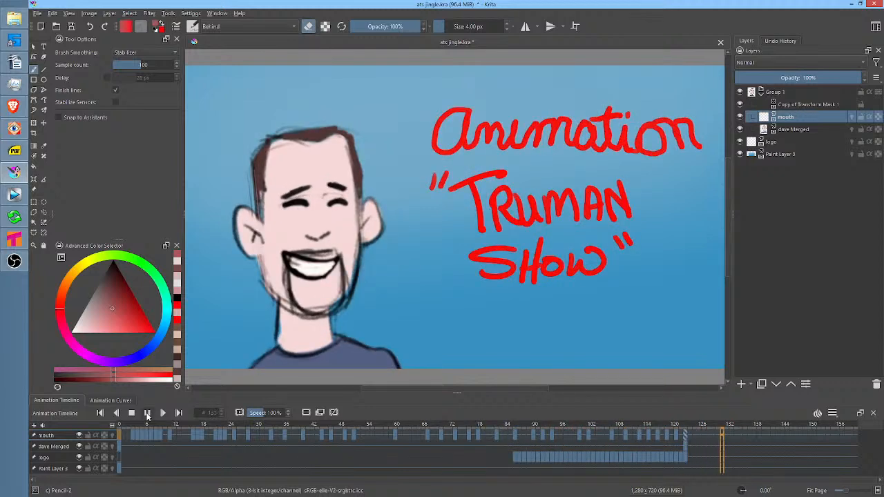
Stop the jingle animation's playback and close the ats jingle.kra document.
{"action": "left_click", "coordinate": [147, 413]}
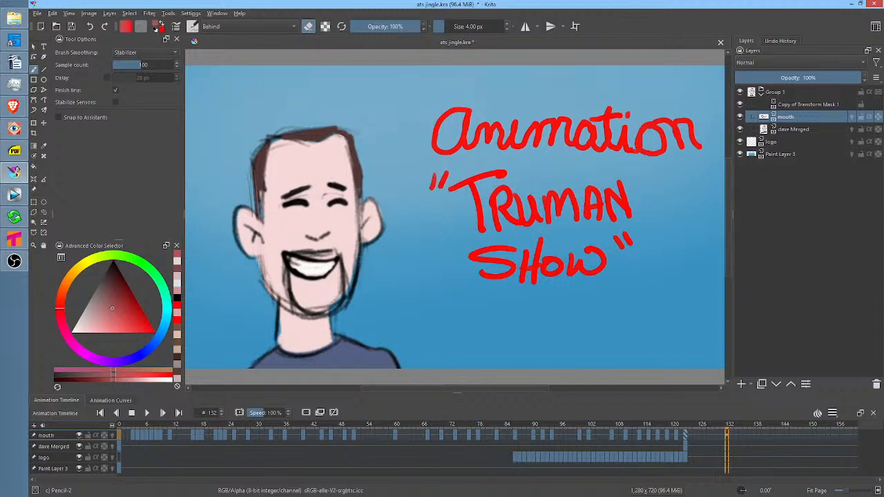
{"action": "key", "text": "alt+Tab"}
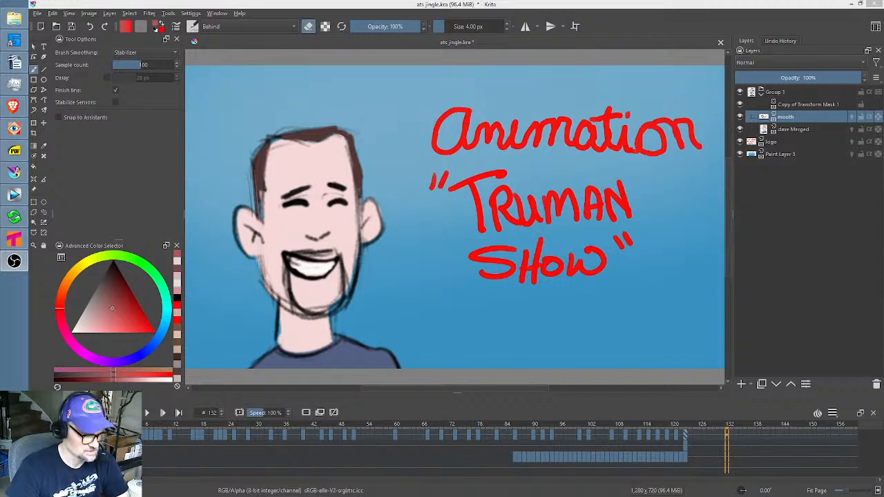
{"action": "left_click", "coordinate": [720, 44]}
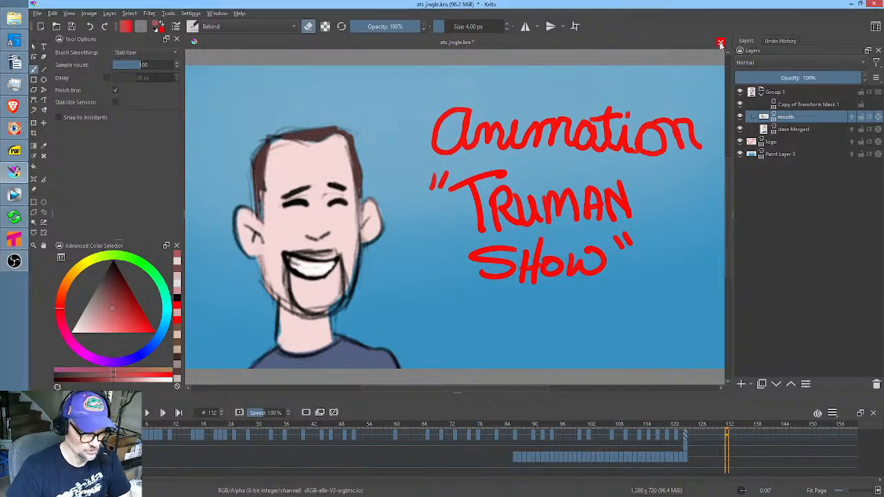
{"action": "left_click", "coordinate": [469, 263]}
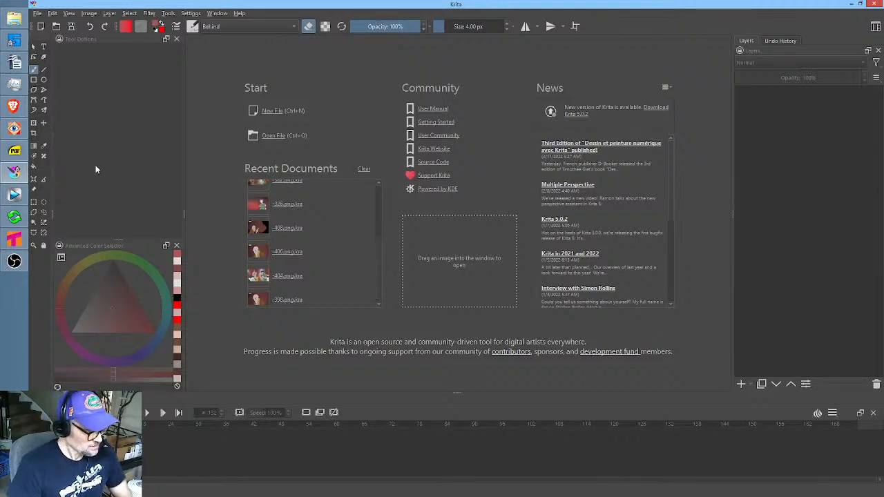
Switch to Vegas Pro and preview the frame at 33:17:18 in the webisode timeline.
{"action": "left_click", "coordinate": [14, 195]}
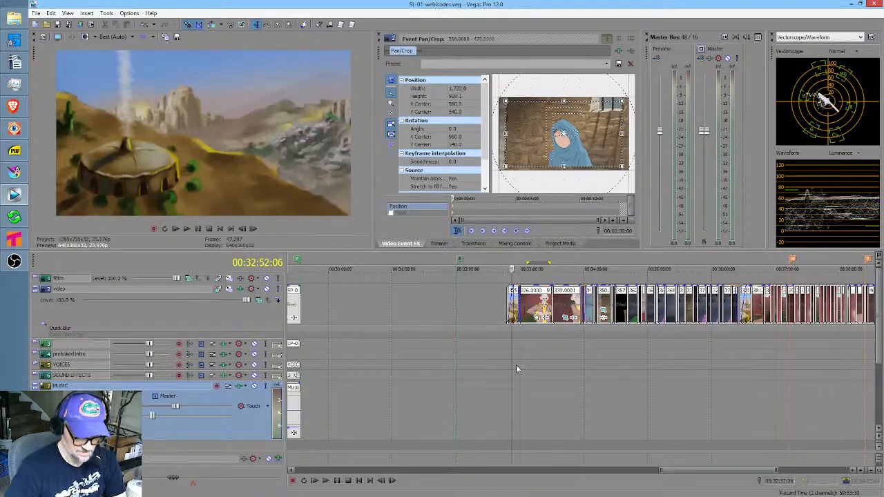
{"action": "left_click", "coordinate": [539, 391]}
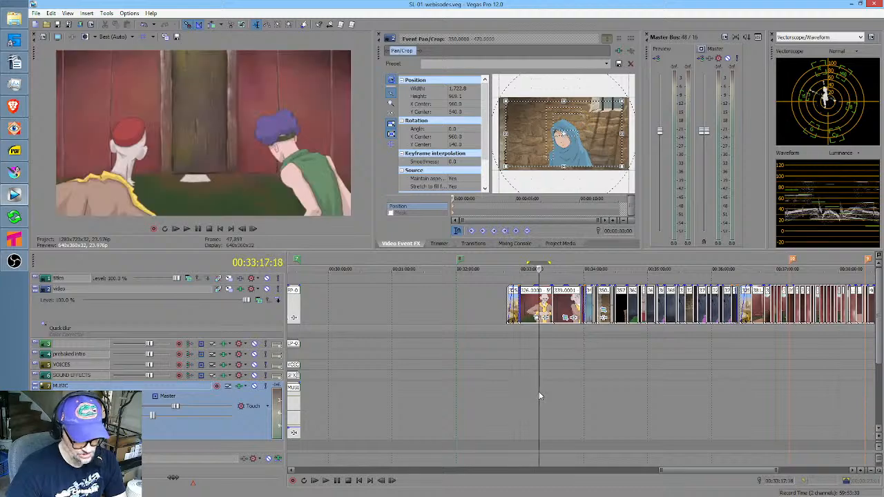
{"action": "scroll", "coordinate": [539, 391], "scroll_direction": "up", "scroll_amount": 5}
{"action": "scroll", "coordinate": [483, 374], "scroll_direction": "down", "scroll_amount": 5}
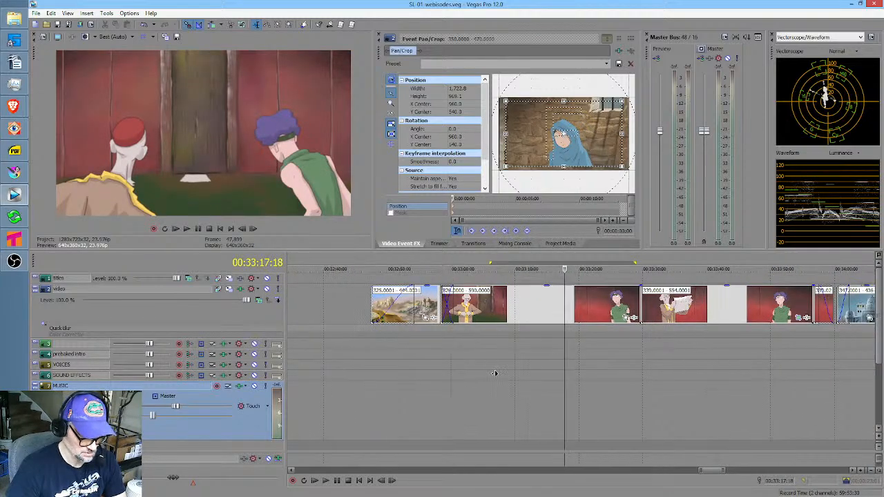
{"action": "scroll", "coordinate": [547, 368], "scroll_direction": "right", "scroll_amount": 3}
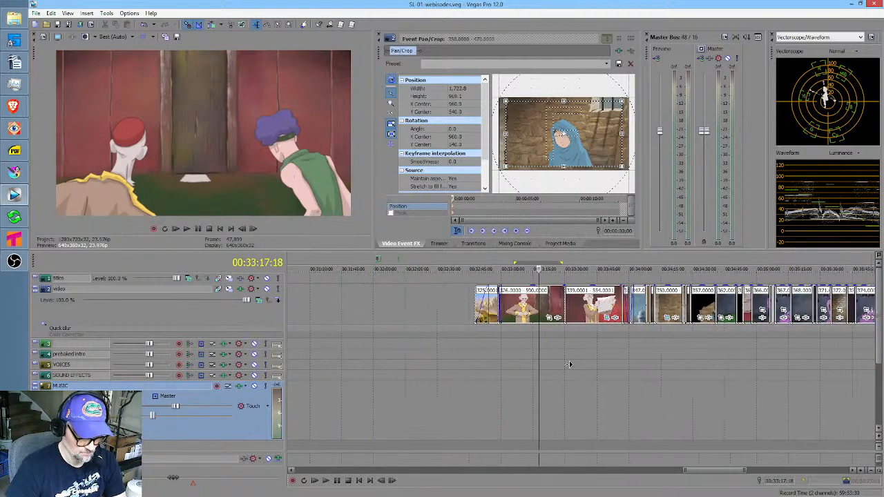
Play the scene from 33:00:08, near the start of the 326 clip, and stop playback after the map-reading shot begins.
{"action": "left_click", "coordinate": [403, 397]}
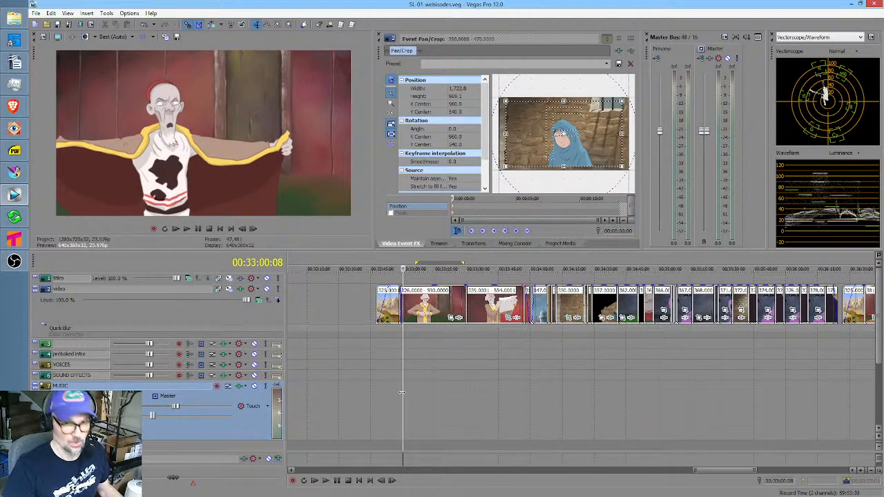
{"action": "key", "text": "space"}
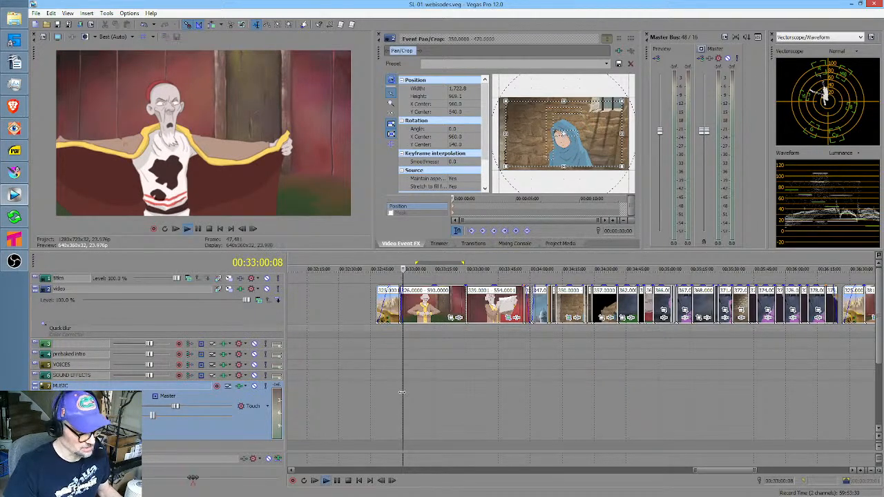
{"action": "key", "text": "space"}
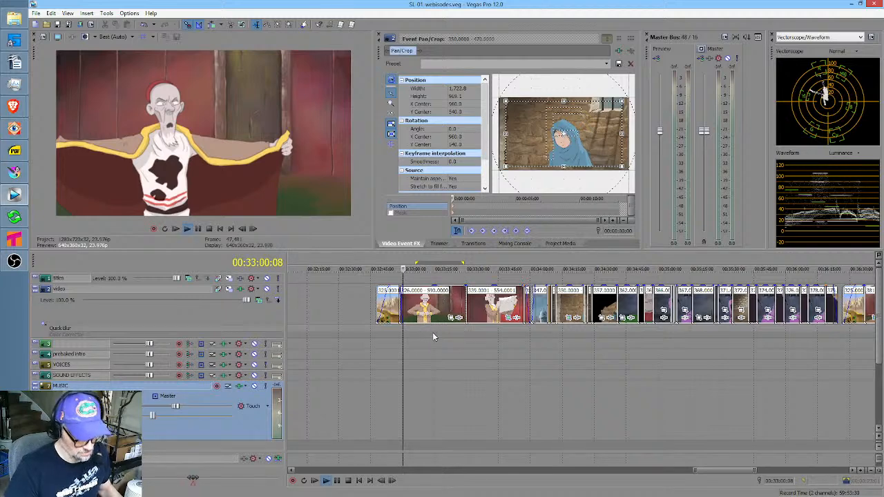
{"action": "key", "text": "space"}
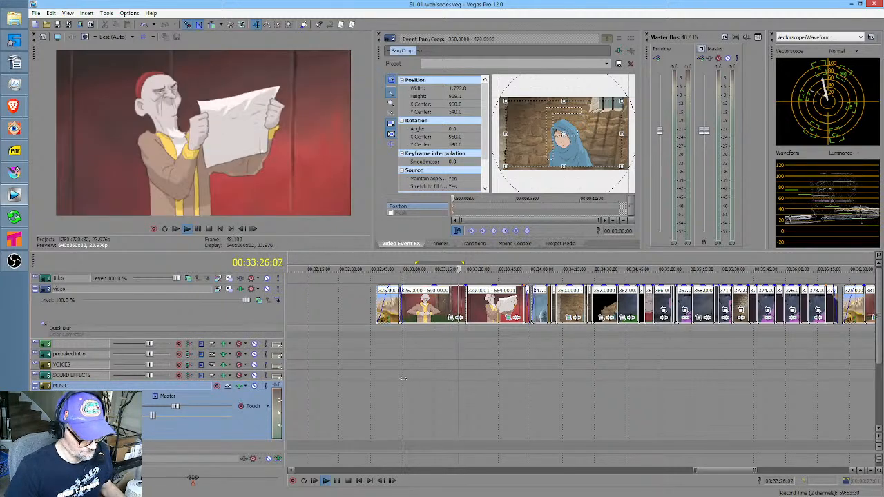
{"action": "key", "text": "space"}
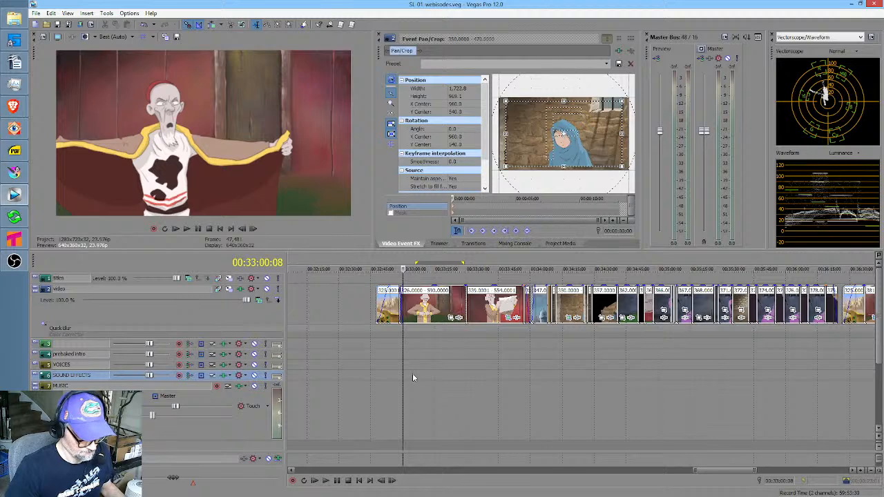
Highlight the opening of the 326 clip up to 33:02:20, and place the playhead at 33:01:03 to examine the shot.
{"action": "scroll", "coordinate": [412, 373], "scroll_direction": "up", "scroll_amount": 2}
{"action": "scroll", "coordinate": [439, 377], "scroll_direction": "right", "scroll_amount": 5}
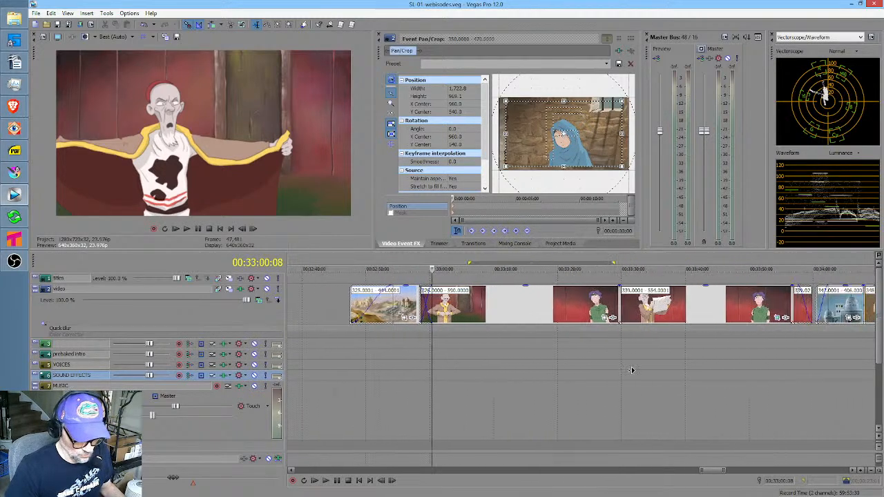
{"action": "left_click_drag", "start_coordinate": [365, 418], "coordinate": [387, 411]}
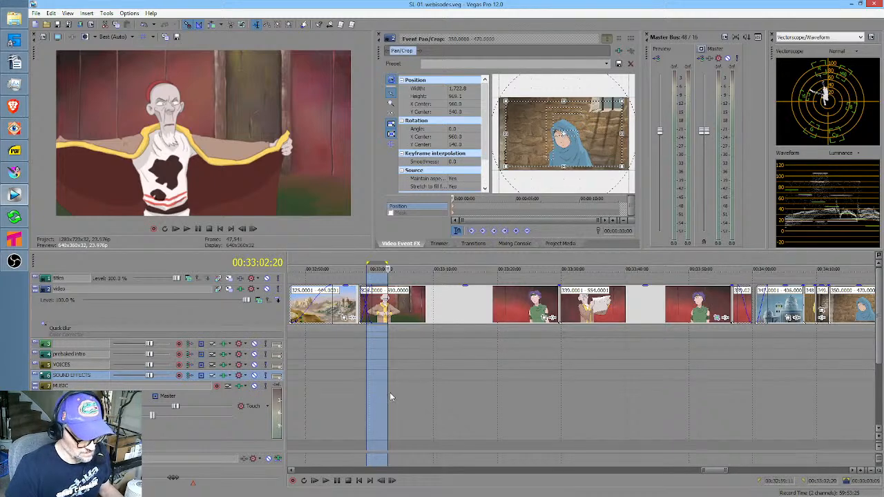
{"action": "mouse_move", "coordinate": [390, 397]}
{"action": "left_mouse_down"}
{"action": "mouse_move", "coordinate": [435, 391]}
{"action": "mouse_move", "coordinate": [384, 389]}
{"action": "left_mouse_up"}
{"action": "left_click", "coordinate": [377, 399]}
{"action": "scroll", "coordinate": [378, 399], "scroll_direction": "up", "scroll_amount": 1}
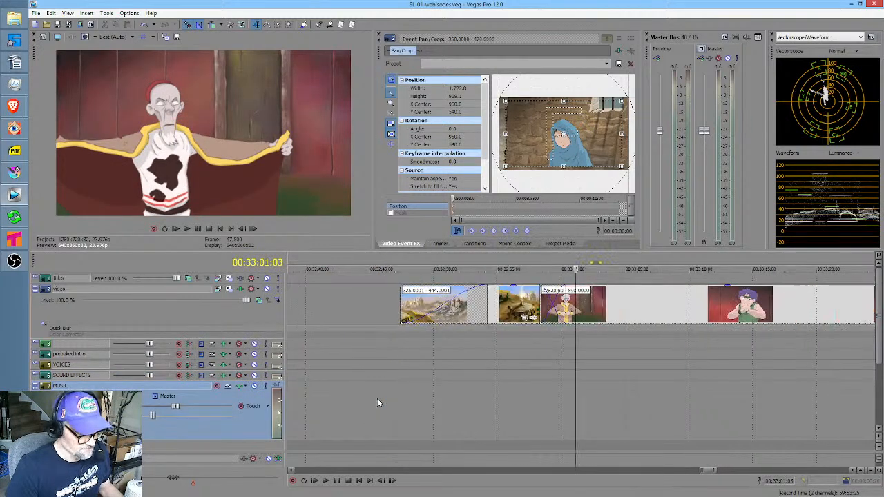
{"action": "scroll", "coordinate": [377, 399], "scroll_direction": "up", "scroll_amount": 1}
{"action": "scroll", "coordinate": [377, 399], "scroll_direction": "down", "scroll_amount": 1}
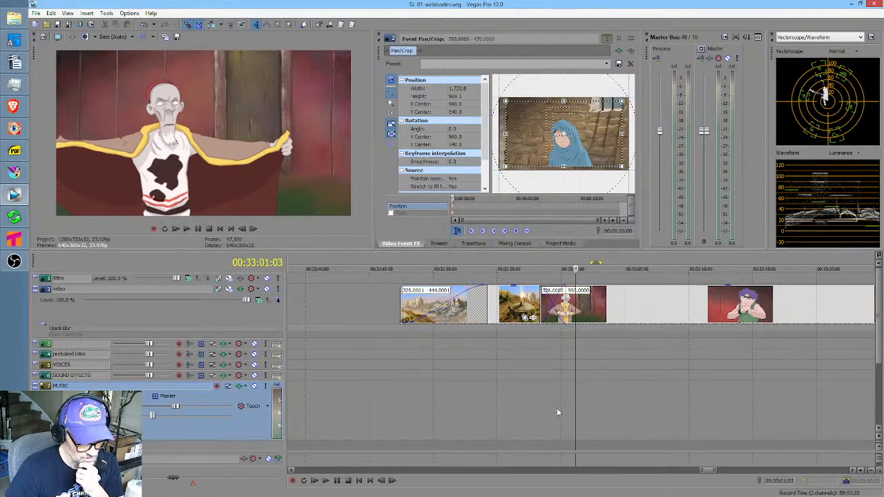
Highlight the successive shots in time ranges ending at 33:09:08, 33:18:12 and 33:27:01, and clear the highlight with the playhead at 33:20:10.
{"action": "left_click_drag", "start_coordinate": [558, 412], "coordinate": [681, 392]}
{"action": "middle_click", "coordinate": [647, 396]}
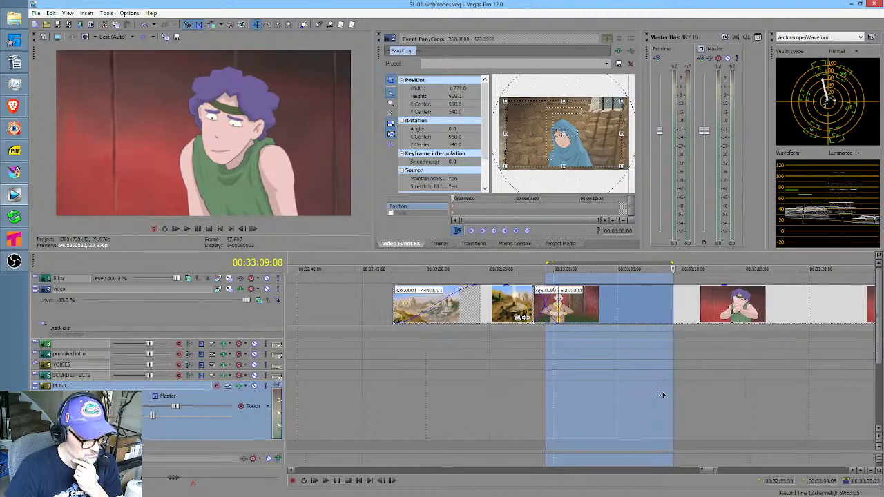
{"action": "middle_click", "coordinate": [671, 393]}
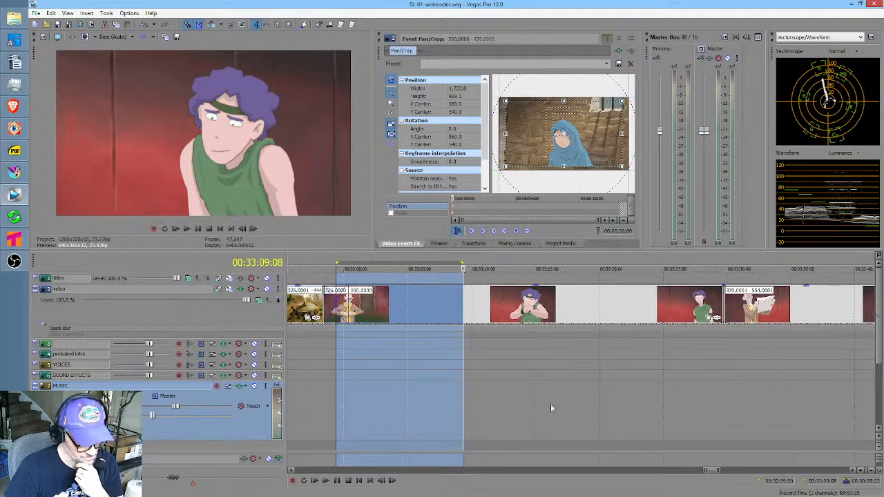
{"action": "left_click_drag", "start_coordinate": [476, 409], "coordinate": [581, 405]}
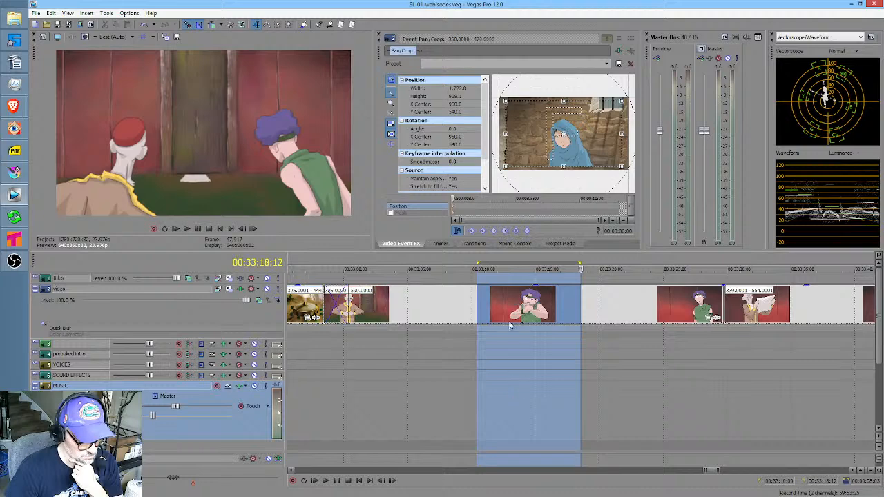
{"action": "left_click_drag", "start_coordinate": [511, 400], "coordinate": [689, 386]}
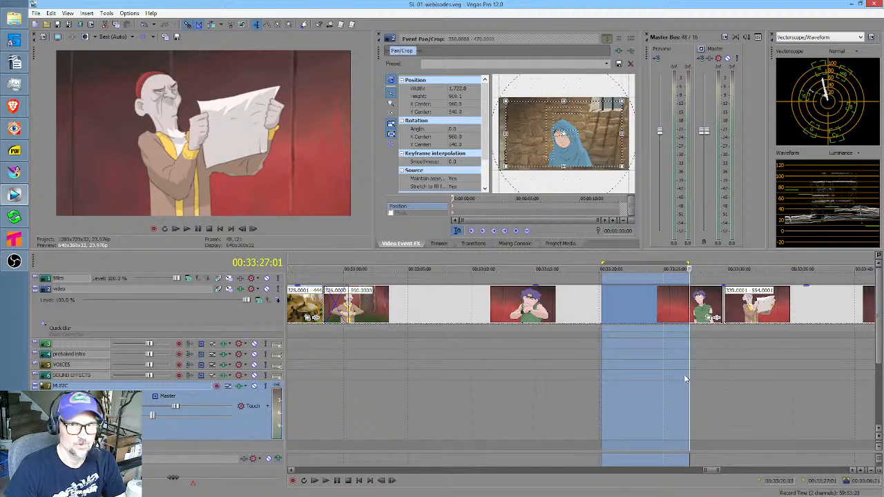
{"action": "left_click", "coordinate": [606, 393]}
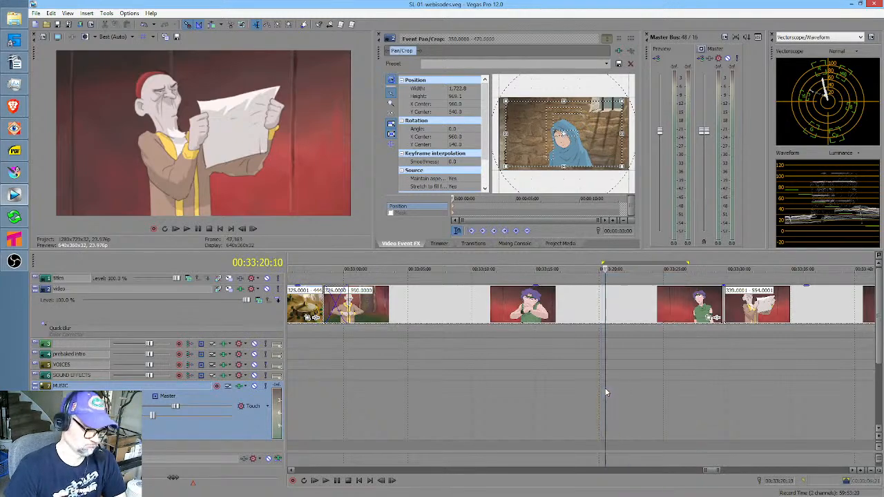
Survey the remaining clips and highlight the range of the 362 clip ending at 34:50:07.
{"action": "scroll", "coordinate": [606, 393], "scroll_direction": "down", "scroll_amount": 8}
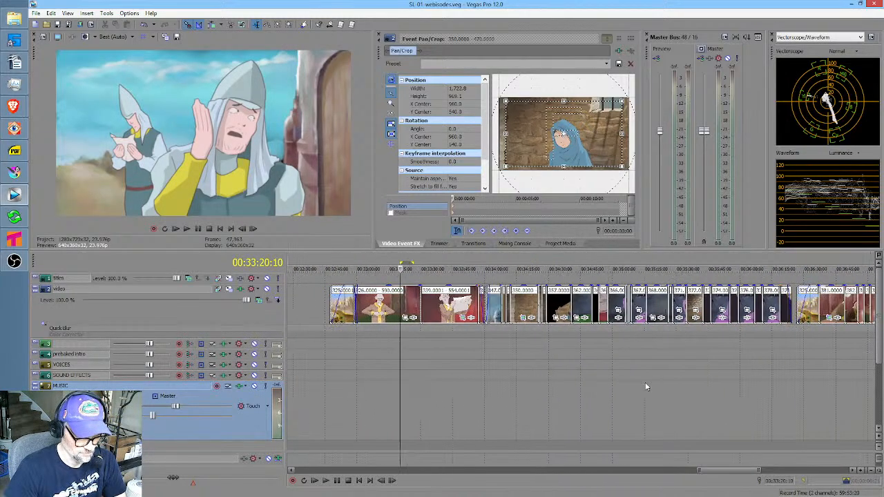
{"action": "scroll", "coordinate": [645, 384], "scroll_direction": "down", "scroll_amount": 2}
{"action": "scroll", "coordinate": [638, 379], "scroll_direction": "up", "scroll_amount": 5}
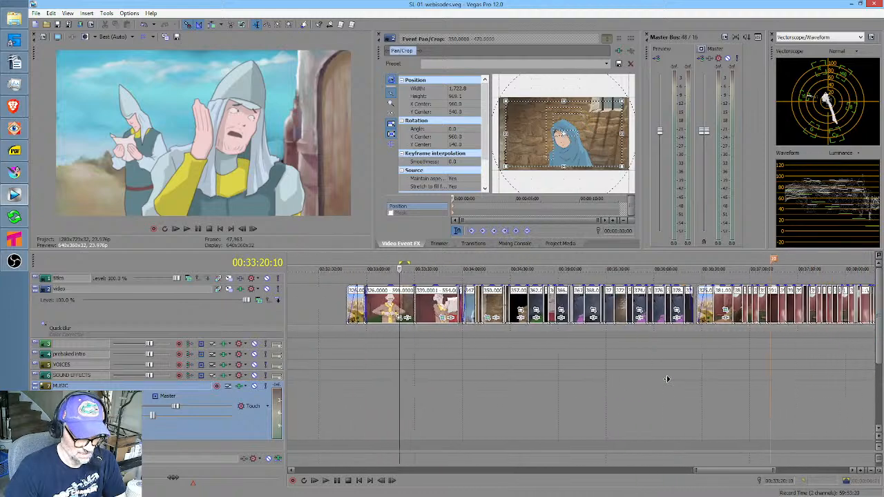
{"action": "scroll", "coordinate": [664, 379], "scroll_direction": "down", "scroll_amount": 3}
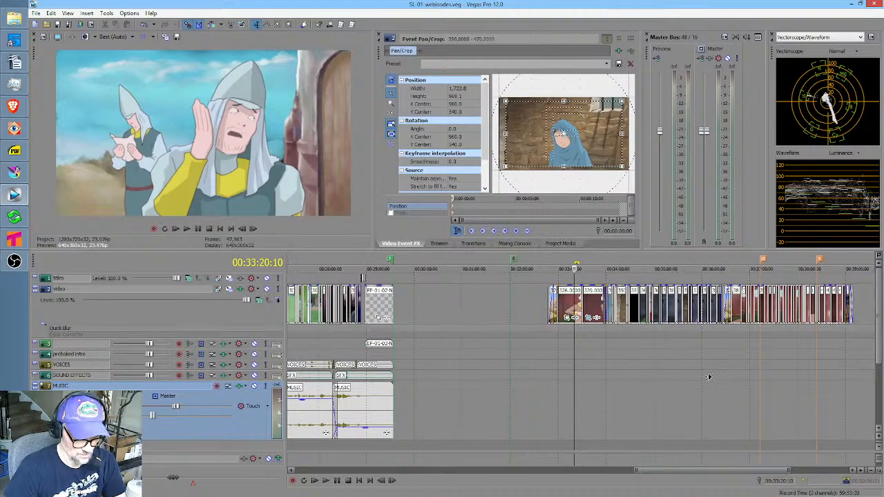
{"action": "scroll", "coordinate": [711, 374], "scroll_direction": "up", "scroll_amount": 6}
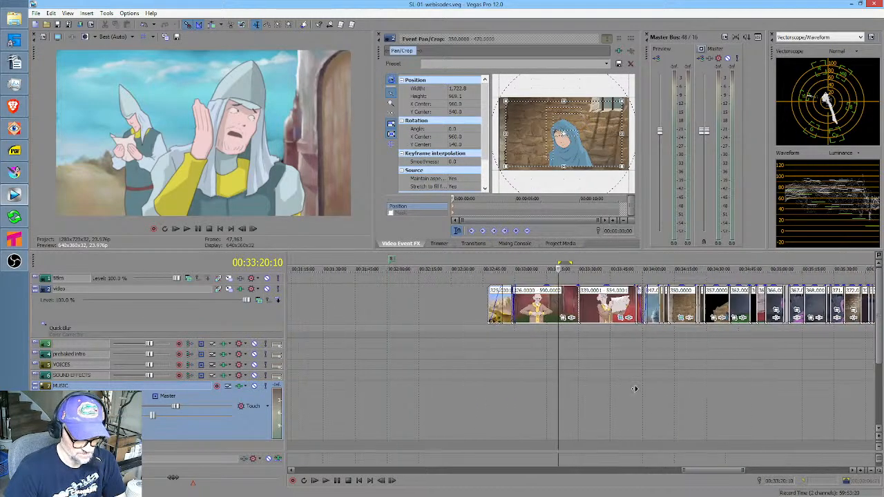
{"action": "scroll", "coordinate": [636, 389], "scroll_direction": "right", "scroll_amount": 3}
{"action": "left_click", "coordinate": [572, 418]}
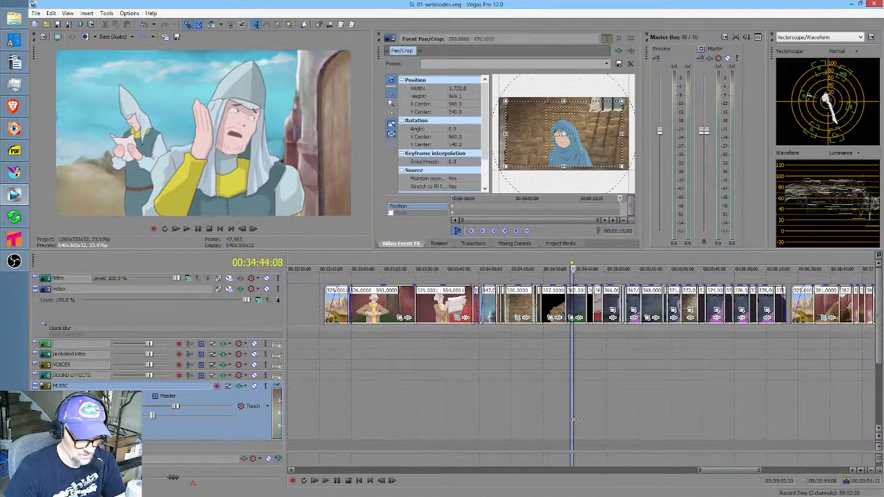
{"action": "left_click_drag", "start_coordinate": [572, 418], "coordinate": [584, 419]}
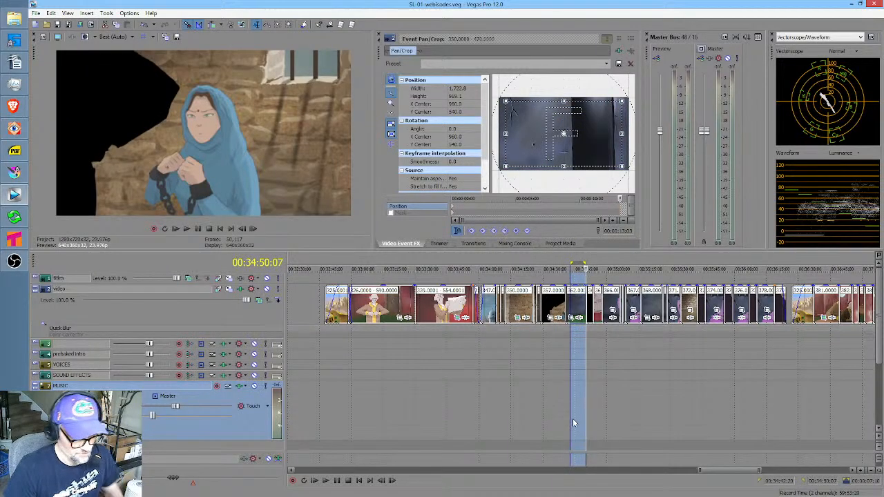
Play the dungeon scene from 34:44:03 and stop playback at about 34:57.
{"action": "left_click", "coordinate": [572, 420]}
{"action": "key", "text": "space"}
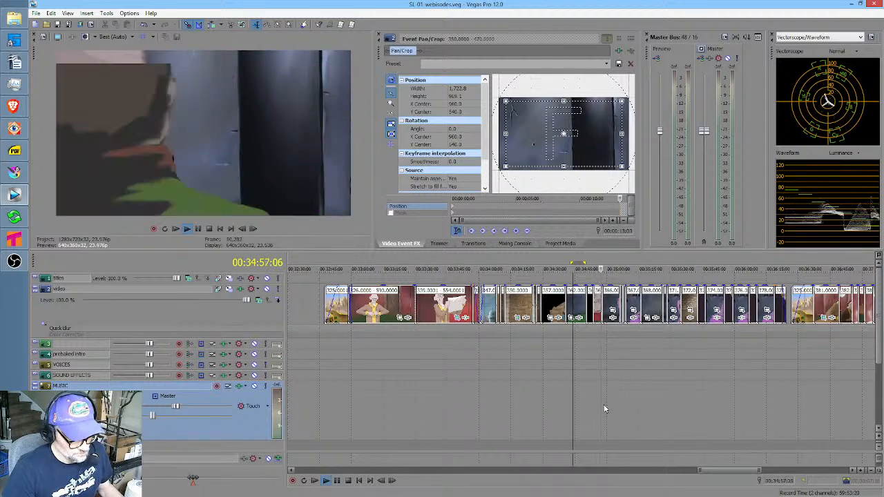
{"action": "key", "text": "space"}
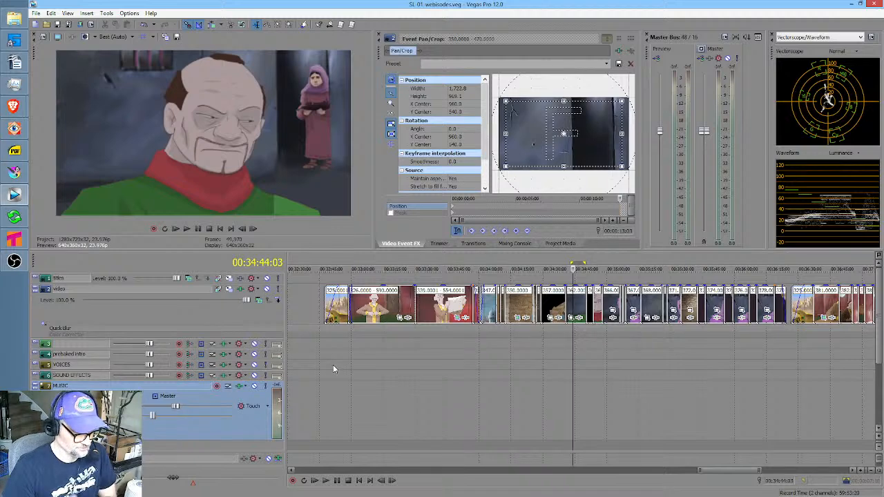
Place the playhead at 33:07:11 to preview the open-cloak shot, and survey the surrounding clips.
{"action": "left_click", "coordinate": [367, 365]}
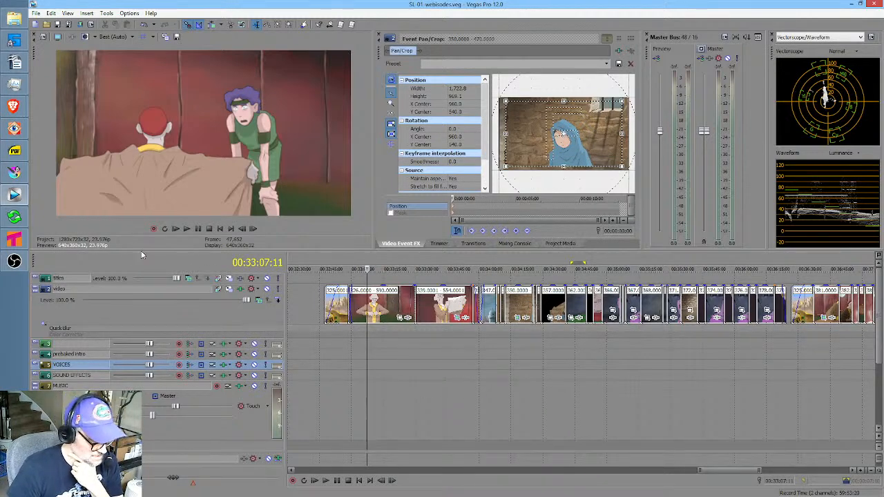
{"action": "mouse_move", "coordinate": [14, 238]}
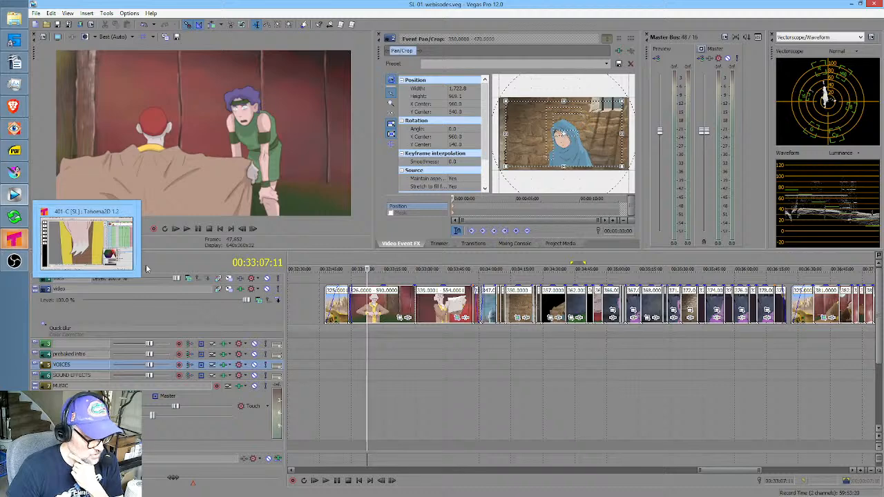
{"action": "mouse_move", "coordinate": [26, 171]}
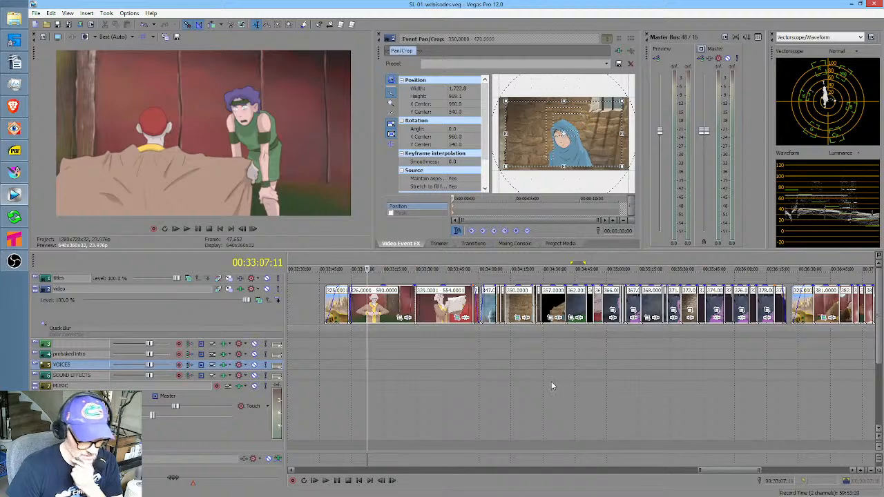
{"action": "scroll", "coordinate": [406, 385], "scroll_direction": "right", "scroll_amount": 1}
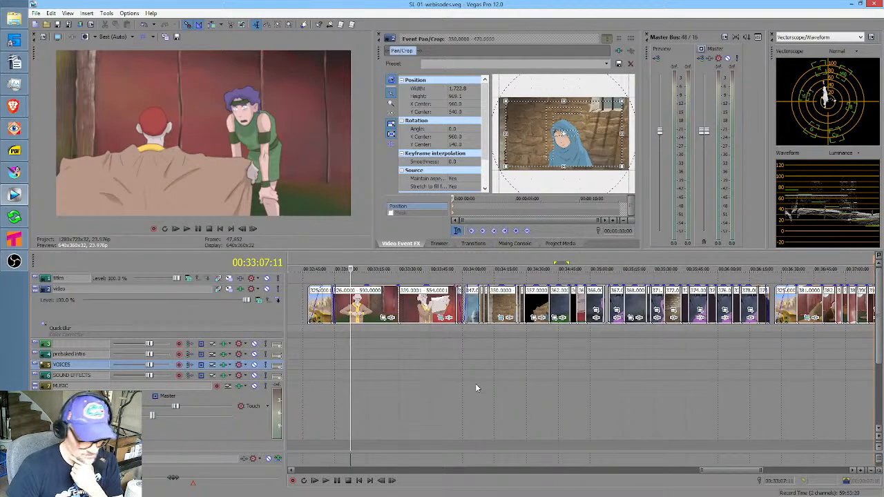
{"action": "scroll", "coordinate": [484, 381], "scroll_direction": "down", "scroll_amount": 2}
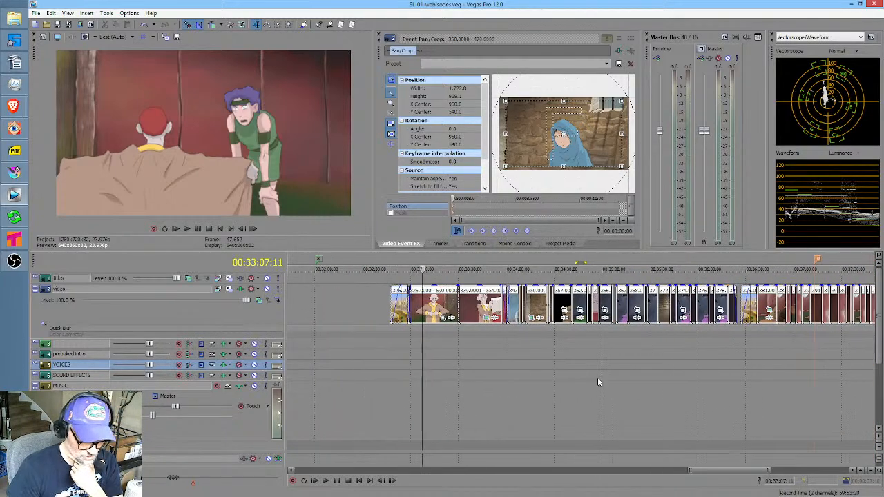
Place the playhead at 33:10:08 to preview the close-up of the purple-haired man in the 326 clip.
{"action": "scroll", "coordinate": [572, 372], "scroll_direction": "right", "scroll_amount": 5}
{"action": "scroll", "coordinate": [572, 377], "scroll_direction": "down", "scroll_amount": 2}
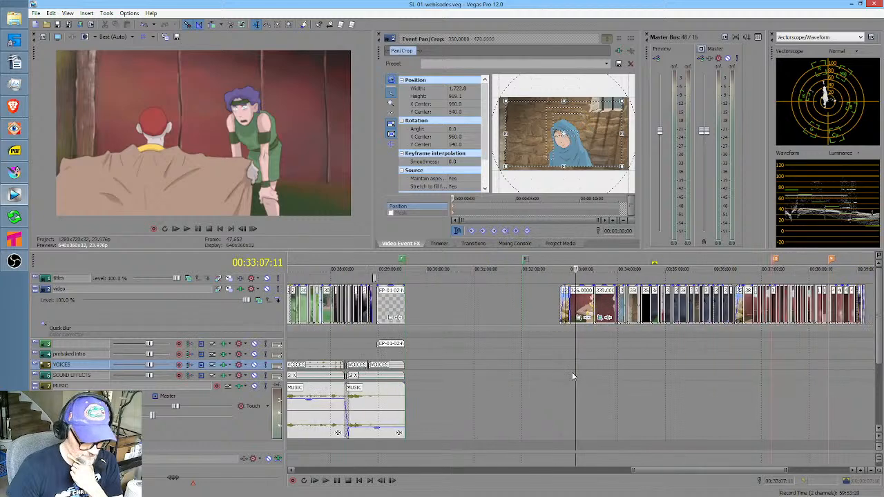
{"action": "scroll", "coordinate": [633, 371], "scroll_direction": "right", "scroll_amount": 1}
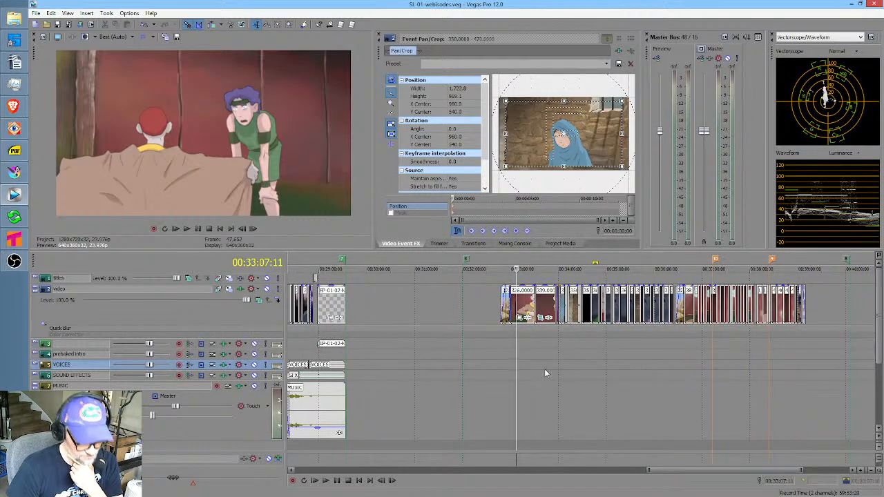
{"action": "left_click", "coordinate": [518, 400]}
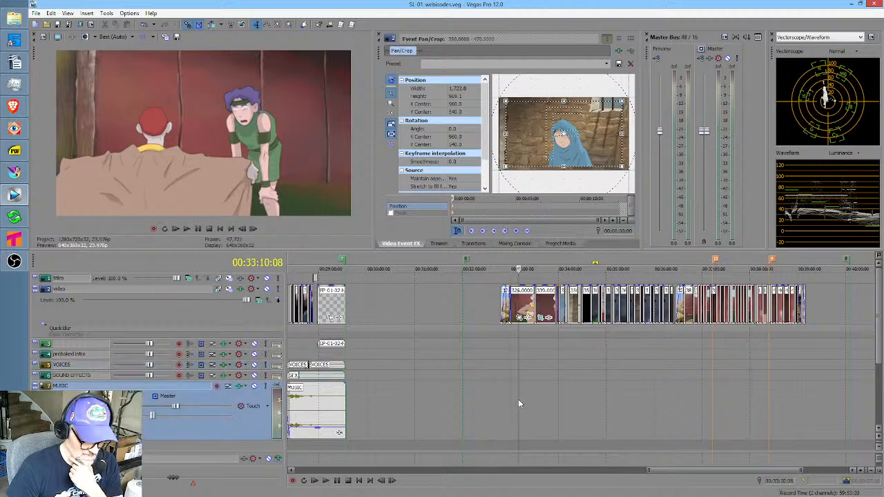
{"action": "scroll", "coordinate": [518, 399], "scroll_direction": "up", "scroll_amount": 5}
{"action": "scroll", "coordinate": [525, 397], "scroll_direction": "right", "scroll_amount": 5}
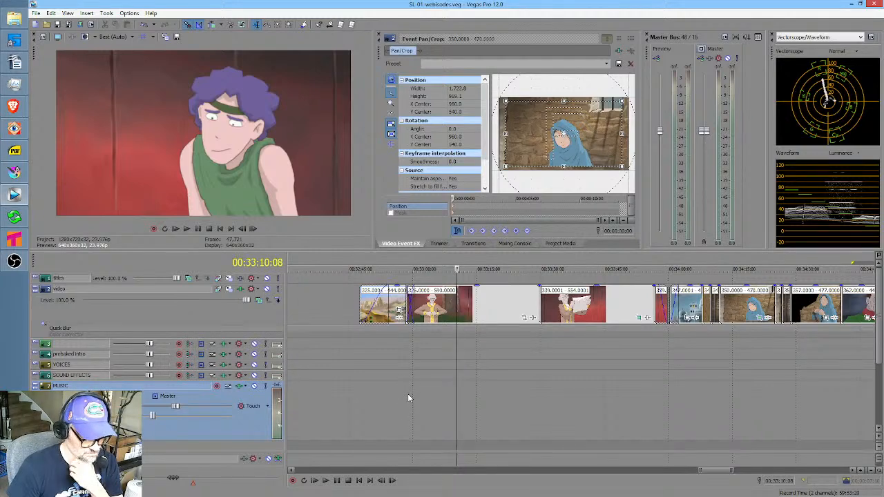
Highlight the shots in a time range ending at 33:15:18, and place the playhead at 33:30:16 on the paper-reading shot.
{"action": "left_click_drag", "start_coordinate": [407, 397], "coordinate": [479, 391]}
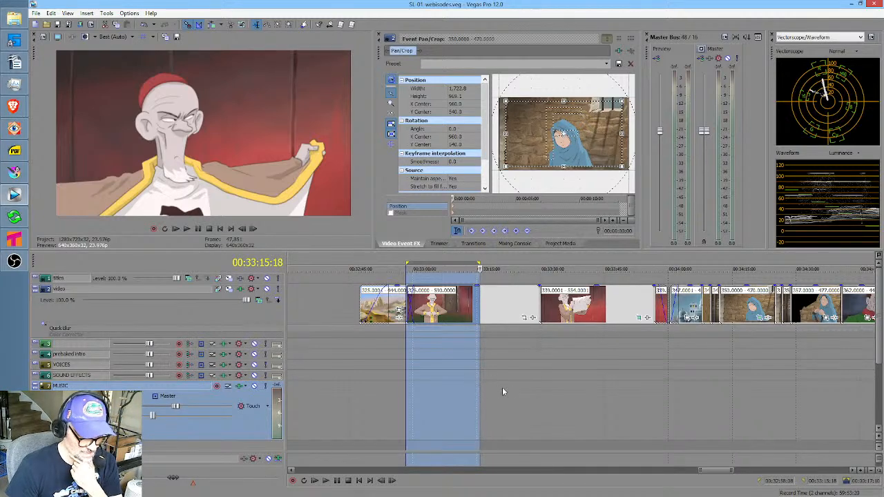
{"action": "left_click", "coordinate": [527, 388]}
{"action": "left_click_drag", "start_coordinate": [526, 389], "coordinate": [464, 386]}
{"action": "left_click", "coordinate": [543, 385]}
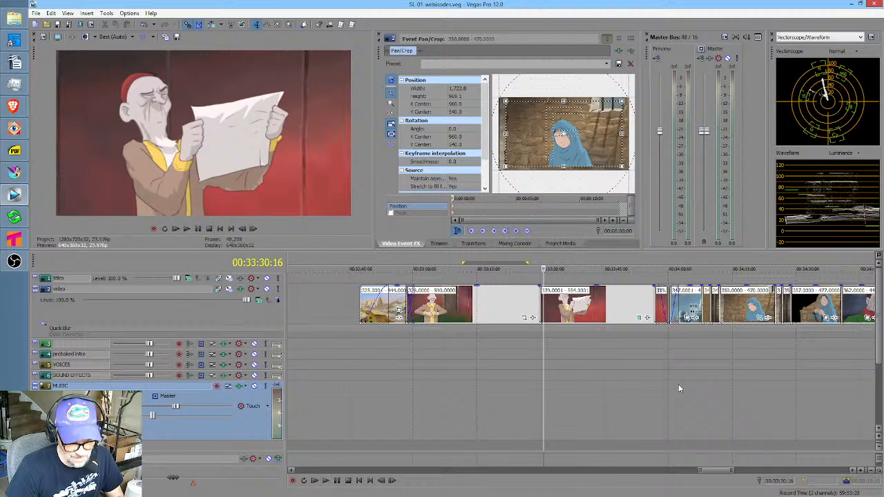
Preview the shot at 33:18:23 and highlight the short range ending at 33:14:21.
{"action": "left_click", "coordinate": [815, 366]}
{"action": "left_click", "coordinate": [524, 384]}
{"action": "left_click", "coordinate": [494, 385]}
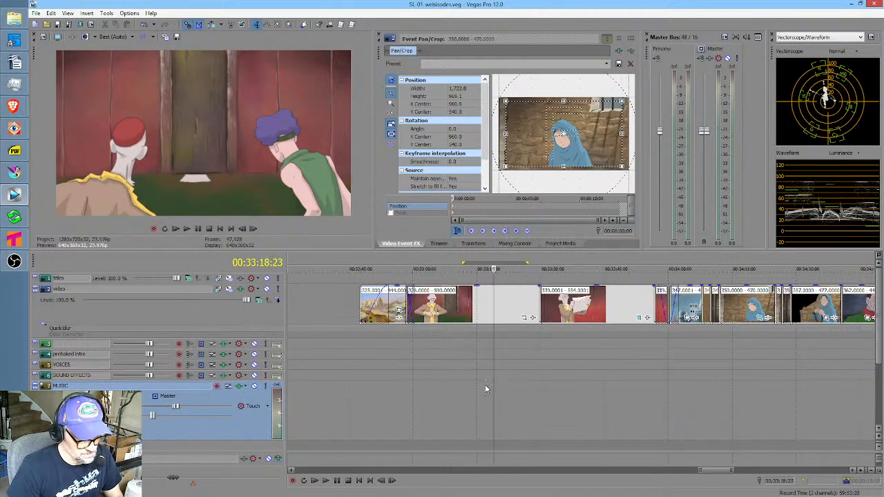
{"action": "left_click", "coordinate": [475, 384]}
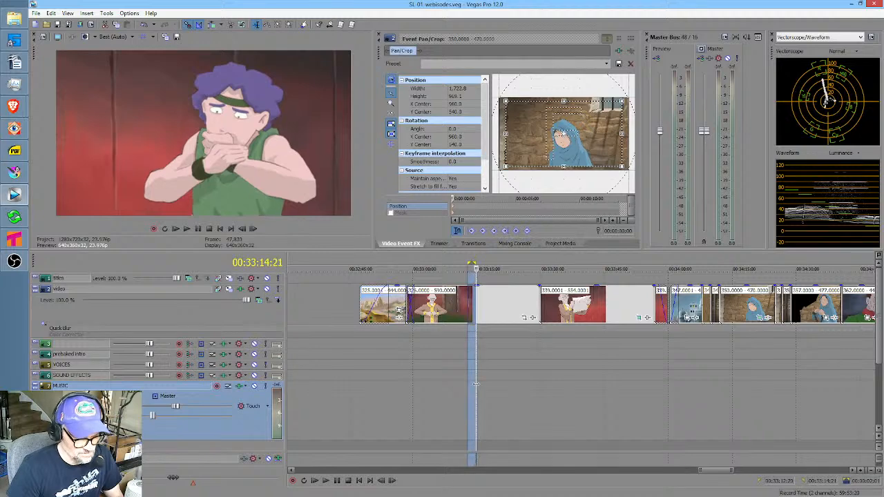
{"action": "middle_click", "coordinate": [439, 381]}
{"action": "middle_click", "coordinate": [446, 381]}
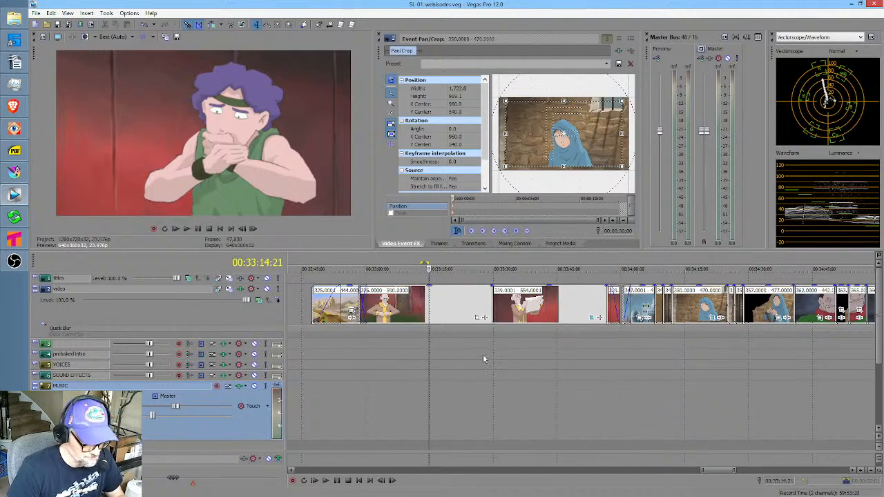
Highlight the time range from 33:01:22 to 33:13:14 in the 326 clip.
{"action": "left_click_drag", "start_coordinate": [373, 413], "coordinate": [424, 404]}
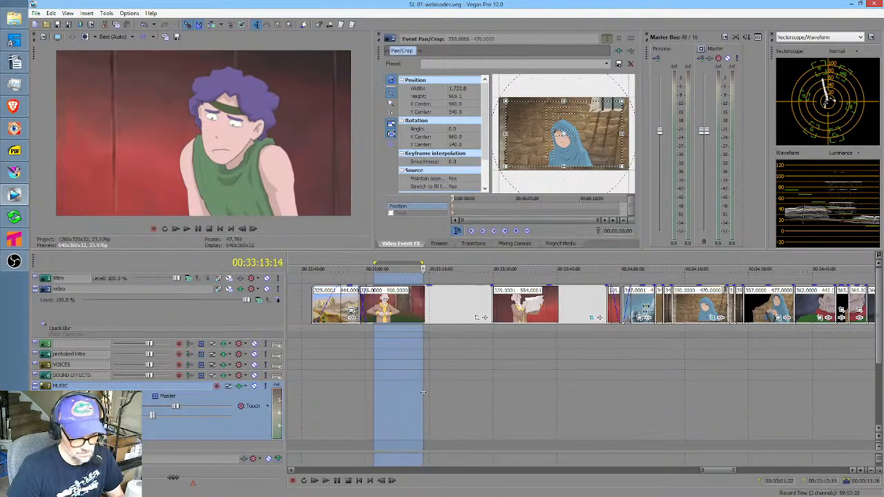
{"action": "scroll", "coordinate": [613, 407], "scroll_direction": "down", "scroll_amount": 1}
{"action": "scroll", "coordinate": [611, 408], "scroll_direction": "down", "scroll_amount": 1}
{"action": "scroll", "coordinate": [584, 368], "scroll_direction": "down", "scroll_amount": 2}
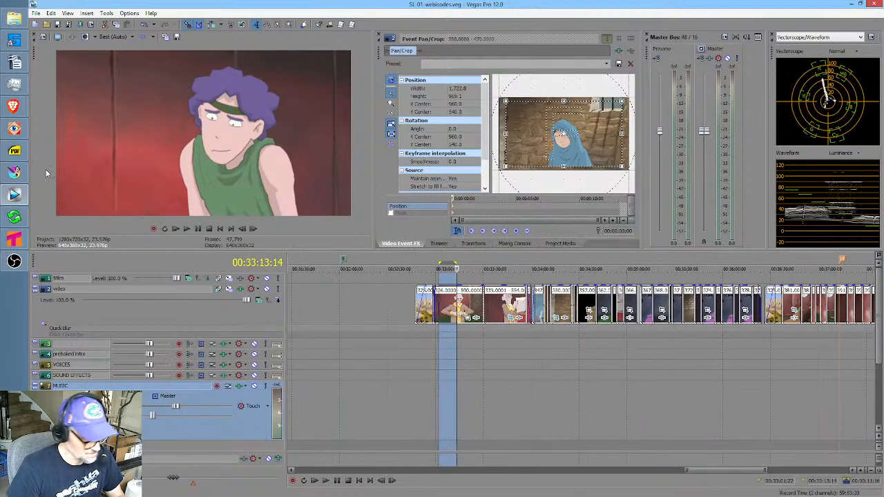
Switch to Tahoma2D, try an ink line across the neck above the beard in drawing 7, and undo it.
{"action": "left_click", "coordinate": [14, 241]}
{"action": "scroll", "coordinate": [481, 197], "scroll_direction": "down", "scroll_amount": 4}
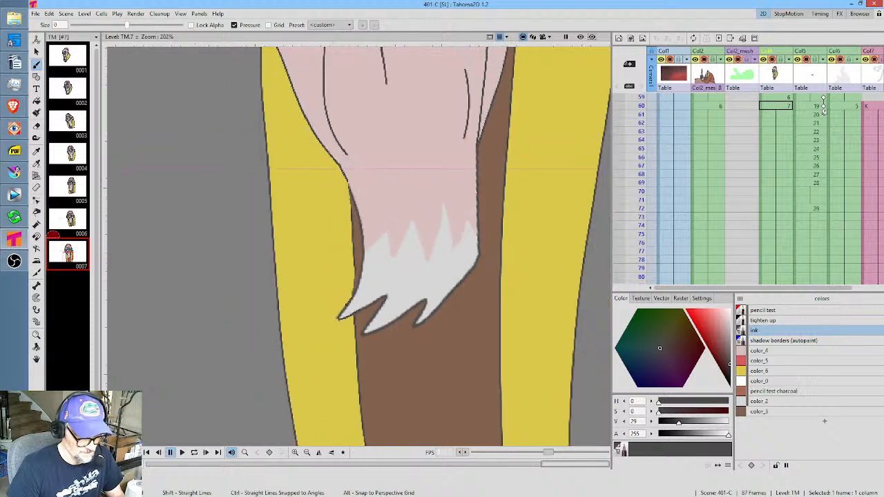
{"action": "left_click_drag", "start_coordinate": [374, 244], "coordinate": [369, 246]}
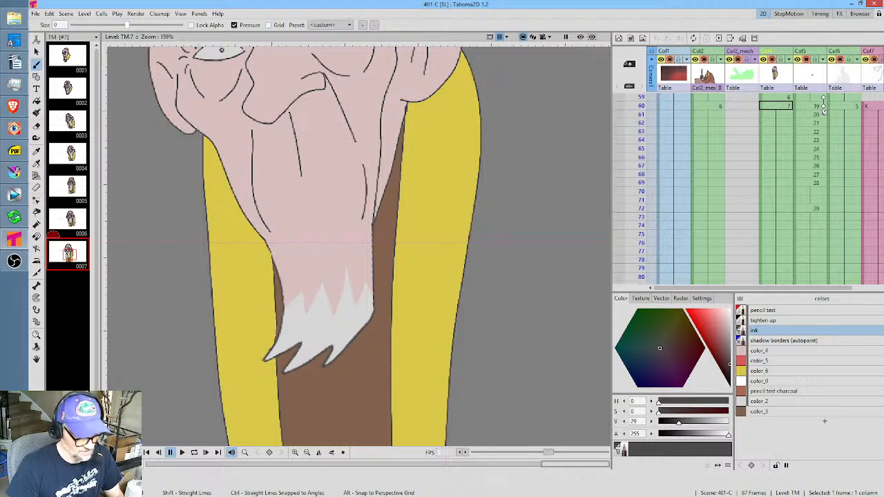
{"action": "mouse_move", "coordinate": [334, 228]}
{"action": "left_mouse_down"}
{"action": "mouse_move", "coordinate": [283, 243]}
{"action": "mouse_move", "coordinate": [243, 270]}
{"action": "left_mouse_up"}
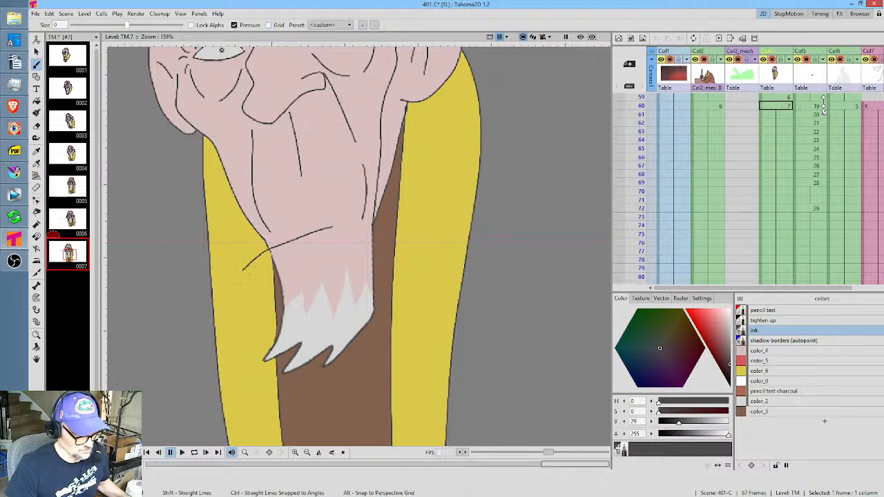
{"action": "key", "text": "ctrl+z"}
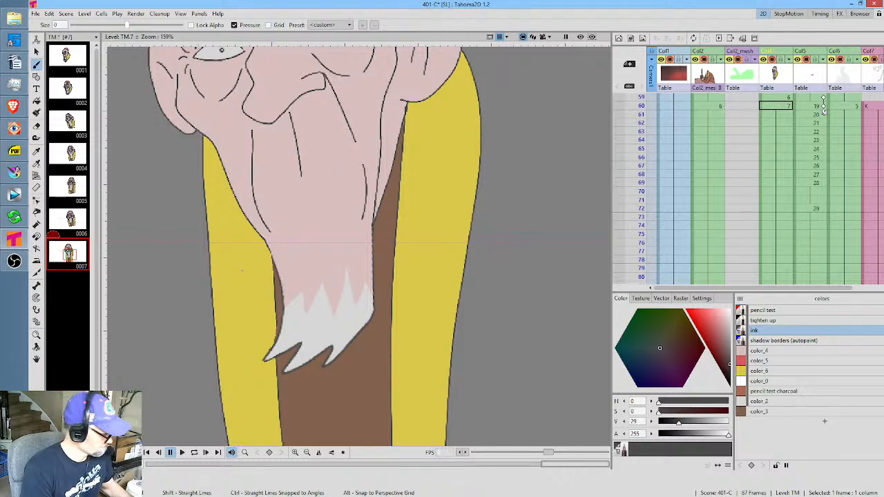
Activate the freehand Selection tool and save the 401-C scene with all its levels.
{"action": "key", "text": "s"}
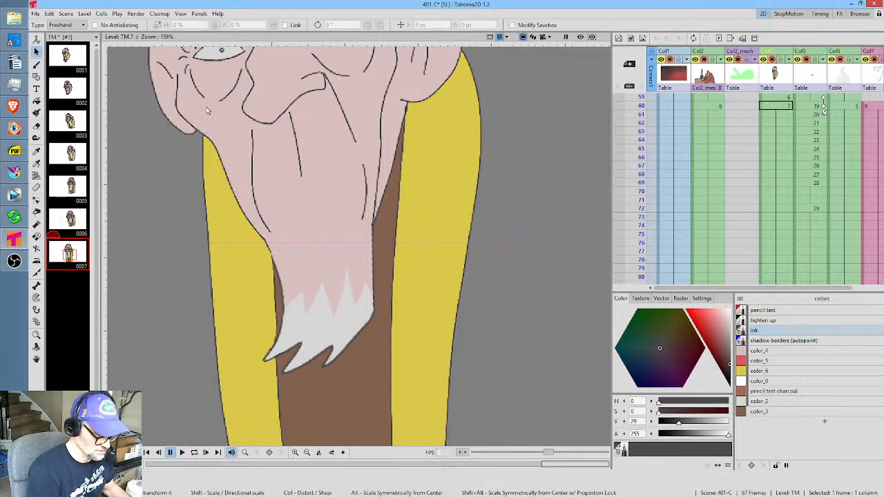
{"action": "left_click", "coordinate": [35, 14]}
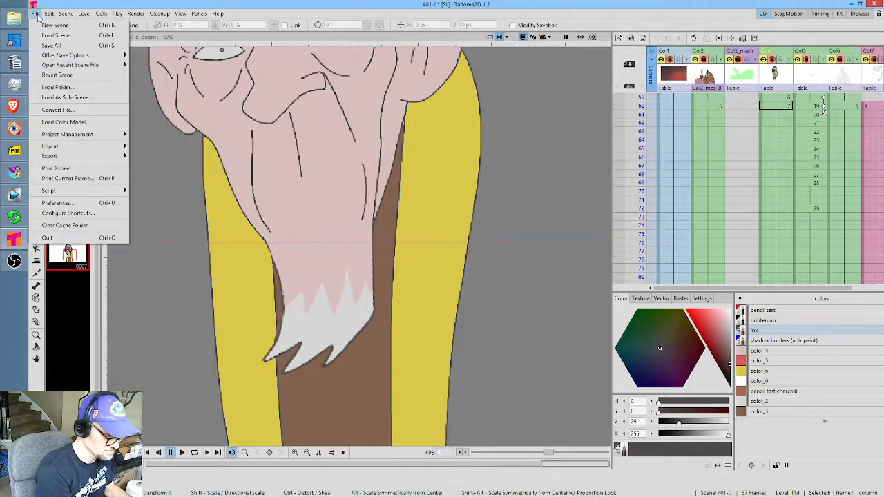
{"action": "left_click", "coordinate": [52, 45]}
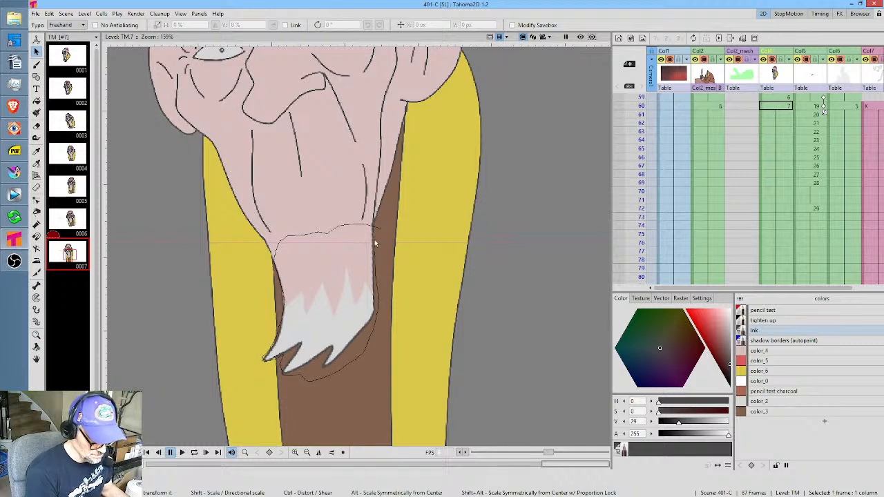
Select the beard in drawing 7 with a freehand outline and distort its lower corner outward.
{"action": "left_click_drag", "start_coordinate": [374, 239], "coordinate": [388, 220]}
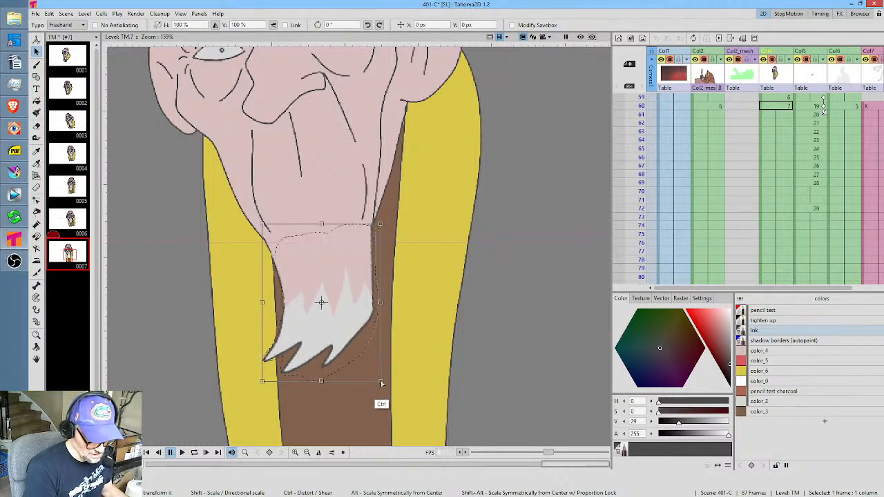
{"action": "mouse_move", "coordinate": [381, 382]}
{"action": "left_mouse_down"}
{"action": "mouse_move", "coordinate": [421, 378]}
{"action": "mouse_move", "coordinate": [414, 413]}
{"action": "mouse_move", "coordinate": [402, 408]}
{"action": "mouse_move", "coordinate": [418, 419]}
{"action": "mouse_move", "coordinate": [402, 408]}
{"action": "left_mouse_up"}
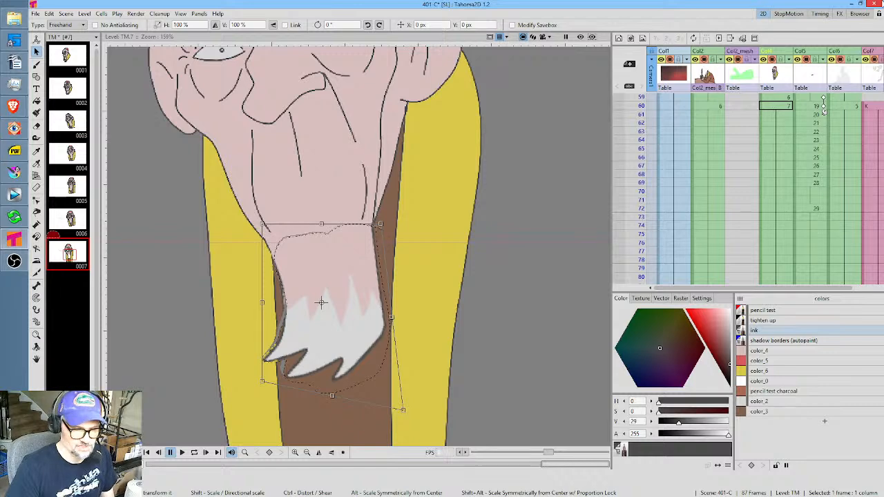
Quit Tahoma2D, discarding the scene changes and the unsaved TM.tlv edits.
{"action": "left_click", "coordinate": [874, 3]}
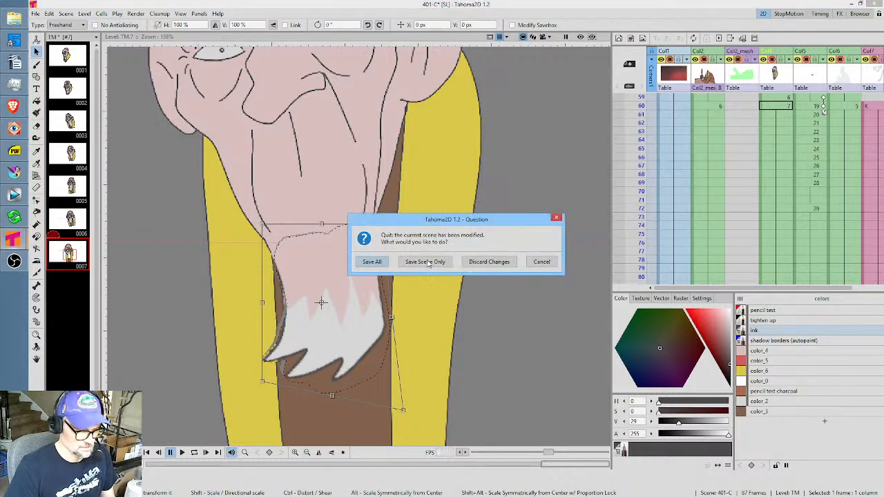
{"action": "left_click", "coordinate": [484, 266]}
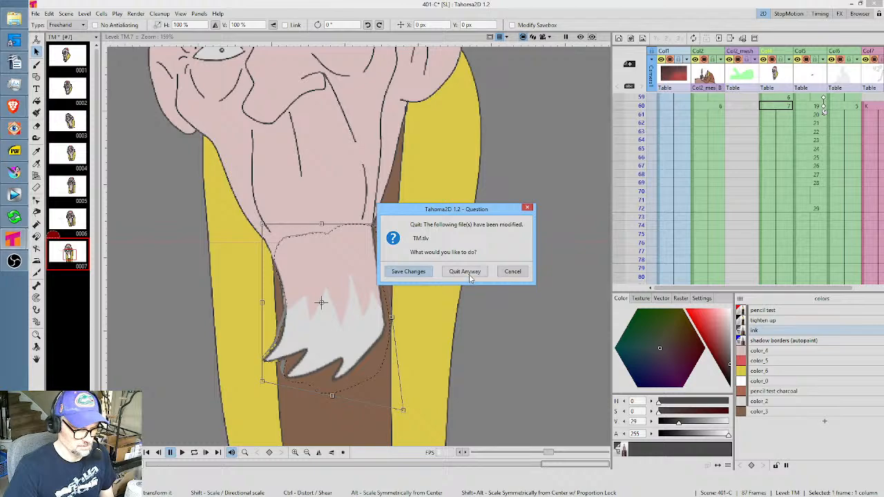
{"action": "left_click", "coordinate": [469, 274]}
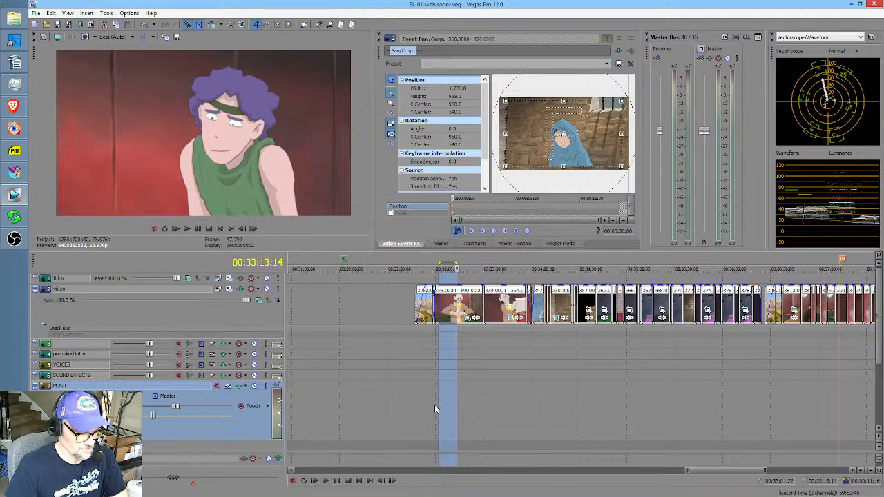
In Vegas Pro, preview the open-cloak shots with the playhead at 33:00:08 and at 33:05:19.
{"action": "scroll", "coordinate": [479, 379], "scroll_direction": "right", "scroll_amount": 4}
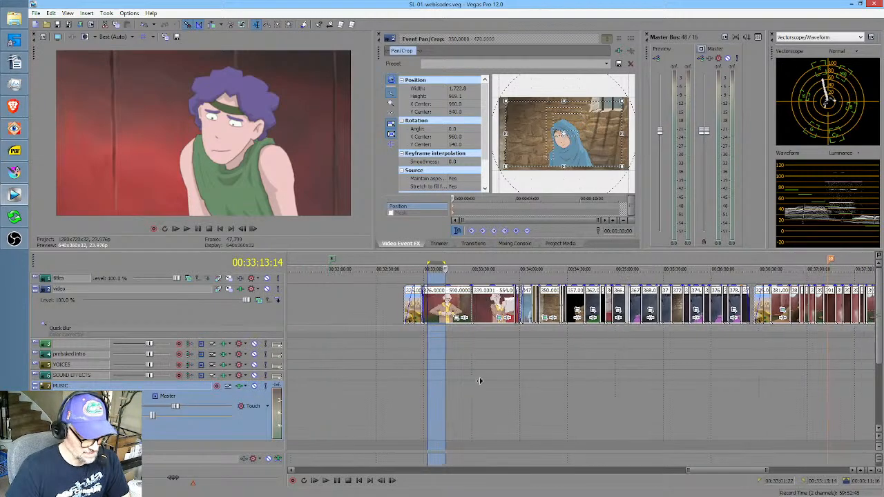
{"action": "left_click", "coordinate": [393, 391]}
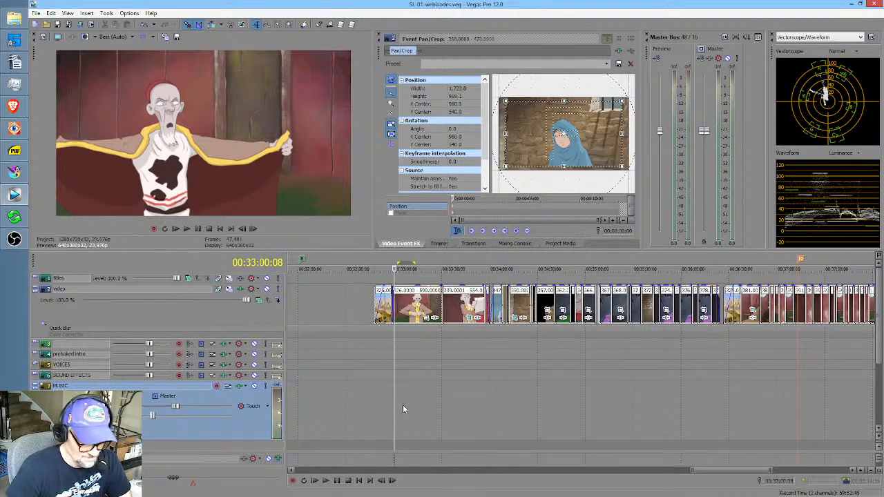
{"action": "left_click", "coordinate": [402, 405]}
{"action": "scroll", "coordinate": [403, 405], "scroll_direction": "up", "scroll_amount": 4}
{"action": "scroll", "coordinate": [429, 397], "scroll_direction": "up", "scroll_amount": 2}
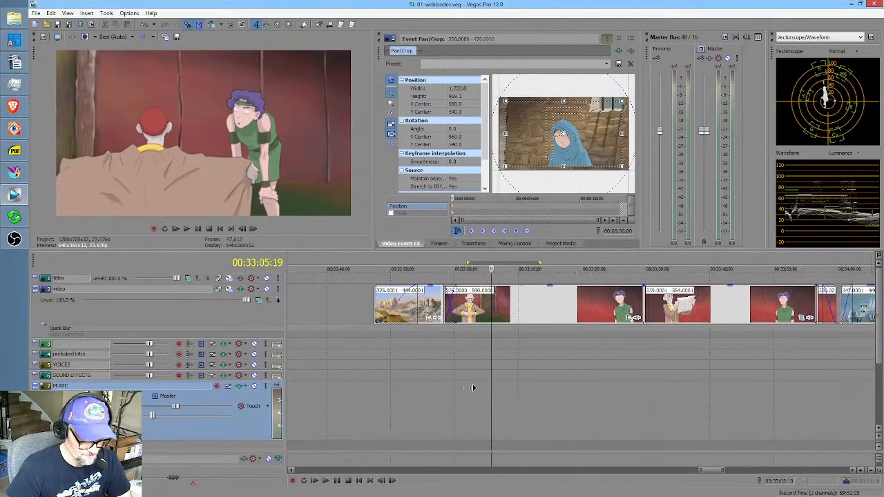
{"action": "scroll", "coordinate": [471, 384], "scroll_direction": "down", "scroll_amount": 4}
{"action": "scroll", "coordinate": [510, 368], "scroll_direction": "right", "scroll_amount": 4}
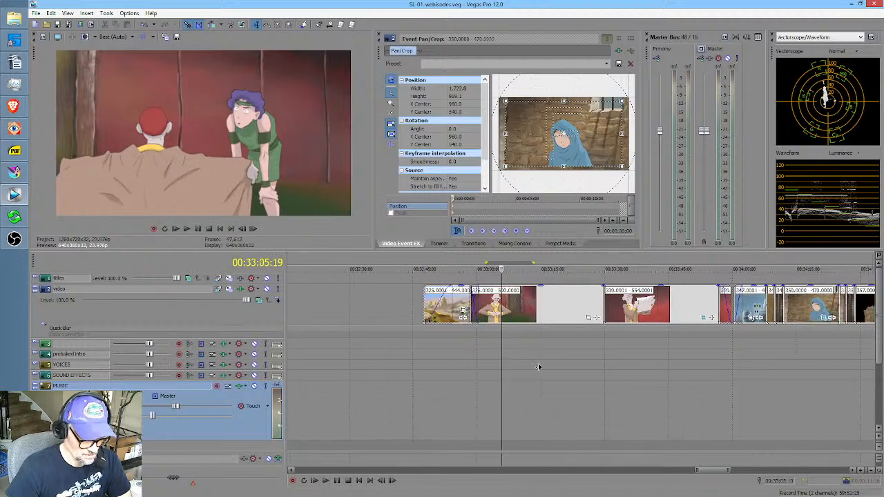
Sweep a time range over the start of the 326 clip and clear it with the playhead at 33:14:00.
{"action": "left_click_drag", "start_coordinate": [416, 402], "coordinate": [489, 404]}
{"action": "left_click", "coordinate": [485, 404]}
{"action": "left_click", "coordinate": [483, 405]}
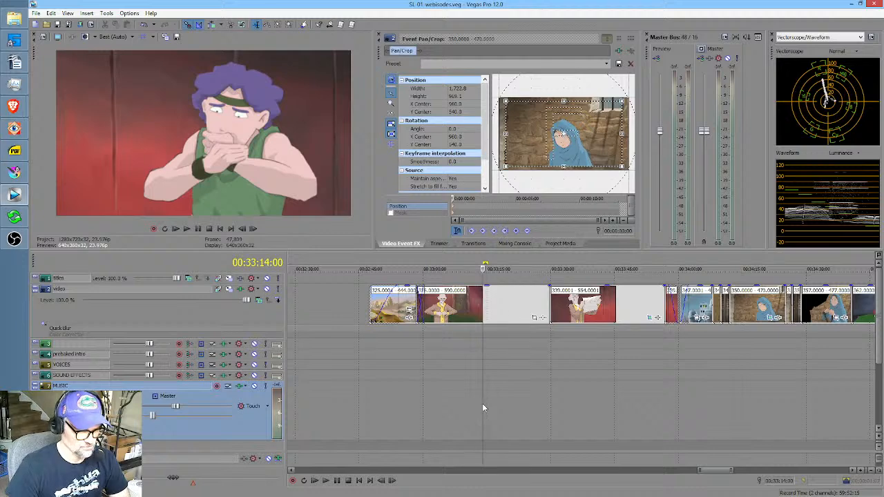
Highlight the range ending at 33:15:18, and select the 326 clip with the playhead at 33:13:01.
{"action": "left_click", "coordinate": [422, 393]}
{"action": "left_click_drag", "start_coordinate": [425, 391], "coordinate": [490, 389]}
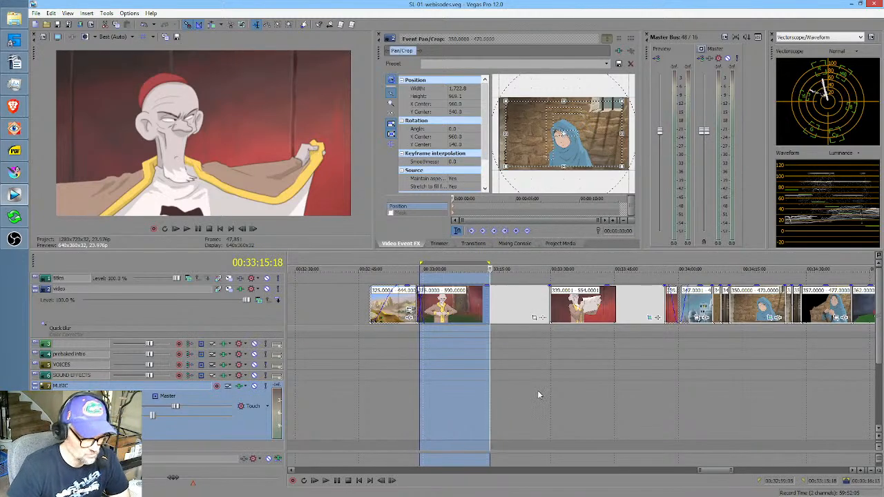
{"action": "left_click_drag", "start_coordinate": [538, 390], "coordinate": [519, 387]}
{"action": "left_click", "coordinate": [480, 308]}
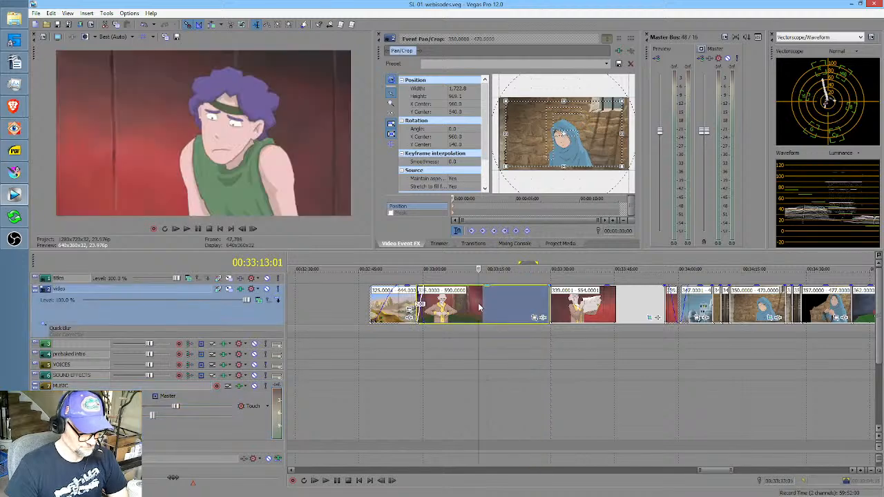
Switch to Krita and look through the recent documents on the start screen.
{"action": "left_click", "coordinate": [14, 172]}
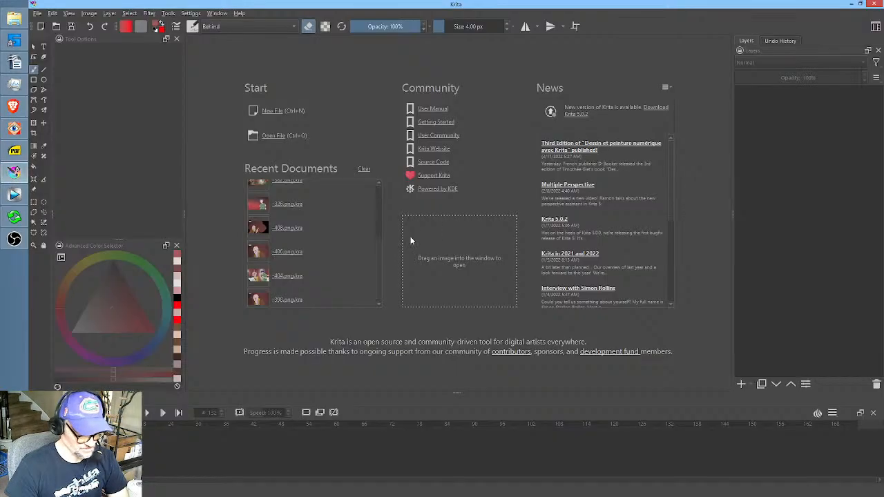
{"action": "scroll", "coordinate": [323, 225], "scroll_direction": "down", "scroll_amount": 5}
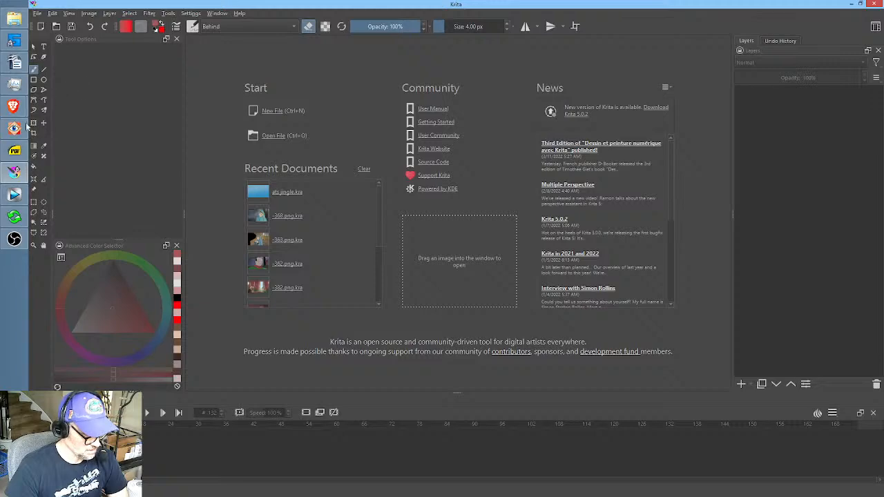
Recheck the open-cloak shot in Vegas Pro with the playhead at 33:05:09, and return to Krita.
{"action": "left_click", "coordinate": [14, 195]}
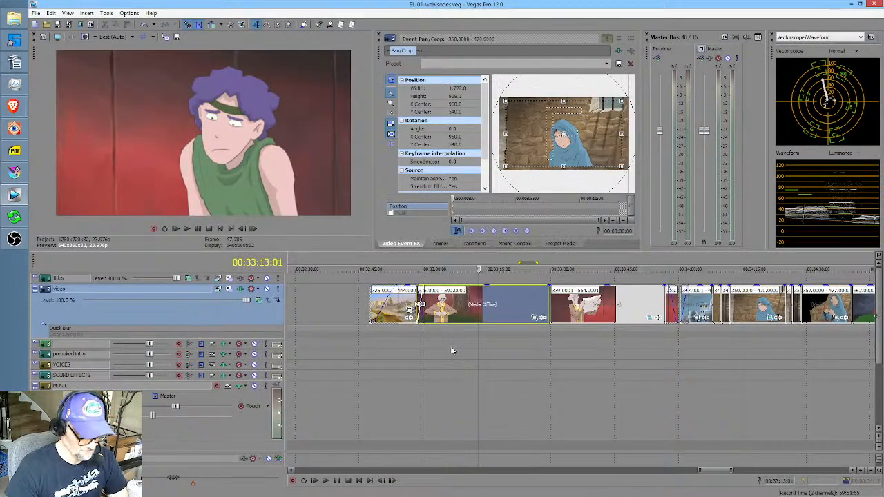
{"action": "left_click", "coordinate": [446, 394]}
{"action": "scroll", "coordinate": [445, 393], "scroll_direction": "up", "scroll_amount": 3}
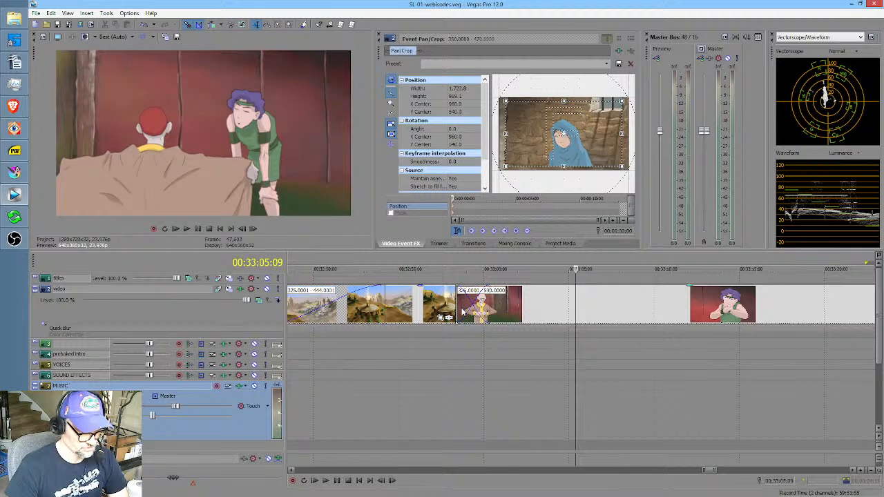
{"action": "scroll", "coordinate": [463, 312], "scroll_direction": "down", "scroll_amount": 3}
{"action": "left_click", "coordinate": [21, 171]}
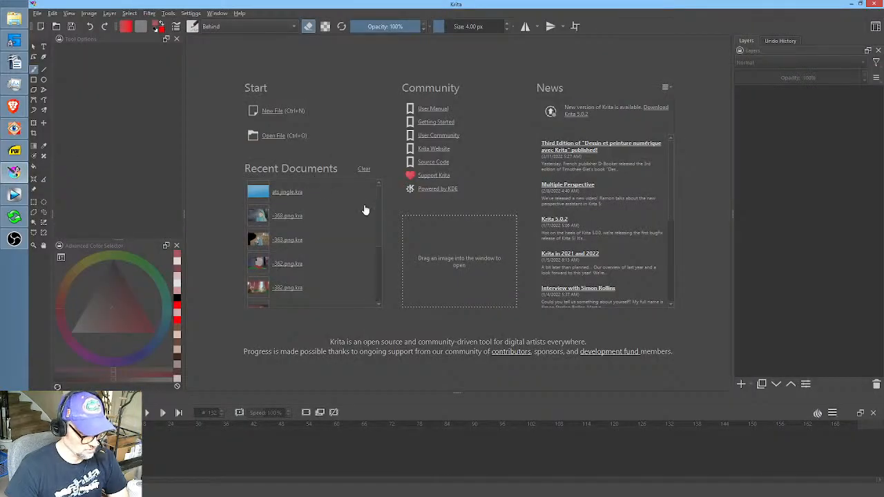
Open -326.png.kra from the SL project's scenes folder.
{"action": "scroll", "coordinate": [381, 225], "scroll_direction": "down", "scroll_amount": 3}
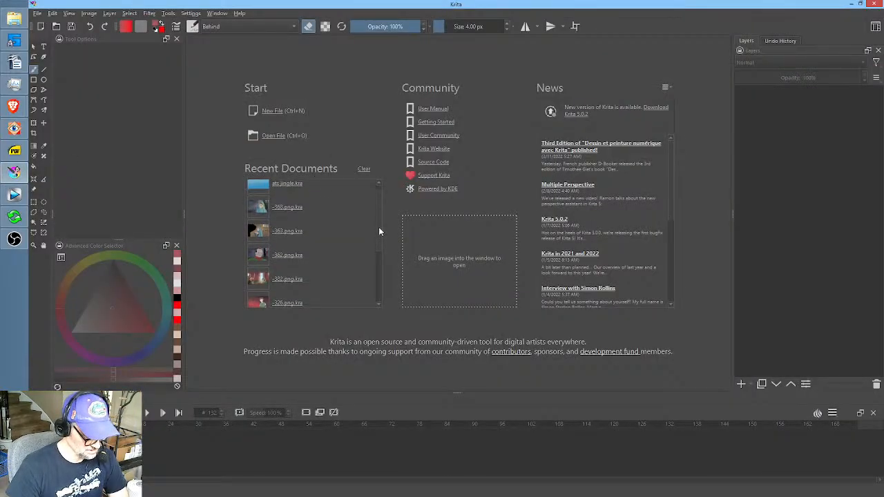
{"action": "scroll", "coordinate": [375, 256], "scroll_direction": "up", "scroll_amount": 5}
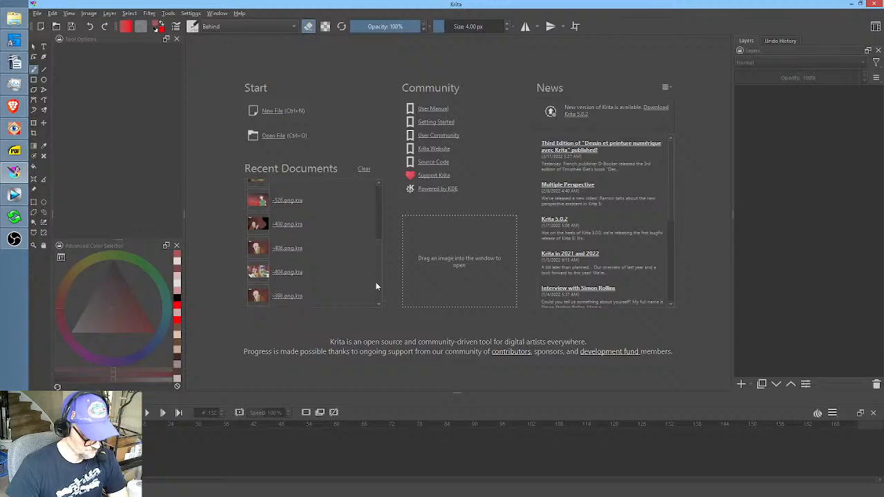
{"action": "left_click", "coordinate": [57, 26]}
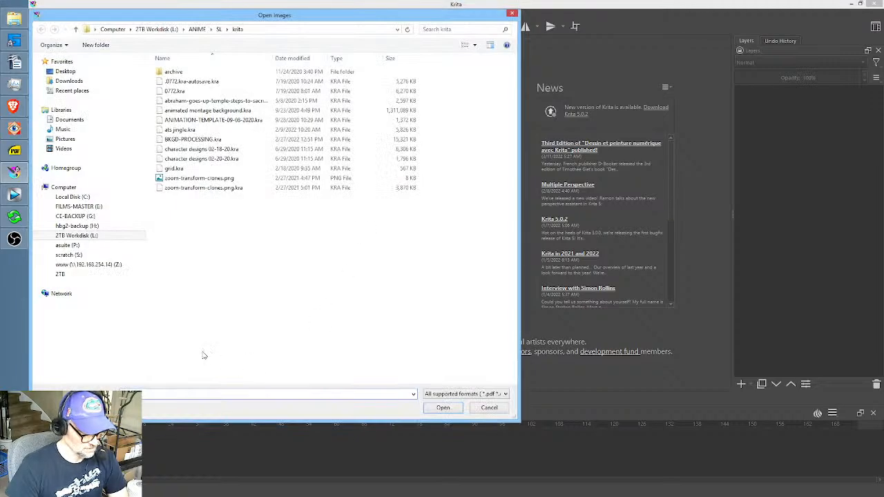
{"action": "left_click", "coordinate": [218, 29]}
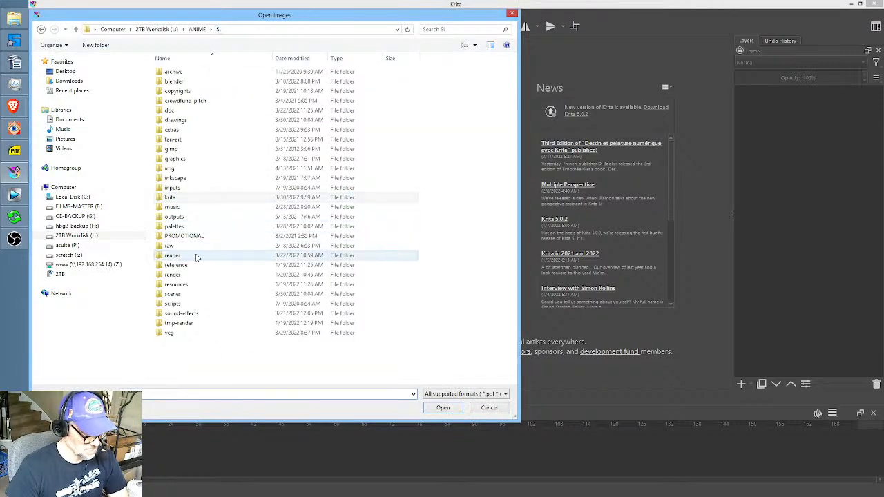
{"action": "double_click", "coordinate": [181, 295]}
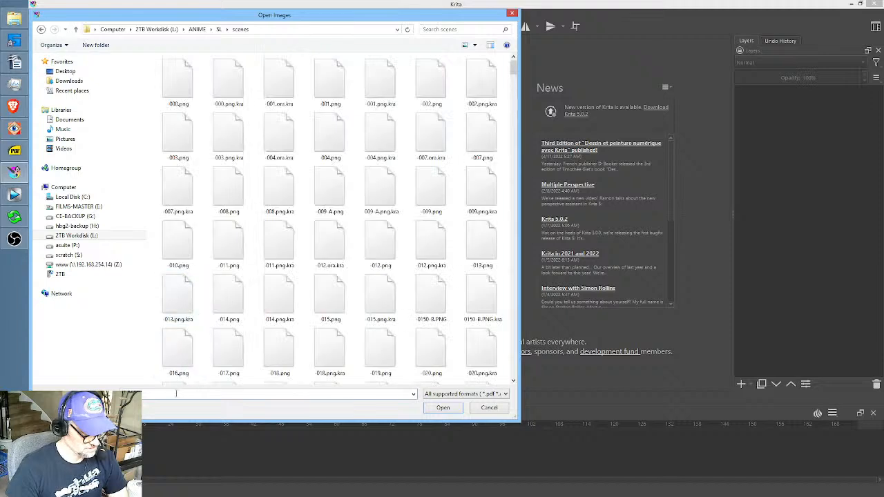
{"action": "left_click", "coordinate": [176, 393]}
{"action": "type", "text": "-32"}
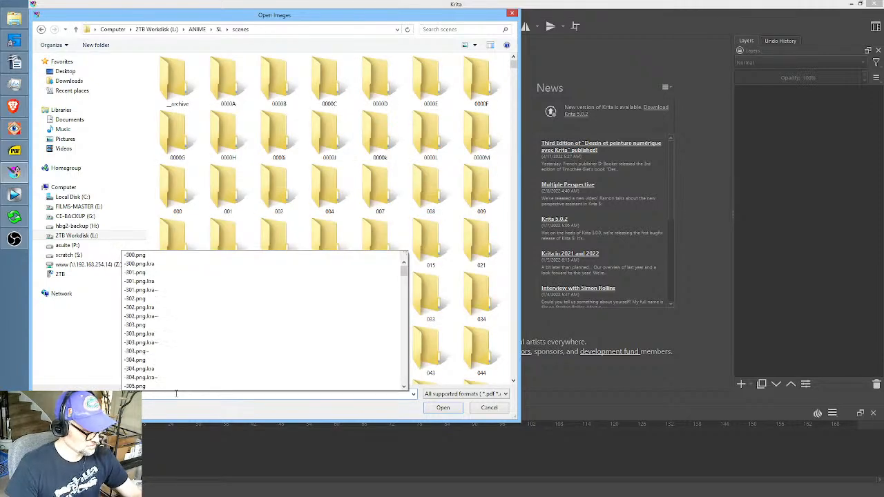
{"action": "type", "text": "5"}
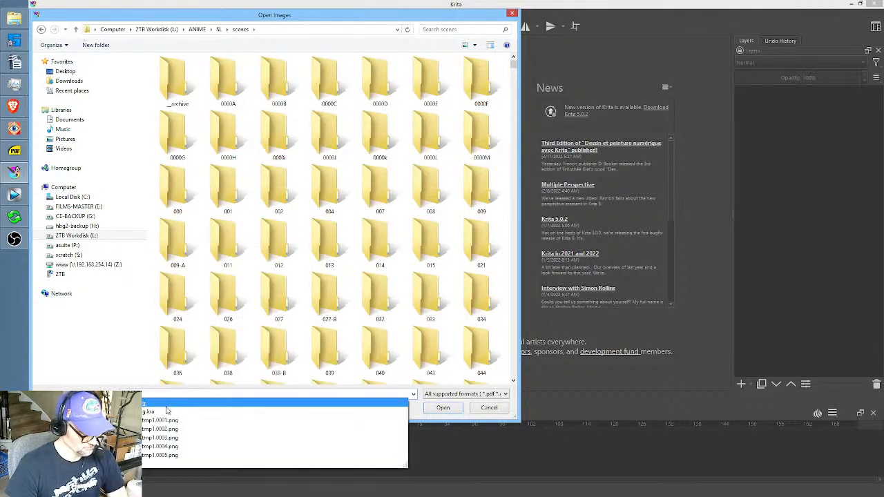
{"action": "left_click", "coordinate": [167, 411]}
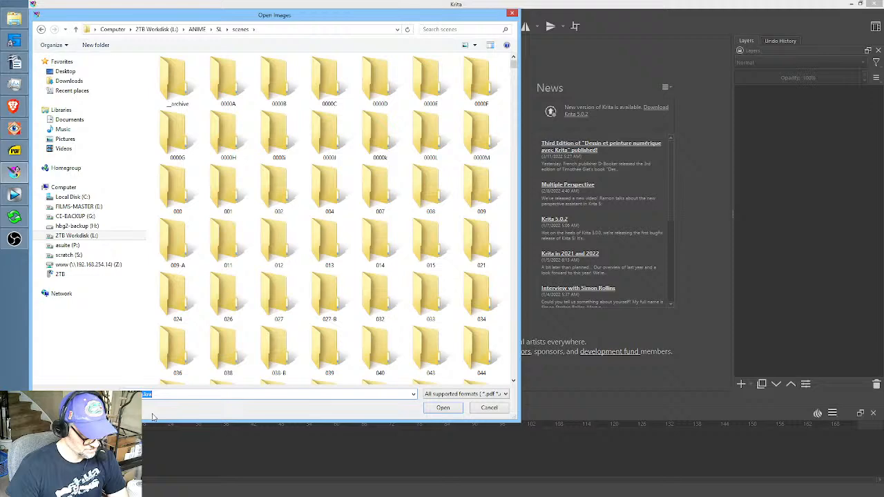
{"action": "left_click", "coordinate": [441, 408]}
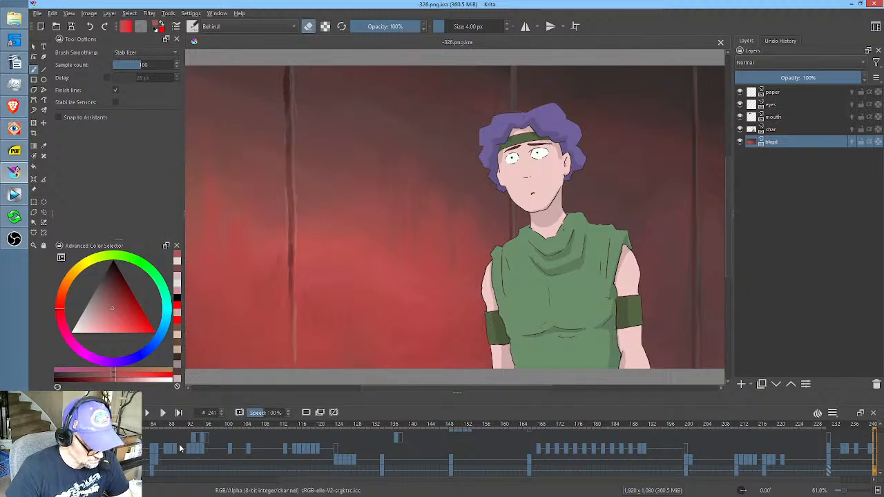
Move back through the 326 animation to frame 2, the old man holding his coat closed.
{"action": "left_click_drag", "start_coordinate": [180, 448], "coordinate": [346, 443]}
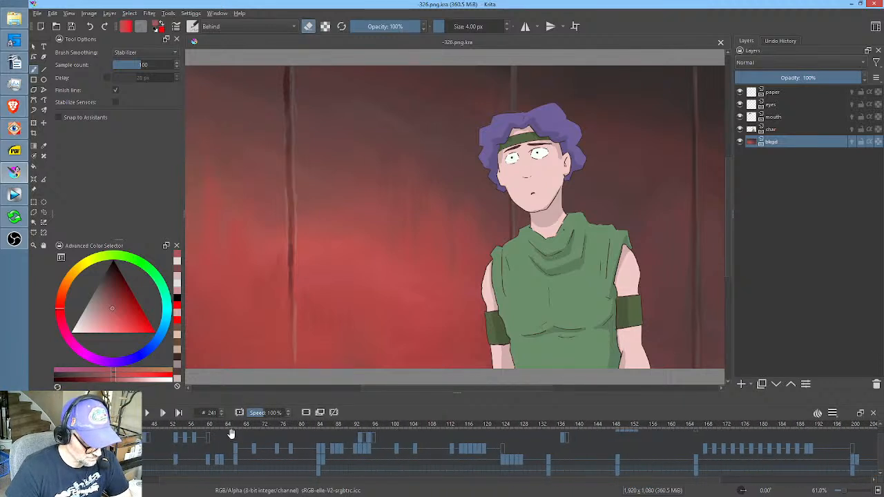
{"action": "left_click_drag", "start_coordinate": [232, 433], "coordinate": [366, 429]}
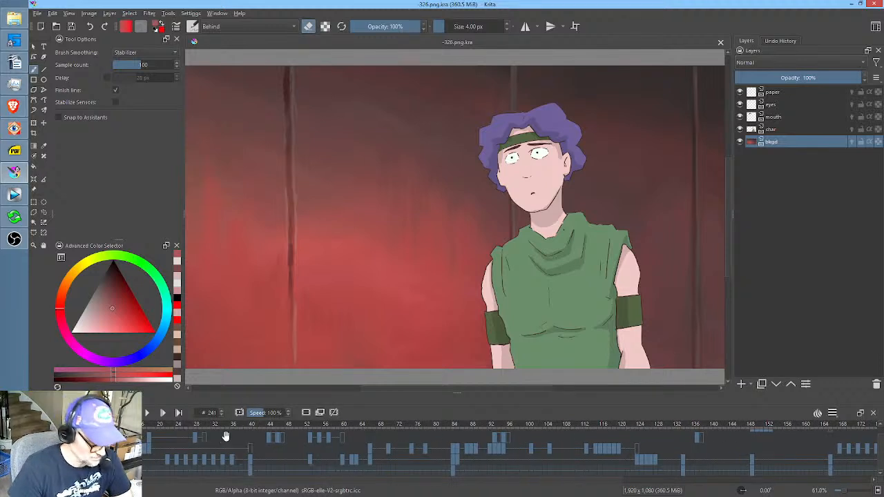
{"action": "left_click_drag", "start_coordinate": [226, 436], "coordinate": [266, 434]}
{"action": "left_click_drag", "start_coordinate": [104, 426], "coordinate": [144, 413]}
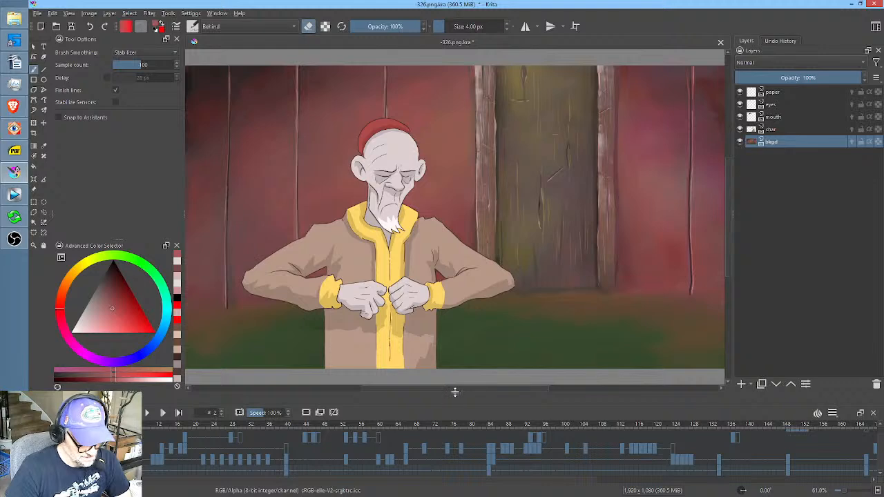
Enlarge the animation timeline area and go to frame 166, the shot of the two helmeted guards.
{"action": "left_click_drag", "start_coordinate": [453, 393], "coordinate": [451, 363]}
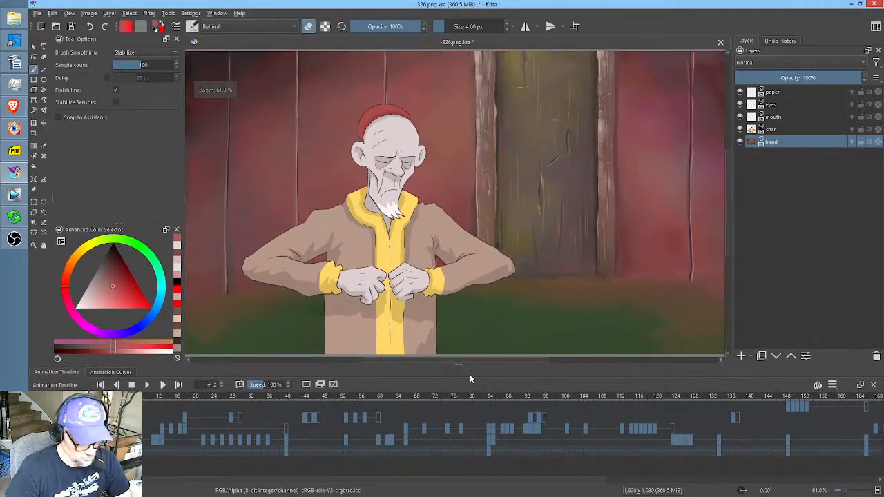
{"action": "left_click_drag", "start_coordinate": [450, 480], "coordinate": [794, 478]}
{"action": "left_click_drag", "start_coordinate": [644, 401], "coordinate": [270, 374]}
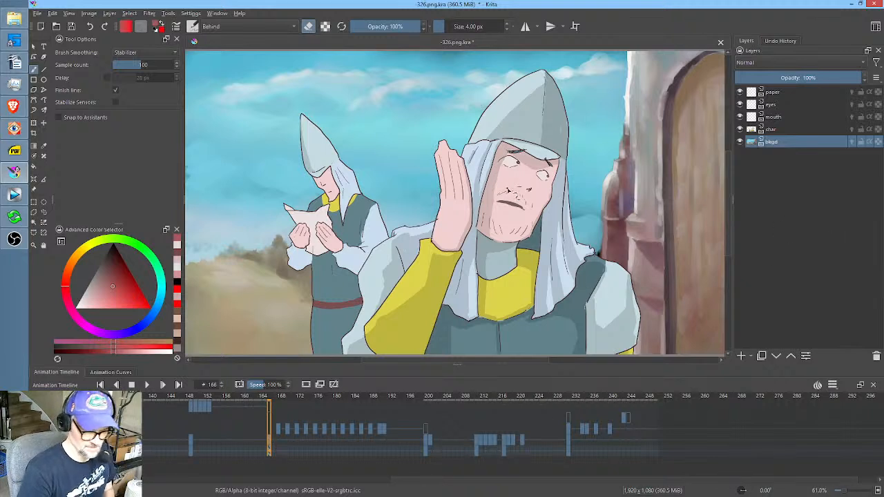
Hide the bkgd layer and add a new paint layer directly above the char layer.
{"action": "left_click", "coordinate": [740, 142]}
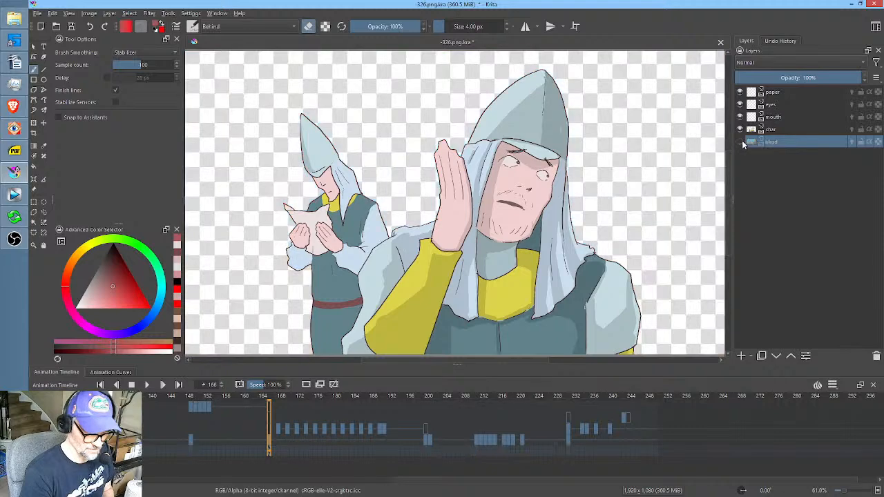
{"action": "left_click", "coordinate": [784, 131]}
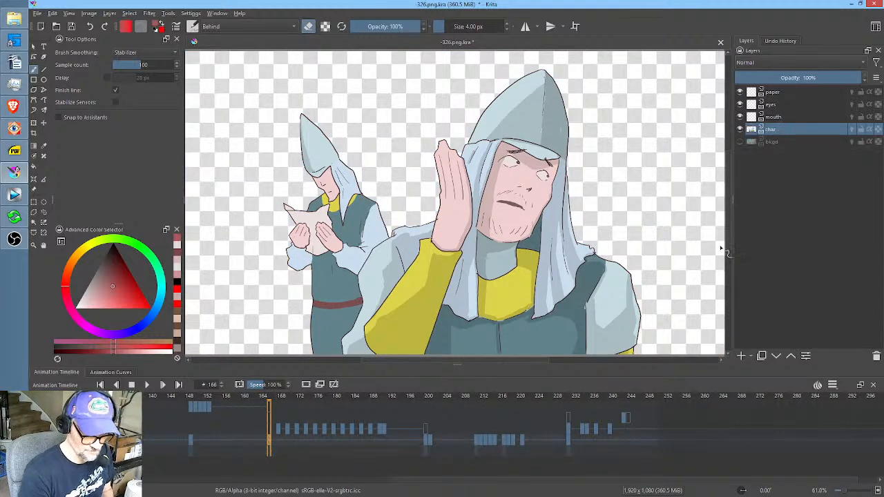
{"action": "middle_click", "coordinate": [546, 187]}
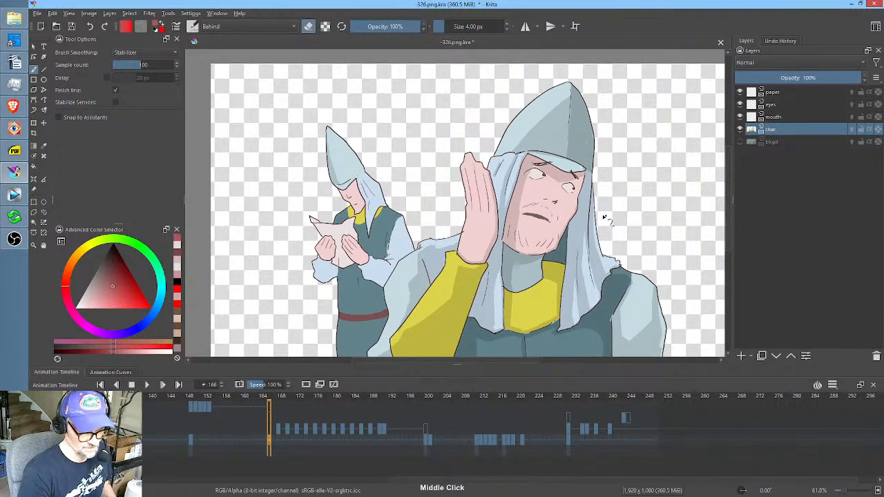
{"action": "middle_click", "coordinate": [604, 216]}
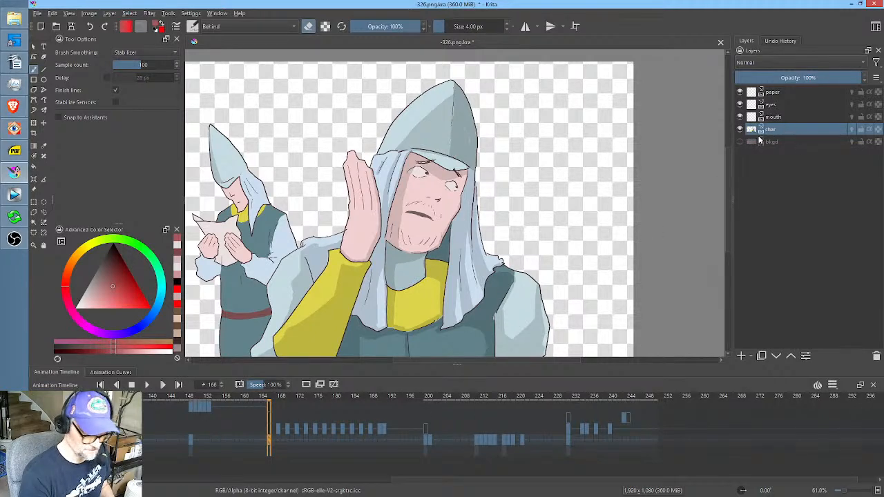
{"action": "left_click", "coordinate": [741, 356]}
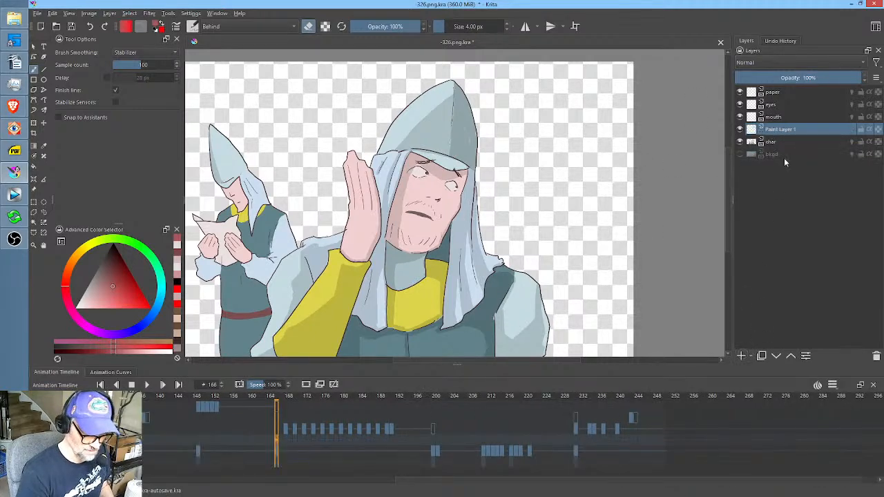
Turn off eraser mode and set bright red as the painting colour, with black as the secondary colour.
{"action": "key", "text": "e"}
{"action": "left_click_drag", "start_coordinate": [140, 291], "coordinate": [165, 322]}
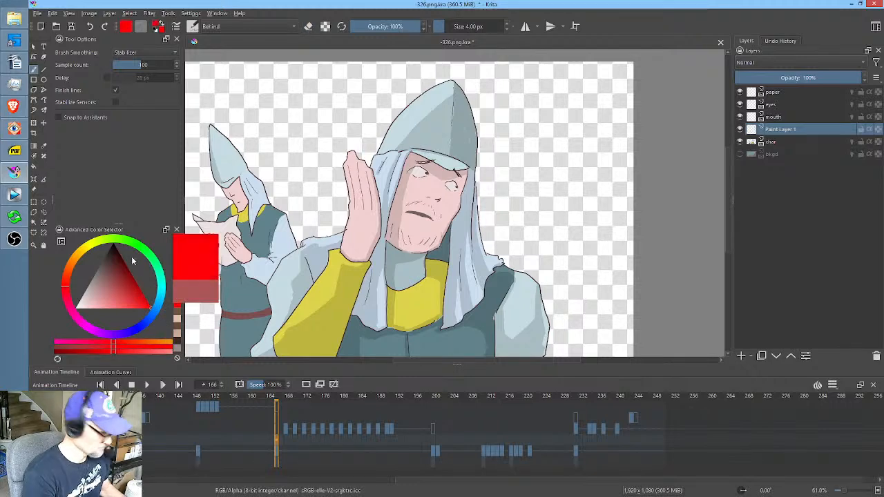
{"action": "left_click_drag", "start_coordinate": [115, 252], "coordinate": [119, 219]}
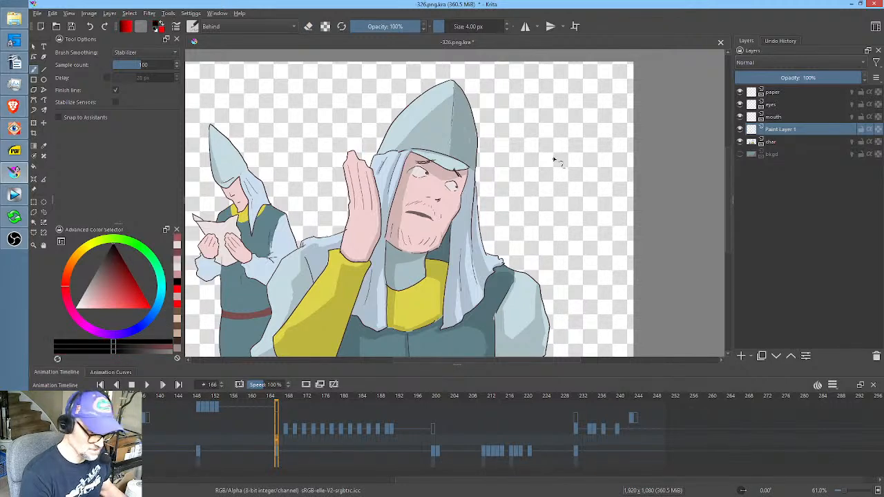
{"action": "key", "text": "x"}
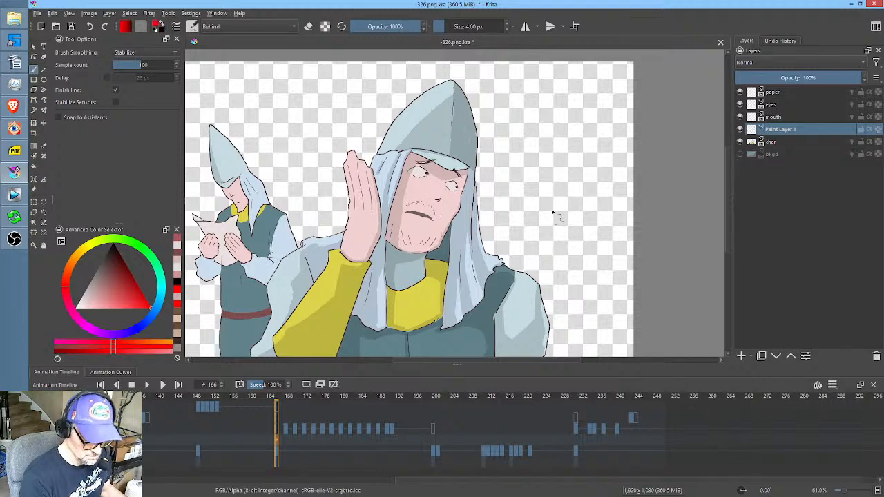
Sketch a rough red outline of an open hand beside the front guard's helmet cloth, with hatching across the palm.
{"action": "mouse_move", "coordinate": [556, 216]}
{"action": "left_mouse_down"}
{"action": "mouse_move", "coordinate": [552, 183]}
{"action": "mouse_move", "coordinate": [549, 197]}
{"action": "mouse_move", "coordinate": [581, 135]}
{"action": "left_mouse_up"}
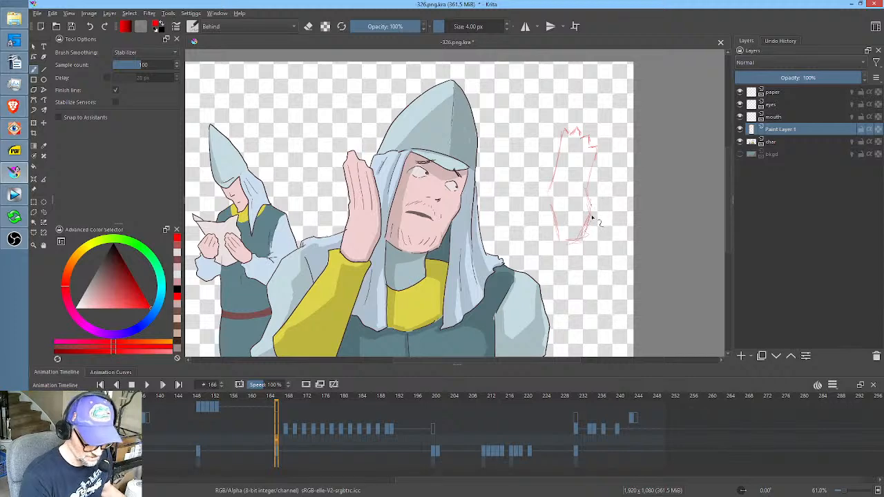
{"action": "left_click_drag", "start_coordinate": [587, 183], "coordinate": [596, 154]}
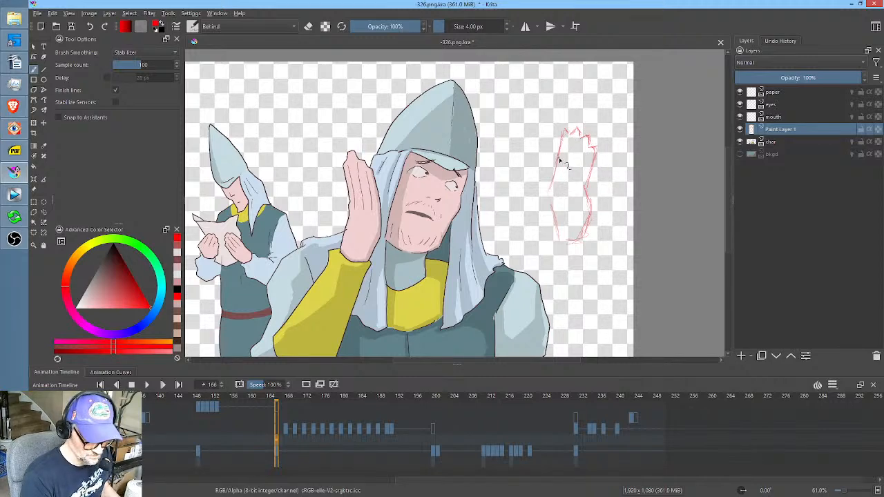
{"action": "mouse_move", "coordinate": [561, 150]}
{"action": "left_mouse_down"}
{"action": "mouse_move", "coordinate": [550, 185]}
{"action": "mouse_move", "coordinate": [571, 254]}
{"action": "mouse_move", "coordinate": [555, 230]}
{"action": "mouse_move", "coordinate": [577, 245]}
{"action": "mouse_move", "coordinate": [566, 240]}
{"action": "mouse_move", "coordinate": [588, 238]}
{"action": "left_mouse_up"}
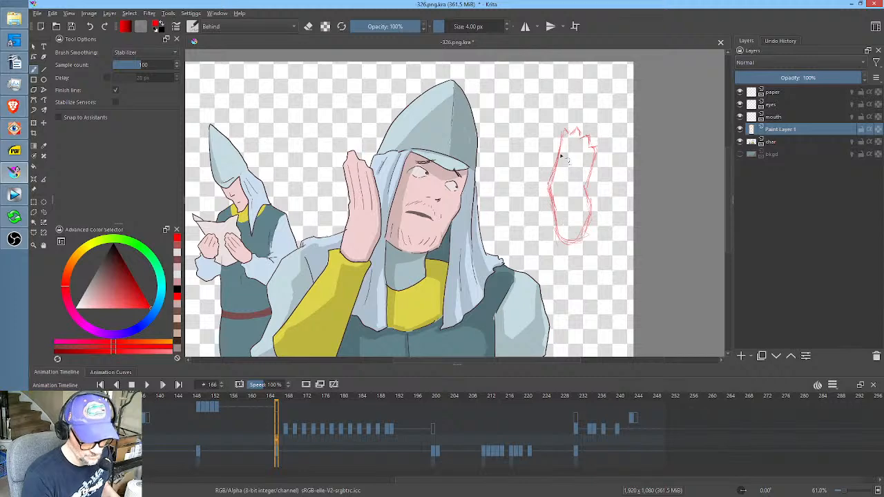
{"action": "left_click_drag", "start_coordinate": [555, 164], "coordinate": [554, 200]}
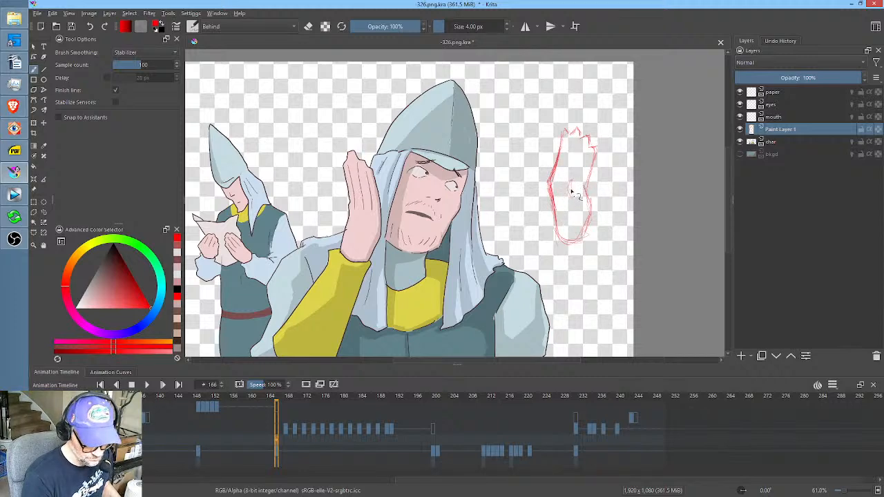
{"action": "mouse_move", "coordinate": [567, 204]}
{"action": "left_mouse_down"}
{"action": "mouse_move", "coordinate": [569, 226]}
{"action": "mouse_move", "coordinate": [556, 197]}
{"action": "mouse_move", "coordinate": [561, 174]}
{"action": "mouse_move", "coordinate": [561, 220]}
{"action": "left_mouse_up"}
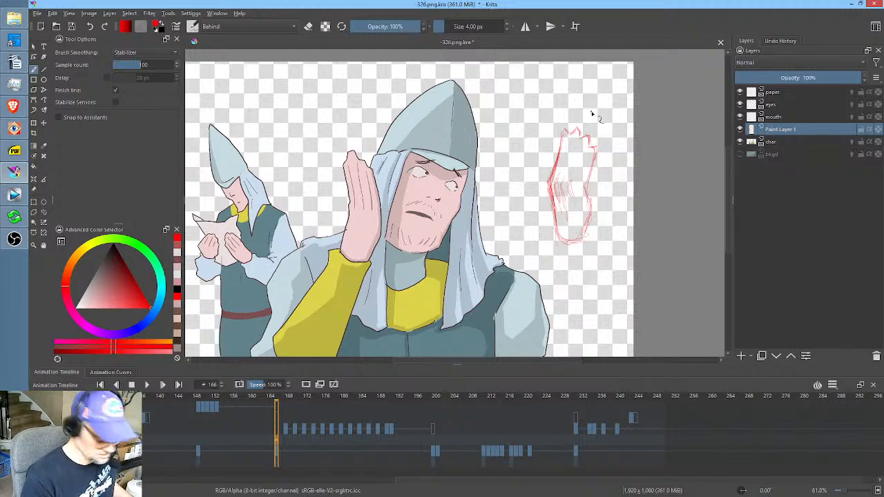
Lasso the upper half of the sketched hand and reshape its fingers with the Liquify transform.
{"action": "key", "text": "l"}
{"action": "mouse_move", "coordinate": [591, 114]}
{"action": "left_mouse_down"}
{"action": "mouse_move", "coordinate": [551, 128]}
{"action": "mouse_move", "coordinate": [541, 167]}
{"action": "mouse_move", "coordinate": [560, 187]}
{"action": "mouse_move", "coordinate": [593, 188]}
{"action": "mouse_move", "coordinate": [609, 145]}
{"action": "left_mouse_up"}
{"action": "key", "text": "ctrl+t"}
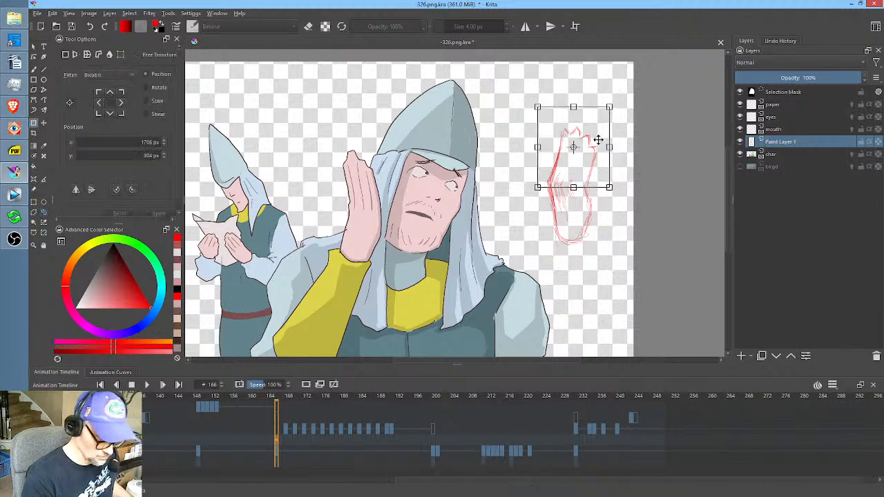
{"action": "right_click", "coordinate": [598, 141]}
{"action": "left_click", "coordinate": [625, 185]}
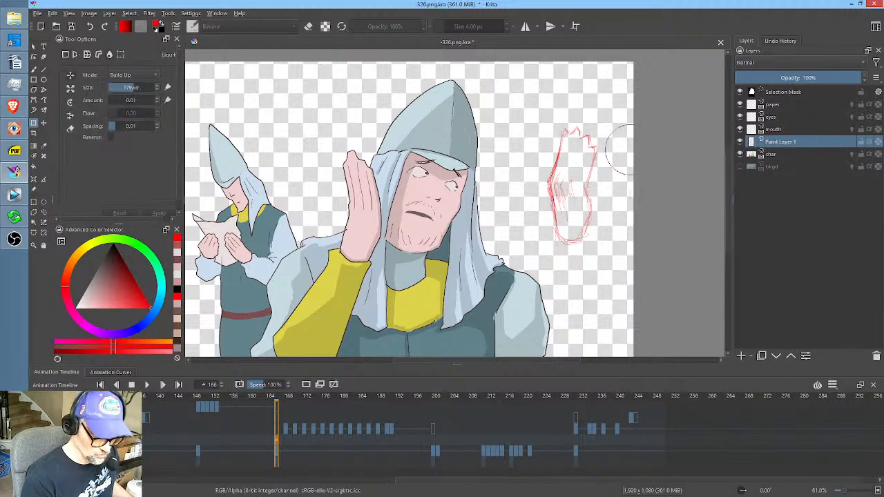
{"action": "mouse_move", "coordinate": [625, 150]}
{"action": "left_mouse_down"}
{"action": "mouse_move", "coordinate": [579, 118]}
{"action": "mouse_move", "coordinate": [572, 148]}
{"action": "mouse_move", "coordinate": [584, 115]}
{"action": "mouse_move", "coordinate": [606, 155]}
{"action": "mouse_move", "coordinate": [594, 202]}
{"action": "left_mouse_up"}
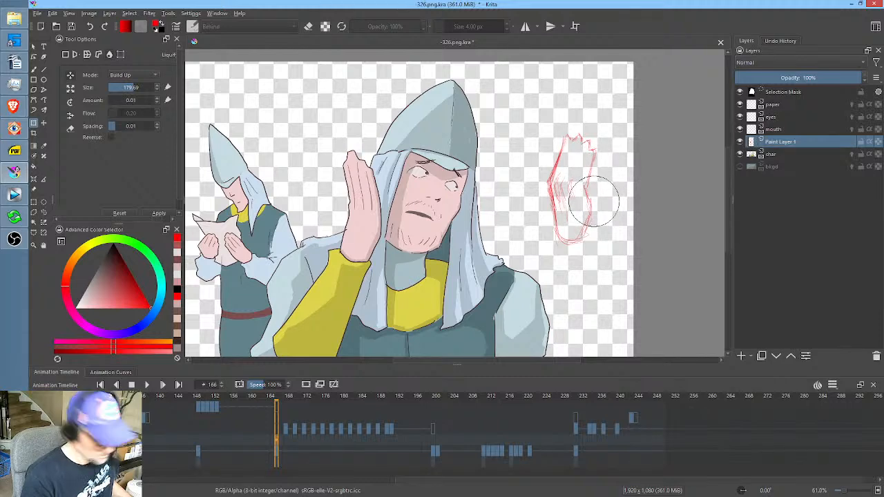
Reinforce the hand's red outline with the brush and draw the lines separating the fingers.
{"action": "key", "text": "b"}
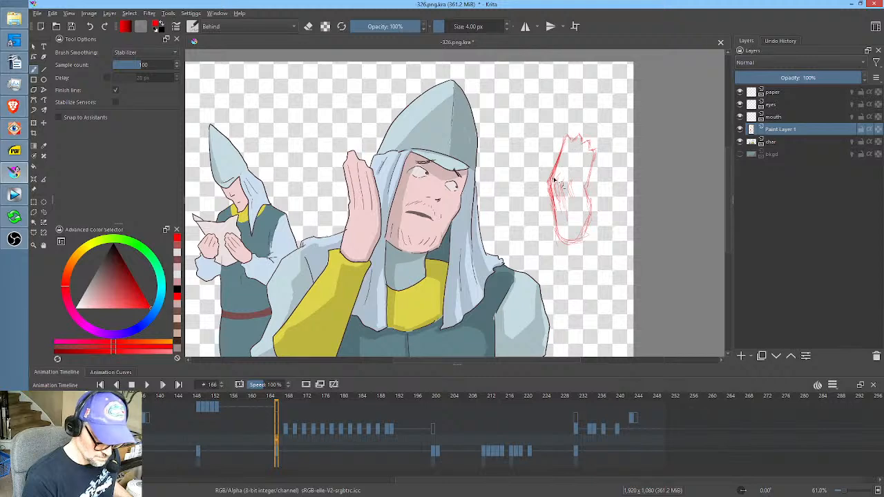
{"action": "mouse_move", "coordinate": [551, 183]}
{"action": "left_mouse_down"}
{"action": "mouse_move", "coordinate": [566, 241]}
{"action": "mouse_move", "coordinate": [584, 237]}
{"action": "mouse_move", "coordinate": [575, 239]}
{"action": "mouse_move", "coordinate": [590, 197]}
{"action": "left_mouse_up"}
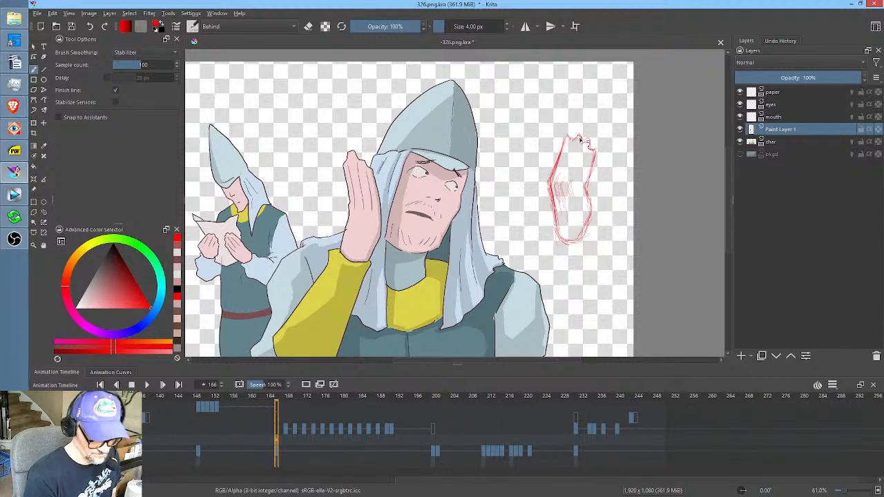
{"action": "left_click_drag", "start_coordinate": [581, 139], "coordinate": [594, 146]}
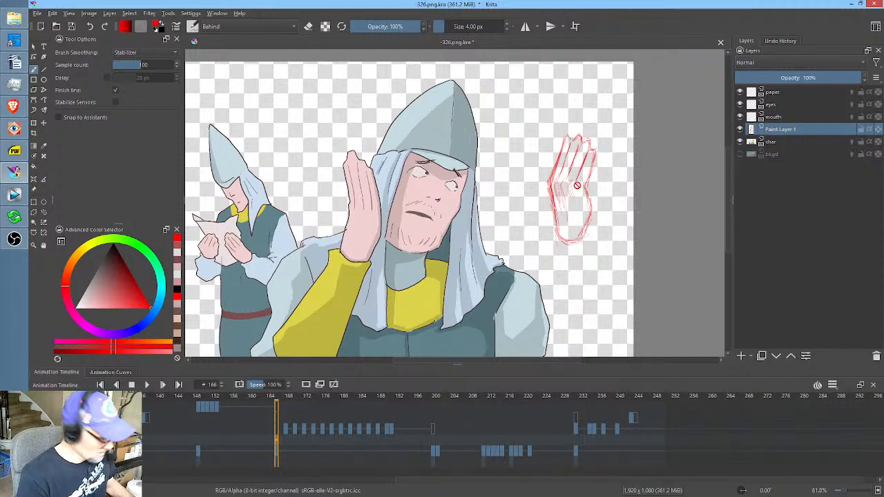
Erase the hatching inside the palm of the red hand sketch and return to the painting brush.
{"action": "key", "text": "e"}
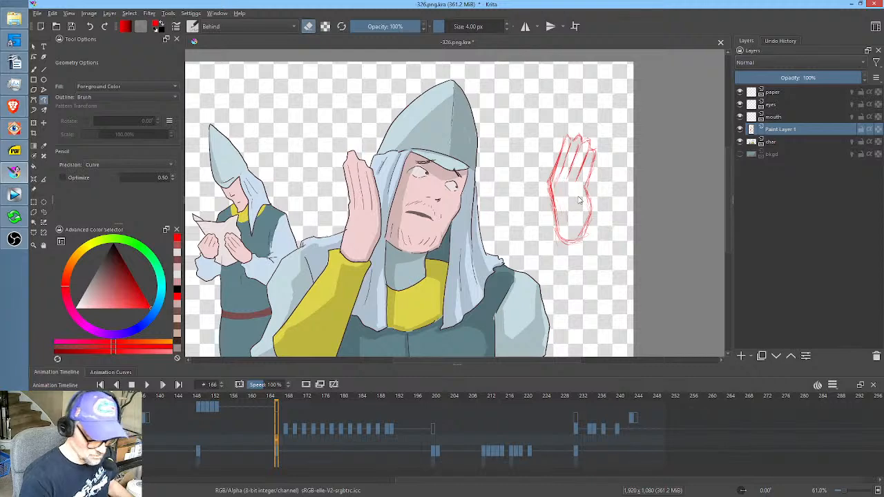
{"action": "key", "text": "b"}
{"action": "key", "text": "e"}
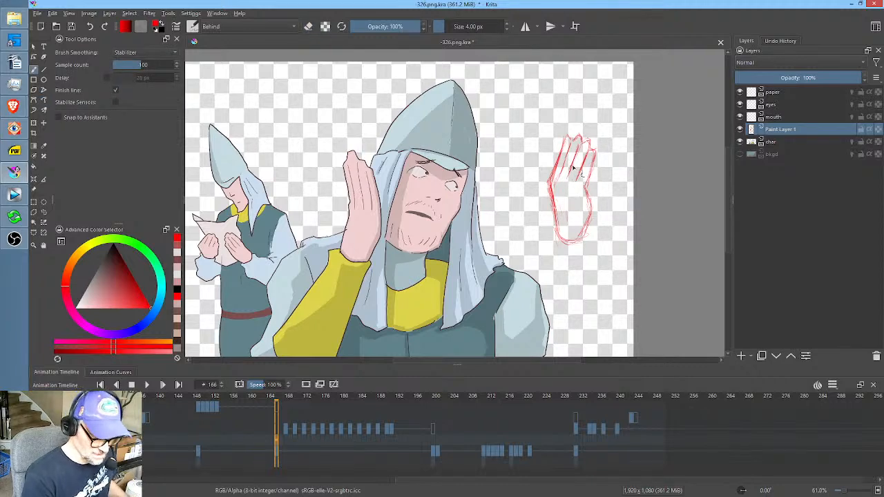
Refine the fingertips, finger lines and palm creases of the red hand sketch, and set brush smoothing to None.
{"action": "left_click_drag", "start_coordinate": [571, 148], "coordinate": [562, 174]}
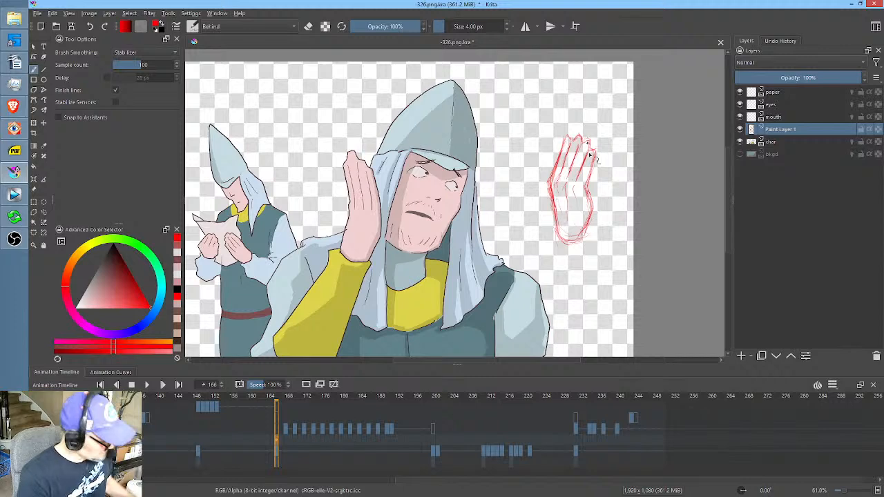
{"action": "left_click_drag", "start_coordinate": [582, 171], "coordinate": [621, 110]}
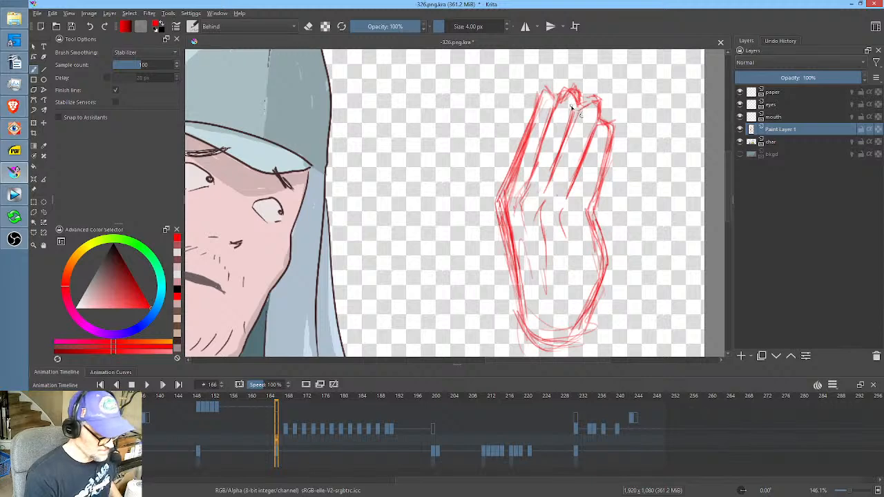
{"action": "key", "text": "s"}
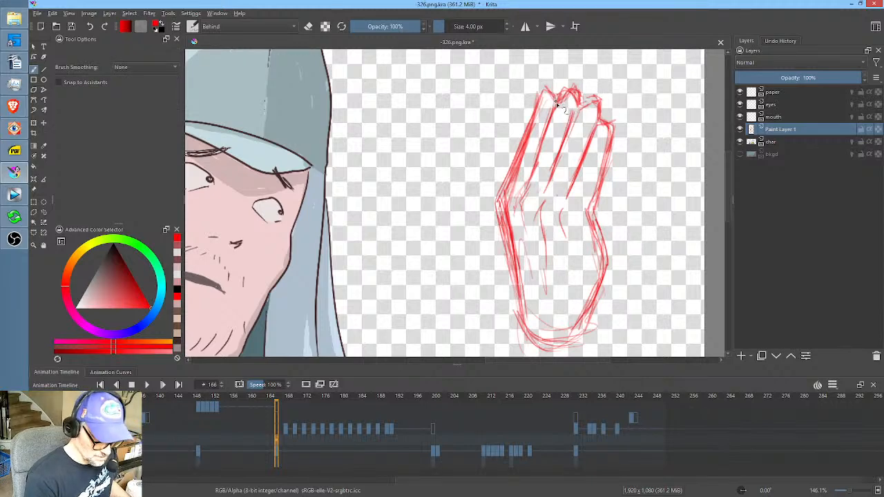
{"action": "mouse_move", "coordinate": [555, 96]}
{"action": "left_mouse_down"}
{"action": "mouse_move", "coordinate": [534, 110]}
{"action": "mouse_move", "coordinate": [541, 102]}
{"action": "mouse_move", "coordinate": [498, 206]}
{"action": "mouse_move", "coordinate": [521, 298]}
{"action": "left_mouse_up"}
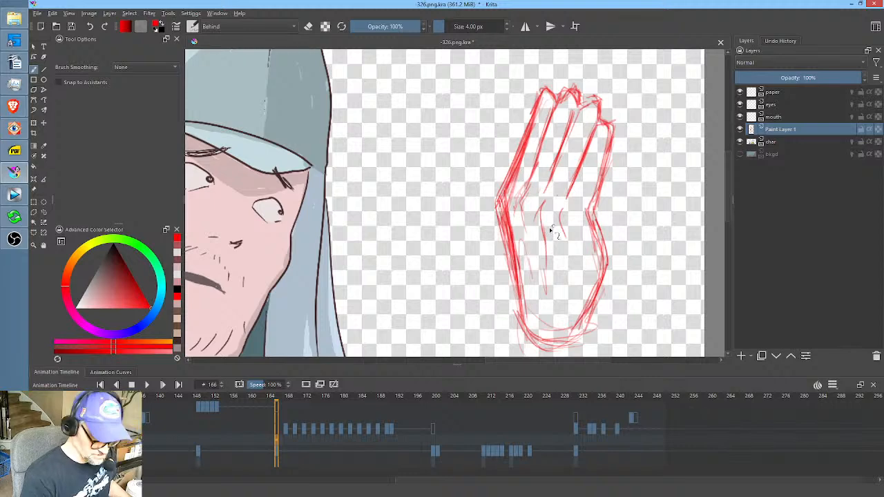
Ink the outline of the sketched hand in black, changing the brush blending mode from Behind to Normal.
{"action": "key", "text": "x"}
{"action": "mouse_move", "coordinate": [519, 307]}
{"action": "left_mouse_down"}
{"action": "mouse_move", "coordinate": [545, 345]}
{"action": "mouse_move", "coordinate": [573, 344]}
{"action": "mouse_move", "coordinate": [586, 329]}
{"action": "left_mouse_up"}
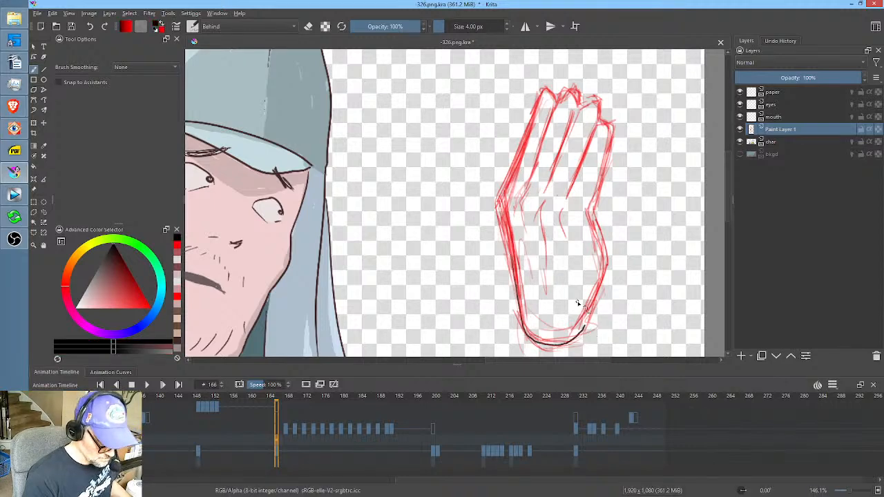
{"action": "left_click", "coordinate": [253, 28]}
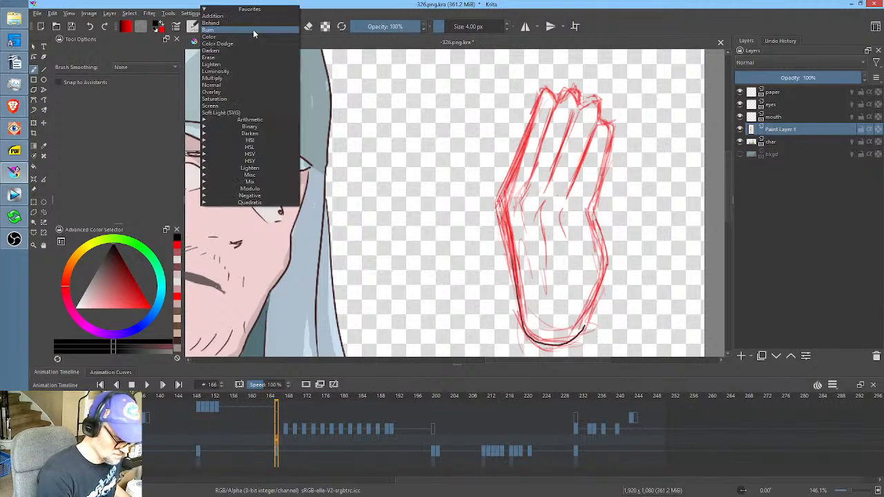
{"action": "left_click", "coordinate": [250, 85]}
{"action": "mouse_move", "coordinate": [525, 330]}
{"action": "left_mouse_down"}
{"action": "mouse_move", "coordinate": [497, 207]}
{"action": "mouse_move", "coordinate": [541, 96]}
{"action": "mouse_move", "coordinate": [548, 89]}
{"action": "mouse_move", "coordinate": [559, 102]}
{"action": "mouse_move", "coordinate": [564, 85]}
{"action": "mouse_move", "coordinate": [579, 91]}
{"action": "mouse_move", "coordinate": [581, 105]}
{"action": "mouse_move", "coordinate": [600, 103]}
{"action": "mouse_move", "coordinate": [597, 118]}
{"action": "mouse_move", "coordinate": [603, 113]}
{"action": "mouse_move", "coordinate": [612, 129]}
{"action": "mouse_move", "coordinate": [596, 211]}
{"action": "mouse_move", "coordinate": [605, 271]}
{"action": "mouse_move", "coordinate": [582, 334]}
{"action": "left_mouse_up"}
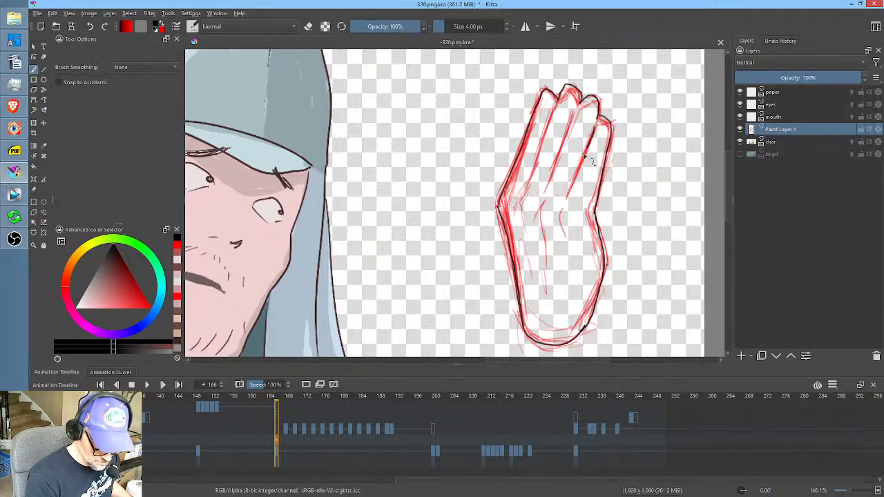
Ink the three lines separating the fingers in black, following the red sketch down to the palm.
{"action": "left_click_drag", "start_coordinate": [586, 158], "coordinate": [562, 224]}
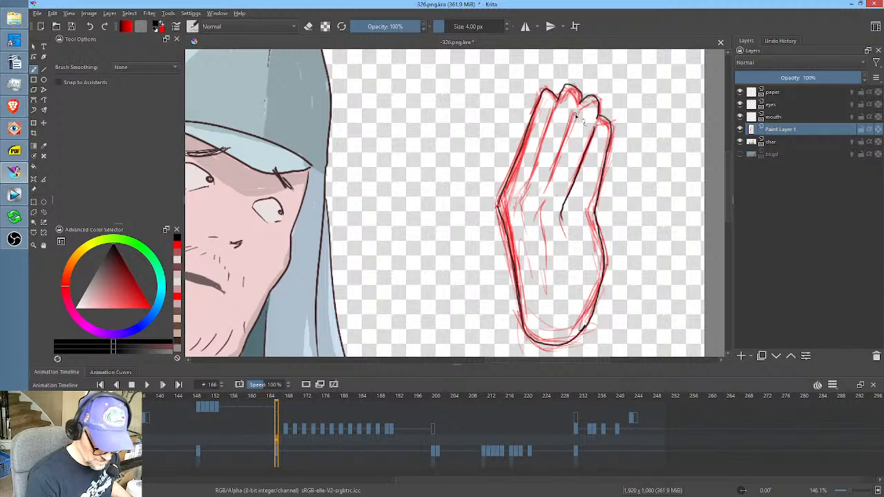
{"action": "left_click_drag", "start_coordinate": [574, 114], "coordinate": [539, 226]}
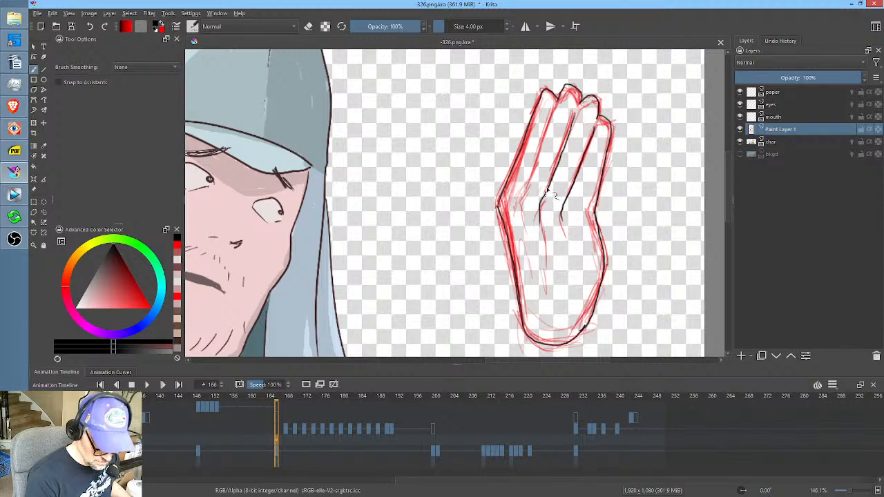
{"action": "mouse_move", "coordinate": [560, 110]}
{"action": "left_mouse_down"}
{"action": "mouse_move", "coordinate": [552, 146]}
{"action": "mouse_move", "coordinate": [523, 202]}
{"action": "mouse_move", "coordinate": [524, 228]}
{"action": "left_mouse_up"}
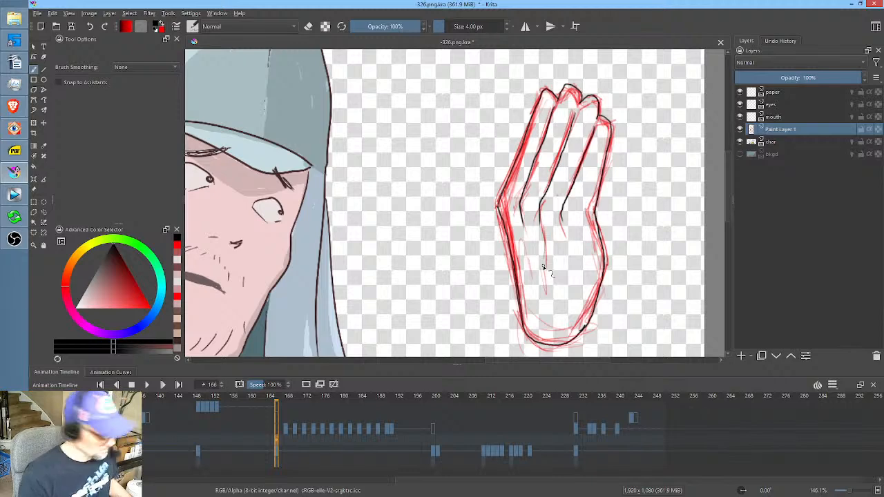
Remove the red sketch from the hand layer with the Color to Alpha filter, using pure red as the colour.
{"action": "left_click", "coordinate": [150, 14]}
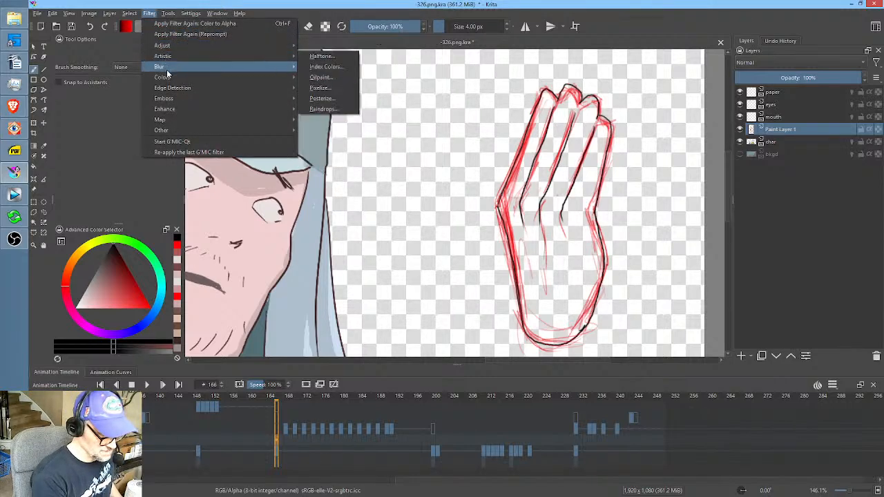
{"action": "mouse_move", "coordinate": [168, 77]}
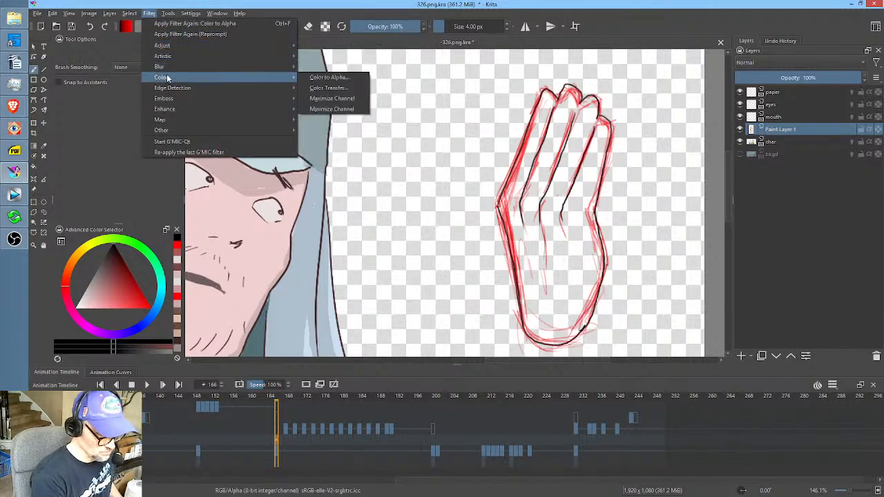
{"action": "left_click", "coordinate": [345, 79]}
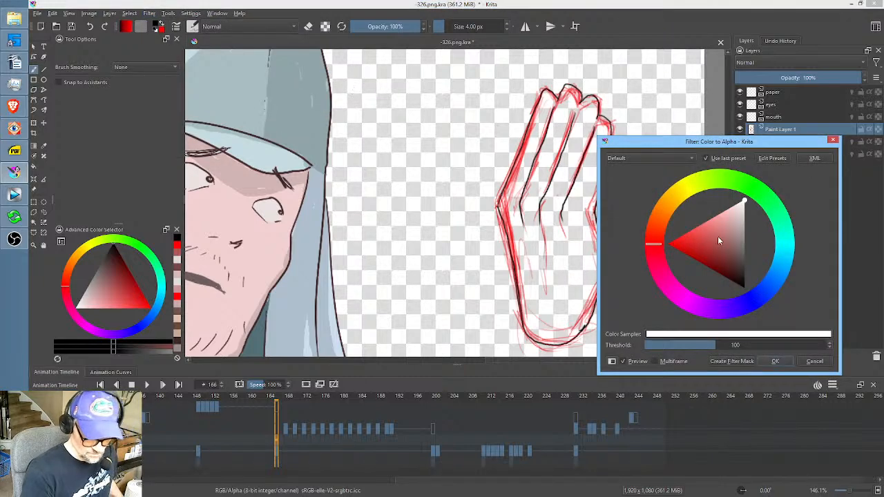
{"action": "left_click_drag", "start_coordinate": [718, 240], "coordinate": [623, 255]}
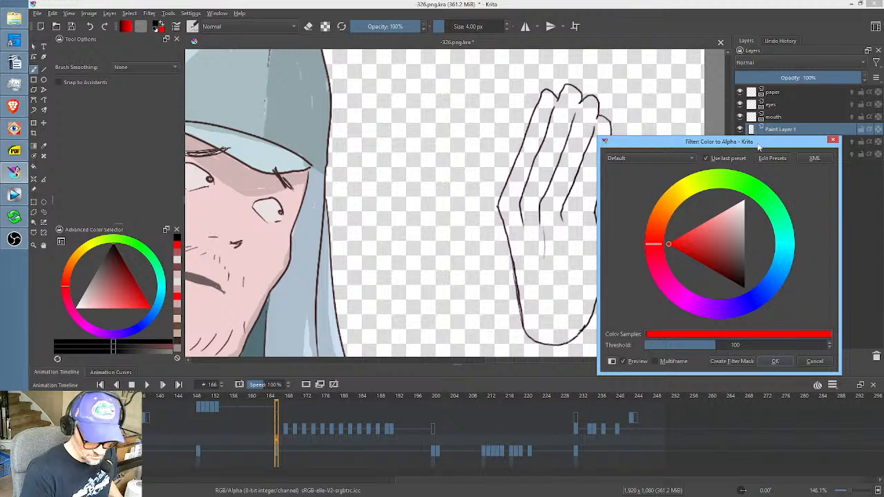
{"action": "left_click_drag", "start_coordinate": [758, 145], "coordinate": [376, 203]}
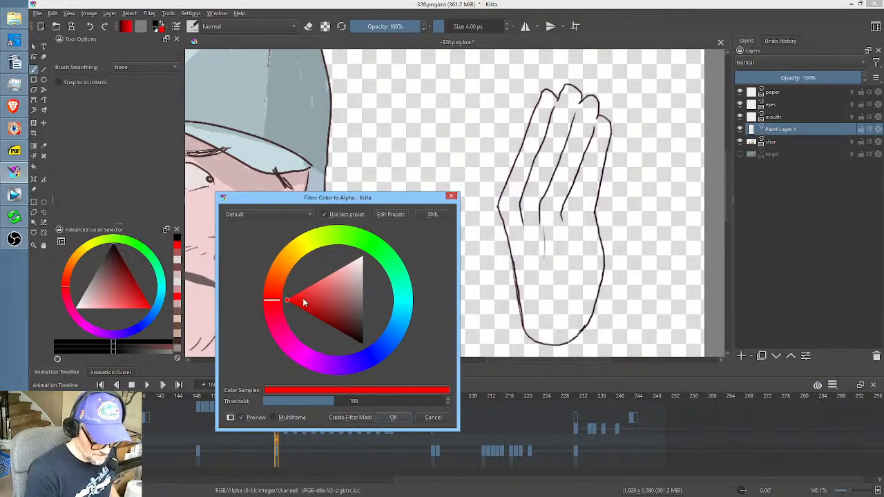
{"action": "left_click_drag", "start_coordinate": [290, 303], "coordinate": [274, 309]}
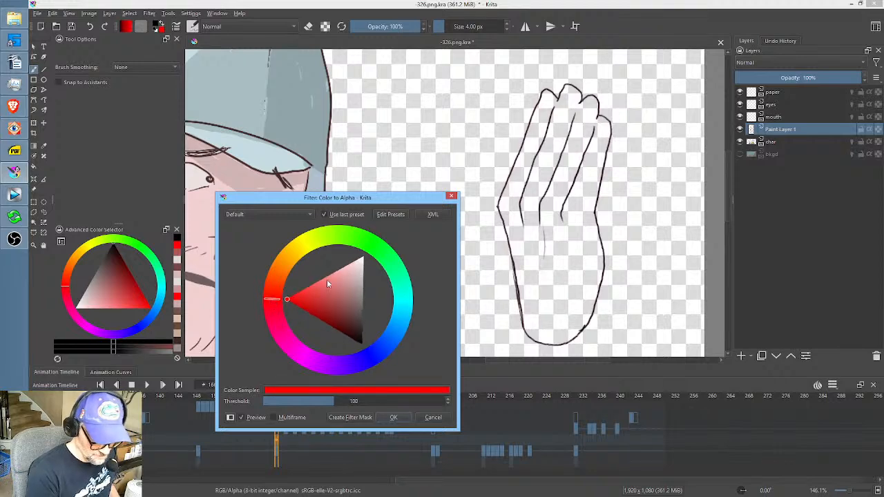
{"action": "left_click", "coordinate": [394, 417]}
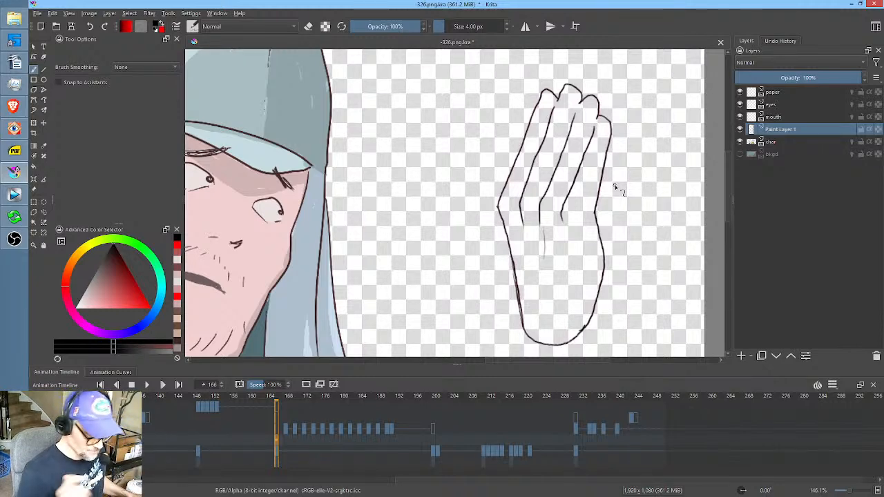
Apply a Color Adjustment to the hand layer's Alpha channel, moving the curve's low point to input 17, output 0.
{"action": "key", "text": "ctrl+m"}
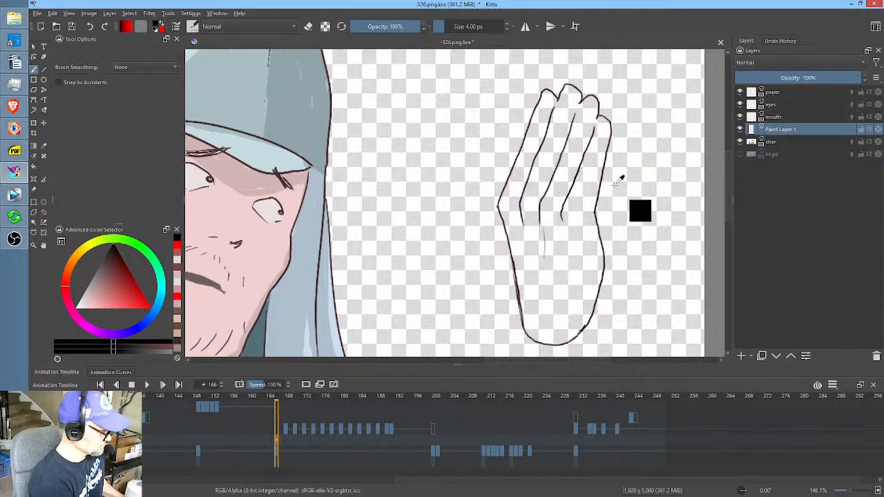
{"action": "left_click", "coordinate": [275, 231]}
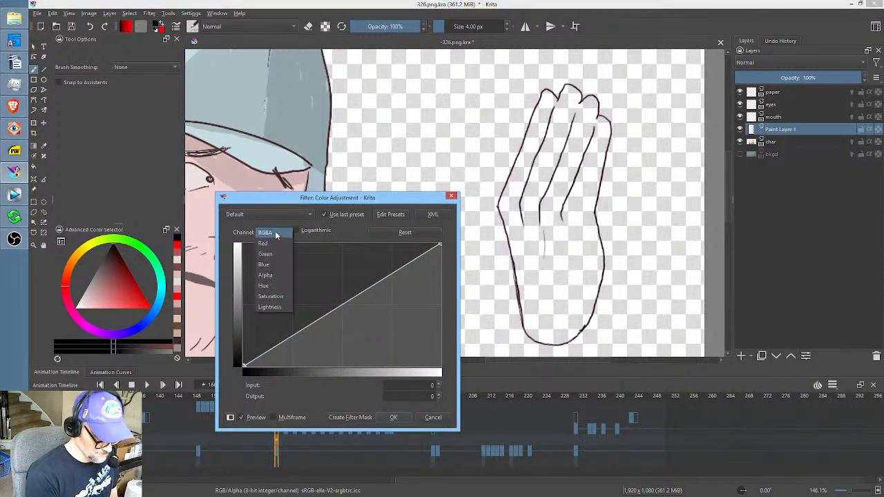
{"action": "left_click", "coordinate": [281, 276]}
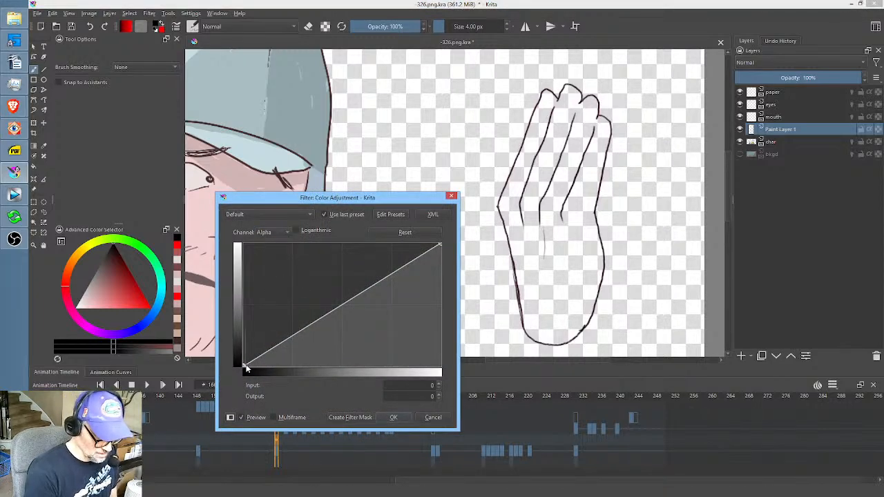
{"action": "left_click_drag", "start_coordinate": [243, 365], "coordinate": [255, 396]}
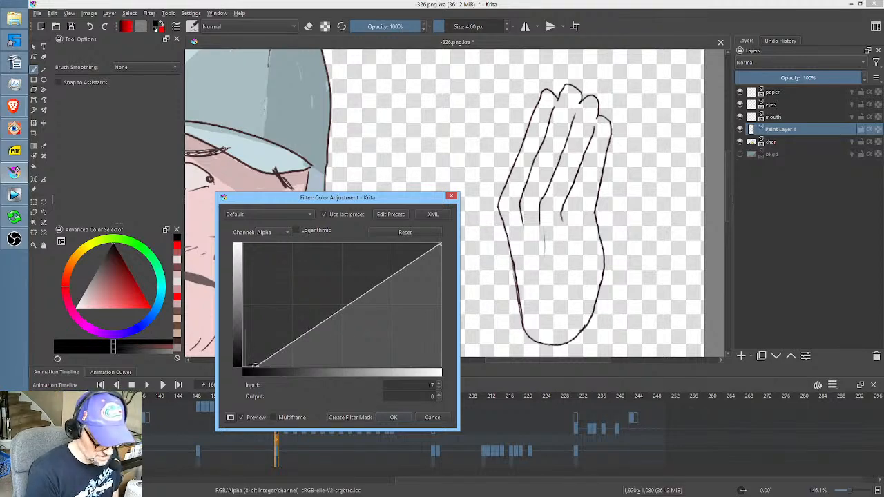
{"action": "left_click", "coordinate": [394, 418]}
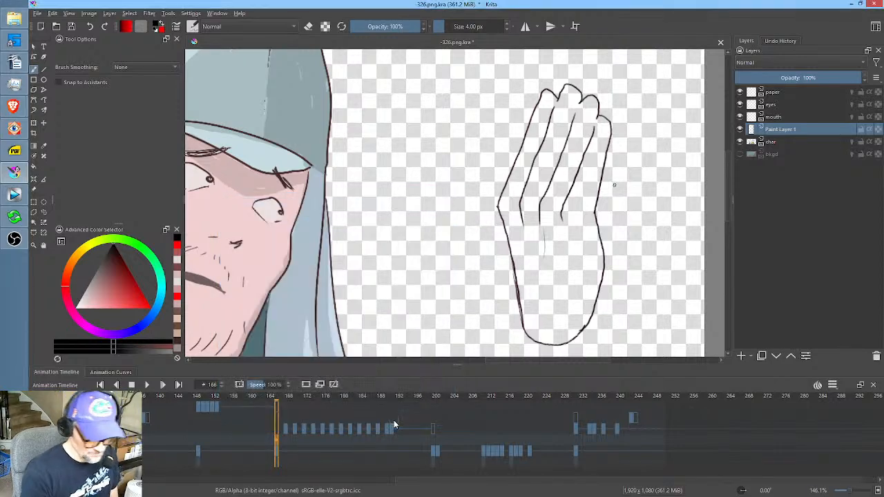
Sample the guard's skin tone from his face and fill the inked hand with it in Behind blending mode.
{"action": "left_click", "coordinate": [269, 246], "text": "ctrl"}
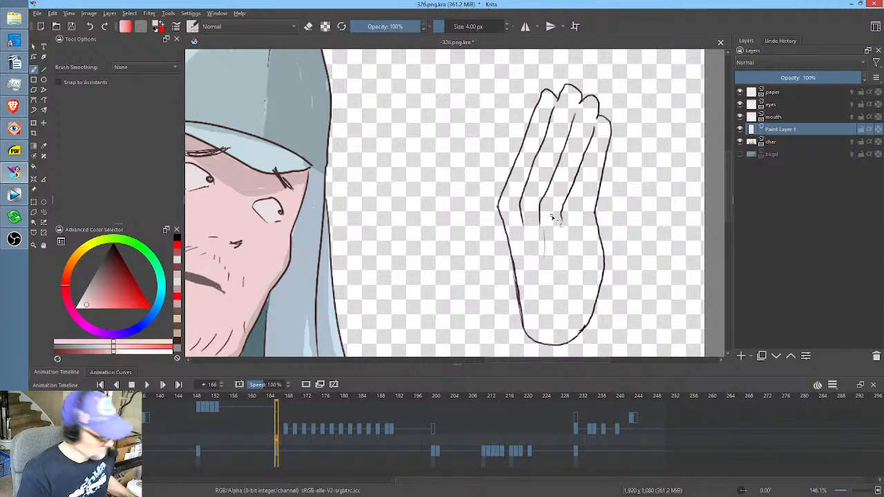
{"action": "key", "text": "f"}
{"action": "left_click", "coordinate": [234, 26]}
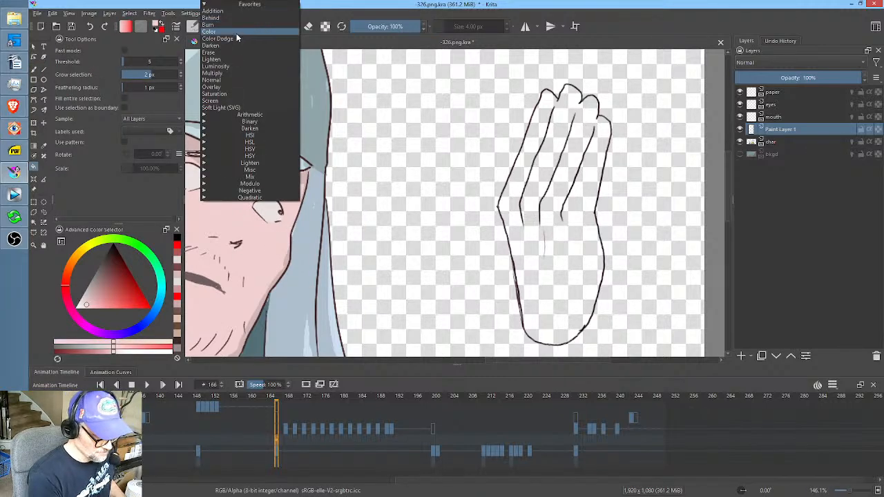
{"action": "left_click", "coordinate": [234, 19]}
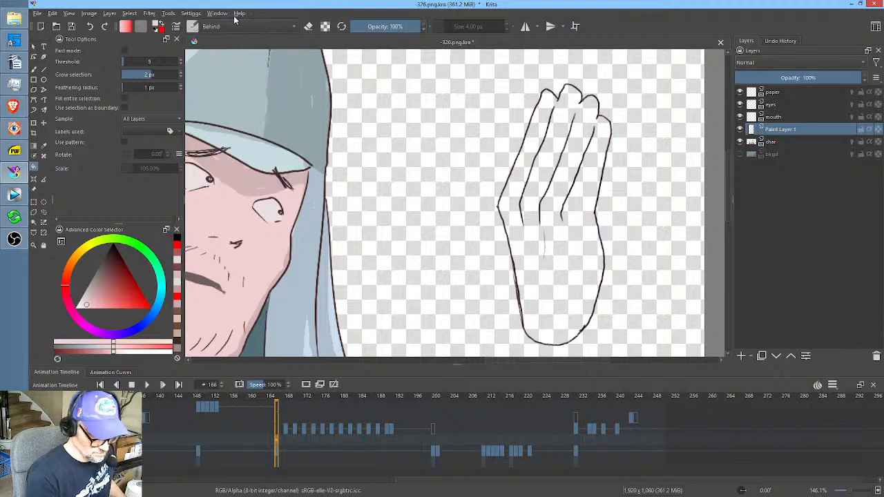
{"action": "left_click", "coordinate": [585, 260]}
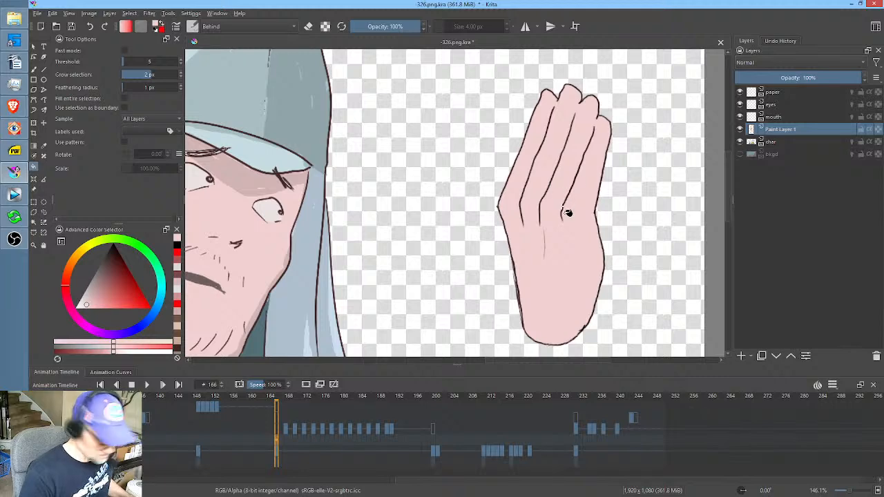
Draw a small black thumb outline behind the hand's outer edge and fill it with the hand's skin tone.
{"action": "key", "text": "b"}
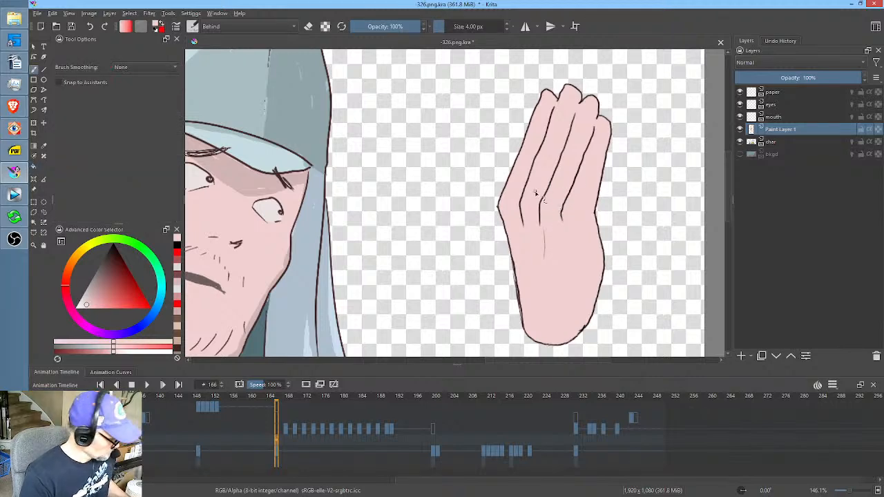
{"action": "left_click_drag", "start_coordinate": [113, 253], "coordinate": [113, 229]}
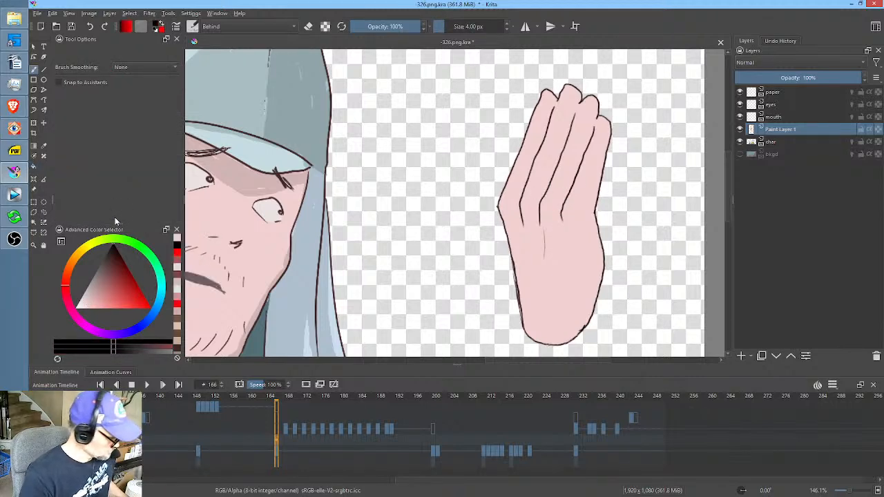
{"action": "key", "text": "x"}
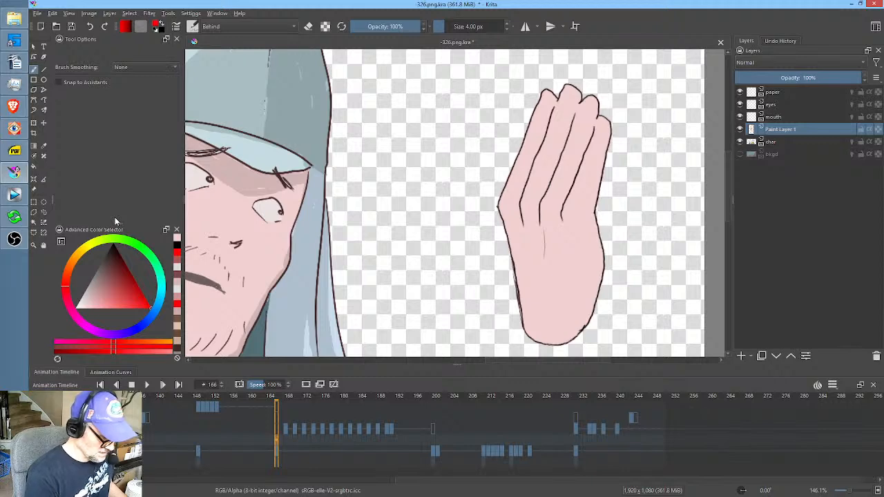
{"action": "key", "text": "x"}
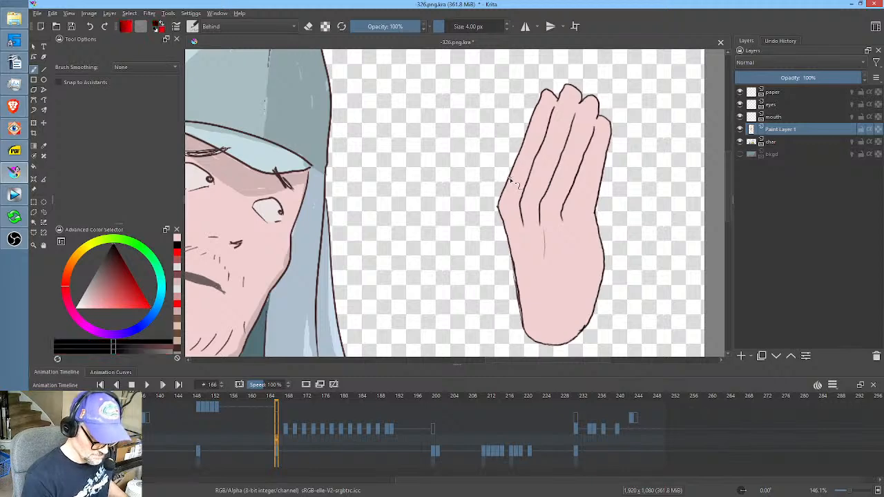
{"action": "mouse_move", "coordinate": [510, 195]}
{"action": "left_mouse_down"}
{"action": "mouse_move", "coordinate": [507, 167]}
{"action": "mouse_move", "coordinate": [524, 160]}
{"action": "left_mouse_up"}
{"action": "left_click", "coordinate": [549, 183], "text": "ctrl"}
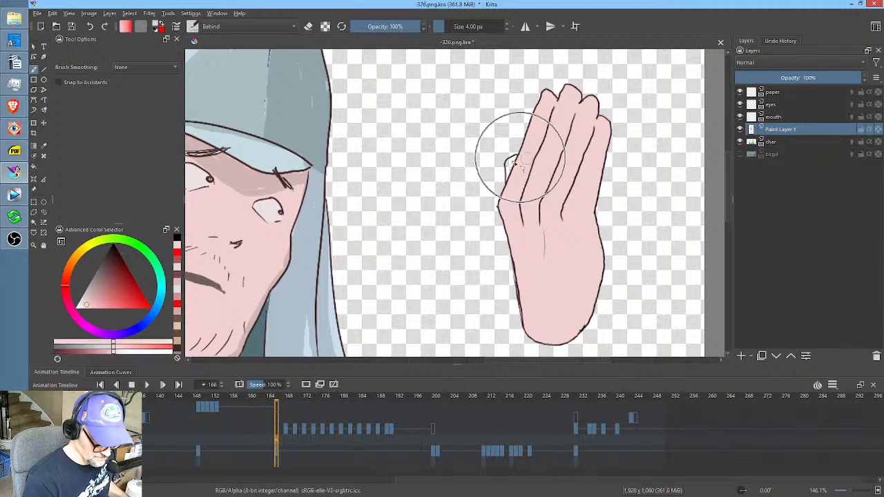
{"action": "key", "text": "f"}
{"action": "left_click", "coordinate": [512, 167]}
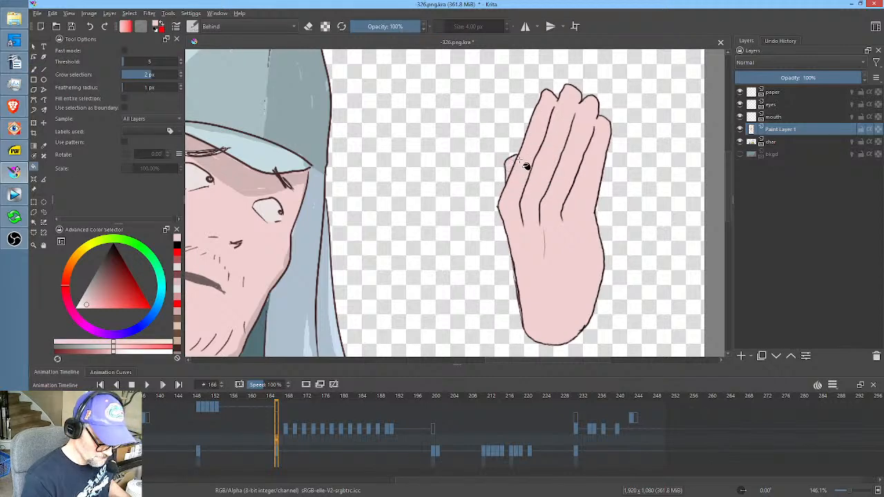
Shade the new hand's outer edge with a black Freehand Path fill at 12% opacity, using Normal blending mode with alpha preserved.
{"action": "left_click_drag", "start_coordinate": [601, 205], "coordinate": [585, 235]}
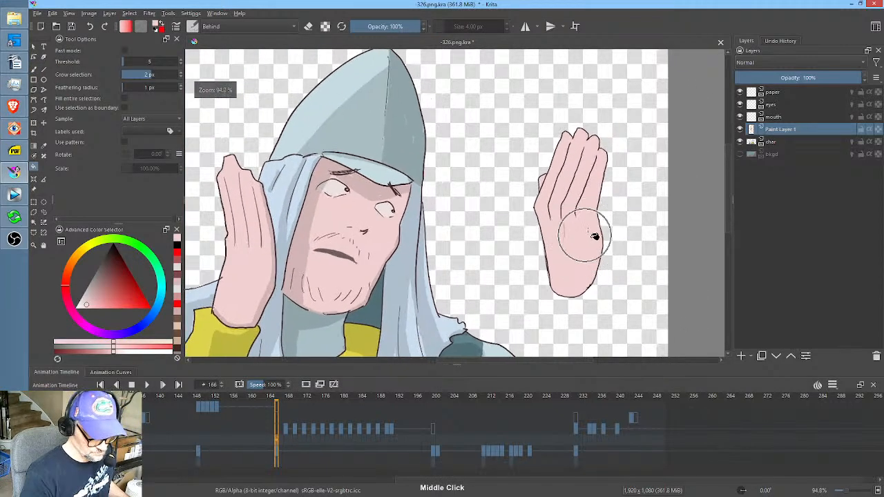
{"action": "key", "text": "d"}
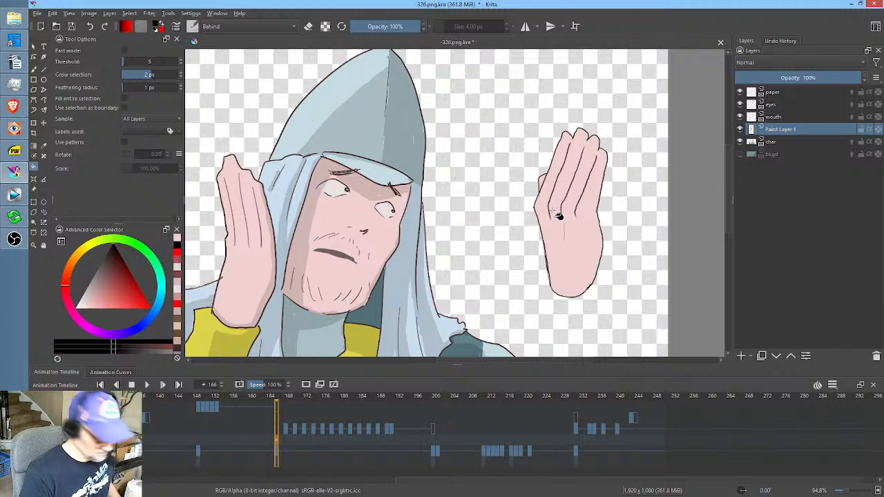
{"action": "key", "text": "p"}
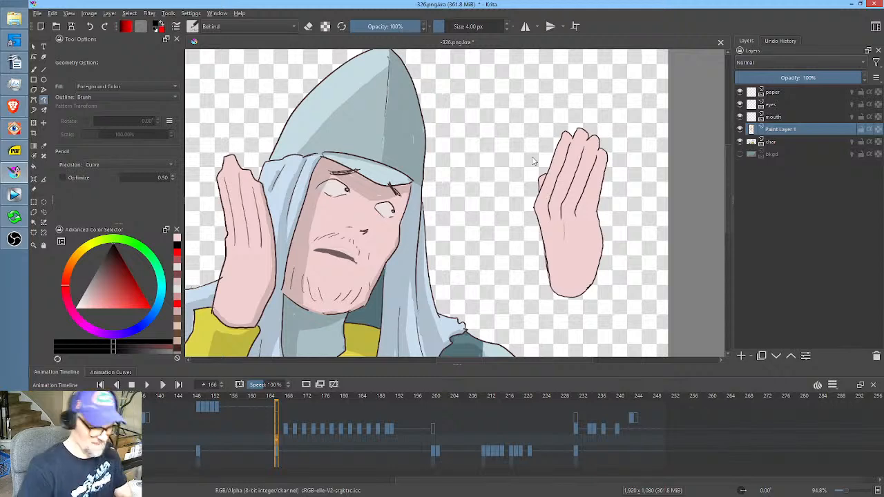
{"action": "left_click", "coordinate": [256, 27]}
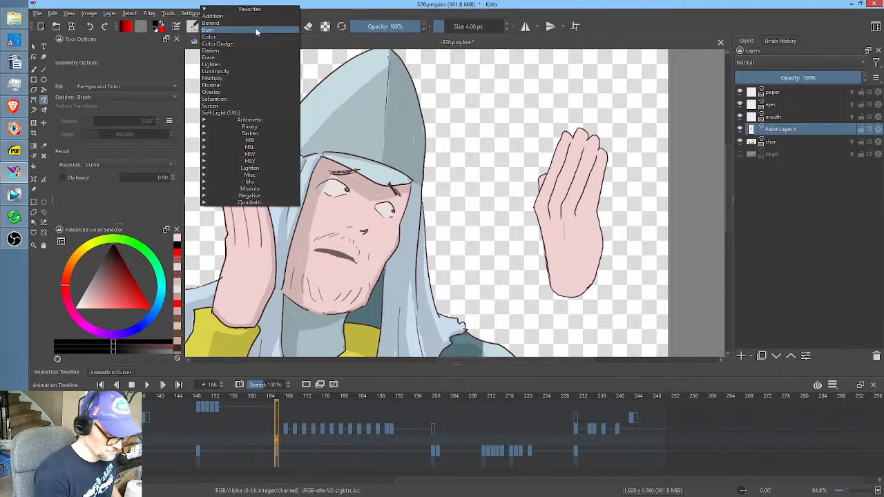
{"action": "left_click", "coordinate": [250, 88]}
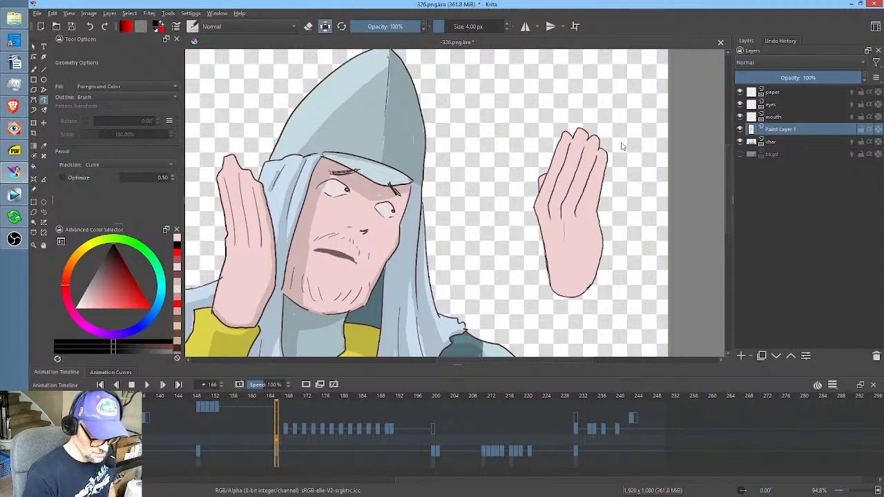
{"action": "mouse_move", "coordinate": [622, 147]}
{"action": "left_mouse_down"}
{"action": "mouse_move", "coordinate": [557, 223]}
{"action": "mouse_move", "coordinate": [648, 244]}
{"action": "left_mouse_up"}
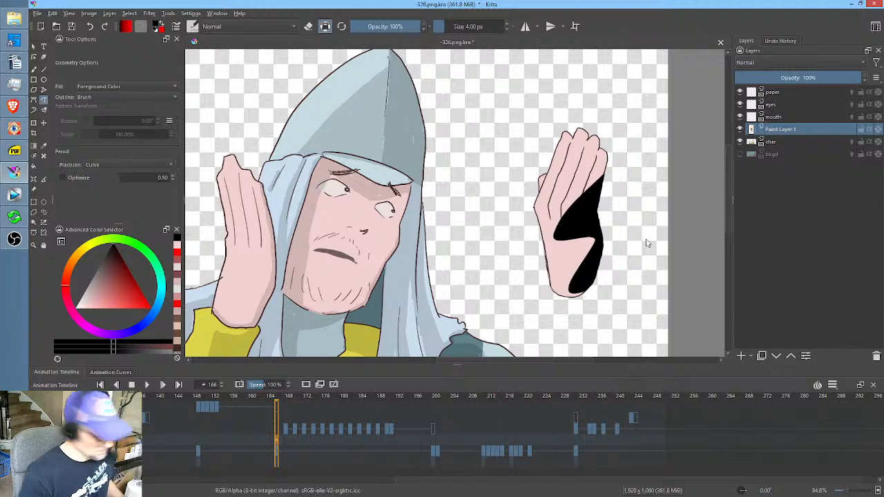
{"action": "key", "text": "ctrl+z"}
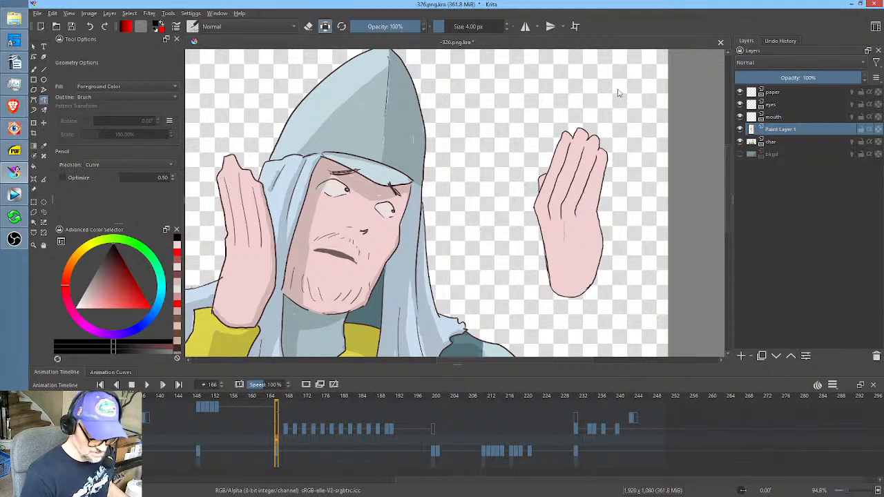
{"action": "double_click", "coordinate": [397, 26]}
{"action": "type", "text": "12"}
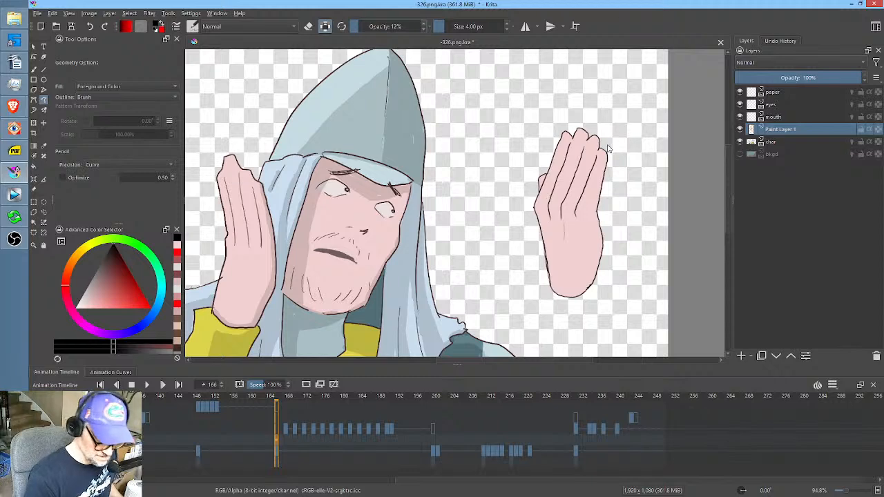
{"action": "key", "text": "Return"}
{"action": "mouse_move", "coordinate": [607, 153]}
{"action": "left_mouse_down"}
{"action": "mouse_move", "coordinate": [594, 275]}
{"action": "mouse_move", "coordinate": [581, 295]}
{"action": "mouse_move", "coordinate": [561, 296]}
{"action": "mouse_move", "coordinate": [596, 304]}
{"action": "mouse_move", "coordinate": [620, 144]}
{"action": "left_mouse_up"}
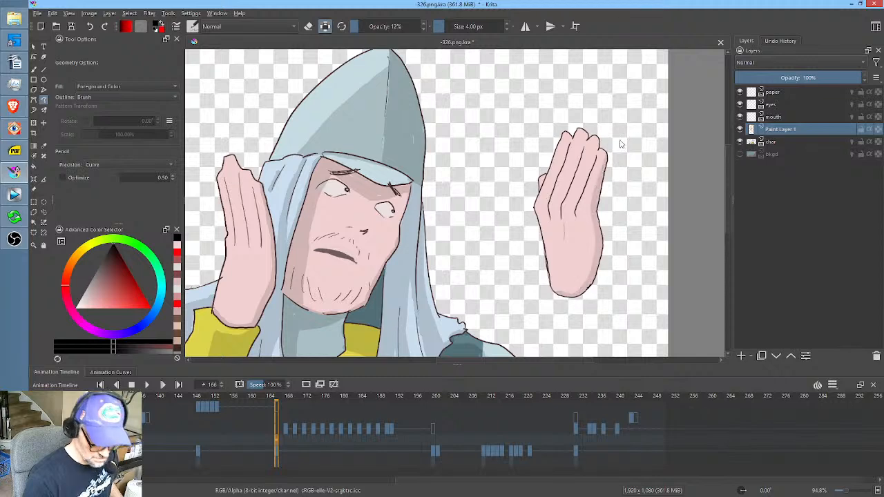
Add small 12% black shadows around the new hand's knuckles and fingers and save the document.
{"action": "left_click_drag", "start_coordinate": [629, 198], "coordinate": [598, 177]}
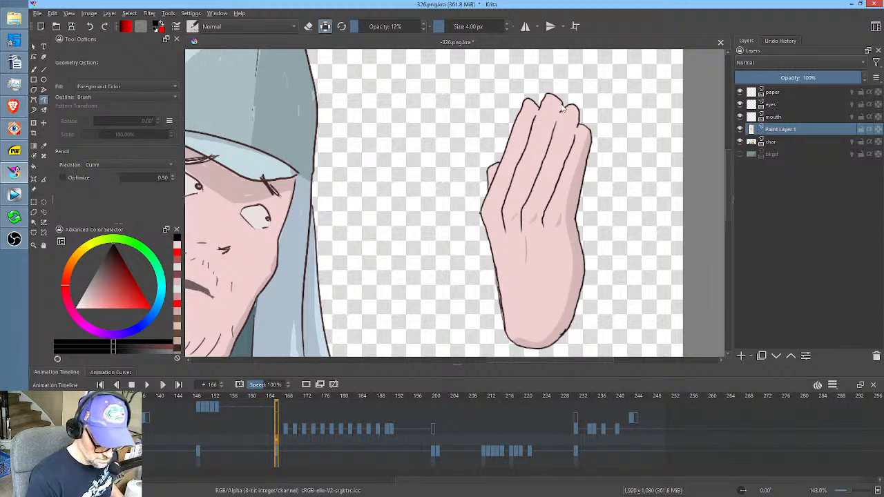
{"action": "mouse_move", "coordinate": [561, 110]}
{"action": "left_mouse_down"}
{"action": "mouse_move", "coordinate": [524, 206]}
{"action": "mouse_move", "coordinate": [551, 127]}
{"action": "left_mouse_up"}
{"action": "key", "text": "ctrl+z"}
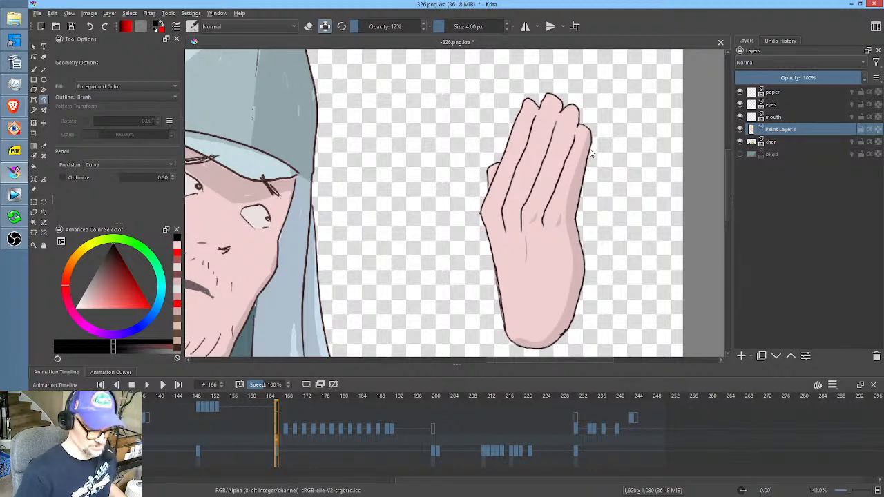
{"action": "mouse_move", "coordinate": [498, 156]}
{"action": "left_mouse_down"}
{"action": "mouse_move", "coordinate": [476, 179]}
{"action": "mouse_move", "coordinate": [480, 194]}
{"action": "mouse_move", "coordinate": [505, 152]}
{"action": "left_mouse_up"}
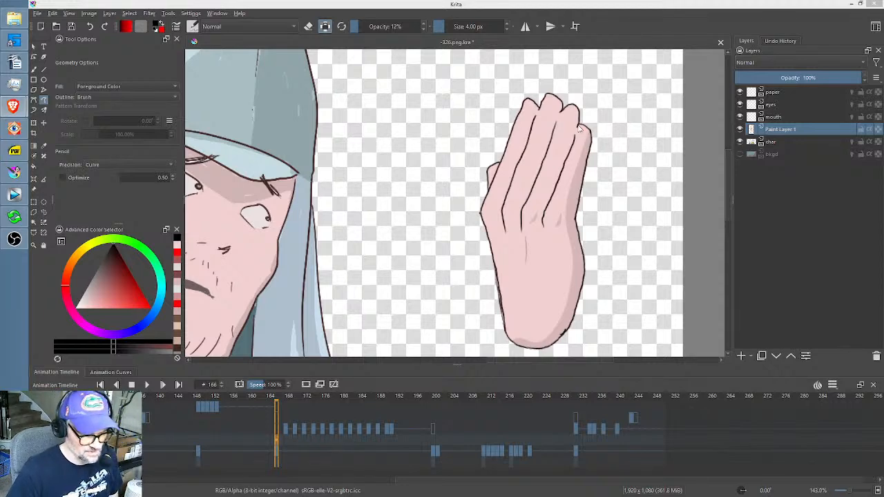
{"action": "left_click", "coordinate": [571, 8]}
{"action": "left_click", "coordinate": [71, 26]}
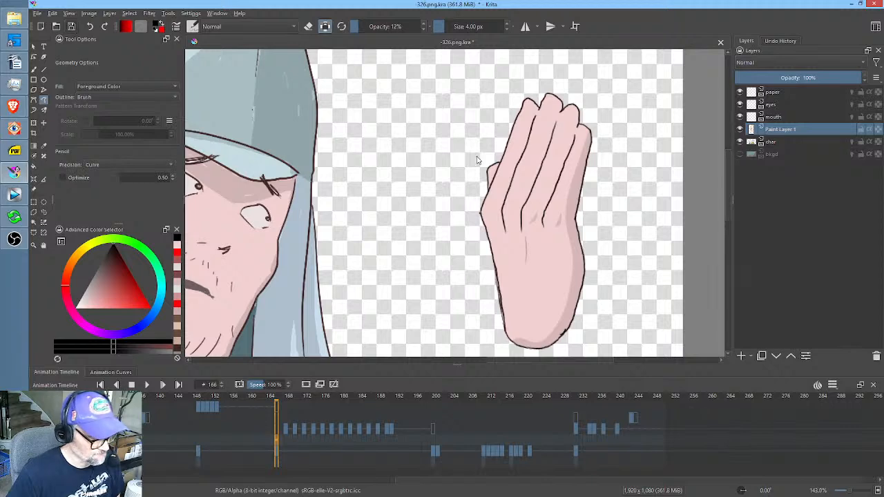
Erase the guard's original raised hand from the char layer with the Freehand Path in eraser mode at 100% opacity.
{"action": "scroll", "coordinate": [546, 172], "scroll_direction": "down", "scroll_amount": 2}
{"action": "left_click_drag", "start_coordinate": [545, 170], "coordinate": [568, 155]}
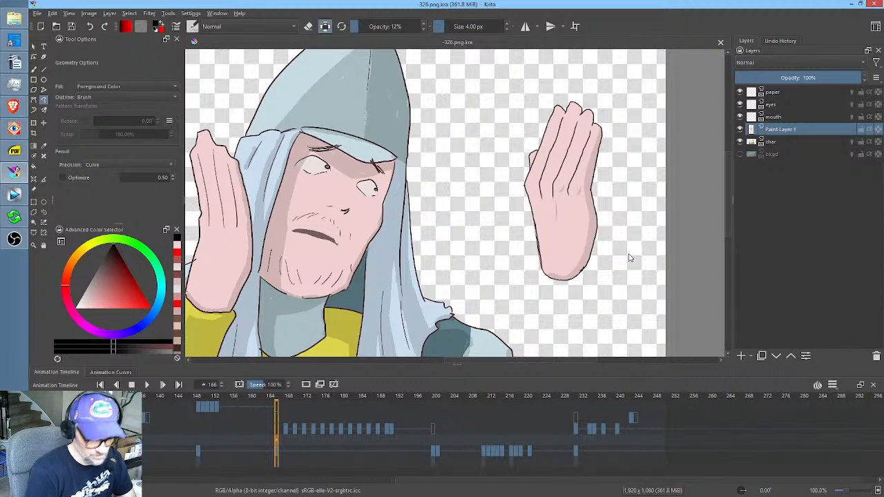
{"action": "left_click_drag", "start_coordinate": [573, 164], "coordinate": [640, 145]}
{"action": "left_click", "coordinate": [780, 142]}
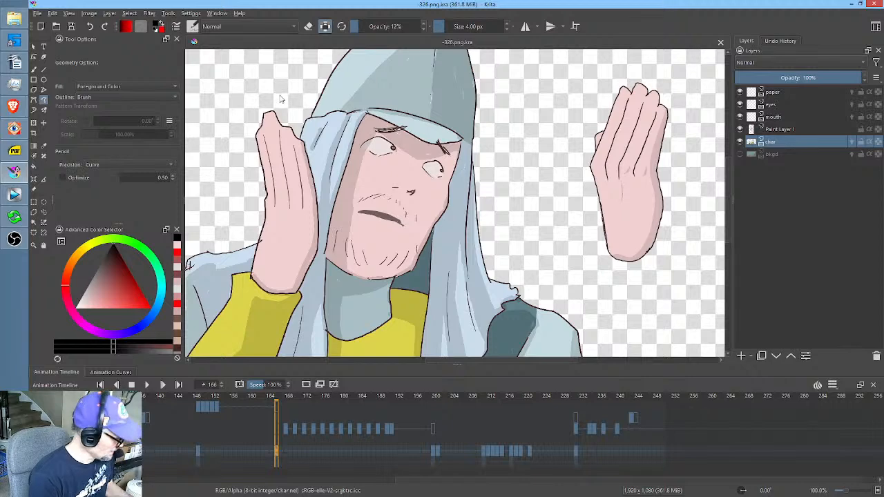
{"action": "key", "text": "e"}
{"action": "mouse_move", "coordinate": [286, 90]}
{"action": "left_mouse_down"}
{"action": "mouse_move", "coordinate": [270, 92]}
{"action": "mouse_move", "coordinate": [252, 176]}
{"action": "mouse_move", "coordinate": [254, 286]}
{"action": "mouse_move", "coordinate": [278, 297]}
{"action": "mouse_move", "coordinate": [305, 283]}
{"action": "mouse_move", "coordinate": [320, 240]}
{"action": "mouse_move", "coordinate": [319, 167]}
{"action": "mouse_move", "coordinate": [298, 106]}
{"action": "left_mouse_up"}
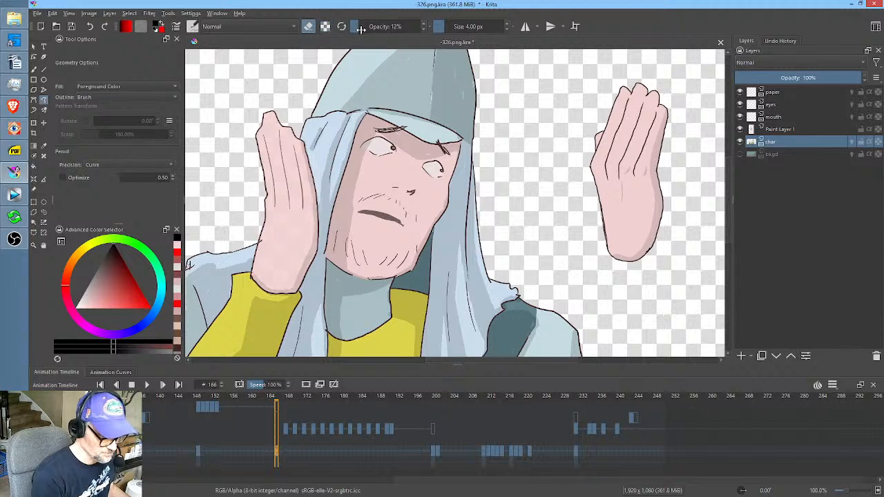
{"action": "left_click_drag", "start_coordinate": [361, 27], "coordinate": [455, 29]}
{"action": "mouse_move", "coordinate": [295, 91]}
{"action": "left_mouse_down"}
{"action": "mouse_move", "coordinate": [244, 139]}
{"action": "mouse_move", "coordinate": [259, 242]}
{"action": "mouse_move", "coordinate": [251, 275]}
{"action": "mouse_move", "coordinate": [277, 299]}
{"action": "mouse_move", "coordinate": [301, 289]}
{"action": "mouse_move", "coordinate": [320, 247]}
{"action": "mouse_move", "coordinate": [297, 105]}
{"action": "left_mouse_up"}
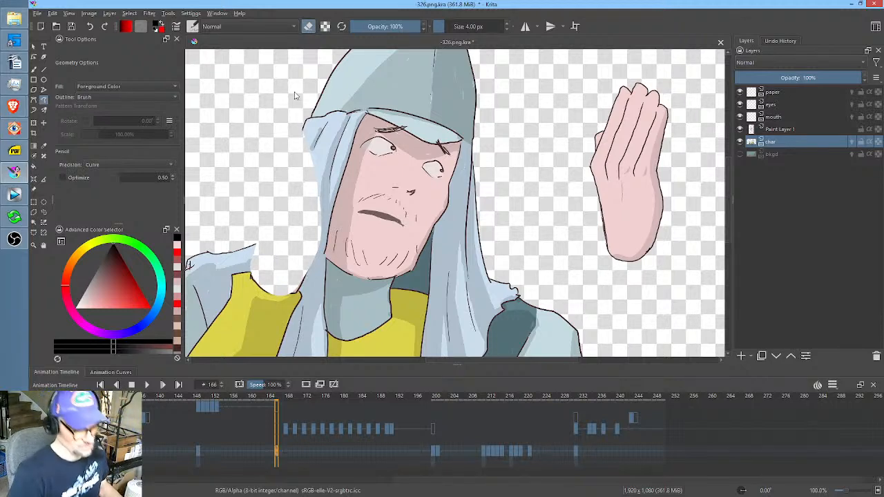
Transform the hand on Paint Layer 1, moving it onto the guard's yellow cuff and rotating it slightly clockwise.
{"action": "left_click", "coordinate": [793, 129]}
{"action": "key", "text": "ctrl+t"}
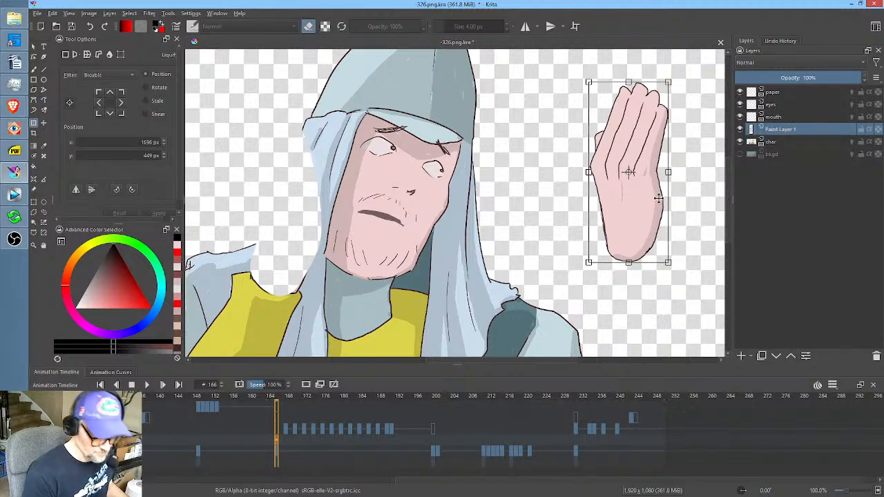
{"action": "left_click_drag", "start_coordinate": [648, 203], "coordinate": [293, 242]}
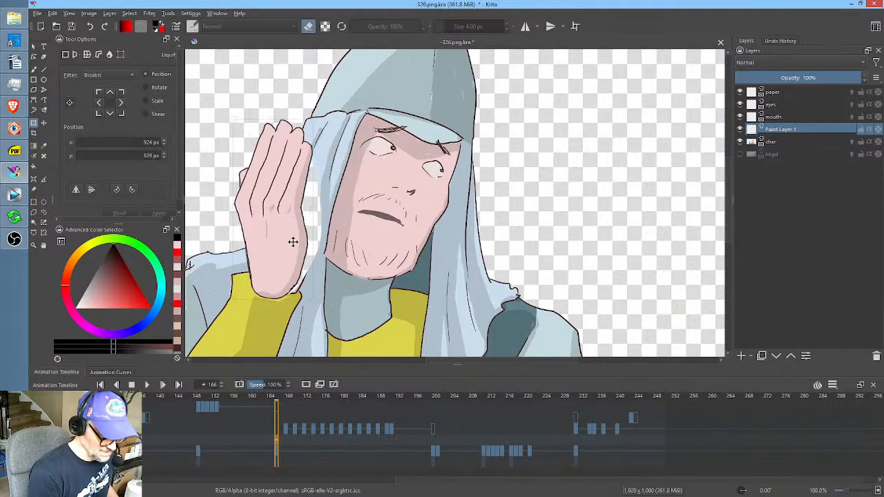
{"action": "left_click_drag", "start_coordinate": [321, 111], "coordinate": [334, 117]}
{"action": "mouse_move", "coordinate": [282, 247]}
{"action": "left_mouse_down"}
{"action": "mouse_move", "coordinate": [292, 250]}
{"action": "mouse_move", "coordinate": [290, 237]}
{"action": "mouse_move", "coordinate": [290, 246]}
{"action": "left_mouse_up"}
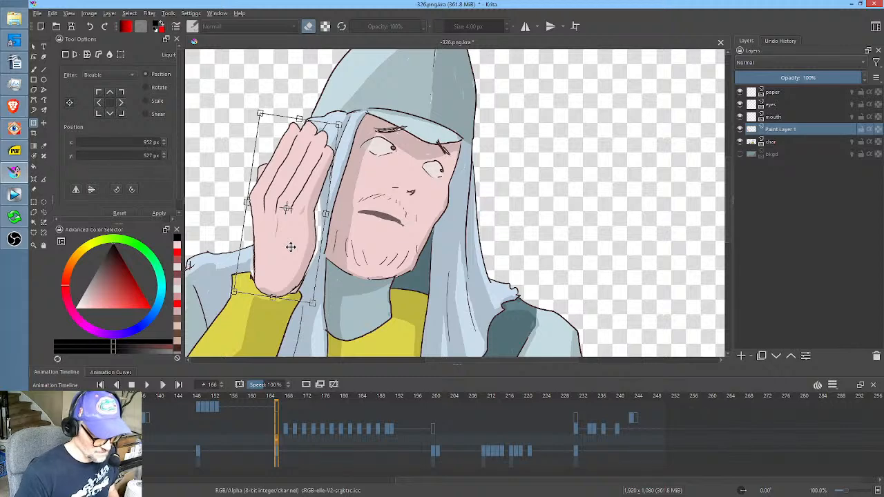
Hide Paint Layer 1 and brush the missing black outline along the yellow cuff's upper edge on the char layer.
{"action": "left_click", "coordinate": [740, 129]}
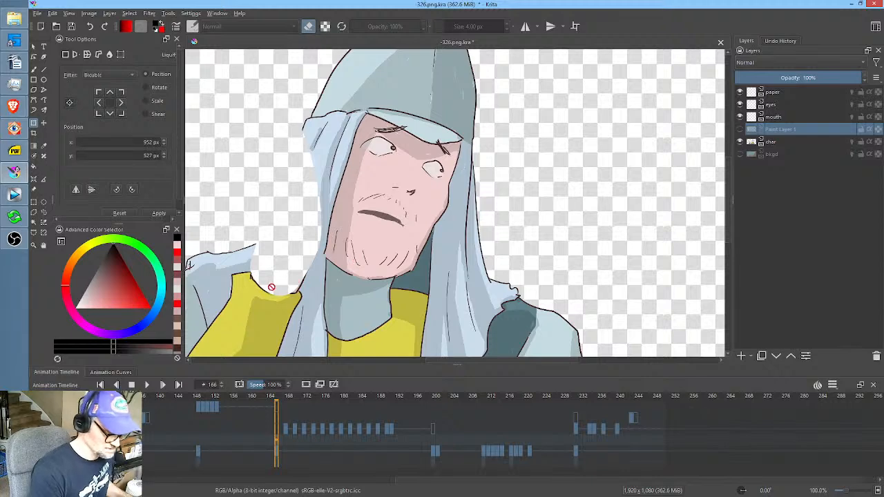
{"action": "left_click_drag", "start_coordinate": [449, 256], "coordinate": [529, 204]}
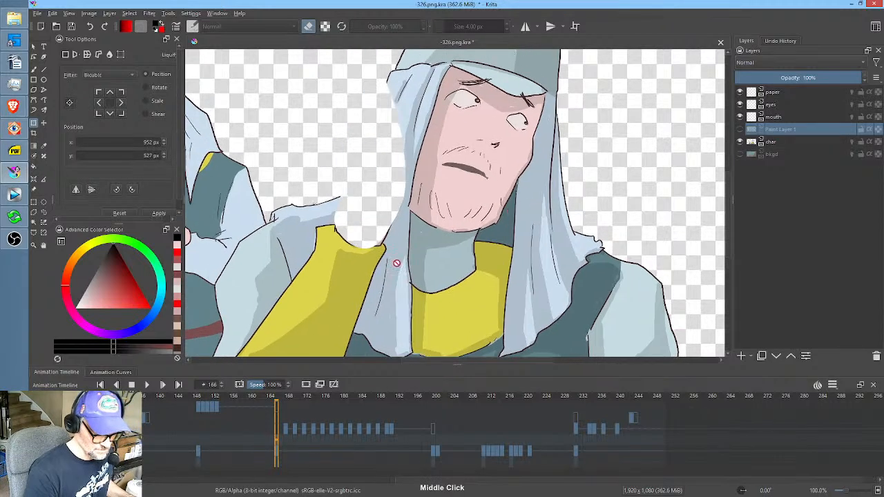
{"action": "left_click_drag", "start_coordinate": [364, 285], "coordinate": [416, 213]}
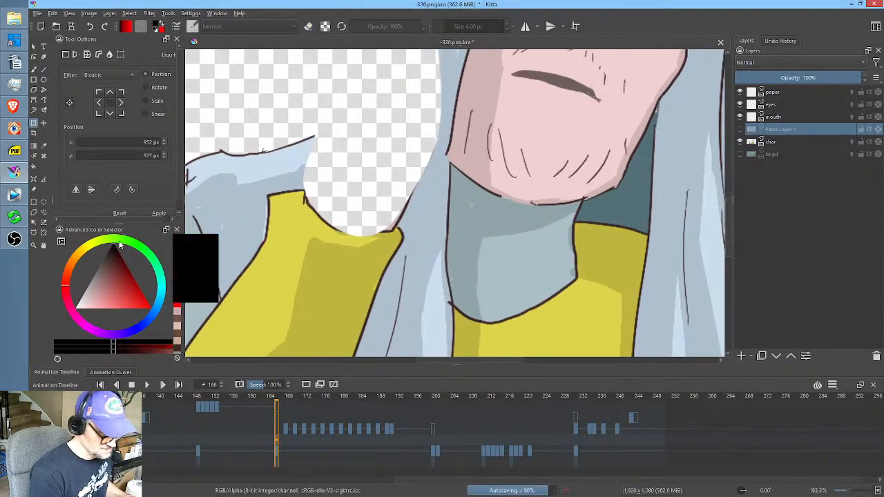
{"action": "key", "text": "b"}
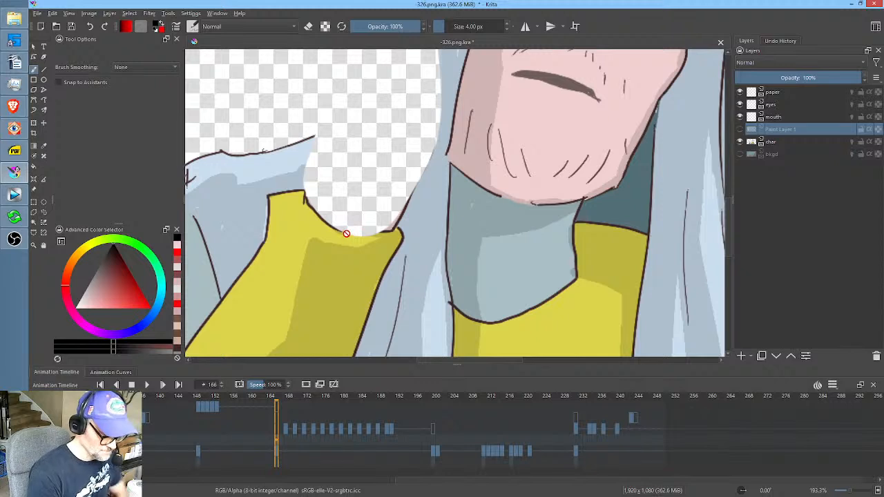
{"action": "left_click", "coordinate": [779, 142]}
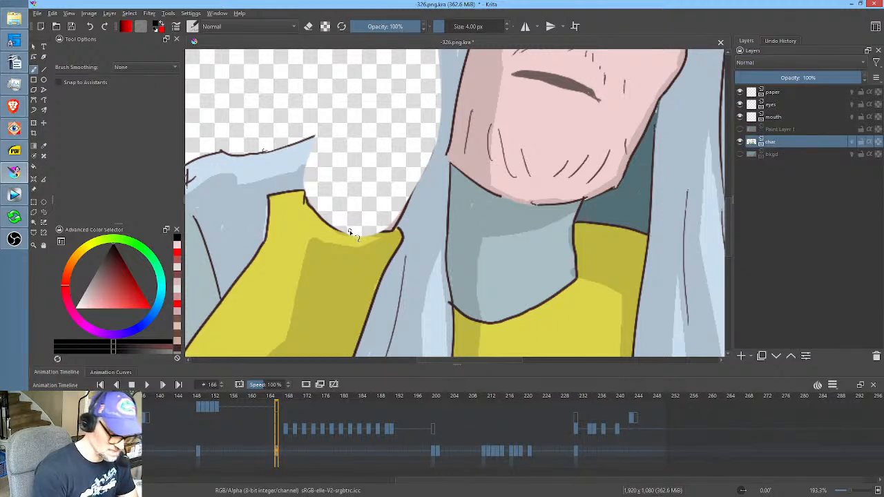
{"action": "left_click_drag", "start_coordinate": [343, 235], "coordinate": [374, 235]}
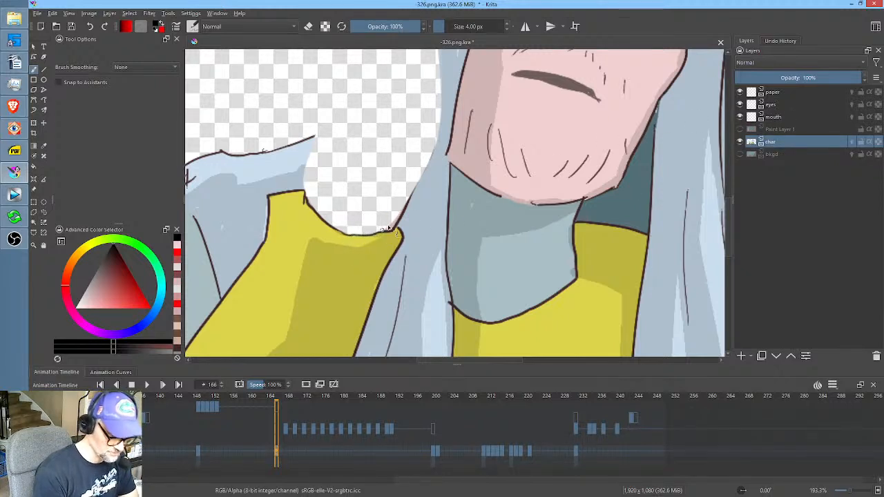
Sample the hood's blue-grey, paint over its leftover outline, draw an edge from shoulder to hood and fill the enclosed gap.
{"action": "left_click", "coordinate": [423, 188], "text": "ctrl"}
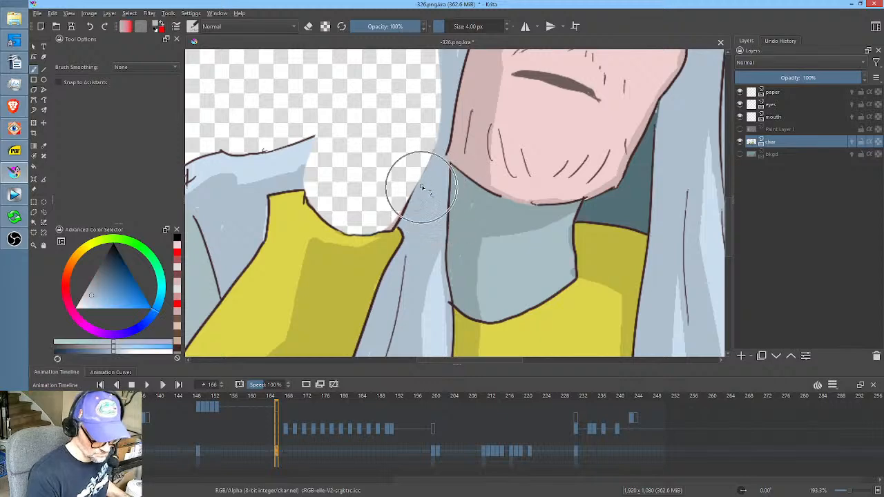
{"action": "mouse_move", "coordinate": [422, 187]}
{"action": "left_mouse_down"}
{"action": "mouse_move", "coordinate": [399, 228]}
{"action": "mouse_move", "coordinate": [404, 216]}
{"action": "mouse_move", "coordinate": [385, 228]}
{"action": "mouse_move", "coordinate": [396, 224]}
{"action": "left_mouse_up"}
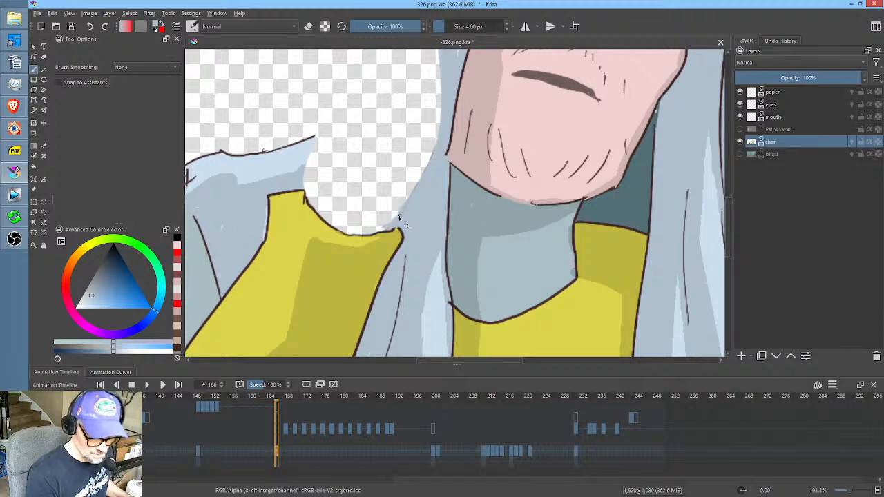
{"action": "left_click_drag", "start_coordinate": [406, 173], "coordinate": [398, 225]}
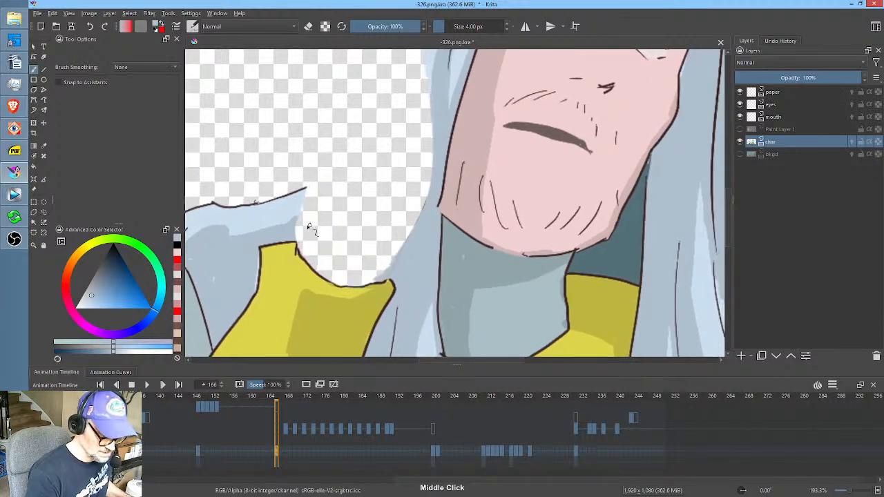
{"action": "left_click_drag", "start_coordinate": [298, 220], "coordinate": [348, 181]}
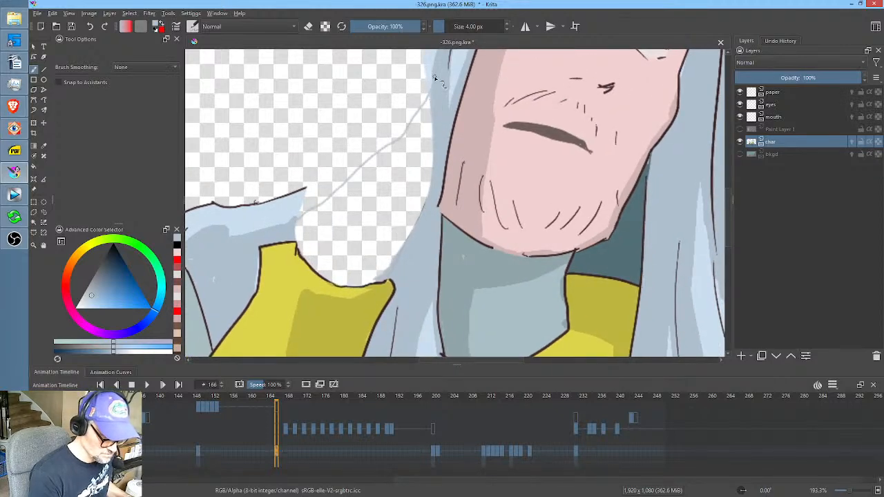
{"action": "key", "text": "f"}
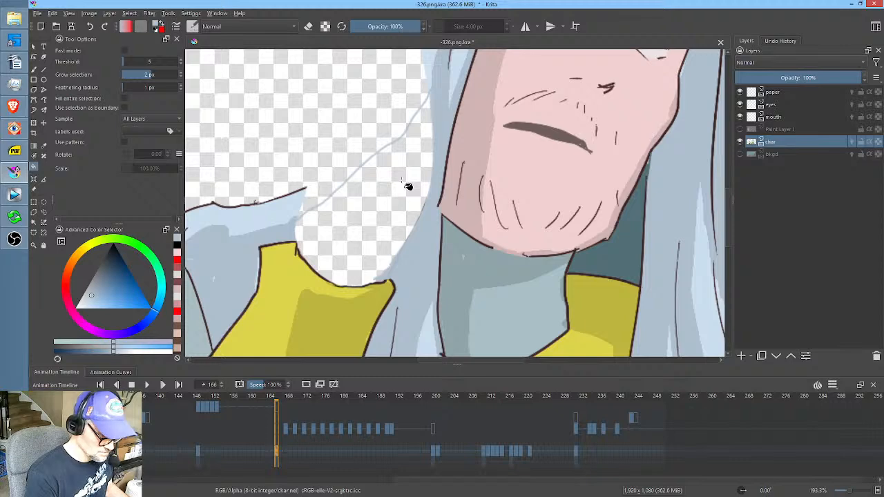
{"action": "left_click", "coordinate": [409, 187]}
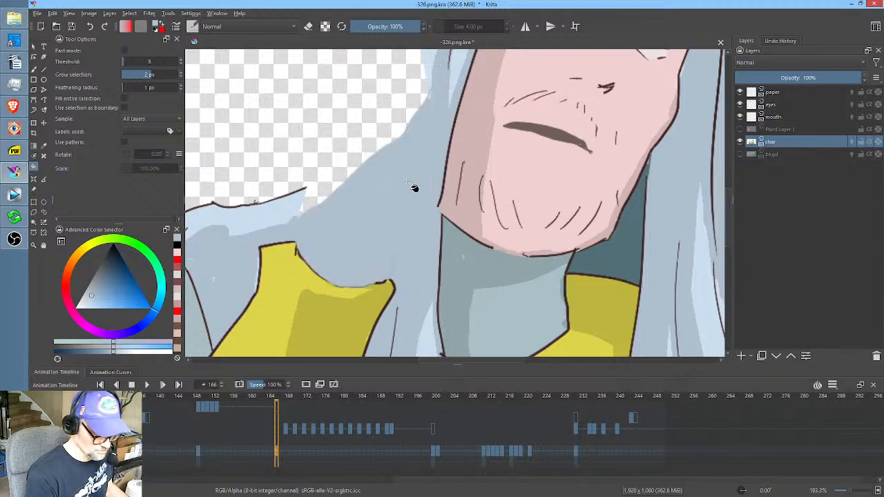
Retrace the yellow cuff's upper edge in black over the blue-grey fill.
{"action": "left_click", "coordinate": [198, 236], "text": "ctrl"}
{"action": "key", "text": "b"}
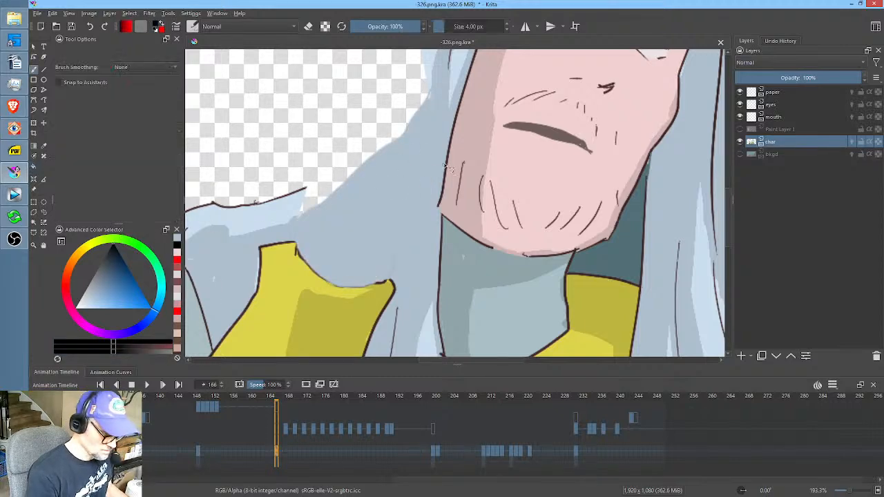
{"action": "mouse_move", "coordinate": [296, 252]}
{"action": "left_mouse_down"}
{"action": "mouse_move", "coordinate": [339, 279]}
{"action": "mouse_move", "coordinate": [364, 275]}
{"action": "mouse_move", "coordinate": [334, 288]}
{"action": "mouse_move", "coordinate": [380, 280]}
{"action": "left_mouse_up"}
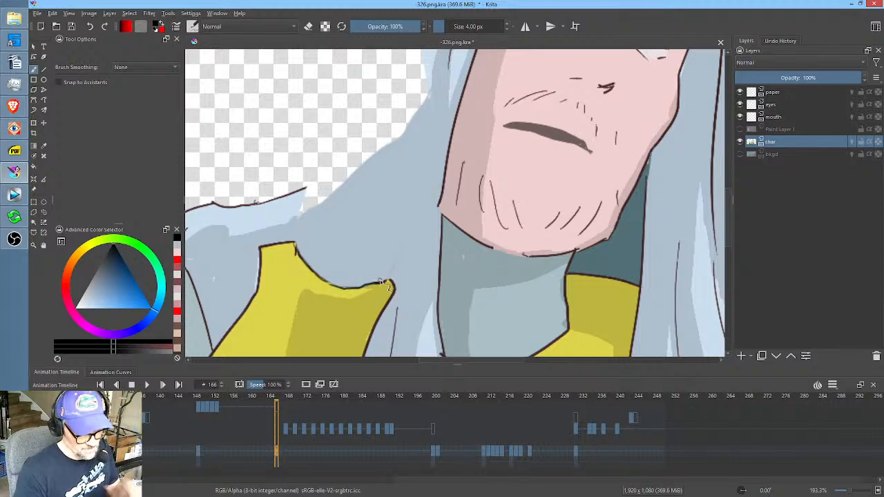
{"action": "left_click_drag", "start_coordinate": [399, 166], "coordinate": [459, 204]}
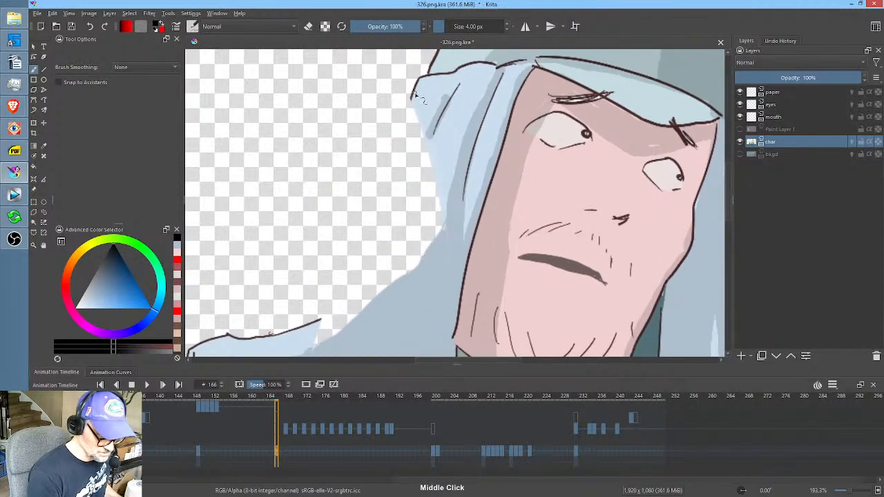
Draw the hood's black outer edge down to the shoulder and fill the enclosed gap with its sampled light blue in Behind mode.
{"action": "left_click_drag", "start_coordinate": [415, 90], "coordinate": [322, 322]}
{"action": "mouse_move", "coordinate": [451, 236]}
{"action": "left_mouse_down"}
{"action": "mouse_move", "coordinate": [460, 197]}
{"action": "mouse_move", "coordinate": [472, 196]}
{"action": "left_mouse_up"}
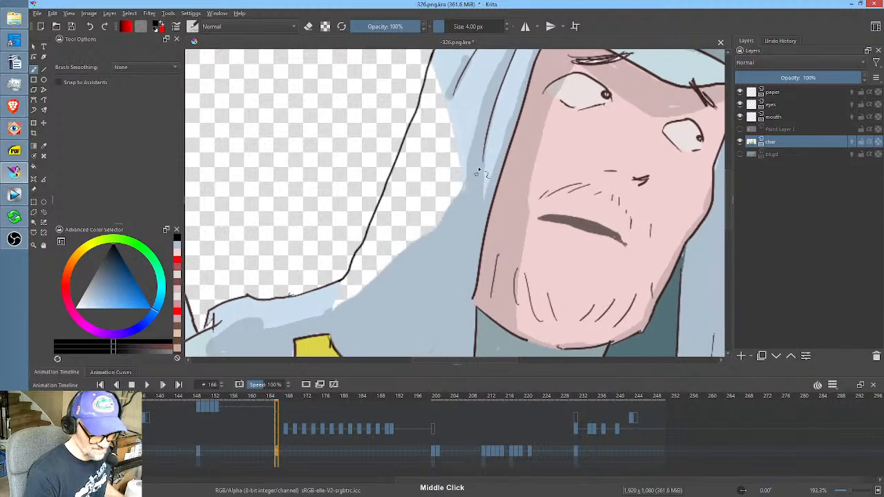
{"action": "left_click", "coordinate": [465, 108], "text": "ctrl"}
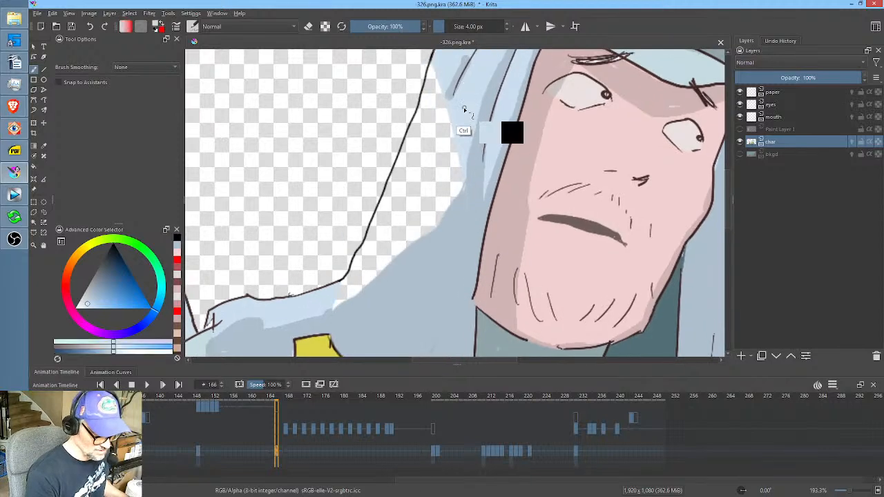
{"action": "key", "text": "f"}
{"action": "left_click", "coordinate": [439, 162]}
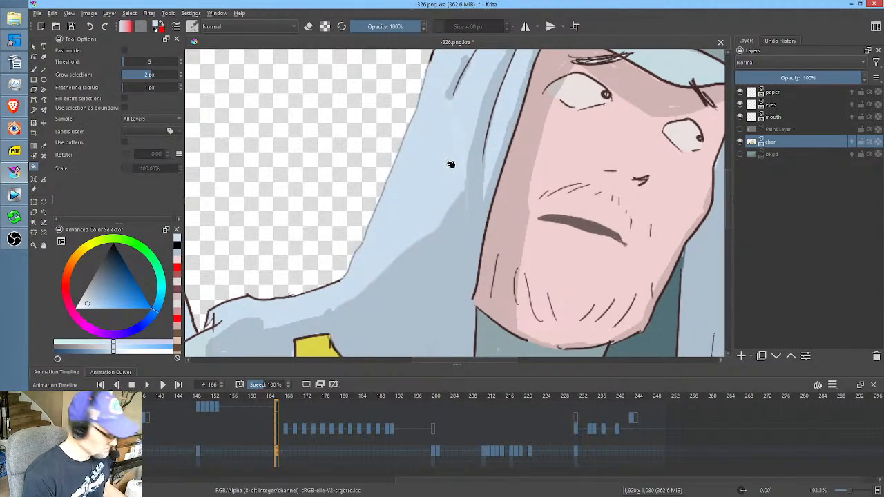
{"action": "key", "text": "ctrl+z"}
{"action": "left_click", "coordinate": [254, 26]}
{"action": "left_click", "coordinate": [252, 18]}
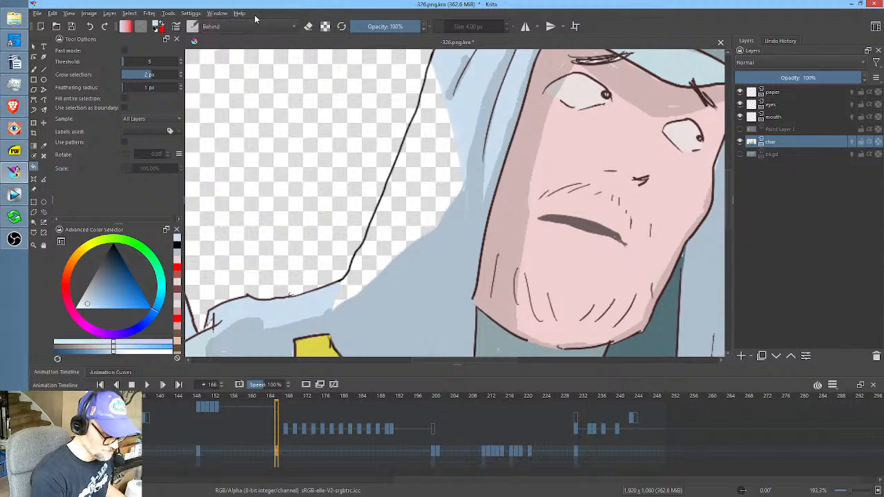
{"action": "left_click", "coordinate": [434, 185]}
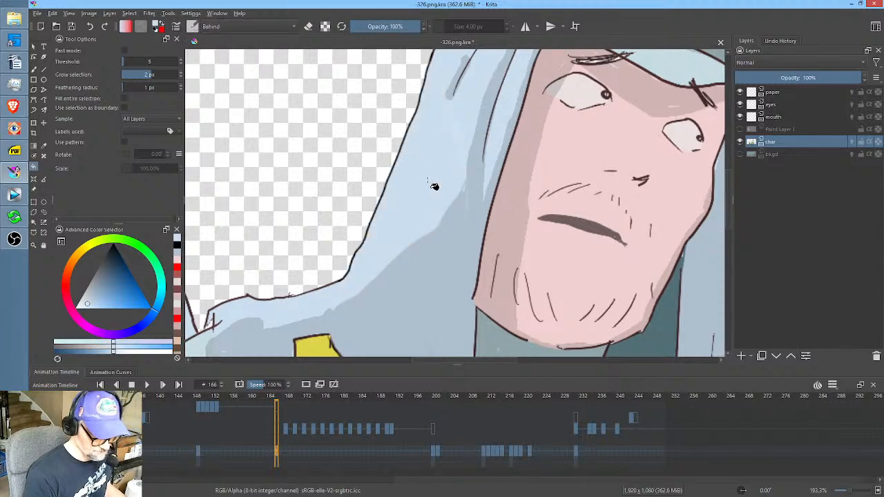
Sample the hood's darker blue-grey, restore Normal blending and brush the fold shadows down the side of the hood.
{"action": "left_click", "coordinate": [457, 229], "text": "ctrl"}
{"action": "key", "text": "b"}
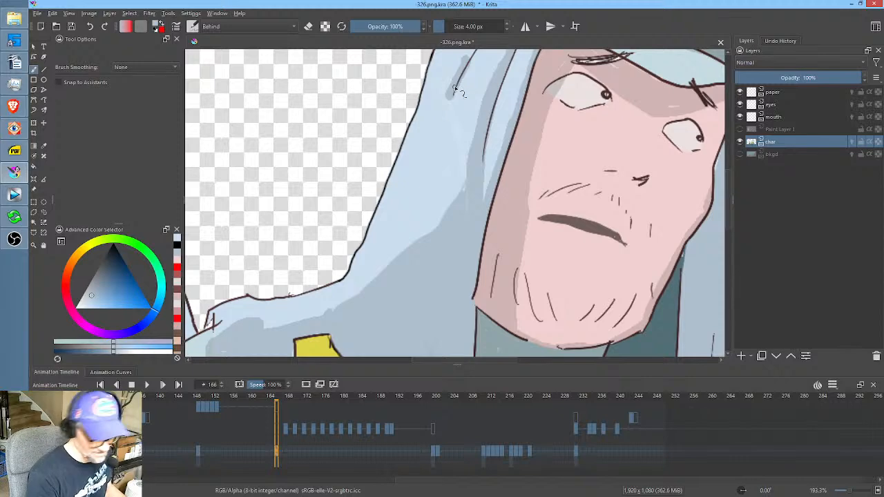
{"action": "left_click", "coordinate": [264, 28]}
{"action": "left_click", "coordinate": [259, 85]}
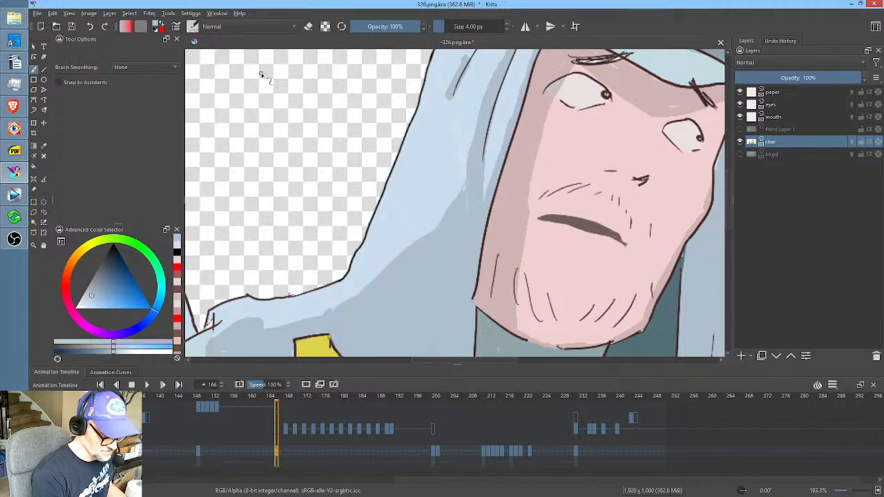
{"action": "left_click_drag", "start_coordinate": [450, 101], "coordinate": [446, 130]}
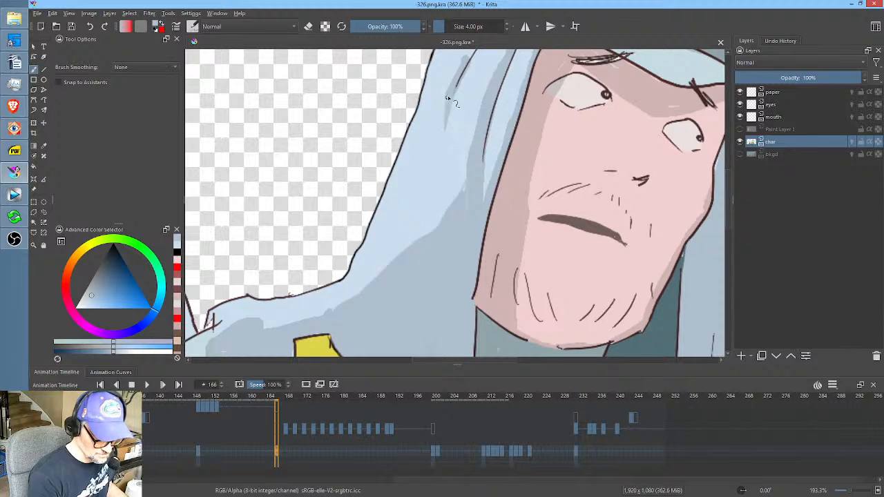
{"action": "left_click_drag", "start_coordinate": [461, 95], "coordinate": [430, 170]}
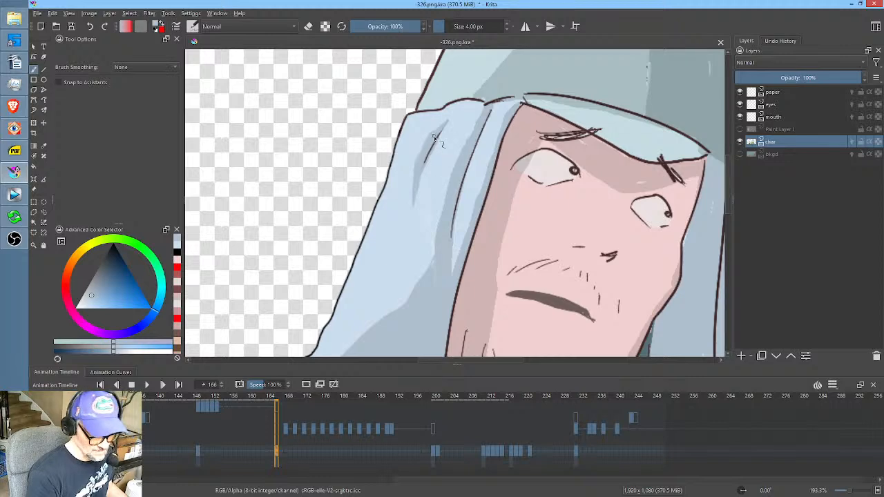
{"action": "left_click_drag", "start_coordinate": [446, 162], "coordinate": [453, 135]}
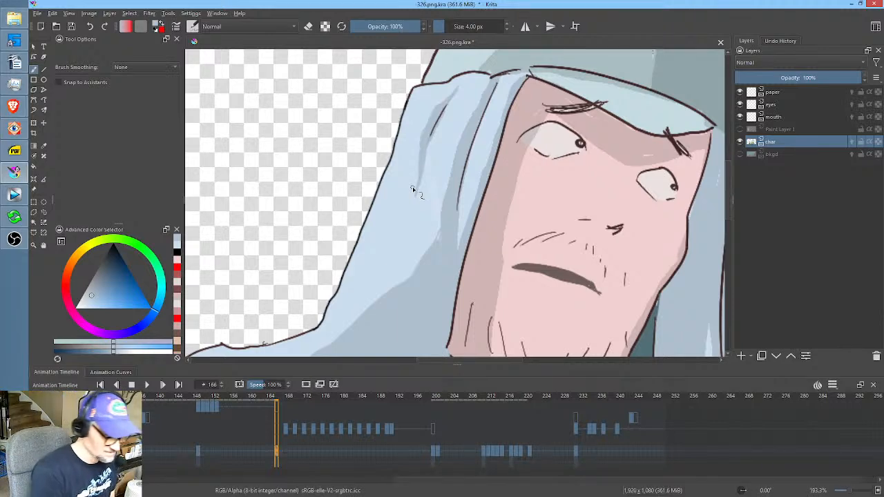
Sample the dark outline colour and draw two long fold lines on the hood beside the guard's jaw.
{"action": "left_click", "coordinate": [420, 161], "text": "ctrl"}
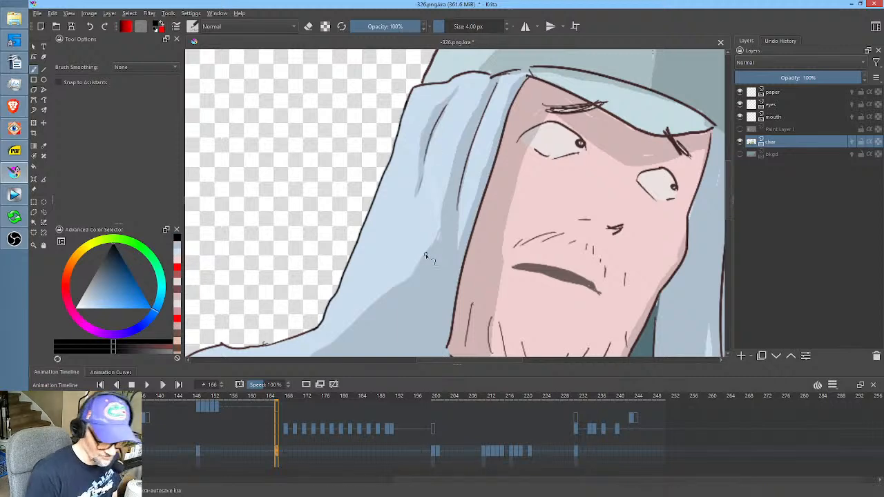
{"action": "left_click_drag", "start_coordinate": [548, 188], "coordinate": [561, 98]}
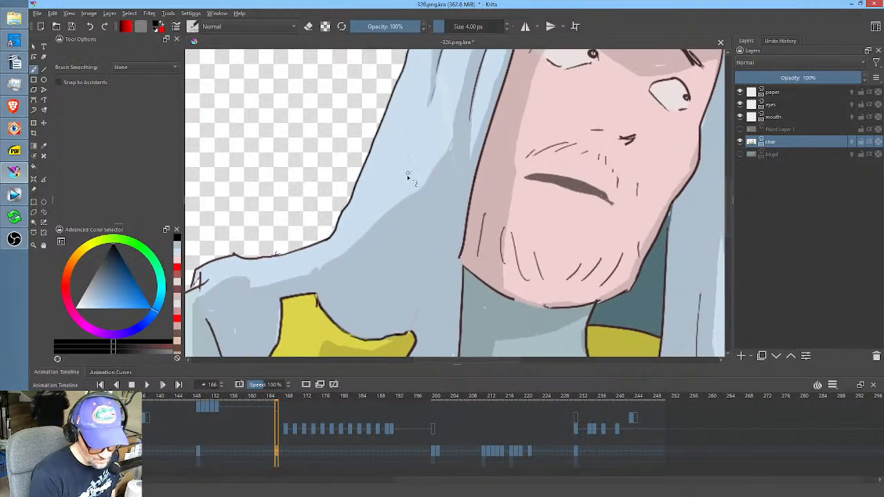
{"action": "left_click_drag", "start_coordinate": [413, 161], "coordinate": [373, 258]}
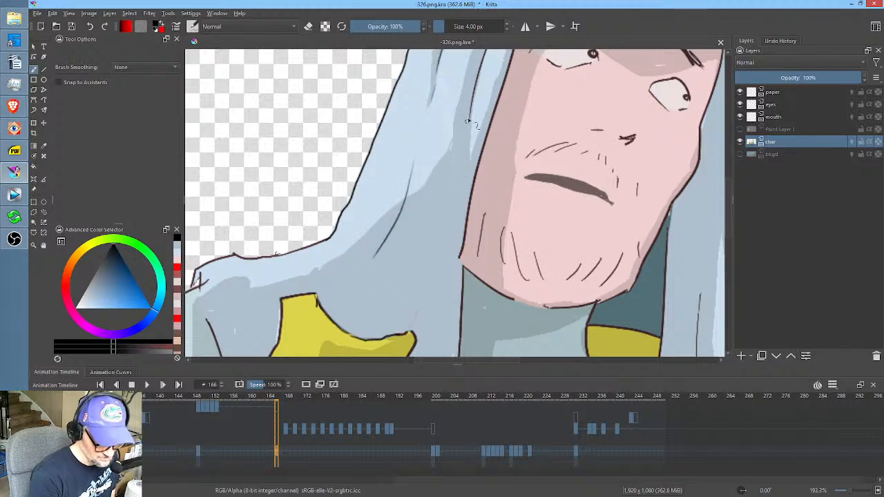
{"action": "left_click_drag", "start_coordinate": [455, 185], "coordinate": [437, 261]}
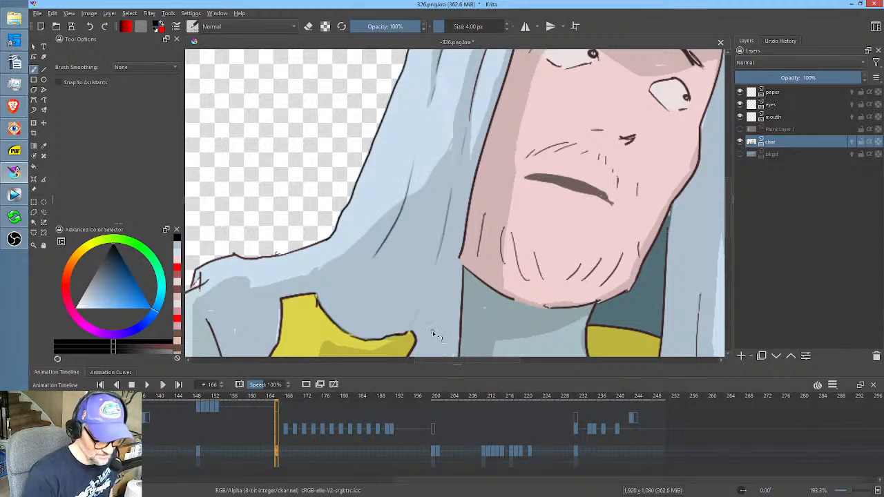
Check the hand against the cuff, hide Paint Layer 1, and extend the cuff's upper end with a freehand shape in its sampled yellow.
{"action": "left_click", "coordinate": [739, 130]}
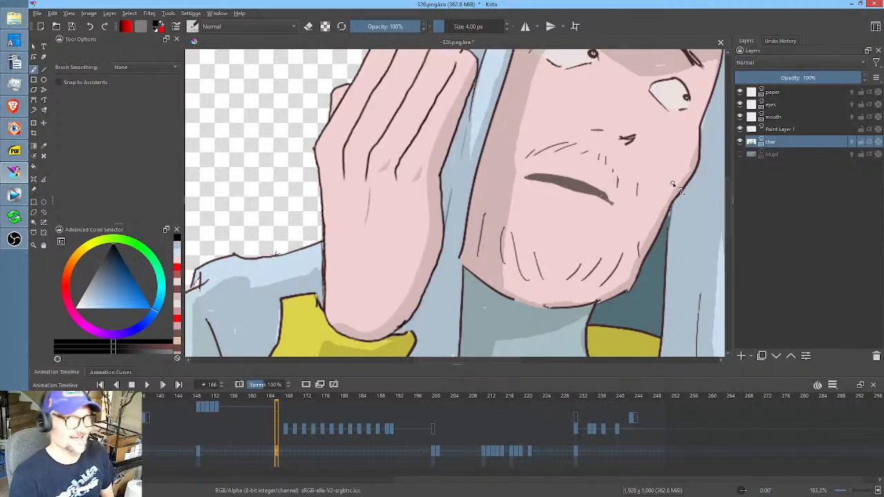
{"action": "left_click_drag", "start_coordinate": [449, 251], "coordinate": [502, 164]}
{"action": "left_click", "coordinate": [739, 129]}
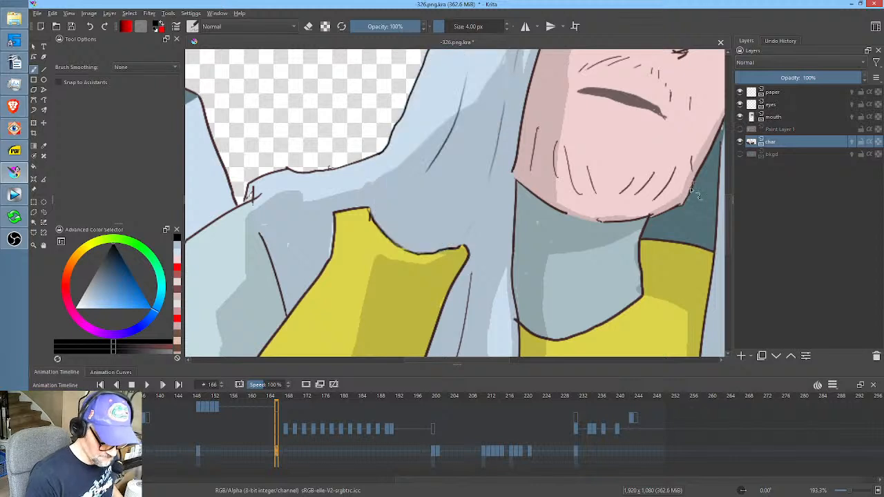
{"action": "left_click", "coordinate": [374, 242], "text": "ctrl"}
{"action": "key", "text": "p"}
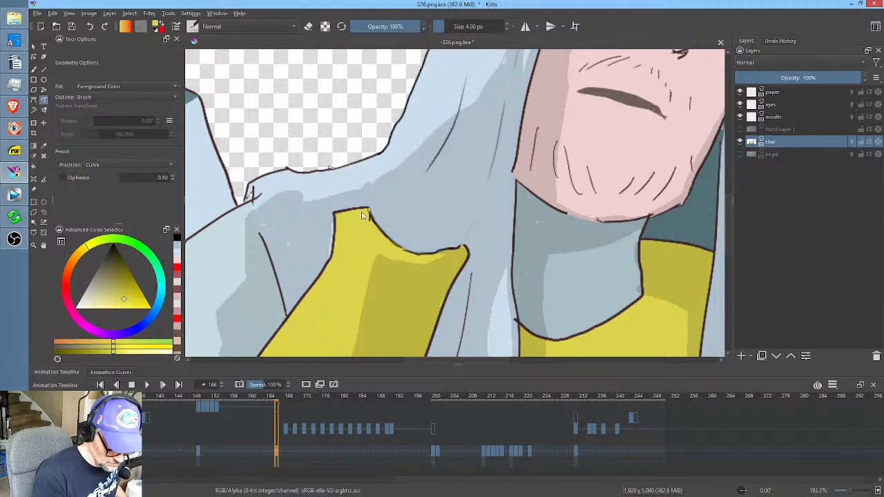
{"action": "mouse_move", "coordinate": [363, 215]}
{"action": "left_mouse_down"}
{"action": "mouse_move", "coordinate": [415, 220]}
{"action": "mouse_move", "coordinate": [464, 246]}
{"action": "mouse_move", "coordinate": [437, 258]}
{"action": "mouse_move", "coordinate": [371, 232]}
{"action": "left_mouse_up"}
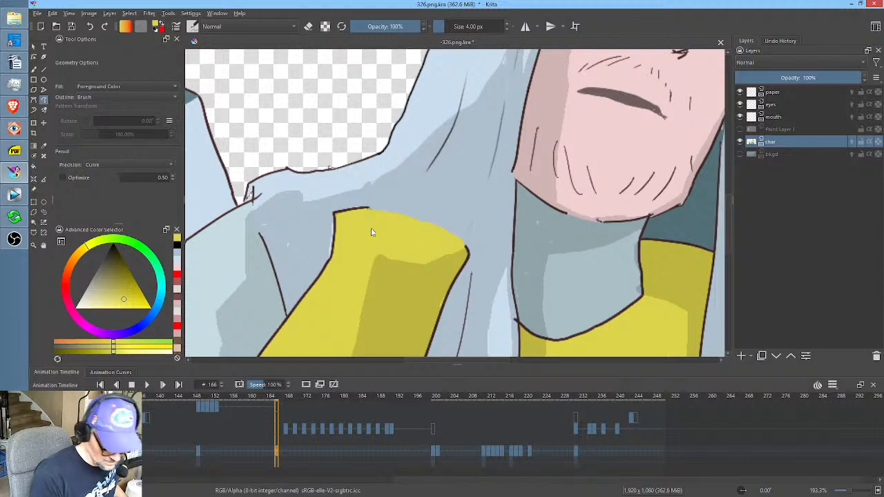
Show Paint Layer 1 again and, with the char layer isolated, outline the cuff's extended upper edge in black.
{"action": "left_click", "coordinate": [740, 129]}
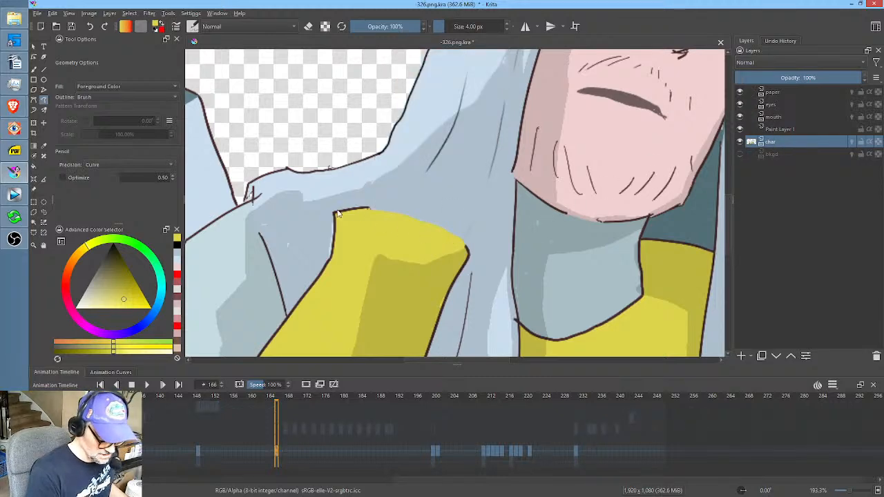
{"action": "left_click_drag", "start_coordinate": [118, 278], "coordinate": [121, 231]}
{"action": "key", "text": "b"}
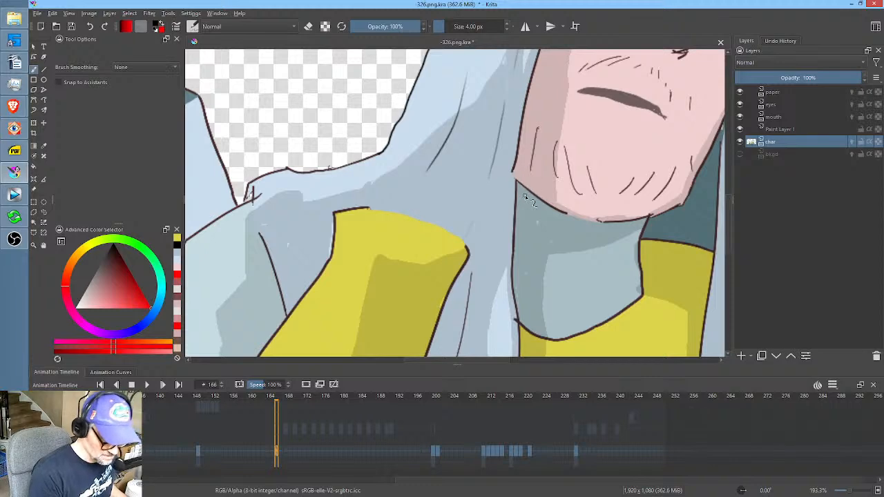
{"action": "mouse_move", "coordinate": [532, 188]}
{"action": "left_mouse_down"}
{"action": "mouse_move", "coordinate": [475, 129]}
{"action": "mouse_move", "coordinate": [391, 149]}
{"action": "mouse_move", "coordinate": [361, 166]}
{"action": "mouse_move", "coordinate": [453, 253]}
{"action": "mouse_move", "coordinate": [445, 271]}
{"action": "mouse_move", "coordinate": [498, 206]}
{"action": "left_mouse_up"}
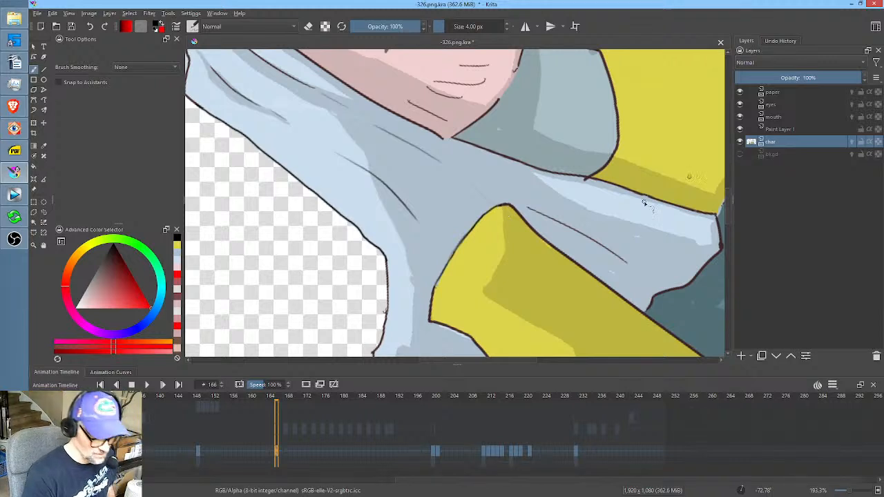
End the layer isolation and draw short black opening lines on the yellow cuff around the base of the hand.
{"action": "key", "text": "i"}
{"action": "left_click_drag", "start_coordinate": [603, 139], "coordinate": [570, 123]}
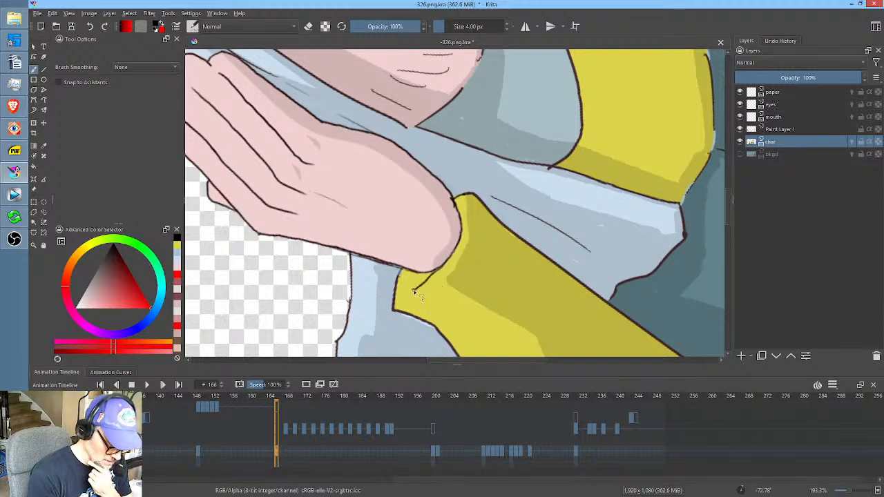
{"action": "mouse_move", "coordinate": [443, 267]}
{"action": "left_mouse_down"}
{"action": "mouse_move", "coordinate": [464, 239]}
{"action": "mouse_move", "coordinate": [465, 212]}
{"action": "left_mouse_up"}
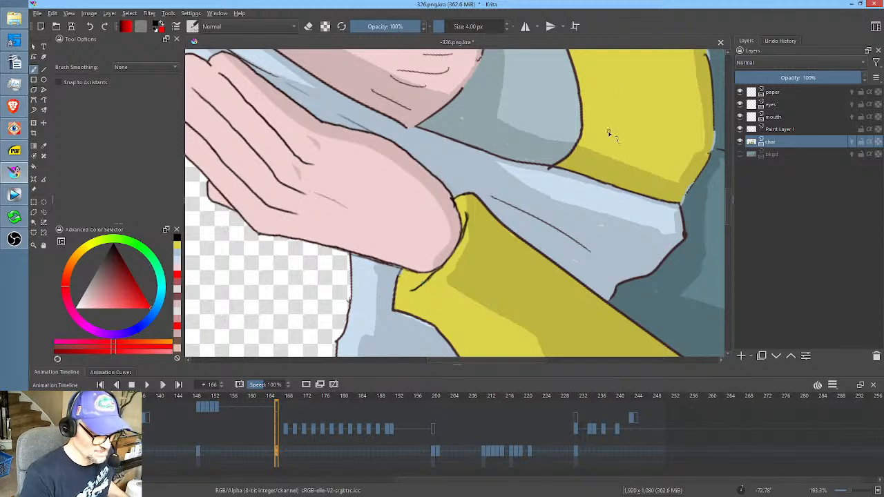
{"action": "left_click_drag", "start_coordinate": [618, 127], "coordinate": [545, 233]}
{"action": "key", "text": "5"}
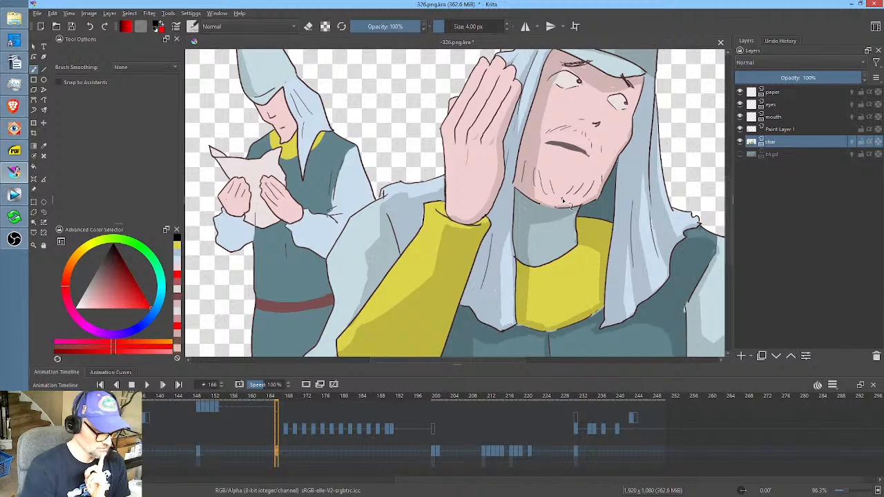
Switch to Vegas Pro and examine the webisode timeline, previewing shots between about 33 and 38 minutes.
{"action": "left_click", "coordinate": [19, 195]}
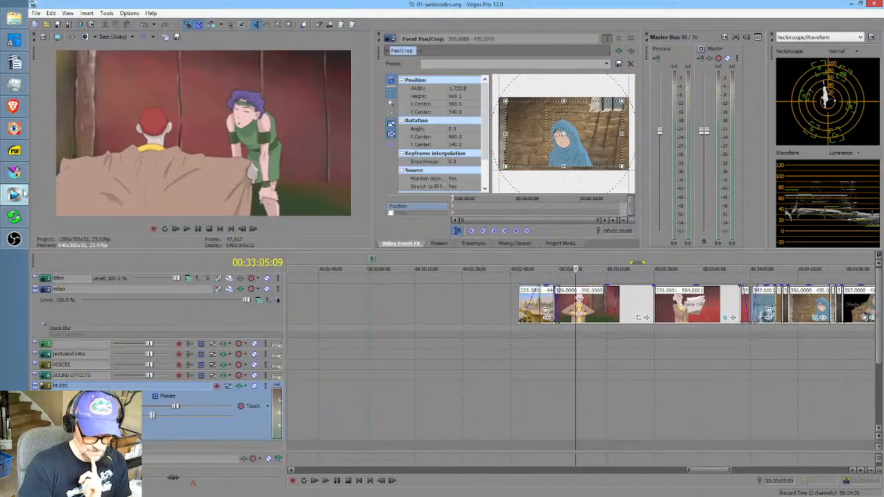
{"action": "middle_click", "coordinate": [650, 381]}
{"action": "left_click_drag", "start_coordinate": [755, 384], "coordinate": [721, 386]}
{"action": "middle_click", "coordinate": [815, 387]}
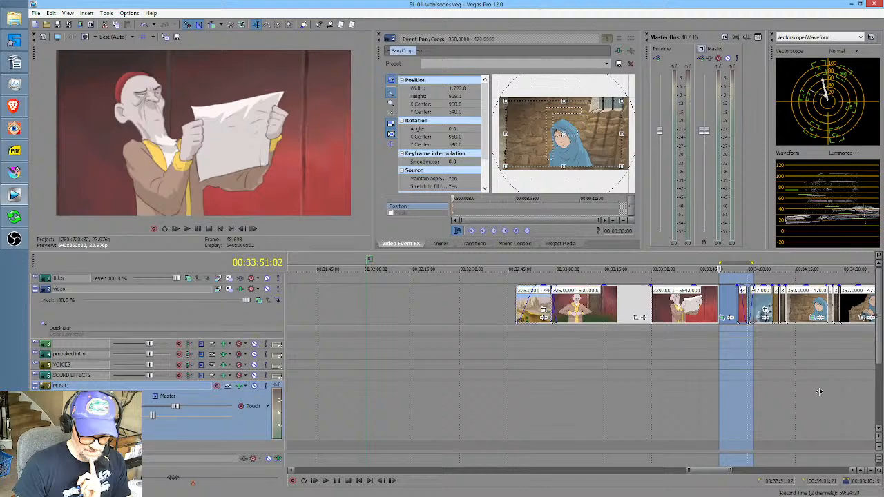
{"action": "scroll", "coordinate": [854, 386], "scroll_direction": "down", "scroll_amount": 3}
{"action": "middle_click", "coordinate": [854, 385]}
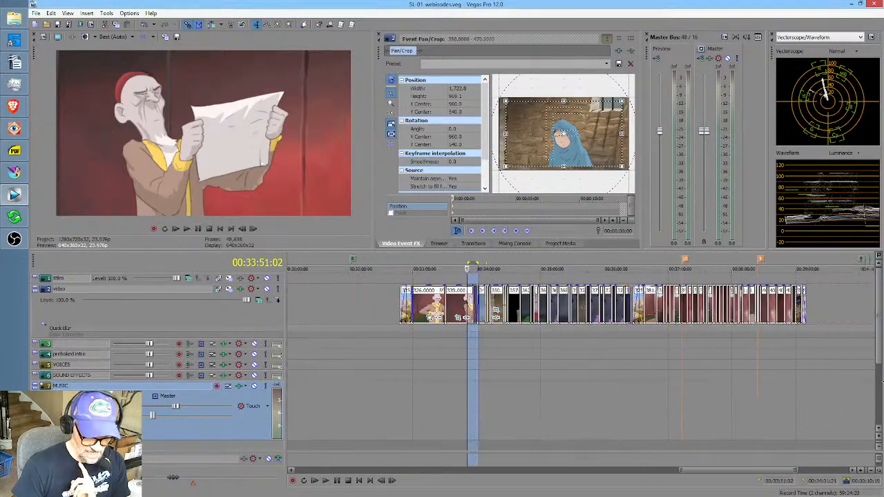
{"action": "left_click_drag", "start_coordinate": [749, 371], "coordinate": [692, 384]}
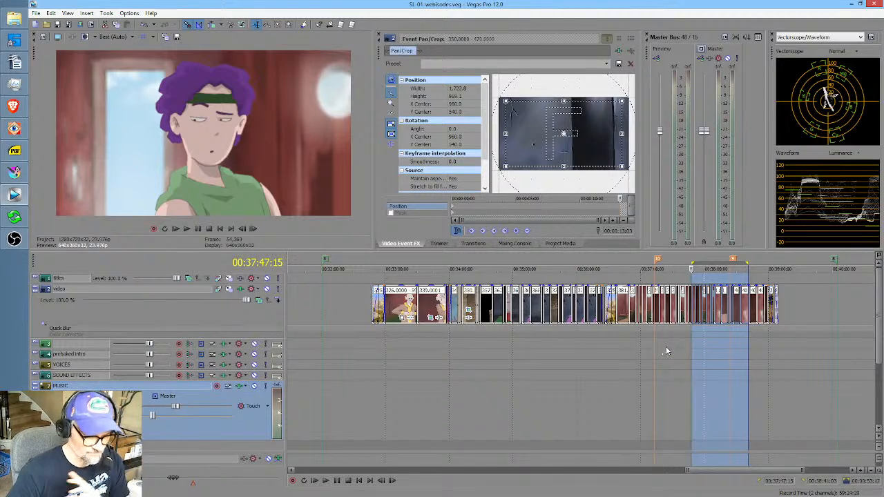
{"action": "left_click_drag", "start_coordinate": [665, 346], "coordinate": [715, 350]}
{"action": "scroll", "coordinate": [714, 350], "scroll_direction": "up", "scroll_amount": 3}
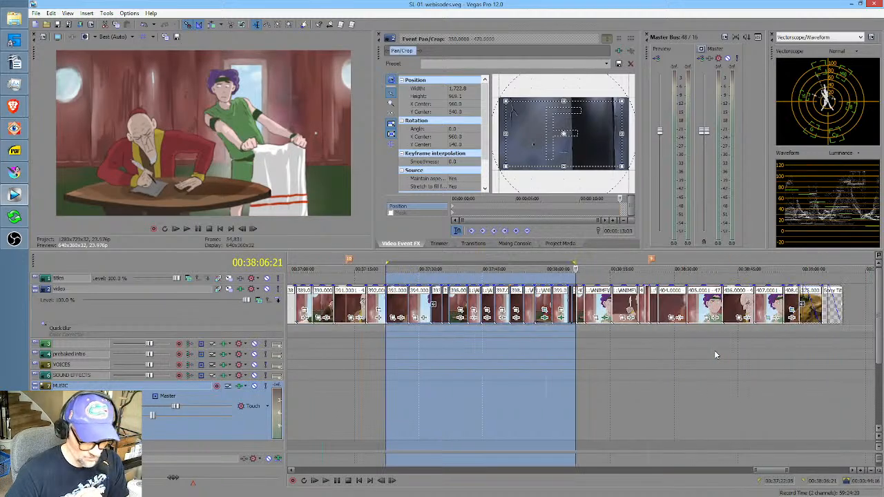
{"action": "left_click", "coordinate": [591, 351]}
{"action": "left_click_drag", "start_coordinate": [592, 351], "coordinate": [612, 354]}
{"action": "left_click", "coordinate": [614, 355]}
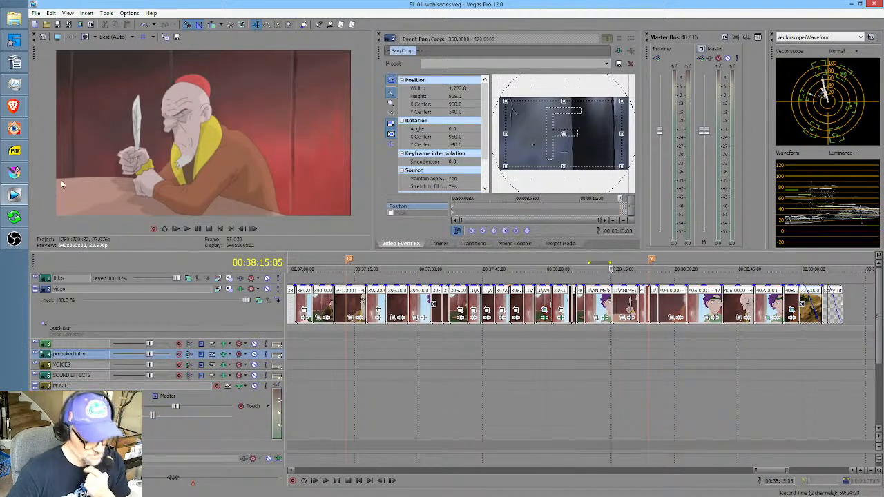
{"action": "mouse_move", "coordinate": [25, 174]}
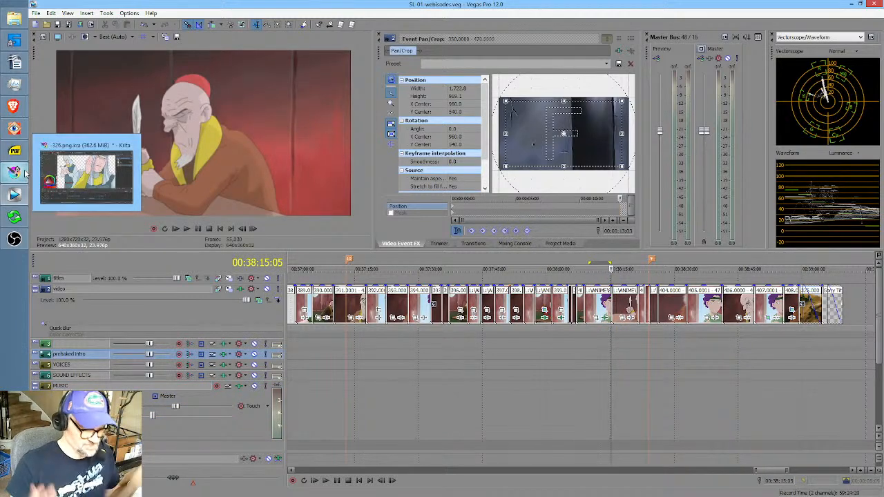
Switch back to Krita and show the bkgd layer, framing the whole scene with the repaired guard.
{"action": "left_click", "coordinate": [26, 174]}
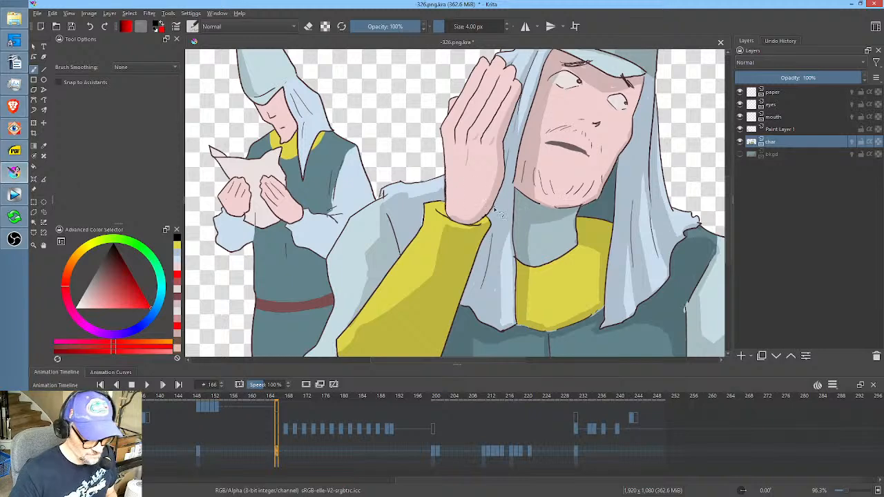
{"action": "left_click", "coordinate": [740, 155]}
{"action": "scroll", "coordinate": [587, 192], "scroll_direction": "down", "scroll_amount": 1}
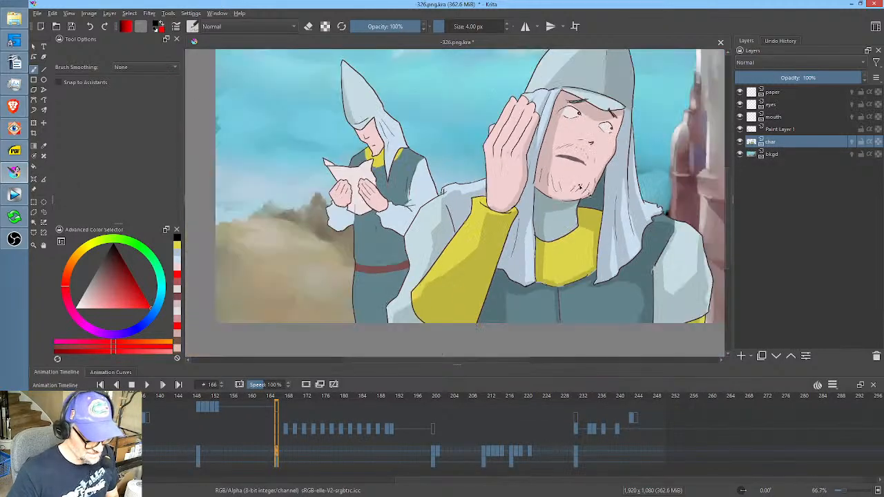
{"action": "left_click_drag", "start_coordinate": [585, 189], "coordinate": [487, 218]}
{"action": "scroll", "coordinate": [554, 220], "scroll_direction": "down", "scroll_amount": 1}
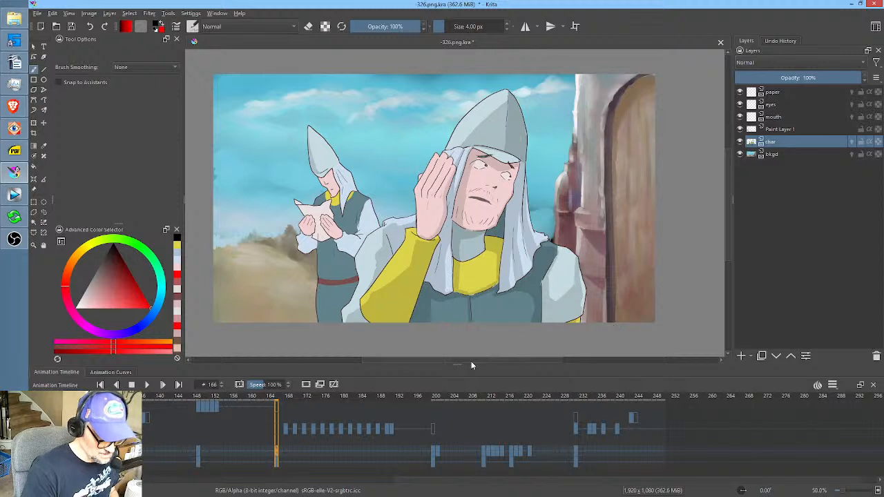
{"action": "left_click_drag", "start_coordinate": [489, 245], "coordinate": [484, 237]}
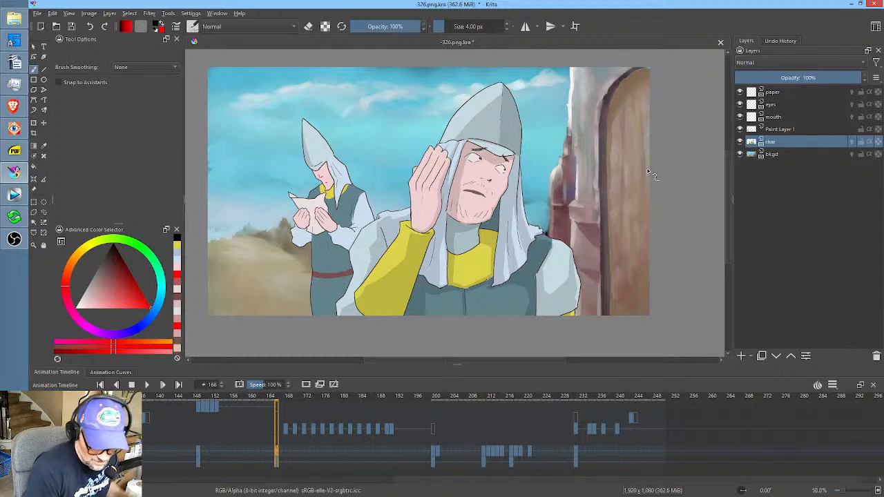
Rename Paint Layer 1 as guards hand.
{"action": "middle_click", "coordinate": [648, 172]}
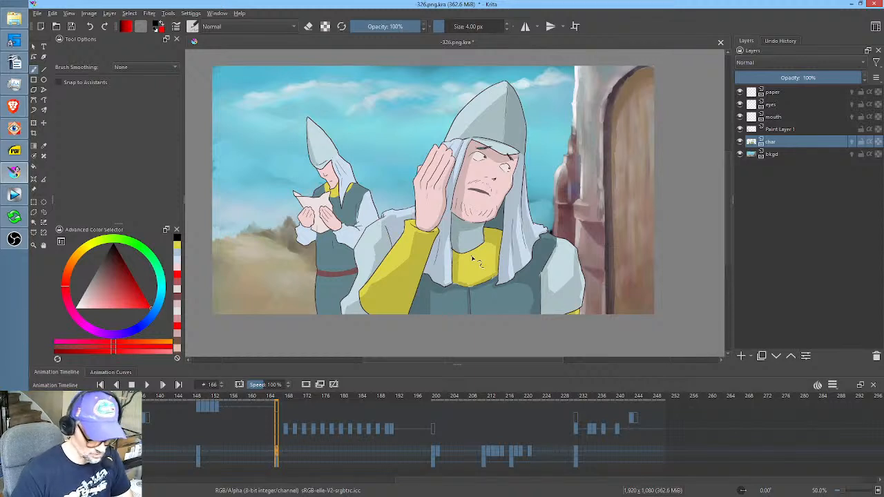
{"action": "left_click", "coordinate": [788, 130]}
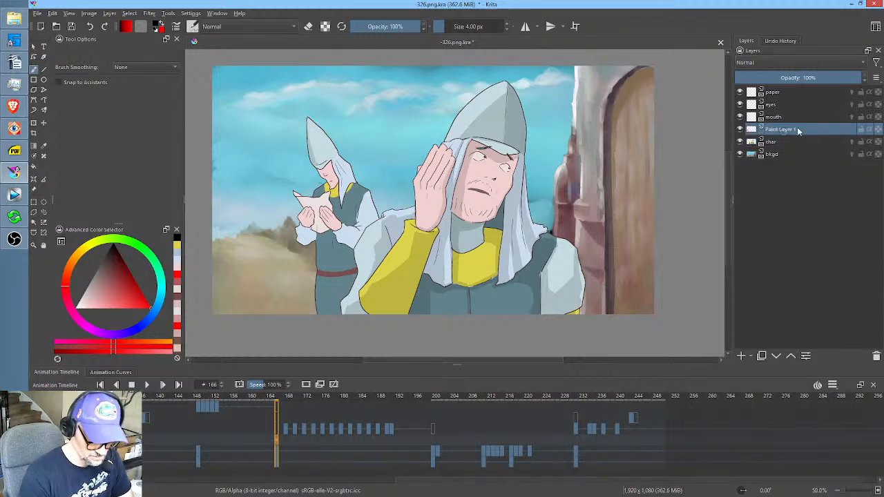
{"action": "left_click", "coordinate": [741, 130]}
{"action": "left_click", "coordinate": [741, 131]}
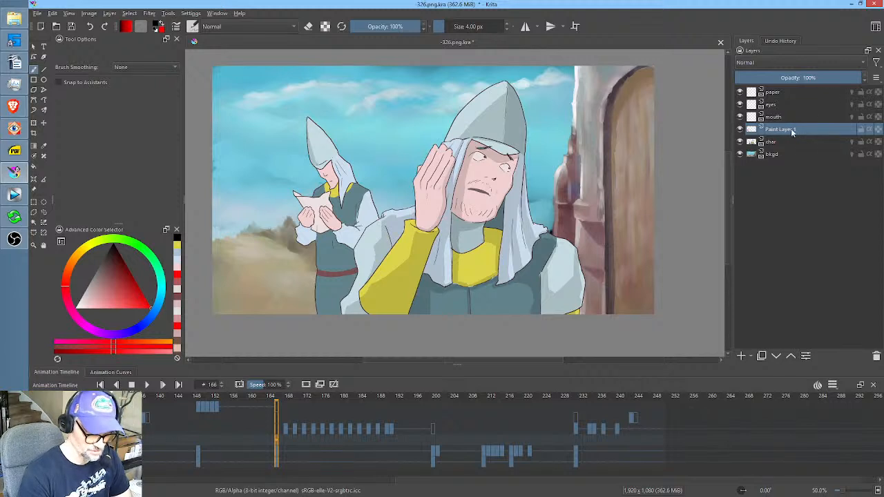
{"action": "double_click", "coordinate": [792, 129]}
{"action": "type", "text": "gua"}
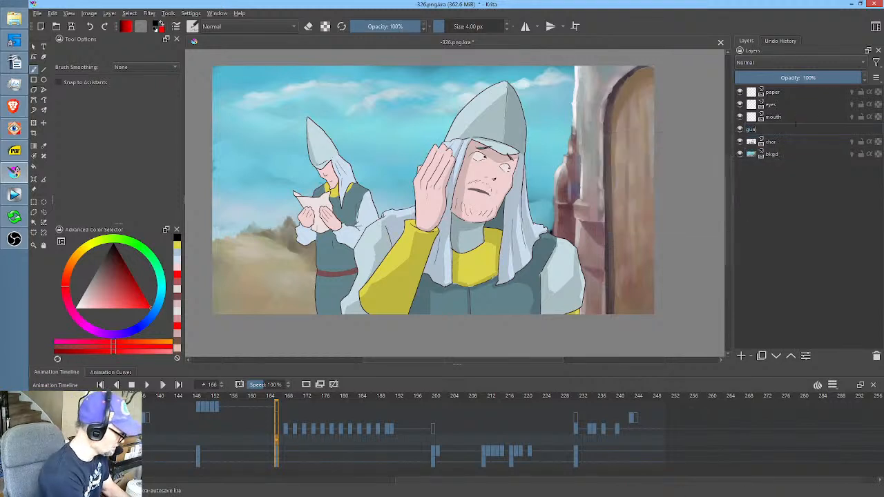
{"action": "type", "text": "rds hand"}
{"action": "key", "text": "Return"}
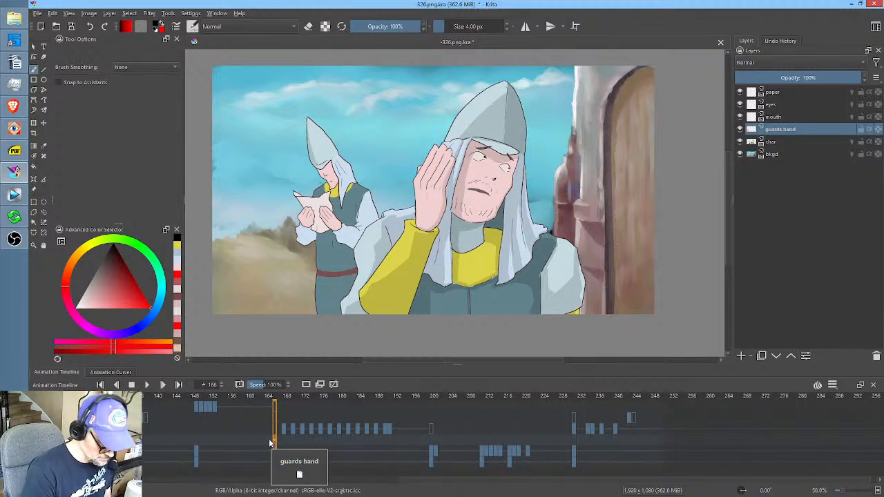
Go to frame 0 and clear the stray hand from the guards hand layer there.
{"action": "left_click_drag", "start_coordinate": [326, 440], "coordinate": [468, 442]}
{"action": "left_click", "coordinate": [421, 440]}
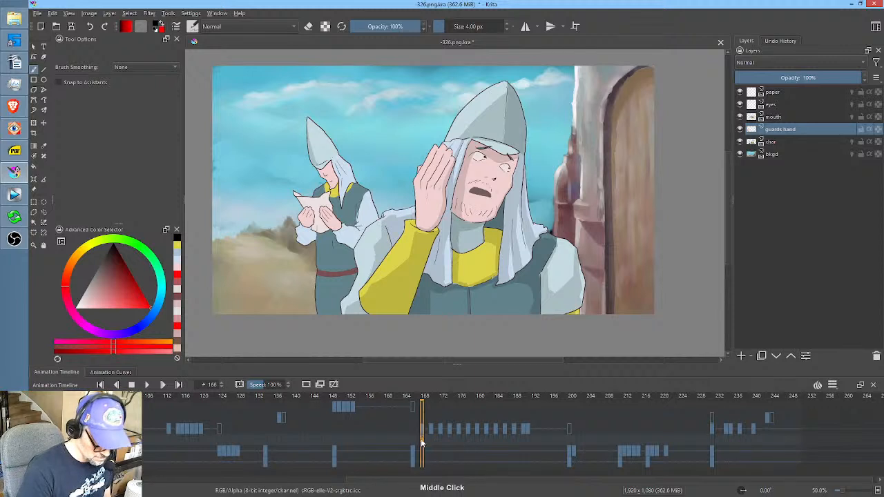
{"action": "left_click", "coordinate": [412, 442]}
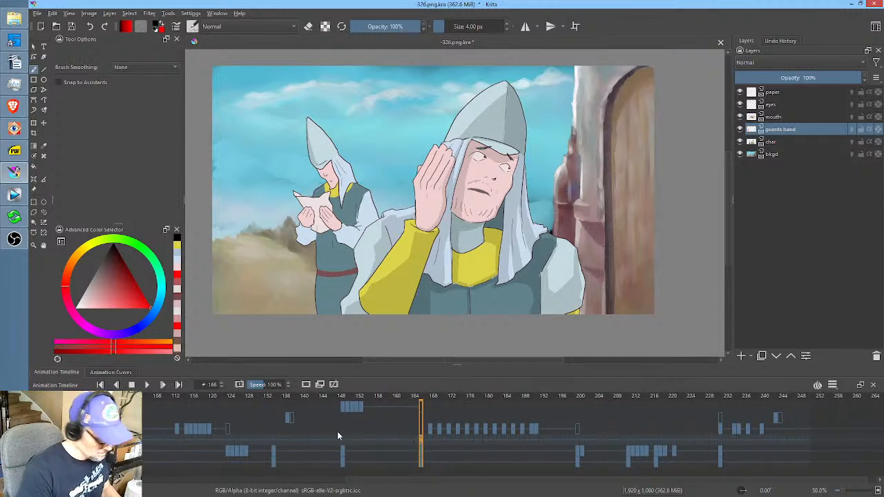
{"action": "key", "text": "Home"}
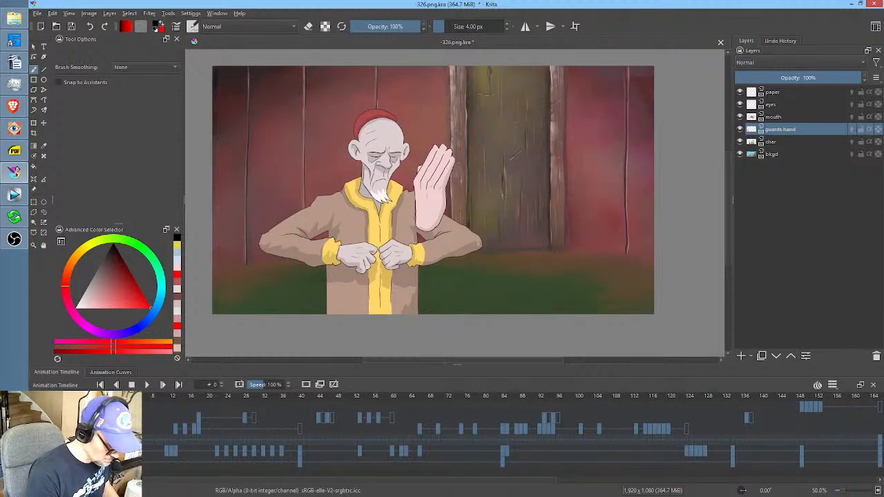
{"action": "key", "text": "Delete"}
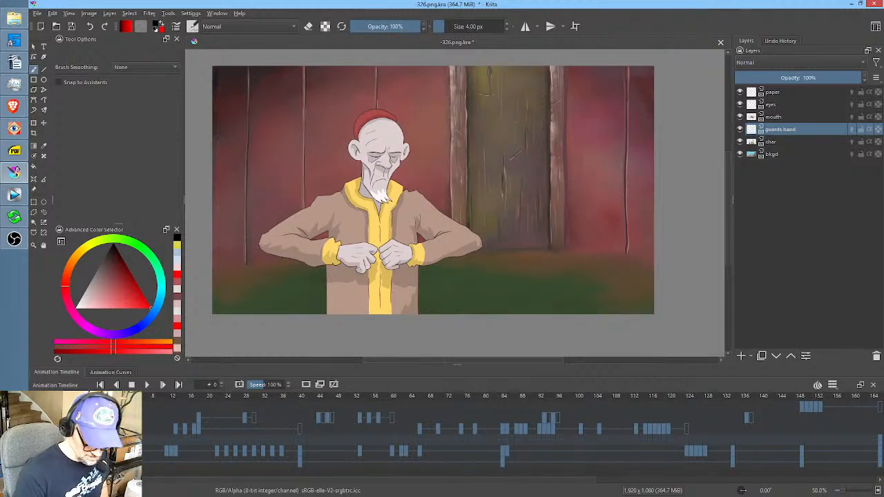
Clear the stray hand from the guards hand layer at frame 200, check frame 187 and save the file.
{"action": "left_click_drag", "start_coordinate": [578, 480], "coordinate": [697, 481]}
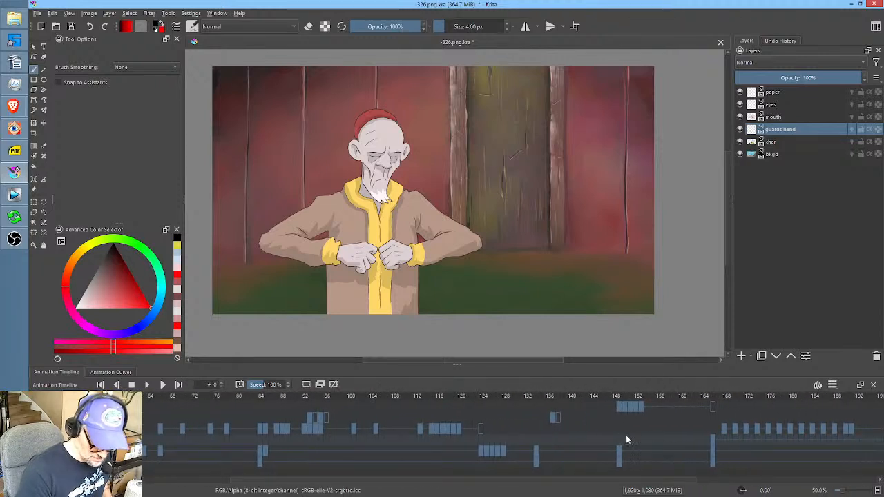
{"action": "left_click_drag", "start_coordinate": [626, 435], "coordinate": [351, 446]}
{"action": "left_click_drag", "start_coordinate": [418, 402], "coordinate": [602, 440]}
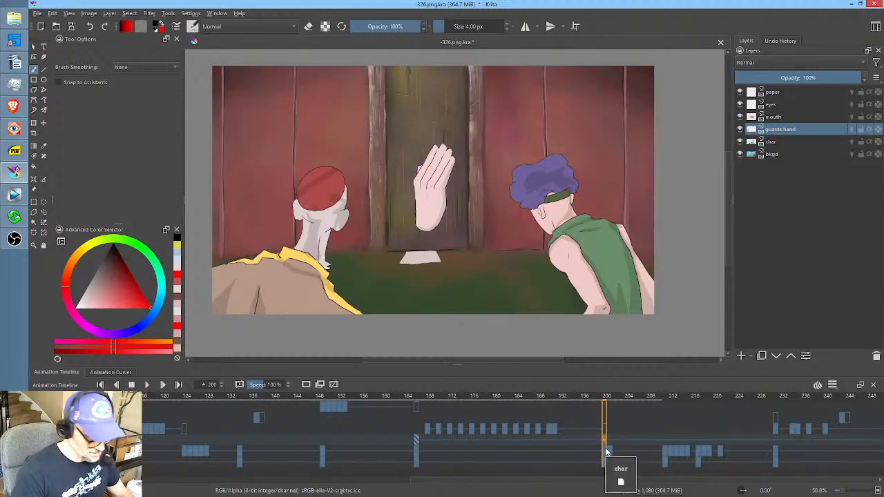
{"action": "key", "text": "Delete"}
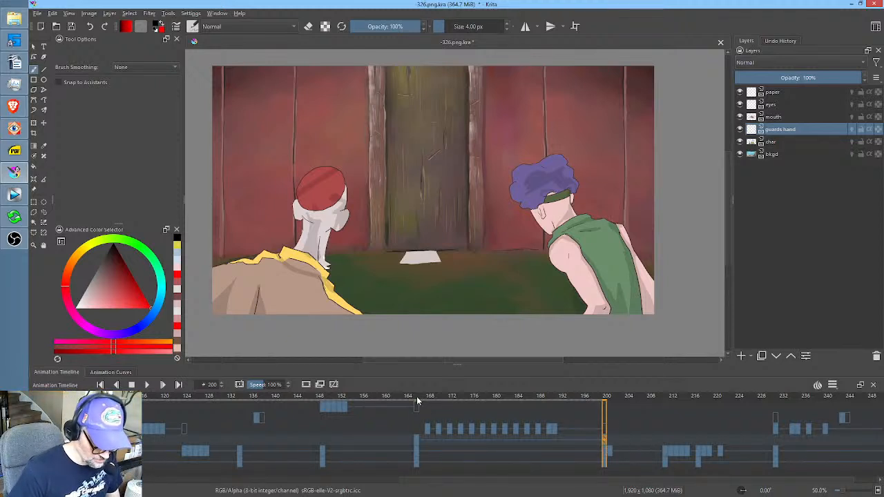
{"action": "left_click_drag", "start_coordinate": [417, 396], "coordinate": [532, 399]}
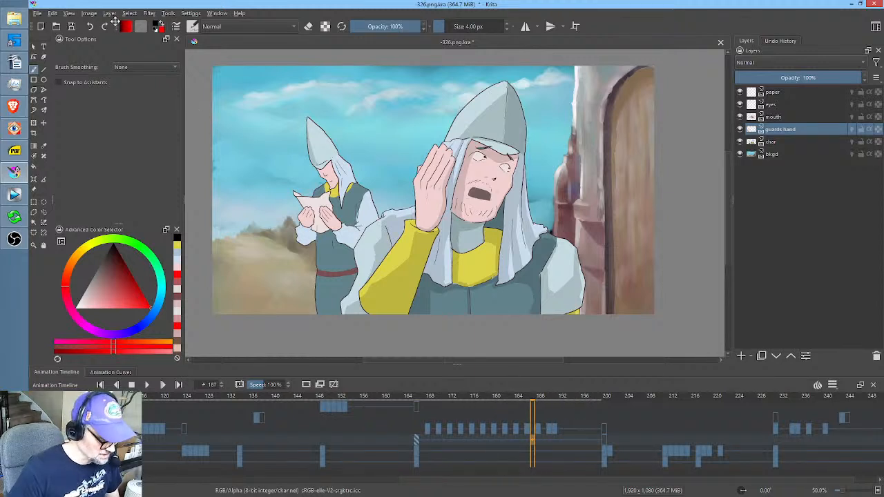
{"action": "key", "text": "ctrl+s"}
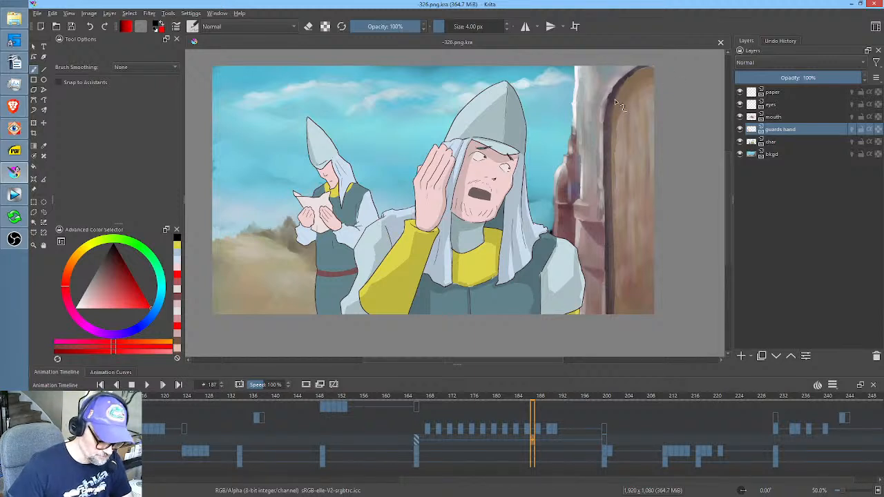
Check the guard at frame 166, and play the animation from frame 0 to review the earlier shots.
{"action": "left_click", "coordinate": [416, 397]}
{"action": "mouse_move", "coordinate": [416, 399]}
{"action": "left_mouse_down"}
{"action": "mouse_move", "coordinate": [609, 407]}
{"action": "mouse_move", "coordinate": [417, 408]}
{"action": "left_mouse_up"}
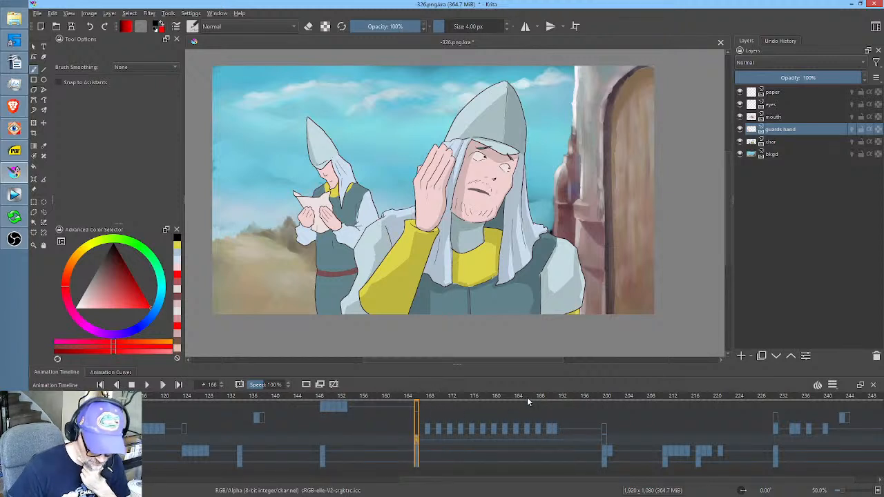
{"action": "key", "text": "Home"}
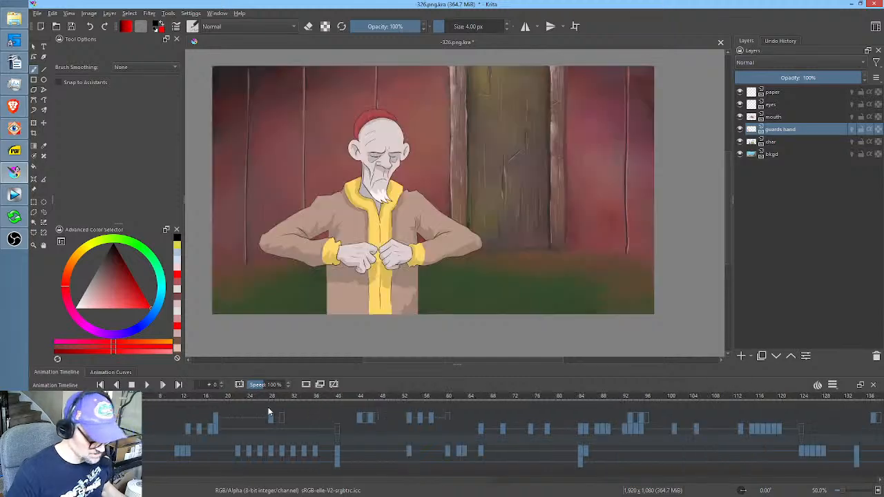
{"action": "key", "text": "space"}
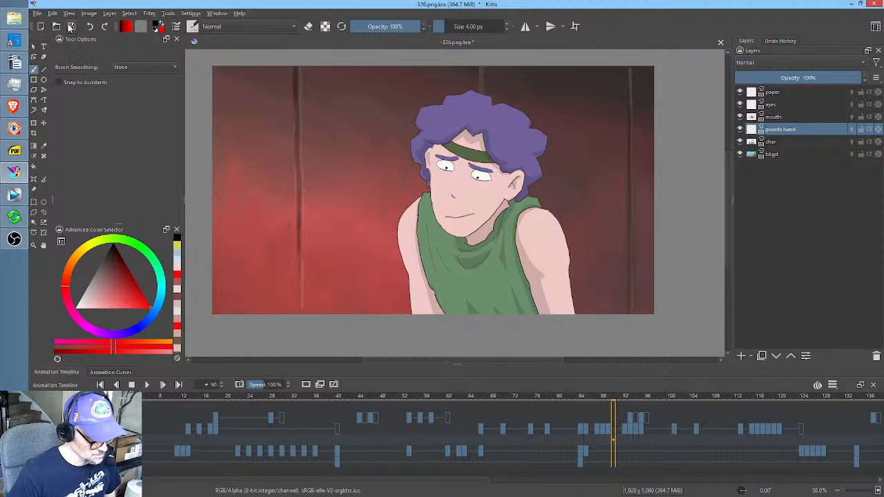
Save the file and render frames 0 to 250 as a PNG image sequence with base name 326. into L:/ANIME/SL/scenes/326/RENDER.
{"action": "left_click", "coordinate": [69, 27]}
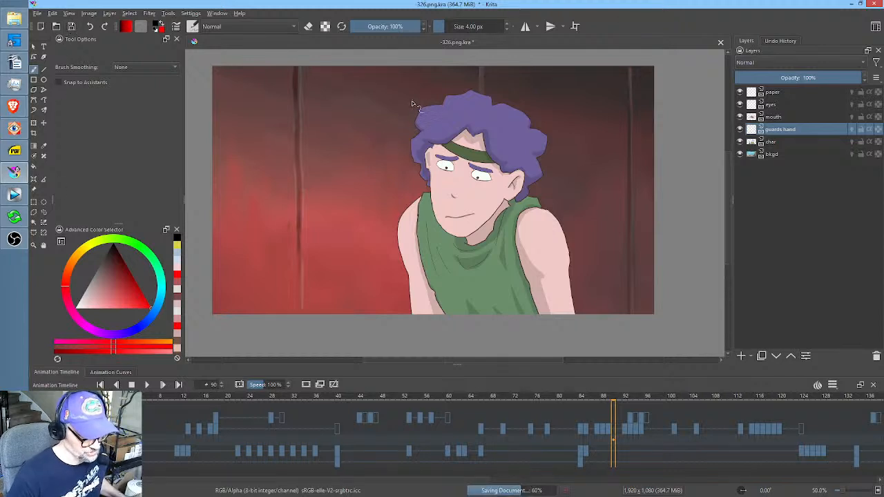
{"action": "key", "text": "ctrl+shift+r"}
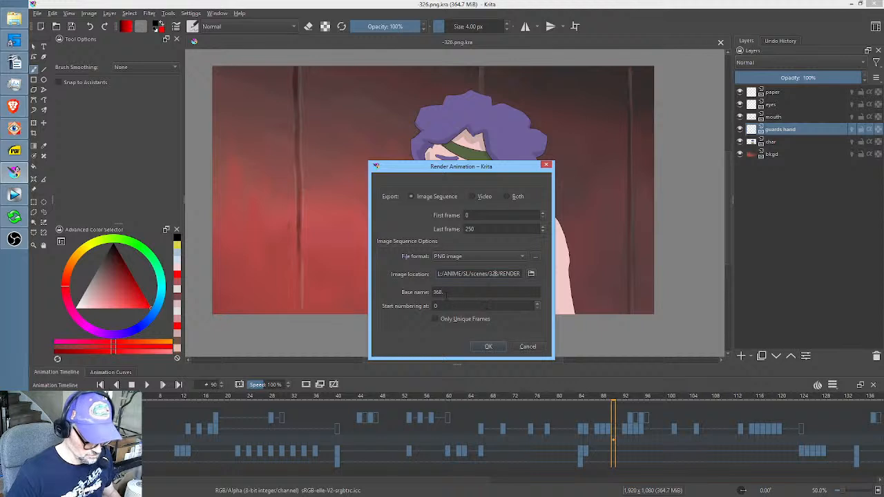
{"action": "key", "text": "BackSpace"}
{"action": "key", "text": "BackSpace"}
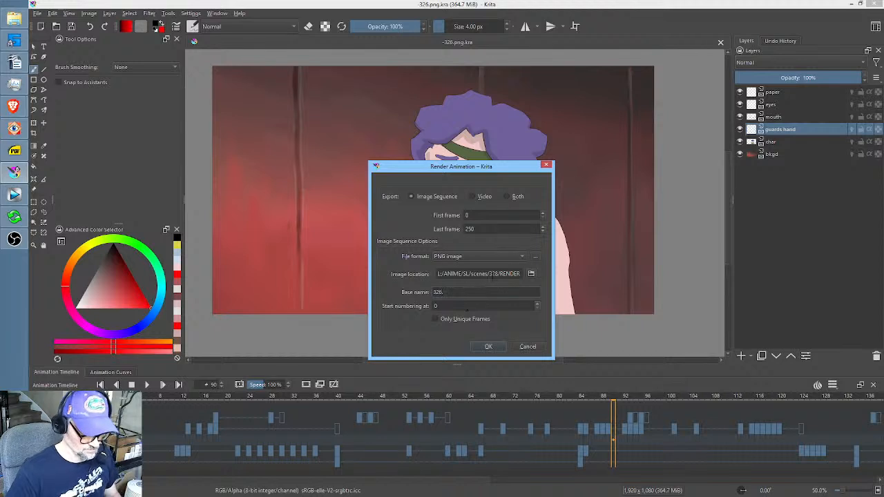
{"action": "type", "text": "26."}
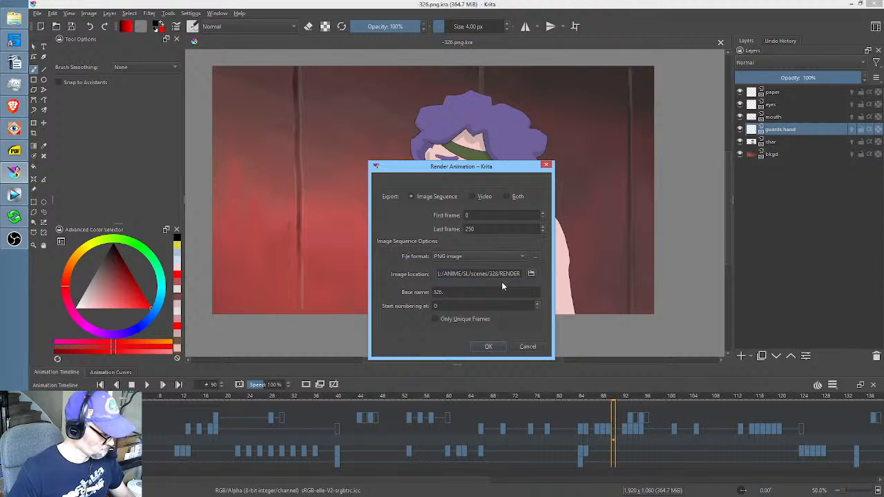
{"action": "type", "text": "6"}
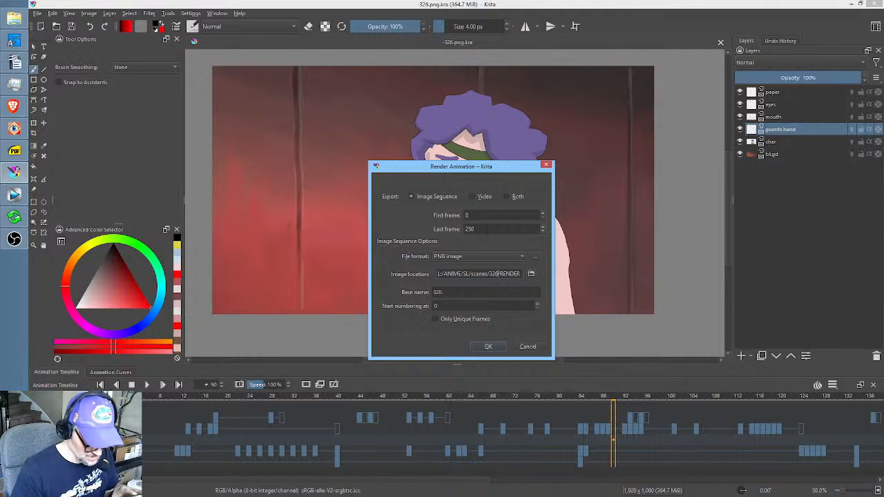
{"action": "left_click", "coordinate": [486, 347]}
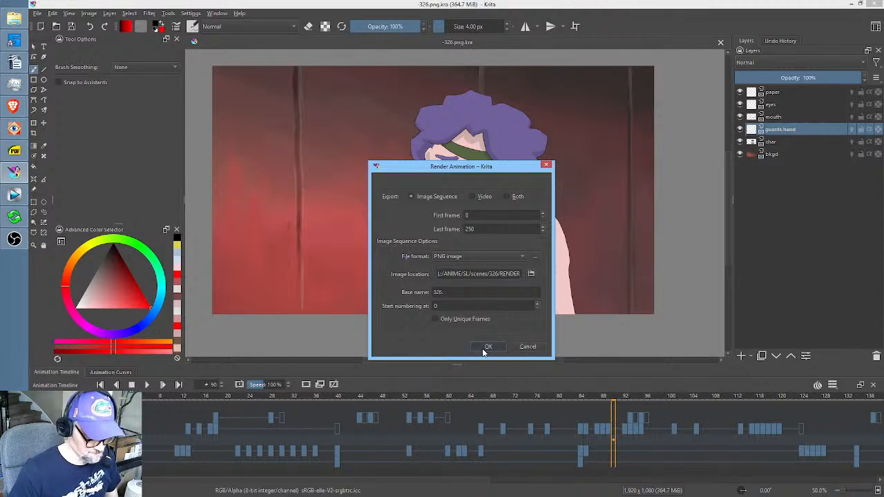
{"action": "left_click", "coordinate": [506, 271]}
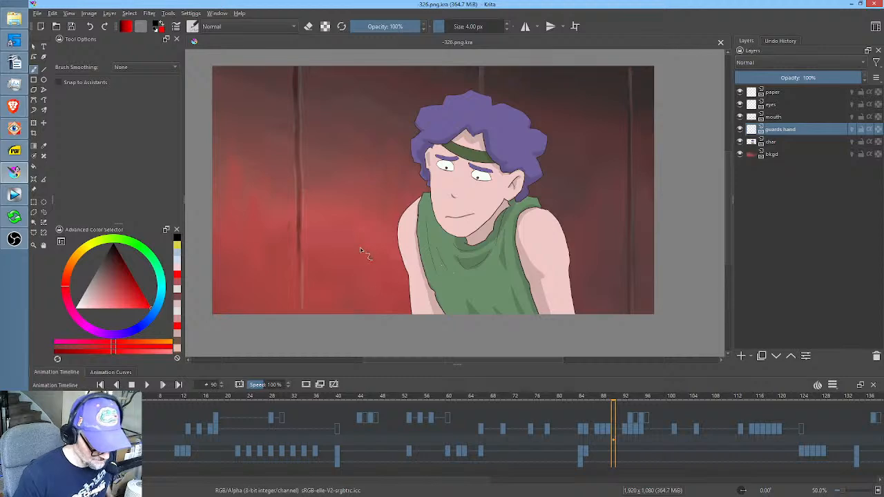
Switch to Vegas Pro and locate the 326 clip on the video track around 00:33:00.
{"action": "left_click", "coordinate": [14, 194]}
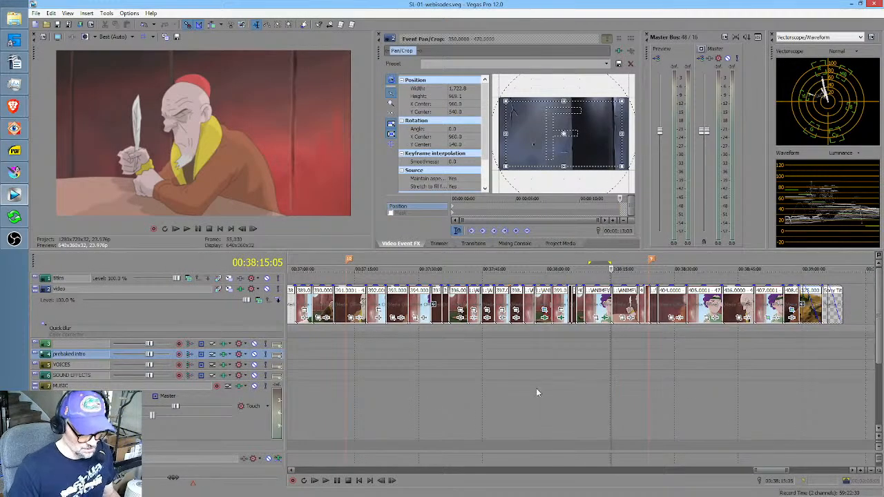
{"action": "scroll", "coordinate": [573, 394], "scroll_direction": "left", "scroll_amount": 3}
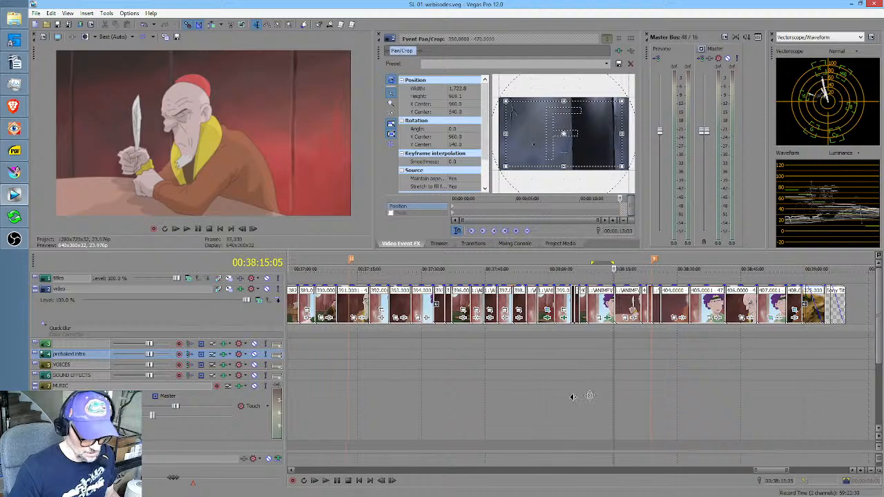
{"action": "scroll", "coordinate": [549, 397], "scroll_direction": "left", "scroll_amount": 3}
{"action": "left_click", "coordinate": [529, 402]}
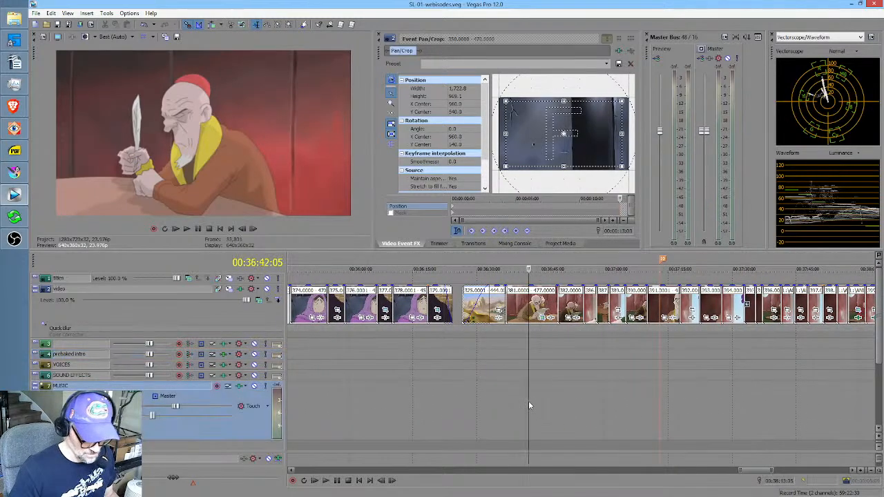
{"action": "left_click_drag", "start_coordinate": [524, 402], "coordinate": [471, 382]}
{"action": "scroll", "coordinate": [497, 393], "scroll_direction": "down", "scroll_amount": 2}
{"action": "left_click", "coordinate": [377, 384]}
{"action": "scroll", "coordinate": [414, 387], "scroll_direction": "up", "scroll_amount": 3}
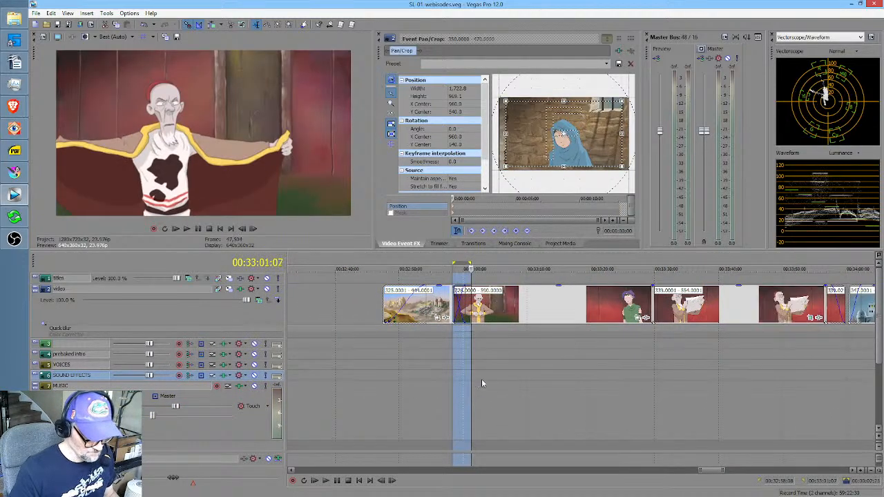
{"action": "middle_click", "coordinate": [461, 389]}
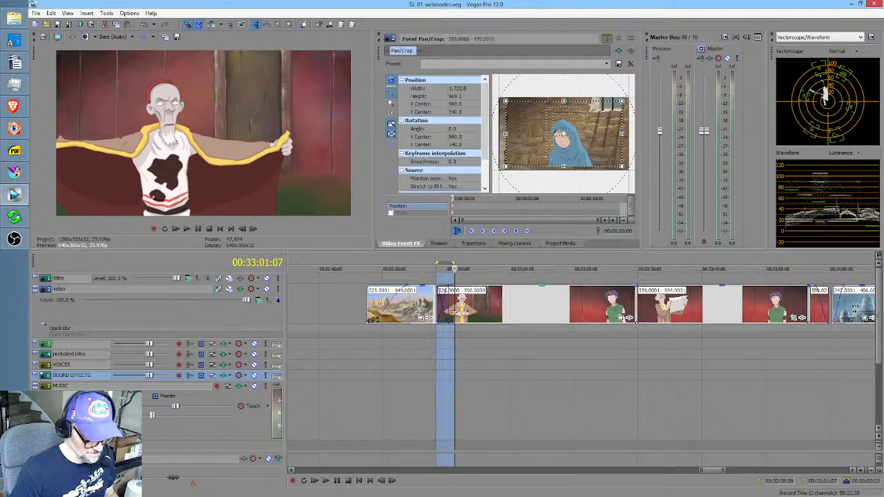
{"action": "left_click_drag", "start_coordinate": [454, 276], "coordinate": [467, 277]}
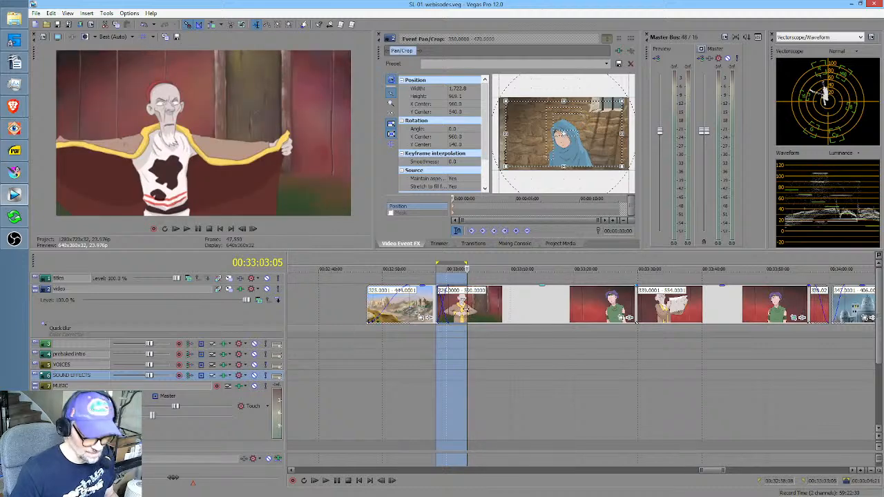
Split the 326 clip at the shot change at 00:33:03:08, where the old man is first seen from behind.
{"action": "left_click", "coordinate": [466, 309]}
{"action": "scroll", "coordinate": [466, 310], "scroll_direction": "up", "scroll_amount": 3}
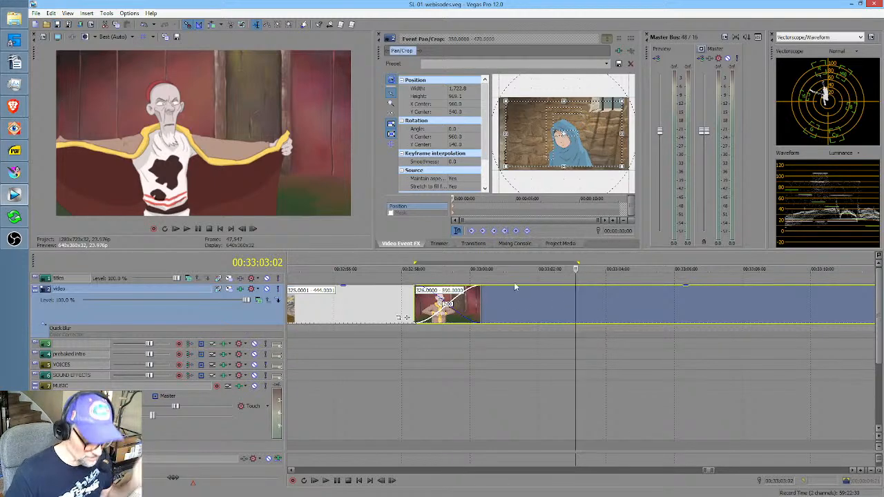
{"action": "key", "text": "space"}
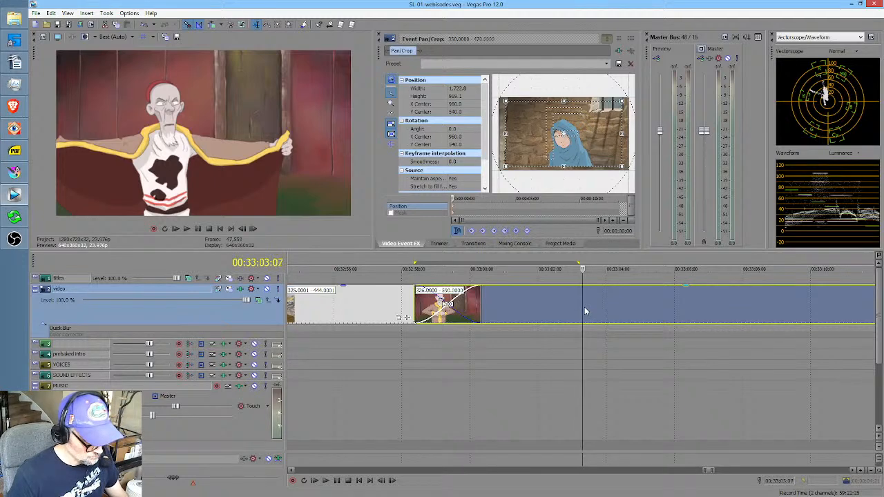
{"action": "key", "text": "Right"}
{"action": "key", "text": "Left"}
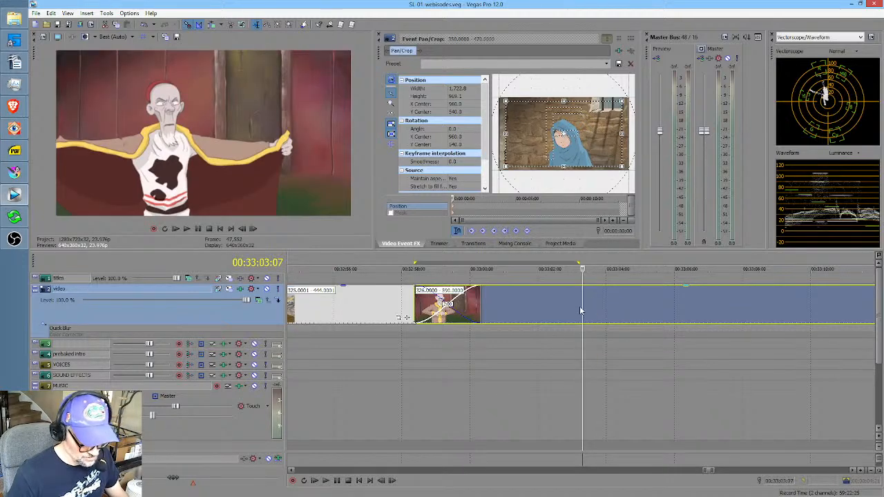
{"action": "left_click", "coordinate": [584, 309]}
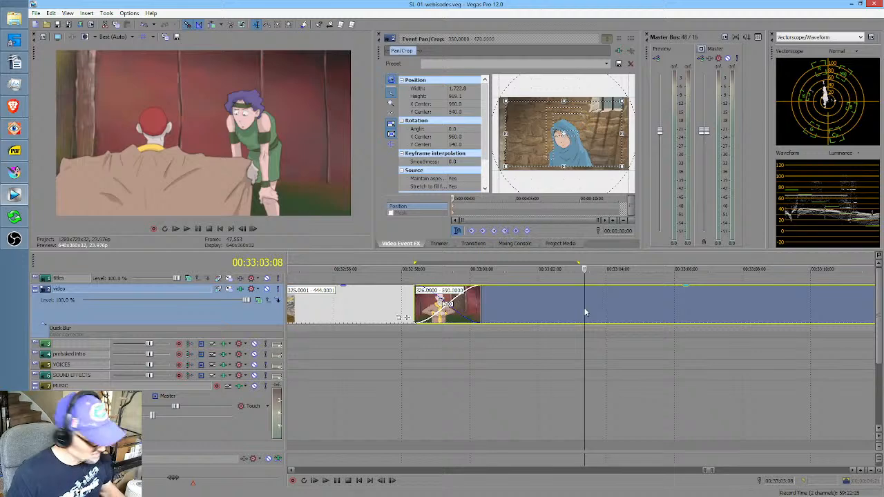
{"action": "key", "text": "s"}
{"action": "left_click", "coordinate": [552, 312]}
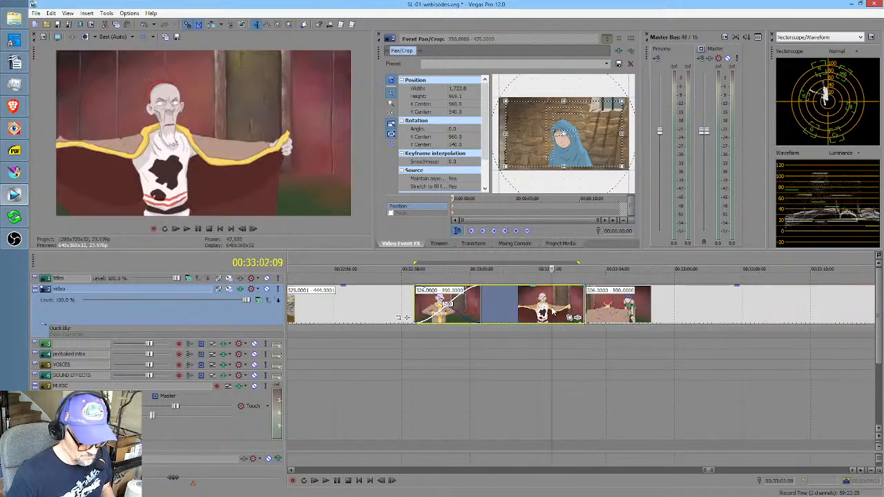
Add the Sony Color Corrector (Secondary) effect to the first 326 shot and show its custom controls.
{"action": "left_click", "coordinate": [578, 318]}
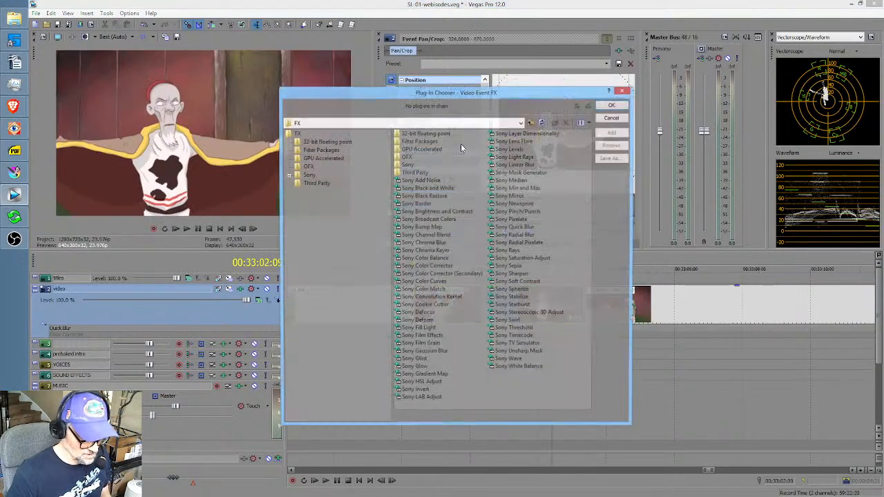
{"action": "double_click", "coordinate": [456, 274]}
{"action": "left_click", "coordinate": [612, 105]}
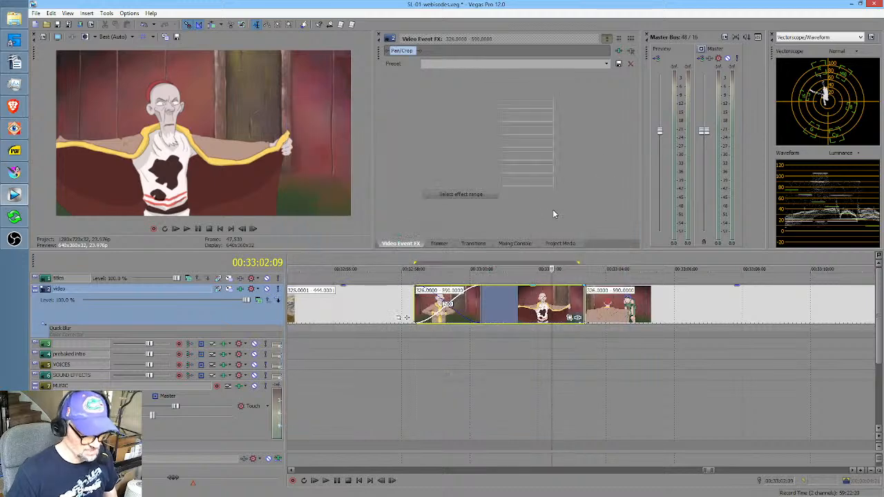
{"action": "left_click", "coordinate": [436, 77]}
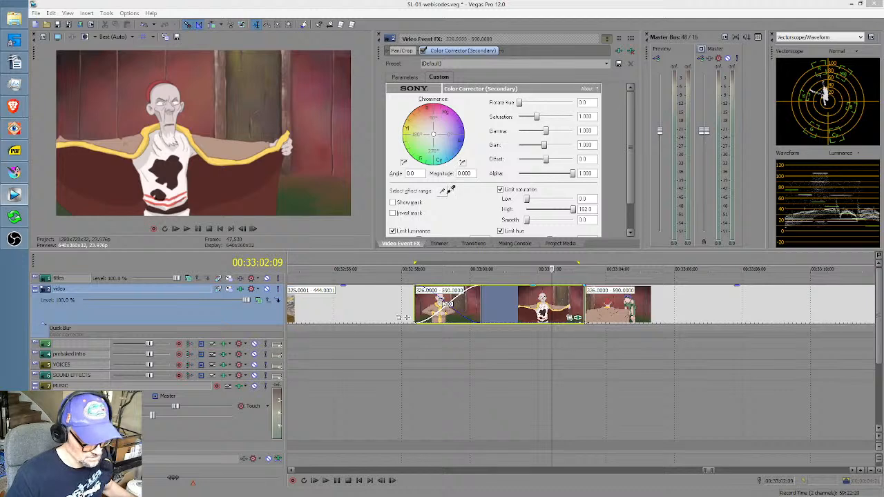
Sample the old man's scalp as the effect range, and enlarge the effect window so all limit settings fit.
{"action": "left_click", "coordinate": [443, 190]}
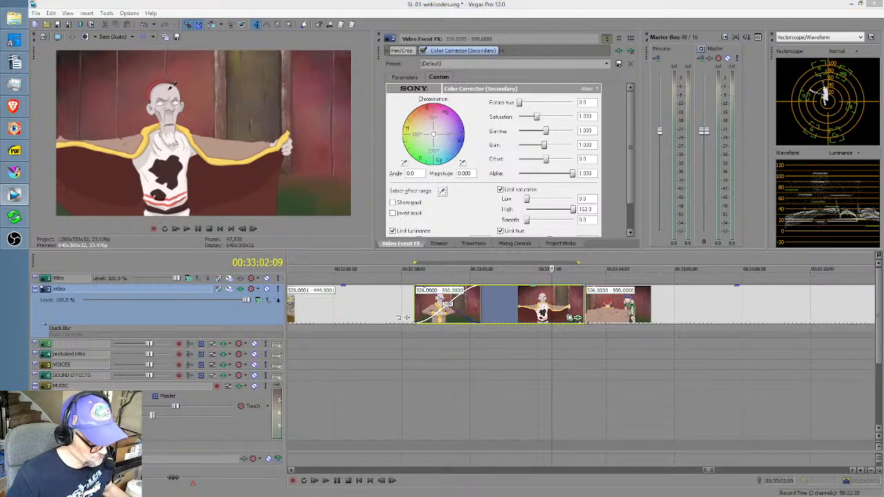
{"action": "left_click", "coordinate": [169, 95]}
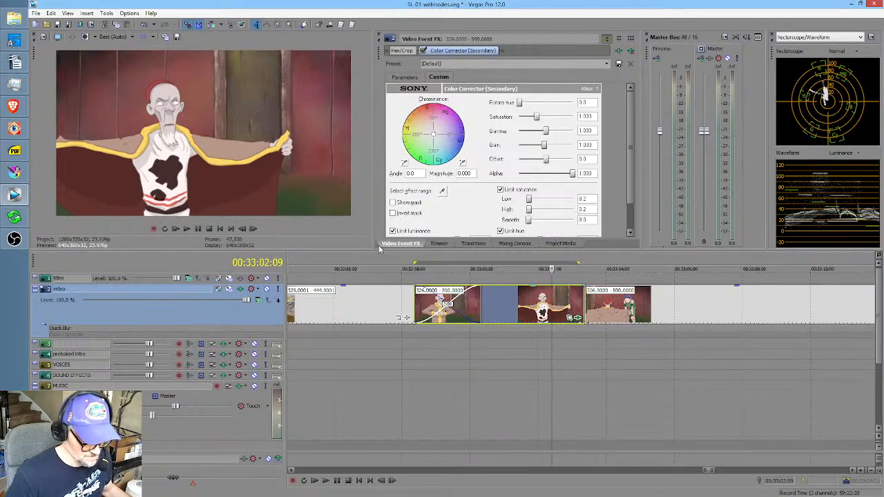
{"action": "left_click_drag", "start_coordinate": [373, 246], "coordinate": [344, 241]}
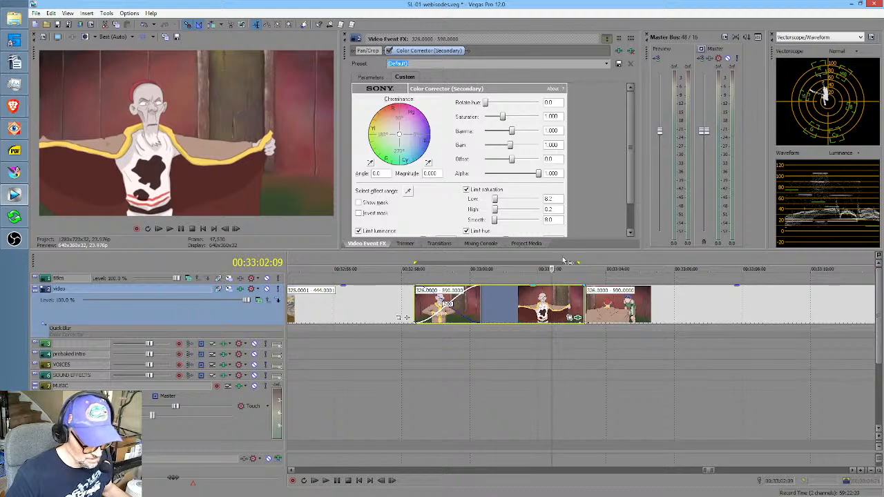
{"action": "left_click_drag", "start_coordinate": [567, 251], "coordinate": [573, 304]}
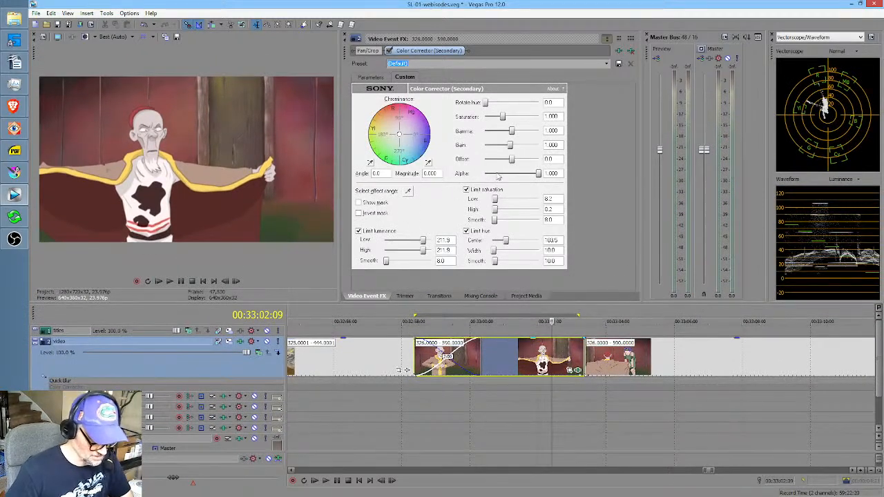
Show the mask and set the luminance limits to low 114.6, high 212.3 and smooth 1.6.
{"action": "left_click", "coordinate": [376, 204]}
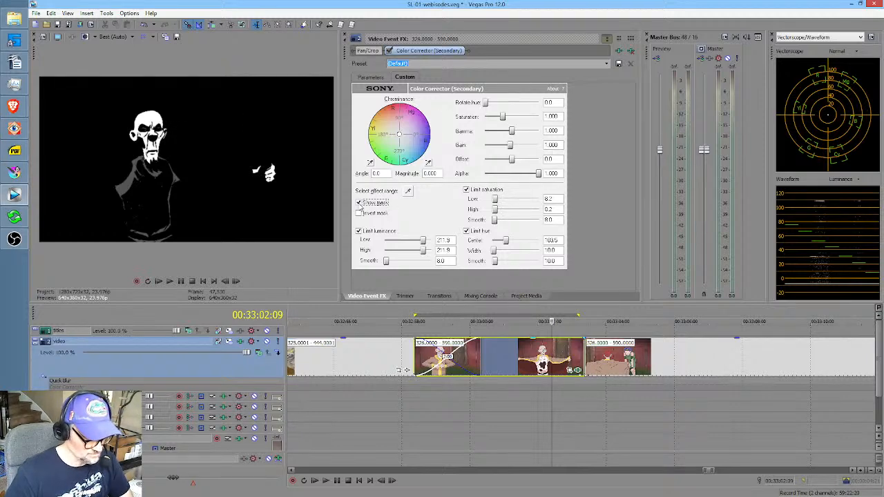
{"action": "left_click", "coordinate": [359, 203]}
{"action": "left_click", "coordinate": [358, 203]}
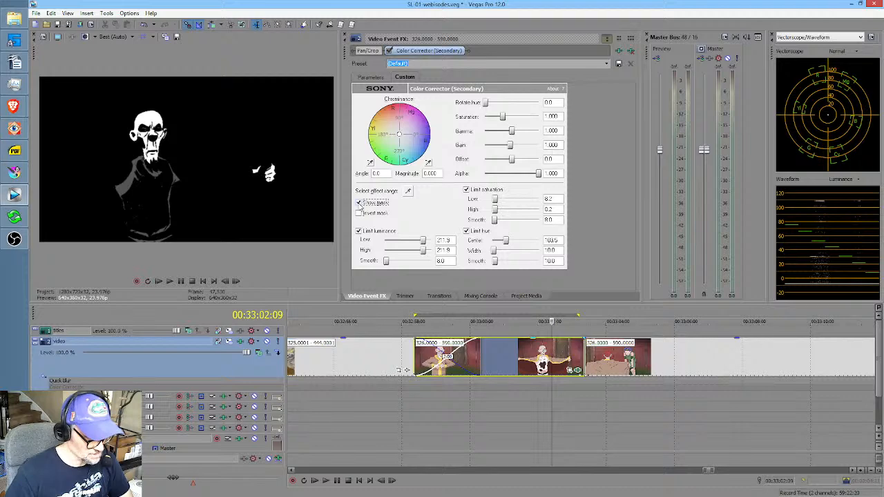
{"action": "left_click", "coordinate": [359, 203]}
{"action": "left_click", "coordinate": [359, 203]}
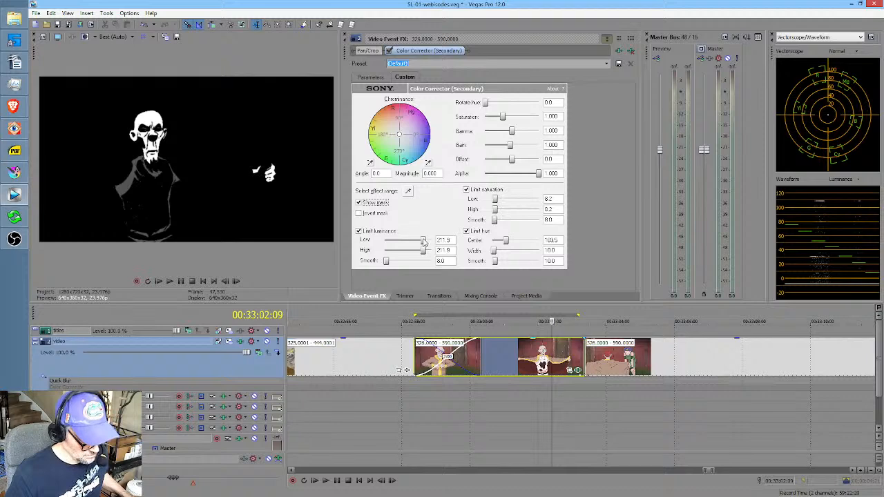
{"action": "mouse_move", "coordinate": [424, 241]}
{"action": "left_mouse_down"}
{"action": "mouse_move", "coordinate": [406, 246]}
{"action": "mouse_move", "coordinate": [426, 253]}
{"action": "left_mouse_up"}
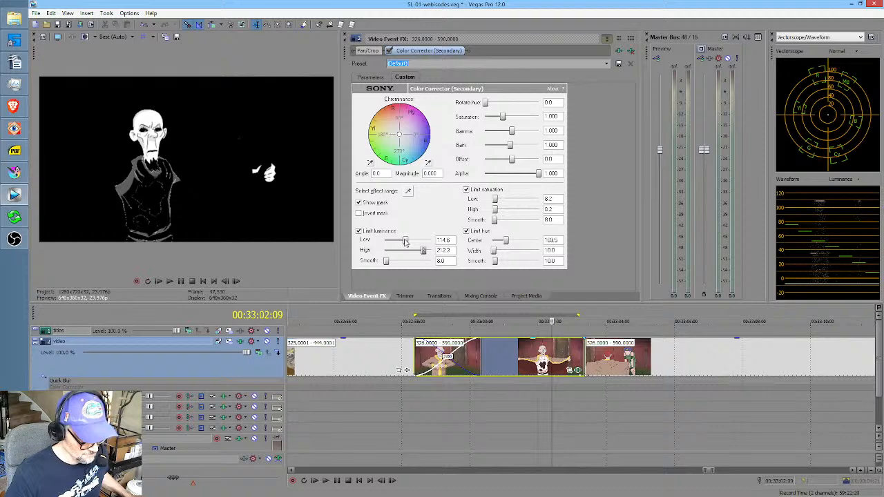
{"action": "mouse_move", "coordinate": [387, 262]}
{"action": "left_mouse_down"}
{"action": "mouse_move", "coordinate": [354, 259]}
{"action": "mouse_move", "coordinate": [387, 261]}
{"action": "left_mouse_up"}
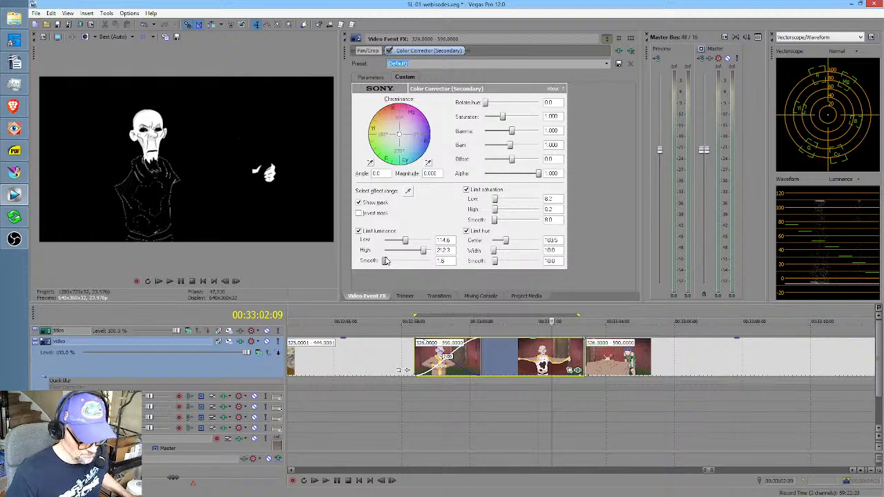
Set the saturation limits to low 0.0 and high about 8, and turn off the hue limit.
{"action": "left_click", "coordinate": [471, 191]}
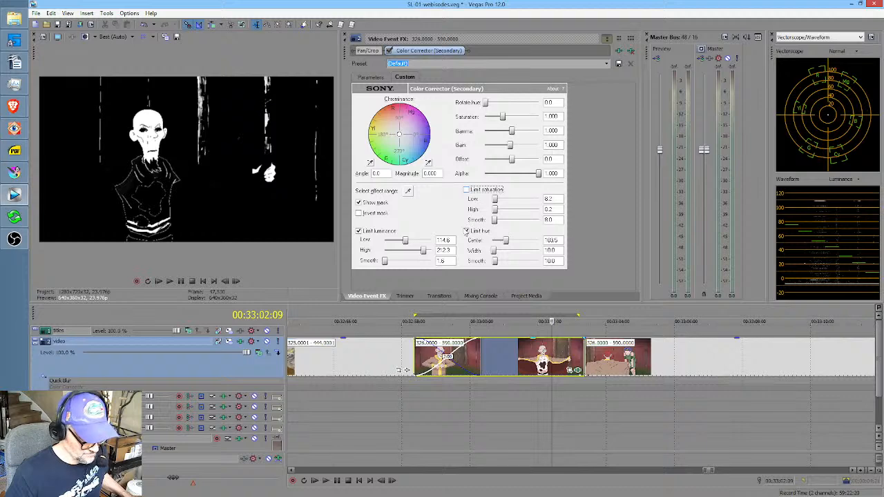
{"action": "left_click", "coordinate": [468, 232]}
{"action": "left_click", "coordinate": [468, 232]}
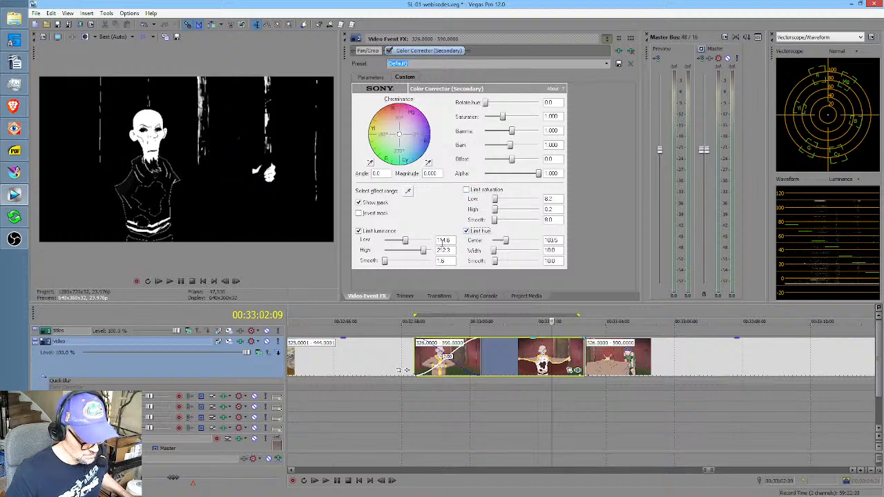
{"action": "left_click", "coordinate": [467, 190]}
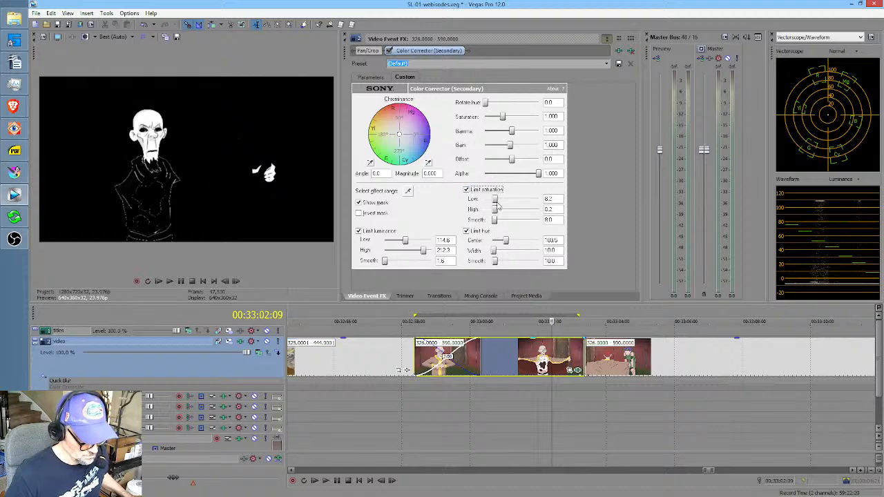
{"action": "mouse_move", "coordinate": [494, 210]}
{"action": "left_mouse_down"}
{"action": "mouse_move", "coordinate": [577, 210]}
{"action": "mouse_move", "coordinate": [478, 208]}
{"action": "mouse_move", "coordinate": [495, 212]}
{"action": "left_mouse_up"}
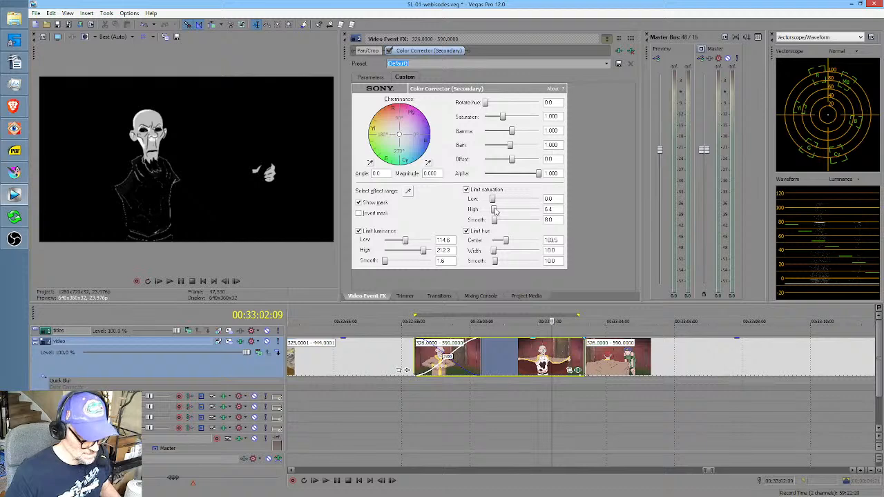
{"action": "left_click_drag", "start_coordinate": [495, 211], "coordinate": [496, 212]}
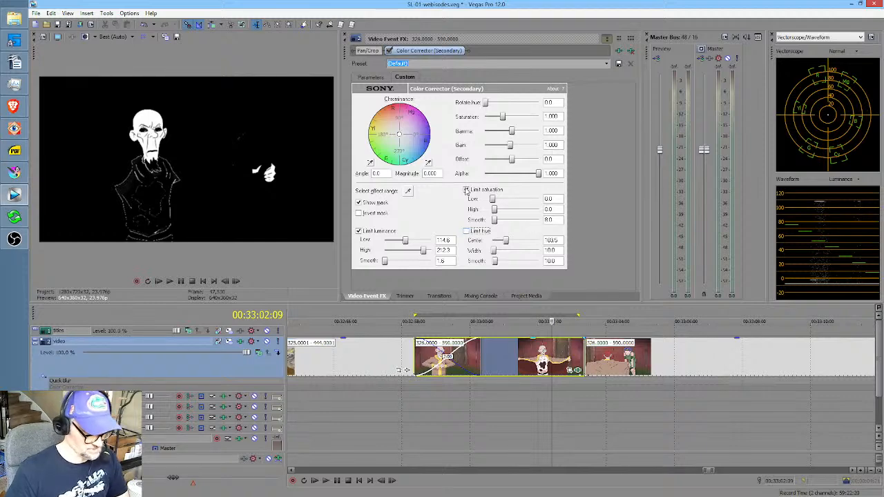
{"action": "left_click", "coordinate": [466, 190]}
{"action": "left_click", "coordinate": [466, 190]}
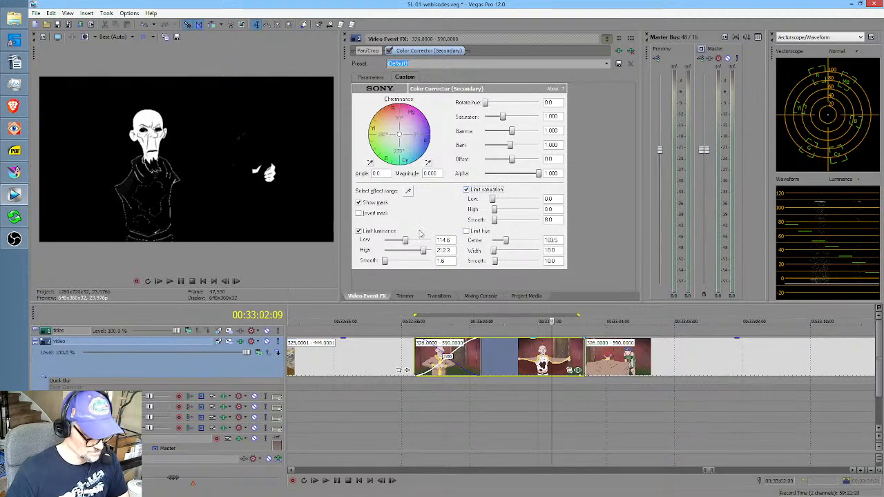
{"action": "left_click", "coordinate": [358, 231]}
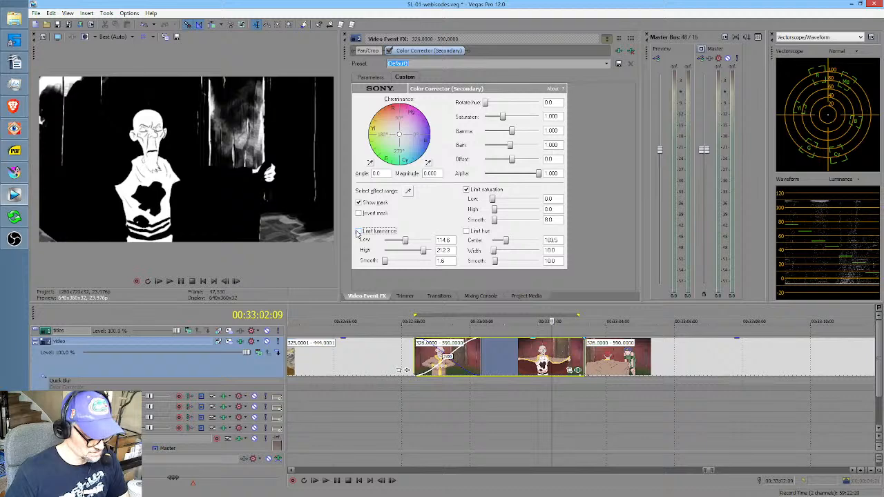
{"action": "left_click", "coordinate": [359, 231]}
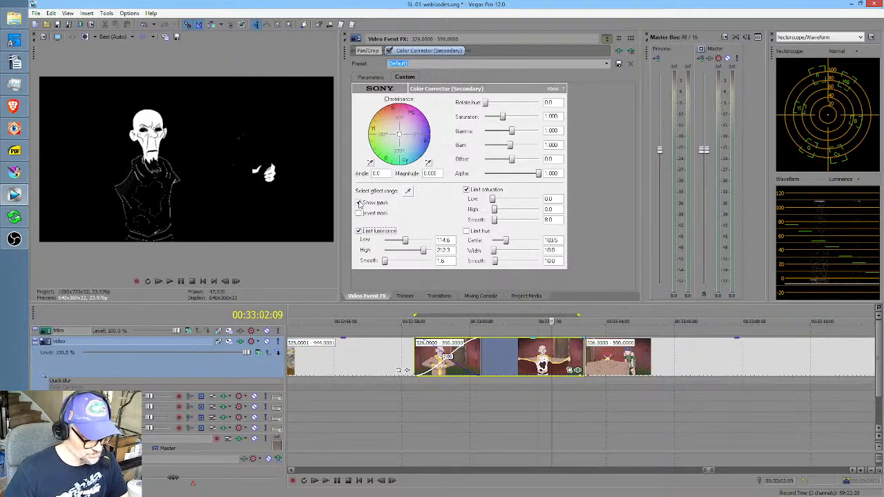
Set the corrector's saturation to 2.130 with the mask hidden, and save the settings as preset "Asher palid skin fix".
{"action": "left_click", "coordinate": [359, 204]}
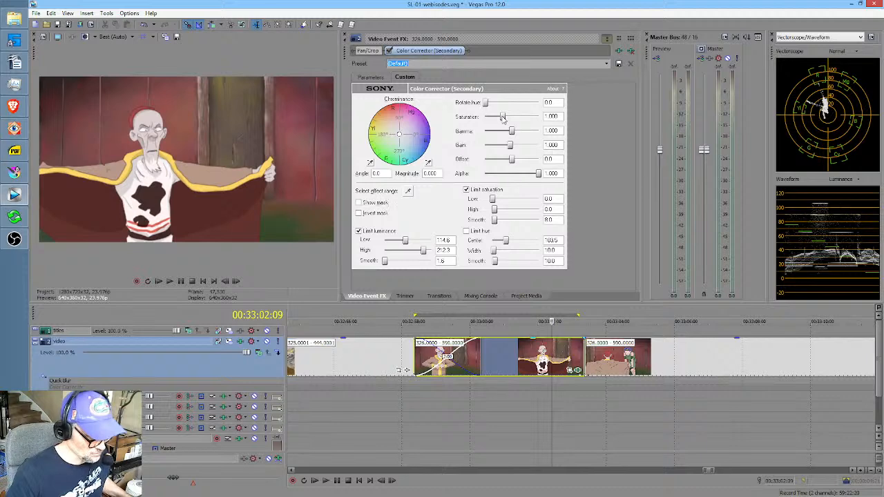
{"action": "left_click_drag", "start_coordinate": [503, 119], "coordinate": [523, 119]}
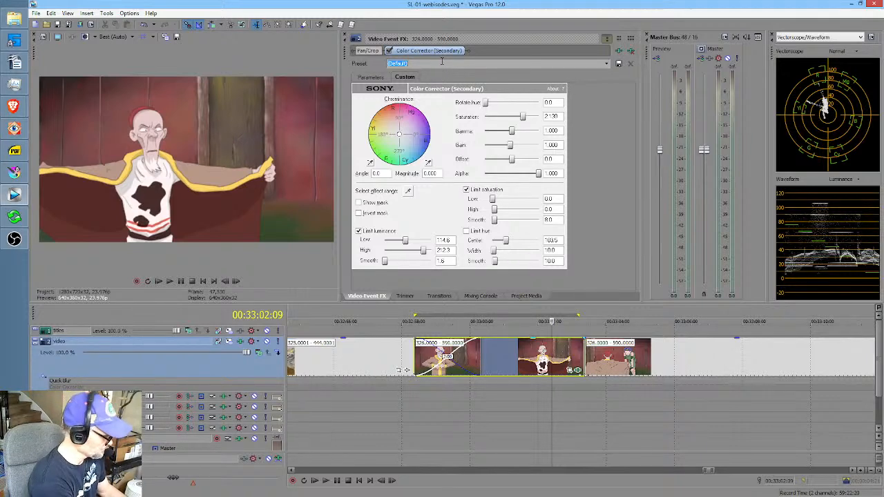
{"action": "type", "text": "Asher palid skin fix"}
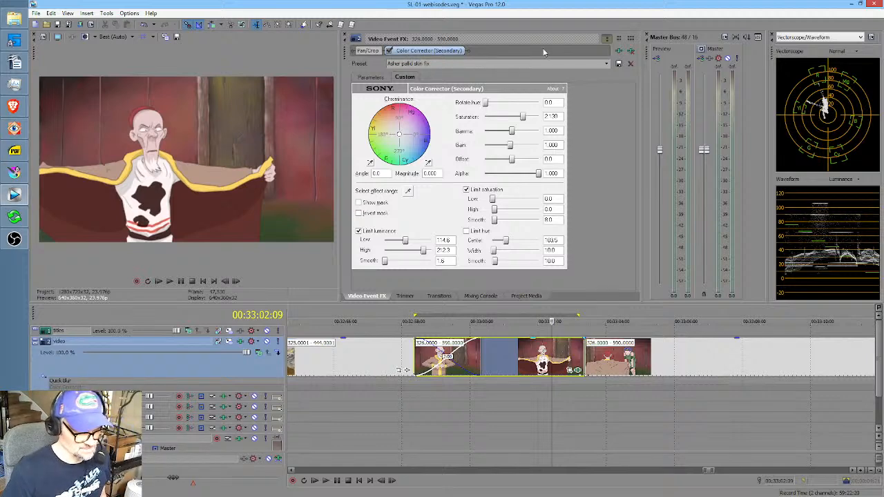
{"action": "left_click", "coordinate": [618, 64]}
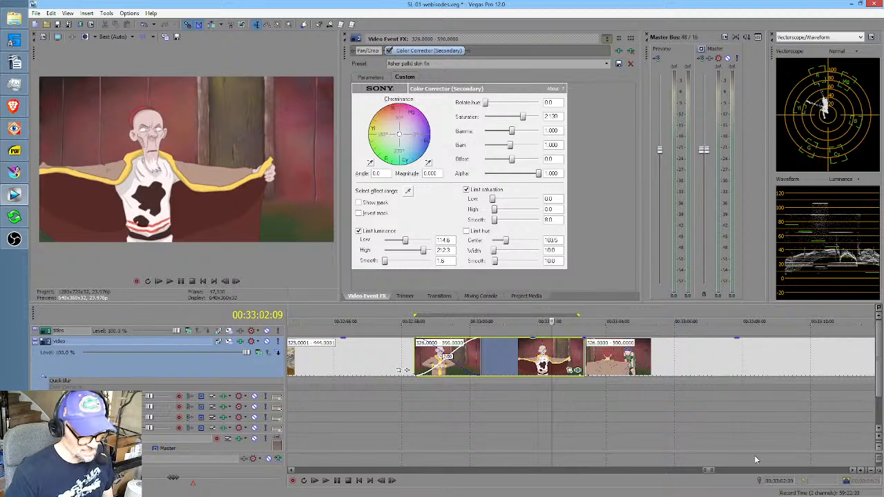
Split the 326 clip at 00:33:08:20, where the close-up of the purple-haired character begins.
{"action": "scroll", "coordinate": [649, 399], "scroll_direction": "right", "scroll_amount": 3}
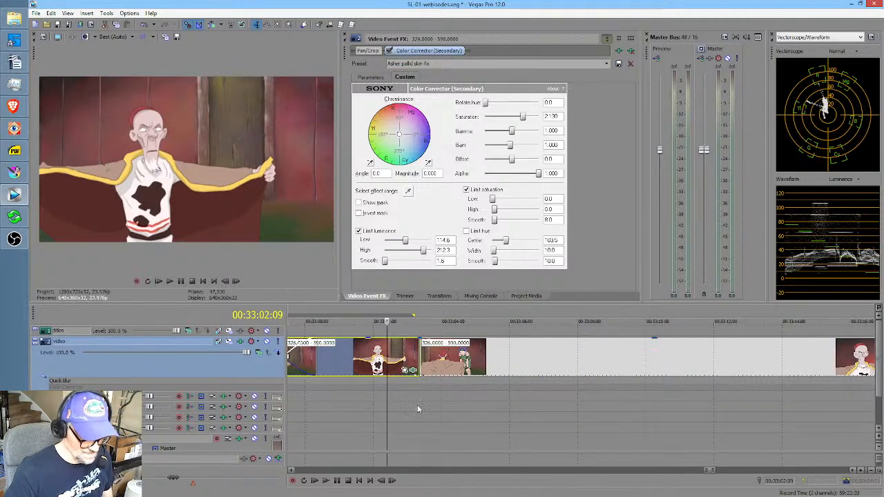
{"action": "mouse_move", "coordinate": [420, 407]}
{"action": "left_mouse_down"}
{"action": "mouse_move", "coordinate": [462, 408]}
{"action": "mouse_move", "coordinate": [385, 403]}
{"action": "mouse_move", "coordinate": [625, 397]}
{"action": "mouse_move", "coordinate": [608, 393]}
{"action": "left_mouse_up"}
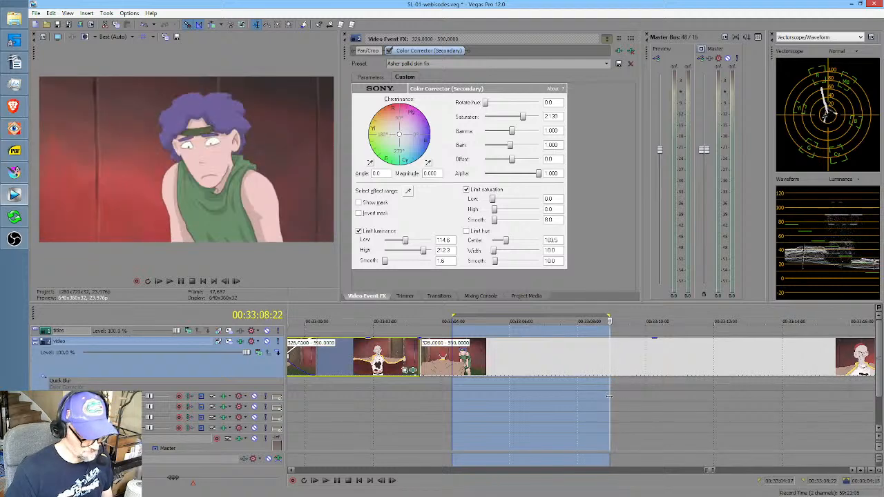
{"action": "left_click", "coordinate": [605, 359]}
{"action": "scroll", "coordinate": [605, 361], "scroll_direction": "up", "scroll_amount": 1}
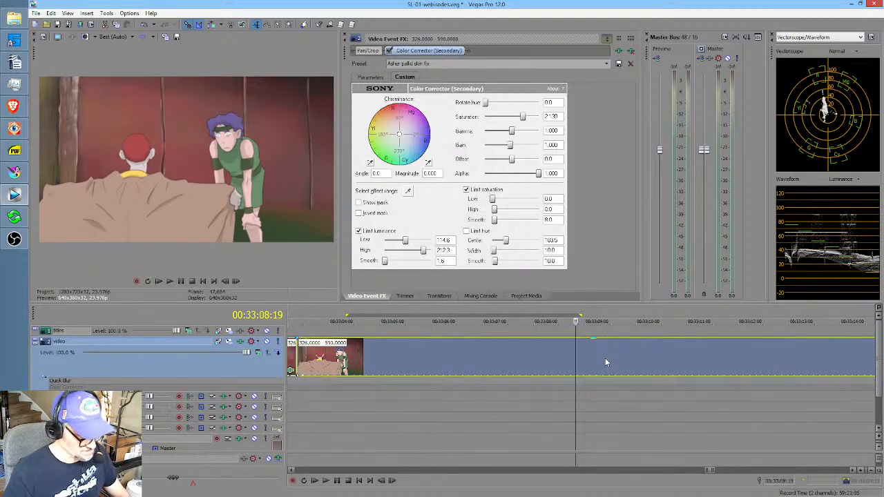
{"action": "key", "text": "Right"}
{"action": "key", "text": "Left"}
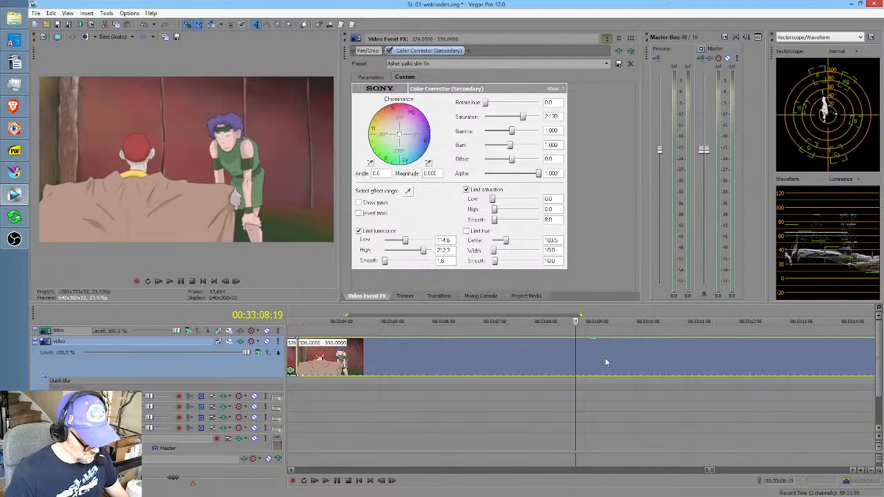
{"action": "key", "text": "Right"}
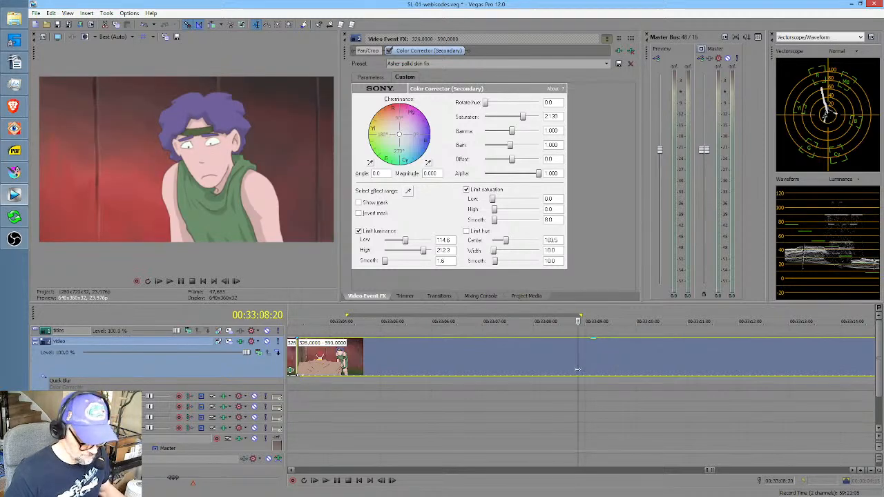
{"action": "key", "text": "s"}
Add Sony Color Corrector (Secondary) with the "Asher palid skin fix" preset to the shot of the old man from behind, and compare it against the uncorrected image.
{"action": "left_click", "coordinate": [531, 368]}
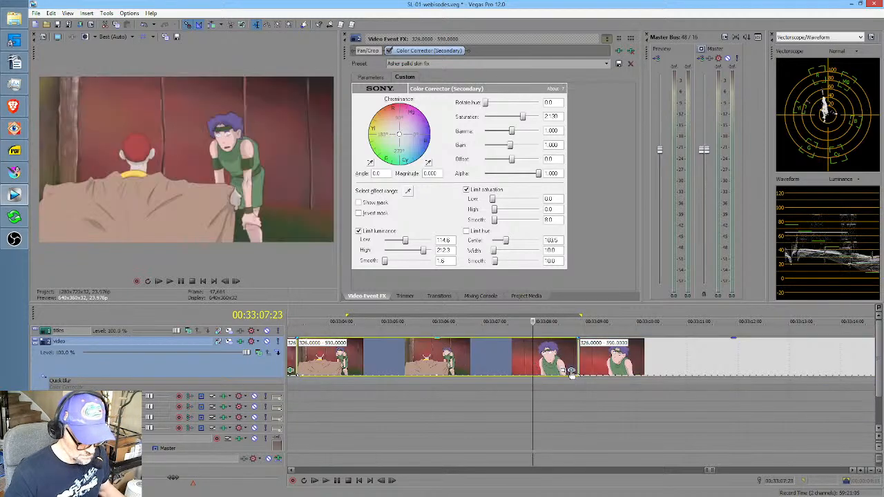
{"action": "left_click", "coordinate": [571, 372]}
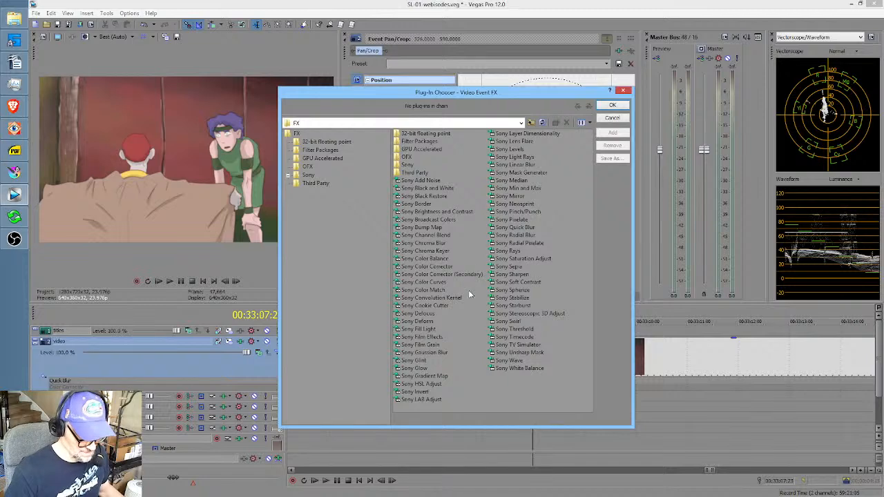
{"action": "double_click", "coordinate": [467, 274]}
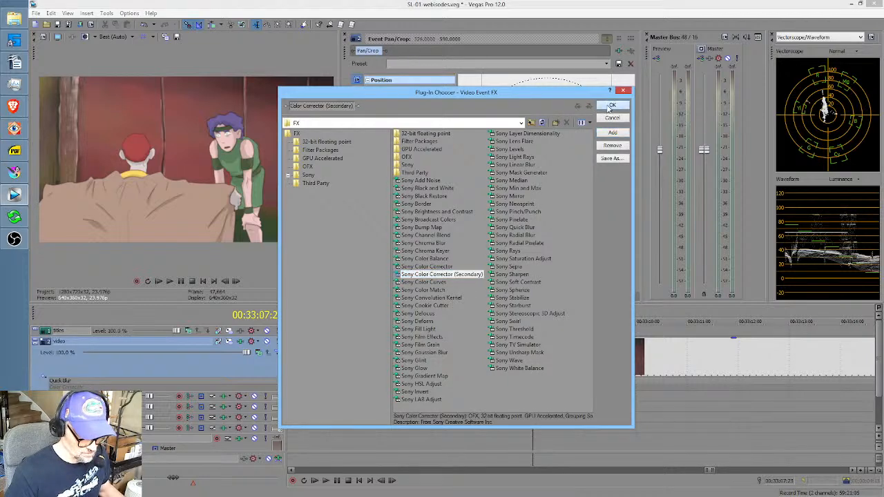
{"action": "left_click", "coordinate": [612, 105]}
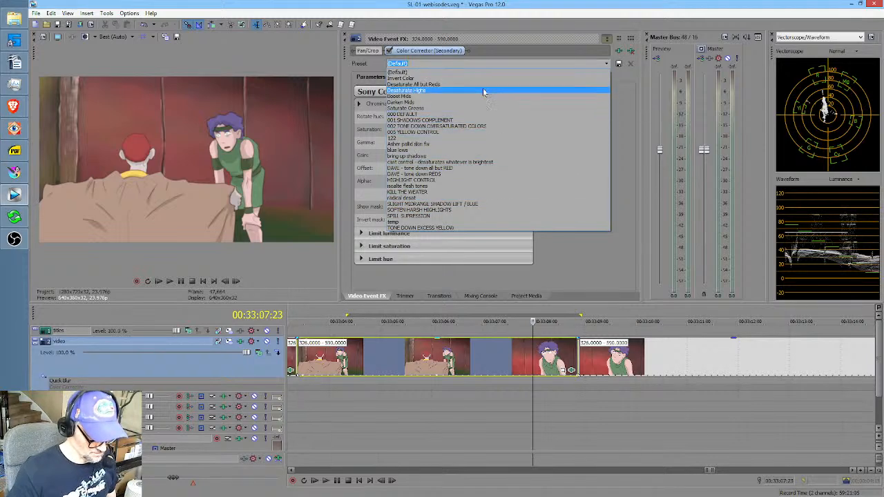
{"action": "left_click", "coordinate": [482, 146]}
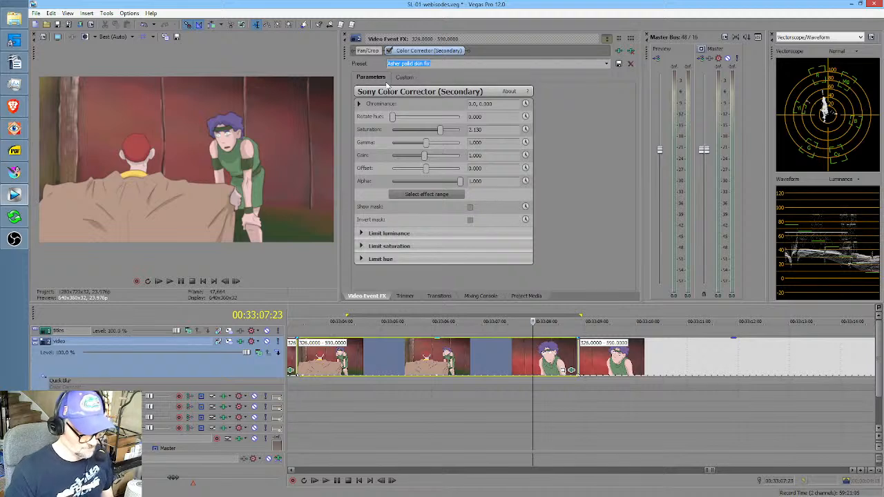
{"action": "left_click", "coordinate": [391, 51]}
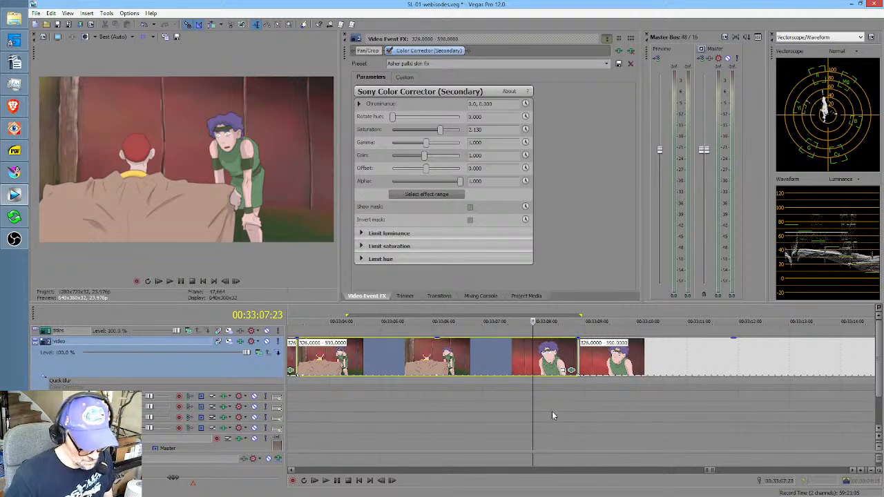
Split the 326 clip at 00:33:15:02, where the close-up of the old man in the red cap begins.
{"action": "left_click", "coordinate": [405, 77]}
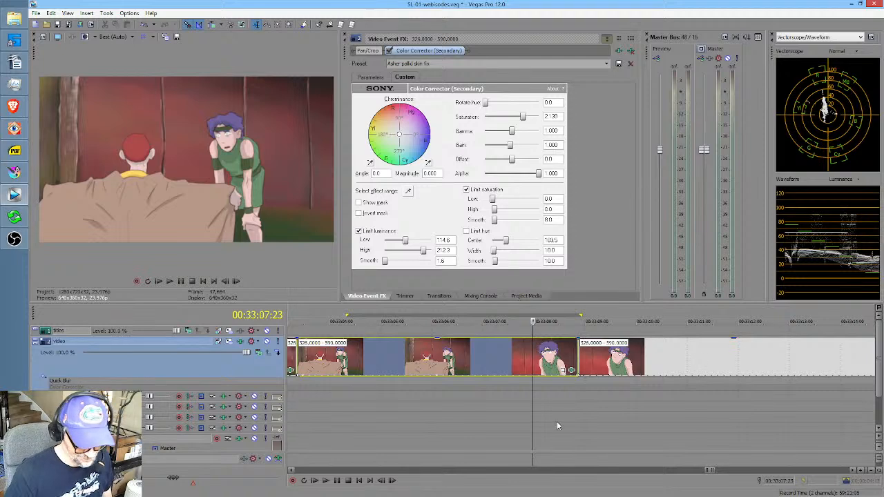
{"action": "scroll", "coordinate": [558, 426], "scroll_direction": "right", "scroll_amount": 4}
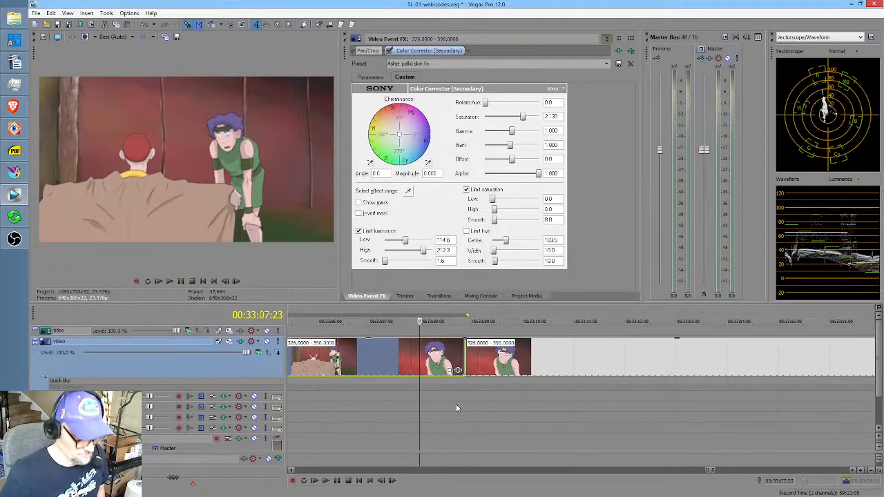
{"action": "left_click_drag", "start_coordinate": [465, 405], "coordinate": [743, 396]}
{"action": "scroll", "coordinate": [566, 398], "scroll_direction": "right", "scroll_amount": 8}
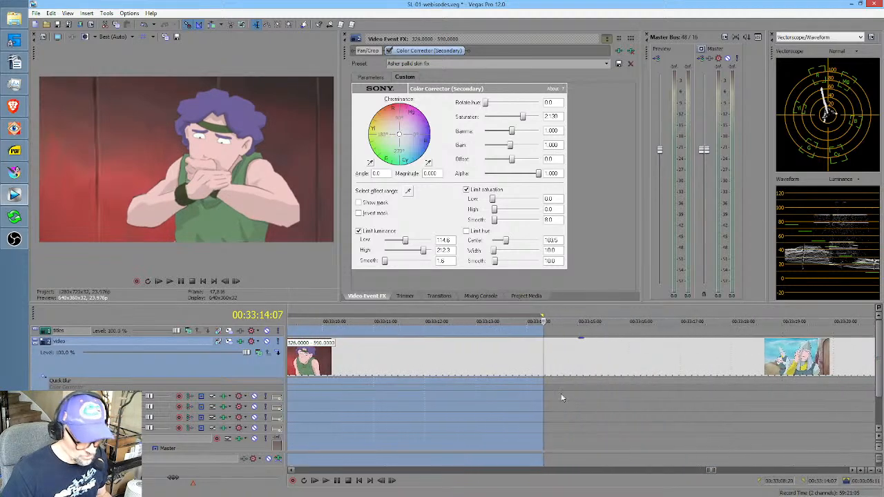
{"action": "left_click_drag", "start_coordinate": [549, 390], "coordinate": [571, 364]}
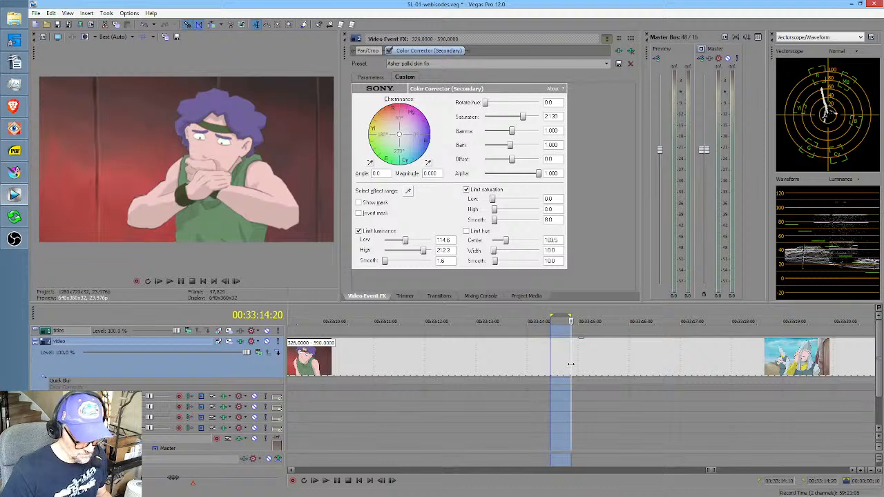
{"action": "left_click", "coordinate": [572, 369]}
{"action": "key", "text": "Right"}
{"action": "key", "text": "Right"}
{"action": "key", "text": "Right"}
{"action": "key", "text": "Right"}
{"action": "key", "text": "Right"}
{"action": "key", "text": "Right"}
{"action": "key", "text": "Right"}
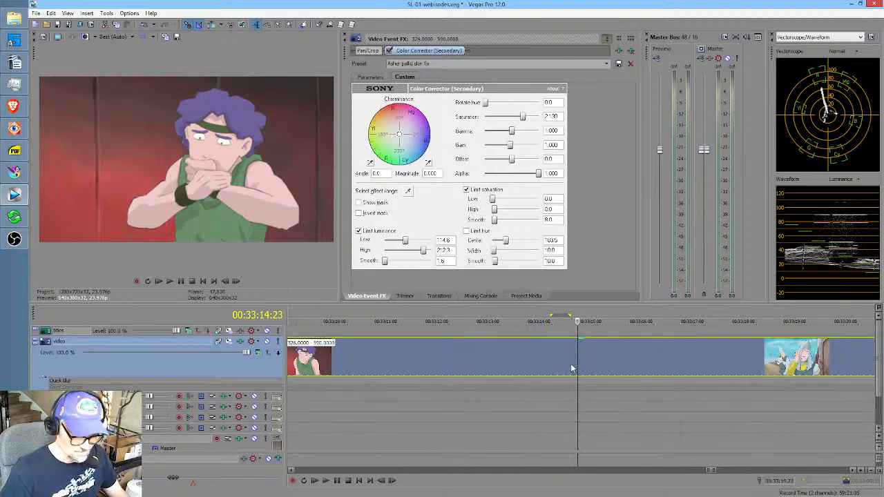
{"action": "key", "text": "Left"}
{"action": "key", "text": "Left"}
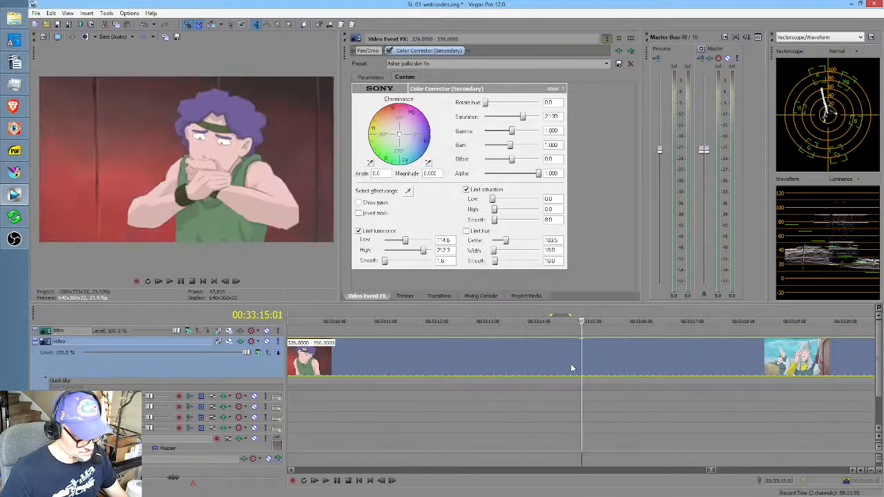
{"action": "key", "text": "Right"}
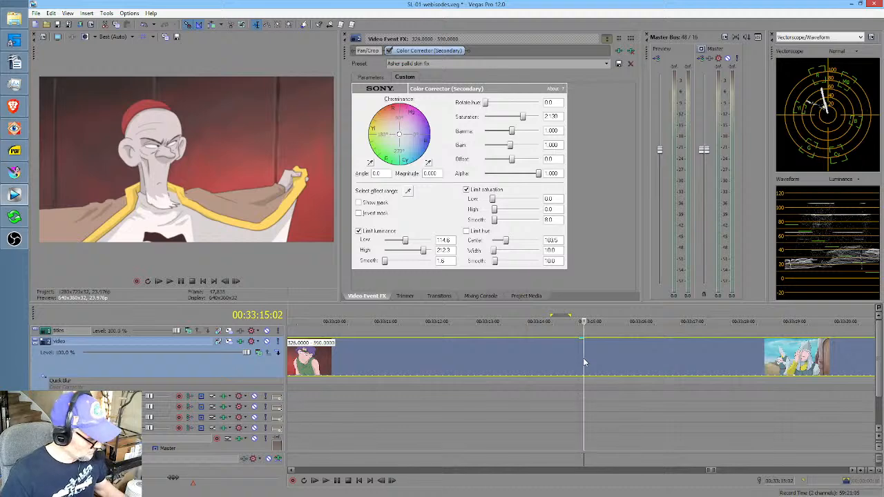
{"action": "key", "text": "s"}
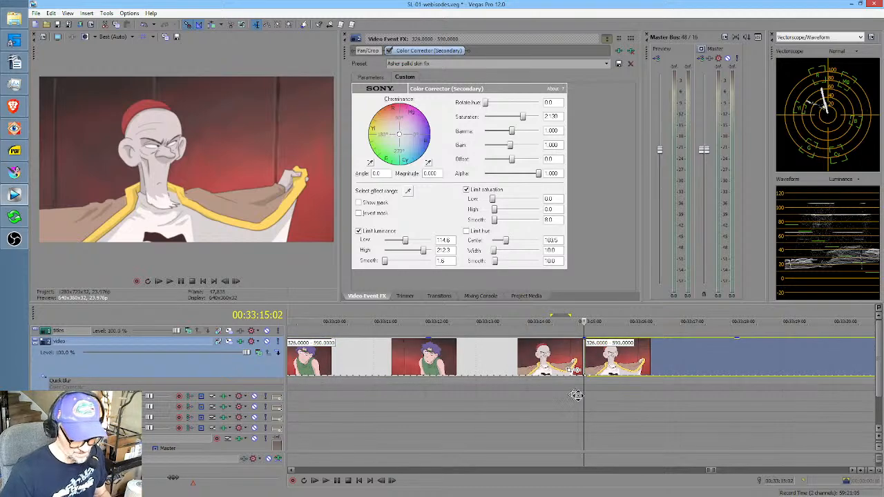
Split the 326 clip at 00:33:19:02, where the figures in pointed helmets appear.
{"action": "scroll", "coordinate": [577, 395], "scroll_direction": "right", "scroll_amount": 3}
{"action": "left_click_drag", "start_coordinate": [527, 315], "coordinate": [703, 357]}
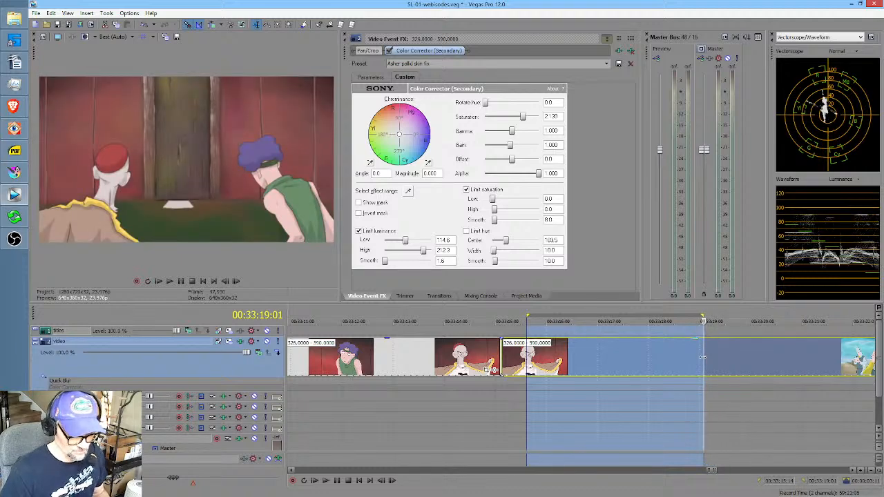
{"action": "left_click", "coordinate": [703, 356]}
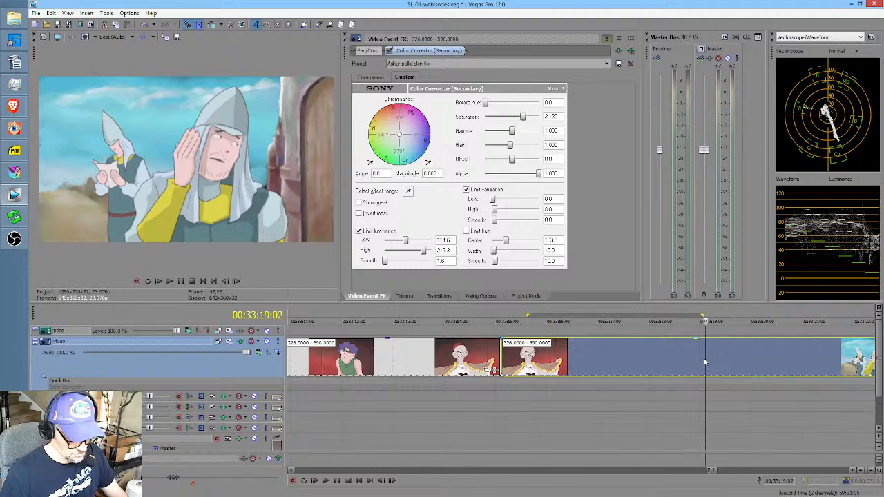
{"action": "left_click", "coordinate": [633, 364]}
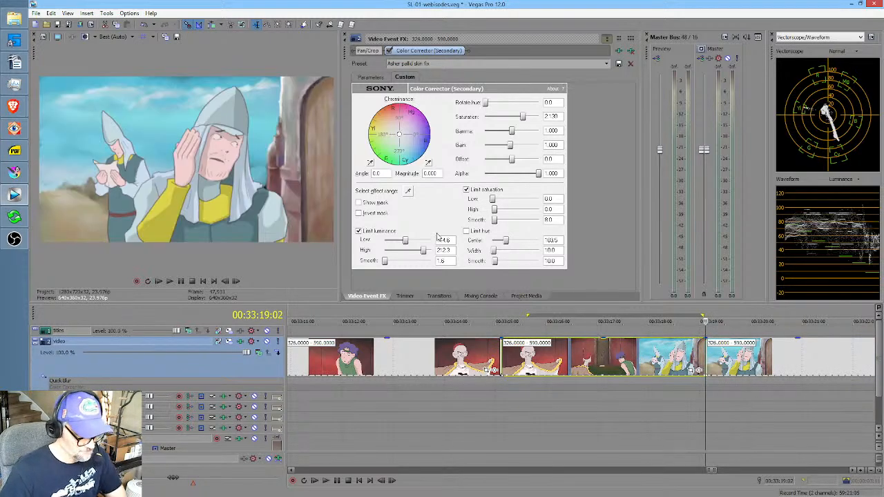
Add Sony Color Corrector (Secondary) with the "Asher palid skin fix" preset to the shot between 00:33:15:02 and 00:33:19:02.
{"action": "left_click", "coordinate": [698, 370]}
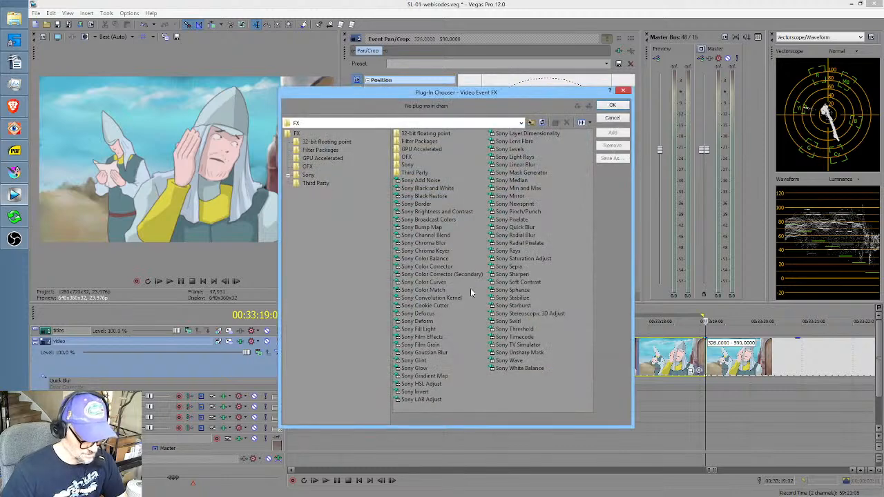
{"action": "double_click", "coordinate": [468, 276]}
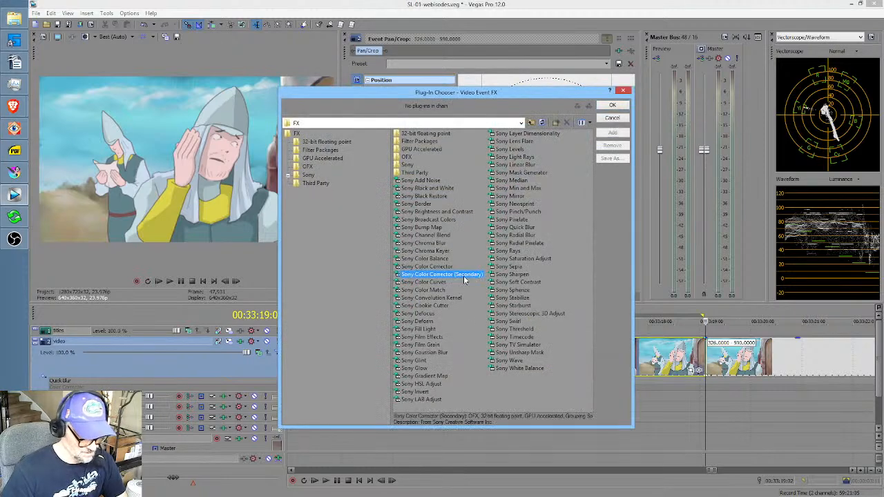
{"action": "left_click", "coordinate": [612, 107]}
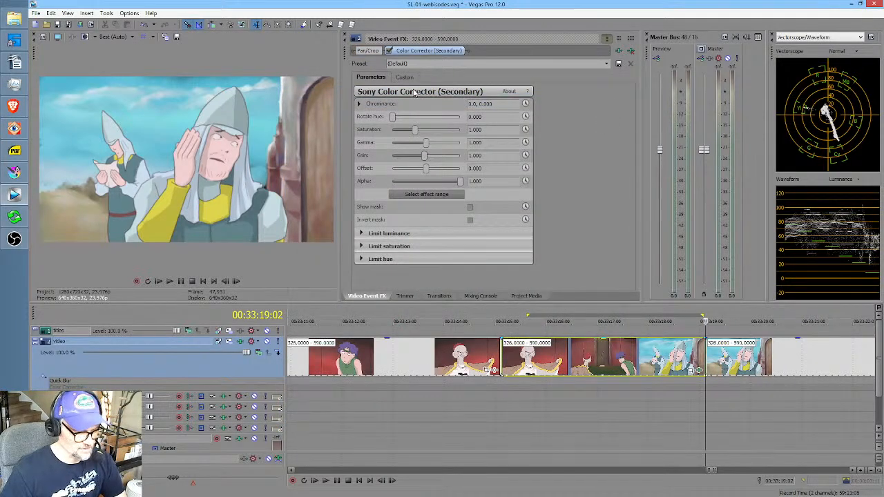
{"action": "left_click", "coordinate": [639, 308]}
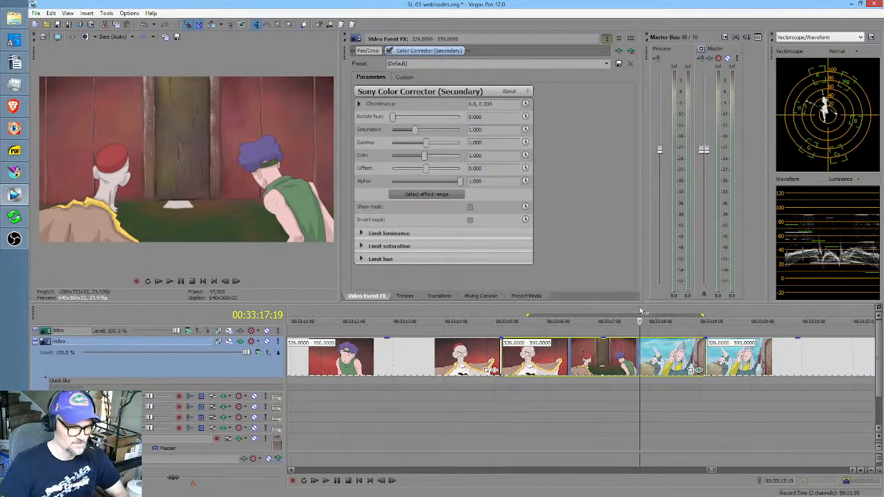
{"action": "left_click", "coordinate": [406, 77]}
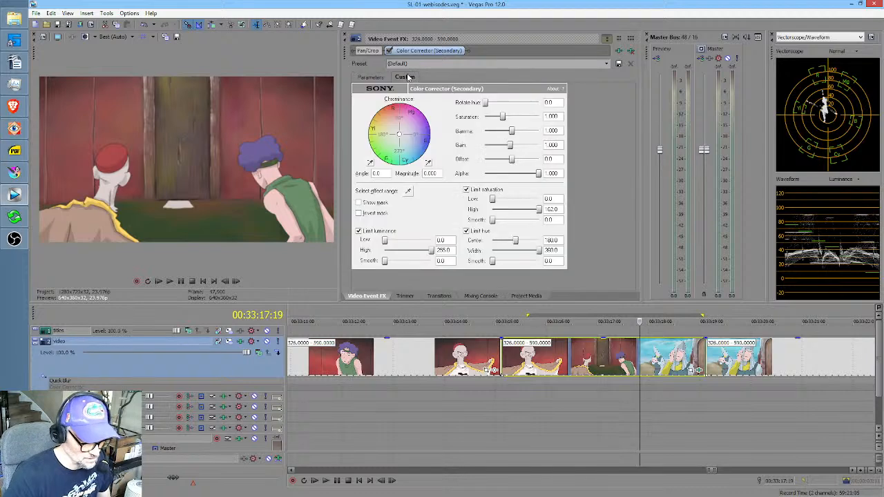
{"action": "left_click", "coordinate": [374, 206]}
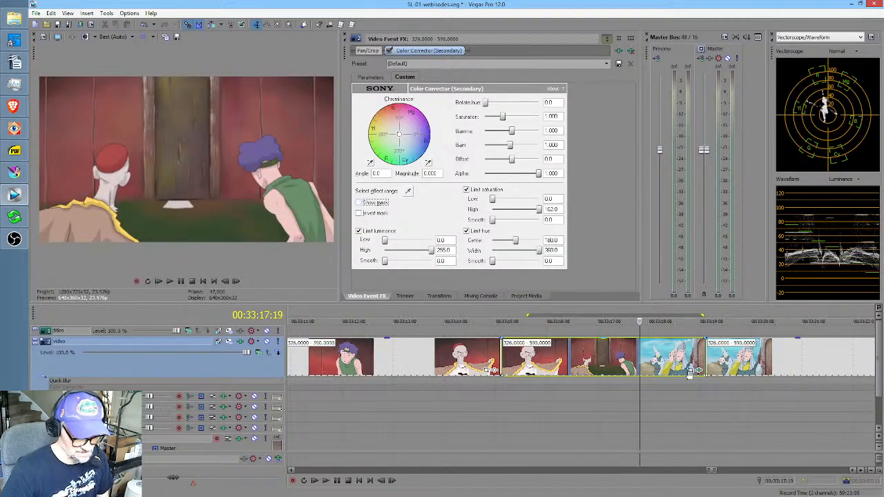
{"action": "left_click", "coordinate": [605, 64]}
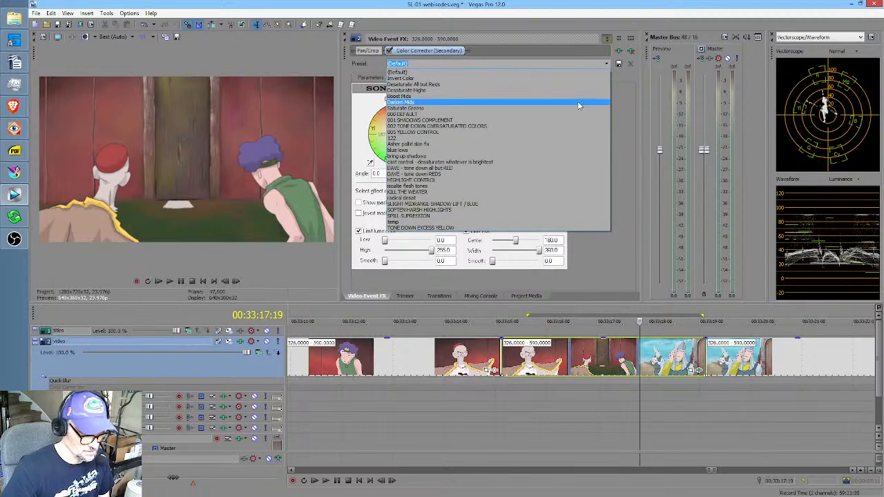
{"action": "left_click", "coordinate": [563, 144]}
Inspect the preset's mask at 00:33:17:19, hide it again, and scrub through the corrected shot.
{"action": "left_click", "coordinate": [359, 203]}
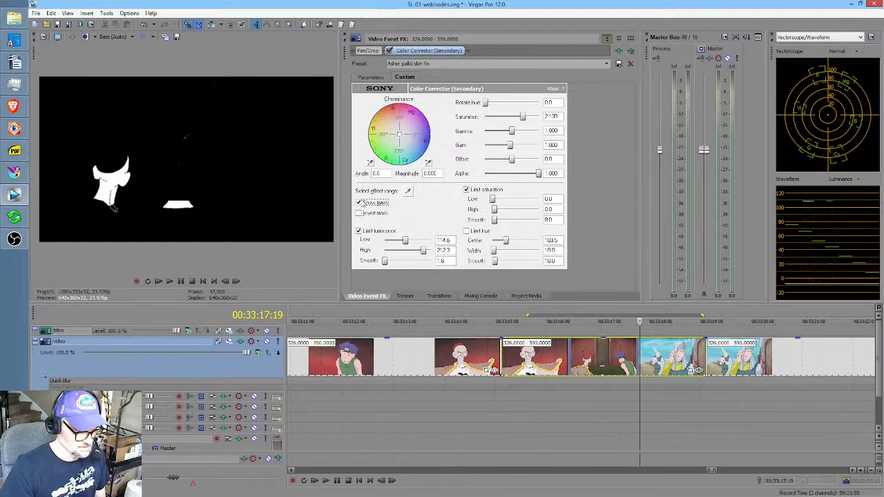
{"action": "left_click", "coordinate": [359, 202]}
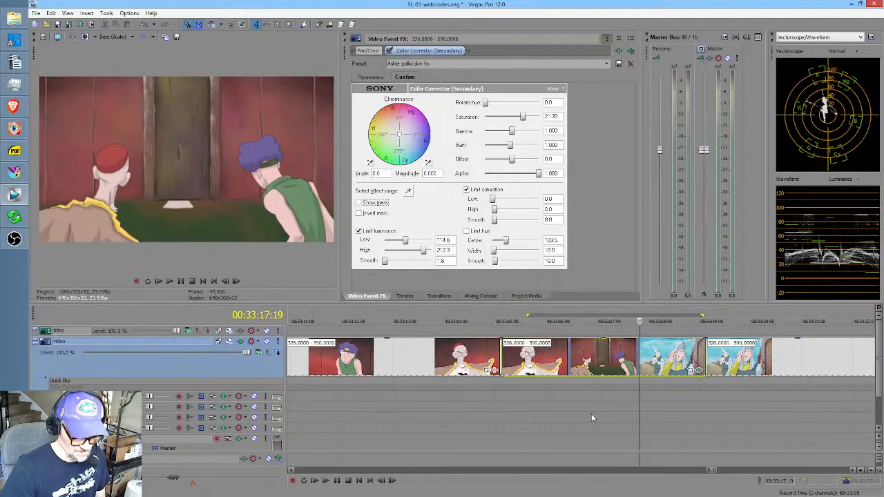
{"action": "left_click_drag", "start_coordinate": [505, 431], "coordinate": [582, 415]}
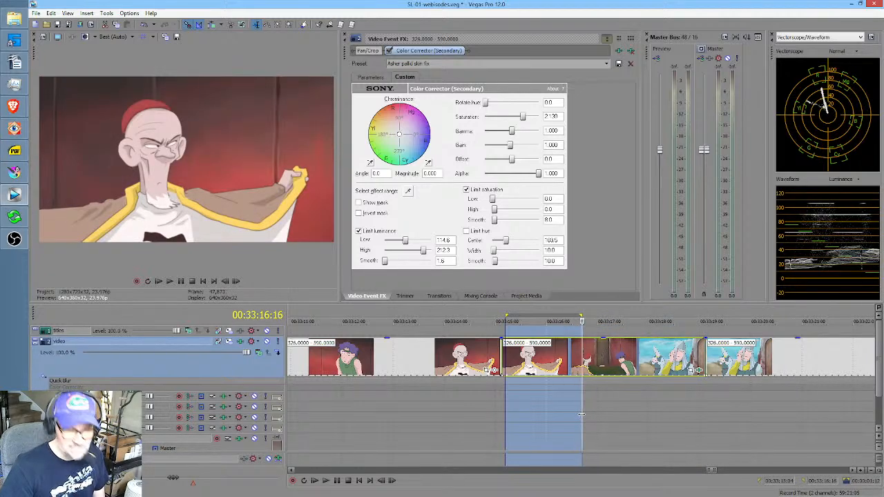
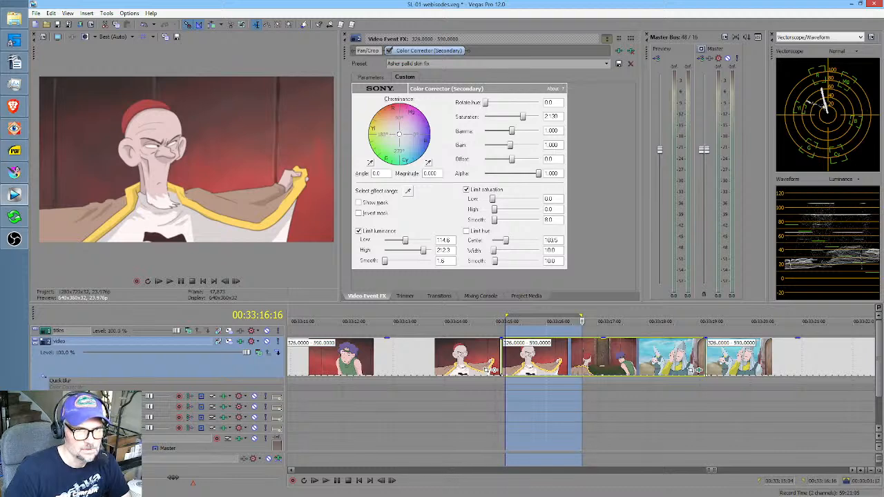
Scrub through the 326 shots and the following 339 clip to examine the skin tones across the sequence.
{"action": "left_click", "coordinate": [530, 428]}
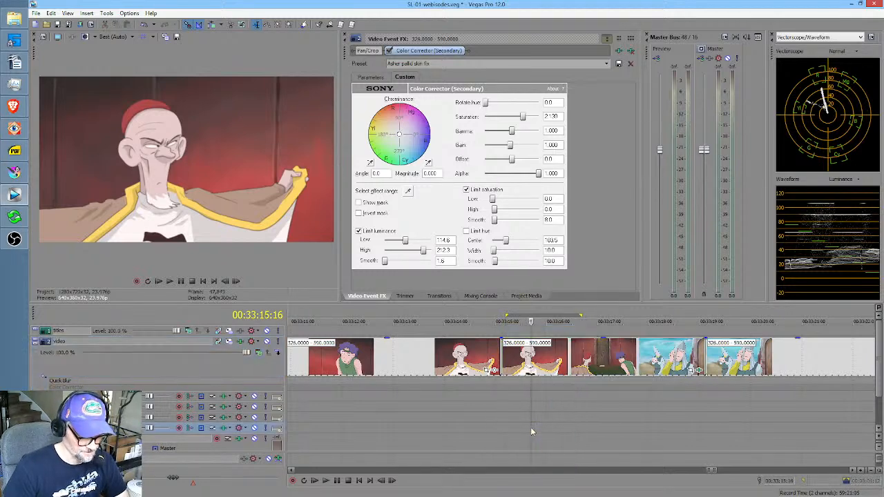
{"action": "scroll", "coordinate": [536, 427], "scroll_direction": "down", "scroll_amount": 6}
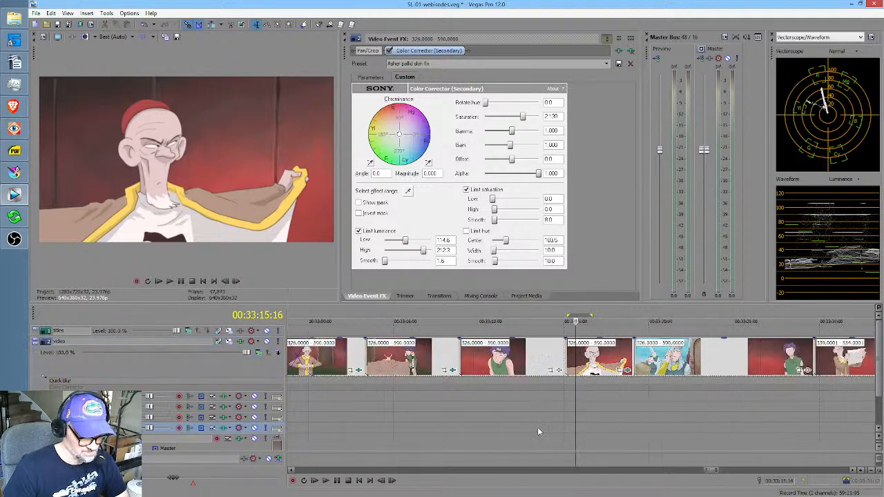
{"action": "left_click", "coordinate": [467, 423]}
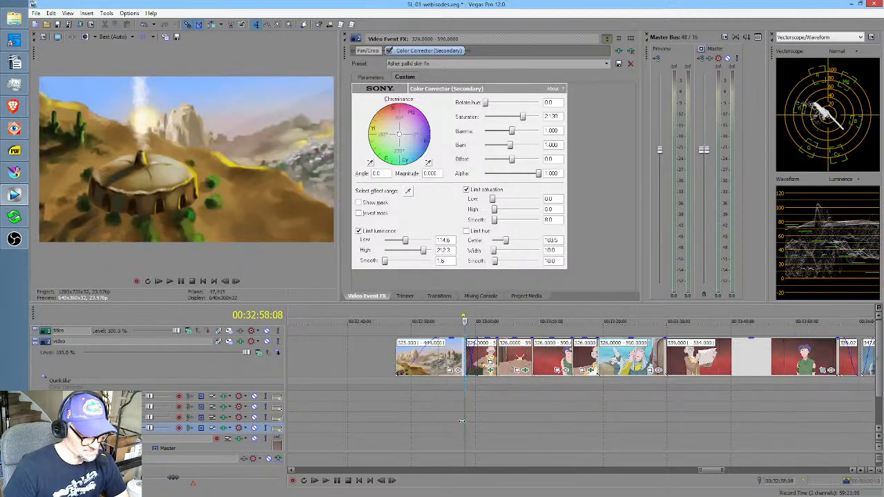
{"action": "left_click_drag", "start_coordinate": [467, 423], "coordinate": [683, 410]}
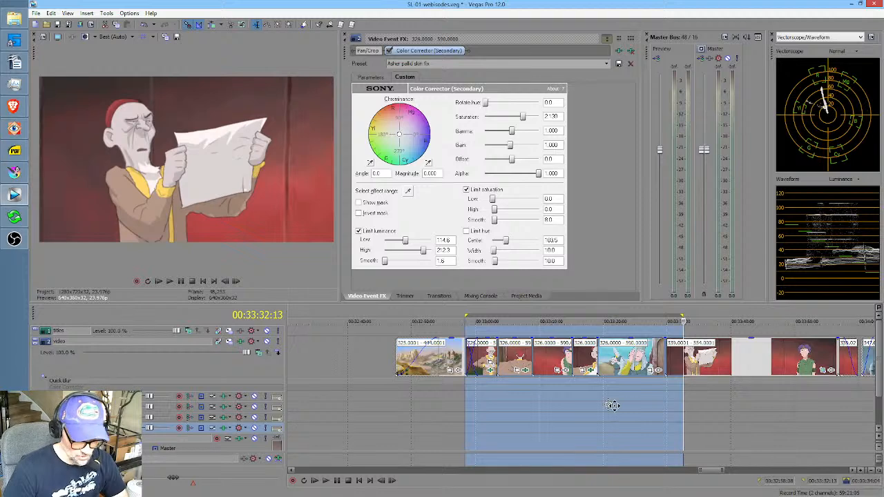
{"action": "scroll", "coordinate": [612, 405], "scroll_direction": "right", "scroll_amount": 5}
{"action": "left_click_drag", "start_coordinate": [455, 413], "coordinate": [551, 412]}
{"action": "left_click_drag", "start_coordinate": [570, 414], "coordinate": [525, 401]}
{"action": "scroll", "coordinate": [442, 431], "scroll_direction": "left", "scroll_amount": 1}
{"action": "left_click", "coordinate": [502, 364]}
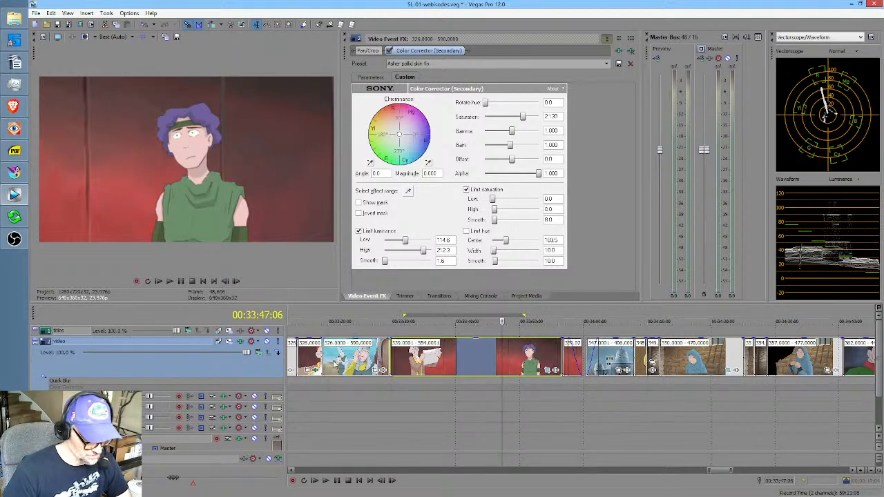
Insert a new video track above the "video" track.
{"action": "middle_click", "coordinate": [409, 391]}
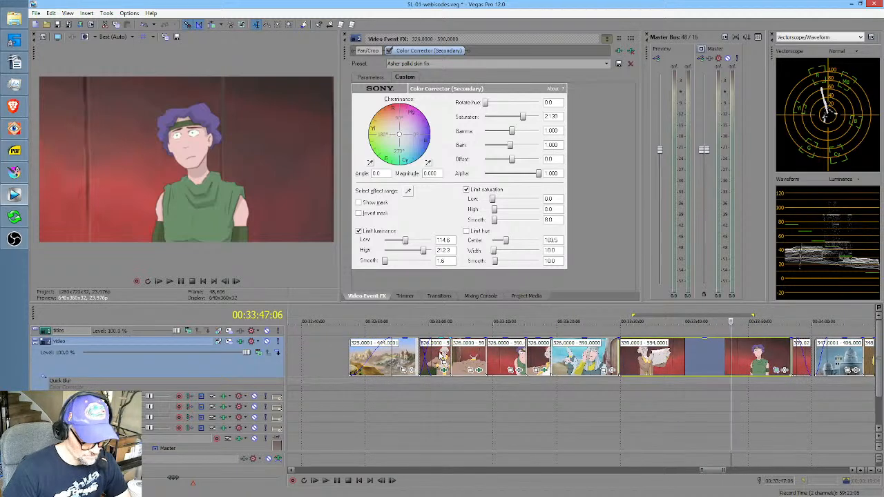
{"action": "left_click", "coordinate": [440, 357]}
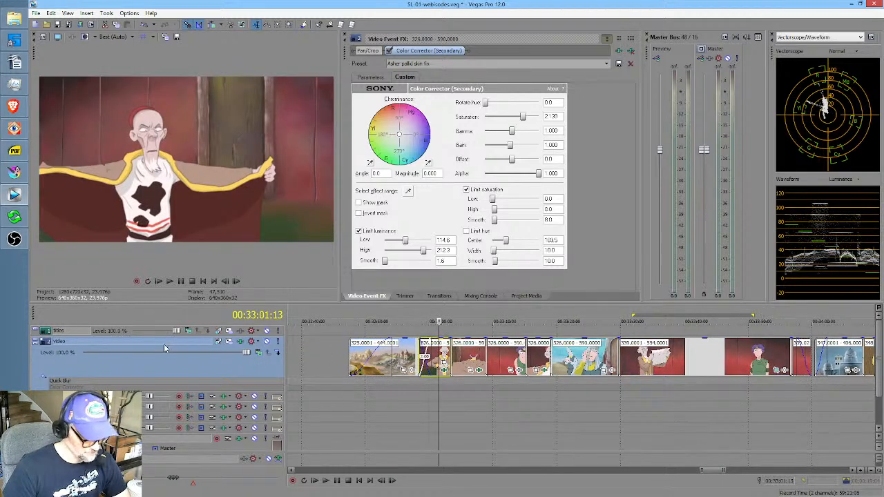
{"action": "right_click", "coordinate": [174, 344]}
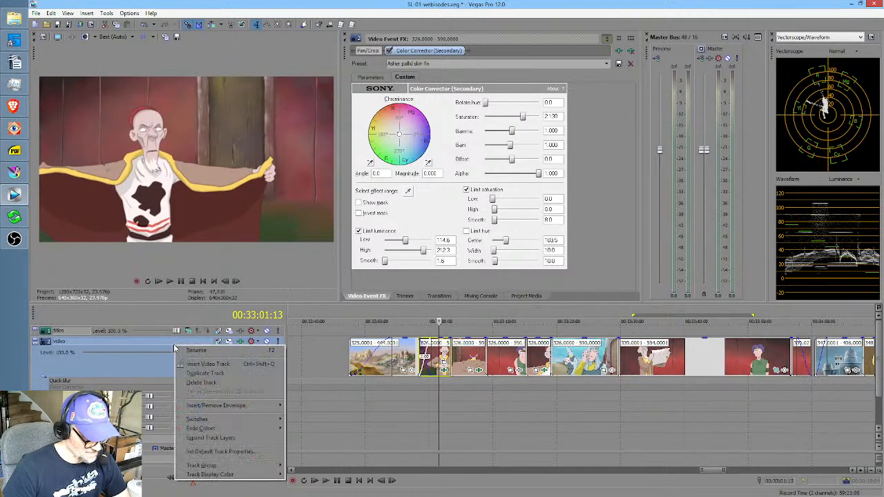
{"action": "left_click", "coordinate": [208, 364]}
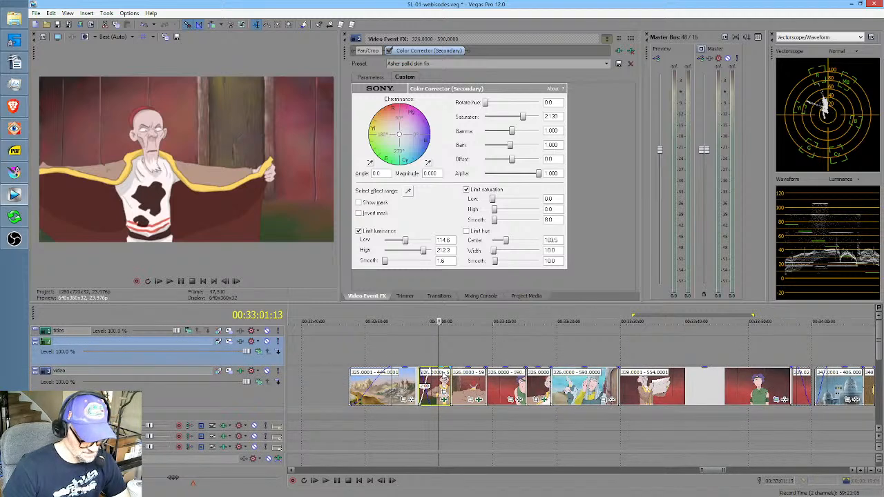
Copy the first 326 shot onto the new track and stretch it across all the 326 shots, ending where the 339 clip starts.
{"action": "left_click", "coordinate": [444, 377]}
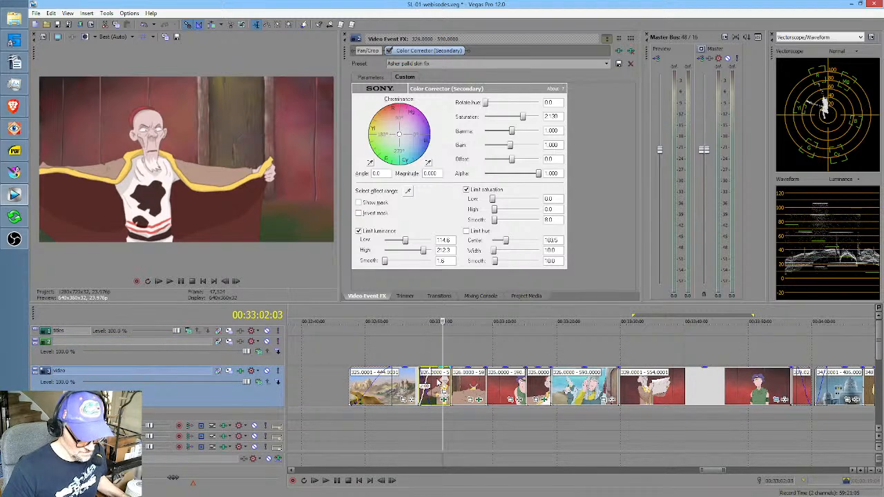
{"action": "left_click_drag", "start_coordinate": [437, 382], "coordinate": [448, 348]}
{"action": "left_click_drag", "start_coordinate": [450, 343], "coordinate": [808, 341]}
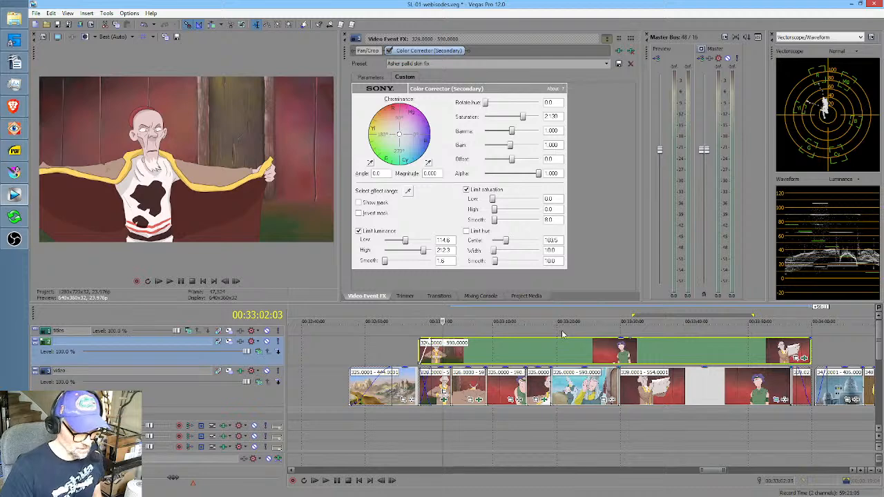
{"action": "left_click_drag", "start_coordinate": [432, 318], "coordinate": [599, 320]}
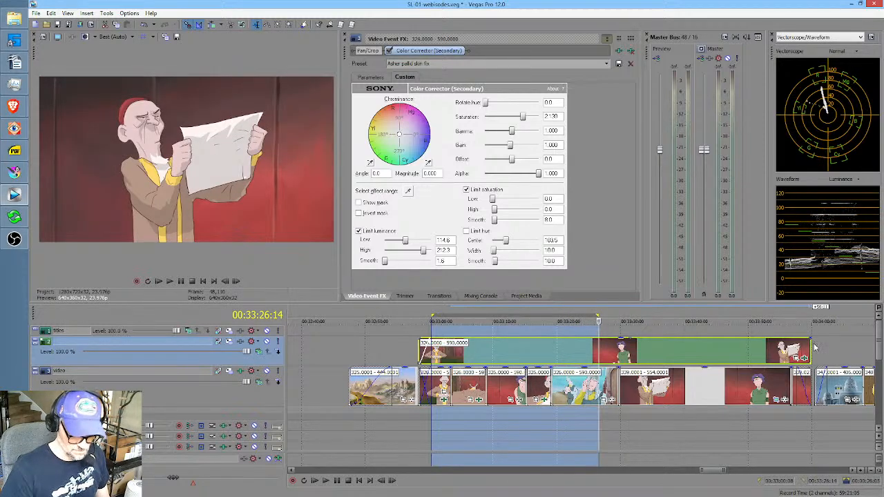
{"action": "left_click_drag", "start_coordinate": [812, 347], "coordinate": [616, 353]}
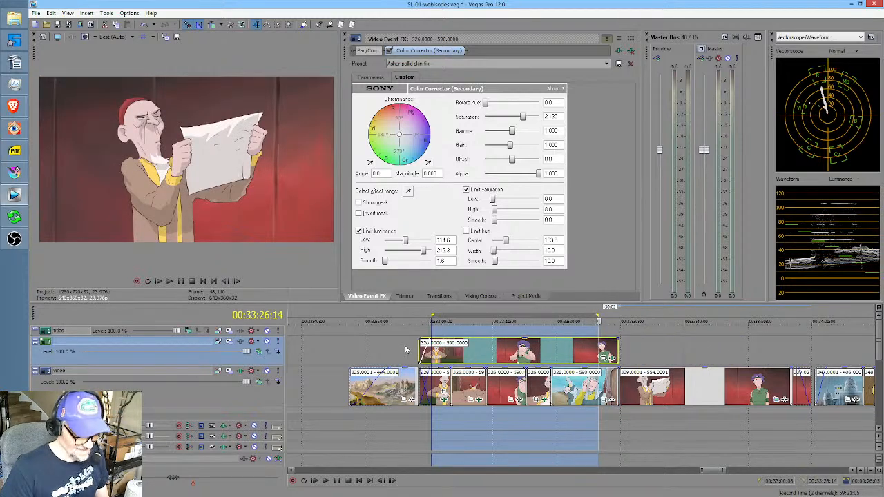
Compare the stretched 326 clip with the cut 326 shots beneath it, checking the skin tones across the sequence.
{"action": "left_click_drag", "start_coordinate": [405, 349], "coordinate": [597, 353]}
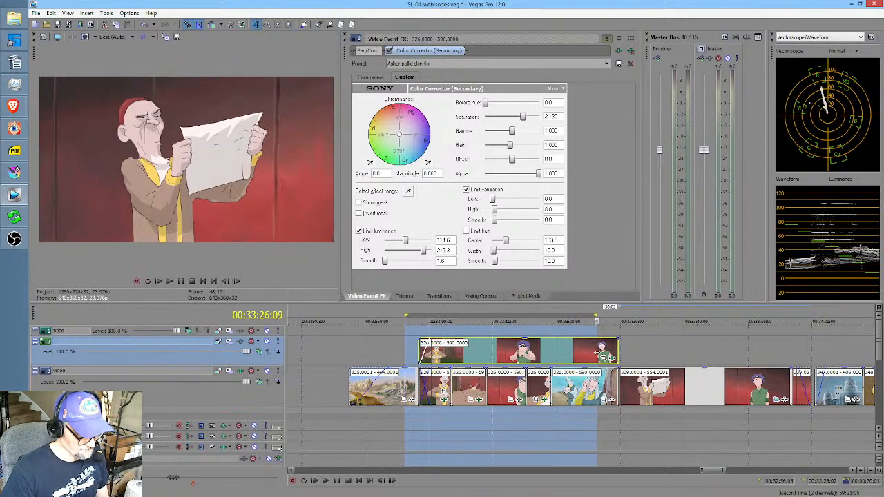
{"action": "left_click", "coordinate": [440, 387]}
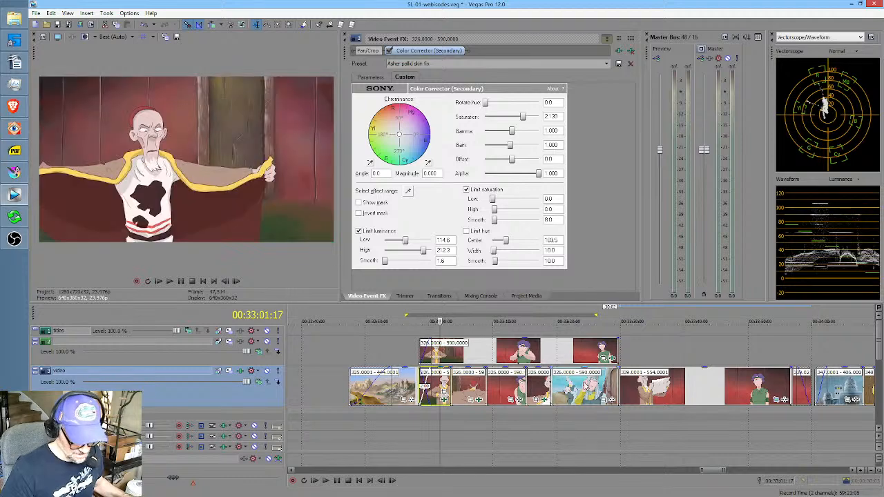
{"action": "left_click", "coordinate": [587, 385], "text": "shift"}
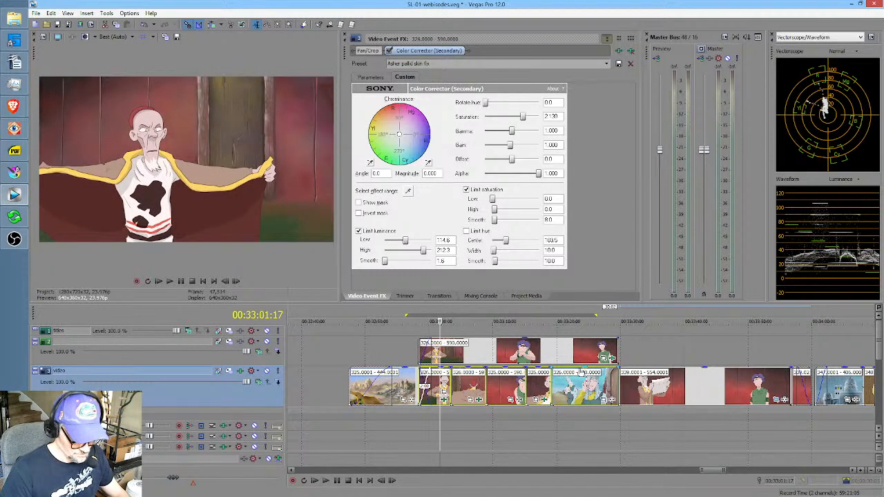
{"action": "left_click", "coordinate": [585, 358]}
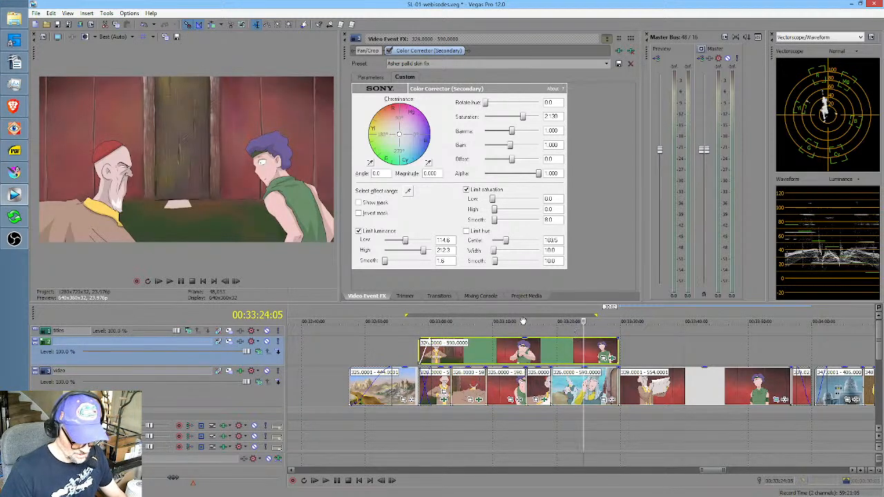
{"action": "left_click_drag", "start_coordinate": [510, 317], "coordinate": [518, 317]}
{"action": "double_click", "coordinate": [503, 361]}
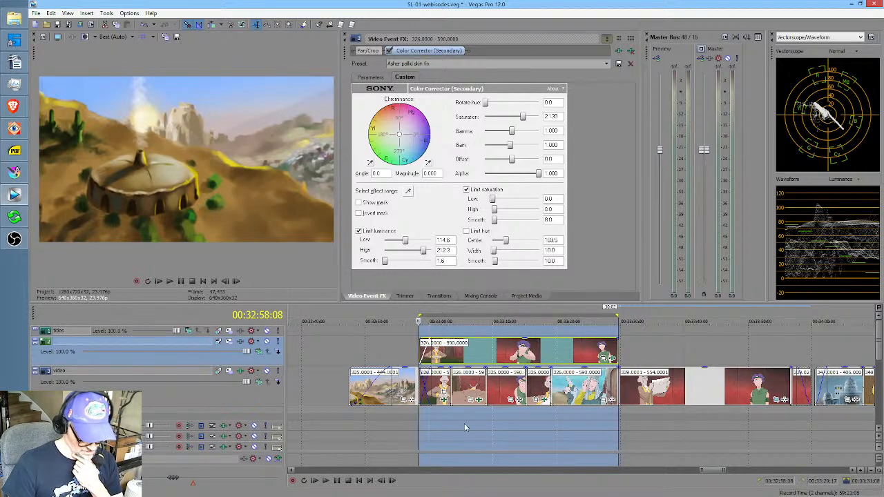
{"action": "left_click", "coordinate": [465, 428]}
{"action": "scroll", "coordinate": [466, 425], "scroll_direction": "up", "scroll_amount": 3}
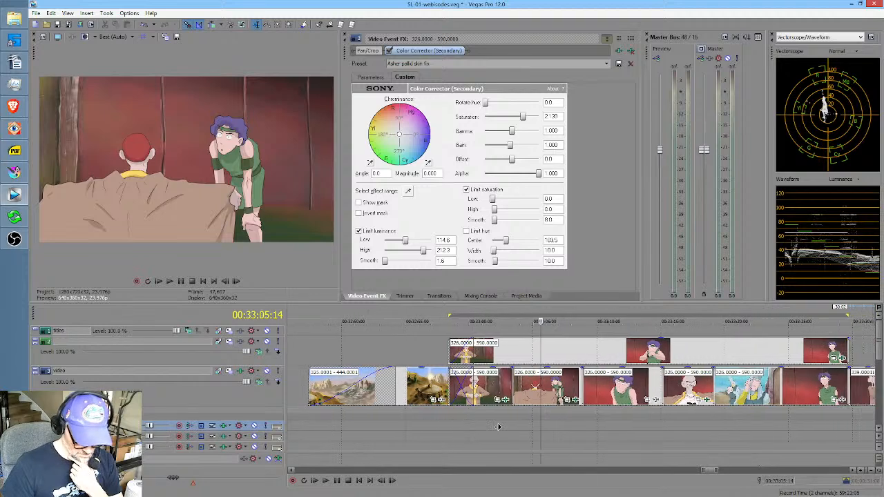
{"action": "scroll", "coordinate": [502, 427], "scroll_direction": "right", "scroll_amount": 4}
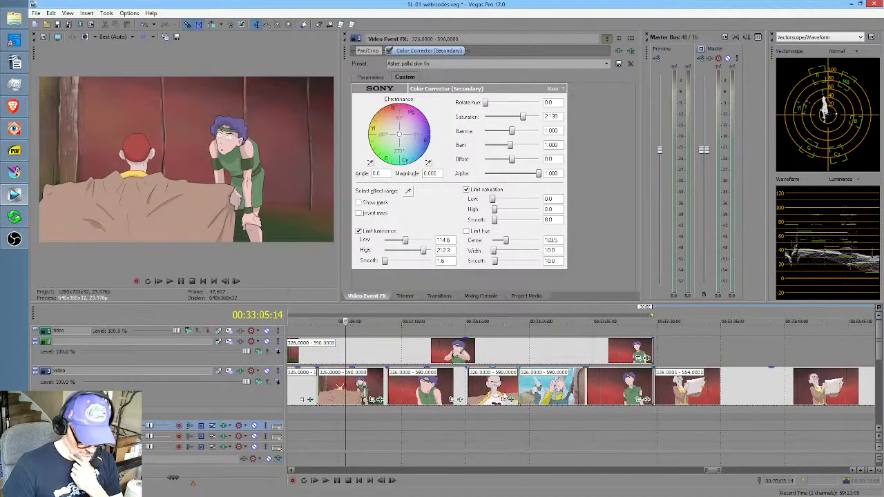
{"action": "left_click", "coordinate": [445, 321]}
{"action": "left_click_drag", "start_coordinate": [445, 322], "coordinate": [545, 335]}
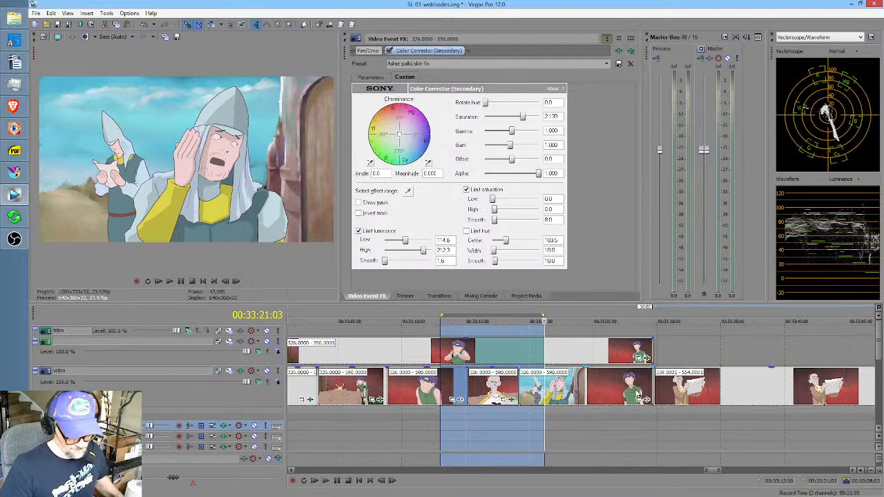
Replace the cut 326 shots on the "video" track with the uncut 326 clip from the track above and play it back.
{"action": "left_click", "coordinate": [636, 392]}
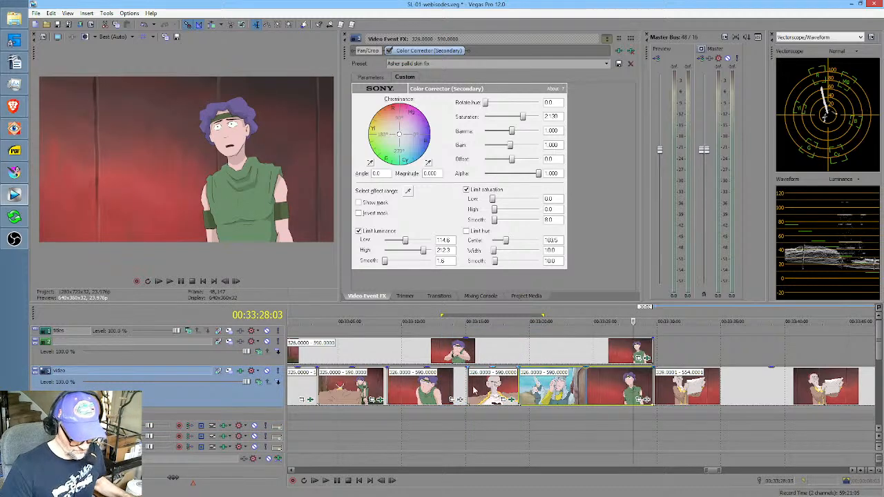
{"action": "scroll", "coordinate": [337, 399], "scroll_direction": "down", "scroll_amount": 2}
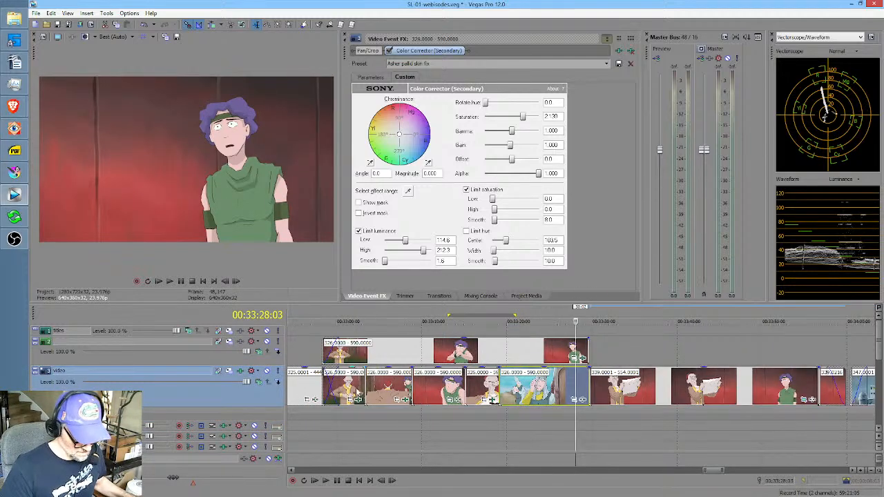
{"action": "left_click", "coordinate": [358, 394], "text": "shift"}
{"action": "key", "text": "Delete"}
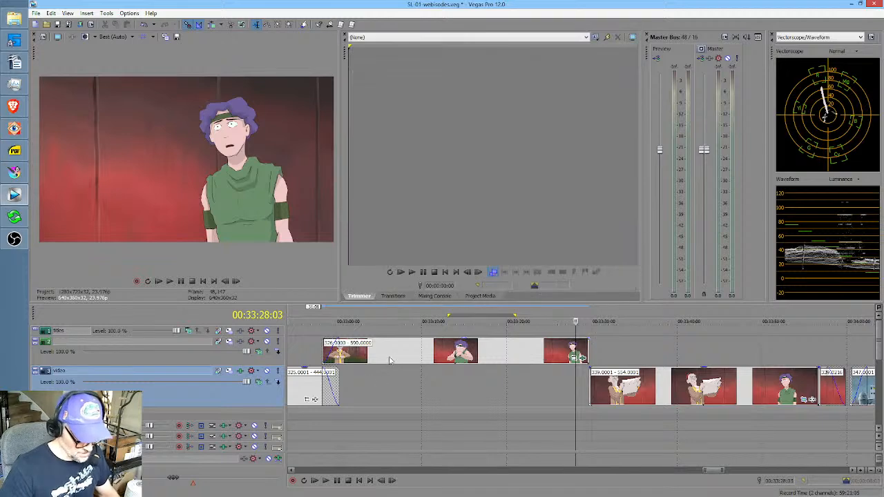
{"action": "left_click", "coordinate": [388, 358]}
{"action": "left_click_drag", "start_coordinate": [388, 379], "coordinate": [387, 382]}
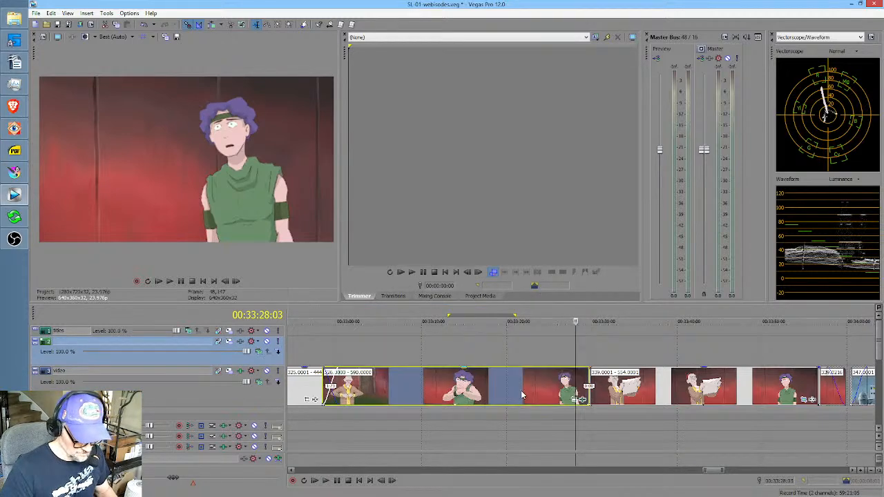
{"action": "left_click", "coordinate": [330, 358]}
{"action": "key", "text": "space"}
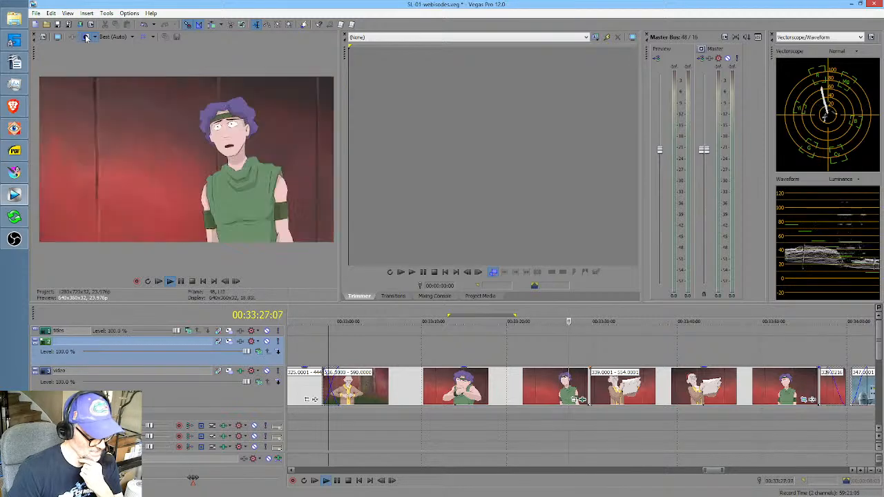
Add Sony Color Corrector (Secondary) to the 339 clip with the "Asher pallid skin fix" preset and show its custom controls.
{"action": "left_click", "coordinate": [639, 390]}
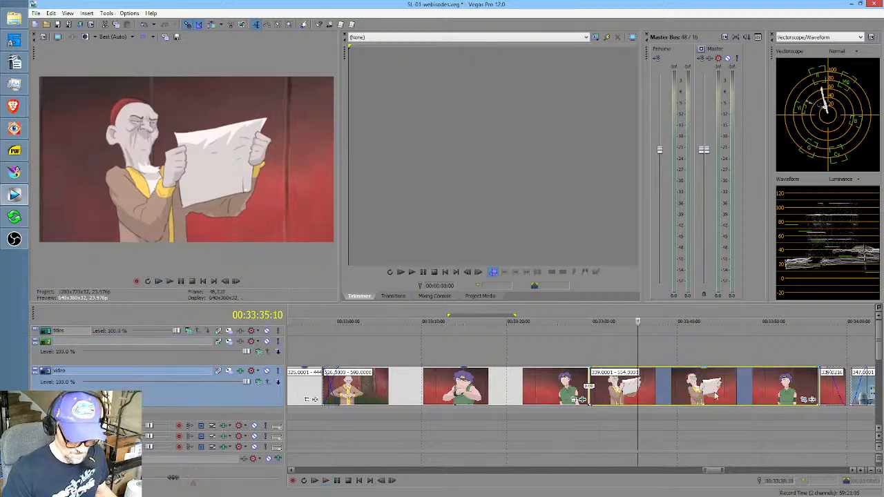
{"action": "left_click", "coordinate": [811, 401]}
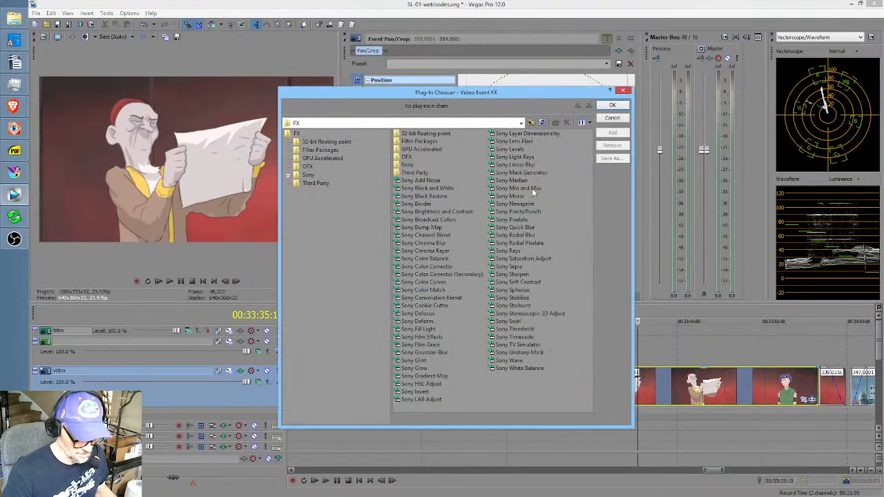
{"action": "double_click", "coordinate": [445, 275]}
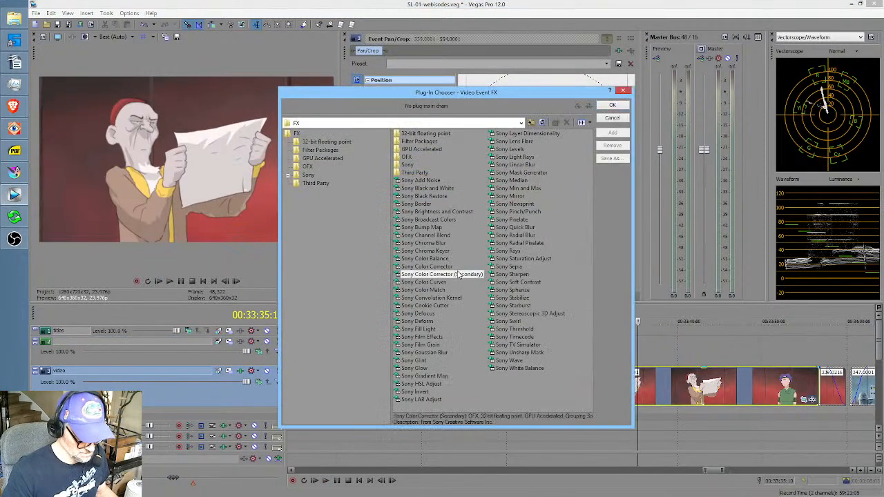
{"action": "left_click", "coordinate": [612, 107]}
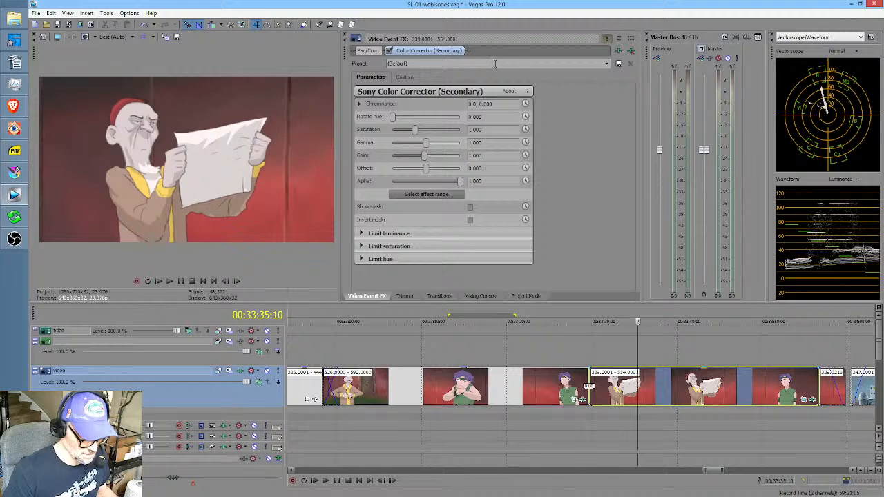
{"action": "left_click", "coordinate": [607, 64]}
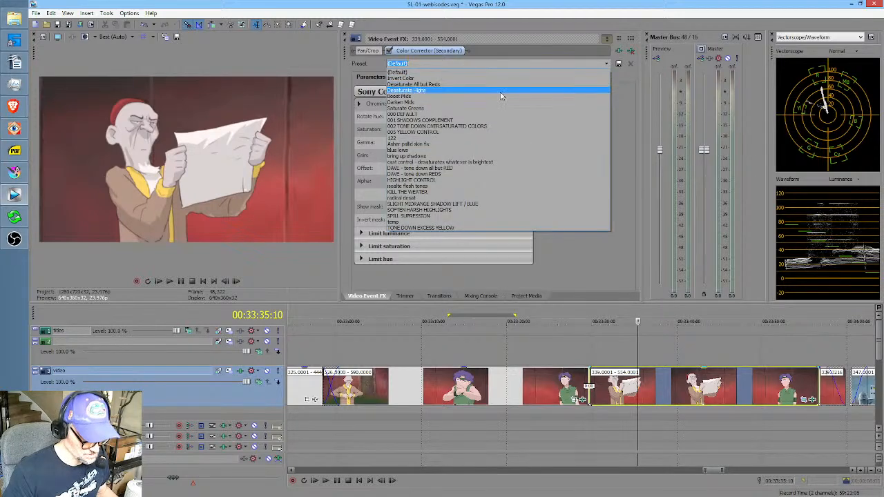
{"action": "left_click", "coordinate": [478, 143]}
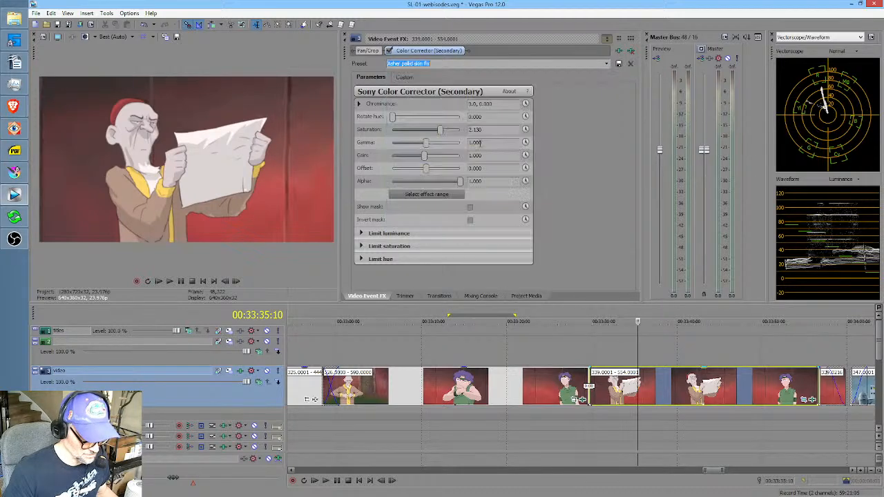
{"action": "left_click", "coordinate": [406, 78]}
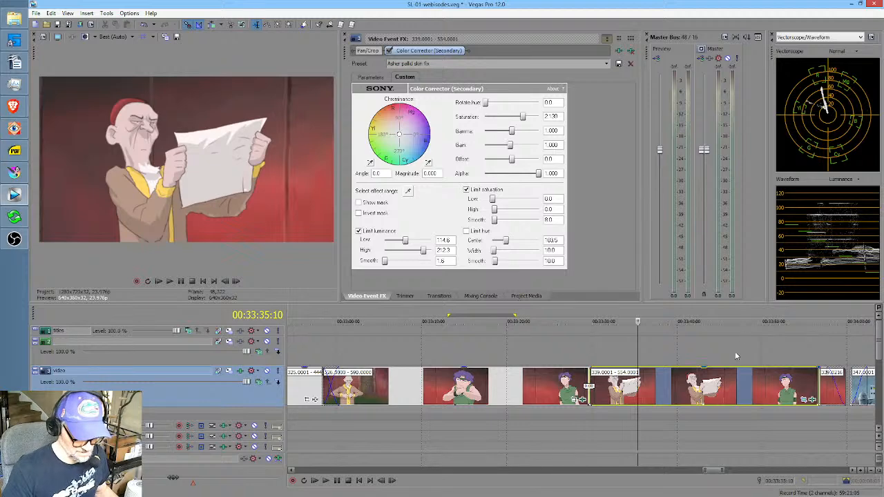
Scrub through the 326 and 339 clips to check the color correction on both characters.
{"action": "left_click", "coordinate": [688, 355]}
{"action": "scroll", "coordinate": [705, 362], "scroll_direction": "down", "scroll_amount": 2}
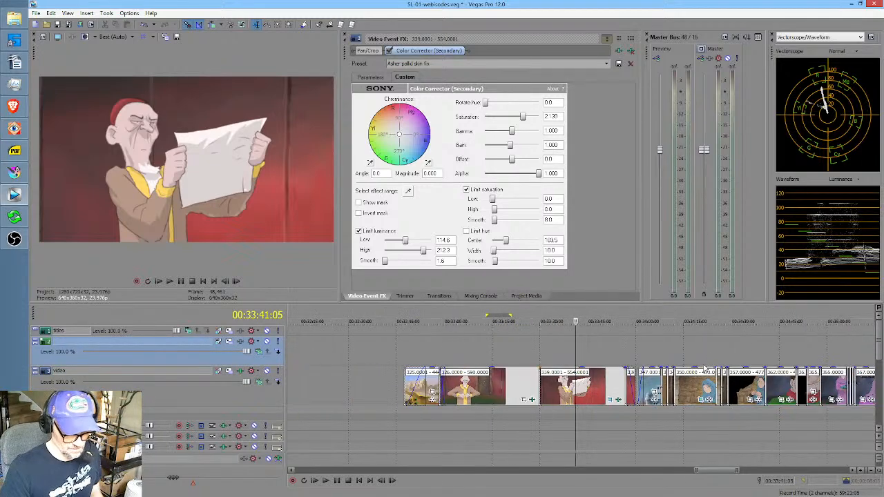
{"action": "left_click_drag", "start_coordinate": [496, 358], "coordinate": [616, 366]}
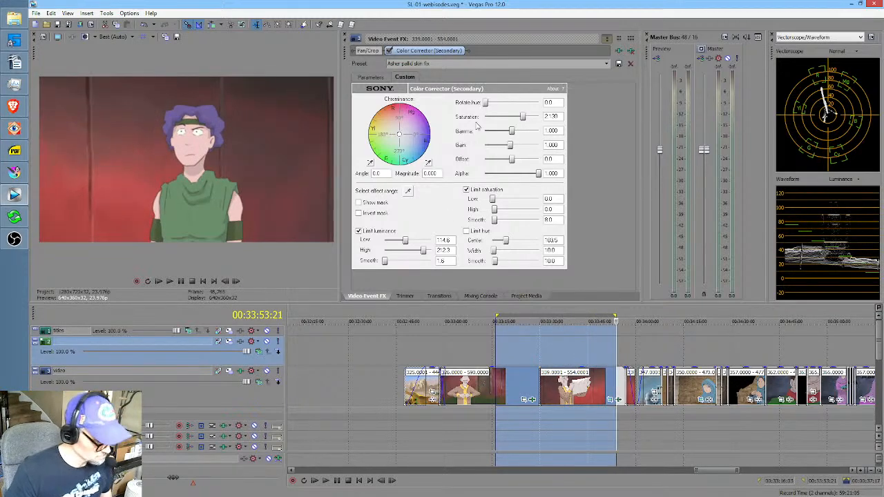
{"action": "mouse_move", "coordinate": [14, 173]}
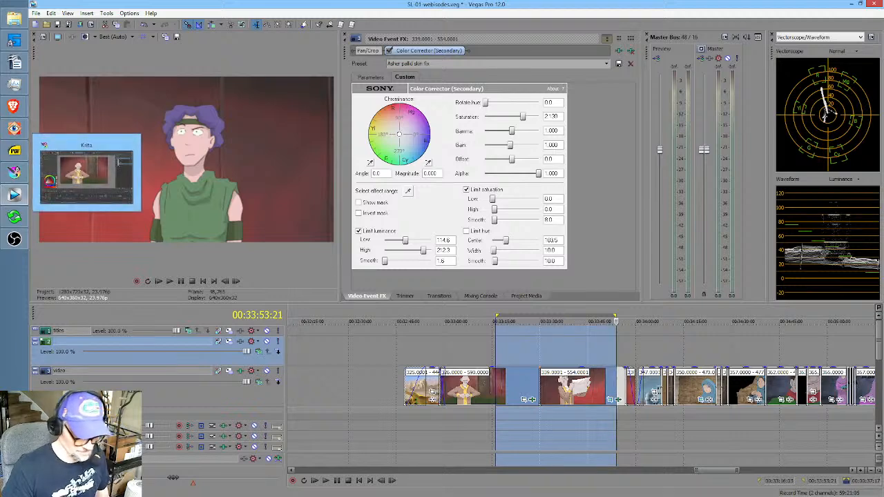
{"action": "left_click", "coordinate": [592, 348]}
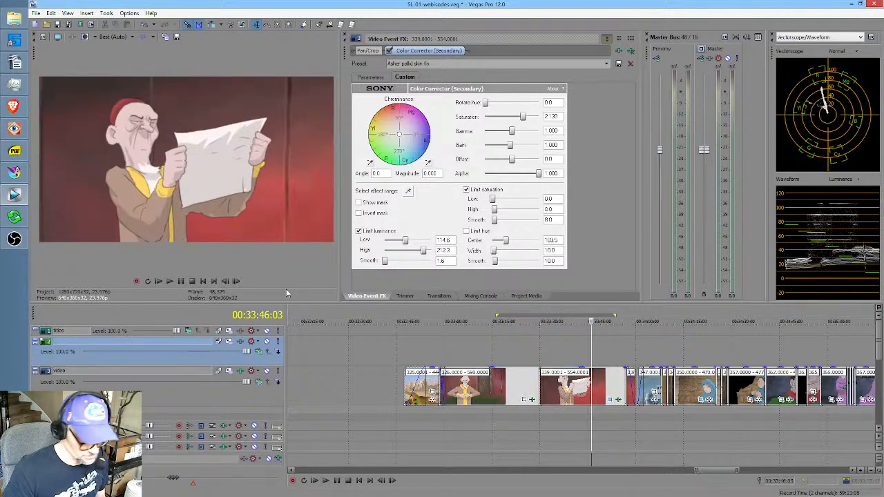
Switch to the 326 animation in Krita and activate the Similar Color Selection tool.
{"action": "left_click", "coordinate": [14, 173]}
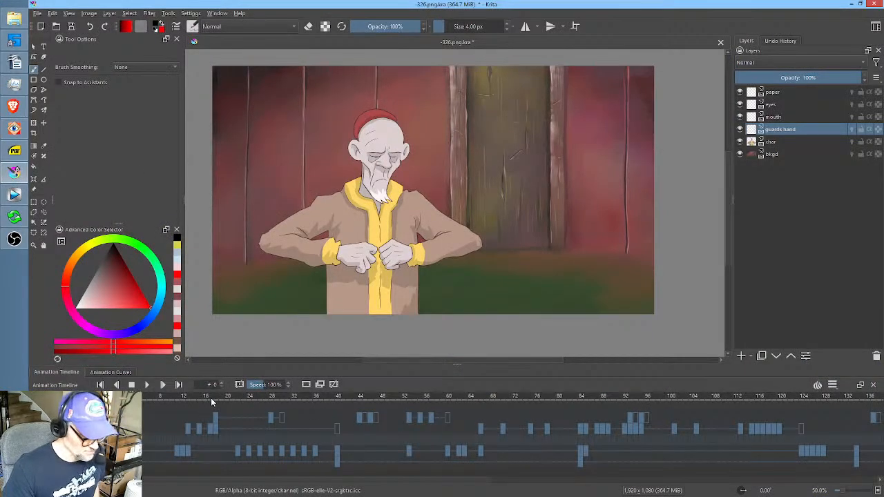
{"action": "left_click_drag", "start_coordinate": [163, 406], "coordinate": [124, 406]}
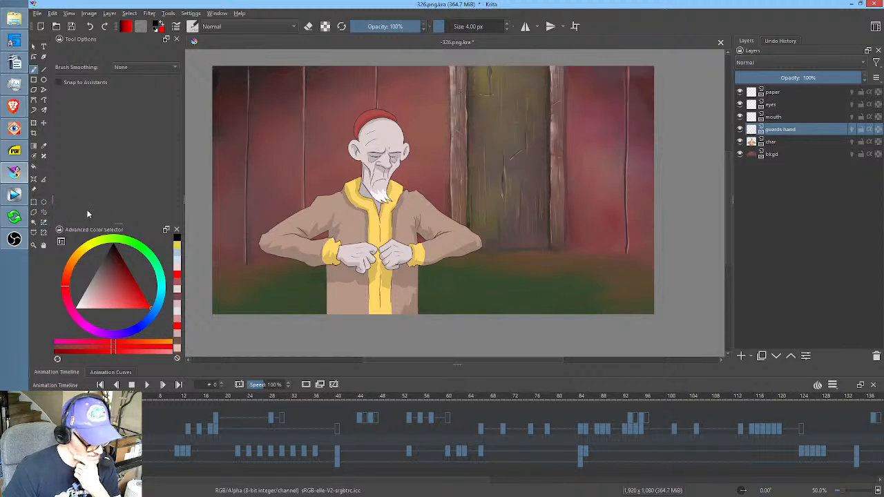
{"action": "left_click", "coordinate": [43, 223]}
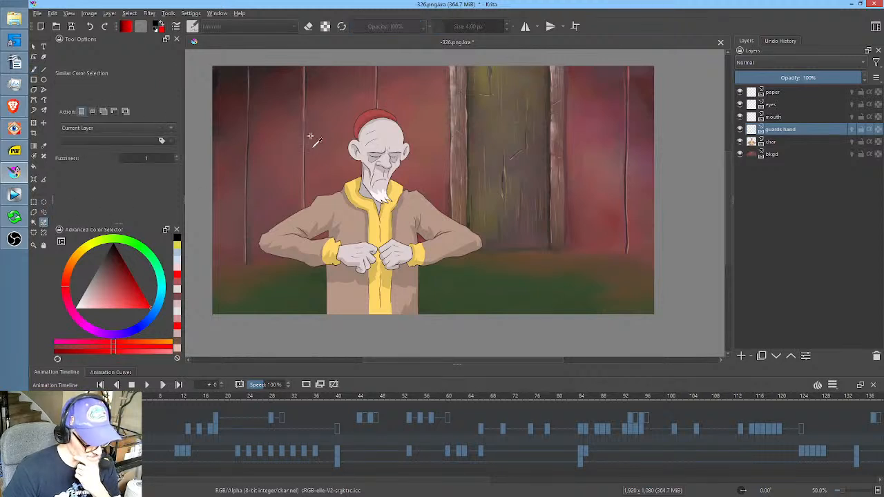
Try selecting the character's grey skin by similar color on the char layer, and clear the selection.
{"action": "left_click", "coordinate": [391, 137]}
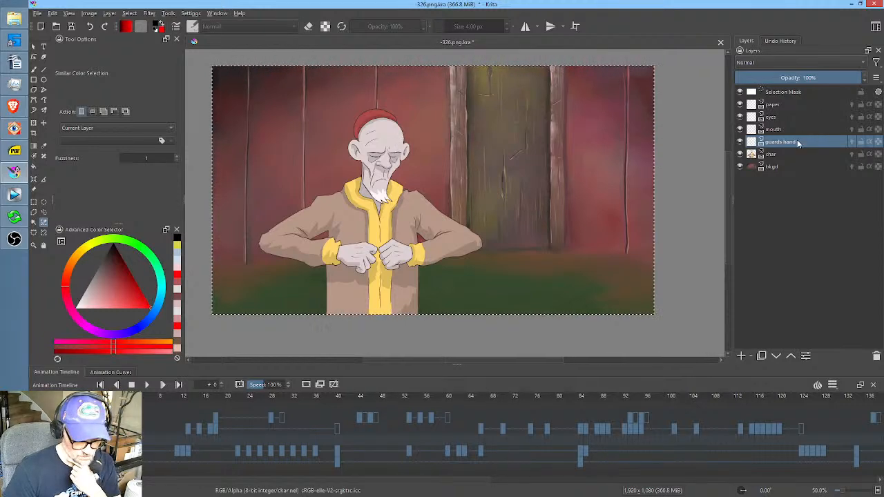
{"action": "left_click", "coordinate": [794, 154]}
{"action": "left_click", "coordinate": [392, 129]}
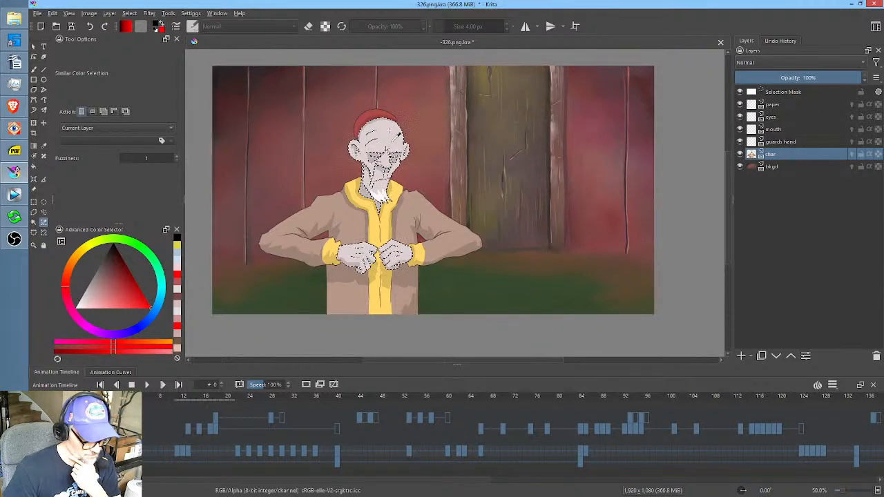
{"action": "scroll", "coordinate": [396, 164], "scroll_direction": "up", "scroll_amount": 2}
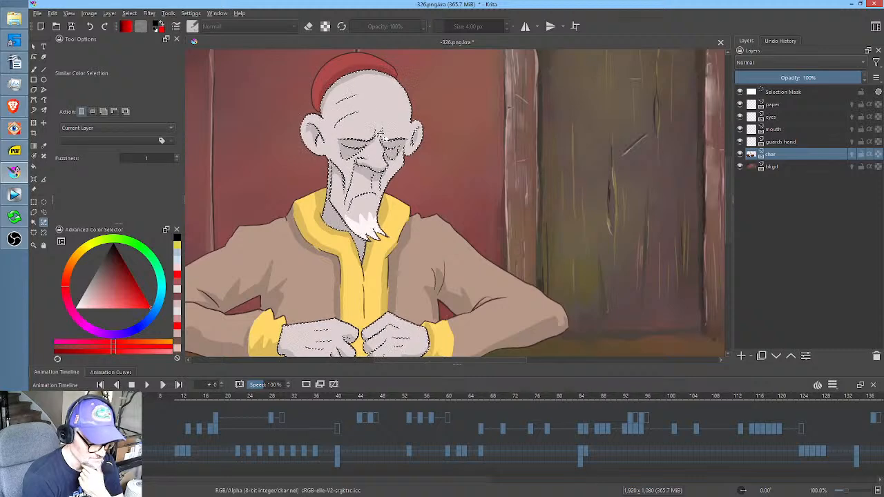
{"action": "key", "text": "ctrl+shift+a"}
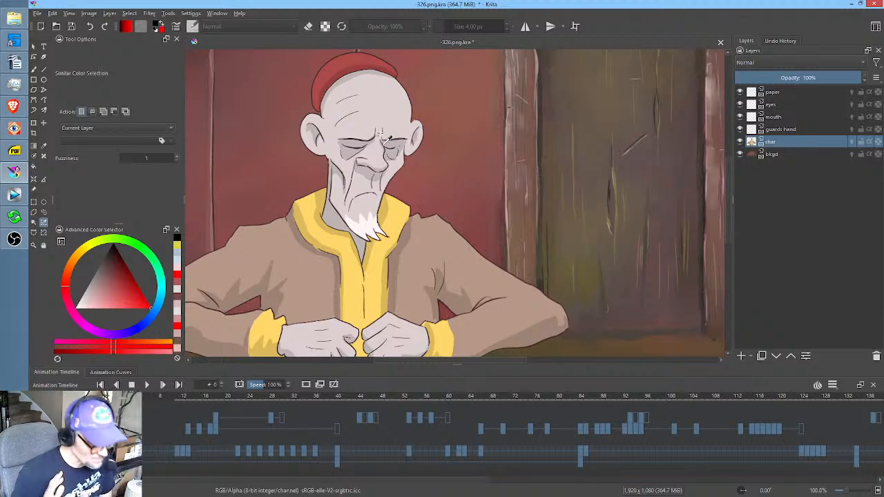
Add a paint layer directly below the char layer and fill it with light pink.
{"action": "left_click", "coordinate": [742, 357]}
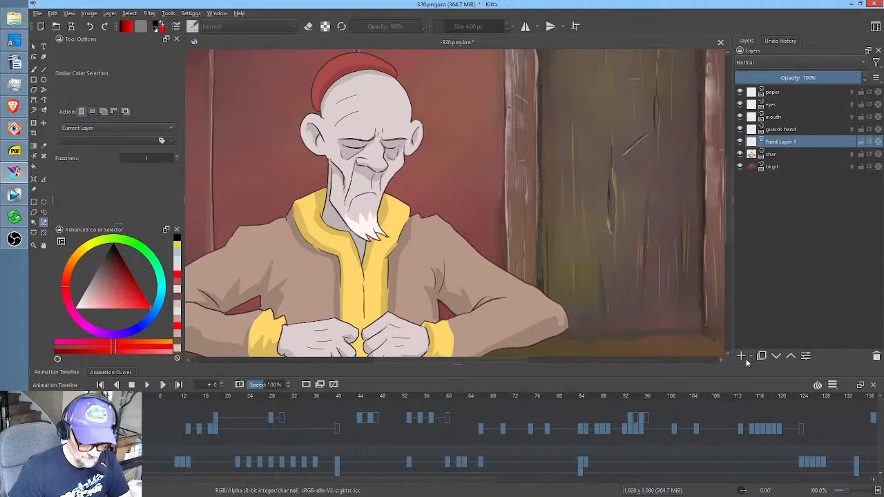
{"action": "left_click", "coordinate": [777, 356]}
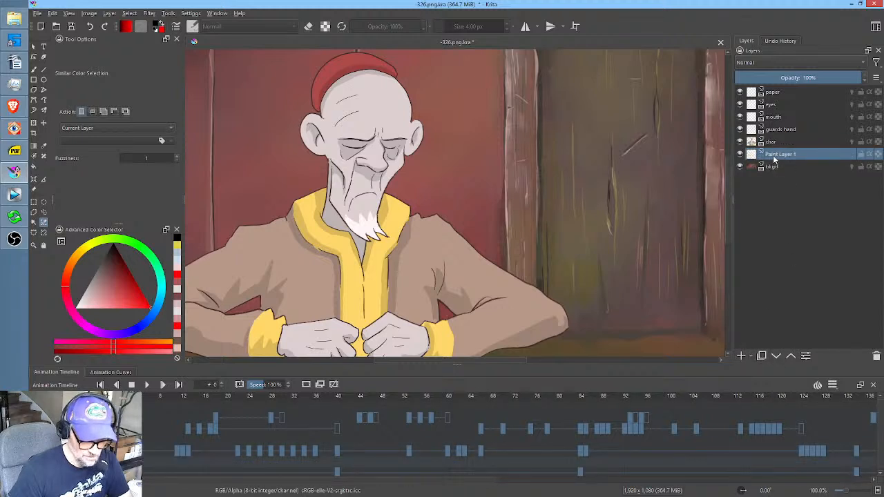
{"action": "left_click", "coordinate": [774, 159], "text": "alt"}
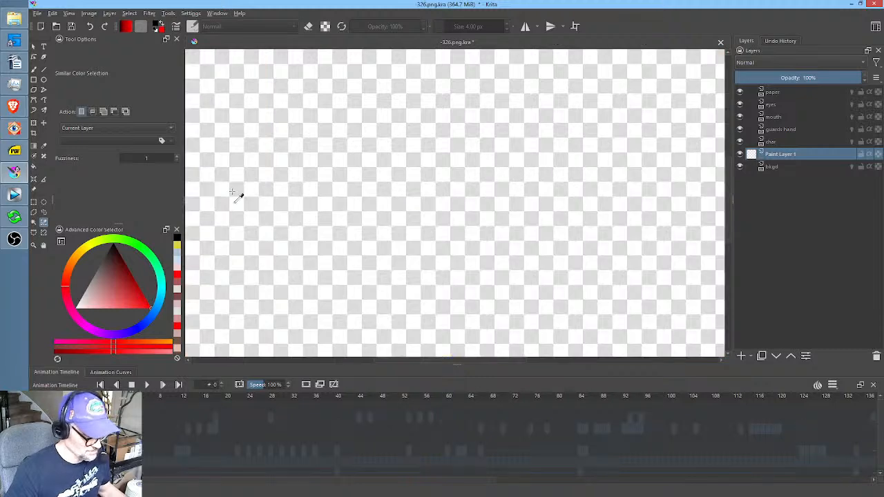
{"action": "left_click", "coordinate": [96, 298]}
{"action": "key", "text": "f"}
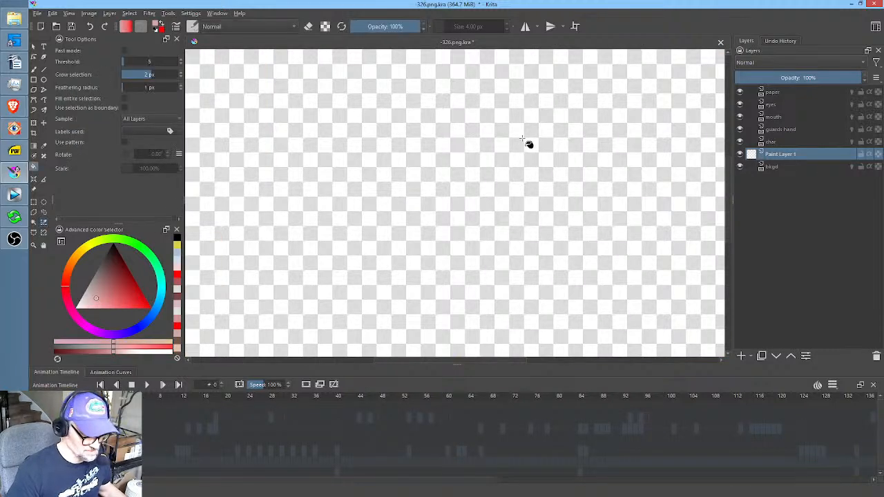
{"action": "left_click", "coordinate": [519, 158]}
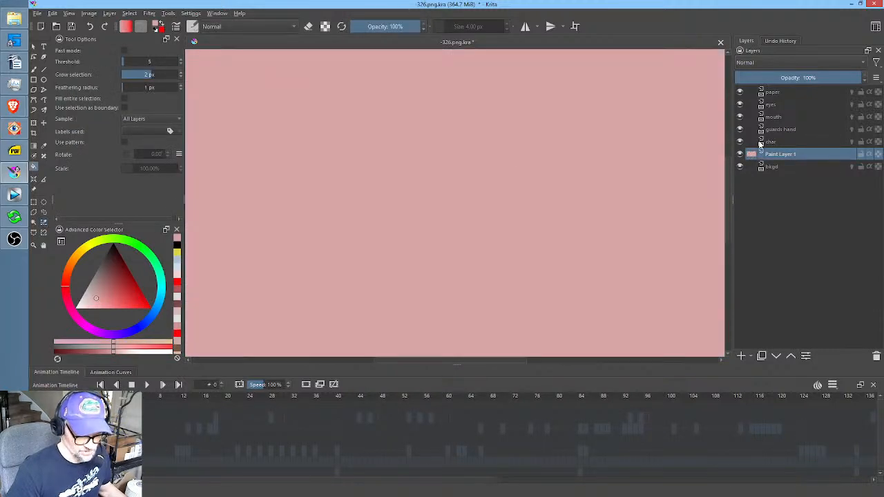
{"action": "left_click", "coordinate": [781, 153], "text": "alt"}
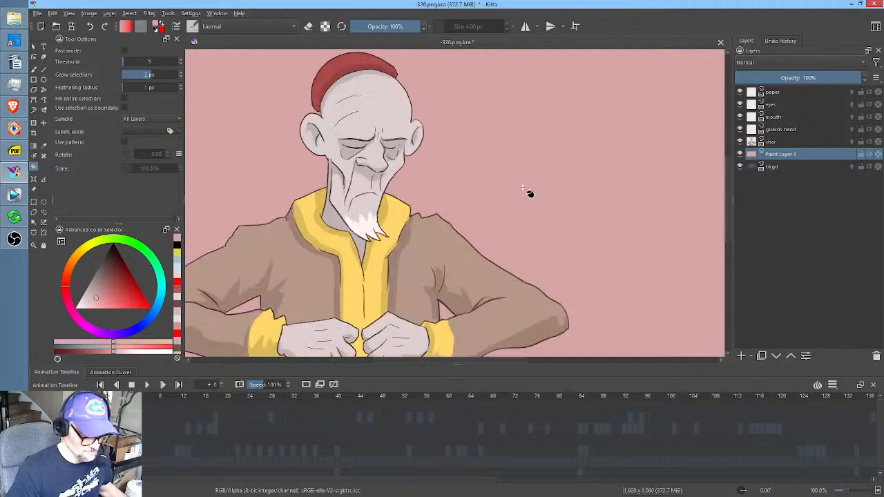
{"action": "left_click", "coordinate": [794, 142]}
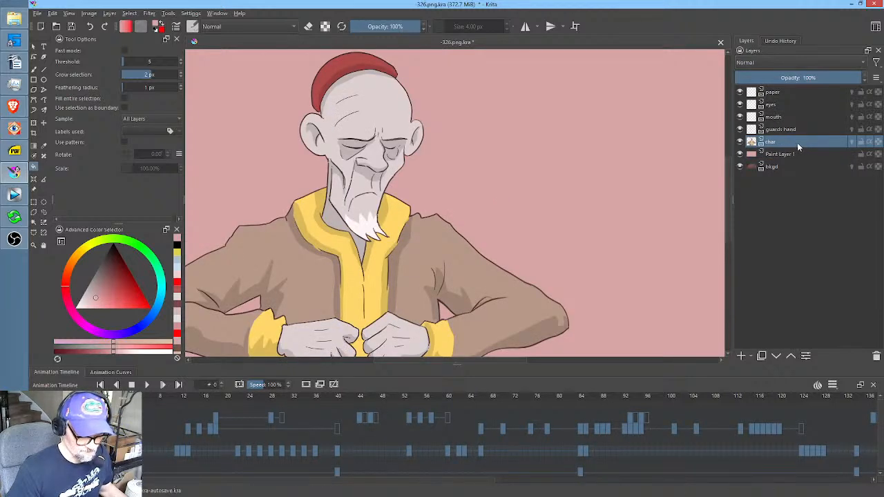
{"action": "left_click", "coordinate": [785, 156]}
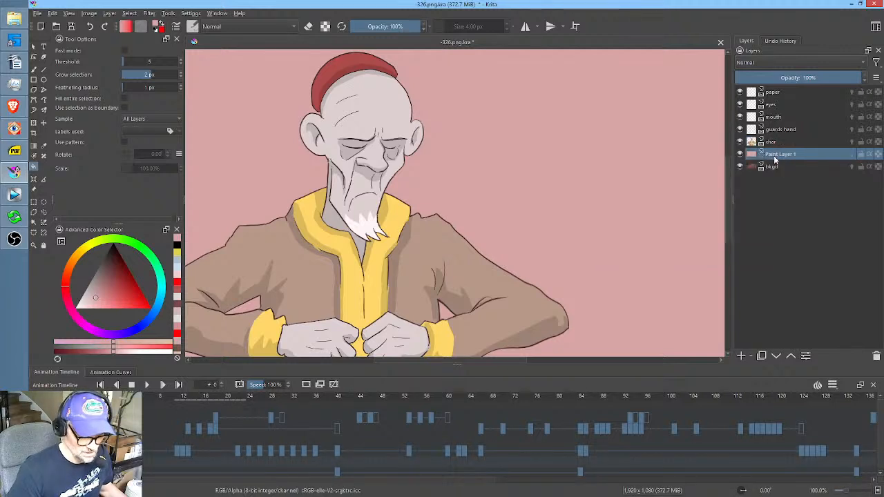
{"action": "left_click", "coordinate": [783, 144]}
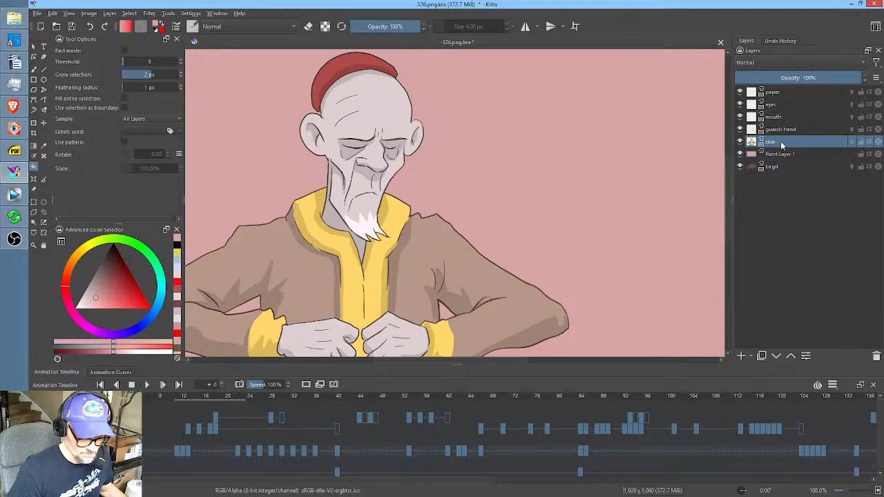
{"action": "left_click", "coordinate": [783, 154], "text": "ctrl"}
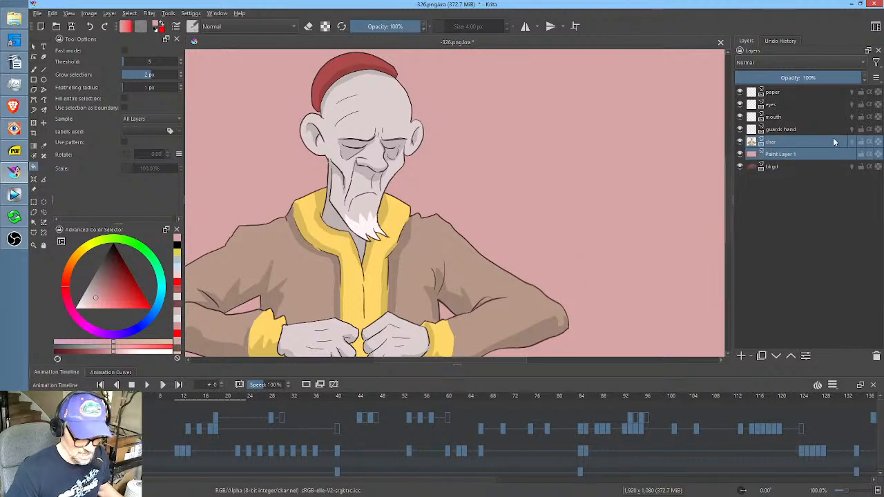
Start the Color to Alpha filter on the char layer with a light grey matching the skin as the target color.
{"action": "left_click", "coordinate": [766, 143]}
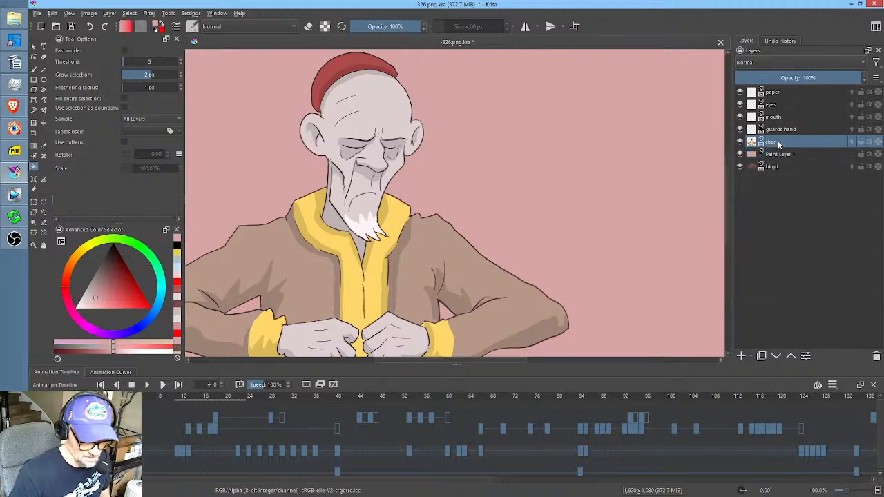
{"action": "left_click", "coordinate": [149, 13]}
{"action": "mouse_move", "coordinate": [181, 78]}
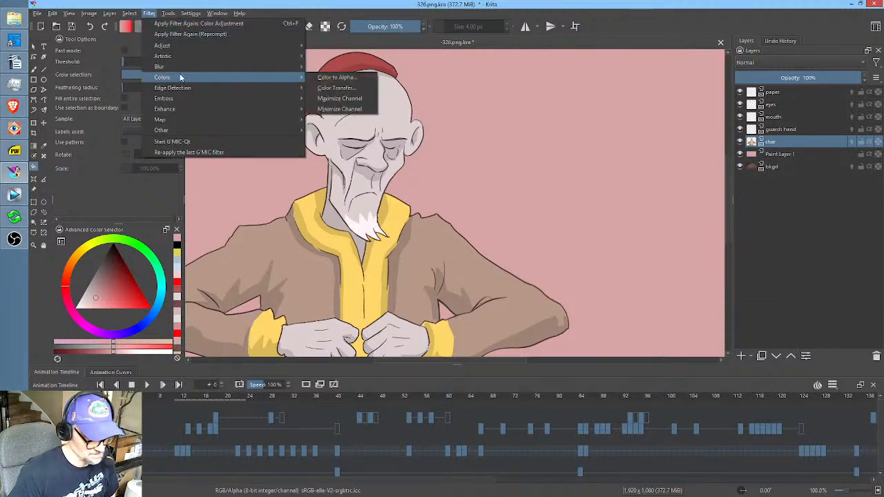
{"action": "left_click", "coordinate": [354, 78]}
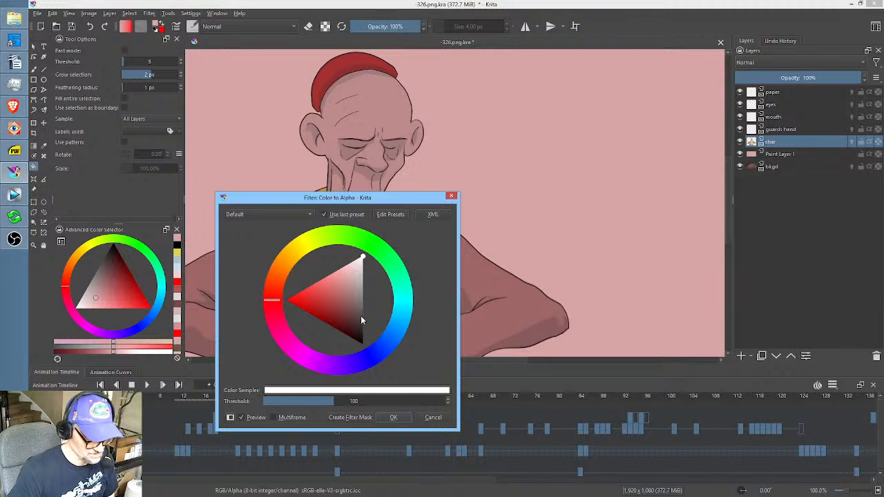
{"action": "mouse_move", "coordinate": [363, 261]}
{"action": "left_mouse_down"}
{"action": "mouse_move", "coordinate": [365, 285]}
{"action": "mouse_move", "coordinate": [371, 270]}
{"action": "left_mouse_up"}
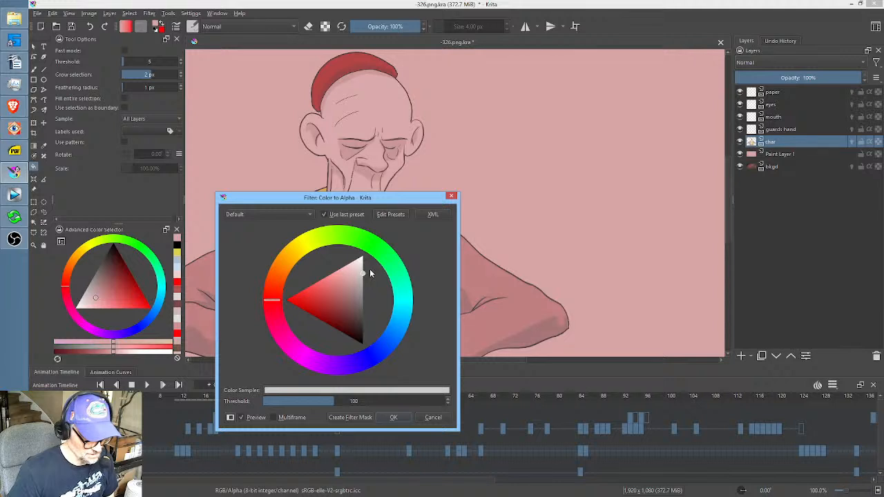
{"action": "mouse_move", "coordinate": [273, 301]}
{"action": "left_mouse_down"}
{"action": "mouse_move", "coordinate": [296, 252]}
{"action": "mouse_move", "coordinate": [333, 234]}
{"action": "mouse_move", "coordinate": [312, 239]}
{"action": "mouse_move", "coordinate": [285, 269]}
{"action": "mouse_move", "coordinate": [286, 328]}
{"action": "mouse_move", "coordinate": [279, 332]}
{"action": "mouse_move", "coordinate": [270, 305]}
{"action": "left_mouse_up"}
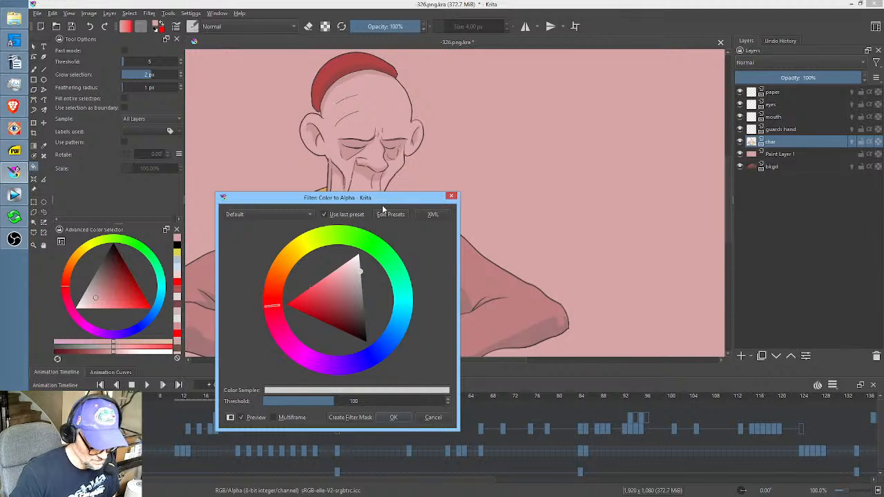
Set the Color to Alpha threshold to 15 and create it as a filter mask on the char layer.
{"action": "left_click_drag", "start_coordinate": [387, 201], "coordinate": [642, 185]}
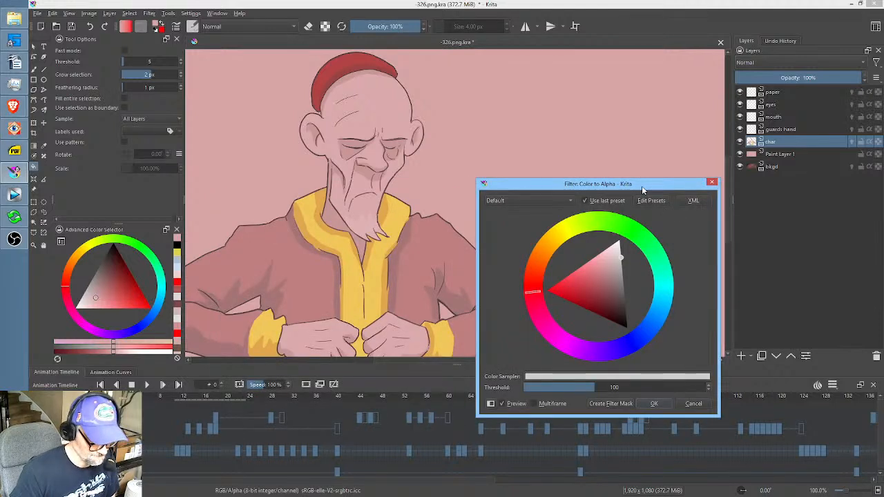
{"action": "left_click_drag", "start_coordinate": [598, 384], "coordinate": [533, 382]}
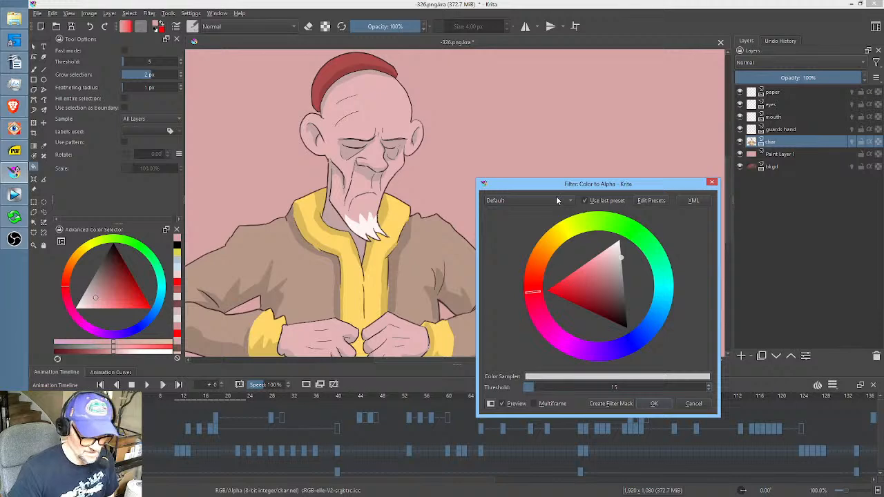
{"action": "left_click", "coordinate": [622, 404]}
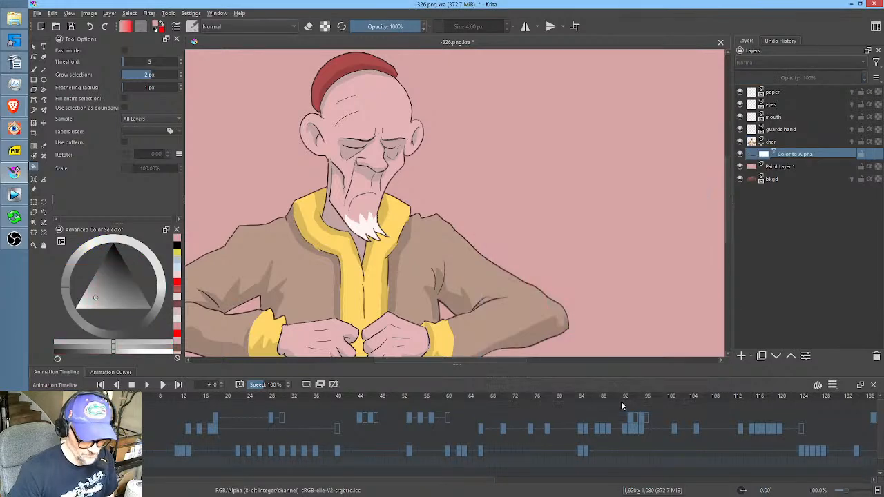
{"action": "left_click", "coordinate": [780, 142]}
{"action": "mouse_move", "coordinate": [780, 142]}
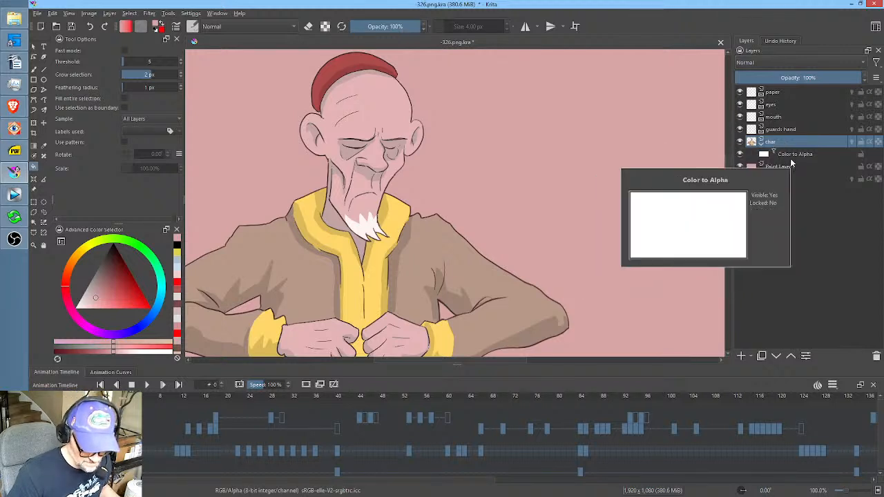
{"action": "mouse_move", "coordinate": [790, 167]}
{"action": "mouse_move", "coordinate": [773, 181]}
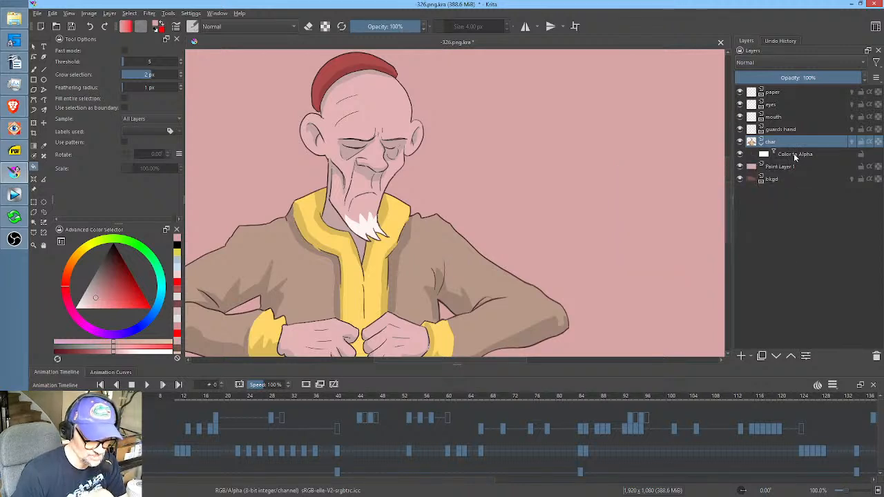
{"action": "left_click", "coordinate": [794, 155]}
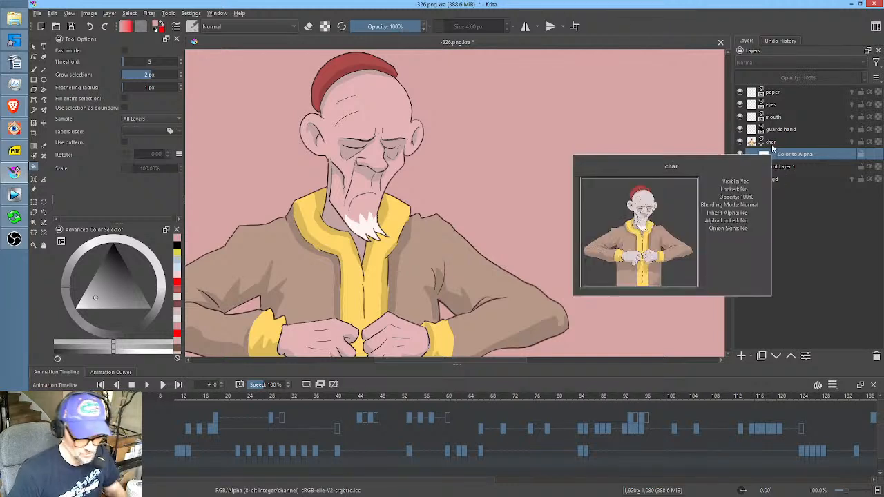
Group the char layer, including its Color to Alpha mask, with the pink paint layer.
{"action": "left_click", "coordinate": [777, 143]}
{"action": "left_click", "coordinate": [783, 170], "text": "shift"}
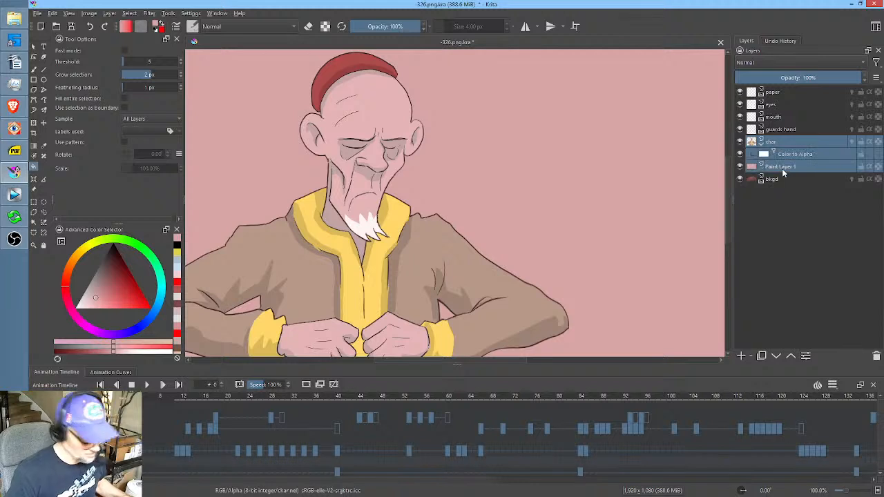
{"action": "key", "text": "ctrl+g"}
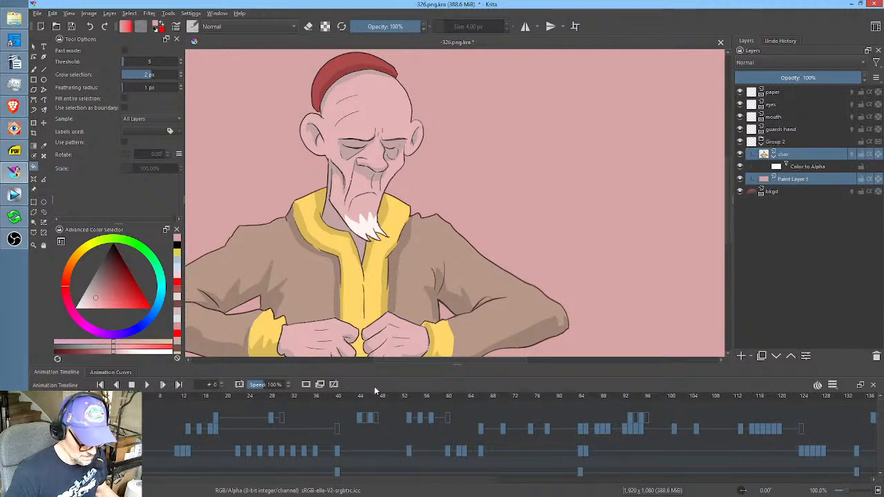
At frame 152, move the pink paint layer above char inside the group and enable Inherit Alpha on it.
{"action": "left_click_drag", "start_coordinate": [350, 396], "coordinate": [714, 400]}
{"action": "left_click_drag", "start_coordinate": [648, 431], "coordinate": [345, 427]}
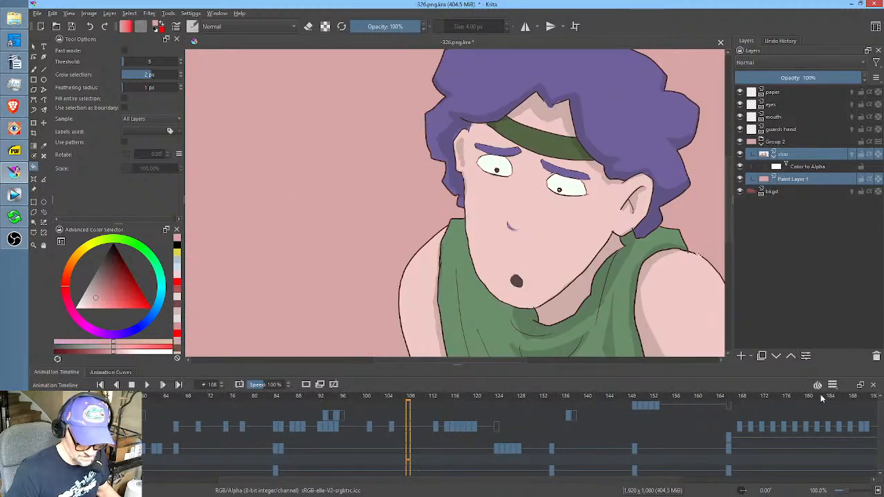
{"action": "mouse_move", "coordinate": [822, 398]}
{"action": "left_mouse_down"}
{"action": "mouse_move", "coordinate": [702, 399]}
{"action": "mouse_move", "coordinate": [739, 397]}
{"action": "mouse_move", "coordinate": [547, 382]}
{"action": "mouse_move", "coordinate": [652, 382]}
{"action": "left_mouse_up"}
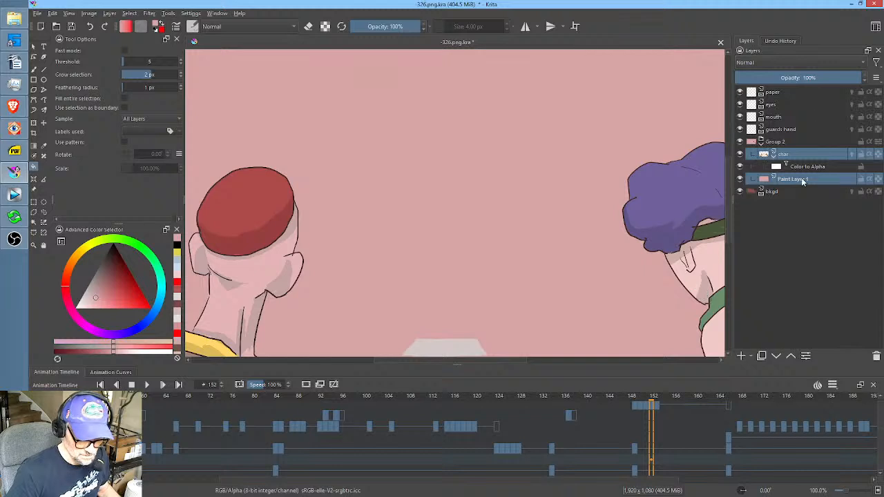
{"action": "left_click", "coordinate": [798, 179]}
{"action": "left_click", "coordinate": [792, 356]}
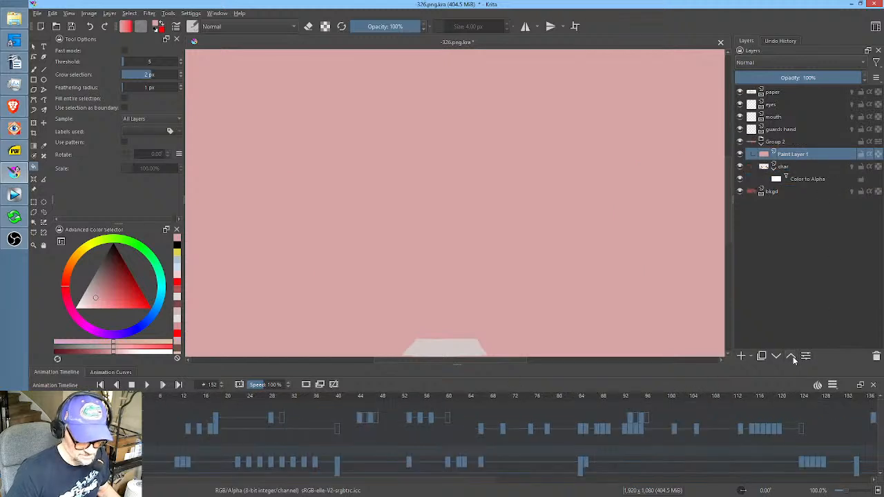
{"action": "left_click", "coordinate": [870, 154]}
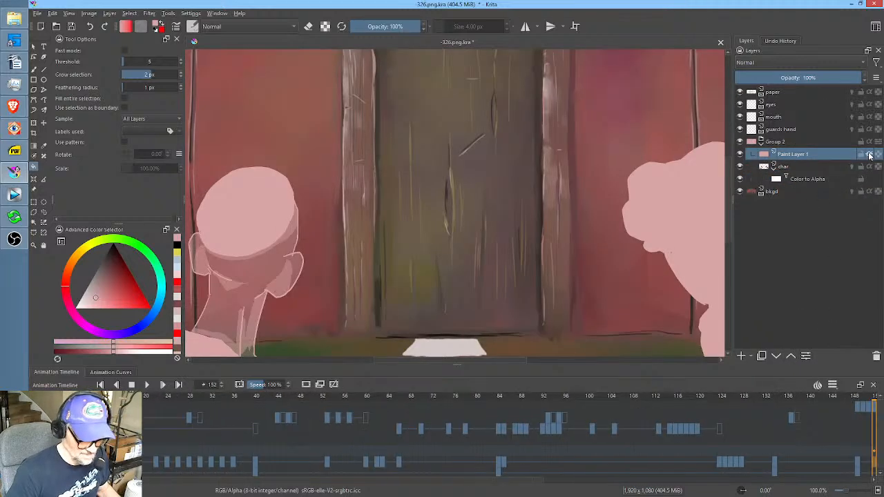
Hide the pink paint layer in the group to check the character artwork without the fill.
{"action": "scroll", "coordinate": [607, 197], "scroll_direction": "down", "scroll_amount": 2}
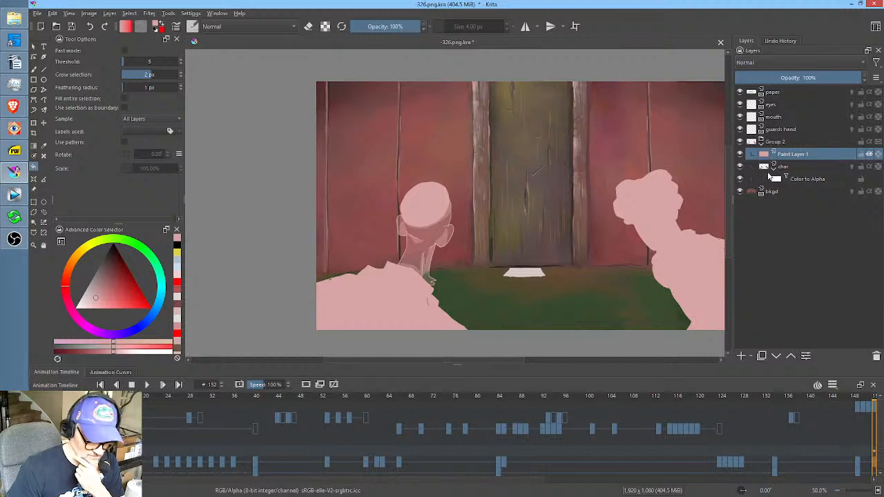
{"action": "mouse_move", "coordinate": [775, 161]}
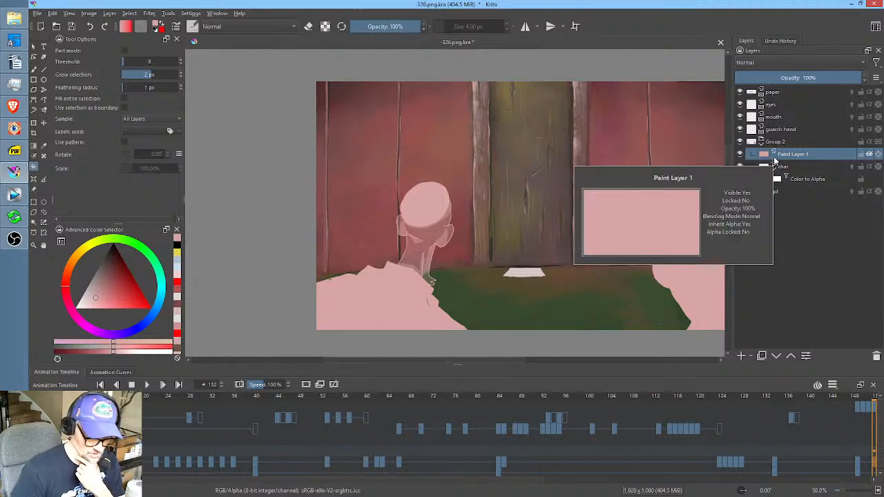
{"action": "mouse_move", "coordinate": [809, 167]}
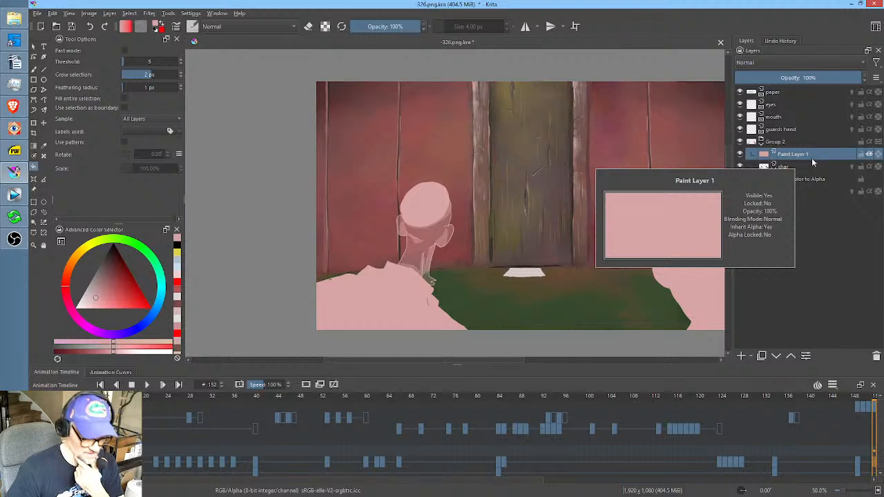
{"action": "left_click", "coordinate": [741, 155]}
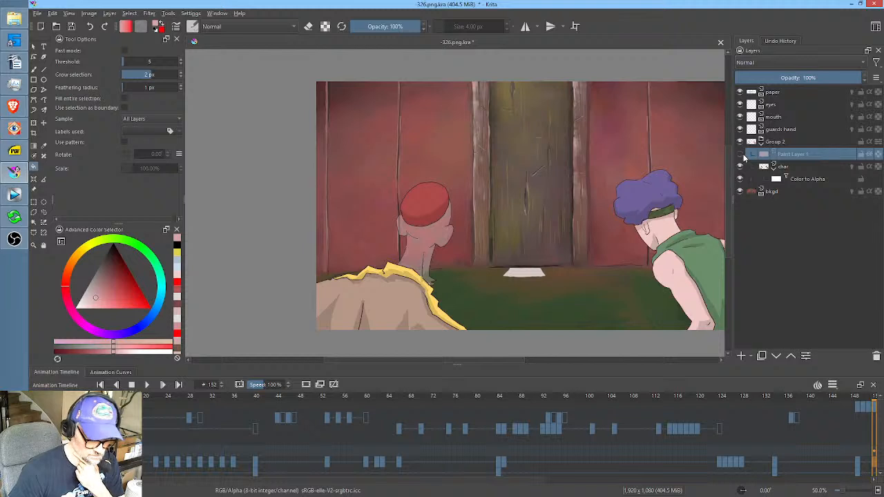
Show the pink paint layer again and move it below char inside the group, with Inherit Alpha on and the background visible.
{"action": "left_click", "coordinate": [741, 154]}
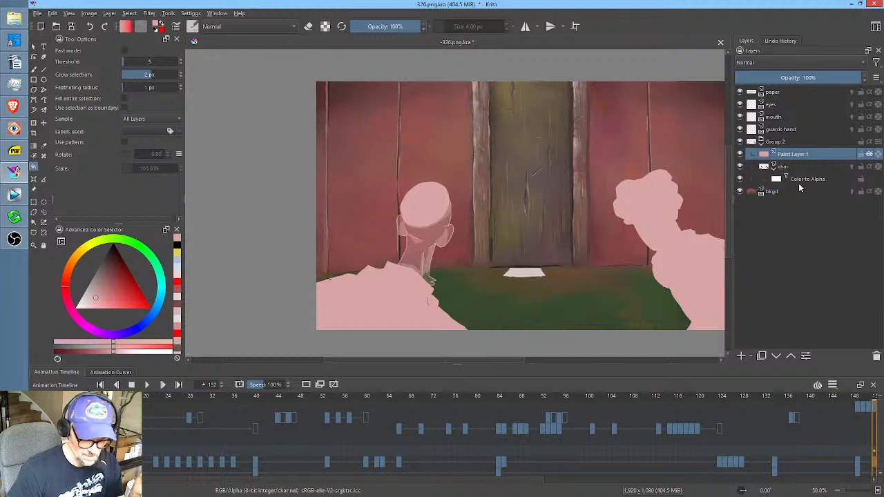
{"action": "left_click_drag", "start_coordinate": [797, 158], "coordinate": [801, 195]}
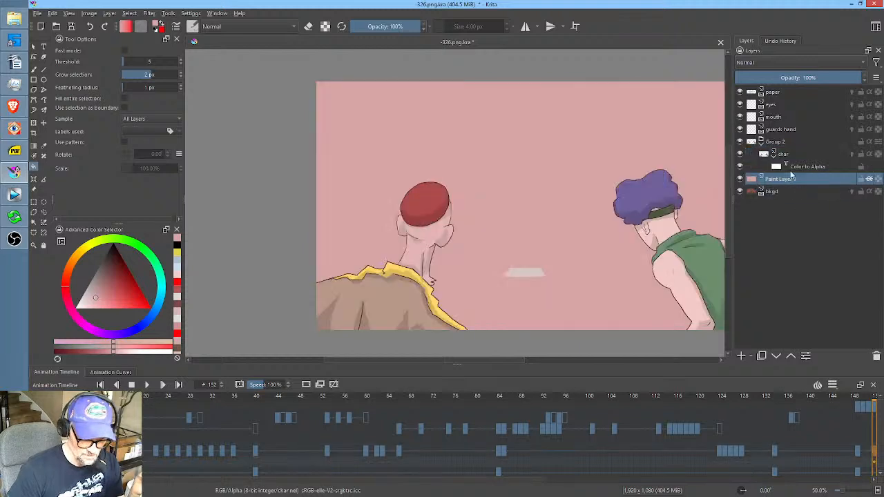
{"action": "left_click", "coordinate": [741, 192]}
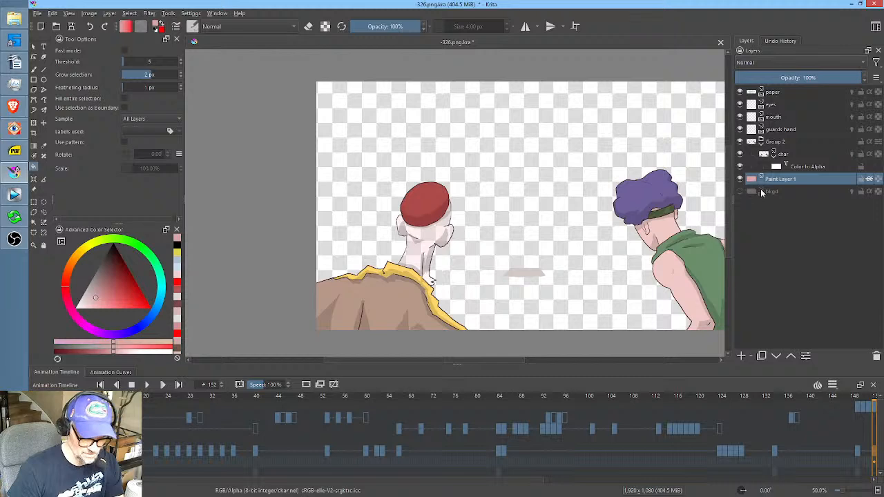
{"action": "left_click", "coordinate": [792, 356]}
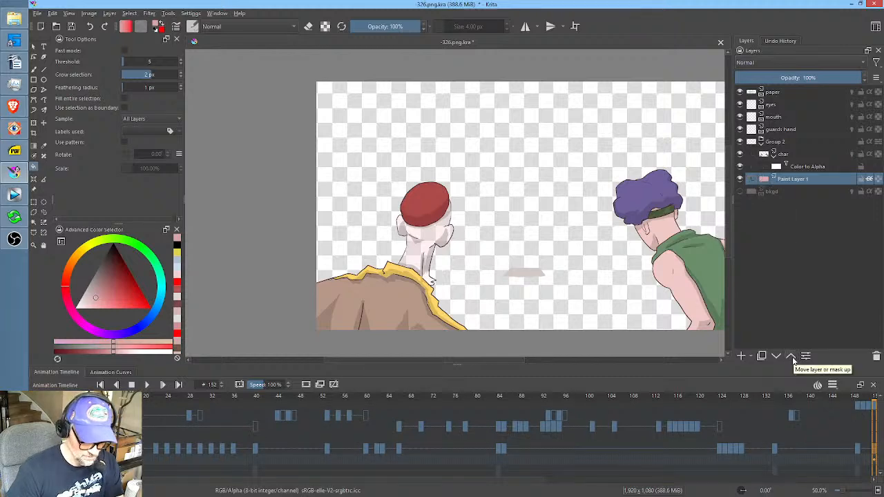
{"action": "left_click", "coordinate": [739, 191]}
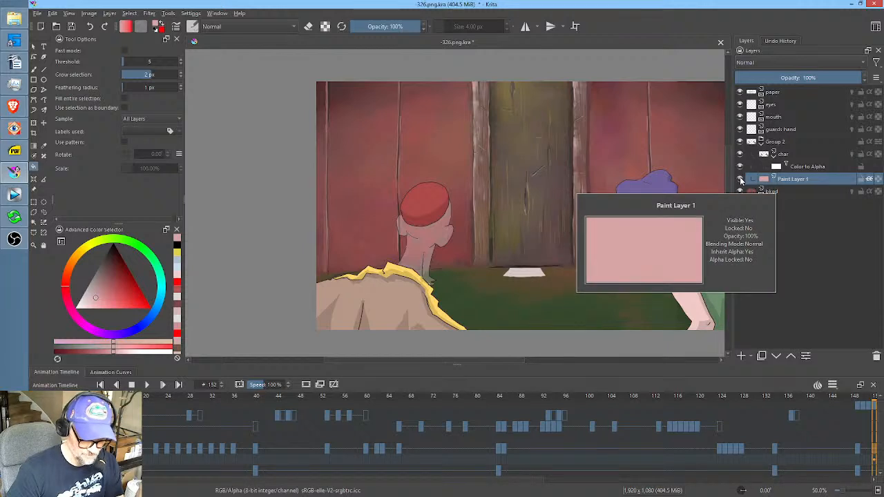
{"action": "left_click", "coordinate": [870, 179]}
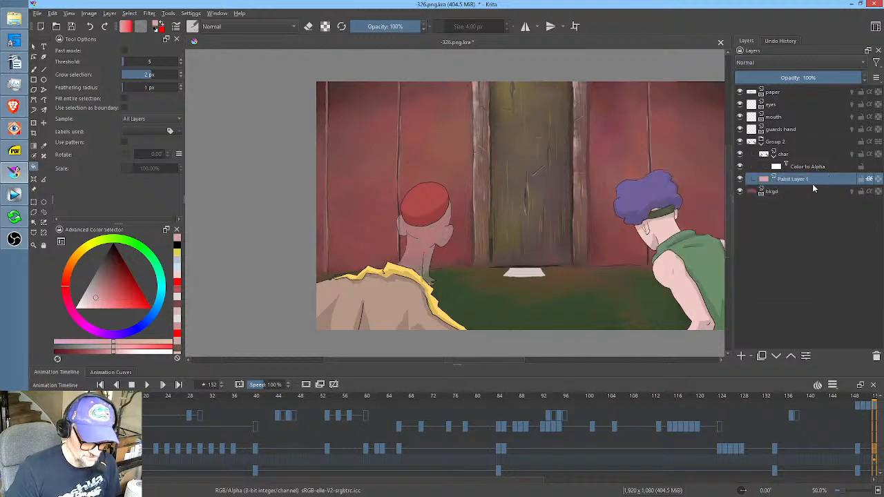
Try stronger and weaker thresholds on the Color to Alpha mask at frame 152, ending at a threshold of 6.
{"action": "left_click", "coordinate": [813, 166]}
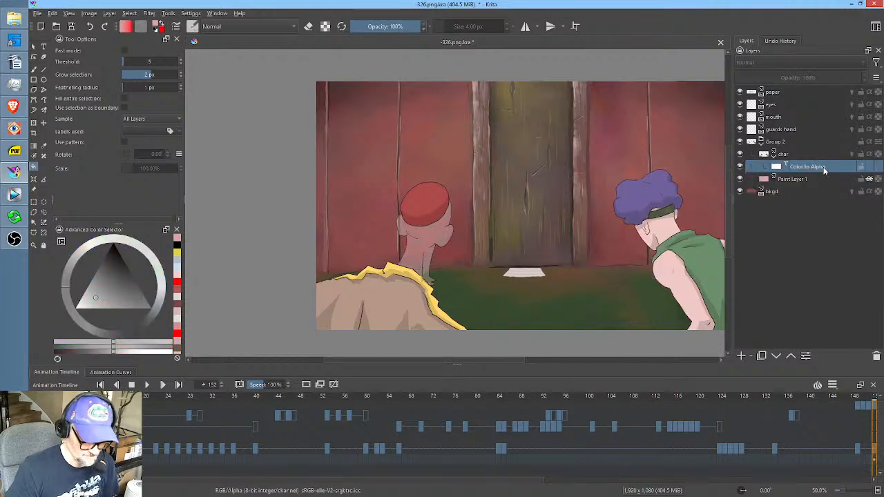
{"action": "key", "text": "F3"}
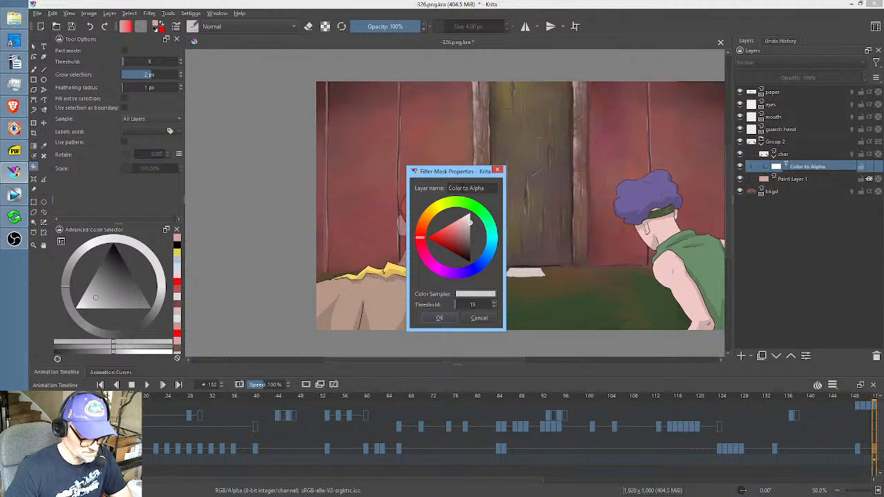
{"action": "left_click_drag", "start_coordinate": [459, 172], "coordinate": [608, 103]}
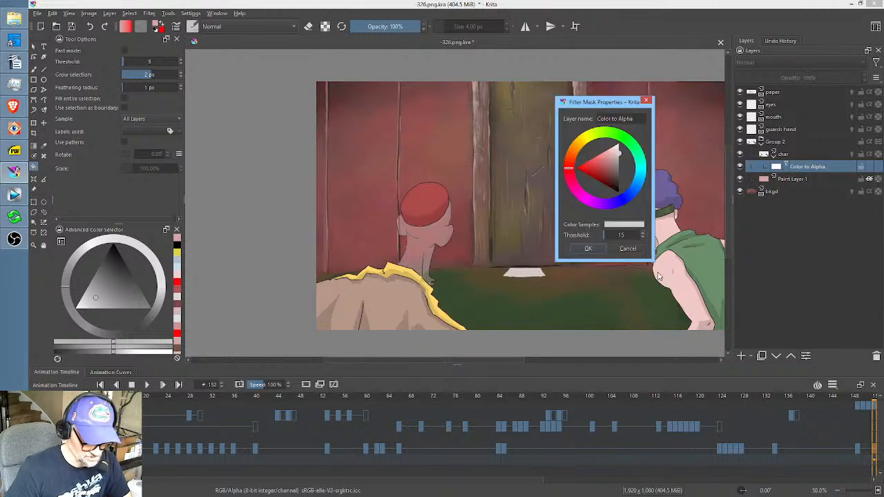
{"action": "left_click_drag", "start_coordinate": [652, 261], "coordinate": [869, 417]}
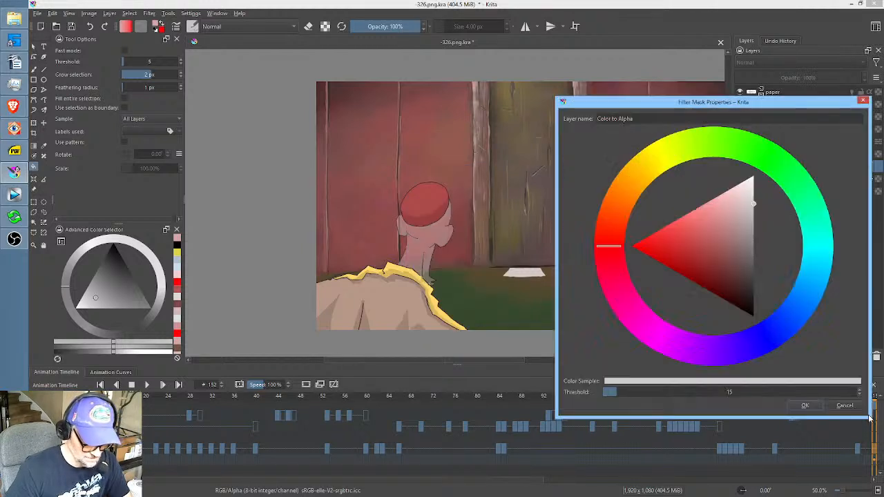
{"action": "left_click", "coordinate": [860, 390]}
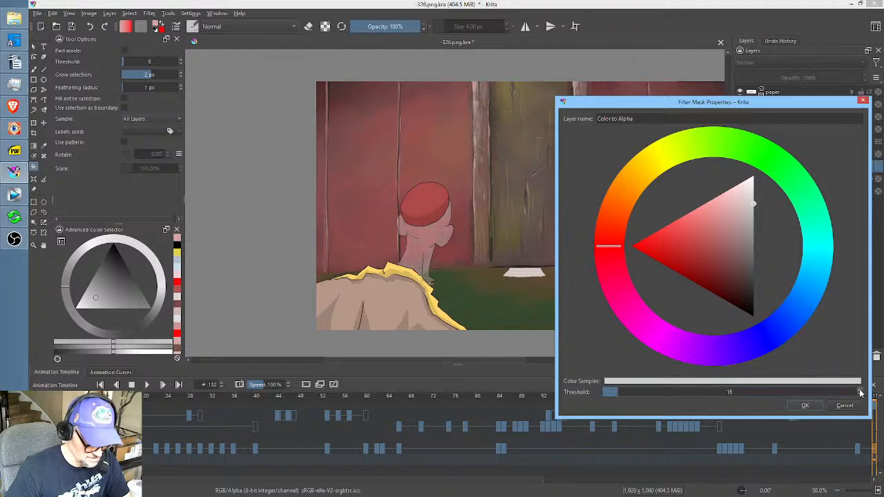
{"action": "left_click", "coordinate": [860, 390]}
{"action": "left_click", "coordinate": [860, 391]}
{"action": "left_click", "coordinate": [860, 390]}
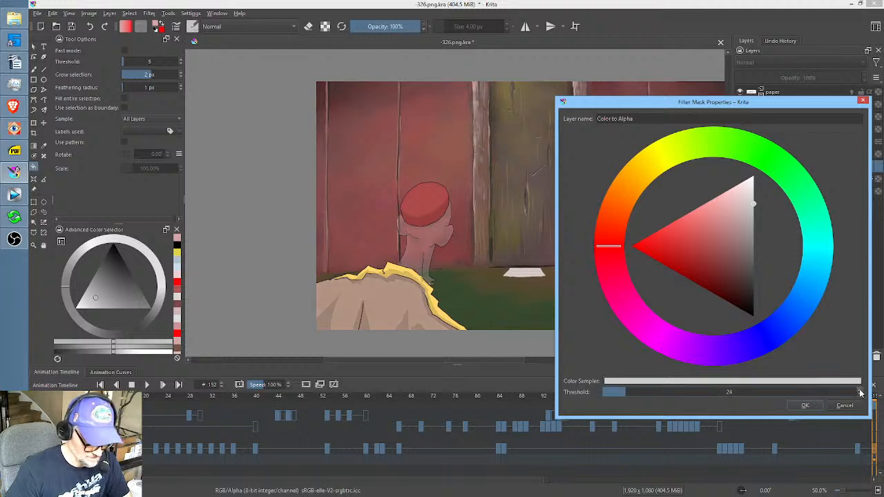
{"action": "left_click", "coordinate": [860, 390]}
{"action": "left_click", "coordinate": [860, 397]}
{"action": "left_click", "coordinate": [860, 397]}
{"action": "left_click", "coordinate": [860, 397]}
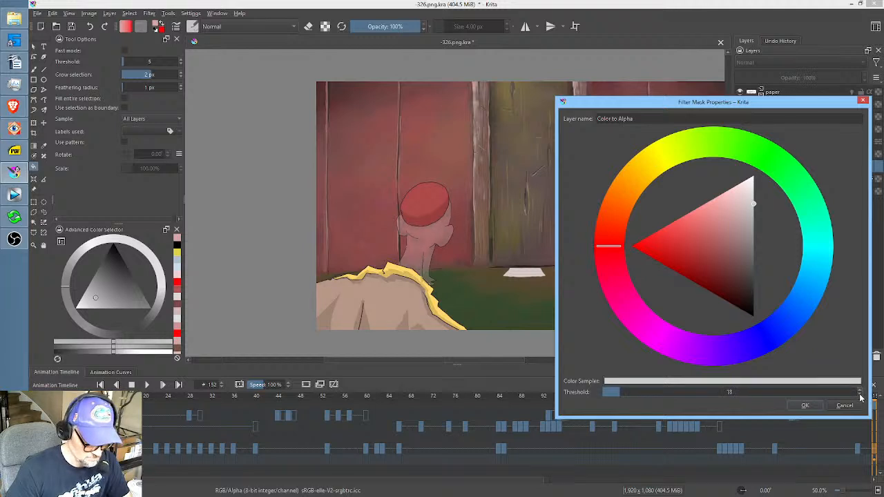
{"action": "left_click", "coordinate": [860, 396]}
{"action": "left_click", "coordinate": [860, 397]}
{"action": "left_click", "coordinate": [860, 397]}
{"action": "left_click", "coordinate": [860, 396]}
{"action": "left_click", "coordinate": [860, 396]}
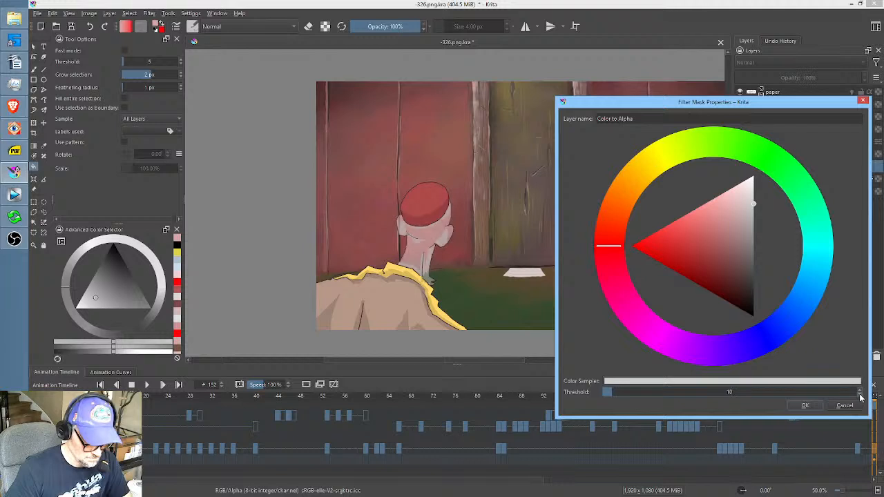
{"action": "left_click", "coordinate": [860, 397]}
{"action": "left_click", "coordinate": [860, 396]}
{"action": "left_click", "coordinate": [860, 396]}
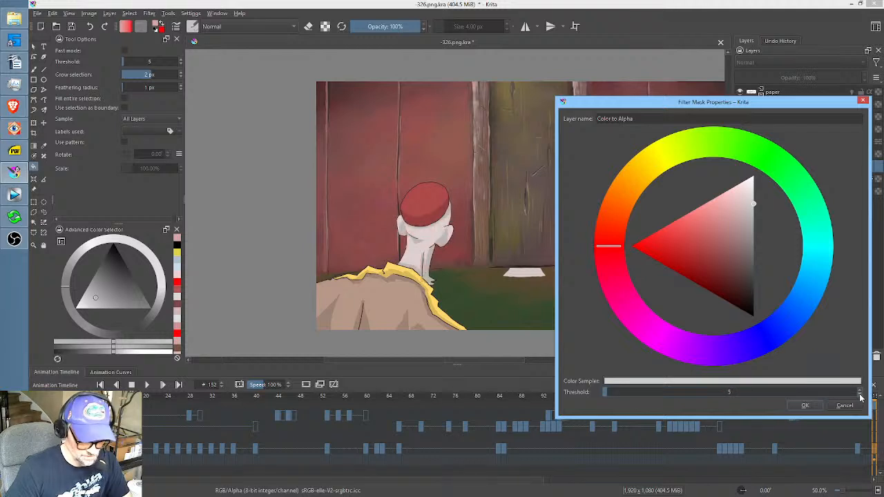
{"action": "left_click", "coordinate": [860, 391]}
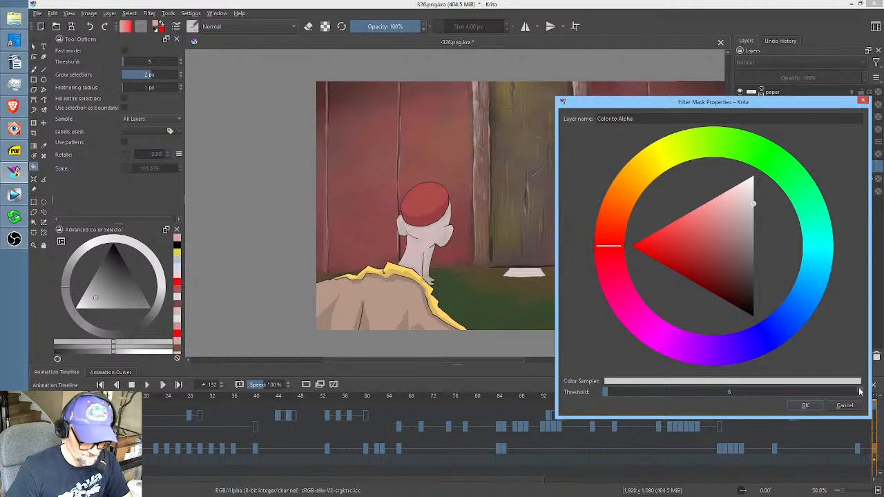
{"action": "left_click", "coordinate": [860, 391]}
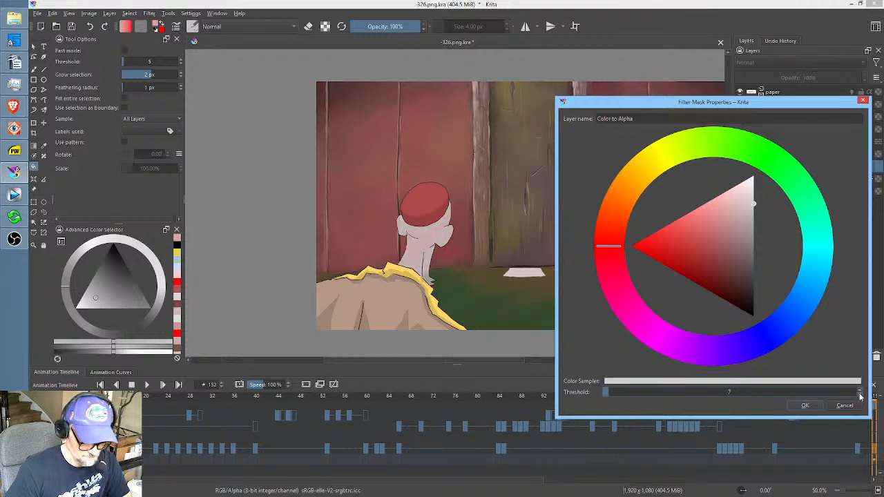
{"action": "left_click", "coordinate": [860, 395]}
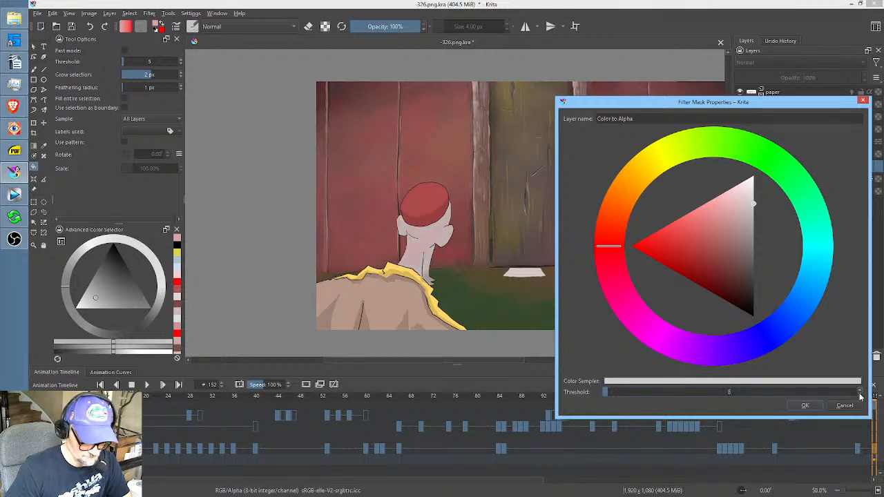
Choose a slightly lighter grey as the color the Color to Alpha mask removes and apply it.
{"action": "left_click", "coordinate": [750, 210]}
{"action": "left_click_drag", "start_coordinate": [750, 207], "coordinate": [751, 194]}
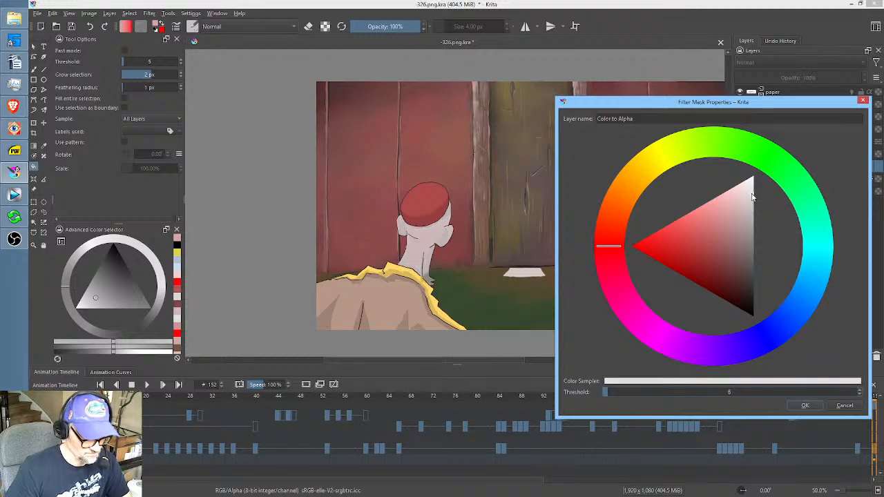
{"action": "left_click", "coordinate": [803, 407]}
At frame 37, compare the character with the Color to Alpha mask shown and hidden.
{"action": "left_click", "coordinate": [240, 399]}
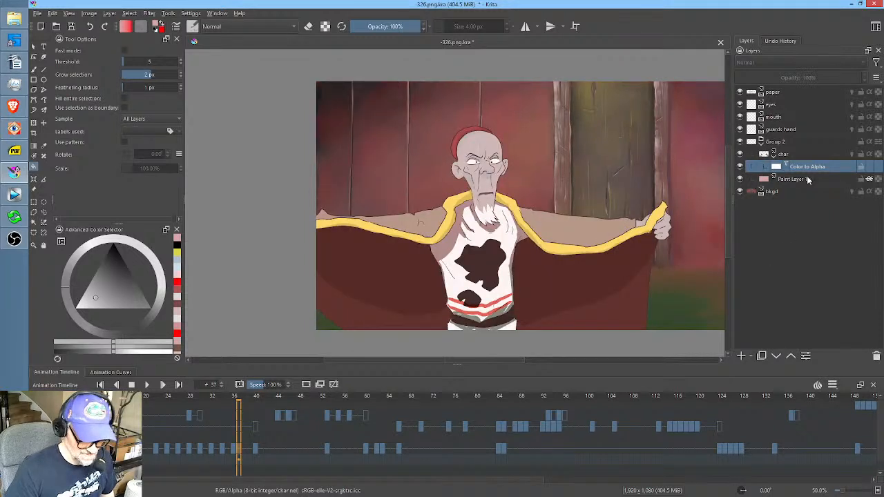
{"action": "left_click", "coordinate": [741, 167]}
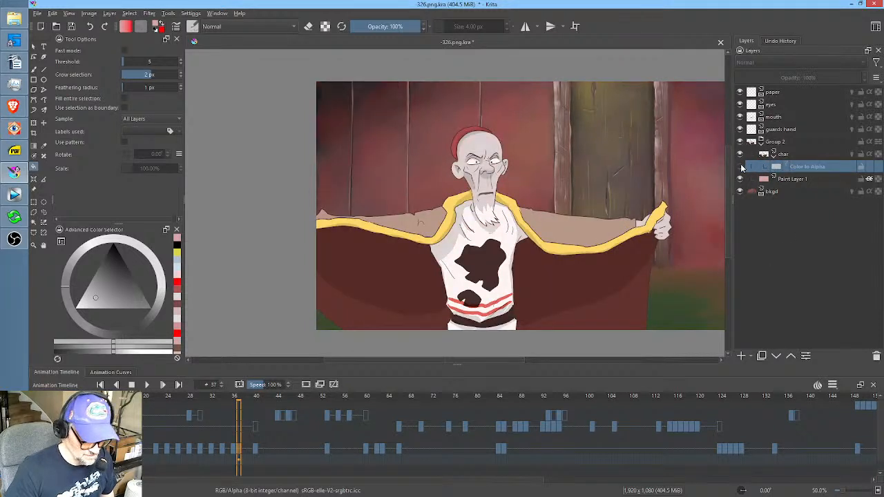
{"action": "left_click", "coordinate": [741, 167]}
{"action": "left_click", "coordinate": [740, 167]}
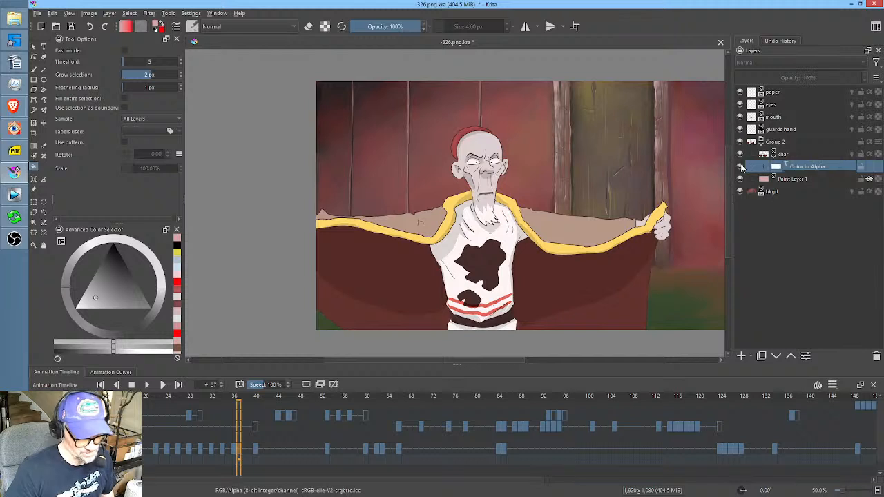
{"action": "left_click", "coordinate": [741, 167]}
{"action": "left_click", "coordinate": [740, 167]}
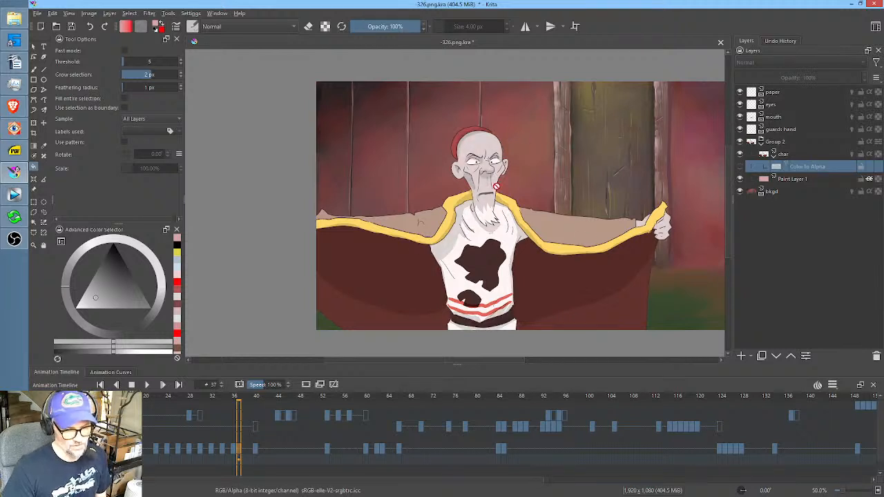
Delete the pink paint layer and the Color to Alpha mask from the group.
{"action": "left_click", "coordinate": [805, 179]}
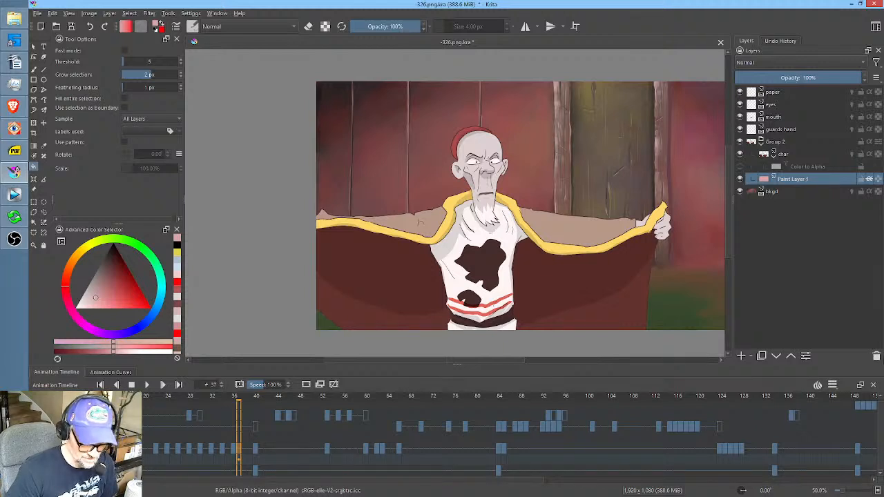
{"action": "left_click", "coordinate": [877, 356]}
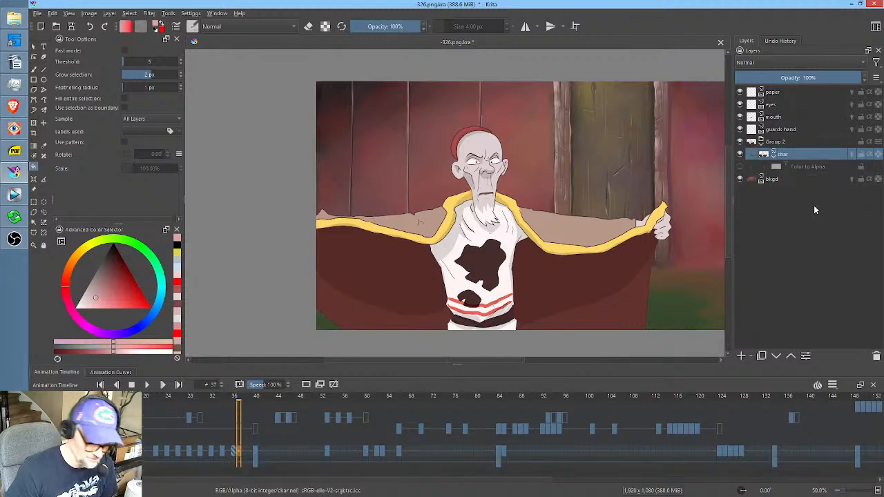
{"action": "left_click", "coordinate": [741, 166]}
{"action": "left_click", "coordinate": [805, 168]}
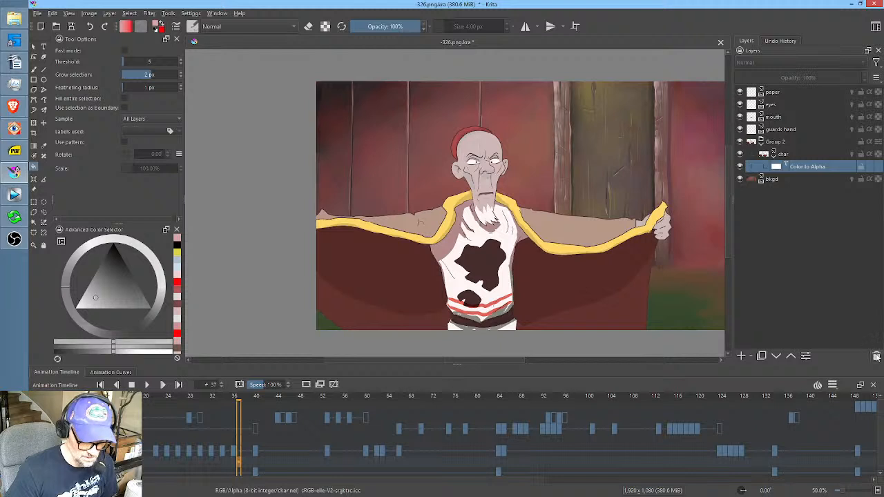
{"action": "left_click", "coordinate": [876, 356]}
Merge Group 2, containing the char animation, into a single layer.
{"action": "left_click", "coordinate": [776, 143]}
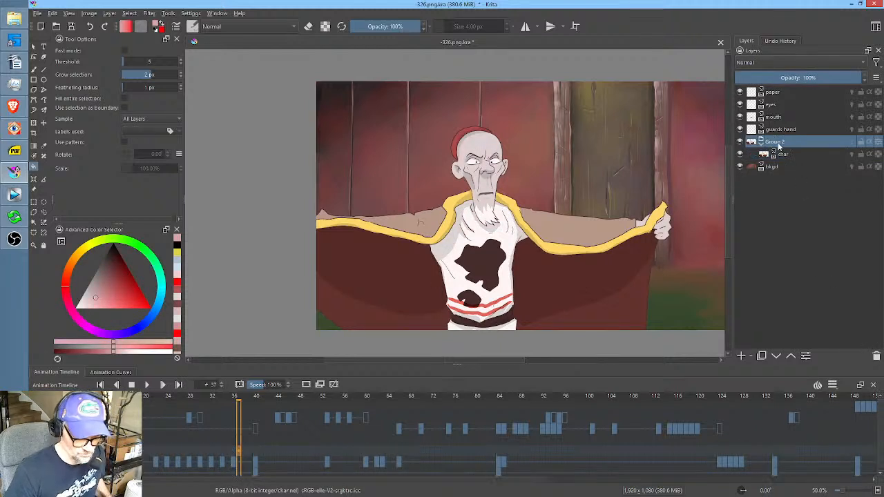
{"action": "right_click", "coordinate": [777, 144]}
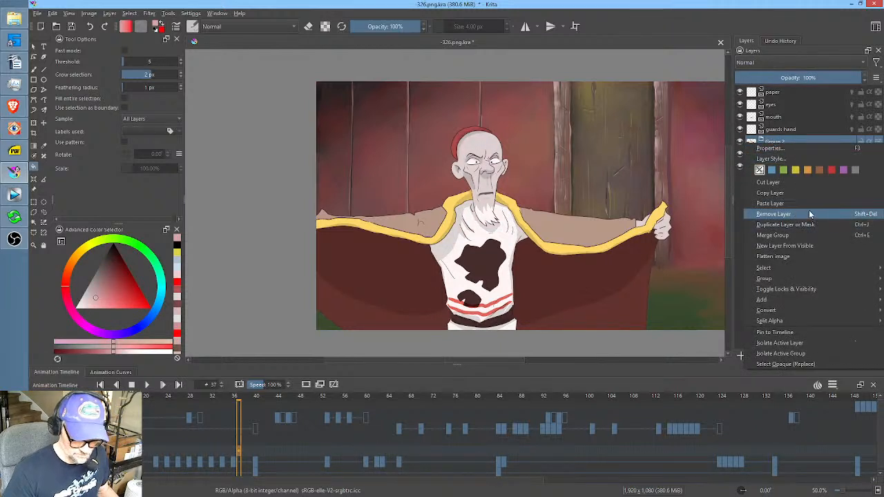
{"action": "left_click", "coordinate": [797, 236]}
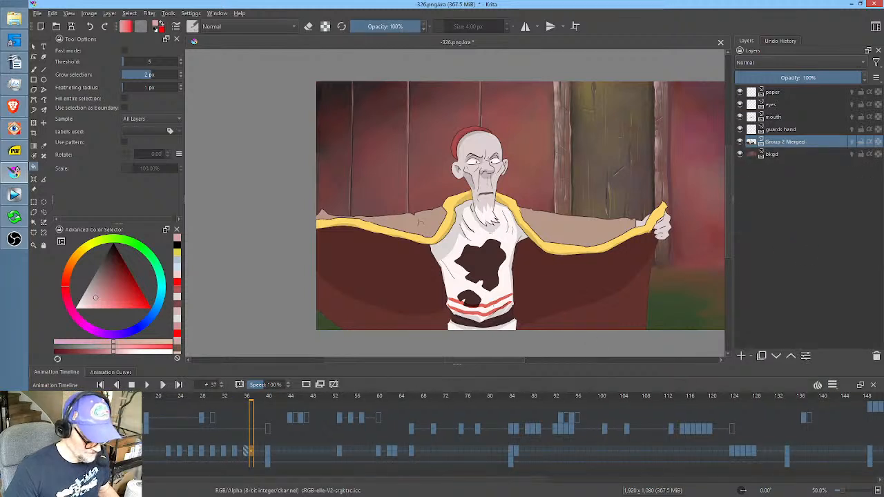
Scrub through the merged animation to frame 165 to check its frames and save the Krita file.
{"action": "left_click", "coordinate": [275, 413]}
{"action": "left_click_drag", "start_coordinate": [275, 413], "coordinate": [530, 430]}
{"action": "left_click_drag", "start_coordinate": [612, 451], "coordinate": [293, 456]}
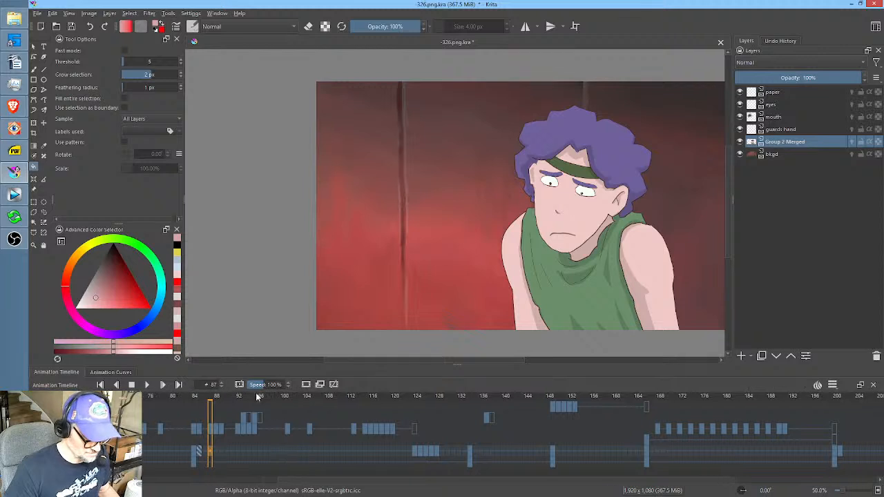
{"action": "left_click_drag", "start_coordinate": [242, 397], "coordinate": [644, 399]}
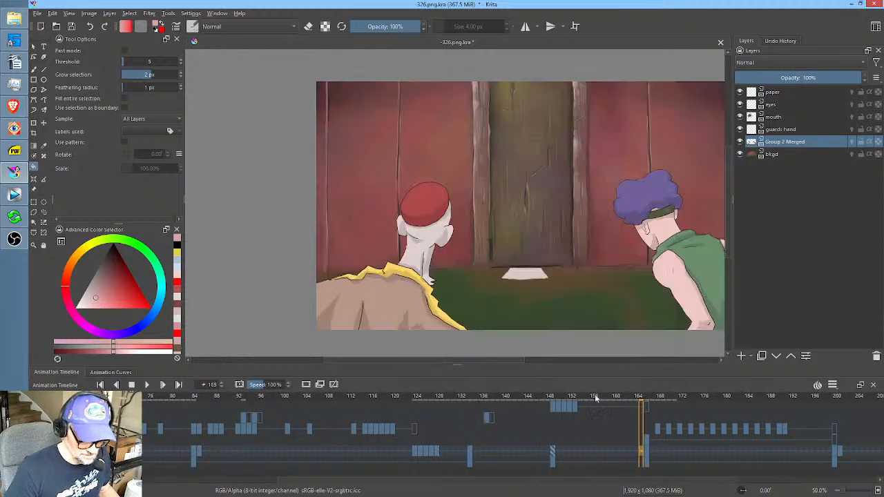
{"action": "left_click", "coordinate": [74, 29]}
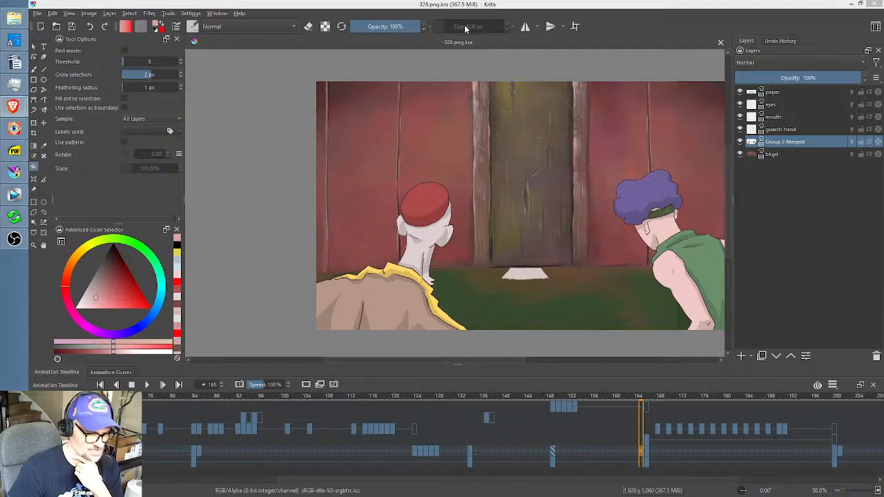
{"action": "left_click_drag", "start_coordinate": [539, 193], "coordinate": [460, 189]}
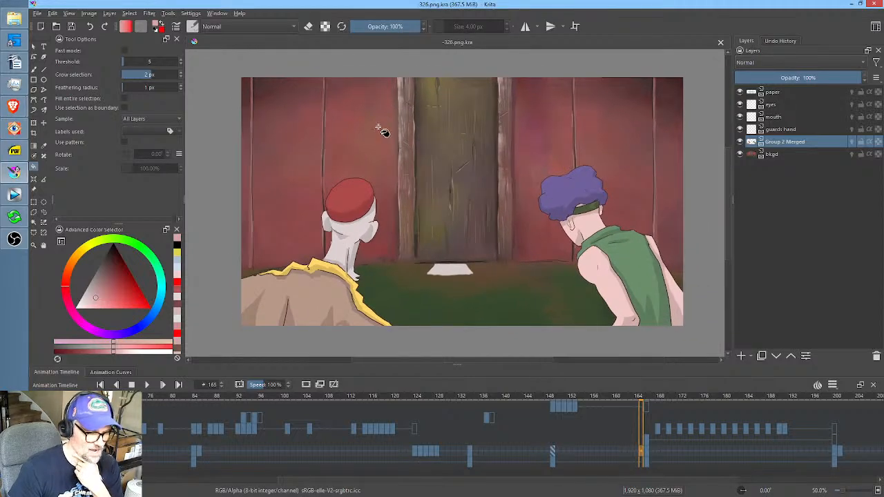
Switch to Vegas Pro and look through the video effects available for the 339.0001 event, including Sony Color Balance and Sony Color Curves.
{"action": "left_click", "coordinate": [13, 193]}
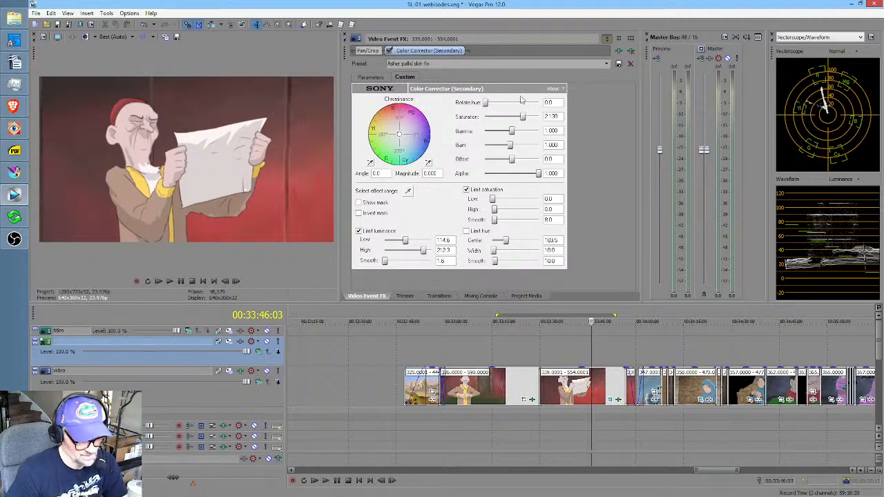
{"action": "left_click", "coordinate": [620, 52]}
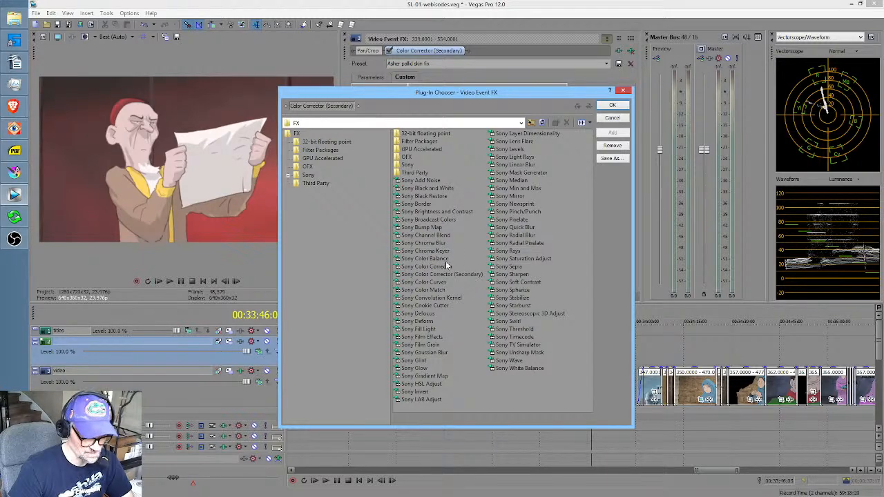
{"action": "left_click", "coordinate": [432, 259]}
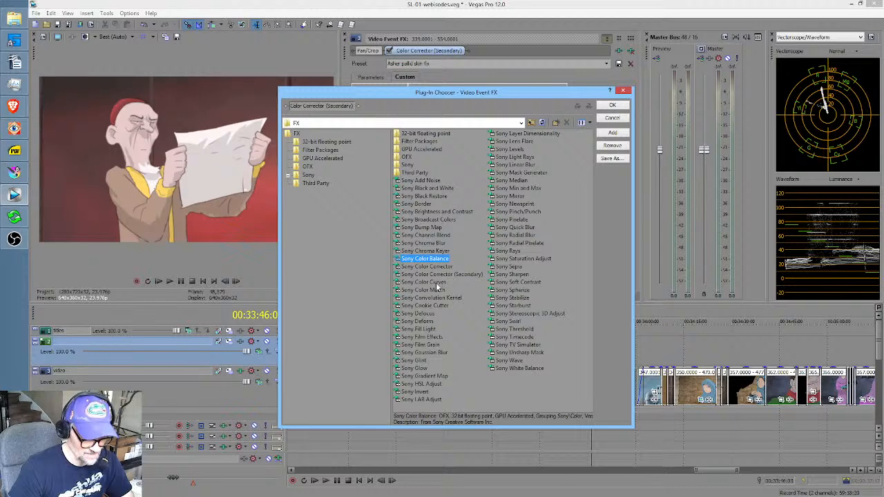
{"action": "left_click", "coordinate": [436, 283]}
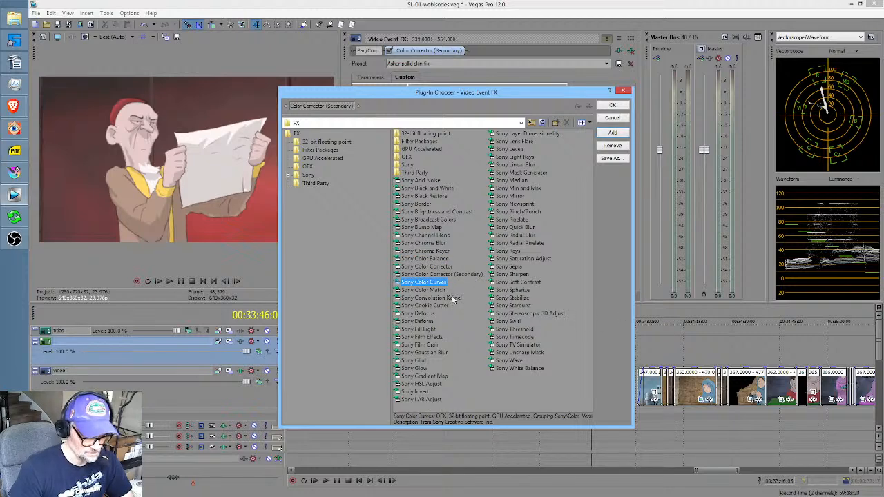
{"action": "left_click", "coordinate": [623, 92]}
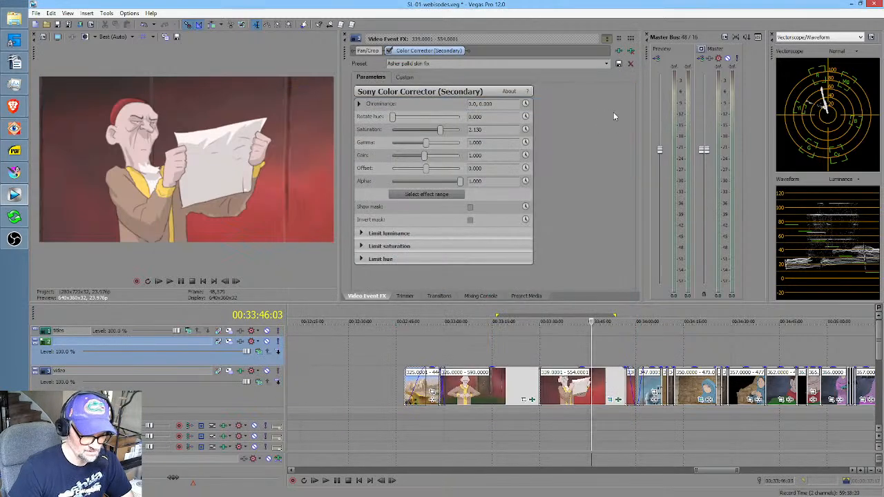
{"action": "left_click", "coordinate": [405, 78]}
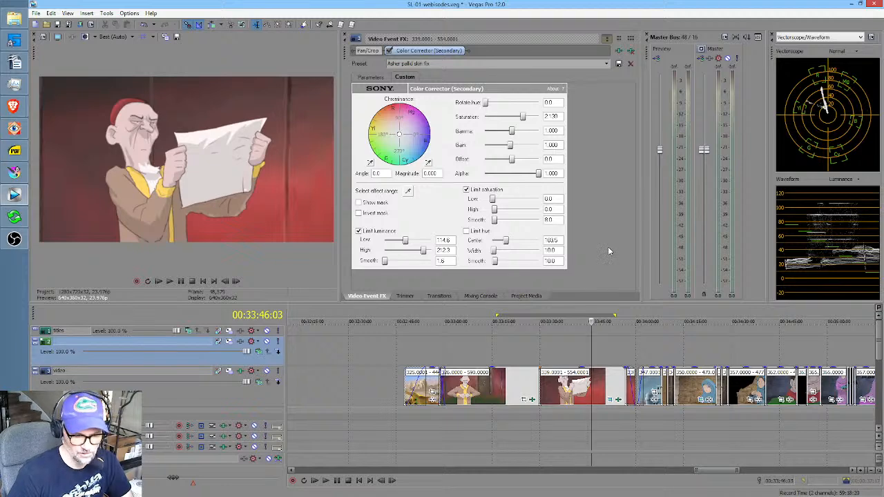
{"action": "left_click_drag", "start_coordinate": [592, 342], "coordinate": [539, 341]}
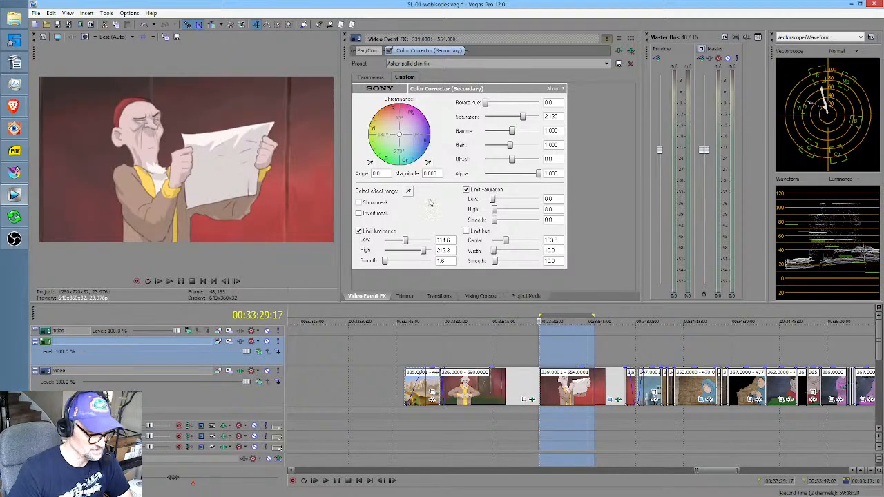
Switch to Krita and examine the channel choices of the Color Adjustment filter for the merged character layer.
{"action": "left_click", "coordinate": [14, 172]}
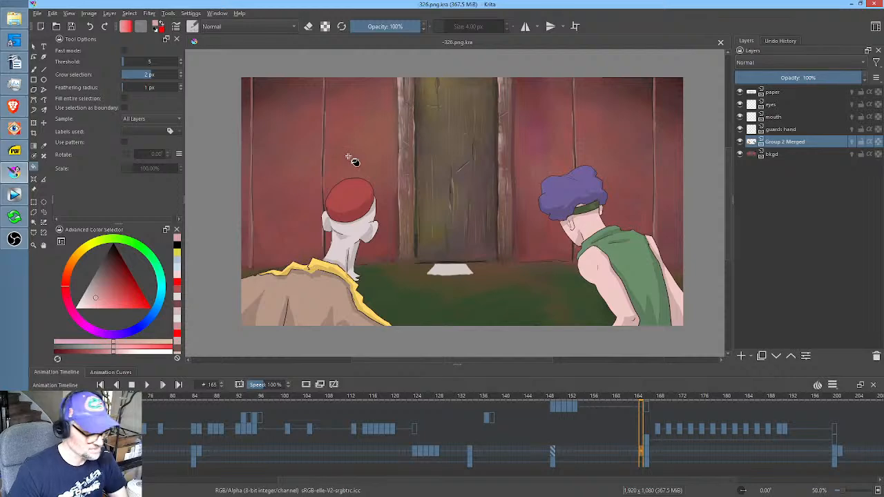
{"action": "key", "text": "ctrl+m"}
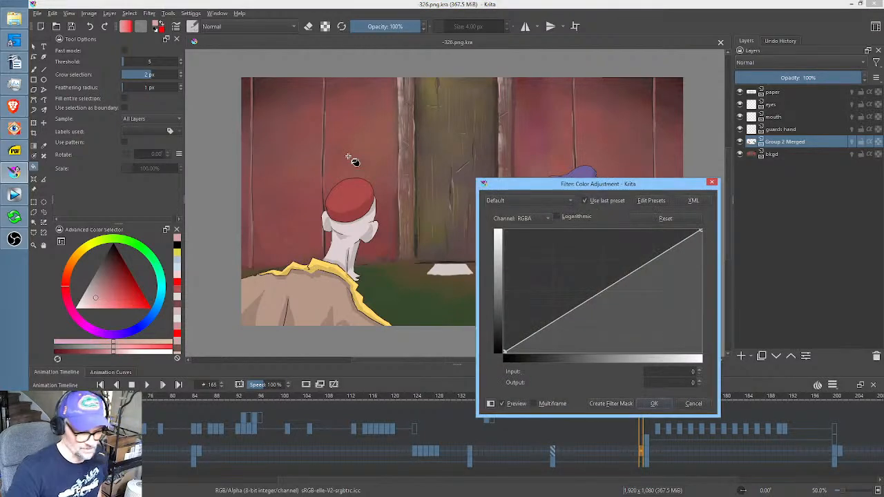
{"action": "left_click", "coordinate": [536, 219]}
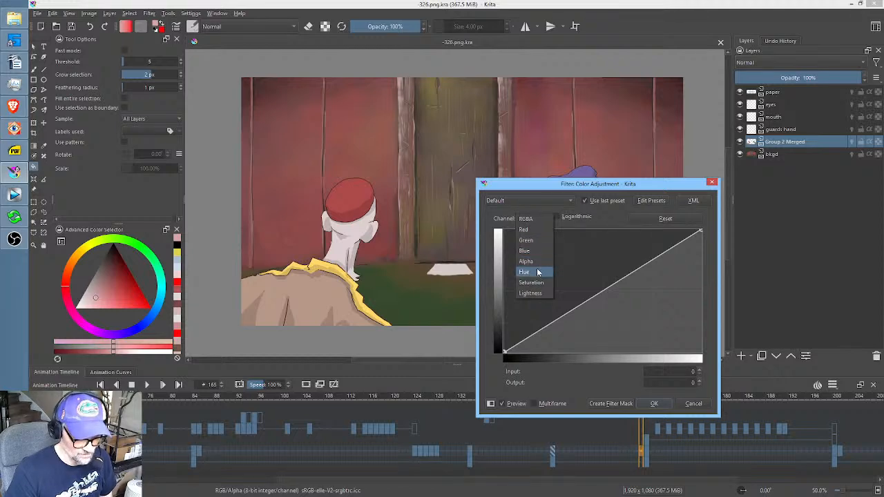
{"action": "left_click", "coordinate": [583, 217]}
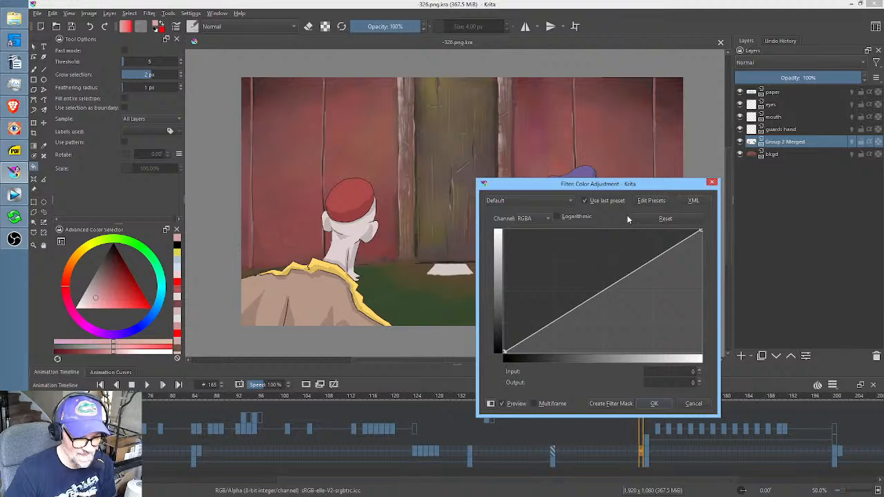
{"action": "left_click", "coordinate": [712, 182]}
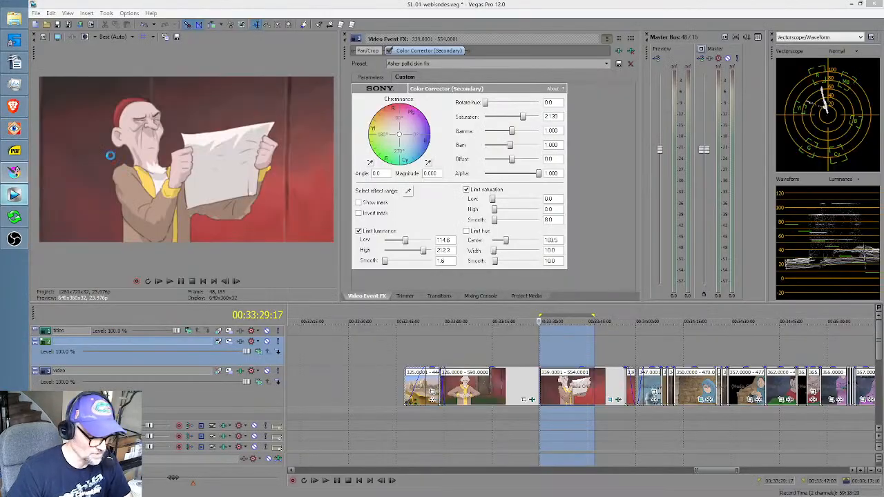
Switch to Vegas Pro, try a Sony Color Corrector on the 339.0001 event with its low color wheel, and remove the effect.
{"action": "left_click", "coordinate": [14, 195]}
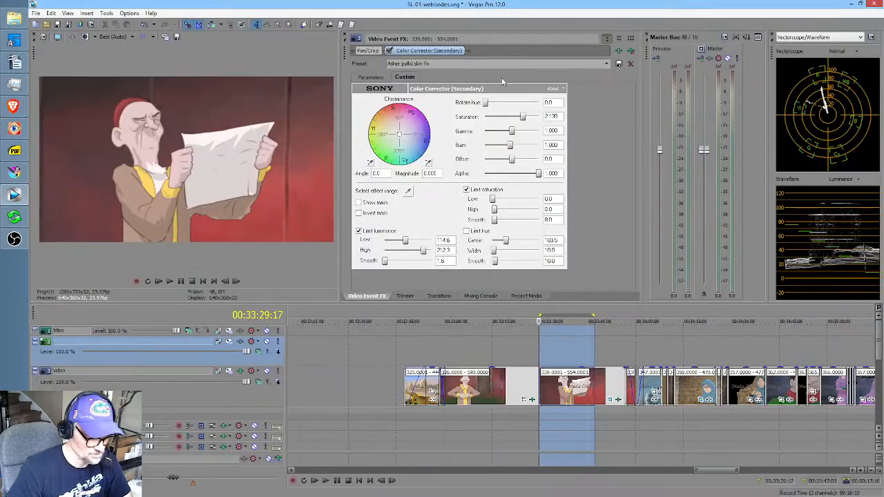
{"action": "left_click", "coordinate": [619, 51]}
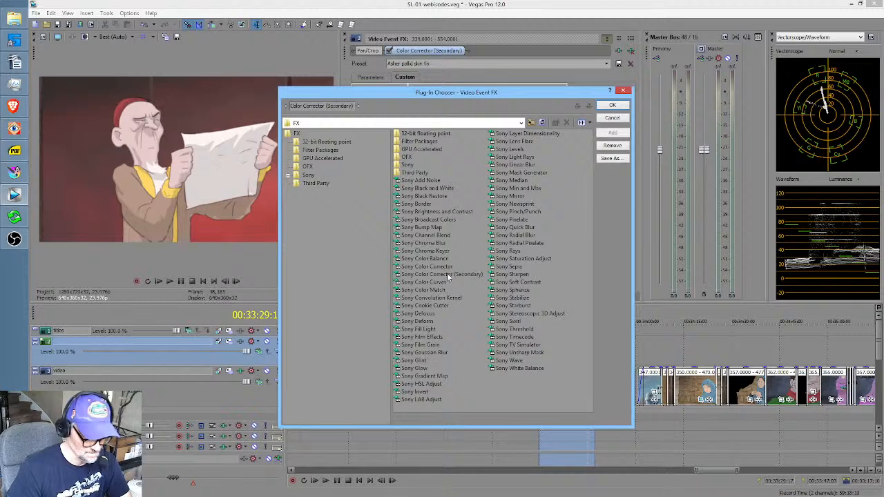
{"action": "double_click", "coordinate": [427, 267]}
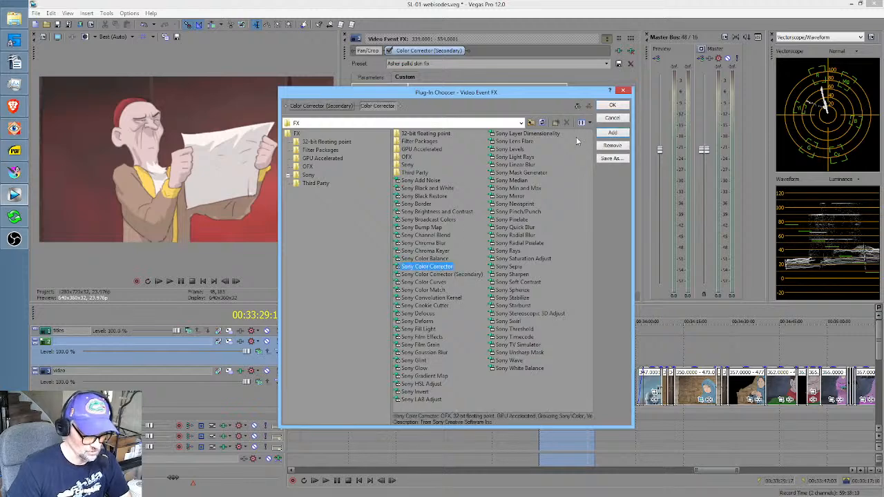
{"action": "left_click", "coordinate": [612, 107]}
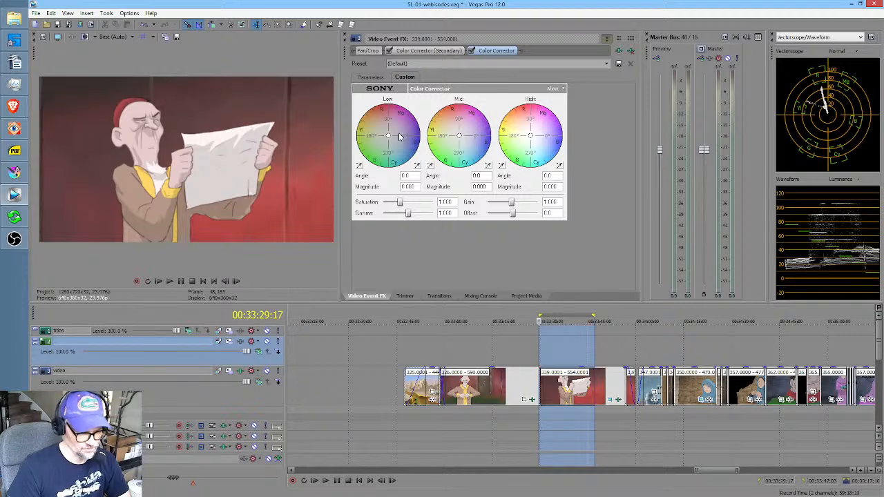
{"action": "mouse_move", "coordinate": [388, 135]}
{"action": "left_mouse_down"}
{"action": "mouse_move", "coordinate": [365, 143]}
{"action": "mouse_move", "coordinate": [390, 140]}
{"action": "left_mouse_up"}
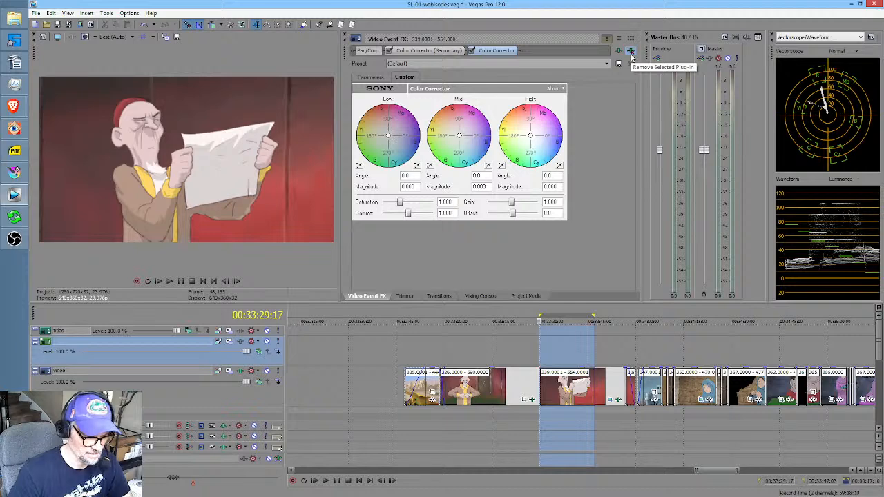
{"action": "left_click", "coordinate": [631, 54]}
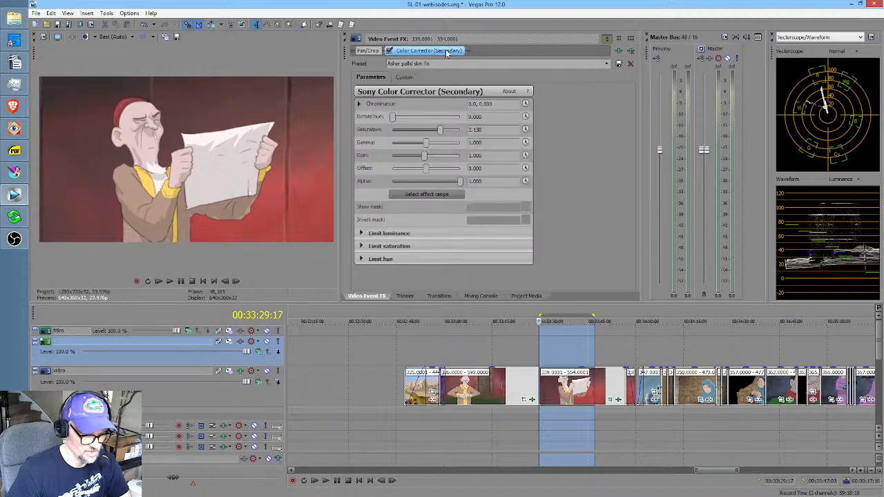
Check the mask preview of the Color Corrector (Secondary) effect by switching it on and off.
{"action": "left_click", "coordinate": [413, 78]}
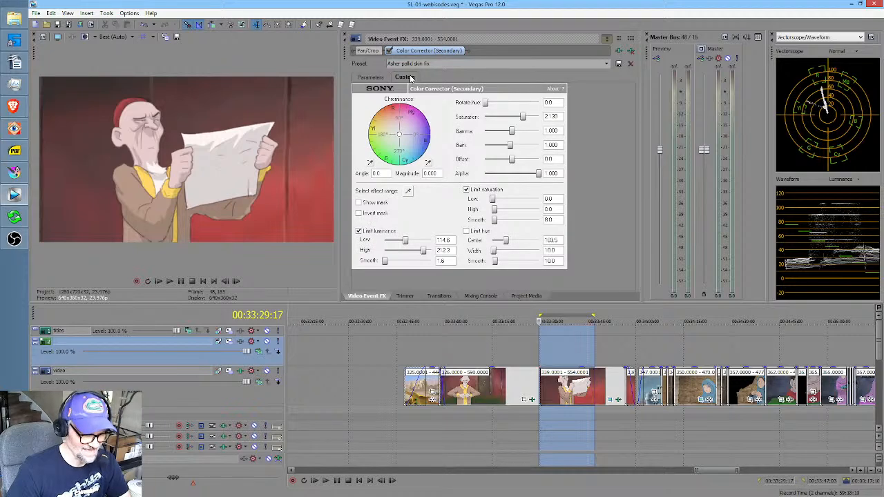
{"action": "left_click", "coordinate": [366, 205]}
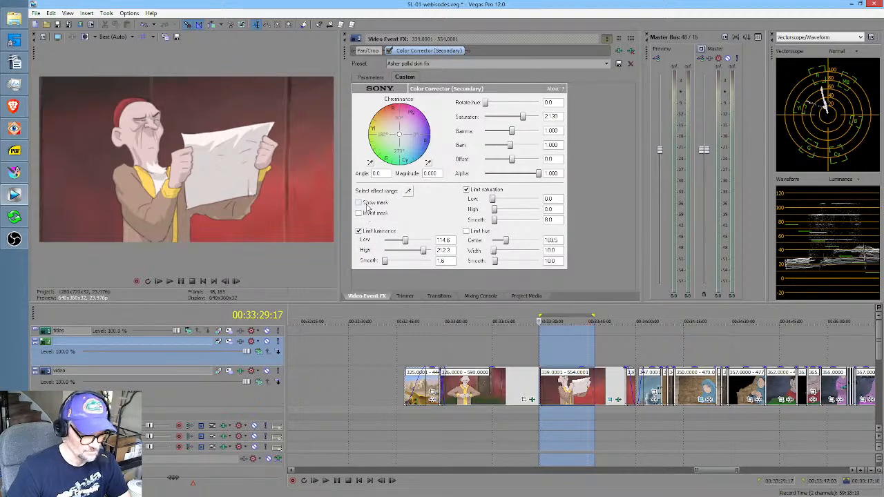
{"action": "left_click", "coordinate": [367, 206]}
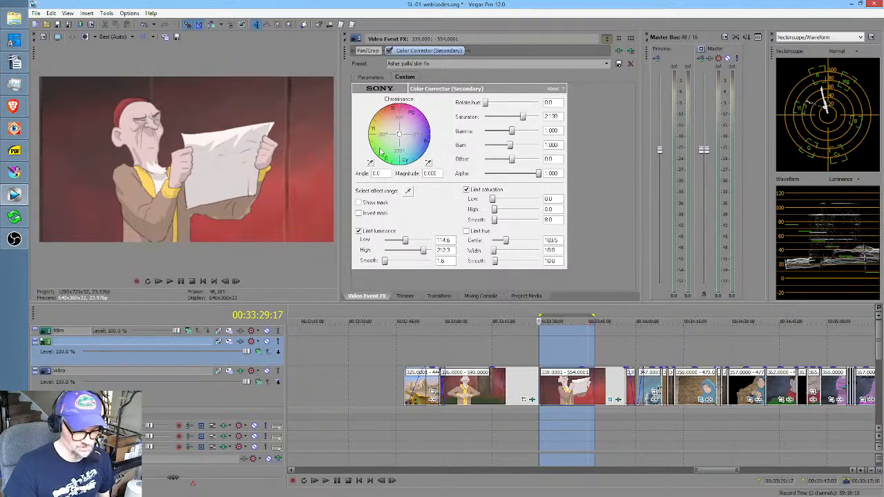
Scrub the timeline from the 339.0001 event through the 350.0000 event to compare the characters' coloring.
{"action": "left_click", "coordinate": [605, 345]}
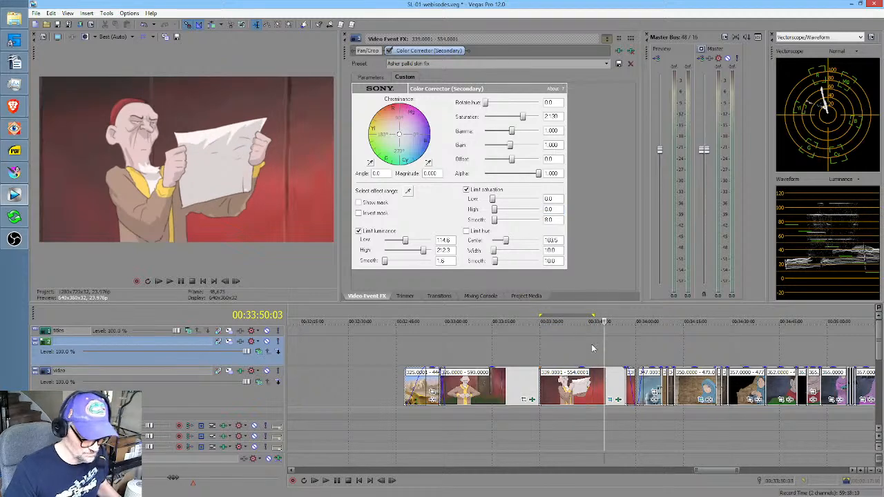
{"action": "left_click_drag", "start_coordinate": [592, 347], "coordinate": [610, 345]}
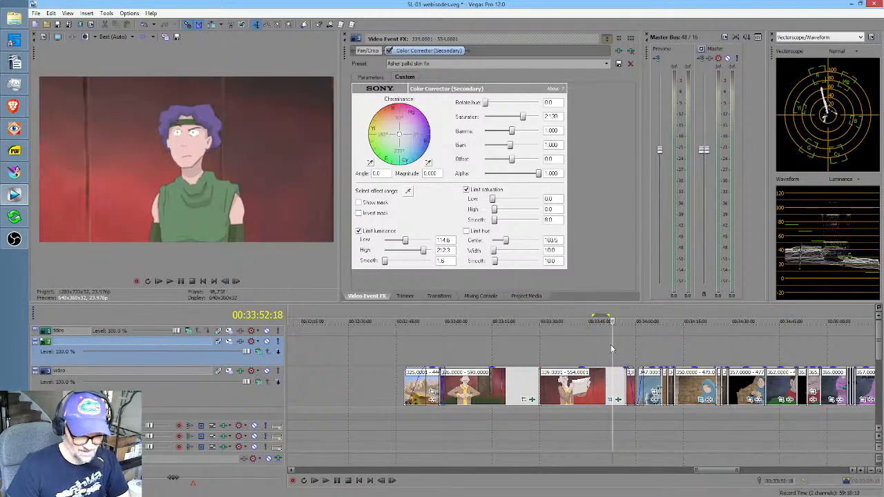
{"action": "left_click_drag", "start_coordinate": [607, 344], "coordinate": [635, 344]}
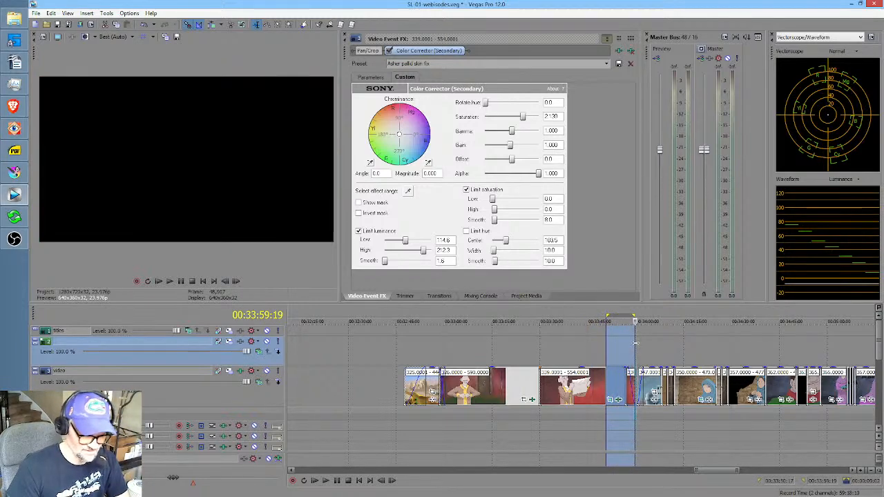
{"action": "left_click", "coordinate": [636, 343]}
{"action": "scroll", "coordinate": [651, 359], "scroll_direction": "up", "scroll_amount": 3}
{"action": "middle_click", "coordinate": [612, 353]}
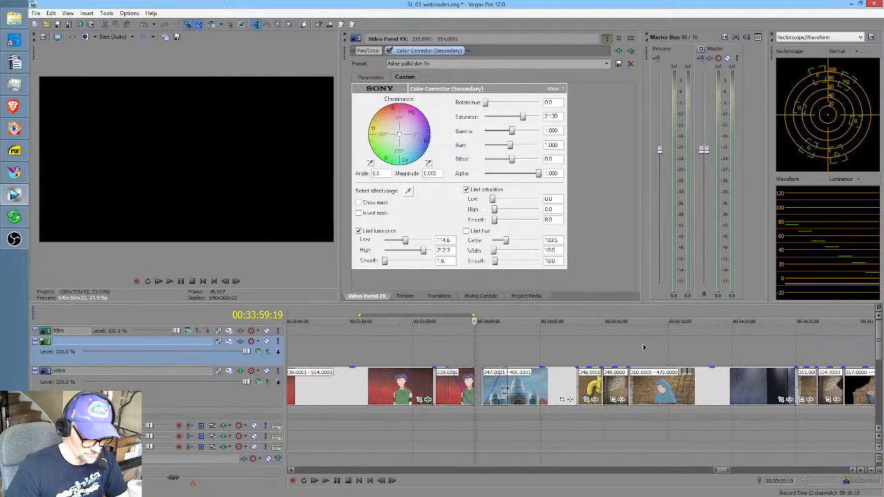
{"action": "left_click_drag", "start_coordinate": [462, 349], "coordinate": [606, 348]}
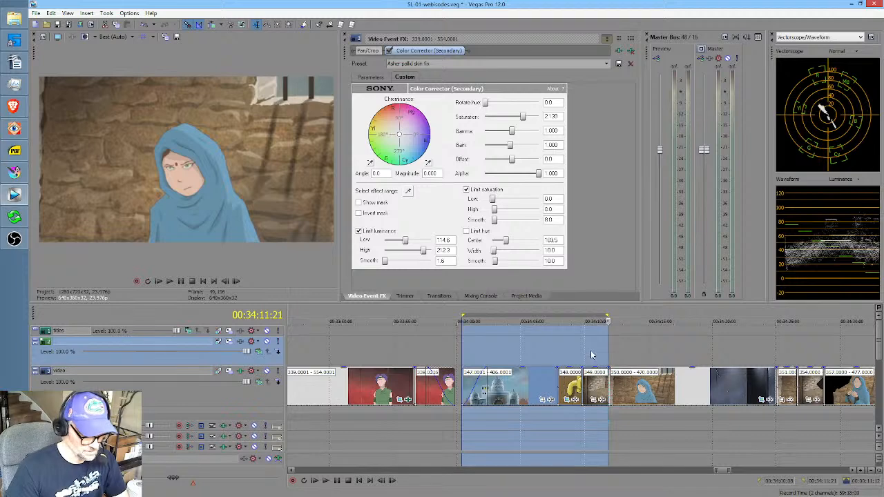
{"action": "middle_click", "coordinate": [571, 351]}
{"action": "left_click_drag", "start_coordinate": [462, 351], "coordinate": [529, 351]}
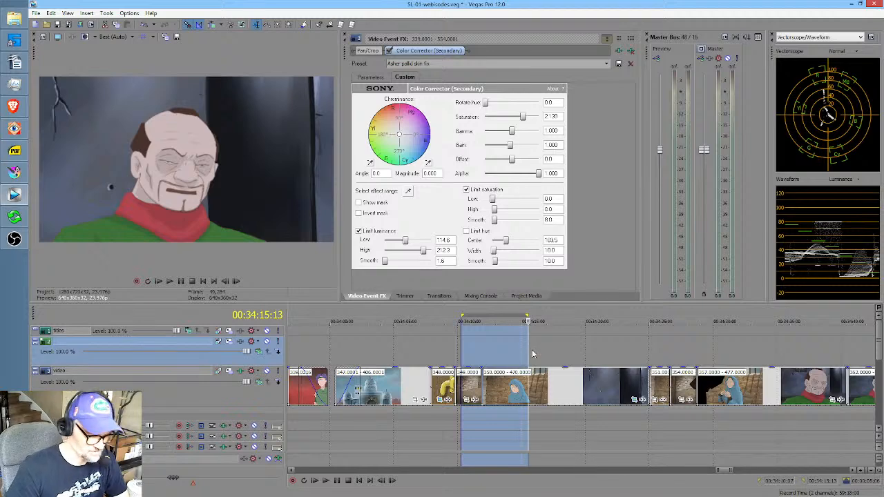
{"action": "left_click_drag", "start_coordinate": [533, 349], "coordinate": [483, 338]}
{"action": "left_click_drag", "start_coordinate": [520, 339], "coordinate": [557, 342]}
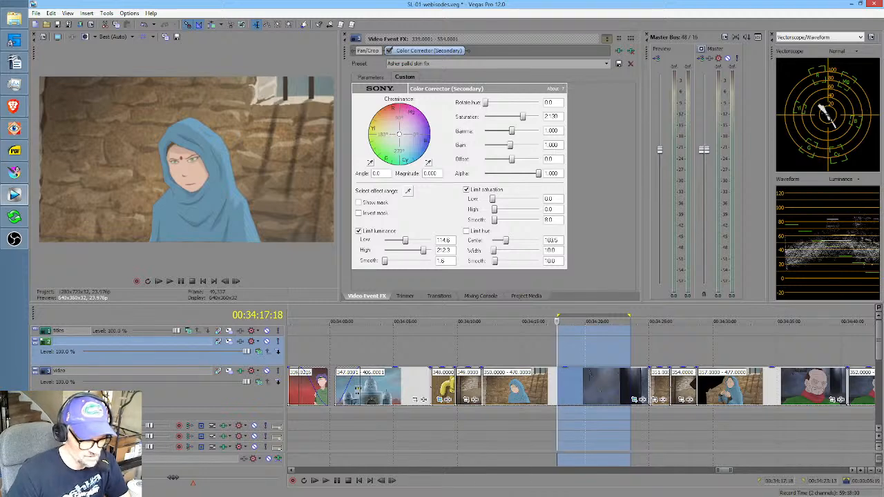
Try a Sony Color Balance effect on the 339.0001 event with green raised in the midtones, and remove the effect.
{"action": "left_click", "coordinate": [618, 53]}
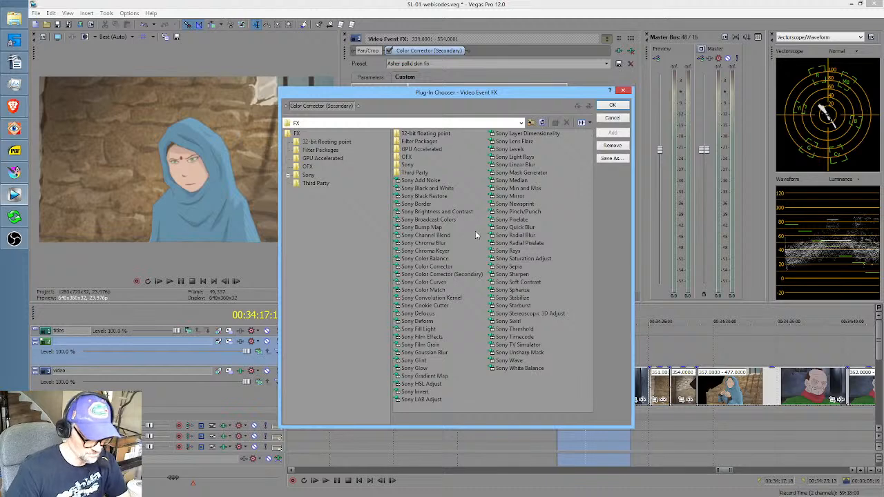
{"action": "double_click", "coordinate": [437, 260]}
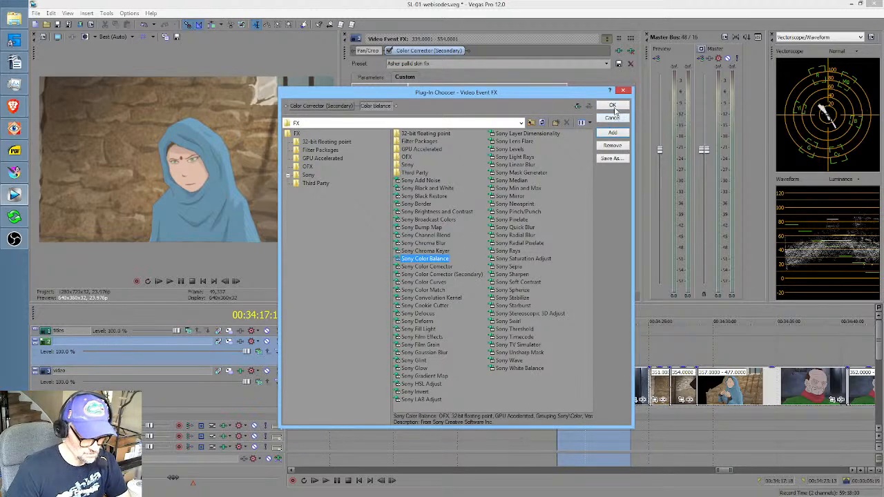
{"action": "left_click", "coordinate": [613, 107]}
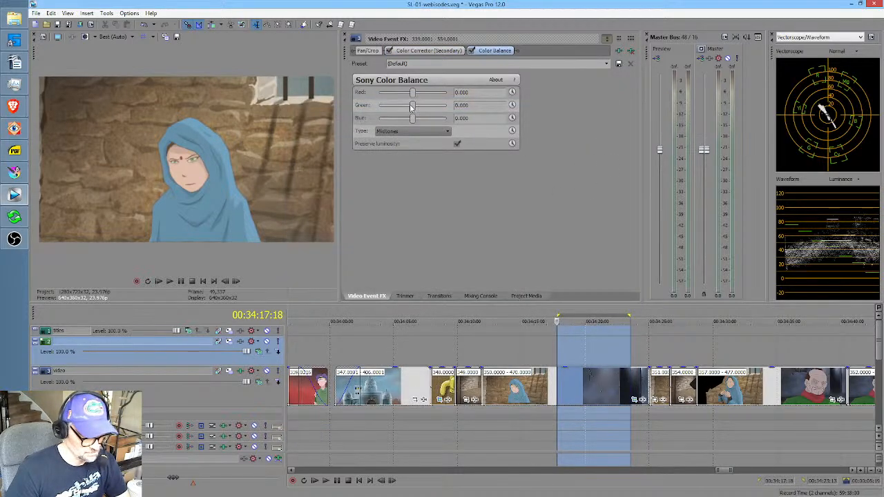
{"action": "mouse_move", "coordinate": [411, 107]}
{"action": "left_mouse_down"}
{"action": "mouse_move", "coordinate": [393, 107]}
{"action": "mouse_move", "coordinate": [427, 107]}
{"action": "left_mouse_up"}
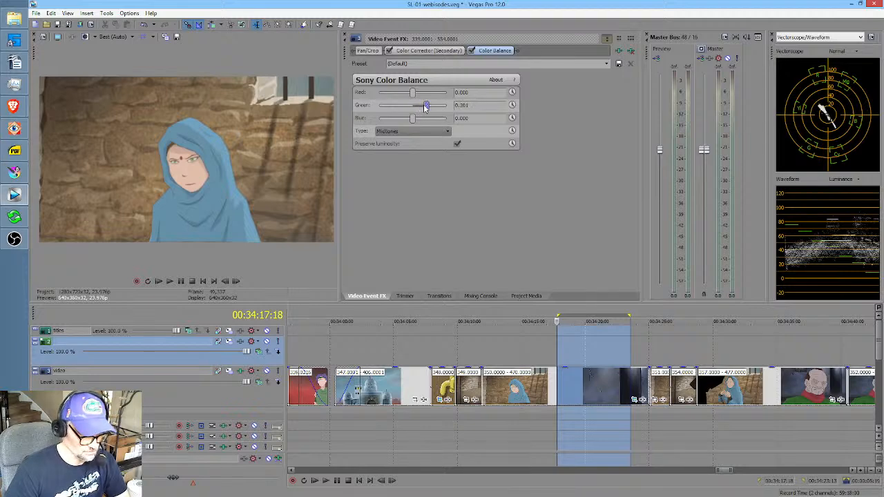
{"action": "left_click", "coordinate": [486, 52]}
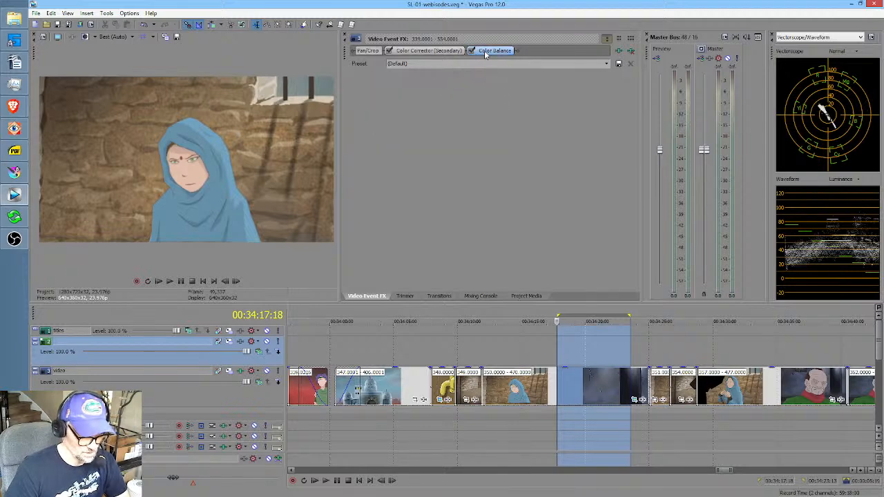
{"action": "left_click", "coordinate": [630, 52]}
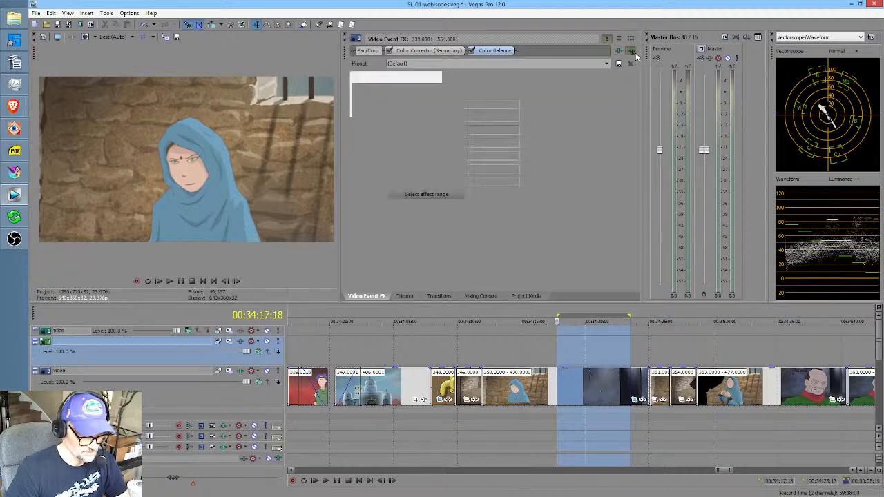
Review the video track's Color Corrector wheels and add a Sony Color Balance effect to the track.
{"action": "left_click", "coordinate": [239, 372]}
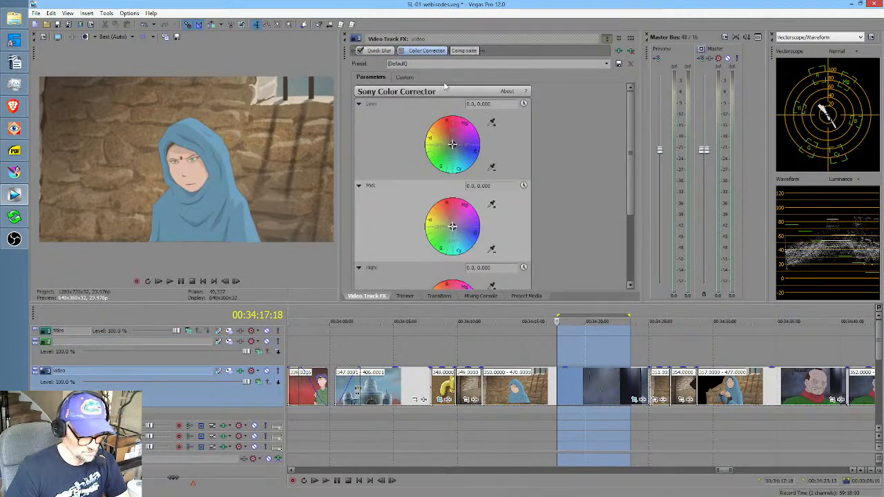
{"action": "left_click", "coordinate": [405, 77]}
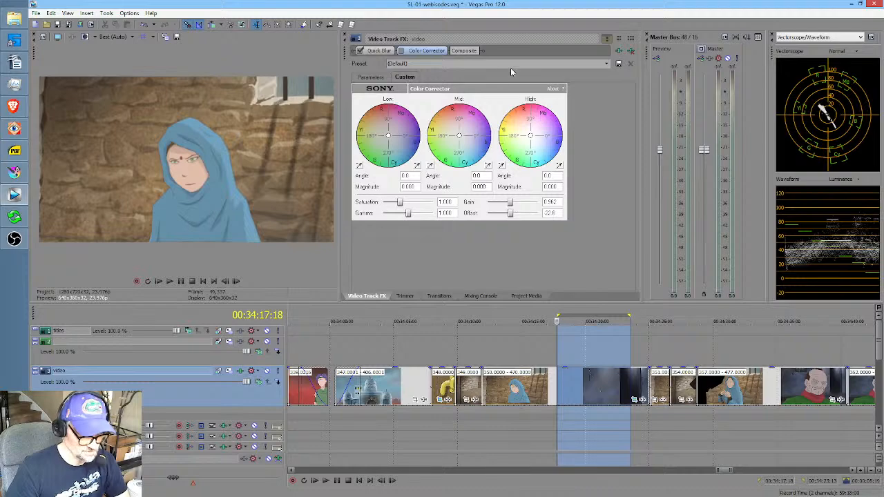
{"action": "left_click", "coordinate": [619, 64]}
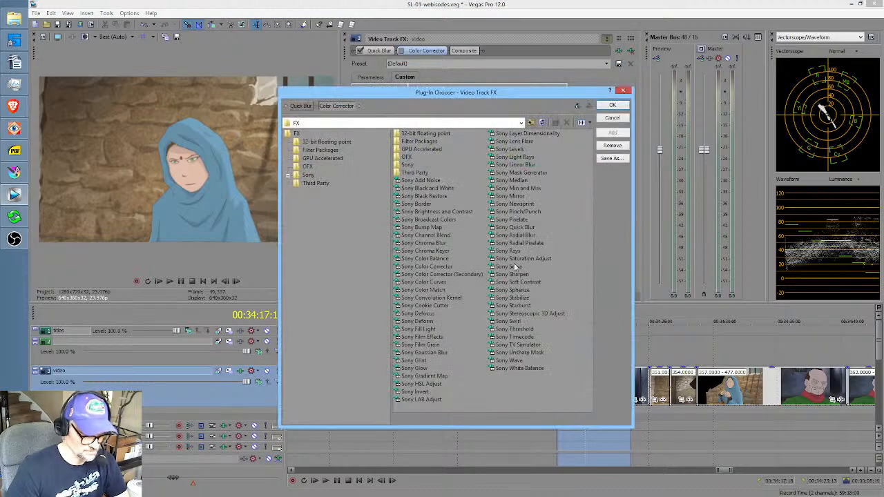
{"action": "double_click", "coordinate": [442, 259]}
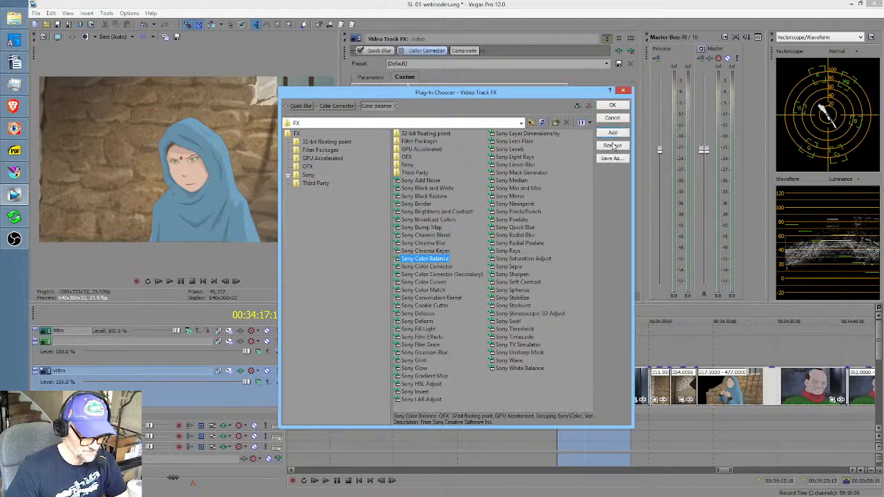
{"action": "left_click", "coordinate": [612, 105]}
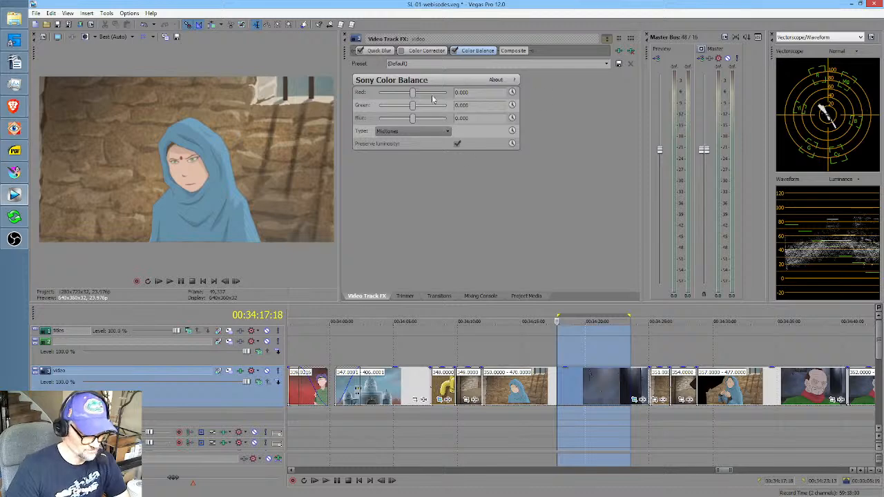
Try lowering green and blue separately in the midtones of the track's Color Balance, resetting each one to zero.
{"action": "left_click", "coordinate": [419, 131]}
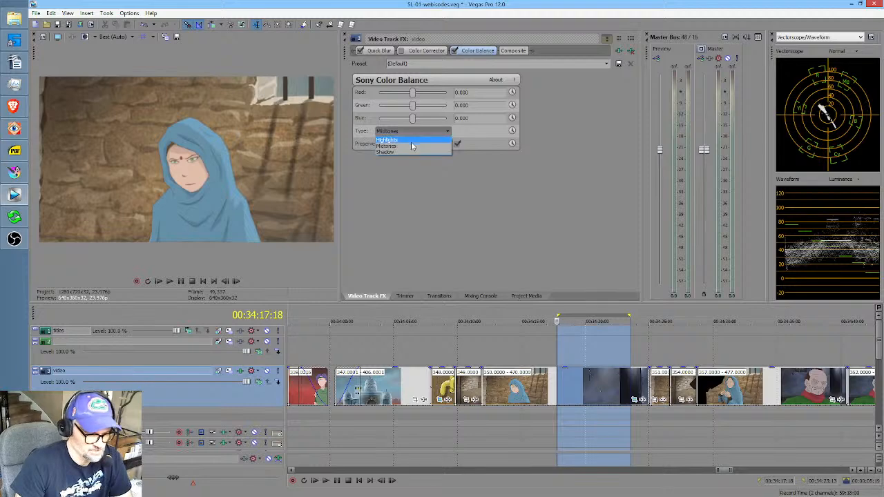
{"action": "left_click", "coordinate": [409, 146]}
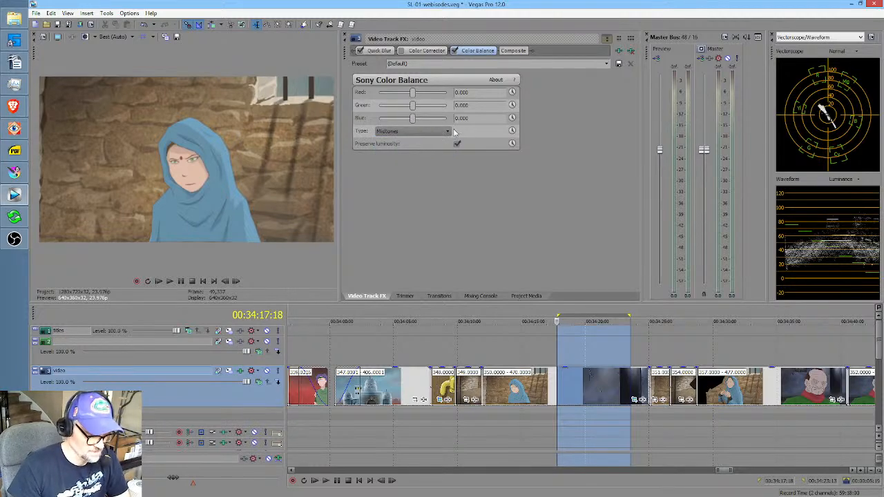
{"action": "left_click_drag", "start_coordinate": [413, 105], "coordinate": [396, 112]}
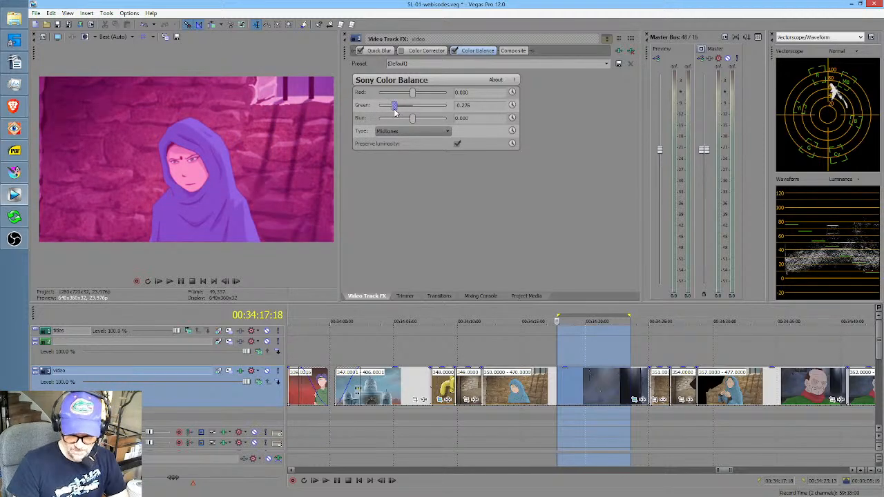
{"action": "mouse_move", "coordinate": [395, 113]}
{"action": "left_mouse_down"}
{"action": "mouse_move", "coordinate": [426, 120]}
{"action": "mouse_move", "coordinate": [392, 120]}
{"action": "left_mouse_up"}
{"action": "double_click", "coordinate": [399, 107]}
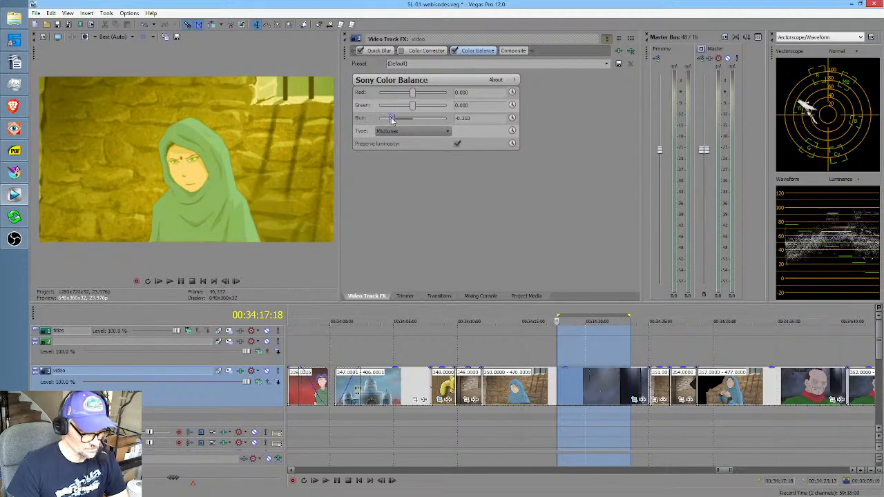
{"action": "double_click", "coordinate": [392, 119]}
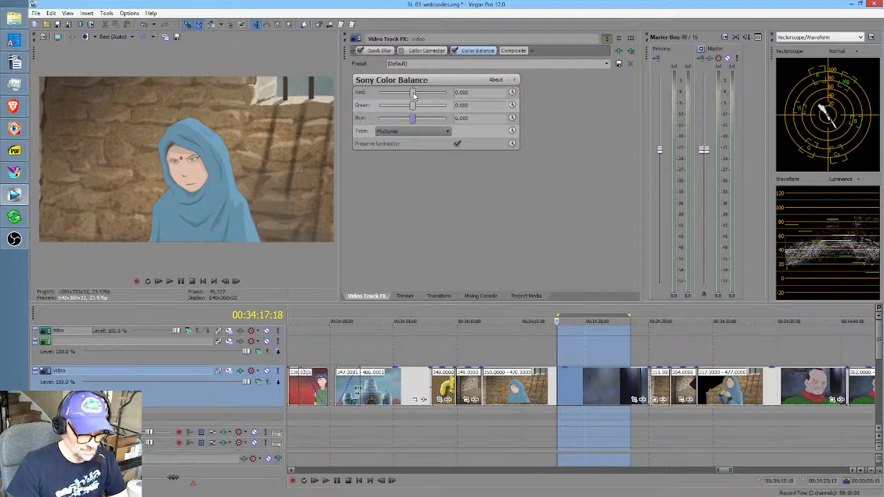
Try the track's Color Balance with red at -0.051, green at 0.031 and the Shadow type, and remove the effect.
{"action": "mouse_move", "coordinate": [414, 96]}
{"action": "left_mouse_down"}
{"action": "mouse_move", "coordinate": [436, 98]}
{"action": "mouse_move", "coordinate": [384, 100]}
{"action": "mouse_move", "coordinate": [412, 93]}
{"action": "mouse_move", "coordinate": [415, 106]}
{"action": "left_mouse_up"}
{"action": "left_click", "coordinate": [428, 132]}
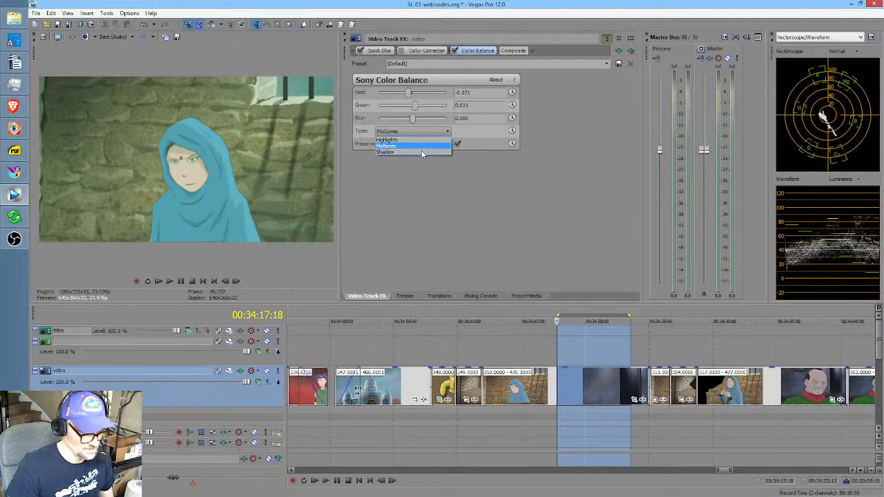
{"action": "left_click", "coordinate": [420, 151]}
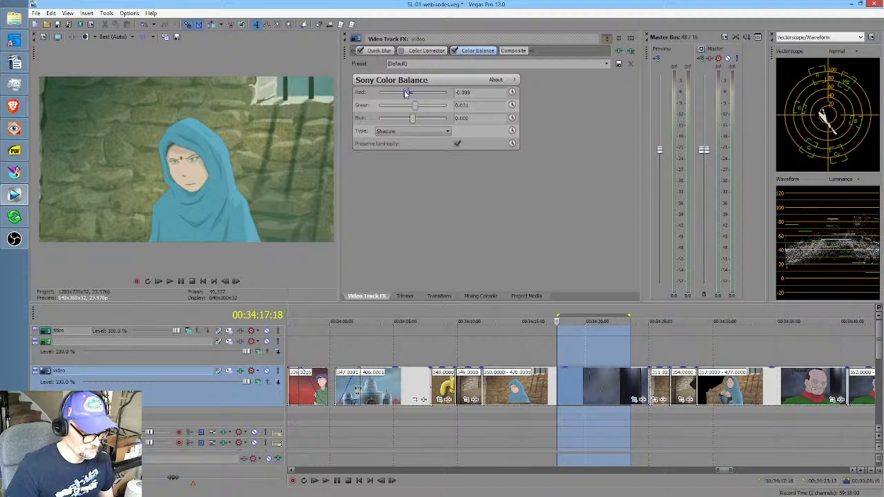
{"action": "left_click_drag", "start_coordinate": [404, 94], "coordinate": [409, 94]}
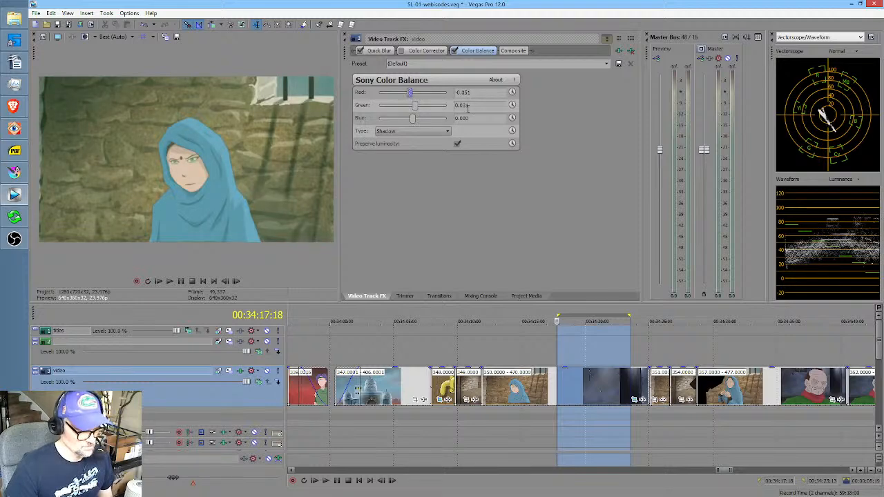
{"action": "left_click", "coordinate": [630, 51]}
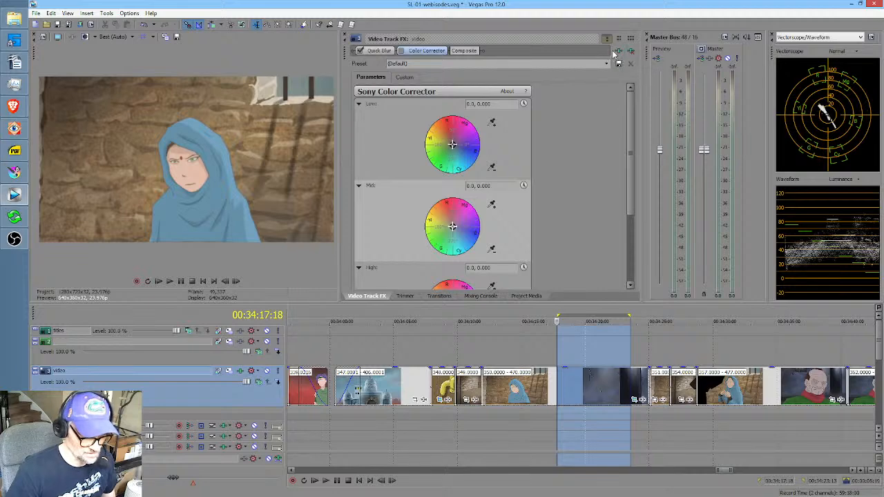
Add a Sony Color Curves effect to the video track and select its Red channel.
{"action": "left_click", "coordinate": [618, 52]}
{"action": "double_click", "coordinate": [442, 282]}
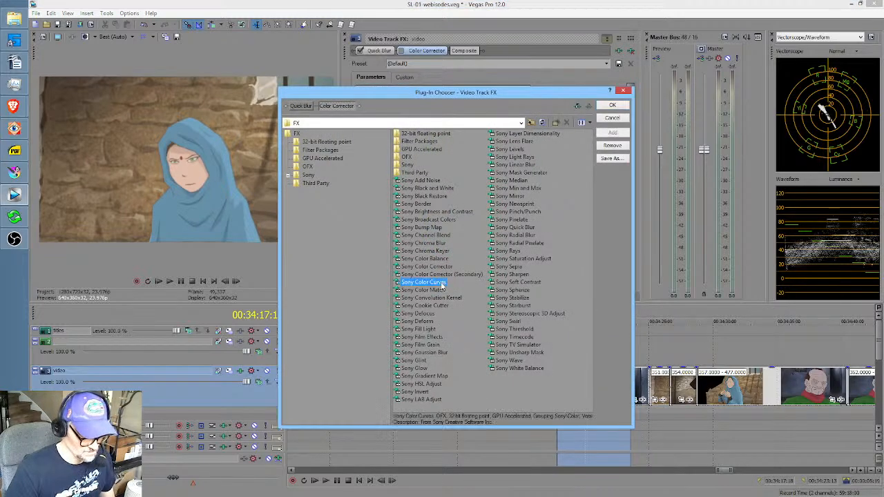
{"action": "left_click", "coordinate": [618, 106]}
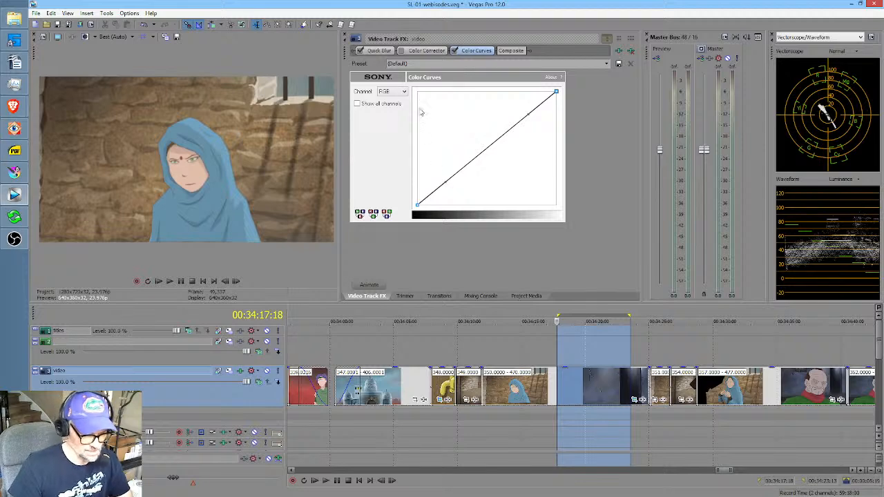
{"action": "left_click", "coordinate": [400, 93]}
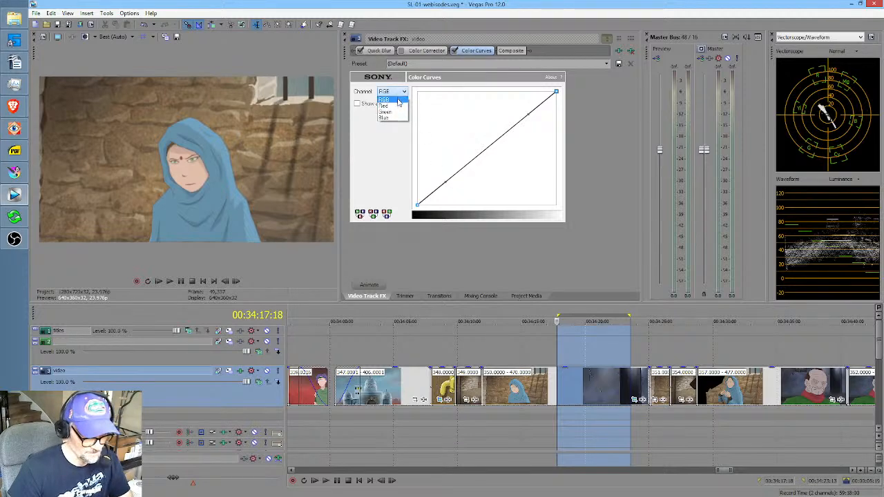
{"action": "left_click", "coordinate": [394, 105]}
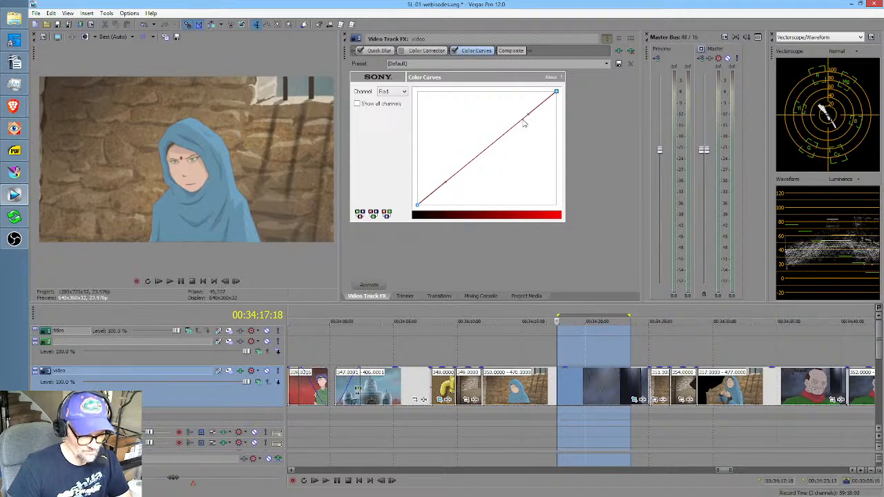
Try adding two points to the red curve and bending it upward in the dark tones, and remove the Color Curves effect.
{"action": "left_click", "coordinate": [522, 120]}
{"action": "left_click", "coordinate": [460, 171]}
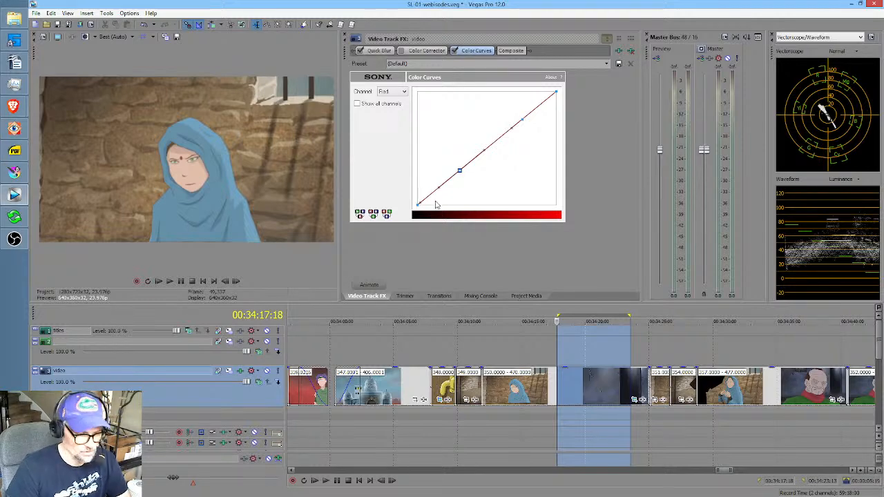
{"action": "mouse_move", "coordinate": [439, 187]}
{"action": "left_mouse_down"}
{"action": "mouse_move", "coordinate": [448, 203]}
{"action": "mouse_move", "coordinate": [433, 160]}
{"action": "mouse_move", "coordinate": [423, 172]}
{"action": "mouse_move", "coordinate": [439, 171]}
{"action": "mouse_move", "coordinate": [415, 168]}
{"action": "mouse_move", "coordinate": [438, 171]}
{"action": "left_mouse_up"}
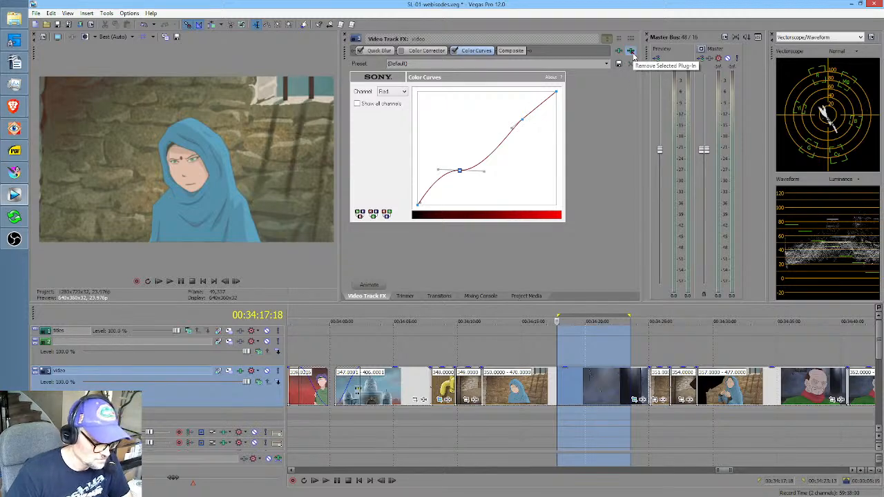
{"action": "left_click", "coordinate": [396, 92]}
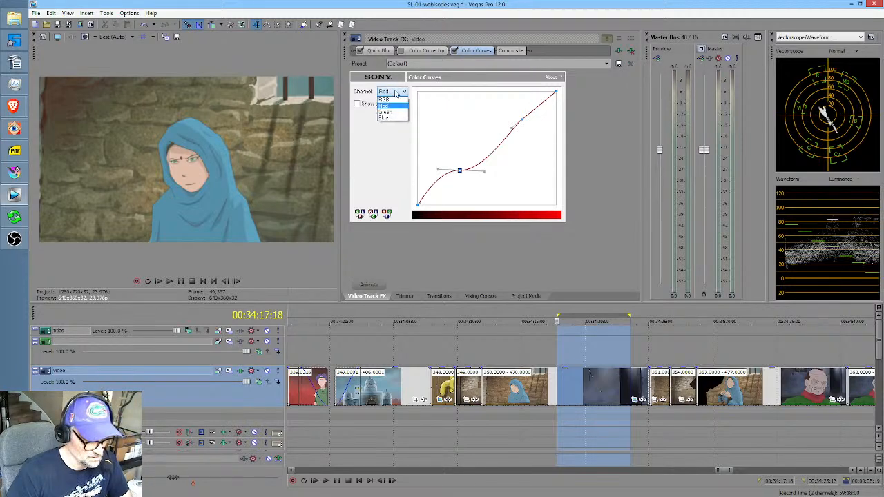
{"action": "left_click", "coordinate": [386, 134]}
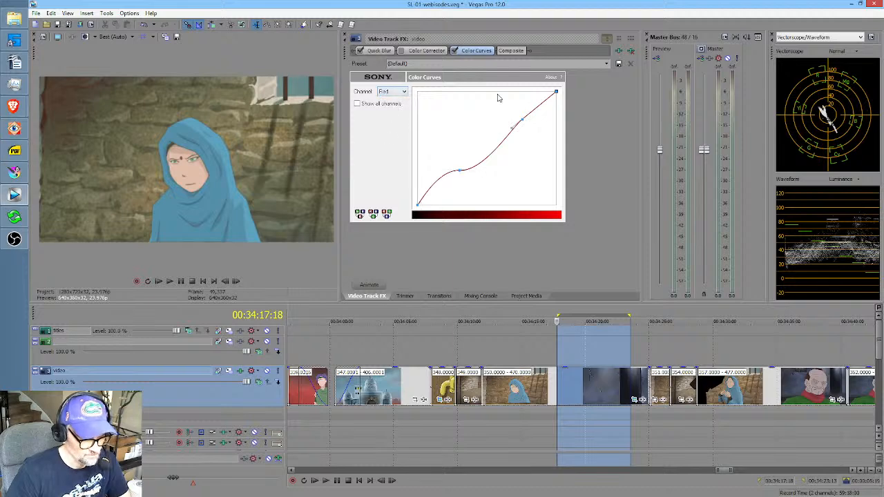
{"action": "left_click", "coordinate": [631, 51]}
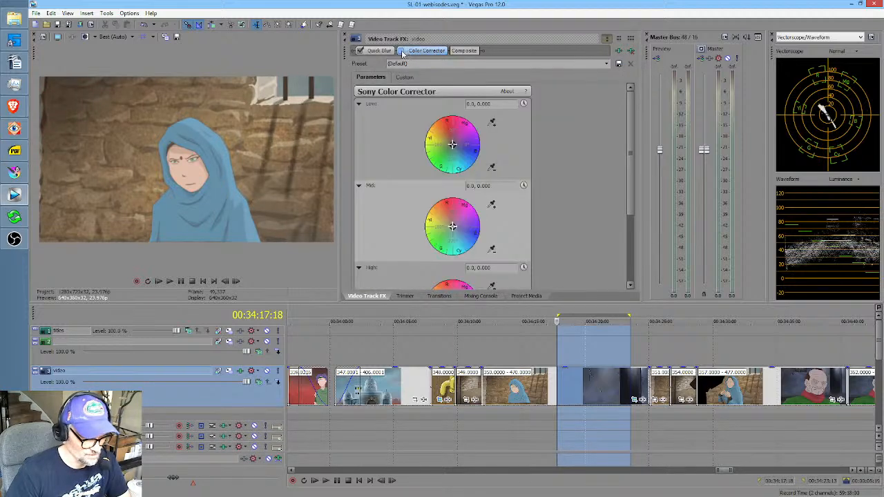
Try the track's Color Corrector with saturation 0.927 and the low, mid and high wheels shifted toward green and cyan, and remove the effect.
{"action": "left_click", "coordinate": [407, 77]}
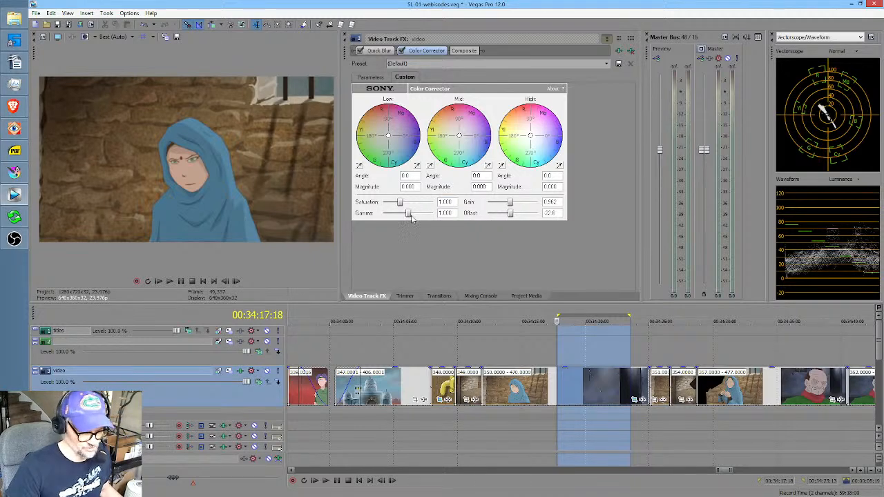
{"action": "mouse_move", "coordinate": [398, 204]}
{"action": "left_mouse_down"}
{"action": "mouse_move", "coordinate": [391, 203]}
{"action": "mouse_move", "coordinate": [413, 202]}
{"action": "mouse_move", "coordinate": [397, 202]}
{"action": "left_mouse_up"}
{"action": "mouse_move", "coordinate": [388, 138]}
{"action": "left_mouse_down"}
{"action": "mouse_move", "coordinate": [377, 145]}
{"action": "mouse_move", "coordinate": [402, 128]}
{"action": "mouse_move", "coordinate": [378, 149]}
{"action": "mouse_move", "coordinate": [411, 118]}
{"action": "mouse_move", "coordinate": [380, 146]}
{"action": "mouse_move", "coordinate": [388, 138]}
{"action": "mouse_move", "coordinate": [369, 119]}
{"action": "mouse_move", "coordinate": [387, 145]}
{"action": "mouse_move", "coordinate": [358, 143]}
{"action": "mouse_move", "coordinate": [377, 149]}
{"action": "left_mouse_up"}
{"action": "mouse_move", "coordinate": [459, 137]}
{"action": "left_mouse_down"}
{"action": "mouse_move", "coordinate": [474, 128]}
{"action": "mouse_move", "coordinate": [449, 132]}
{"action": "mouse_move", "coordinate": [447, 146]}
{"action": "mouse_move", "coordinate": [464, 142]}
{"action": "left_mouse_up"}
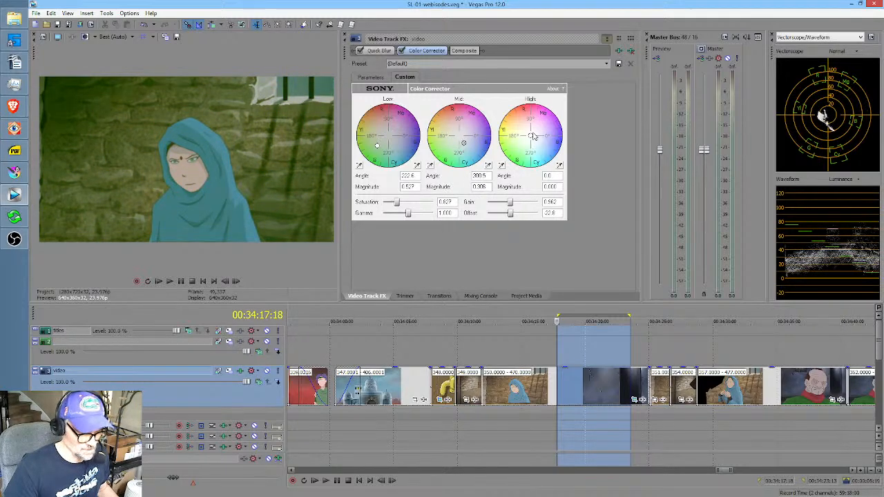
{"action": "mouse_move", "coordinate": [531, 141]}
{"action": "left_mouse_down"}
{"action": "mouse_move", "coordinate": [549, 127]}
{"action": "mouse_move", "coordinate": [540, 115]}
{"action": "mouse_move", "coordinate": [503, 148]}
{"action": "mouse_move", "coordinate": [541, 150]}
{"action": "left_mouse_up"}
{"action": "left_click_drag", "start_coordinate": [540, 152], "coordinate": [539, 147]}
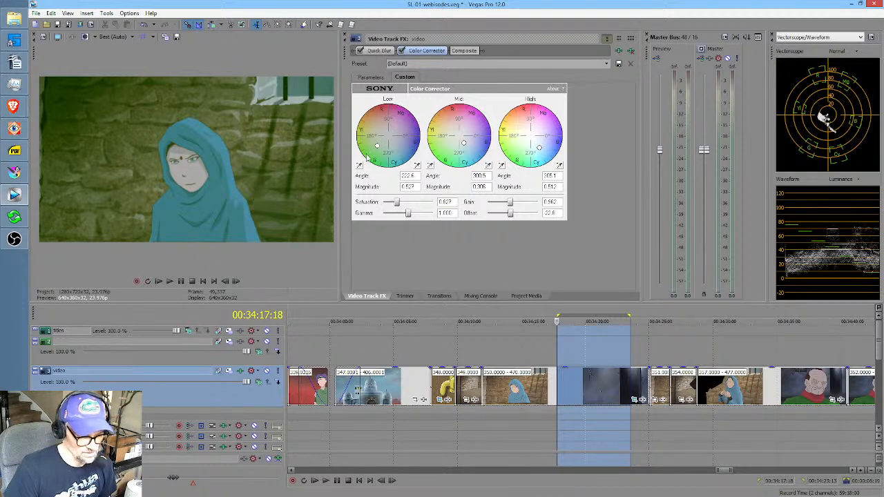
{"action": "left_click", "coordinate": [631, 52]}
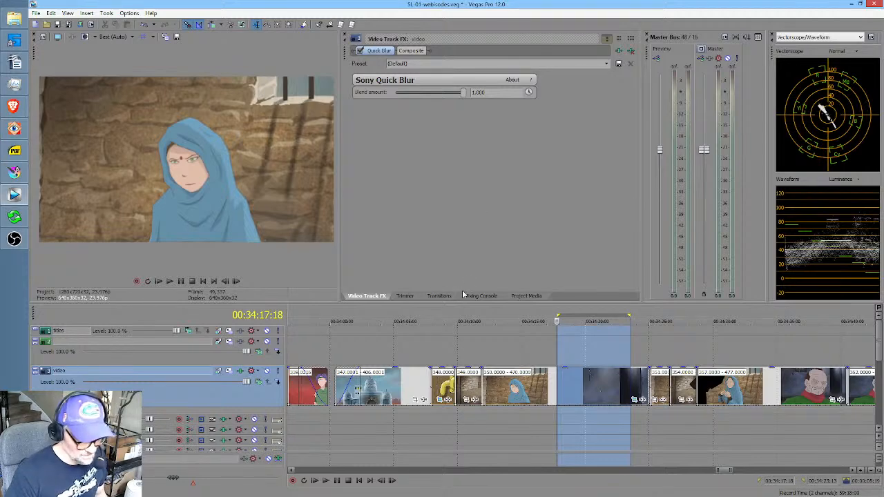
Examine the hooded character's coloring between the 350.0000 event and the dark event after it.
{"action": "left_click", "coordinate": [492, 357]}
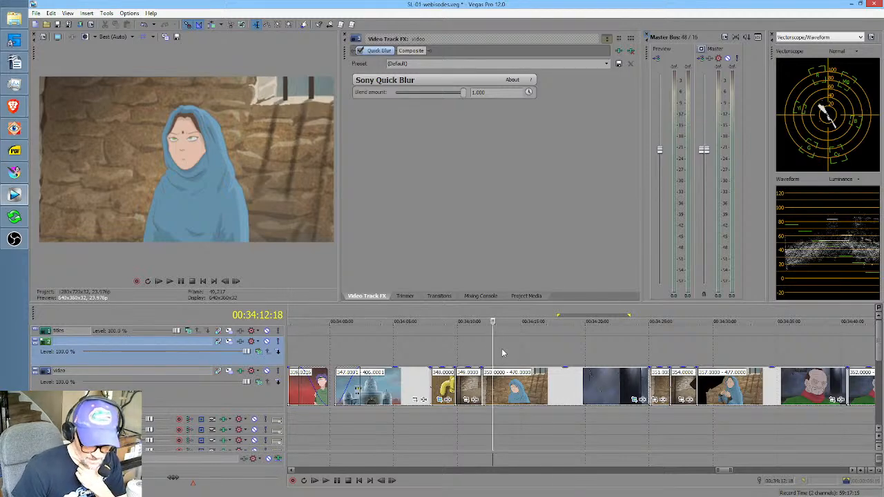
{"action": "left_click_drag", "start_coordinate": [502, 354], "coordinate": [572, 347]}
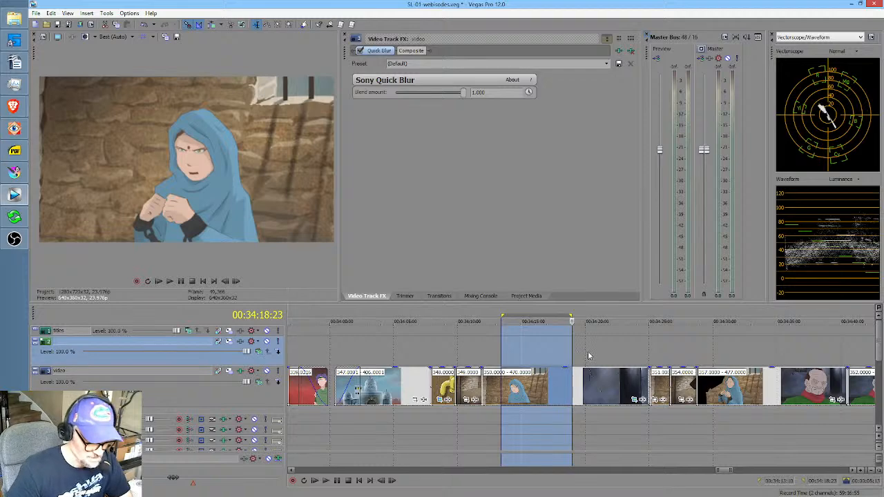
{"action": "left_click_drag", "start_coordinate": [588, 351], "coordinate": [565, 350]}
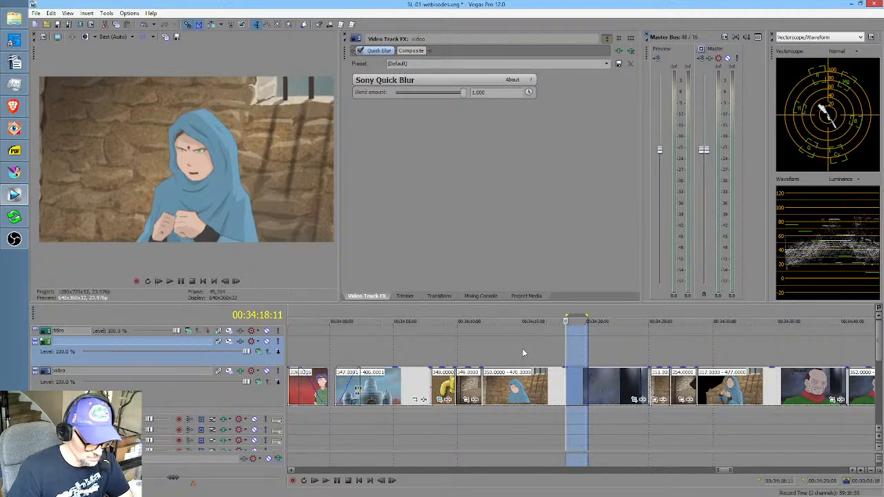
Switch to Krita and check the contents of the Group 2 Merged layer by hiding and showing it.
{"action": "left_click", "coordinate": [14, 172]}
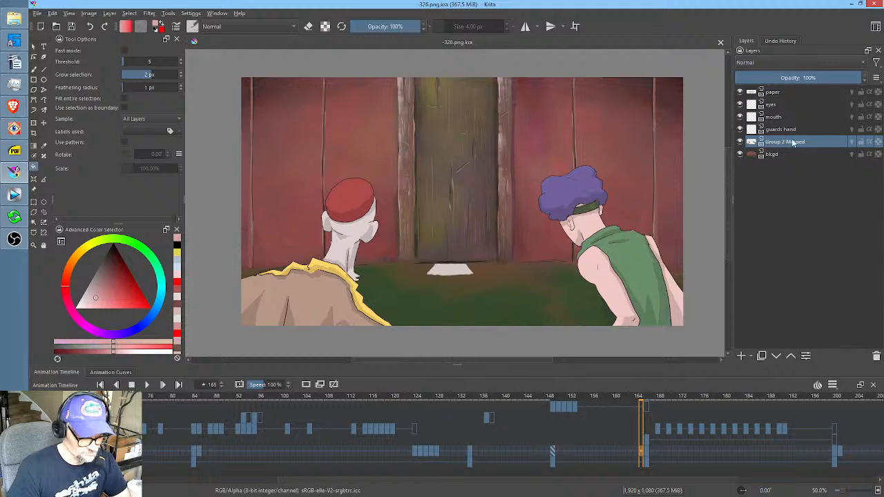
{"action": "left_click", "coordinate": [741, 141]}
{"action": "left_click", "coordinate": [741, 142]}
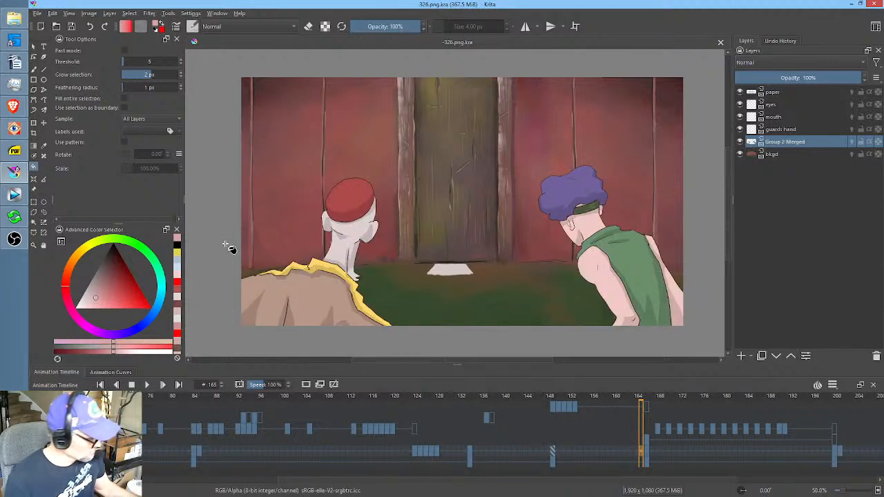
Try a hue-channel Color Adjustment on Group 2 Merged, raising the curve's start to output 70 and its middle point to 51, 44.
{"action": "key", "text": "ctrl+m"}
{"action": "left_click", "coordinate": [526, 219]}
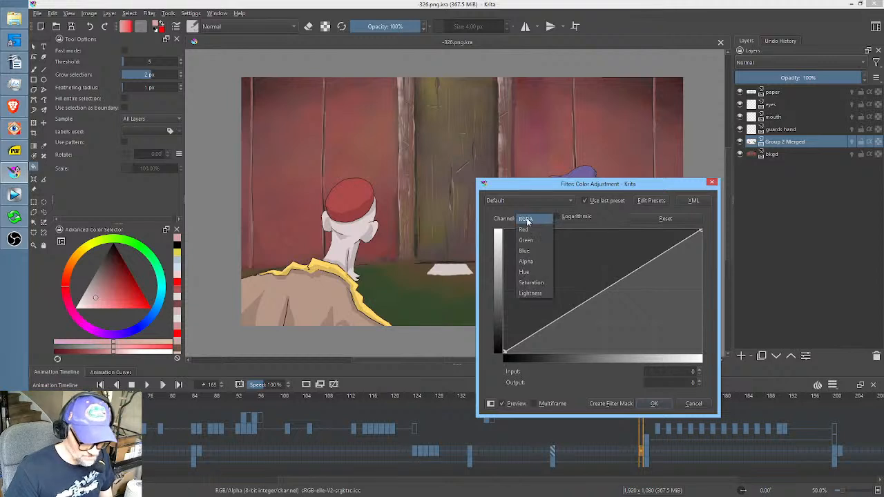
{"action": "left_click", "coordinate": [525, 271]}
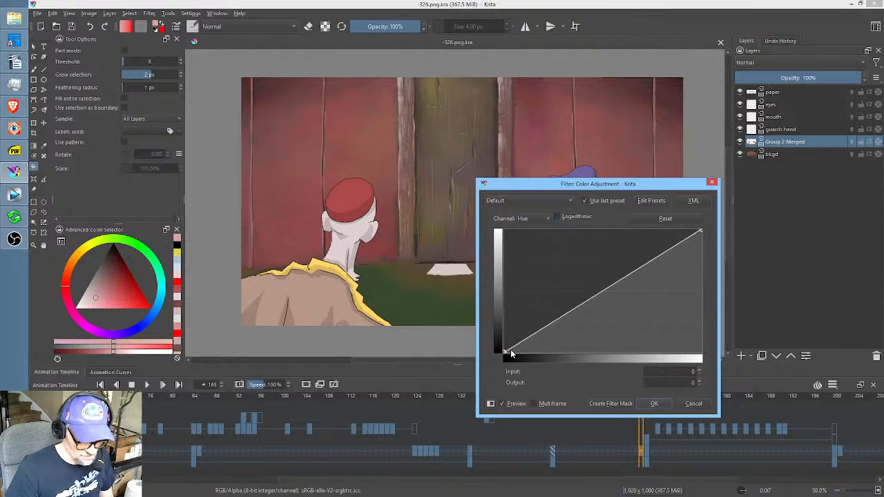
{"action": "left_click_drag", "start_coordinate": [504, 350], "coordinate": [479, 255]}
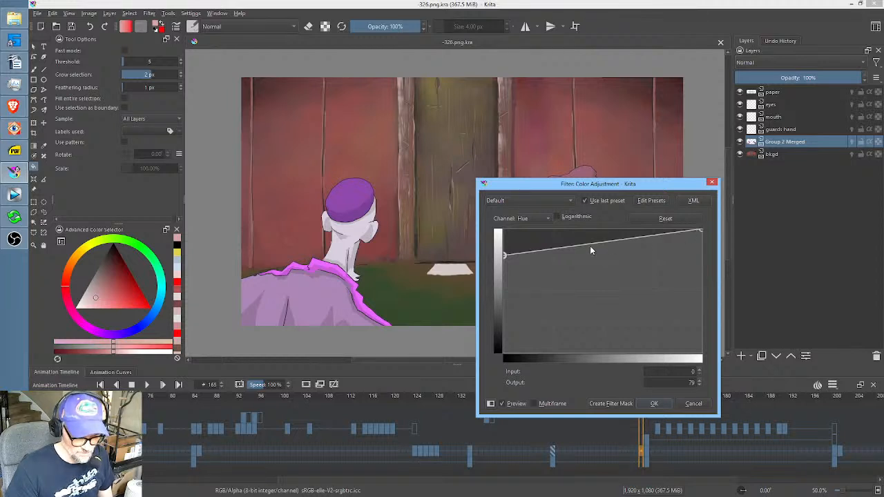
{"action": "left_click_drag", "start_coordinate": [597, 249], "coordinate": [602, 293]}
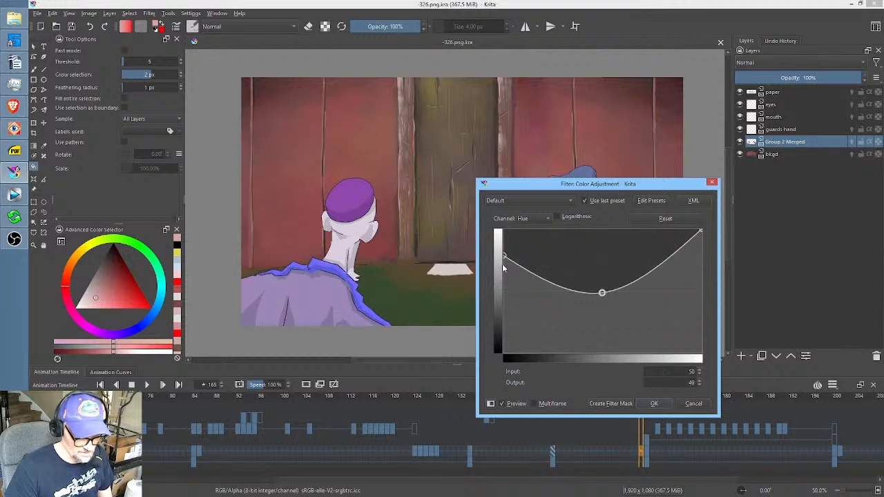
{"action": "mouse_move", "coordinate": [504, 256]}
{"action": "left_mouse_down"}
{"action": "mouse_move", "coordinate": [505, 283]}
{"action": "mouse_move", "coordinate": [505, 265]}
{"action": "left_mouse_up"}
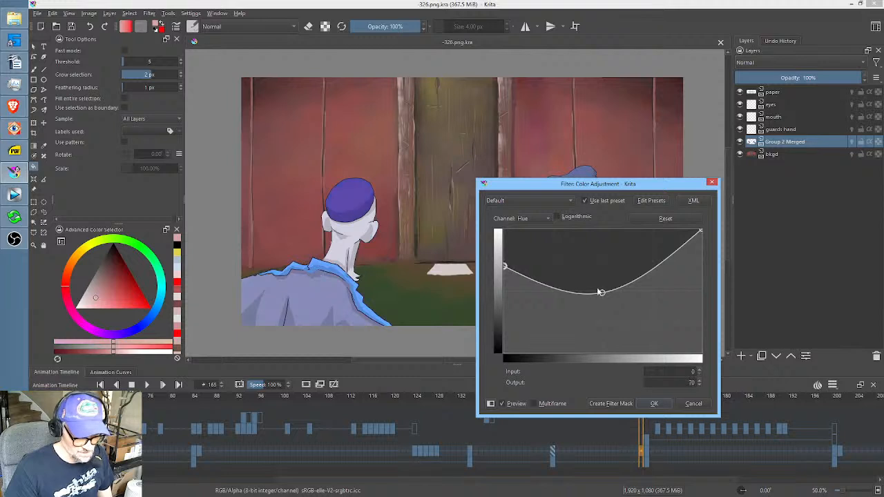
{"action": "mouse_move", "coordinate": [602, 292]}
{"action": "left_mouse_down"}
{"action": "mouse_move", "coordinate": [532, 302]}
{"action": "mouse_move", "coordinate": [532, 319]}
{"action": "mouse_move", "coordinate": [594, 320]}
{"action": "mouse_move", "coordinate": [596, 297]}
{"action": "mouse_move", "coordinate": [605, 298]}
{"action": "left_mouse_up"}
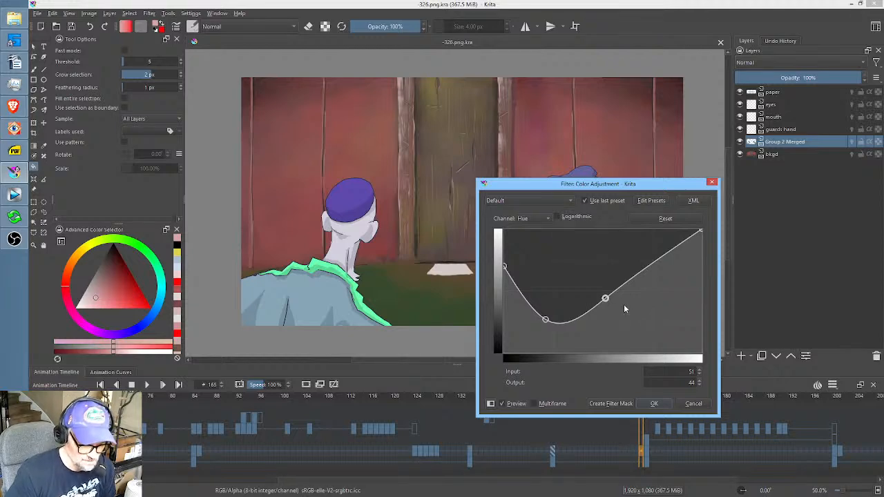
Try reshaping the hue curve with extra points at 67, 62 and 32, 50 and a low point at 21, 22, and cancel the filter.
{"action": "mouse_move", "coordinate": [583, 320]}
{"action": "left_mouse_down"}
{"action": "mouse_move", "coordinate": [587, 301]}
{"action": "mouse_move", "coordinate": [580, 305]}
{"action": "left_mouse_up"}
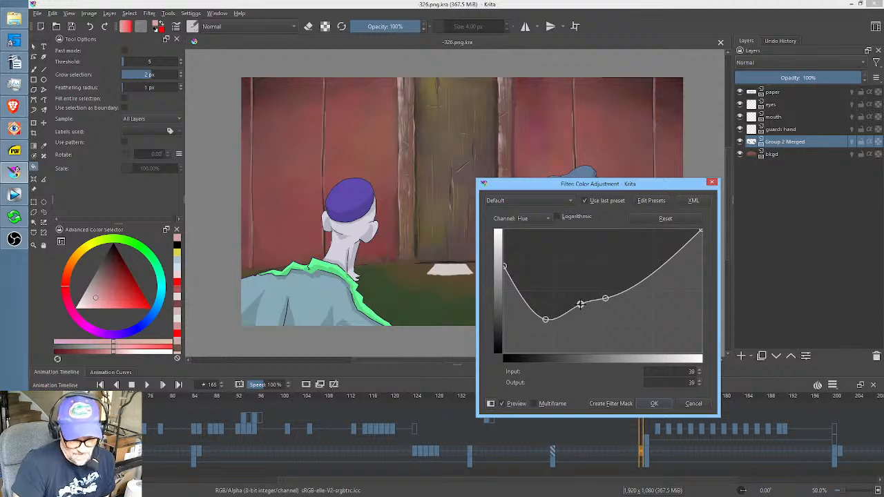
{"action": "left_click_drag", "start_coordinate": [580, 305], "coordinate": [573, 297]}
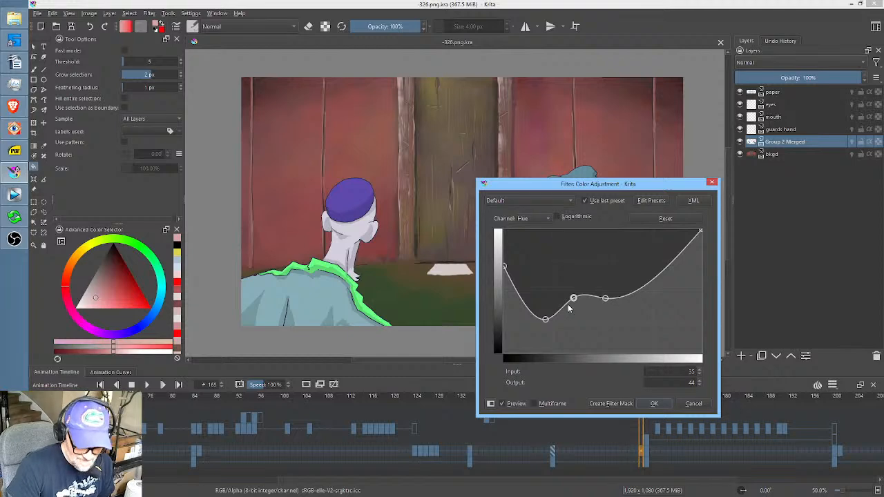
{"action": "left_click_drag", "start_coordinate": [573, 298], "coordinate": [575, 302]}
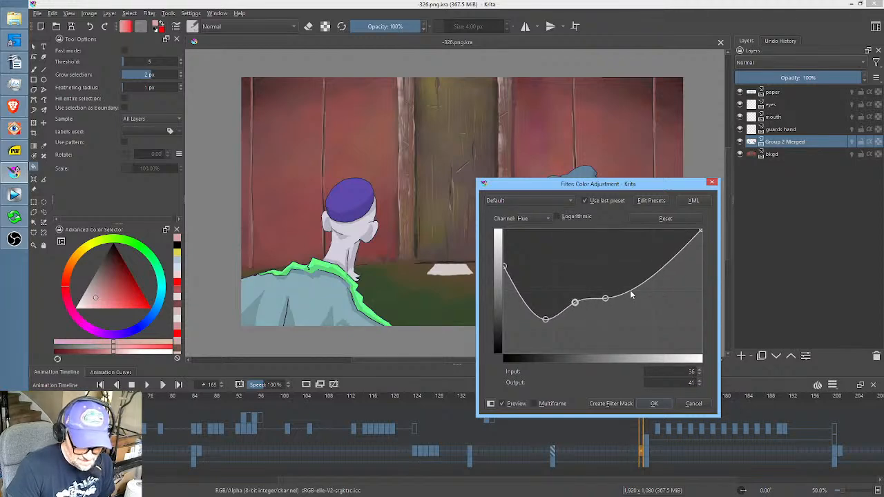
{"action": "left_click_drag", "start_coordinate": [630, 294], "coordinate": [637, 275]}
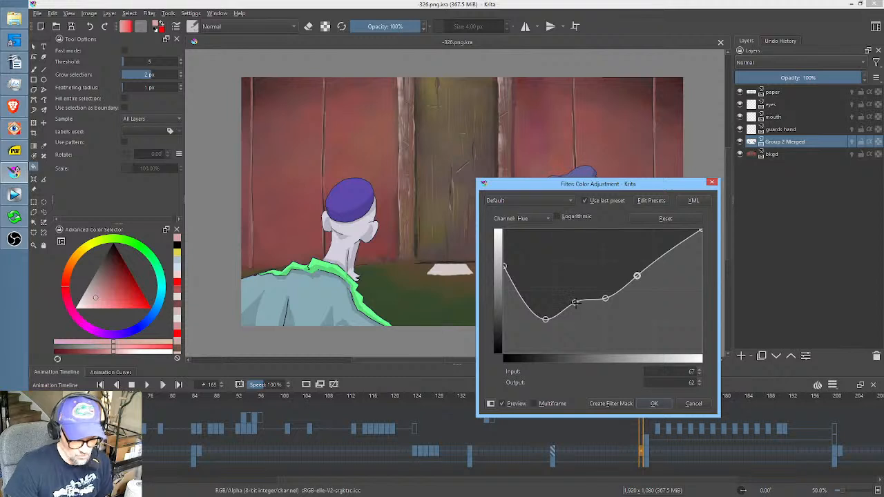
{"action": "mouse_move", "coordinate": [575, 303]}
{"action": "left_mouse_down"}
{"action": "mouse_move", "coordinate": [580, 321]}
{"action": "mouse_move", "coordinate": [569, 297]}
{"action": "left_mouse_up"}
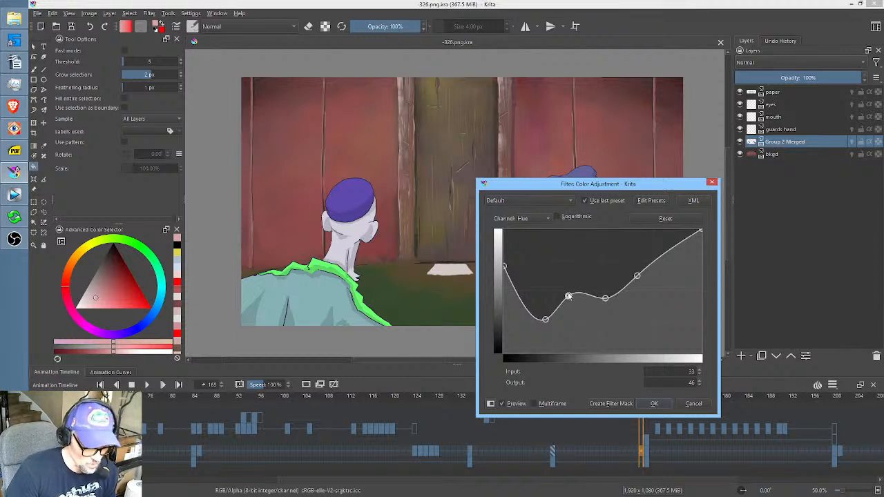
{"action": "left_click_drag", "start_coordinate": [568, 297], "coordinate": [566, 291]}
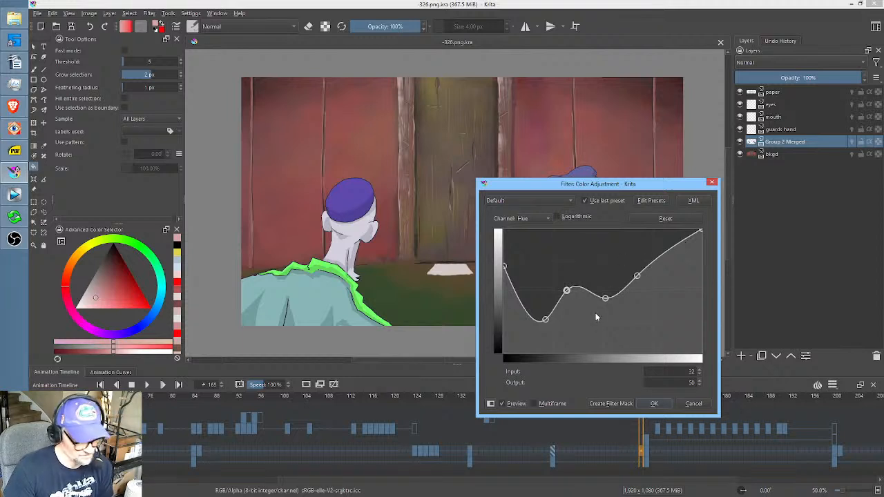
{"action": "left_click_drag", "start_coordinate": [545, 319], "coordinate": [543, 326]}
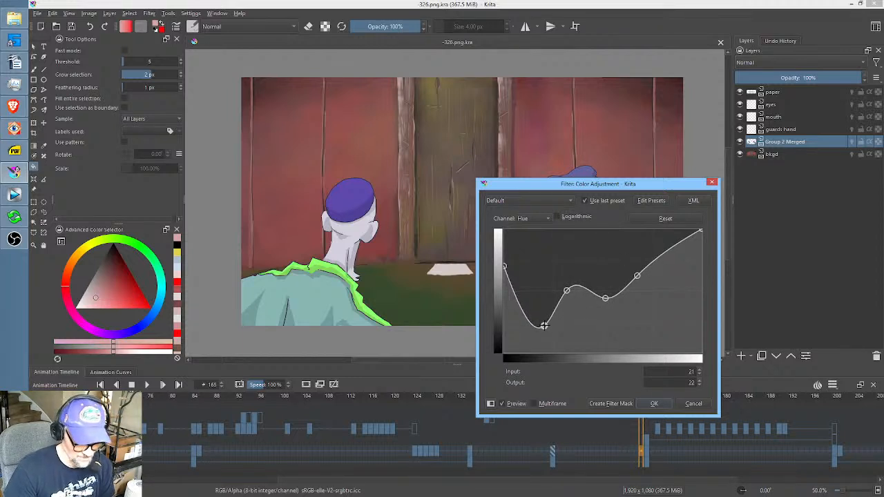
{"action": "left_click", "coordinate": [688, 406]}
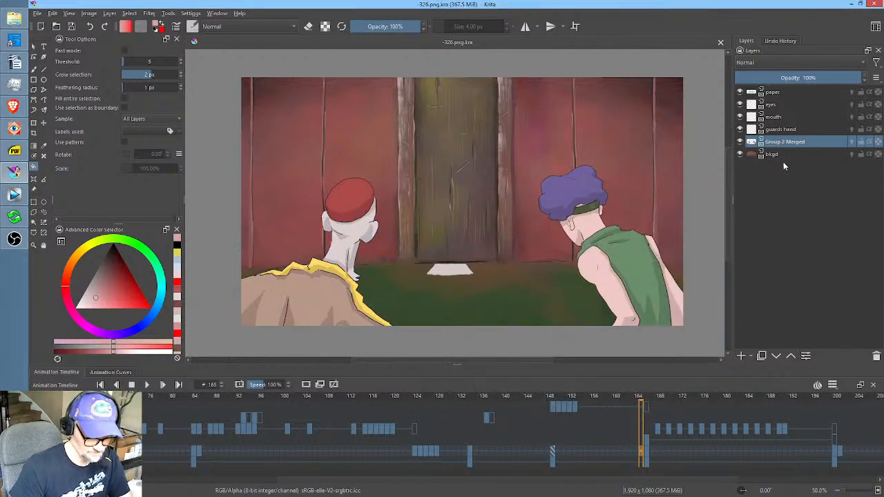
Switch to Vegas Pro and examine the coloring of the 350.0000 event and the door bolt shot in the 348.0000 event.
{"action": "left_click", "coordinate": [14, 195]}
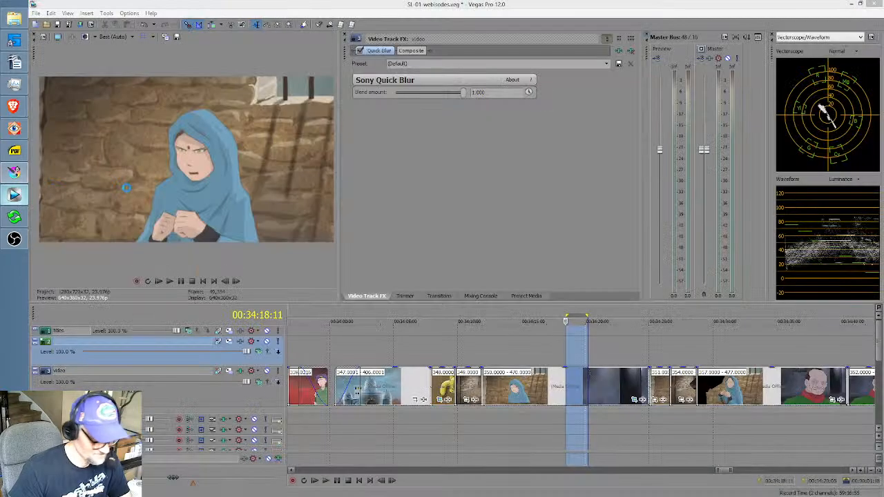
{"action": "left_click", "coordinate": [480, 351]}
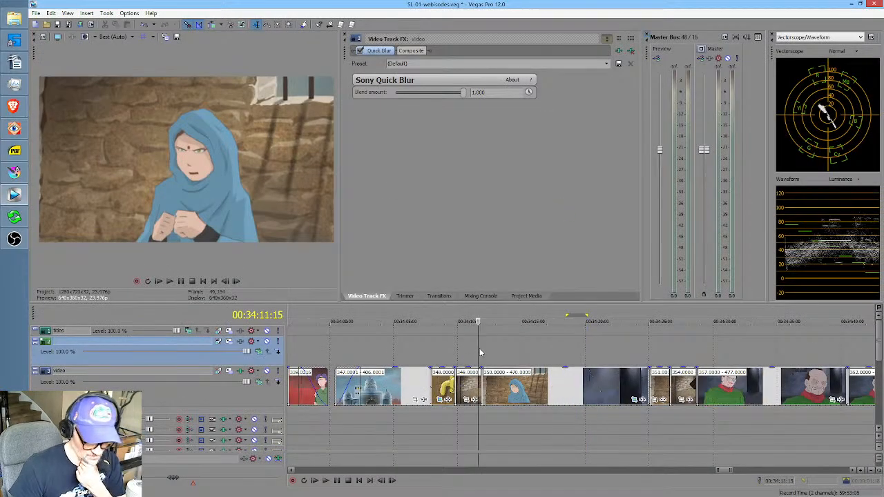
{"action": "left_click", "coordinate": [433, 345]}
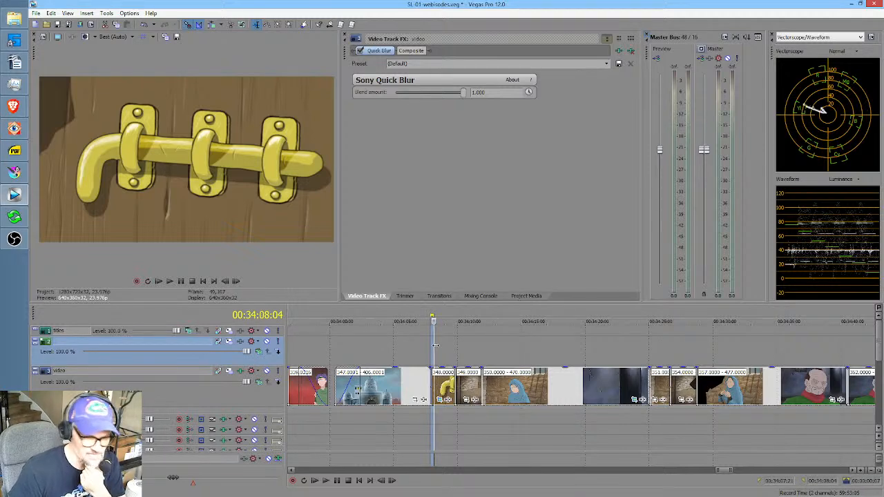
{"action": "left_click_drag", "start_coordinate": [436, 346], "coordinate": [449, 347]}
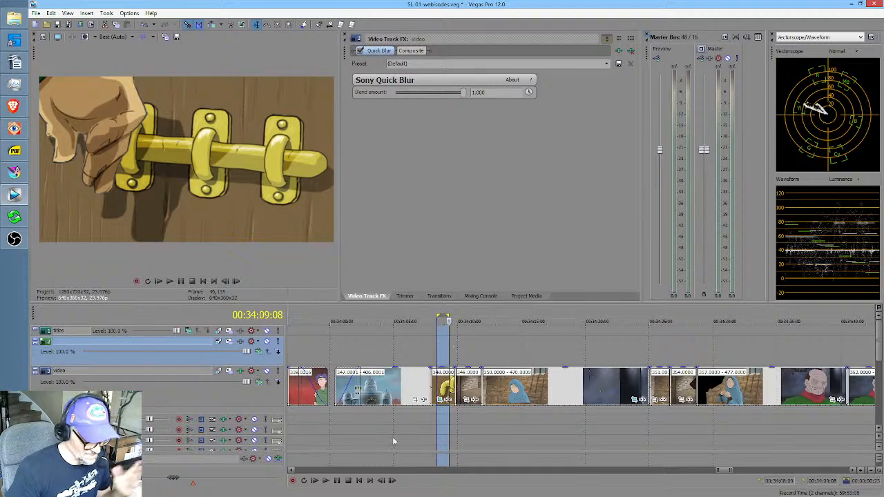
Switch to Krita, try an S-shaped RGBA curve on Group 2 Merged with its upper point at 180, 178, and cancel the filter.
{"action": "left_click", "coordinate": [14, 173]}
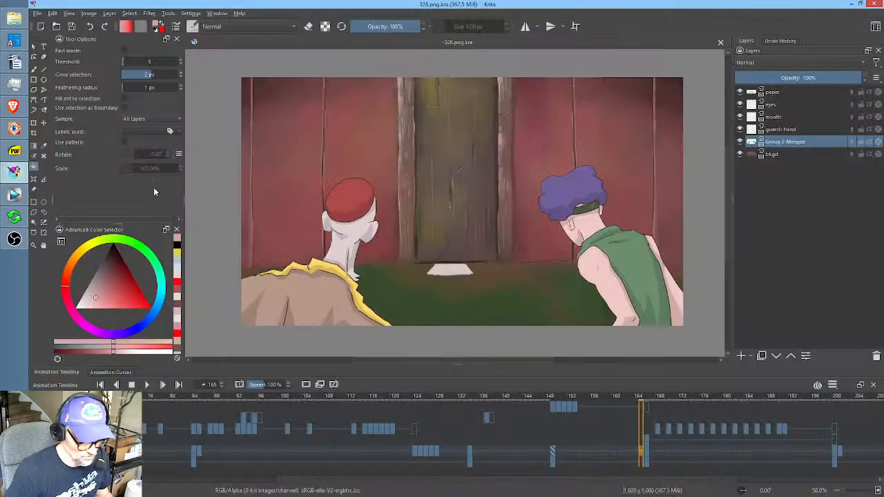
{"action": "key", "text": "ctrl+m"}
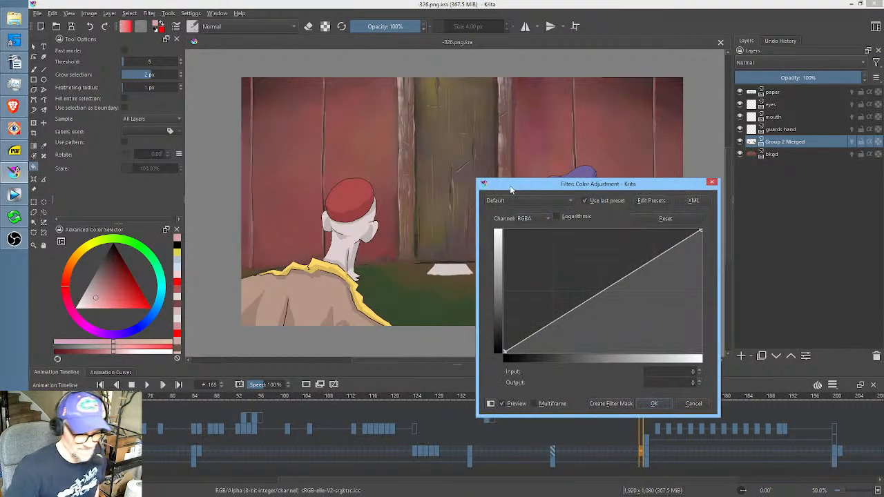
{"action": "mouse_move", "coordinate": [700, 232]}
{"action": "left_mouse_down"}
{"action": "mouse_move", "coordinate": [703, 310]}
{"action": "mouse_move", "coordinate": [700, 232]}
{"action": "left_mouse_up"}
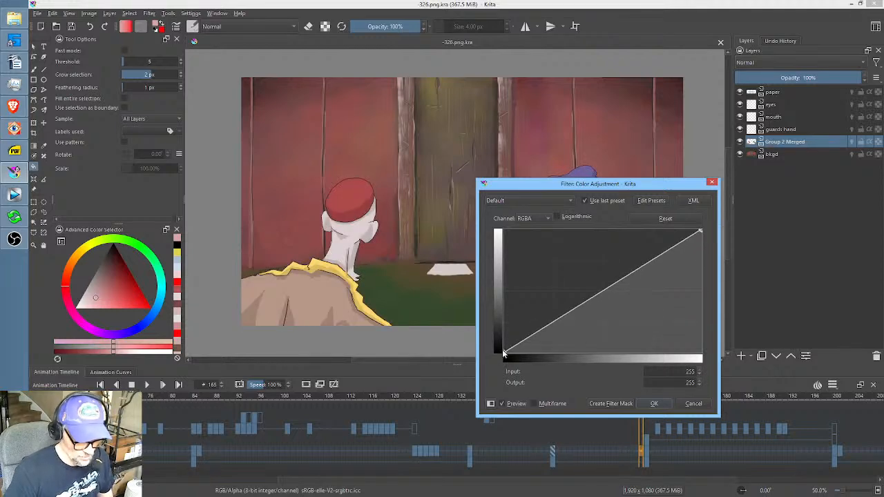
{"action": "left_click_drag", "start_coordinate": [505, 349], "coordinate": [484, 362]}
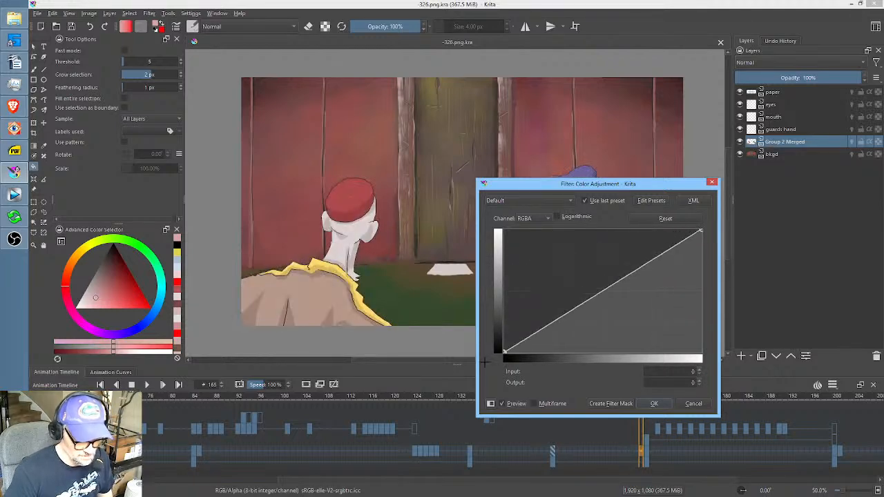
{"action": "left_click_drag", "start_coordinate": [553, 327], "coordinate": [587, 282]}
{"action": "left_click_drag", "start_coordinate": [623, 248], "coordinate": [643, 266]}
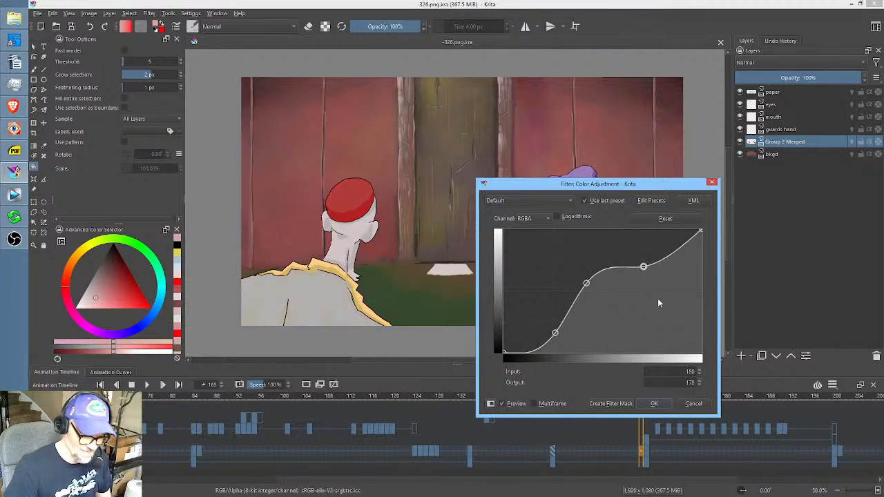
{"action": "left_click", "coordinate": [684, 404]}
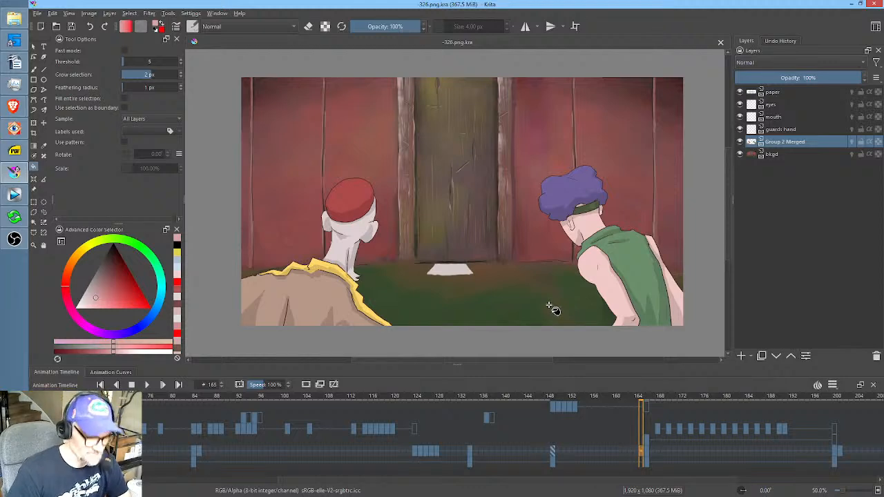
Switch to Vegas Pro and scrub from the castle shot through the bolt and prison cell shots to the 350.0000 event.
{"action": "left_click", "coordinate": [13, 194]}
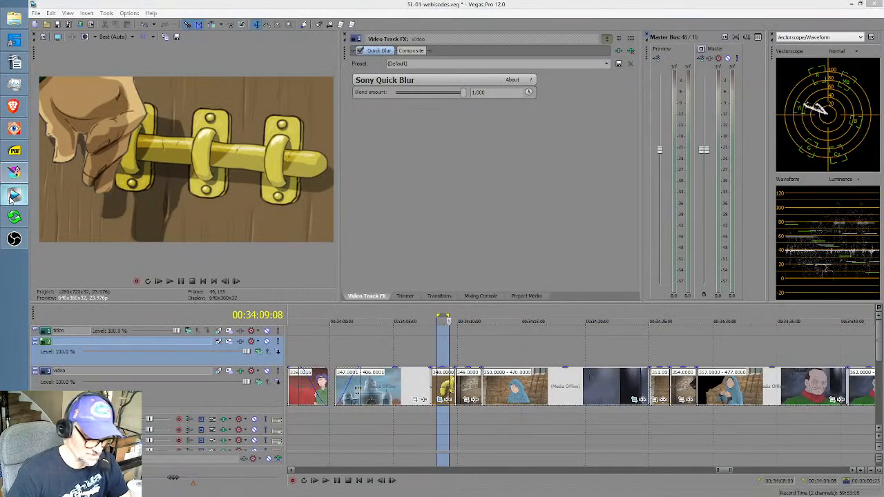
{"action": "left_click", "coordinate": [413, 339]}
{"action": "scroll", "coordinate": [420, 340], "scroll_direction": "up", "scroll_amount": 1}
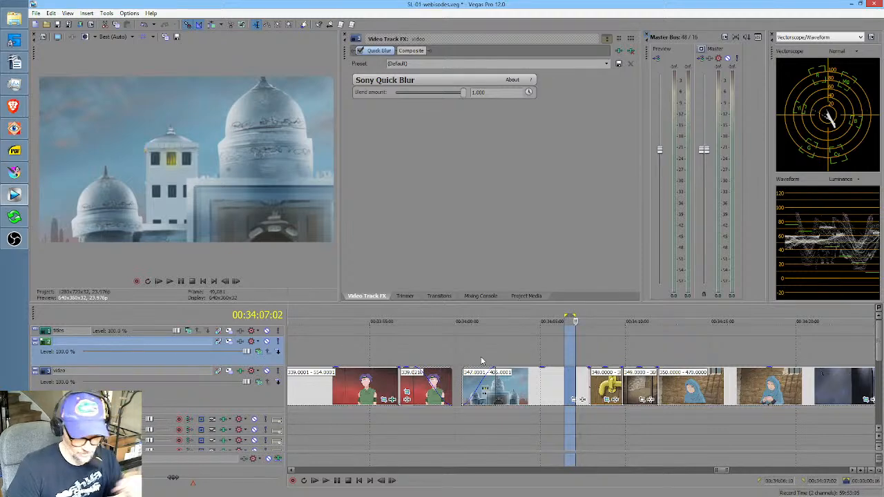
{"action": "left_click_drag", "start_coordinate": [517, 360], "coordinate": [627, 360]}
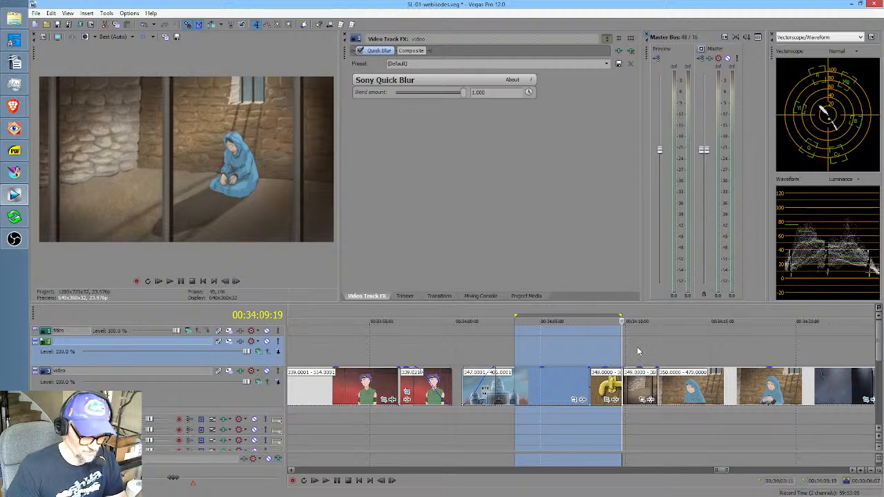
{"action": "left_click", "coordinate": [636, 353]}
{"action": "scroll", "coordinate": [662, 351], "scroll_direction": "up", "scroll_amount": 4}
{"action": "scroll", "coordinate": [622, 349], "scroll_direction": "right", "scroll_amount": 3}
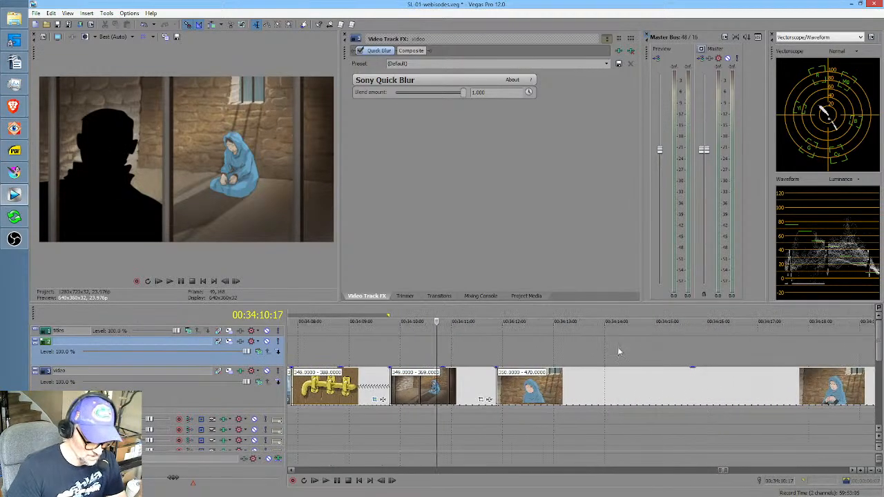
{"action": "left_click_drag", "start_coordinate": [302, 346], "coordinate": [574, 351]}
Play the sequence from the landscape shot at the start of the 325 event through the red-capped character's scene.
{"action": "scroll", "coordinate": [583, 369], "scroll_direction": "down", "scroll_amount": 5}
{"action": "scroll", "coordinate": [582, 368], "scroll_direction": "down", "scroll_amount": 5}
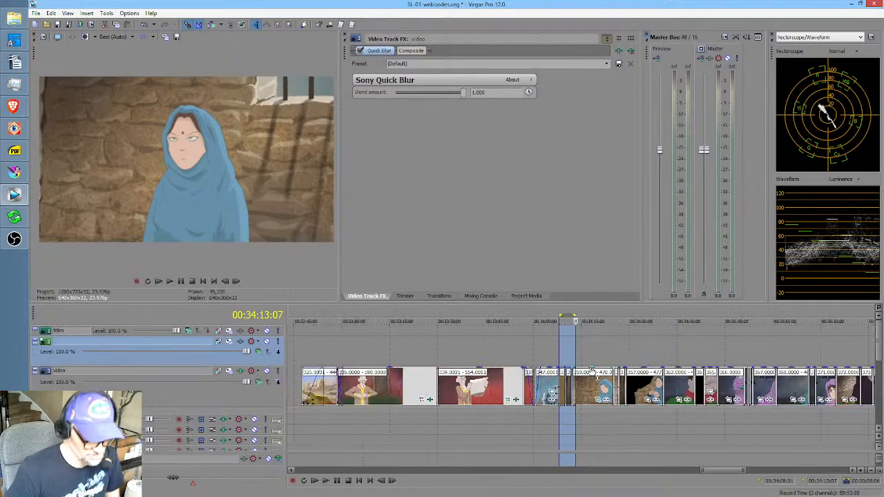
{"action": "left_click", "coordinate": [488, 358]}
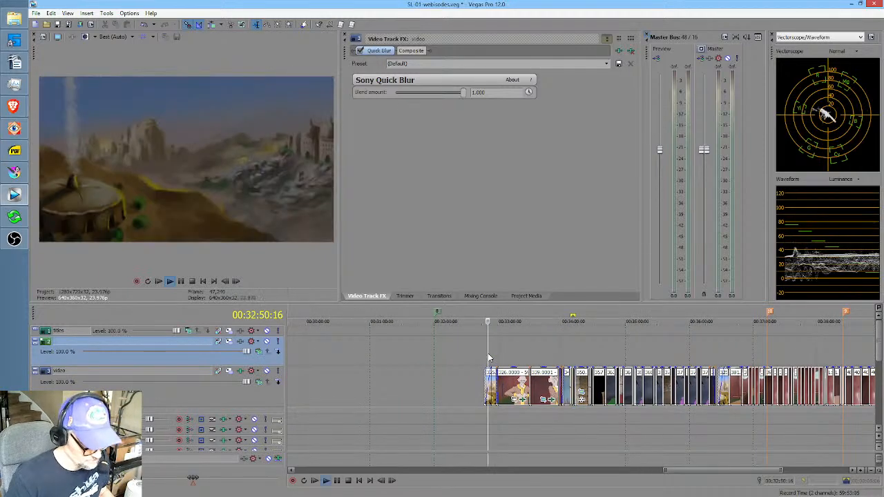
{"action": "key", "text": "space"}
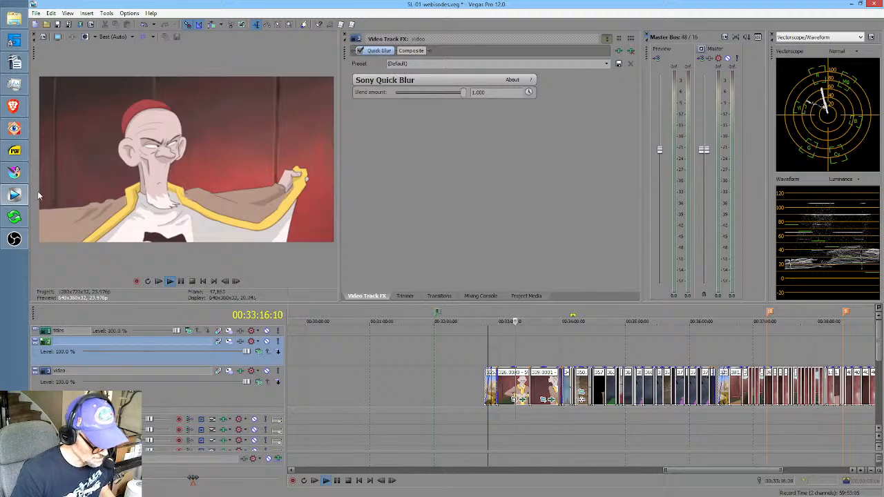
Switch to Krita, go to frame 76, check the mouth layer by hiding and showing it, and make it the active layer.
{"action": "left_click", "coordinate": [14, 172]}
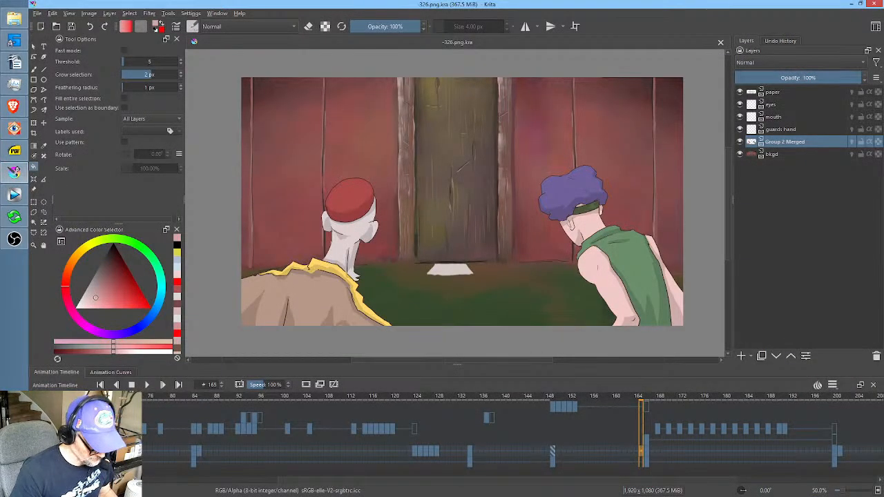
{"action": "left_click", "coordinate": [145, 397]}
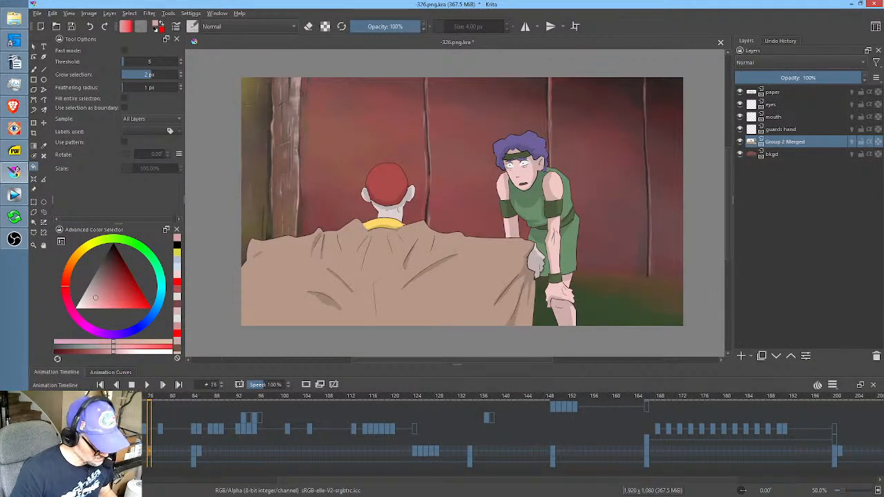
{"action": "left_click", "coordinate": [740, 117]}
{"action": "left_click", "coordinate": [739, 117]}
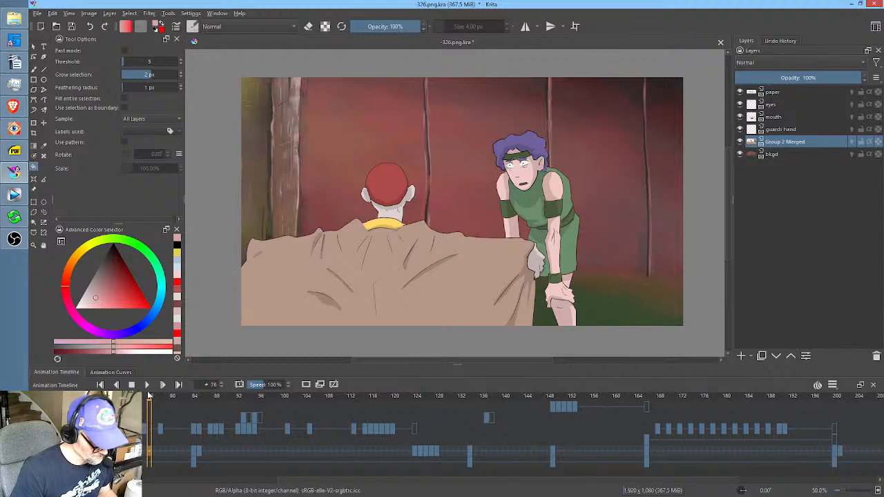
{"action": "left_click", "coordinate": [853, 116]}
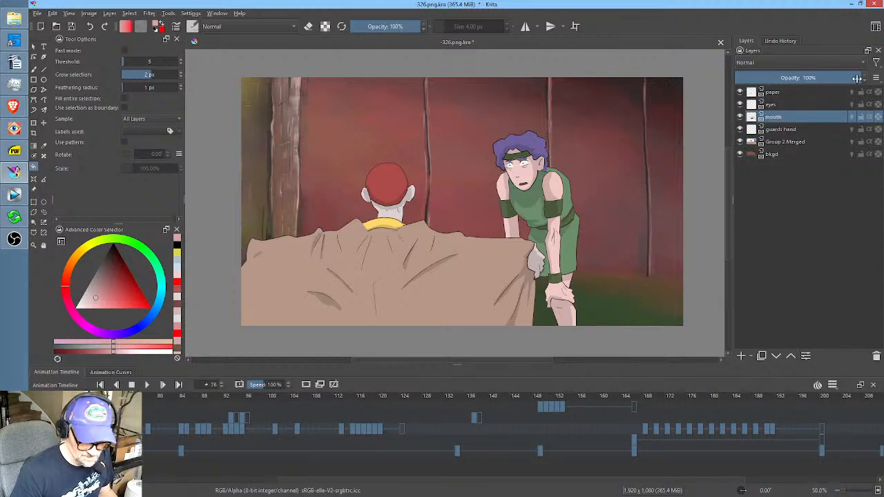
Lower the mouth layer's opacity to 75%.
{"action": "scroll", "coordinate": [543, 177], "scroll_direction": "up", "scroll_amount": 5}
{"action": "scroll", "coordinate": [543, 177], "scroll_direction": "down", "scroll_amount": 2}
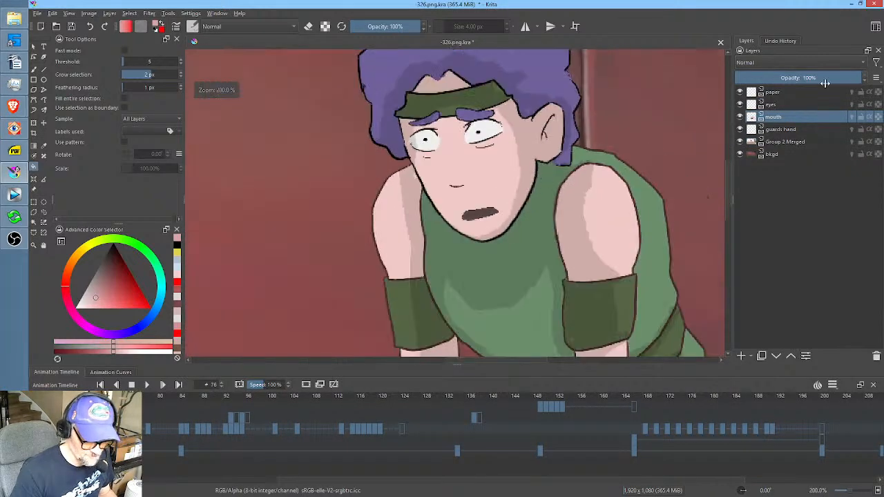
{"action": "left_click_drag", "start_coordinate": [857, 76], "coordinate": [830, 78]}
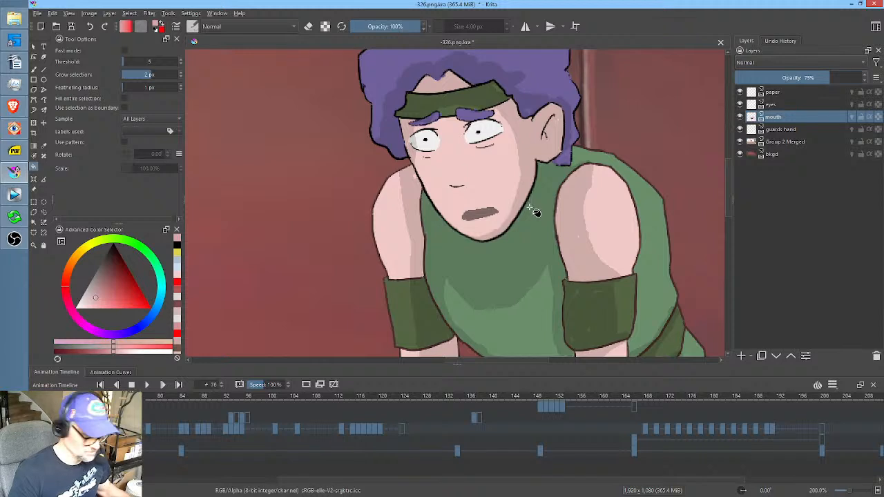
Render frames 0 to 250 as a PNG image sequence with base name 326 into the scene's RENDER folder.
{"action": "key", "text": "ctrl+r"}
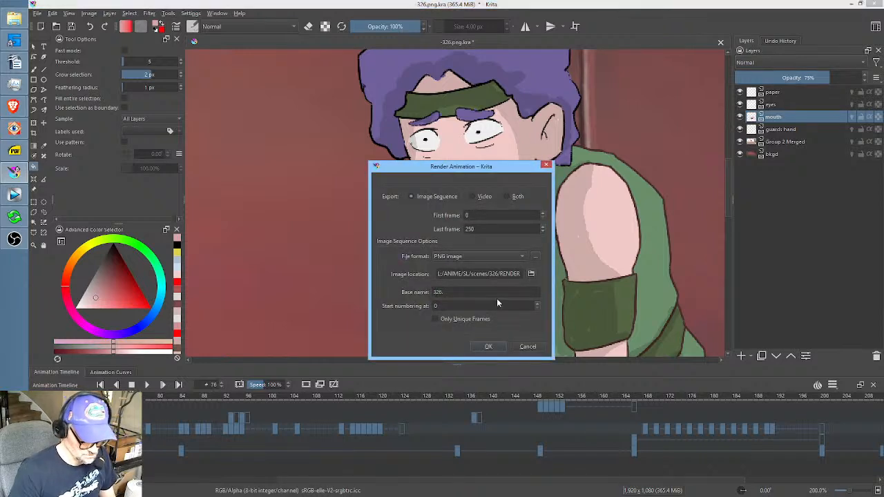
{"action": "left_click", "coordinate": [485, 347]}
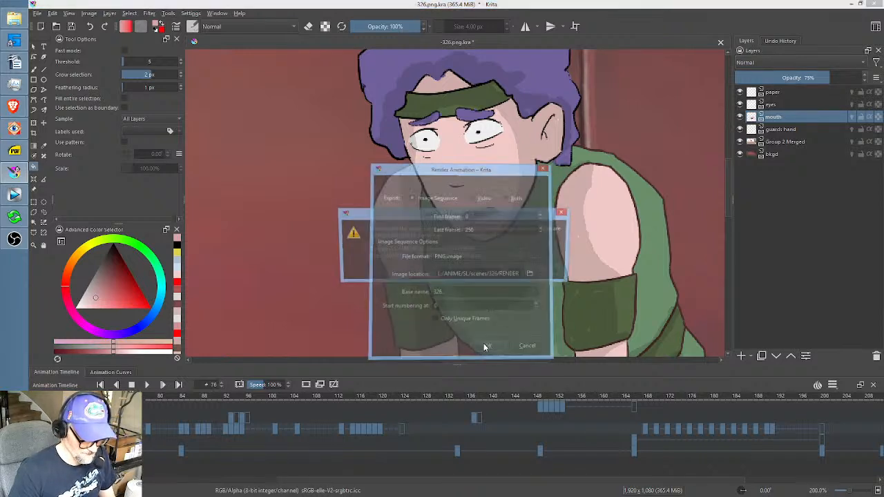
{"action": "left_click", "coordinate": [511, 273]}
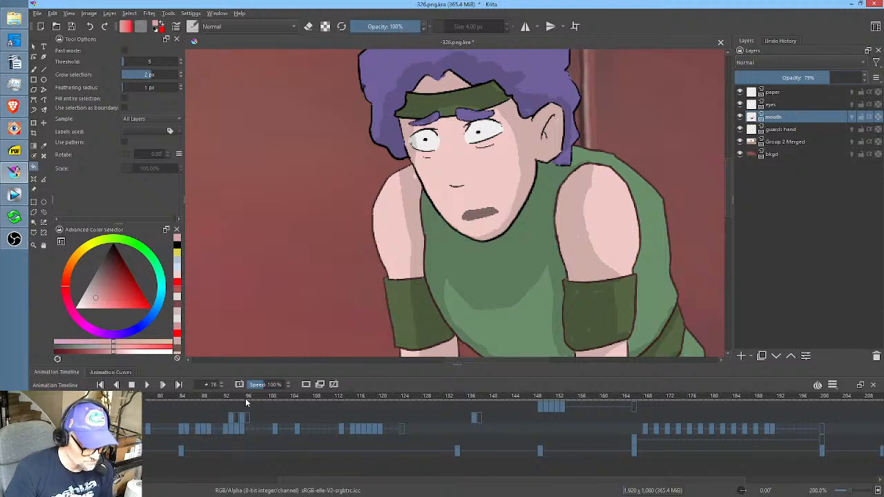
Go to frame 94 and examine the mouth in the close-up of the purple-haired character.
{"action": "left_click_drag", "start_coordinate": [261, 397], "coordinate": [237, 397]}
{"action": "scroll", "coordinate": [420, 243], "scroll_direction": "down", "scroll_amount": 1}
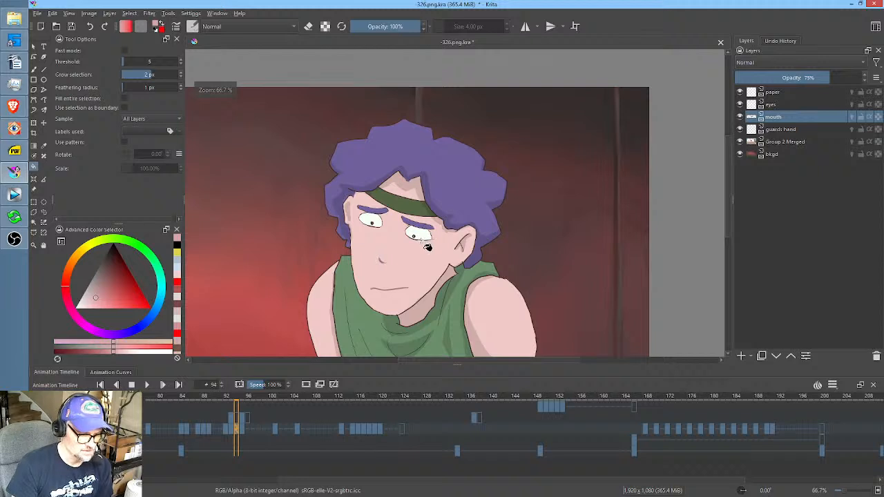
{"action": "scroll", "coordinate": [497, 214], "scroll_direction": "down", "scroll_amount": 4}
{"action": "scroll", "coordinate": [504, 210], "scroll_direction": "up", "scroll_amount": 1}
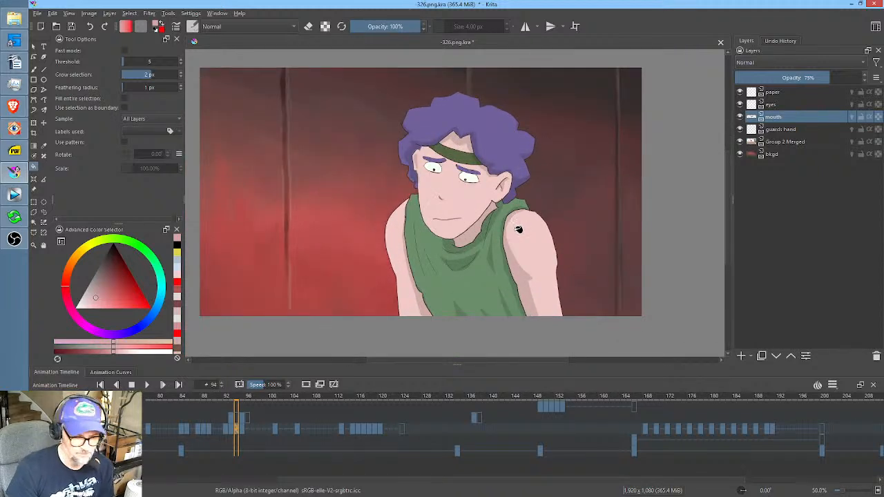
{"action": "left_click_drag", "start_coordinate": [491, 228], "coordinate": [516, 225]}
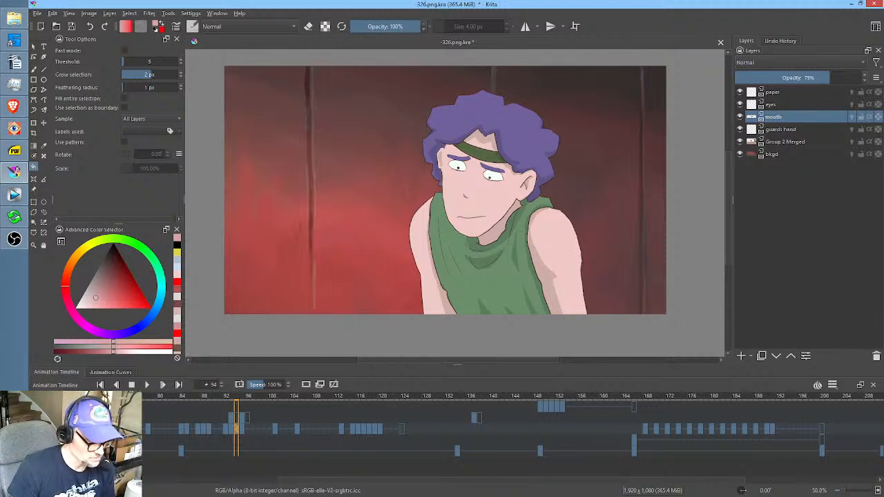
{"action": "left_click_drag", "start_coordinate": [375, 425], "coordinate": [523, 408]}
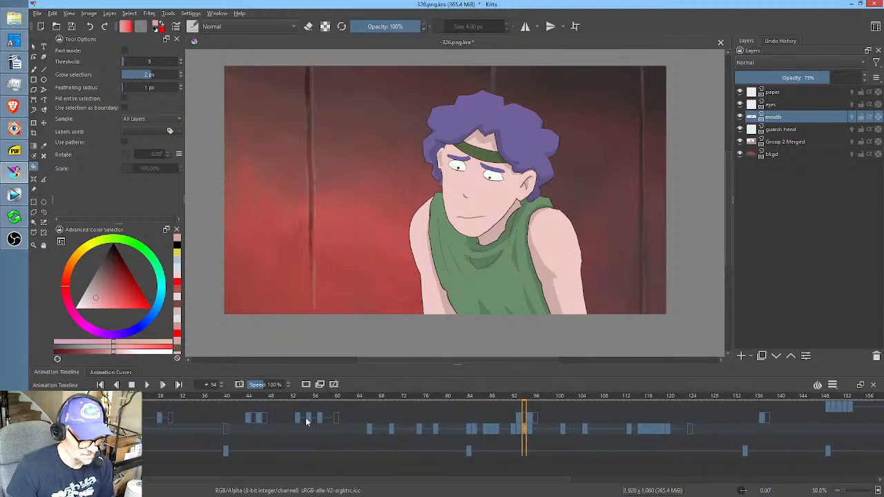
{"action": "scroll", "coordinate": [364, 419], "scroll_direction": "left", "scroll_amount": 3}
{"action": "scroll", "coordinate": [288, 448], "scroll_direction": "left", "scroll_amount": 3}
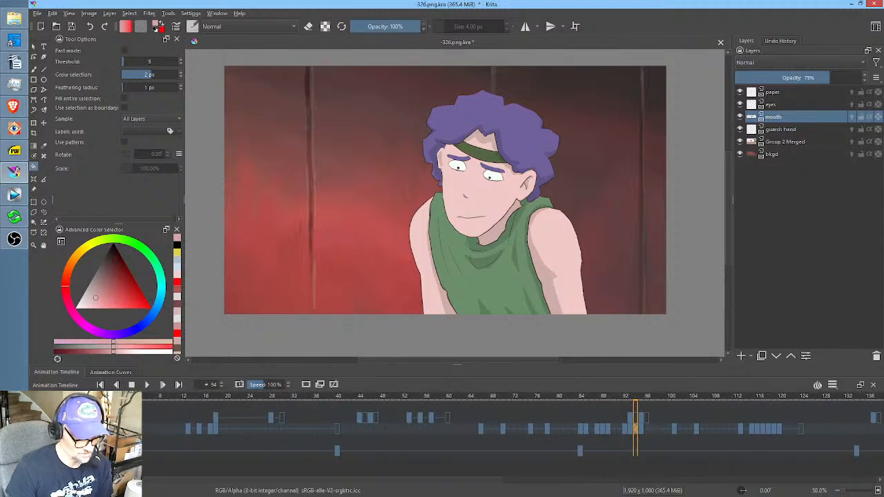
Scrub the animation from its early frames through frame 57 to the close-up at frame 101, checking the mouth's look.
{"action": "left_click", "coordinate": [116, 397]}
{"action": "left_click_drag", "start_coordinate": [161, 400], "coordinate": [434, 395]}
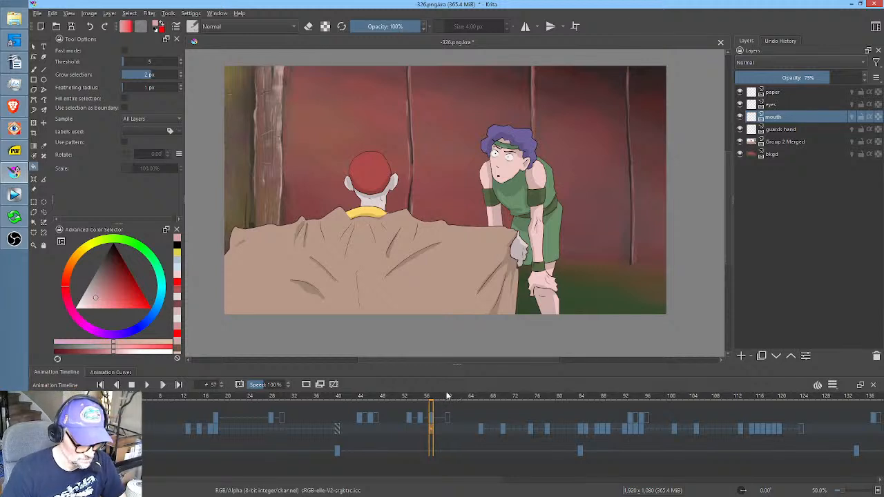
{"action": "left_click_drag", "start_coordinate": [421, 398], "coordinate": [339, 403]}
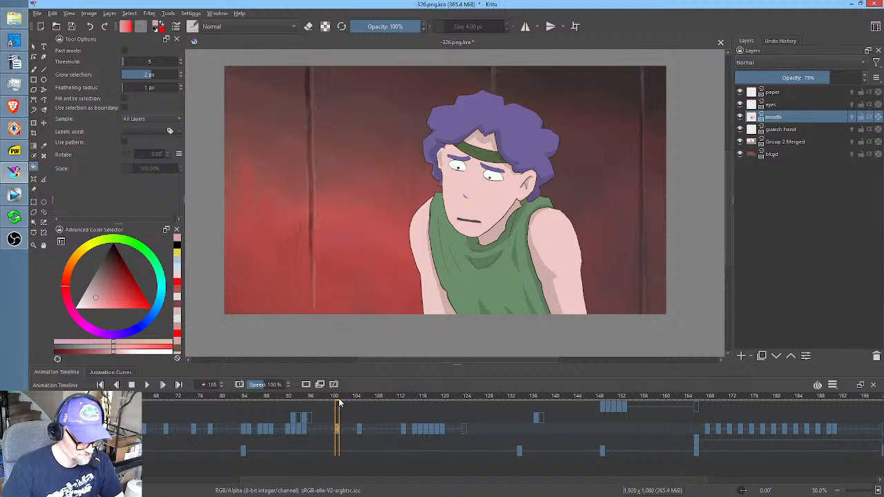
{"action": "left_click", "coordinate": [339, 429]}
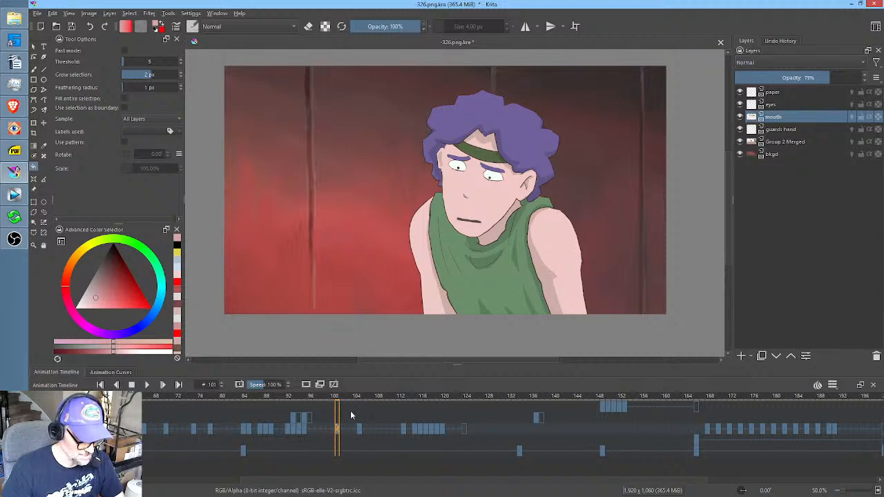
{"action": "mouse_move", "coordinate": [345, 400]}
{"action": "left_mouse_down"}
{"action": "mouse_move", "coordinate": [438, 402]}
{"action": "mouse_move", "coordinate": [338, 406]}
{"action": "left_mouse_up"}
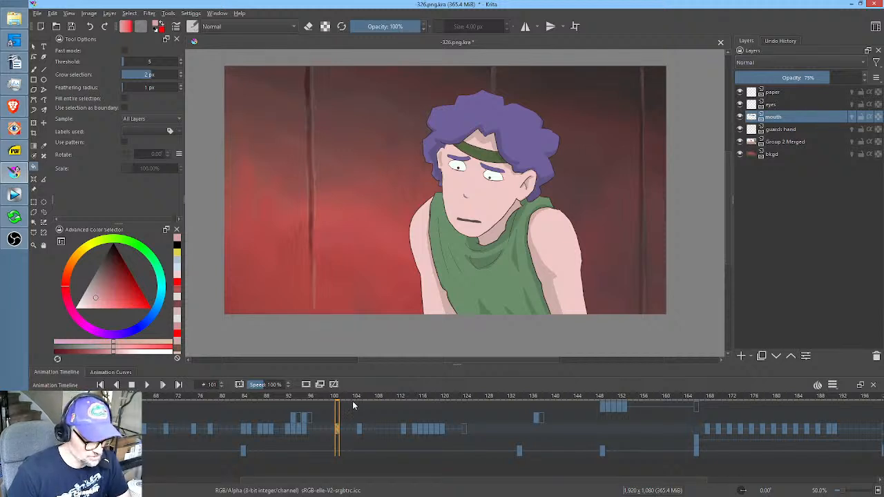
Scrub from frame 101 to the helmeted guards' shot and repeatedly review its mouth animation, ending on frame 166.
{"action": "left_click_drag", "start_coordinate": [357, 400], "coordinate": [719, 398]}
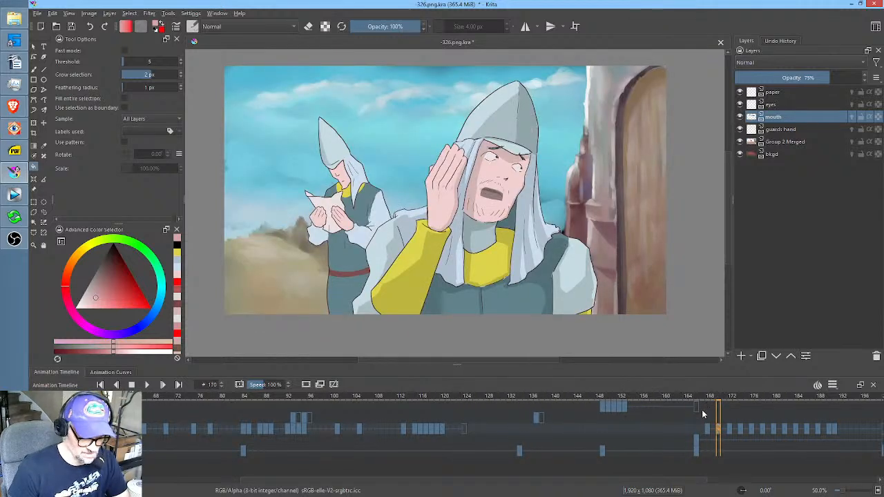
{"action": "left_click_drag", "start_coordinate": [700, 416], "coordinate": [435, 425]}
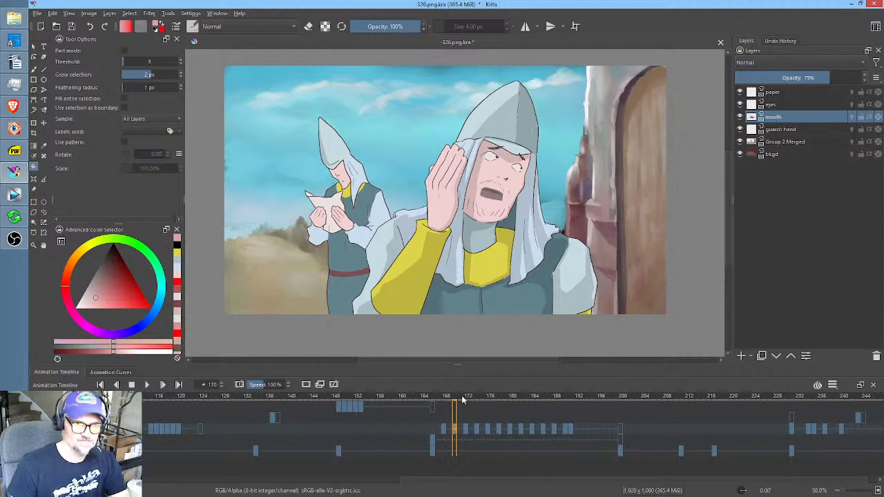
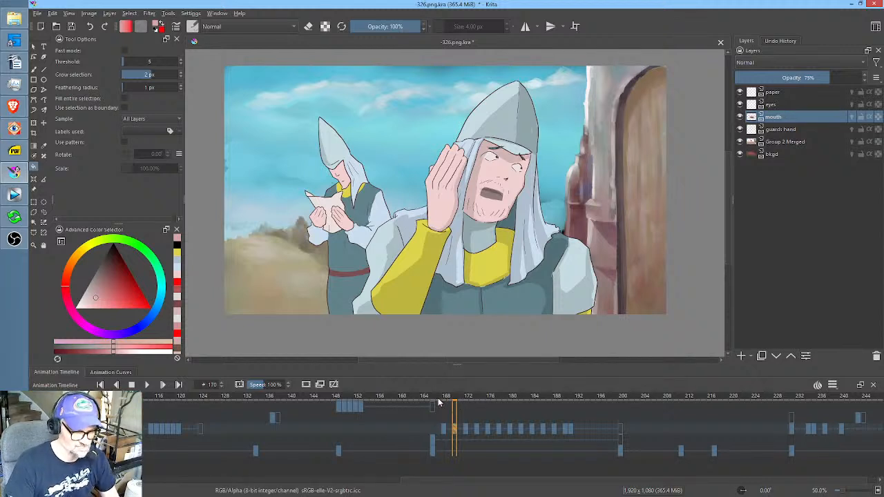
{"action": "left_click_drag", "start_coordinate": [434, 401], "coordinate": [488, 402]}
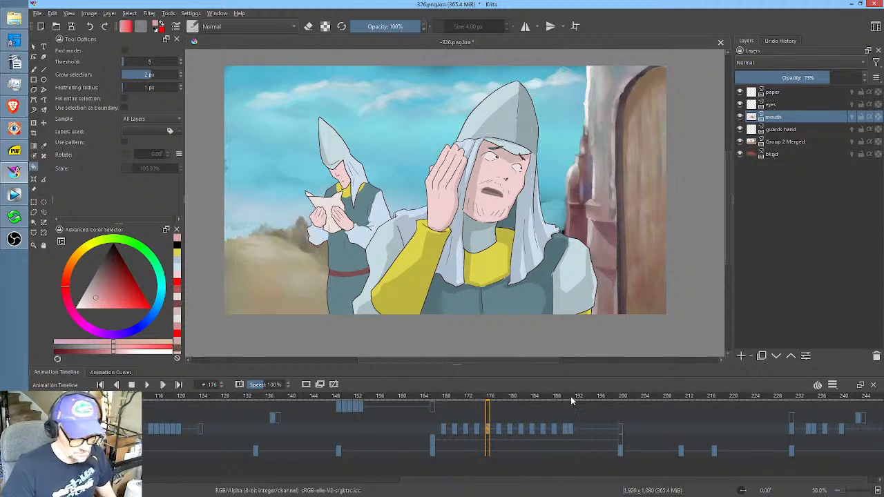
{"action": "left_click_drag", "start_coordinate": [616, 399], "coordinate": [447, 404]}
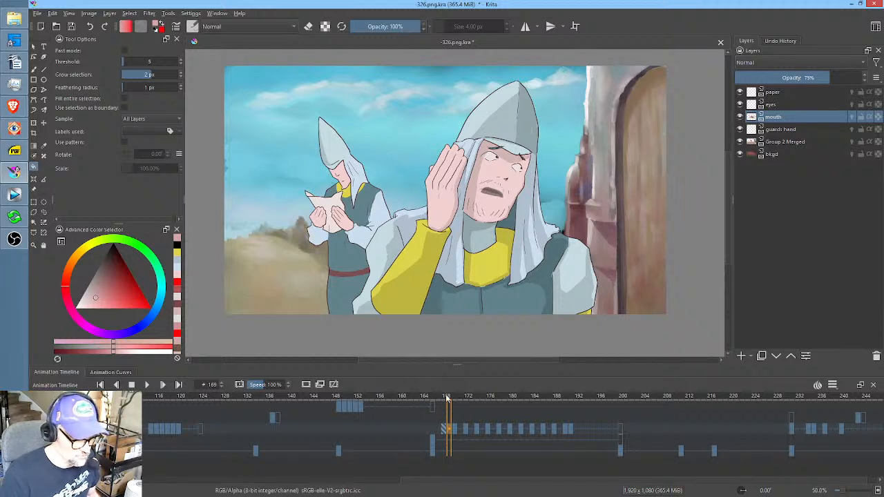
{"action": "left_click", "coordinate": [433, 399]}
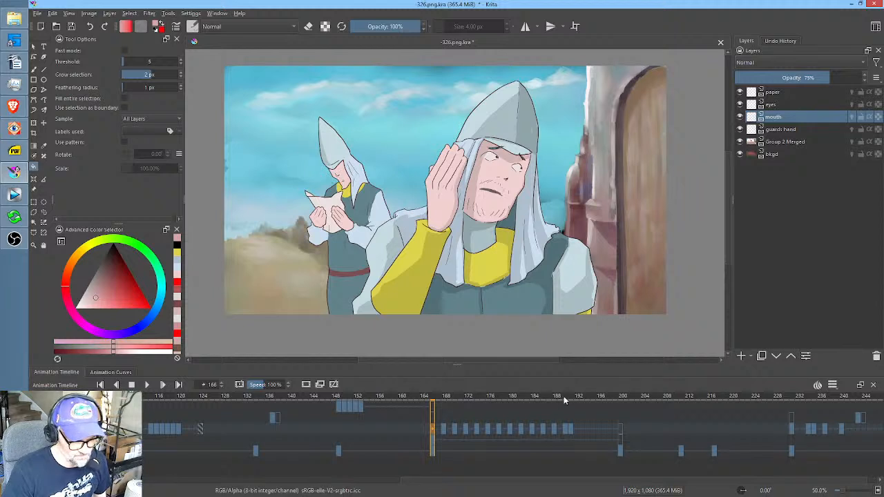
{"action": "left_click_drag", "start_coordinate": [564, 400], "coordinate": [471, 403]}
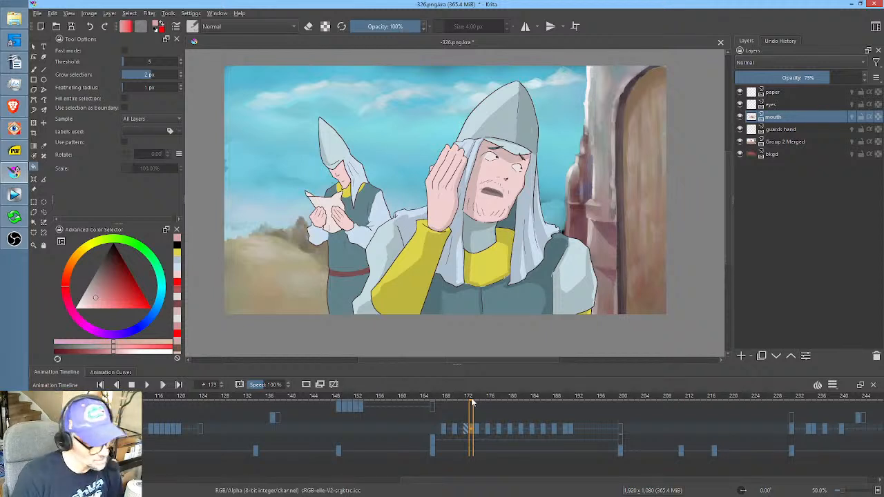
{"action": "left_click", "coordinate": [435, 397]}
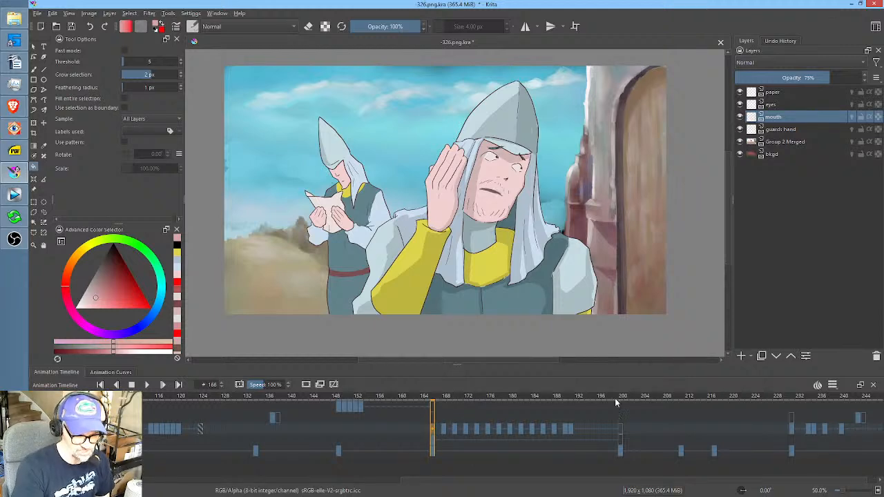
{"action": "left_click_drag", "start_coordinate": [605, 399], "coordinate": [433, 402]}
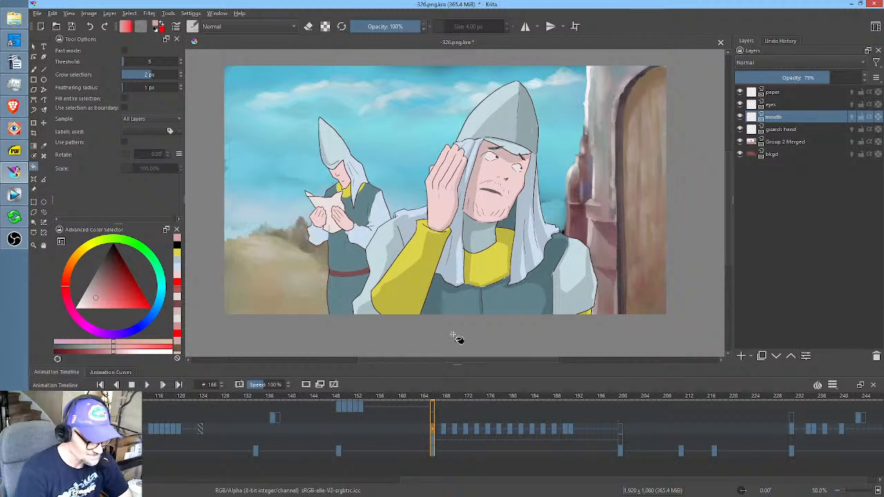
{"action": "left_click", "coordinate": [403, 398]}
{"action": "mouse_move", "coordinate": [404, 400]}
{"action": "left_mouse_down"}
{"action": "mouse_move", "coordinate": [525, 402]}
{"action": "mouse_move", "coordinate": [433, 399]}
{"action": "left_mouse_up"}
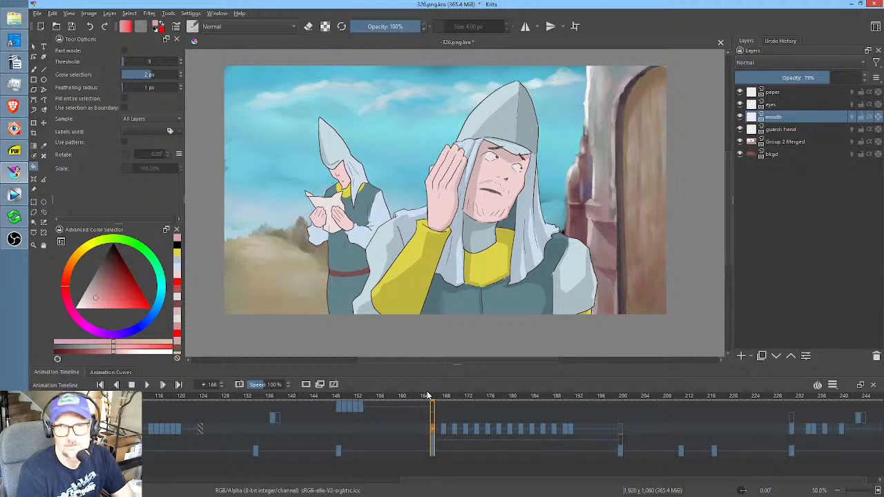
{"action": "mouse_move", "coordinate": [437, 400]}
{"action": "left_mouse_down"}
{"action": "mouse_move", "coordinate": [544, 404]}
{"action": "mouse_move", "coordinate": [434, 407]}
{"action": "left_mouse_up"}
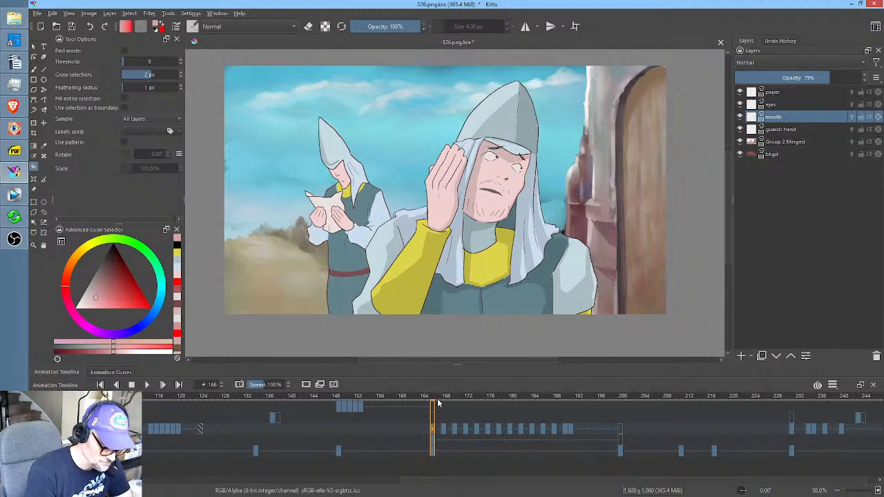
{"action": "mouse_move", "coordinate": [438, 403]}
{"action": "left_mouse_down"}
{"action": "mouse_move", "coordinate": [458, 403]}
{"action": "mouse_move", "coordinate": [434, 401]}
{"action": "left_mouse_up"}
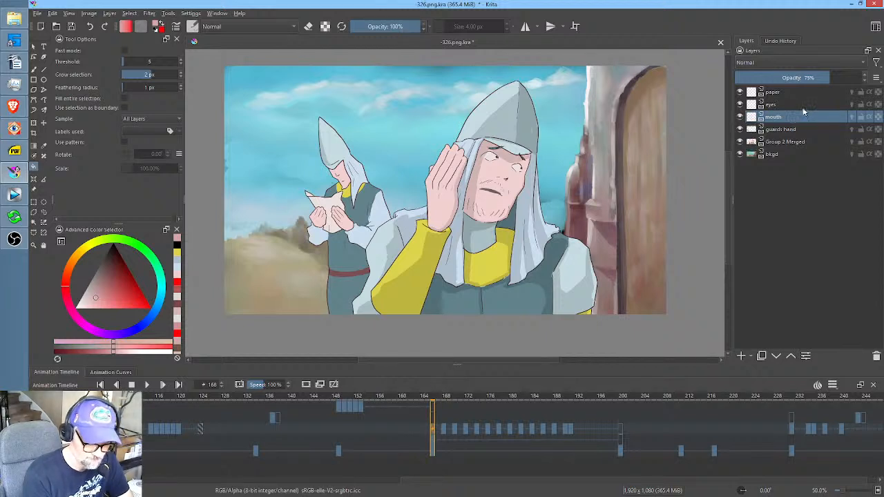
Set the mouth layer's opacity back to 100% and check the guard's open mouth at frame 178.
{"action": "left_click_drag", "start_coordinate": [819, 77], "coordinate": [878, 79]}
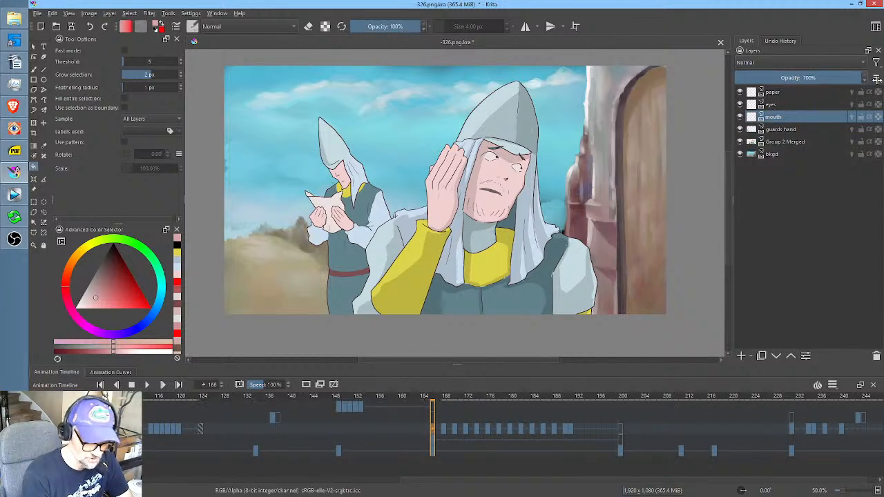
{"action": "left_click_drag", "start_coordinate": [484, 400], "coordinate": [503, 402]}
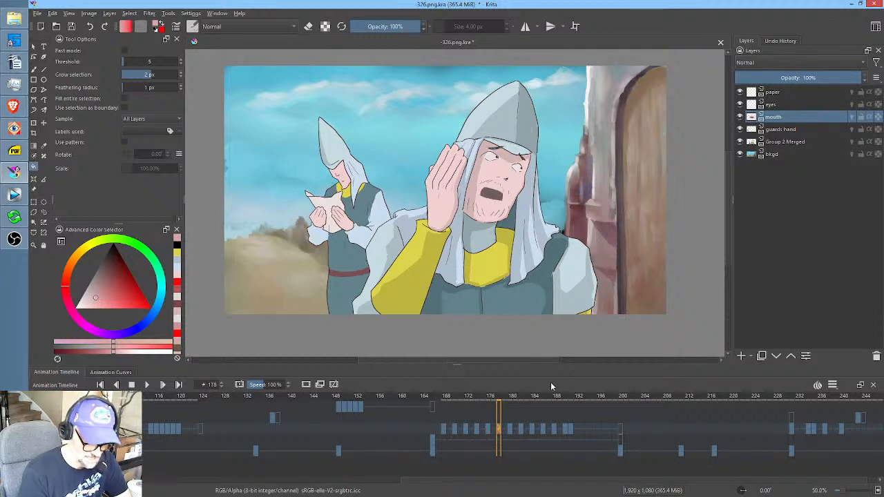
{"action": "left_click_drag", "start_coordinate": [836, 80], "coordinate": [867, 79]}
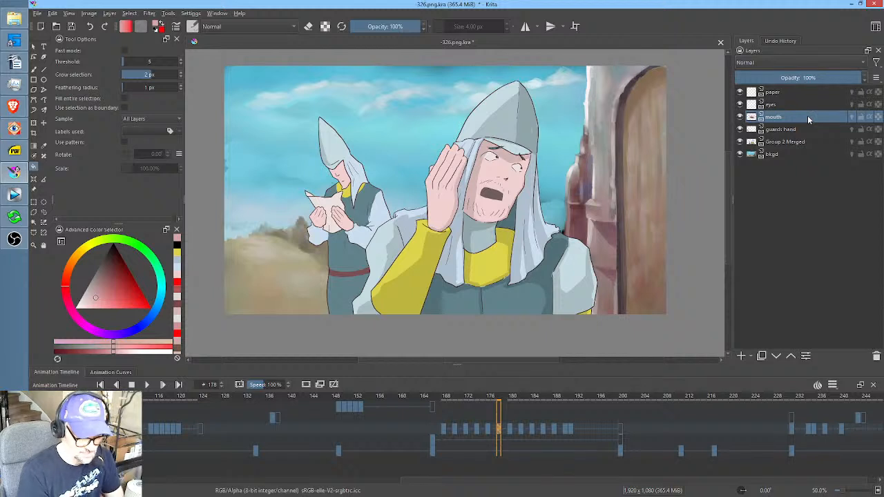
{"action": "mouse_move", "coordinate": [809, 120]}
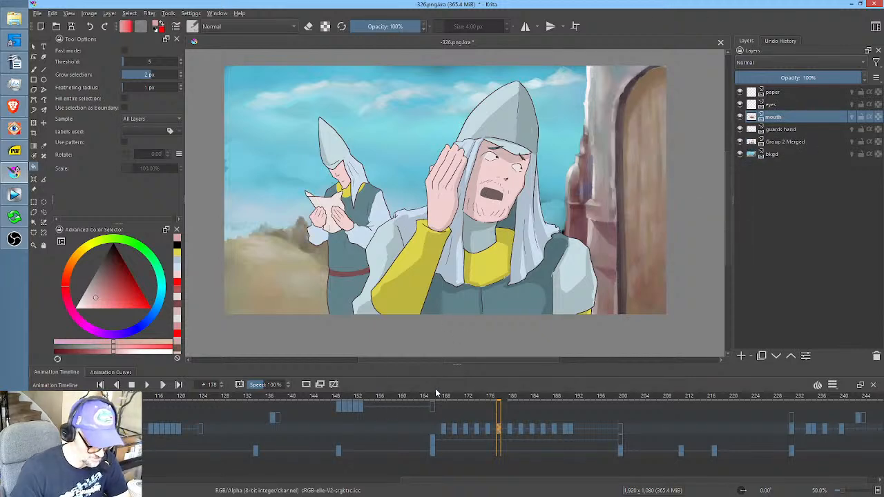
Soften the mouth drawing at frame 13 with the Color Adjustment filter, lowering the Alpha curve's end point to output 194.
{"action": "left_click_drag", "start_coordinate": [437, 398], "coordinate": [194, 402]}
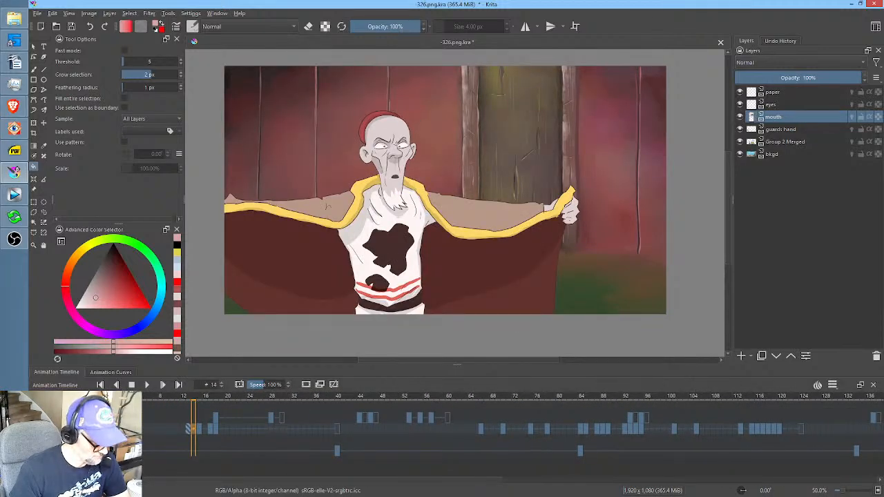
{"action": "left_click", "coordinate": [190, 435]}
{"action": "scroll", "coordinate": [413, 174], "scroll_direction": "up", "scroll_amount": 4}
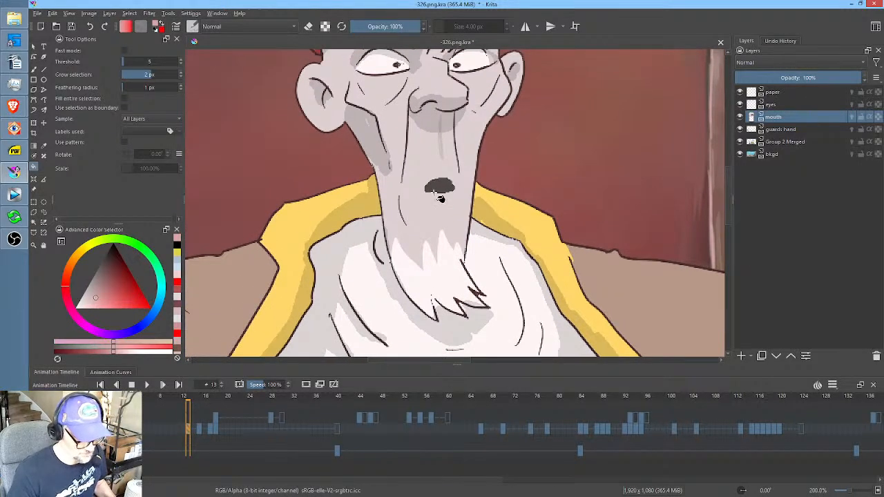
{"action": "left_click", "coordinate": [190, 429]}
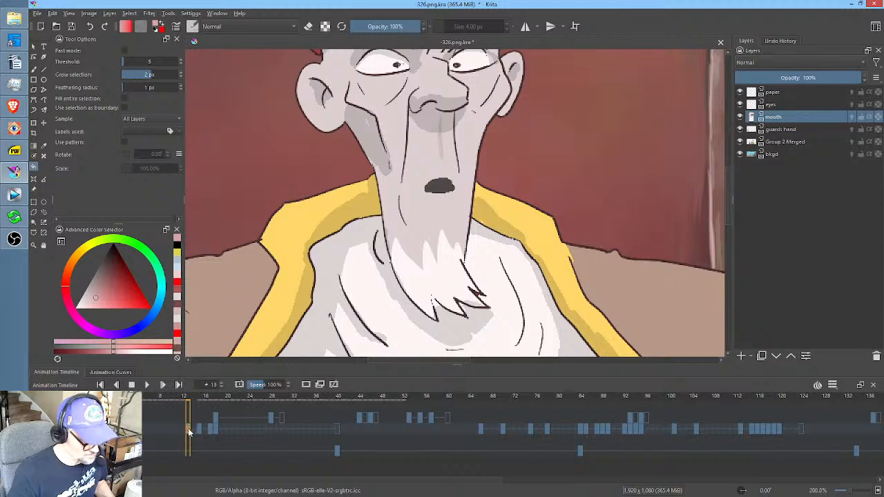
{"action": "key", "text": "ctrl+m"}
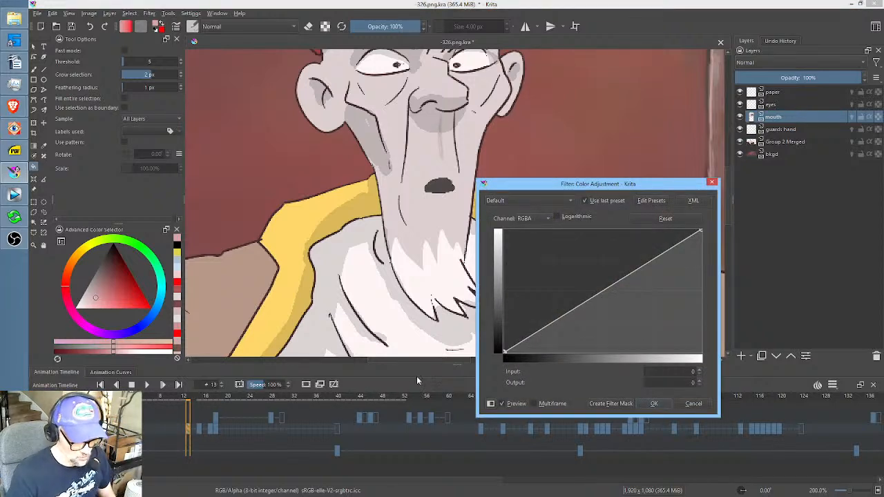
{"action": "left_click", "coordinate": [548, 218]}
{"action": "left_click", "coordinate": [532, 264]}
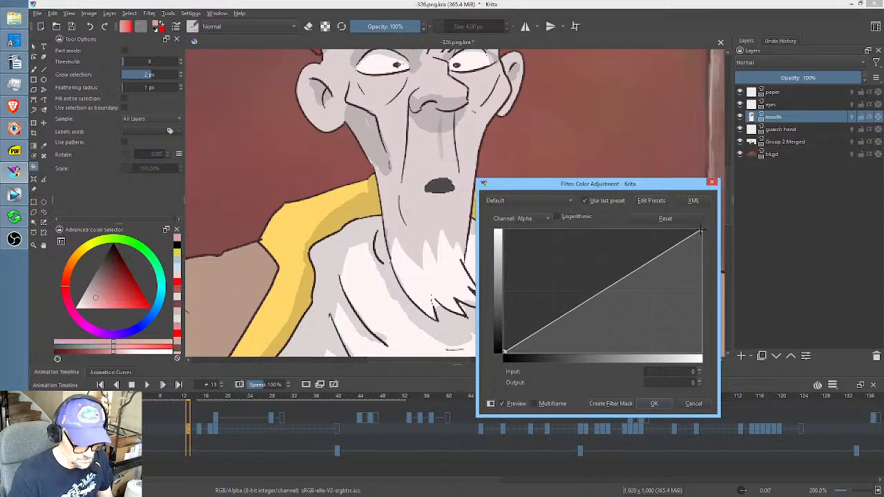
{"action": "left_click_drag", "start_coordinate": [701, 230], "coordinate": [710, 259]}
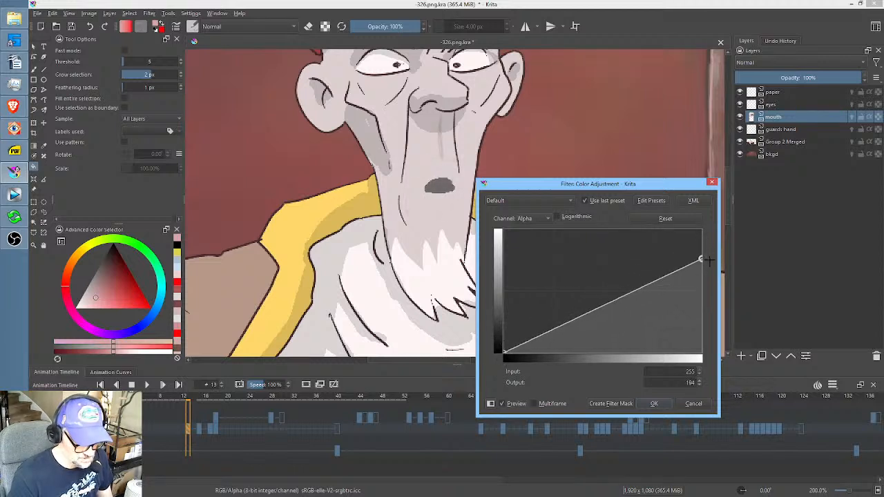
{"action": "left_click", "coordinate": [653, 403]}
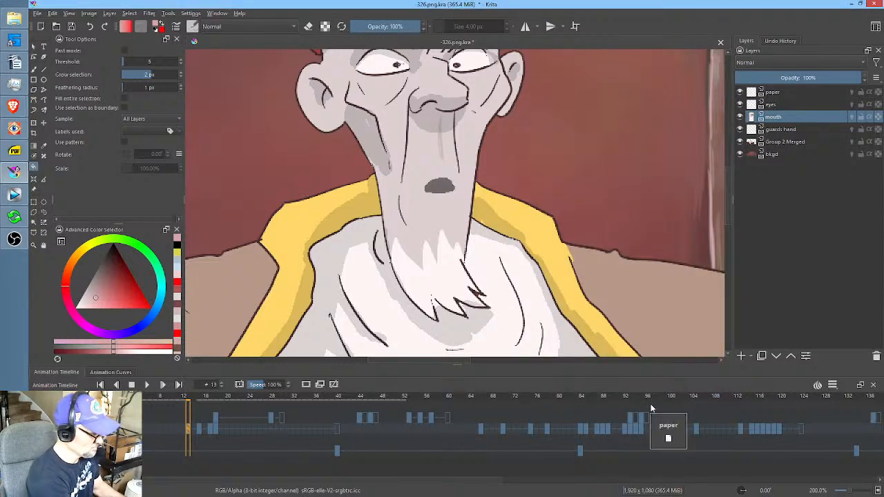
Reapply the alpha adjustment to the mouth drawing at frame 15 and continue through the mouth layer's following drawings.
{"action": "key", "text": "period"}
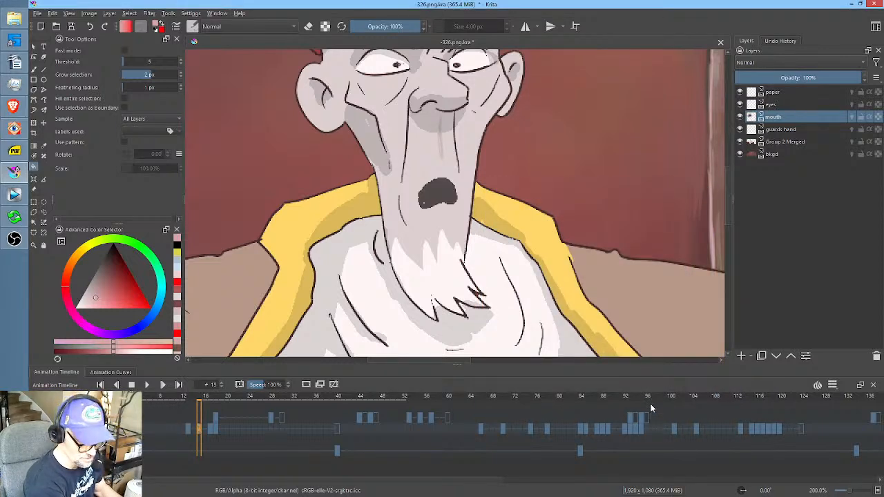
{"action": "key", "text": "ctrl+f"}
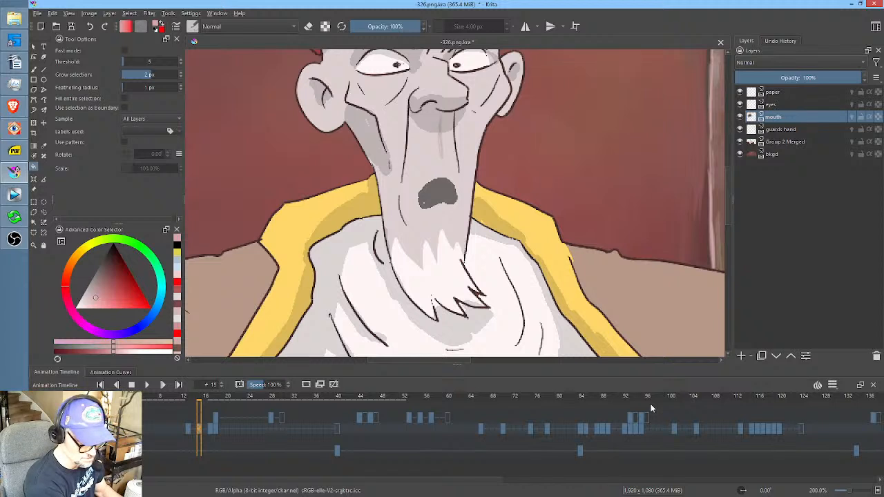
{"action": "key", "text": "period"}
{"action": "key", "text": "period"}
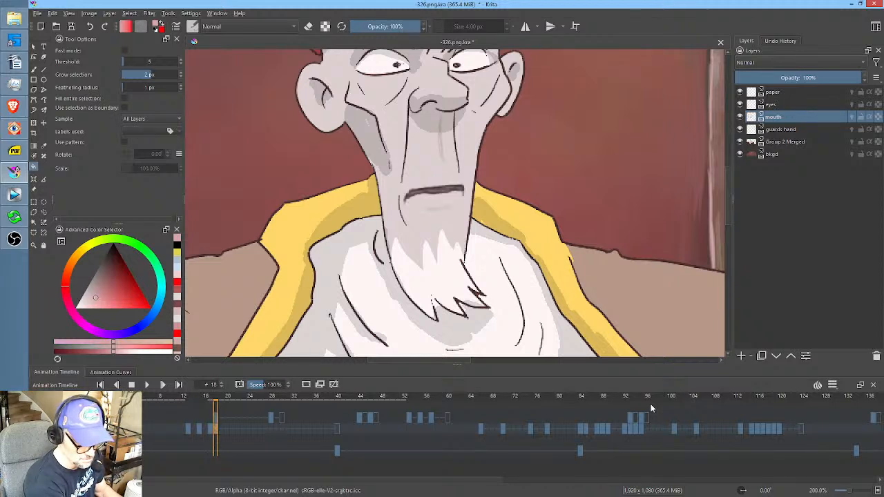
{"action": "key", "text": "space"}
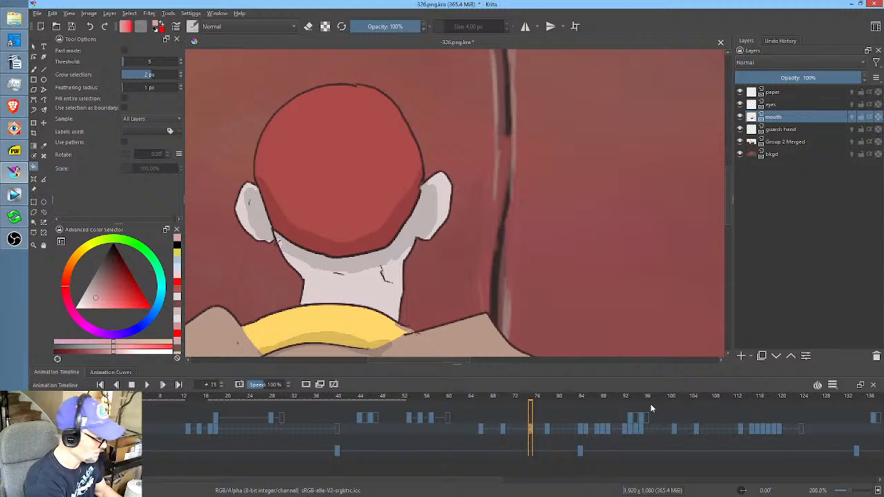
Return to frame 66 and carry the mouth softening through the purple-haired character's drawings up to frame 84.
{"action": "key", "text": "comma"}
{"action": "key", "text": "comma"}
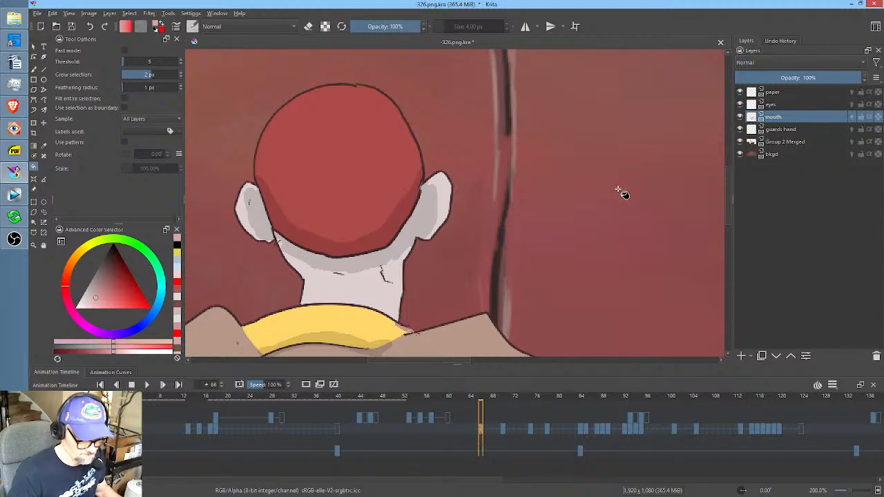
{"action": "left_click_drag", "start_coordinate": [619, 189], "coordinate": [547, 194]}
{"action": "scroll", "coordinate": [550, 194], "scroll_direction": "down", "scroll_amount": 4}
{"action": "left_click_drag", "start_coordinate": [629, 184], "coordinate": [612, 193]}
{"action": "scroll", "coordinate": [612, 192], "scroll_direction": "up", "scroll_amount": 5}
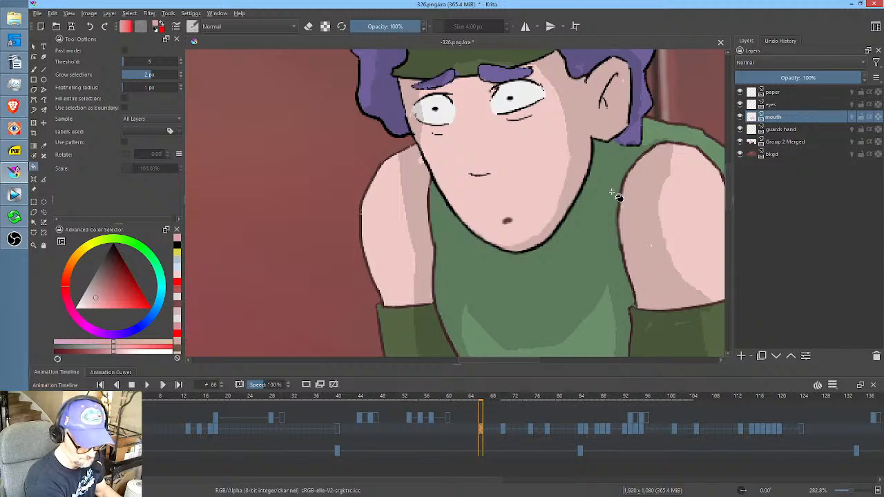
{"action": "key", "text": "period"}
{"action": "key", "text": "period"}
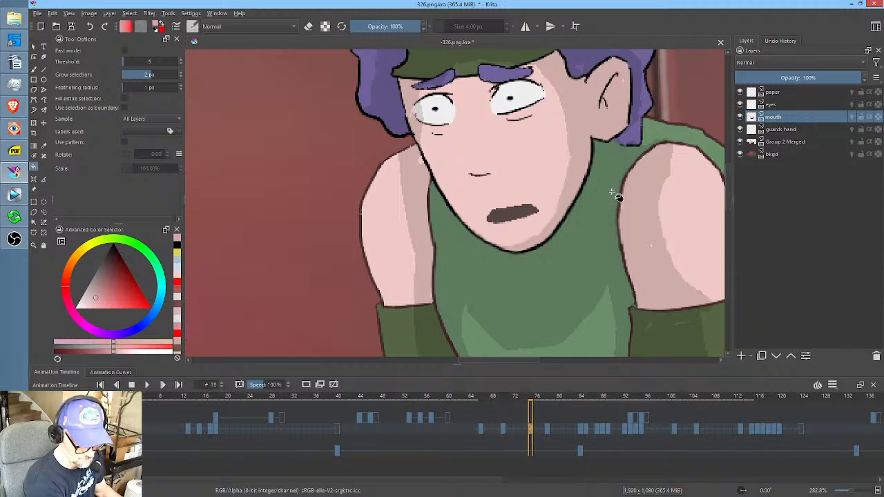
{"action": "key", "text": "period"}
{"action": "key", "text": "period"}
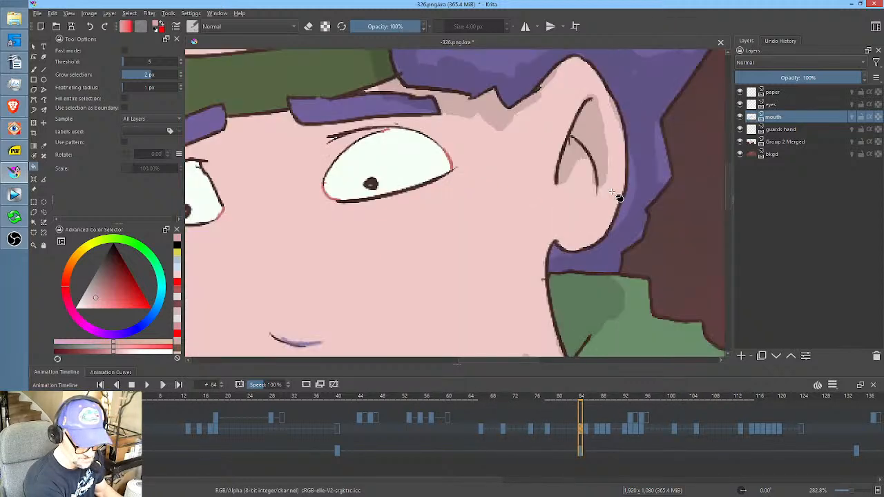
Continue softening the purple-haired character's mouth drawings from frame 84 through frame 95.
{"action": "scroll", "coordinate": [607, 186], "scroll_direction": "down", "scroll_amount": 4}
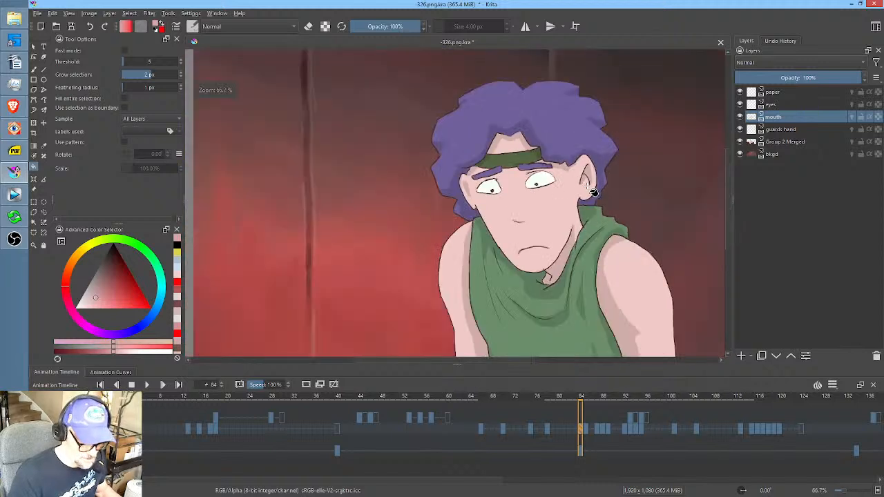
{"action": "key", "text": "period"}
{"action": "key", "text": "period"}
{"action": "key", "text": "period"}
{"action": "key", "text": "period"}
{"action": "key", "text": "period"}
{"action": "key", "text": "period"}
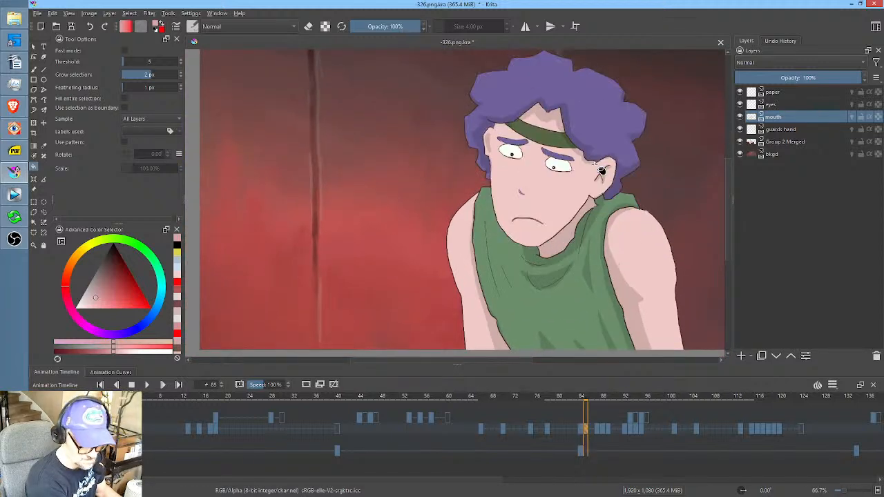
{"action": "key", "text": "space"}
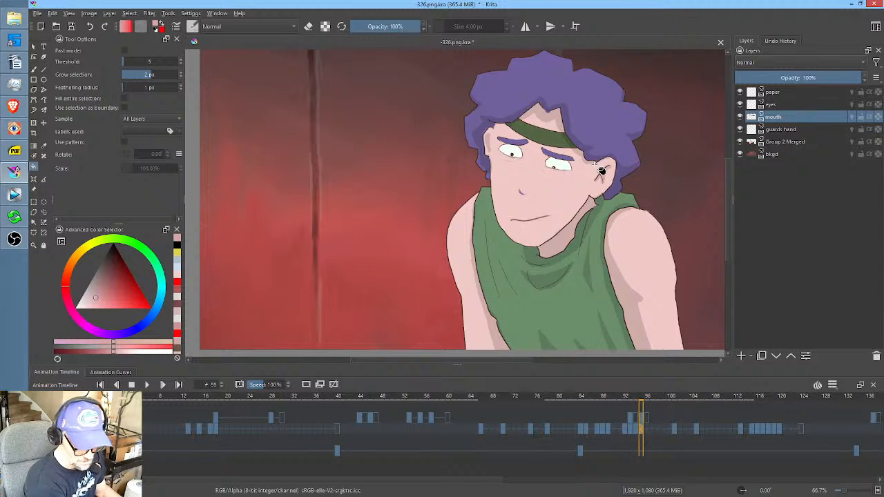
Continue the mouth softening through the drawings from frame 105 to frame 118.
{"action": "key", "text": "period"}
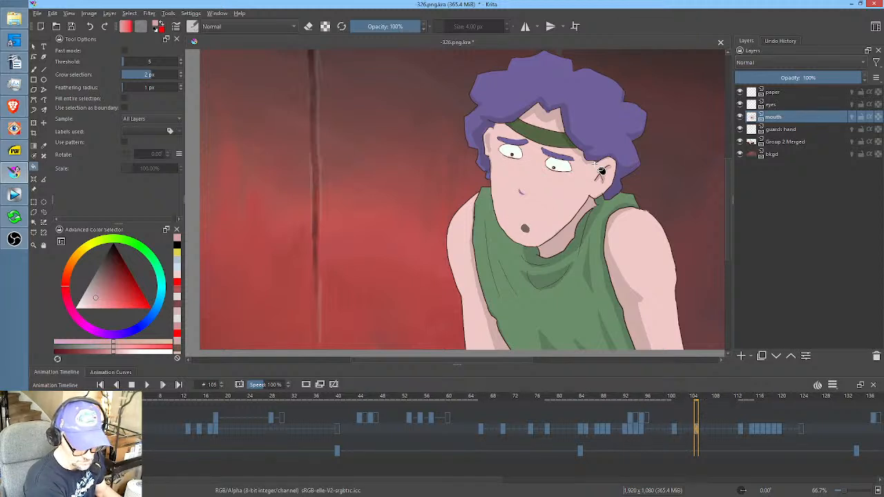
{"action": "key", "text": "period"}
{"action": "key", "text": "period"}
{"action": "key", "text": "period"}
{"action": "key", "text": "period"}
{"action": "key", "text": "period"}
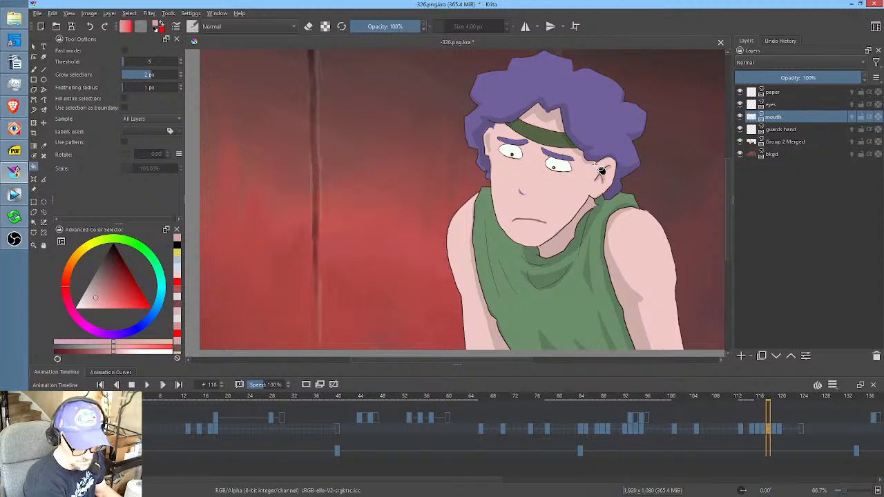
Continue through the guard's mouth drawings to frame 191 and check the purple-haired character's mouth at frames 231 to 235.
{"action": "key", "text": "space"}
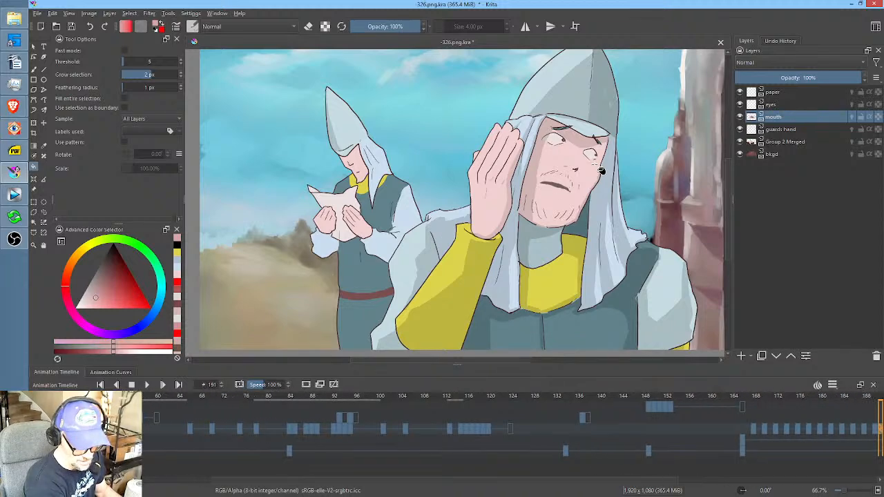
{"action": "key", "text": "Left"}
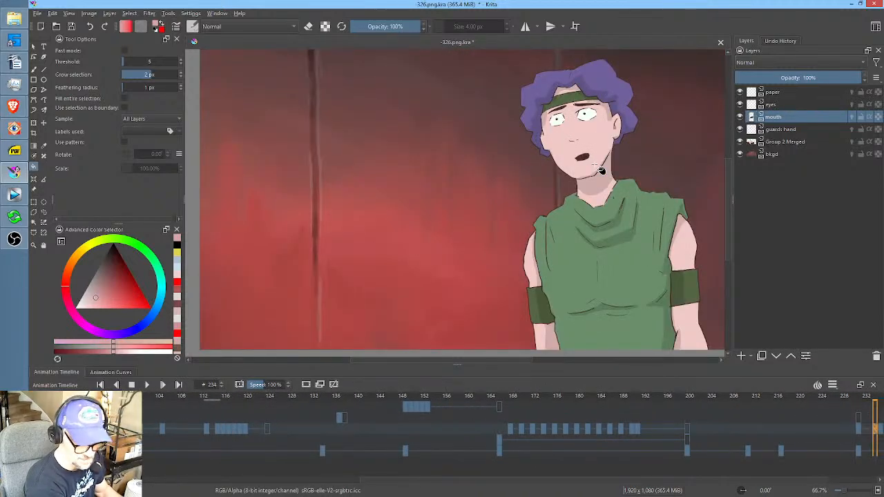
{"action": "key", "text": "Left"}
{"action": "key", "text": "Left"}
{"action": "key", "text": "Right"}
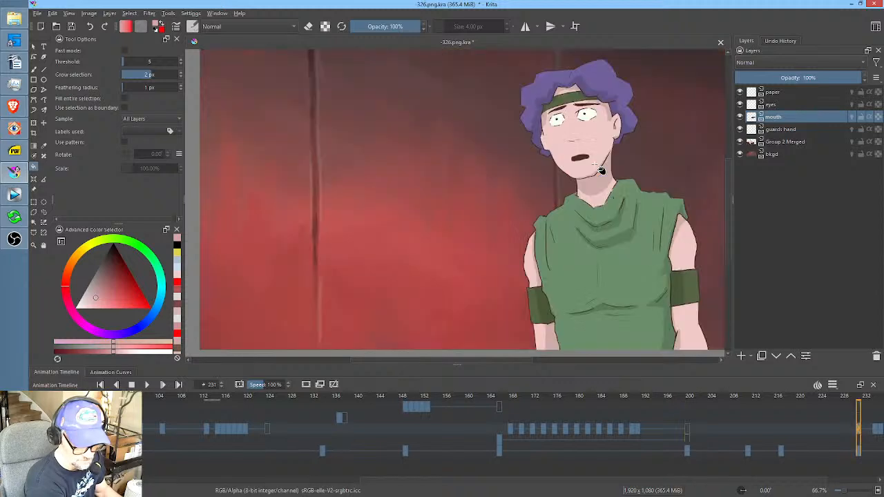
{"action": "key", "text": "Right"}
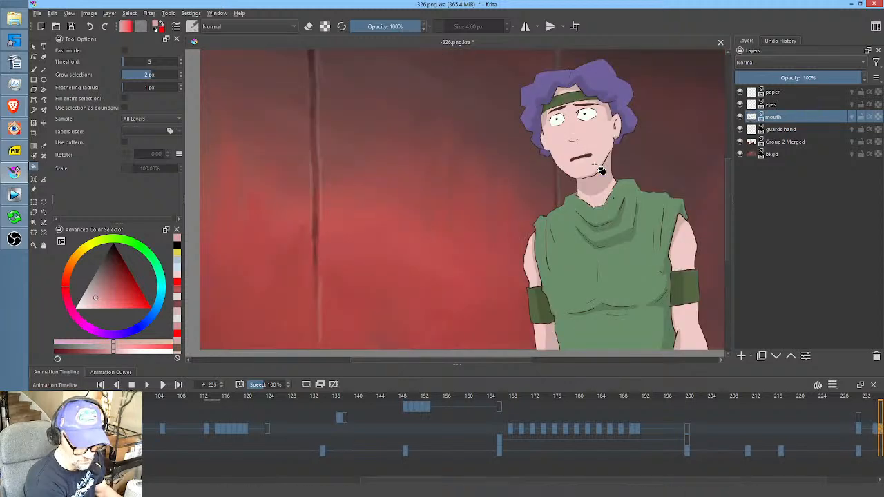
{"action": "key", "text": "Right"}
{"action": "key", "text": "space"}
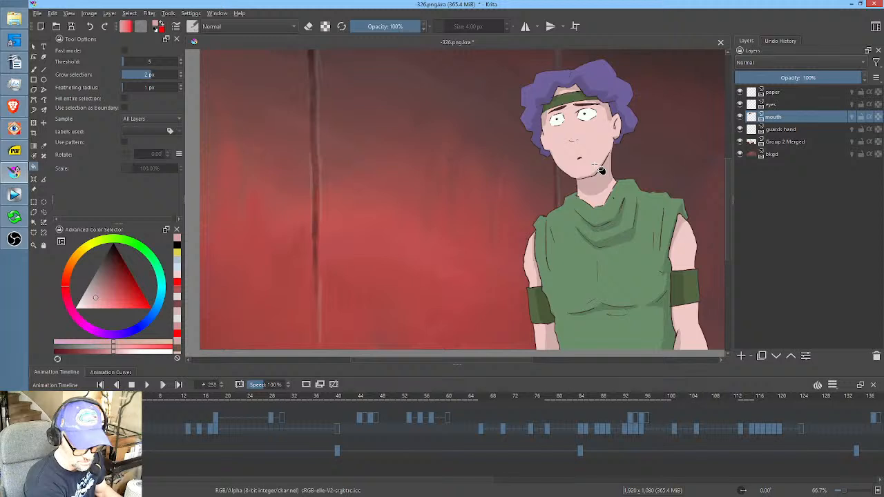
Render the animation as a PNG image sequence with base name 326 to the RENDER folder, replacing the old frames.
{"action": "key", "text": "ctrl+shift+r"}
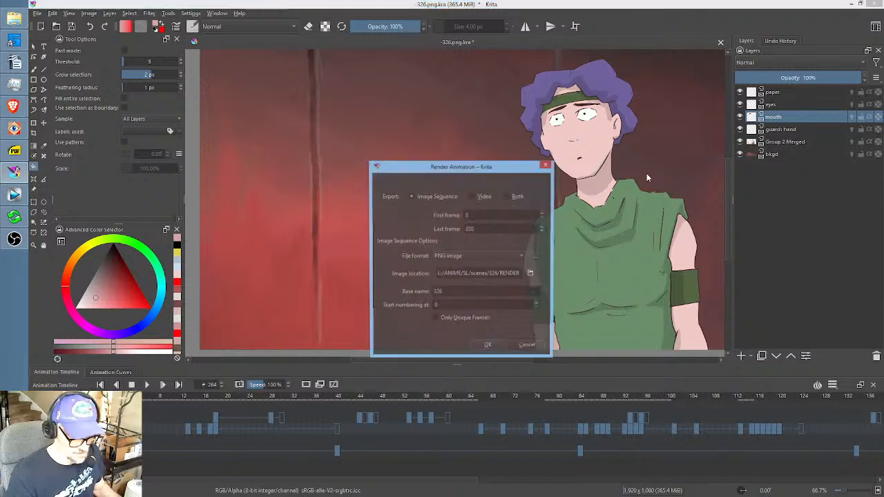
{"action": "left_click", "coordinate": [491, 346]}
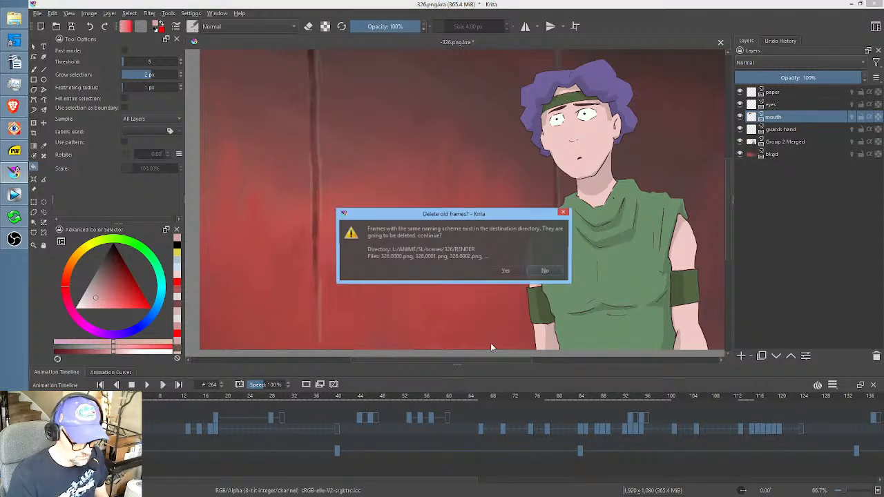
{"action": "left_click", "coordinate": [507, 272]}
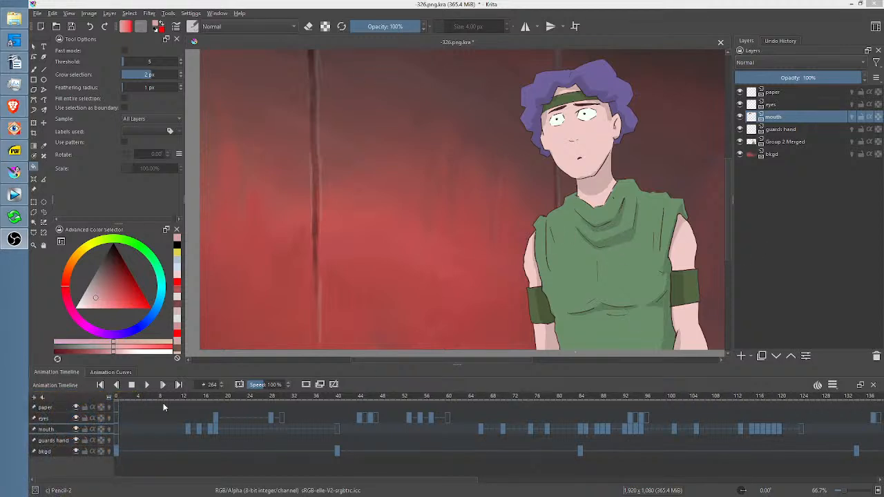
Play the animation from frame 0 and scrub to frame 12 to examine the bearded man opening his coat.
{"action": "left_click", "coordinate": [117, 407]}
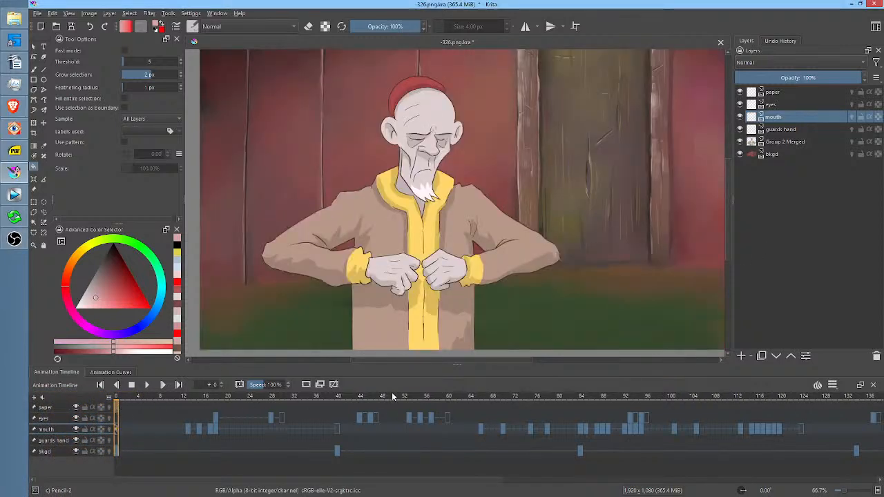
{"action": "key", "text": "space"}
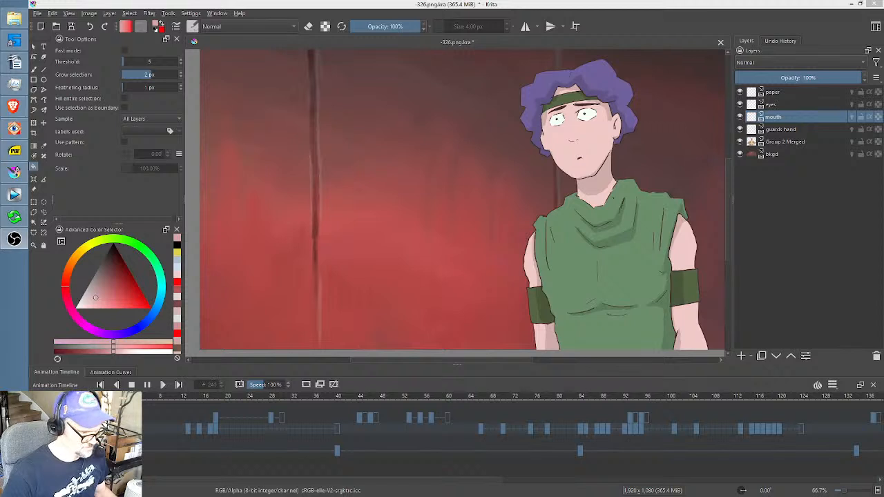
{"action": "left_click", "coordinate": [160, 400]}
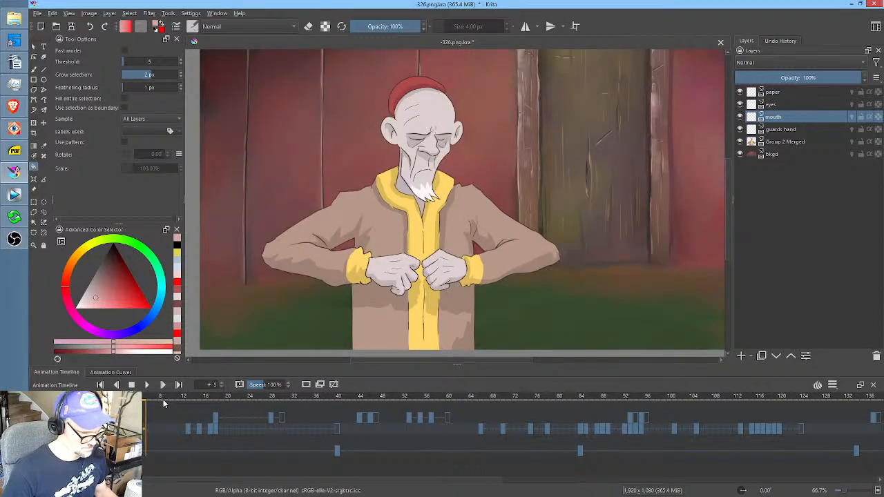
{"action": "left_click_drag", "start_coordinate": [162, 399], "coordinate": [183, 399]}
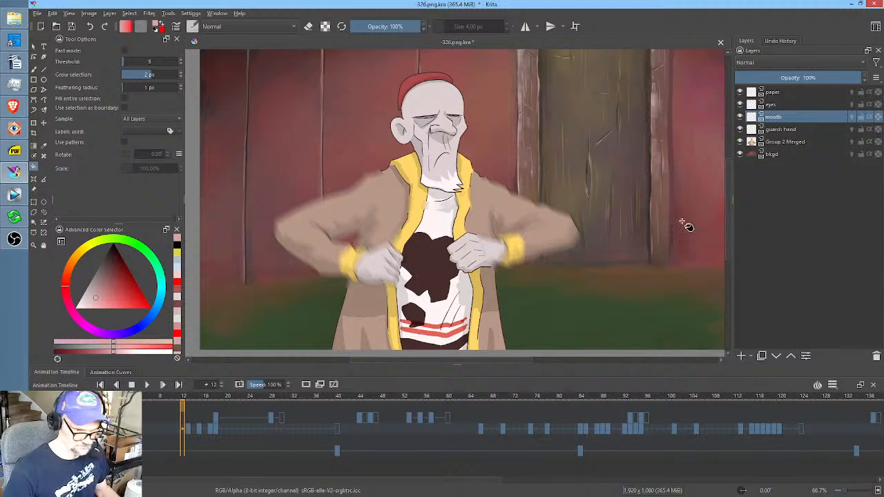
Select the Group 2 Merged layer and compare its drawings at frames 11 and 12.
{"action": "left_click", "coordinate": [792, 145]}
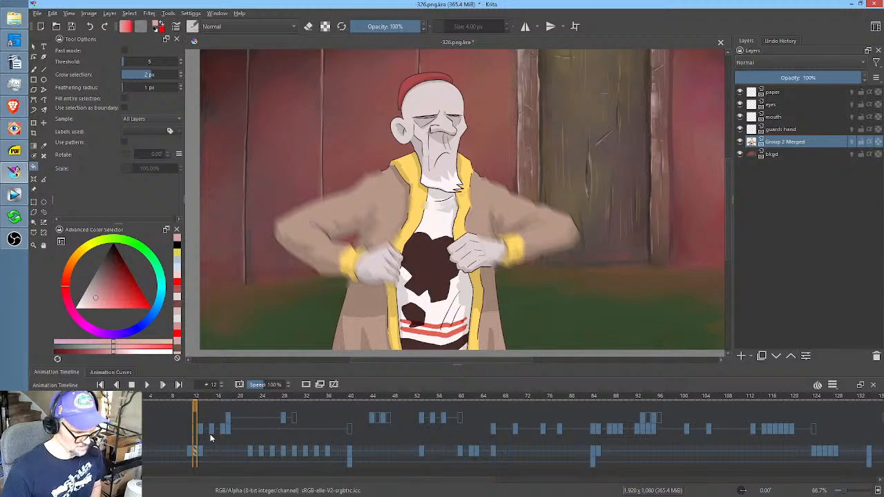
{"action": "left_click", "coordinate": [189, 449]}
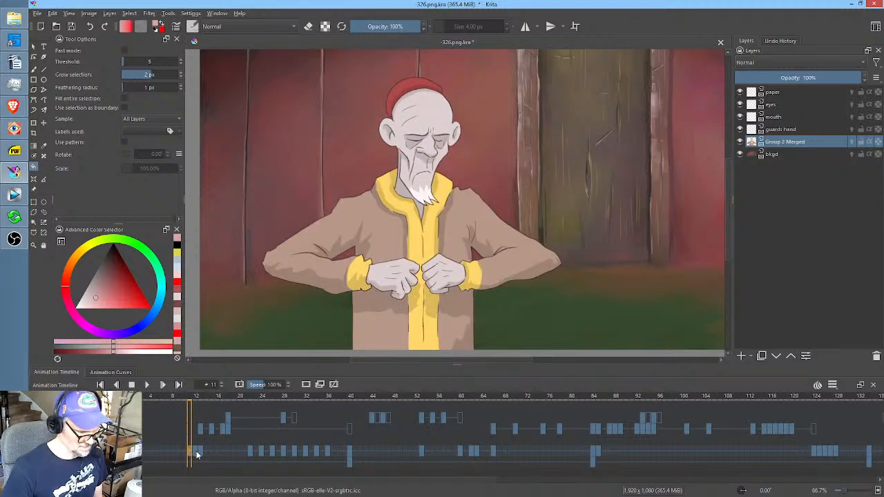
{"action": "left_click", "coordinate": [197, 453]}
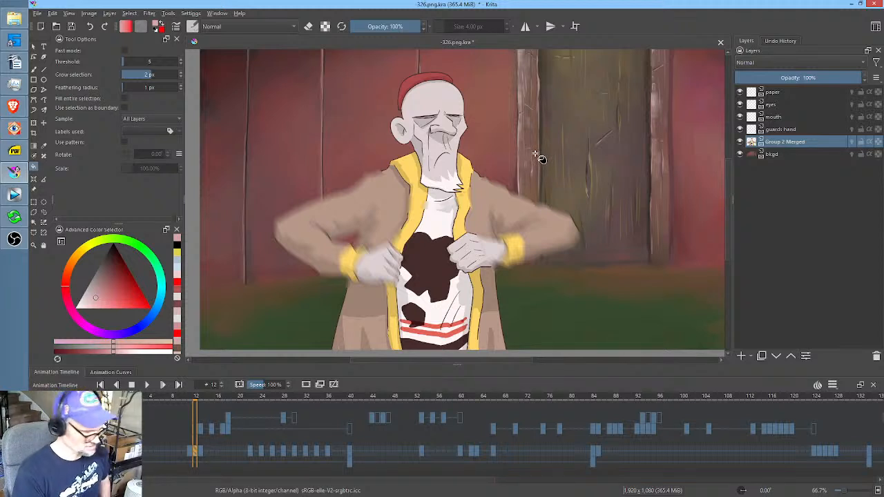
Try a motion blur with length 50 and angle 225° on a freehand selection around the bearded man's coat at frame 12.
{"action": "key", "text": "l"}
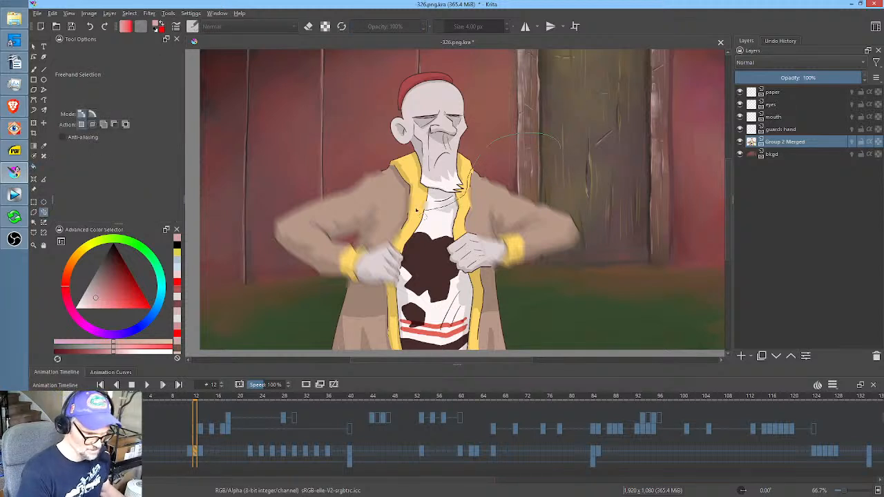
{"action": "left_click_drag", "start_coordinate": [635, 200], "coordinate": [632, 190]}
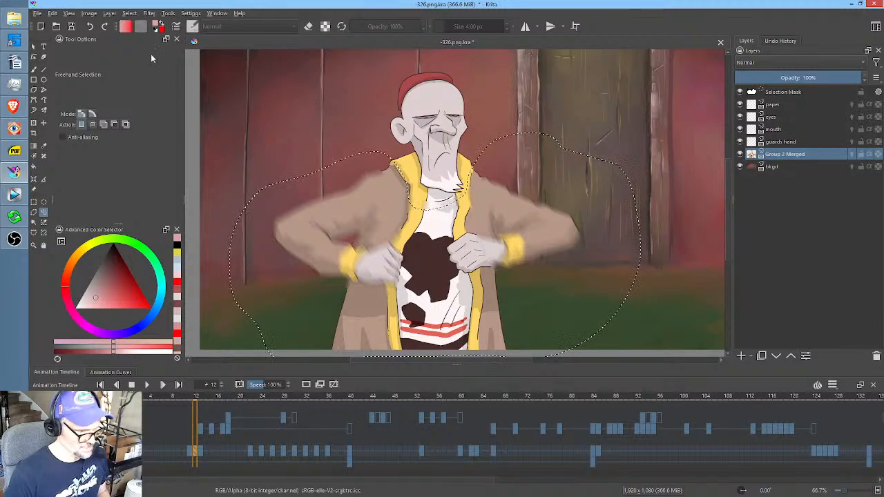
{"action": "left_click", "coordinate": [149, 13]}
{"action": "mouse_move", "coordinate": [290, 67]}
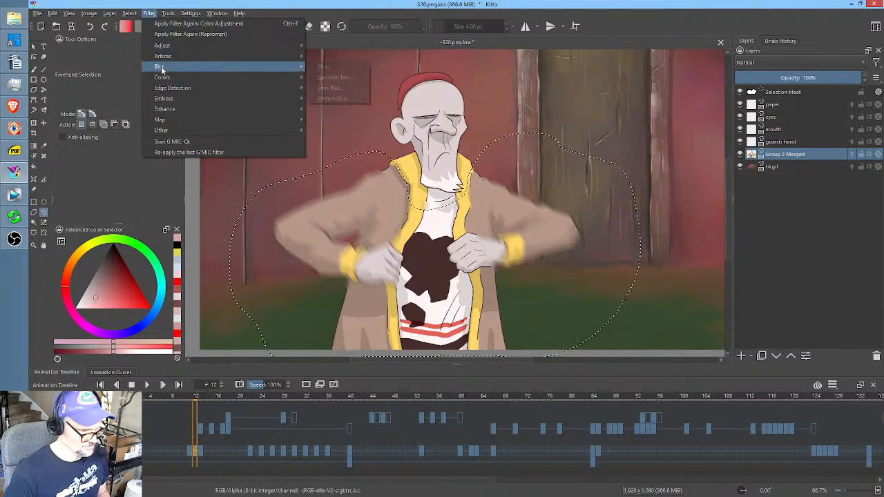
{"action": "left_click", "coordinate": [351, 101]}
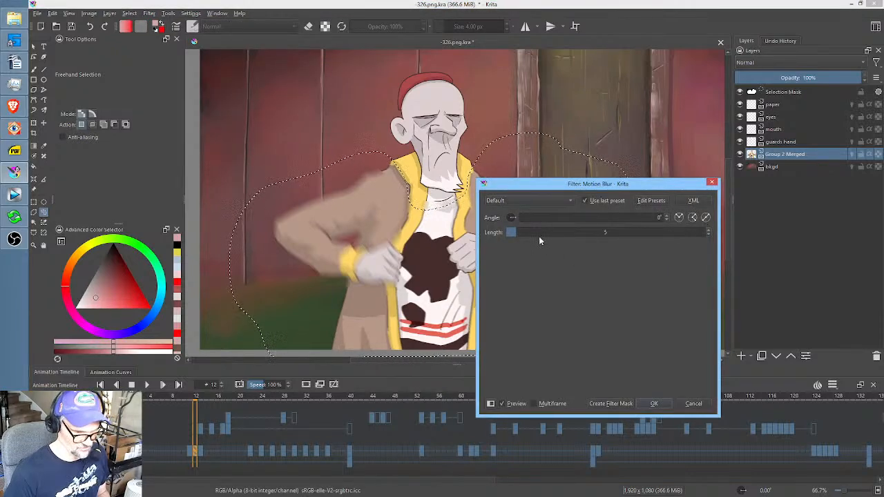
{"action": "left_click_drag", "start_coordinate": [540, 235], "coordinate": [607, 233]}
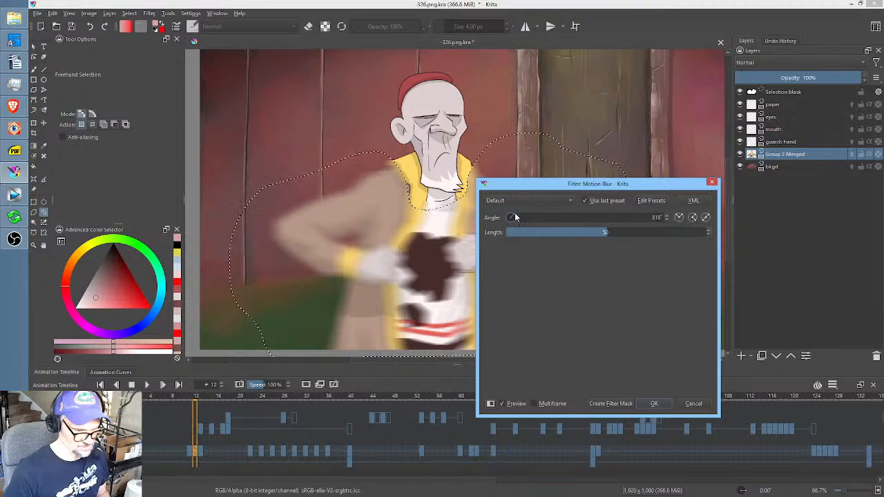
{"action": "left_click_drag", "start_coordinate": [514, 219], "coordinate": [500, 208]}
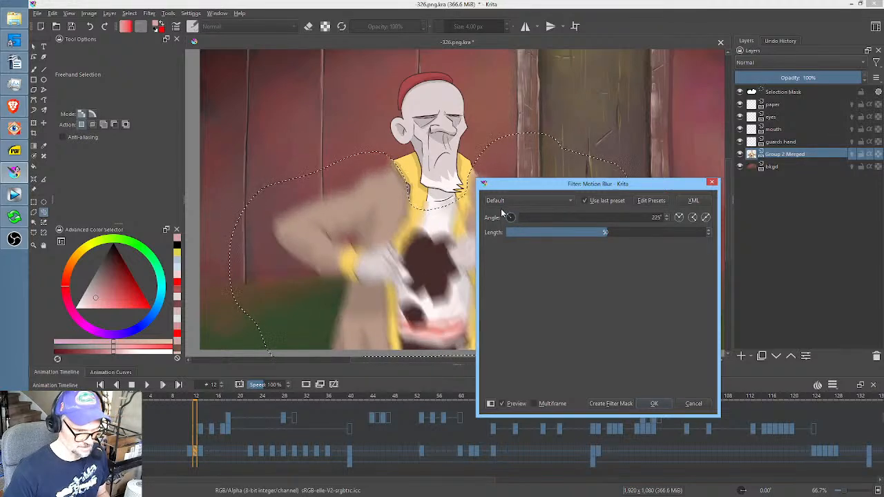
{"action": "left_click", "coordinate": [690, 403]}
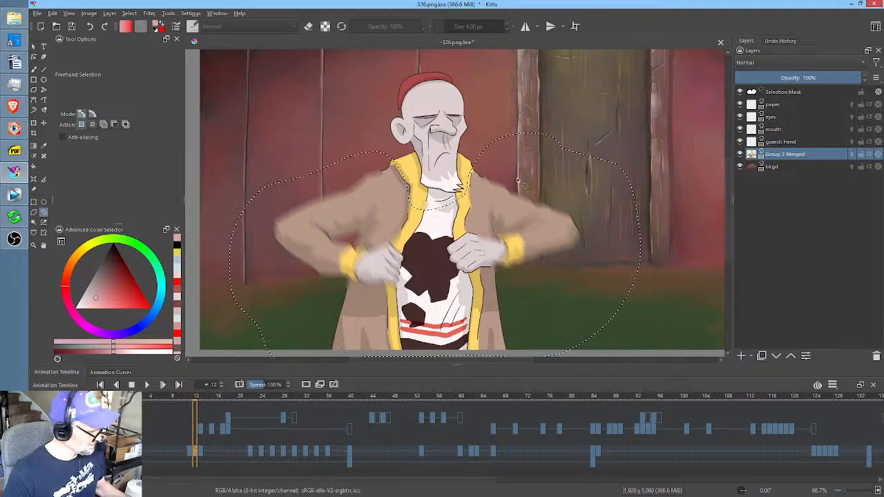
{"action": "key", "text": "ctrl+shift+a"}
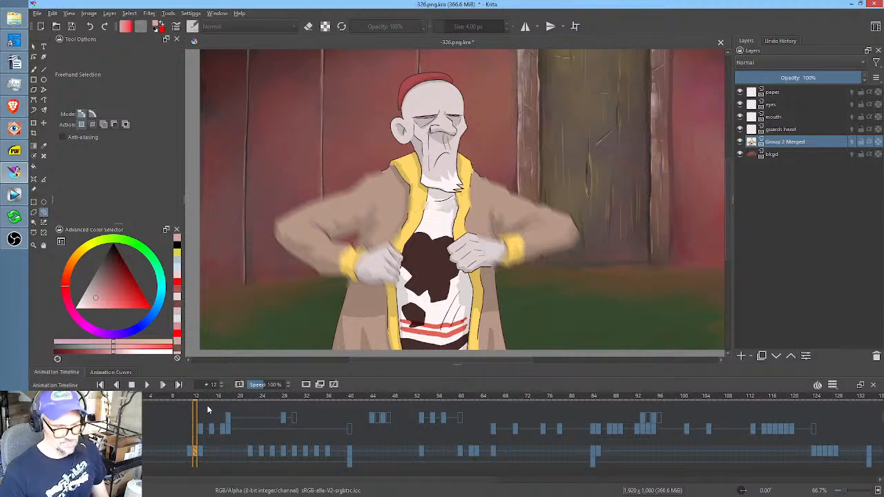
Play the coat-opening movement from frame 11 and scrub on to frame 69 to review the shot.
{"action": "left_click_drag", "start_coordinate": [197, 397], "coordinate": [190, 399]}
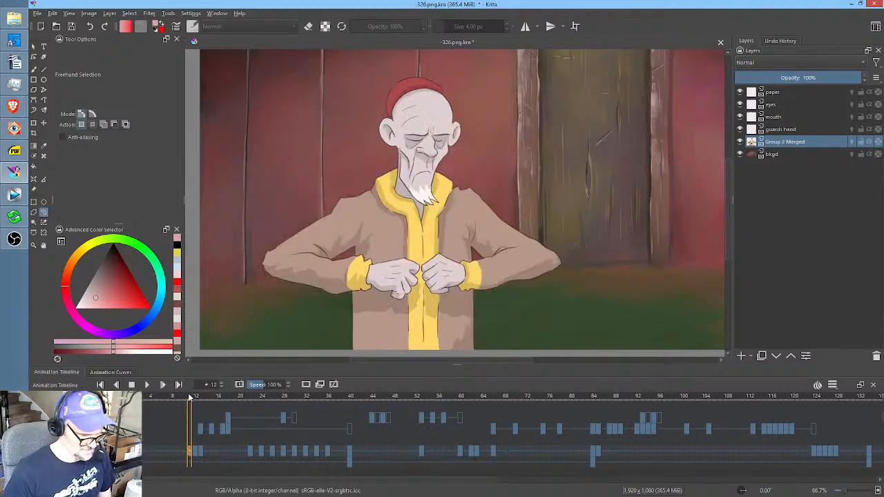
{"action": "key", "text": "space"}
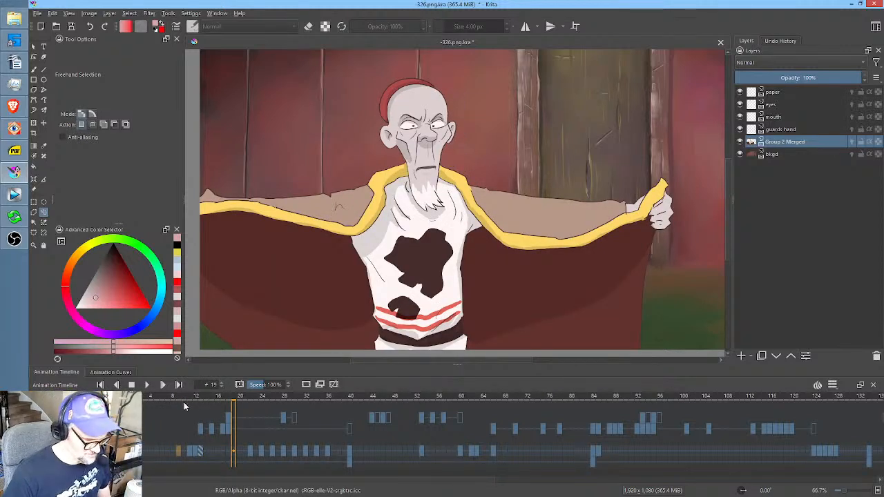
{"action": "mouse_move", "coordinate": [243, 398]}
{"action": "left_mouse_down"}
{"action": "mouse_move", "coordinate": [389, 398]}
{"action": "mouse_move", "coordinate": [479, 385]}
{"action": "mouse_move", "coordinate": [504, 391]}
{"action": "mouse_move", "coordinate": [341, 398]}
{"action": "mouse_move", "coordinate": [509, 397]}
{"action": "left_mouse_up"}
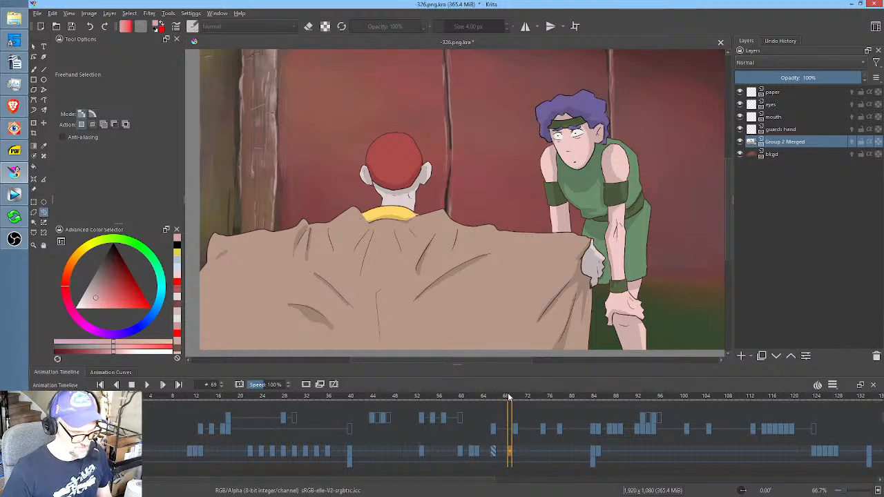
Step back and forth through the Group 2 Merged drawings between frames 22 and 36 to compare the bearded man's open-coat poses.
{"action": "left_click", "coordinate": [251, 449]}
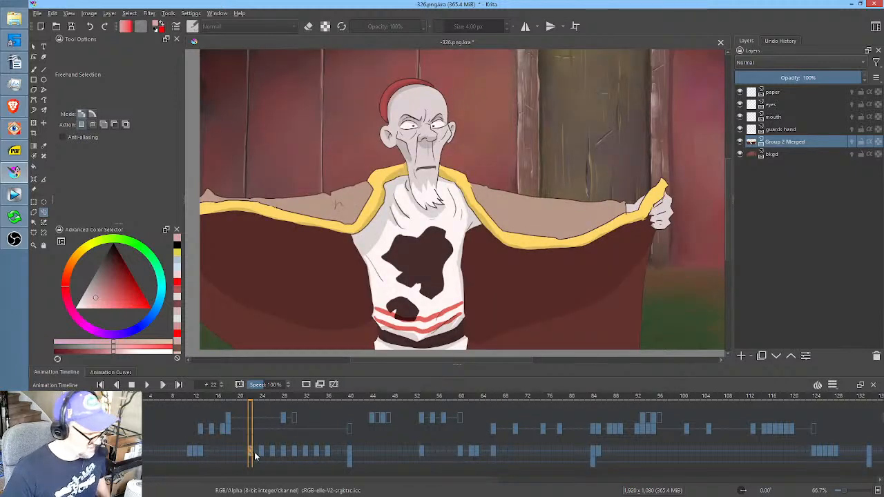
{"action": "left_click", "coordinate": [273, 452]}
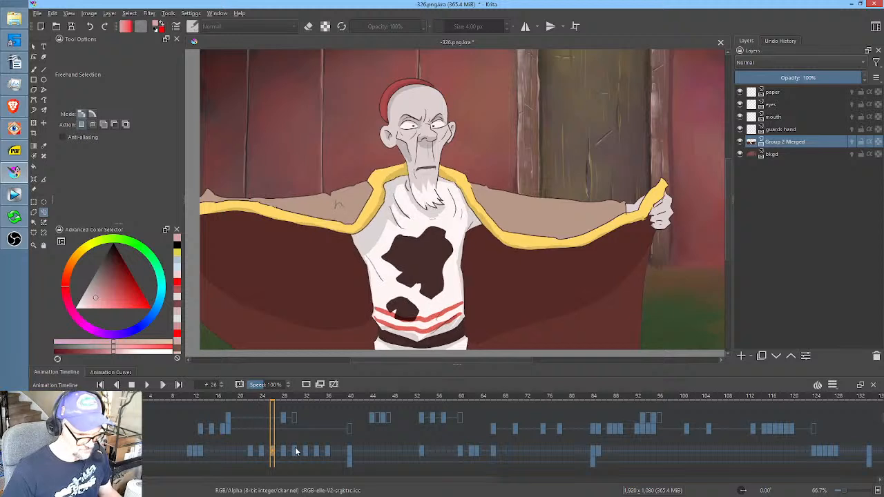
{"action": "key", "text": "Right"}
{"action": "key", "text": "Right"}
{"action": "key", "text": "Right"}
{"action": "key", "text": "Right"}
{"action": "key", "text": "Right"}
{"action": "key", "text": "Right"}
{"action": "key", "text": "Right"}
{"action": "key", "text": "Right"}
{"action": "key", "text": "Right"}
{"action": "key", "text": "Right"}
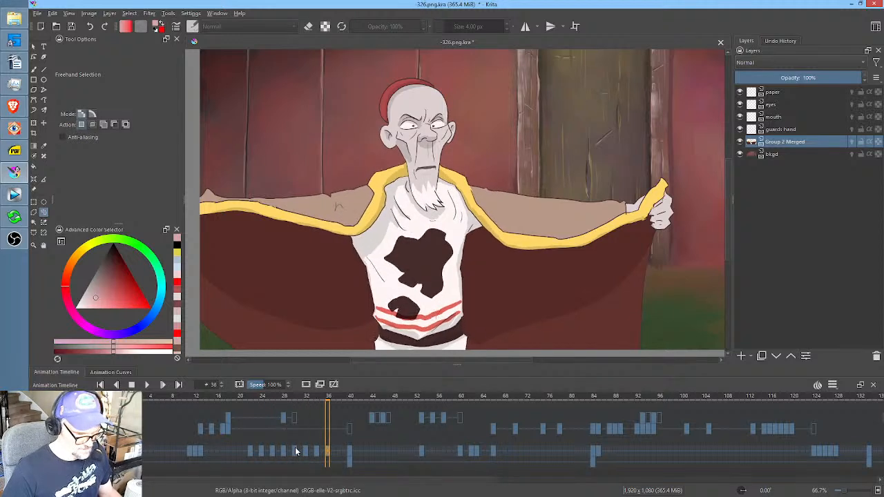
{"action": "key", "text": "Left"}
{"action": "key", "text": "Left"}
{"action": "key", "text": "Left"}
{"action": "key", "text": "Left"}
{"action": "key", "text": "Left"}
{"action": "key", "text": "Left"}
{"action": "key", "text": "Left"}
{"action": "key", "text": "Left"}
{"action": "key", "text": "Left"}
{"action": "key", "text": "Left"}
{"action": "key", "text": "Left"}
{"action": "key", "text": "Left"}
{"action": "key", "text": "Left"}
{"action": "key", "text": "Left"}
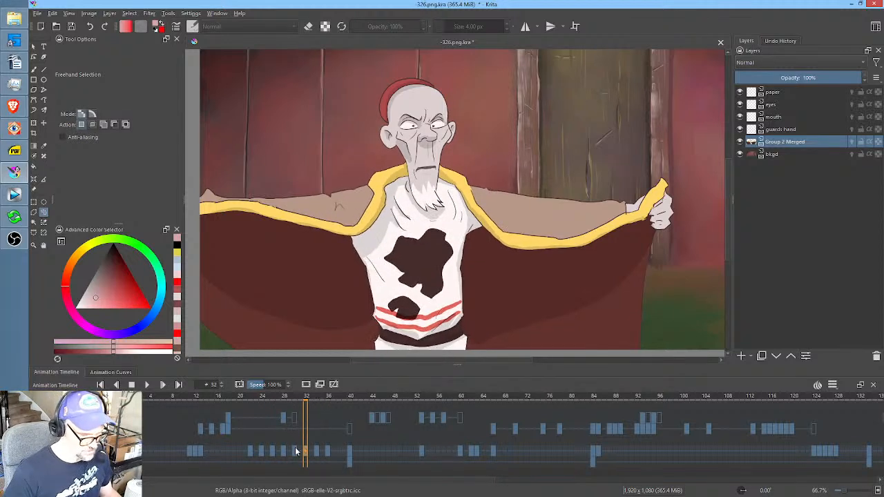
Copy the Group 2 Merged keyframe at frame 22 and bring up the frame editing options at frame 26.
{"action": "right_click", "coordinate": [252, 452]}
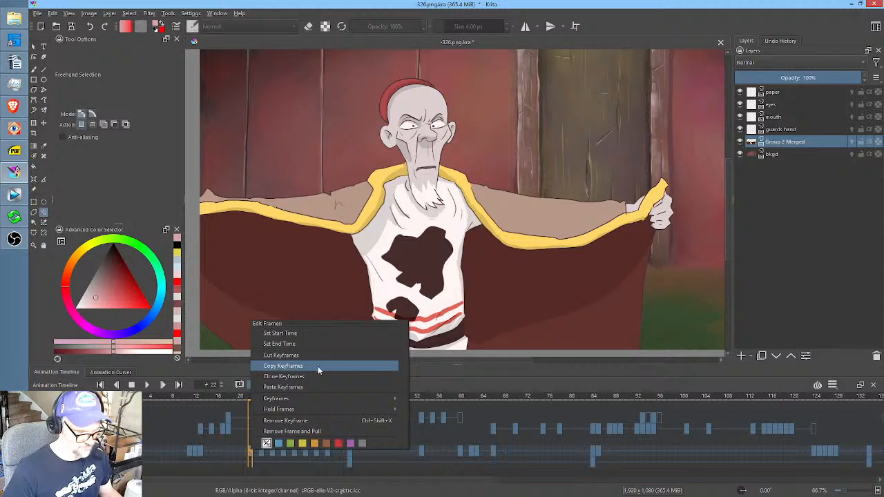
{"action": "left_click", "coordinate": [297, 366]}
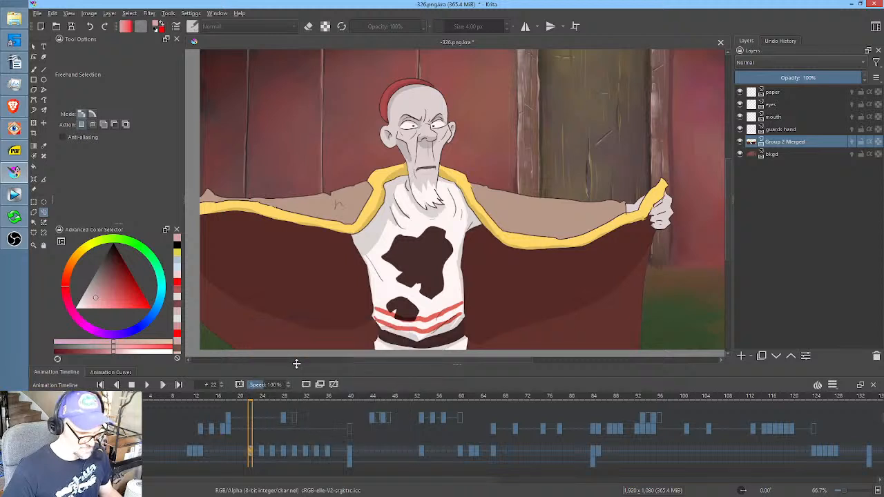
{"action": "left_click", "coordinate": [274, 453]}
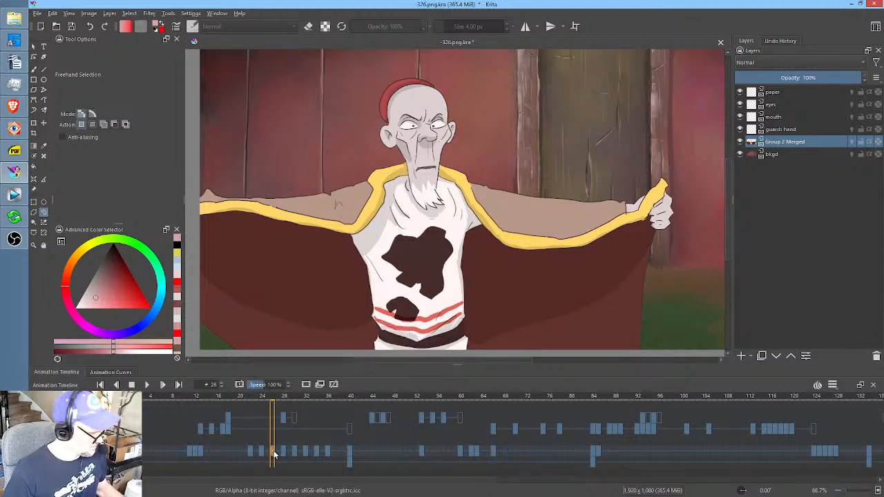
{"action": "right_click", "coordinate": [273, 452]}
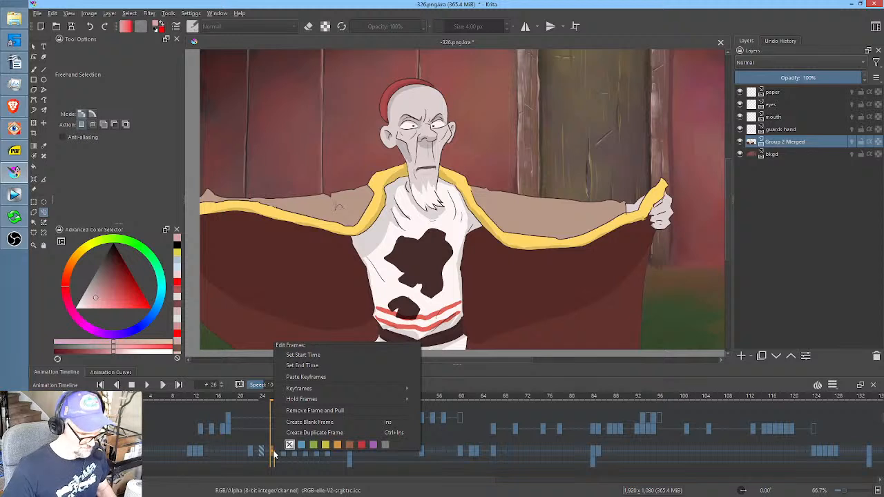
{"action": "mouse_move", "coordinate": [337, 391]}
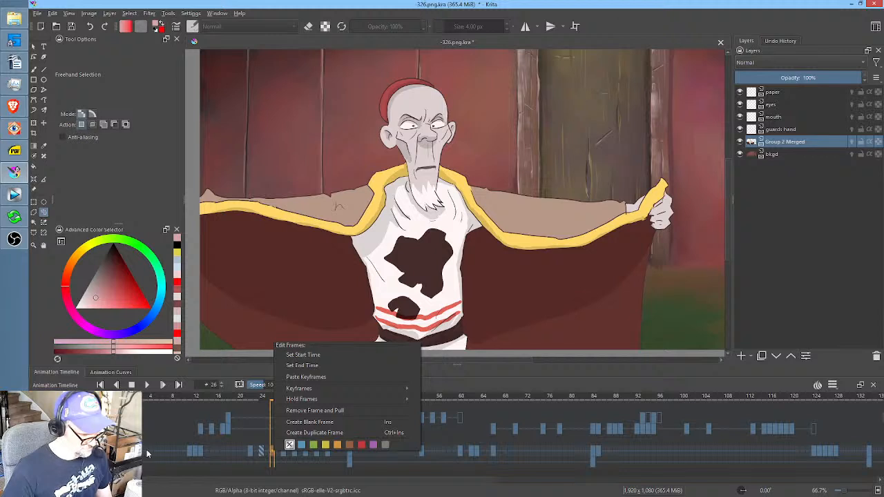
Clone the Group 2 Merged keyframe at frame 22 and paste the clone at frame 26.
{"action": "left_click", "coordinate": [248, 450]}
{"action": "right_click", "coordinate": [250, 453]}
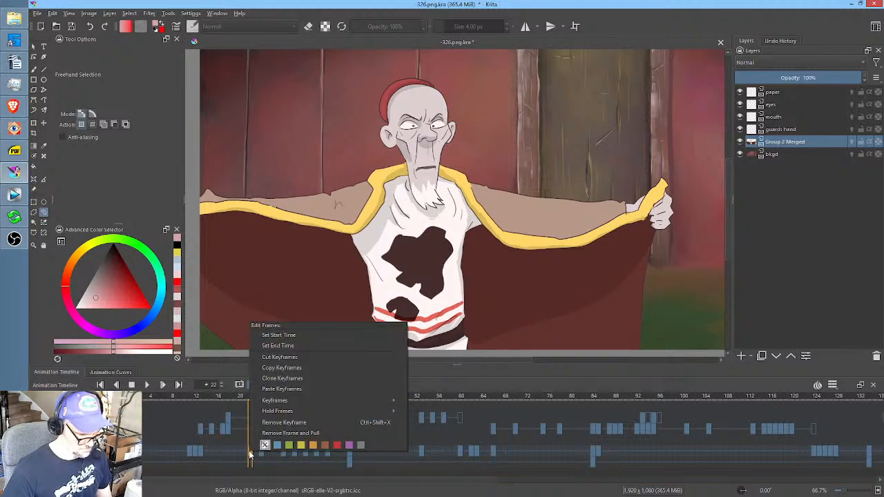
{"action": "left_click", "coordinate": [294, 379]}
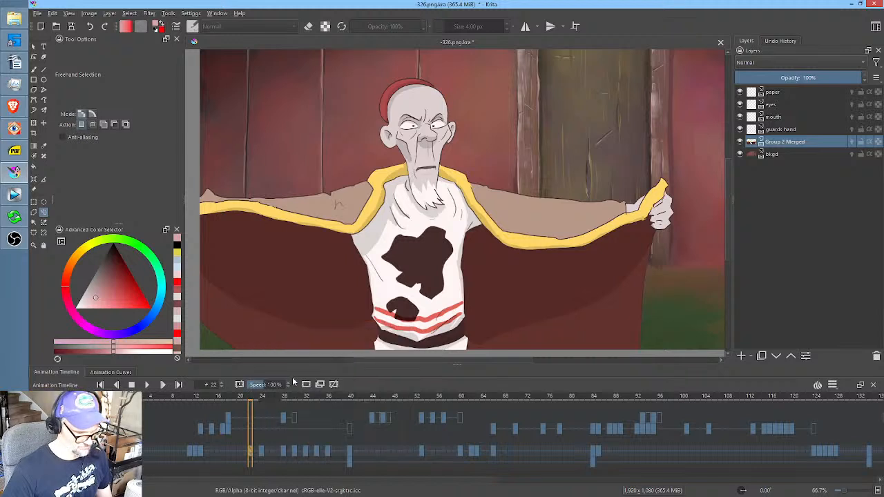
{"action": "left_click", "coordinate": [271, 450]}
{"action": "right_click", "coordinate": [271, 450]}
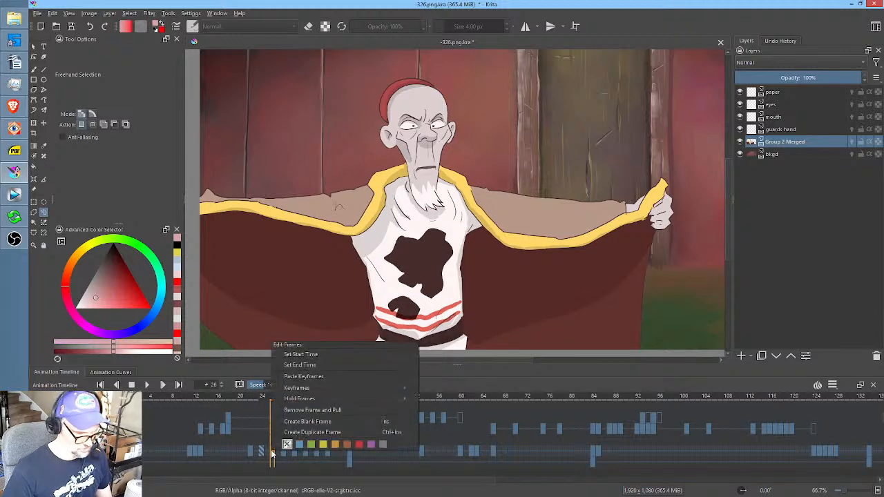
{"action": "left_click", "coordinate": [304, 378]}
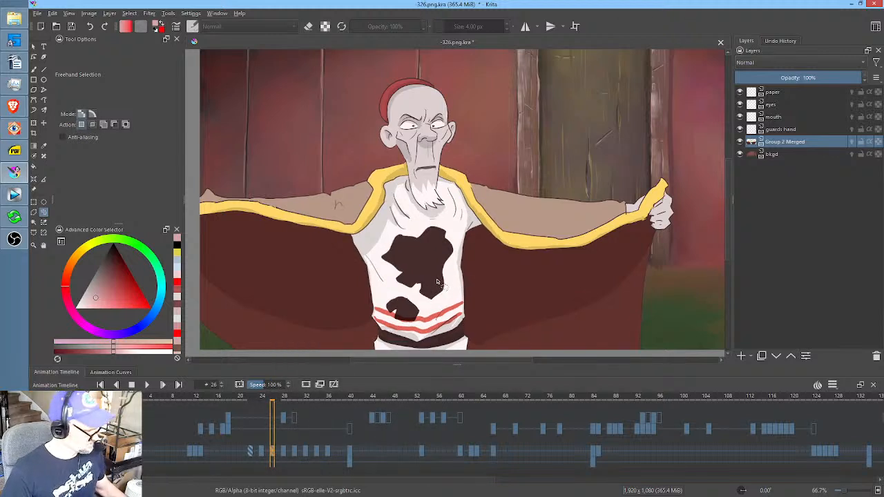
Scribble a test brush stroke across the shirt at frame 26 and check the drawing at frame 22.
{"action": "key", "text": "b"}
{"action": "mouse_move", "coordinate": [456, 269]}
{"action": "left_mouse_down"}
{"action": "mouse_move", "coordinate": [413, 277]}
{"action": "mouse_move", "coordinate": [466, 286]}
{"action": "mouse_move", "coordinate": [432, 309]}
{"action": "left_mouse_up"}
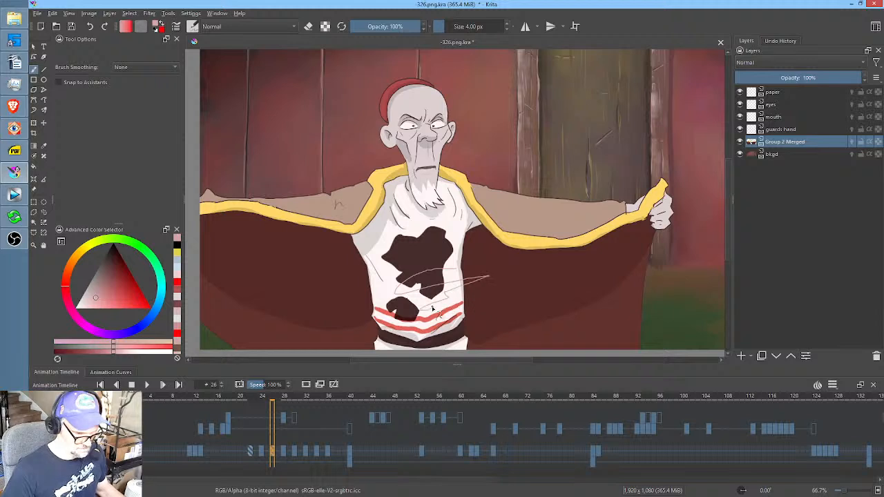
{"action": "left_click", "coordinate": [250, 453]}
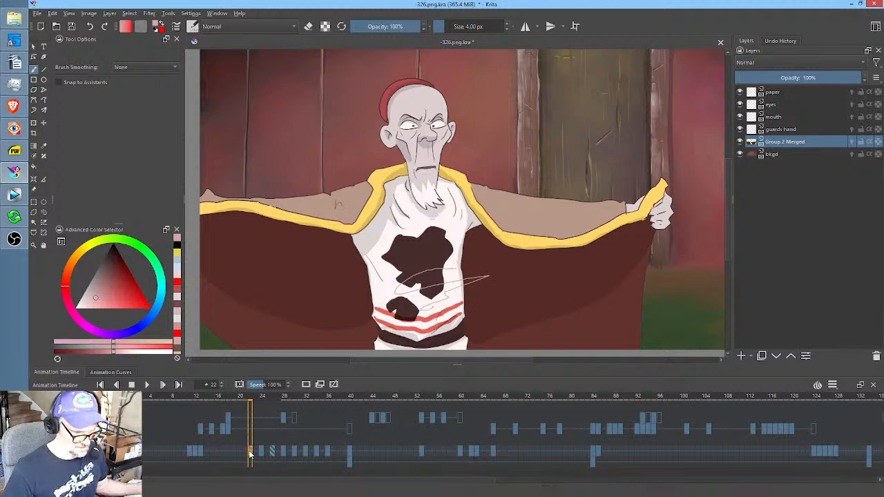
Undo the test scribble and the cloned keyframe pasted at frame 26.
{"action": "key", "text": "ctrl+z"}
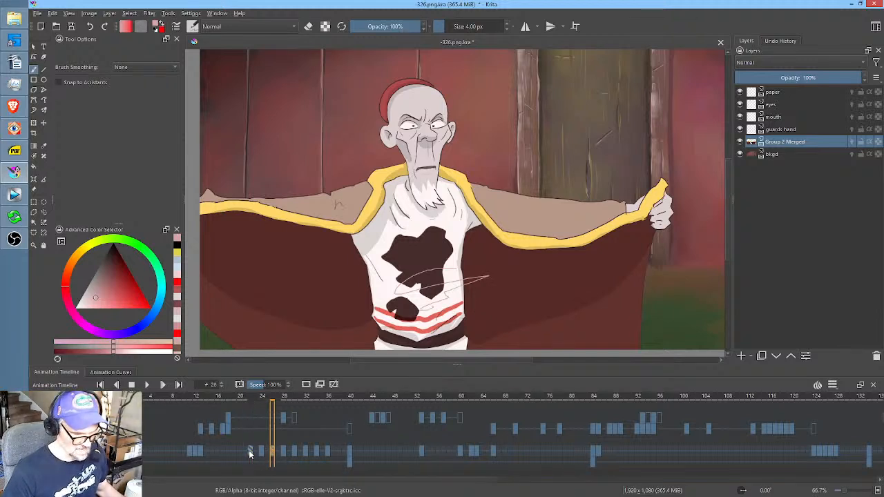
{"action": "key", "text": "ctrl+z"}
{"action": "key", "text": "ctrl+z"}
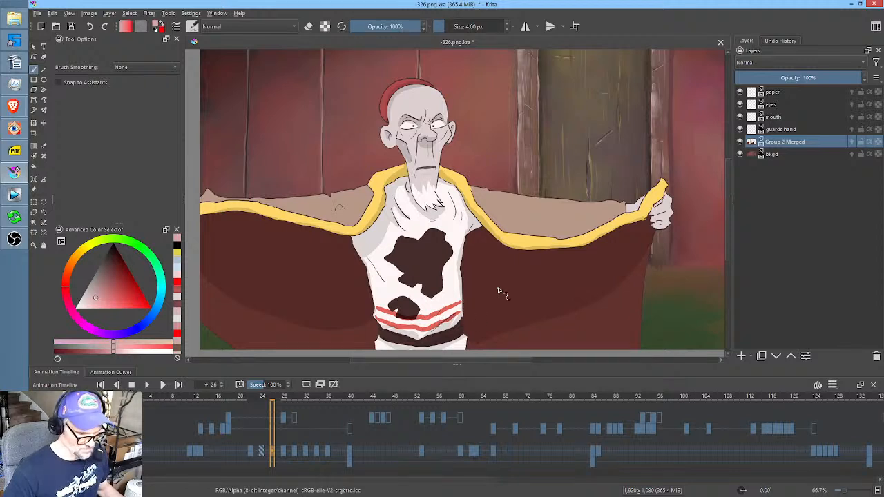
Scrub the animation from frame 32 to frame 95 and back from frame 104 to frame 62 to review the purple-haired character.
{"action": "left_click", "coordinate": [306, 453]}
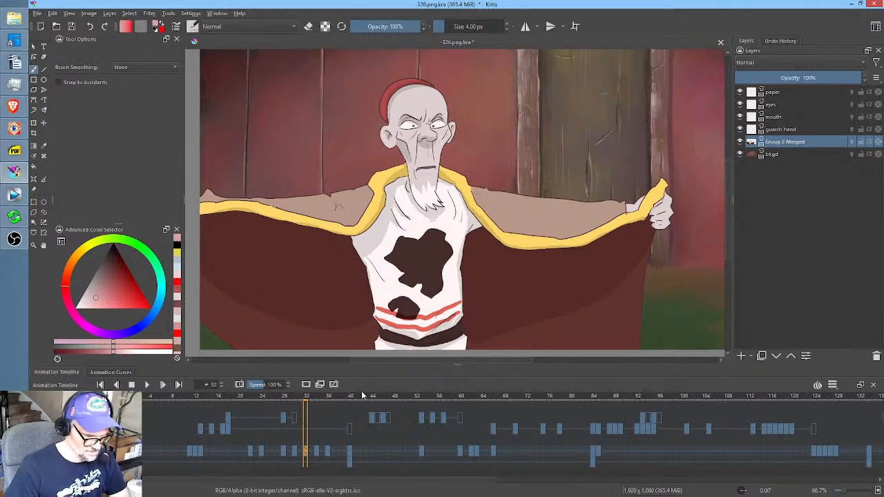
{"action": "left_click_drag", "start_coordinate": [364, 396], "coordinate": [657, 399]}
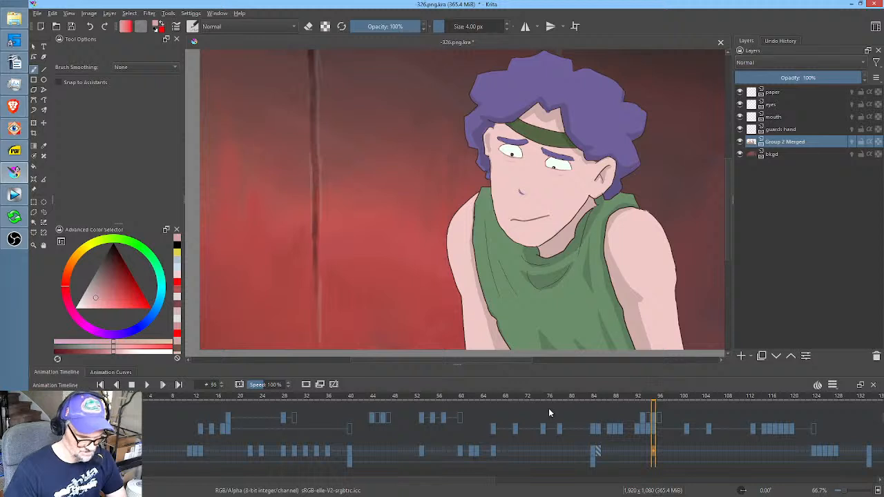
{"action": "left_click_drag", "start_coordinate": [549, 412], "coordinate": [352, 424]}
{"action": "left_click", "coordinate": [497, 400]}
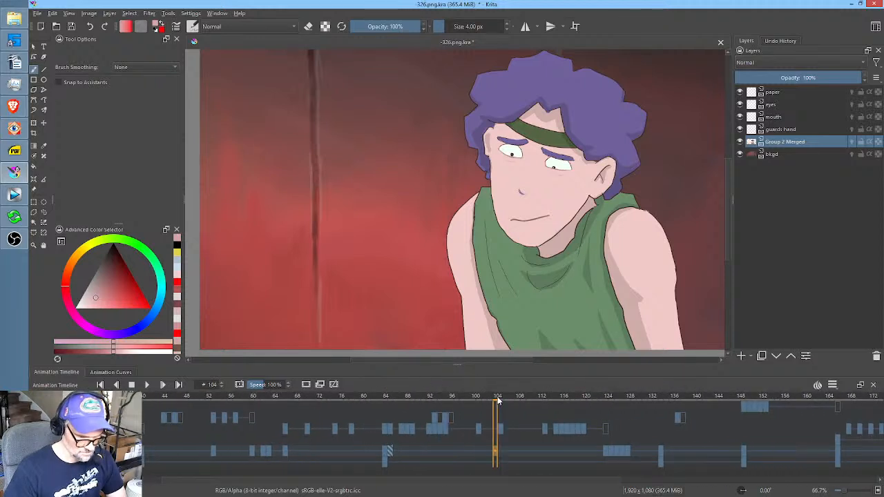
{"action": "left_click_drag", "start_coordinate": [498, 399], "coordinate": [262, 393]}
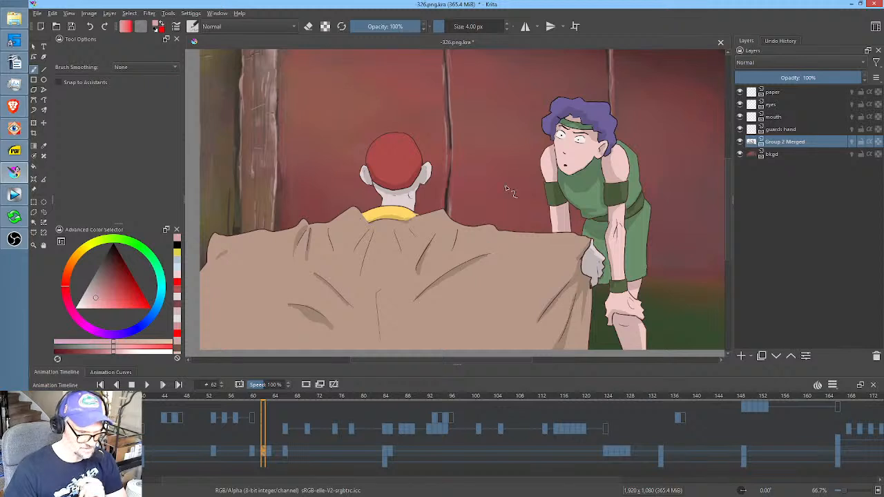
{"action": "key", "text": "ctrl"}
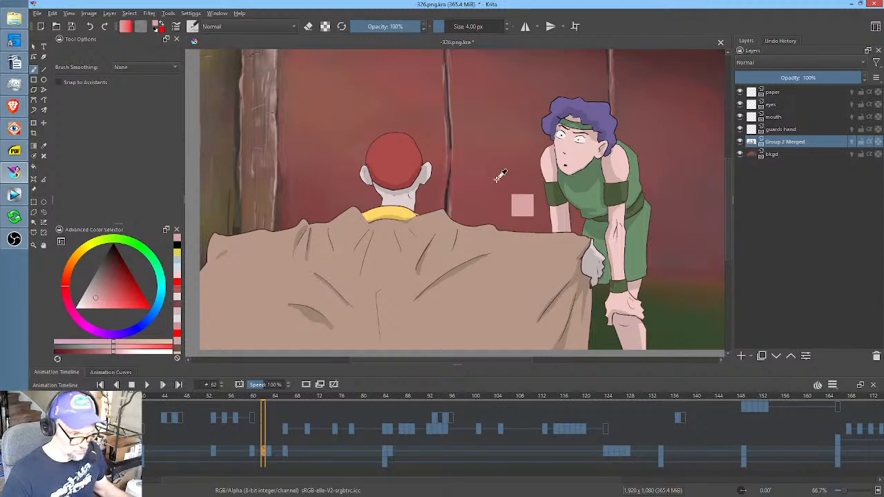
{"action": "key", "text": "ctrl+r"}
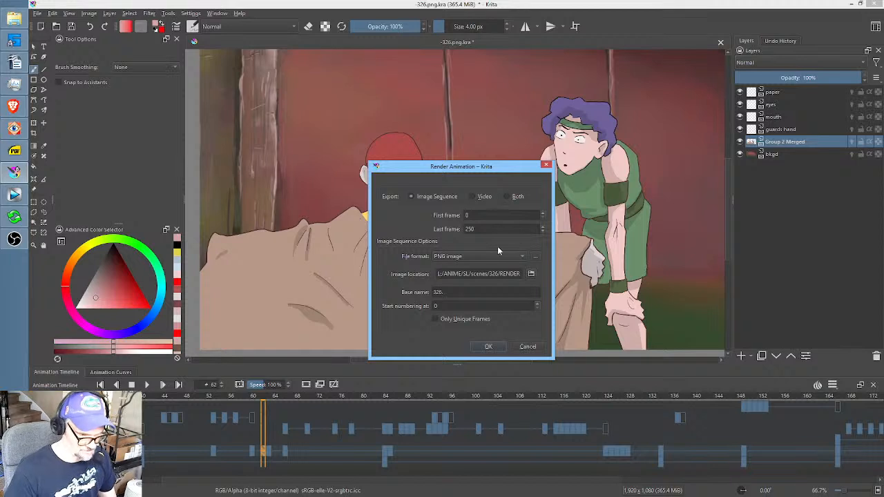
{"action": "left_click_drag", "start_coordinate": [461, 168], "coordinate": [472, 136]}
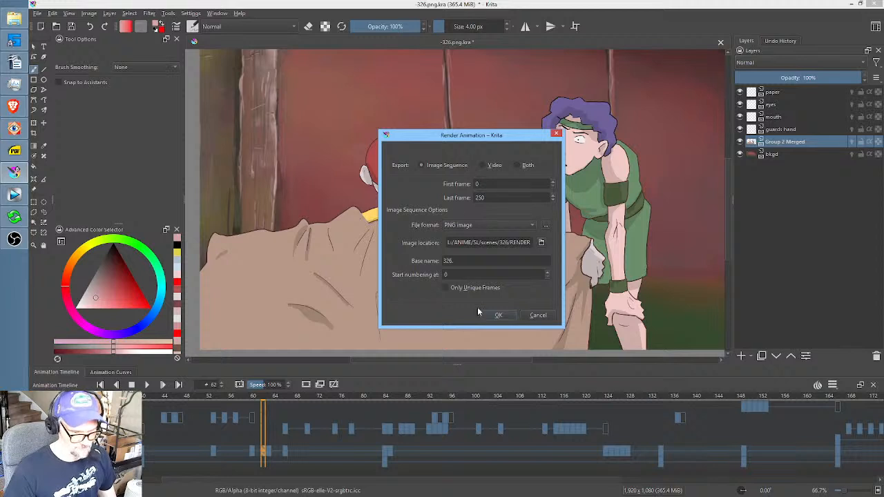
{"action": "left_click", "coordinate": [538, 315]}
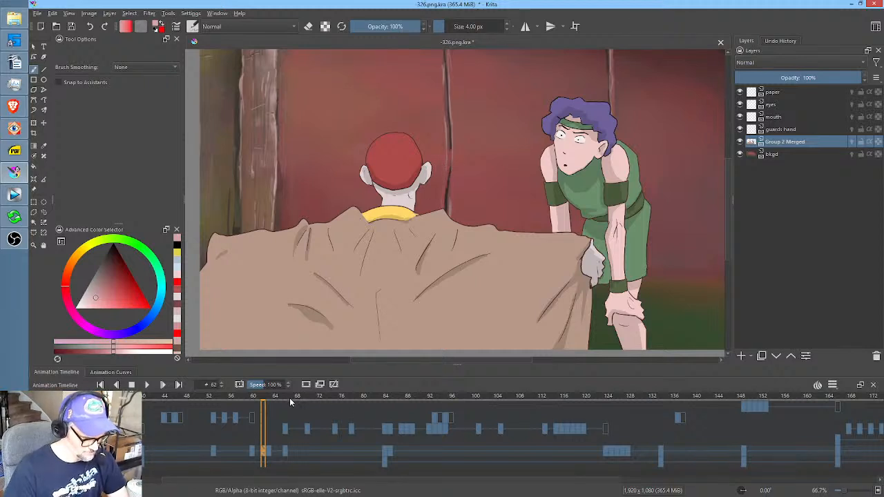
Check the drawings at frames 66 and 91, and close the 326.png.kra document.
{"action": "mouse_move", "coordinate": [283, 399]}
{"action": "left_mouse_down"}
{"action": "mouse_move", "coordinate": [331, 398]}
{"action": "mouse_move", "coordinate": [283, 398]}
{"action": "left_mouse_up"}
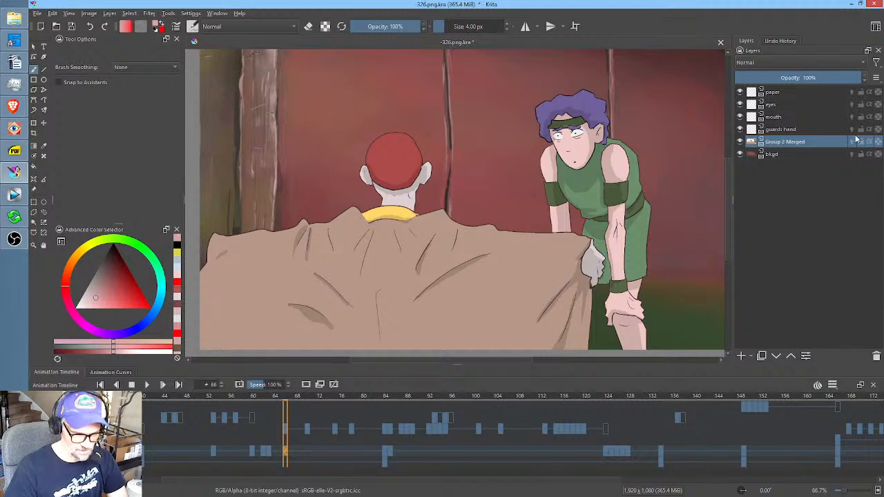
{"action": "mouse_move", "coordinate": [810, 143]}
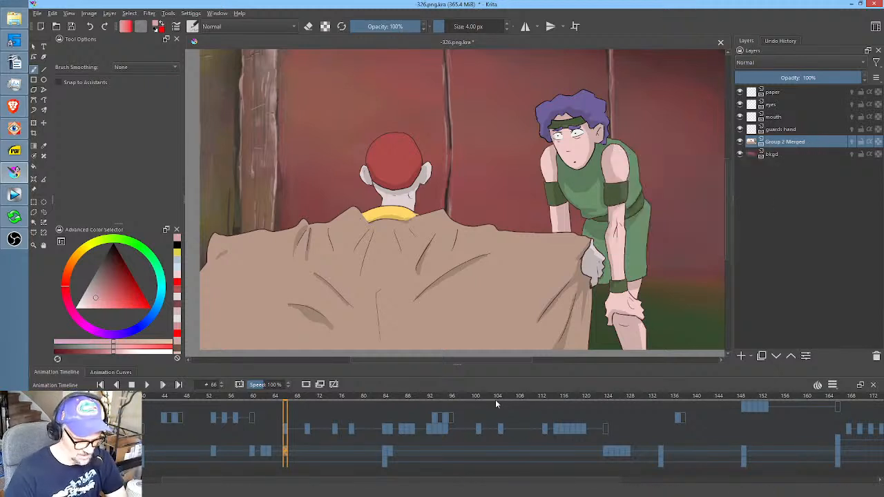
{"action": "left_click_drag", "start_coordinate": [360, 398], "coordinate": [423, 399]}
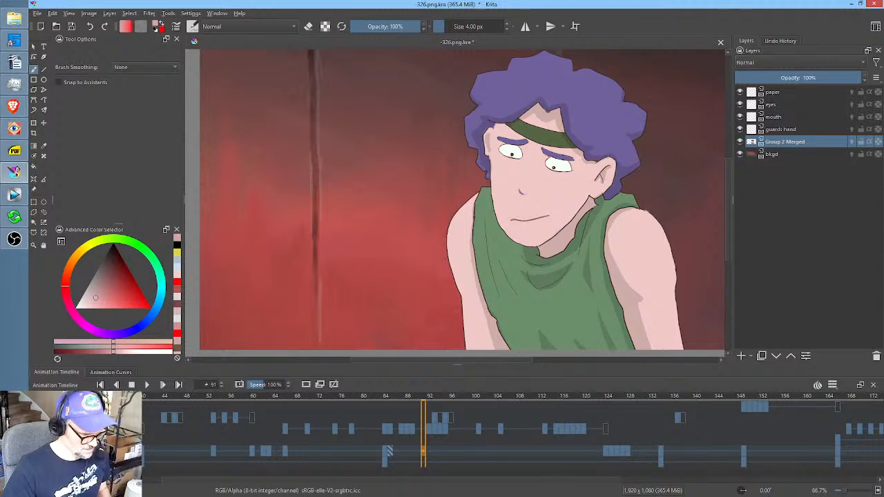
{"action": "left_click", "coordinate": [720, 42]}
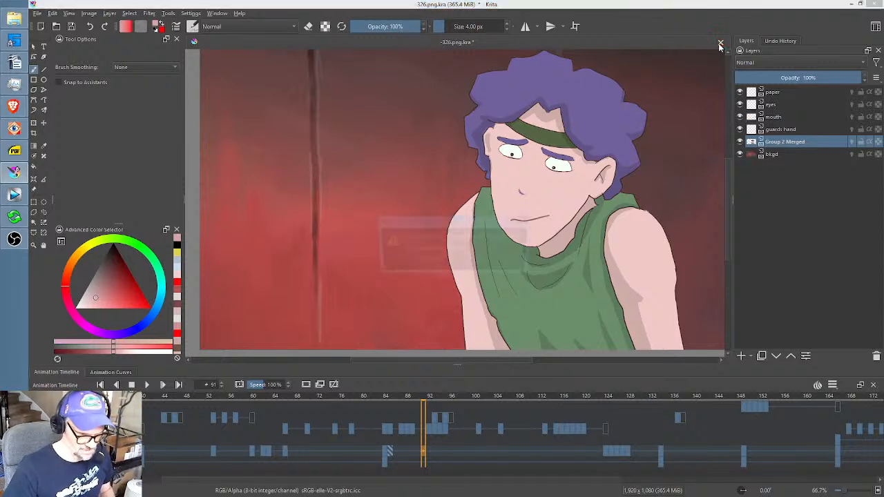
{"action": "left_click", "coordinate": [467, 264]}
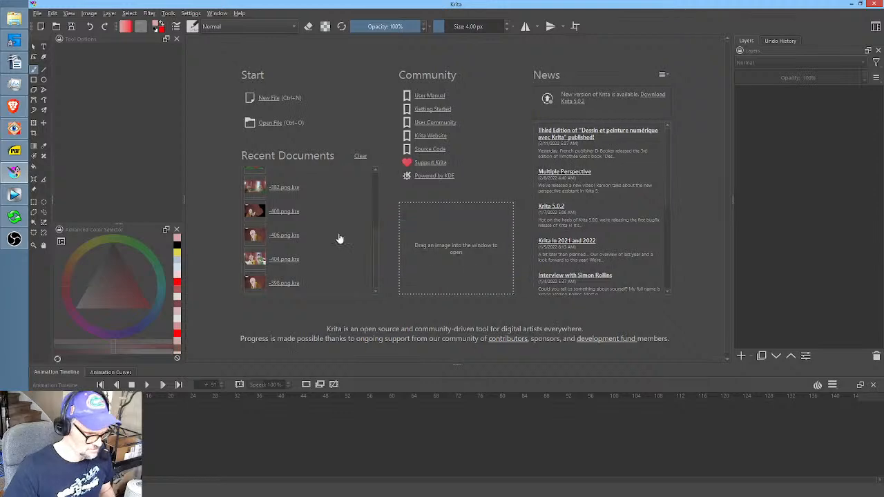
Switch to Vegas Pro and briefly play the edit of the old man holding the paper at about 00:33:51.
{"action": "left_click", "coordinate": [14, 196]}
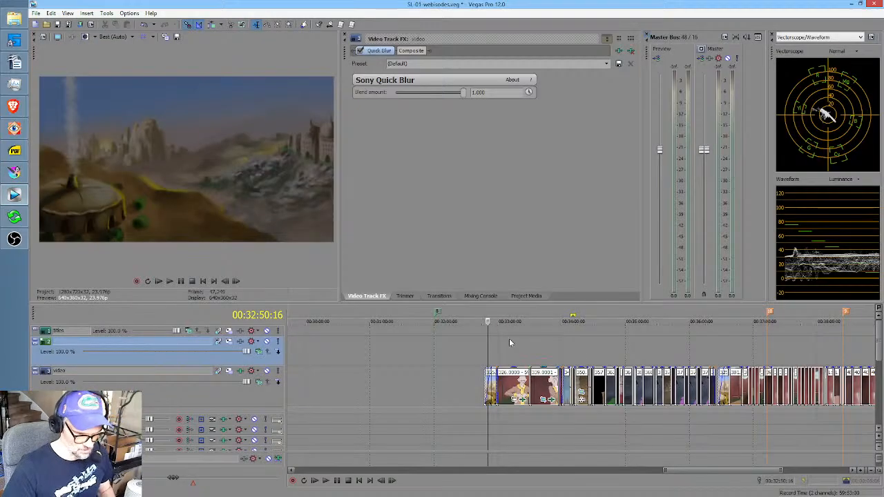
{"action": "scroll", "coordinate": [540, 342], "scroll_direction": "right", "scroll_amount": 3}
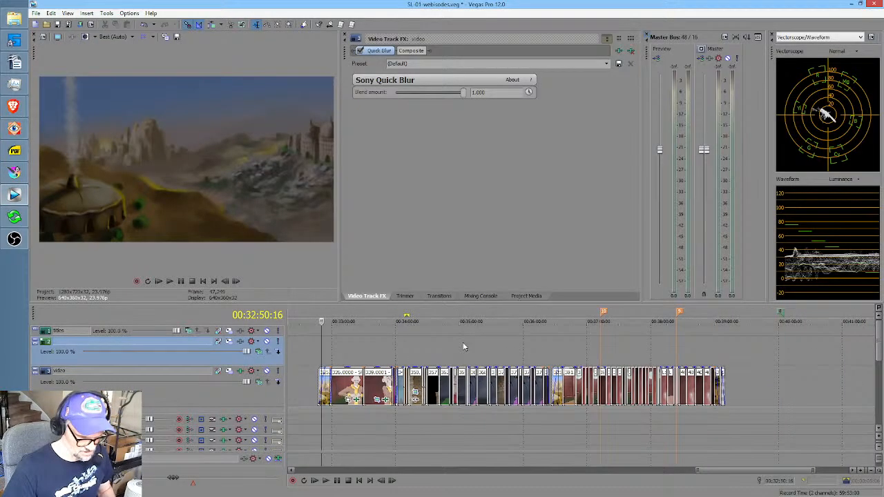
{"action": "left_click", "coordinate": [387, 345]}
{"action": "key", "text": "space"}
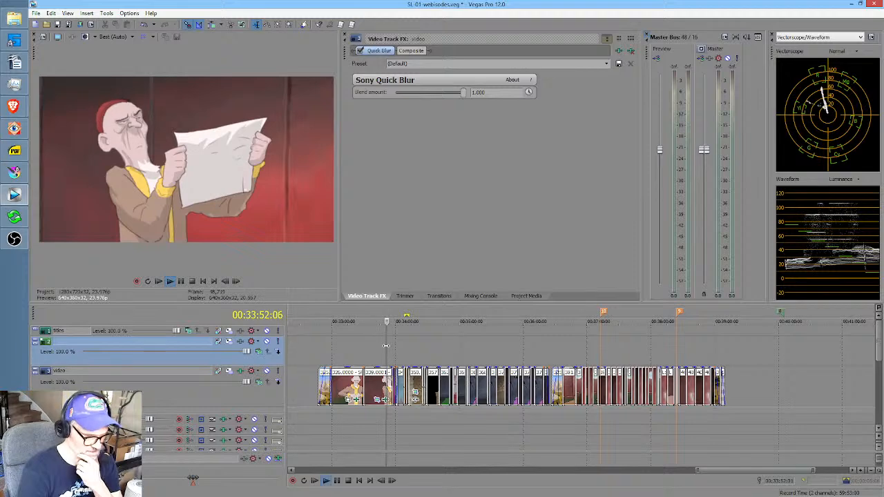
{"action": "key", "text": "space"}
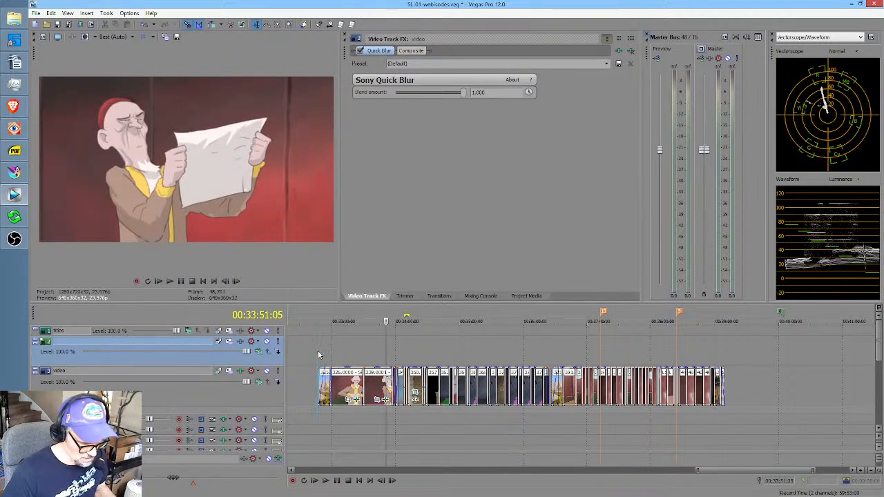
Mark the timeline range from 00:32:47 to 00:39:09, play the episode from about 00:32:58, and replay from about 00:35:07.
{"action": "left_click_drag", "start_coordinate": [320, 354], "coordinate": [724, 341]}
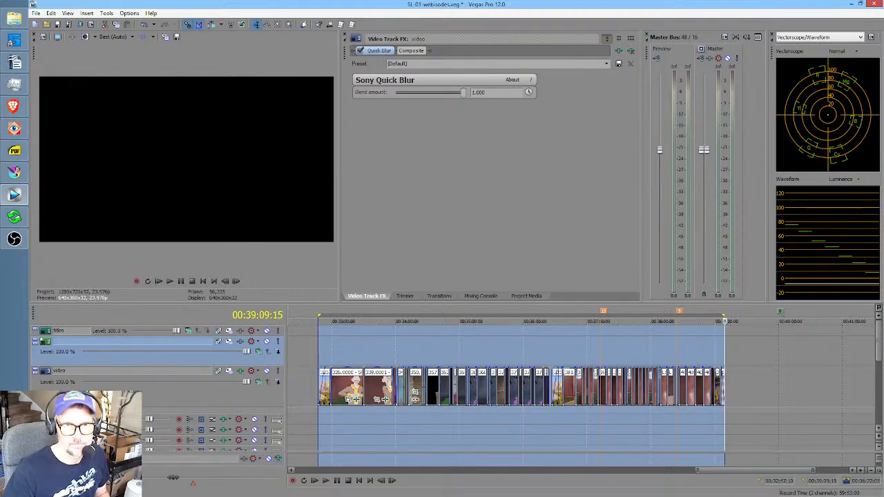
{"action": "key", "text": "alt+Tab"}
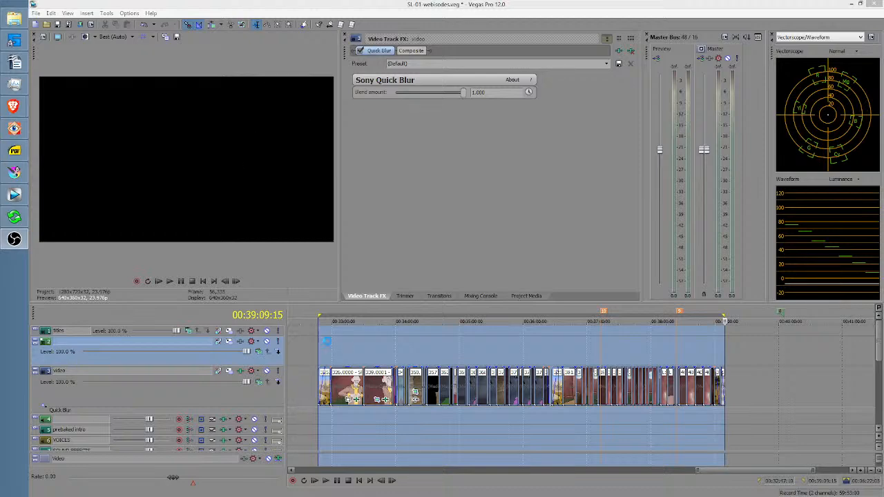
{"action": "left_click", "coordinate": [328, 346]}
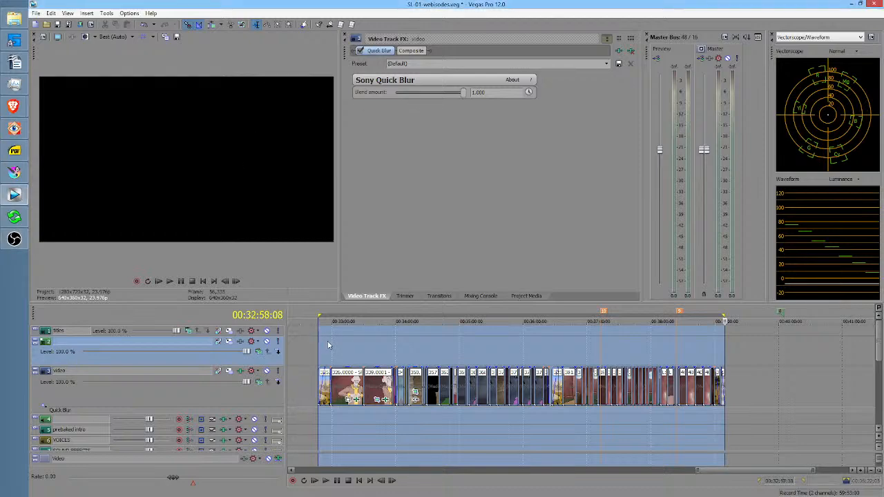
{"action": "key", "text": "space"}
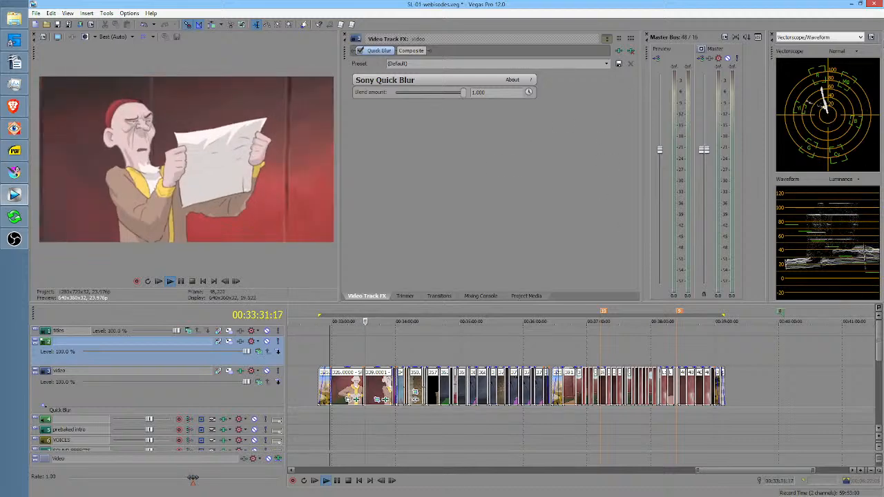
{"action": "key", "text": "alt+Tab"}
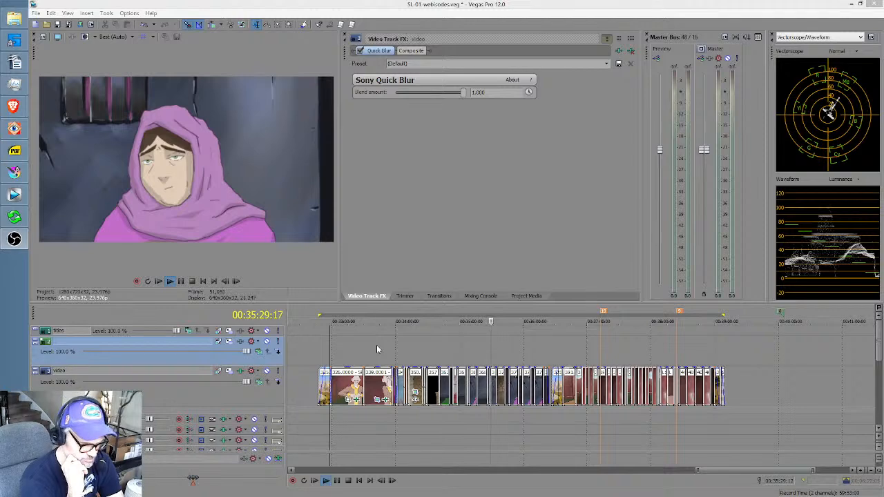
{"action": "key", "text": "space"}
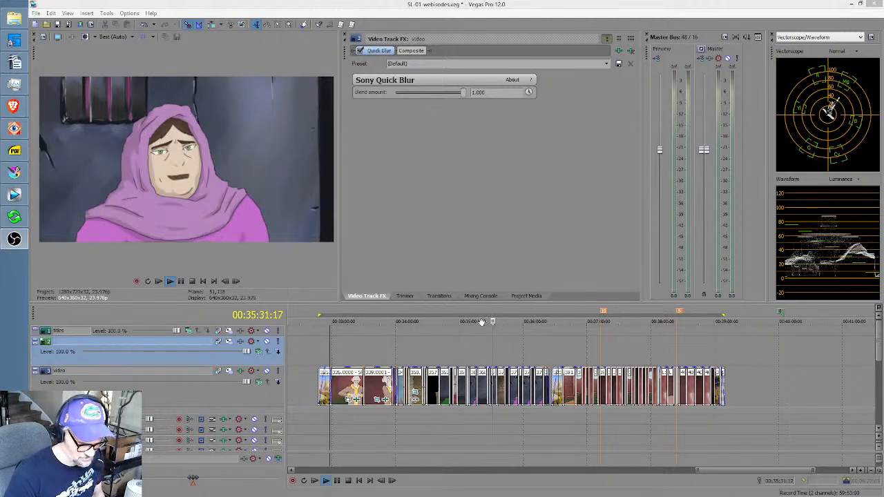
{"action": "key", "text": "space"}
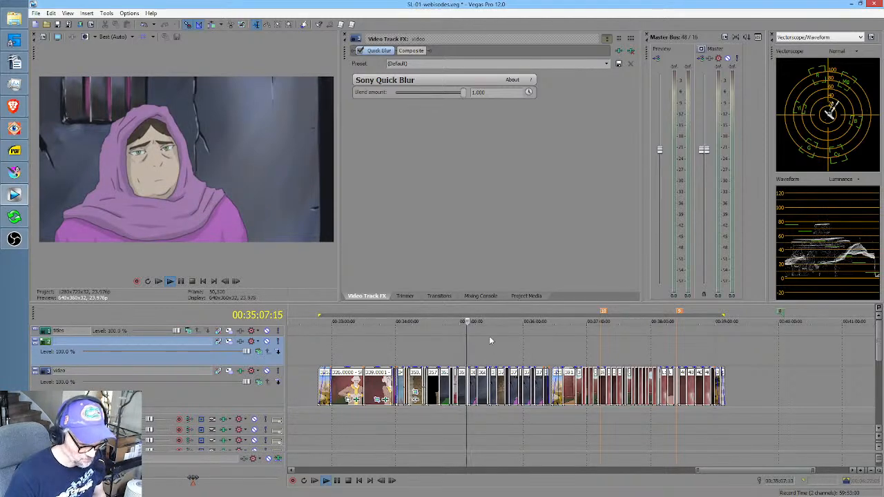
Mark the range from about 00:35:12 to 00:35:23 over clips 367 and 368, and play on from about 00:35:24.
{"action": "scroll", "coordinate": [494, 347], "scroll_direction": "up", "scroll_amount": 3}
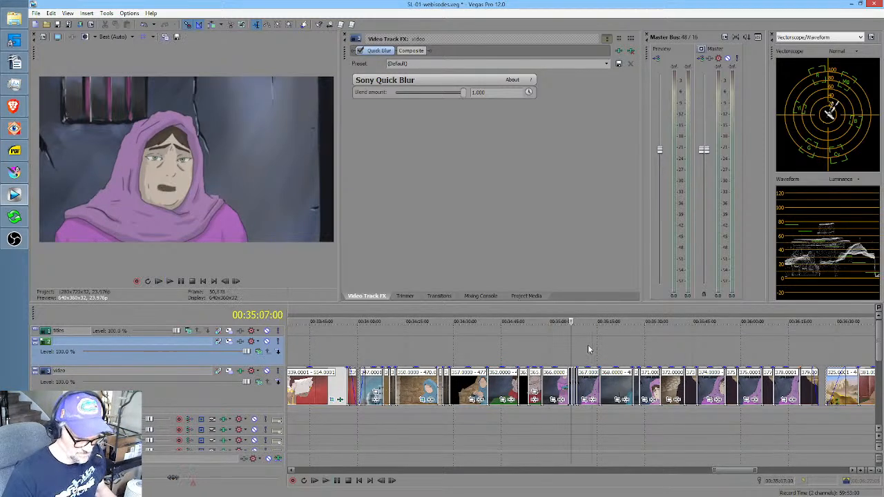
{"action": "left_click_drag", "start_coordinate": [589, 347], "coordinate": [625, 349]}
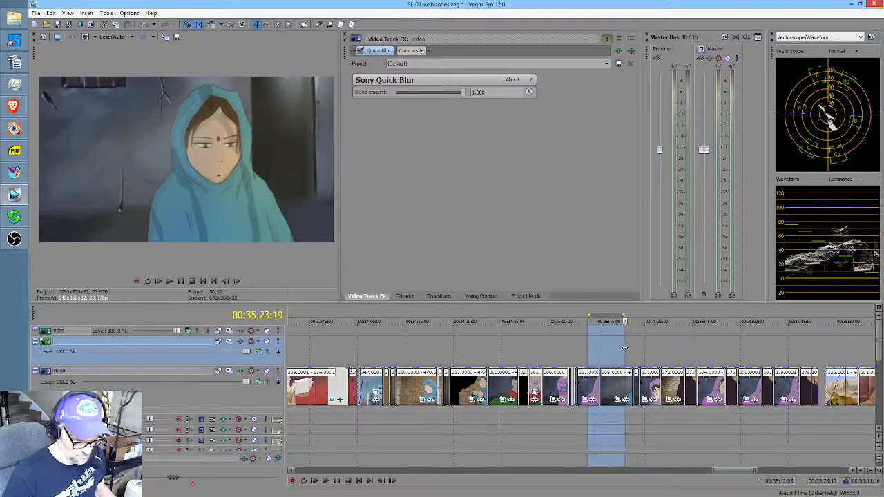
{"action": "scroll", "coordinate": [629, 352], "scroll_direction": "up", "scroll_amount": 3}
{"action": "key", "text": "space"}
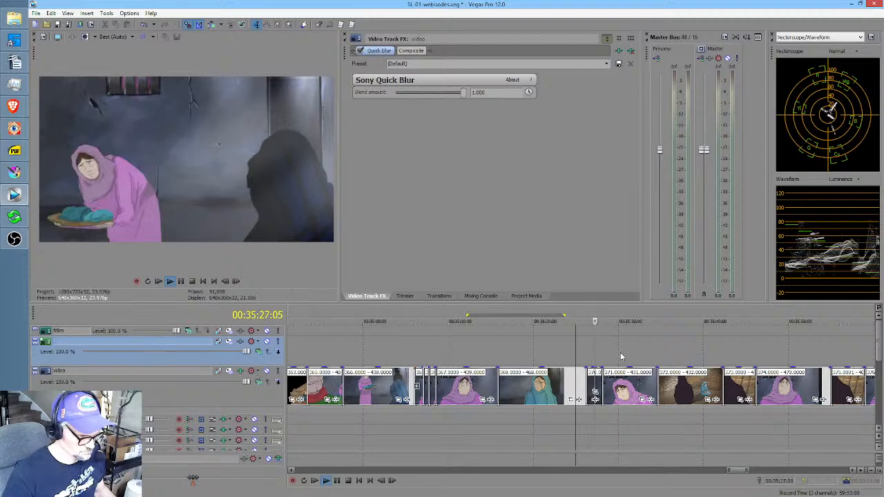
{"action": "key", "text": "space"}
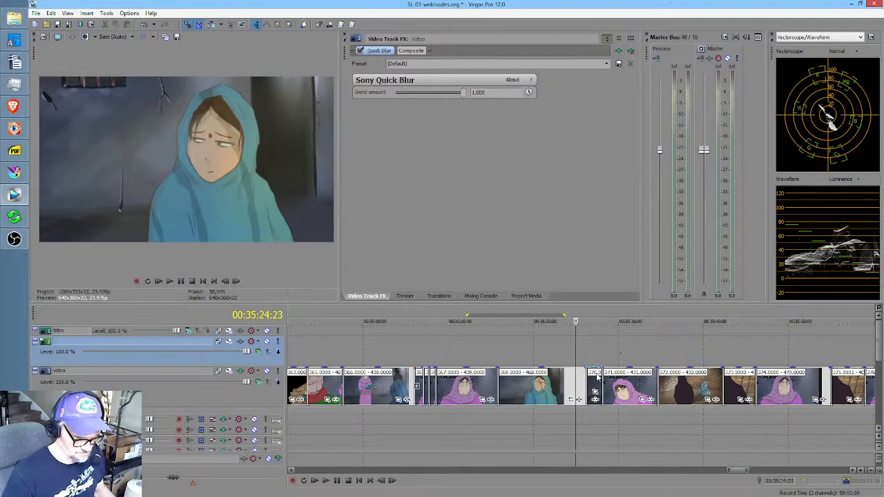
Examine clip 370 closely by marking ranges between about 00:35:26 and 00:35:28 on the timeline.
{"action": "left_click", "coordinate": [592, 354]}
{"action": "scroll", "coordinate": [592, 355], "scroll_direction": "up", "scroll_amount": 3}
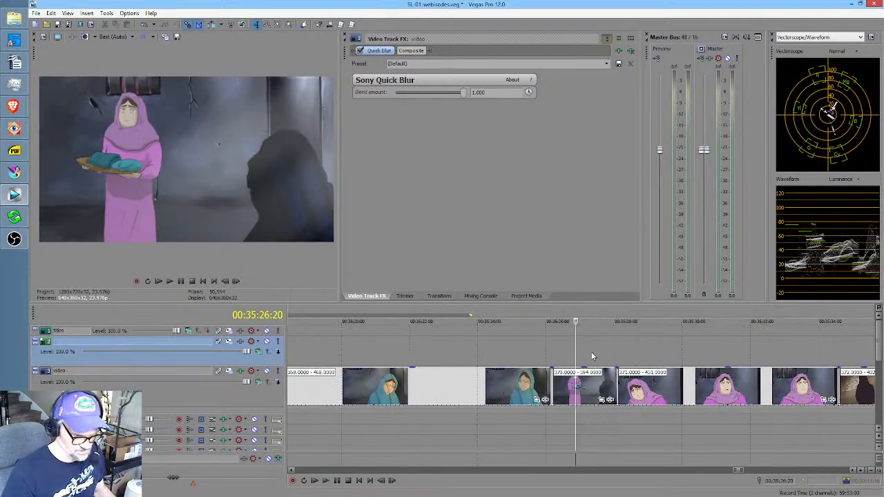
{"action": "mouse_move", "coordinate": [557, 352]}
{"action": "left_mouse_down"}
{"action": "mouse_move", "coordinate": [582, 352]}
{"action": "mouse_move", "coordinate": [563, 353]}
{"action": "left_mouse_up"}
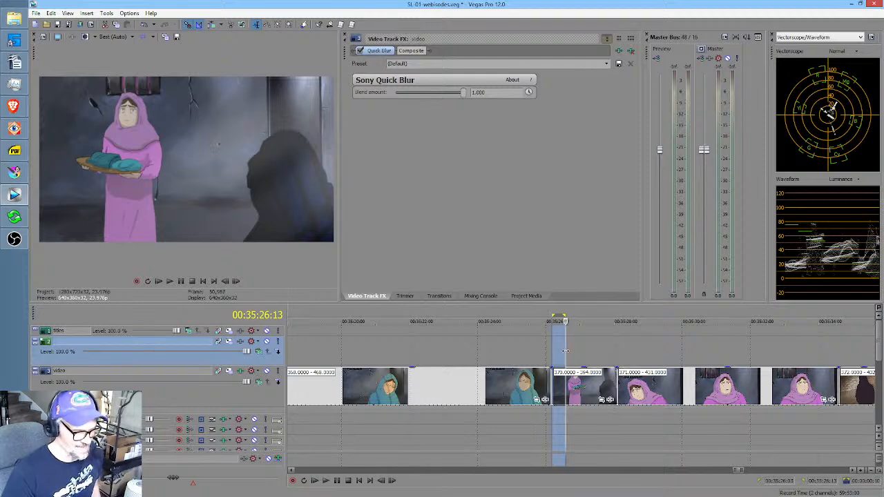
{"action": "left_click_drag", "start_coordinate": [563, 352], "coordinate": [567, 351]}
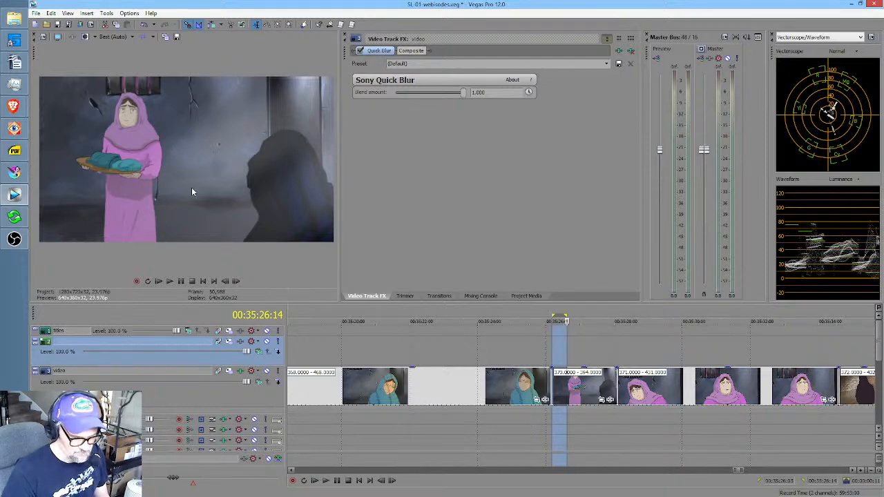
{"action": "left_click_drag", "start_coordinate": [561, 356], "coordinate": [617, 341]}
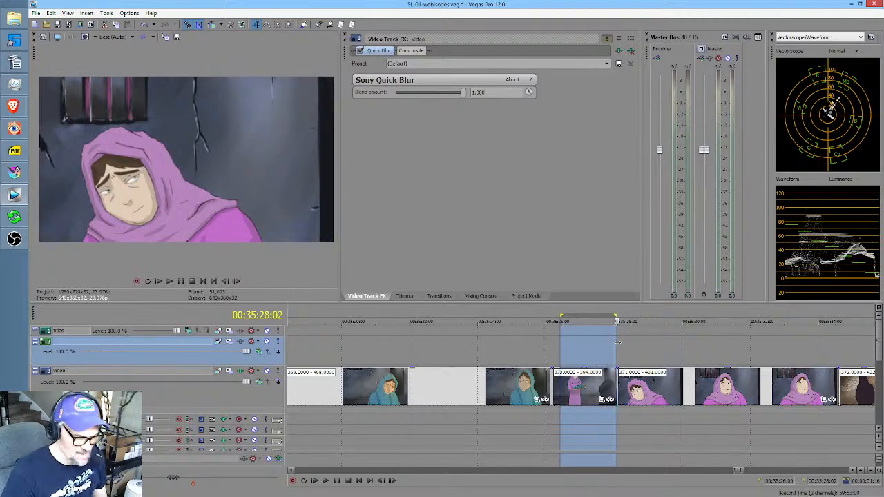
{"action": "middle_click", "coordinate": [585, 358]}
{"action": "middle_click", "coordinate": [610, 350]}
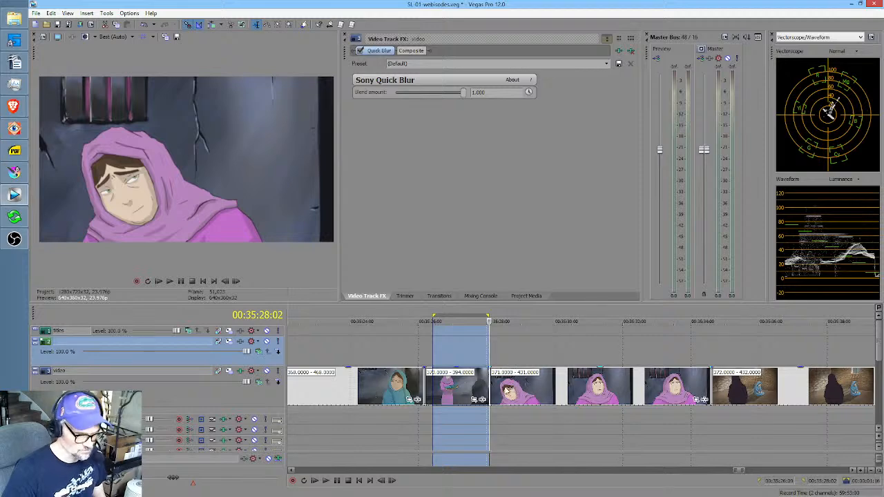
Inspect the pink-hooded woman in clip 371 at 00:35:28:12 and 00:35:29:05.
{"action": "left_click", "coordinate": [505, 356]}
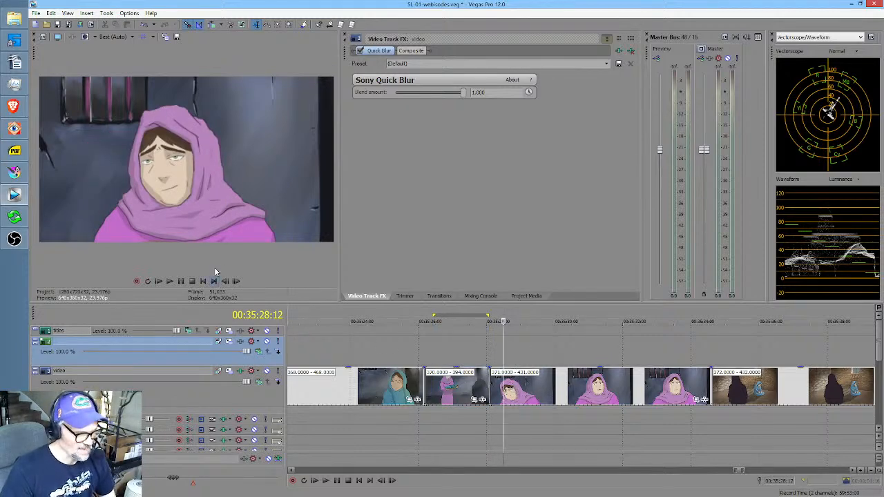
{"action": "left_click", "coordinate": [528, 344]}
{"action": "scroll", "coordinate": [559, 353], "scroll_direction": "down", "scroll_amount": 3}
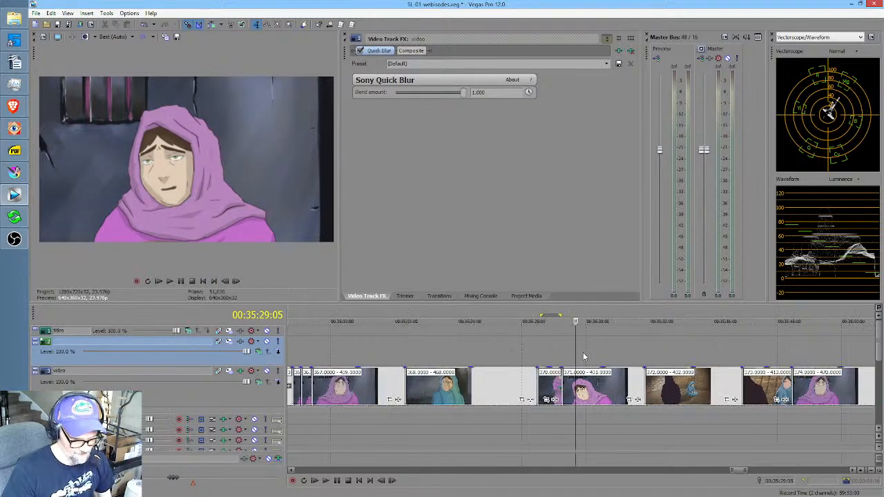
{"action": "scroll", "coordinate": [518, 360], "scroll_direction": "down", "scroll_amount": 2}
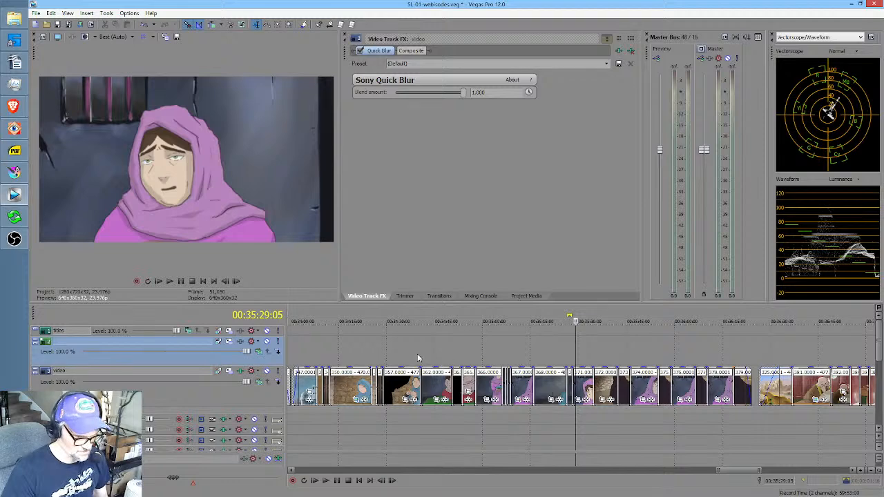
Mark the range over clip 357, mark about 00:34:13 to 00:35:09, and move the cursor to 00:35:07:00.
{"action": "left_click_drag", "start_coordinate": [387, 354], "coordinate": [436, 355]}
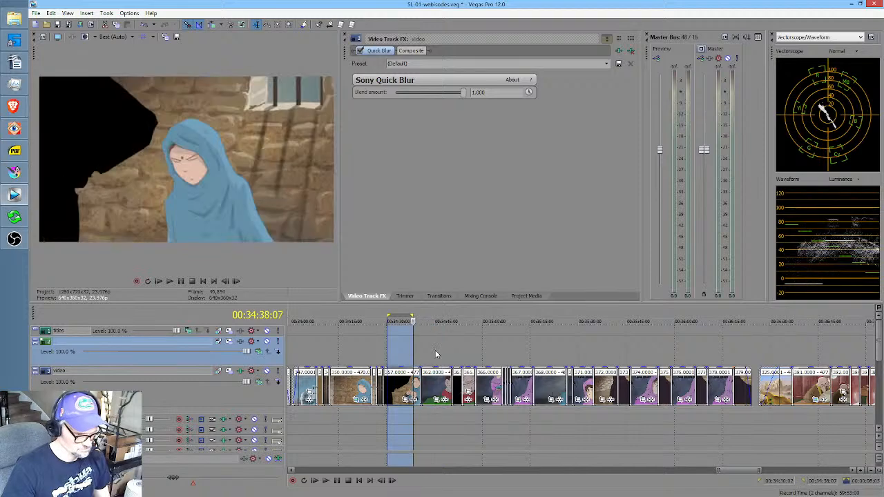
{"action": "left_click_drag", "start_coordinate": [337, 355], "coordinate": [514, 356]}
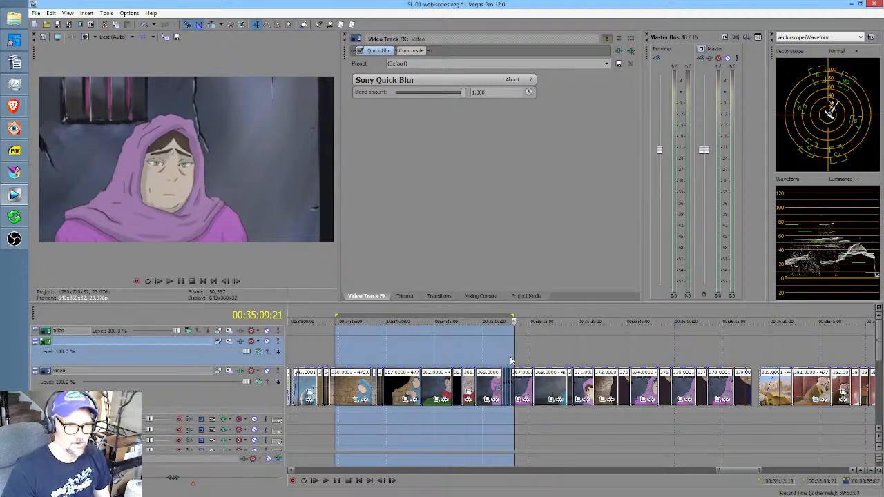
{"action": "left_click", "coordinate": [508, 356]}
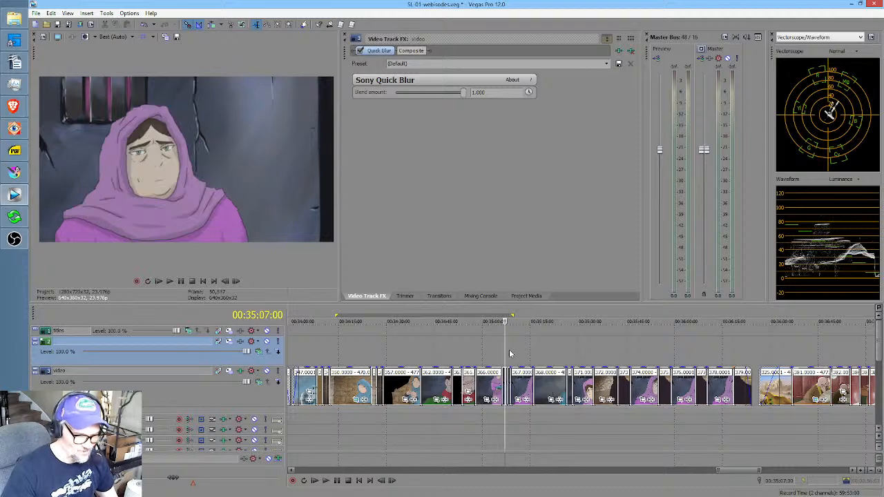
Check the frame at 00:35:26:03, mark the range from about 00:34:08 to 00:34:31, and move the cursor to 00:34:29:22.
{"action": "left_click_drag", "start_coordinate": [504, 347], "coordinate": [564, 340]}
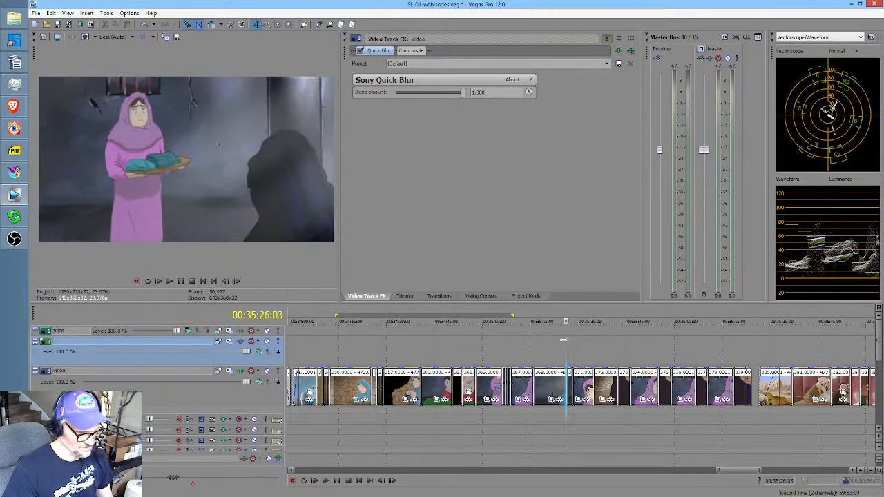
{"action": "left_click_drag", "start_coordinate": [319, 342], "coordinate": [391, 355]}
{"action": "left_click", "coordinate": [387, 357]}
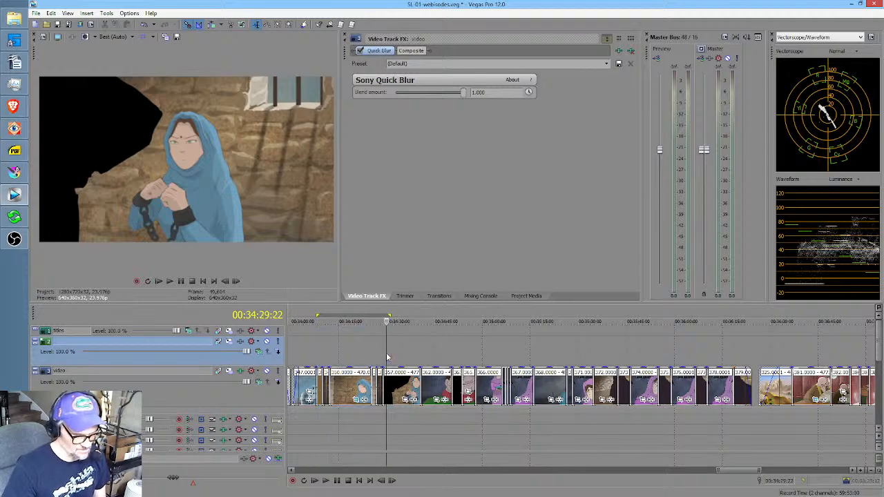
Compare the stone-wall and dungeon shots by marking ranges over clips 350 to 366, ending with about 00:34:14 to 00:34:17.
{"action": "scroll", "coordinate": [392, 357], "scroll_direction": "up", "scroll_amount": 2}
{"action": "left_click_drag", "start_coordinate": [509, 348], "coordinate": [776, 334]}
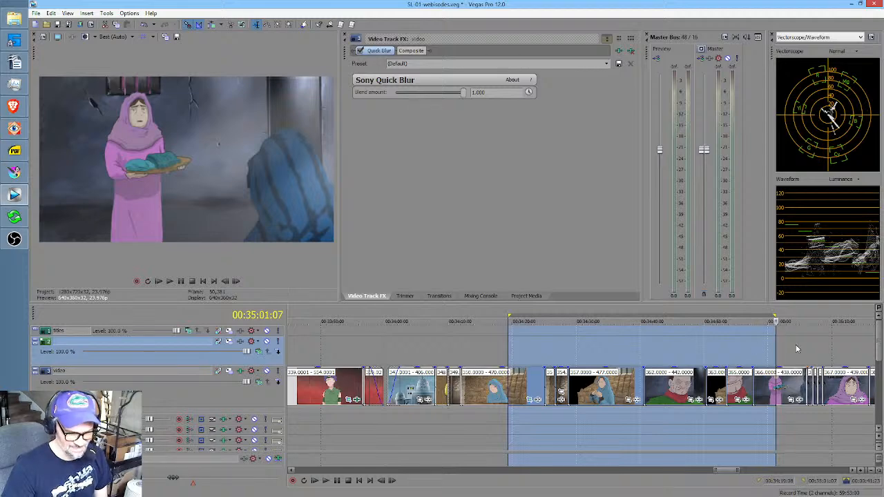
{"action": "left_click_drag", "start_coordinate": [794, 349], "coordinate": [721, 330]}
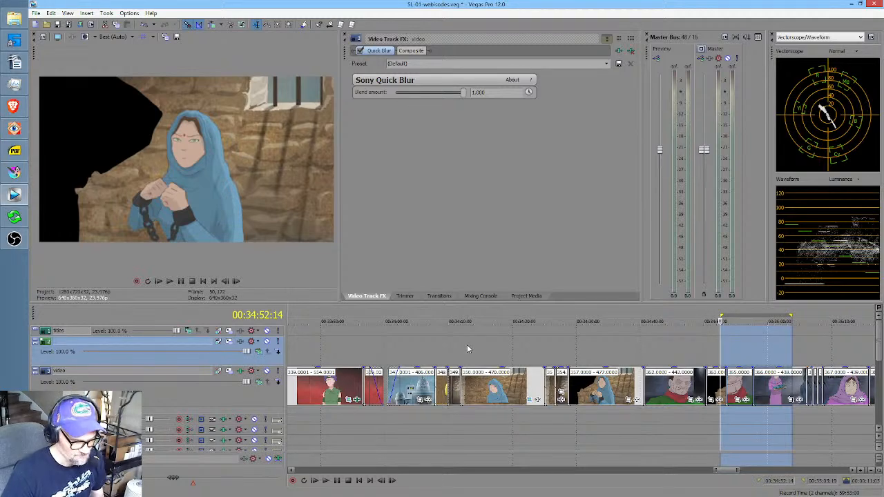
{"action": "left_click_drag", "start_coordinate": [442, 354], "coordinate": [594, 349]}
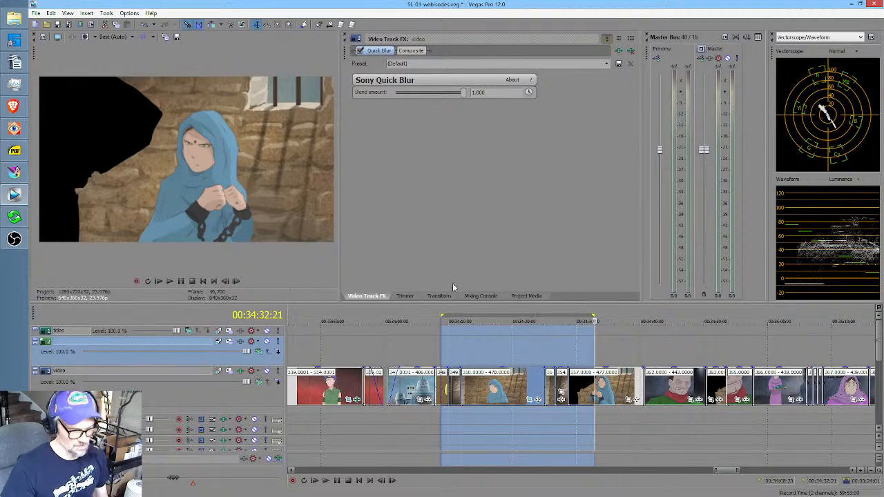
{"action": "mouse_move", "coordinate": [477, 355]}
{"action": "left_mouse_down"}
{"action": "mouse_move", "coordinate": [513, 351]}
{"action": "mouse_move", "coordinate": [494, 357]}
{"action": "left_mouse_up"}
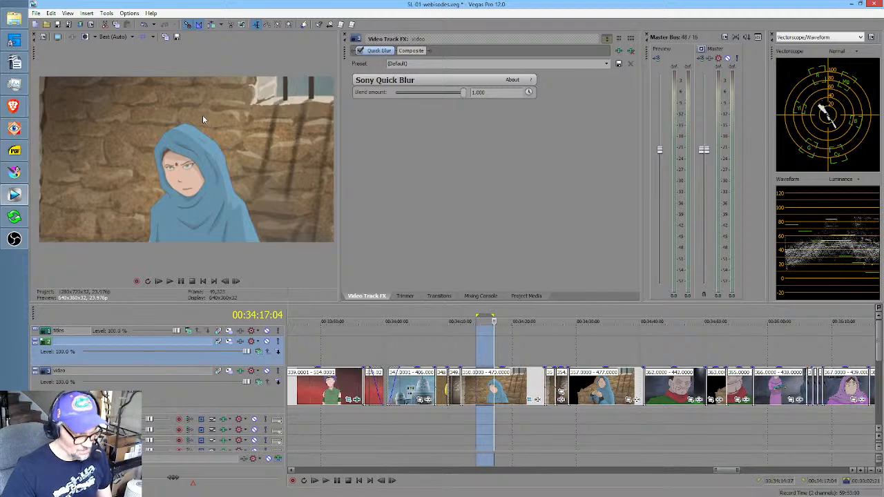
Switch to Krita and create a new 1280 x 720 px RGB/Alpha document.
{"action": "left_click", "coordinate": [14, 172]}
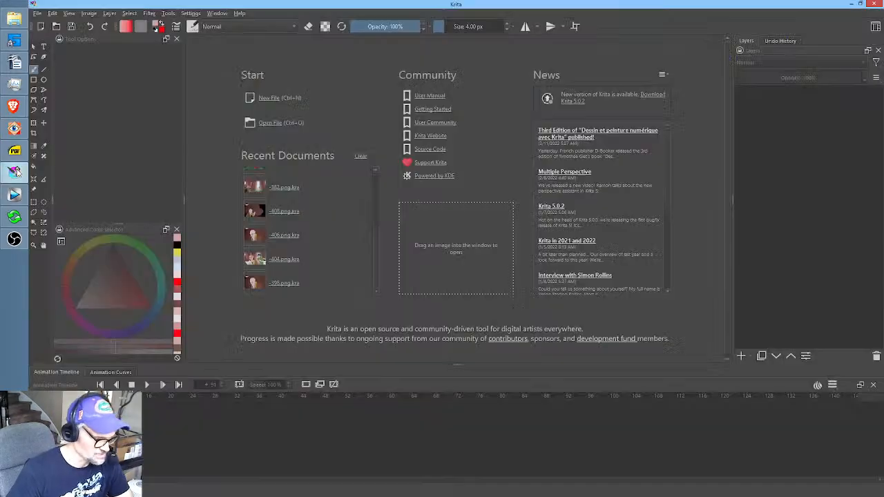
{"action": "left_click", "coordinate": [269, 98]}
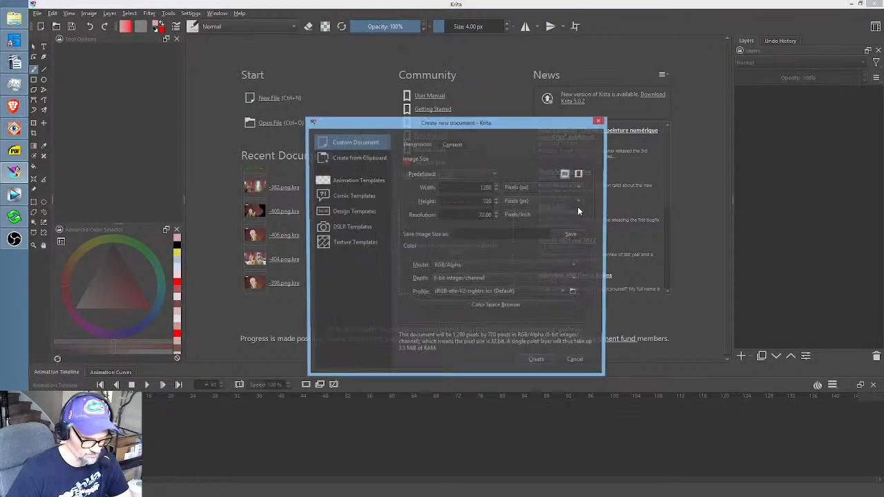
{"action": "left_click", "coordinate": [539, 363]}
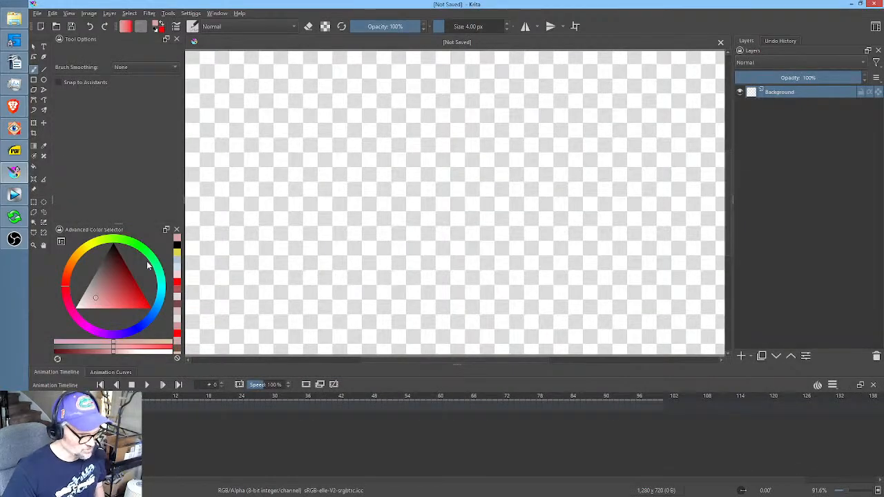
Choose a muted pinkish-brown colour and fill the whole Background layer with it.
{"action": "mouse_move", "coordinate": [105, 290]}
{"action": "left_mouse_down"}
{"action": "mouse_move", "coordinate": [110, 284]}
{"action": "mouse_move", "coordinate": [106, 294]}
{"action": "mouse_move", "coordinate": [100, 289]}
{"action": "left_mouse_up"}
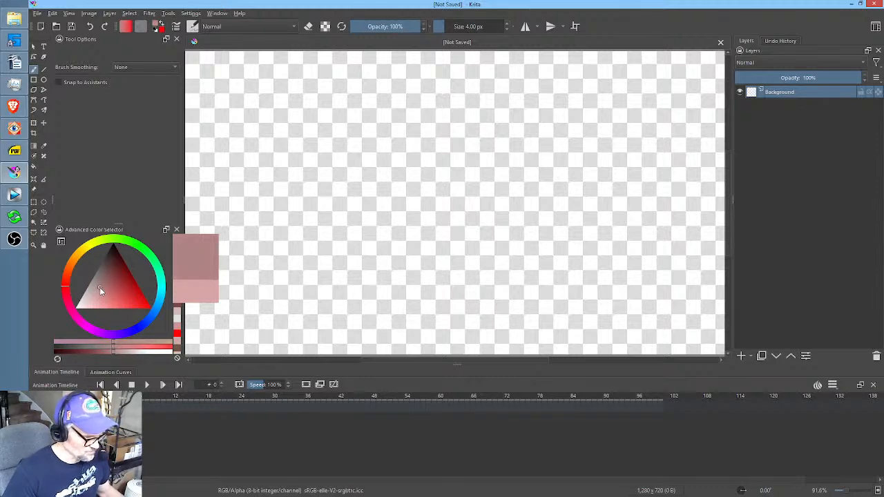
{"action": "left_click", "coordinate": [65, 278]}
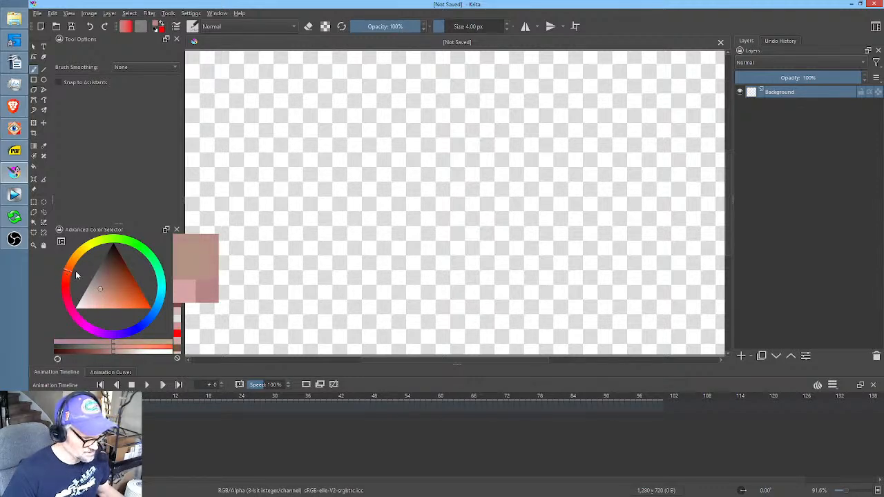
{"action": "key", "text": "f"}
{"action": "left_click", "coordinate": [444, 194]}
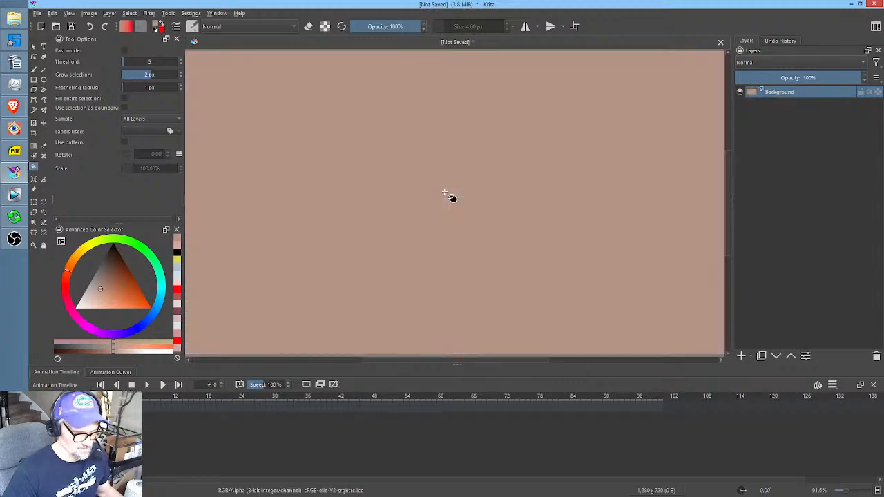
Duplicate the Background layer and apply the Random Noise filter to the copy with opacity 99.
{"action": "scroll", "coordinate": [546, 219], "scroll_direction": "down", "scroll_amount": 1}
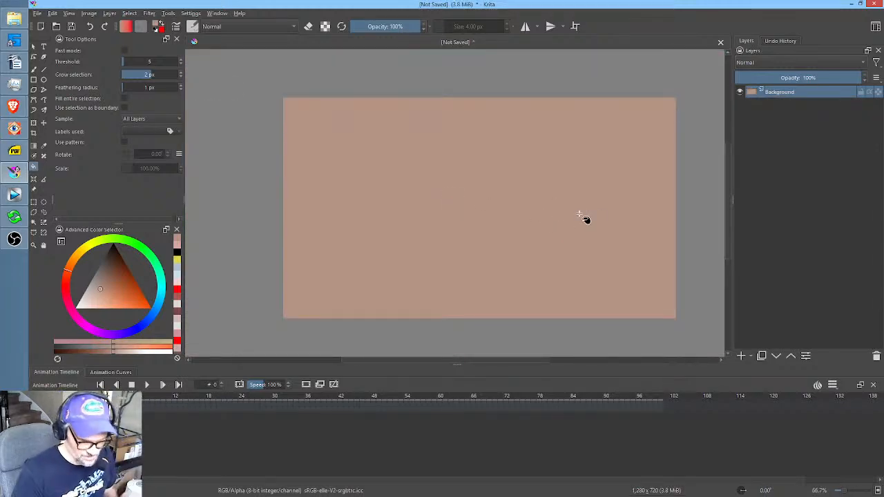
{"action": "left_click", "coordinate": [762, 357]}
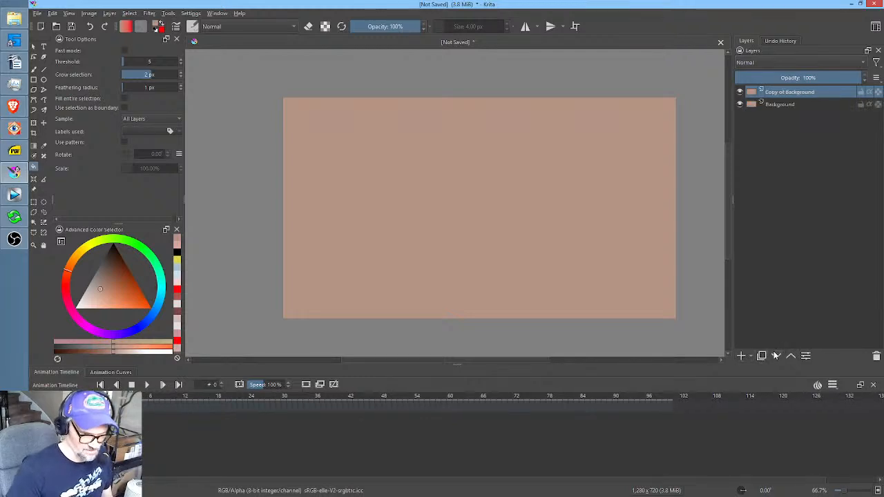
{"action": "left_click", "coordinate": [148, 13]}
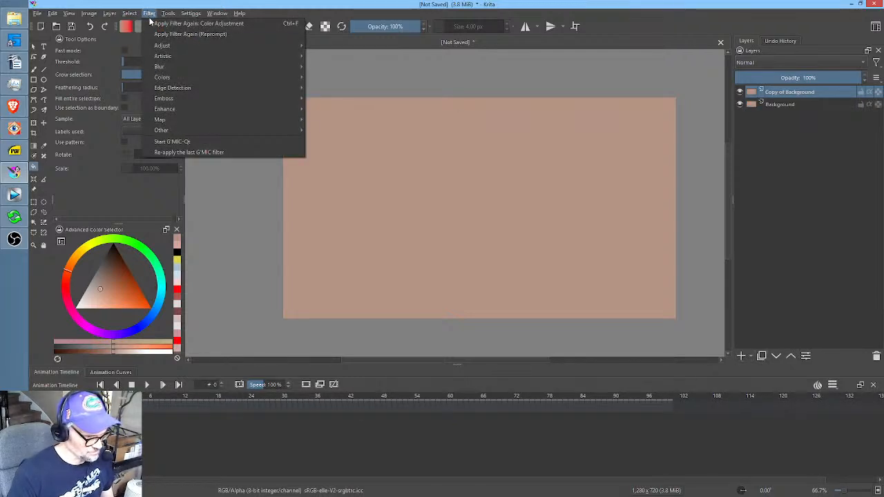
{"action": "mouse_move", "coordinate": [171, 129]}
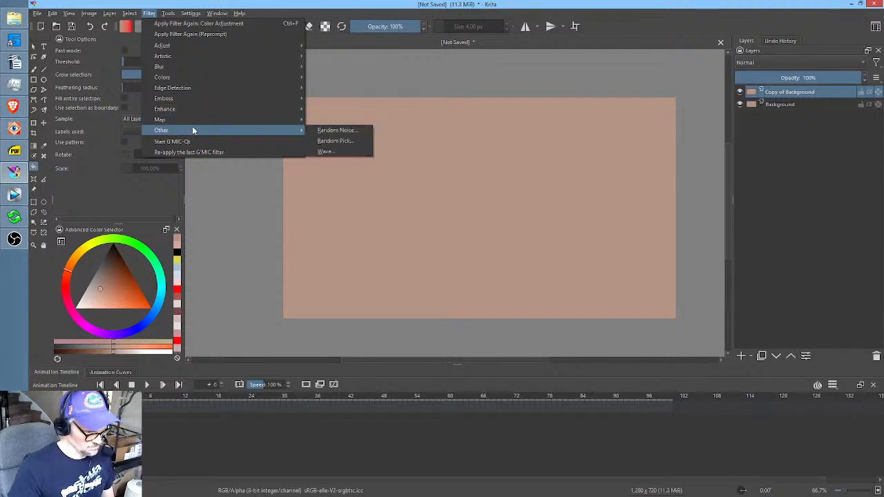
{"action": "left_click", "coordinate": [333, 130]}
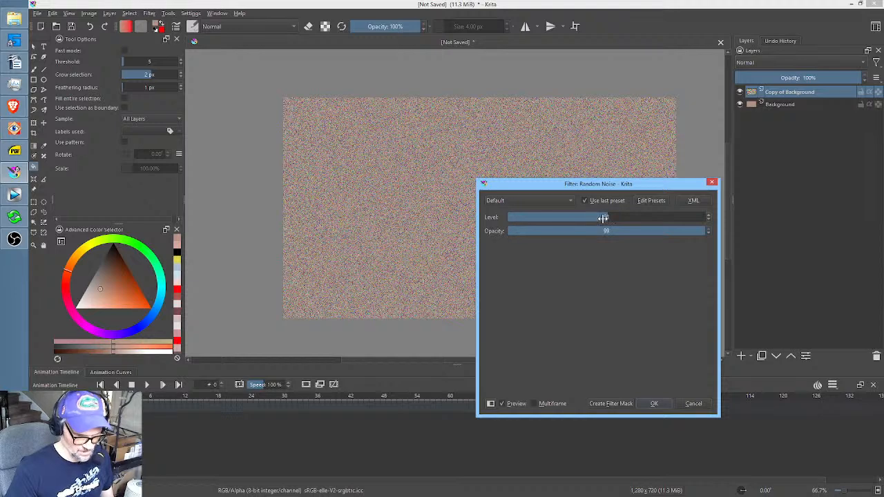
{"action": "left_click", "coordinate": [657, 404]}
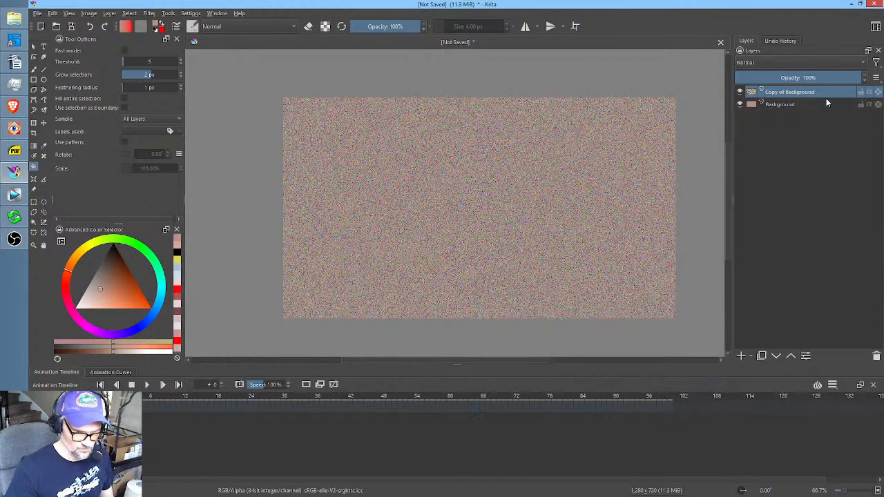
Set the noise layer's blending mode to Overlay and its opacity to 49%.
{"action": "left_click", "coordinate": [799, 62]}
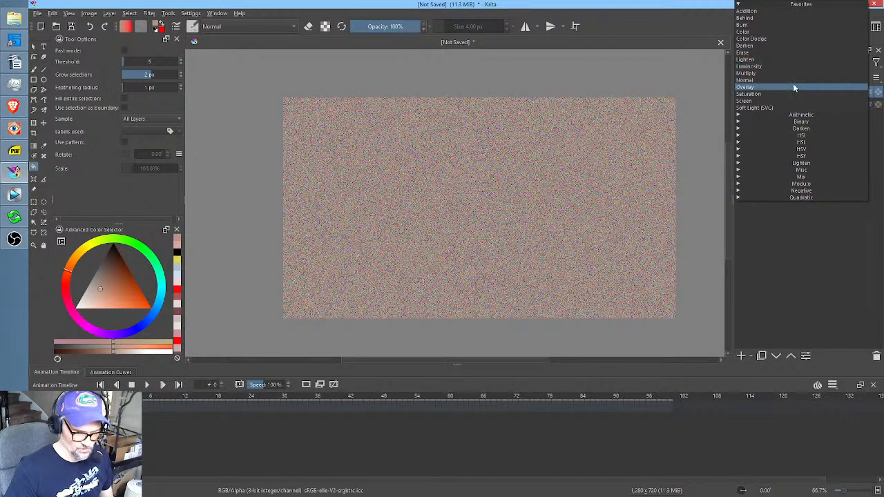
{"action": "left_click", "coordinate": [793, 87]}
{"action": "left_click_drag", "start_coordinate": [846, 77], "coordinate": [796, 80]}
Scale the noise layer up around its centre to about 2.8 times its size to coarsen the grain.
{"action": "scroll", "coordinate": [593, 215], "scroll_direction": "down", "scroll_amount": 2}
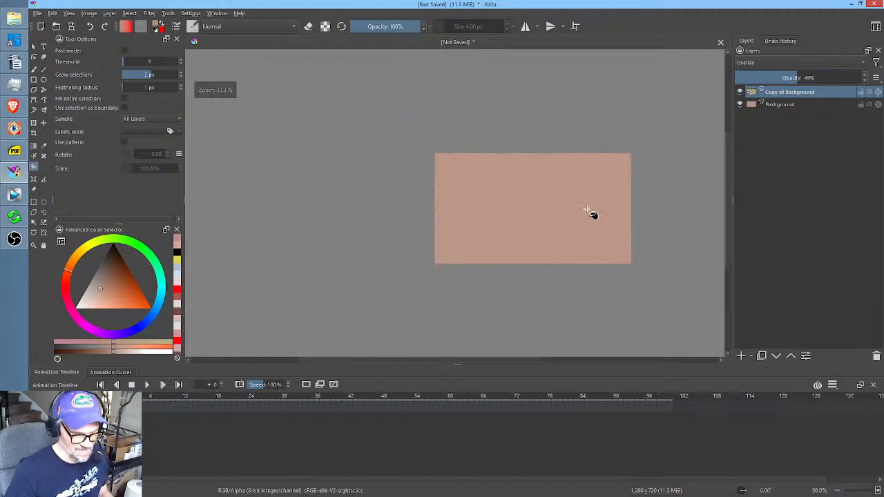
{"action": "scroll", "coordinate": [593, 213], "scroll_direction": "up", "scroll_amount": 3}
{"action": "scroll", "coordinate": [593, 211], "scroll_direction": "down", "scroll_amount": 4}
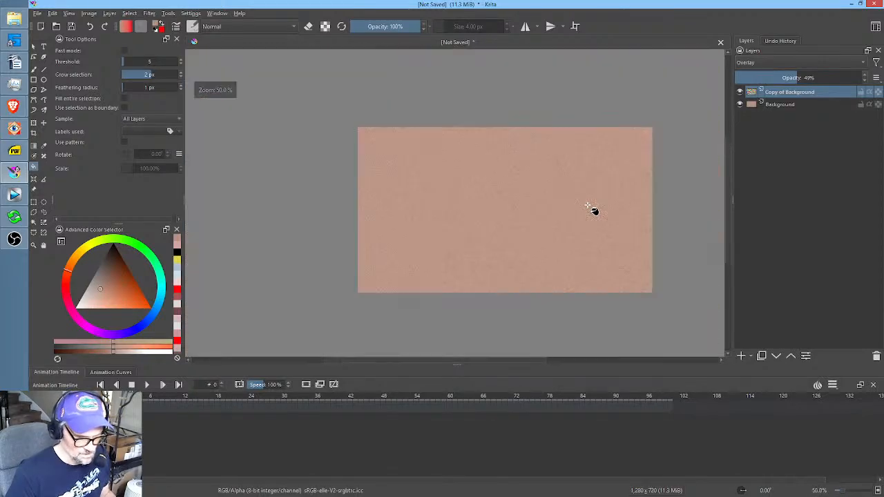
{"action": "left_click_drag", "start_coordinate": [575, 213], "coordinate": [555, 206]}
{"action": "key", "text": "ctrl+t"}
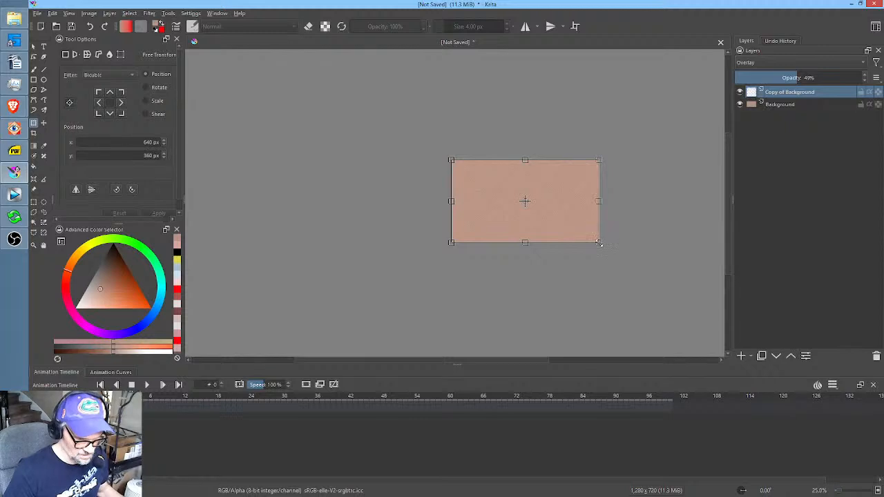
{"action": "left_click_drag", "start_coordinate": [600, 244], "coordinate": [680, 286]}
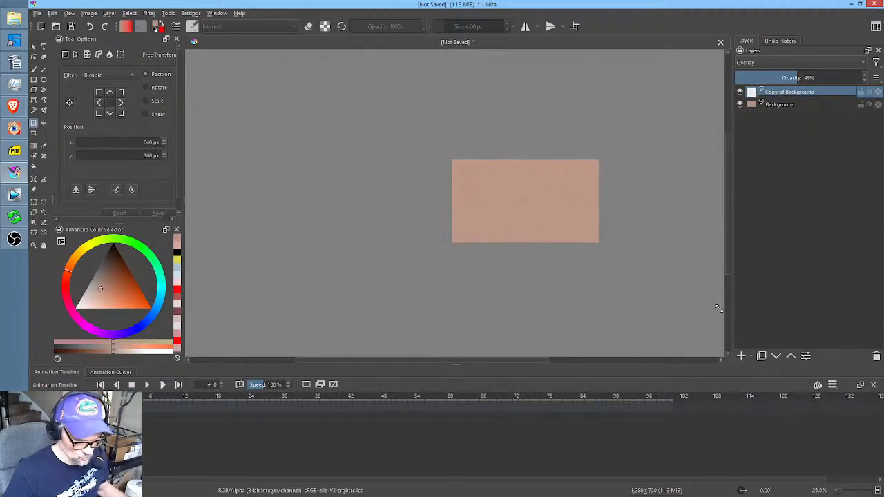
{"action": "left_click_drag", "start_coordinate": [718, 308], "coordinate": [734, 316]}
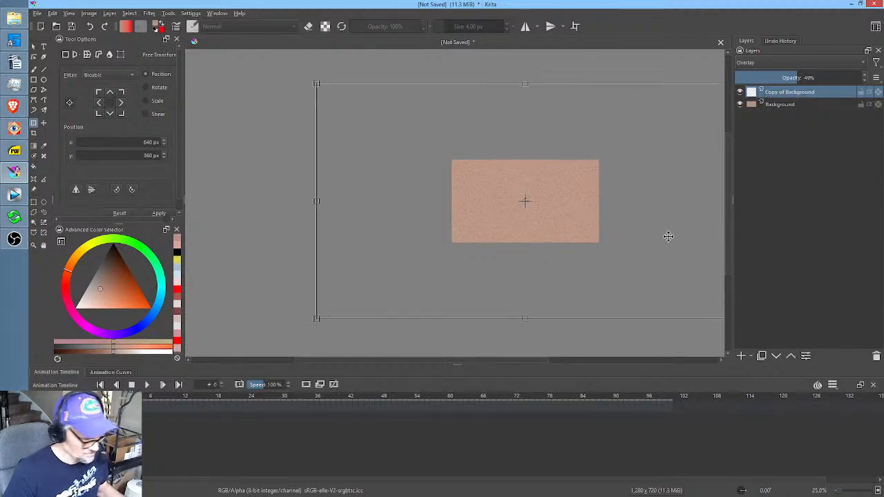
{"action": "key", "text": "Return"}
Lower the noise layer's opacity to 25% and merge it down into the Background layer.
{"action": "scroll", "coordinate": [588, 209], "scroll_direction": "up", "scroll_amount": 5}
{"action": "scroll", "coordinate": [589, 209], "scroll_direction": "down", "scroll_amount": 2}
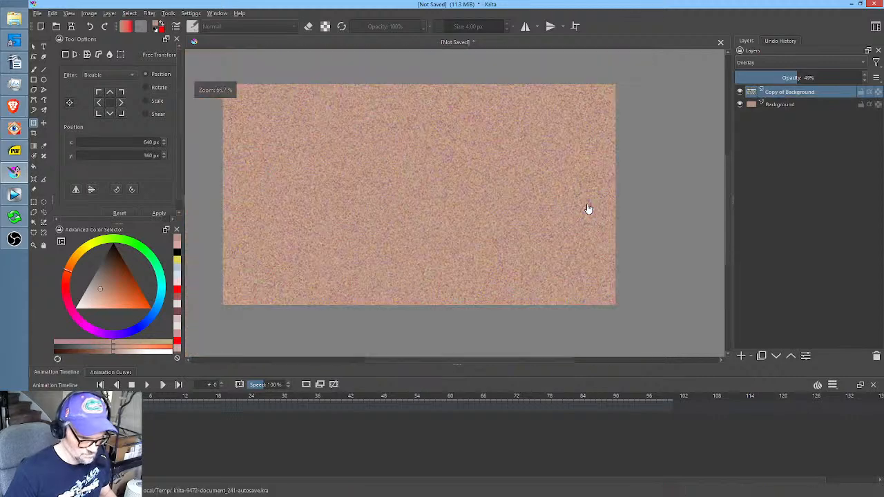
{"action": "left_click_drag", "start_coordinate": [796, 77], "coordinate": [757, 78]}
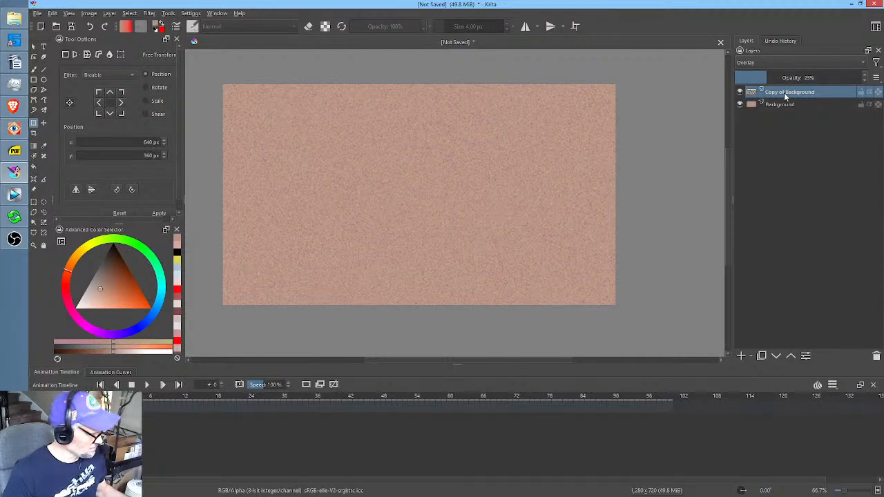
{"action": "key", "text": "ctrl+e"}
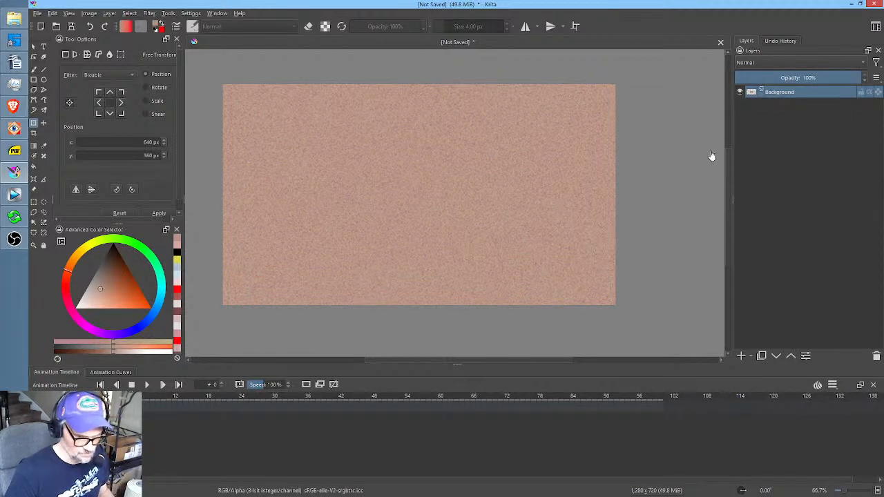
Add a new paint layer above the Background, and choose black and a soft 40 px brush preset.
{"action": "left_click", "coordinate": [741, 356]}
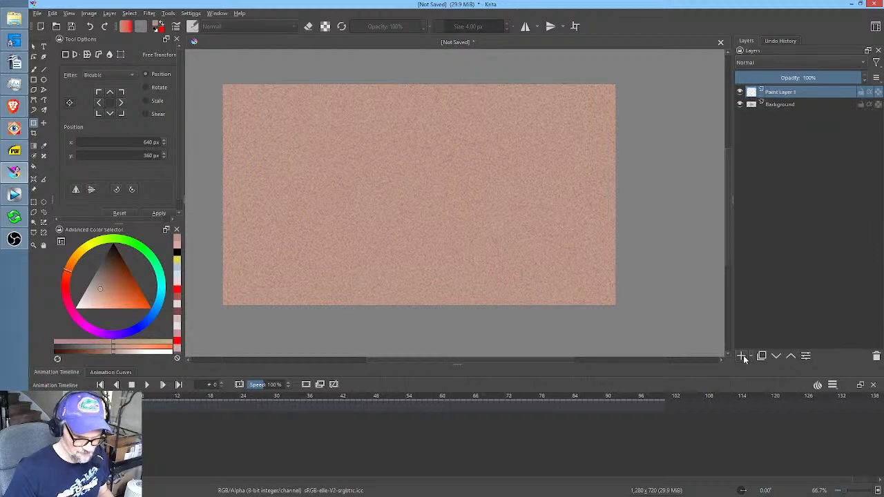
{"action": "left_click", "coordinate": [114, 250]}
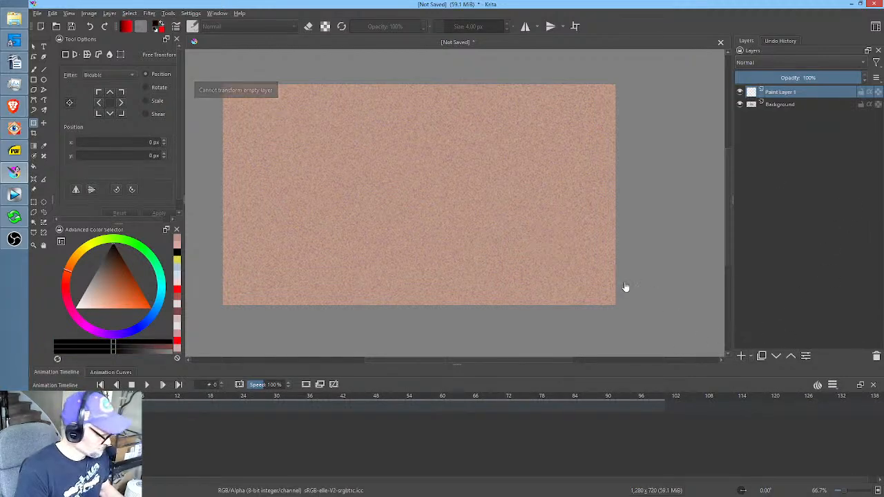
{"action": "key", "text": "b"}
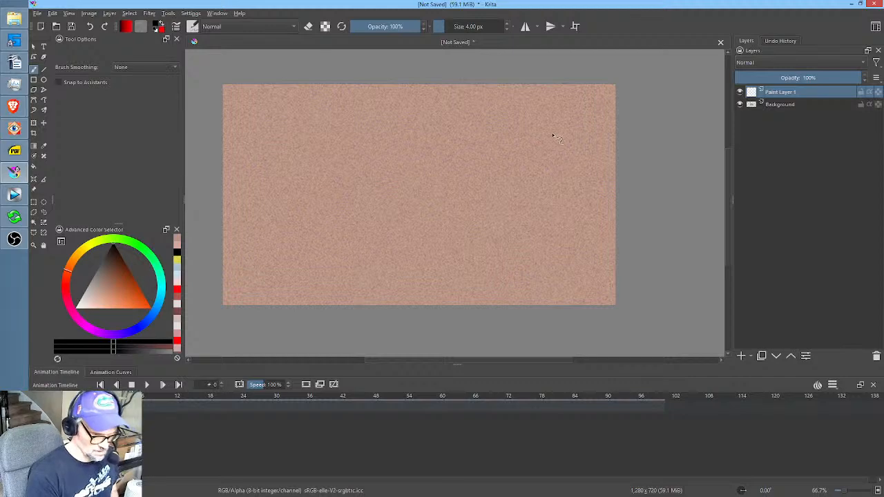
{"action": "right_click", "coordinate": [565, 163]}
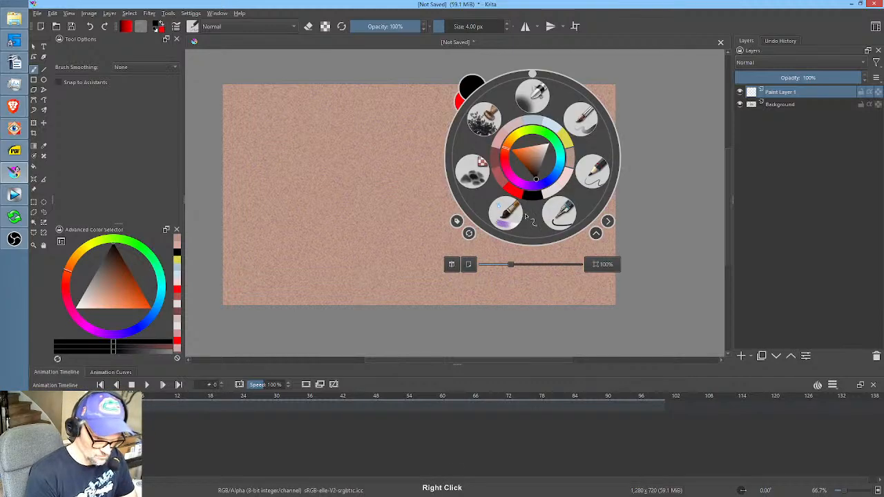
{"action": "left_click", "coordinate": [587, 119]}
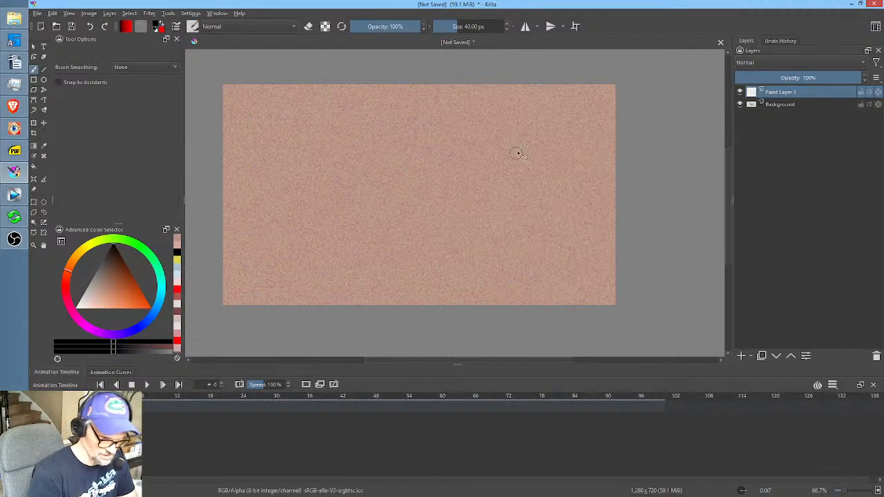
Paint staggered horizontal and vertical brick joints over the canvas's upper-right area and set the paint layer's opacity to 24%.
{"action": "left_click_drag", "start_coordinate": [572, 129], "coordinate": [600, 132]}
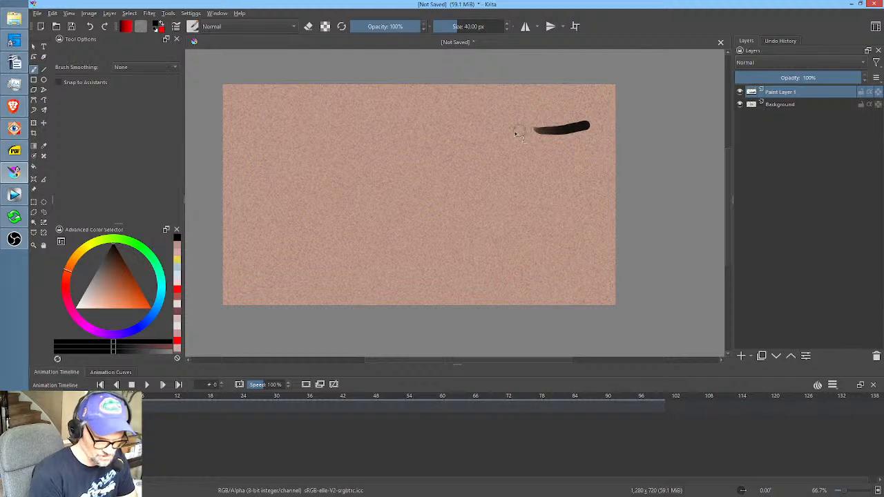
{"action": "left_click_drag", "start_coordinate": [461, 125], "coordinate": [523, 127]}
{"action": "left_click_drag", "start_coordinate": [529, 94], "coordinate": [536, 133]}
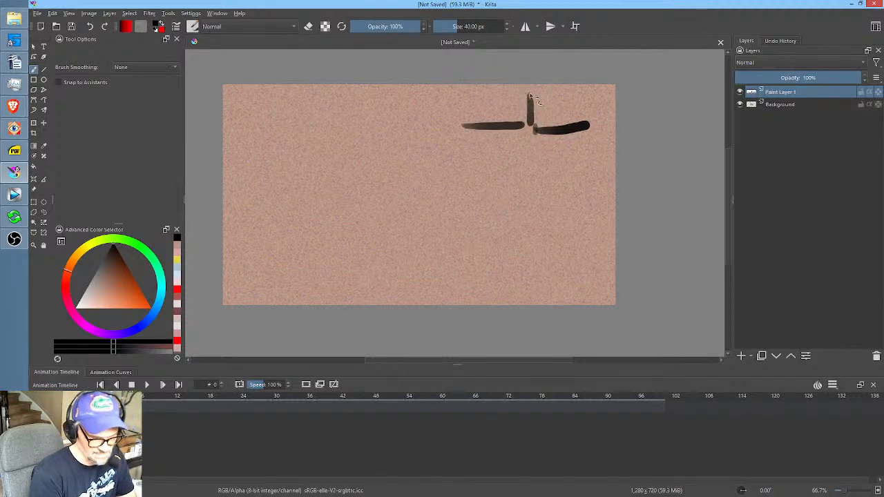
{"action": "left_click_drag", "start_coordinate": [530, 95], "coordinate": [530, 130]}
{"action": "left_click_drag", "start_coordinate": [434, 167], "coordinate": [577, 166]}
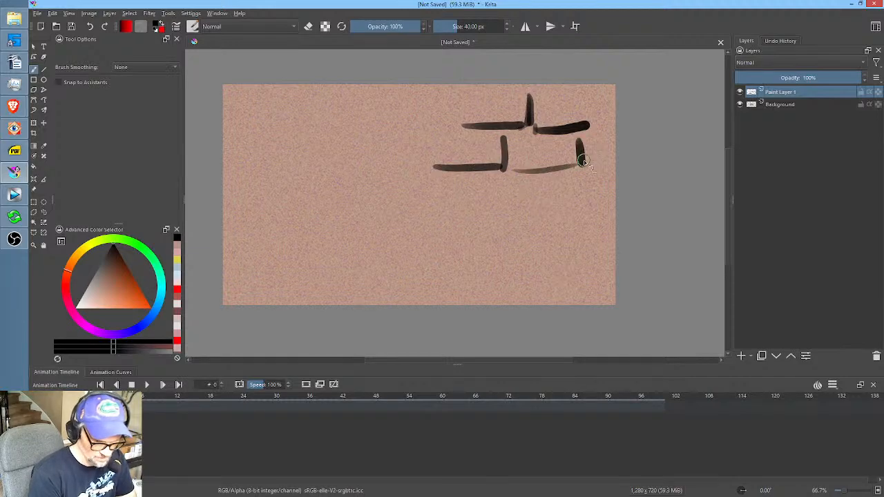
{"action": "left_click_drag", "start_coordinate": [458, 220], "coordinate": [598, 213]}
{"action": "left_click_drag", "start_coordinate": [552, 174], "coordinate": [552, 218]}
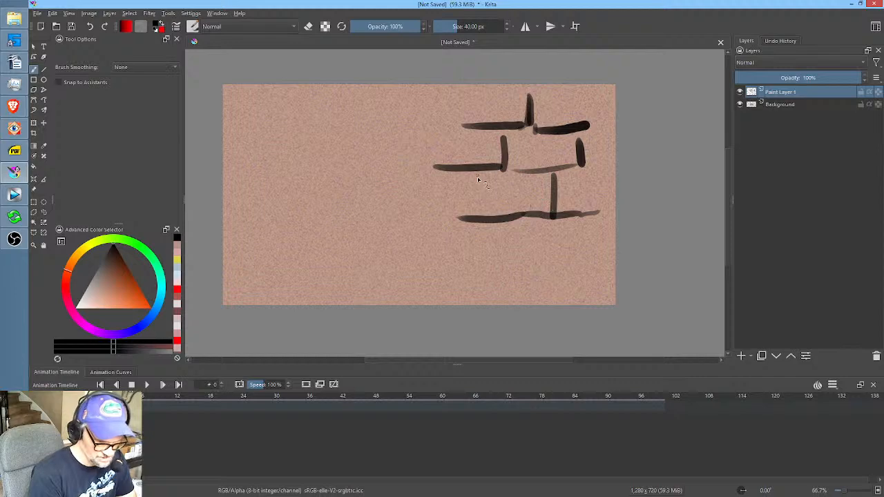
{"action": "mouse_move", "coordinate": [476, 176]}
{"action": "left_mouse_down"}
{"action": "mouse_move", "coordinate": [469, 220]}
{"action": "mouse_move", "coordinate": [436, 220]}
{"action": "mouse_move", "coordinate": [453, 181]}
{"action": "mouse_move", "coordinate": [449, 168]}
{"action": "mouse_move", "coordinate": [414, 167]}
{"action": "left_mouse_up"}
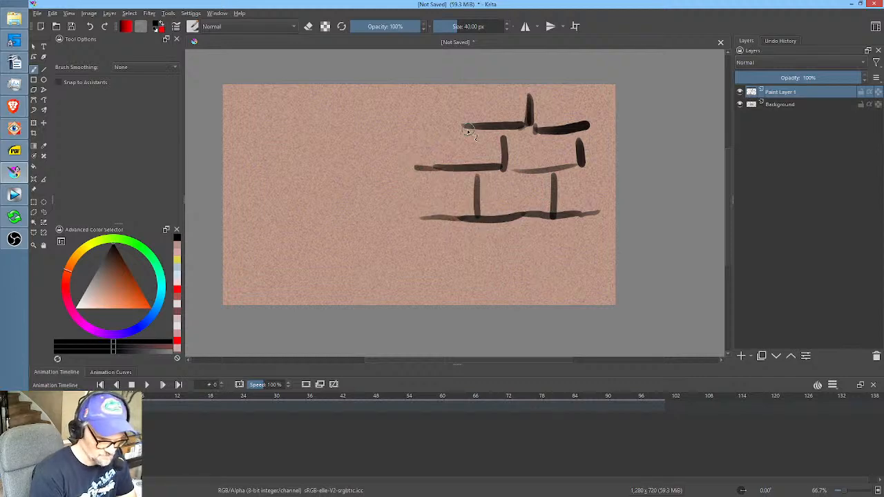
{"action": "mouse_move", "coordinate": [467, 127]}
{"action": "left_mouse_down"}
{"action": "mouse_move", "coordinate": [416, 125]}
{"action": "mouse_move", "coordinate": [431, 169]}
{"action": "left_mouse_up"}
{"action": "mouse_move", "coordinate": [815, 78]}
{"action": "left_mouse_down"}
{"action": "mouse_move", "coordinate": [734, 79]}
{"action": "mouse_move", "coordinate": [763, 82]}
{"action": "left_mouse_up"}
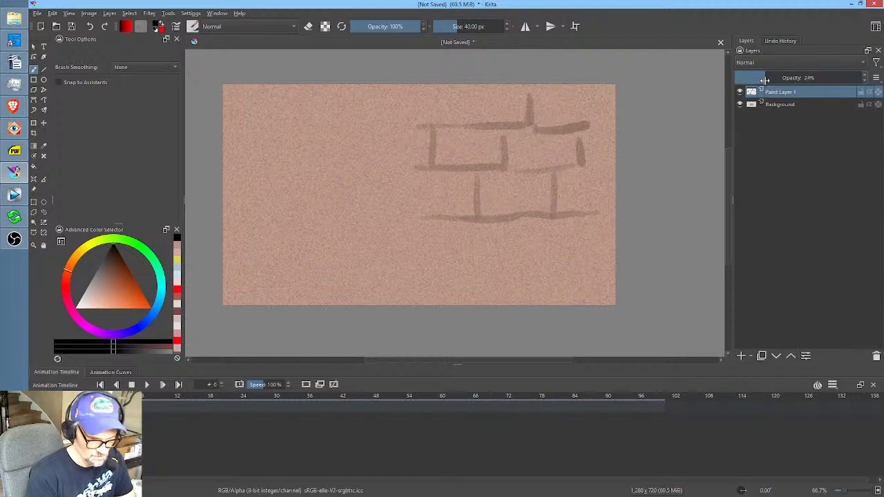
On a new paint layer, paint white highlights along the bricks' upper and left edges and set the layer's opacity to 28%.
{"action": "left_click", "coordinate": [742, 357]}
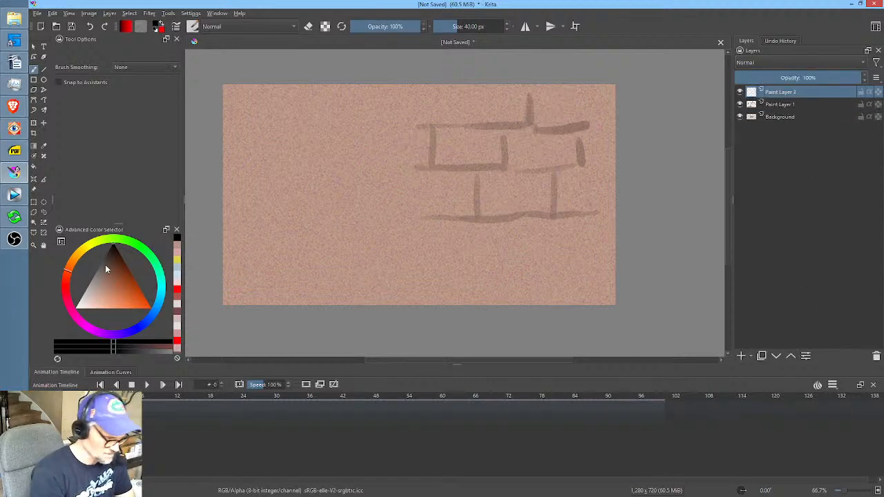
{"action": "left_click_drag", "start_coordinate": [105, 266], "coordinate": [38, 346]}
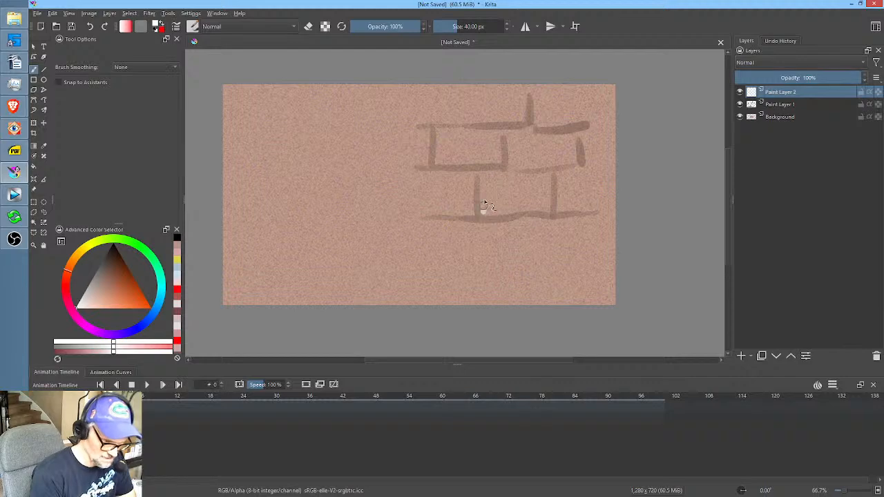
{"action": "mouse_move", "coordinate": [481, 211]}
{"action": "left_mouse_down"}
{"action": "mouse_move", "coordinate": [486, 177]}
{"action": "mouse_move", "coordinate": [550, 176]}
{"action": "left_mouse_up"}
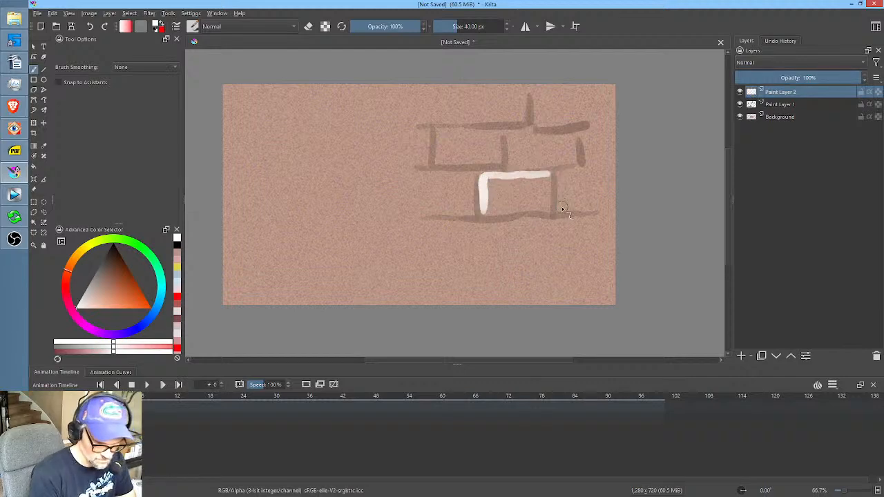
{"action": "mouse_move", "coordinate": [560, 211]}
{"action": "left_mouse_down"}
{"action": "mouse_move", "coordinate": [565, 170]}
{"action": "mouse_move", "coordinate": [602, 170]}
{"action": "left_mouse_up"}
{"action": "mouse_move", "coordinate": [511, 166]}
{"action": "left_mouse_down"}
{"action": "mouse_move", "coordinate": [514, 136]}
{"action": "mouse_move", "coordinate": [528, 131]}
{"action": "mouse_move", "coordinate": [577, 138]}
{"action": "left_mouse_up"}
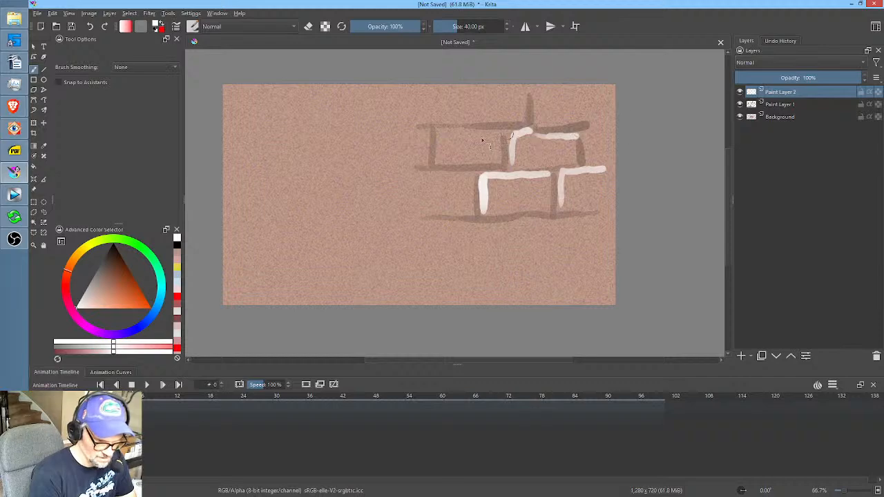
{"action": "left_click_drag", "start_coordinate": [491, 129], "coordinate": [505, 130]}
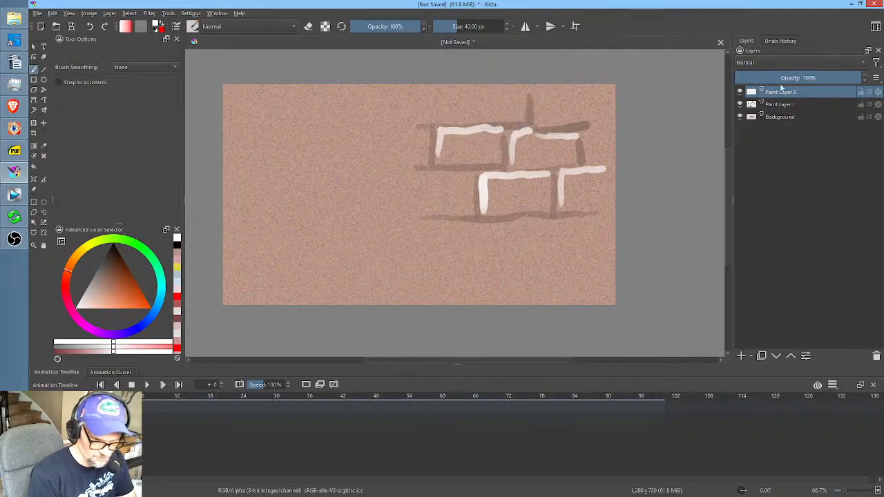
{"action": "mouse_move", "coordinate": [836, 78]}
{"action": "left_mouse_down"}
{"action": "mouse_move", "coordinate": [742, 82]}
{"action": "mouse_move", "coordinate": [765, 81]}
{"action": "left_mouse_up"}
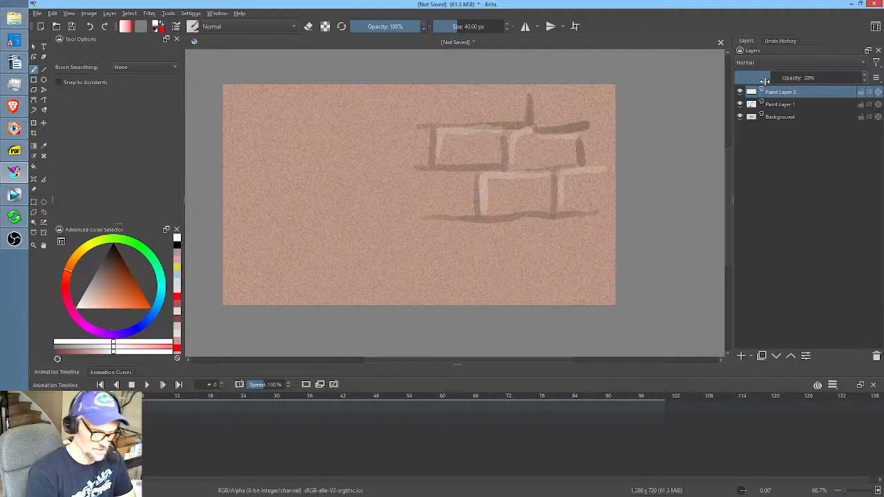
{"action": "left_click_drag", "start_coordinate": [410, 179], "coordinate": [405, 181]}
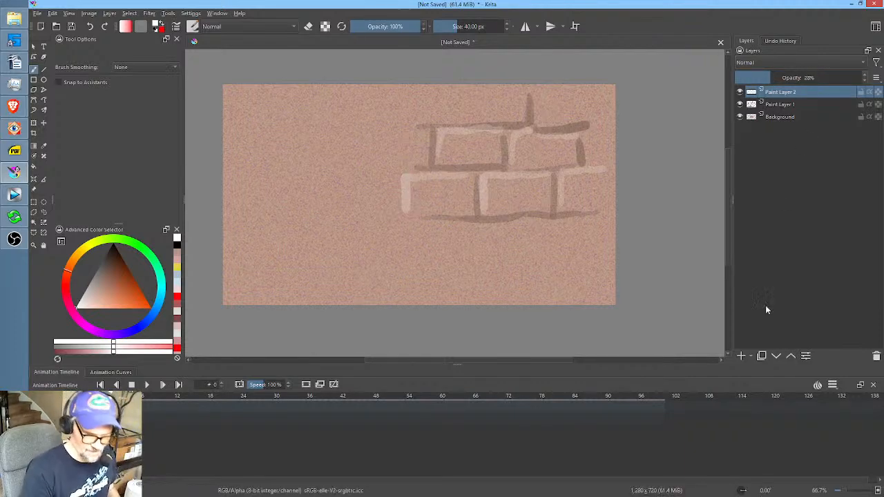
Add another paint layer and airbrush soft black shading over the wall's lower-right area with a 600 px brush.
{"action": "left_click", "coordinate": [741, 356]}
{"action": "left_click", "coordinate": [108, 264]}
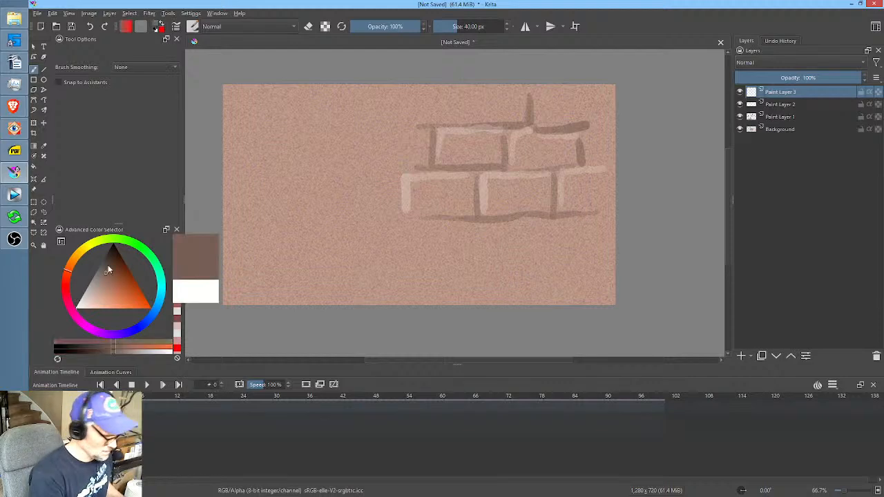
{"action": "right_click", "coordinate": [513, 171]}
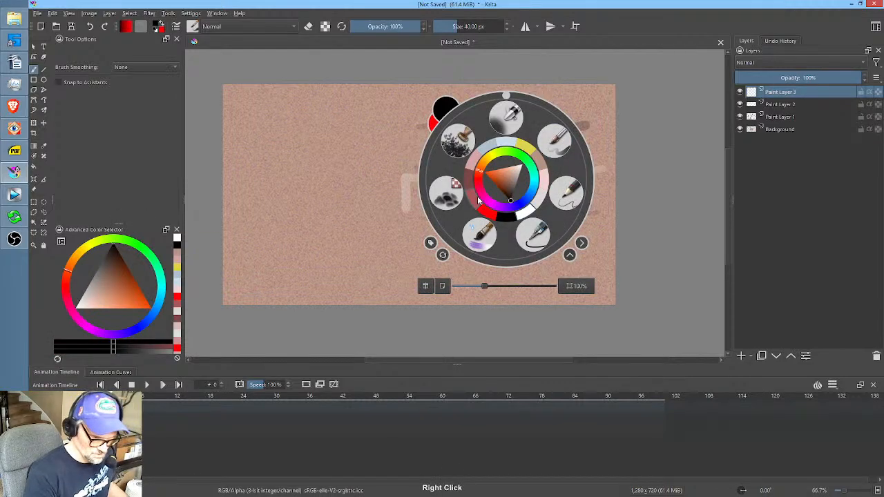
{"action": "left_click", "coordinate": [503, 119]}
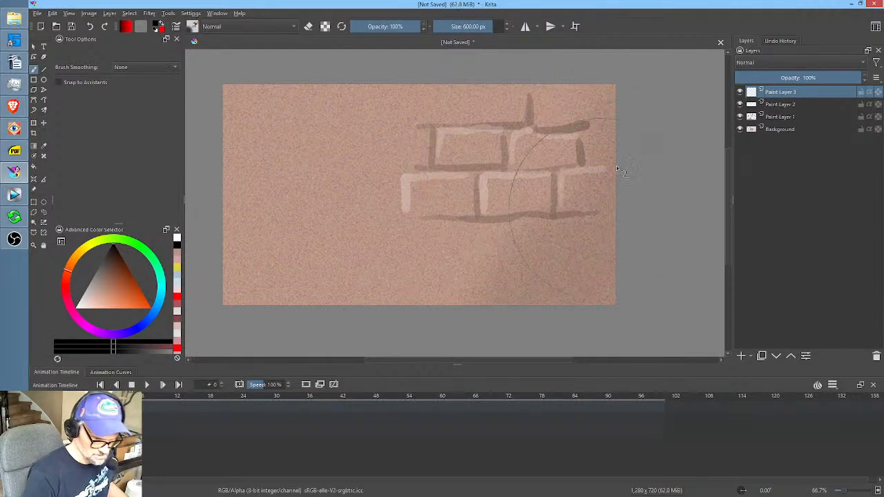
Apply a Color Adjustment to the Background layer, lowering the RGBA curve from input 146 to output 105 and reducing the Saturation curve.
{"action": "left_click", "coordinate": [784, 129]}
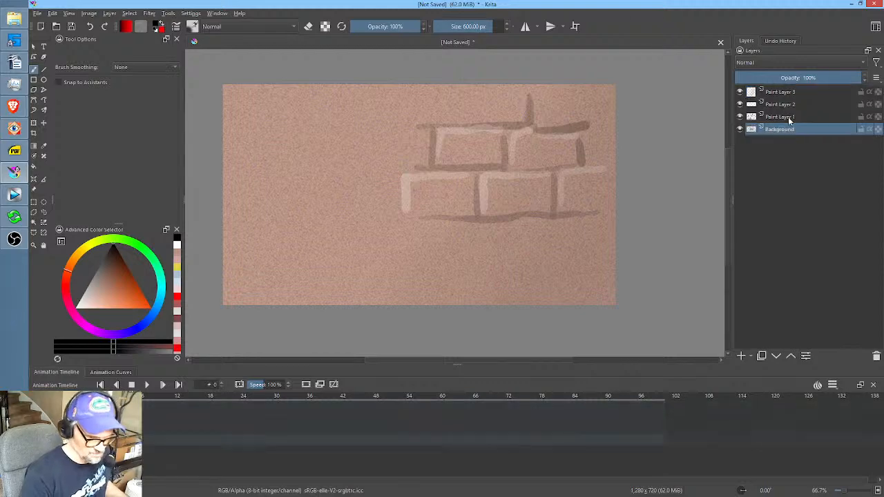
{"action": "key", "text": "ctrl+m"}
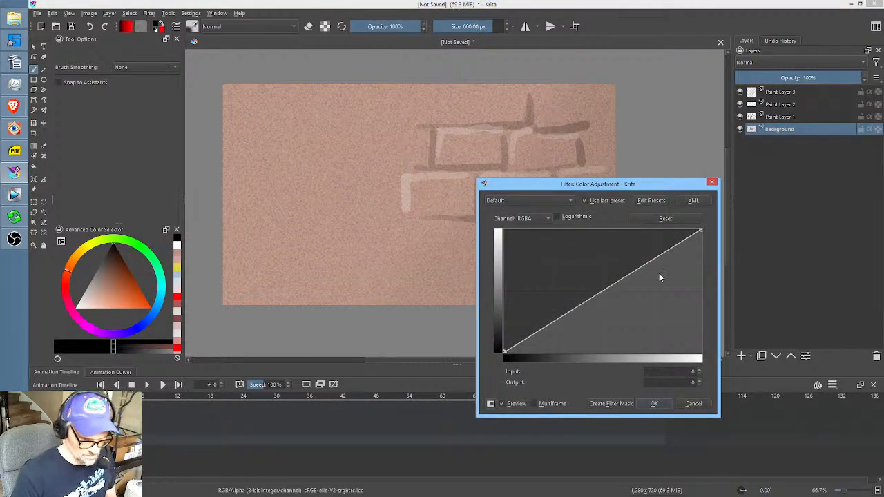
{"action": "left_click", "coordinate": [617, 282]}
{"action": "left_click_drag", "start_coordinate": [617, 282], "coordinate": [617, 302]}
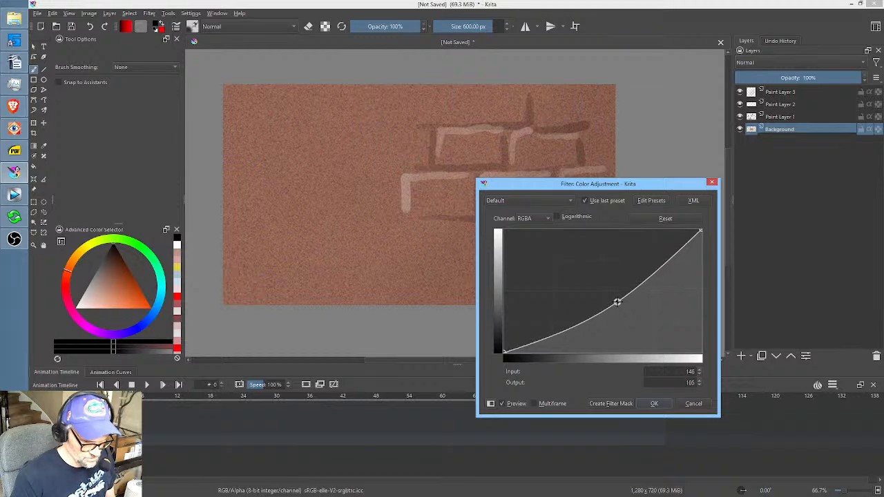
{"action": "left_click", "coordinate": [532, 219]}
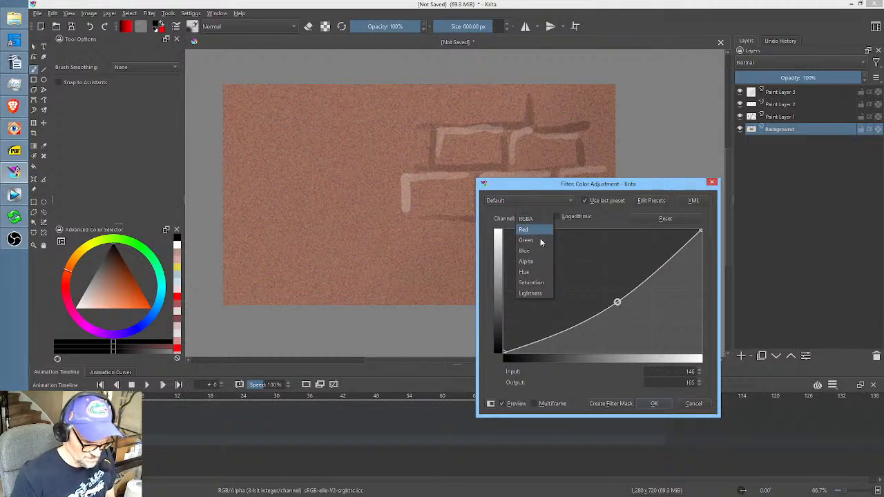
{"action": "left_click", "coordinate": [531, 282]}
{"action": "left_click_drag", "start_coordinate": [605, 289], "coordinate": [607, 303]}
{"action": "left_click", "coordinate": [654, 404]}
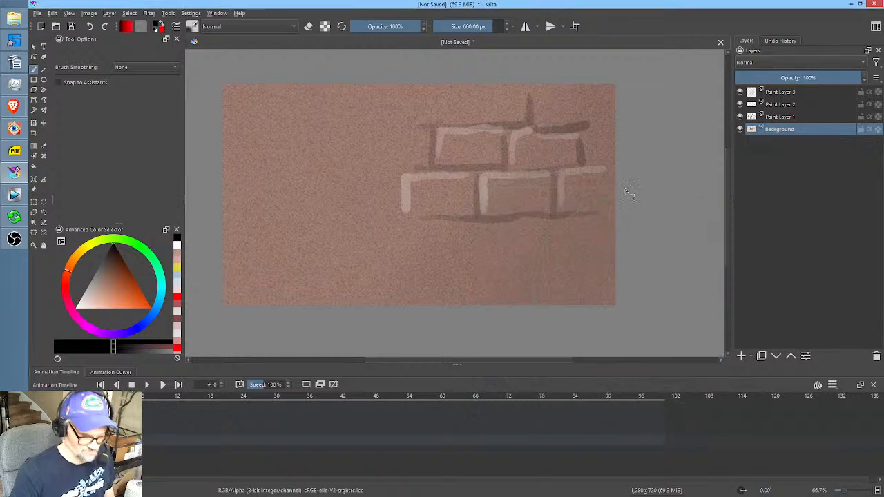
Airbrush more black shading on Paint Layer 3 along the wall's right, lower and left edges.
{"action": "left_click", "coordinate": [798, 93]}
{"action": "mouse_move", "coordinate": [646, 120]}
{"action": "left_mouse_down"}
{"action": "mouse_move", "coordinate": [620, 236]}
{"action": "mouse_move", "coordinate": [527, 350]}
{"action": "left_mouse_up"}
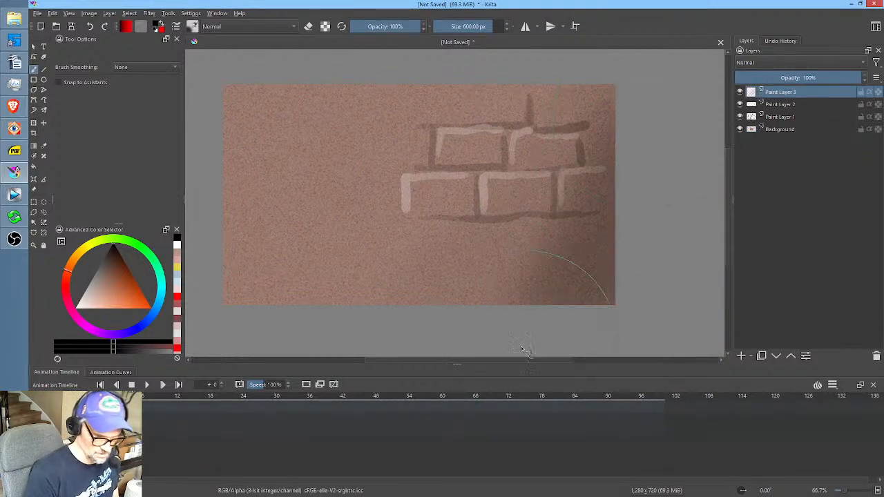
{"action": "mouse_move", "coordinate": [625, 237]}
{"action": "left_mouse_down"}
{"action": "mouse_move", "coordinate": [499, 296]}
{"action": "mouse_move", "coordinate": [593, 173]}
{"action": "mouse_move", "coordinate": [415, 335]}
{"action": "left_mouse_up"}
{"action": "left_click_drag", "start_coordinate": [239, 200], "coordinate": [216, 132]}
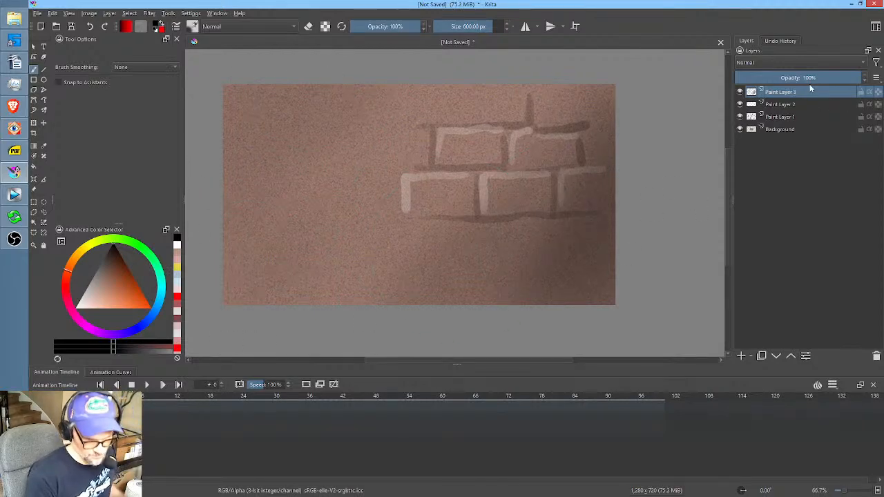
On a new paint layer, paint black 40 px shadow strokes along the mortar lines and set the layer's opacity to 16%.
{"action": "mouse_move", "coordinate": [792, 109]}
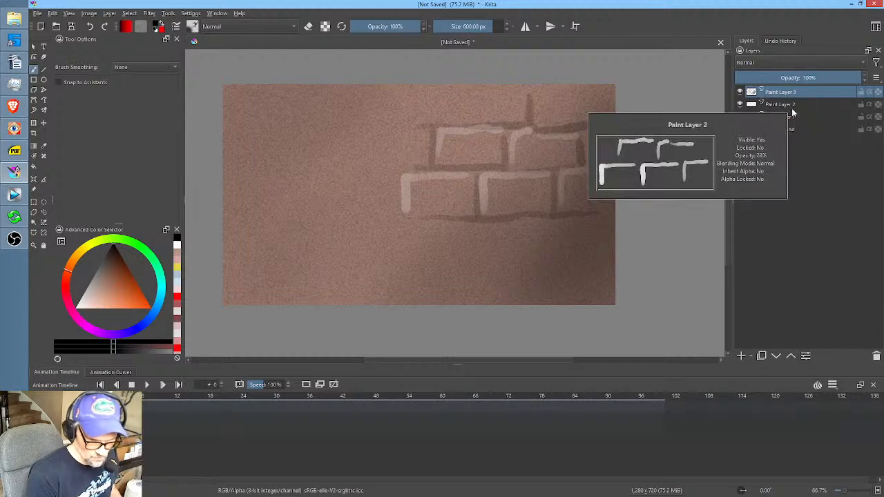
{"action": "left_click", "coordinate": [741, 355]}
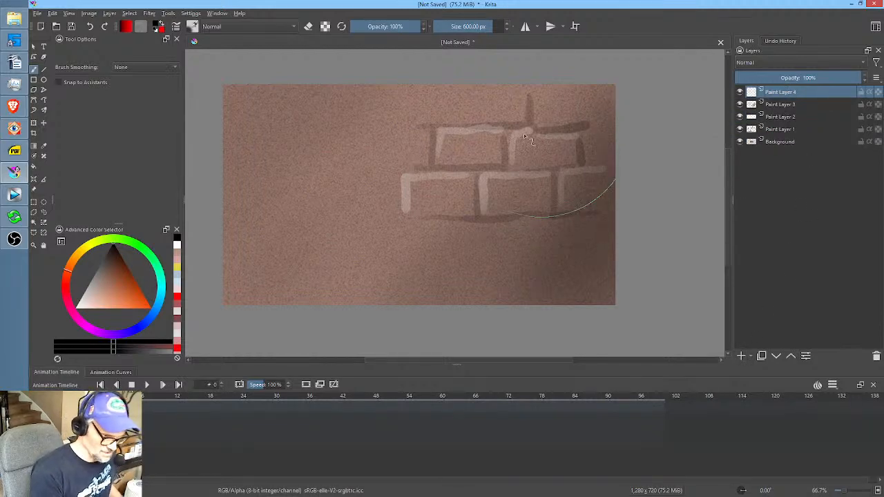
{"action": "right_click", "coordinate": [521, 166]}
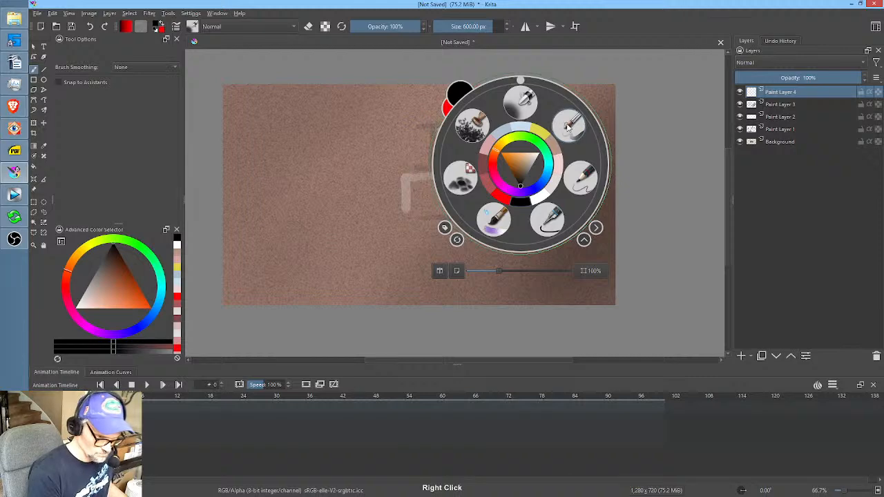
{"action": "left_click", "coordinate": [567, 124]}
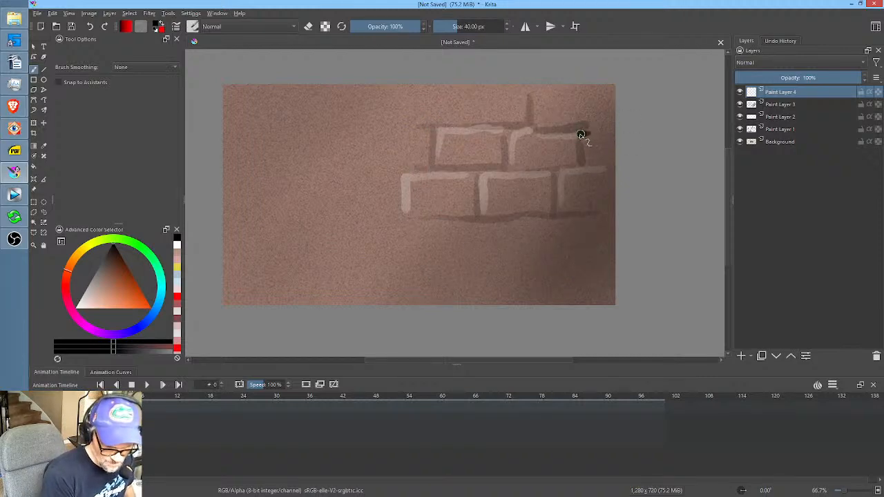
{"action": "mouse_move", "coordinate": [582, 135]}
{"action": "left_mouse_down"}
{"action": "mouse_move", "coordinate": [509, 134]}
{"action": "mouse_move", "coordinate": [508, 169]}
{"action": "left_mouse_up"}
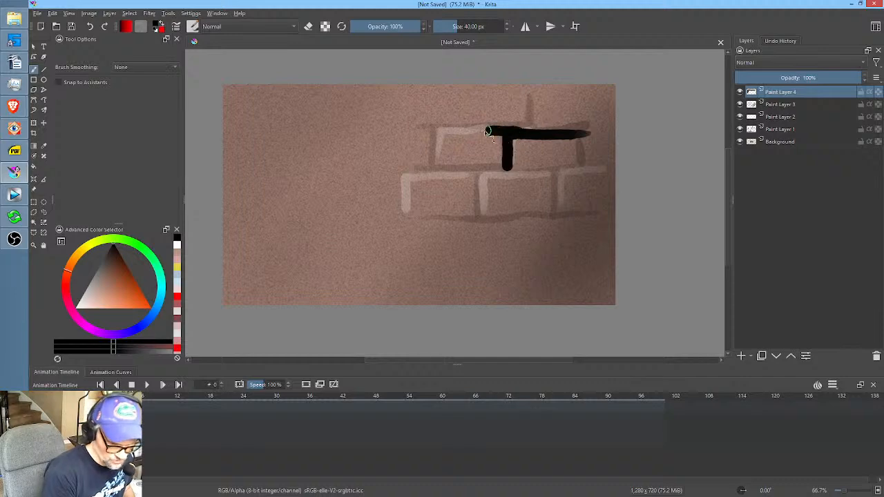
{"action": "mouse_move", "coordinate": [487, 131]}
{"action": "left_mouse_down"}
{"action": "mouse_move", "coordinate": [434, 135]}
{"action": "mouse_move", "coordinate": [430, 171]}
{"action": "left_mouse_up"}
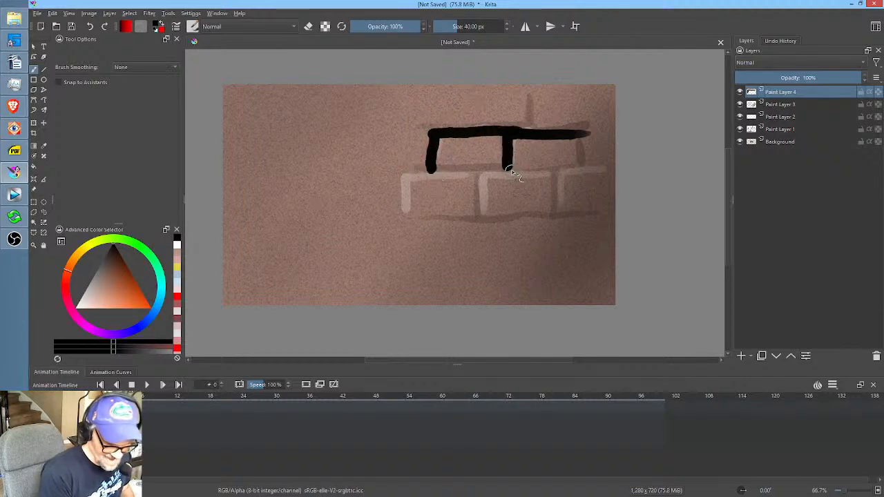
{"action": "mouse_move", "coordinate": [509, 175]}
{"action": "left_mouse_down"}
{"action": "mouse_move", "coordinate": [408, 176]}
{"action": "mouse_move", "coordinate": [404, 205]}
{"action": "left_mouse_up"}
{"action": "mouse_move", "coordinate": [836, 78]}
{"action": "left_mouse_down"}
{"action": "mouse_move", "coordinate": [728, 87]}
{"action": "mouse_move", "coordinate": [758, 84]}
{"action": "left_mouse_up"}
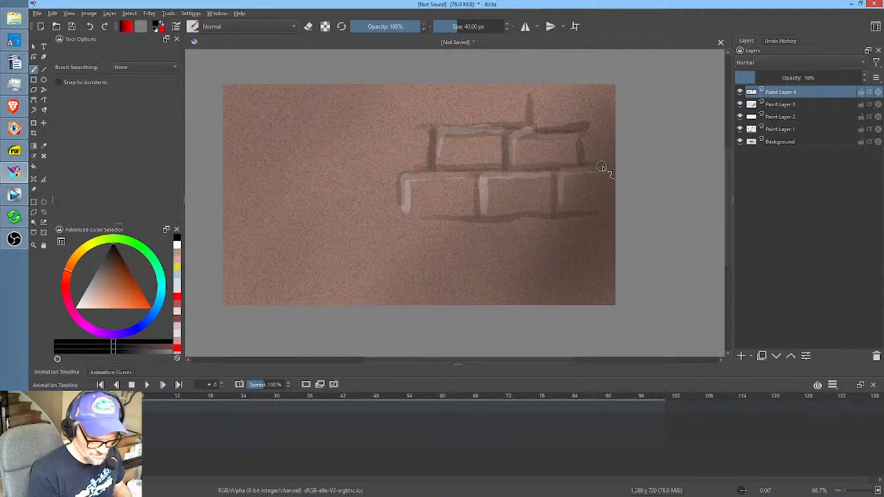
Add shadow strokes along the mortar around the lower row of bricks and set the layer's opacity to 15%.
{"action": "mouse_move", "coordinate": [508, 224]}
{"action": "left_mouse_down"}
{"action": "mouse_move", "coordinate": [480, 217]}
{"action": "mouse_move", "coordinate": [553, 213]}
{"action": "mouse_move", "coordinate": [561, 205]}
{"action": "mouse_move", "coordinate": [555, 180]}
{"action": "mouse_move", "coordinate": [557, 210]}
{"action": "left_mouse_up"}
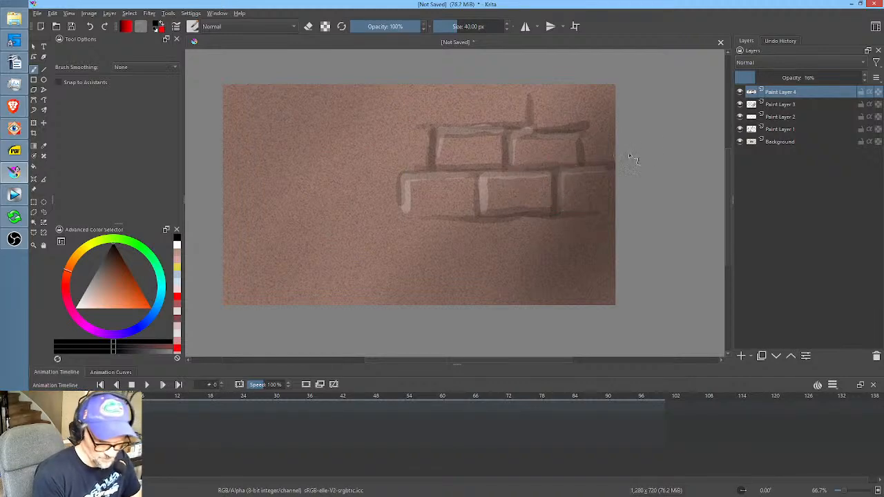
{"action": "mouse_move", "coordinate": [428, 160]}
{"action": "left_mouse_down"}
{"action": "mouse_move", "coordinate": [408, 187]}
{"action": "mouse_move", "coordinate": [401, 178]}
{"action": "mouse_move", "coordinate": [403, 219]}
{"action": "mouse_move", "coordinate": [475, 219]}
{"action": "left_mouse_up"}
{"action": "left_click_drag", "start_coordinate": [472, 178], "coordinate": [473, 217]}
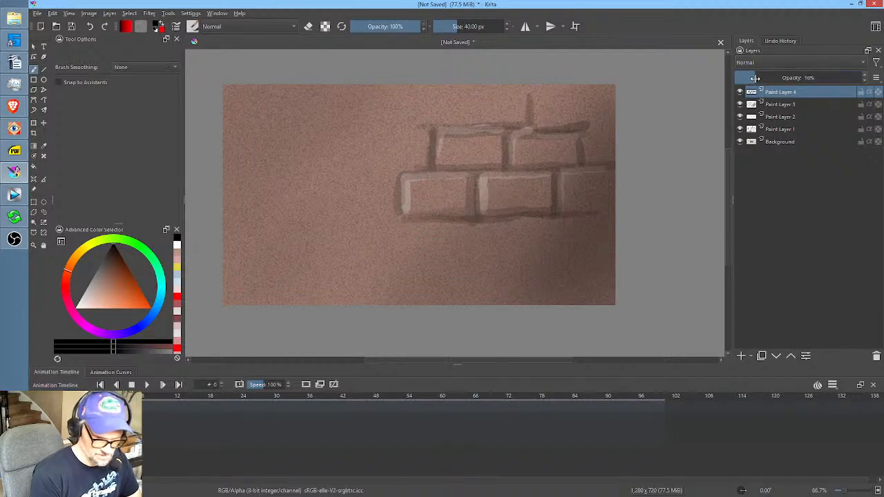
{"action": "mouse_move", "coordinate": [757, 80]}
{"action": "left_mouse_down"}
{"action": "mouse_move", "coordinate": [737, 80]}
{"action": "mouse_move", "coordinate": [749, 80]}
{"action": "left_mouse_up"}
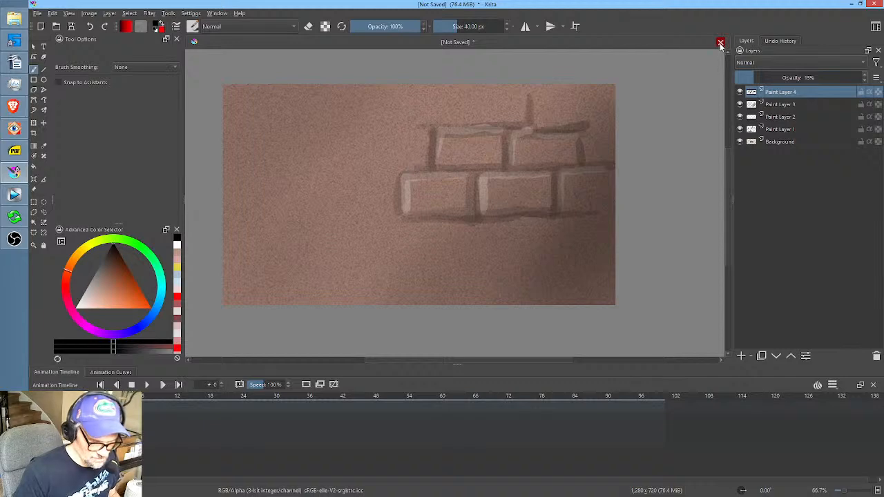
Delete the brick wall's layers to leave a single empty background layer.
{"action": "left_click", "coordinate": [876, 356]}
{"action": "left_click", "coordinate": [875, 355]}
{"action": "left_click", "coordinate": [876, 356]}
{"action": "left_click", "coordinate": [876, 356]}
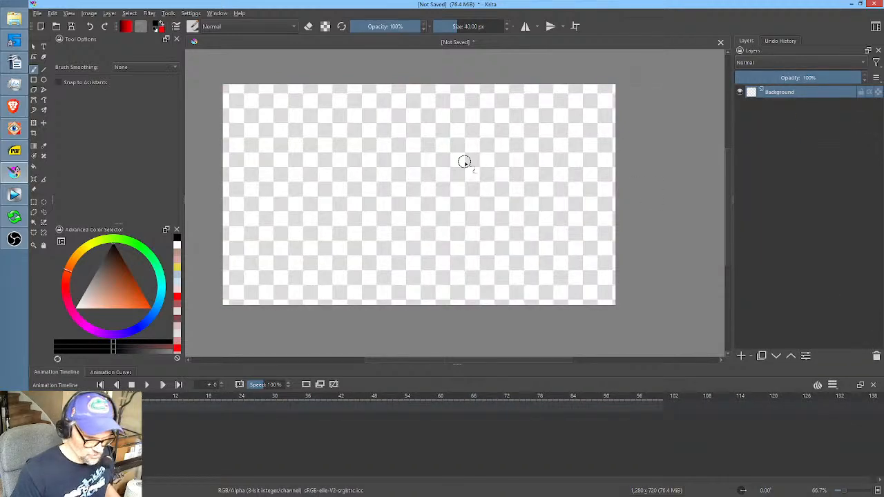
Pick a muted grey-blue colour and fill the entire Background layer with it.
{"action": "left_click", "coordinate": [95, 274]}
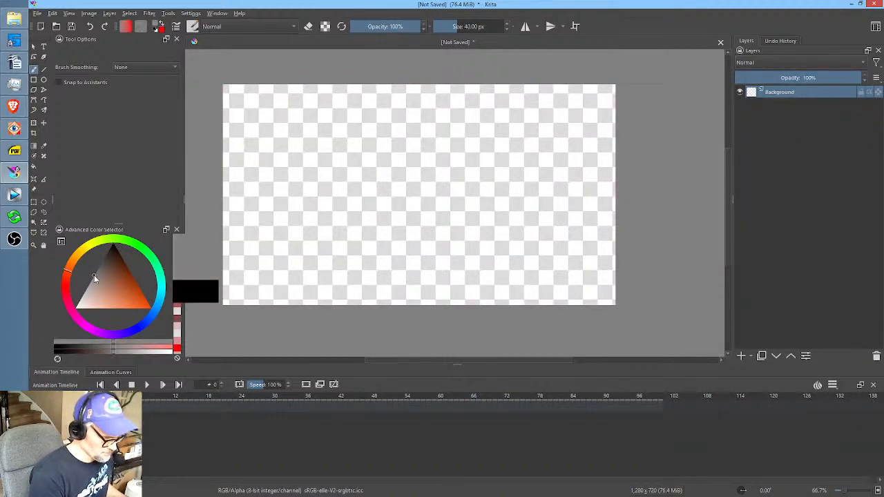
{"action": "left_click", "coordinate": [158, 305]}
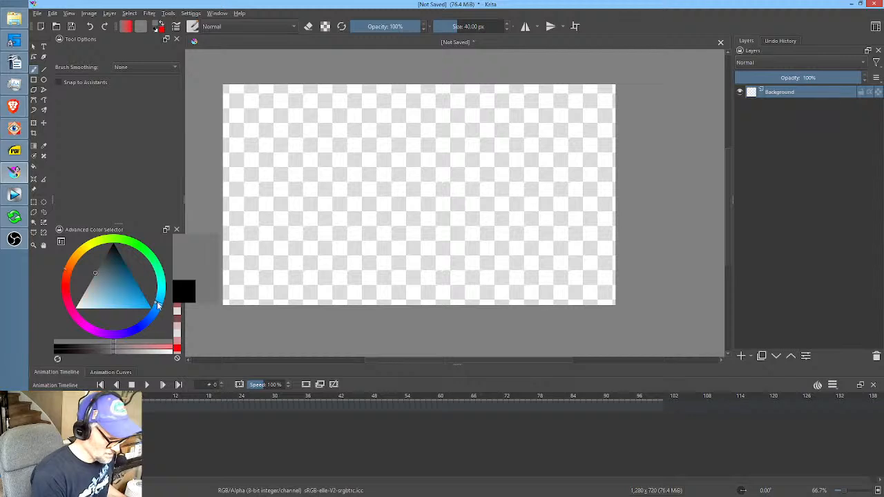
{"action": "left_click", "coordinate": [70, 270]}
{"action": "left_click", "coordinate": [102, 275]}
{"action": "left_click", "coordinate": [162, 308]}
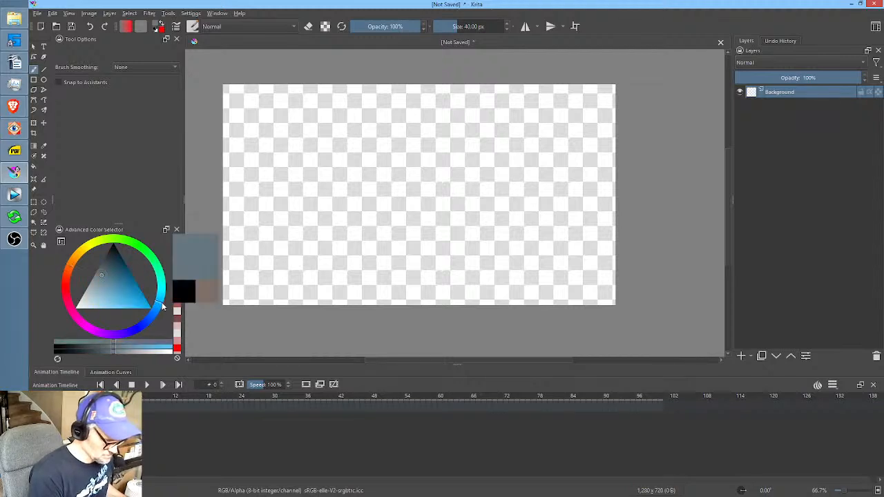
{"action": "key", "text": "f"}
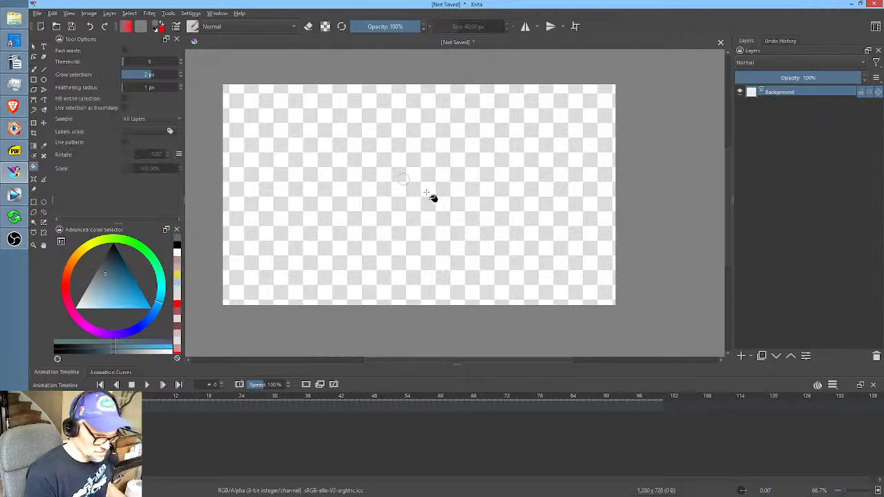
{"action": "left_click", "coordinate": [482, 237]}
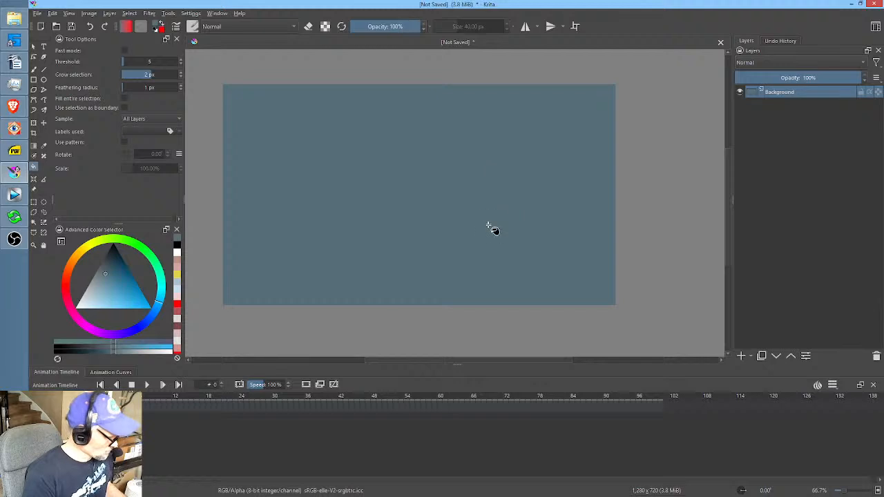
Pick a darker shade of the grey-blue and paint a thin ground line across the lower part of the canvas.
{"action": "key", "text": "b"}
{"action": "right_click", "coordinate": [496, 211]}
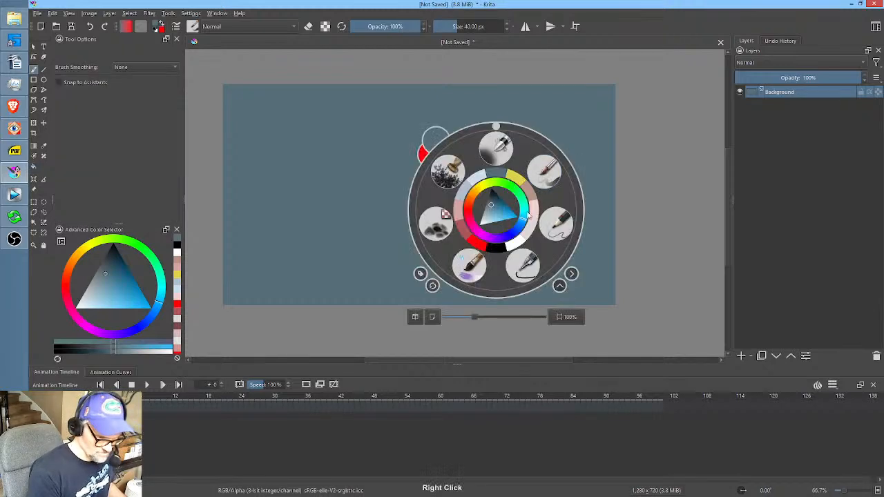
{"action": "right_click", "coordinate": [533, 159]}
{"action": "left_click_drag", "start_coordinate": [106, 272], "coordinate": [108, 260]}
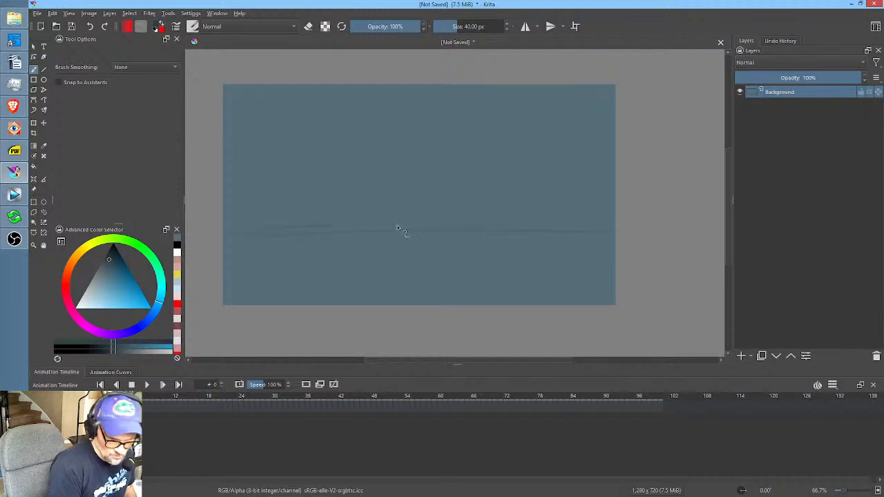
{"action": "left_click_drag", "start_coordinate": [398, 227], "coordinate": [598, 221]}
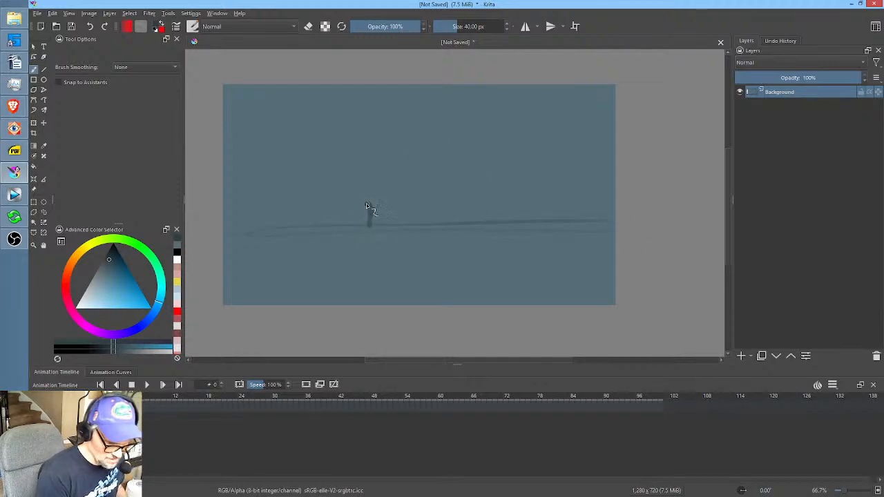
Paint a small bare forked tree on the ground line and highlight its trunk and branches with a lighter grey.
{"action": "left_click_drag", "start_coordinate": [366, 187], "coordinate": [365, 188]}
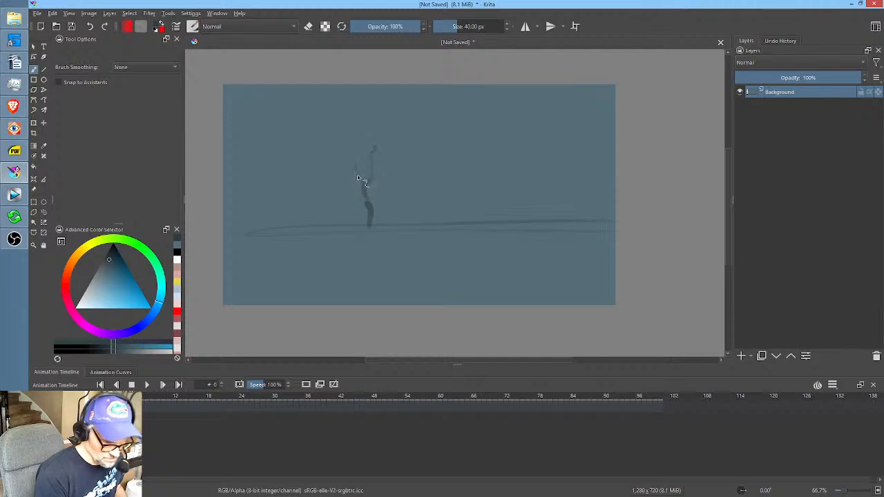
{"action": "left_click", "coordinate": [381, 153], "text": "ctrl"}
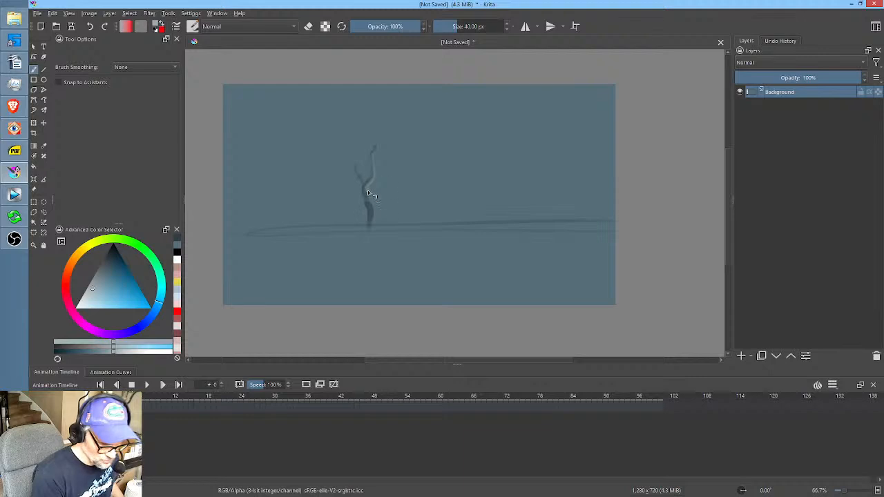
{"action": "left_click_drag", "start_coordinate": [373, 221], "coordinate": [373, 216]}
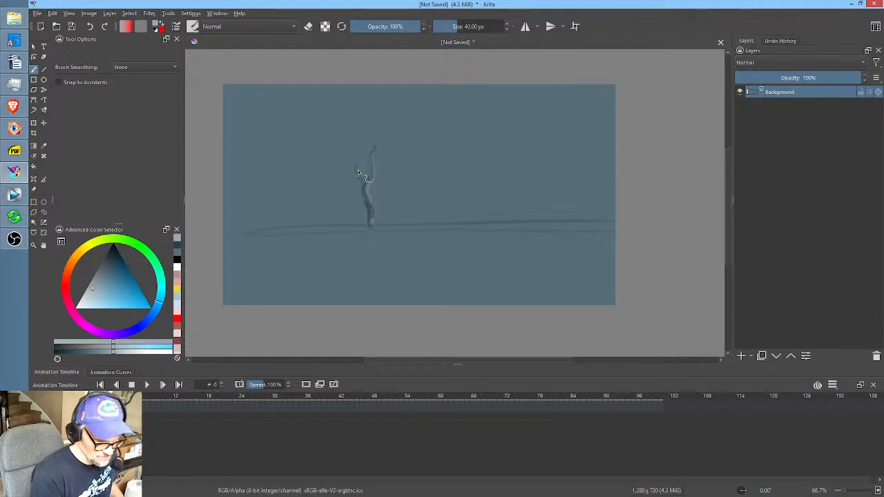
{"action": "mouse_move", "coordinate": [362, 177]}
{"action": "left_mouse_down"}
{"action": "mouse_move", "coordinate": [357, 167]}
{"action": "mouse_move", "coordinate": [453, 139]}
{"action": "mouse_move", "coordinate": [504, 138]}
{"action": "left_mouse_up"}
Add black shadow accents along the branches, the fork and the trunk of the tree.
{"action": "left_click", "coordinate": [130, 269]}
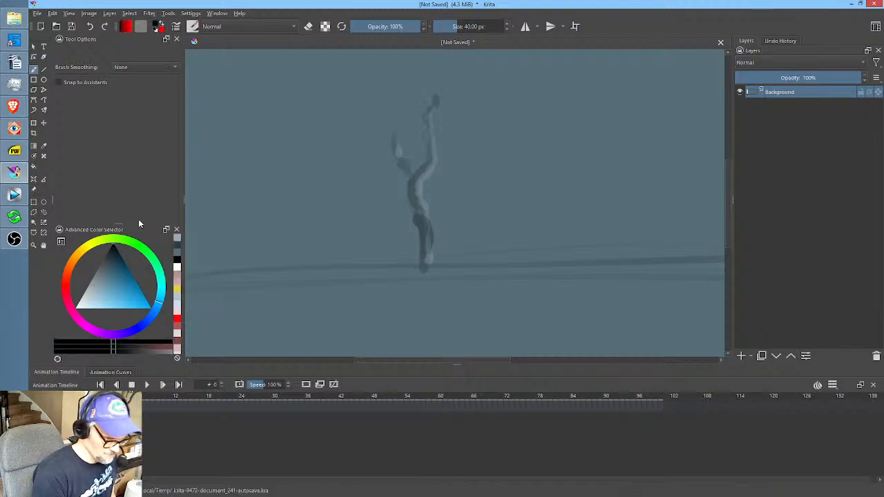
{"action": "mouse_move", "coordinate": [397, 164]}
{"action": "left_mouse_down"}
{"action": "mouse_move", "coordinate": [436, 151]}
{"action": "mouse_move", "coordinate": [428, 119]}
{"action": "left_mouse_up"}
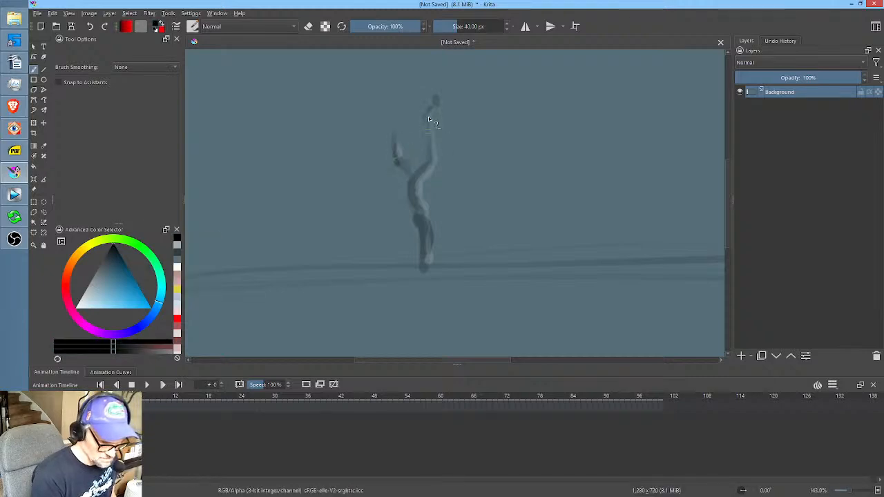
{"action": "mouse_move", "coordinate": [431, 150]}
{"action": "left_mouse_down"}
{"action": "mouse_move", "coordinate": [425, 230]}
{"action": "mouse_move", "coordinate": [424, 176]}
{"action": "mouse_move", "coordinate": [416, 212]}
{"action": "mouse_move", "coordinate": [427, 273]}
{"action": "left_mouse_up"}
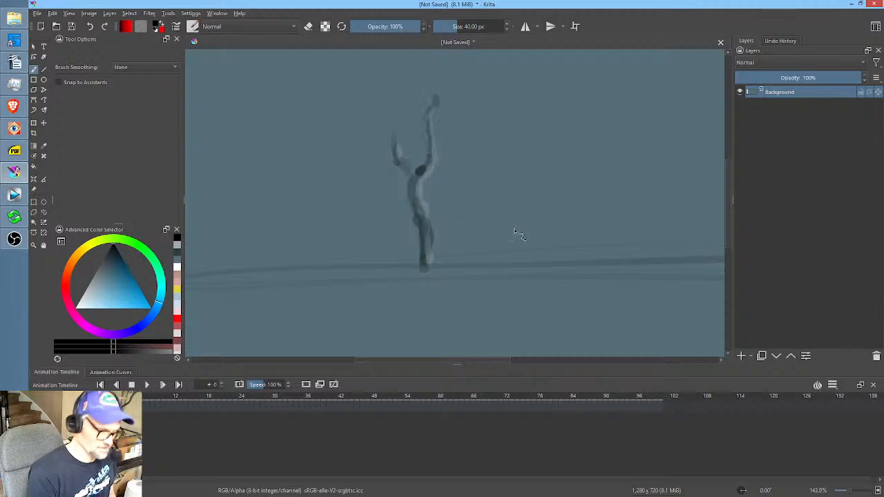
Paint a small dark rock on the ground line and a black dot above it, each with a near-white highlight.
{"action": "mouse_move", "coordinate": [566, 247]}
{"action": "left_mouse_down"}
{"action": "mouse_move", "coordinate": [560, 254]}
{"action": "mouse_move", "coordinate": [571, 260]}
{"action": "left_mouse_up"}
{"action": "left_click", "coordinate": [77, 306]}
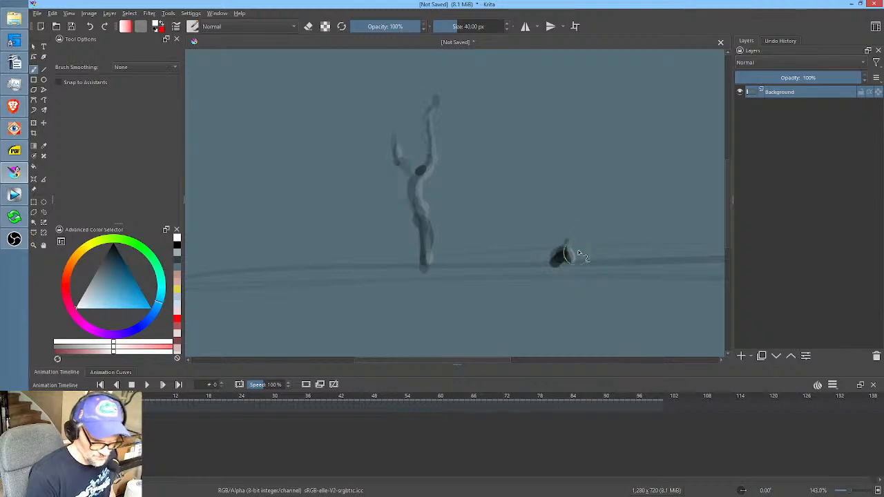
{"action": "left_click", "coordinate": [111, 273]}
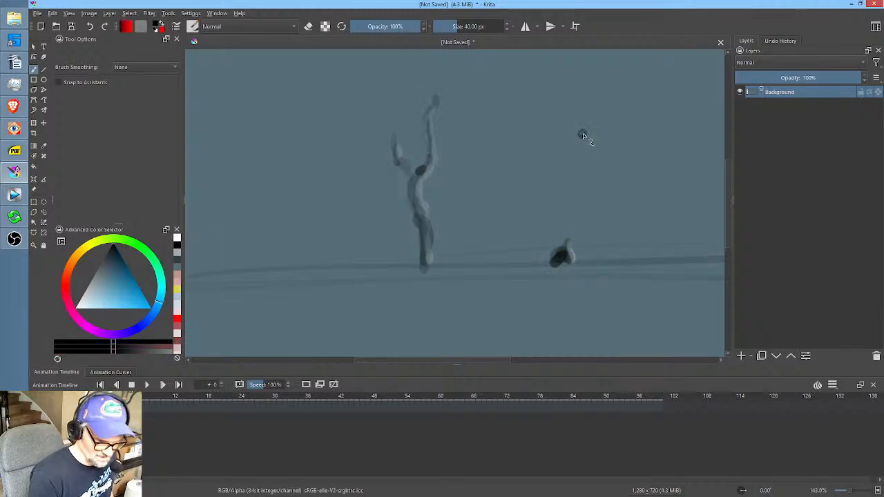
{"action": "left_click", "coordinate": [582, 135]}
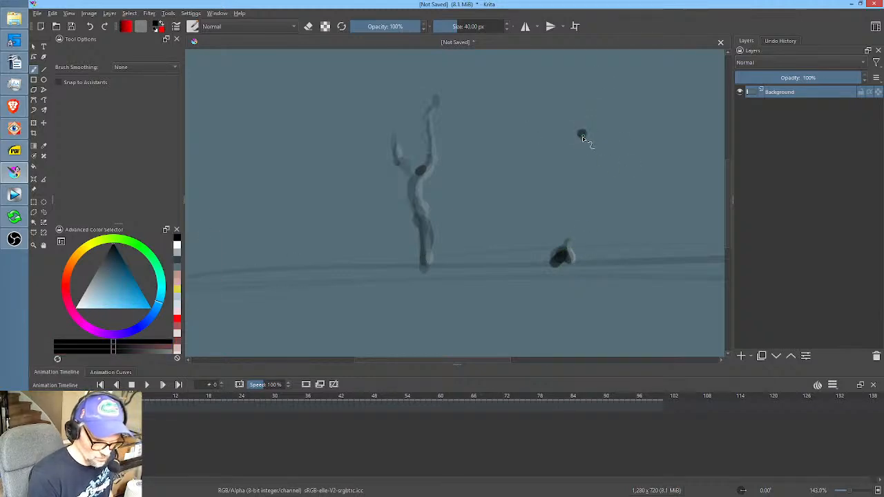
{"action": "scroll", "coordinate": [619, 188], "scroll_direction": "down", "scroll_amount": 4}
{"action": "left_click_drag", "start_coordinate": [600, 203], "coordinate": [475, 237]}
{"action": "left_click", "coordinate": [80, 305]}
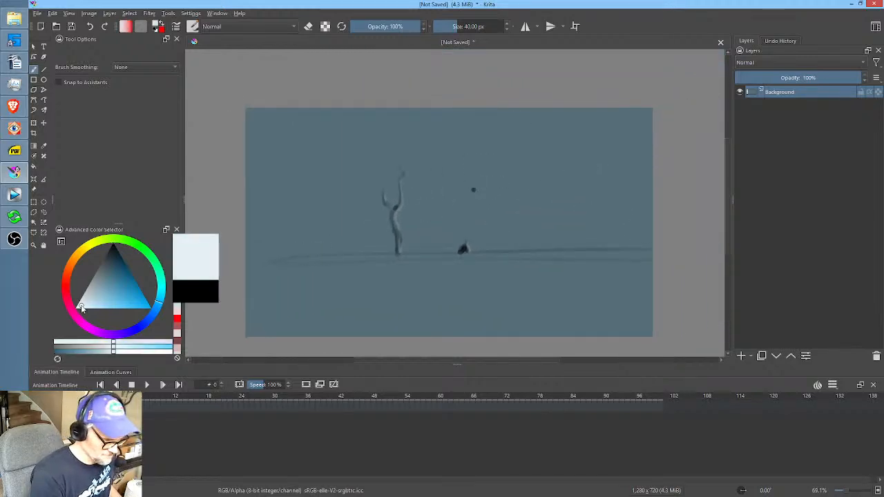
{"action": "left_click", "coordinate": [474, 192]}
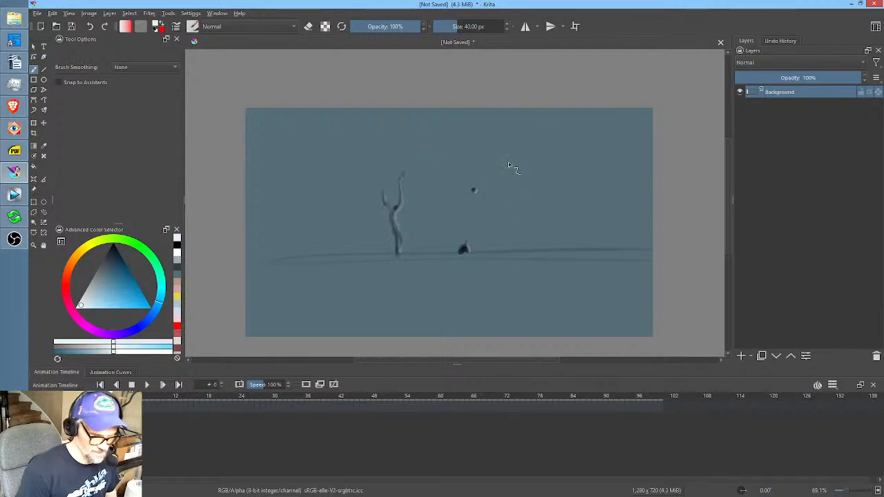
Close the tree painting without saving it and switch to the Vegas Pro project.
{"action": "left_click", "coordinate": [721, 42]}
{"action": "left_click", "coordinate": [462, 264]}
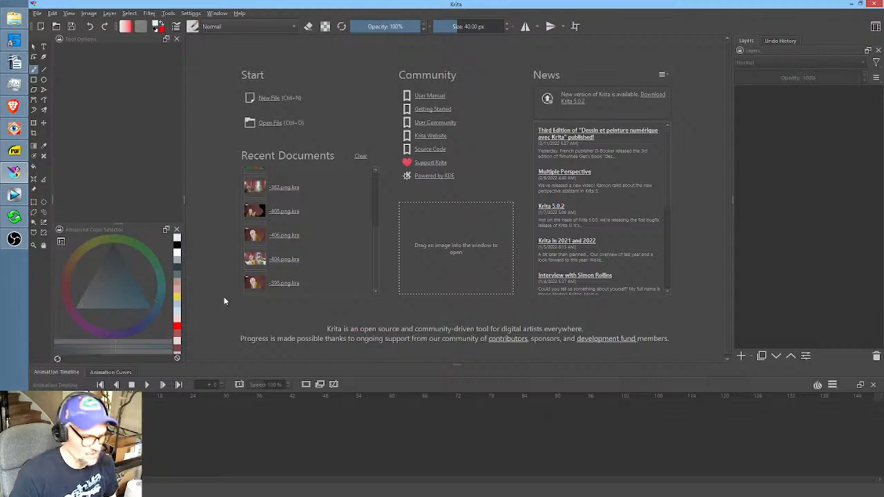
{"action": "left_click", "coordinate": [13, 195]}
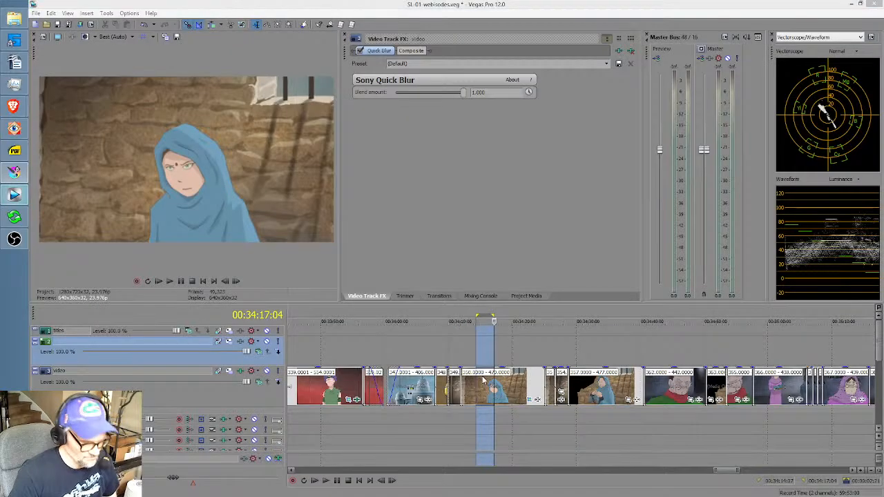
Scrub the timeline through the domed palace shot to examine its painted background.
{"action": "left_click", "coordinate": [388, 427]}
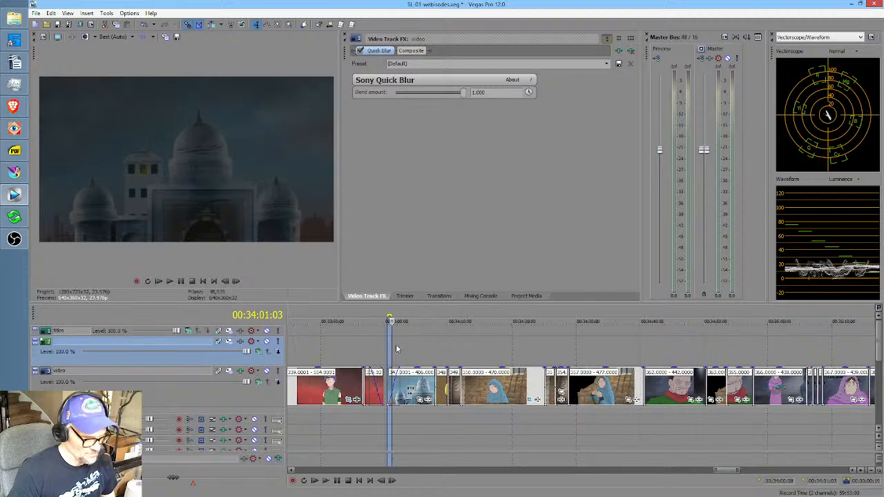
{"action": "left_click_drag", "start_coordinate": [397, 348], "coordinate": [424, 347]}
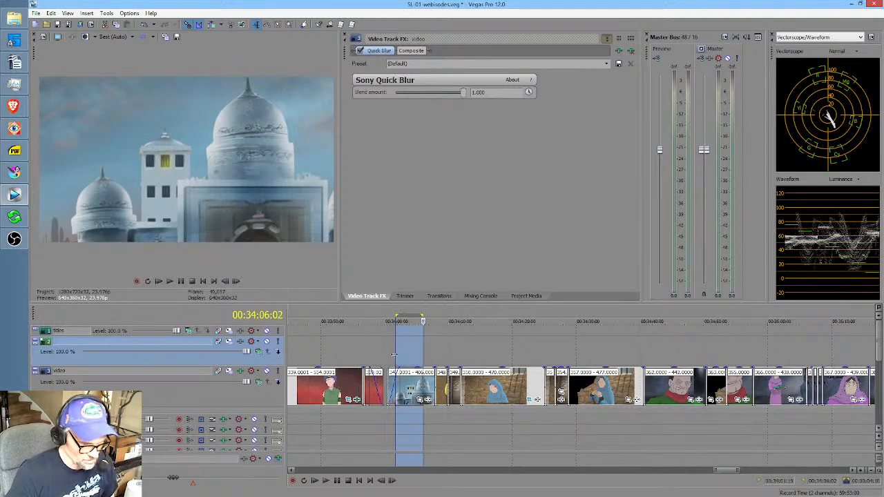
{"action": "left_click_drag", "start_coordinate": [392, 354], "coordinate": [414, 354]}
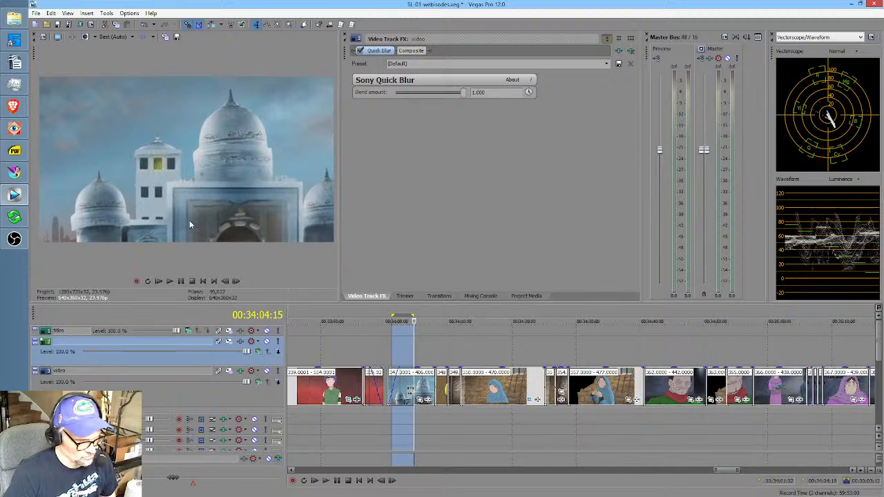
{"action": "left_click", "coordinate": [14, 172]}
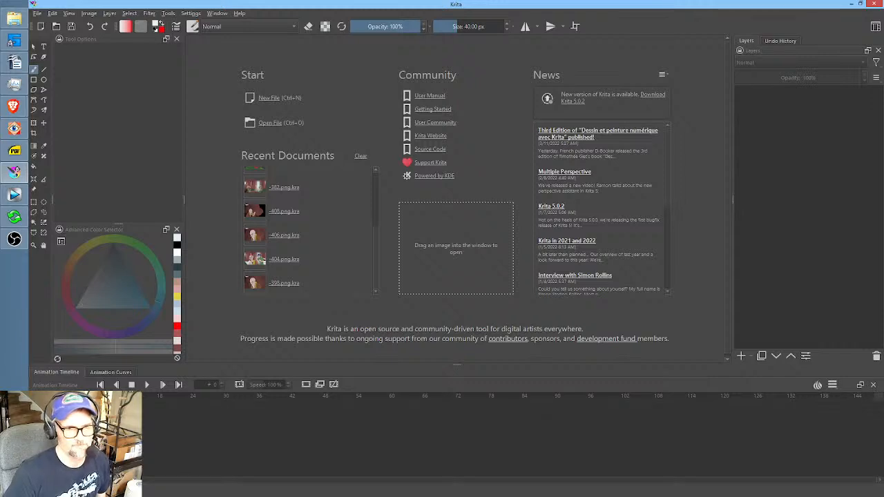
{"action": "key", "text": "alt+Tab"}
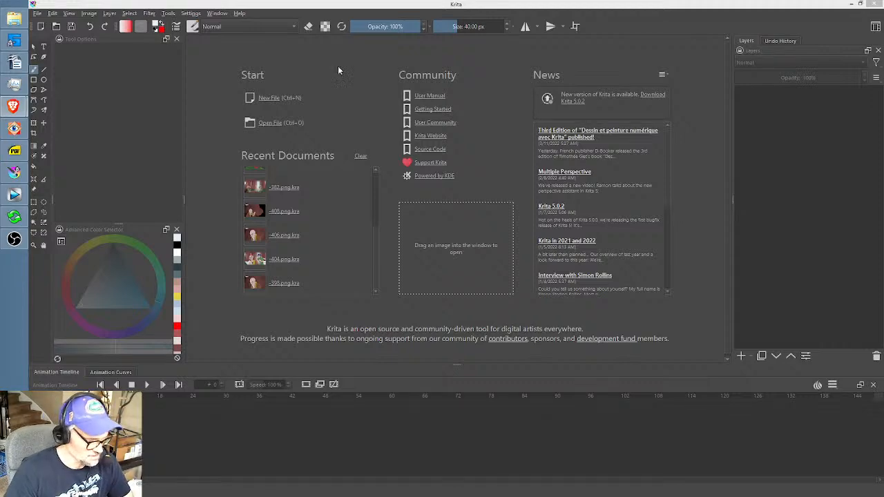
{"action": "left_click", "coordinate": [13, 195]}
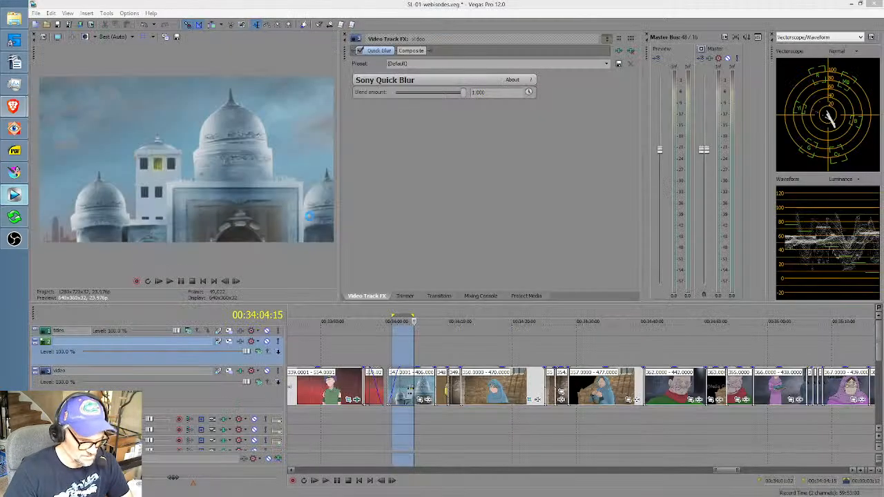
Park the playhead at 00:34:06:11 in the palace shot and enlarge the video preview area.
{"action": "mouse_move", "coordinate": [420, 353]}
{"action": "left_mouse_down"}
{"action": "mouse_move", "coordinate": [510, 353]}
{"action": "mouse_move", "coordinate": [396, 350]}
{"action": "mouse_move", "coordinate": [425, 353]}
{"action": "left_mouse_up"}
{"action": "left_click", "coordinate": [425, 354]}
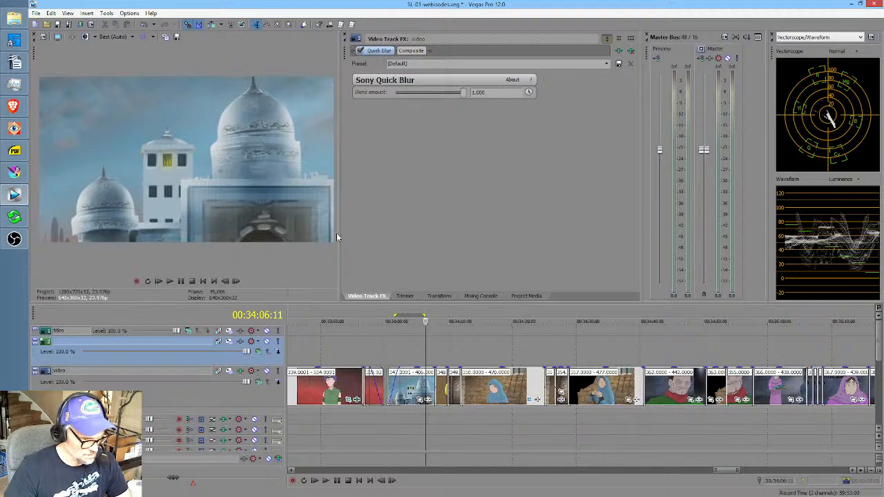
{"action": "left_click_drag", "start_coordinate": [340, 239], "coordinate": [480, 244]}
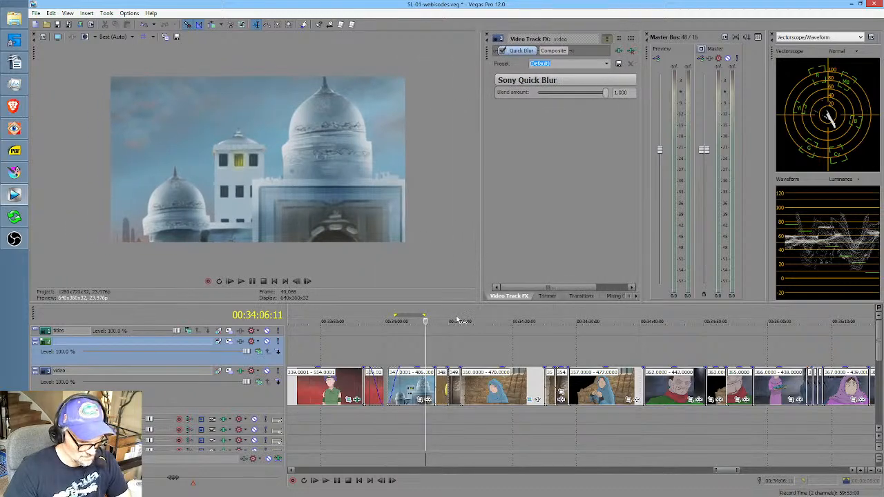
{"action": "left_click_drag", "start_coordinate": [459, 304], "coordinate": [461, 372]}
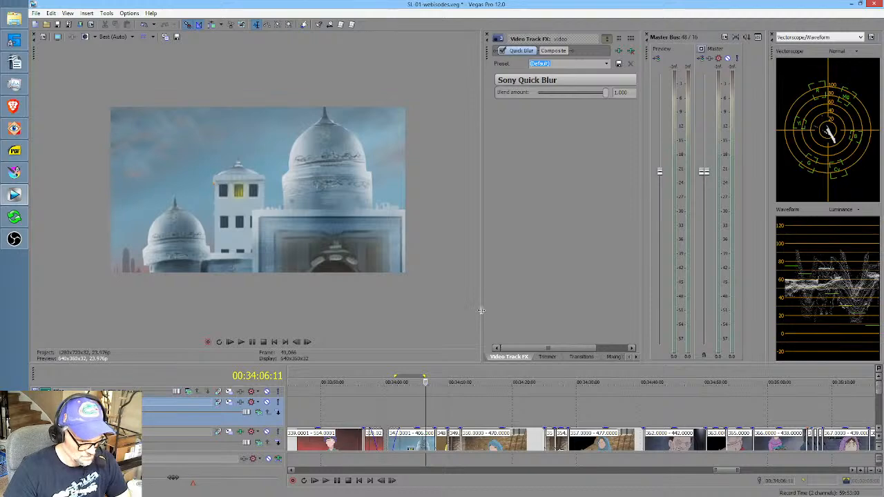
{"action": "left_click_drag", "start_coordinate": [479, 313], "coordinate": [554, 306]}
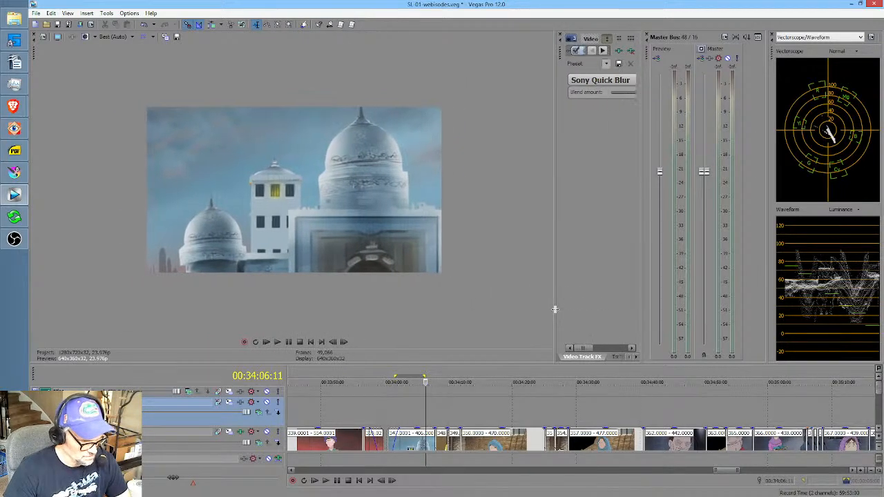
Set the preview quality to Best (Full) to examine the palace painting up close.
{"action": "left_click", "coordinate": [116, 36]}
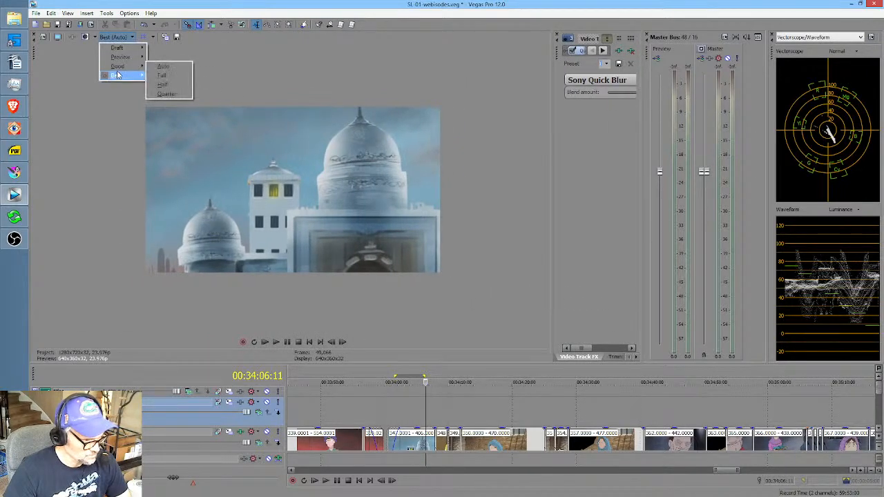
{"action": "mouse_move", "coordinate": [118, 74]}
{"action": "left_click", "coordinate": [159, 85]}
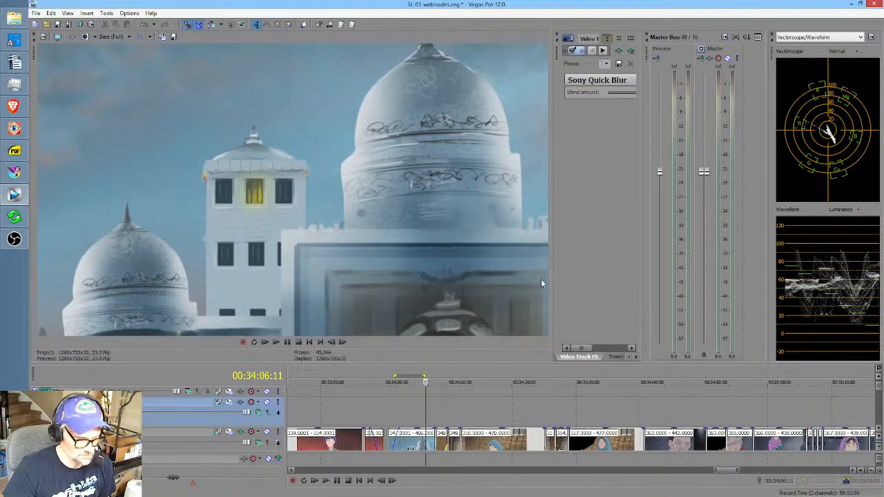
Shrink the video preview area and set the preview quality to Best (Auto).
{"action": "left_click_drag", "start_coordinate": [551, 263], "coordinate": [371, 256]}
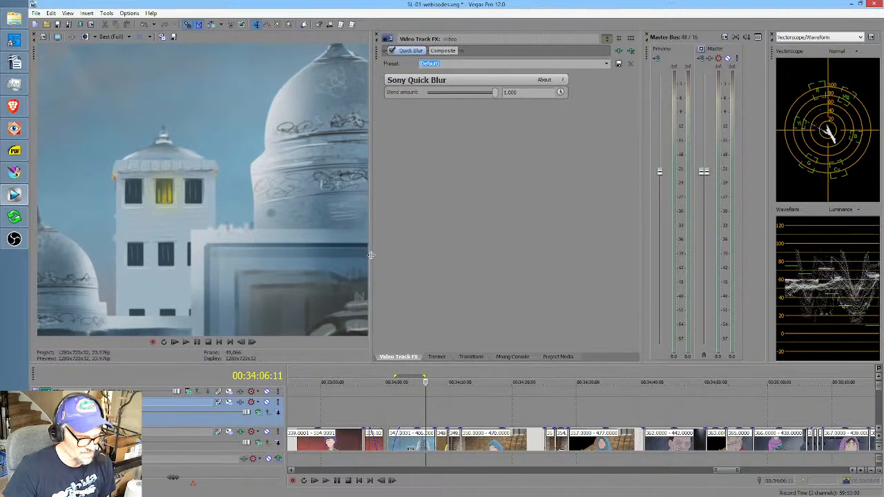
{"action": "left_click_drag", "start_coordinate": [349, 364], "coordinate": [347, 318]}
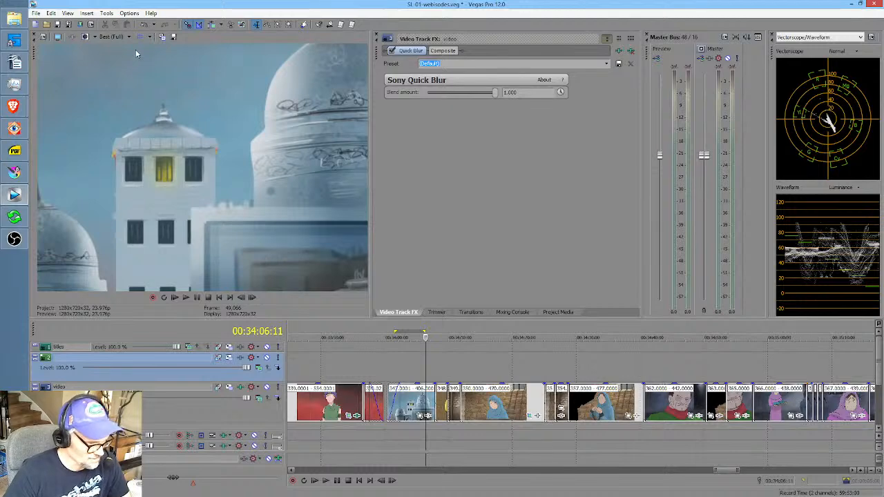
{"action": "left_click", "coordinate": [121, 37]}
{"action": "mouse_move", "coordinate": [126, 78]}
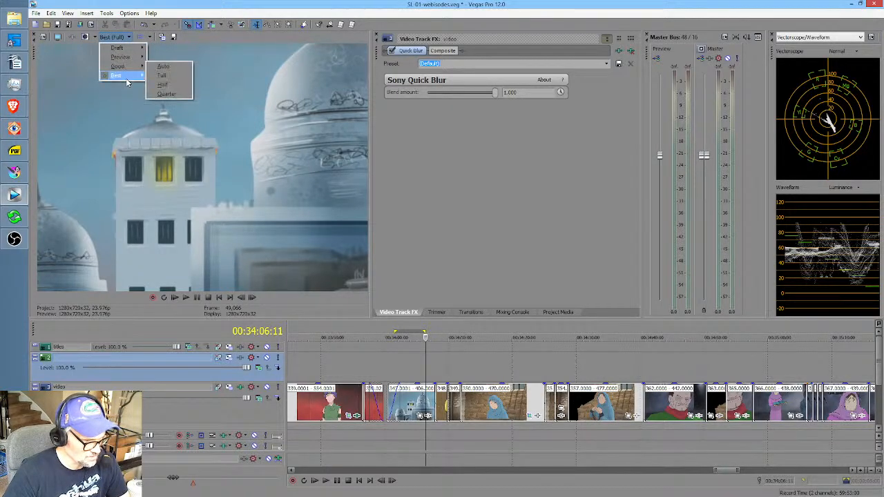
{"action": "left_click", "coordinate": [163, 67]}
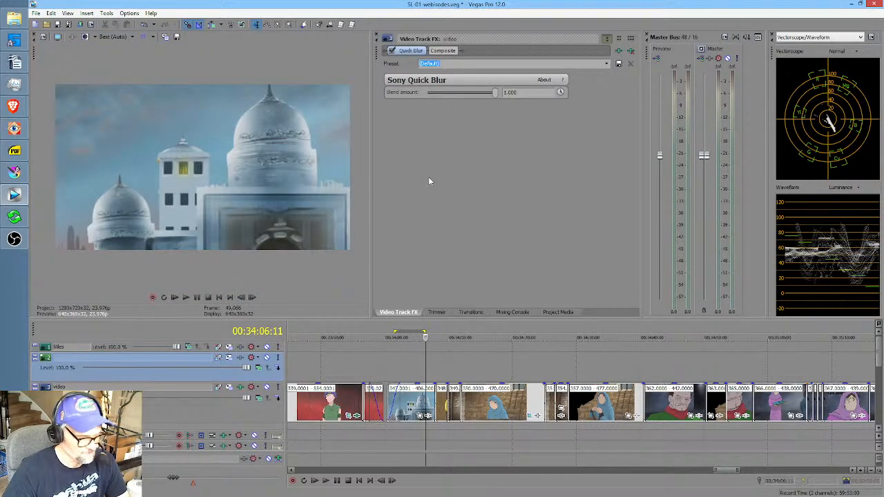
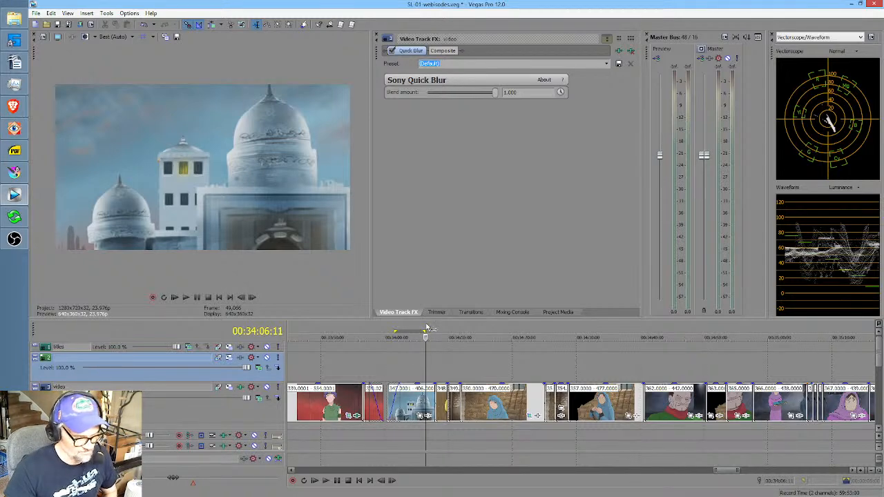
Scrub from the palace shot to the shot of the chained woman to examine the stone wall background.
{"action": "left_click_drag", "start_coordinate": [393, 368], "coordinate": [418, 360]}
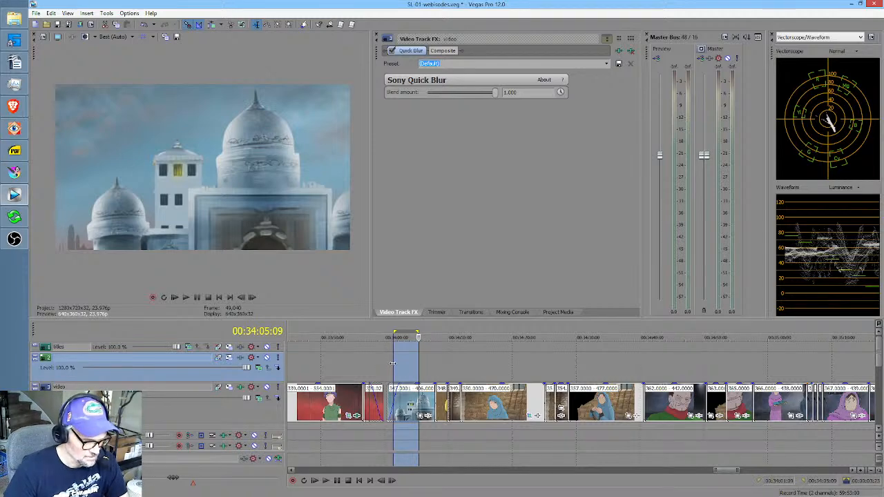
{"action": "left_click_drag", "start_coordinate": [393, 363], "coordinate": [508, 364]}
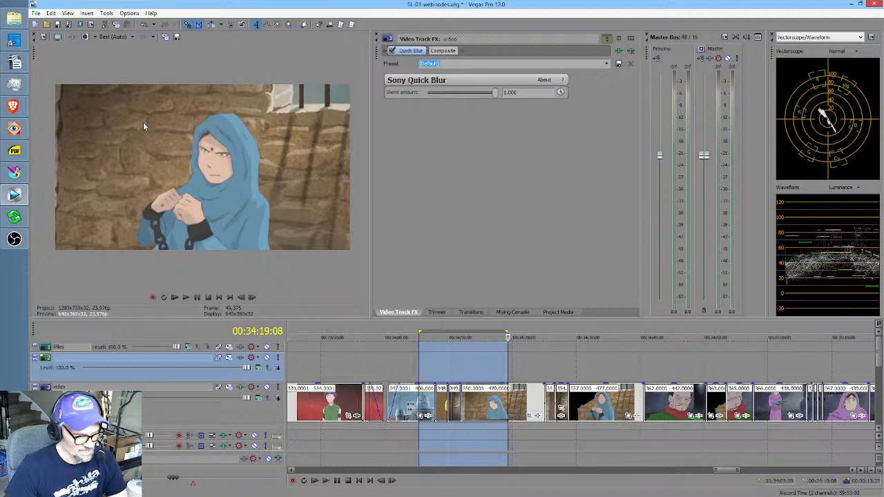
Set the preview quality to Best (Full) to examine the chained woman's stone wall up close, and return it to Best (Auto).
{"action": "left_click", "coordinate": [132, 36]}
{"action": "mouse_move", "coordinate": [132, 74]}
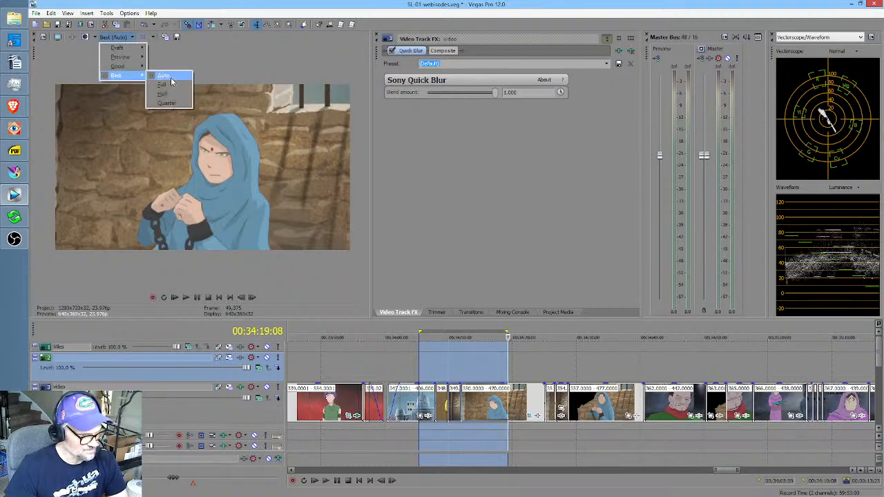
{"action": "left_click", "coordinate": [178, 86]}
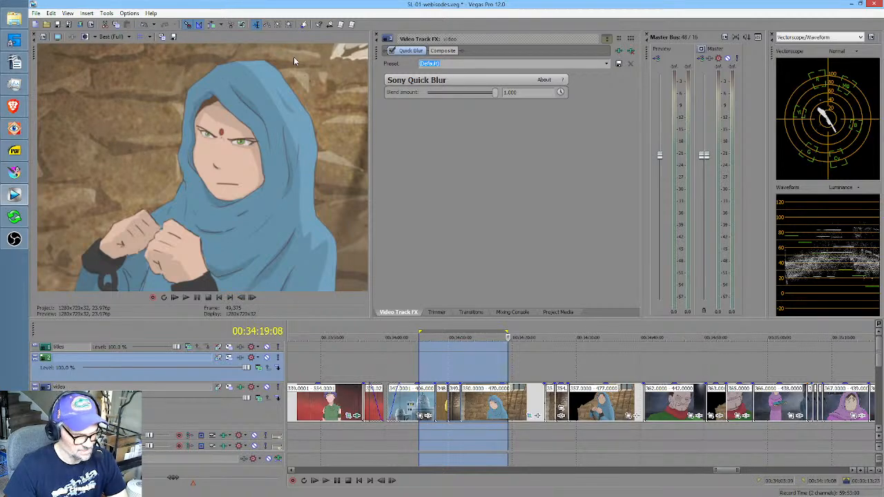
{"action": "left_click", "coordinate": [127, 37]}
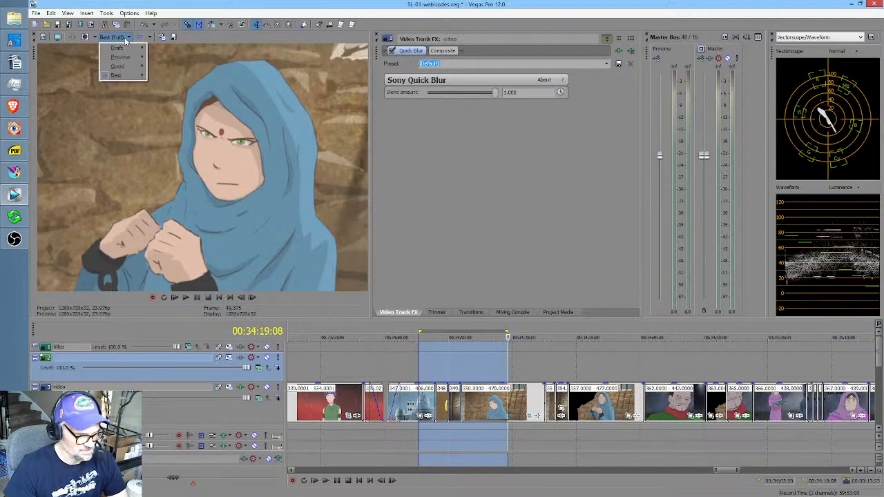
{"action": "mouse_move", "coordinate": [126, 75]}
{"action": "left_click", "coordinate": [165, 76]}
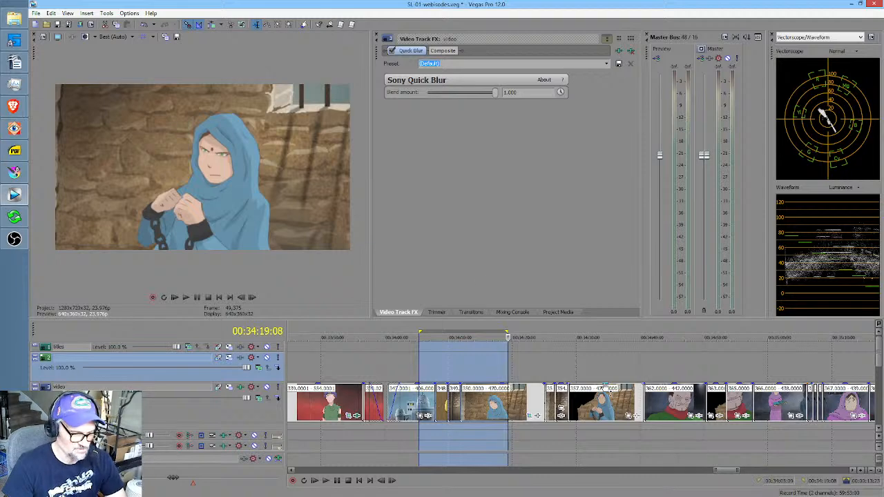
Play from the chained woman shot through the prison cell scenes and stop at 00:35:37:15 in the dark silhouette shot.
{"action": "left_click", "coordinate": [514, 366]}
{"action": "key", "text": "space"}
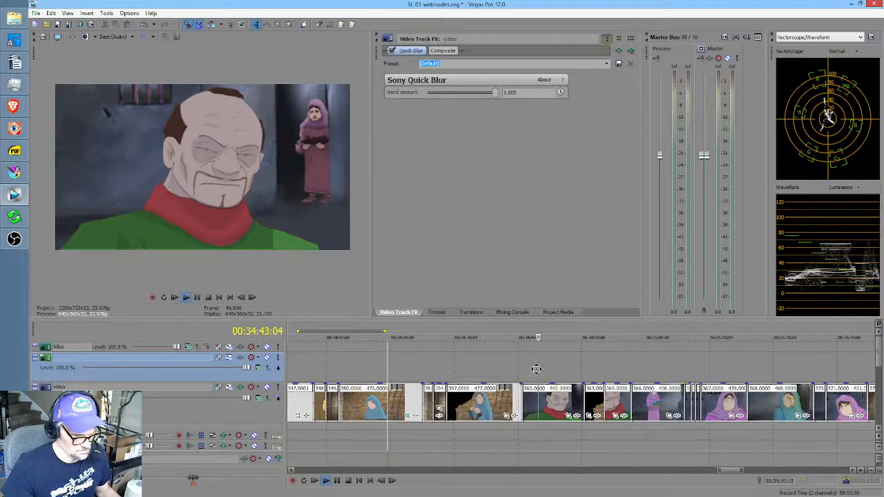
{"action": "scroll", "coordinate": [536, 369], "scroll_direction": "right", "scroll_amount": 2}
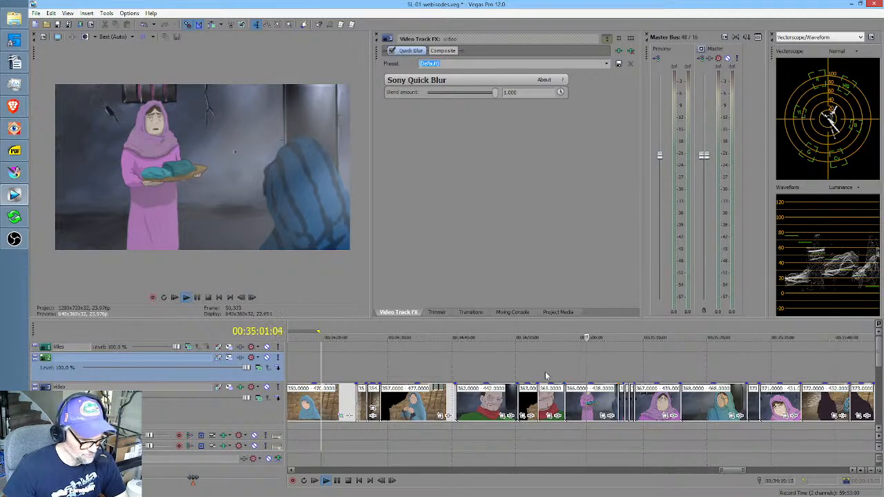
{"action": "scroll", "coordinate": [606, 368], "scroll_direction": "right", "scroll_amount": 5}
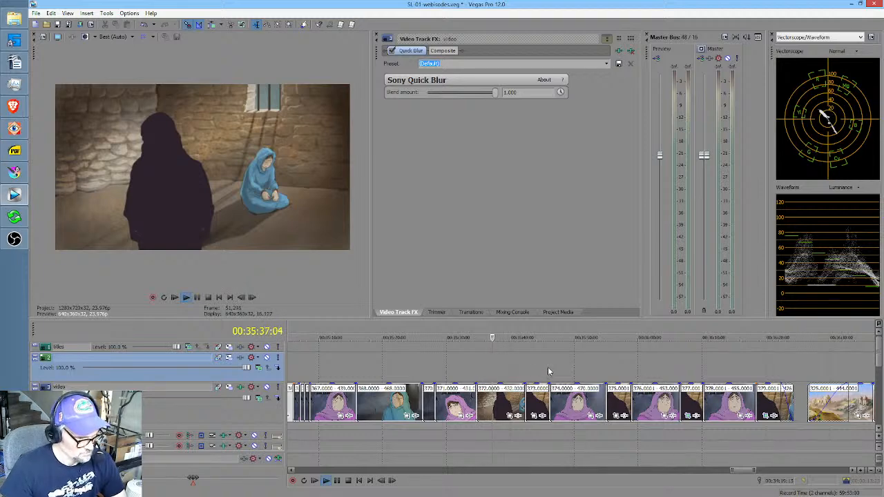
{"action": "left_click", "coordinate": [494, 371]}
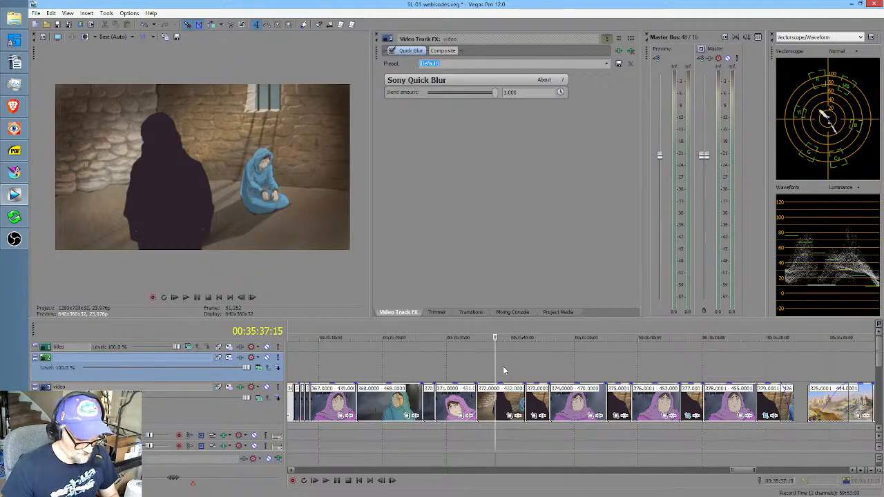
Scrub the earlier barred cell shot and compare its background with the silhouette shot, parking the playhead at 00:35:37:13.
{"action": "scroll", "coordinate": [536, 361], "scroll_direction": "down", "scroll_amount": 3}
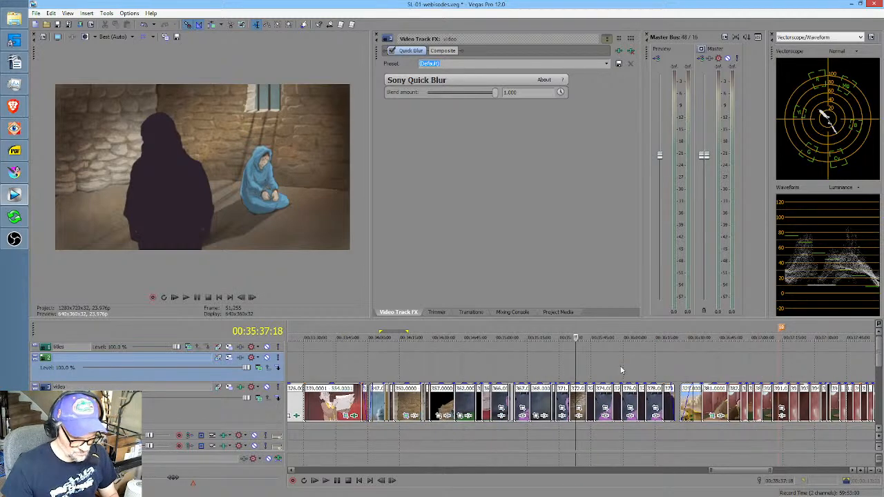
{"action": "left_click_drag", "start_coordinate": [398, 369], "coordinate": [424, 366]}
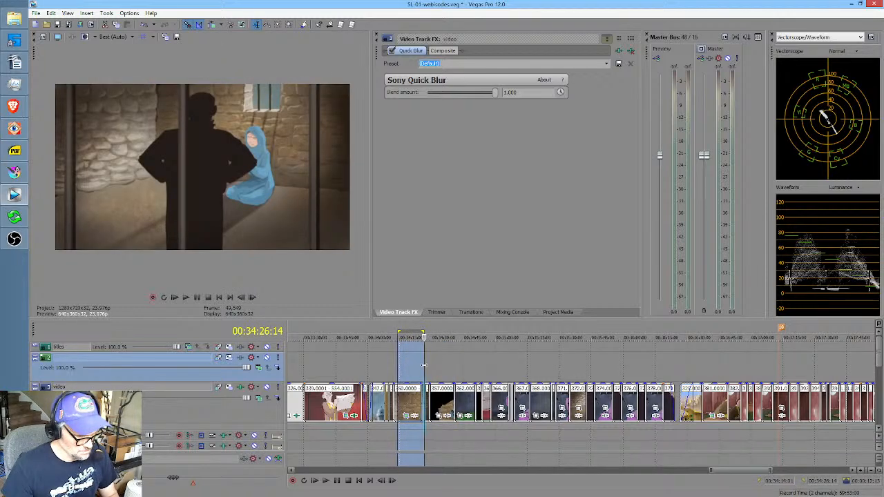
{"action": "left_click_drag", "start_coordinate": [489, 366], "coordinate": [578, 367]}
{"action": "left_click", "coordinate": [576, 374]}
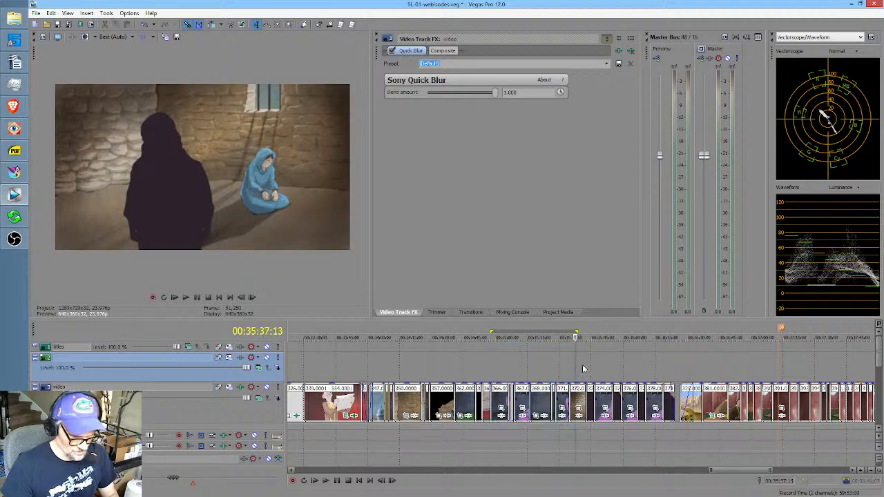
{"action": "scroll", "coordinate": [584, 377], "scroll_direction": "up", "scroll_amount": 5}
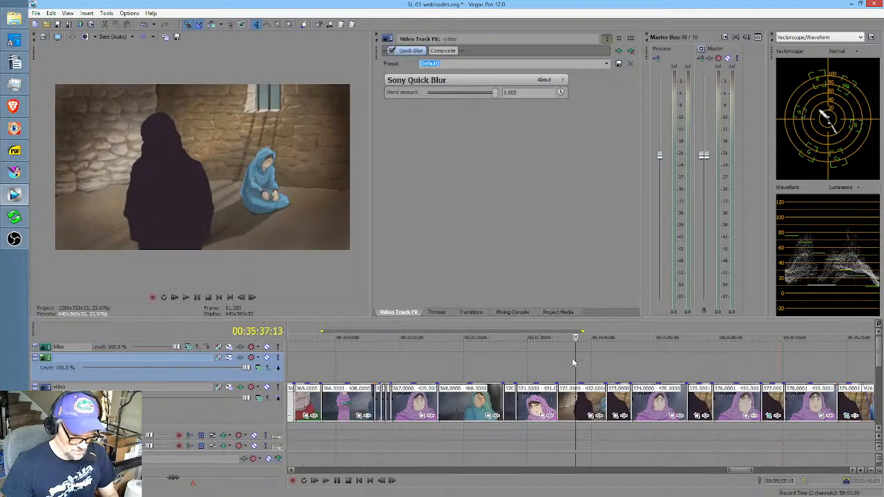
Switch to Krita and open the scene file -372.png.kra.
{"action": "left_click", "coordinate": [15, 172]}
{"action": "left_click", "coordinate": [56, 27]}
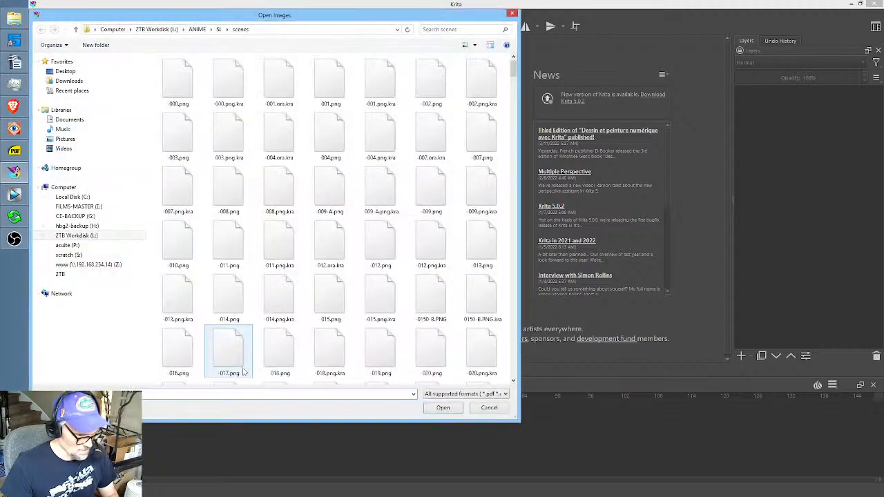
{"action": "left_click", "coordinate": [241, 394]}
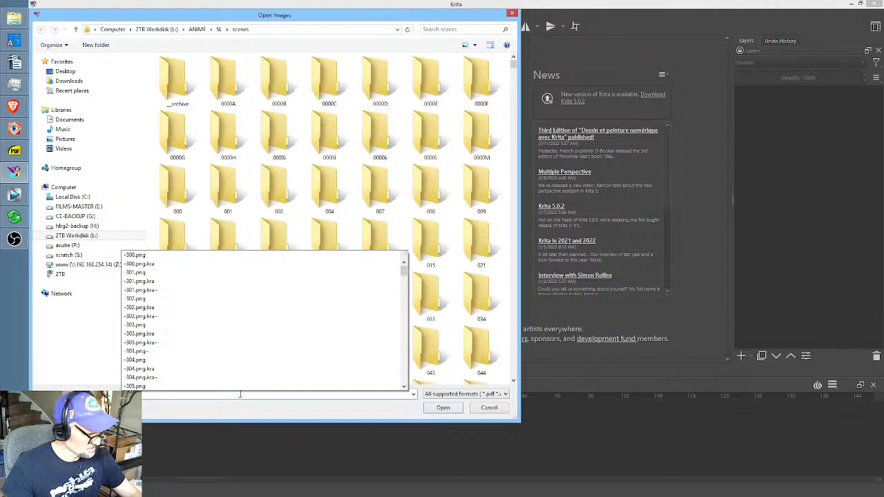
{"action": "type", "text": "002"}
{"action": "left_click", "coordinate": [184, 413]}
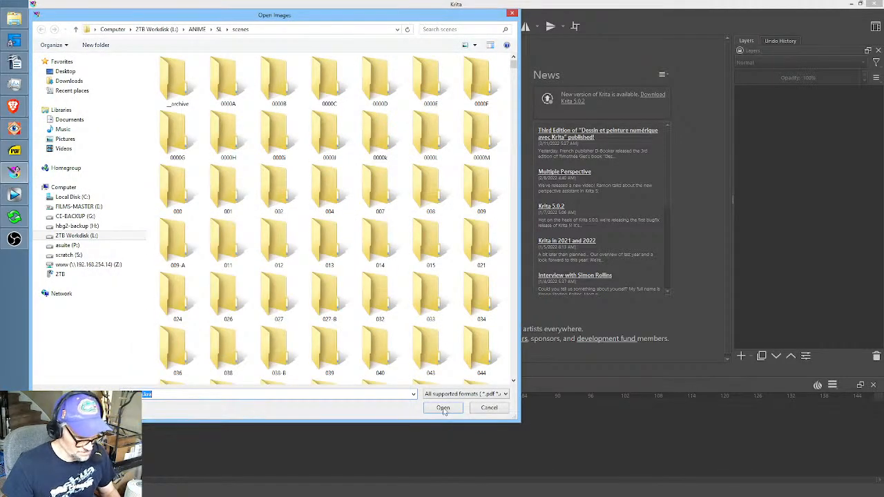
{"action": "left_click", "coordinate": [445, 407]}
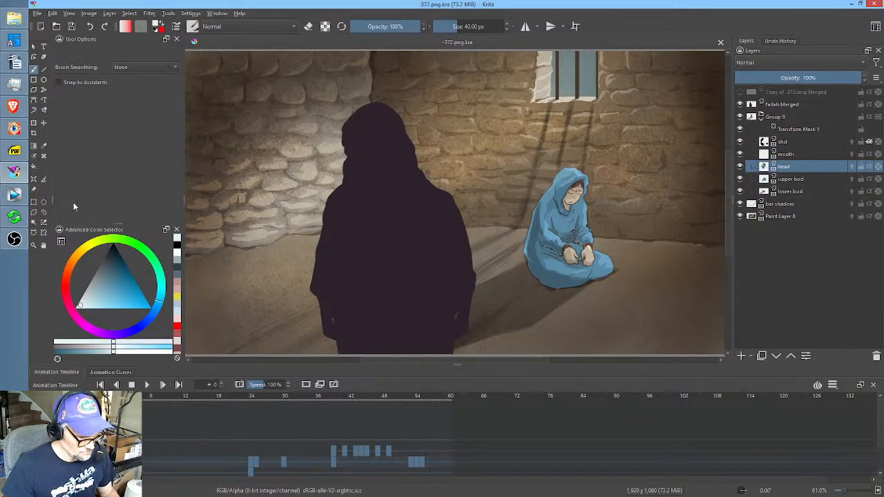
Switch back to Vegas Pro and scrub through the cell scenes to the teal-hooded woman shot at 00:35:18:12.
{"action": "left_click", "coordinate": [17, 196]}
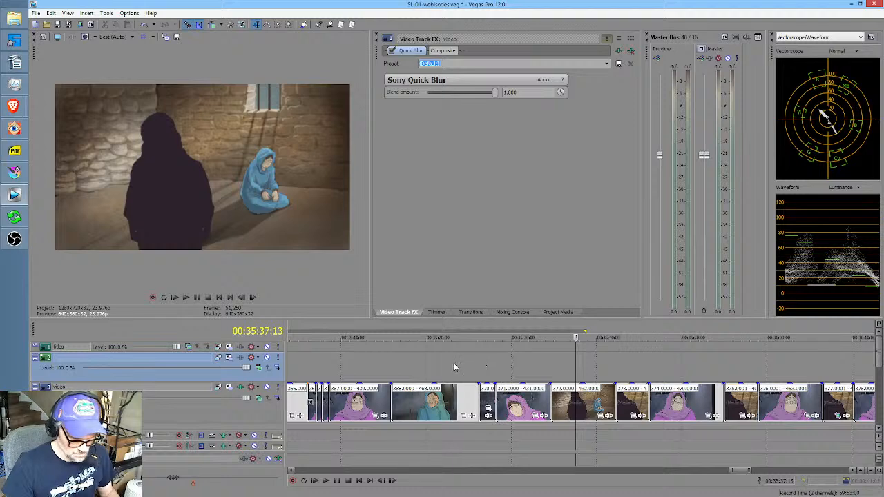
{"action": "scroll", "coordinate": [455, 367], "scroll_direction": "left", "scroll_amount": 6}
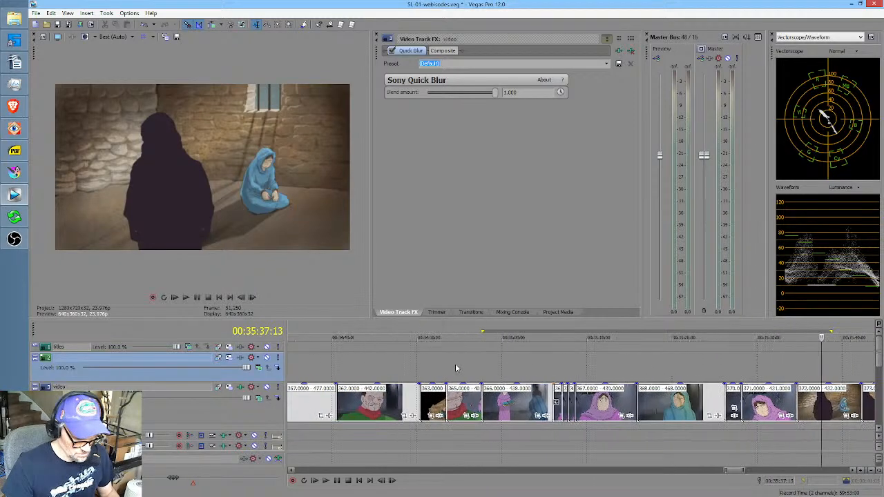
{"action": "left_click_drag", "start_coordinate": [381, 366], "coordinate": [299, 364]}
{"action": "left_click_drag", "start_coordinate": [278, 359], "coordinate": [692, 364]}
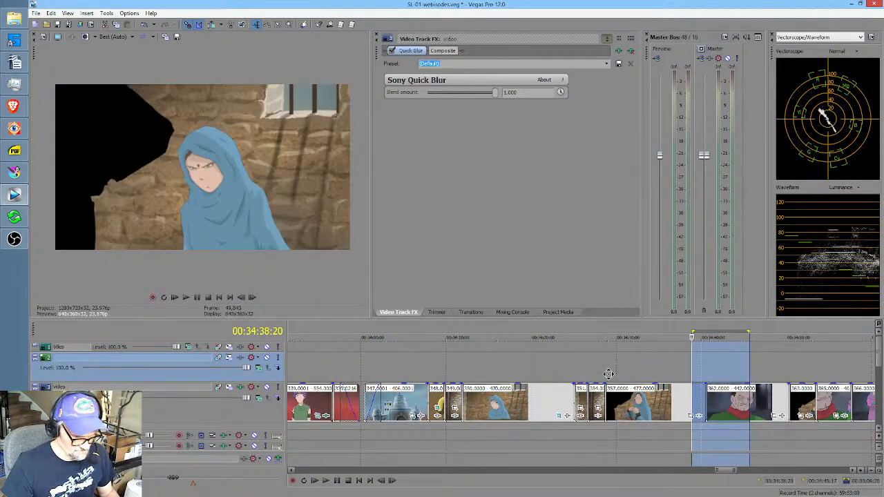
{"action": "scroll", "coordinate": [608, 373], "scroll_direction": "right", "scroll_amount": 4}
{"action": "left_click_drag", "start_coordinate": [510, 378], "coordinate": [774, 364]}
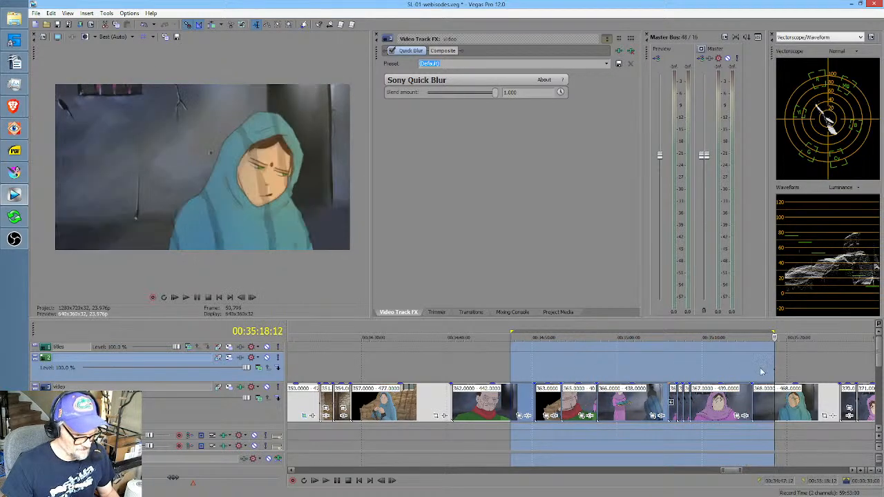
Scrub back to find the cell shot with foreground bars and park the playhead at 00:34:11:00 in clip 349.
{"action": "scroll", "coordinate": [665, 364], "scroll_direction": "right", "scroll_amount": 6}
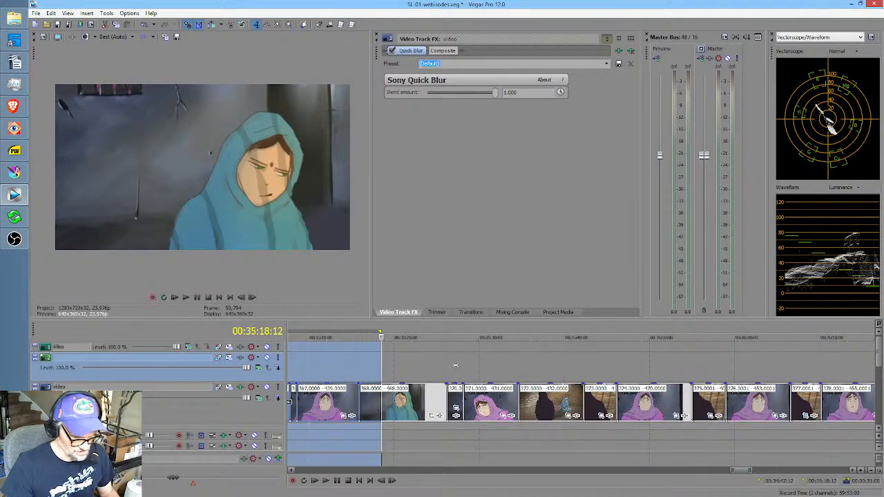
{"action": "left_click_drag", "start_coordinate": [455, 368], "coordinate": [317, 366]}
{"action": "scroll", "coordinate": [435, 362], "scroll_direction": "down", "scroll_amount": 1}
{"action": "scroll", "coordinate": [385, 364], "scroll_direction": "left", "scroll_amount": 6}
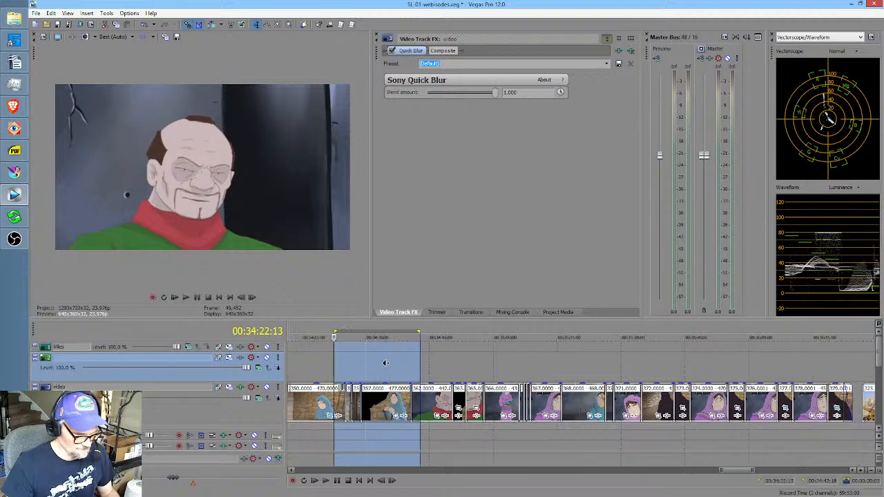
{"action": "left_click_drag", "start_coordinate": [395, 367], "coordinate": [452, 371]}
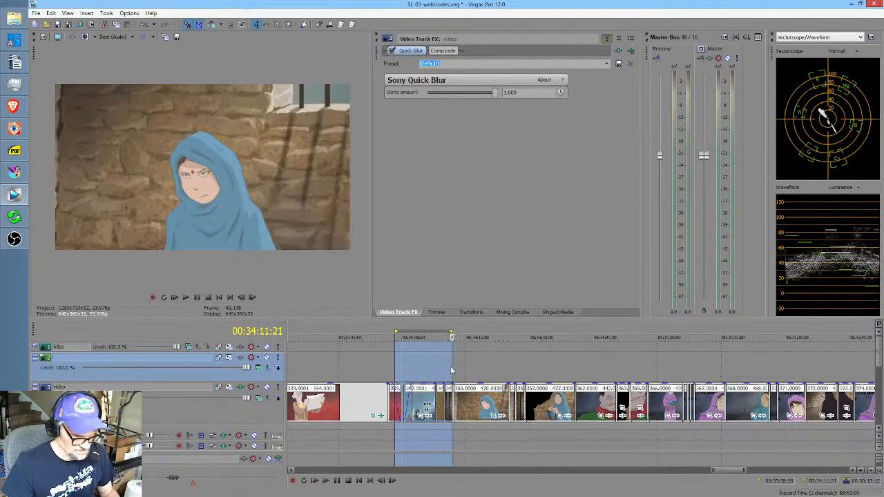
{"action": "left_click", "coordinate": [453, 370]}
{"action": "scroll", "coordinate": [454, 369], "scroll_direction": "up", "scroll_amount": 4}
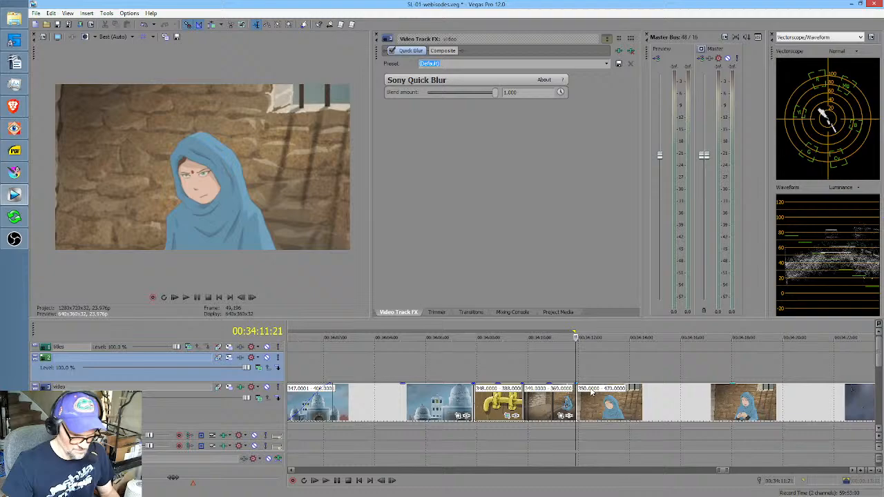
{"action": "left_click", "coordinate": [553, 373]}
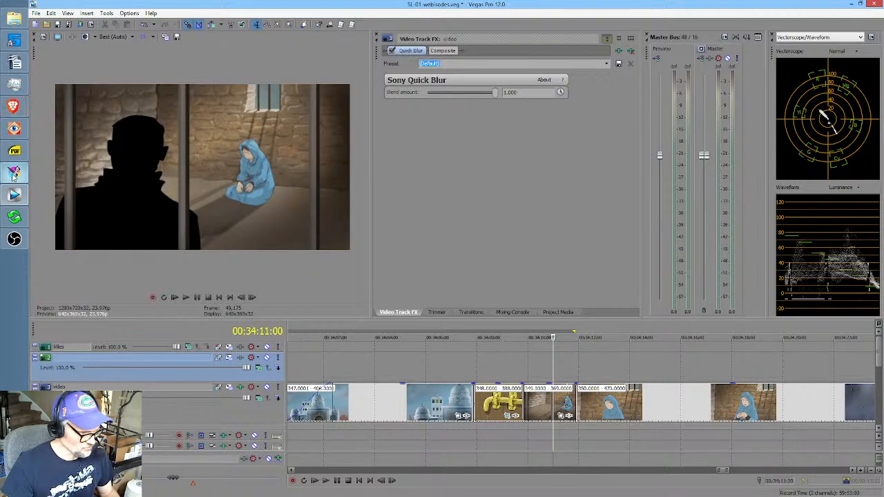
Switch to Krita and open the barred cell scene file -349.png.kra.
{"action": "left_click", "coordinate": [14, 174]}
{"action": "key", "text": "ctrl+o"}
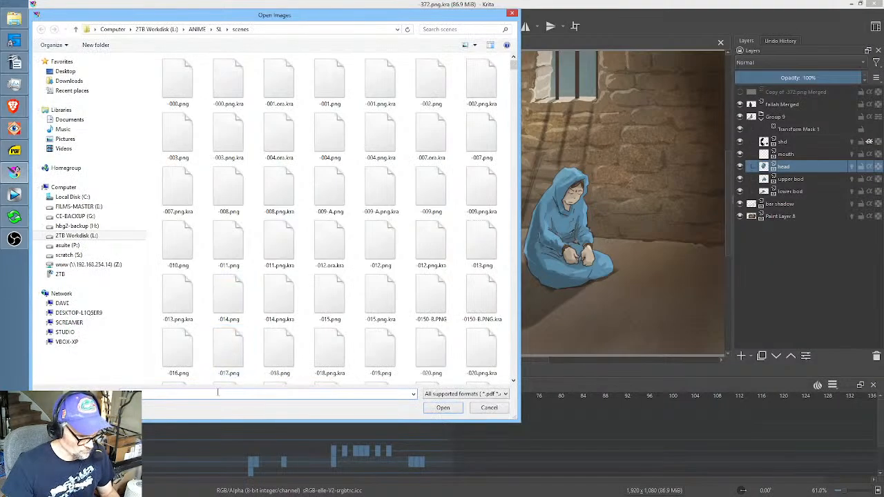
{"action": "type", "text": "-373"}
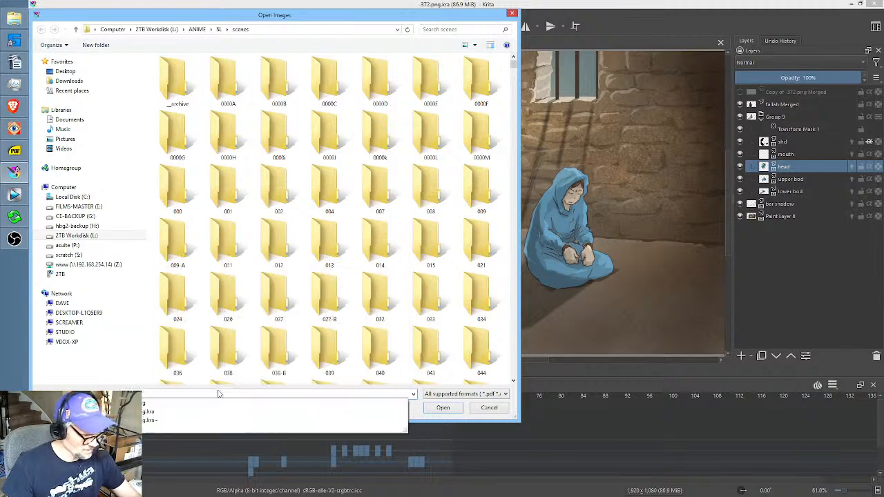
{"action": "left_click", "coordinate": [180, 404]}
{"action": "left_click", "coordinate": [431, 413]}
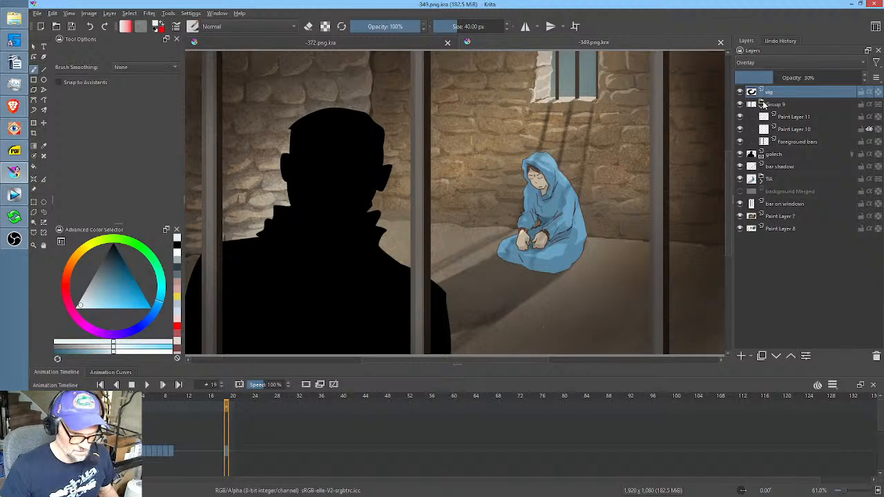
Toggle the visibility of Group 9 to check that it holds the foreground bars, and copy the group.
{"action": "left_click", "coordinate": [741, 105]}
{"action": "left_click", "coordinate": [740, 105]}
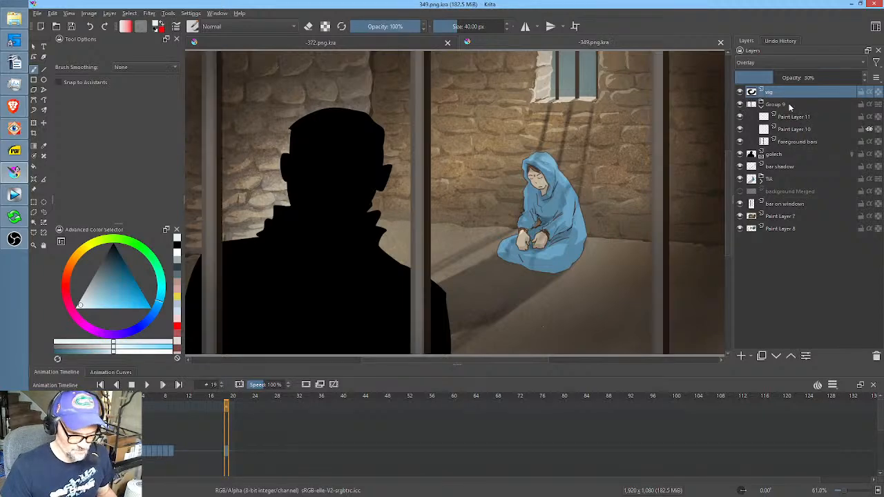
{"action": "left_click", "coordinate": [790, 105]}
{"action": "right_click", "coordinate": [790, 105]}
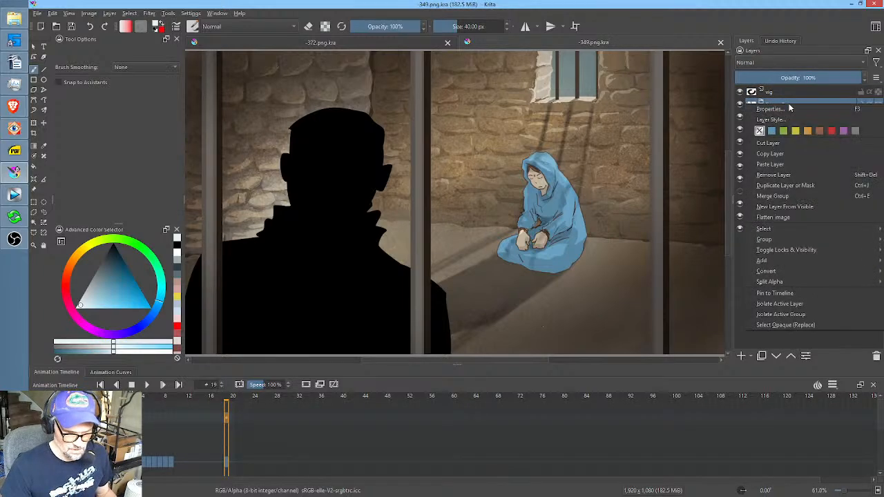
{"action": "left_click", "coordinate": [795, 153]}
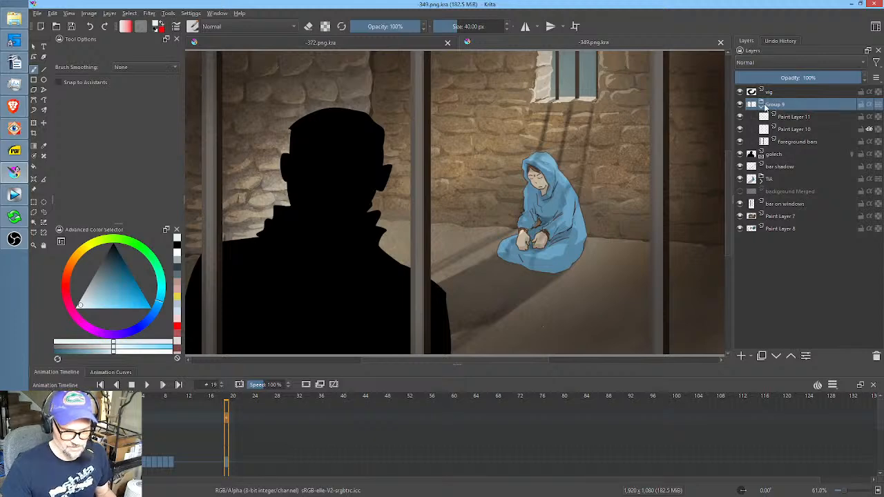
Paste the copied foreground bars group above the fallah Merged layer in -372.png.kra.
{"action": "left_click", "coordinate": [400, 41]}
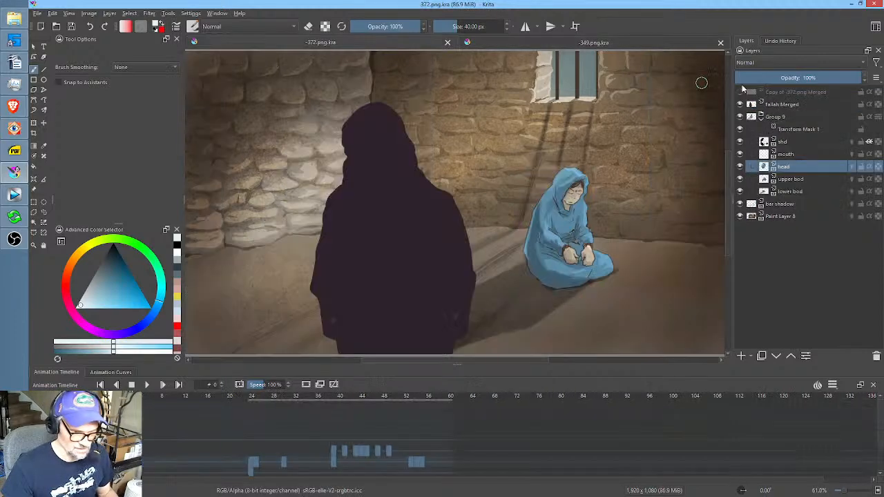
{"action": "left_click", "coordinate": [790, 109]}
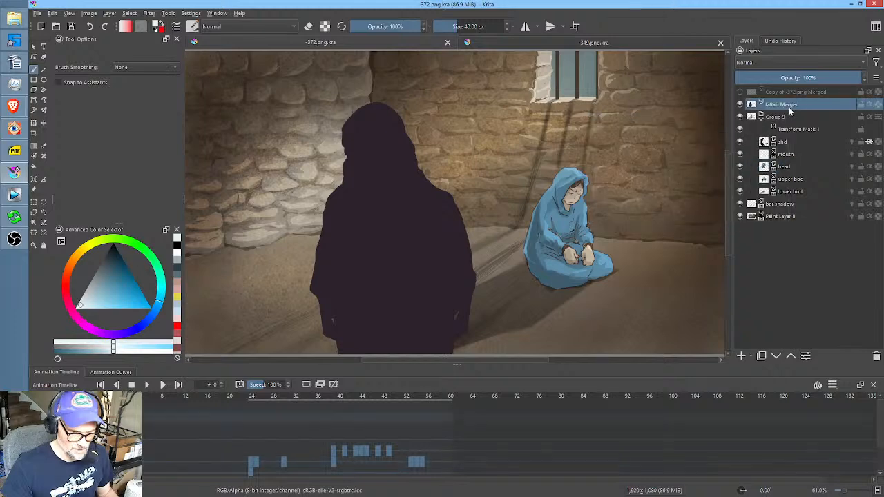
{"action": "right_click", "coordinate": [789, 108]}
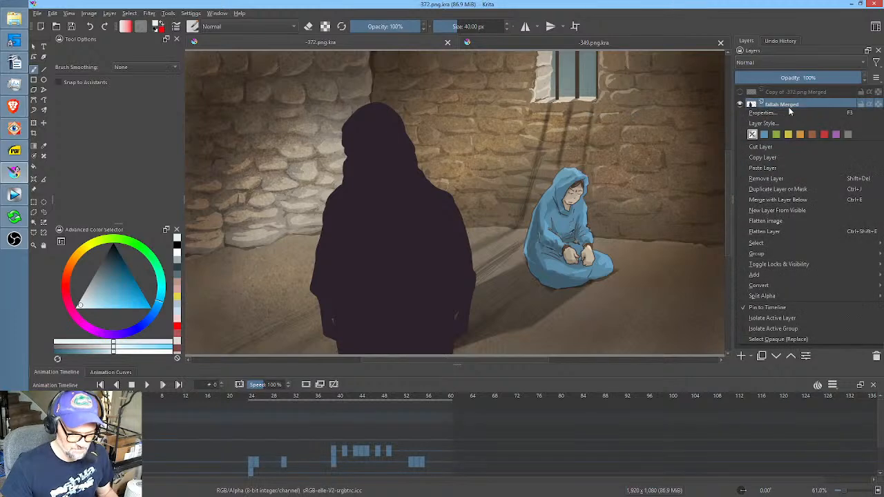
{"action": "left_click", "coordinate": [787, 166]}
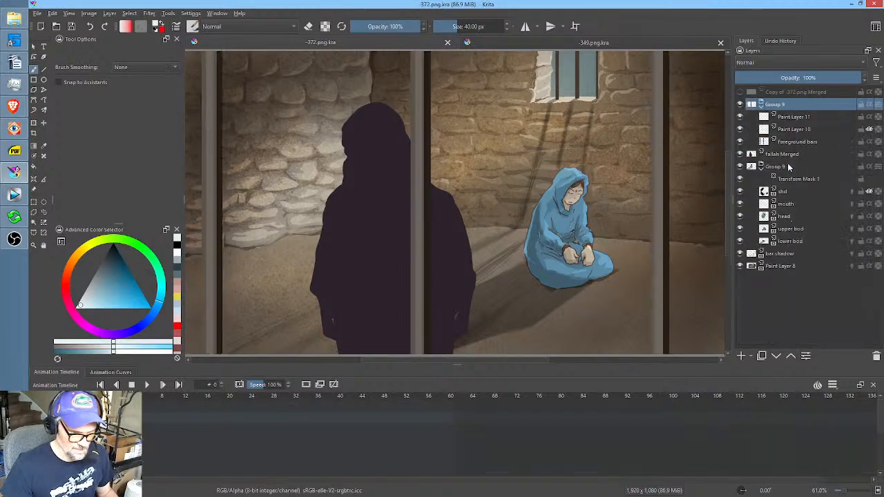
Merge the pasted bars group into one layer and darken it by lowering the RGBA curve with the Color Adjustment filter.
{"action": "right_click", "coordinate": [781, 106]}
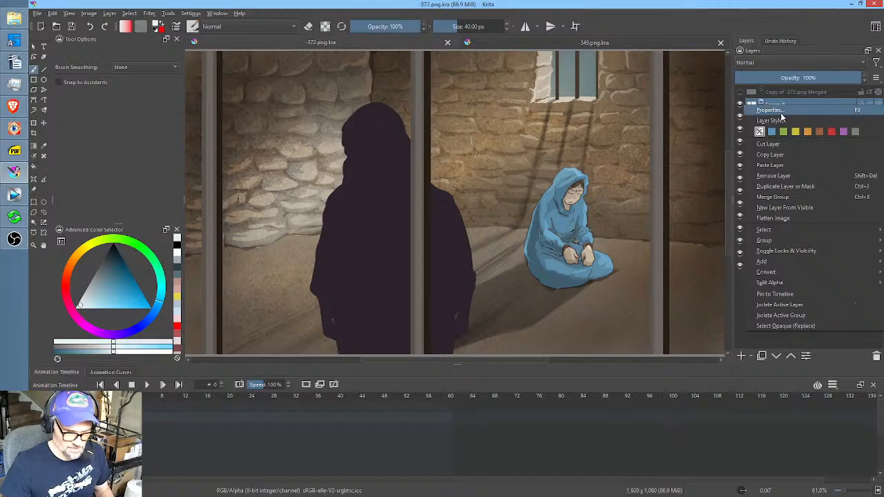
{"action": "left_click", "coordinate": [787, 197]}
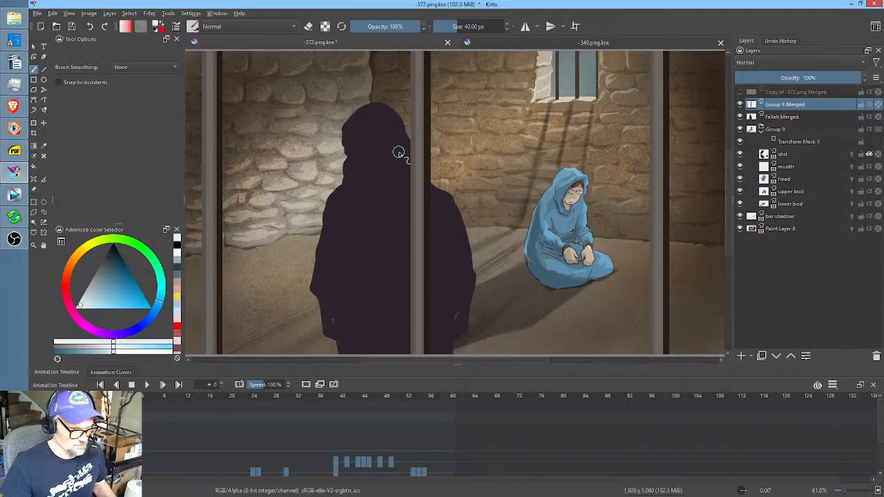
{"action": "key", "text": "ctrl+m"}
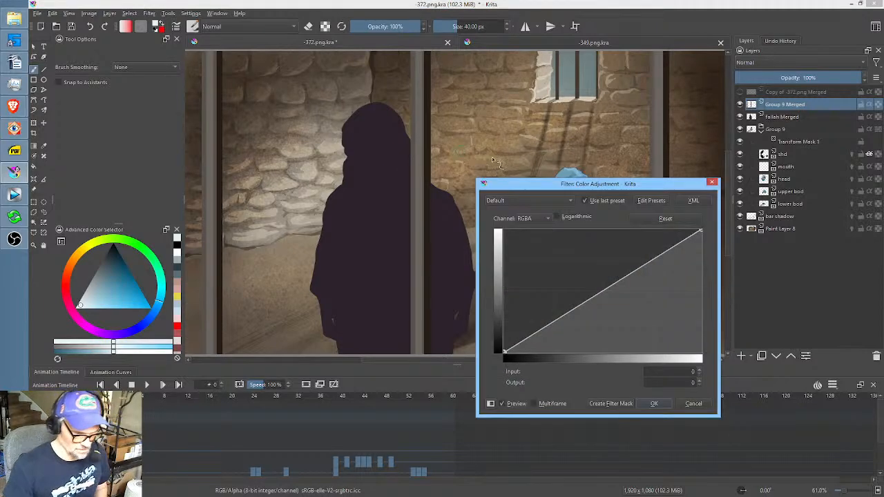
{"action": "left_click_drag", "start_coordinate": [622, 279], "coordinate": [619, 296]}
{"action": "left_click", "coordinate": [654, 404]}
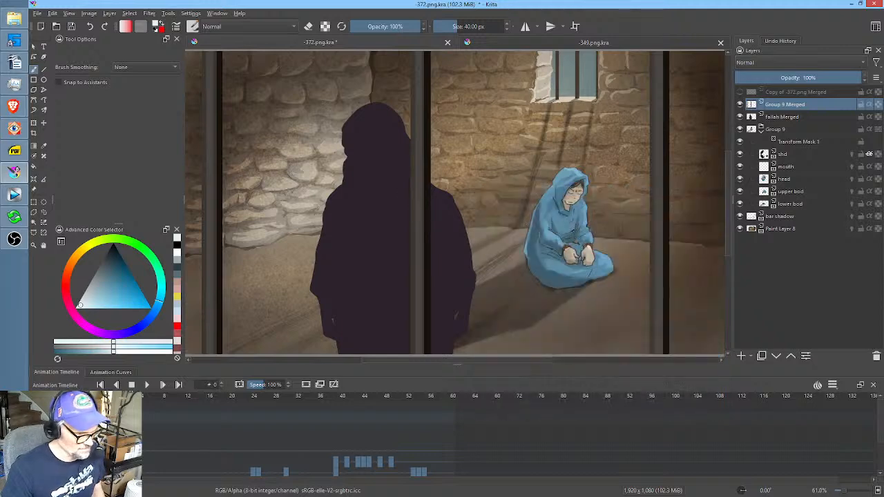
Apply the Blur filter to the merged bars with a horizontal and vertical radius of 13 and a Circle shape.
{"action": "left_click", "coordinate": [148, 13]}
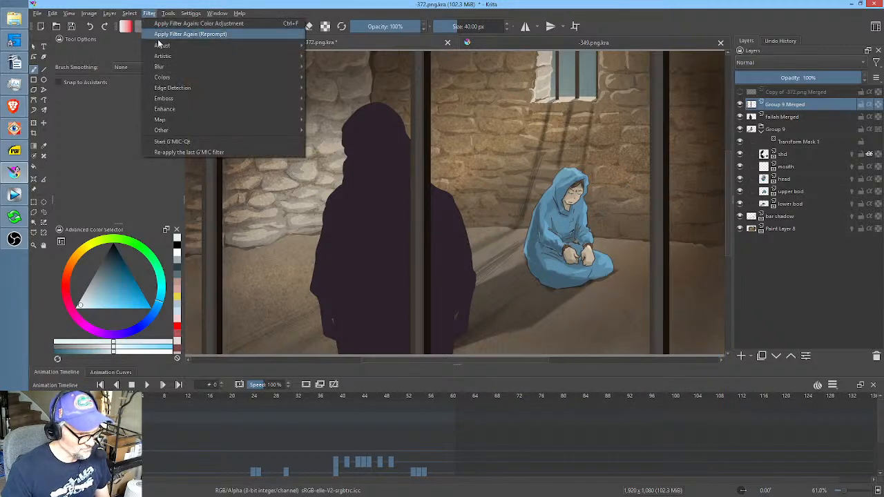
{"action": "mouse_move", "coordinate": [165, 66]}
{"action": "left_click", "coordinate": [324, 66]}
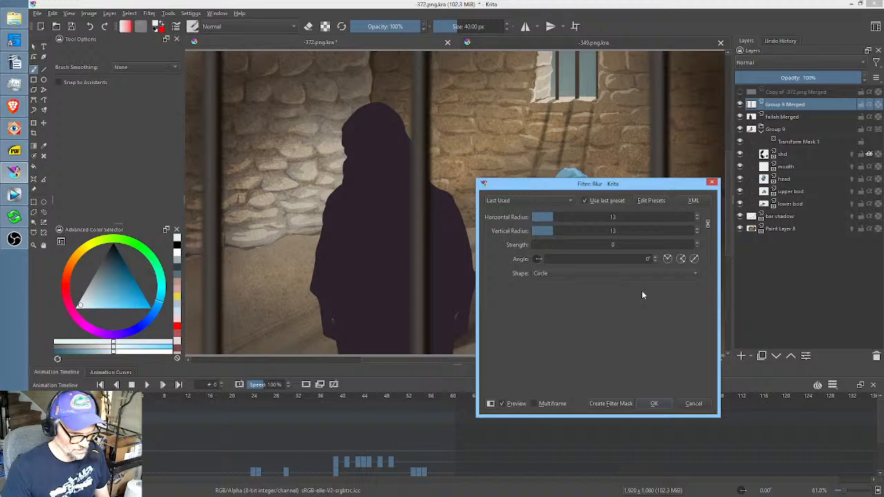
{"action": "left_click", "coordinate": [664, 403]}
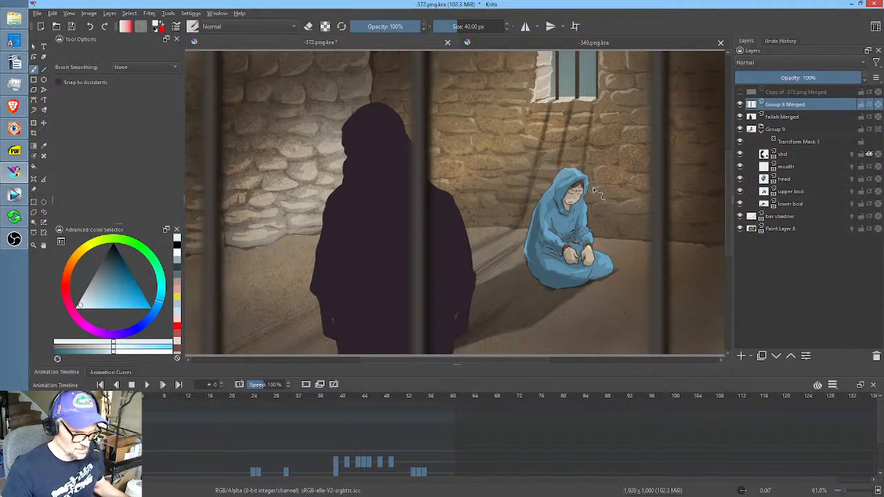
Rename the merged bars layer as "bars in foreground".
{"action": "double_click", "coordinate": [787, 106]}
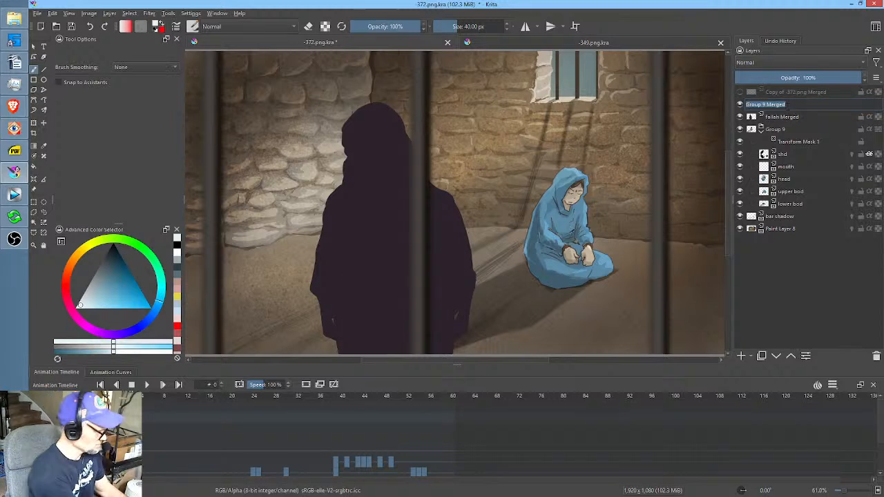
{"action": "type", "text": "bars in foreground"}
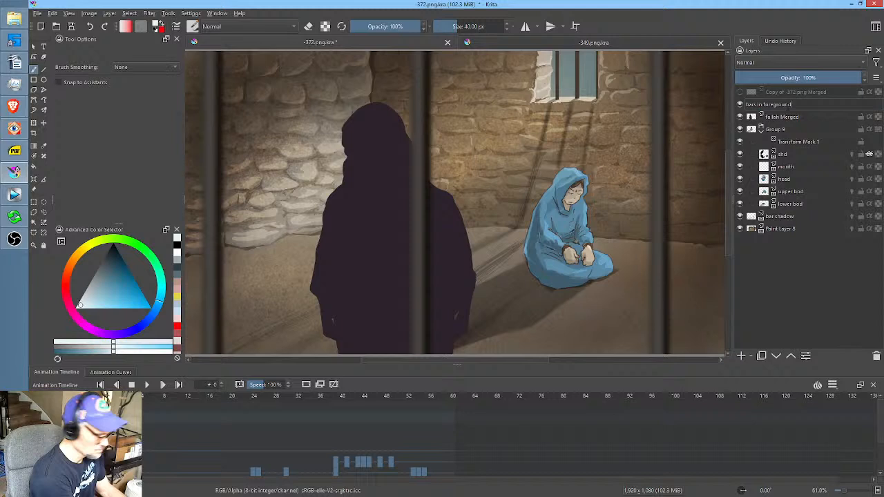
{"action": "key", "text": "Return"}
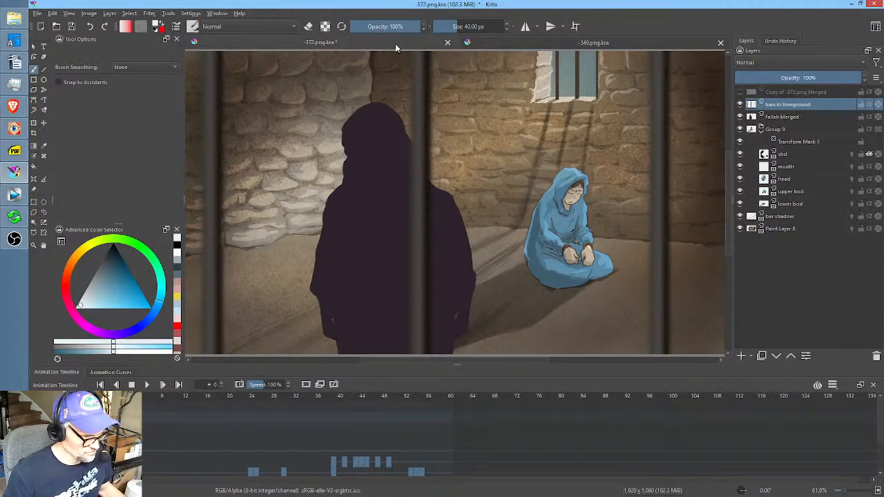
Render frames 0 to 60 as a PNG image sequence with base name "372.", replacing the old frames in the scene's RENDER folder.
{"action": "key", "text": "ctrl+shift+r"}
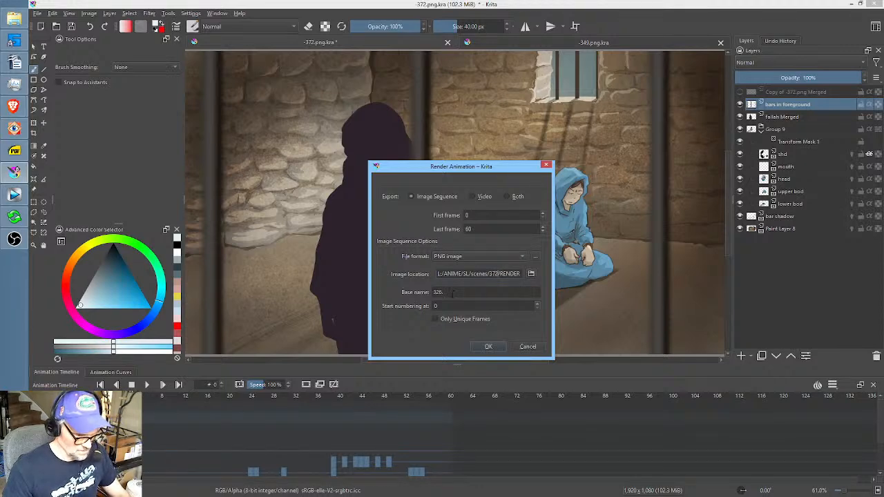
{"action": "left_click_drag", "start_coordinate": [453, 293], "coordinate": [383, 291]}
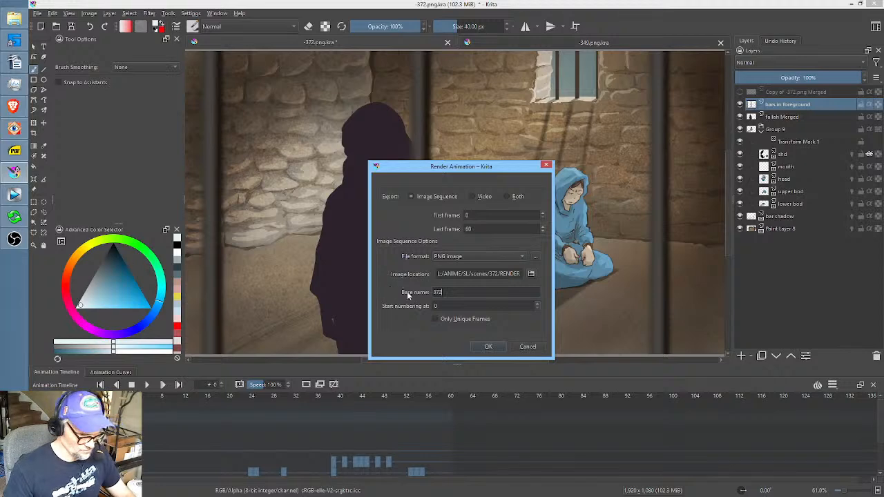
{"action": "left_click", "coordinate": [489, 347]}
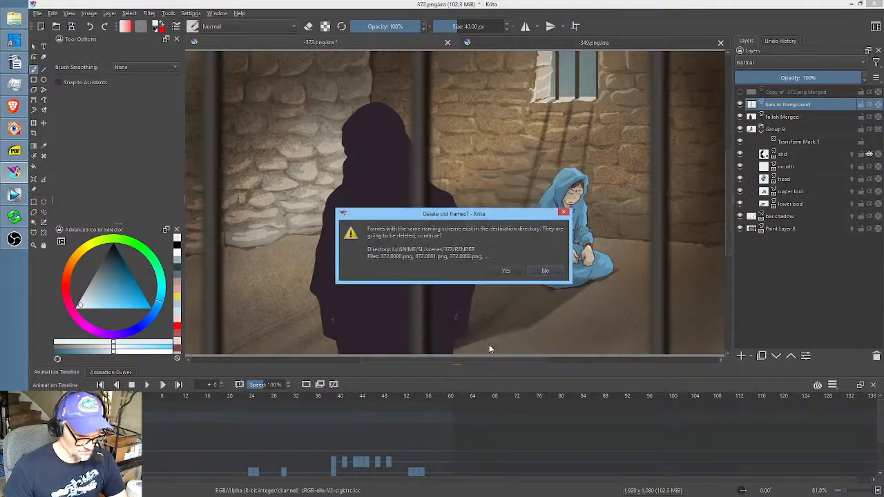
{"action": "left_click", "coordinate": [505, 271]}
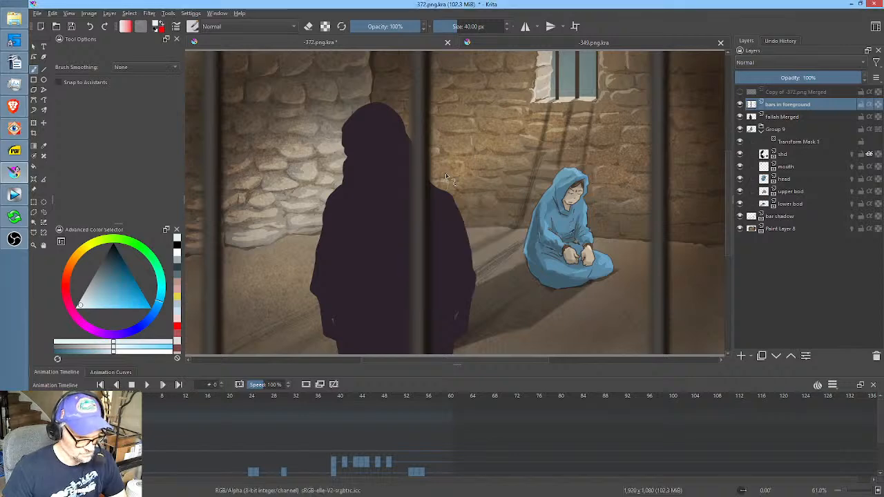
Switch to Vegas Pro and scrub forward from clip 349 to the barred cell shot in clip 372.
{"action": "left_click", "coordinate": [15, 194]}
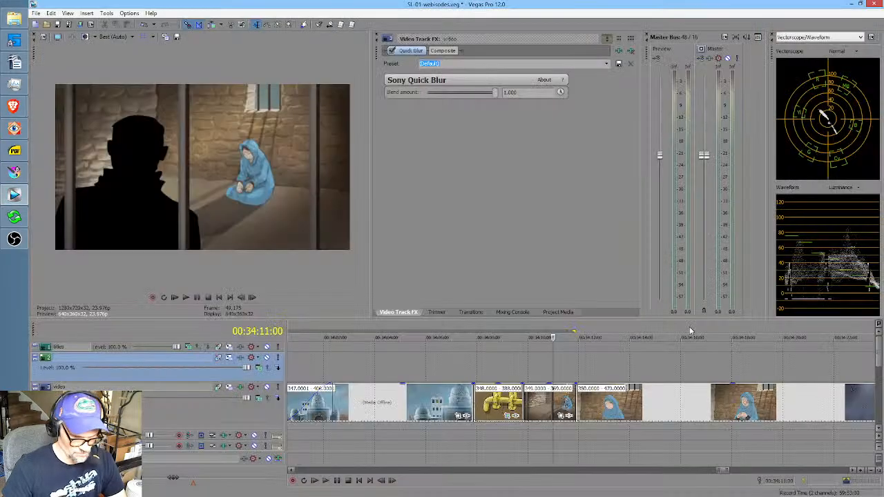
{"action": "left_click", "coordinate": [534, 367]}
{"action": "middle_click", "coordinate": [533, 368]}
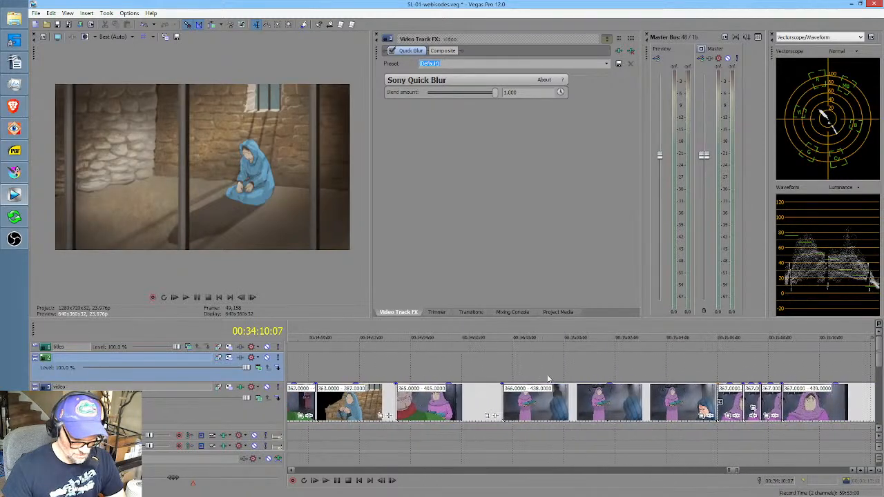
{"action": "left_click_drag", "start_coordinate": [360, 373], "coordinate": [685, 366]}
{"action": "middle_click", "coordinate": [640, 364]}
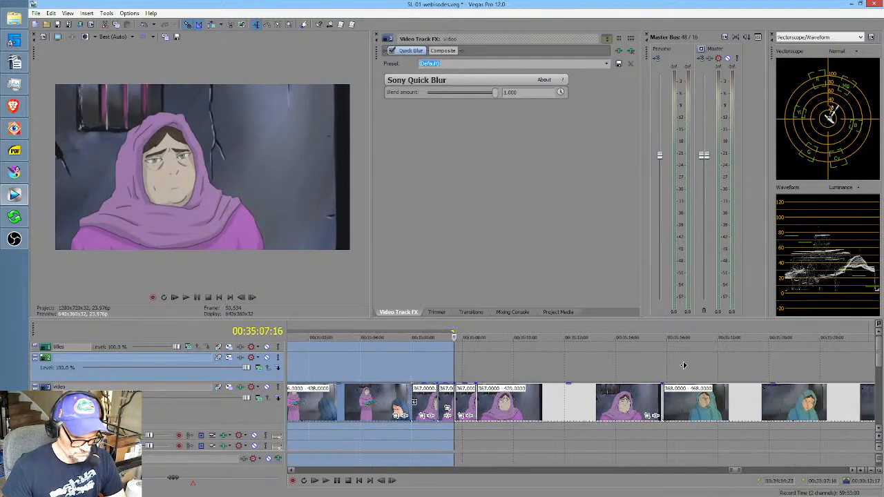
{"action": "left_click_drag", "start_coordinate": [434, 377], "coordinate": [668, 378]}
{"action": "middle_click", "coordinate": [563, 378]}
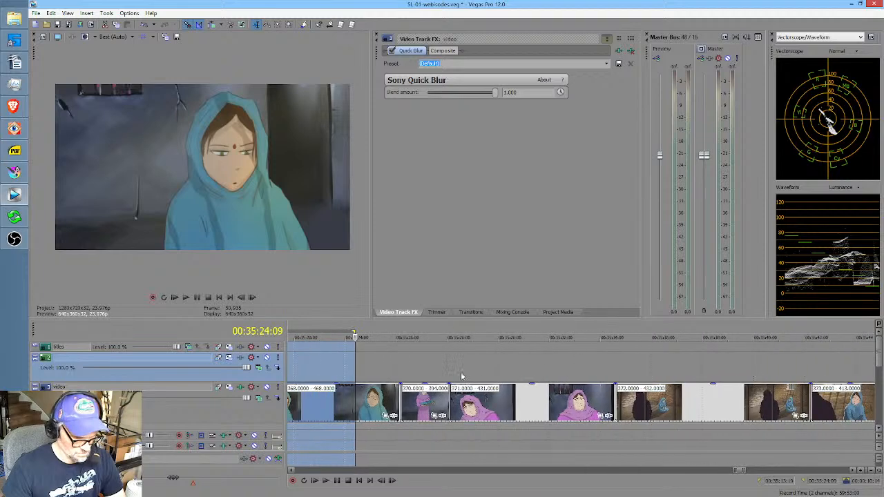
{"action": "left_click_drag", "start_coordinate": [435, 373], "coordinate": [677, 366]}
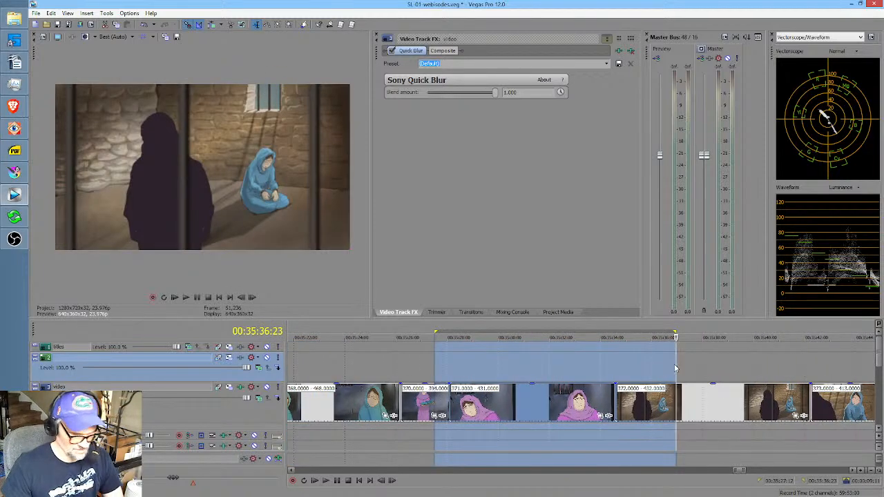
Play the timeline from just before clip 372 into clip 374 to review the barred shot in sequence.
{"action": "left_click", "coordinate": [594, 367]}
{"action": "key", "text": "space"}
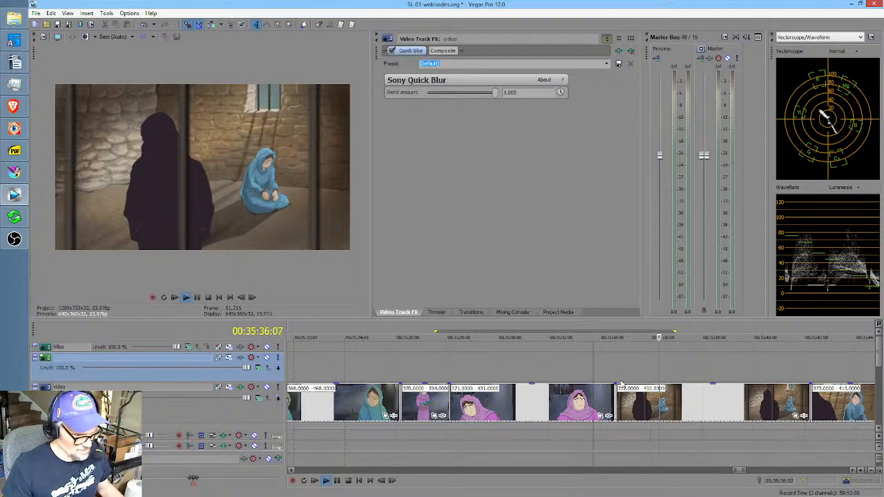
{"action": "scroll", "coordinate": [694, 400], "scroll_direction": "right", "scroll_amount": 3}
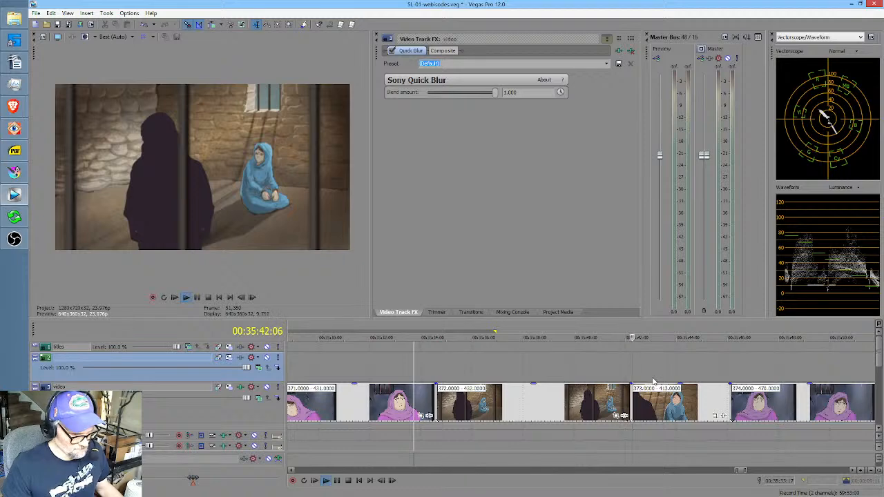
{"action": "scroll", "coordinate": [667, 378], "scroll_direction": "right", "scroll_amount": 3}
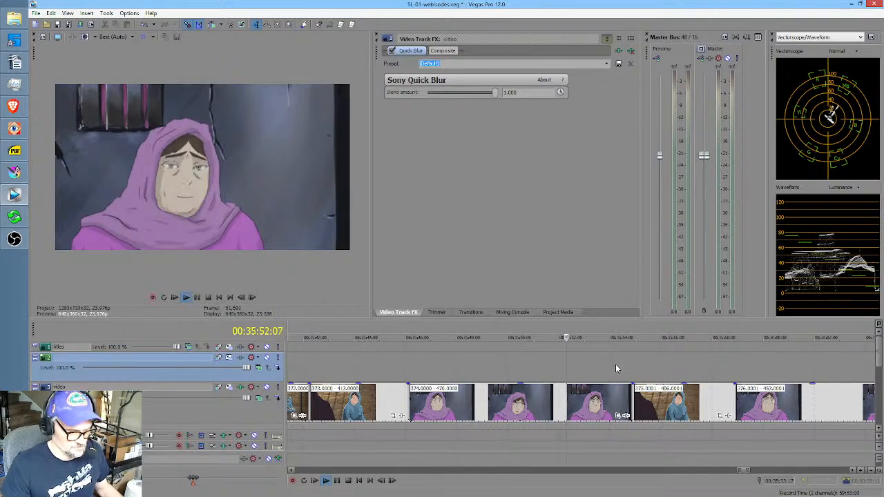
{"action": "key", "text": "Return"}
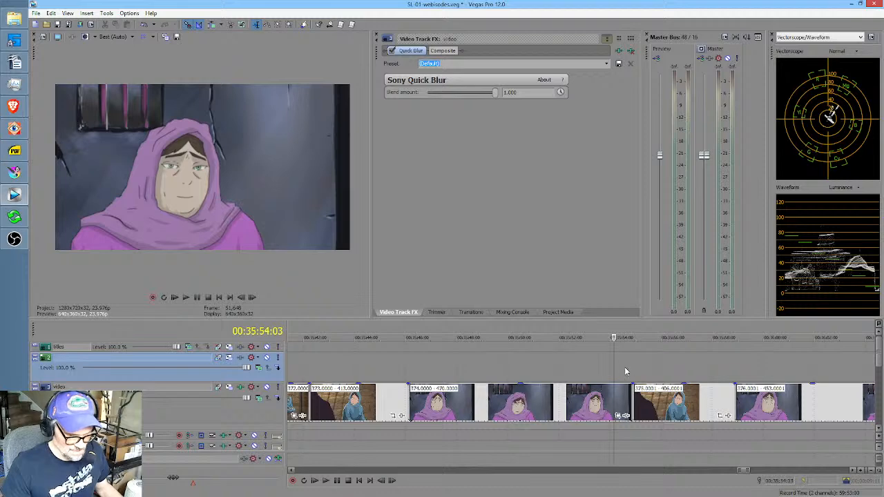
{"action": "scroll", "coordinate": [624, 367], "scroll_direction": "down", "scroll_amount": 2}
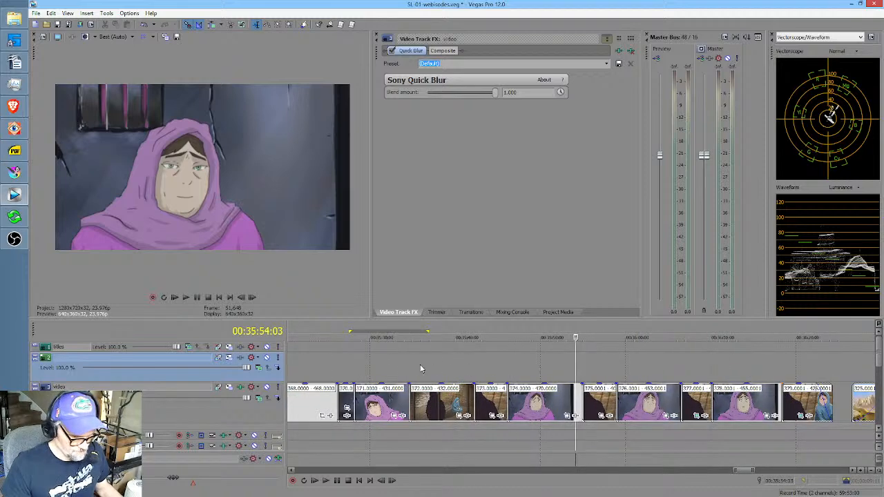
{"action": "left_click_drag", "start_coordinate": [420, 367], "coordinate": [561, 361]}
Switch to Krita and enlarge, narrow and reposition the foreground bars at about x 1844, y 618 px so they frame both figures.
{"action": "left_click", "coordinate": [15, 172]}
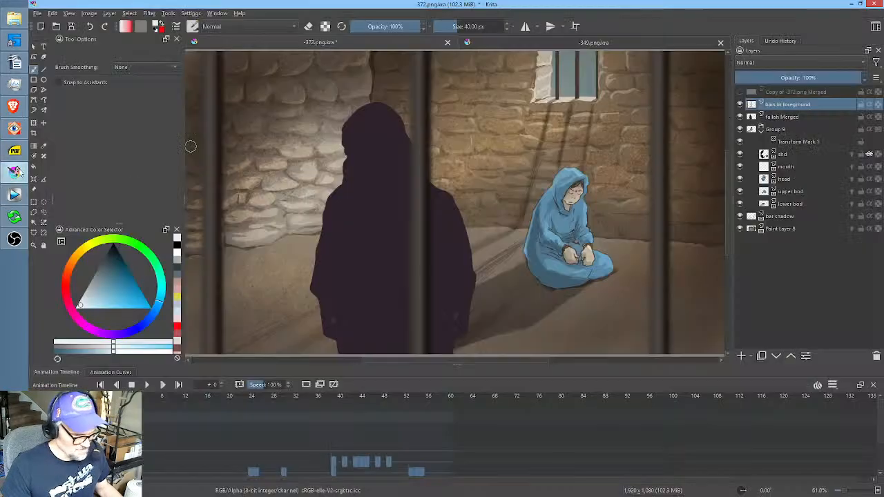
{"action": "scroll", "coordinate": [419, 227], "scroll_direction": "down", "scroll_amount": 4}
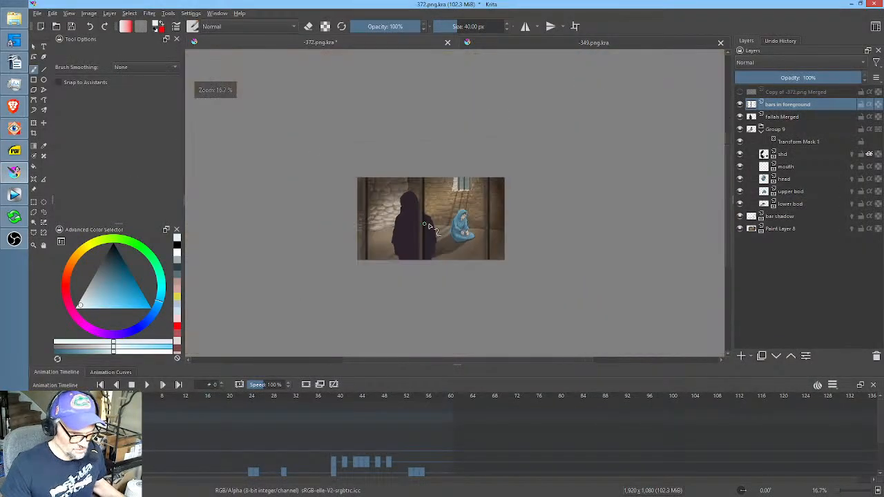
{"action": "key", "text": "ctrl+t"}
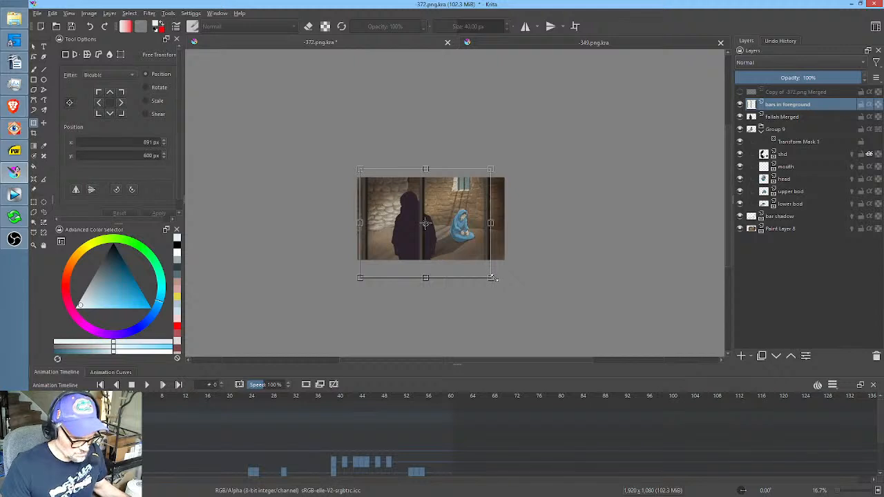
{"action": "left_click_drag", "start_coordinate": [492, 277], "coordinate": [663, 306]}
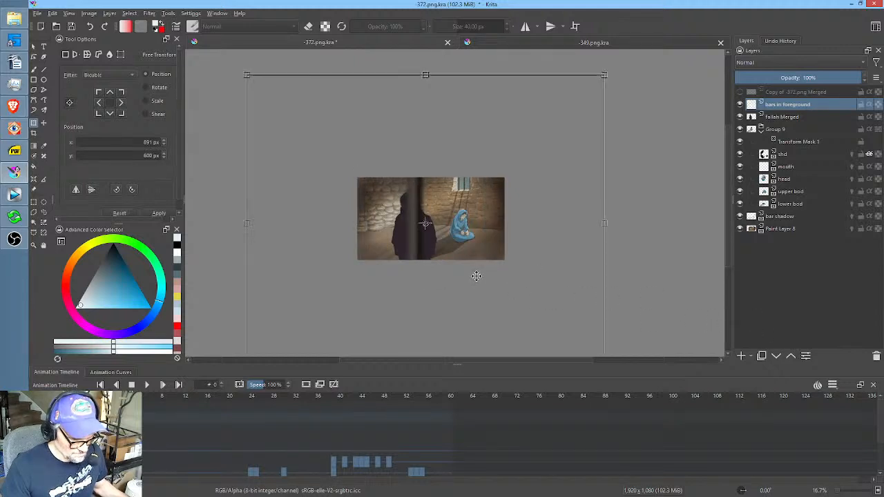
{"action": "left_click_drag", "start_coordinate": [476, 277], "coordinate": [548, 279]}
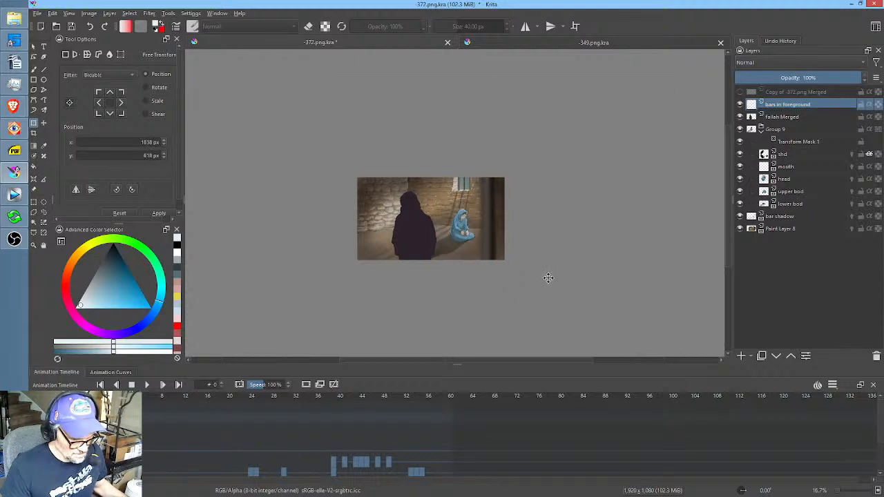
{"action": "left_click_drag", "start_coordinate": [320, 224], "coordinate": [351, 225]}
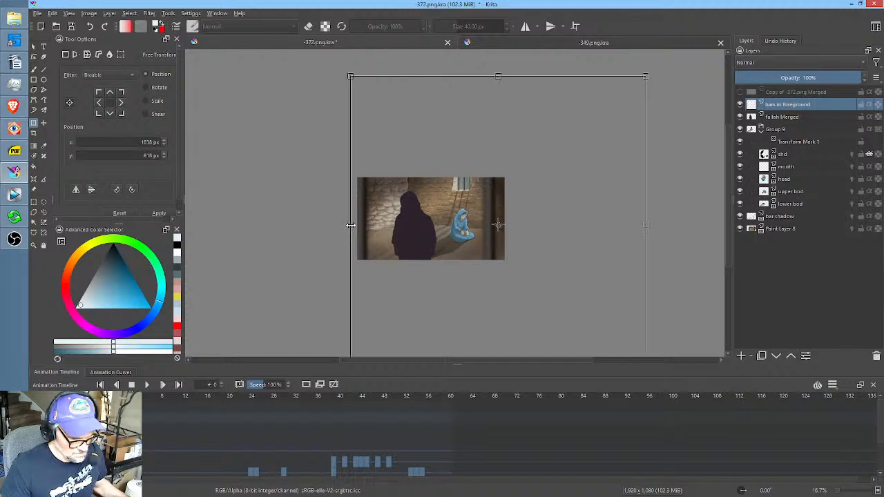
{"action": "left_click_drag", "start_coordinate": [449, 226], "coordinate": [449, 228]}
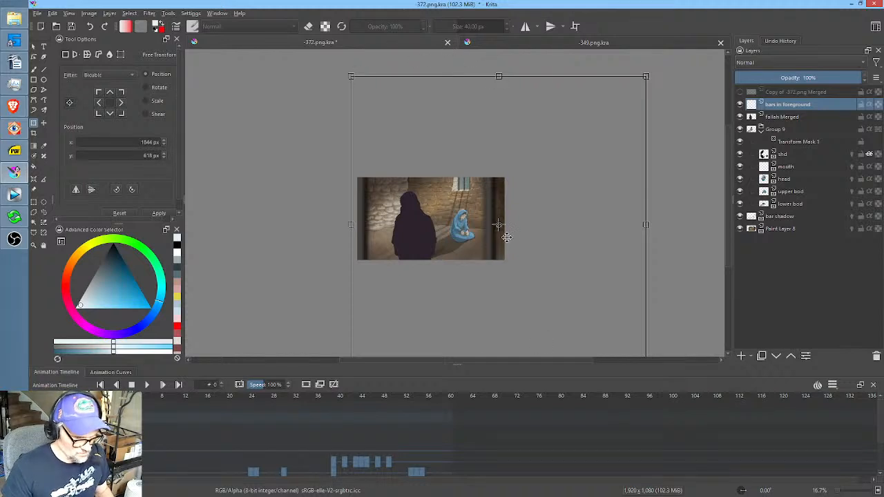
{"action": "scroll", "coordinate": [500, 229], "scroll_direction": "up", "scroll_amount": 2}
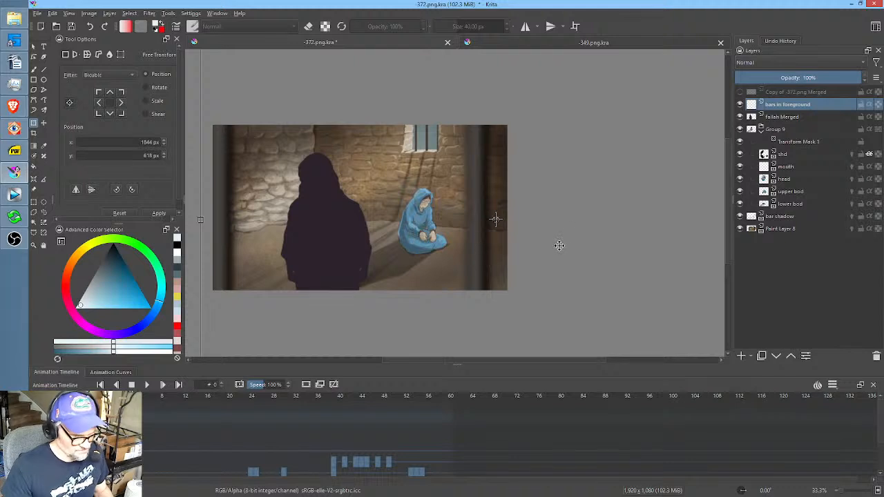
Render the PNG sequence again with the resized bars, overwriting the existing 372 frames.
{"action": "key", "text": "ctrl+shift+r"}
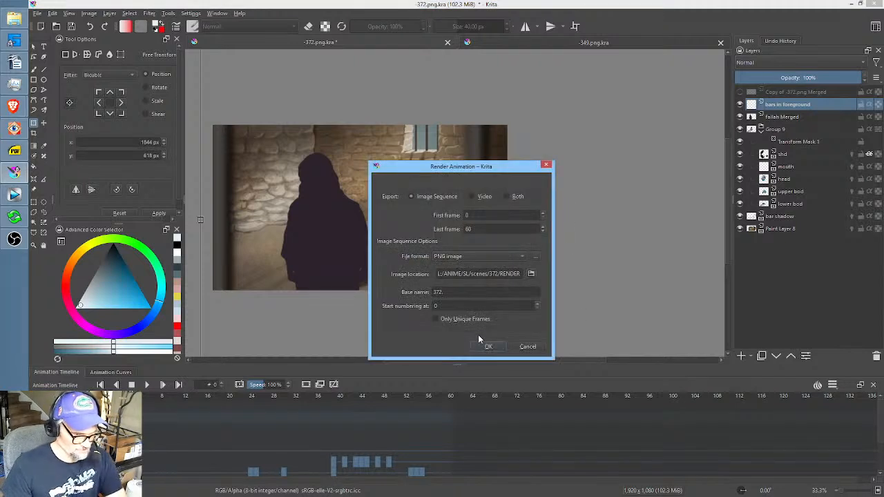
{"action": "left_click", "coordinate": [490, 346]}
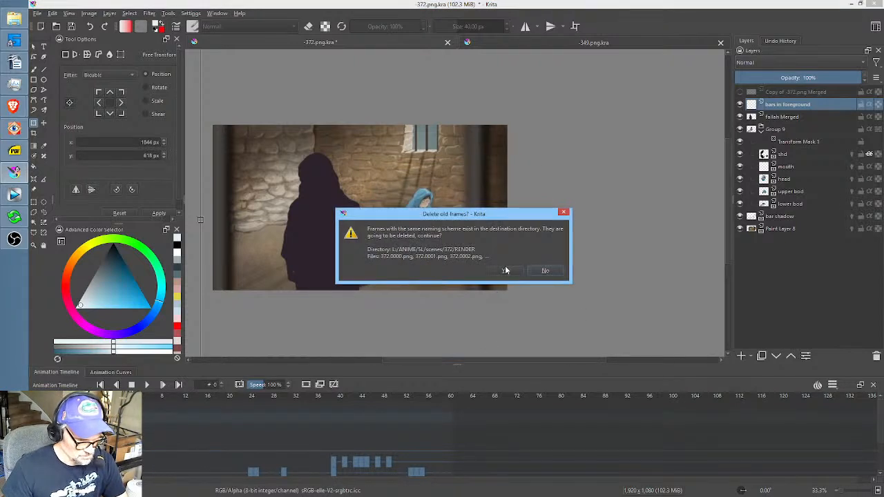
{"action": "left_click", "coordinate": [505, 270]}
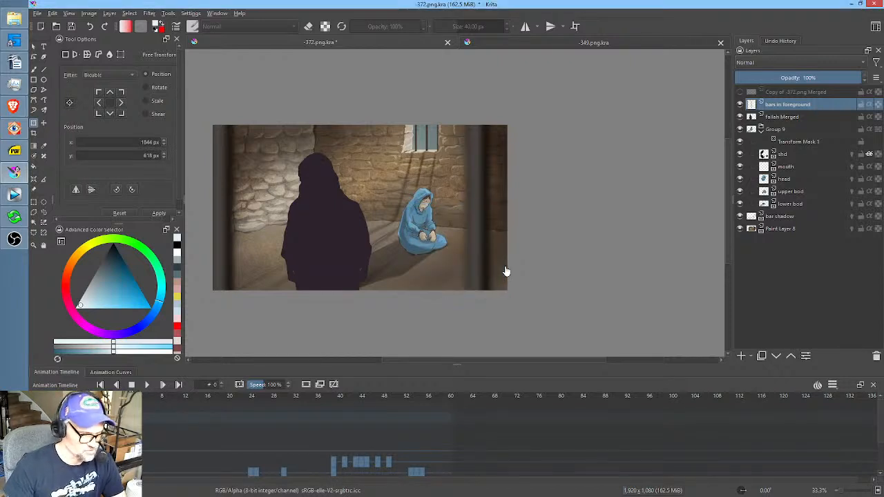
Delete the hidden "Copy of -372.png Merged" layer from the scene 372 file.
{"action": "left_click", "coordinate": [786, 94]}
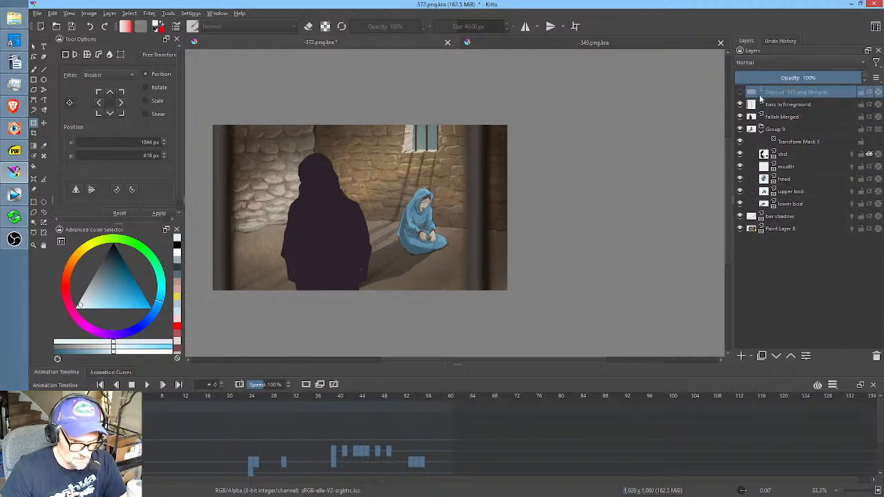
{"action": "left_click", "coordinate": [741, 91]}
{"action": "left_click", "coordinate": [743, 91]}
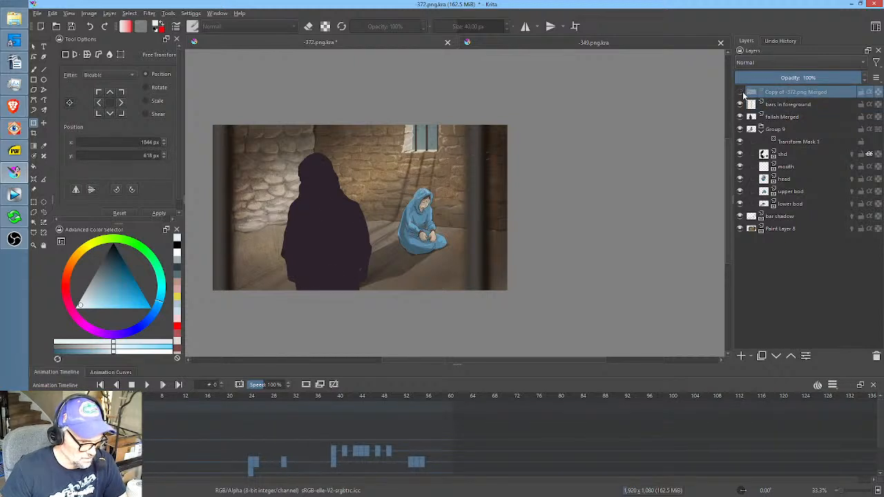
{"action": "left_click", "coordinate": [877, 356]}
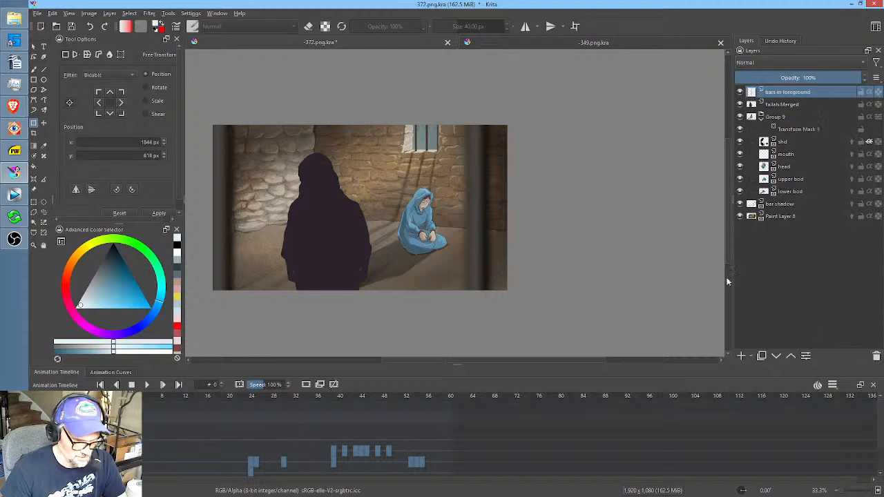
Switch to Vegas Pro and play the timeline around clips 371 and 372 to review the re-rendered bars.
{"action": "left_click", "coordinate": [14, 195]}
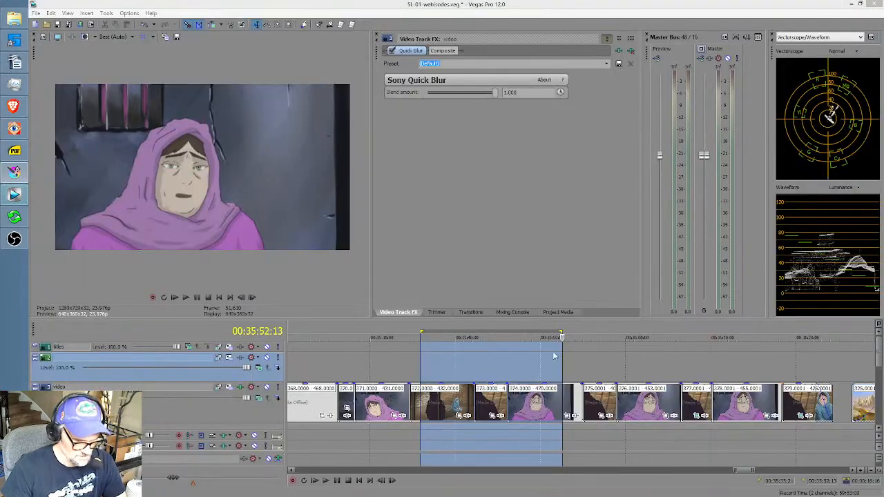
{"action": "left_click", "coordinate": [407, 365]}
{"action": "key", "text": "space"}
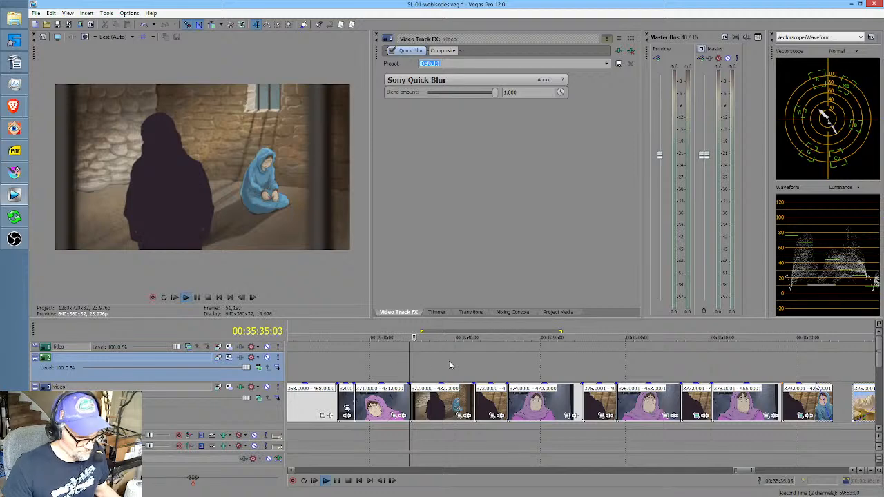
{"action": "left_click", "coordinate": [371, 369]}
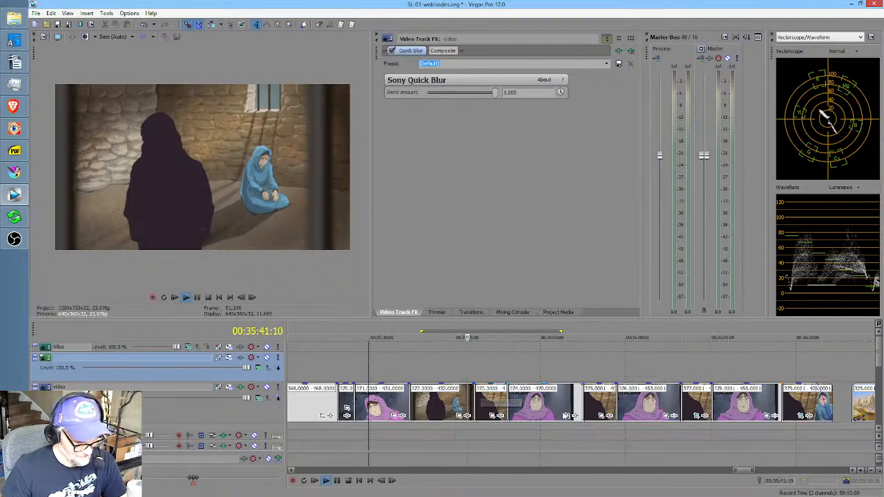
{"action": "key", "text": "space"}
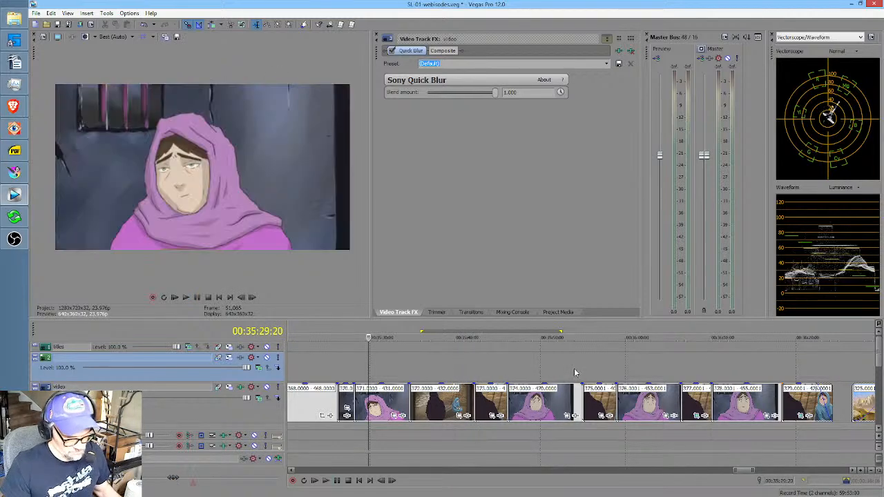
Go back along the timeline to clip 349 and scrub into it to inspect its sharp foreground bars.
{"action": "scroll", "coordinate": [566, 373], "scroll_direction": "left", "scroll_amount": 10}
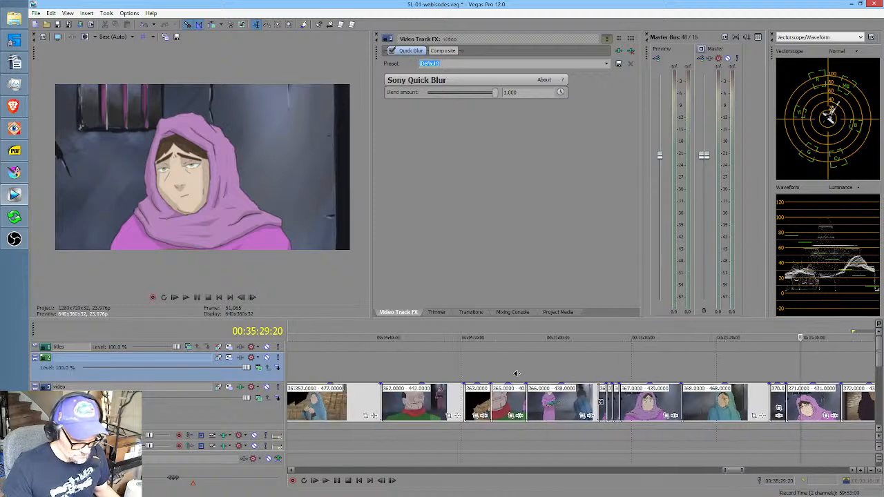
{"action": "scroll", "coordinate": [516, 374], "scroll_direction": "left", "scroll_amount": 5}
{"action": "scroll", "coordinate": [515, 384], "scroll_direction": "left", "scroll_amount": 3}
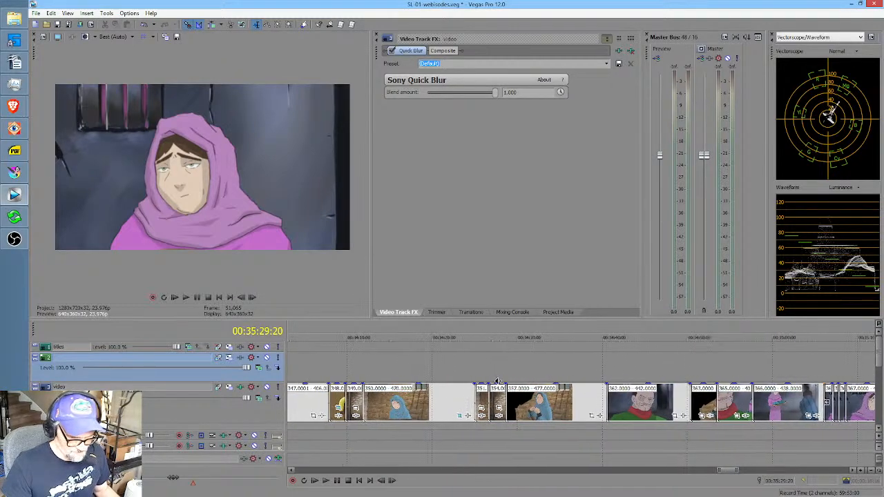
{"action": "left_click_drag", "start_coordinate": [384, 374], "coordinate": [446, 380]}
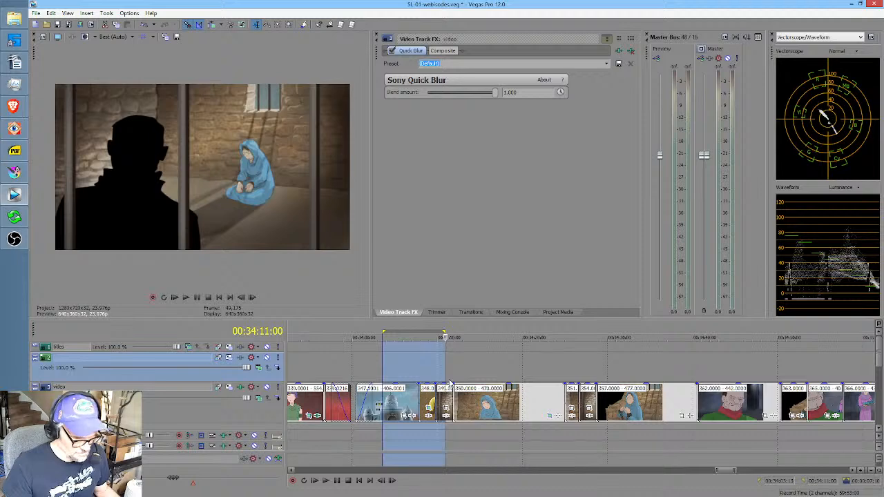
{"action": "left_click", "coordinate": [443, 375]}
{"action": "scroll", "coordinate": [454, 373], "scroll_direction": "up", "scroll_amount": 4}
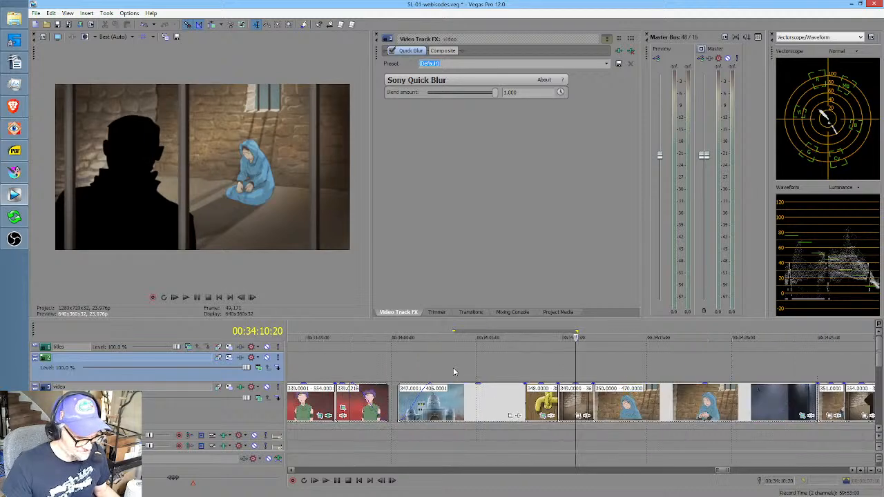
Switch to the scene 372 file in Krita and copy its "bars in foreground" layer.
{"action": "mouse_move", "coordinate": [13, 172]}
{"action": "left_click", "coordinate": [44, 157]}
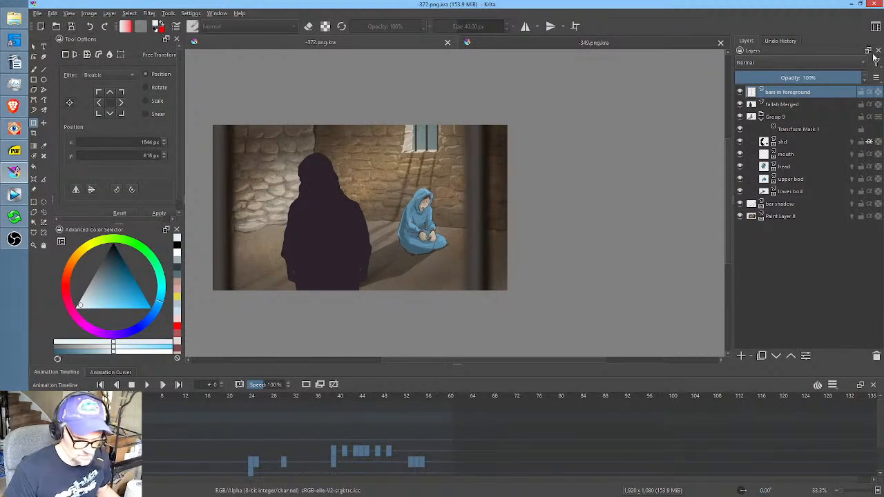
{"action": "right_click", "coordinate": [785, 97]}
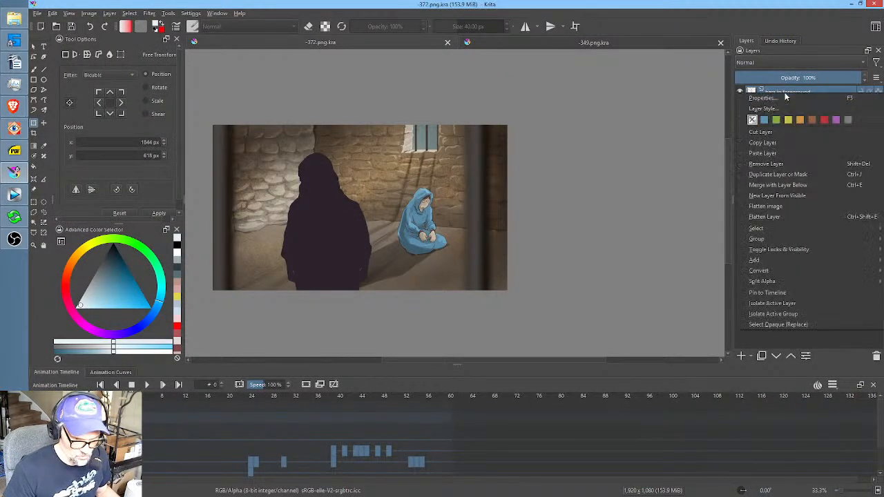
{"action": "left_click", "coordinate": [781, 141]}
Open the scene file -349.png.kra from the scenes folder.
{"action": "left_click", "coordinate": [38, 14]}
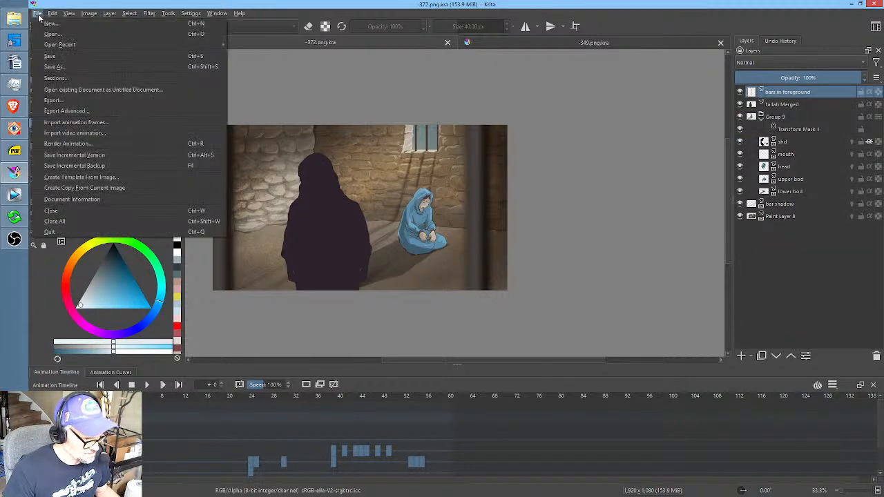
{"action": "left_click", "coordinate": [53, 36]}
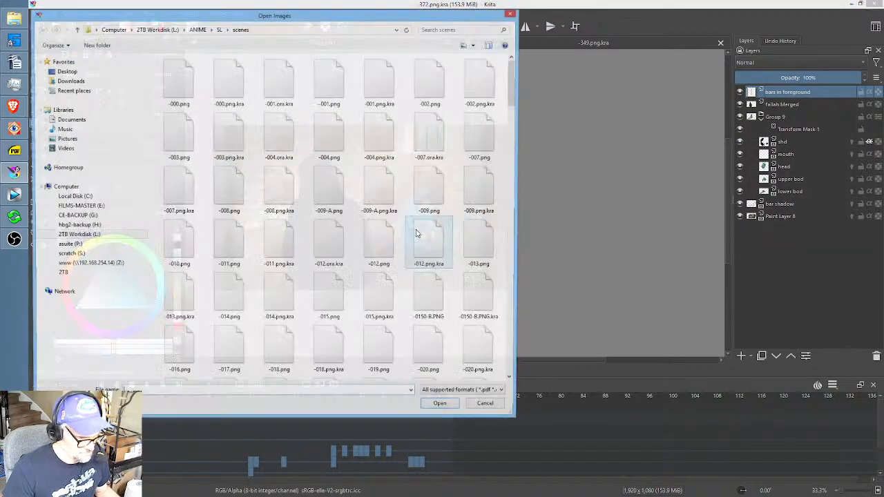
{"action": "type", "text": "-373"}
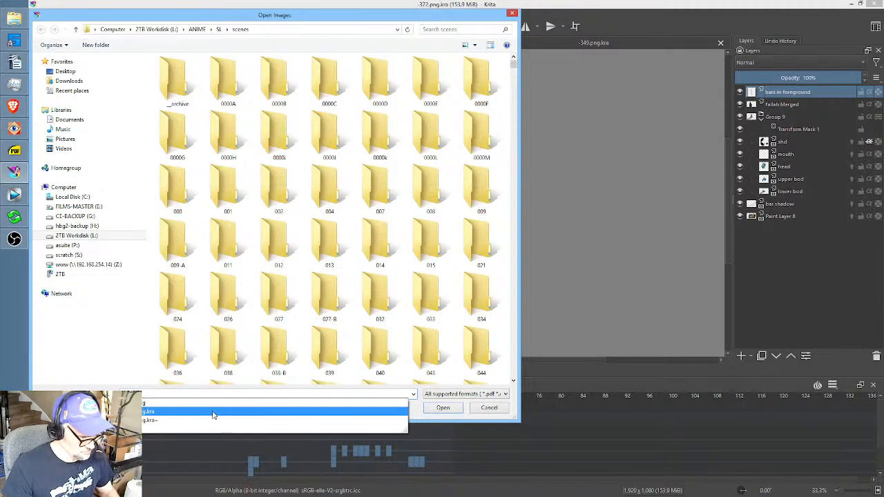
{"action": "left_click", "coordinate": [222, 410]}
{"action": "left_click", "coordinate": [446, 409]}
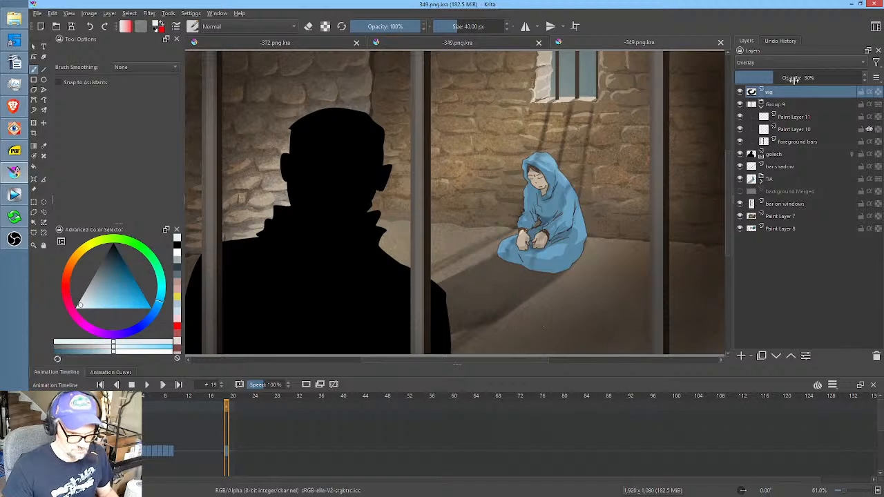
Hide Group 9 with the old foreground bars and paste the copied "bars in foreground" layer above the vig layer.
{"action": "left_click", "coordinate": [740, 104]}
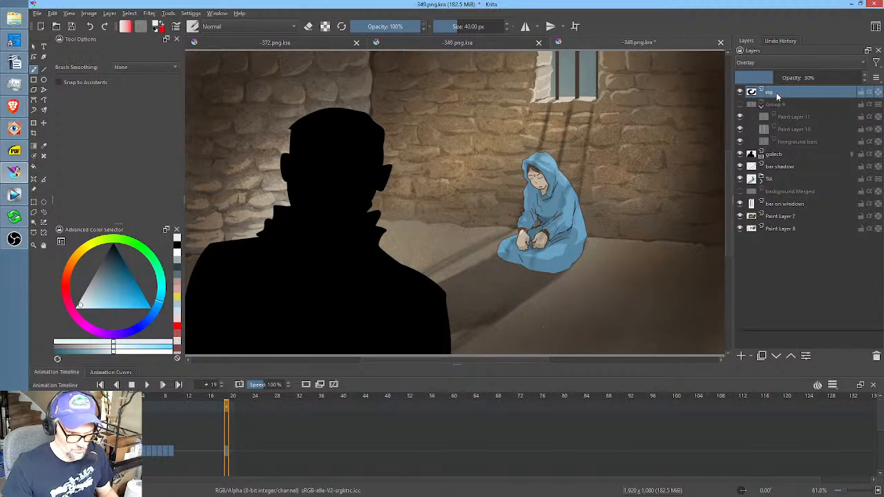
{"action": "right_click", "coordinate": [746, 94]}
{"action": "left_click", "coordinate": [777, 154]}
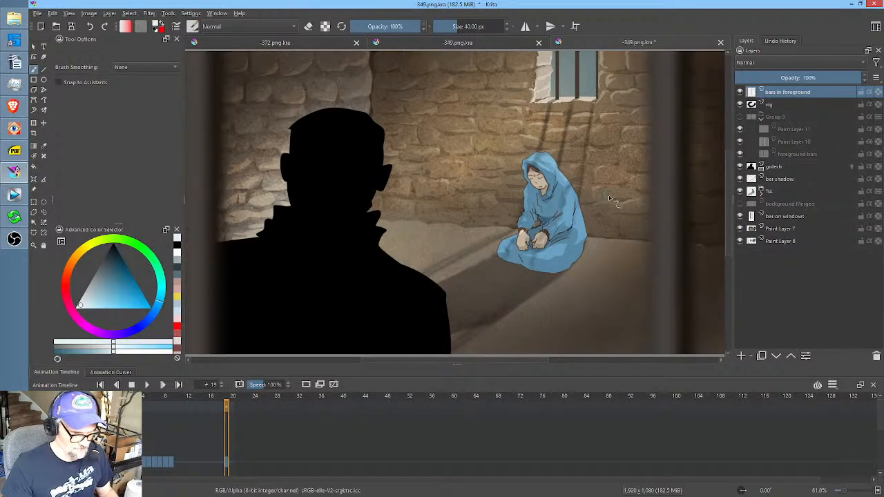
Move to frame 13 and compare the blurred bars with the Group 9 bars, leaving only the blurred ones shown.
{"action": "scroll", "coordinate": [611, 200], "scroll_direction": "down", "scroll_amount": 3}
{"action": "scroll", "coordinate": [612, 201], "scroll_direction": "up", "scroll_amount": 2}
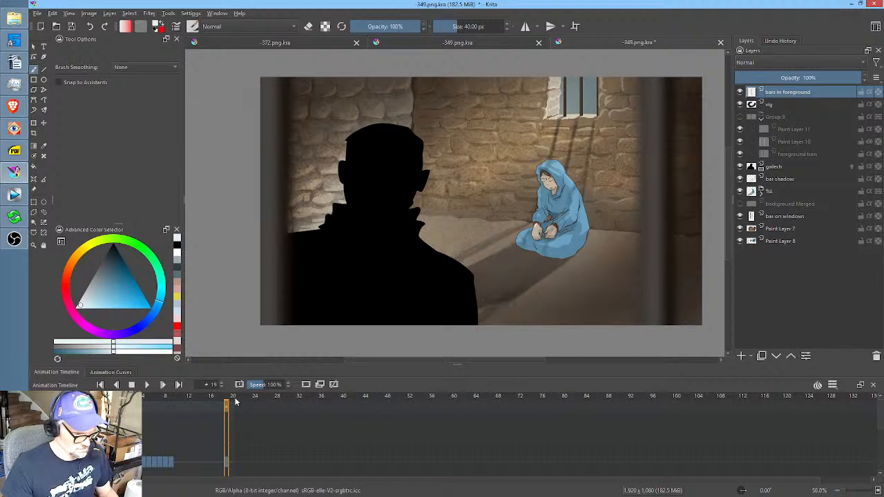
{"action": "left_click_drag", "start_coordinate": [228, 403], "coordinate": [193, 409]}
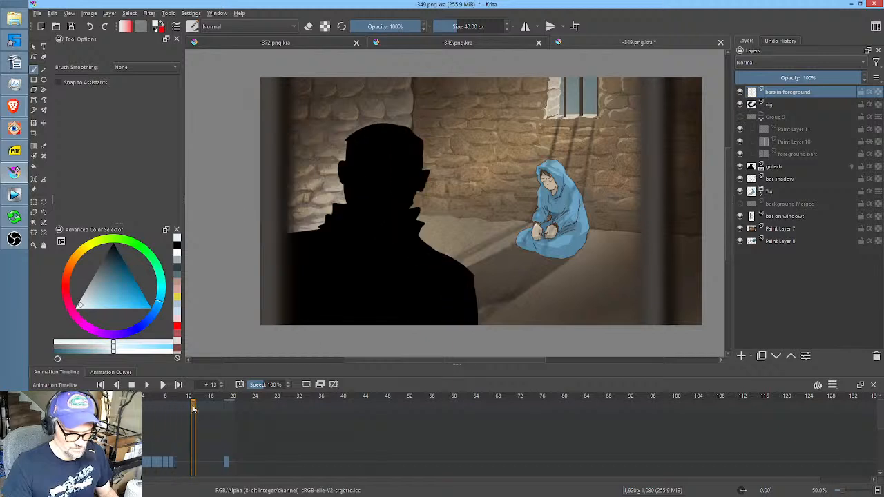
{"action": "left_click", "coordinate": [741, 92]}
{"action": "left_click", "coordinate": [739, 117]}
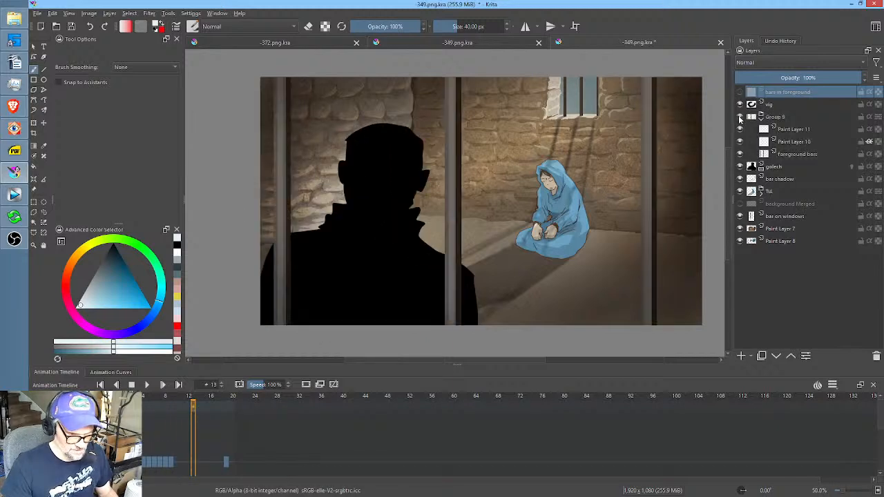
{"action": "left_click", "coordinate": [739, 118]}
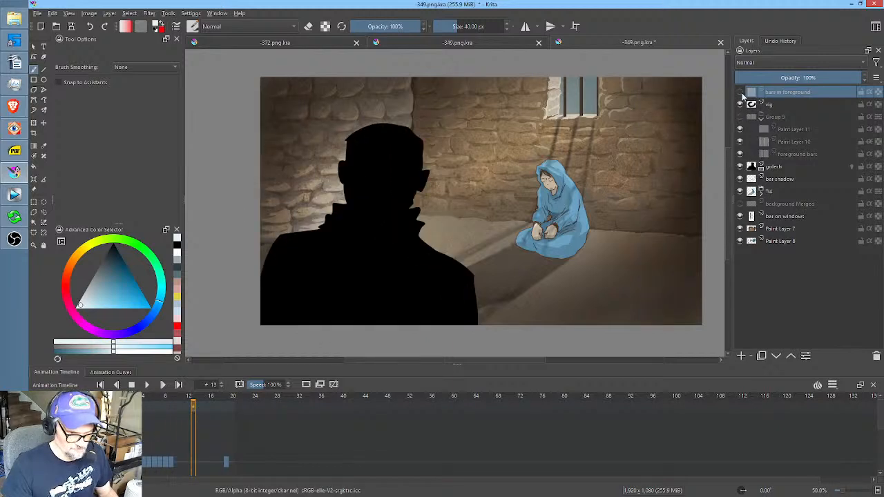
{"action": "left_click", "coordinate": [741, 92]}
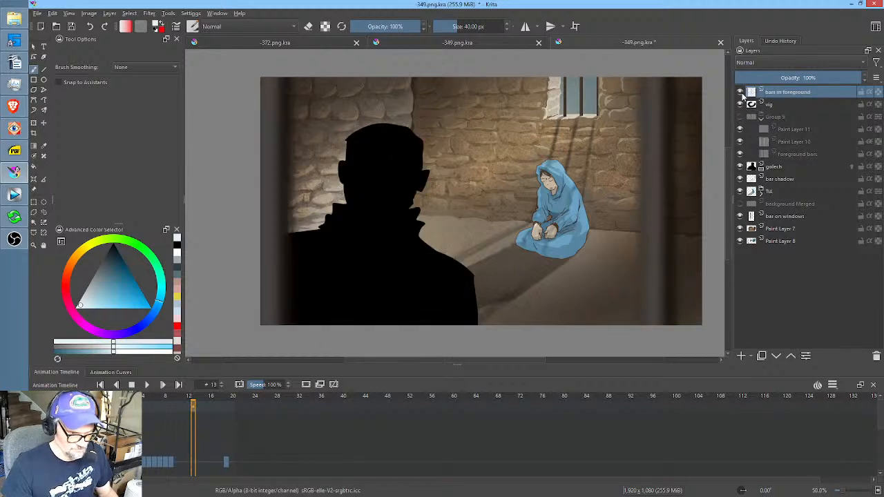
Collapse the hidden Group 9 and rename it "sharp bars".
{"action": "left_click", "coordinate": [772, 117]}
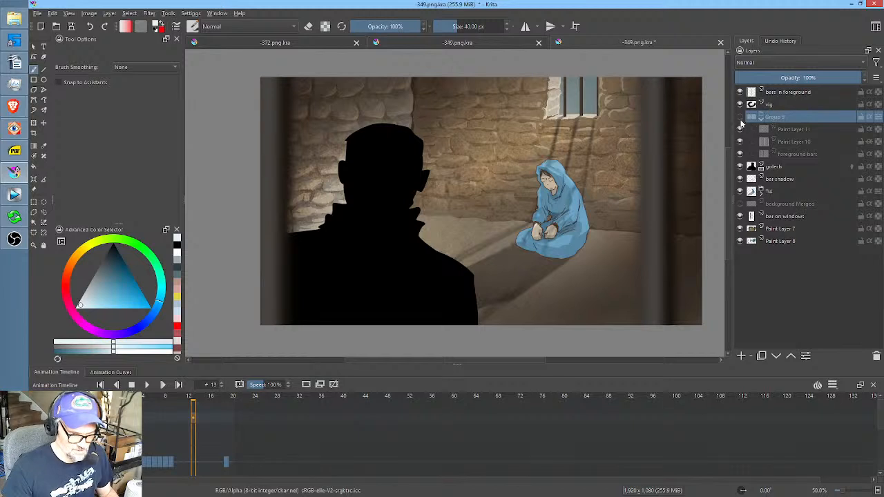
{"action": "left_click", "coordinate": [761, 117]}
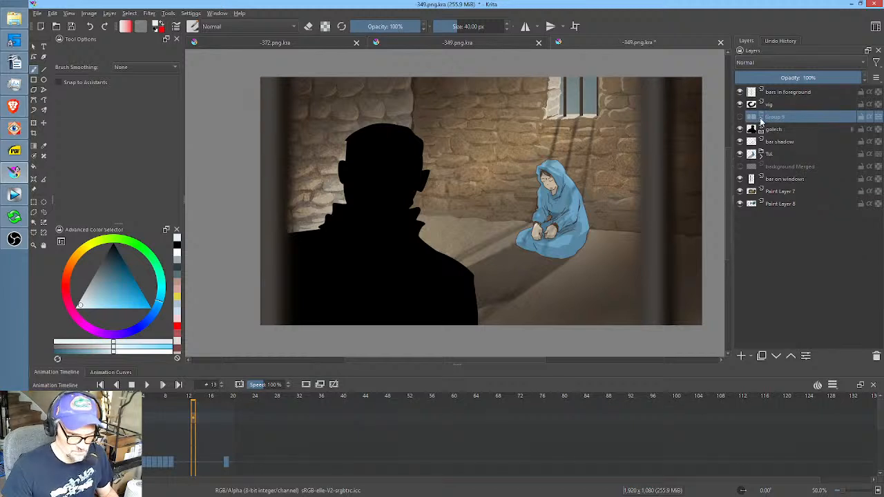
{"action": "right_click", "coordinate": [778, 118]}
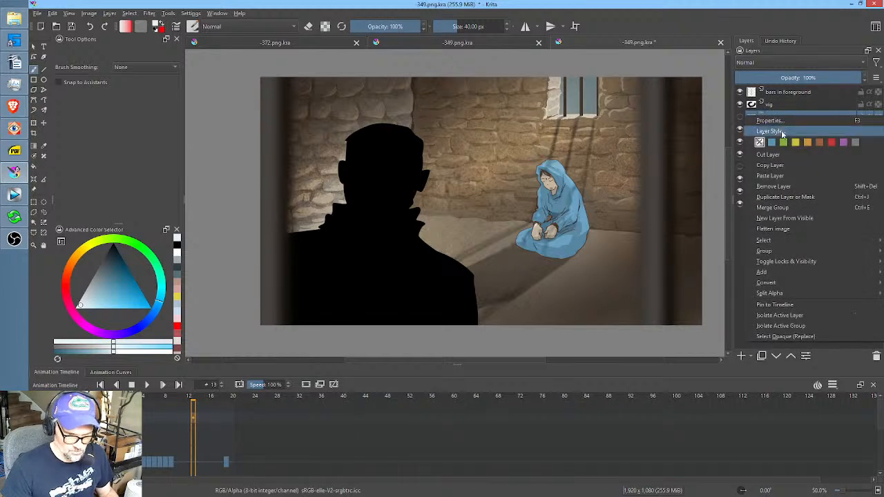
{"action": "left_click", "coordinate": [788, 209]}
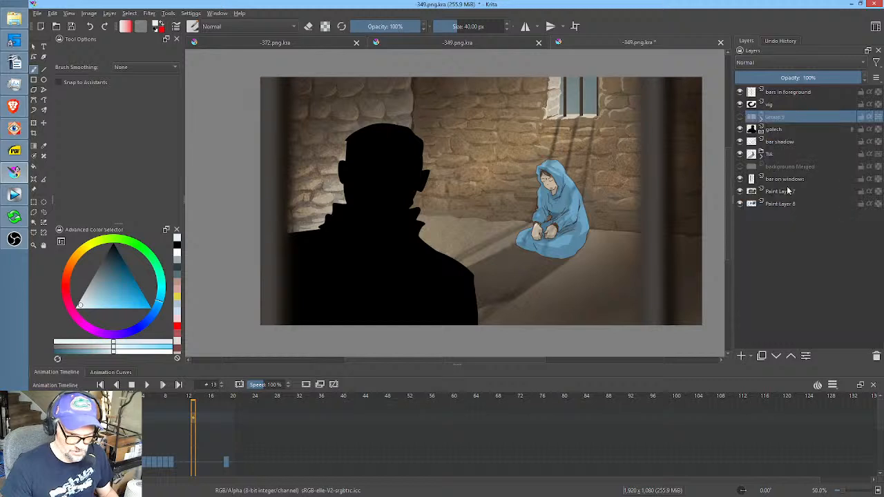
{"action": "left_click", "coordinate": [741, 118]}
{"action": "double_click", "coordinate": [783, 118]}
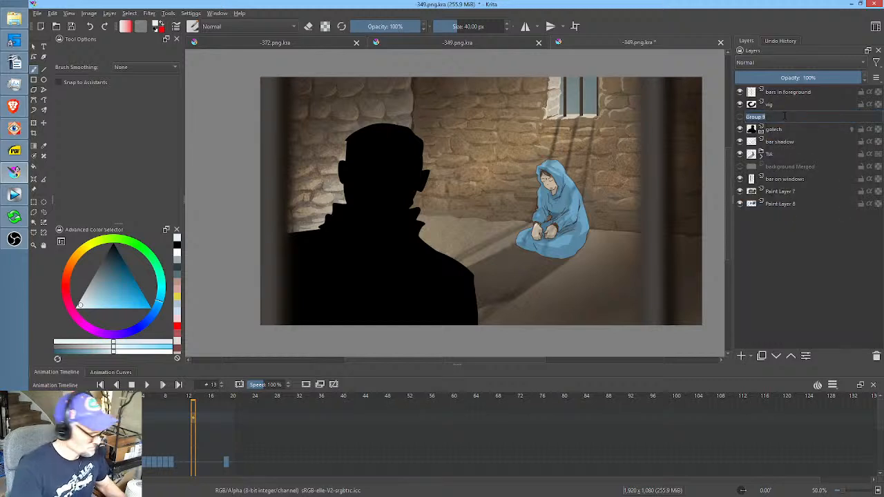
{"action": "type", "text": "sharp bars"}
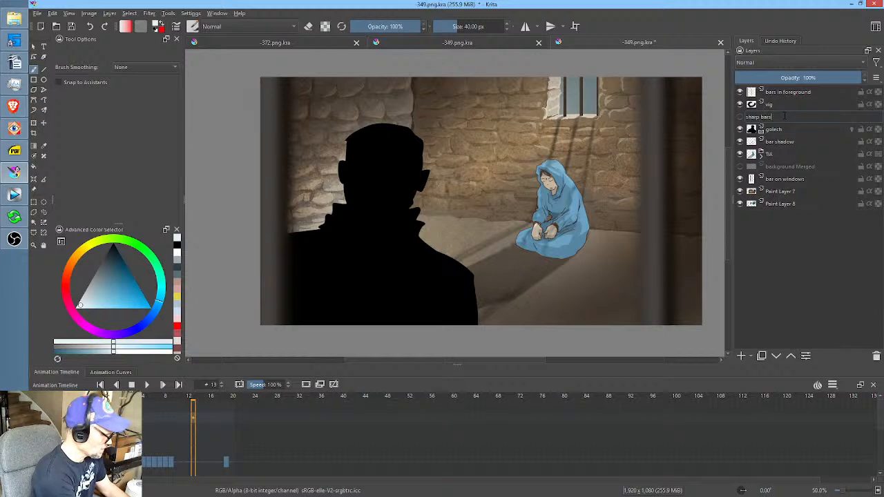
{"action": "key", "text": "Return"}
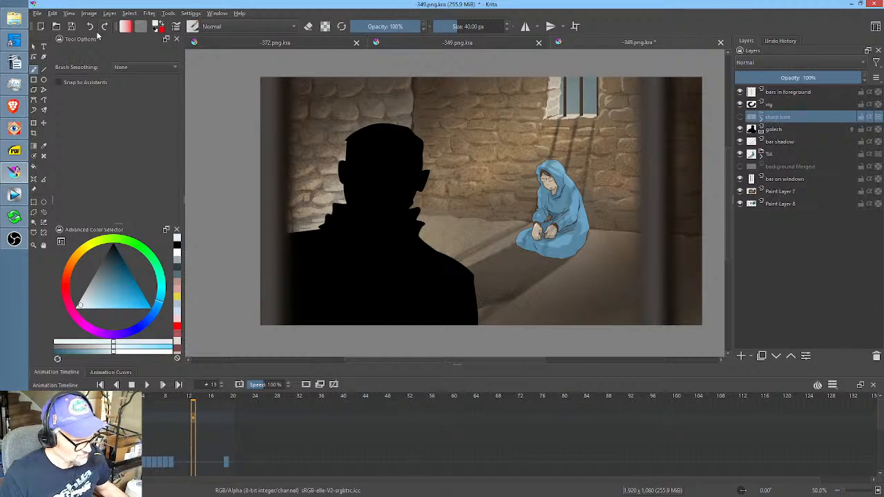
Save the file and render frames 0 to 20 as a PNG sequence with base name 349, overwriting the existing frames.
{"action": "key", "text": "ctrl+s"}
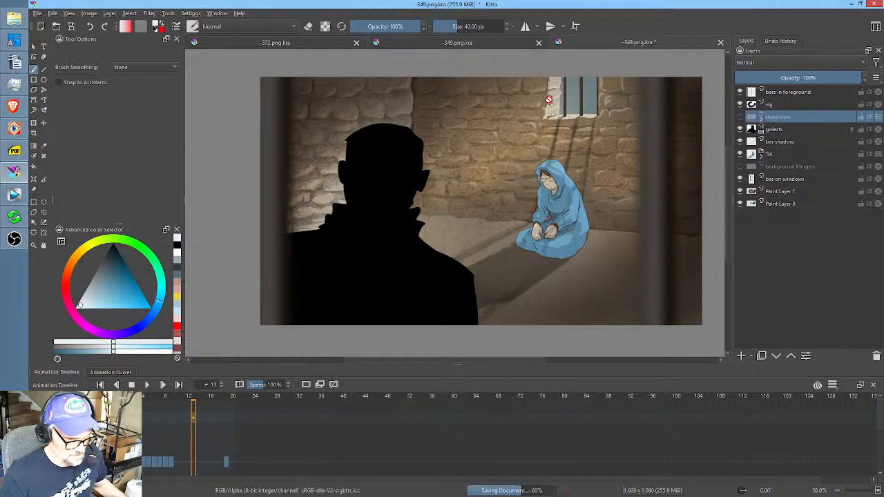
{"action": "key", "text": "ctrl+r"}
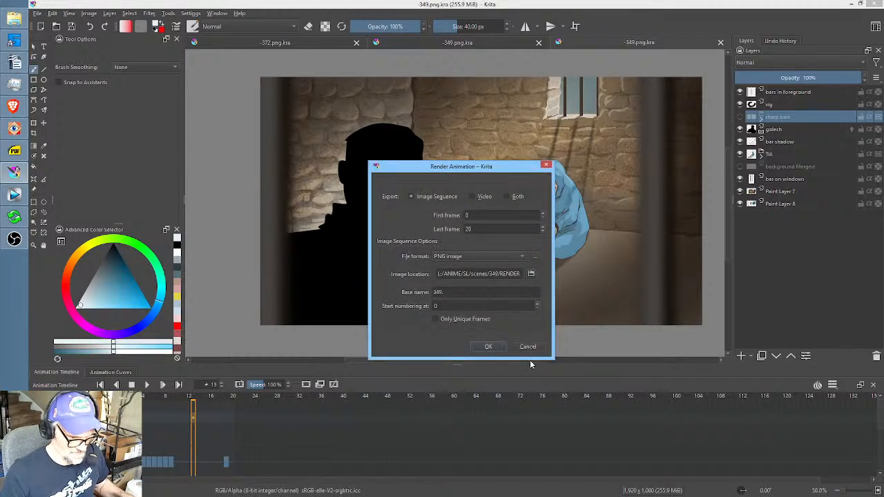
{"action": "left_click", "coordinate": [488, 347]}
{"action": "left_click", "coordinate": [505, 269]}
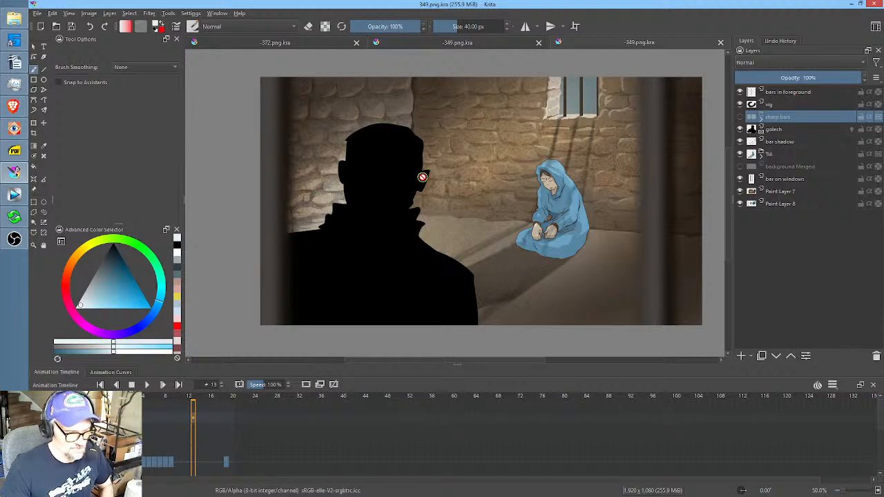
Add a Blur filter mask with horizontal and vertical radius 13 to the golech layer, working at frame 9.
{"action": "left_click", "coordinate": [787, 130]}
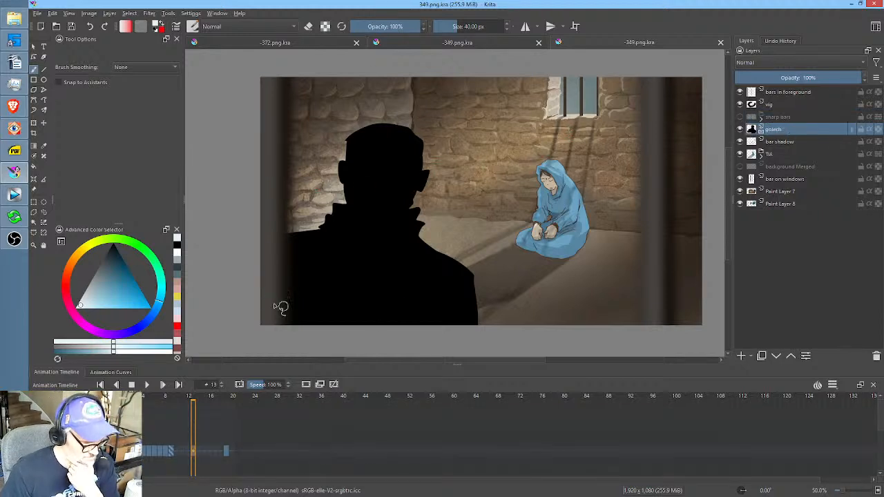
{"action": "mouse_move", "coordinate": [191, 399]}
{"action": "left_mouse_down"}
{"action": "mouse_move", "coordinate": [150, 399]}
{"action": "mouse_move", "coordinate": [174, 400]}
{"action": "left_mouse_up"}
{"action": "right_click", "coordinate": [790, 133]}
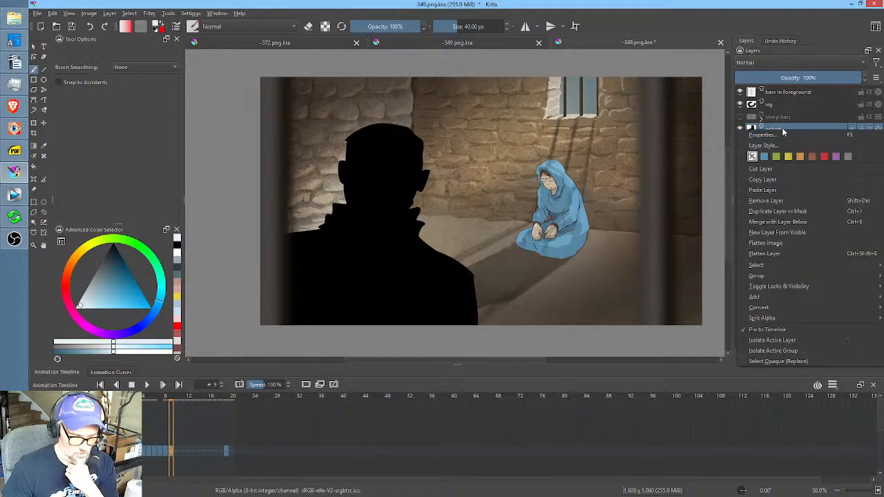
{"action": "left_click", "coordinate": [149, 13]}
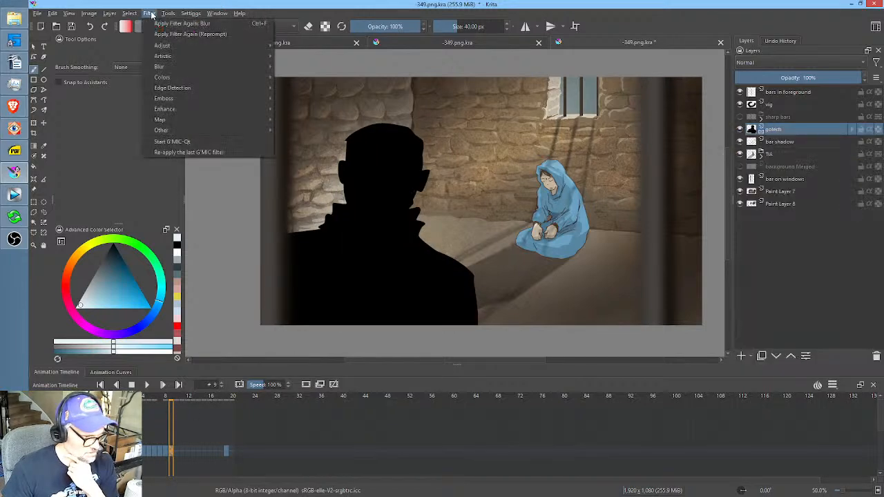
{"action": "mouse_move", "coordinate": [235, 68]}
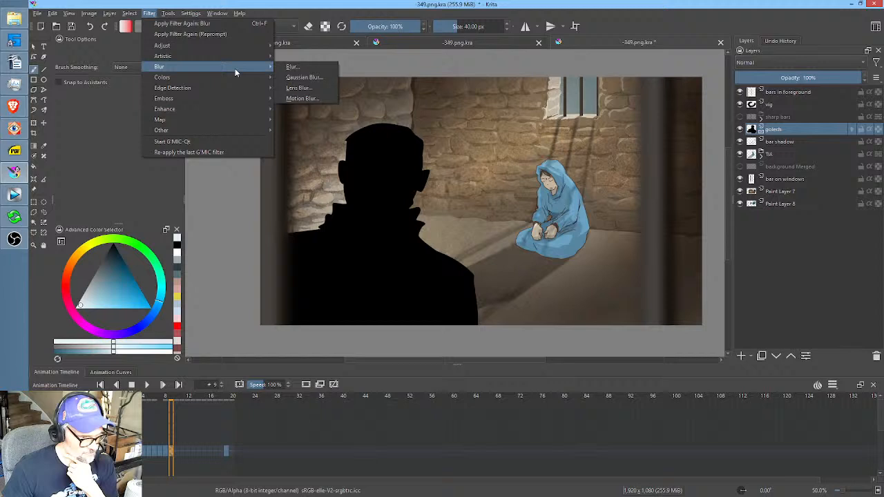
{"action": "left_click", "coordinate": [298, 69]}
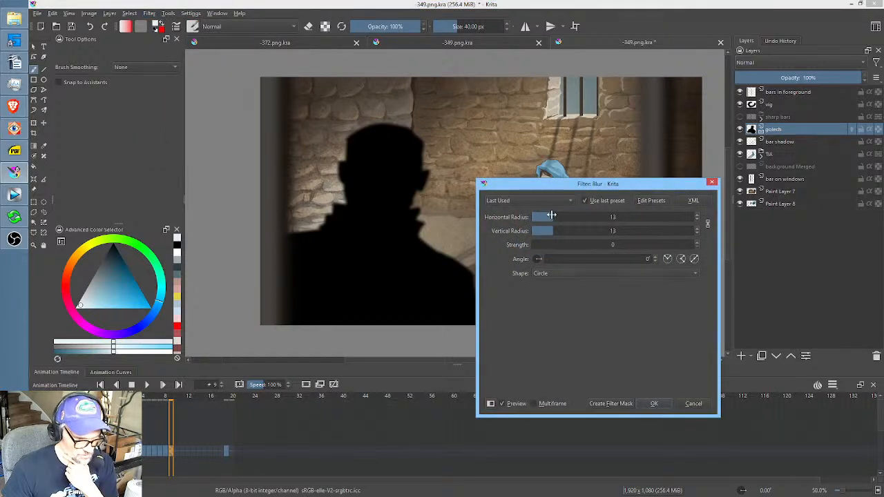
{"action": "left_click", "coordinate": [612, 404]}
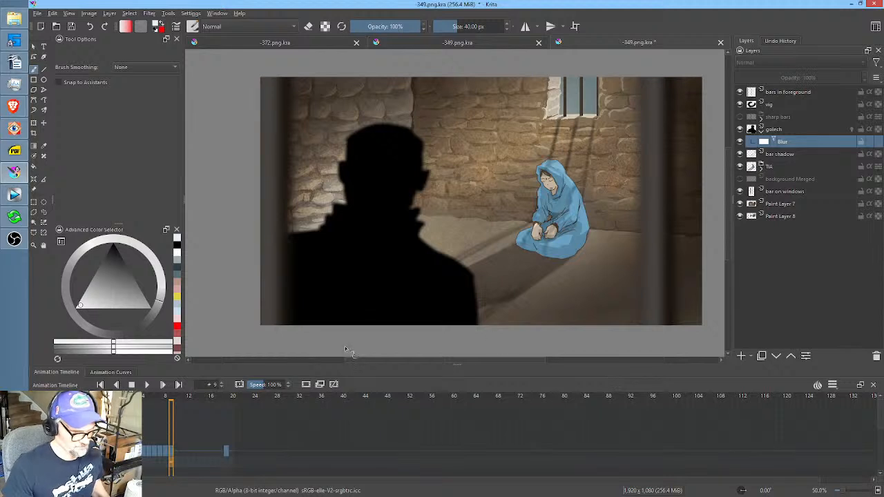
Compare animation playback from frame 0 with the Blur mask shown and hidden, and delete the mask from the golech layer.
{"action": "left_click", "coordinate": [121, 397]}
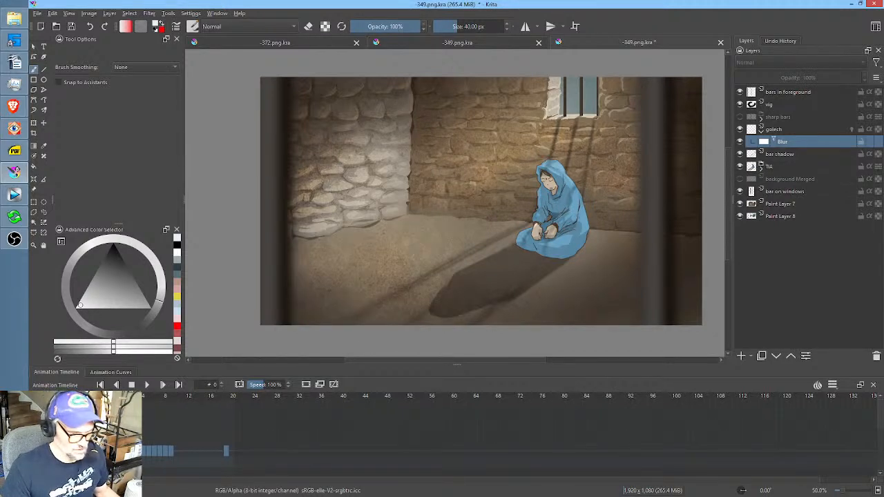
{"action": "key", "text": "space"}
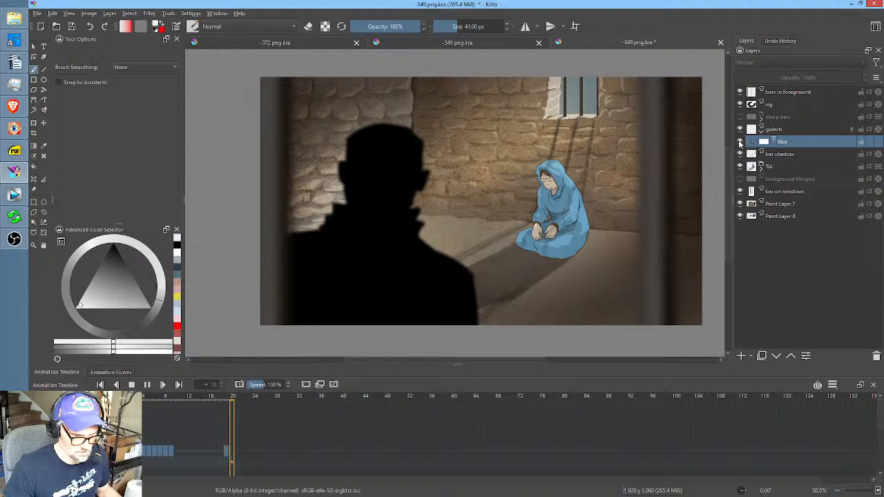
{"action": "left_click", "coordinate": [740, 142]}
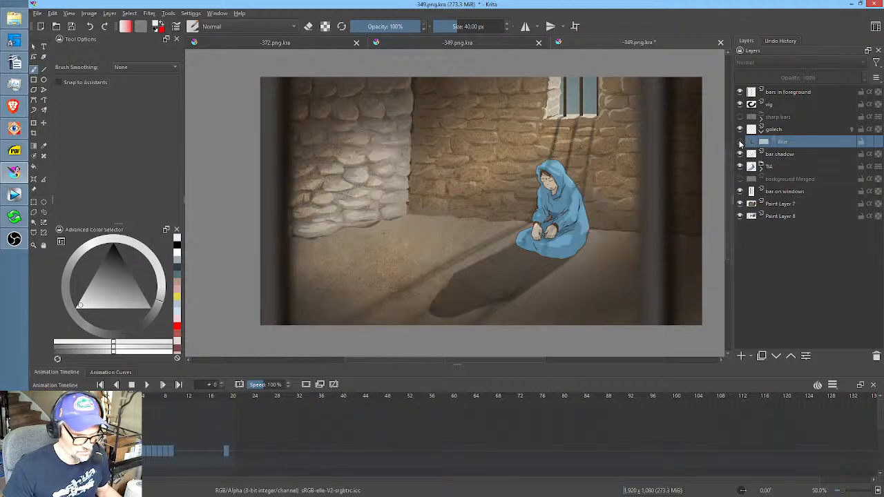
{"action": "key", "text": "space"}
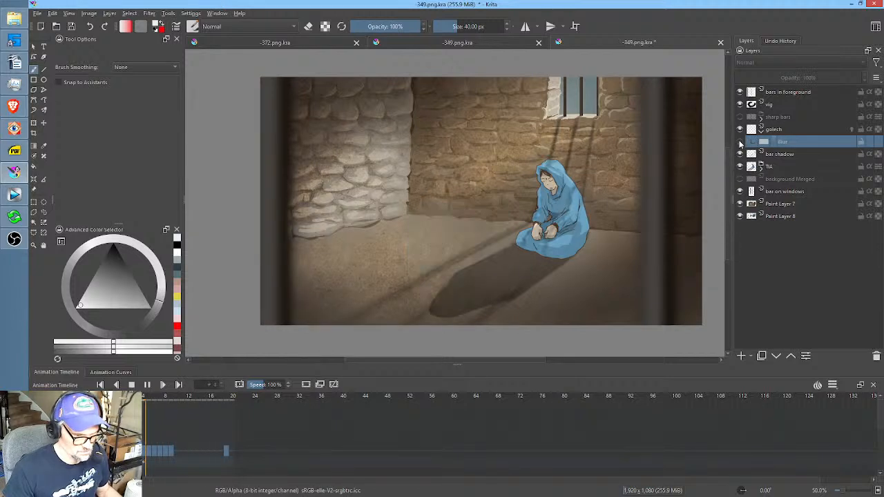
{"action": "key", "text": "space"}
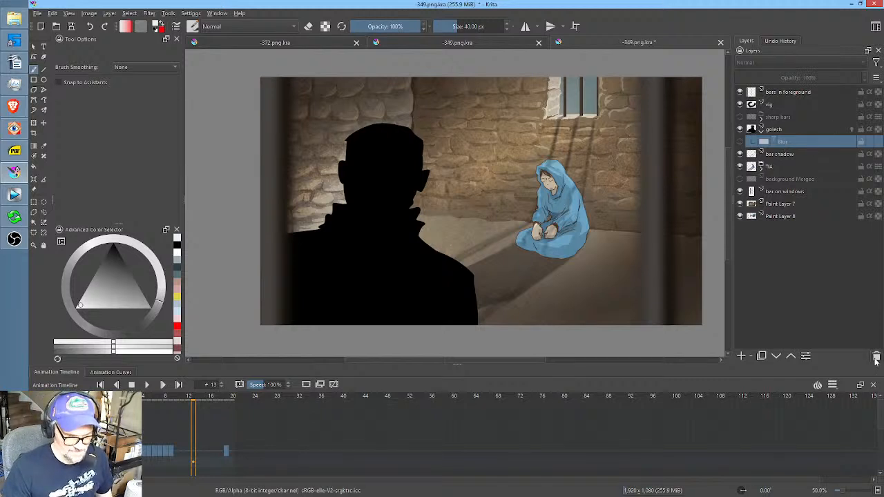
{"action": "left_click", "coordinate": [876, 357]}
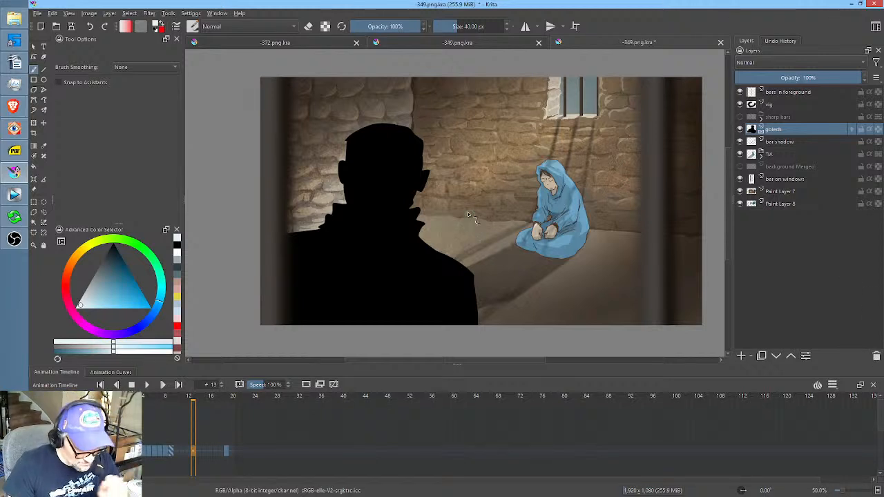
Save the scene 349 file and close all open documents.
{"action": "left_click", "coordinate": [71, 26]}
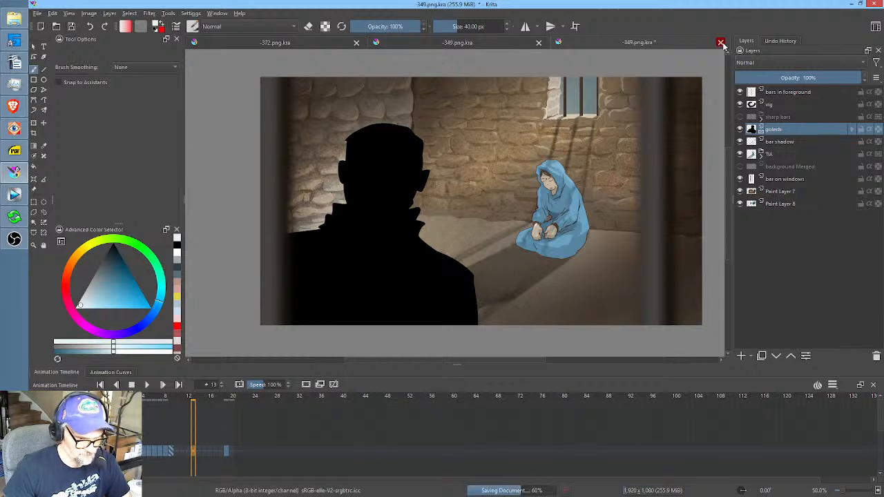
{"action": "left_click", "coordinate": [720, 42]}
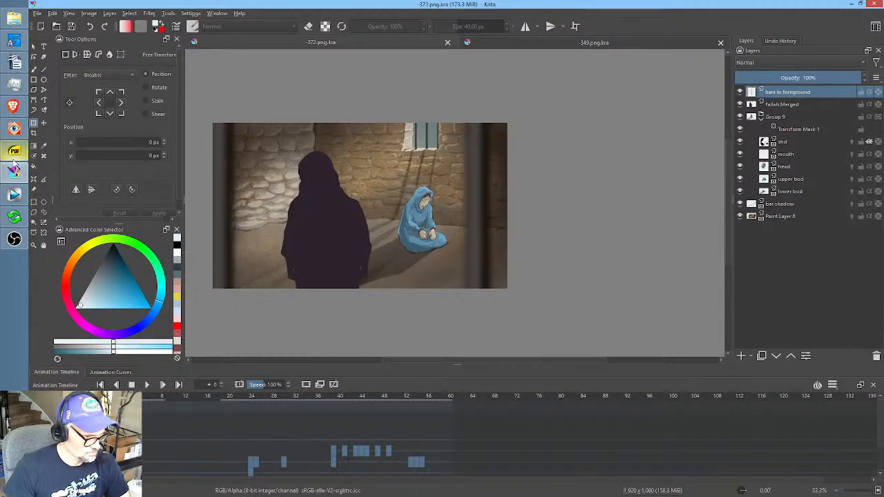
{"action": "left_click", "coordinate": [448, 43]}
{"action": "left_click", "coordinate": [721, 42]}
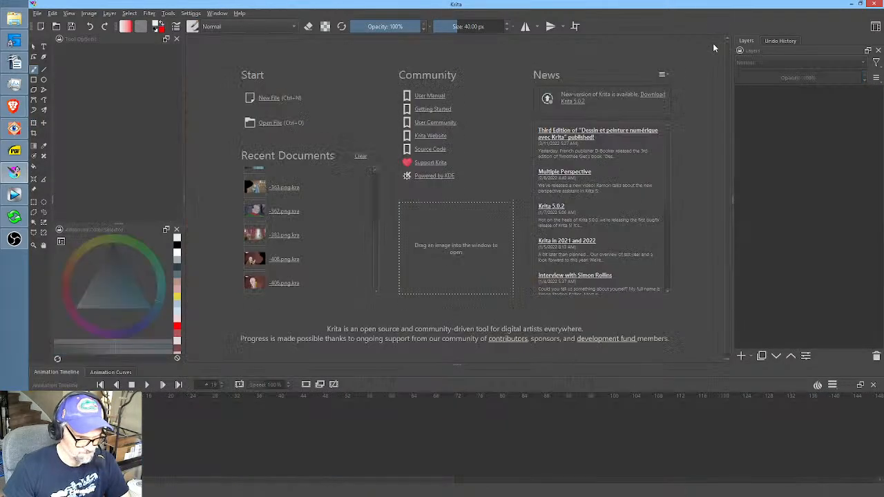
Switch to Vegas Pro and review the timeline shots following scene 349 up to the close-up in scene 362.
{"action": "left_click", "coordinate": [14, 195]}
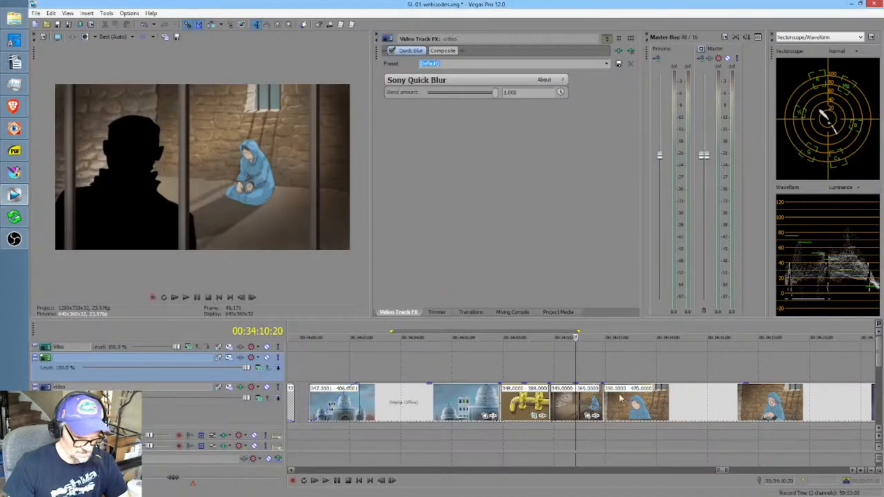
{"action": "left_click", "coordinate": [620, 367], "text": "shift"}
{"action": "left_click", "coordinate": [612, 367]}
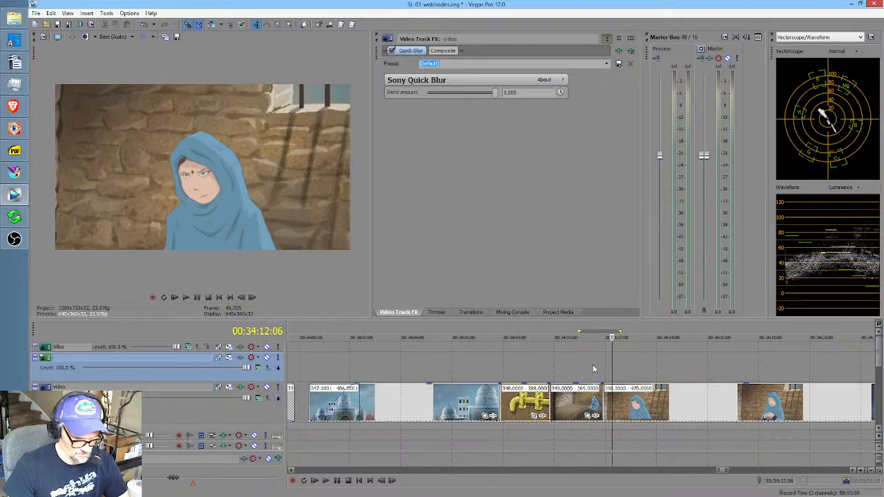
{"action": "scroll", "coordinate": [656, 357], "scroll_direction": "right", "scroll_amount": 4}
{"action": "left_click_drag", "start_coordinate": [566, 361], "coordinate": [675, 363]}
{"action": "scroll", "coordinate": [648, 364], "scroll_direction": "right", "scroll_amount": 5}
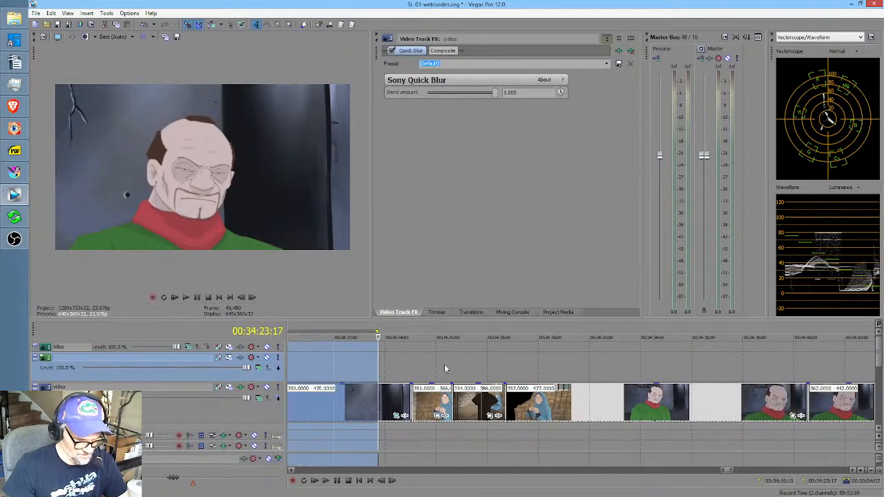
{"action": "scroll", "coordinate": [411, 372], "scroll_direction": "right", "scroll_amount": 8}
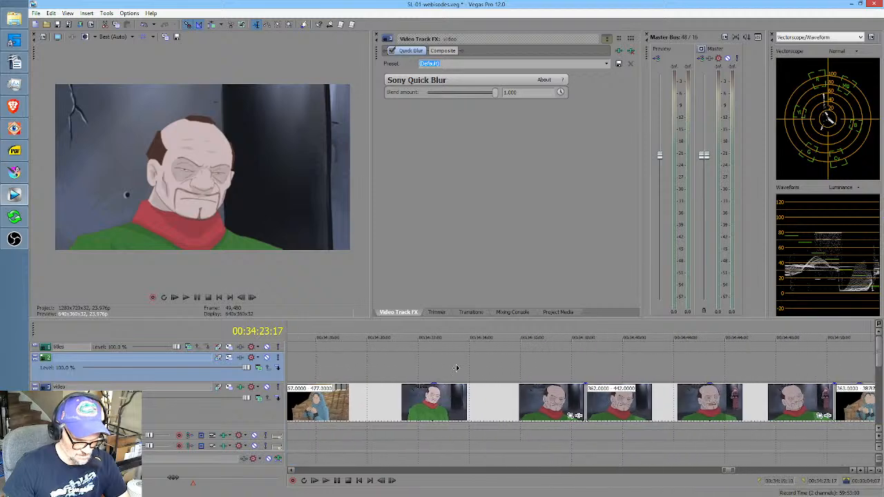
{"action": "mouse_move", "coordinate": [400, 375]}
{"action": "left_mouse_down"}
{"action": "mouse_move", "coordinate": [463, 369]}
{"action": "mouse_move", "coordinate": [346, 364]}
{"action": "mouse_move", "coordinate": [409, 362]}
{"action": "left_mouse_up"}
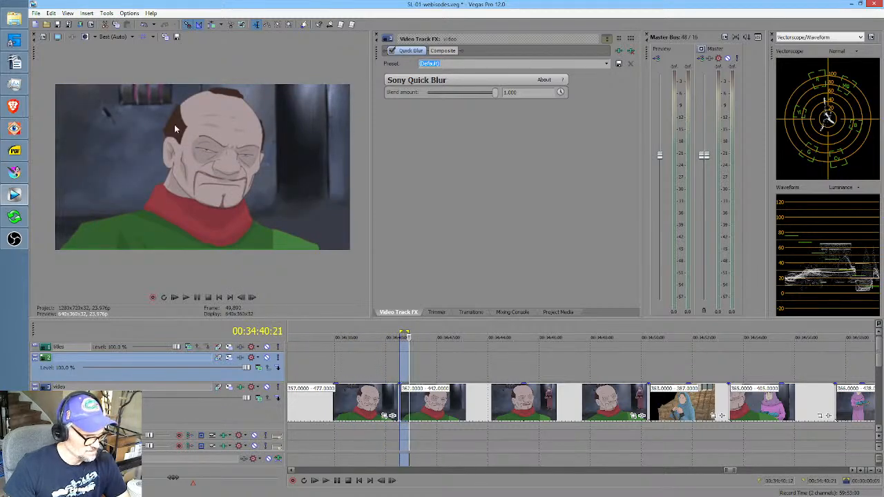
{"action": "mouse_move", "coordinate": [413, 367]}
{"action": "left_mouse_down"}
{"action": "mouse_move", "coordinate": [405, 366]}
{"action": "mouse_move", "coordinate": [659, 365]}
{"action": "mouse_move", "coordinate": [477, 358]}
{"action": "left_mouse_up"}
{"action": "left_click", "coordinate": [449, 370]}
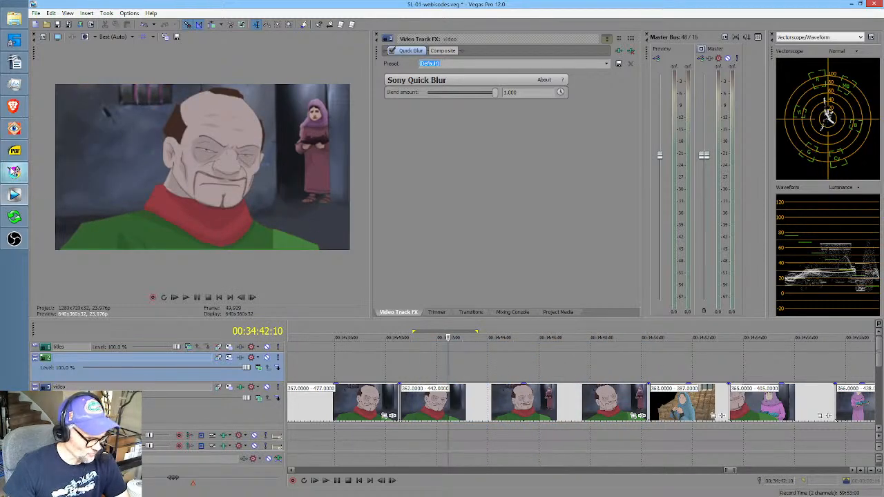
Switch to Krita and open -362.png.kra from the scenes folder.
{"action": "left_click", "coordinate": [13, 173]}
{"action": "left_click", "coordinate": [57, 27]}
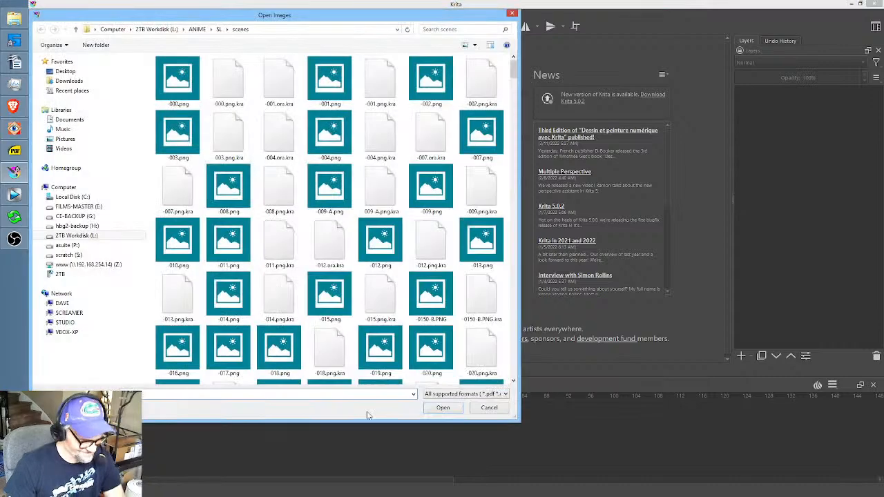
{"action": "type", "text": "480"}
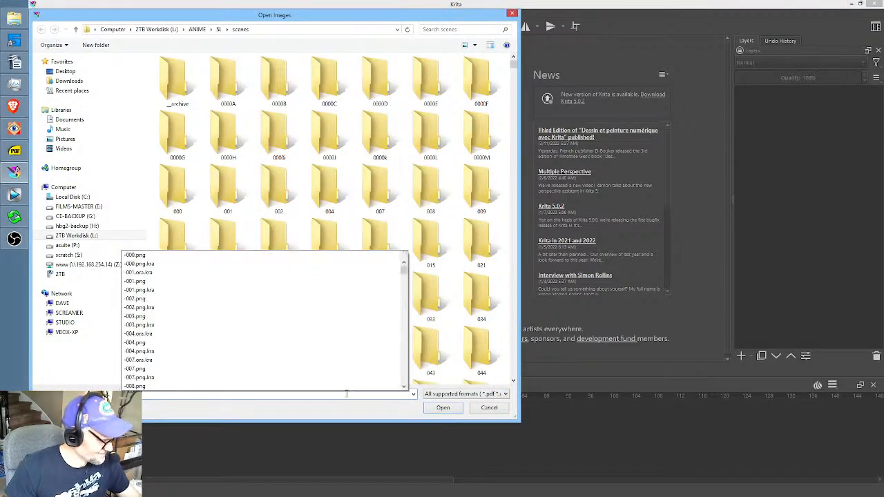
{"action": "left_click", "coordinate": [272, 413]}
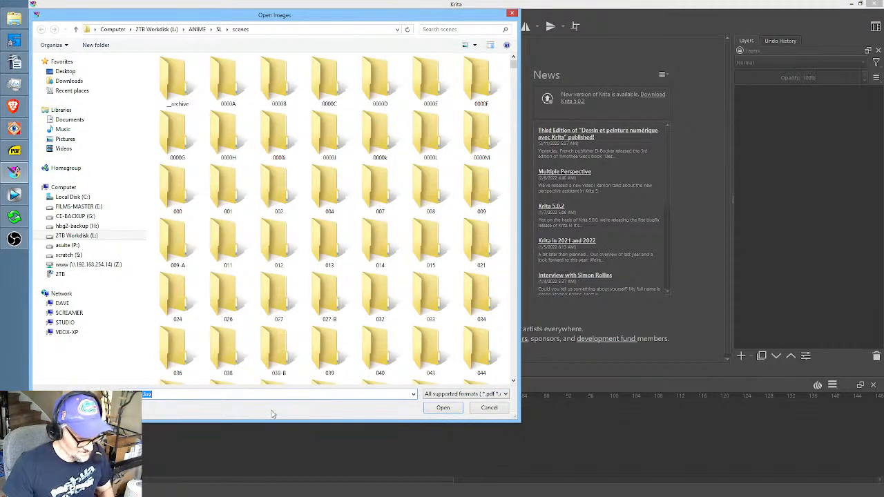
{"action": "left_click", "coordinate": [444, 409]}
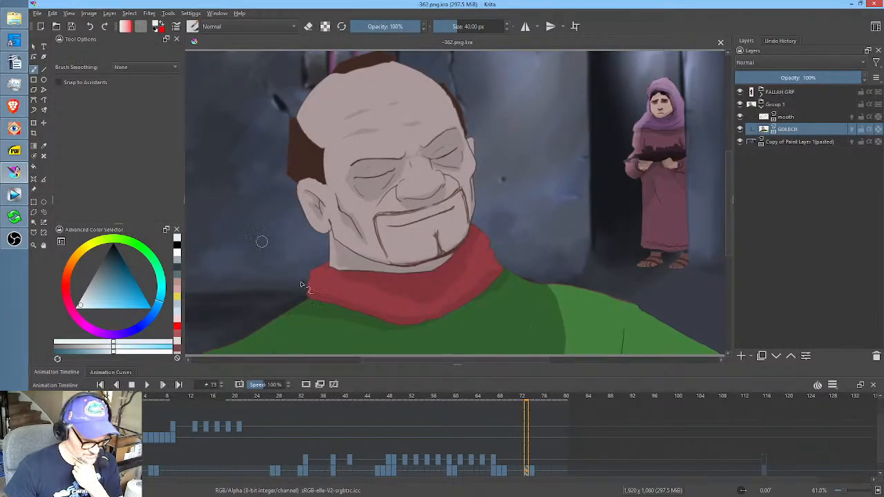
Go to frame 0, enlarge the animation timeline and select the background layer, checking its content by hiding and showing it.
{"action": "left_click_drag", "start_coordinate": [529, 403], "coordinate": [124, 399]}
{"action": "left_click_drag", "start_coordinate": [349, 367], "coordinate": [360, 311]}
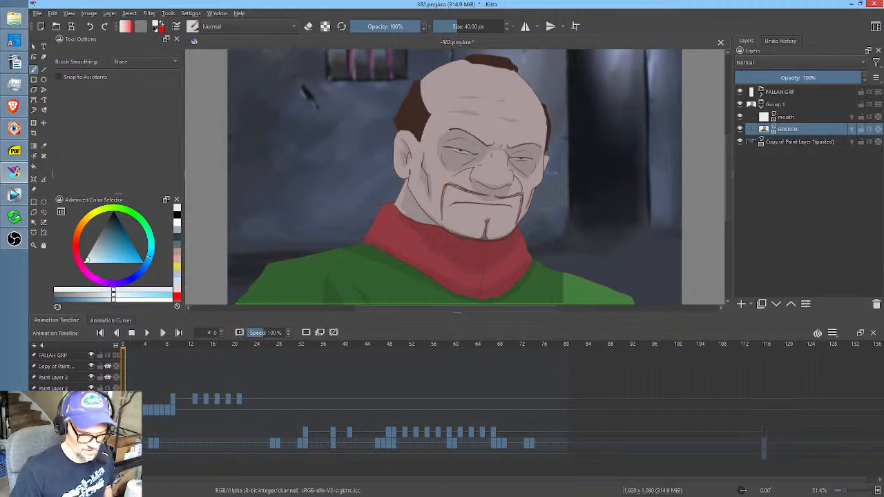
{"action": "left_click", "coordinate": [831, 142]}
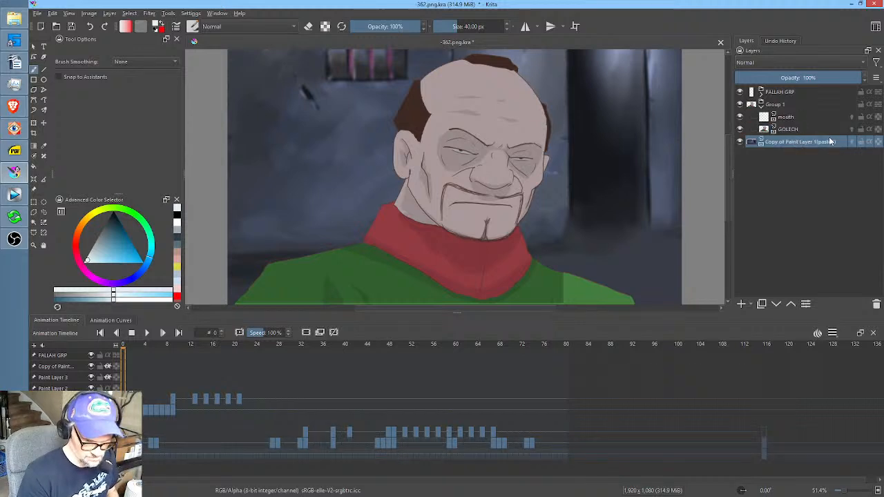
{"action": "left_click", "coordinate": [741, 142]}
{"action": "left_click", "coordinate": [741, 142]}
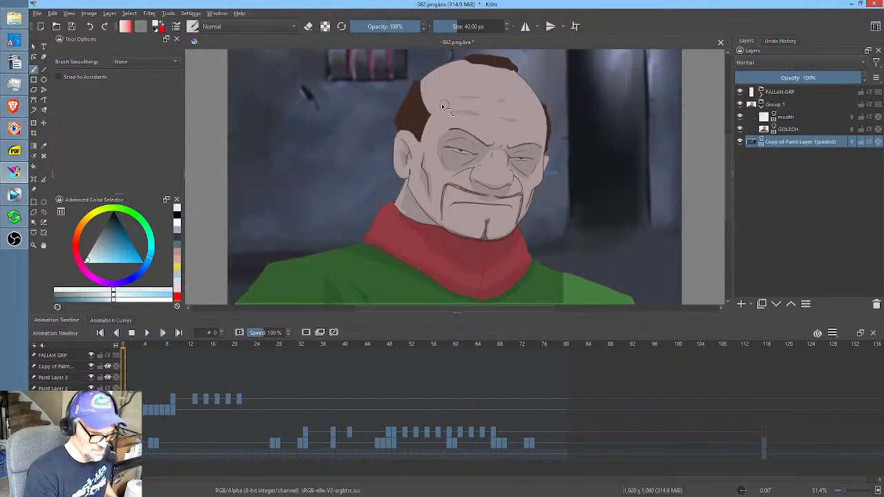
Try to desaturate the barred window area with a freehand selection and the Saturation curve of the Color Adjustment filter.
{"action": "left_click_drag", "start_coordinate": [444, 106], "coordinate": [525, 225]}
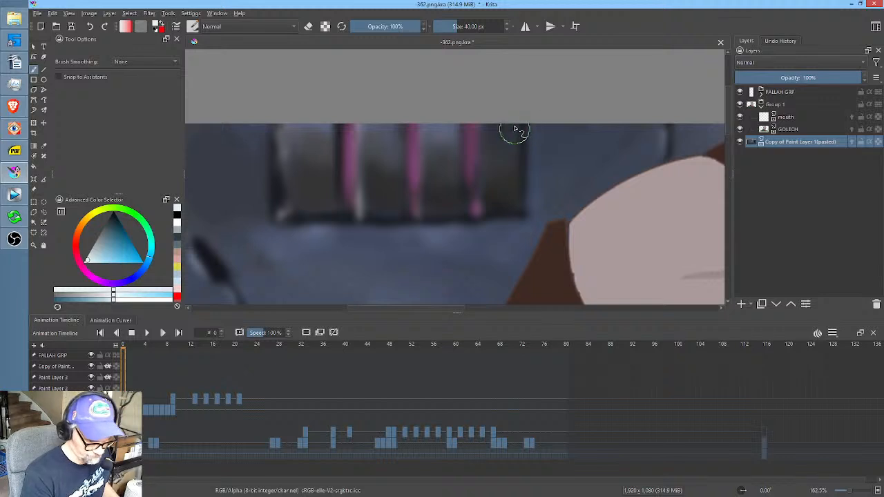
{"action": "key", "text": "l"}
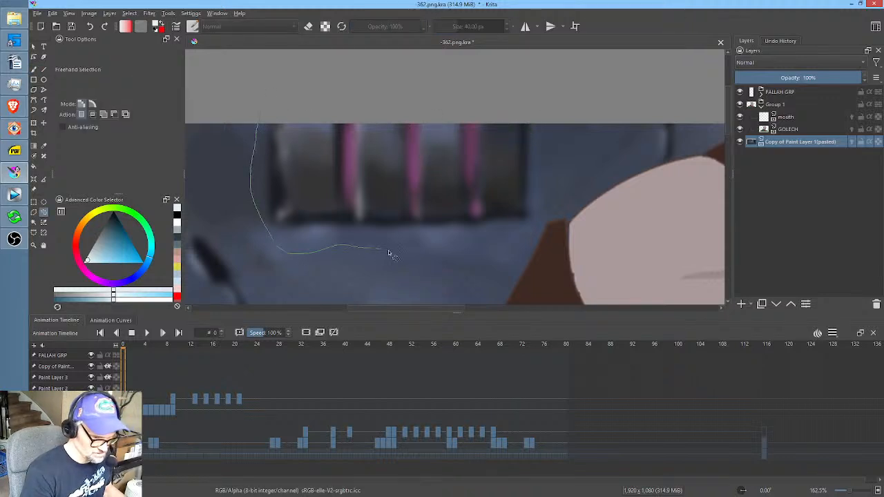
{"action": "left_click_drag", "start_coordinate": [564, 178], "coordinate": [472, 81]}
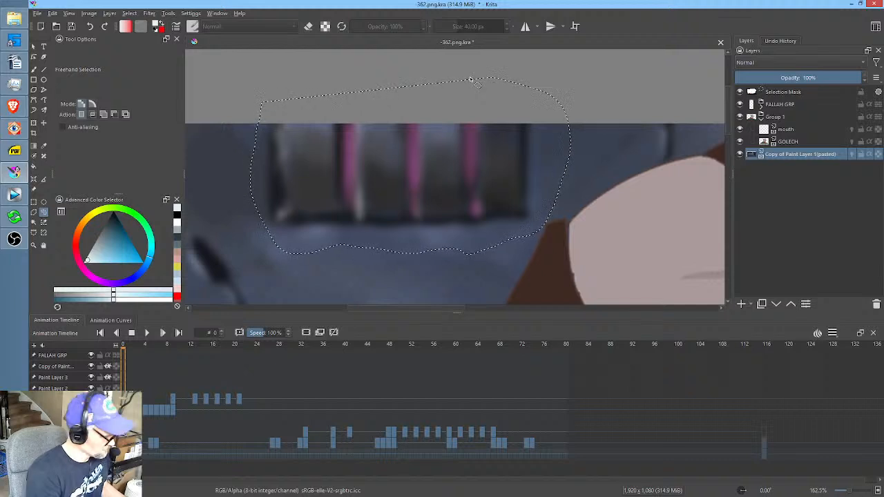
{"action": "key", "text": "ctrl+m"}
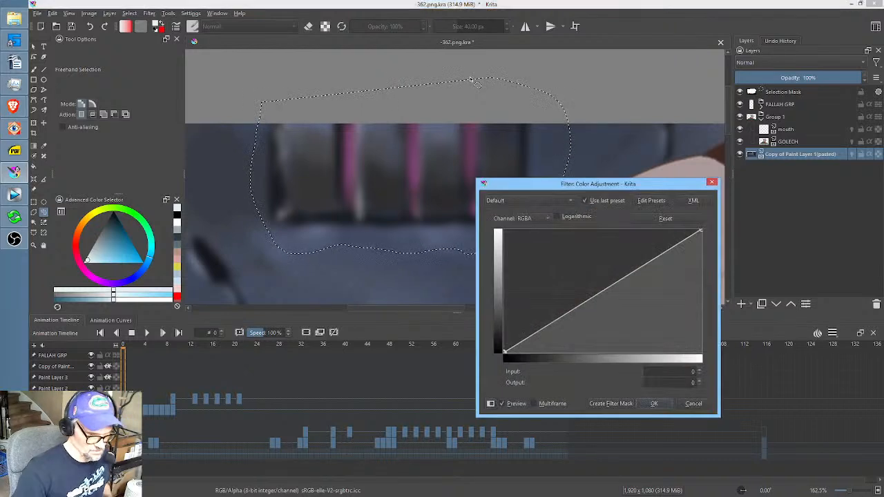
{"action": "left_click", "coordinate": [545, 219]}
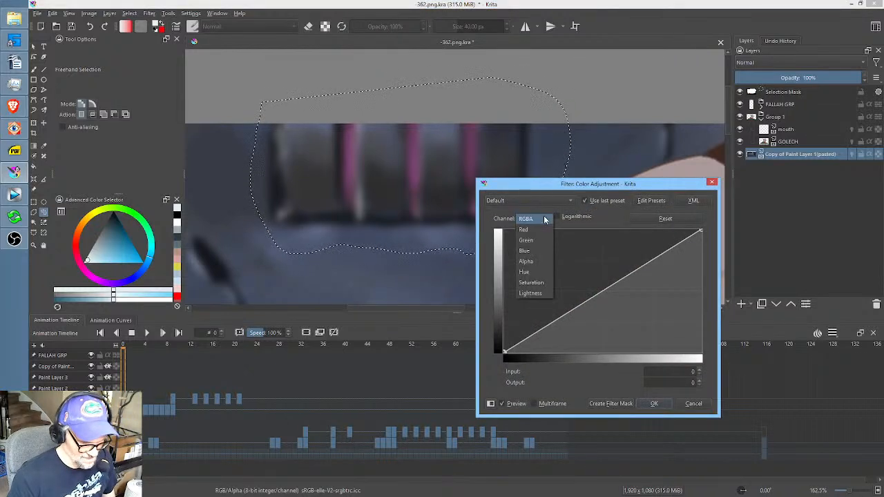
{"action": "left_click", "coordinate": [535, 282]}
{"action": "left_click_drag", "start_coordinate": [594, 301], "coordinate": [605, 313]}
{"action": "left_click", "coordinate": [694, 404]}
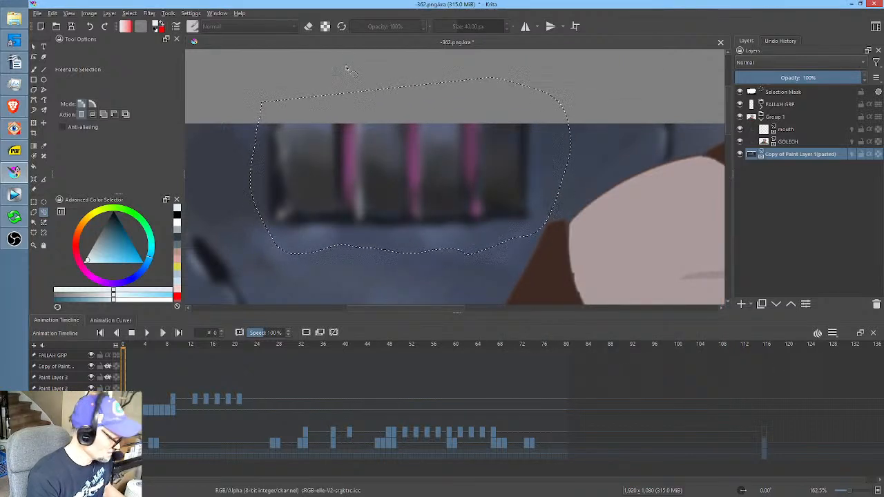
Select the three pink window bars freehand and lower their Saturation curve in Color Adjustment to output 22 at input 53.
{"action": "left_click_drag", "start_coordinate": [345, 72], "coordinate": [341, 74]}
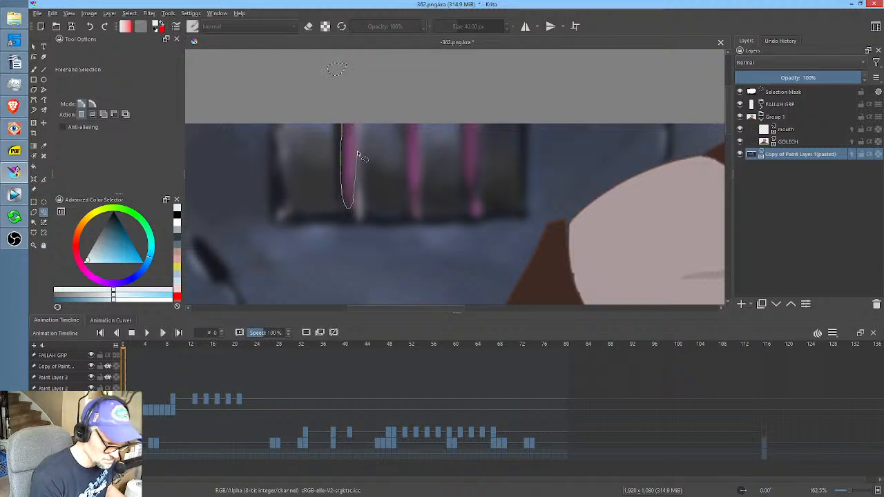
{"action": "mouse_move", "coordinate": [406, 126]}
{"action": "left_mouse_down"}
{"action": "mouse_move", "coordinate": [414, 213]}
{"action": "mouse_move", "coordinate": [421, 142]}
{"action": "mouse_move", "coordinate": [465, 166]}
{"action": "mouse_move", "coordinate": [471, 216]}
{"action": "mouse_move", "coordinate": [480, 218]}
{"action": "mouse_move", "coordinate": [480, 92]}
{"action": "left_mouse_up"}
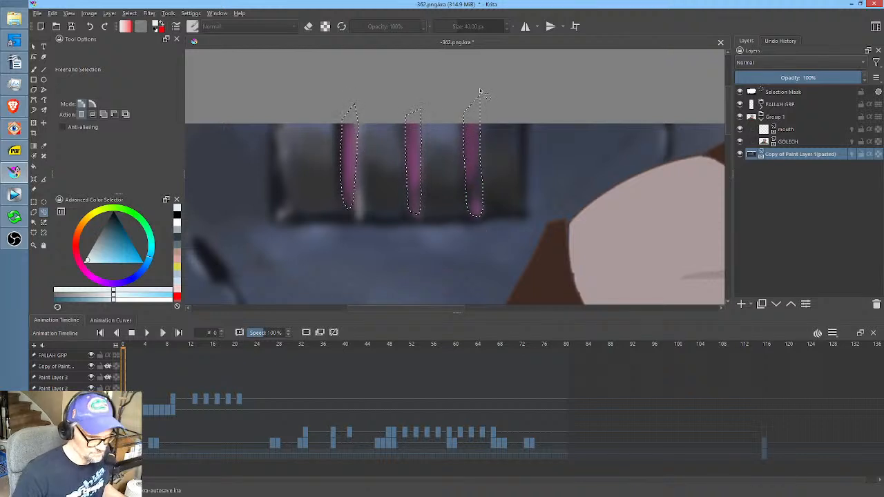
{"action": "key", "text": "ctrl+m"}
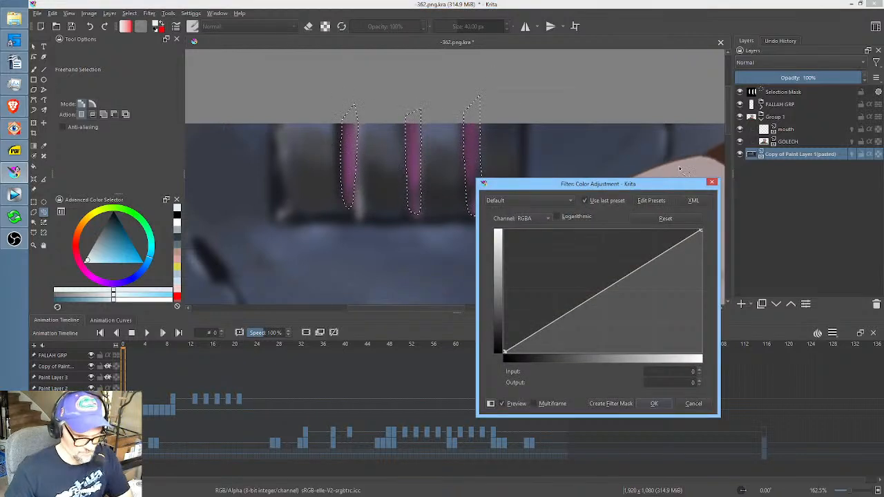
{"action": "left_click", "coordinate": [531, 219]}
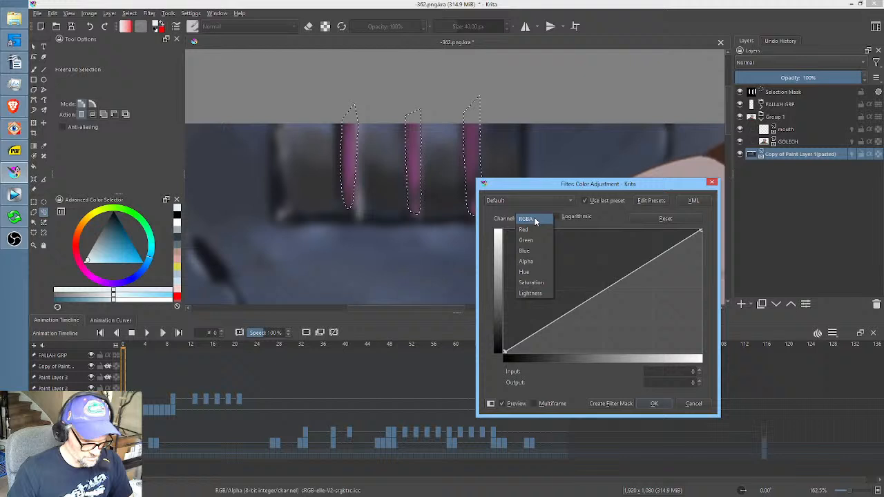
{"action": "left_click", "coordinate": [535, 284]}
{"action": "mouse_move", "coordinate": [700, 231]}
{"action": "left_mouse_down"}
{"action": "mouse_move", "coordinate": [702, 292]}
{"action": "mouse_move", "coordinate": [700, 230]}
{"action": "left_mouse_up"}
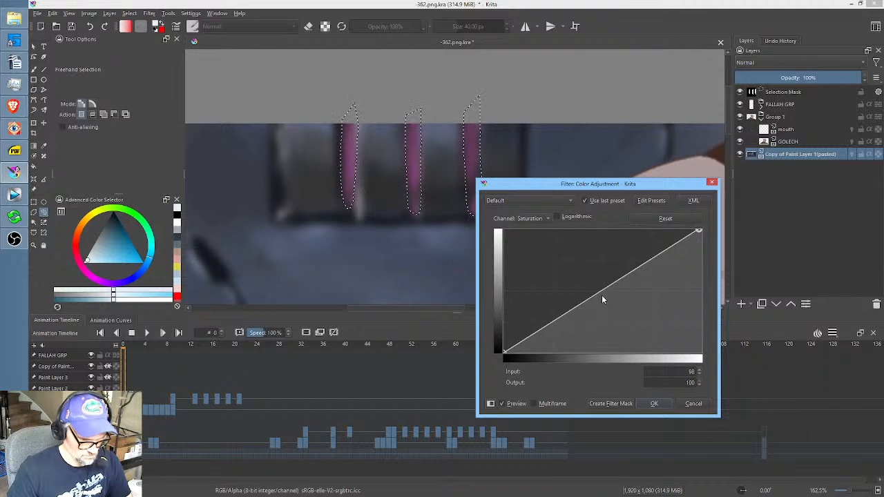
{"action": "left_click_drag", "start_coordinate": [604, 292], "coordinate": [608, 326]}
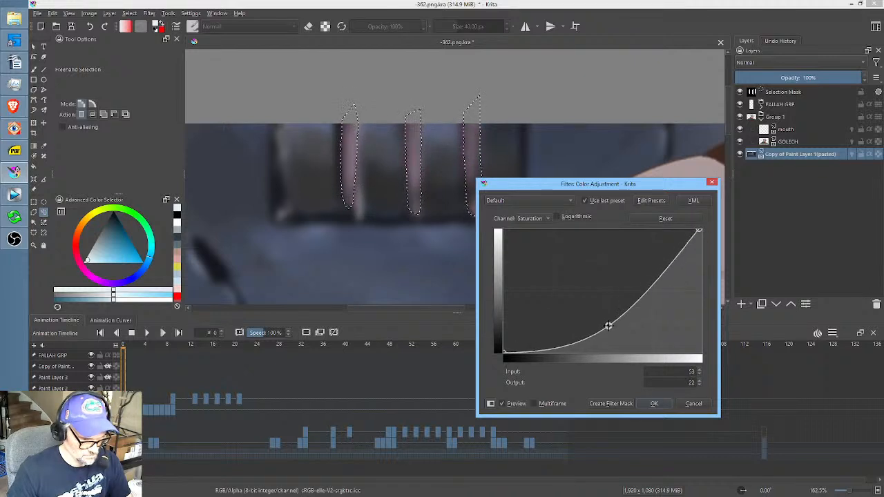
Move the Hue curve's start point to input 44, output 0, create a filter mask from the adjustment, and deselect the bars.
{"action": "left_click", "coordinate": [536, 218]}
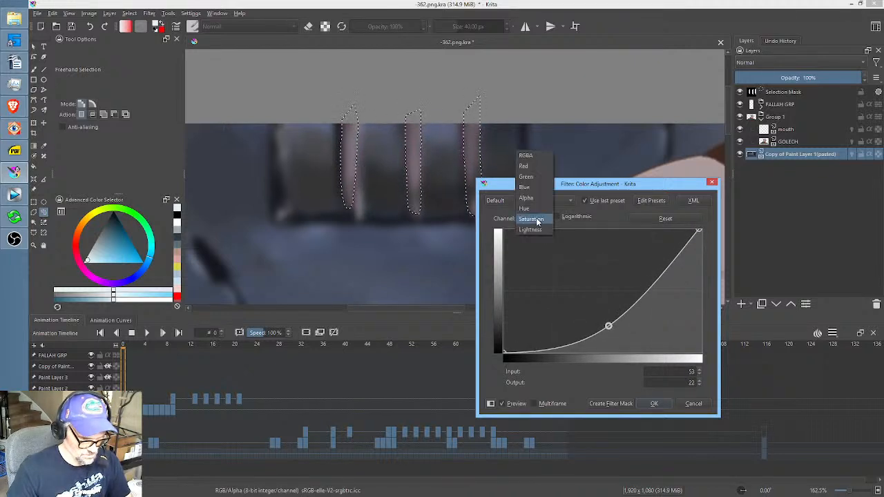
{"action": "left_click", "coordinate": [536, 209]}
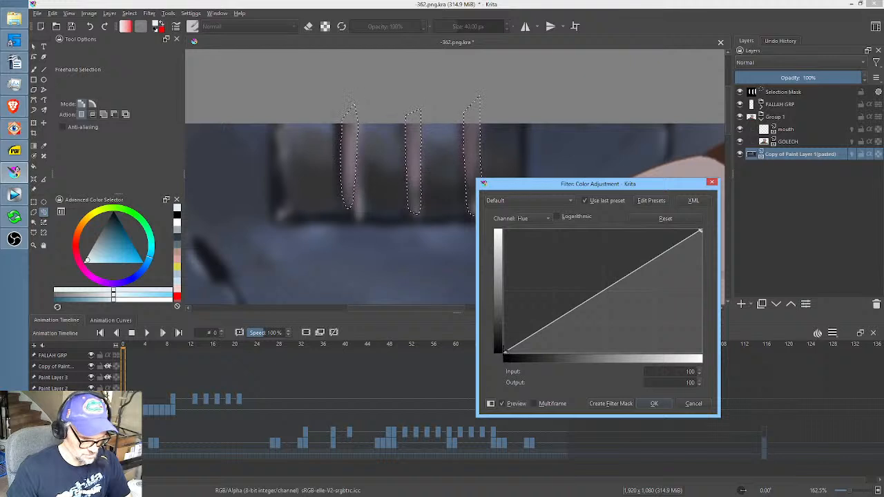
{"action": "left_click_drag", "start_coordinate": [504, 351], "coordinate": [591, 392]}
{"action": "left_click", "coordinate": [503, 405]}
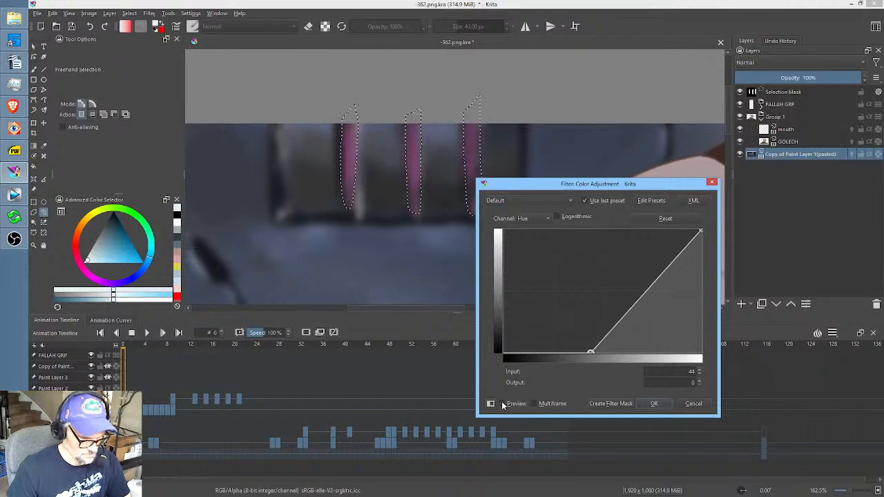
{"action": "left_click", "coordinate": [503, 405]}
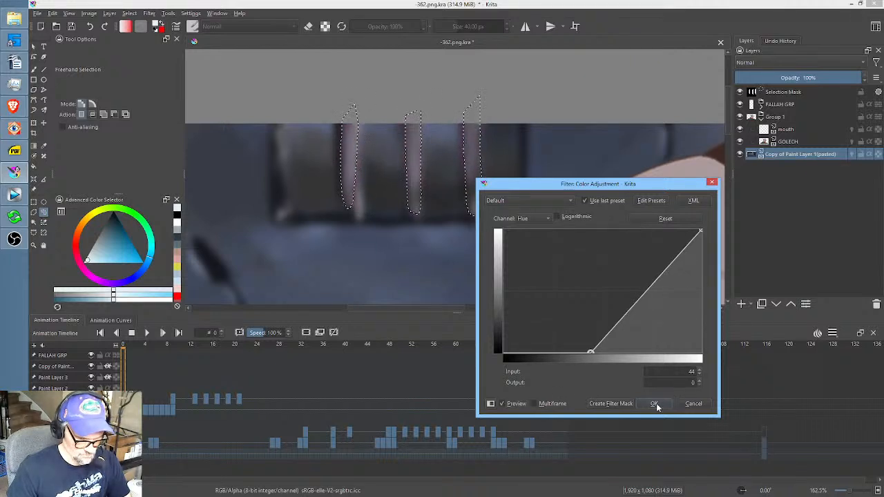
{"action": "left_click", "coordinate": [611, 405]}
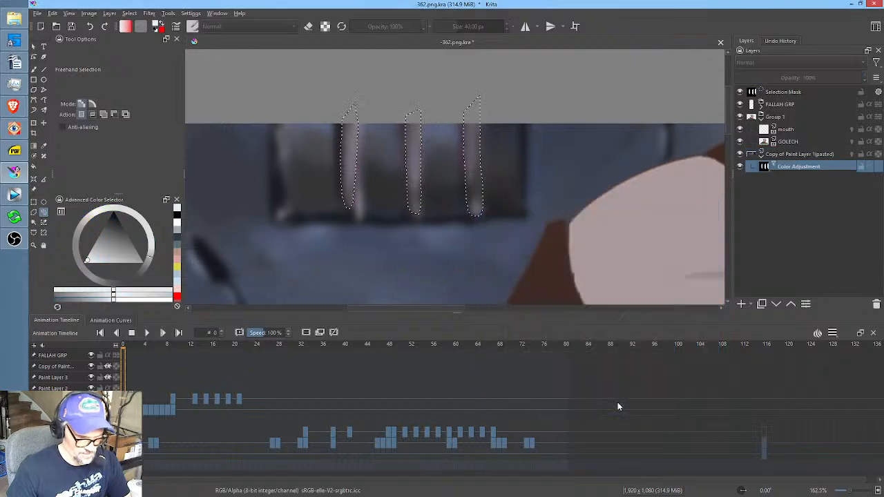
{"action": "left_click", "coordinate": [478, 134]}
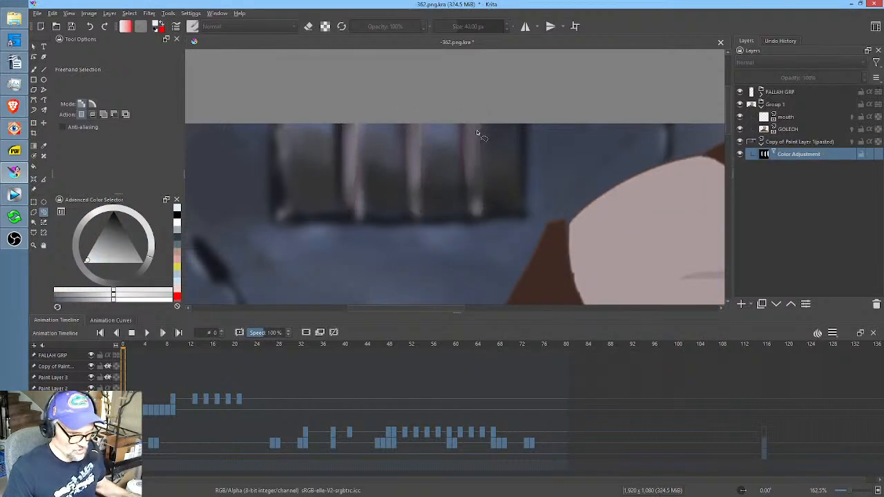
Compare the window bars with the Color Adjustment mask hidden and shown, then examine the whole shot.
{"action": "left_click", "coordinate": [741, 156]}
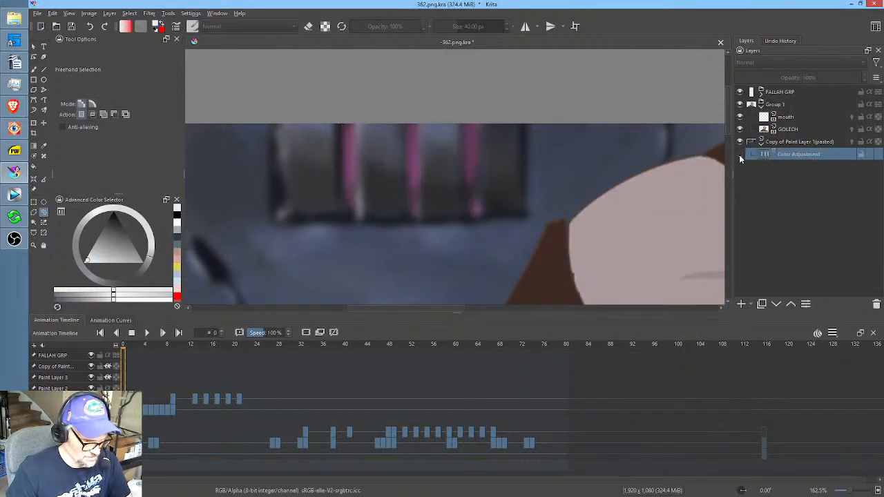
{"action": "left_click", "coordinate": [740, 156]}
{"action": "left_click", "coordinate": [740, 155]}
{"action": "left_click", "coordinate": [741, 155]}
{"action": "scroll", "coordinate": [464, 256], "scroll_direction": "down", "scroll_amount": 8}
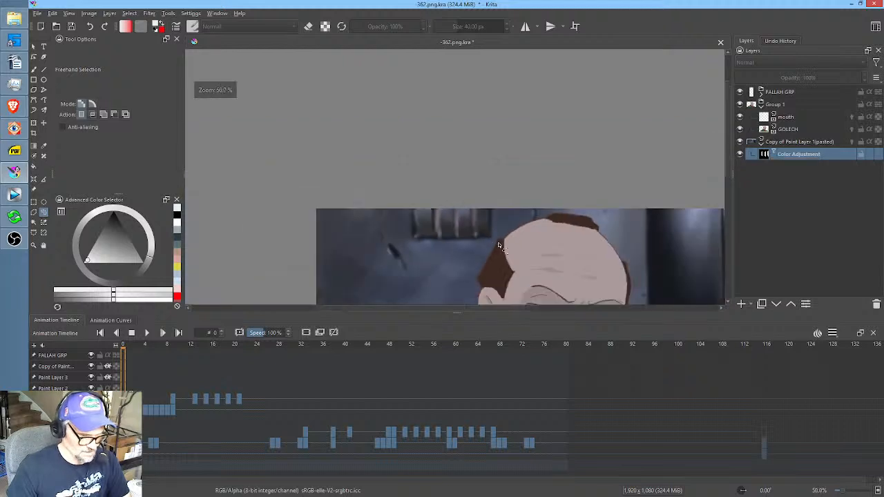
{"action": "scroll", "coordinate": [474, 143], "scroll_direction": "up", "scroll_amount": 2}
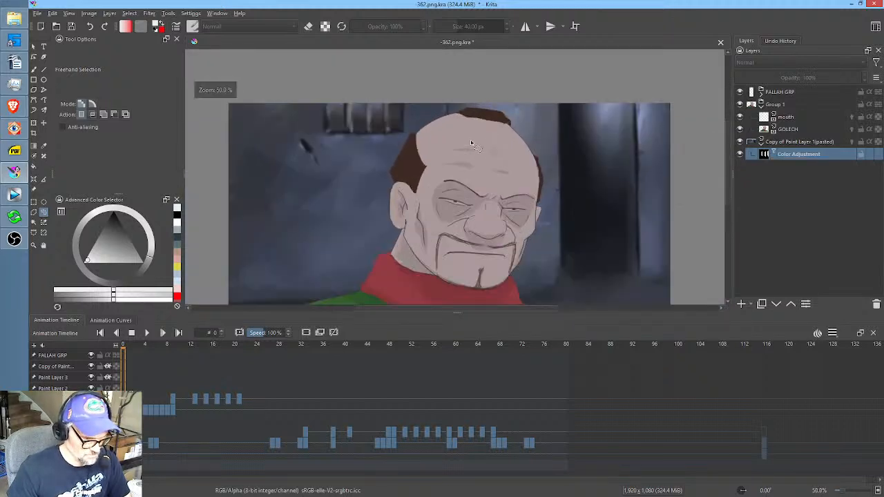
{"action": "left_click_drag", "start_coordinate": [473, 144], "coordinate": [490, 155]}
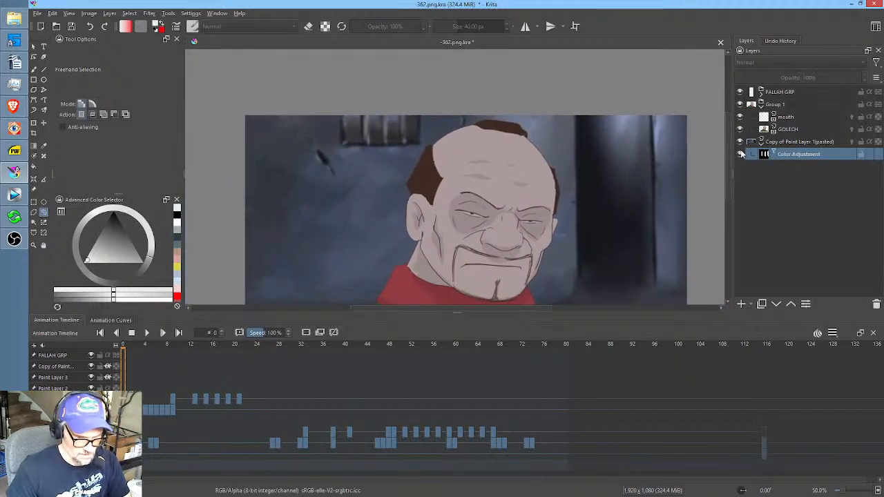
Flatten the background layer together with its Color Adjustment mask.
{"action": "right_click", "coordinate": [793, 140]}
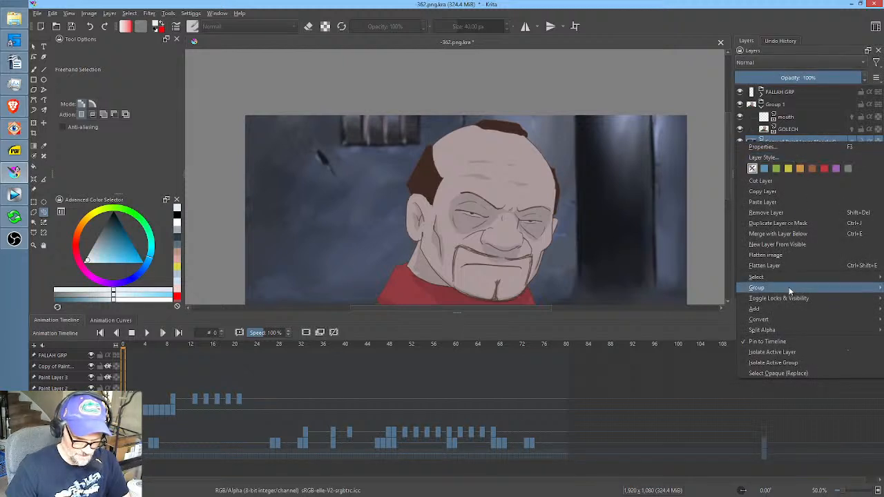
{"action": "left_click", "coordinate": [785, 143]}
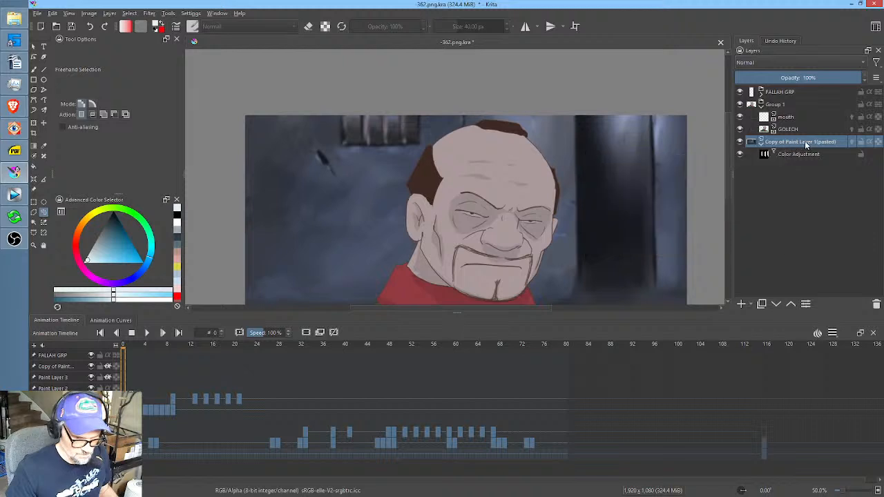
{"action": "right_click", "coordinate": [793, 144]}
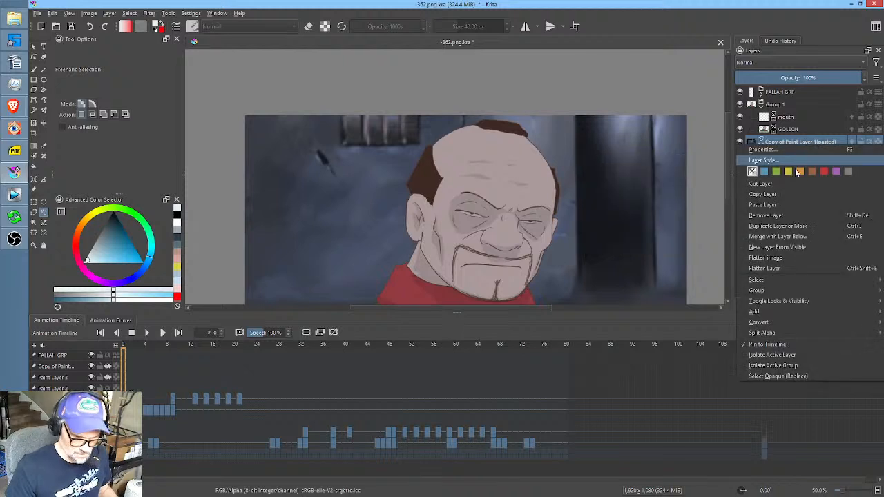
{"action": "left_click", "coordinate": [788, 270]}
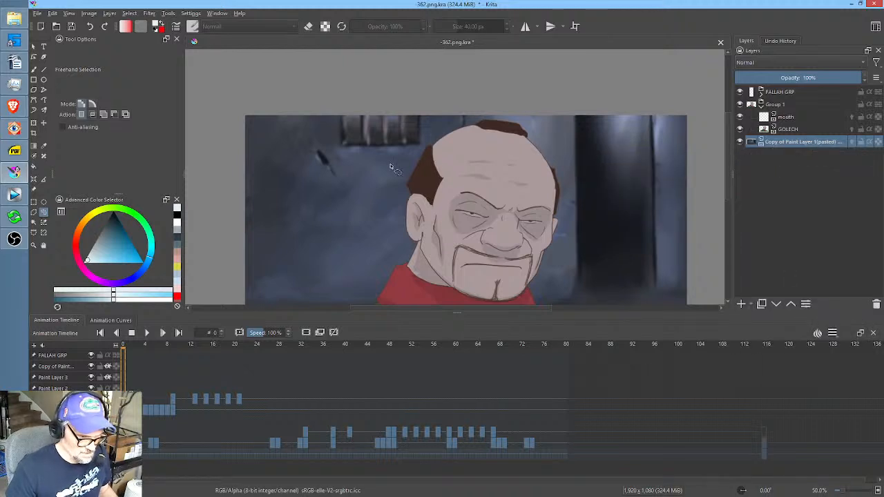
Set up a freehand brush at about 13.45 px and 14% opacity, and paint light highlights along the window bars.
{"action": "scroll", "coordinate": [383, 141], "scroll_direction": "up", "scroll_amount": 3}
{"action": "scroll", "coordinate": [382, 141], "scroll_direction": "up", "scroll_amount": 2}
{"action": "right_click", "coordinate": [546, 135]}
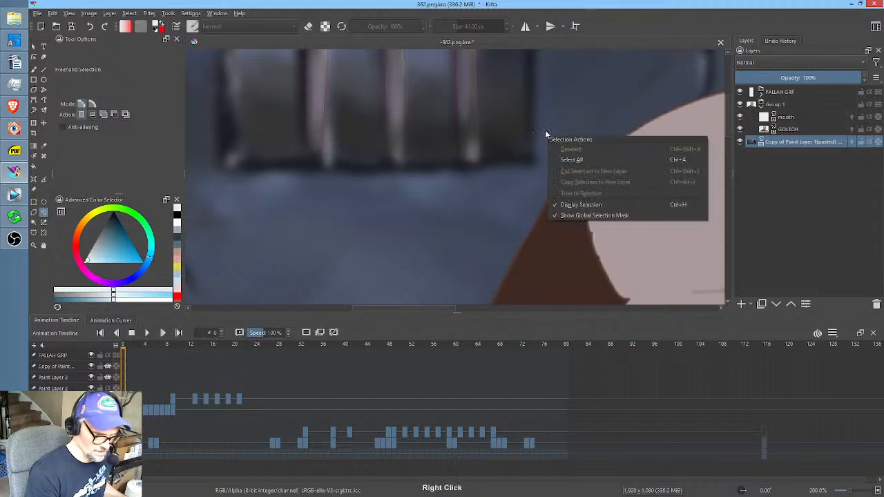
{"action": "left_click", "coordinate": [548, 103]}
{"action": "key", "text": "b"}
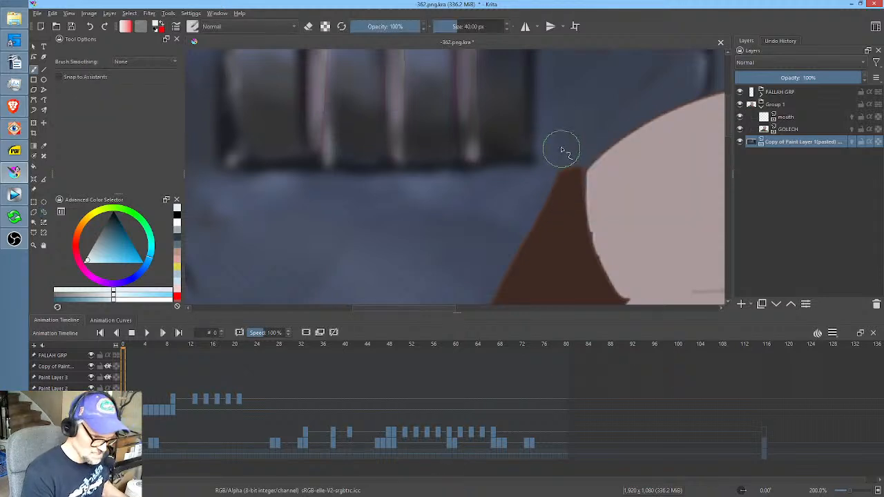
{"action": "right_click", "coordinate": [556, 148]}
{"action": "left_click", "coordinate": [598, 159]}
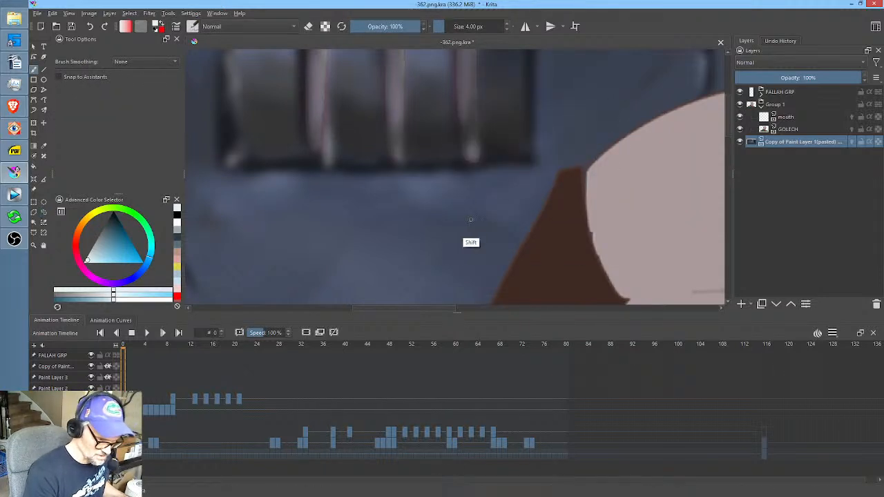
{"action": "mouse_move", "coordinate": [471, 220]}
{"action": "left_mouse_down"}
{"action": "mouse_move", "coordinate": [487, 213]}
{"action": "mouse_move", "coordinate": [479, 219]}
{"action": "left_mouse_up"}
{"action": "left_click_drag", "start_coordinate": [509, 169], "coordinate": [547, 228]}
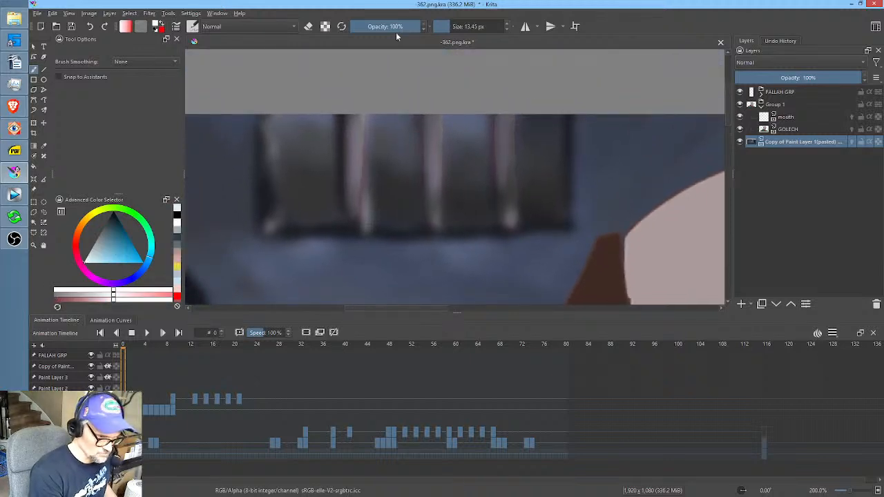
{"action": "left_click_drag", "start_coordinate": [396, 27], "coordinate": [347, 37]}
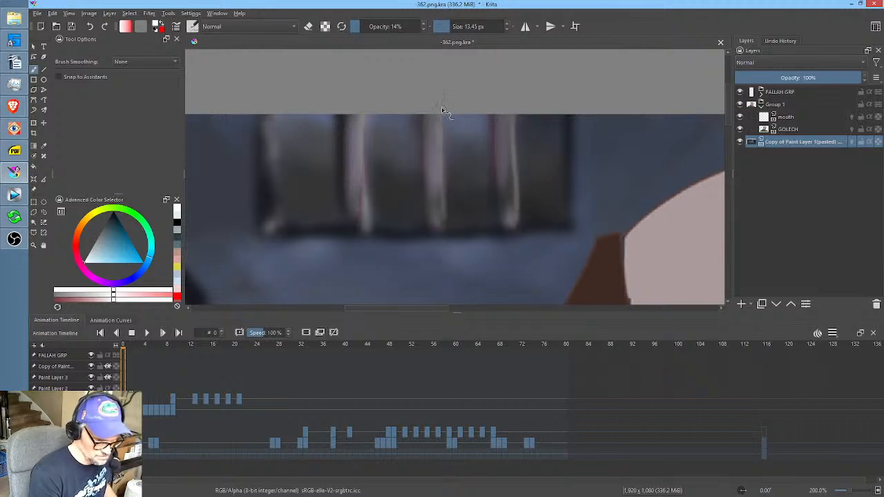
Retouch the first bar and the window's left edge with colours sampled from the painting at 100% opacity, enlarging the brush to 18.50 px.
{"action": "left_click", "coordinate": [360, 185], "text": "ctrl"}
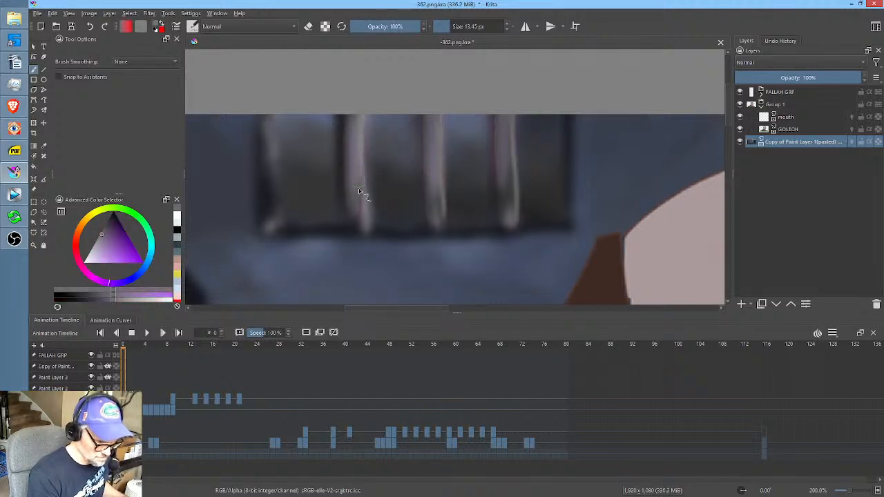
{"action": "left_click", "coordinate": [364, 199], "text": "ctrl"}
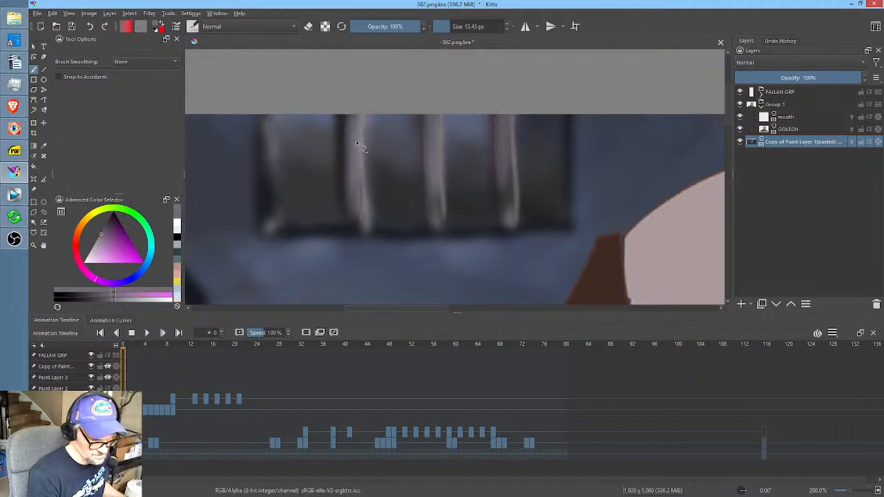
{"action": "left_click", "coordinate": [232, 198], "text": "ctrl"}
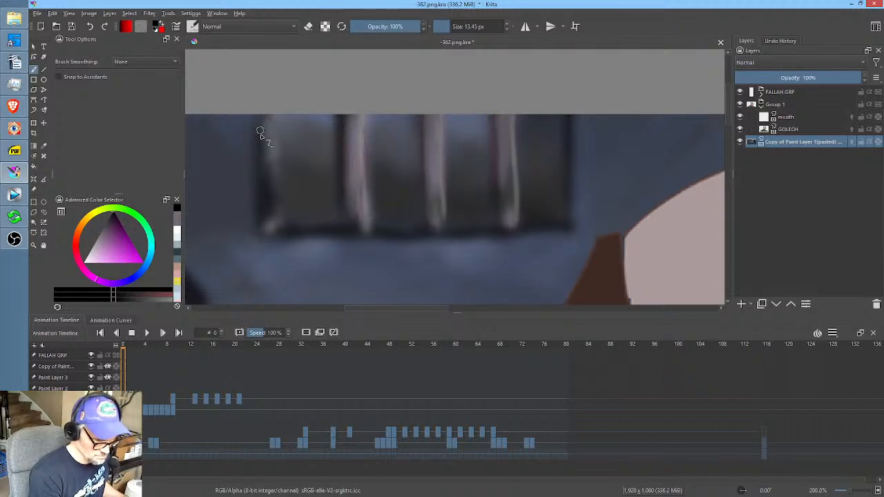
{"action": "left_click", "coordinate": [290, 169], "text": "ctrl"}
{"action": "mouse_move", "coordinate": [284, 173]}
{"action": "left_mouse_down"}
{"action": "mouse_move", "coordinate": [309, 154]}
{"action": "mouse_move", "coordinate": [280, 179]}
{"action": "mouse_move", "coordinate": [288, 202]}
{"action": "mouse_move", "coordinate": [280, 254]}
{"action": "mouse_move", "coordinate": [279, 225]}
{"action": "left_mouse_up"}
{"action": "left_click", "coordinate": [357, 172], "text": "ctrl"}
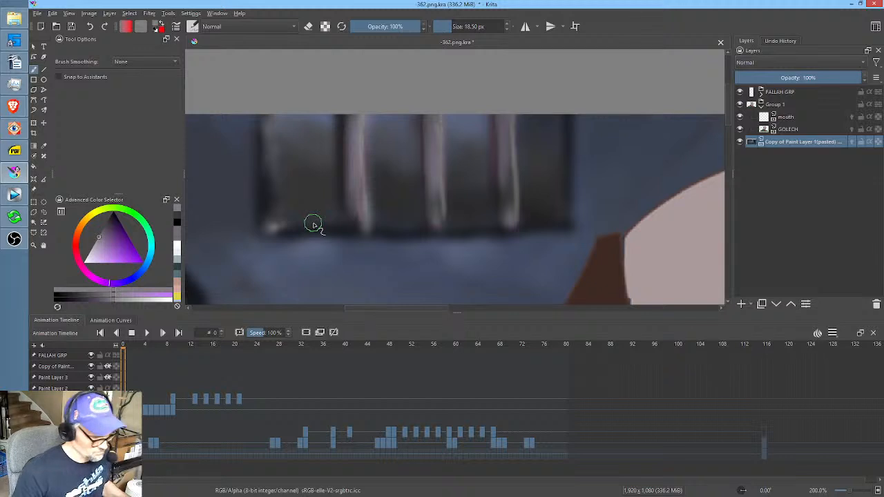
Render frames 0 to 80 as a PNG image sequence with base name 362. in scenes/362/RENDER, replacing the old frames.
{"action": "key", "text": "1"}
{"action": "scroll", "coordinate": [506, 203], "scroll_direction": "down", "scroll_amount": 3}
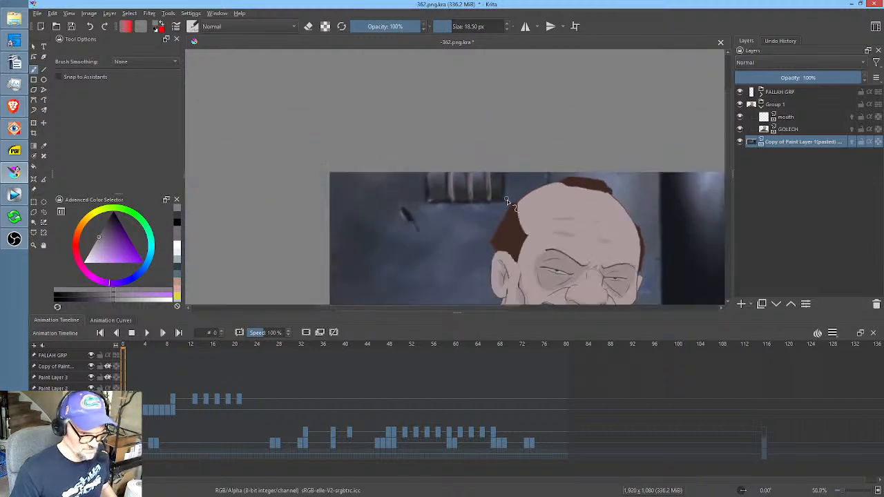
{"action": "left_click_drag", "start_coordinate": [541, 216], "coordinate": [452, 152]}
{"action": "scroll", "coordinate": [452, 152], "scroll_direction": "up", "scroll_amount": 1}
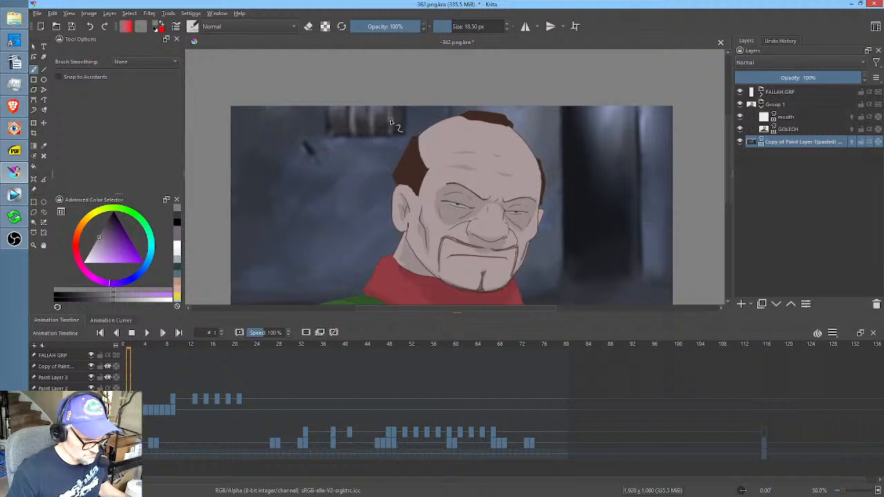
{"action": "key", "text": "ctrl"}
{"action": "key", "text": "ctrl+shift+r"}
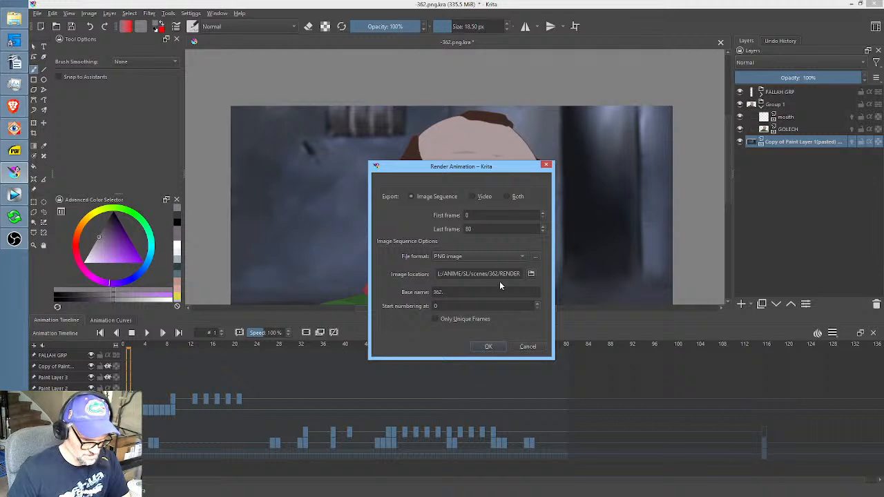
{"action": "left_click", "coordinate": [487, 348]}
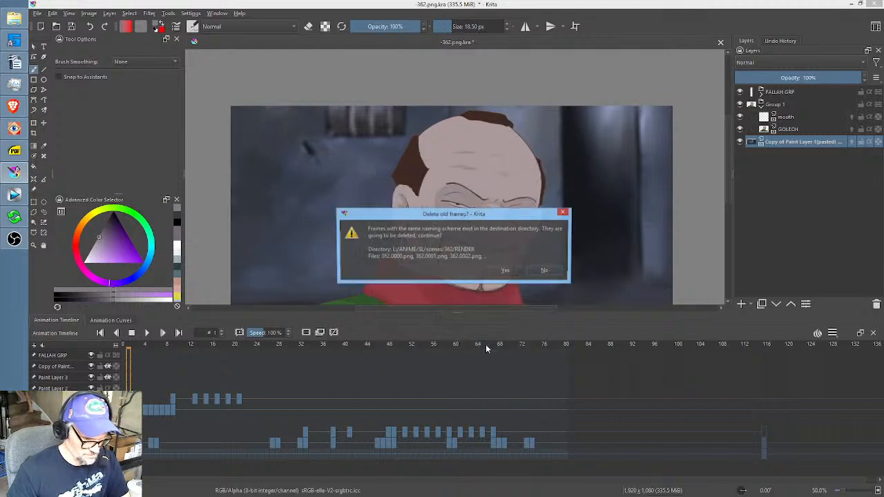
{"action": "left_click", "coordinate": [505, 271]}
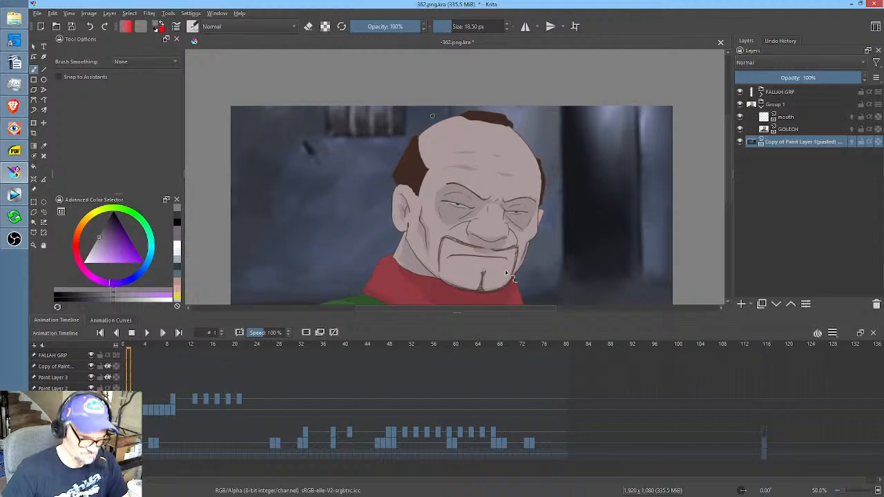
Switch to Vegas Pro and compare the backgrounds of the adjoining scene 357 and scene 362 clips on the video track.
{"action": "left_click", "coordinate": [14, 195]}
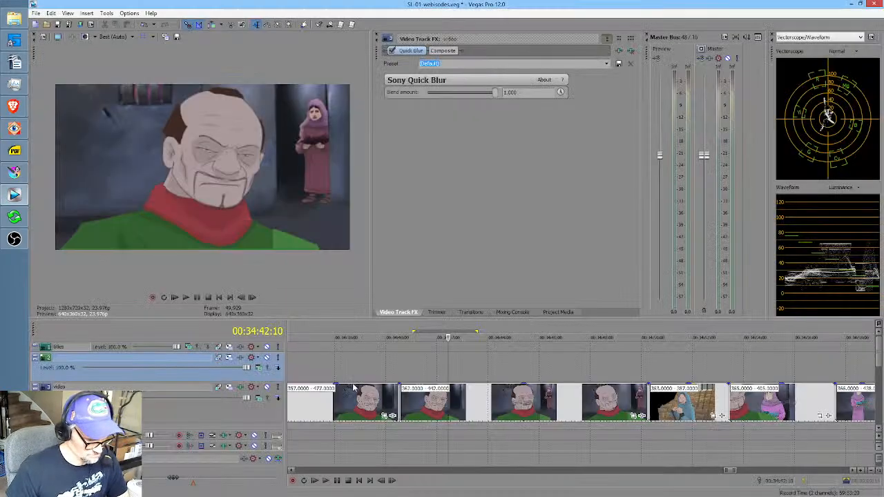
{"action": "left_click", "coordinate": [364, 366]}
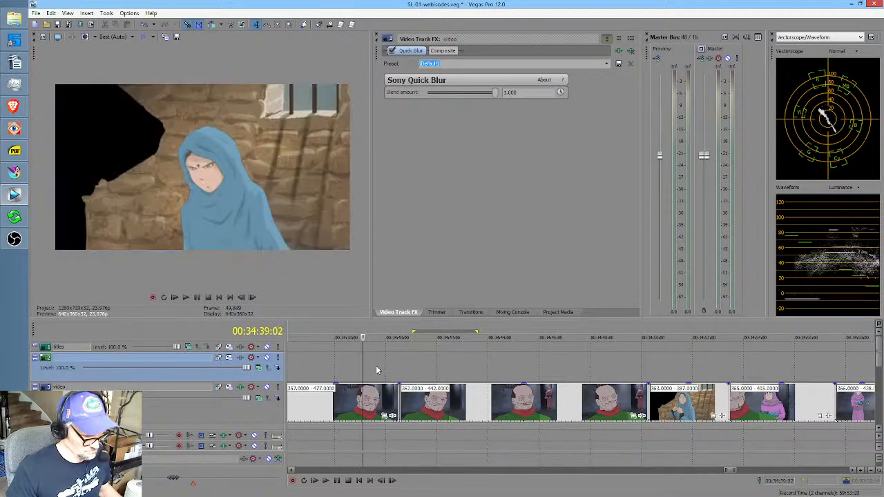
{"action": "mouse_move", "coordinate": [357, 367]}
{"action": "left_mouse_down"}
{"action": "mouse_move", "coordinate": [412, 368]}
{"action": "mouse_move", "coordinate": [368, 370]}
{"action": "left_mouse_up"}
{"action": "scroll", "coordinate": [393, 368], "scroll_direction": "left", "scroll_amount": 2}
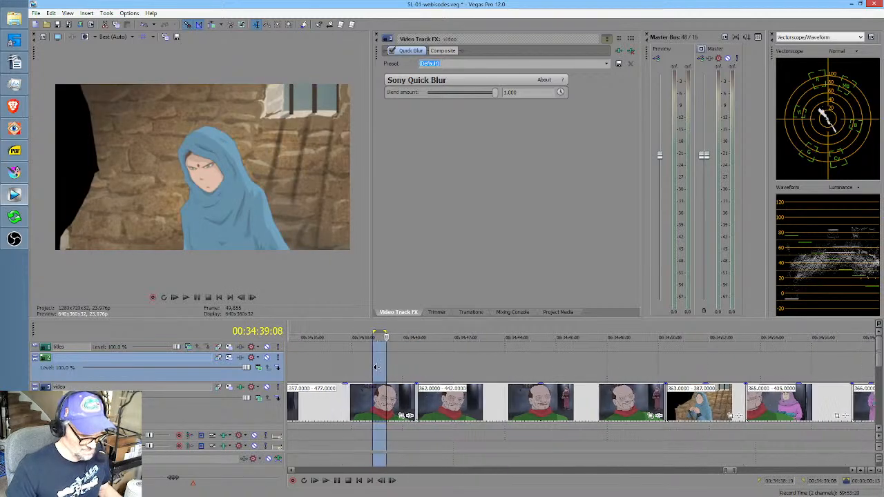
{"action": "left_click", "coordinate": [377, 396]}
{"action": "scroll", "coordinate": [435, 368], "scroll_direction": "up", "scroll_amount": 3}
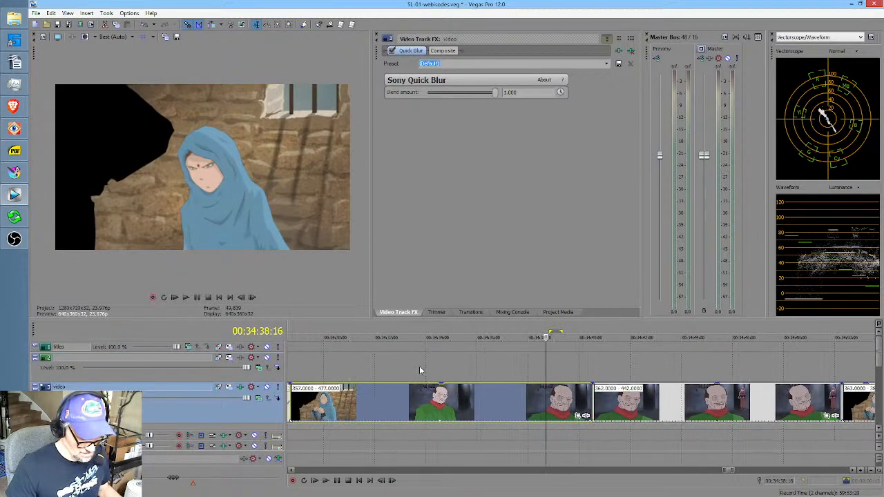
{"action": "left_click", "coordinate": [617, 404]}
Switch to Krita and copy scene 362's background layer, Copy of Paint Layer 1(pasted).
{"action": "left_click", "coordinate": [14, 172]}
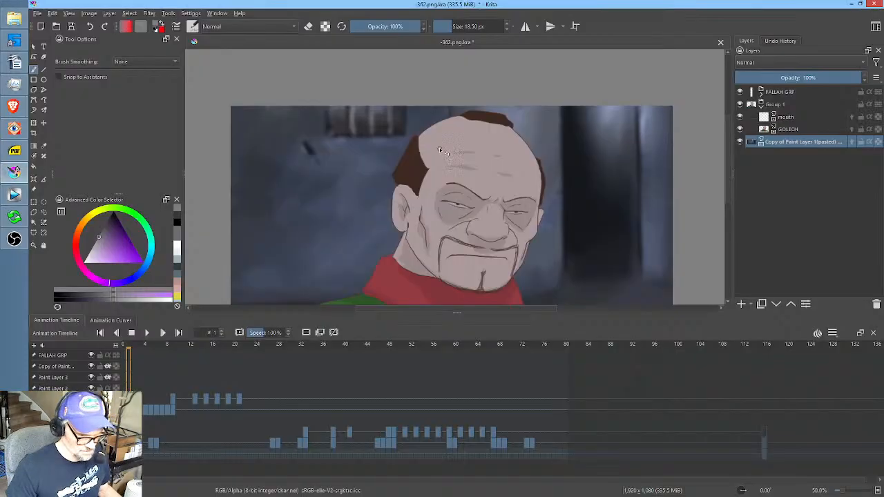
{"action": "right_click", "coordinate": [784, 142]}
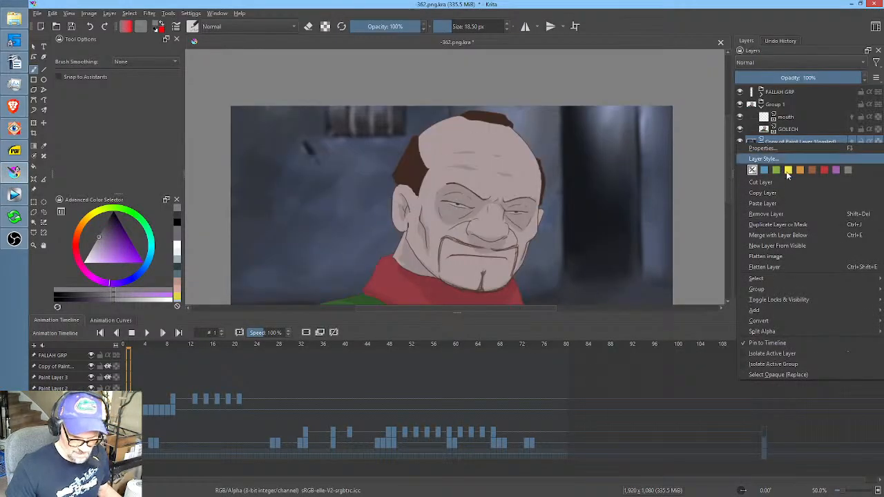
{"action": "left_click", "coordinate": [763, 193]}
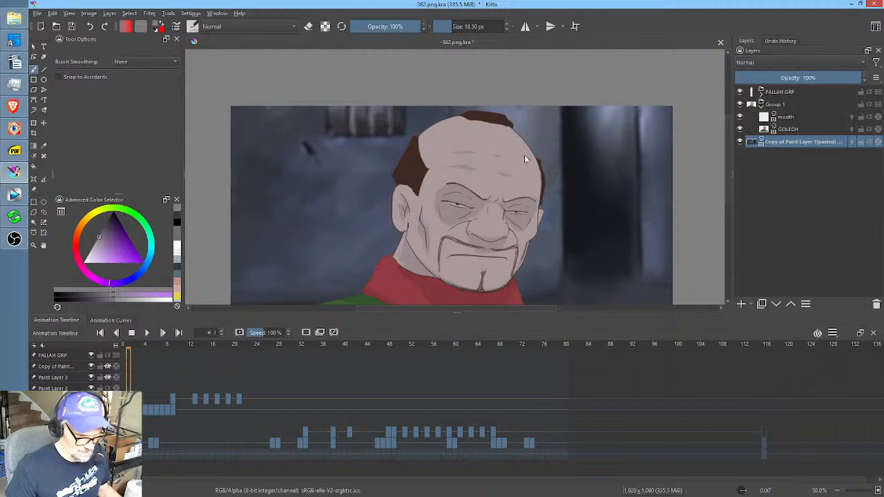
Switch to Vegas Pro and check the start of the scene 357 clip in the preview.
{"action": "left_click", "coordinate": [14, 195]}
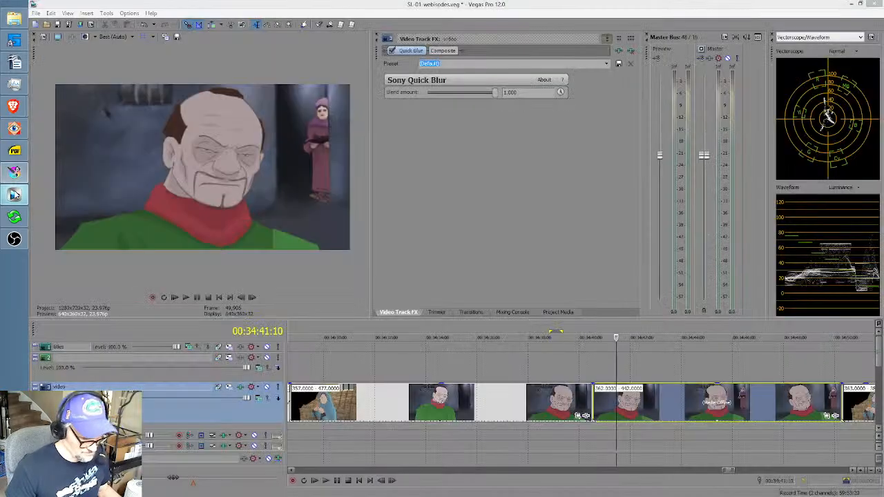
{"action": "left_click", "coordinate": [353, 363]}
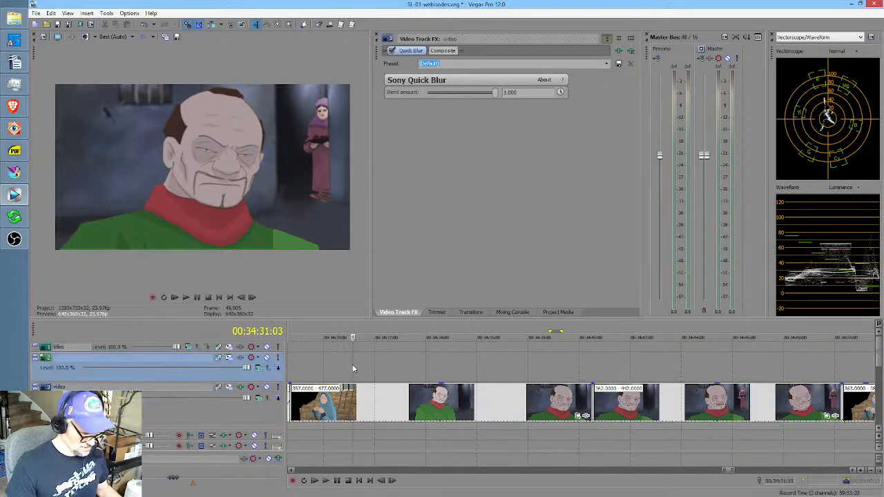
{"action": "left_click", "coordinate": [309, 399]}
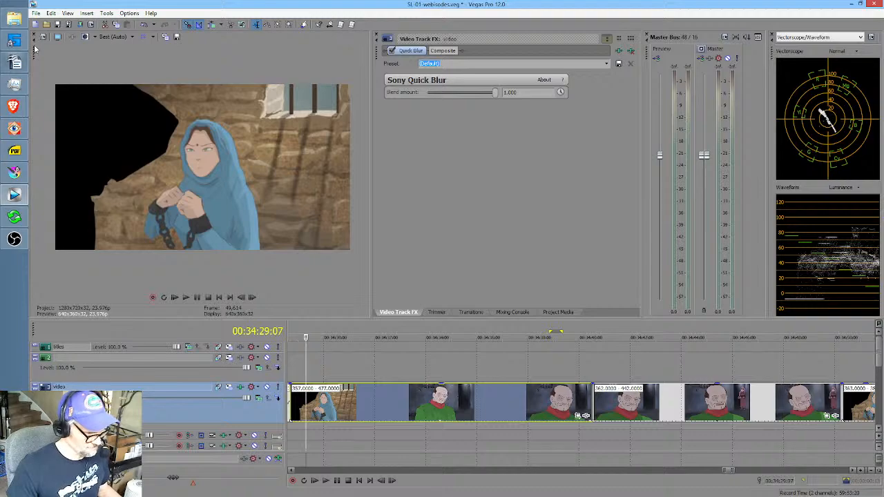
Switch to Krita and open 357.png.kra from the scenes folder.
{"action": "left_click", "coordinate": [16, 173]}
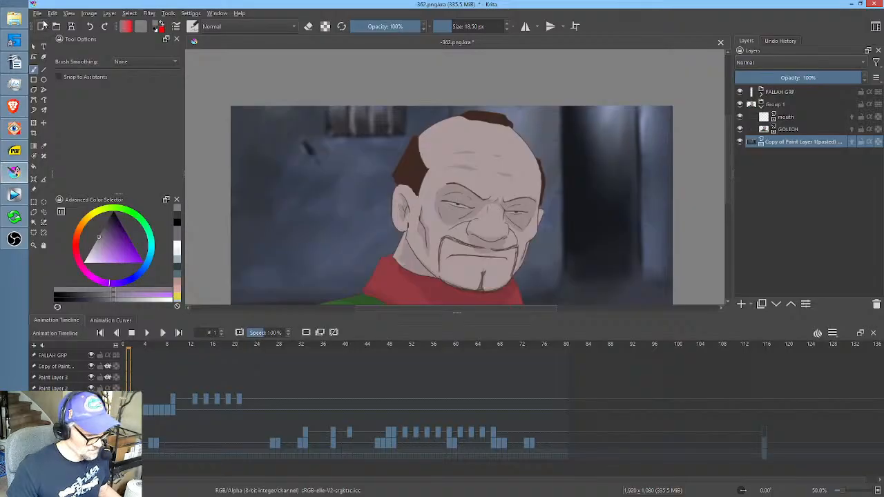
{"action": "left_click", "coordinate": [57, 29]}
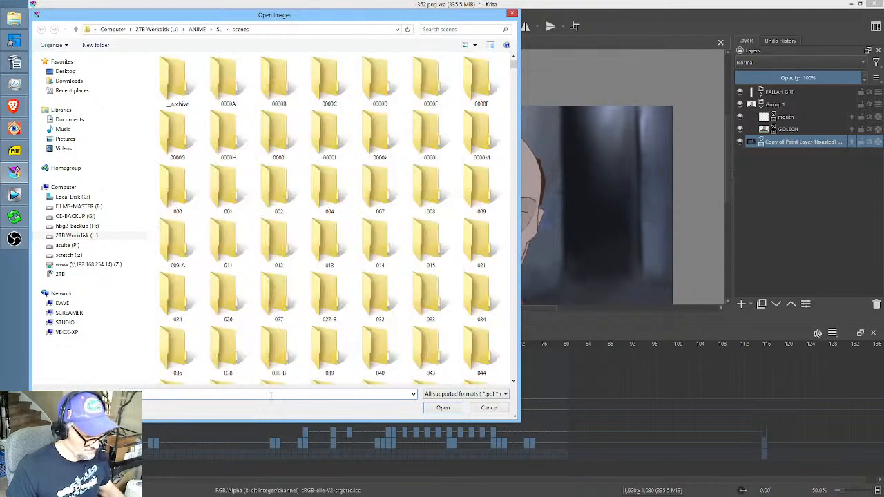
{"action": "type", "text": "361"}
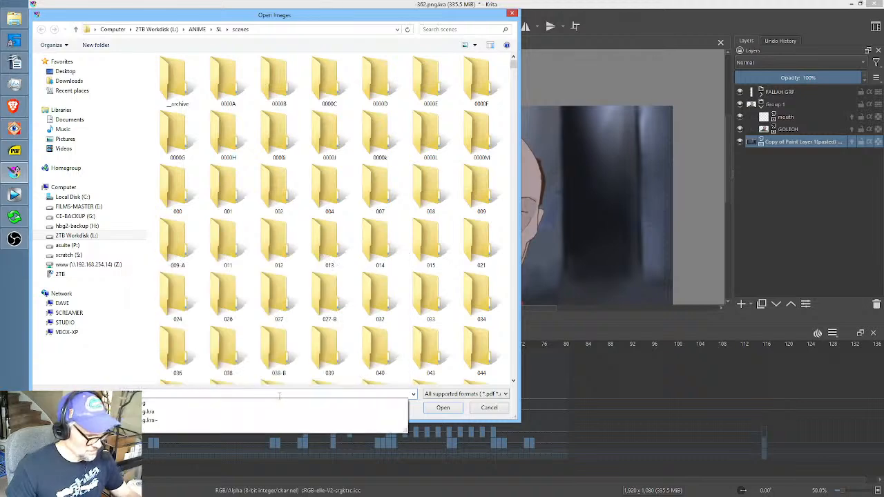
{"action": "left_click", "coordinate": [185, 413]}
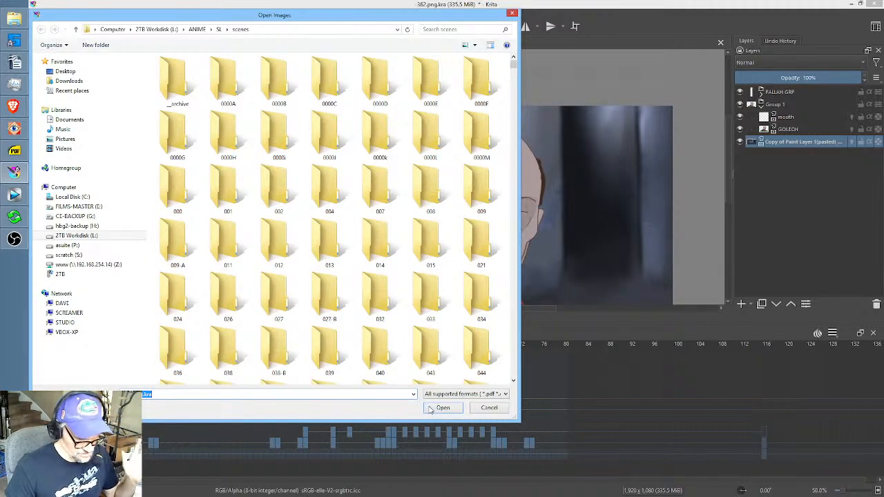
{"action": "left_click", "coordinate": [441, 408]}
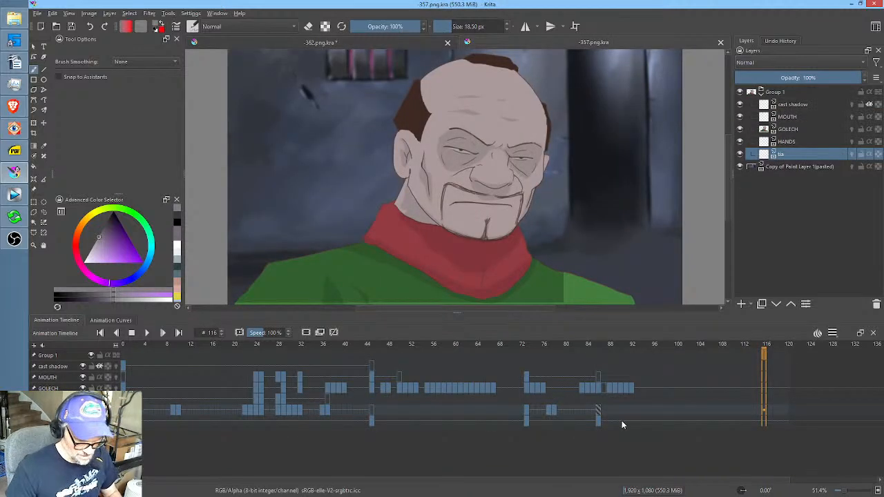
Go to frame 45 of scene 357 and make the background layer Copy of Paint Layer 1(pasted) active.
{"action": "left_click_drag", "start_coordinate": [507, 345], "coordinate": [371, 362]}
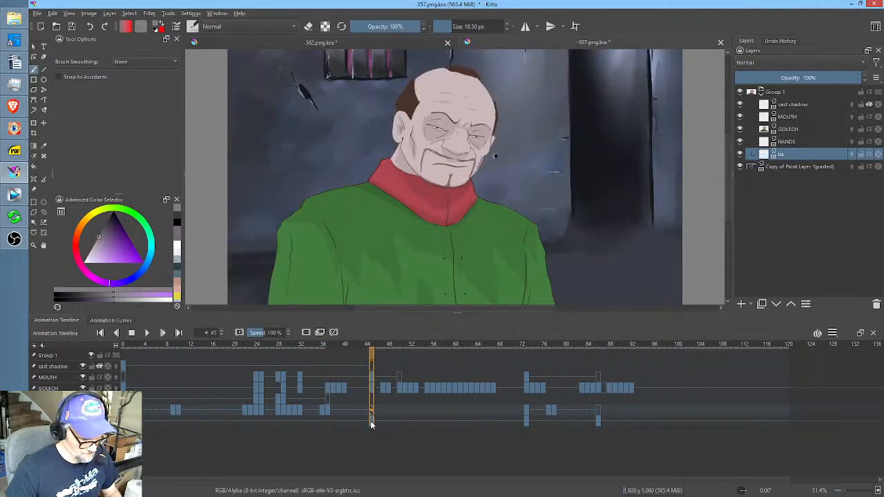
{"action": "left_click", "coordinate": [792, 167]}
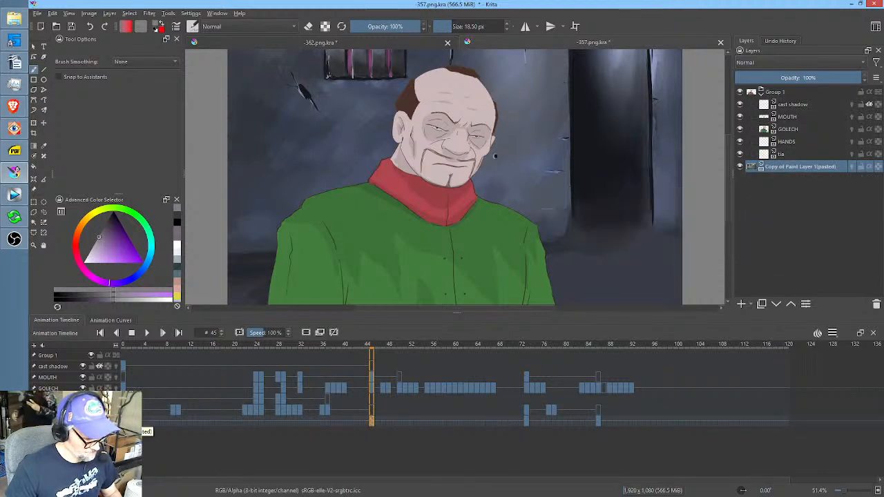
{"action": "key", "text": "Delete"}
{"action": "key", "text": "ctrl+z"}
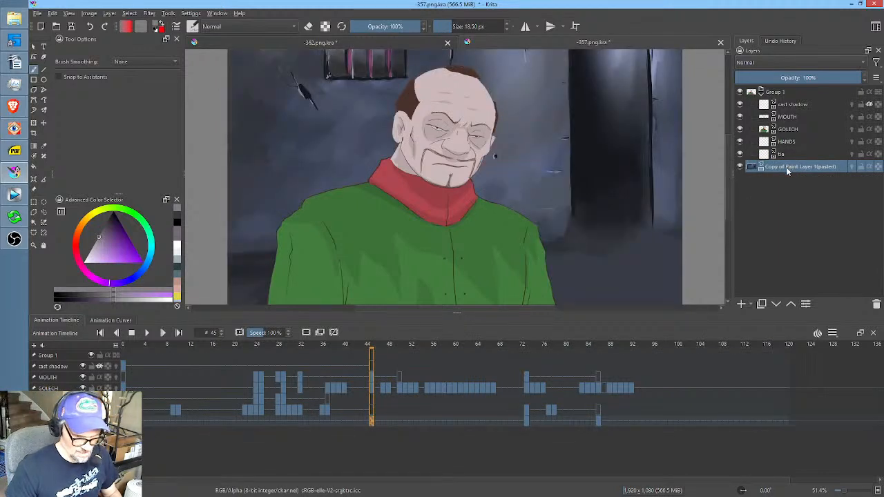
{"action": "left_click", "coordinate": [527, 425]}
{"action": "mouse_move", "coordinate": [386, 341]}
{"action": "left_mouse_down"}
{"action": "mouse_move", "coordinate": [327, 343]}
{"action": "mouse_move", "coordinate": [373, 343]}
{"action": "left_mouse_up"}
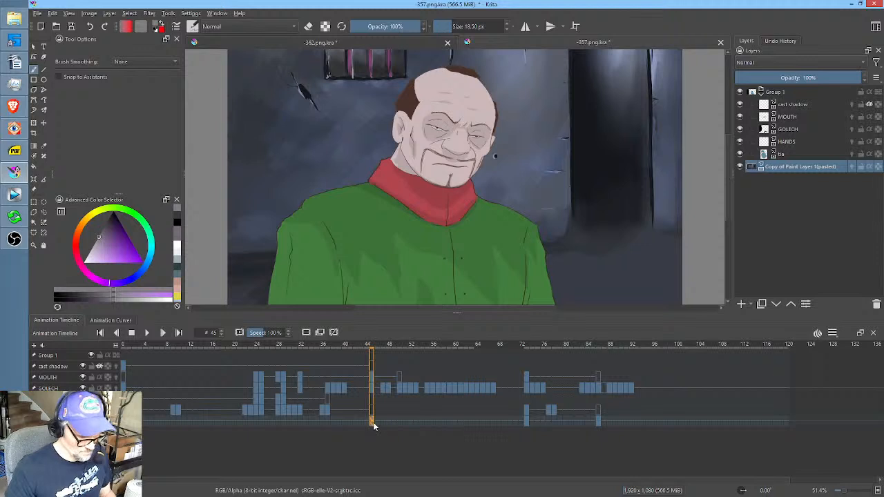
Select the magenta parts of the window bars on the background layer with Similar Color Selection at fuzziness 1.
{"action": "left_click_drag", "start_coordinate": [373, 116], "coordinate": [381, 137]}
{"action": "scroll", "coordinate": [373, 81], "scroll_direction": "up", "scroll_amount": 5}
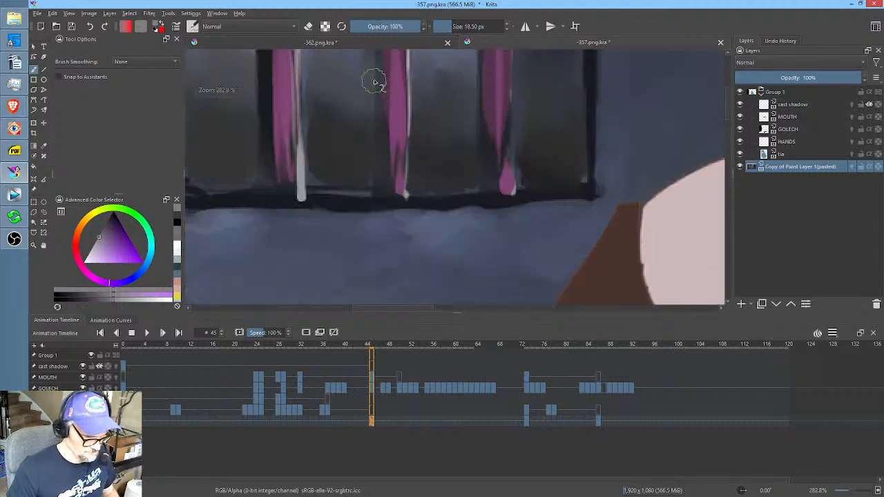
{"action": "left_click_drag", "start_coordinate": [373, 80], "coordinate": [377, 95]}
{"action": "scroll", "coordinate": [377, 95], "scroll_direction": "down", "scroll_amount": 2}
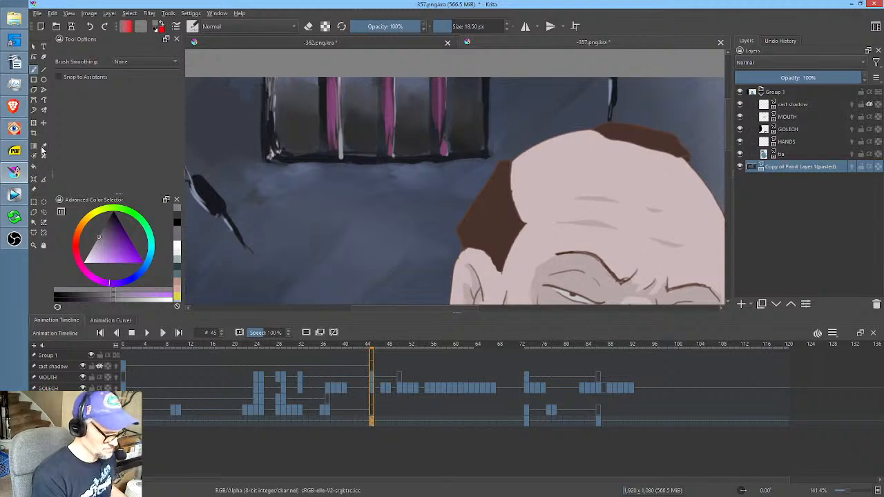
{"action": "left_click", "coordinate": [43, 222]}
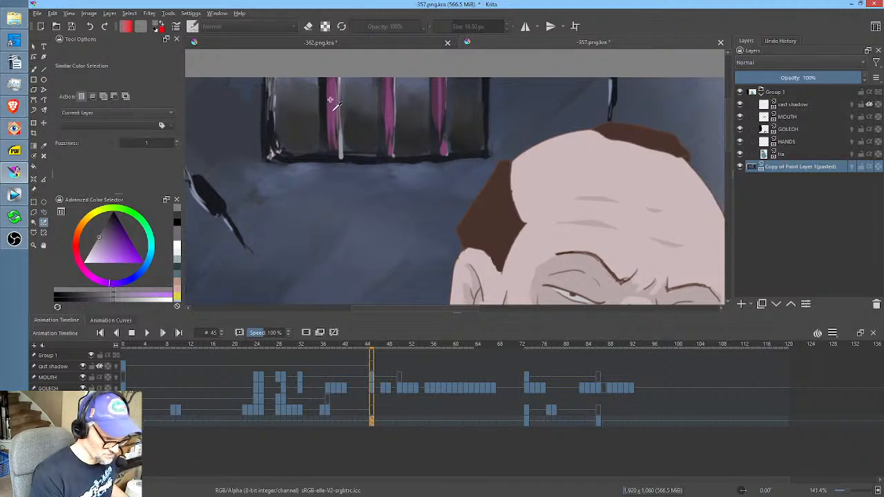
{"action": "left_click", "coordinate": [332, 104]}
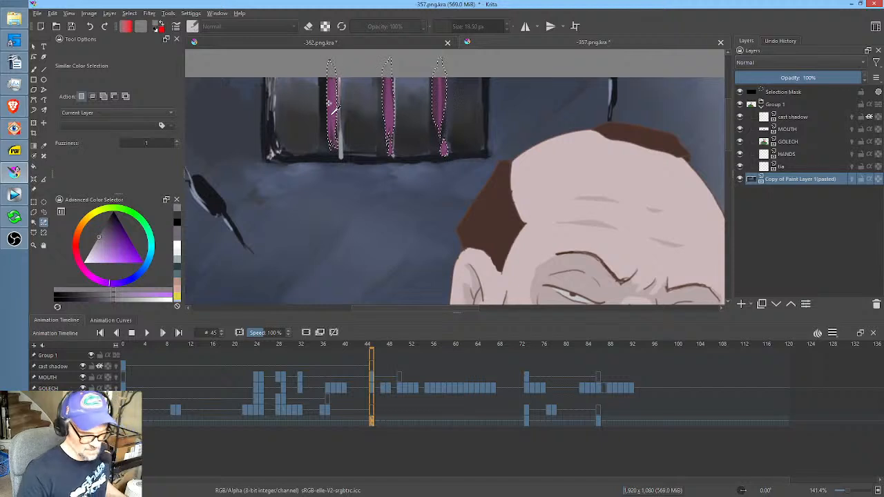
{"action": "scroll", "coordinate": [398, 140], "scroll_direction": "down", "scroll_amount": 4}
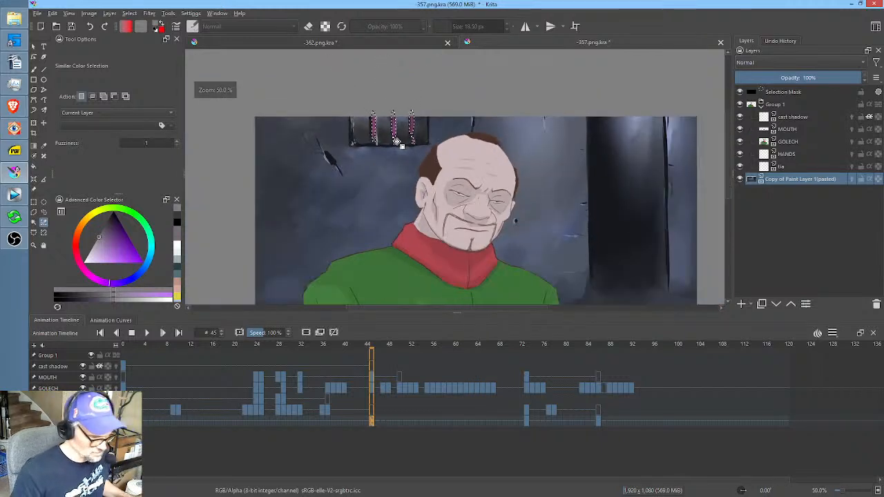
Start a Color Adjustment filter on the selected bars and move the Hue curve's start point to input 63, output 0.
{"action": "key", "text": "ctrl+m"}
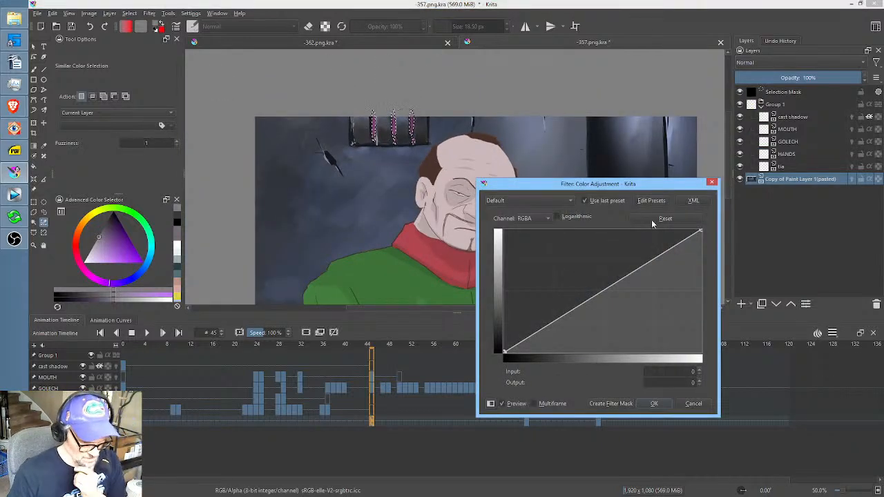
{"action": "left_click", "coordinate": [523, 218]}
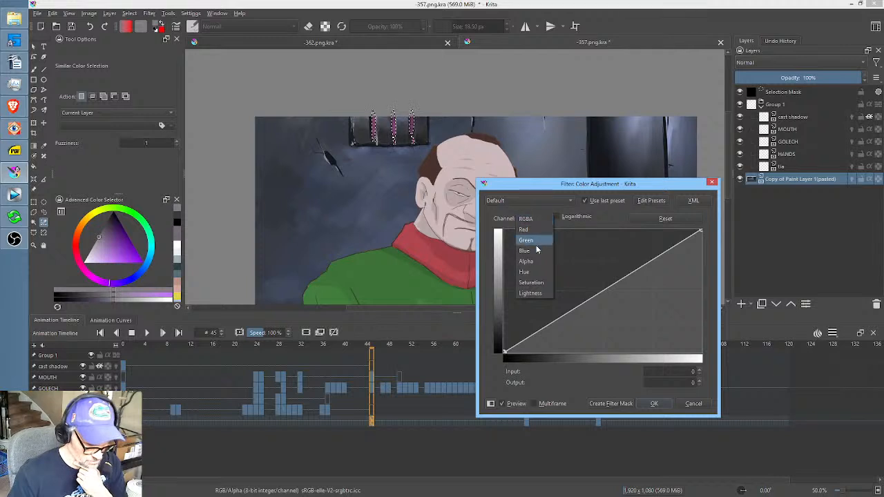
{"action": "left_click", "coordinate": [535, 286]}
{"action": "left_click", "coordinate": [532, 219]}
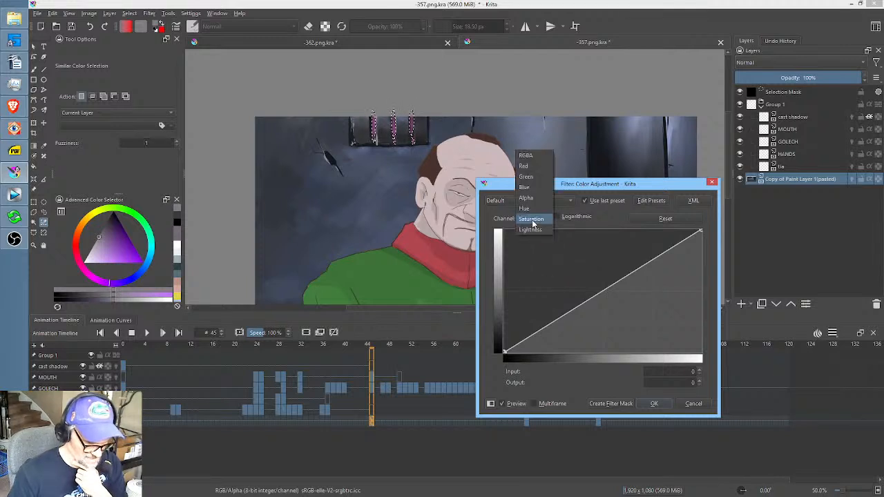
{"action": "left_click", "coordinate": [525, 209]}
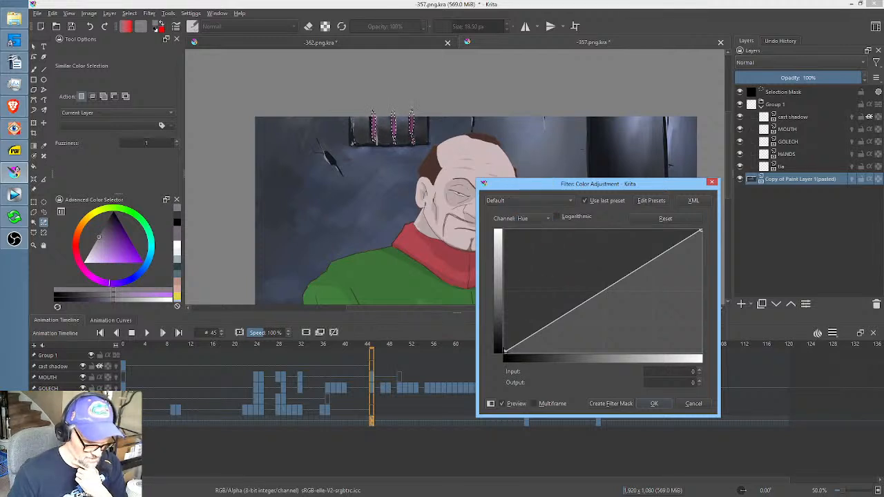
{"action": "scroll", "coordinate": [409, 152], "scroll_direction": "up", "scroll_amount": 3}
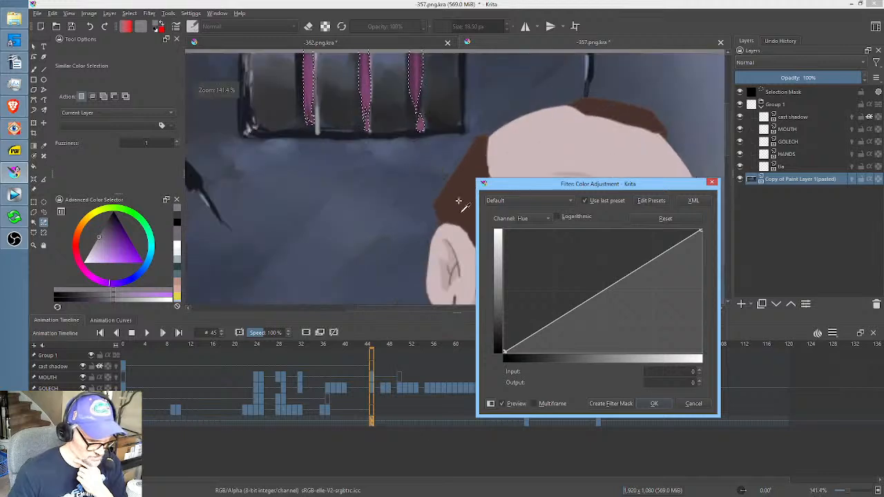
{"action": "left_click_drag", "start_coordinate": [505, 351], "coordinate": [628, 397]}
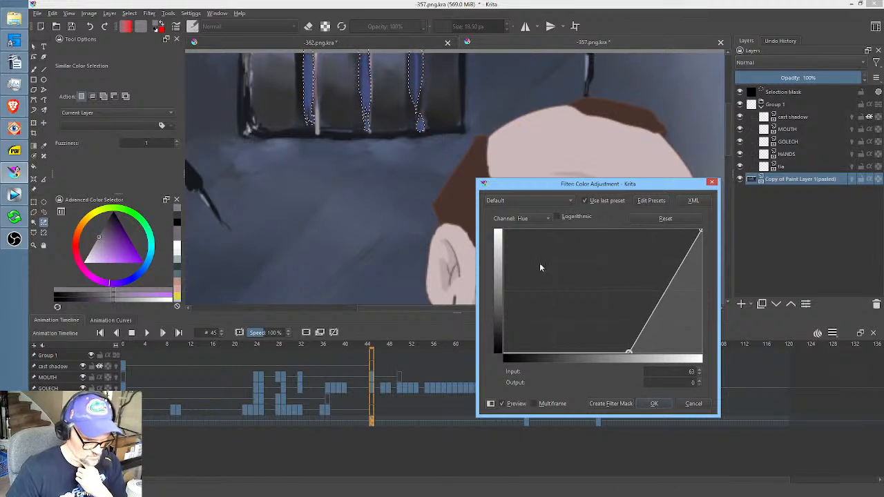
Reduce the selected bars' saturation by reshaping the Saturation curve in the Color Adjustment filter.
{"action": "left_click", "coordinate": [537, 219]}
{"action": "left_click", "coordinate": [538, 229]}
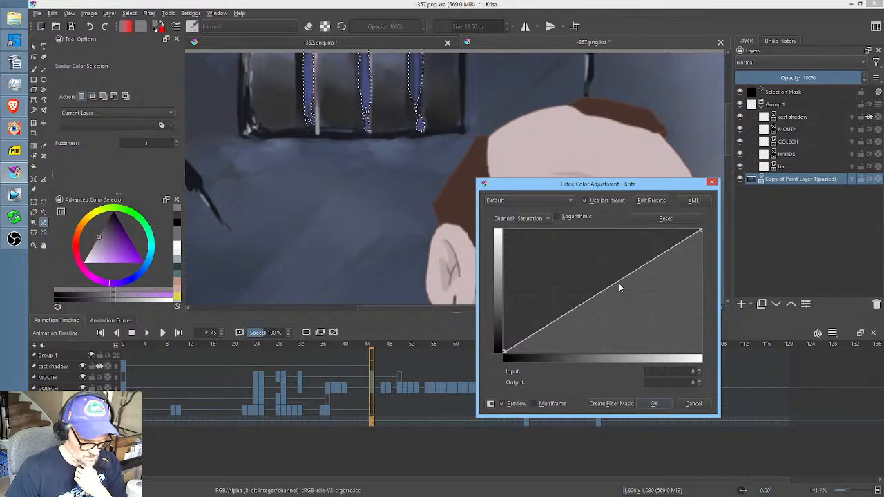
{"action": "left_click_drag", "start_coordinate": [620, 287], "coordinate": [606, 274]}
Try to lighten the selected bars with the Lightness curve in the Color Adjustment filter.
{"action": "left_click", "coordinate": [548, 220]}
{"action": "left_click", "coordinate": [538, 229]}
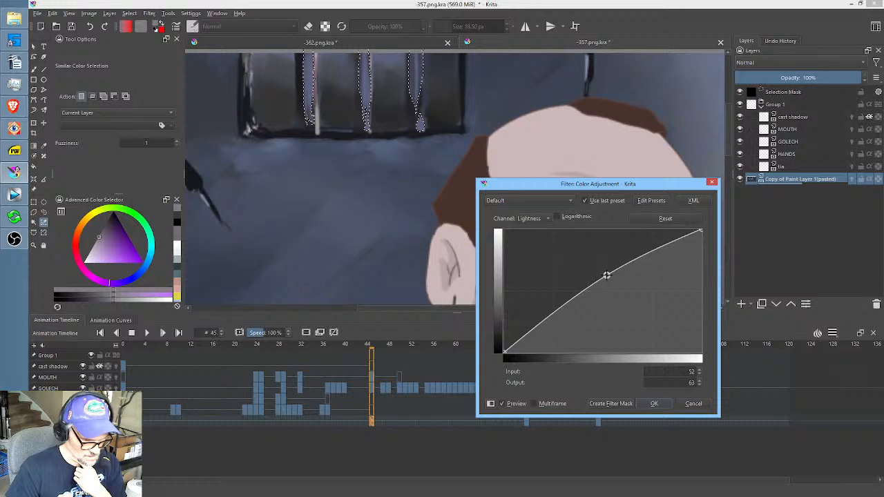
{"action": "left_click", "coordinate": [692, 219]}
{"action": "mouse_move", "coordinate": [701, 231]}
{"action": "left_mouse_down"}
{"action": "mouse_move", "coordinate": [713, 319]}
{"action": "mouse_move", "coordinate": [706, 297]}
{"action": "mouse_move", "coordinate": [713, 224]}
{"action": "left_mouse_up"}
{"action": "left_click", "coordinate": [686, 221]}
{"action": "left_click", "coordinate": [529, 220]}
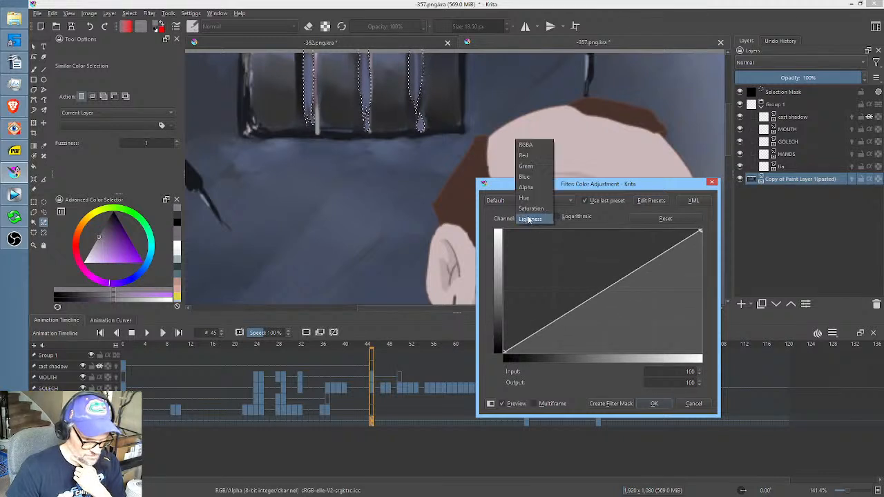
{"action": "left_click", "coordinate": [530, 219]}
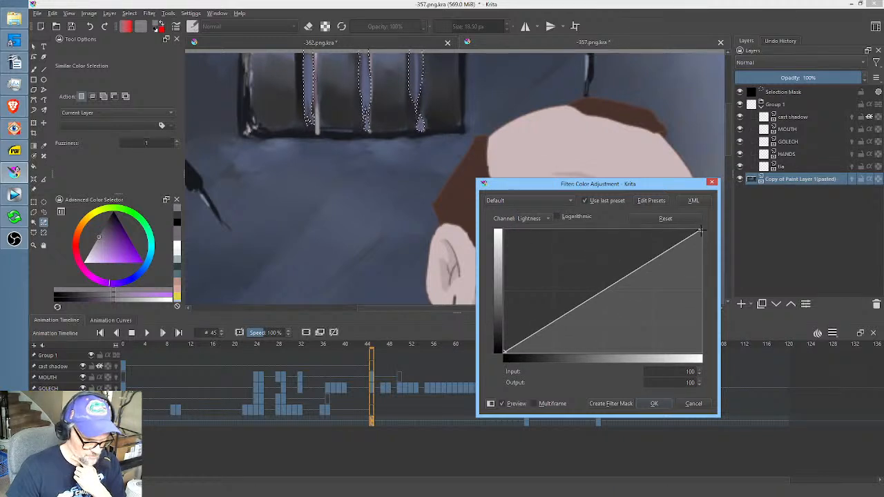
{"action": "left_click_drag", "start_coordinate": [700, 231], "coordinate": [710, 199]}
Lower the RGBA curve's end point to output 196, apply the Color Adjustment filter and clear the selection.
{"action": "left_click", "coordinate": [542, 219]}
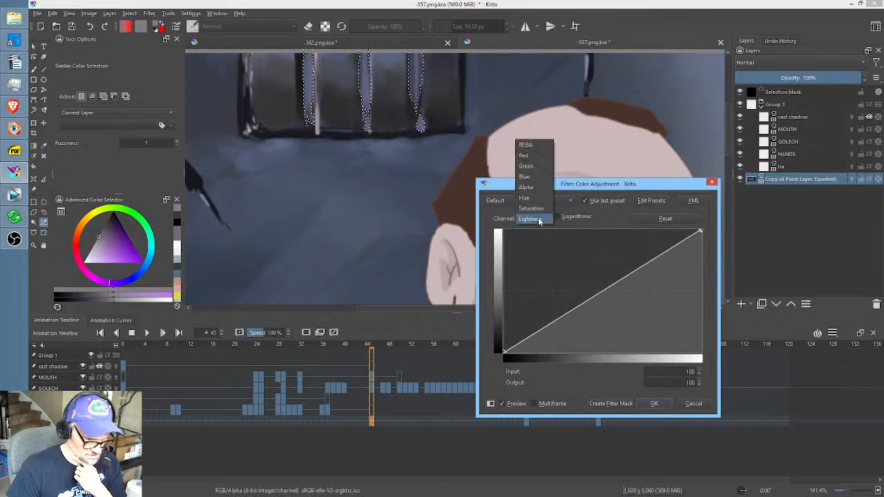
{"action": "left_click", "coordinate": [538, 147]}
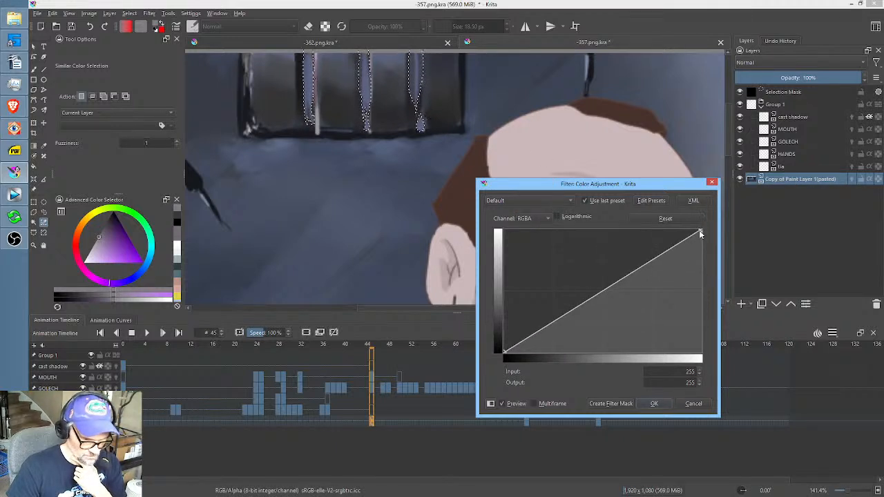
{"action": "left_click_drag", "start_coordinate": [700, 230], "coordinate": [700, 258]}
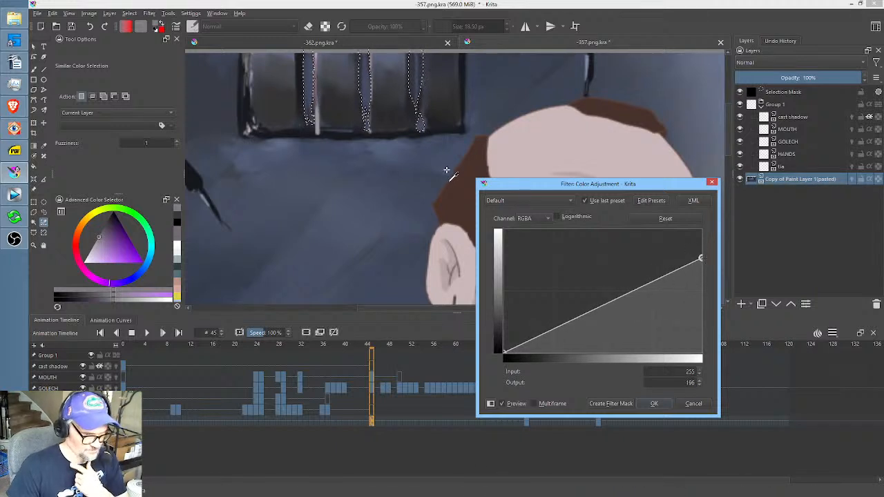
{"action": "scroll", "coordinate": [449, 173], "scroll_direction": "down", "scroll_amount": 1}
{"action": "left_click", "coordinate": [654, 404]}
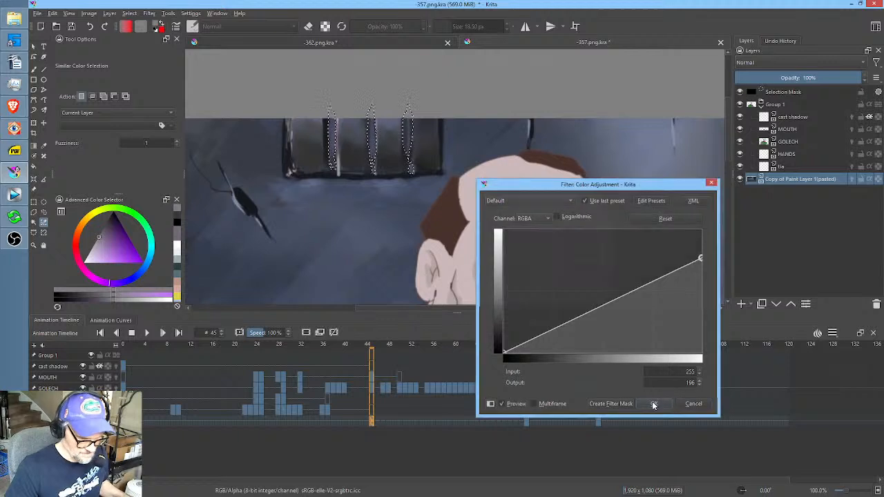
{"action": "key", "text": "ctrl+shift+a"}
{"action": "scroll", "coordinate": [428, 180], "scroll_direction": "down", "scroll_amount": 4}
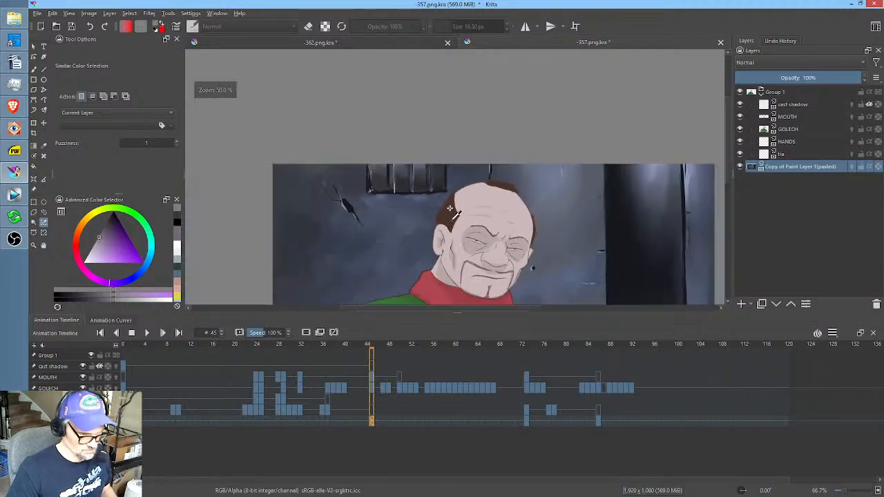
Copy the recoloured background keyframe from frame 45 onto frame 86 and check the background at frame 73.
{"action": "left_click_drag", "start_coordinate": [494, 164], "coordinate": [487, 143]}
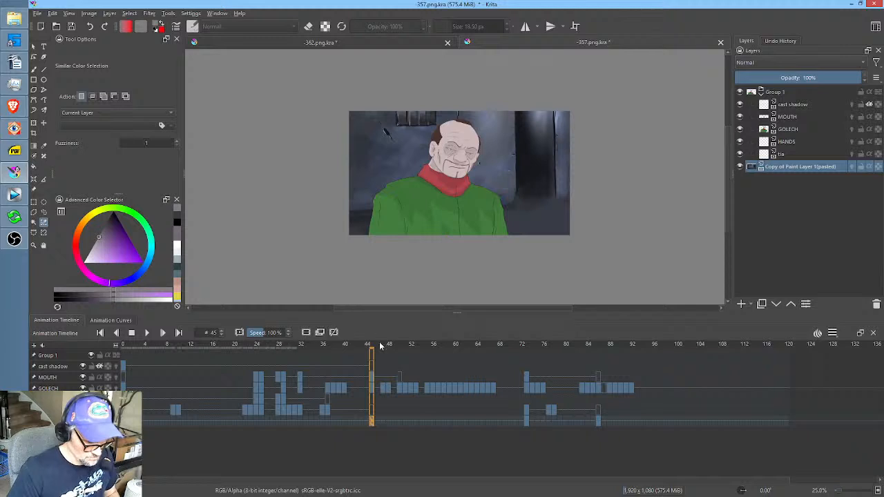
{"action": "left_click_drag", "start_coordinate": [383, 347], "coordinate": [603, 373]}
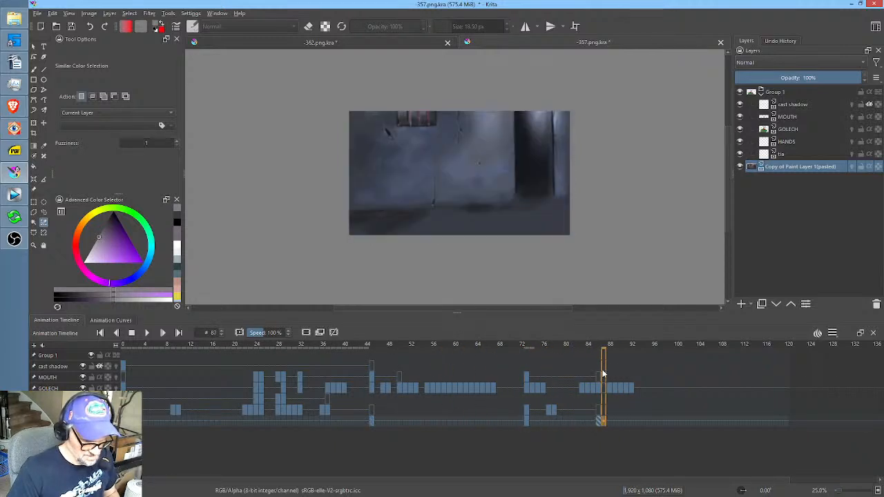
{"action": "left_click", "coordinate": [372, 423]}
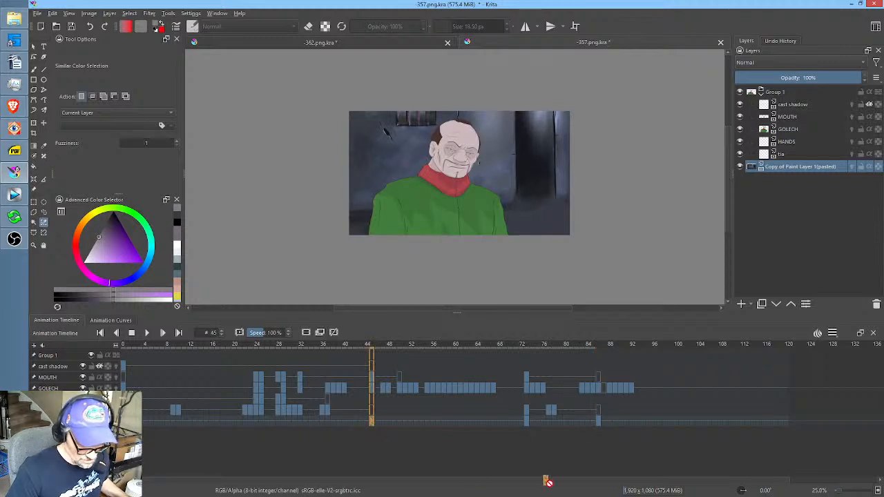
{"action": "left_click", "coordinate": [598, 423]}
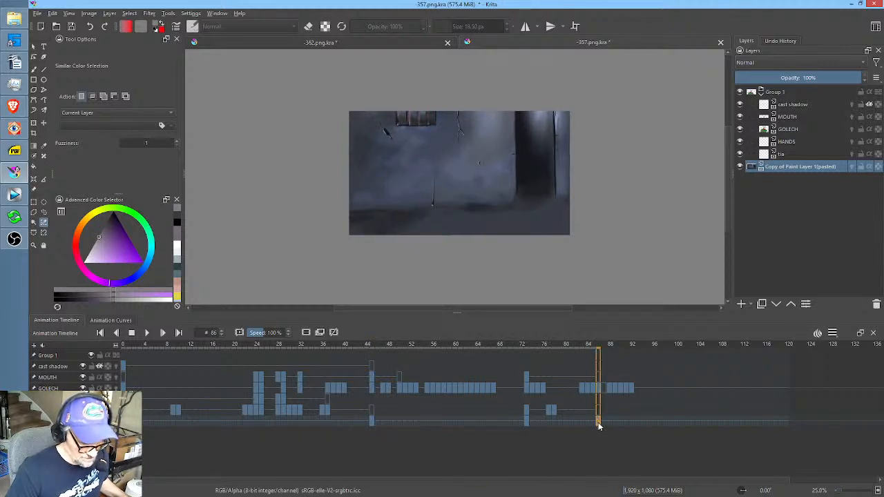
{"action": "left_click", "coordinate": [527, 422]}
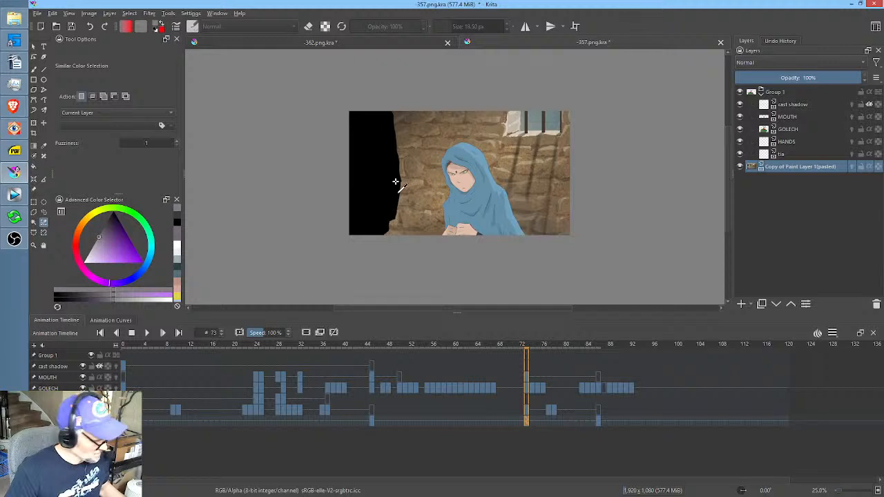
{"action": "key", "text": "ctrl+r"}
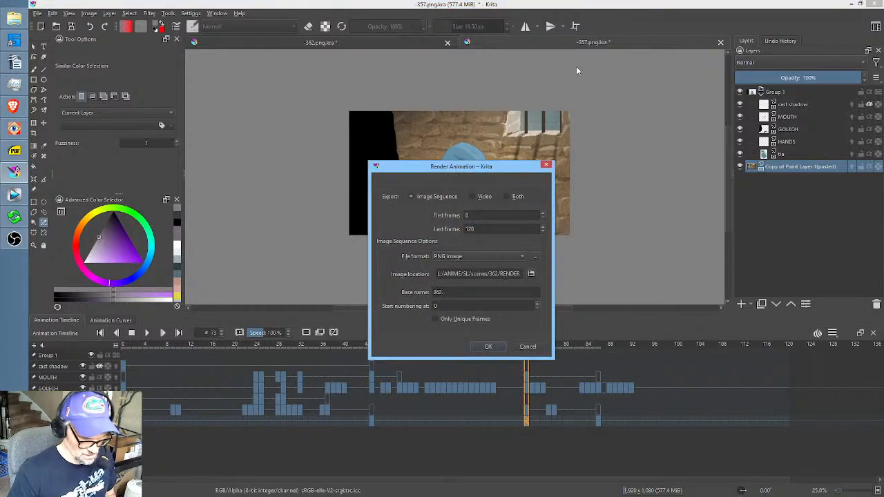
{"action": "left_click", "coordinate": [546, 164]}
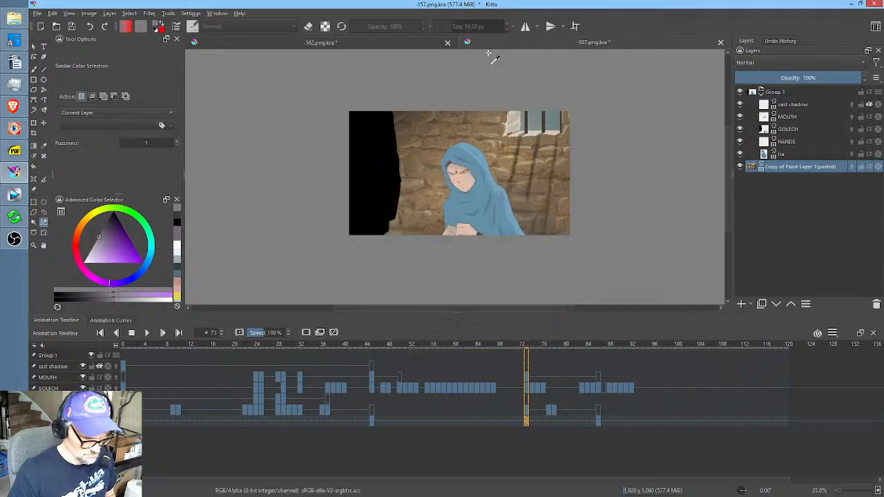
{"action": "left_click", "coordinate": [421, 42]}
{"action": "left_click", "coordinate": [544, 46]}
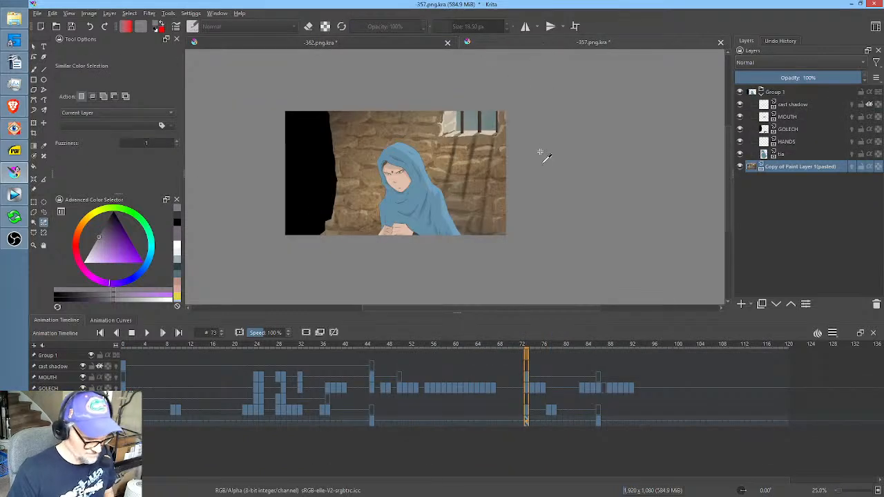
Render scene 357 as a PNG image sequence into L:/ANIME/SL/scenes/357/RENDER with base name 357., overwriting the existing frames.
{"action": "key", "text": "ctrl+r"}
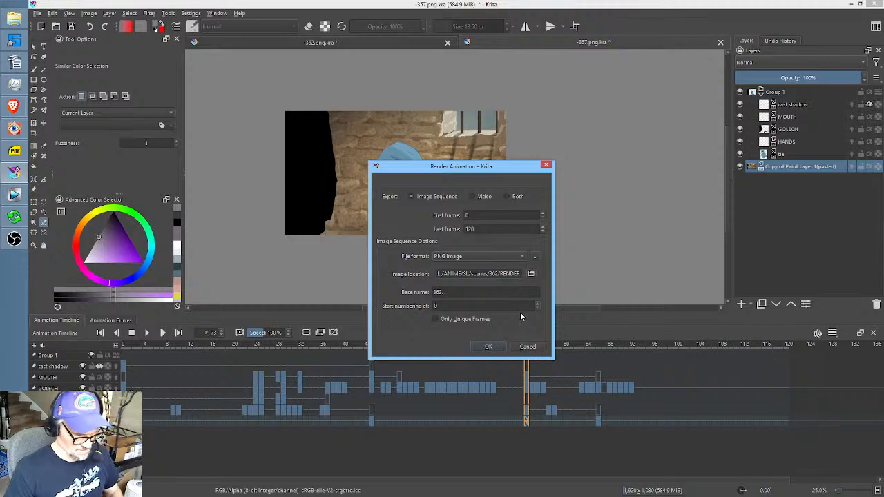
{"action": "key", "text": "BackSpace"}
{"action": "key", "text": "BackSpace"}
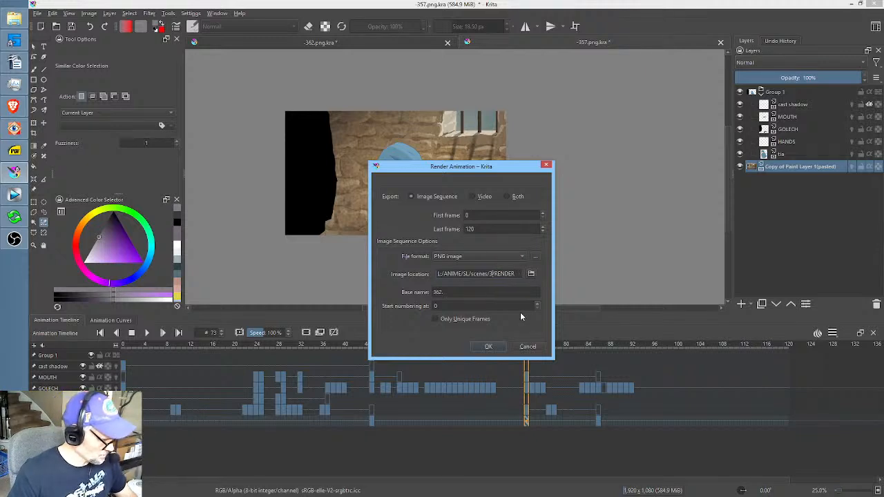
{"action": "type", "text": "57"}
{"action": "left_click", "coordinate": [454, 292]}
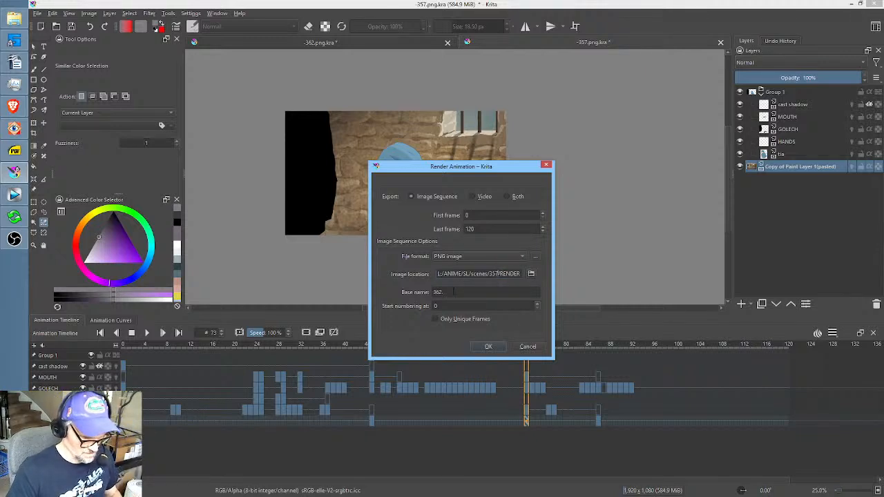
{"action": "key", "text": "BackSpace"}
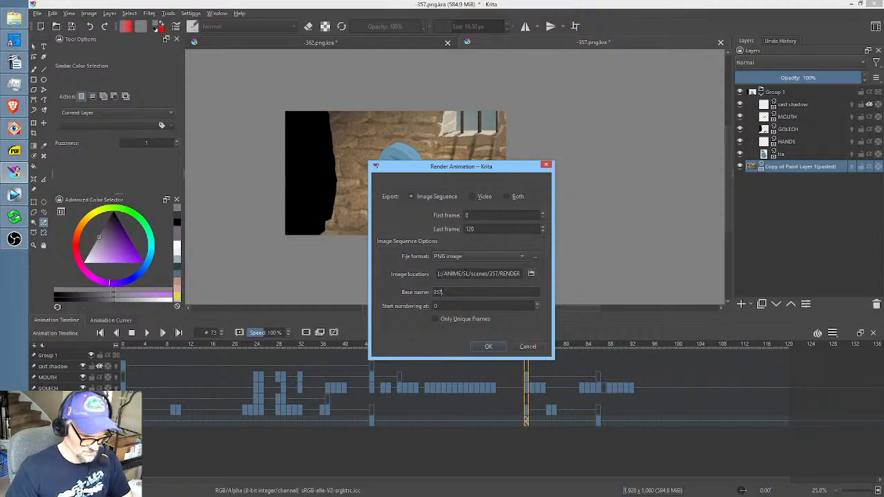
{"action": "left_click", "coordinate": [489, 346]}
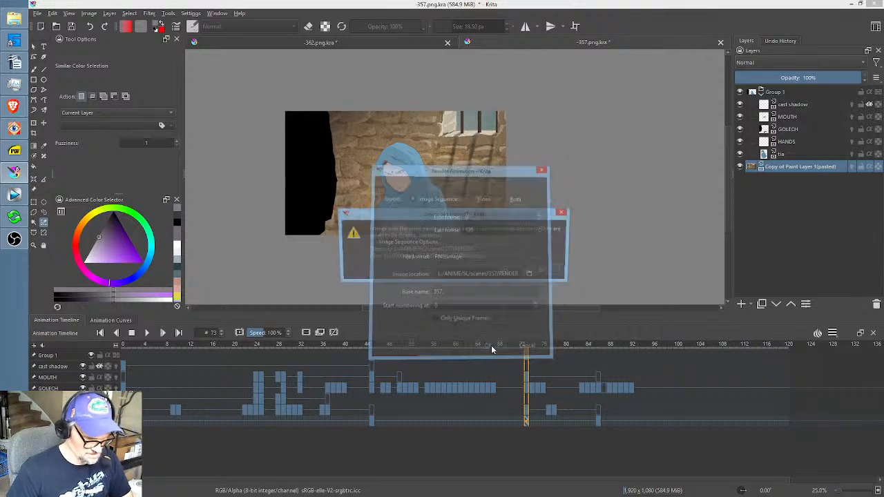
{"action": "left_click", "coordinate": [504, 271]}
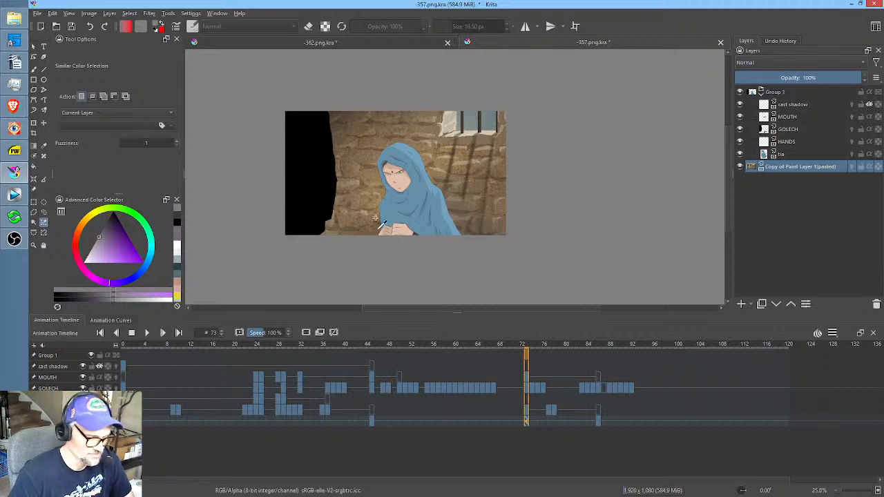
Switch to Vegas Pro and play from the 357 clip into the 362 clip.
{"action": "left_click", "coordinate": [14, 194]}
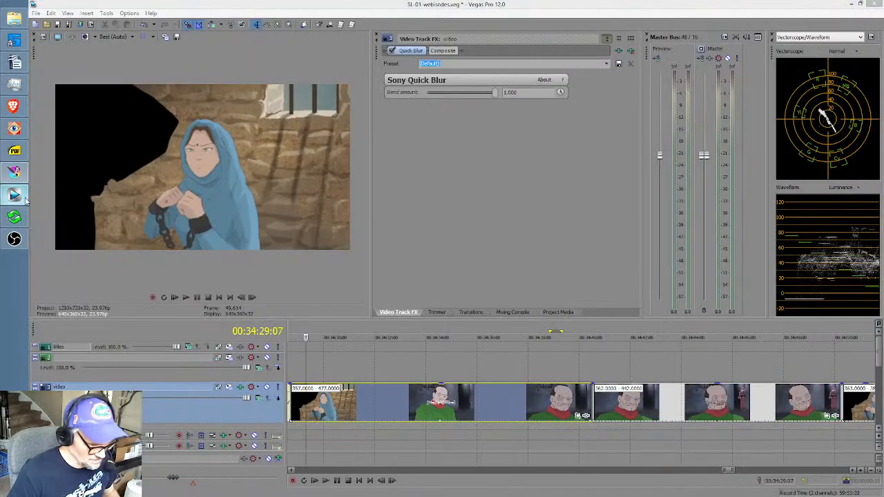
{"action": "left_click", "coordinate": [340, 369]}
{"action": "key", "text": "space"}
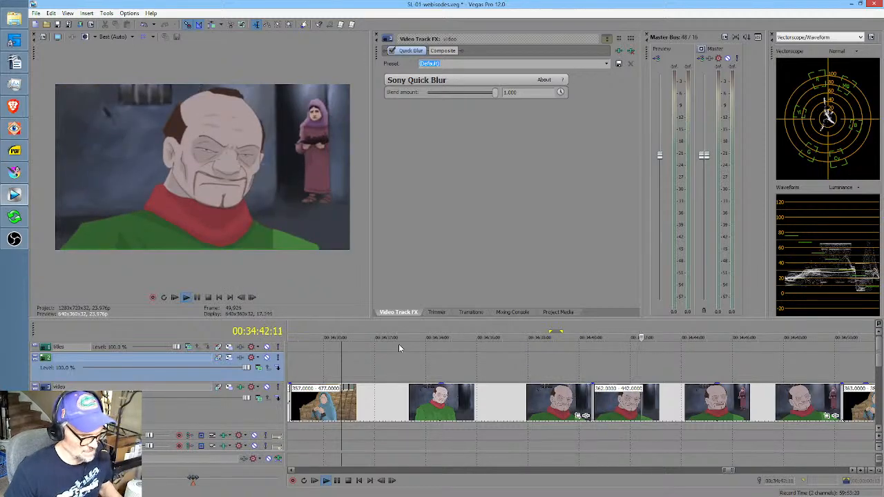
{"action": "key", "text": "space"}
Examine the frames near the end of the 357 clip, parking the cursor at 00:34:39:02.
{"action": "mouse_move", "coordinate": [563, 365]}
{"action": "left_mouse_down"}
{"action": "mouse_move", "coordinate": [630, 369]}
{"action": "mouse_move", "coordinate": [562, 372]}
{"action": "mouse_move", "coordinate": [624, 372]}
{"action": "mouse_move", "coordinate": [579, 373]}
{"action": "left_mouse_up"}
{"action": "middle_click", "coordinate": [533, 363]}
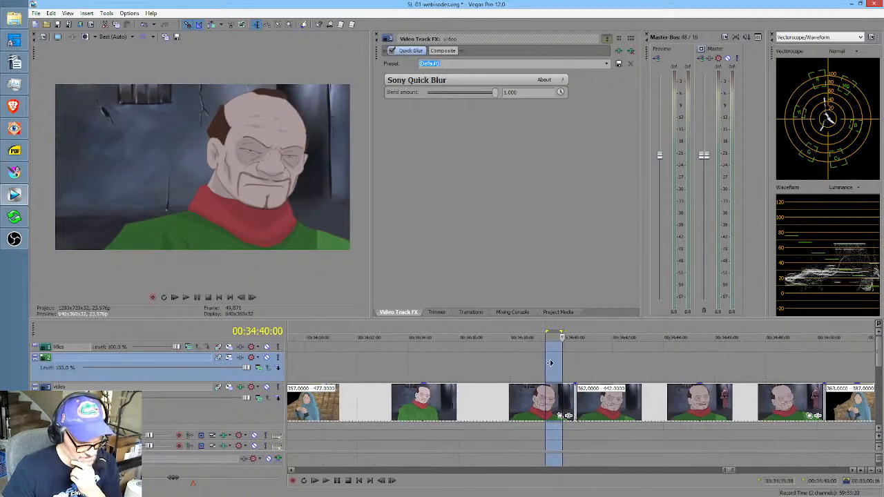
{"action": "left_click_drag", "start_coordinate": [516, 364], "coordinate": [537, 366]}
{"action": "left_click", "coordinate": [530, 402]}
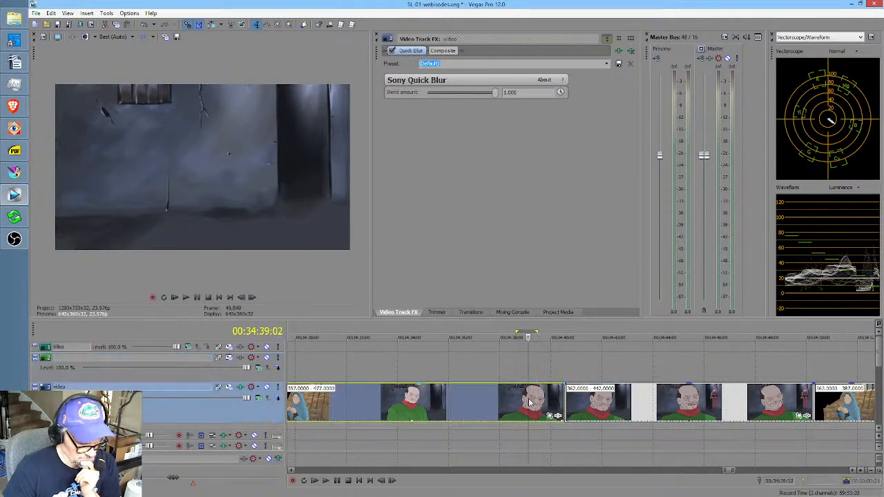
Switch to Krita and compare scene 357's background at frame 86 with the background at the start of scene 362.
{"action": "left_click", "coordinate": [16, 176]}
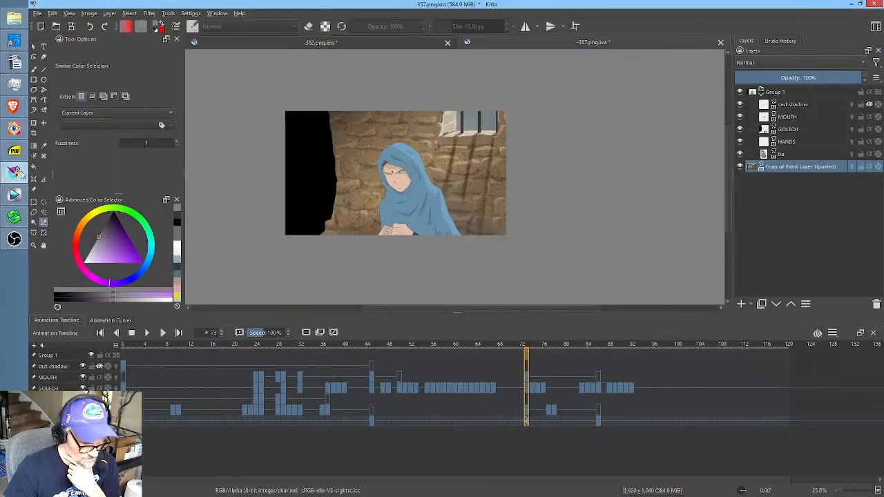
{"action": "left_click", "coordinate": [597, 422]}
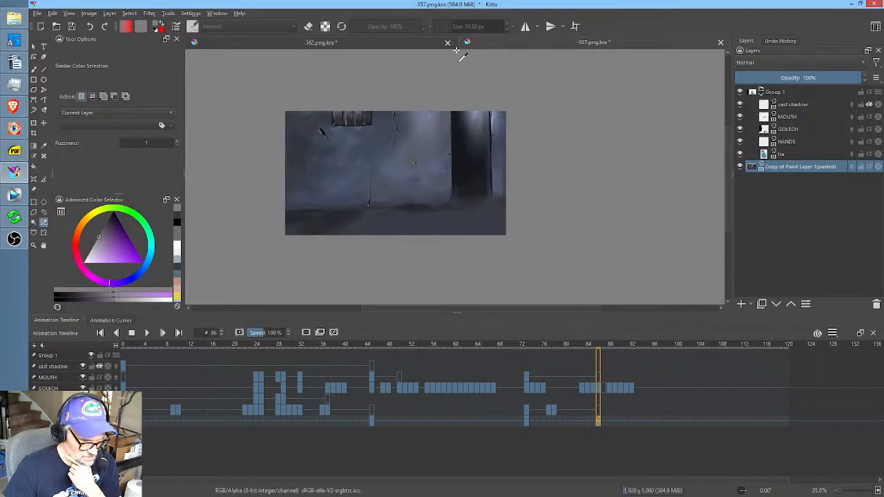
{"action": "left_click", "coordinate": [429, 45]}
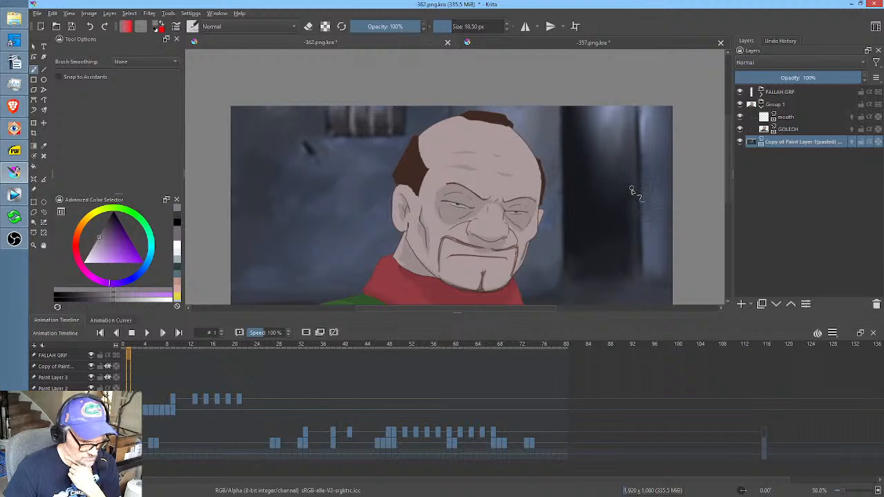
{"action": "scroll", "coordinate": [631, 190], "scroll_direction": "down", "scroll_amount": 2}
{"action": "scroll", "coordinate": [587, 207], "scroll_direction": "up", "scroll_amount": 1}
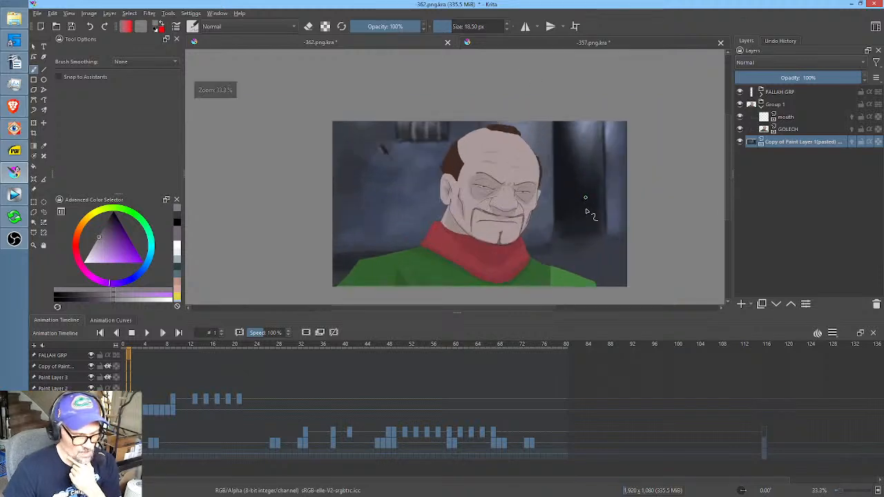
{"action": "left_click_drag", "start_coordinate": [587, 212], "coordinate": [560, 190]}
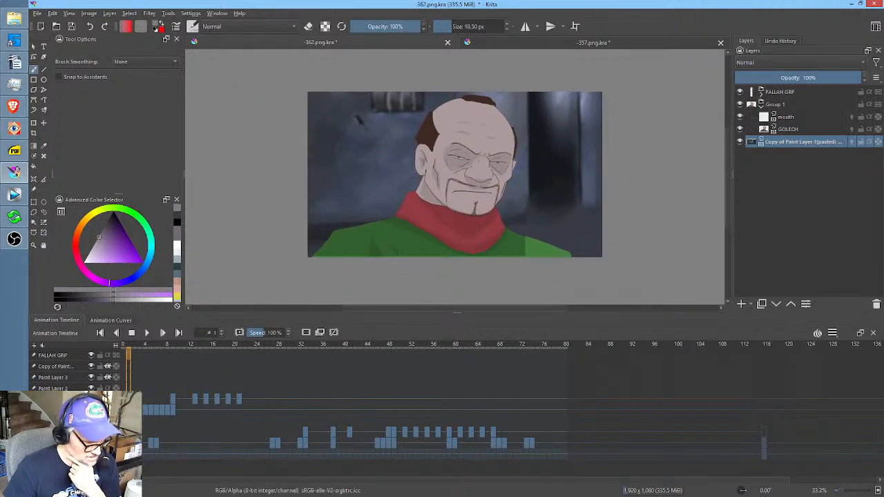
{"action": "key", "text": "Left"}
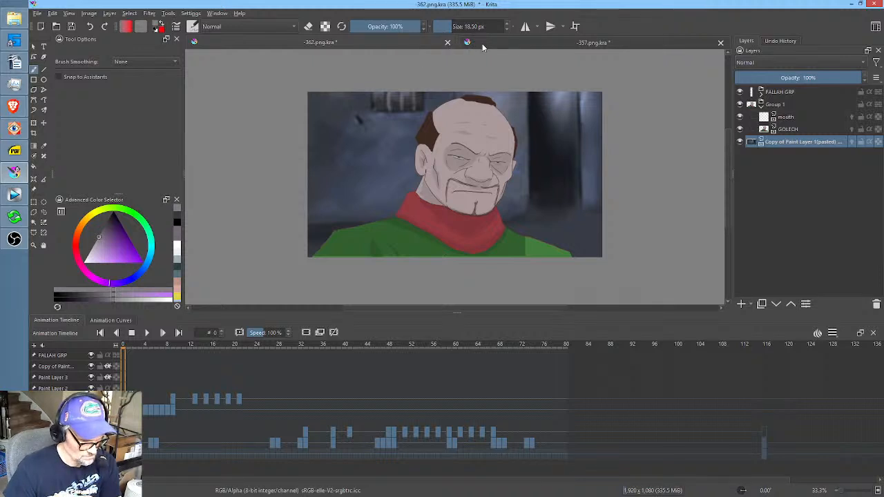
{"action": "scroll", "coordinate": [503, 200], "scroll_direction": "up", "scroll_amount": 5}
{"action": "scroll", "coordinate": [493, 178], "scroll_direction": "down", "scroll_amount": 3}
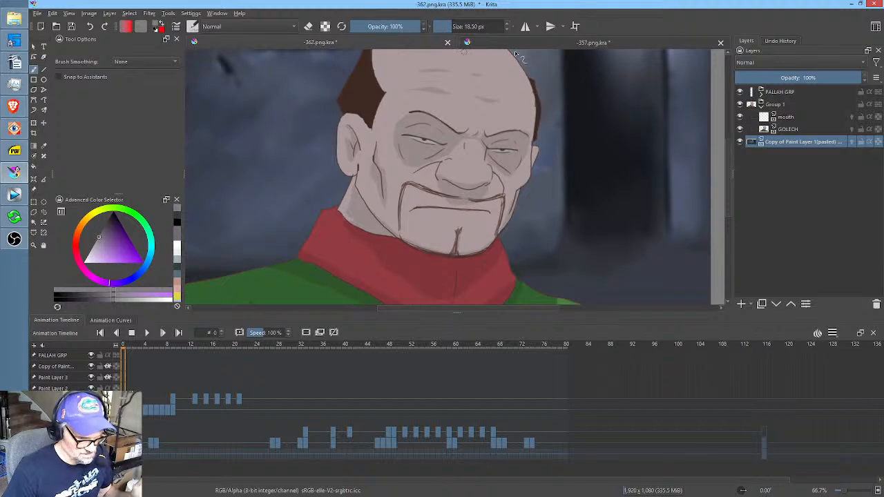
Copy the entire background from scene 357's frame 86 into the background layer at the start of scene 362.
{"action": "left_click", "coordinate": [612, 44]}
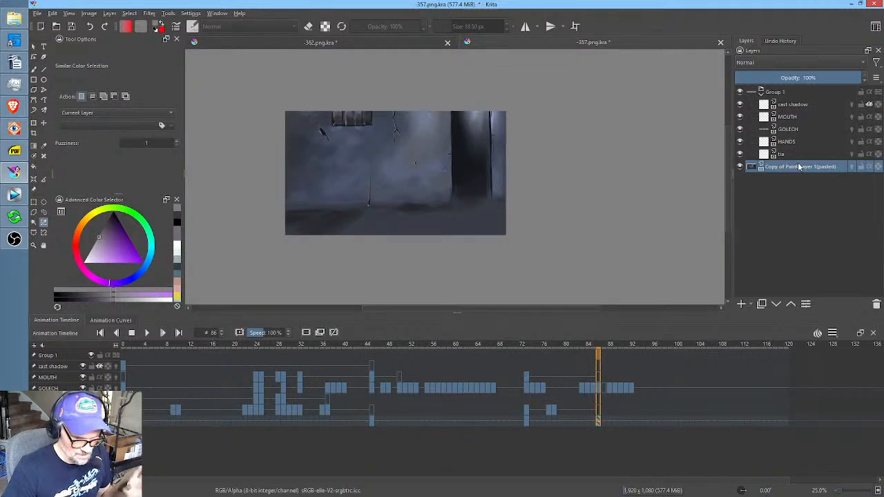
{"action": "mouse_move", "coordinate": [799, 168]}
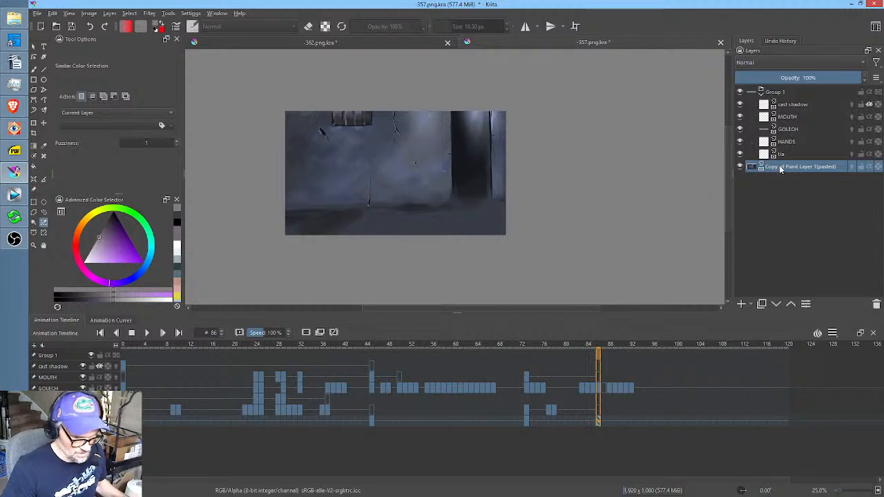
{"action": "left_click", "coordinate": [527, 422]}
{"action": "left_click", "coordinate": [598, 423]}
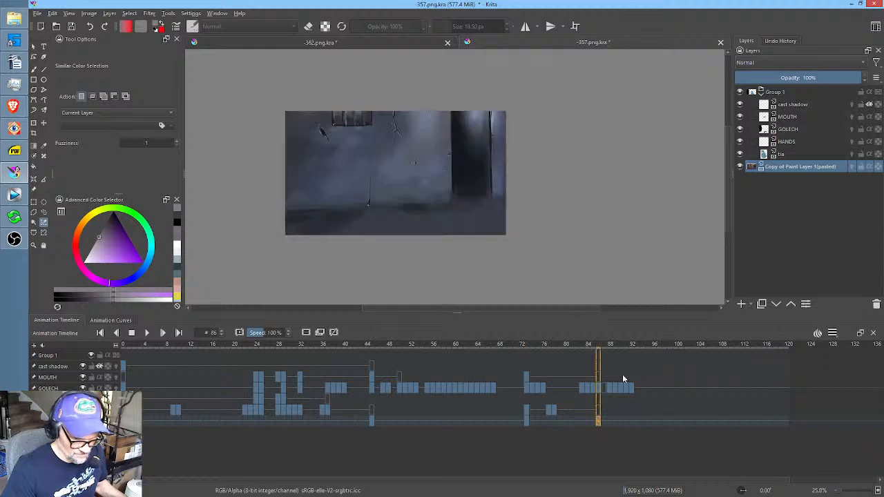
{"action": "key", "text": "l"}
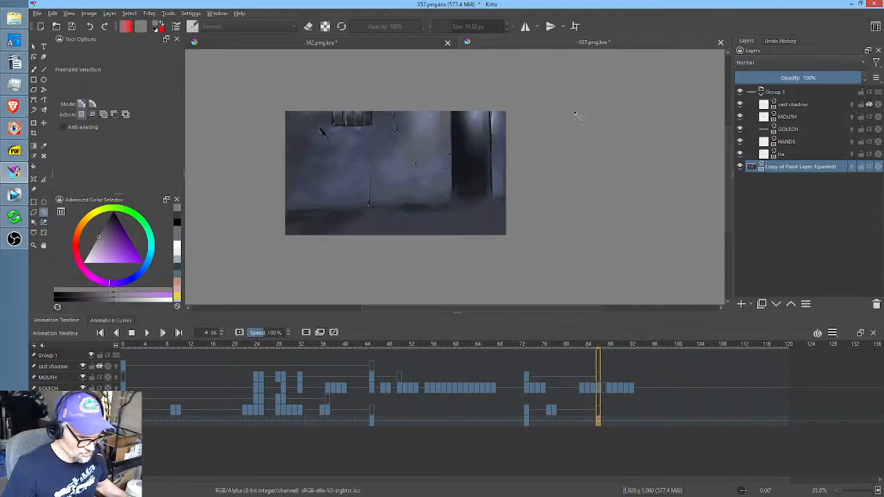
{"action": "key", "text": "ctrl+a"}
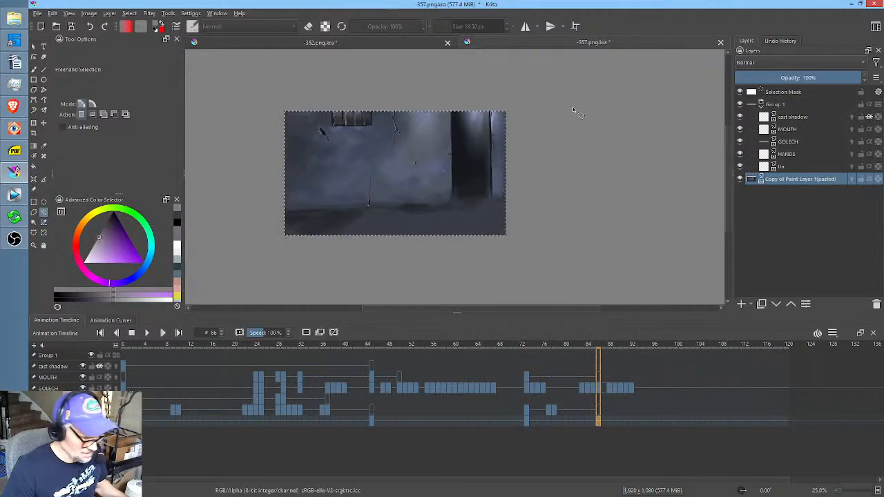
{"action": "left_click", "coordinate": [409, 44]}
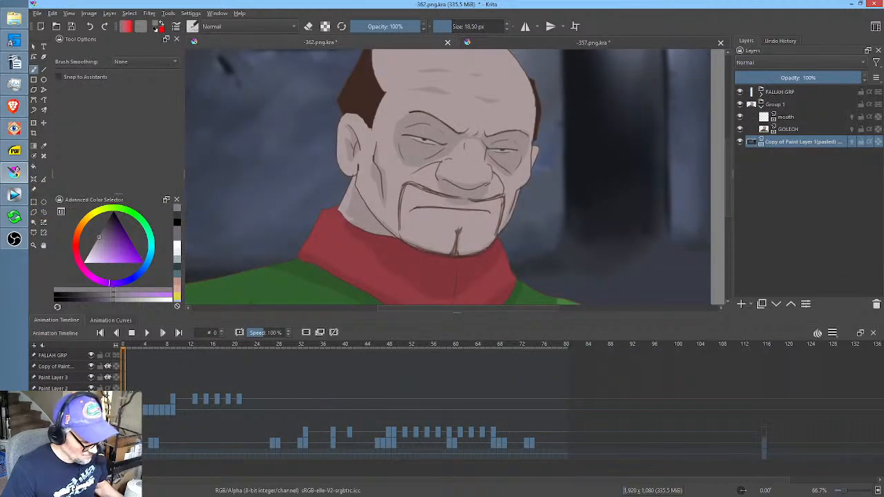
{"action": "key", "text": "ctrl+t"}
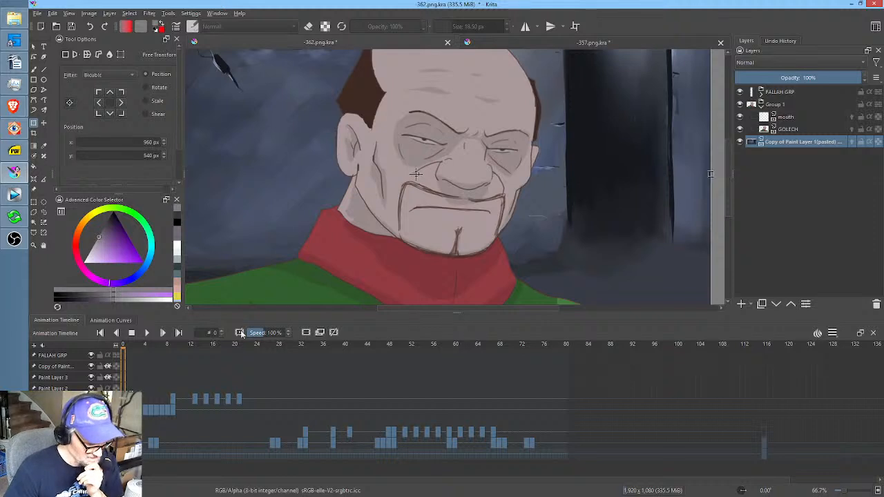
Scrub through the opening frames of scene 362 and examine how the woman fits in the doorway of the background.
{"action": "mouse_move", "coordinate": [152, 347]}
{"action": "left_mouse_down"}
{"action": "mouse_move", "coordinate": [179, 348]}
{"action": "mouse_move", "coordinate": [142, 348]}
{"action": "mouse_move", "coordinate": [164, 349]}
{"action": "left_mouse_up"}
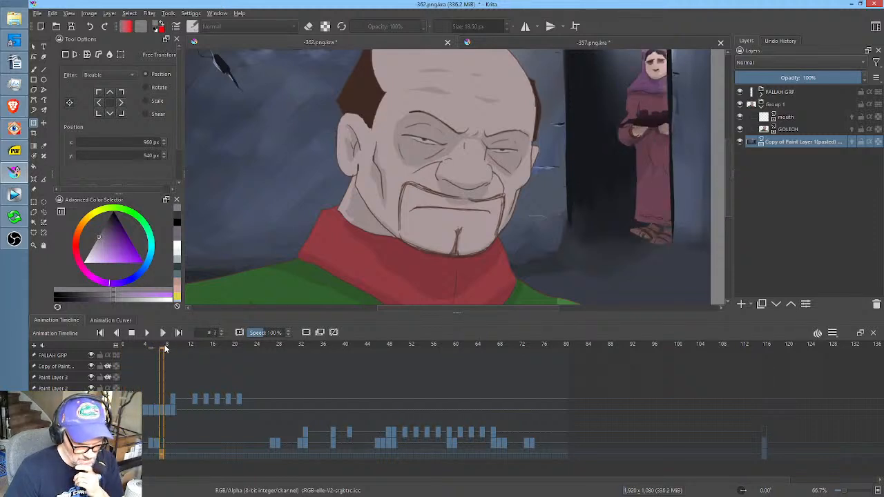
{"action": "left_click_drag", "start_coordinate": [611, 230], "coordinate": [469, 252]}
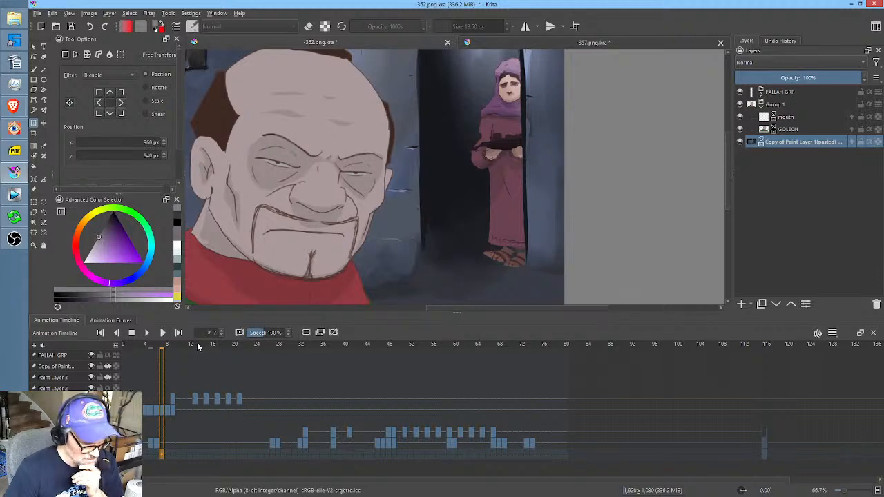
{"action": "left_click_drag", "start_coordinate": [187, 347], "coordinate": [228, 347]}
{"action": "scroll", "coordinate": [546, 176], "scroll_direction": "down", "scroll_amount": 3}
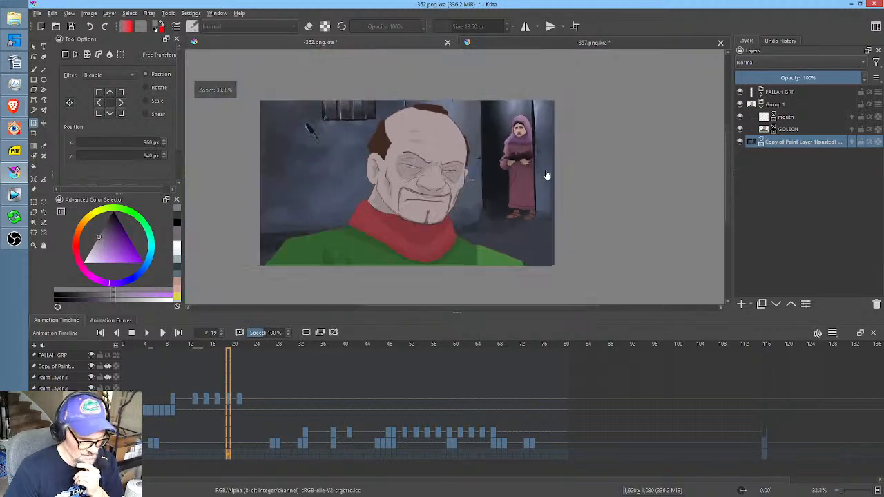
{"action": "scroll", "coordinate": [553, 178], "scroll_direction": "up", "scroll_amount": 3}
{"action": "left_click_drag", "start_coordinate": [563, 183], "coordinate": [586, 197]}
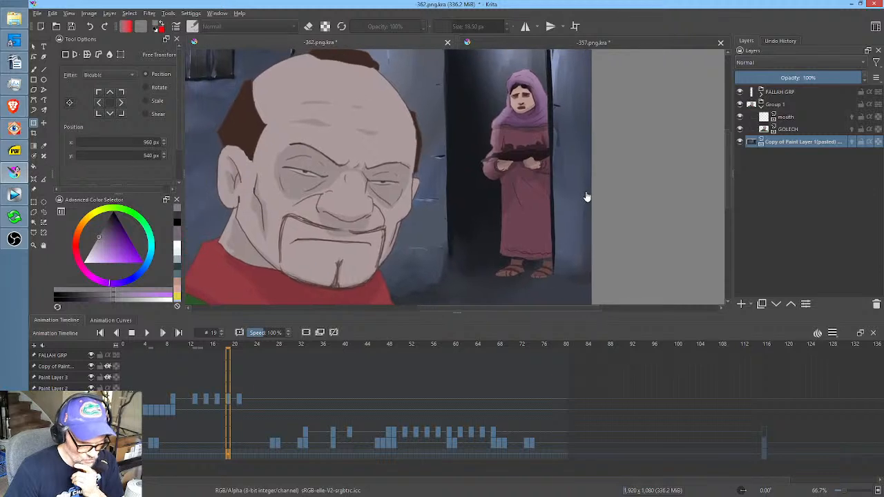
{"action": "left_click_drag", "start_coordinate": [253, 347], "coordinate": [90, 362]}
{"action": "left_click", "coordinate": [177, 350]}
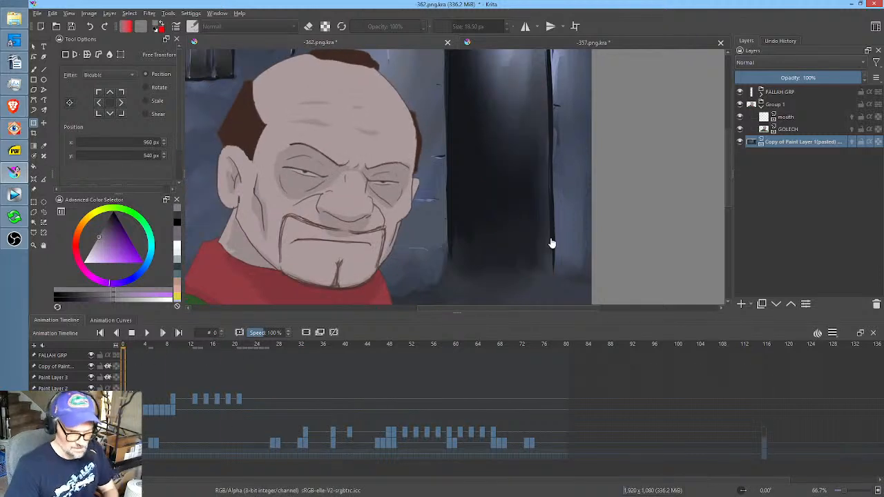
With a 40 px brush and a blue sampled from the wall, paint over the upper part of the doorway's right edge.
{"action": "left_click_drag", "start_coordinate": [597, 118], "coordinate": [630, 91]}
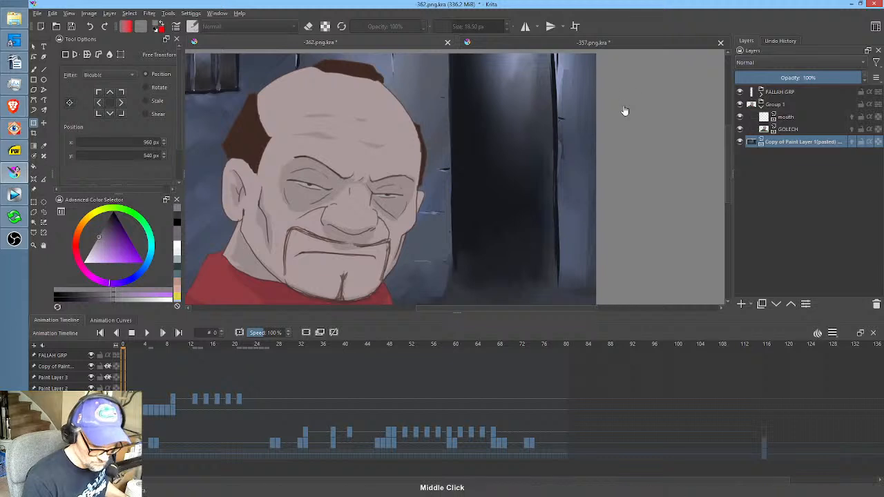
{"action": "key", "text": "b"}
{"action": "right_click", "coordinate": [595, 144]}
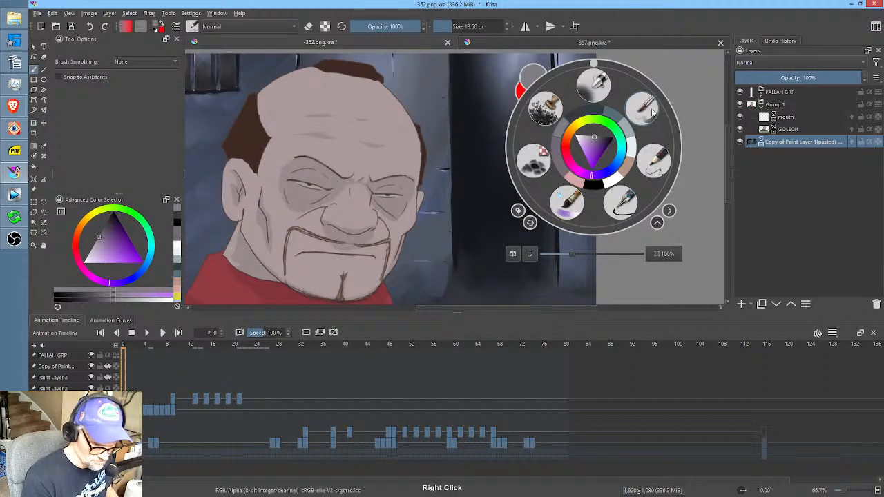
{"action": "right_click", "coordinate": [626, 113]}
{"action": "left_click", "coordinate": [556, 96], "text": "ctrl"}
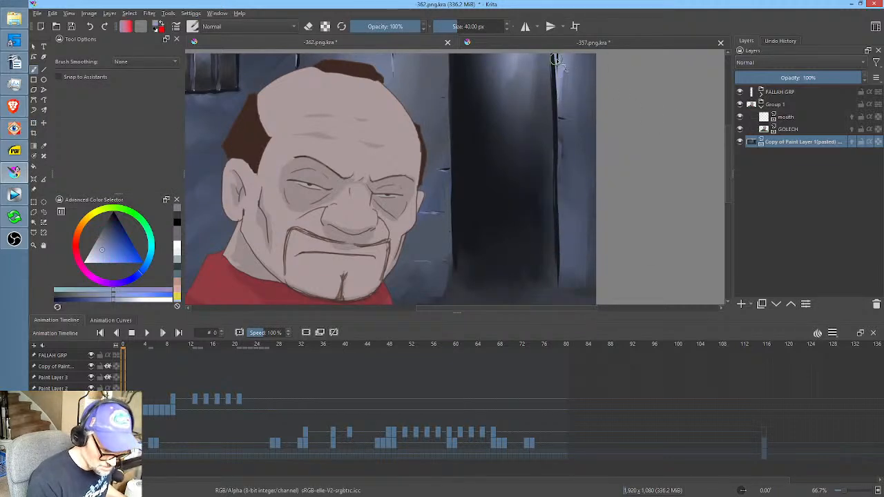
{"action": "left_click_drag", "start_coordinate": [558, 57], "coordinate": [555, 90]}
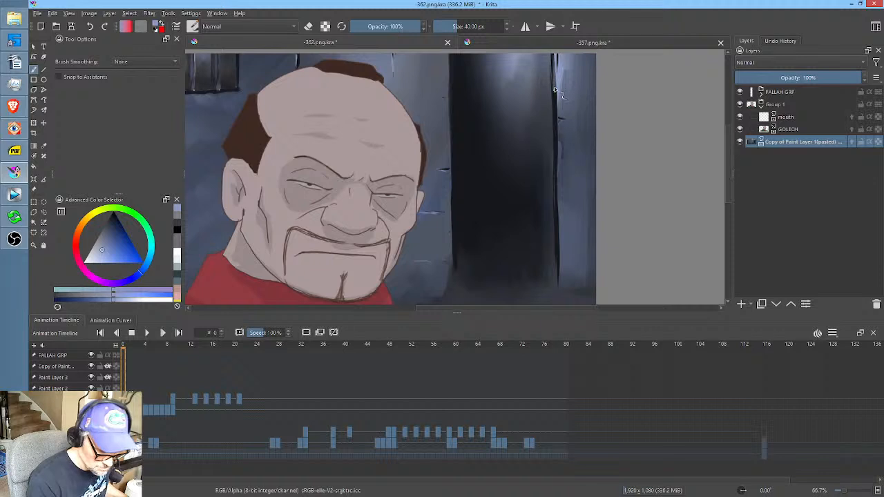
Compare the doorway in scene 357's frame 86 with scene 362's, and check scene 357's earlier frames.
{"action": "left_click", "coordinate": [565, 42]}
{"action": "middle_click", "coordinate": [543, 156]}
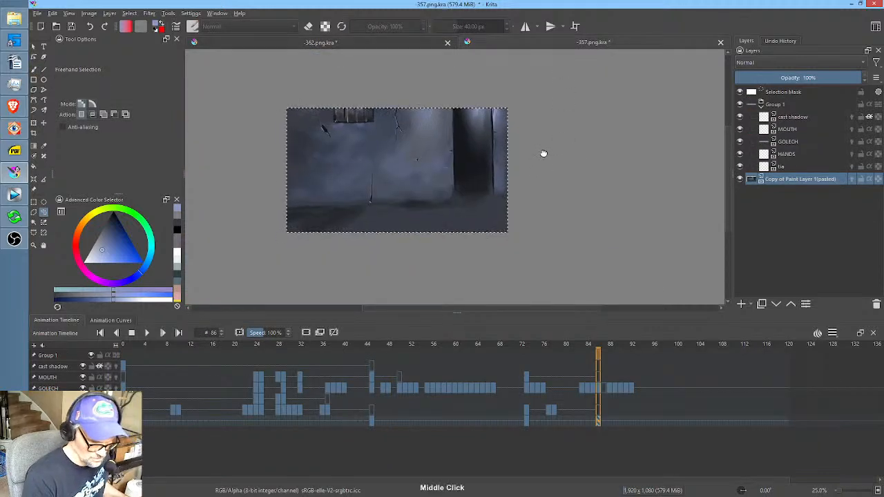
{"action": "left_click_drag", "start_coordinate": [543, 153], "coordinate": [583, 138]}
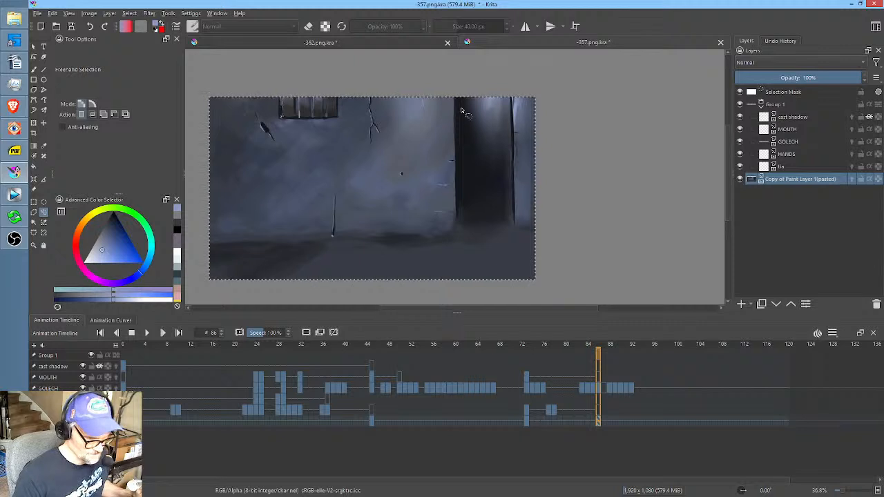
{"action": "left_click", "coordinate": [408, 45]}
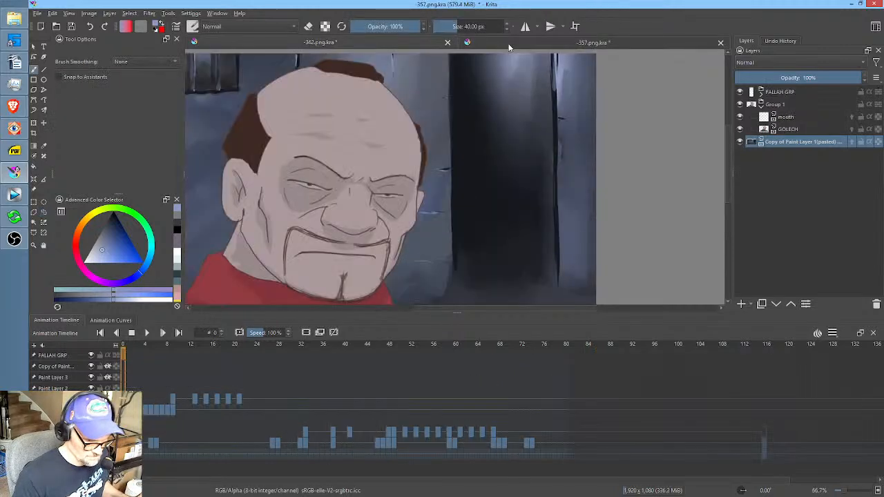
{"action": "left_click", "coordinate": [510, 45]}
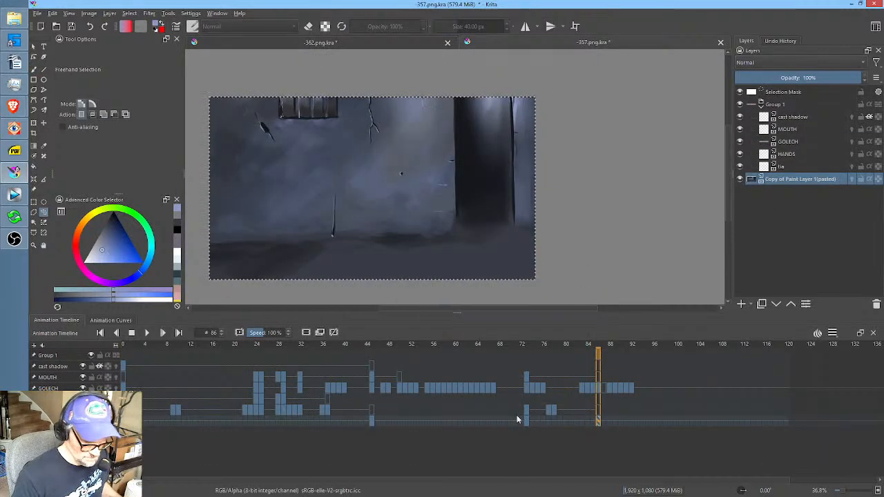
{"action": "left_click_drag", "start_coordinate": [596, 344], "coordinate": [550, 329]}
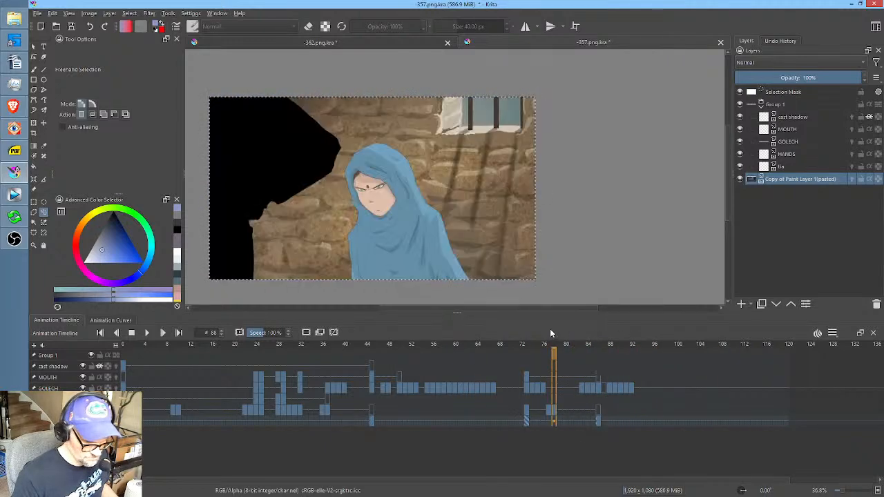
{"action": "left_click", "coordinate": [425, 46]}
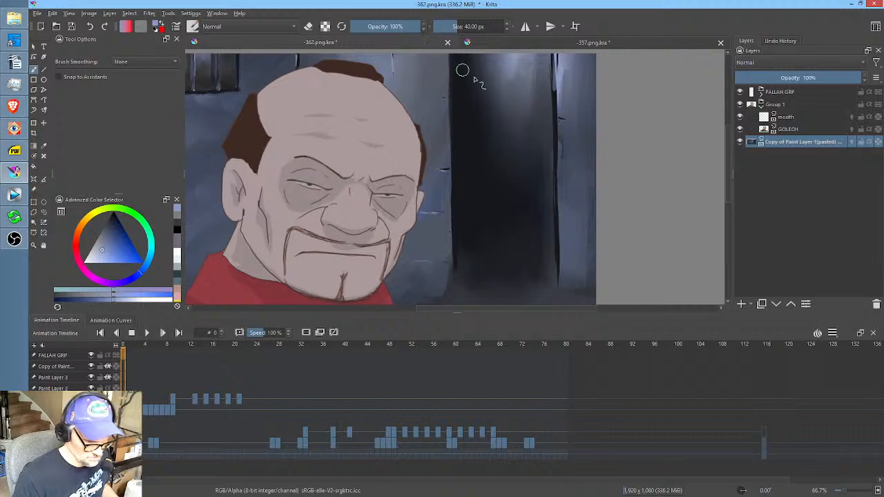
Sample the wall's blue and paint over the dark line down the doorway's right edge in scene 362 with the 40 px brush.
{"action": "left_click_drag", "start_coordinate": [572, 97], "coordinate": [576, 108]}
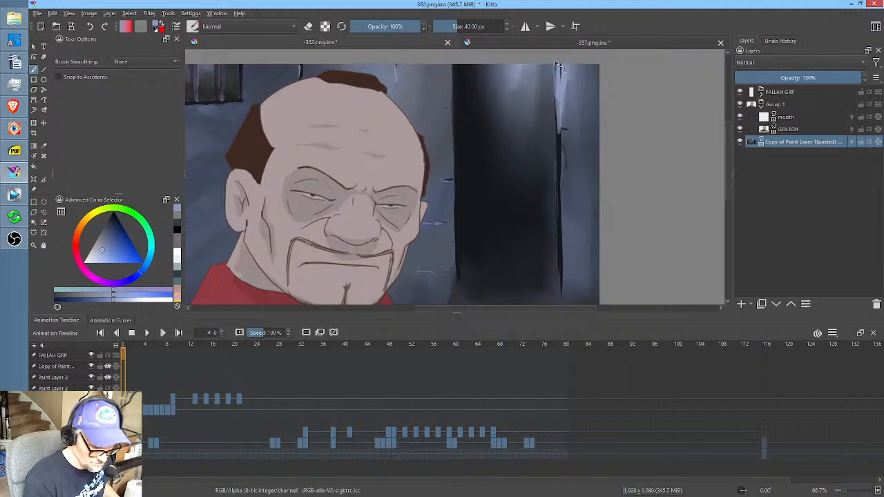
{"action": "left_click", "coordinate": [571, 90], "text": "ctrl"}
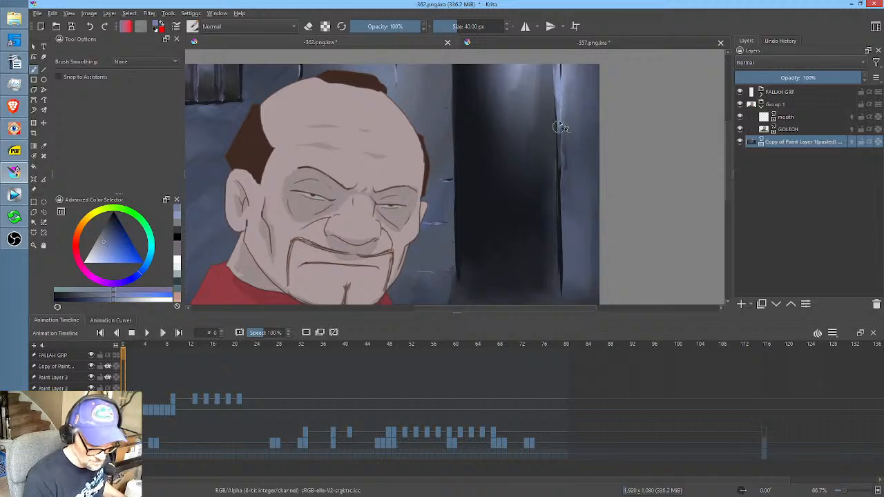
{"action": "left_click_drag", "start_coordinate": [558, 127], "coordinate": [559, 204]}
{"action": "left_click_drag", "start_coordinate": [556, 156], "coordinate": [560, 216]}
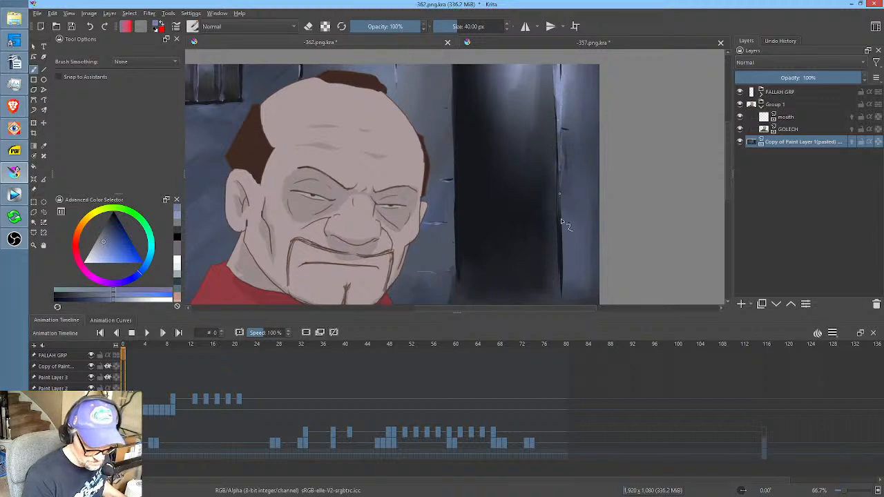
{"action": "left_click_drag", "start_coordinate": [556, 181], "coordinate": [558, 231]}
{"action": "left_click_drag", "start_coordinate": [558, 200], "coordinate": [563, 284]}
{"action": "left_click_drag", "start_coordinate": [562, 239], "coordinate": [563, 282]}
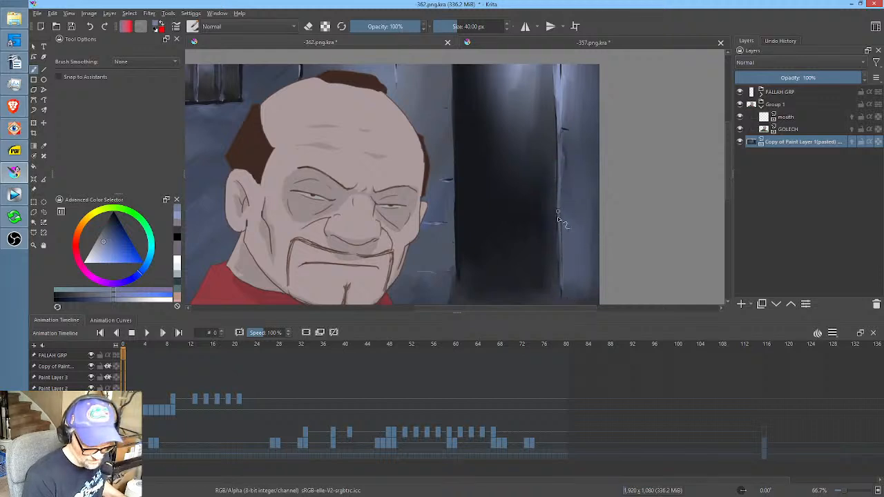
Play scene 362 and inspect the repainted doorway edge behind the woman at frame 55.
{"action": "left_click_drag", "start_coordinate": [598, 220], "coordinate": [598, 157]}
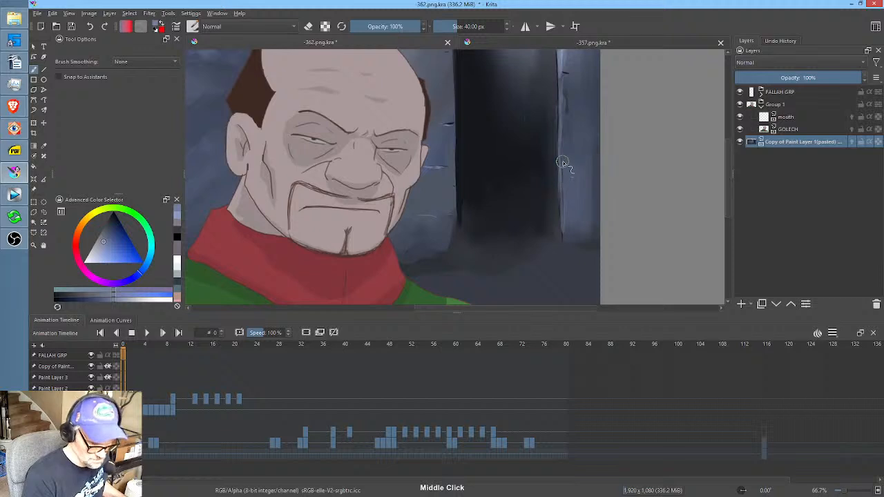
{"action": "left_click_drag", "start_coordinate": [569, 116], "coordinate": [565, 193]}
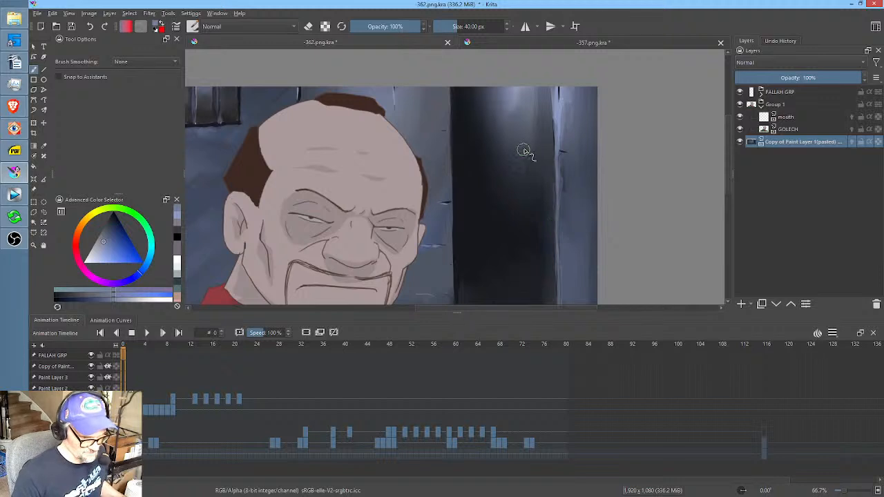
{"action": "key", "text": "minus"}
{"action": "key", "text": "space"}
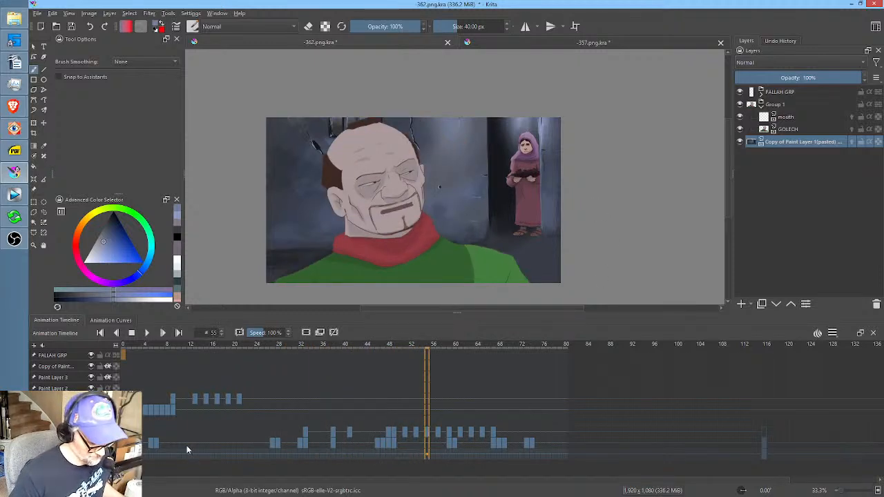
{"action": "scroll", "coordinate": [504, 227], "scroll_direction": "up", "scroll_amount": 4}
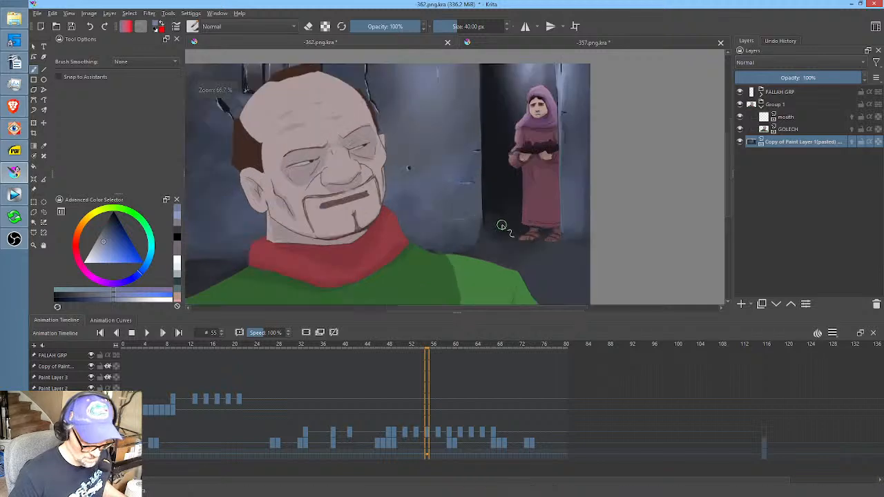
{"action": "scroll", "coordinate": [523, 226], "scroll_direction": "down", "scroll_amount": 2}
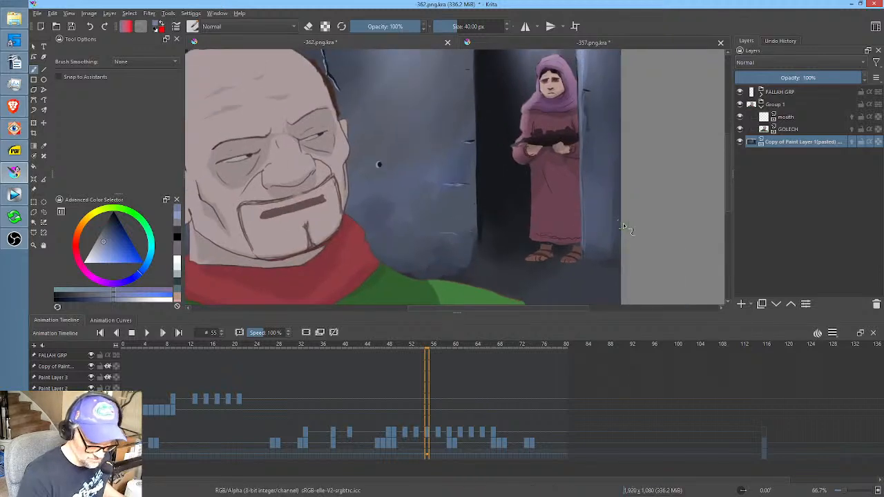
Draw a straight dark blue line about 792 px long down the doorway's right edge with the Line tool at 30% opacity.
{"action": "left_click", "coordinate": [621, 202], "text": "ctrl"}
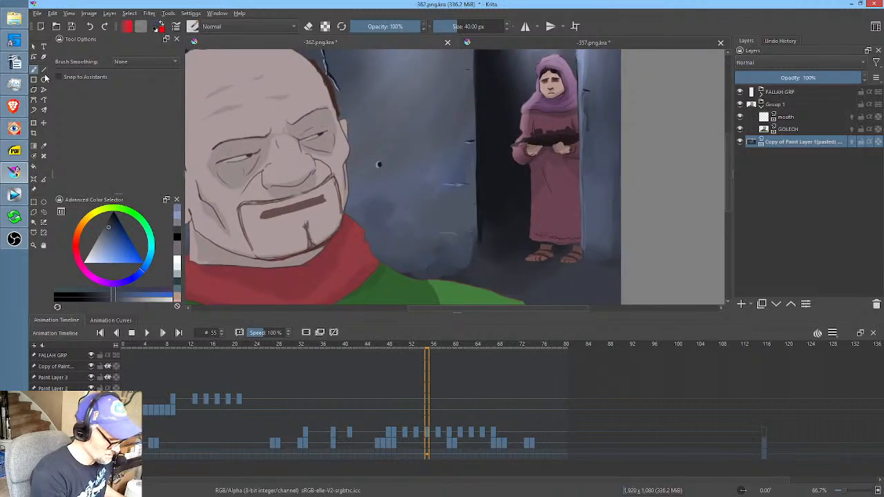
{"action": "left_click", "coordinate": [45, 70]}
{"action": "left_click_drag", "start_coordinate": [614, 96], "coordinate": [603, 128]}
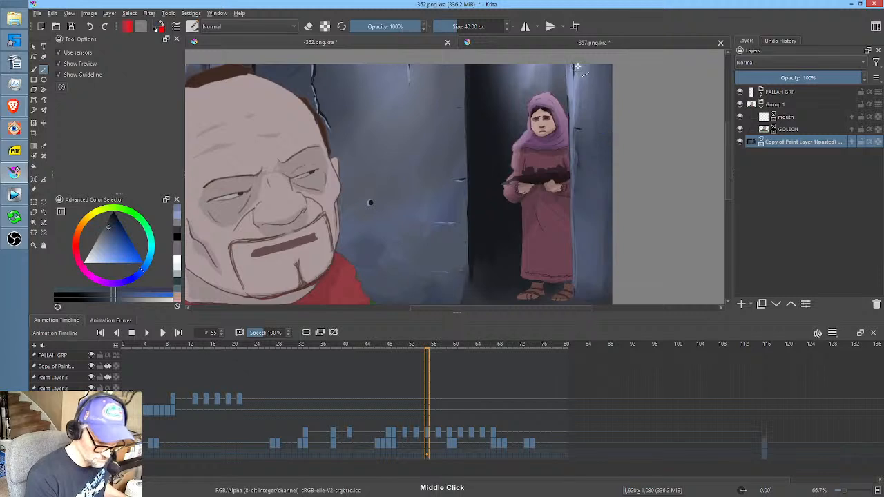
{"action": "key", "text": "o"}
{"action": "key", "text": "o"}
{"action": "key", "text": "o"}
{"action": "key", "text": "o"}
{"action": "key", "text": "o"}
{"action": "key", "text": "o"}
{"action": "key", "text": "o"}
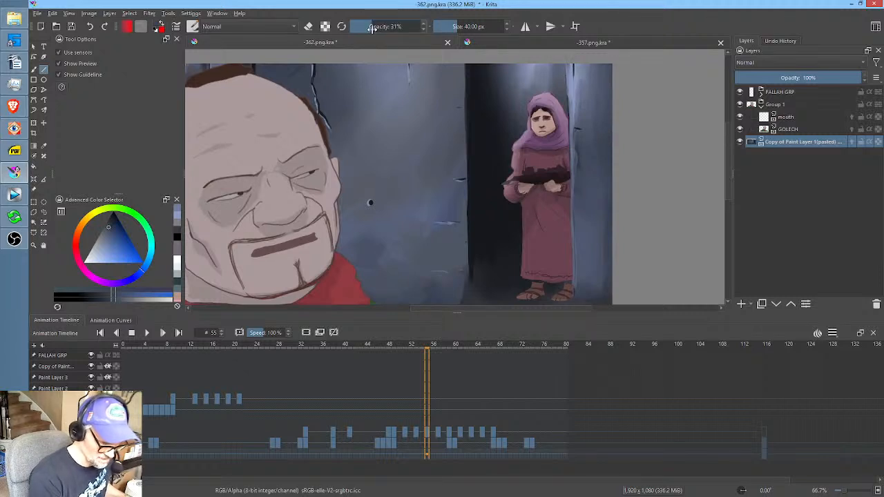
{"action": "left_click_drag", "start_coordinate": [574, 65], "coordinate": [578, 298]}
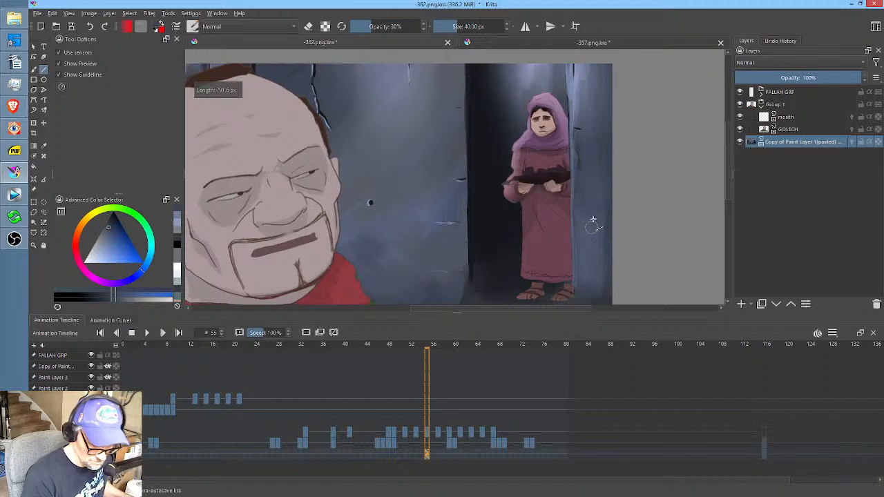
Paint straight vertical lines about 800 px long down the doorway's right frame with the Line tool at 40 px and 30% opacity.
{"action": "left_click_drag", "start_coordinate": [572, 63], "coordinate": [574, 299]}
{"action": "left_click_drag", "start_coordinate": [574, 69], "coordinate": [577, 307]}
{"action": "left_click_drag", "start_coordinate": [575, 61], "coordinate": [579, 301]}
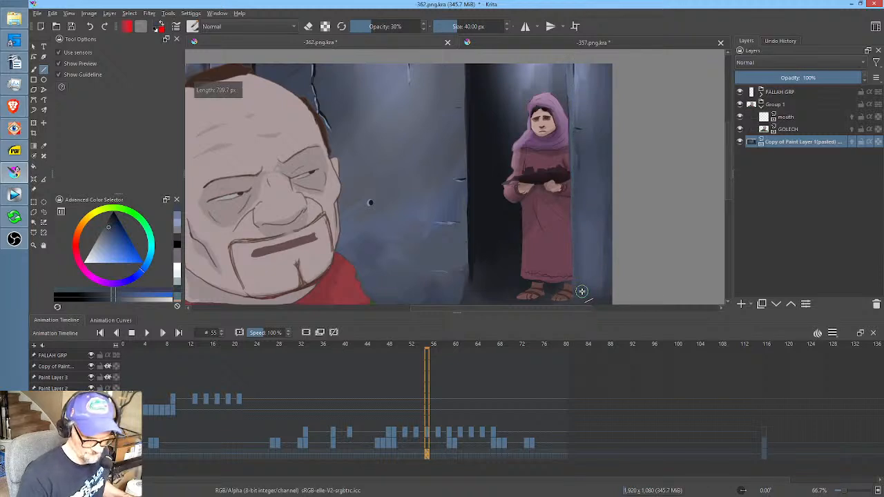
{"action": "scroll", "coordinate": [572, 181], "scroll_direction": "down", "scroll_amount": 2}
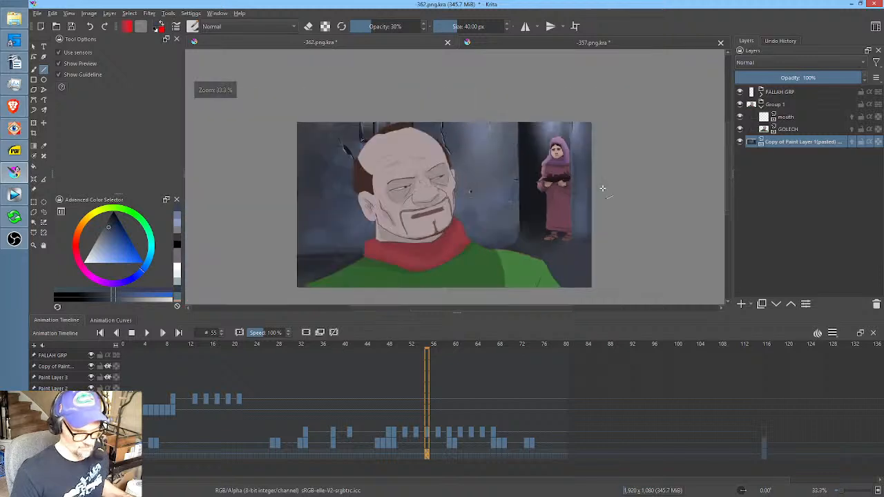
{"action": "scroll", "coordinate": [601, 189], "scroll_direction": "up", "scroll_amount": 2}
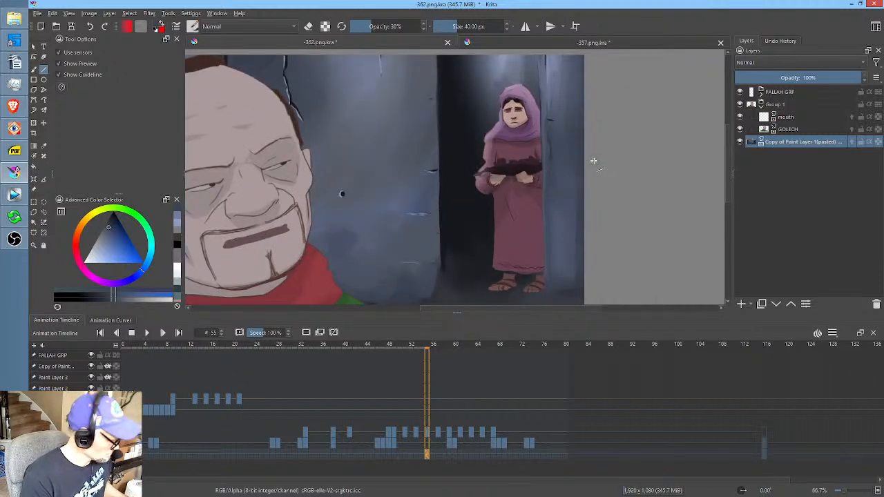
Reduce the brush to 24.26 px and draw darker blue straight lines at 30% opacity down the doorway edge beside the woman.
{"action": "key", "text": "b"}
{"action": "left_click_drag", "start_coordinate": [586, 158], "coordinate": [577, 172], "text": "shift"}
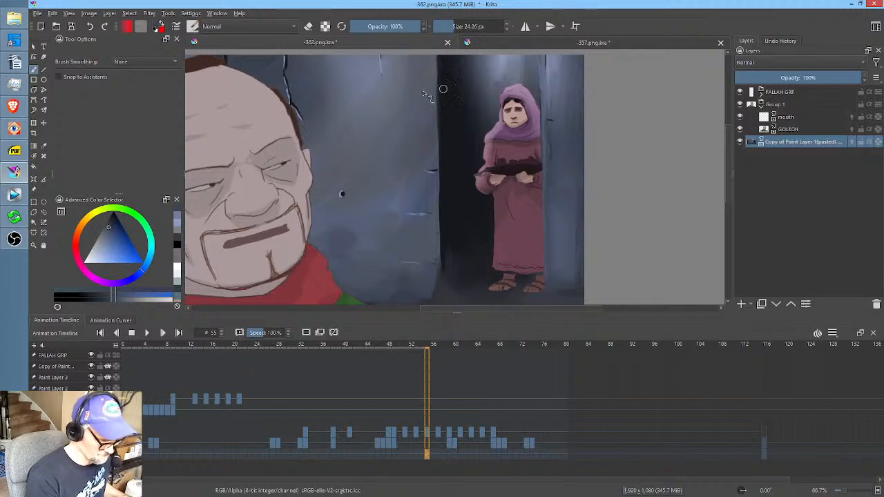
{"action": "left_click", "coordinate": [44, 71]}
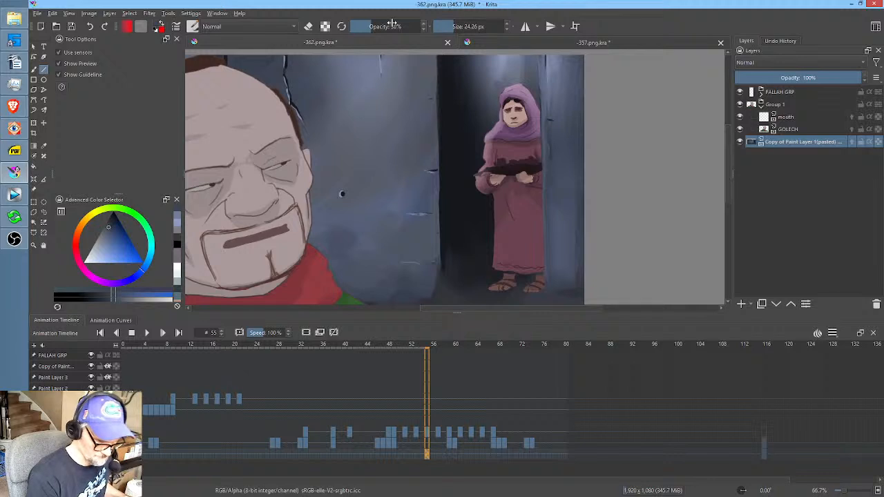
{"action": "left_click", "coordinate": [112, 221]}
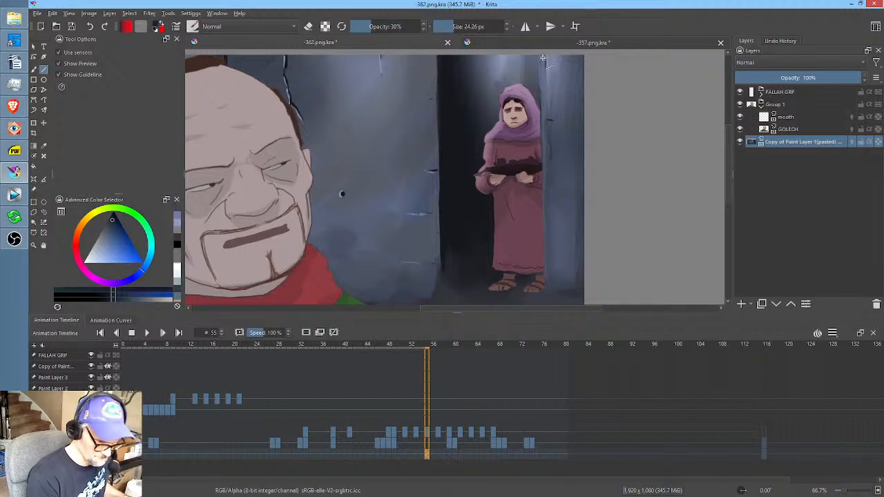
{"action": "left_click_drag", "start_coordinate": [543, 59], "coordinate": [547, 290]}
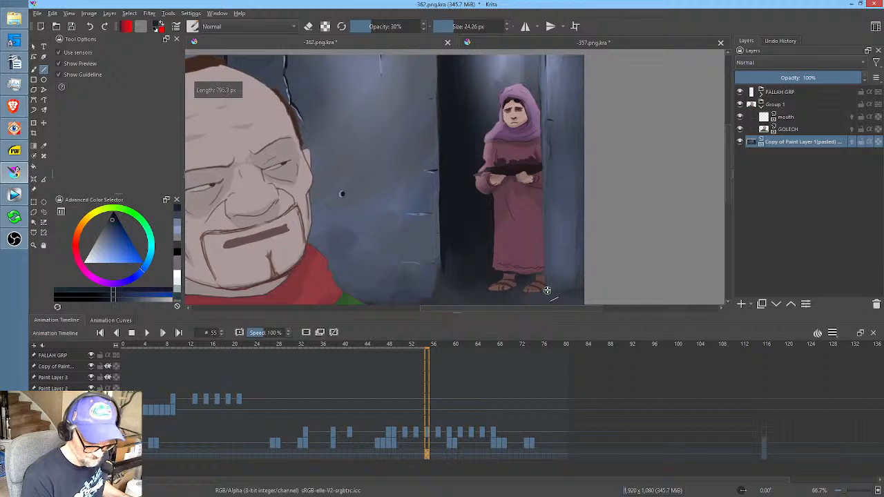
{"action": "left_click", "coordinate": [543, 42]}
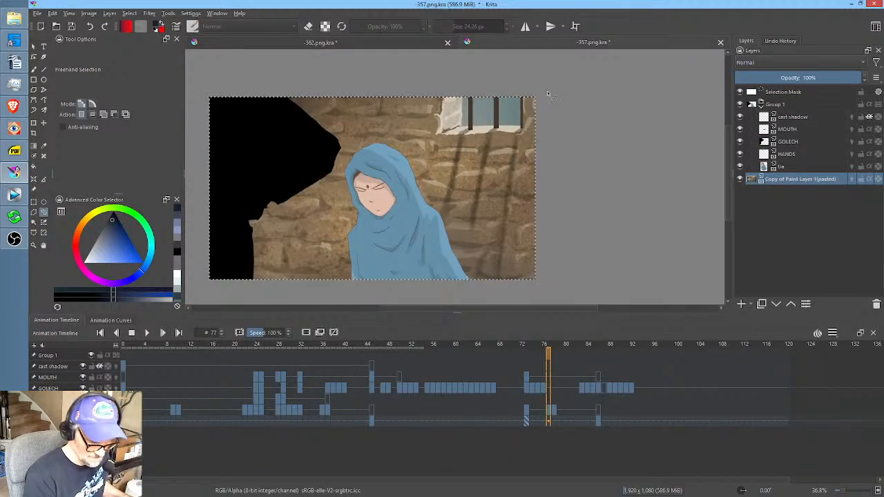
{"action": "left_click", "coordinate": [442, 44]}
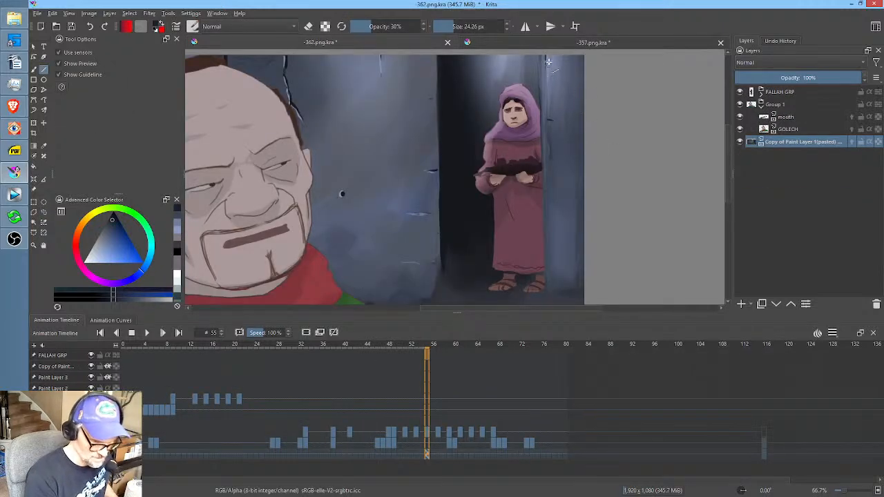
{"action": "left_click_drag", "start_coordinate": [558, 88], "coordinate": [601, 128]}
{"action": "left_click_drag", "start_coordinate": [588, 59], "coordinate": [589, 287]}
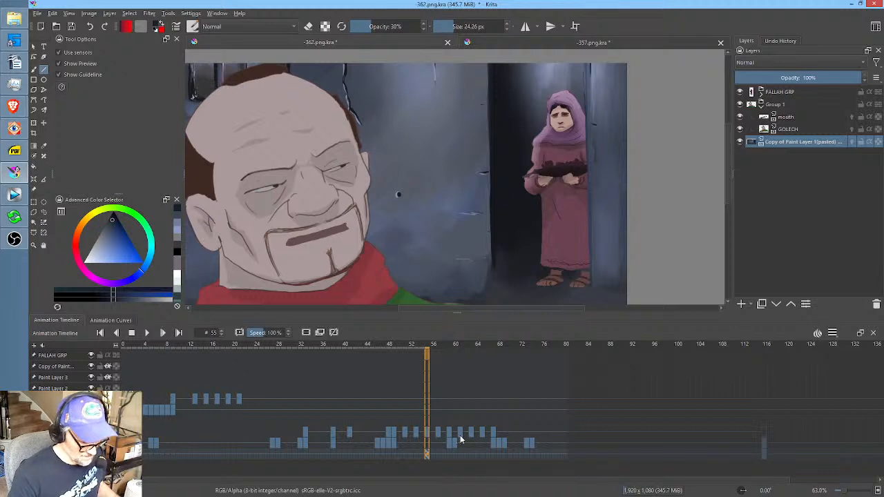
Compare the scene on frames 55, 57 and 59 of the animation timeline.
{"action": "left_click", "coordinate": [442, 451]}
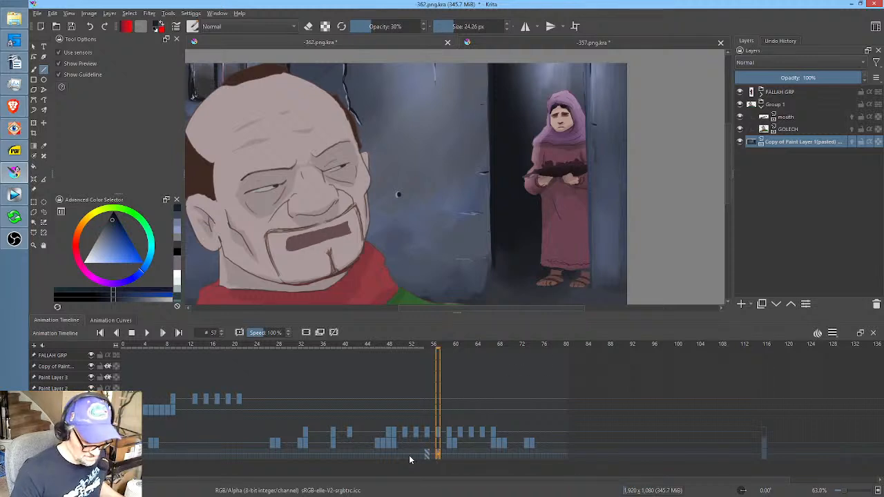
{"action": "left_click", "coordinate": [410, 458]}
{"action": "left_click", "coordinate": [427, 456]}
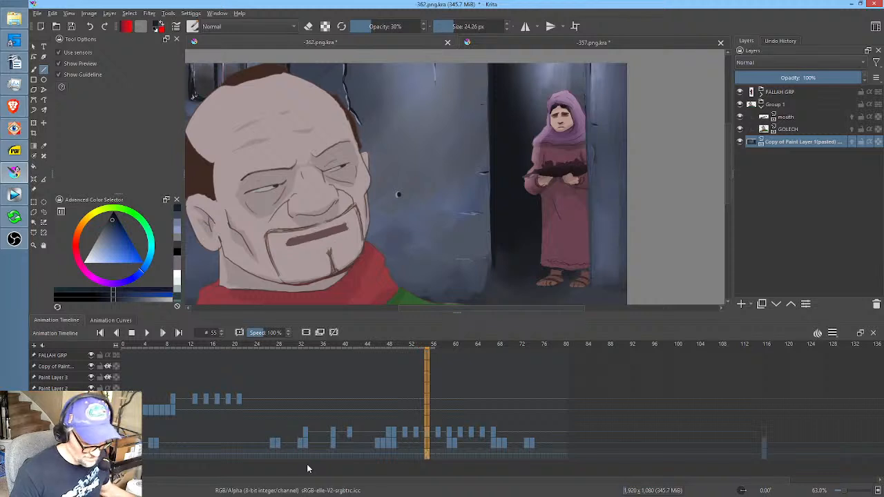
{"action": "left_click", "coordinate": [438, 458]}
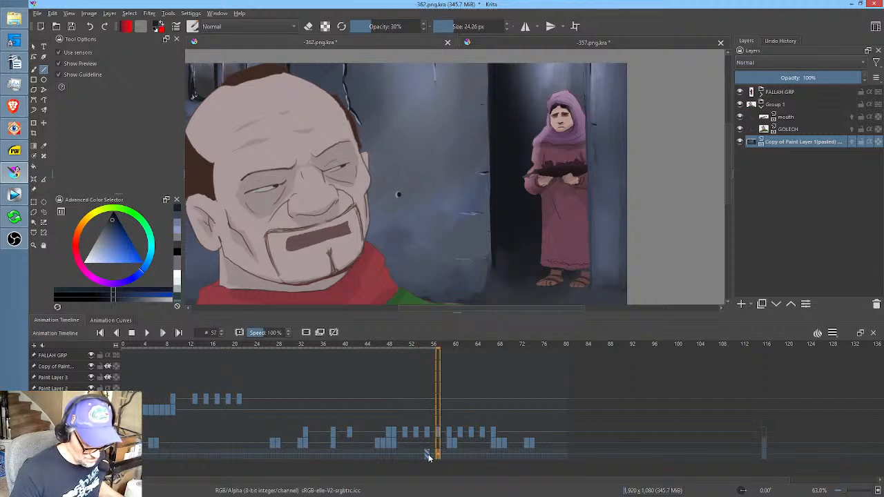
{"action": "left_click", "coordinate": [429, 457]}
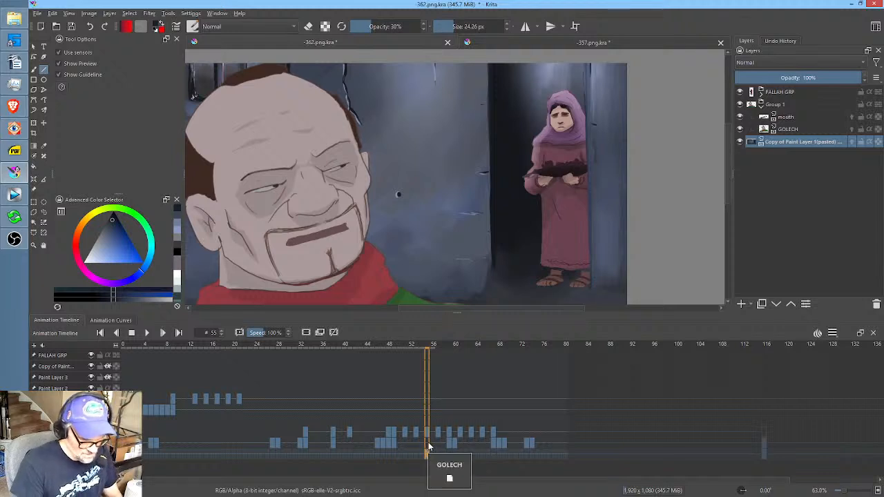
{"action": "left_click", "coordinate": [449, 458]}
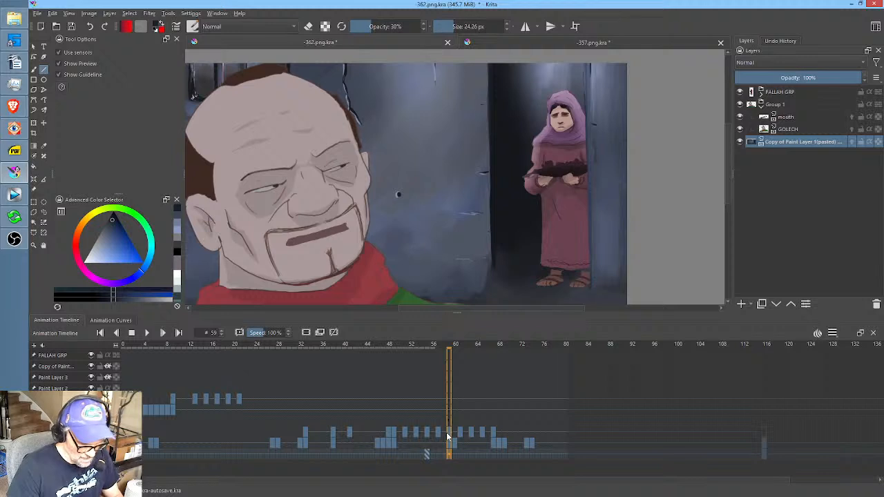
{"action": "left_click", "coordinate": [428, 454]}
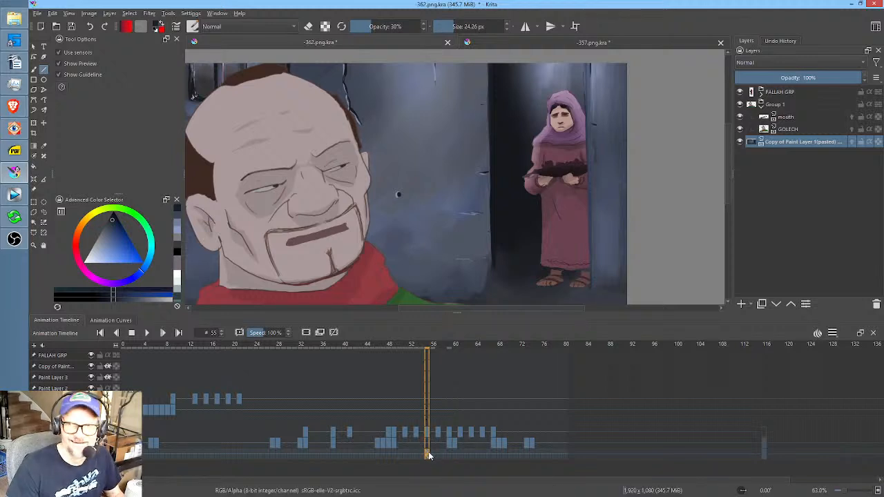
Return to frame 0 and render the animation again, replacing the existing 362 image sequence in the RENDER folder.
{"action": "left_click_drag", "start_coordinate": [429, 456], "coordinate": [123, 454]}
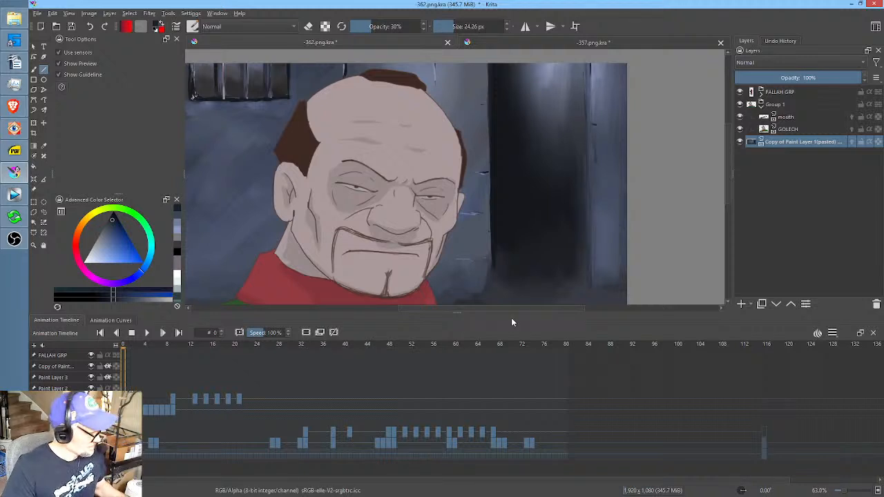
{"action": "left_click", "coordinate": [501, 346]}
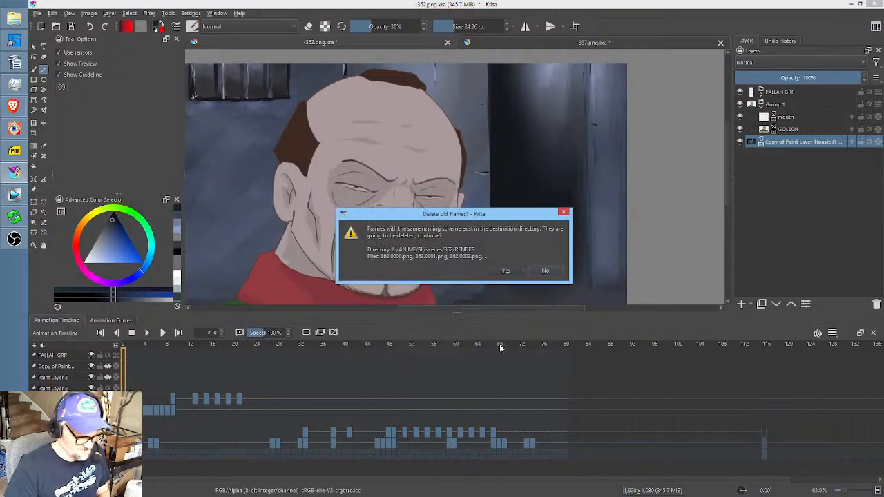
{"action": "left_click", "coordinate": [510, 270]}
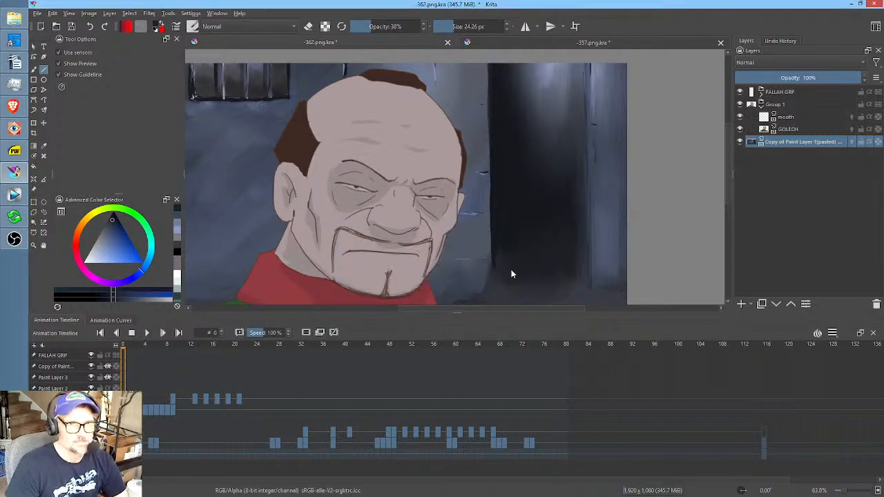
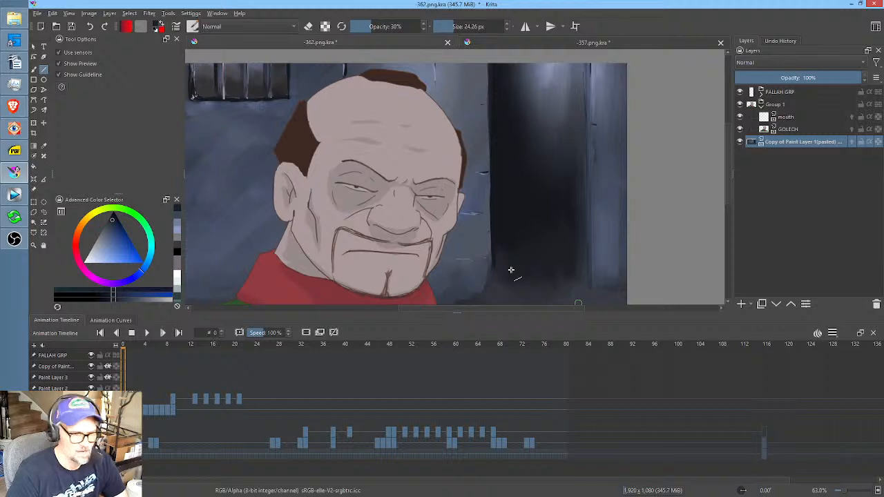
Check the whole picture of scene 362 and save the -362.png.kra document.
{"action": "left_click", "coordinate": [515, 47]}
{"action": "left_click", "coordinate": [420, 45]}
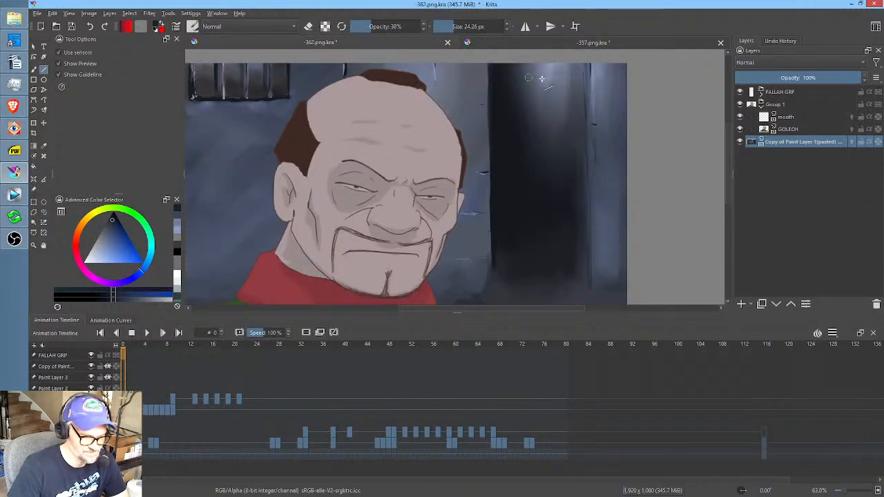
{"action": "scroll", "coordinate": [637, 136], "scroll_direction": "down", "scroll_amount": 4}
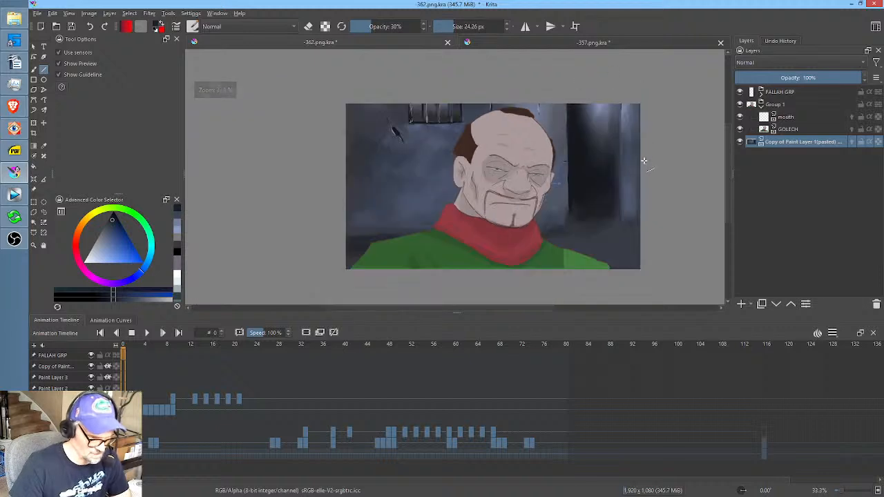
{"action": "left_click_drag", "start_coordinate": [644, 160], "coordinate": [641, 138]}
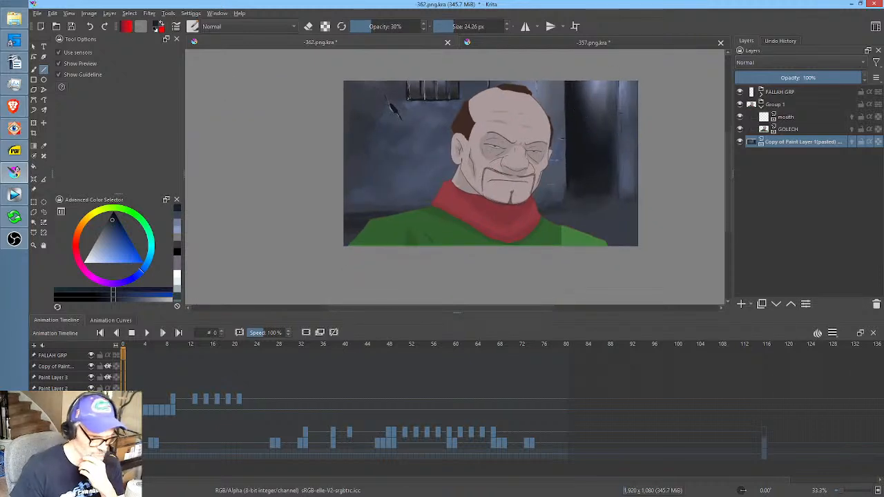
{"action": "left_click", "coordinate": [72, 26]}
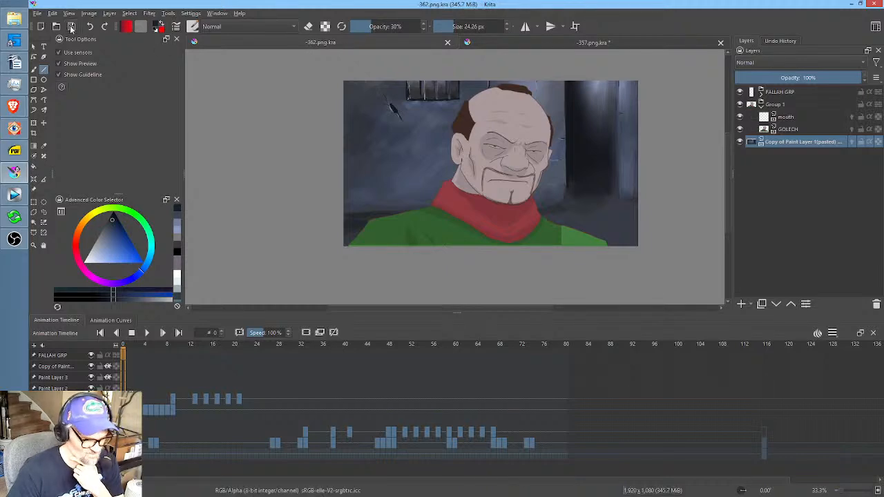
Switch to Vegas Pro and mark the section from the end of clip 354 into clip 357 to review the edit.
{"action": "left_click", "coordinate": [14, 195]}
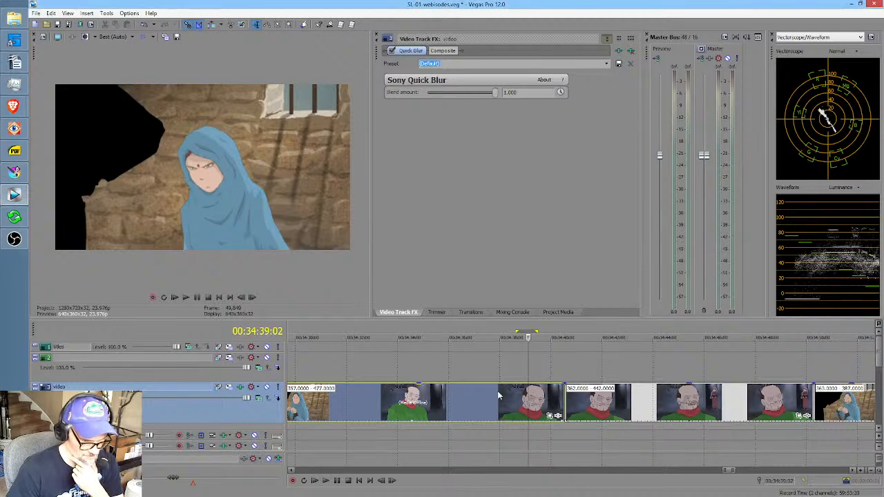
{"action": "left_click", "coordinate": [411, 354]}
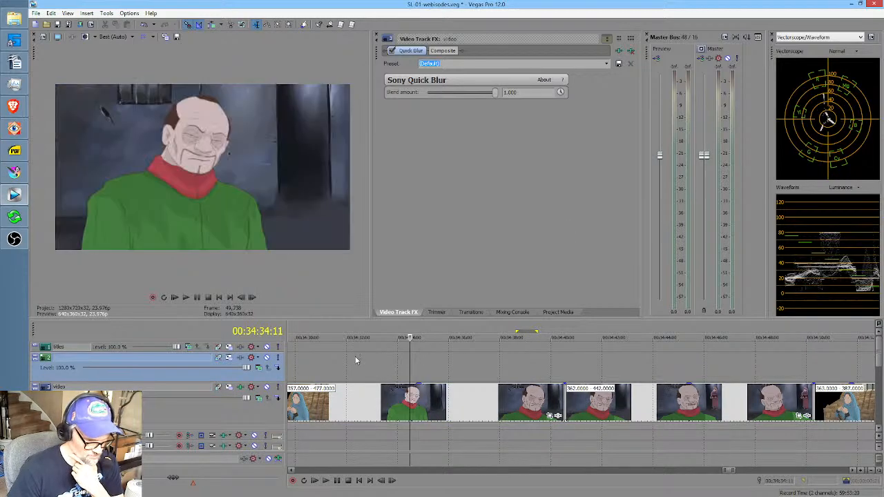
{"action": "scroll", "coordinate": [428, 359], "scroll_direction": "left", "scroll_amount": 5}
{"action": "left_click_drag", "start_coordinate": [380, 364], "coordinate": [437, 357]}
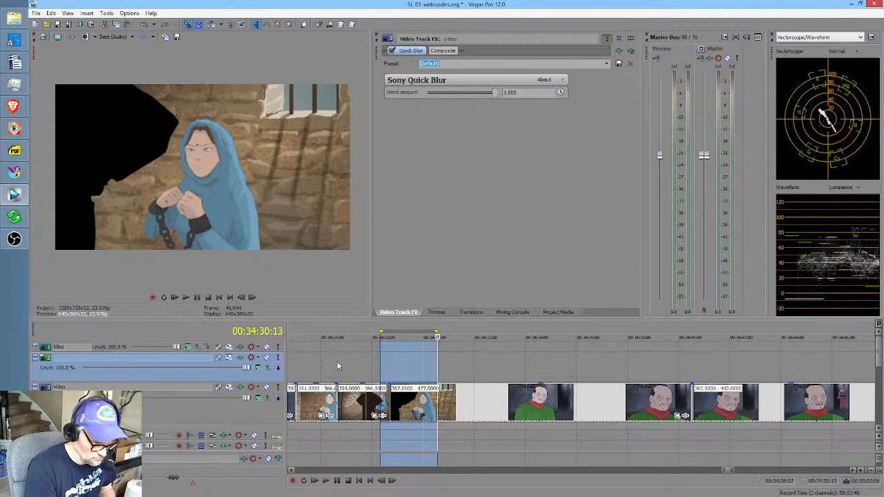
{"action": "middle_click", "coordinate": [457, 363]}
{"action": "middle_click", "coordinate": [509, 368]}
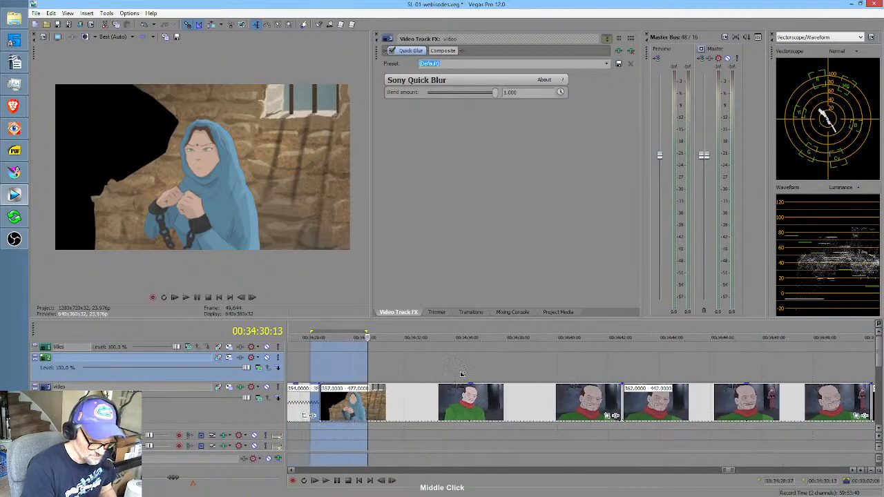
Mark the opening part of clip 351 as the playback range and review the shot of the chained woman.
{"action": "left_click_drag", "start_coordinate": [368, 362], "coordinate": [437, 373]}
{"action": "left_click", "coordinate": [406, 363]}
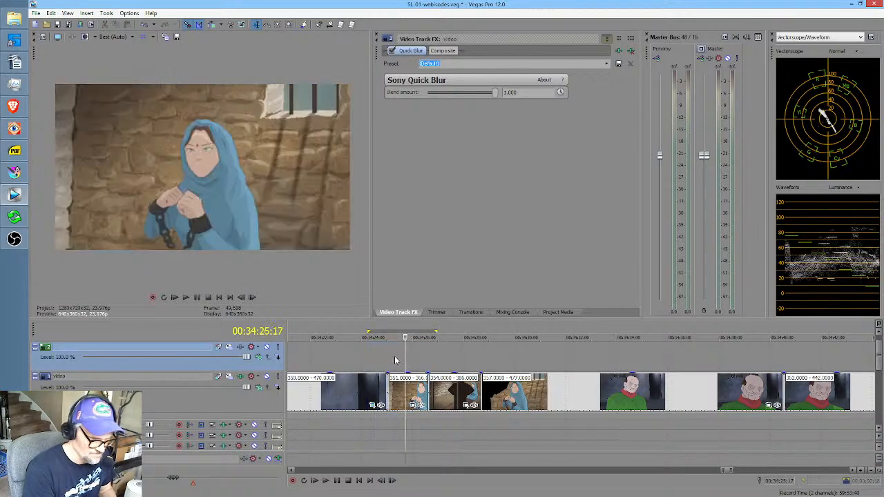
{"action": "left_click_drag", "start_coordinate": [389, 358], "coordinate": [419, 356]}
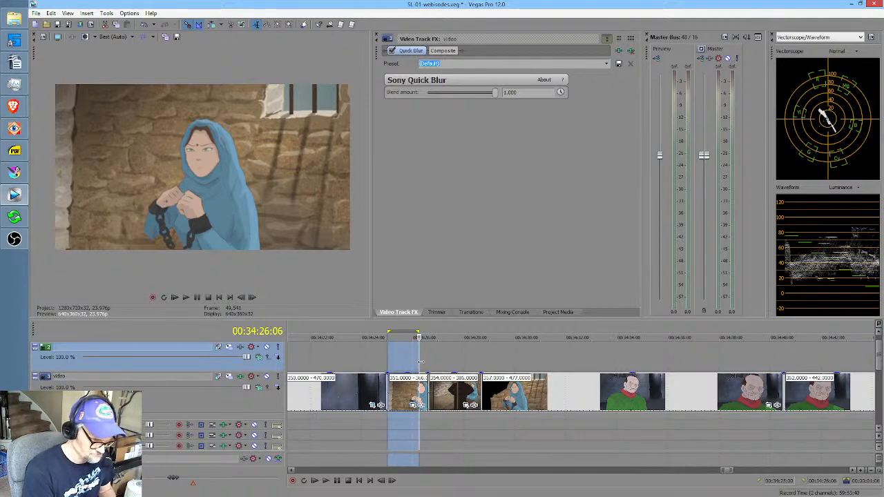
{"action": "left_click", "coordinate": [423, 357]}
{"action": "left_click", "coordinate": [412, 361]}
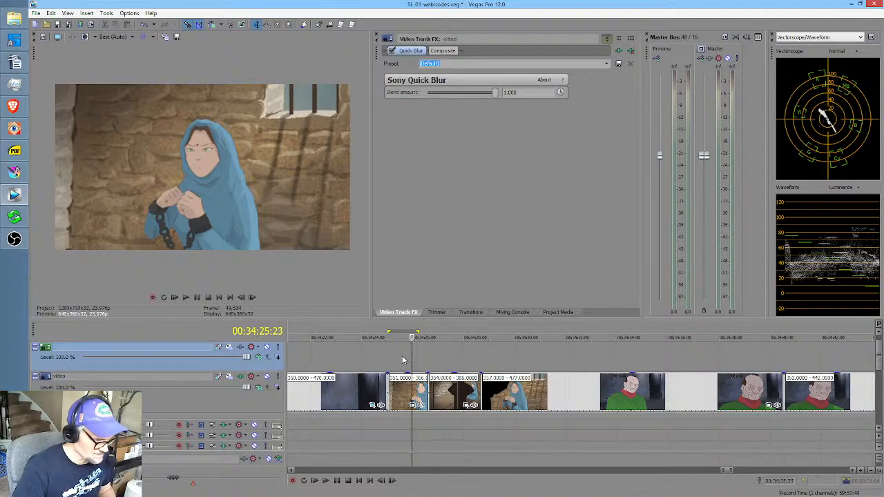
Switch back to Krita, close -357.png.kra with its changes saved, and close -362.png.kra.
{"action": "left_click", "coordinate": [16, 172]}
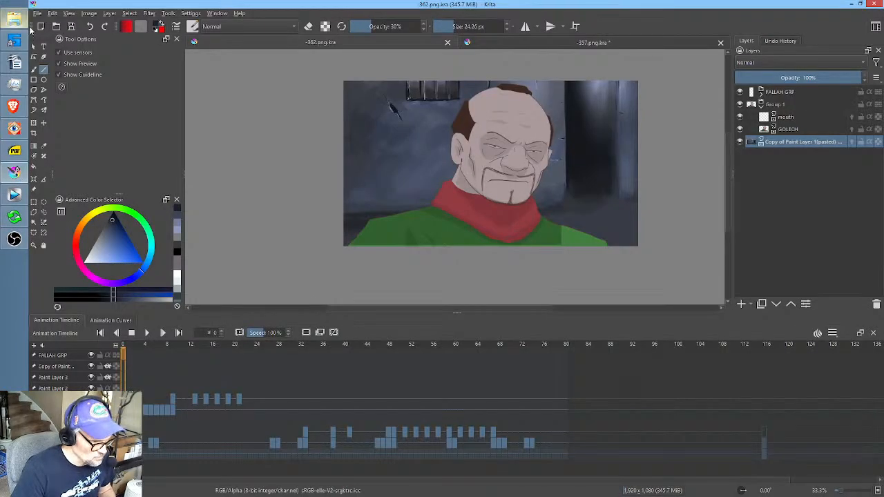
{"action": "left_click", "coordinate": [720, 43]}
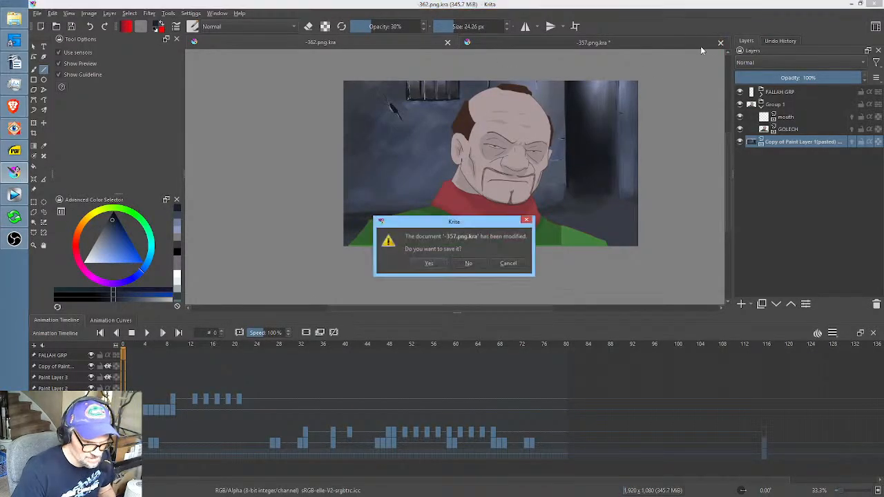
{"action": "left_click", "coordinate": [429, 265]}
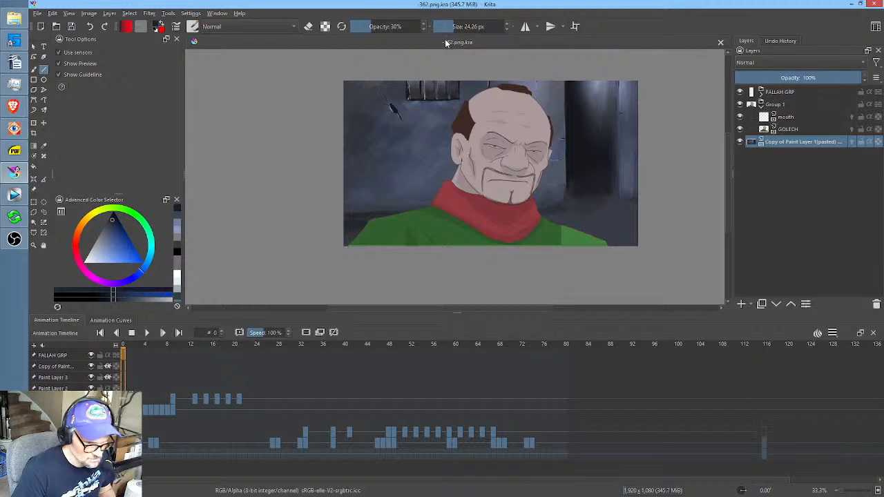
{"action": "left_click", "coordinate": [721, 43]}
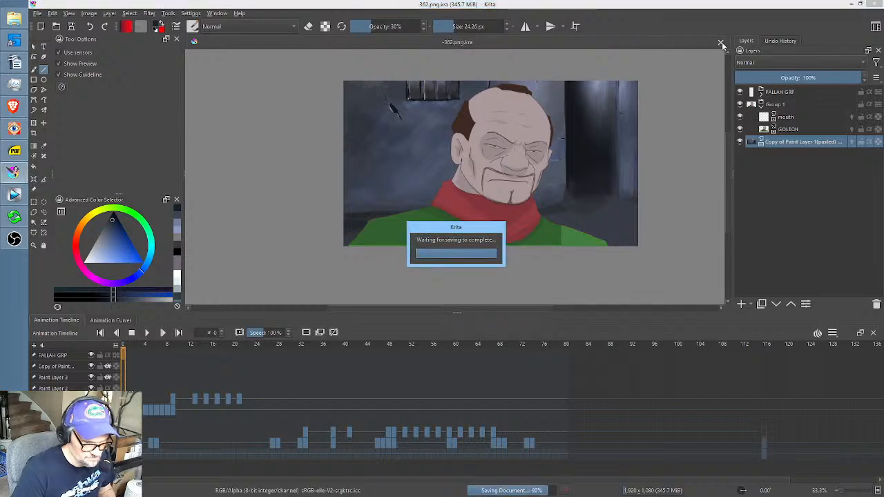
Close the saved -362.png.kra document.
{"action": "left_click", "coordinate": [722, 43]}
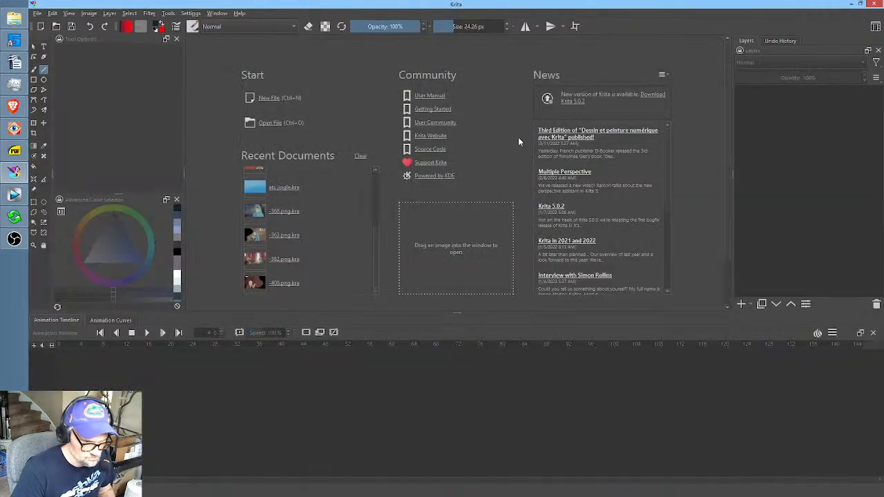
{"action": "left_click", "coordinate": [56, 27]}
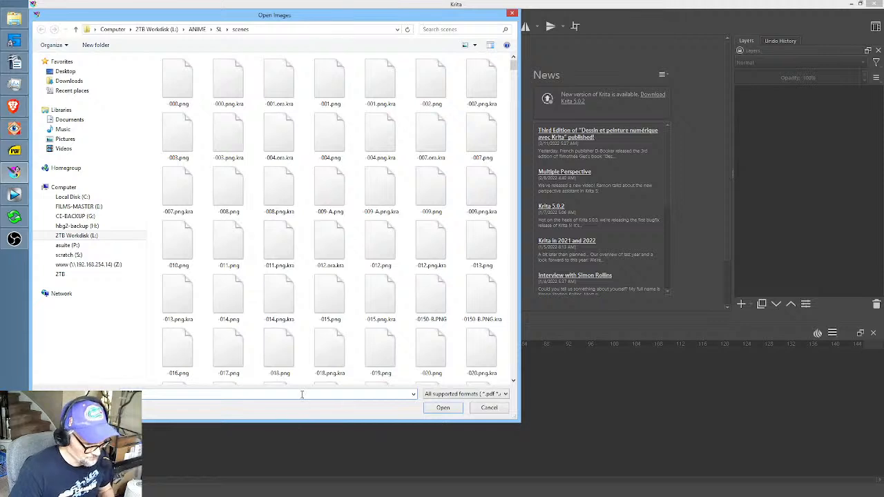
{"action": "type", "text": "-363"}
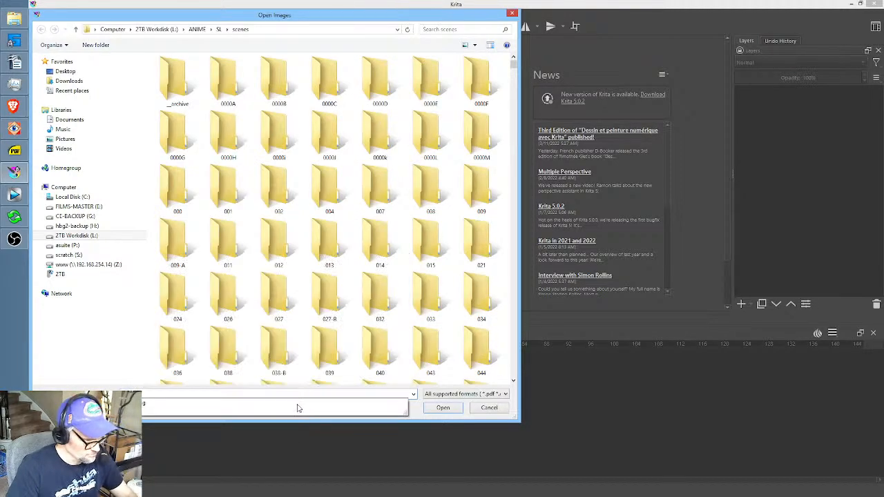
{"action": "left_click", "coordinate": [155, 399]}
{"action": "left_click", "coordinate": [490, 408]}
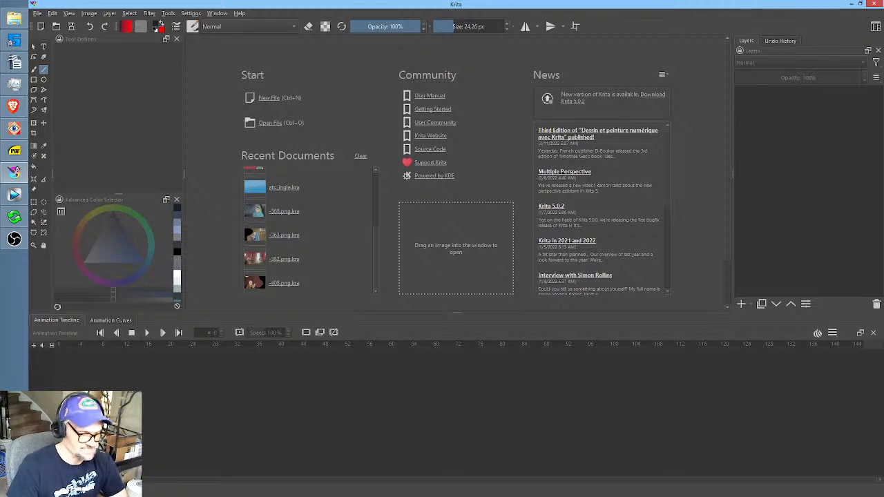
Open the recent document -368.png.kra and move the ink layer's keyframe from frame 54 to frame 58.
{"action": "left_click", "coordinate": [285, 213]}
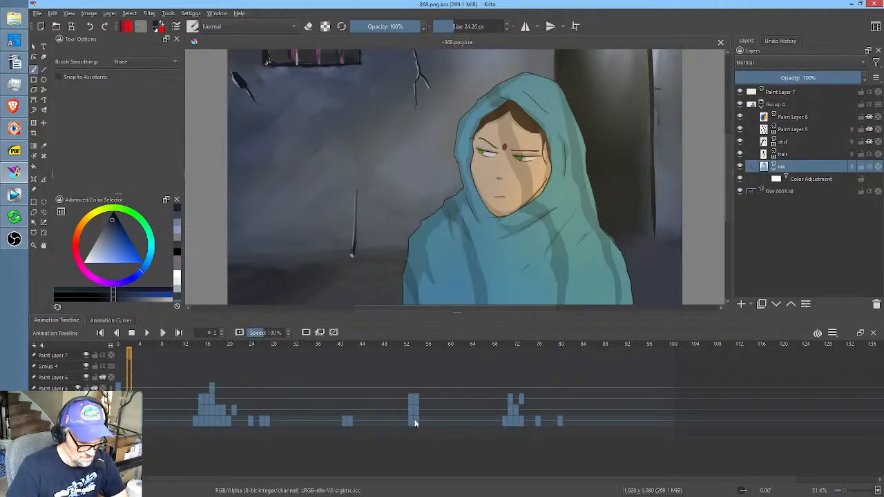
{"action": "left_click", "coordinate": [416, 424]}
{"action": "left_click_drag", "start_coordinate": [415, 422], "coordinate": [439, 423]}
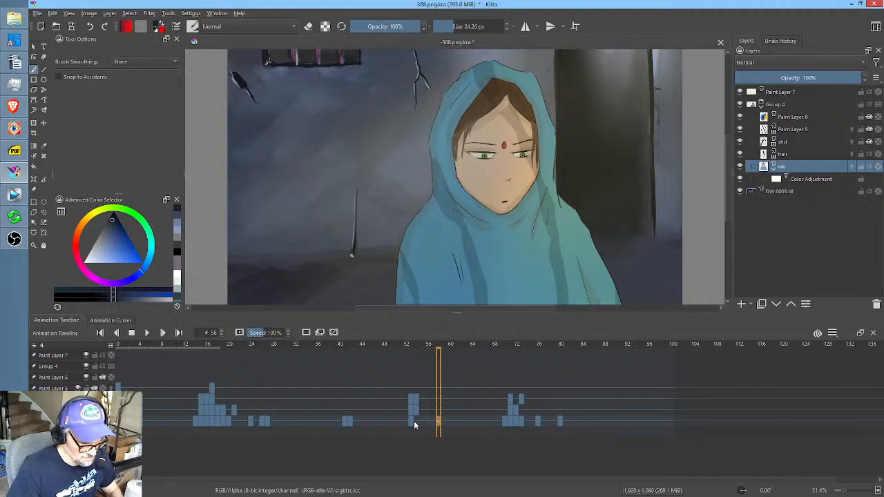
Check the woman's poses between frames 51 and 65 and play frames 58 to 65 of the animation.
{"action": "left_click", "coordinate": [413, 425]}
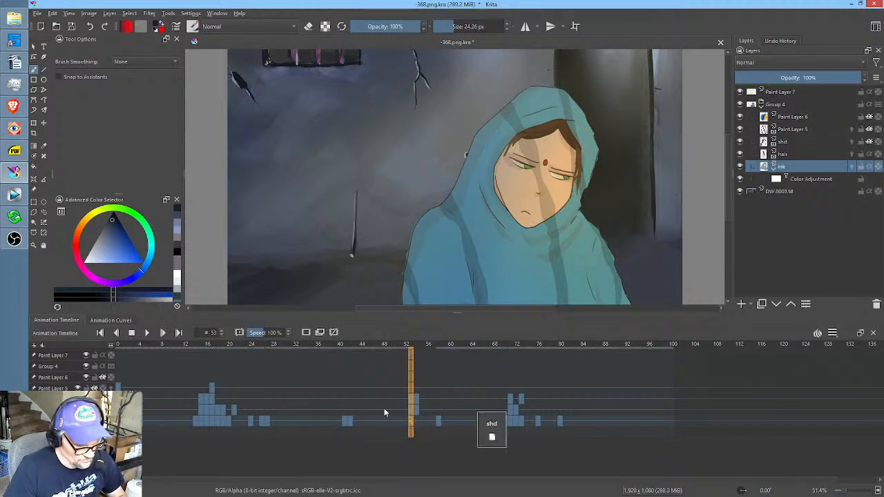
{"action": "left_click", "coordinate": [400, 424]}
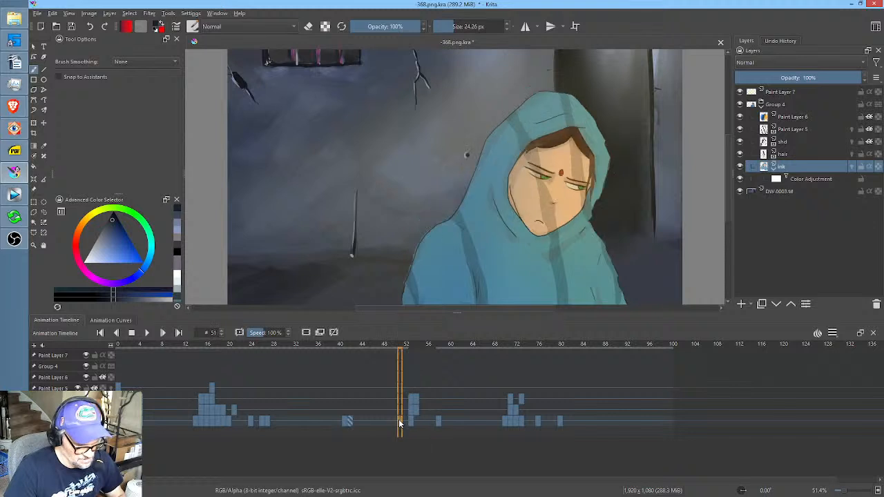
{"action": "left_click_drag", "start_coordinate": [400, 424], "coordinate": [429, 420]}
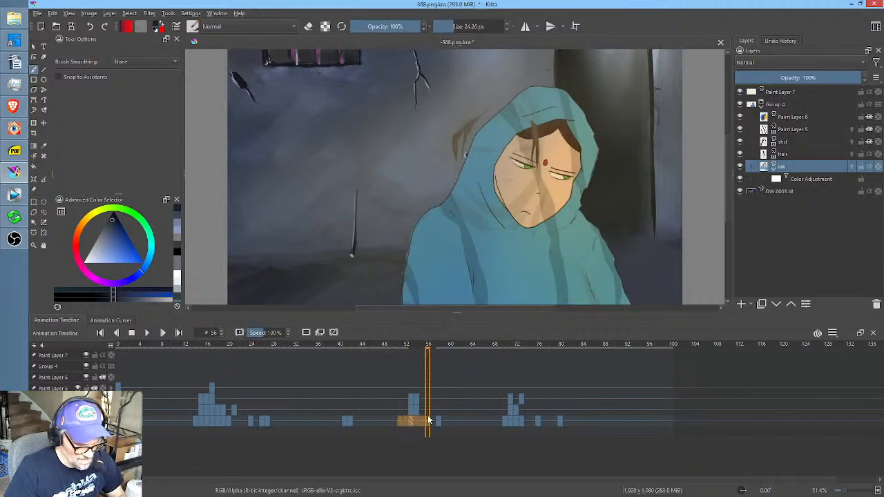
{"action": "left_click", "coordinate": [465, 423]}
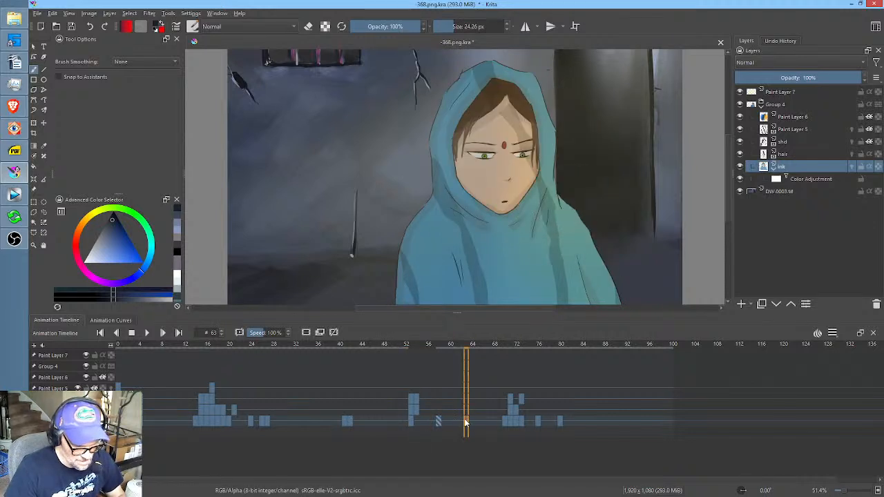
{"action": "left_click", "coordinate": [438, 422]}
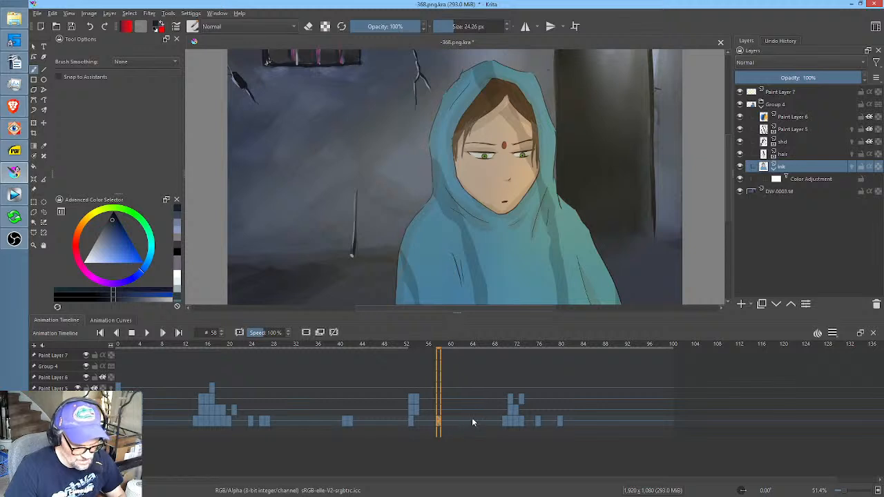
{"action": "left_click_drag", "start_coordinate": [474, 426], "coordinate": [438, 423]}
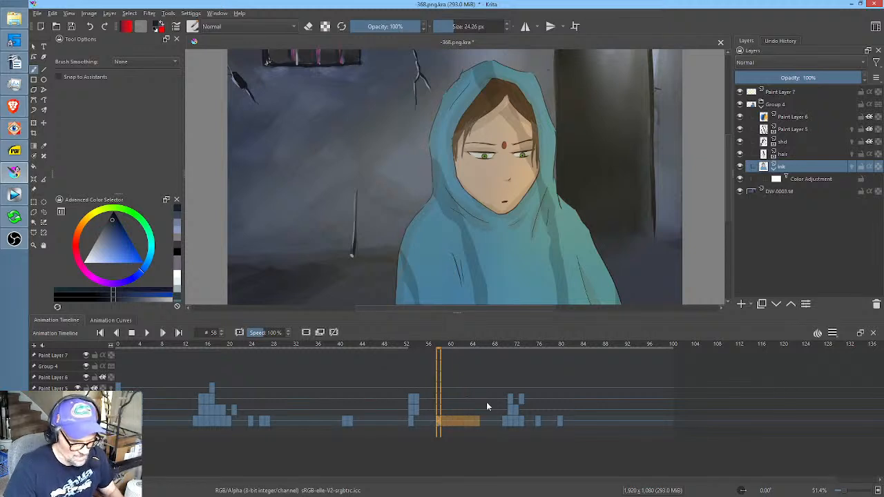
{"action": "key", "text": "space"}
{"action": "key", "text": "space"}
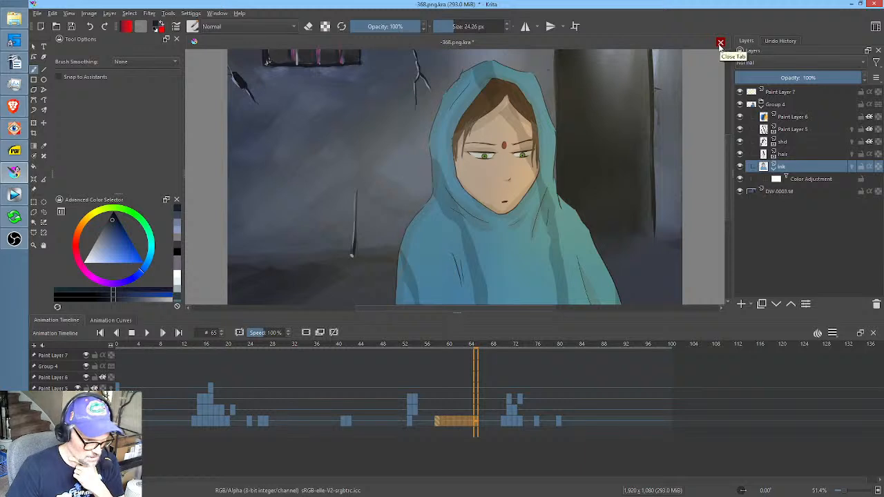
Close -368.png.kra without saving its changes and reopen it from the recent documents.
{"action": "left_click", "coordinate": [720, 43]}
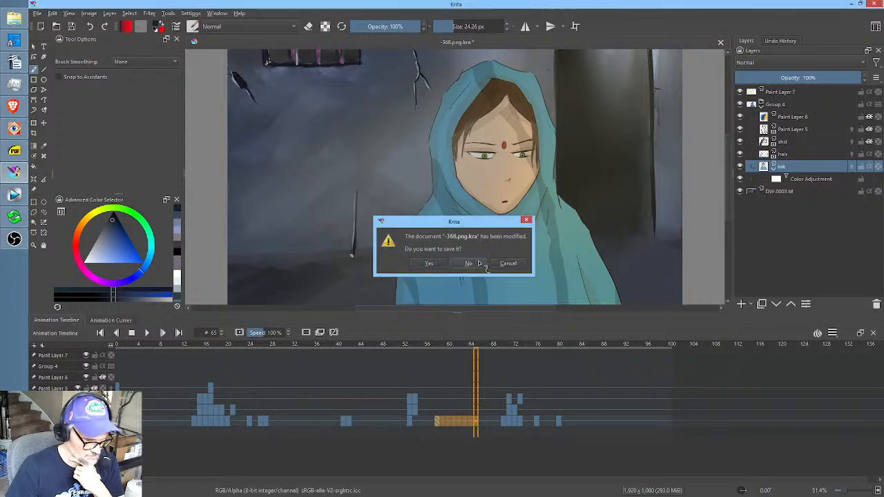
{"action": "left_click", "coordinate": [486, 260]}
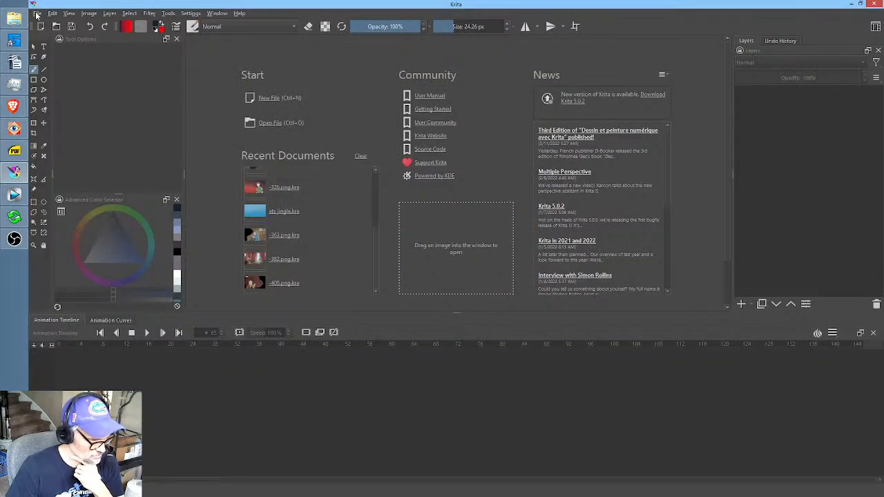
{"action": "left_click", "coordinate": [37, 14]}
{"action": "mouse_move", "coordinate": [53, 46]}
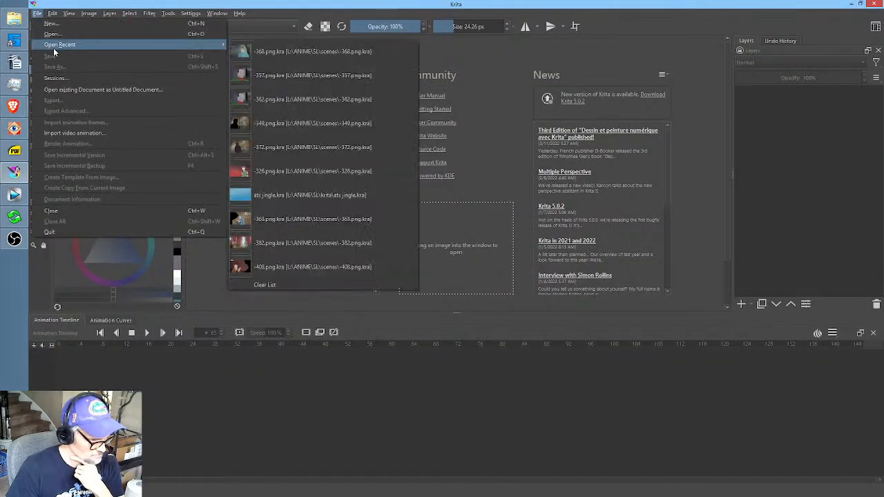
{"action": "left_click", "coordinate": [266, 52]}
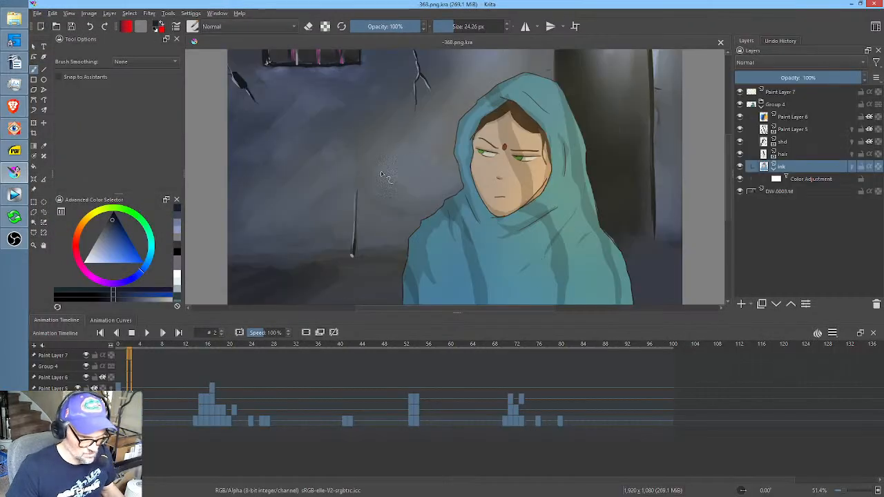
Select the background layer at the bottom of the layer stack and go to frame 0.
{"action": "left_click_drag", "start_coordinate": [389, 150], "coordinate": [397, 187]}
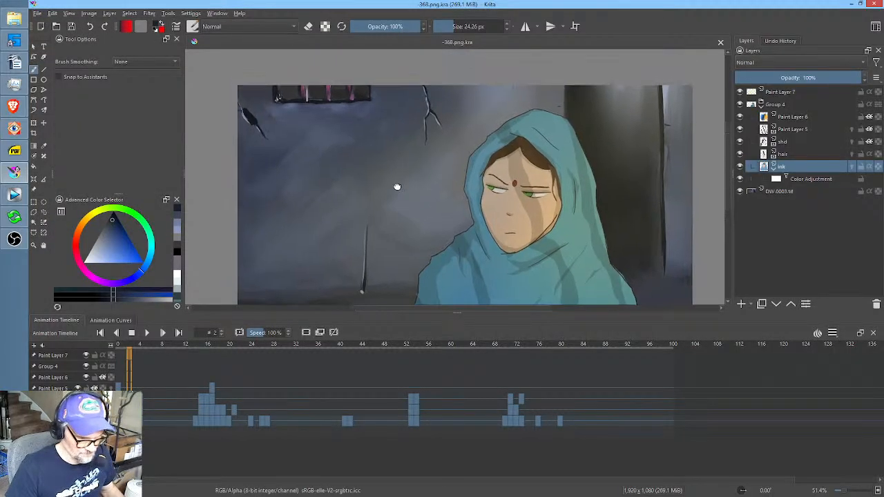
{"action": "left_click", "coordinate": [785, 192]}
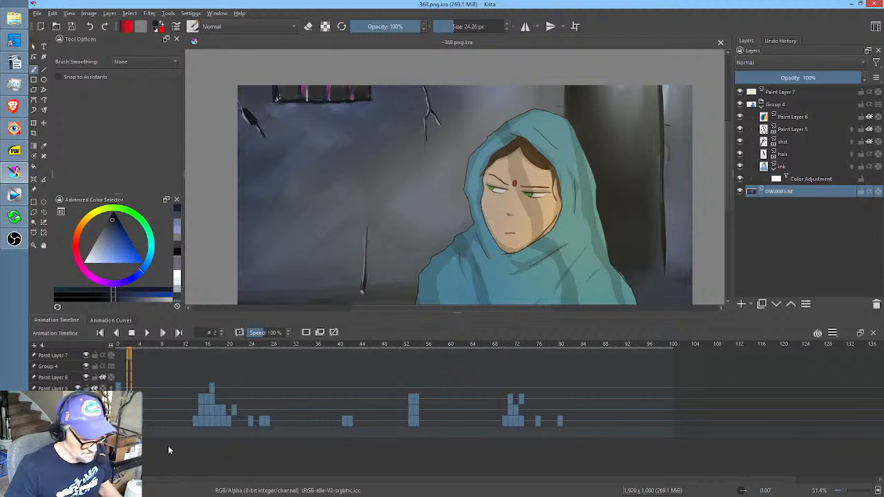
{"action": "key", "text": "Left"}
{"action": "key", "text": "Left"}
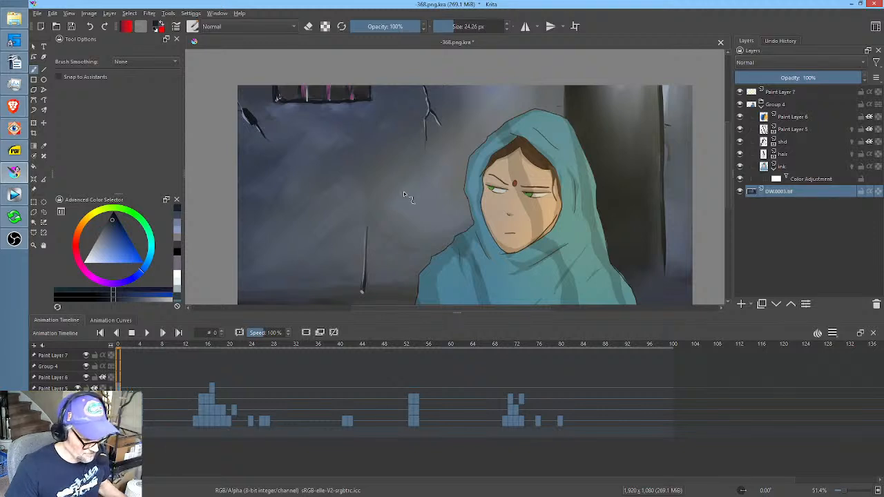
{"action": "key", "text": "ctrl+t"}
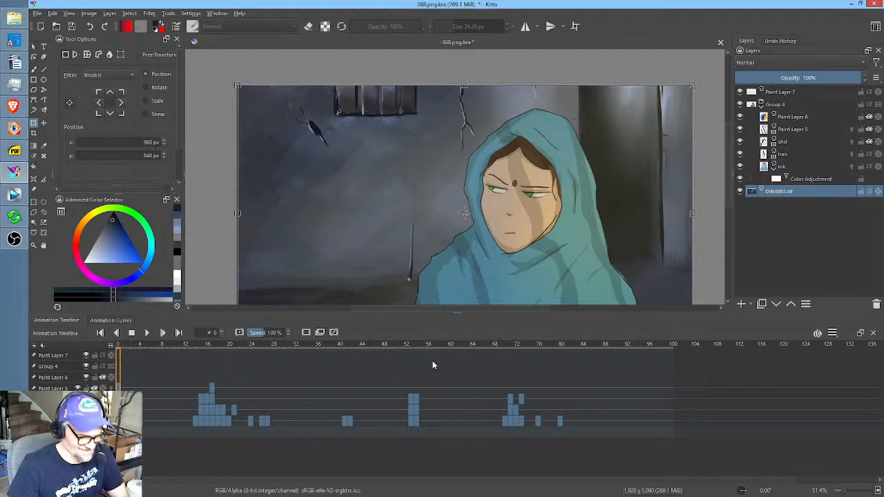
{"action": "scroll", "coordinate": [520, 174], "scroll_direction": "down", "scroll_amount": 1}
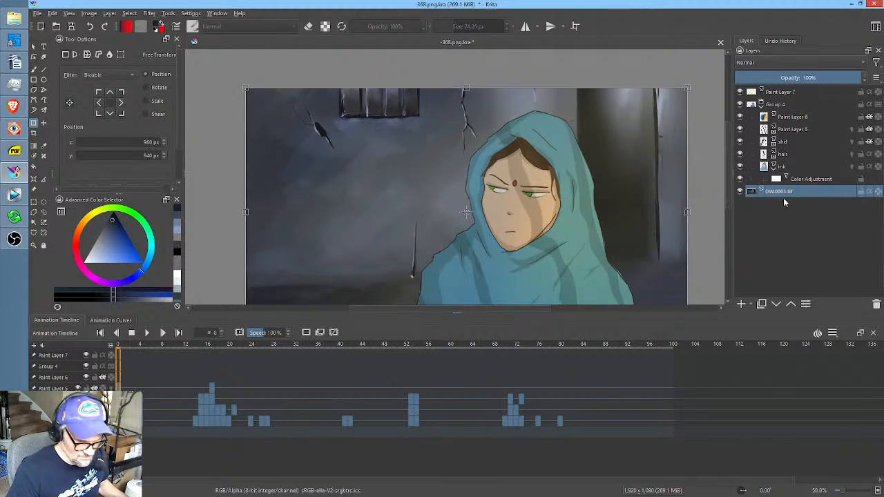
{"action": "left_click_drag", "start_coordinate": [426, 164], "coordinate": [414, 154]}
{"action": "key", "text": "ctrl+z"}
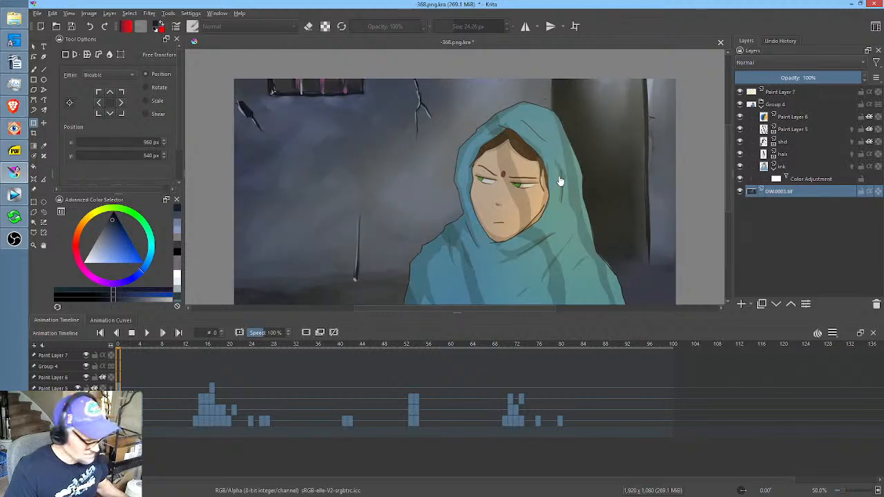
Paste the copied cell background as a layer above the original background and move its keyframe from frame 86 to frame 0.
{"action": "key", "text": "ctrl+v"}
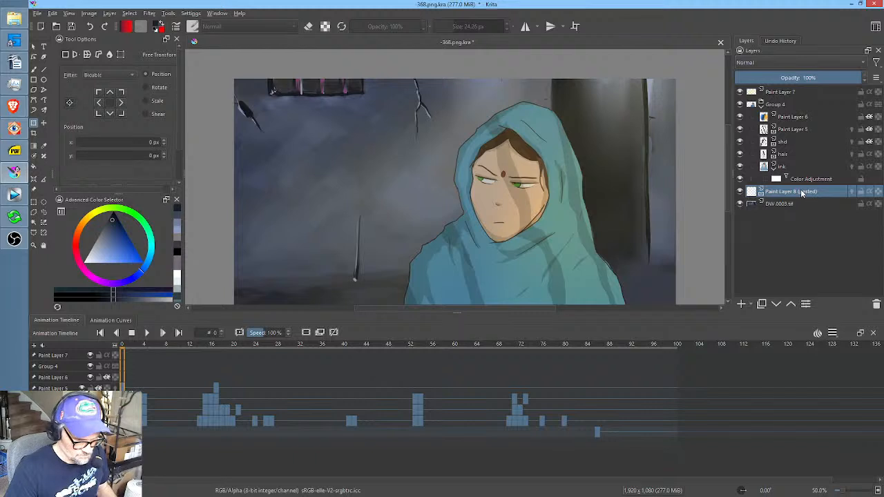
{"action": "left_click", "coordinate": [740, 192]}
{"action": "left_click", "coordinate": [740, 192]}
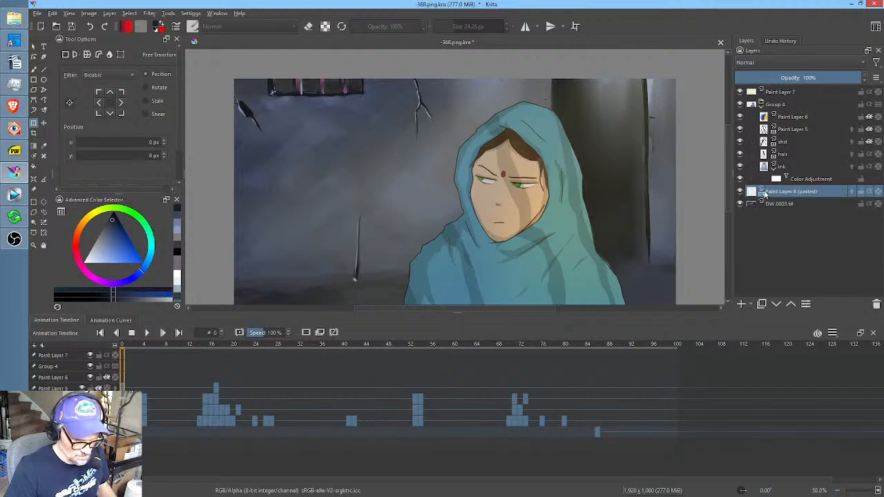
{"action": "left_click", "coordinate": [598, 431]}
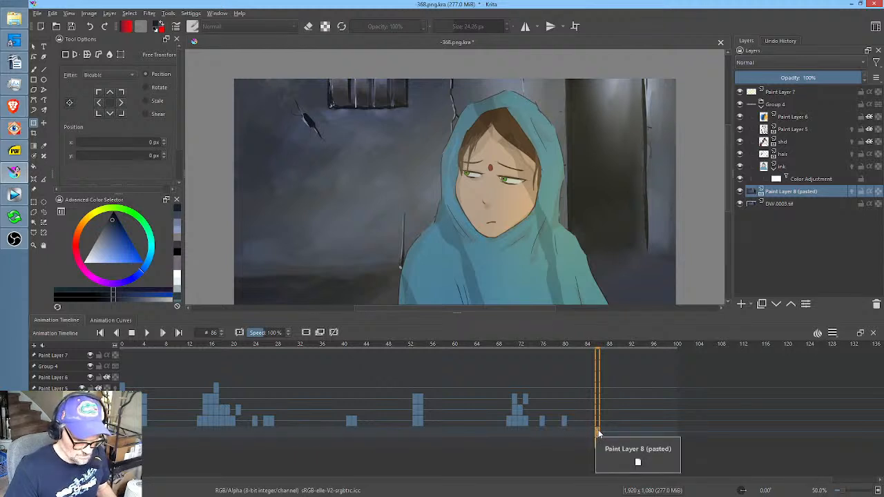
{"action": "left_click_drag", "start_coordinate": [598, 431], "coordinate": [123, 432]}
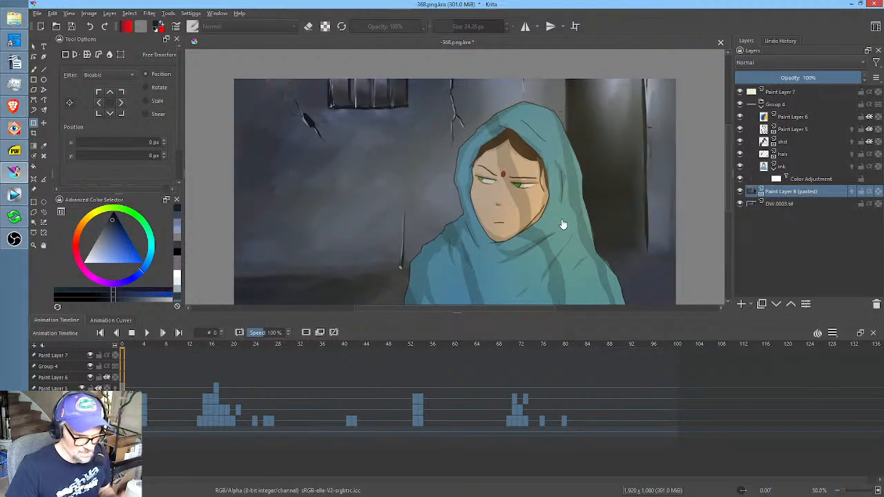
Compare the pasted background with the original one and lower the pasted layer's opacity to 49% for alignment.
{"action": "left_click", "coordinate": [740, 192]}
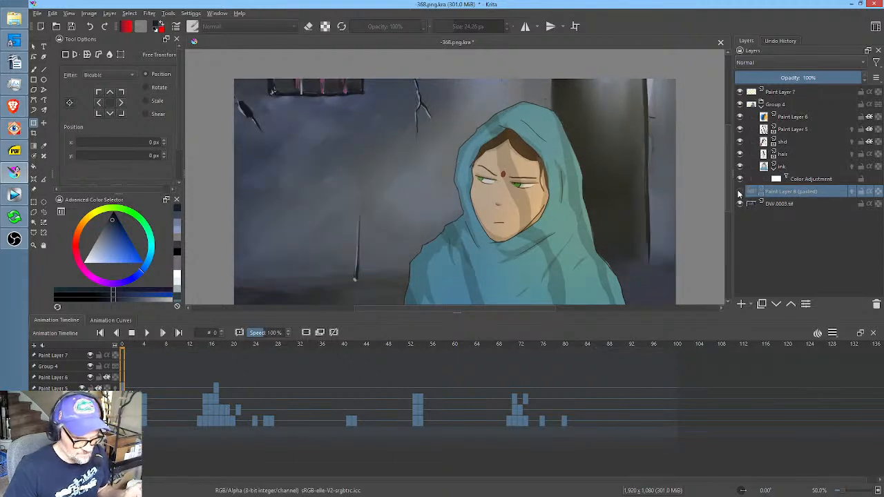
{"action": "left_click", "coordinate": [740, 192]}
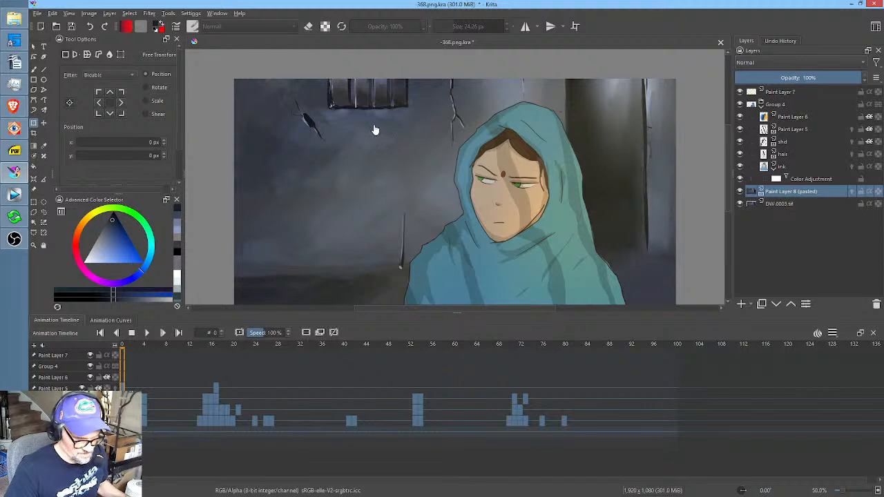
{"action": "scroll", "coordinate": [374, 130], "scroll_direction": "down", "scroll_amount": 2}
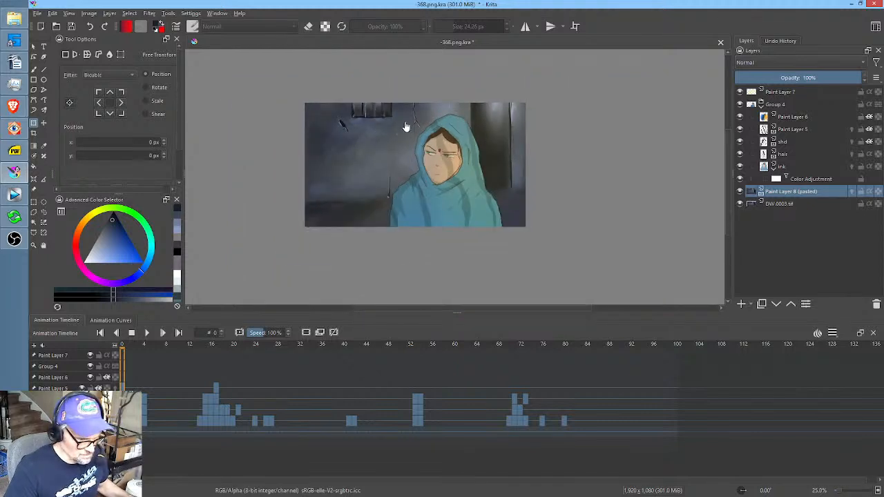
{"action": "left_click", "coordinate": [391, 130]}
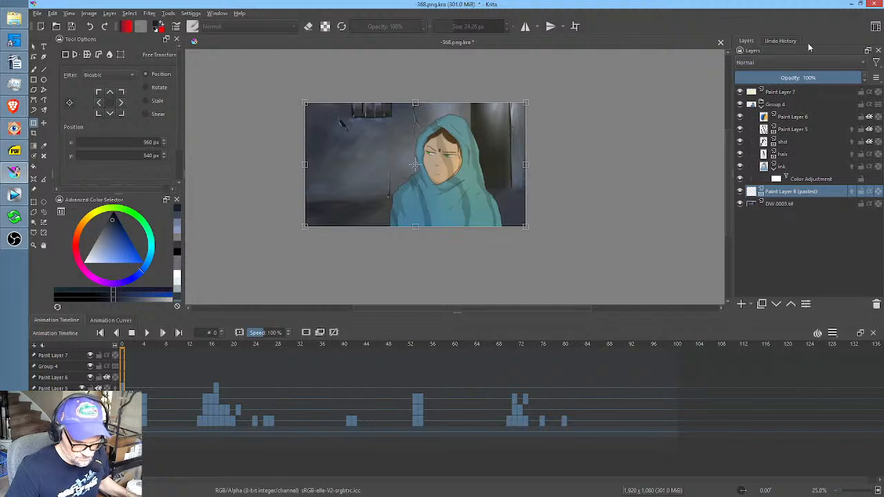
{"action": "left_click", "coordinate": [798, 77]}
{"action": "scroll", "coordinate": [431, 128], "scroll_direction": "up", "scroll_amount": 1}
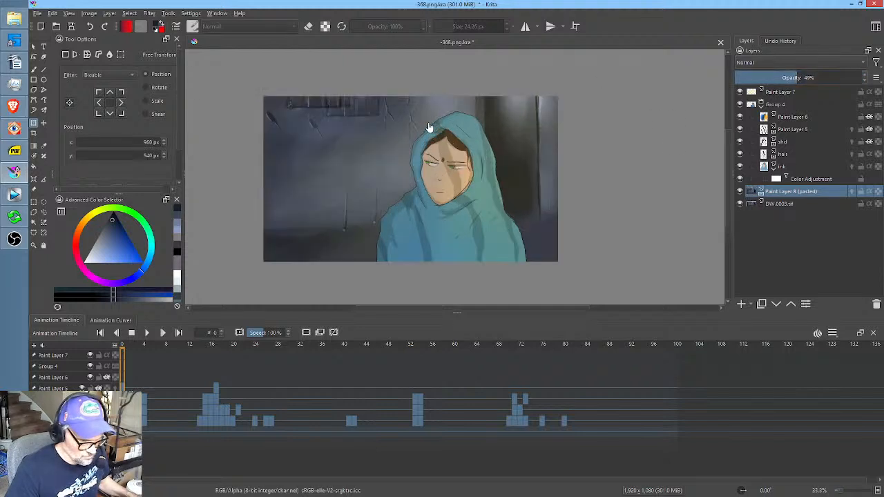
Enlarge the pasted background beyond the canvas, shift it to x 801 px, y 540 px, and restore the layer's opacity to 100%.
{"action": "left_click", "coordinate": [352, 136]}
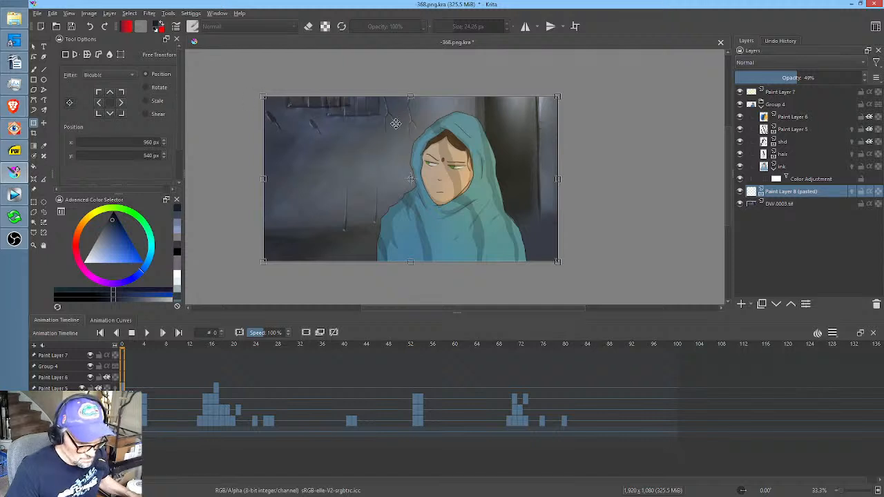
{"action": "key", "text": "Return"}
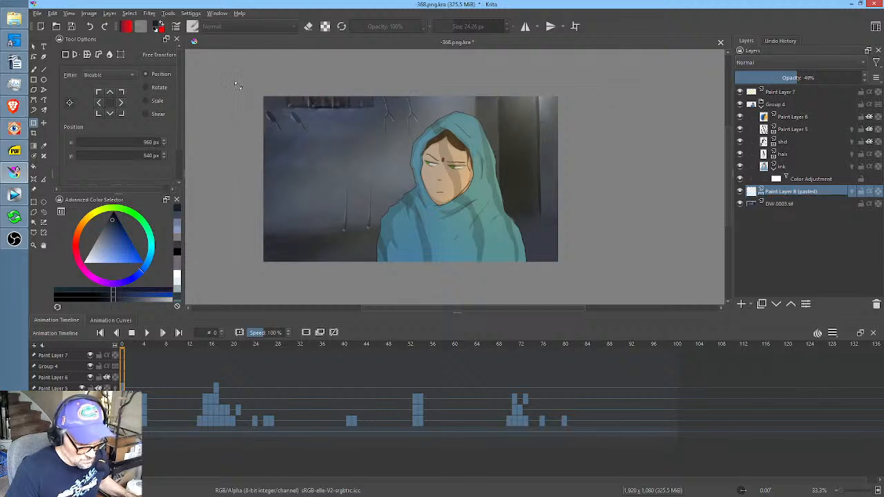
{"action": "left_click_drag", "start_coordinate": [239, 86], "coordinate": [236, 85]}
{"action": "left_click_drag", "start_coordinate": [391, 150], "coordinate": [366, 148]}
{"action": "left_click_drag", "start_coordinate": [796, 77], "coordinate": [860, 78]}
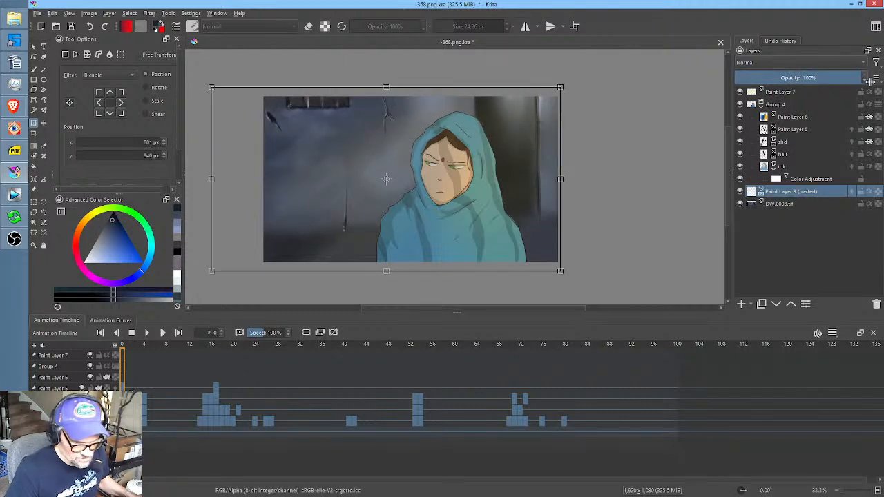
Delete the original background layer at the bottom of the layer stack and save the document.
{"action": "left_click", "coordinate": [770, 204]}
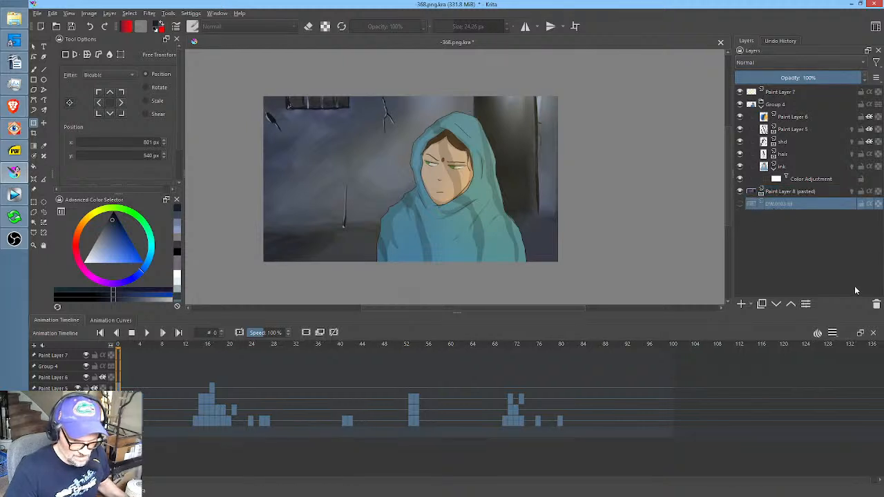
{"action": "left_click", "coordinate": [876, 304]}
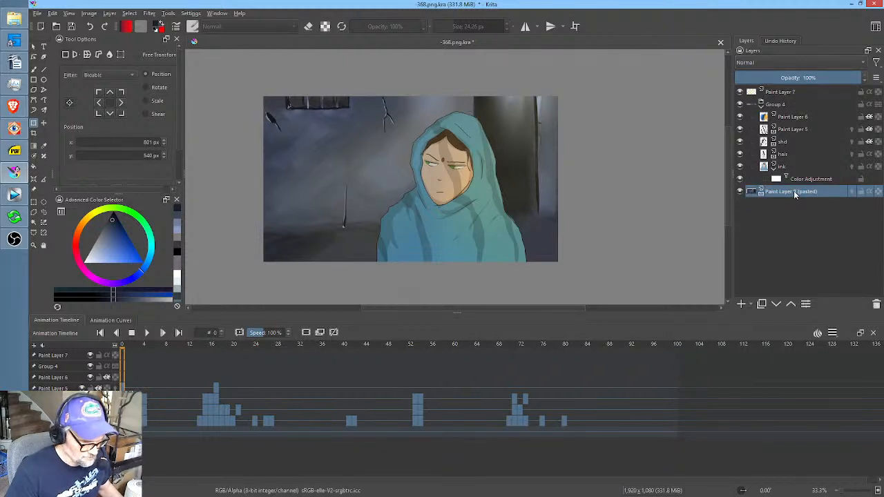
{"action": "left_click", "coordinate": [70, 27]}
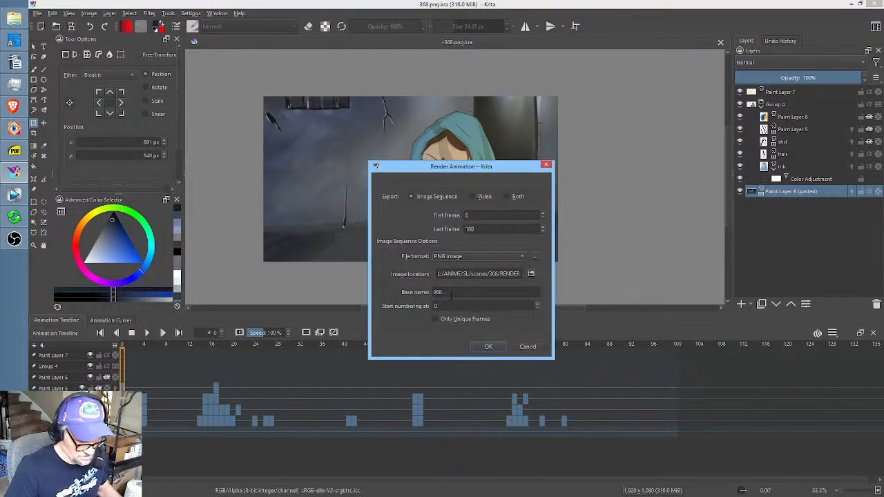
Render frames 0 to 100 as a PNG image sequence with base name 368. in the 368/RENDER folder, replacing the old frames.
{"action": "left_click", "coordinate": [488, 347]}
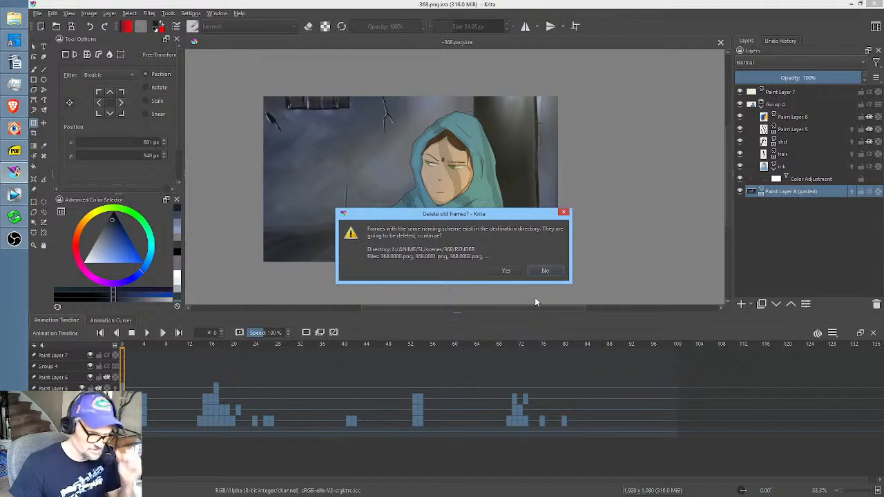
{"action": "left_click", "coordinate": [506, 270]}
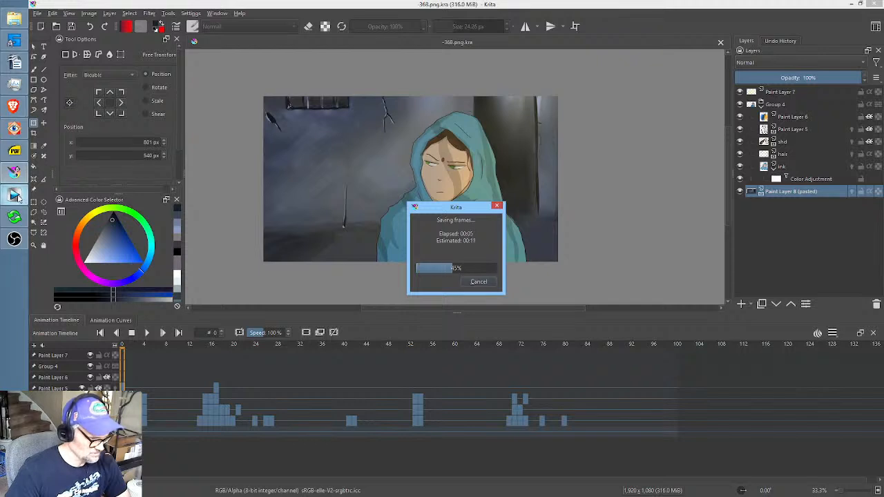
{"action": "mouse_move", "coordinate": [18, 198]}
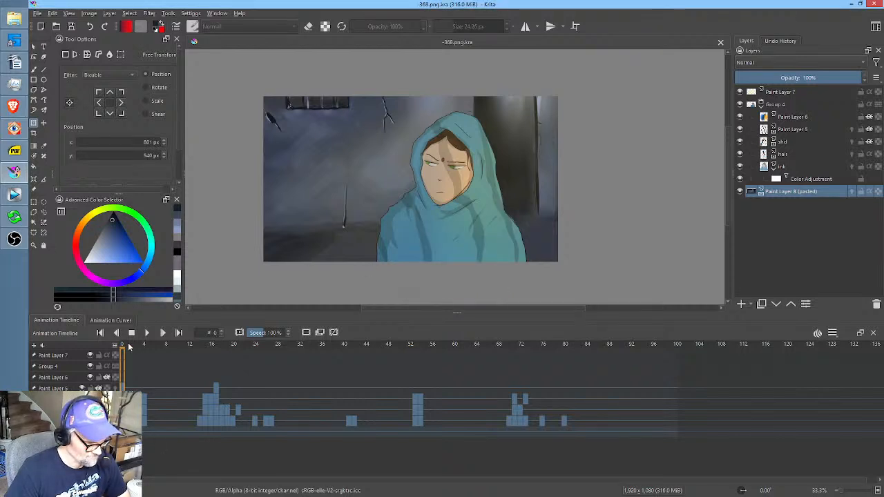
Give the canvas more room above the timeline and scrub through the animation to review the scene against its new background.
{"action": "left_click_drag", "start_coordinate": [124, 344], "coordinate": [89, 354]}
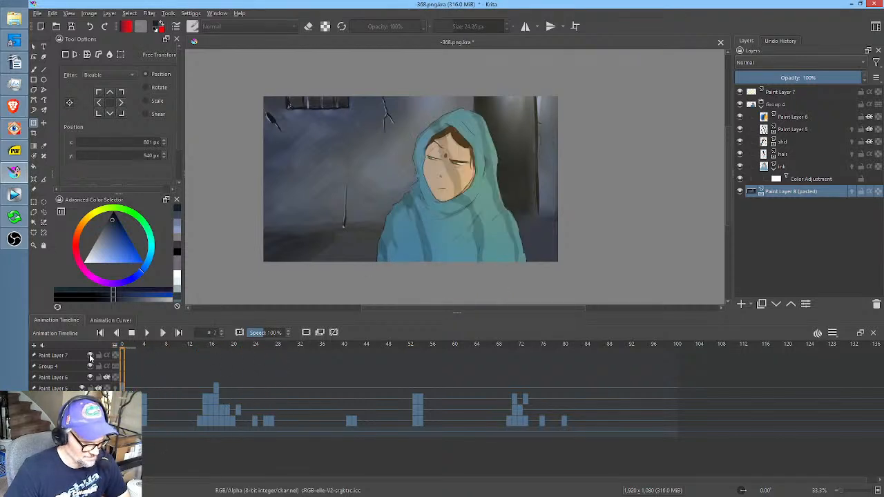
{"action": "left_click_drag", "start_coordinate": [332, 313], "coordinate": [343, 341]}
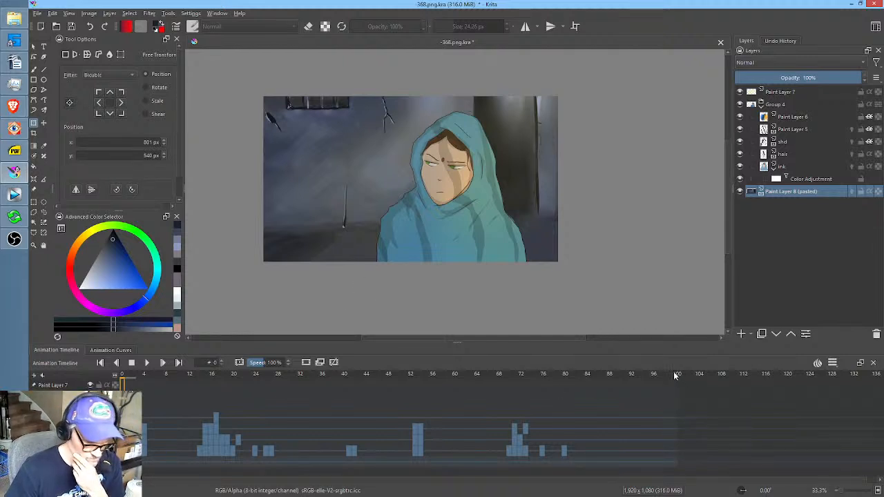
{"action": "left_click_drag", "start_coordinate": [675, 376], "coordinate": [327, 401]}
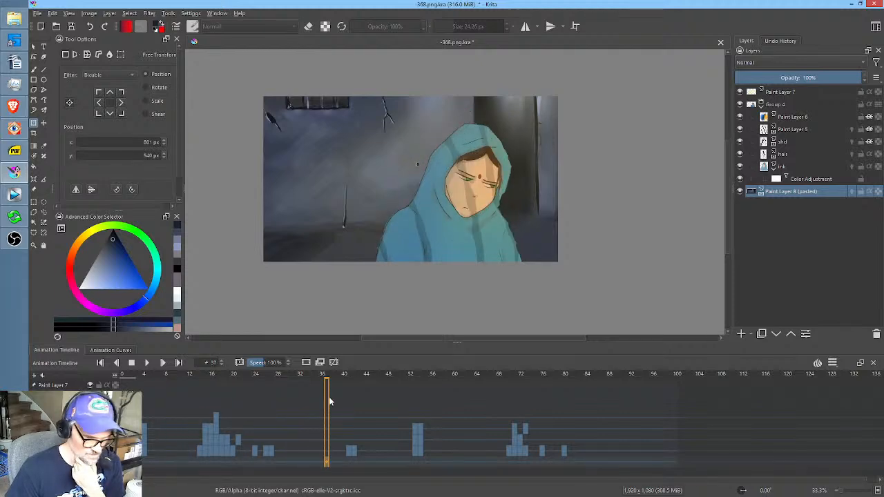
Switch to Vegas Pro to check the chained woman's shot in the edit and return to Krita without opening another file.
{"action": "left_click", "coordinate": [14, 195]}
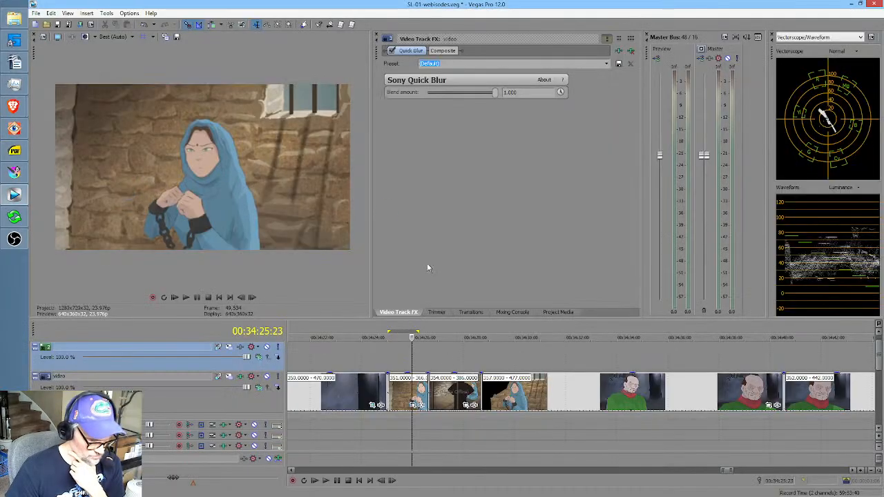
{"action": "left_click", "coordinate": [401, 364]}
{"action": "left_click", "coordinate": [14, 173]}
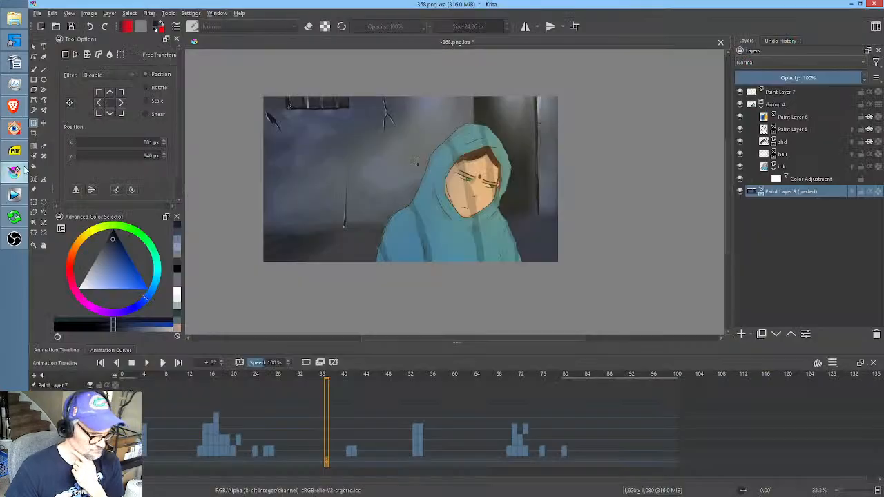
{"action": "left_click", "coordinate": [56, 27]}
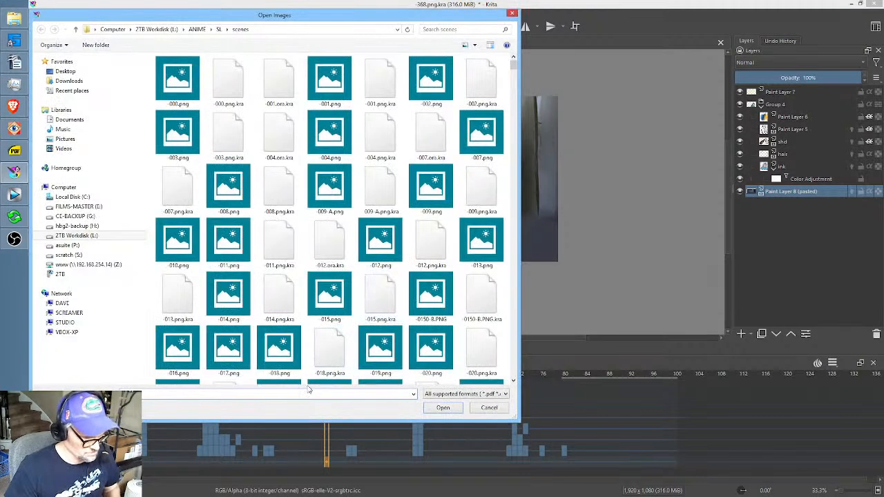
{"action": "key", "text": "Escape"}
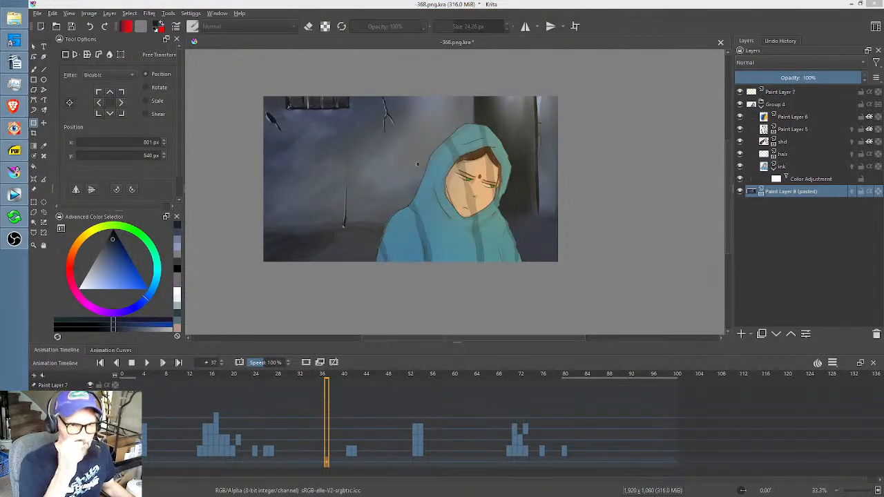
Switch to Tahoma2D, dismiss the startup dialog and open the SL project's scenes folder in the file browser.
{"action": "key", "text": "alt+Tab"}
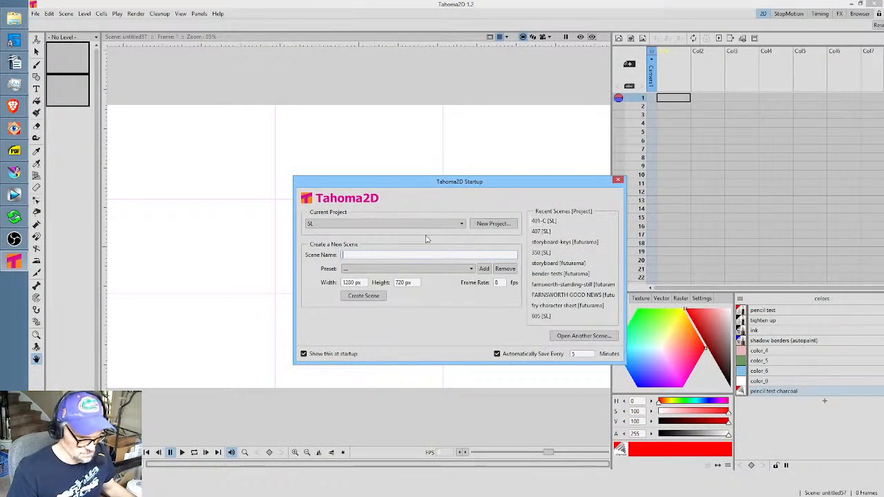
{"action": "left_click", "coordinate": [618, 179]}
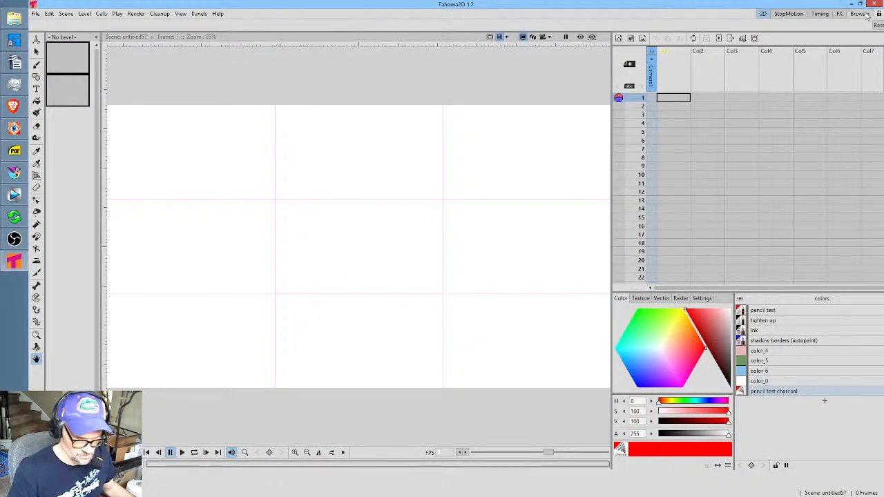
{"action": "left_click", "coordinate": [859, 14]}
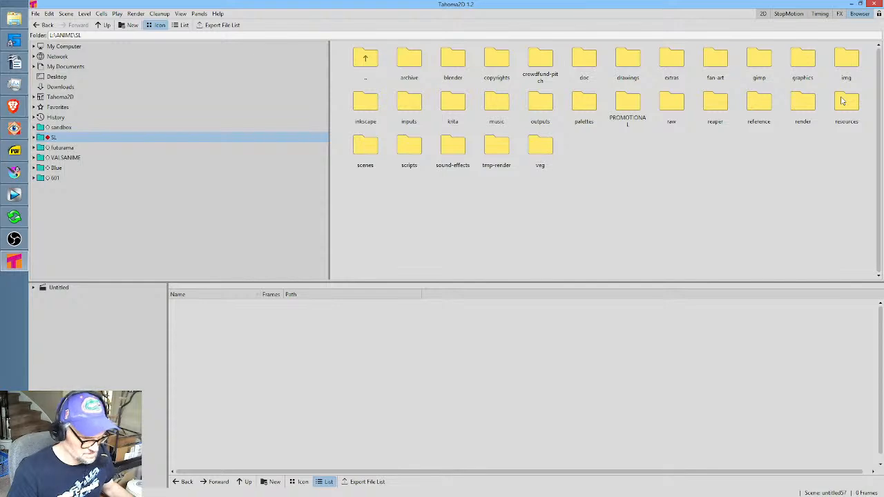
{"action": "left_click", "coordinate": [368, 141]}
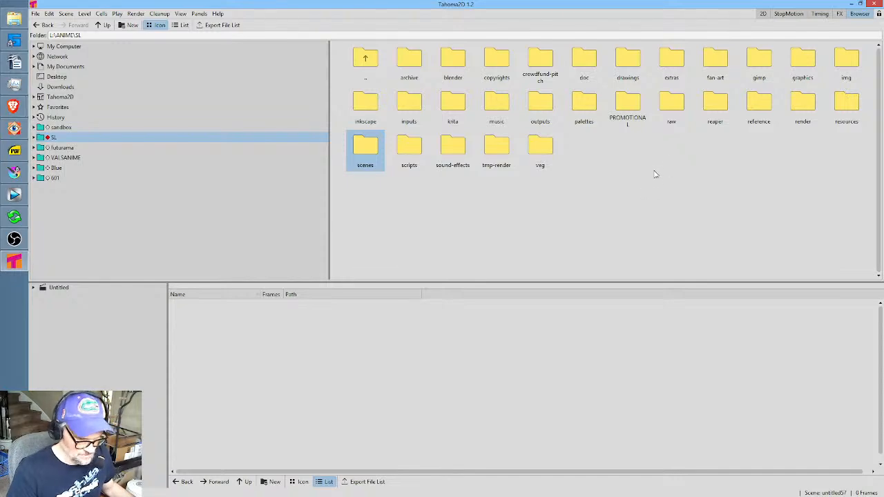
{"action": "key", "text": "Return"}
Search the scenes folder for the scene files numbered around 350 and select 350.tnz.
{"action": "scroll", "coordinate": [650, 169], "scroll_direction": "down", "scroll_amount": 10}
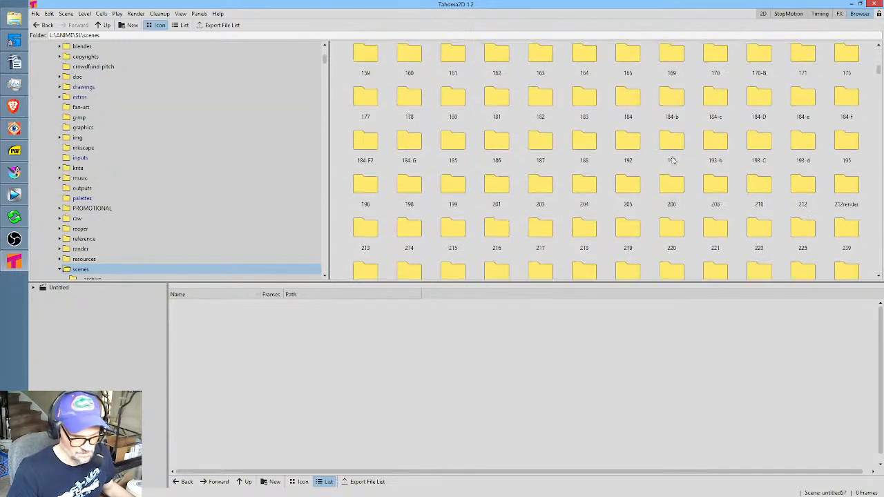
{"action": "left_click_drag", "start_coordinate": [879, 72], "coordinate": [862, 286]}
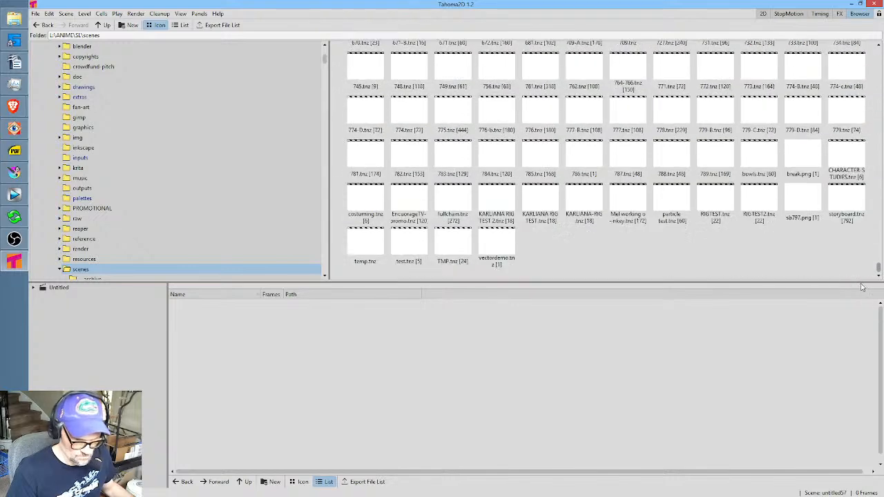
{"action": "scroll", "coordinate": [736, 138], "scroll_direction": "up", "scroll_amount": 10}
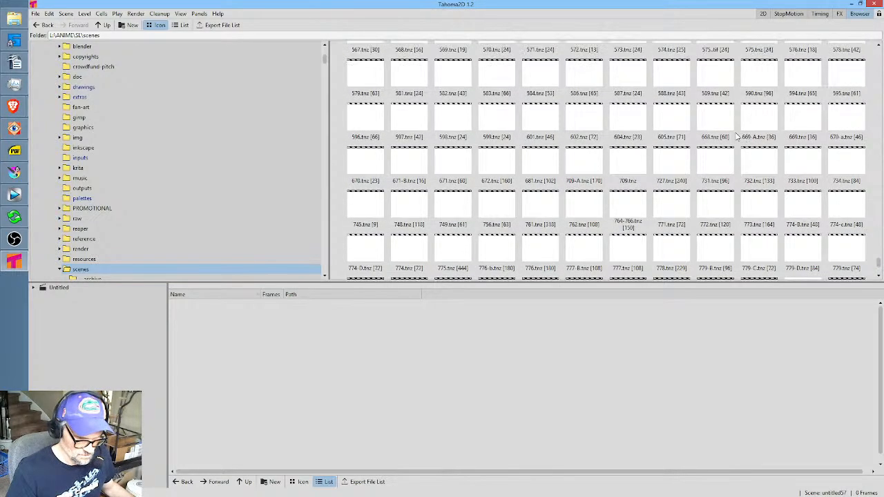
{"action": "scroll", "coordinate": [736, 138], "scroll_direction": "up", "scroll_amount": 3}
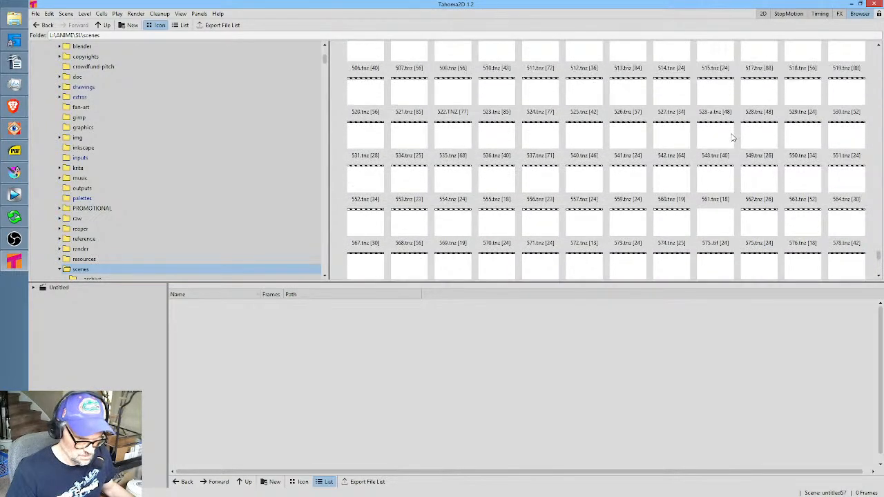
{"action": "scroll", "coordinate": [734, 138], "scroll_direction": "up", "scroll_amount": 5}
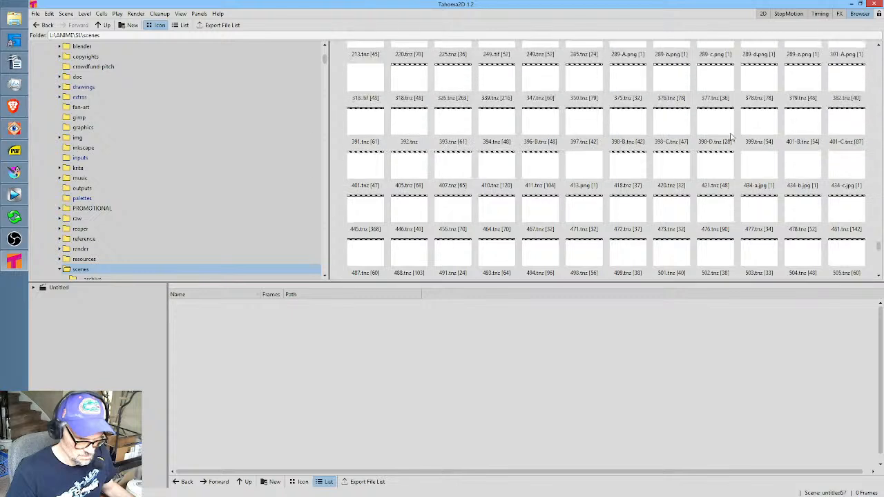
{"action": "left_click", "coordinate": [583, 86]}
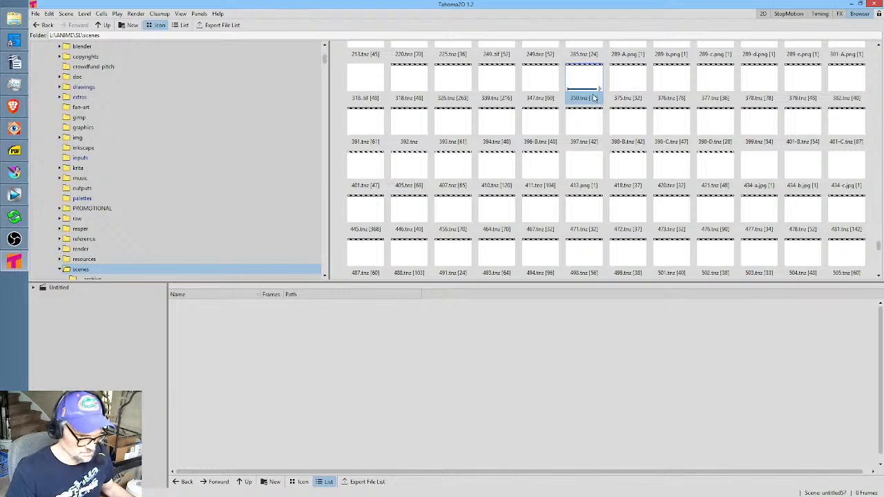
Switch to Vegas Pro and examine the clip starting at 351.0000, marking a time range from its start to 00:34:25:21.
{"action": "key", "text": "alt+Tab"}
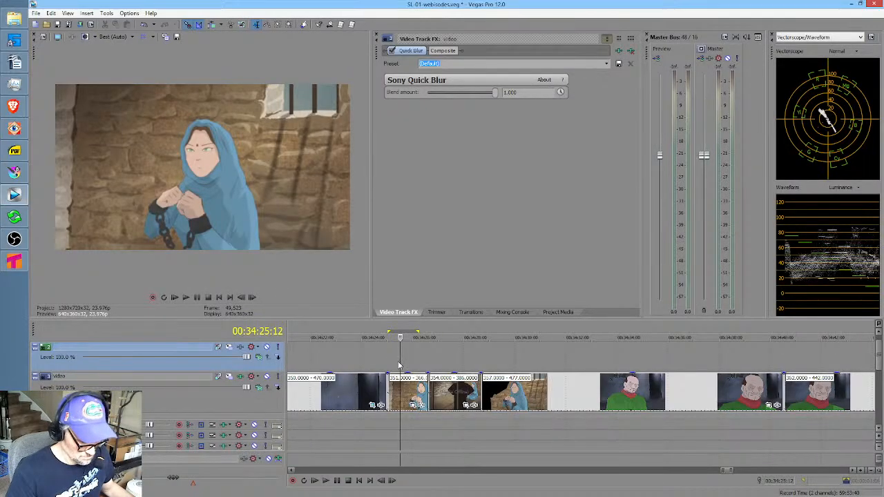
{"action": "left_click", "coordinate": [396, 363]}
{"action": "mouse_move", "coordinate": [417, 363]}
{"action": "left_mouse_down"}
{"action": "mouse_move", "coordinate": [395, 360]}
{"action": "mouse_move", "coordinate": [409, 358]}
{"action": "left_mouse_up"}
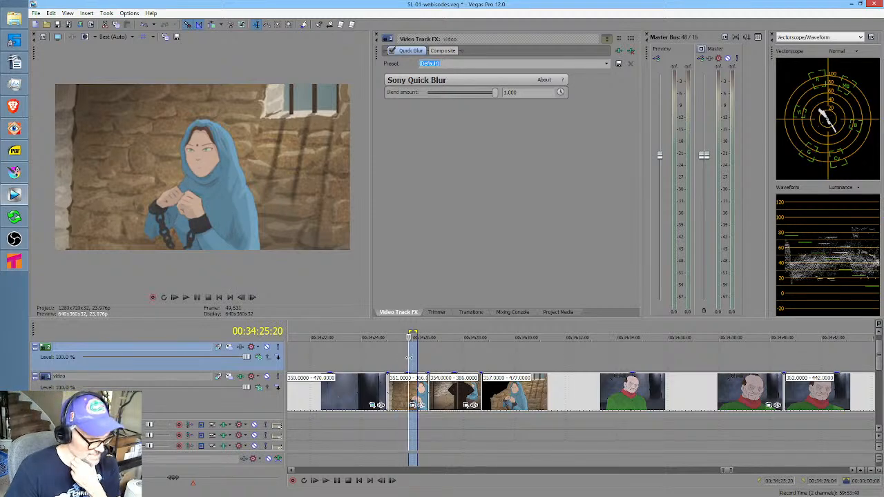
{"action": "left_click", "coordinate": [402, 363]}
{"action": "key", "text": "Up"}
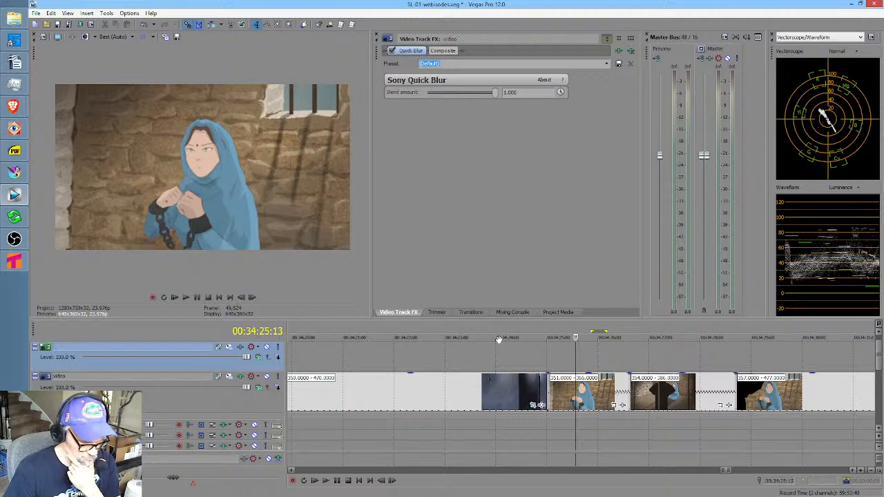
{"action": "left_click", "coordinate": [561, 359]}
{"action": "left_click_drag", "start_coordinate": [550, 360], "coordinate": [592, 356]}
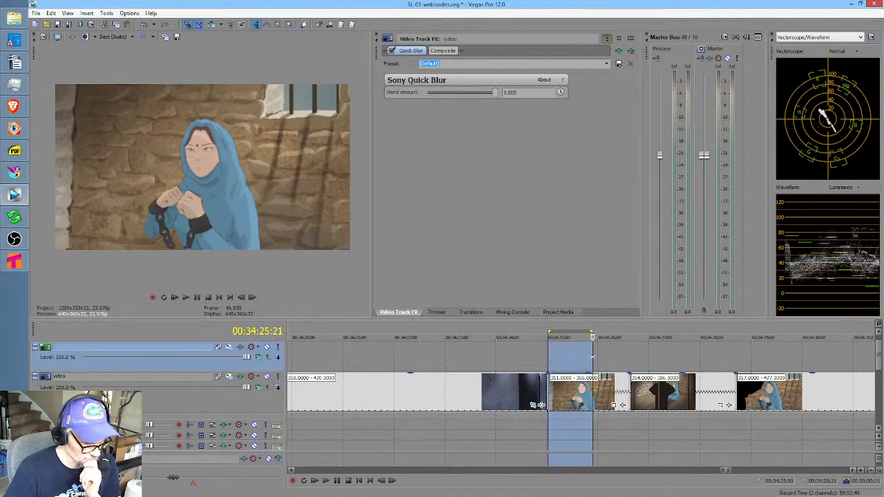
Switch to Tahoma2D and close it without opening a scene.
{"action": "left_click", "coordinate": [14, 261]}
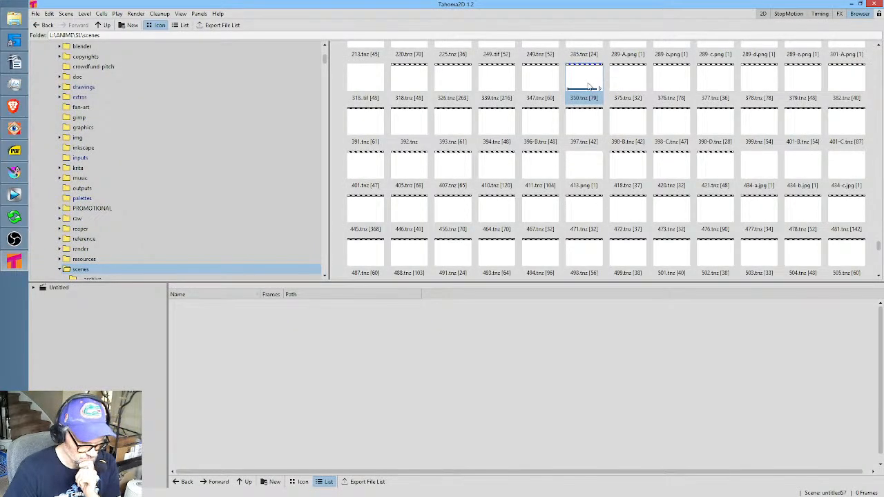
{"action": "left_click", "coordinate": [874, 4]}
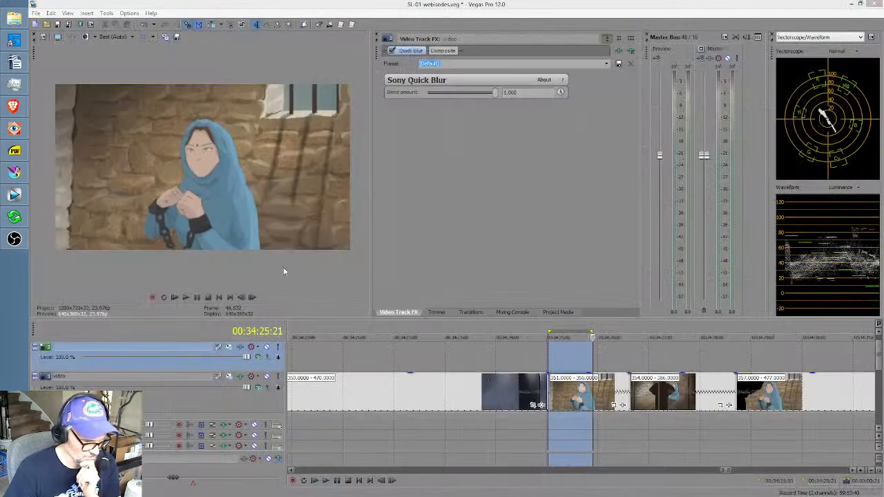
Switch to Krita and check the scenes folder for an existing scene file without opening one.
{"action": "left_click", "coordinate": [13, 172]}
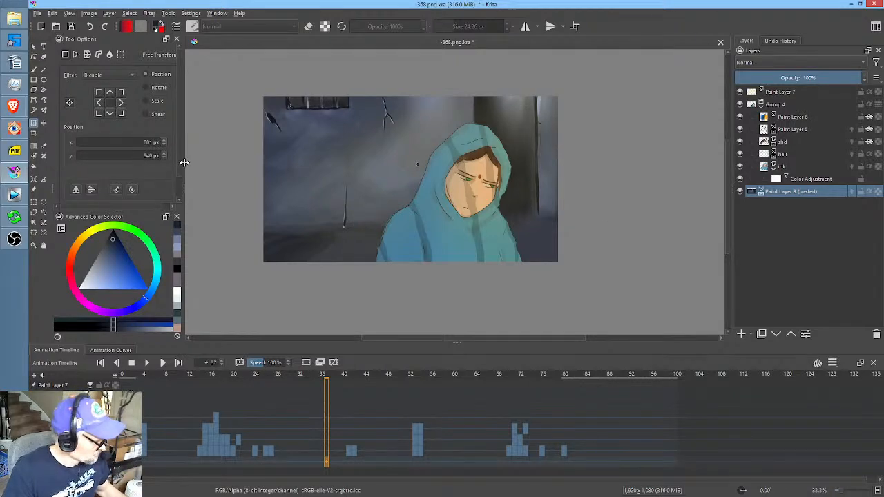
{"action": "left_click", "coordinate": [56, 27]}
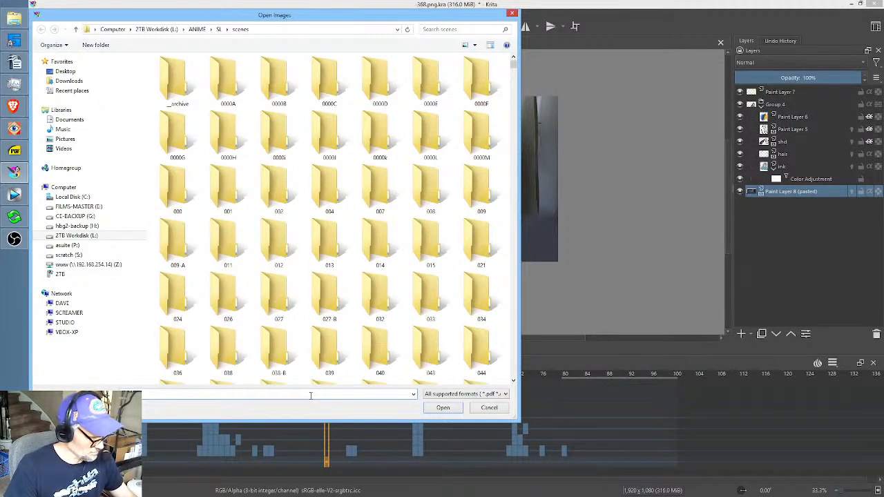
{"action": "type", "text": "368"}
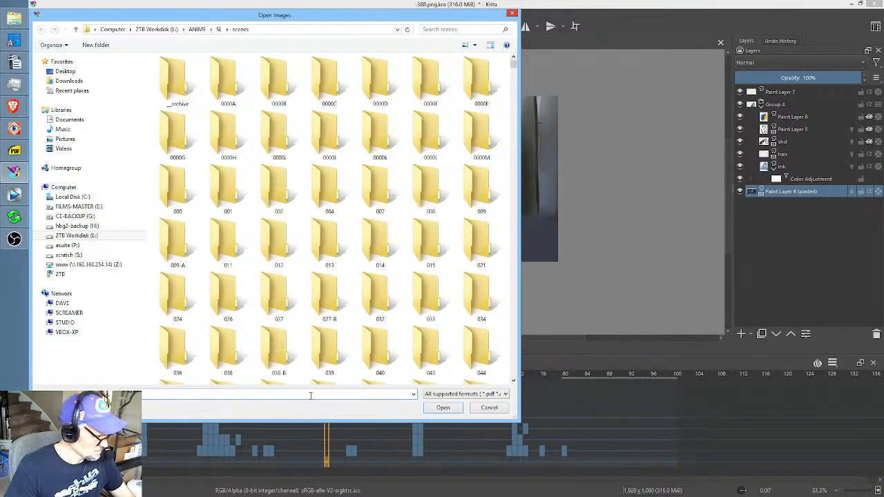
{"action": "type", "text": "-368"}
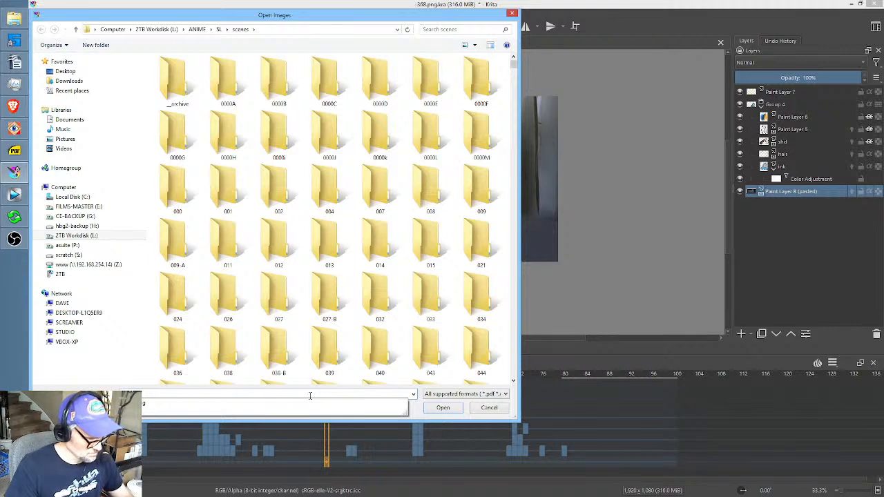
{"action": "left_click", "coordinate": [279, 404]}
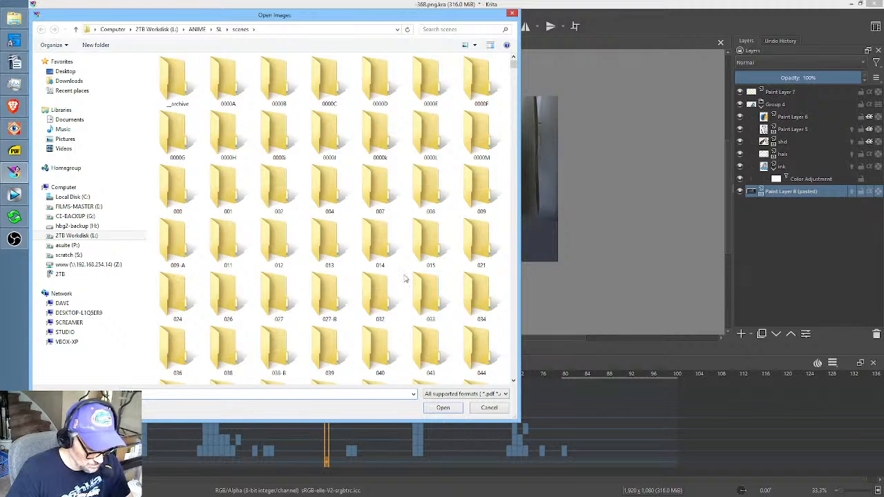
{"action": "key", "text": "Escape"}
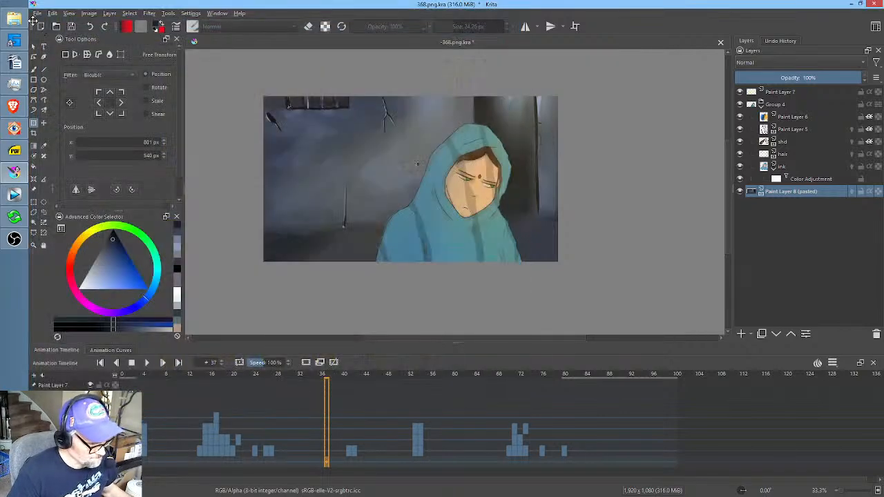
Create a 1280 × 720 px document and save it as -351.png.kra in the SL project's scenes folder.
{"action": "left_click", "coordinate": [42, 27]}
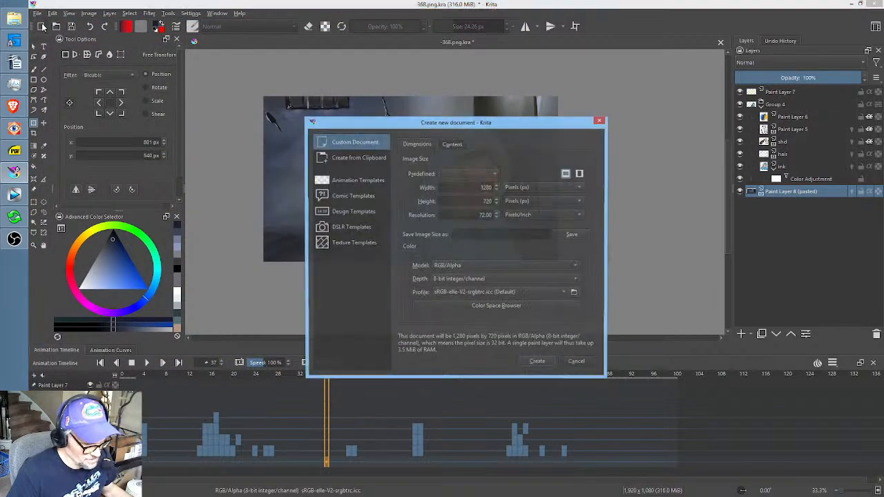
{"action": "left_click", "coordinate": [548, 364]}
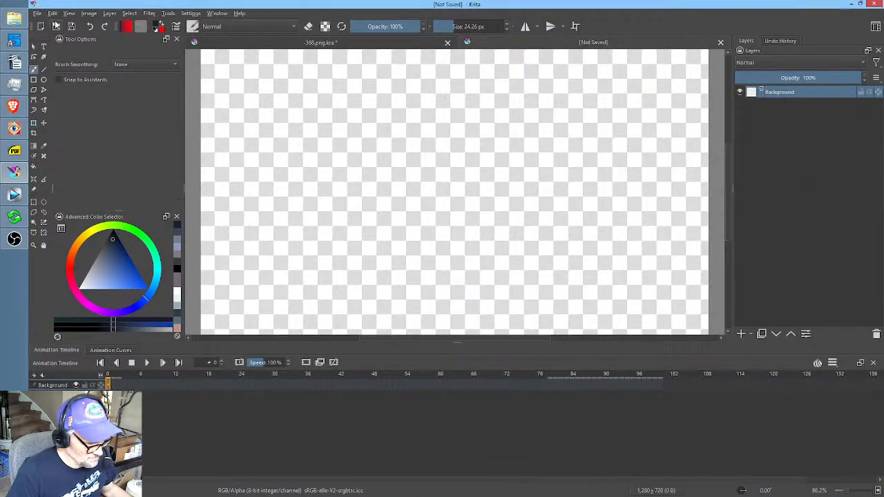
{"action": "left_click", "coordinate": [37, 13]}
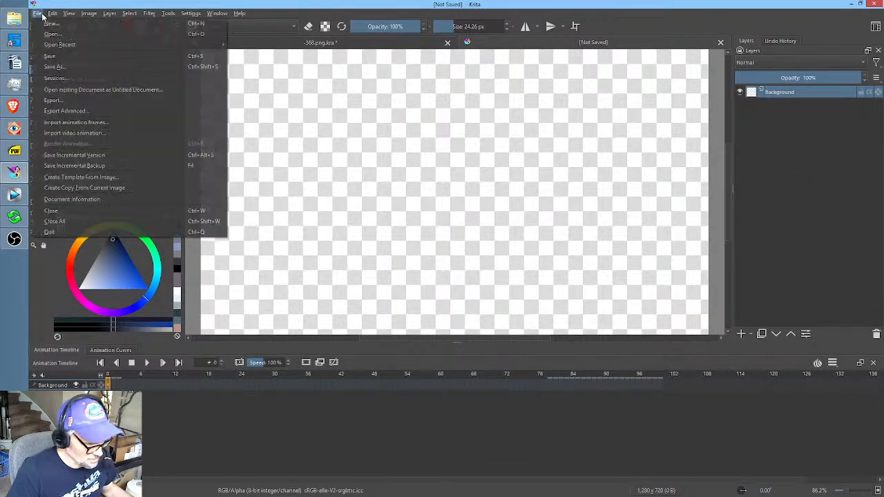
{"action": "left_click", "coordinate": [48, 64]}
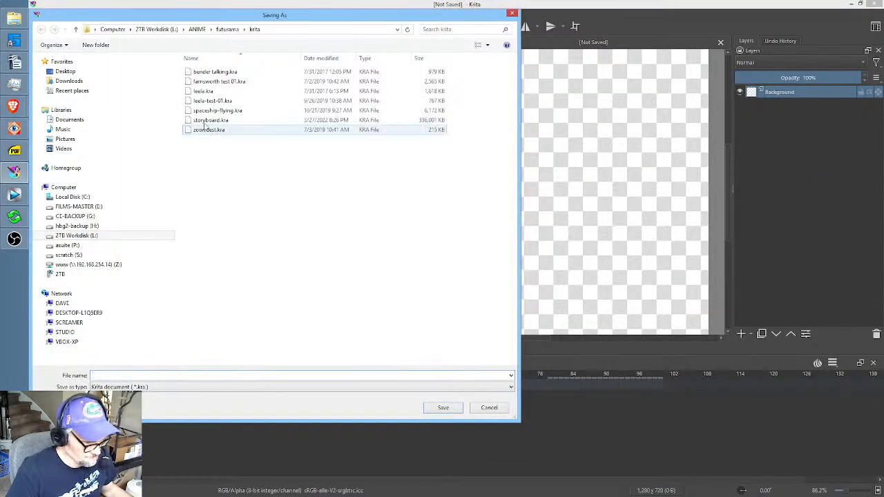
{"action": "left_click", "coordinate": [198, 29]}
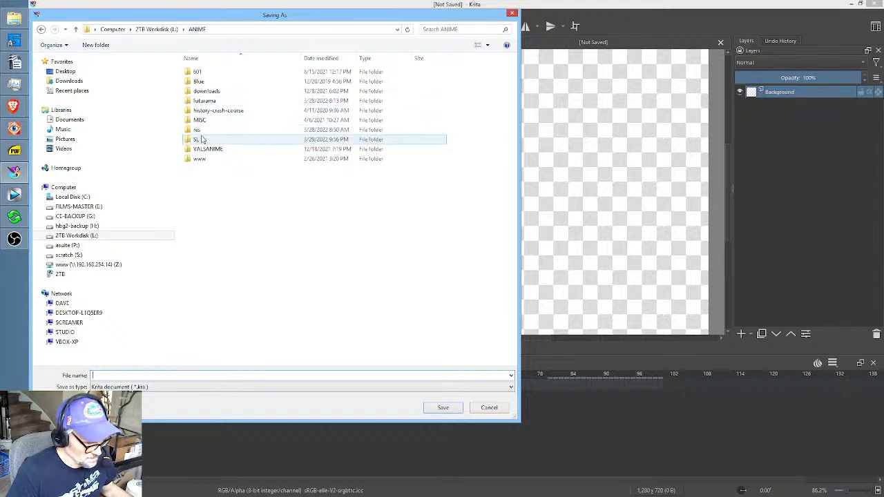
{"action": "double_click", "coordinate": [198, 140]}
{"action": "double_click", "coordinate": [208, 295]}
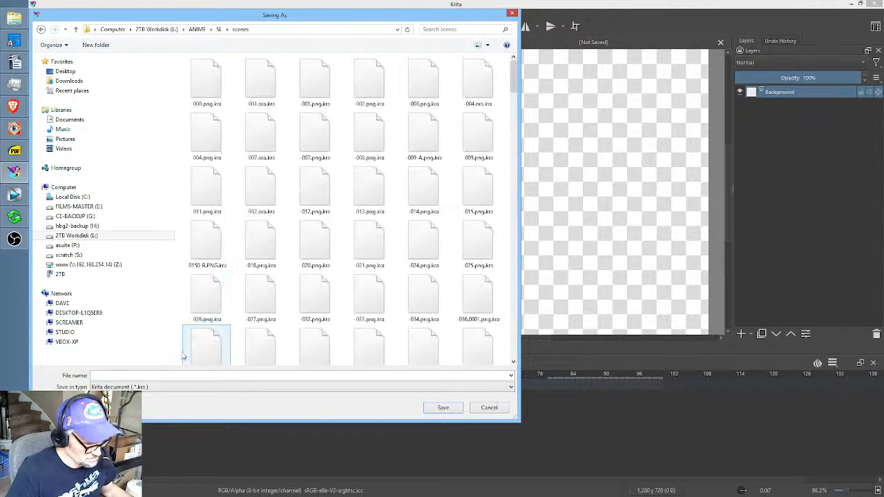
{"action": "type", "text": "-351"}
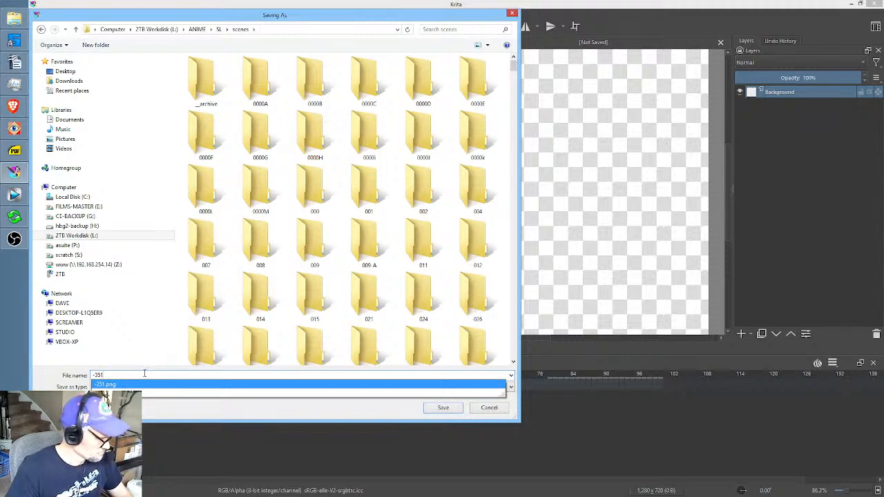
{"action": "type", "text": "."}
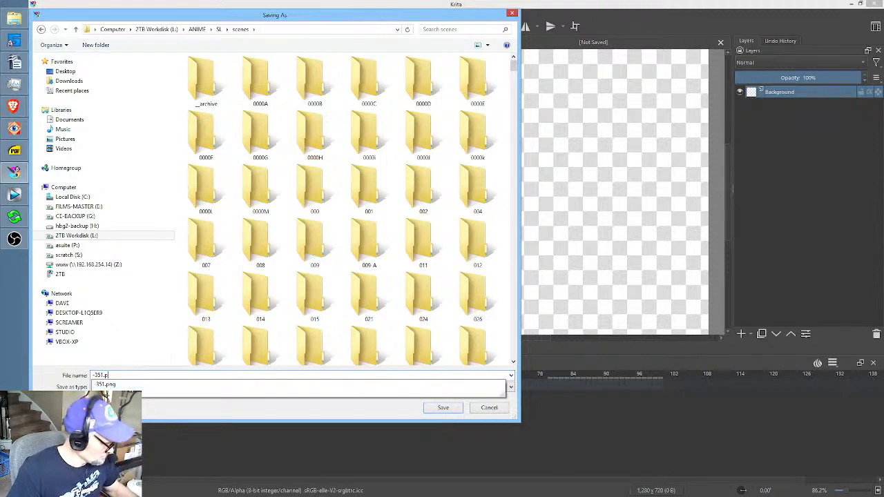
{"action": "type", "text": "png.kra"}
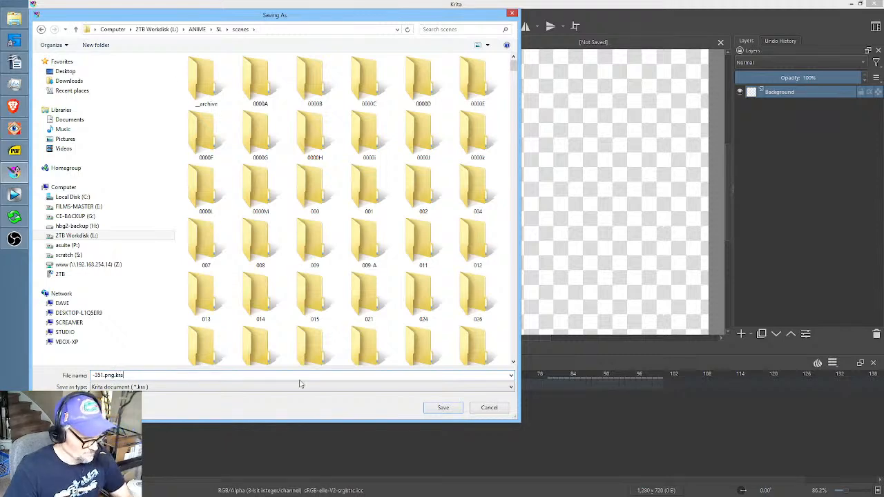
{"action": "left_click", "coordinate": [446, 409]}
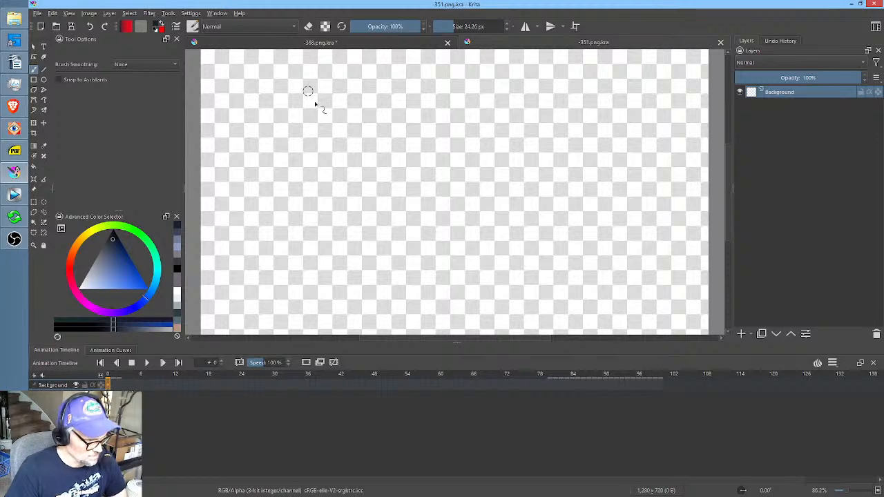
Import 351.0000.png to 351.0015.png from scene 351's RENDER folder as animation frames, starting at 0 with step 1.
{"action": "left_click", "coordinate": [37, 13]}
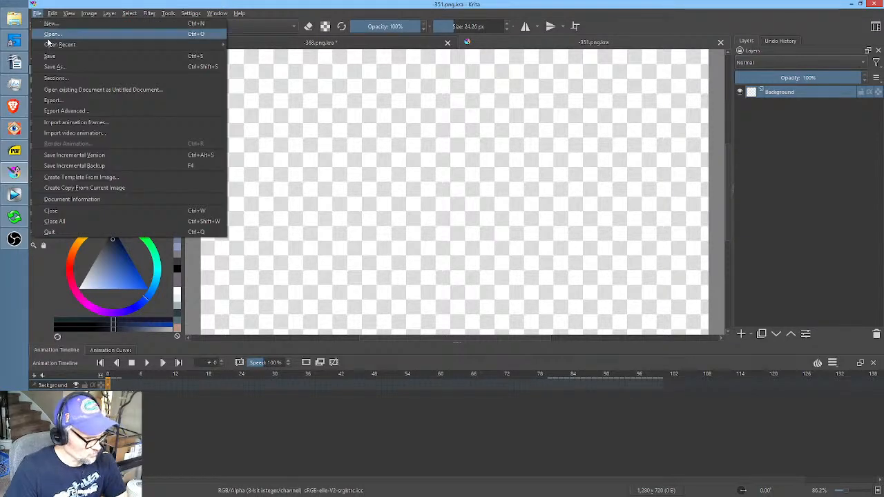
{"action": "left_click", "coordinate": [76, 122]}
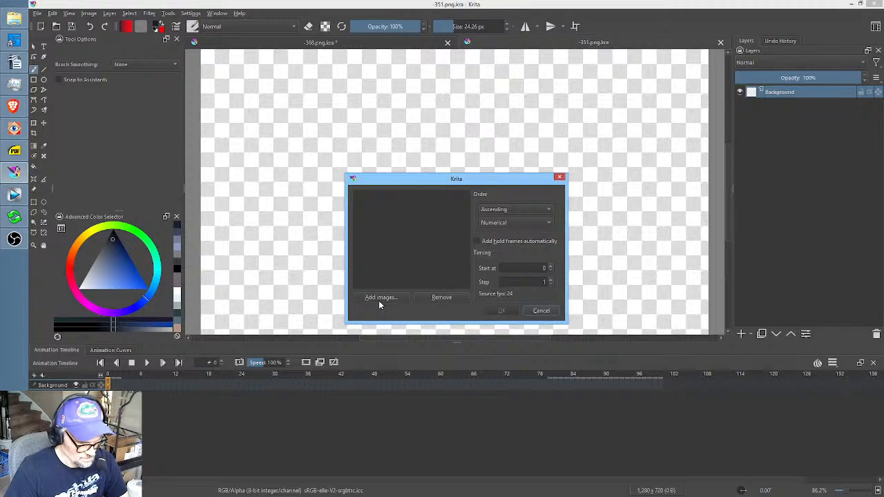
{"action": "left_click", "coordinate": [380, 299]}
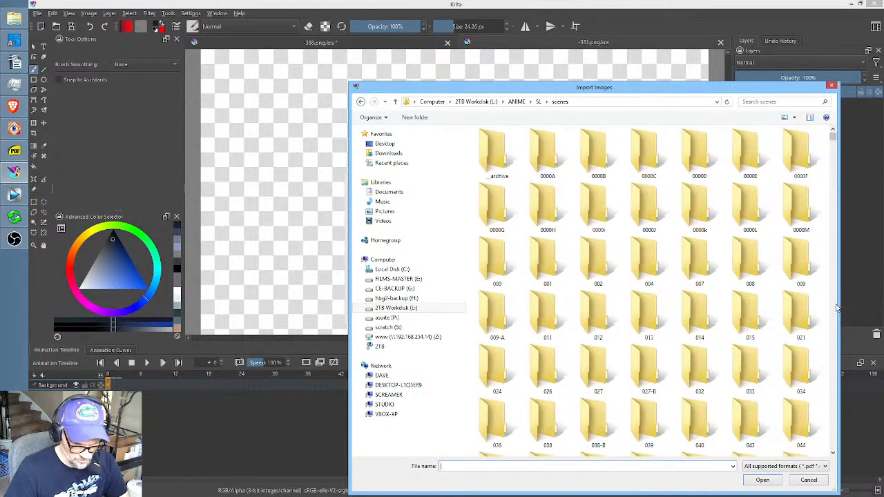
{"action": "scroll", "coordinate": [836, 310], "scroll_direction": "down", "scroll_amount": 5}
{"action": "scroll", "coordinate": [836, 310], "scroll_direction": "down", "scroll_amount": 5}
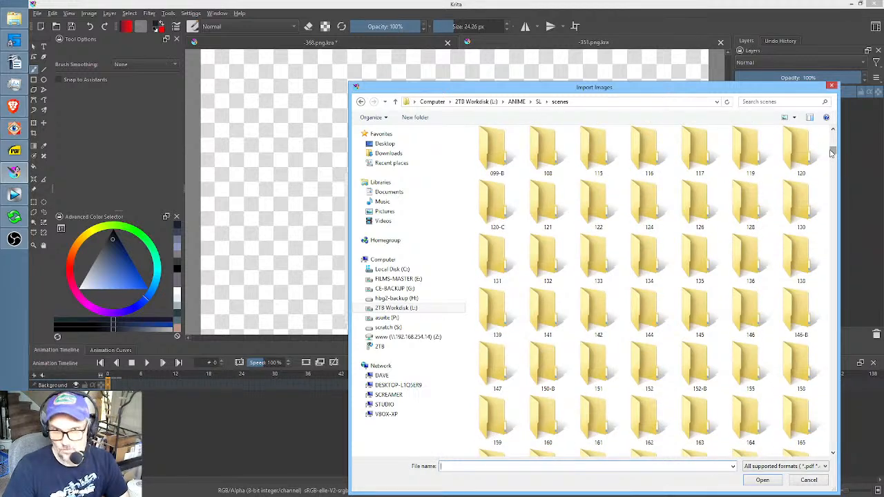
{"action": "left_click_drag", "start_coordinate": [832, 153], "coordinate": [834, 172]}
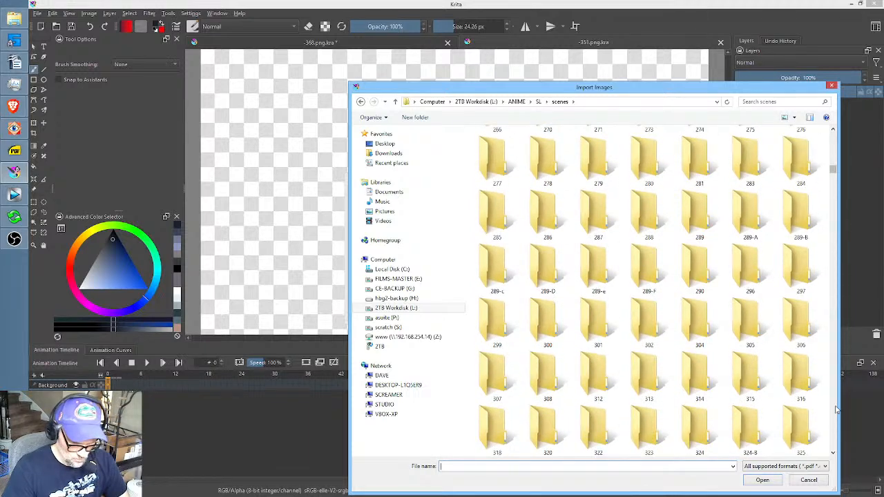
{"action": "left_click", "coordinate": [833, 443]}
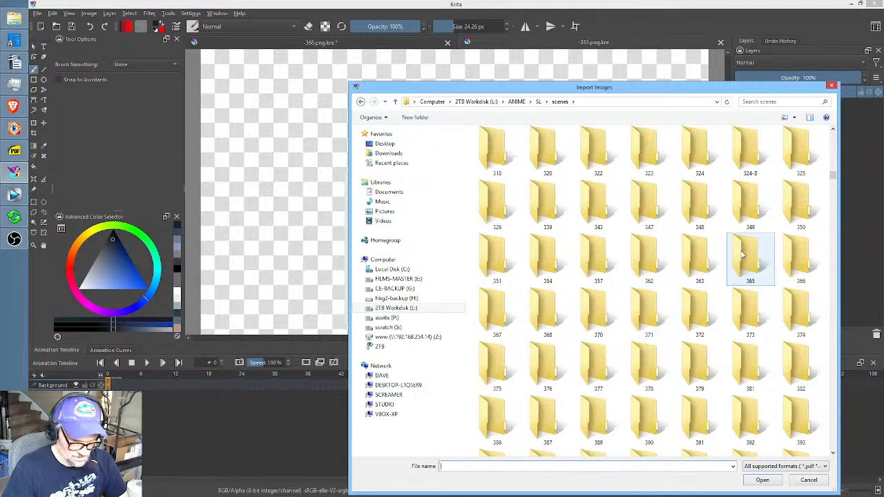
{"action": "double_click", "coordinate": [493, 261]}
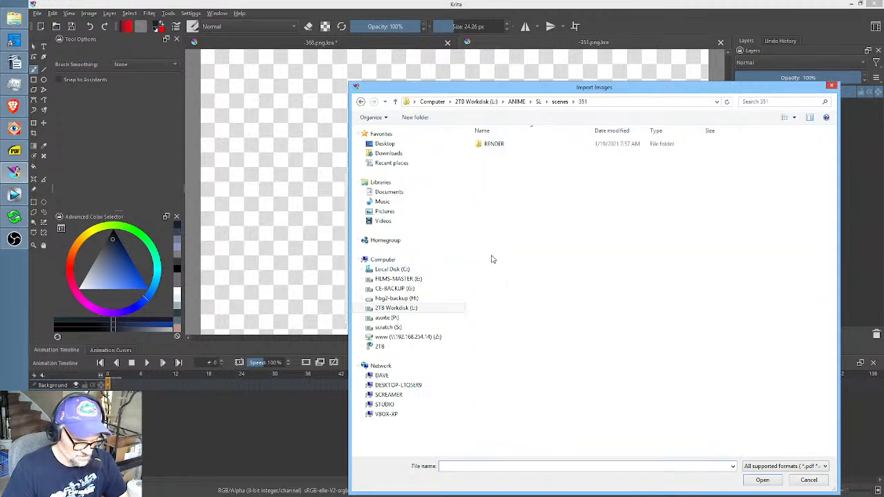
{"action": "double_click", "coordinate": [492, 145]}
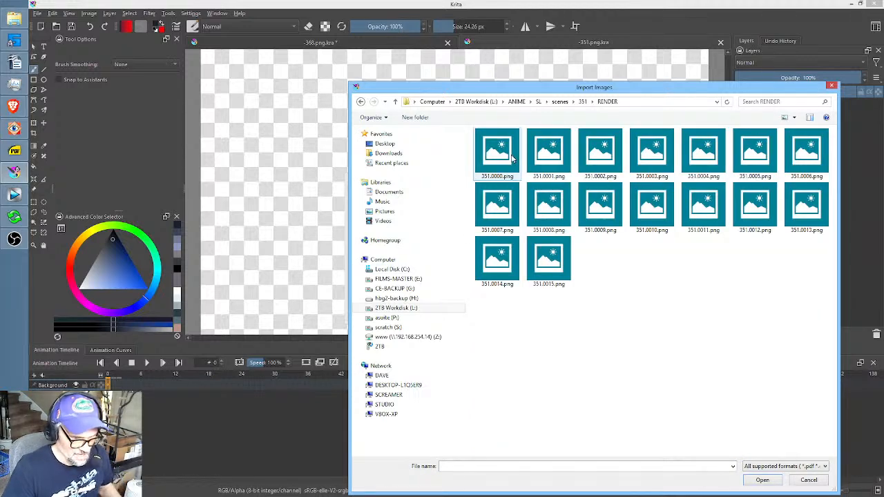
{"action": "left_click", "coordinate": [506, 157]}
{"action": "key", "text": "ctrl+a"}
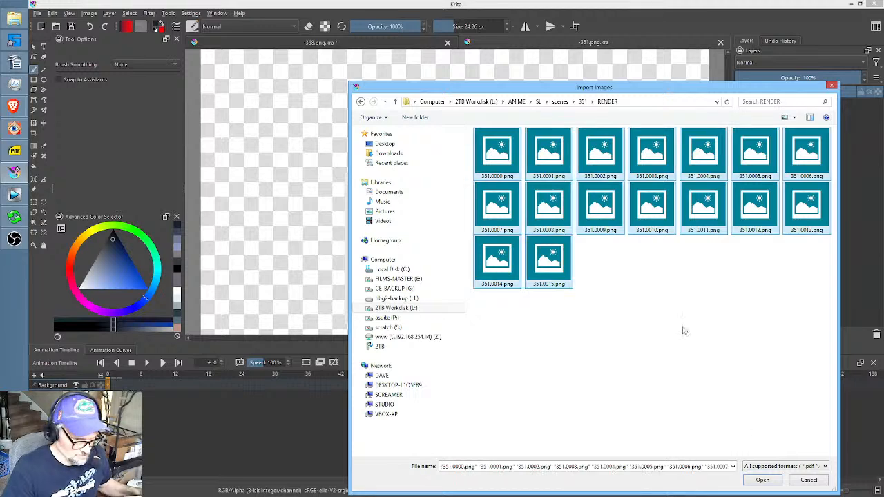
{"action": "left_click", "coordinate": [777, 481]}
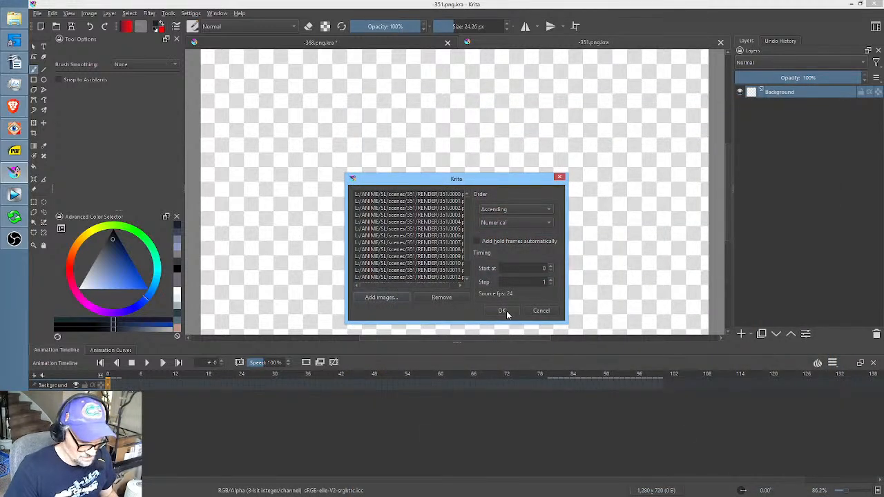
{"action": "left_click", "coordinate": [503, 311]}
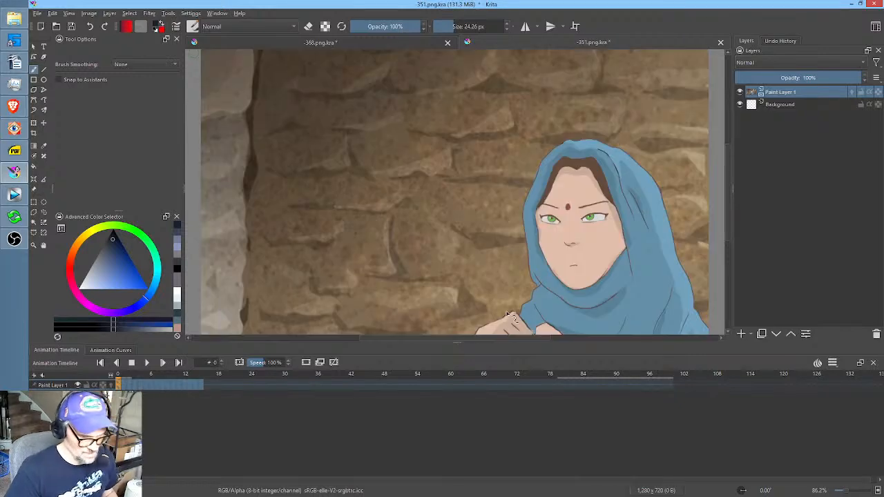
Add a transform mask to Paint Layer 1 and scale the imported frames down to fit the canvas.
{"action": "scroll", "coordinate": [534, 249], "scroll_direction": "down", "scroll_amount": 3}
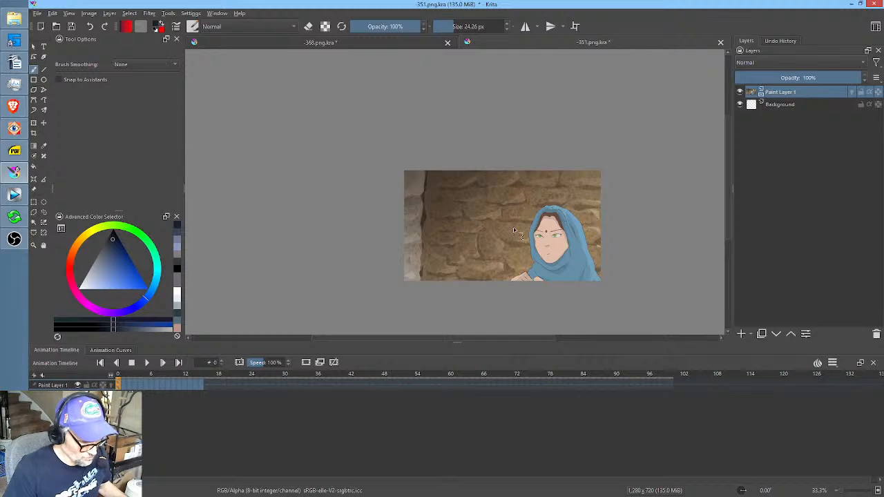
{"action": "scroll", "coordinate": [514, 231], "scroll_direction": "down", "scroll_amount": 3}
{"action": "scroll", "coordinate": [514, 231], "scroll_direction": "up", "scroll_amount": 2}
{"action": "key", "text": "ctrl+t"}
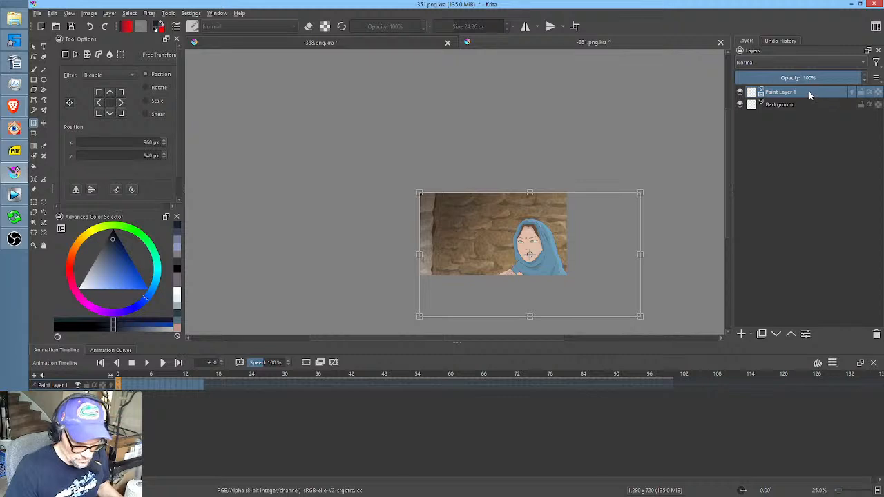
{"action": "right_click", "coordinate": [809, 91]}
{"action": "mouse_move", "coordinate": [796, 263]}
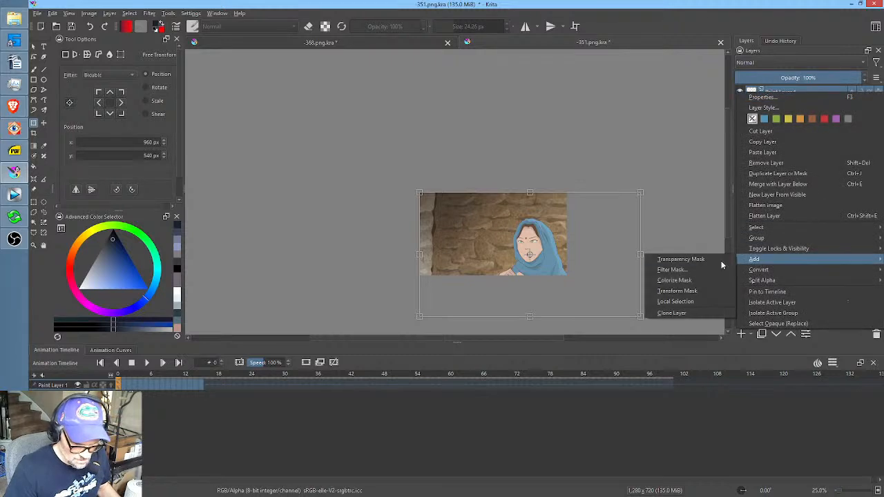
{"action": "left_click", "coordinate": [685, 290]}
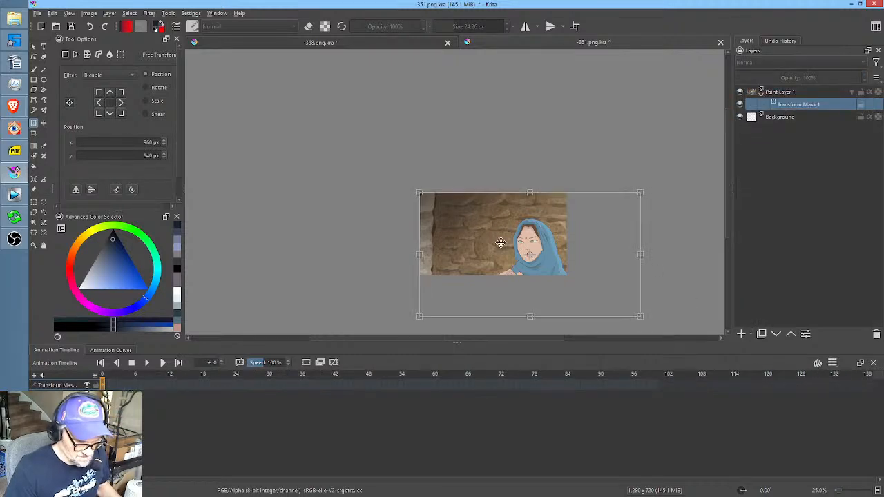
{"action": "left_click_drag", "start_coordinate": [625, 308], "coordinate": [569, 277]}
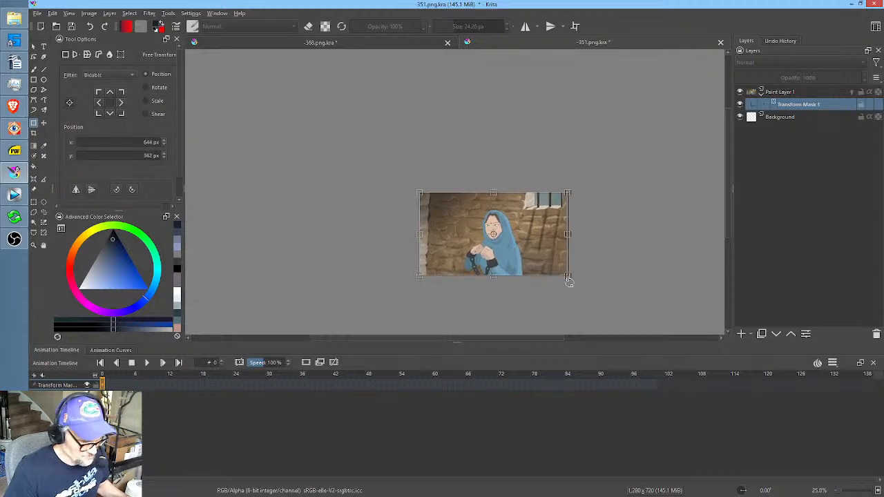
Flatten Paint Layer 1 to bake its transform mask into the frames.
{"action": "left_click", "coordinate": [797, 92]}
{"action": "right_click", "coordinate": [797, 91]}
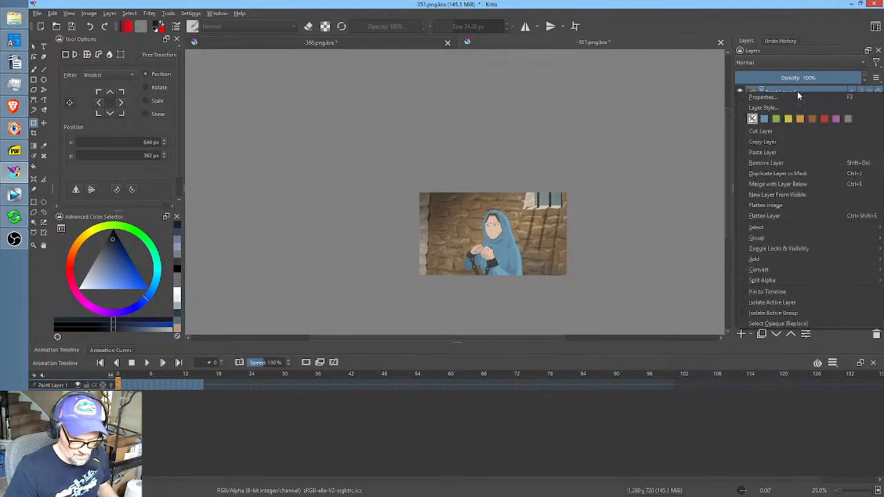
{"action": "left_click", "coordinate": [796, 216]}
{"action": "scroll", "coordinate": [562, 237], "scroll_direction": "up", "scroll_amount": 3}
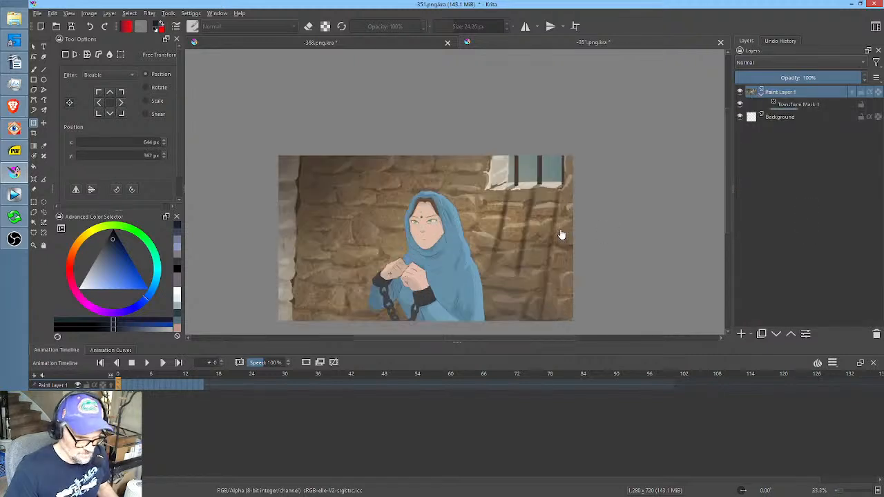
{"action": "left_click_drag", "start_coordinate": [627, 175], "coordinate": [635, 185]}
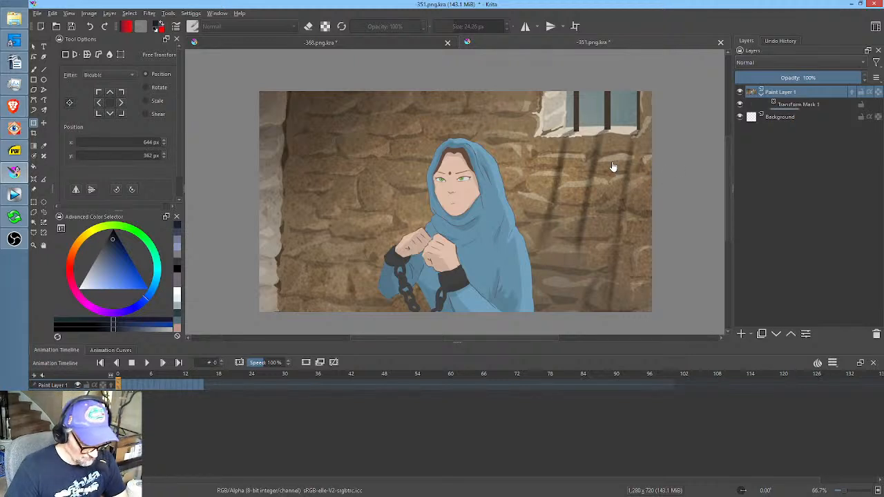
Merge the transform mask into Paint Layer 1, set the animation's clip end to 18 and frame rate to 8, and save.
{"action": "key", "text": "ctrl+e"}
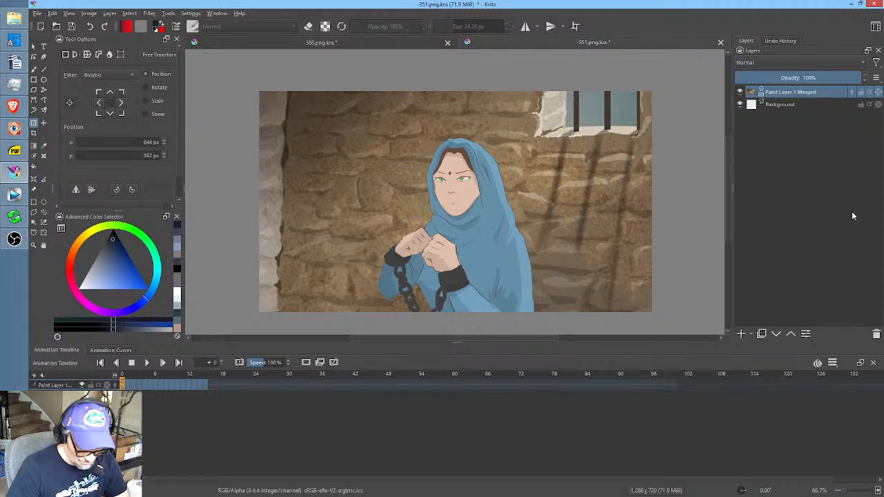
{"action": "left_click", "coordinate": [833, 363]}
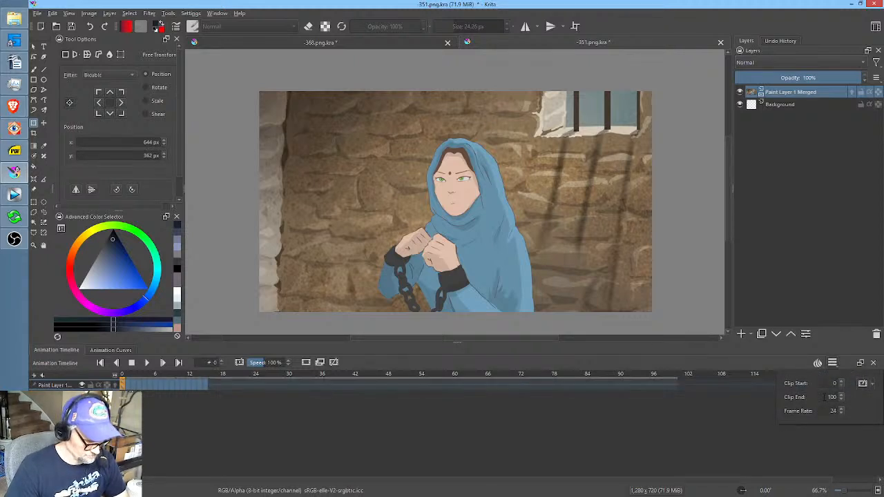
{"action": "left_click_drag", "start_coordinate": [824, 397], "coordinate": [849, 397]}
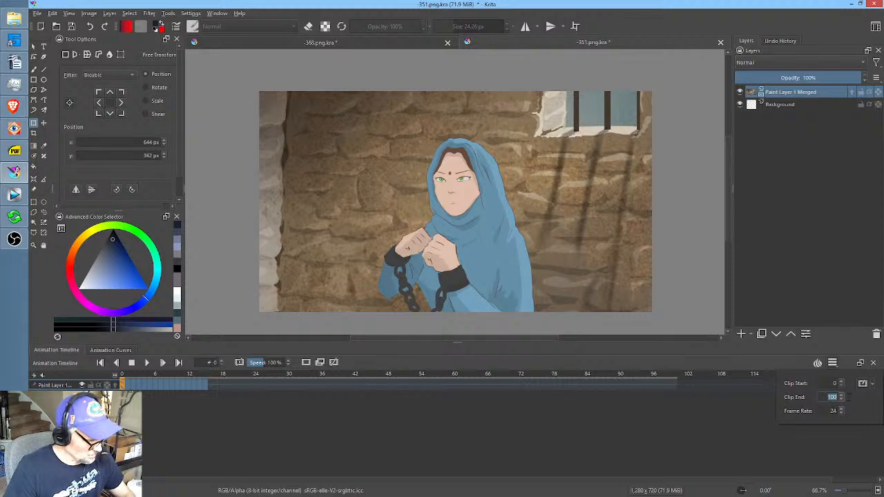
{"action": "type", "text": "18"}
{"action": "key", "text": "Tab"}
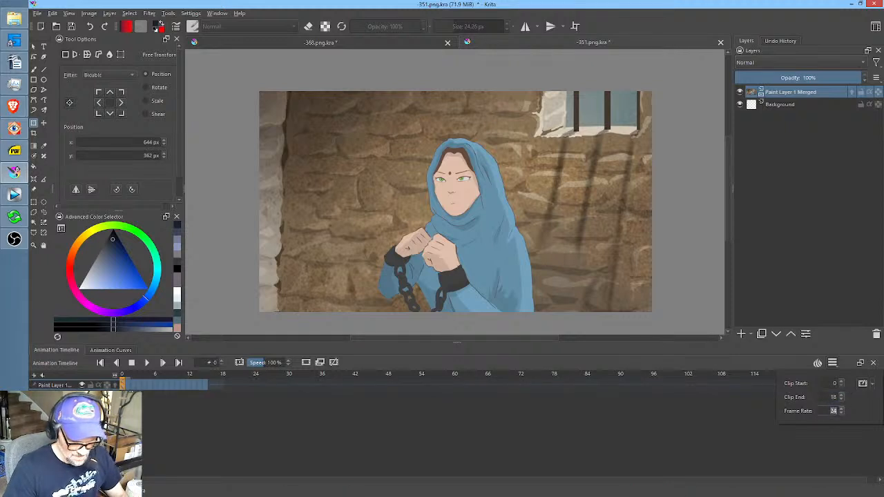
{"action": "type", "text": "8"}
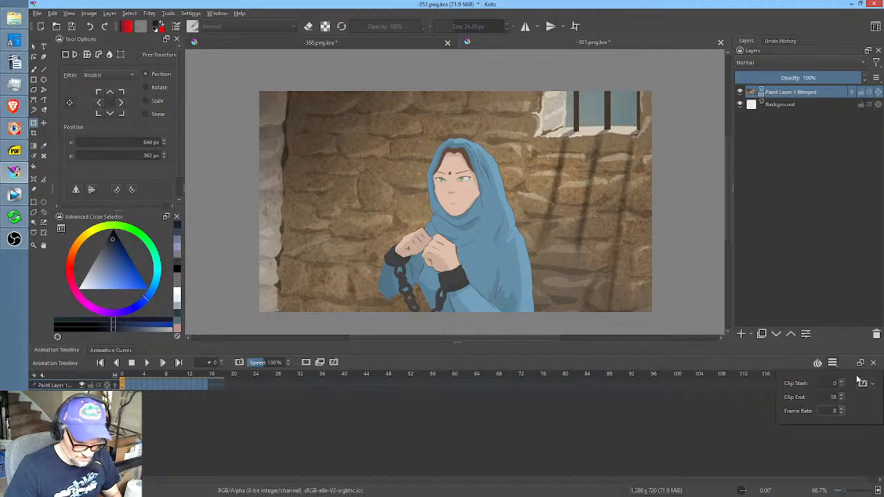
{"action": "left_click", "coordinate": [723, 416]}
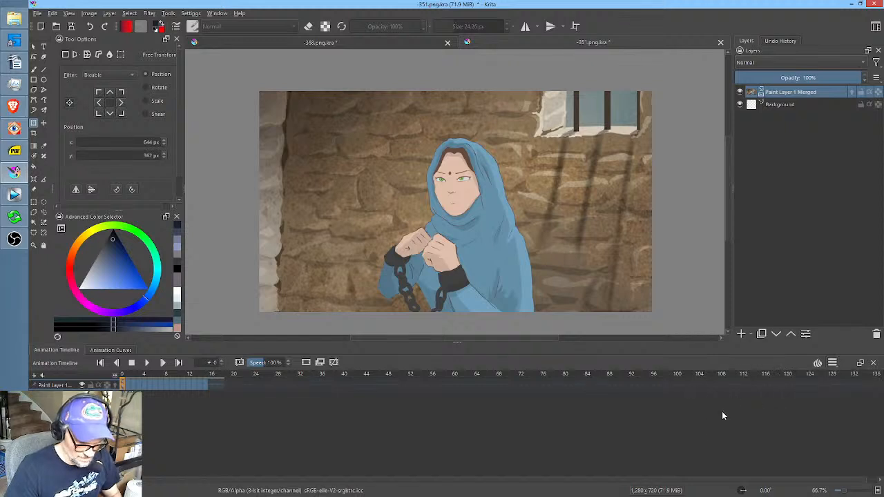
{"action": "left_click", "coordinate": [72, 28]}
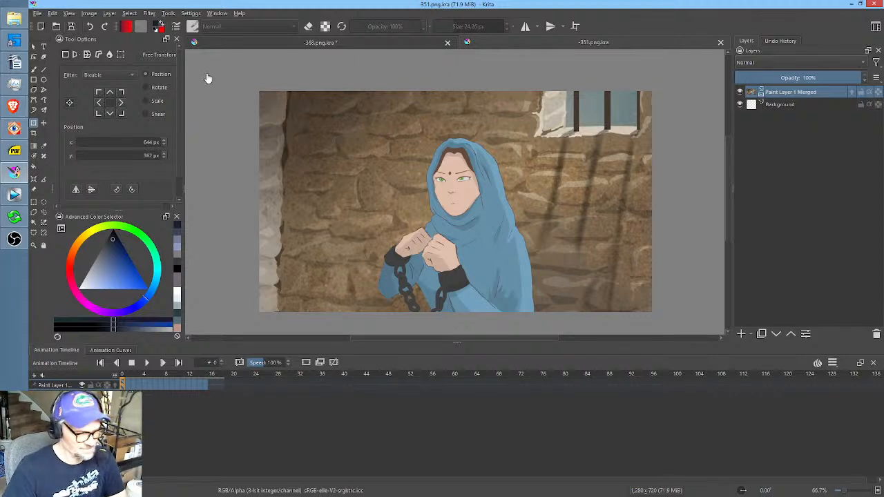
Switch to Vegas Pro and compare the scene 351 shot at Best (Full) preview with the track's Quick Blur off and on, restoring Best (Auto).
{"action": "left_click", "coordinate": [128, 385]}
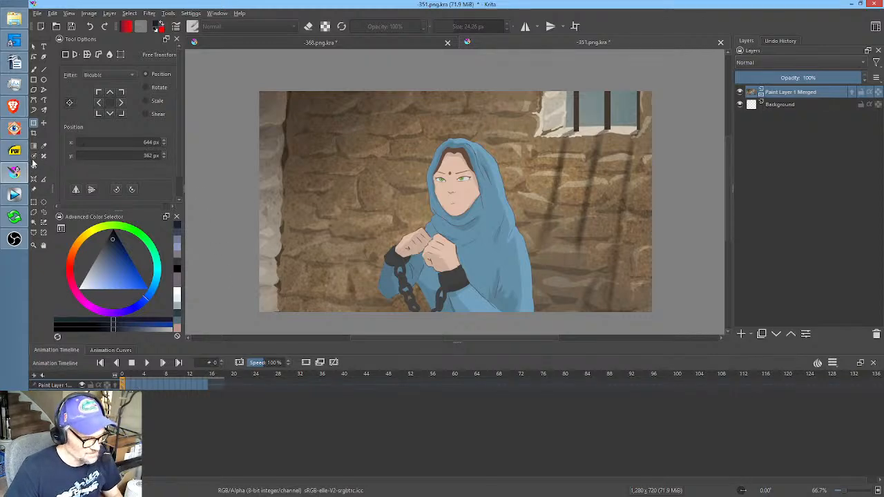
{"action": "left_click", "coordinate": [12, 197]}
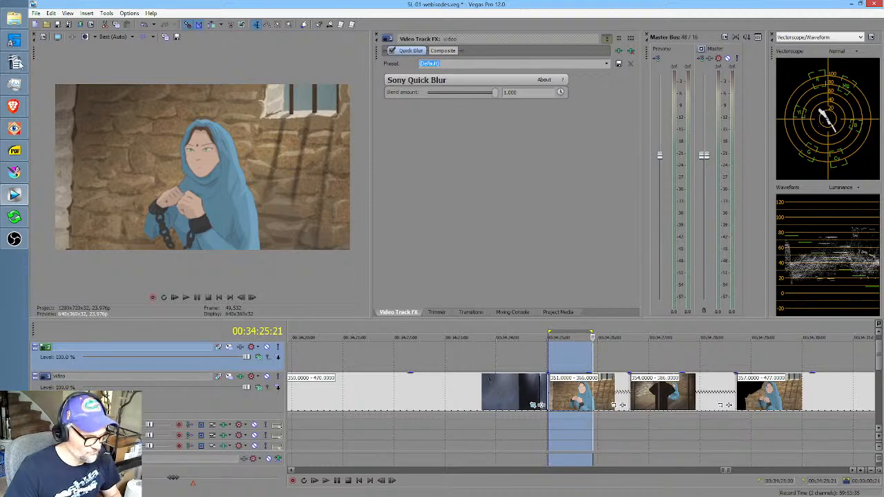
{"action": "left_click", "coordinate": [116, 37]}
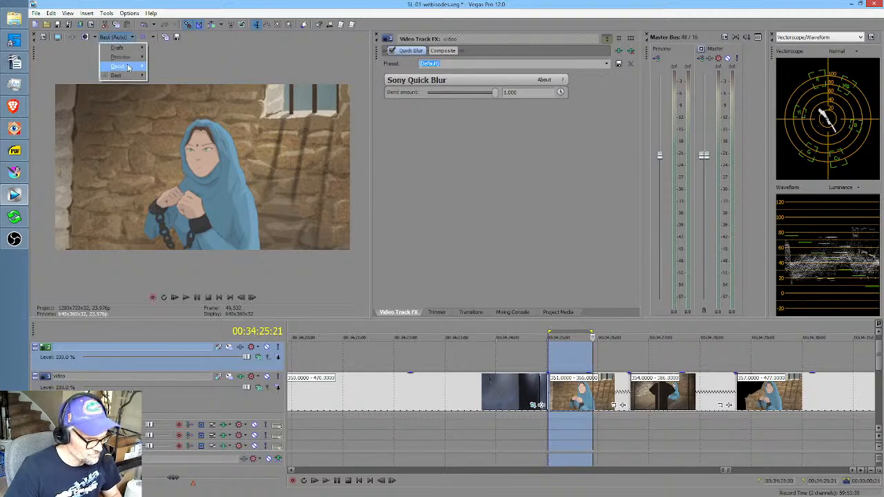
{"action": "mouse_move", "coordinate": [131, 75]}
{"action": "left_click", "coordinate": [184, 86]}
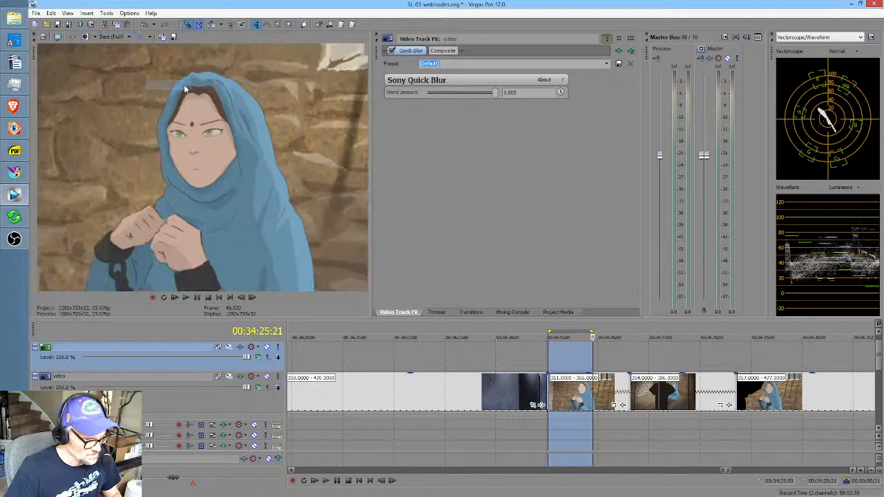
{"action": "left_click", "coordinate": [391, 51]}
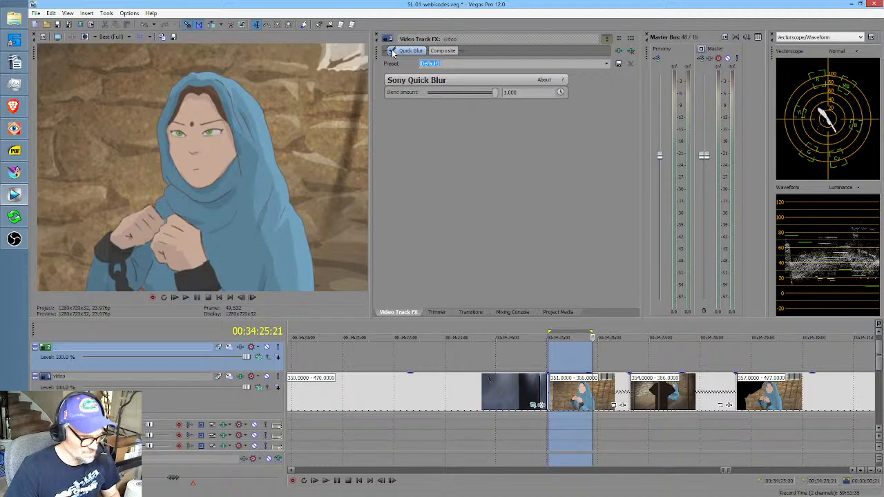
{"action": "left_click", "coordinate": [391, 51]}
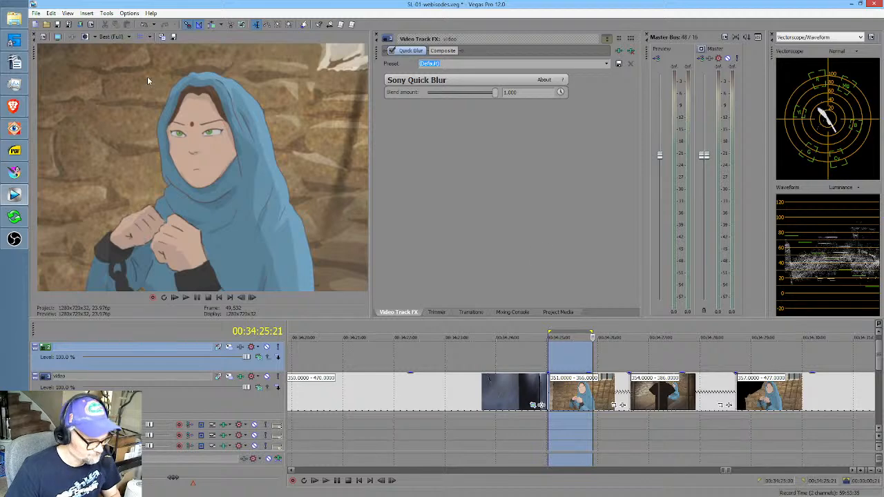
{"action": "left_click", "coordinate": [109, 37]}
{"action": "mouse_move", "coordinate": [125, 76]}
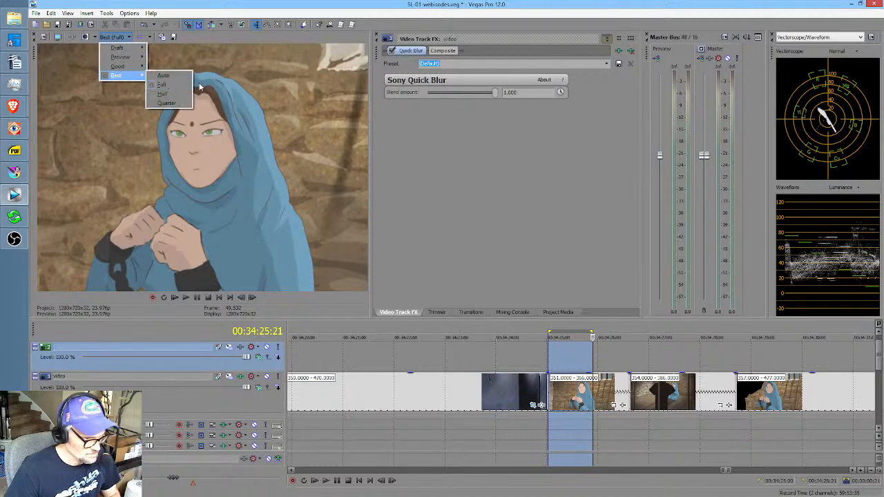
{"action": "left_click", "coordinate": [181, 76]}
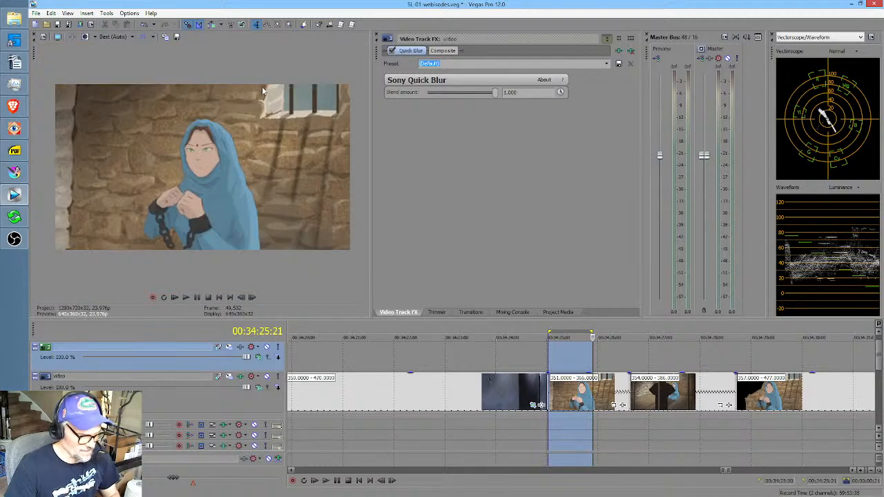
Switch back to Krita, play the scene 351 animation and save the document.
{"action": "left_click", "coordinate": [14, 172]}
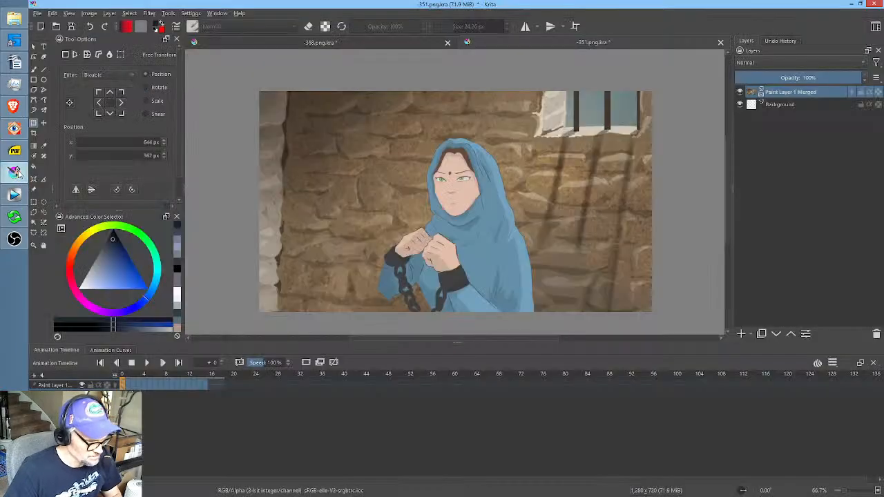
{"action": "left_click", "coordinate": [147, 363]}
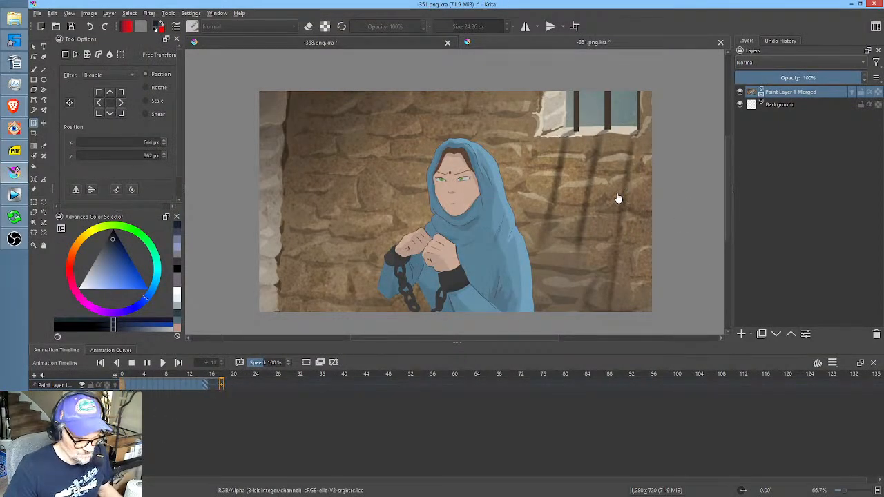
{"action": "left_click", "coordinate": [71, 26]}
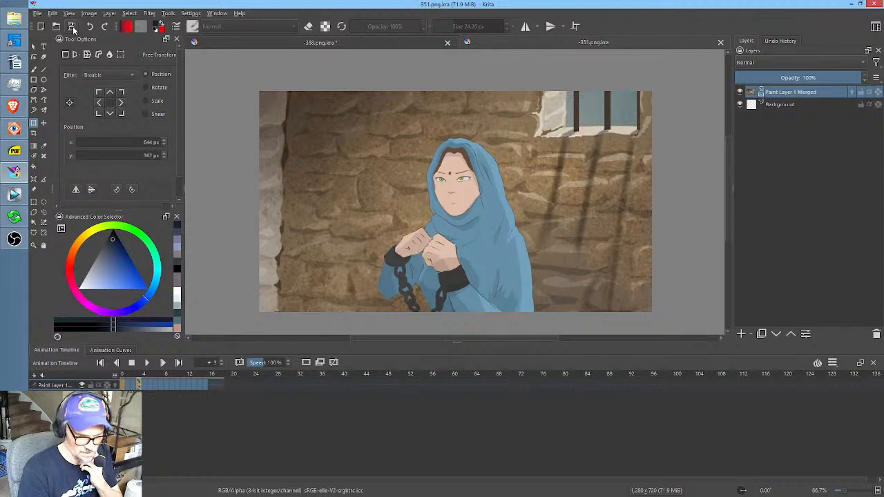
Delete the Background layer and add a new paint layer above the merged frames layer.
{"action": "left_click", "coordinate": [786, 105]}
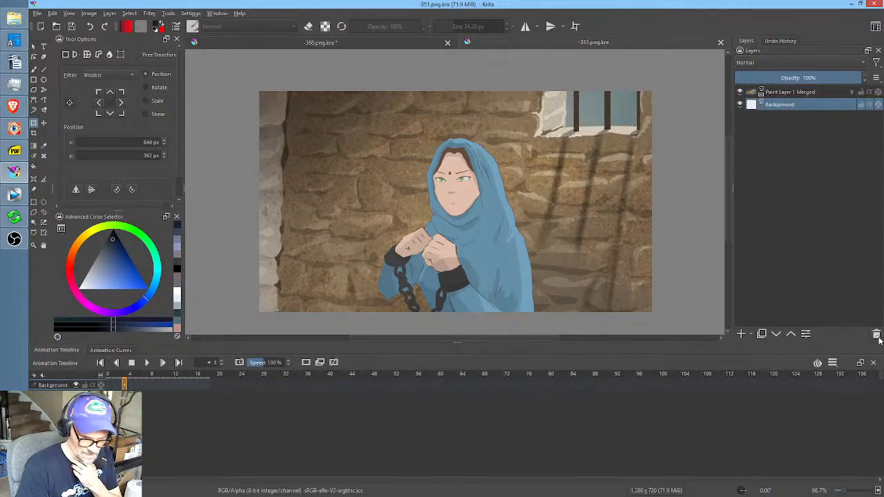
{"action": "left_click", "coordinate": [877, 334]}
{"action": "left_click", "coordinate": [742, 334]}
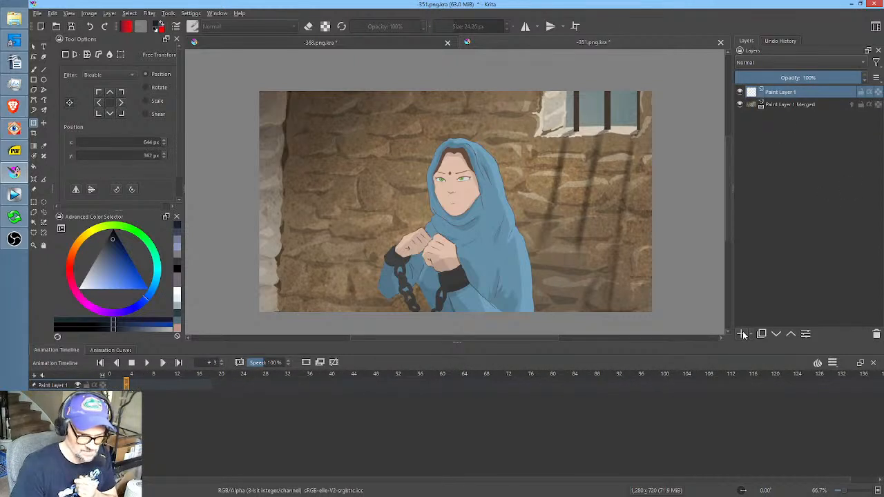
Create a brush with the Clone engine and enlarge it to about 39 px for retouching the wall under the window.
{"action": "left_click_drag", "start_coordinate": [606, 189], "coordinate": [653, 141]}
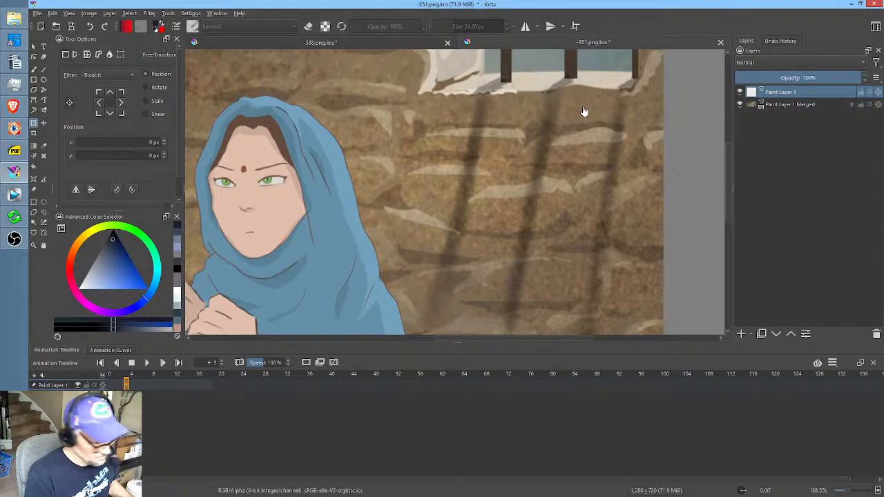
{"action": "key", "text": "b"}
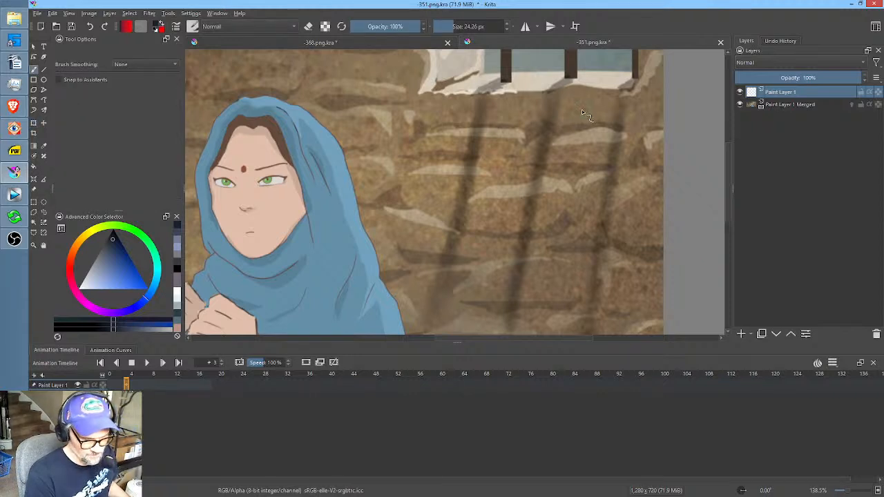
{"action": "key", "text": "ctrl"}
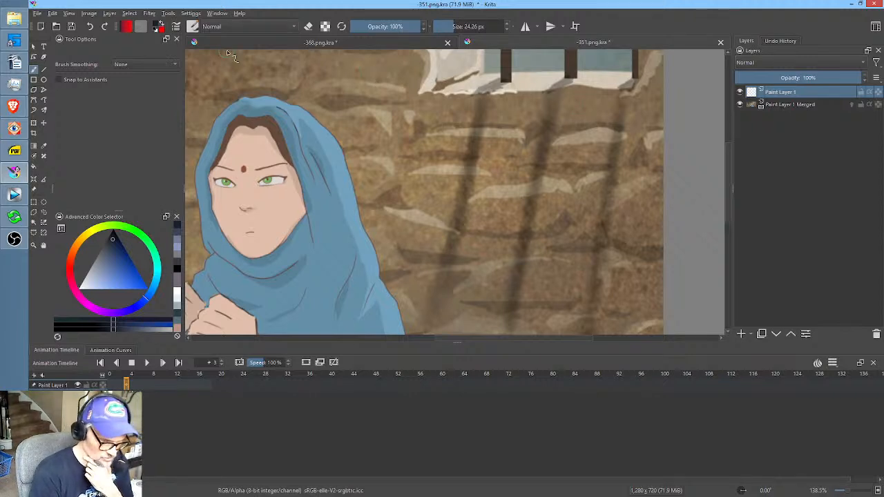
{"action": "left_click", "coordinate": [194, 29]}
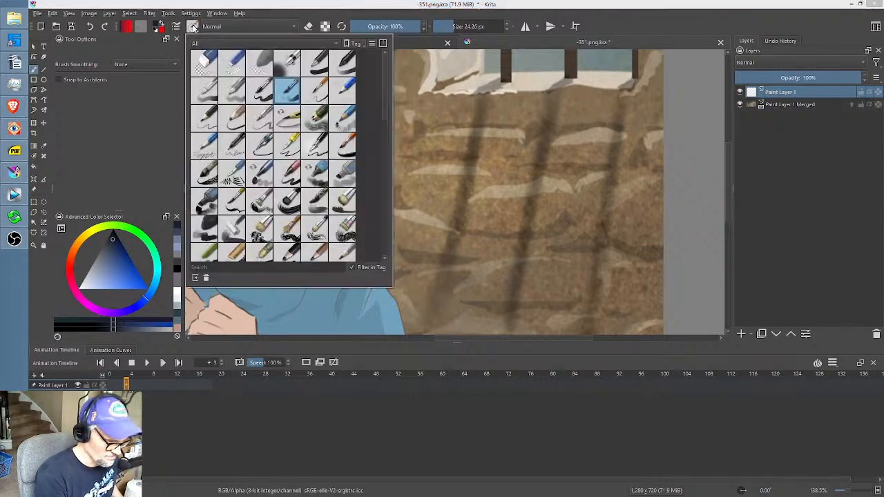
{"action": "left_click", "coordinate": [177, 27]}
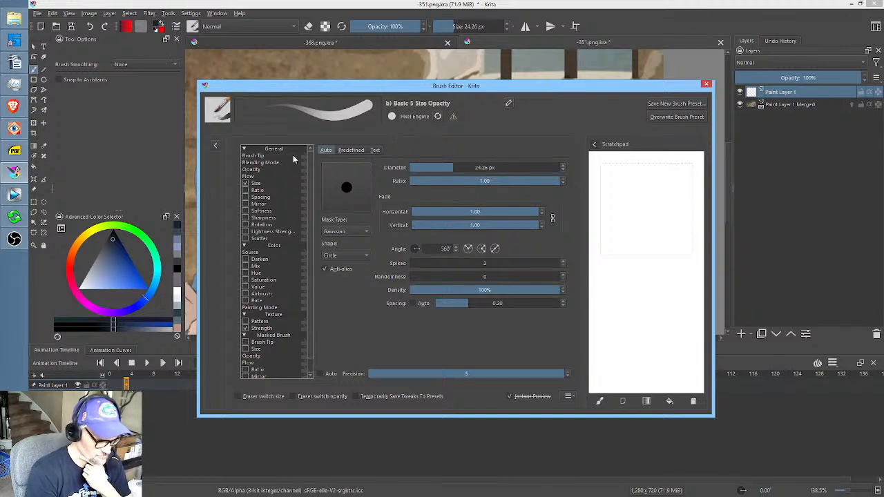
{"action": "left_click", "coordinate": [215, 146]}
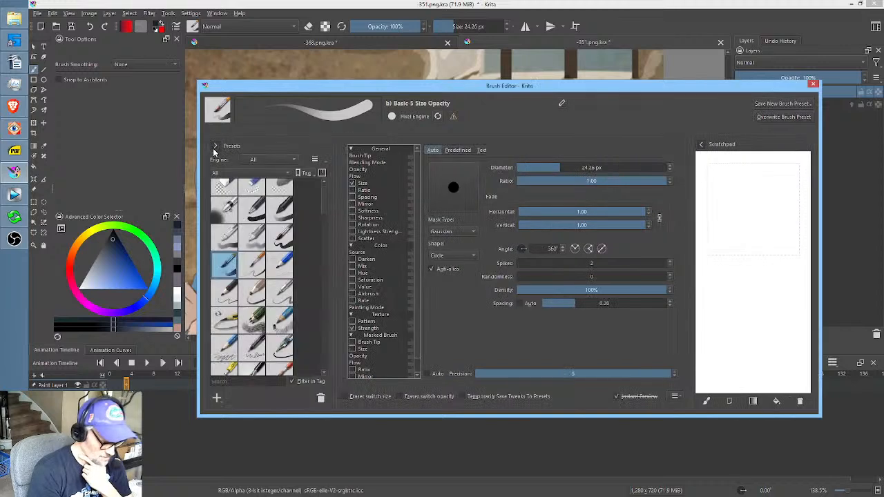
{"action": "left_click", "coordinate": [218, 400]}
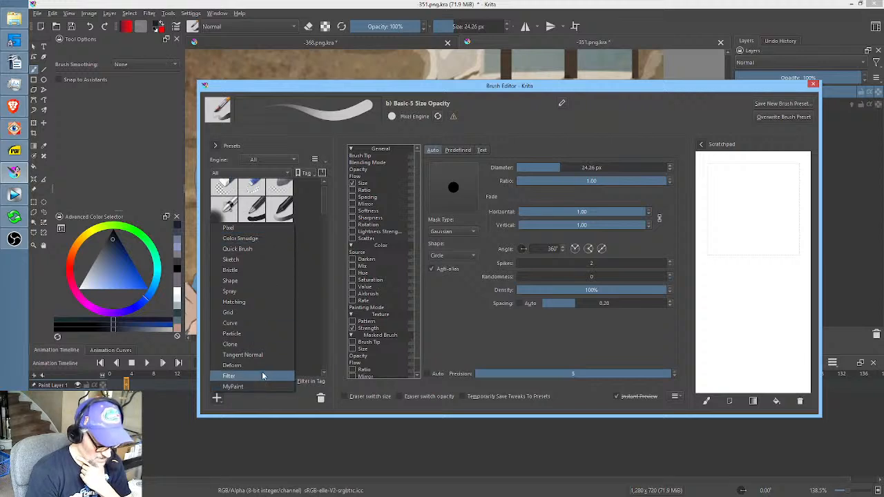
{"action": "left_click", "coordinate": [262, 345]}
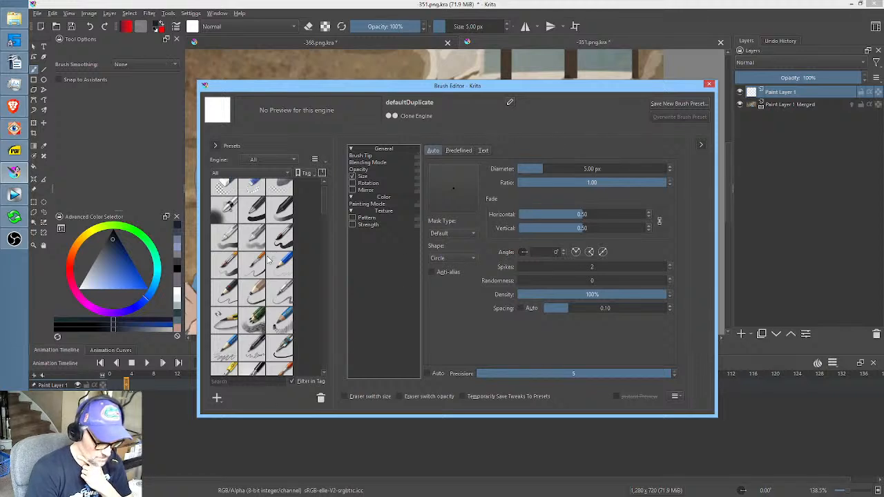
{"action": "left_click", "coordinate": [215, 145]}
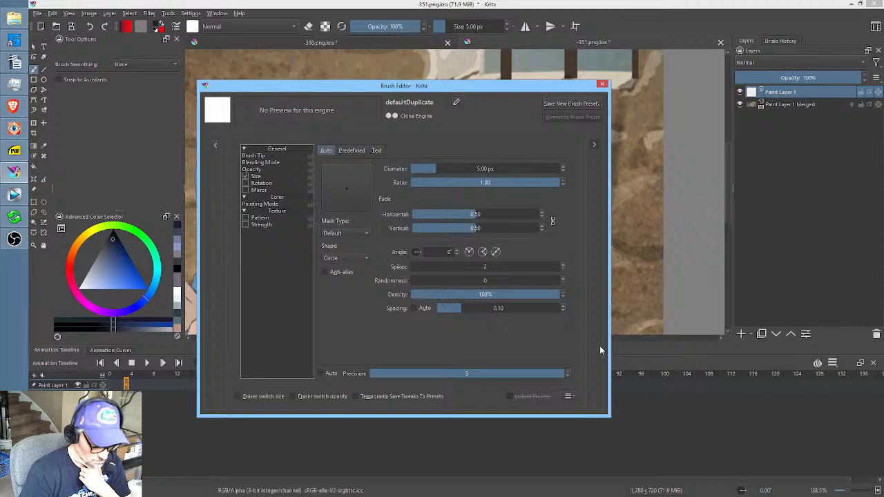
{"action": "left_click", "coordinate": [602, 85]}
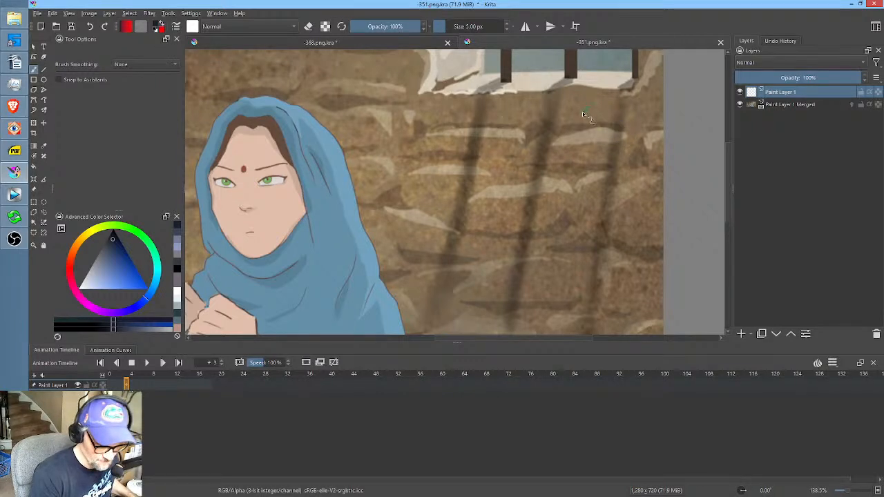
{"action": "left_click_drag", "start_coordinate": [584, 115], "coordinate": [599, 120], "text": "shift"}
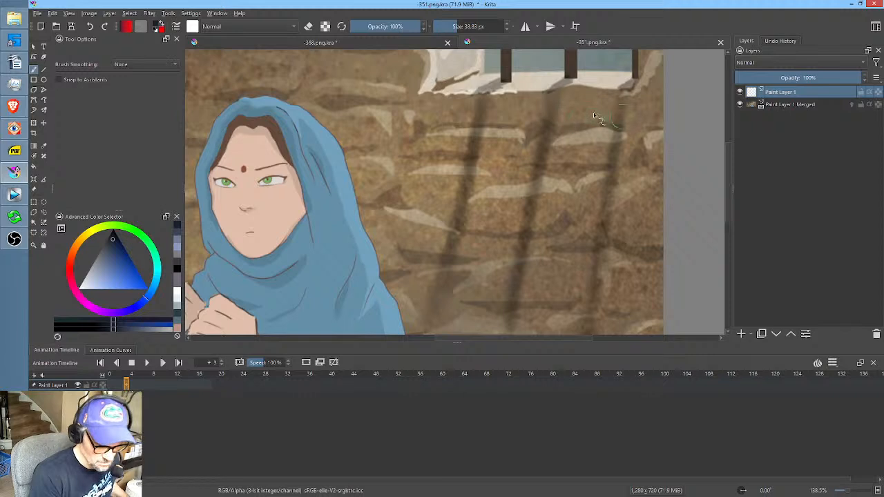
Try the clone brush on the wall below the window in Paint Layer 1 Merged, and merge the empty Paint Layer 1 down into it.
{"action": "left_click", "coordinate": [782, 106]}
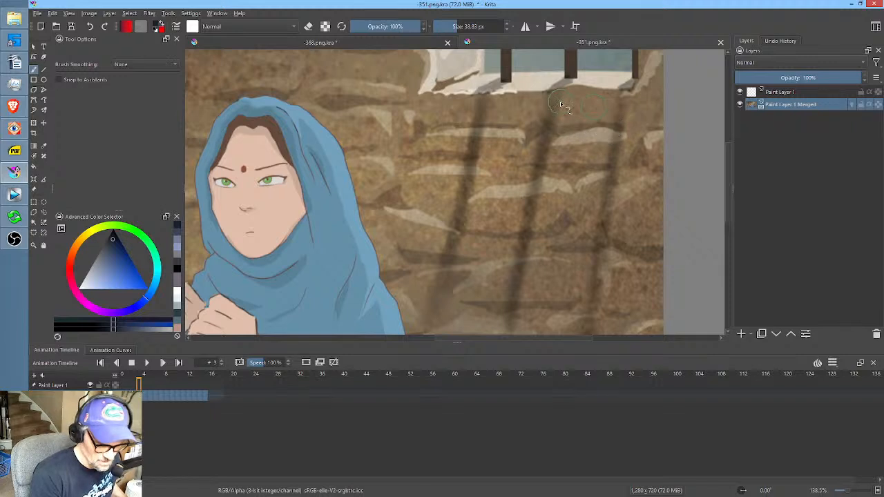
{"action": "mouse_move", "coordinate": [562, 101]}
{"action": "left_mouse_down"}
{"action": "mouse_move", "coordinate": [533, 105]}
{"action": "mouse_move", "coordinate": [551, 114]}
{"action": "left_mouse_up"}
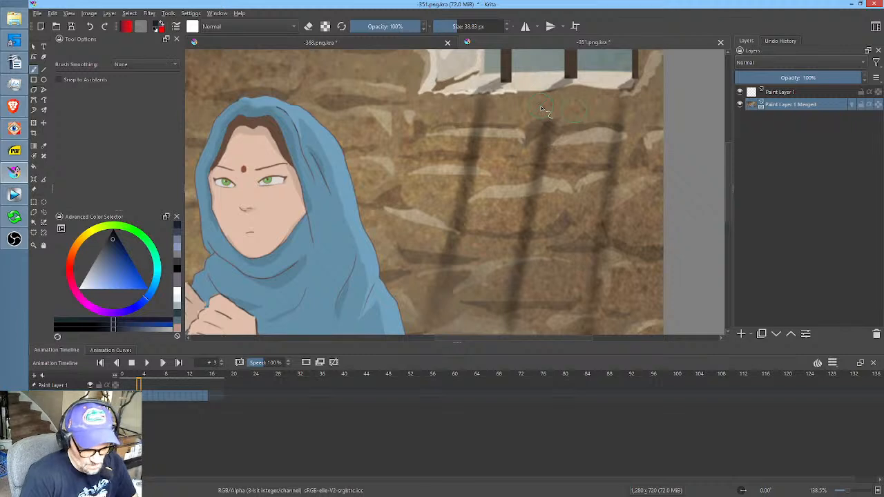
{"action": "left_click", "coordinate": [780, 94]}
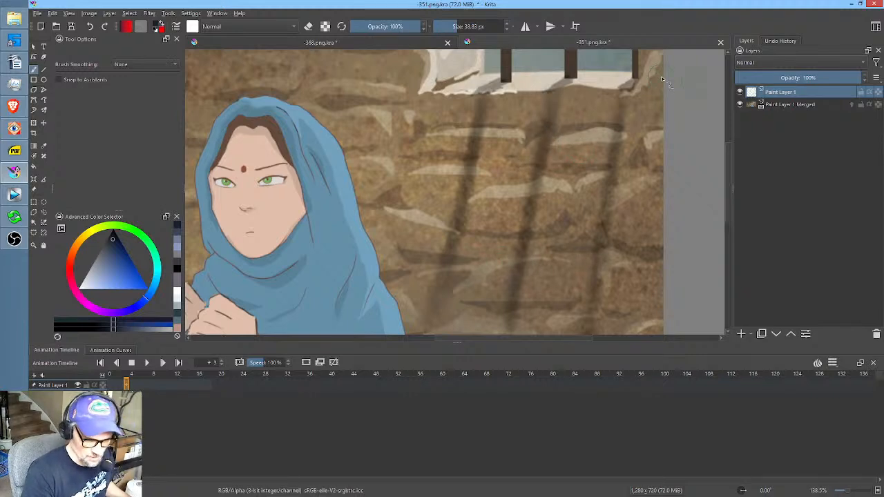
{"action": "key", "text": "ctrl+e"}
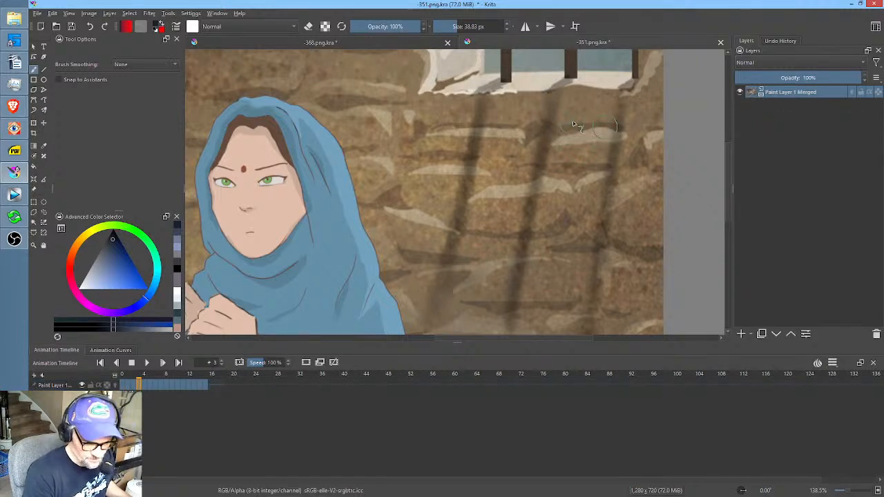
Add a new paint layer above Paint Layer 1 Merged and make the merged layer active as the clone source.
{"action": "left_click", "coordinate": [742, 335]}
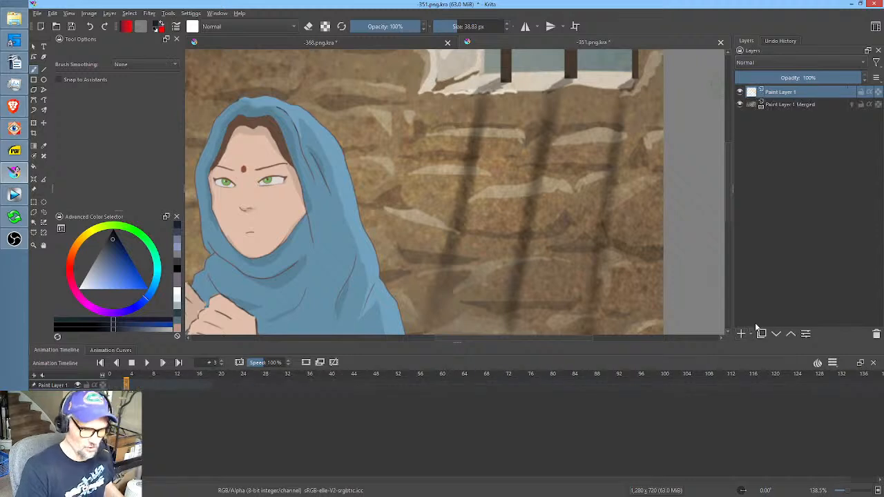
{"action": "left_click", "coordinate": [788, 105]}
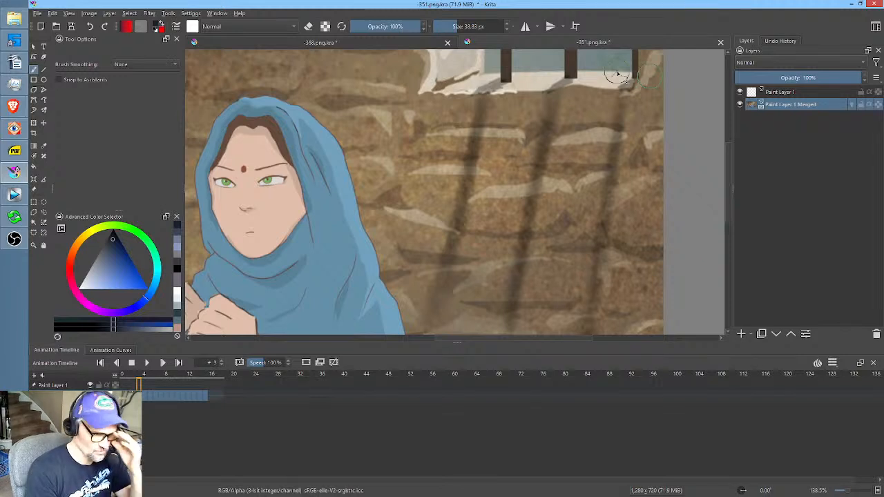
Review the clone brush's settings and the brush engines available for new presets.
{"action": "left_click", "coordinate": [176, 26]}
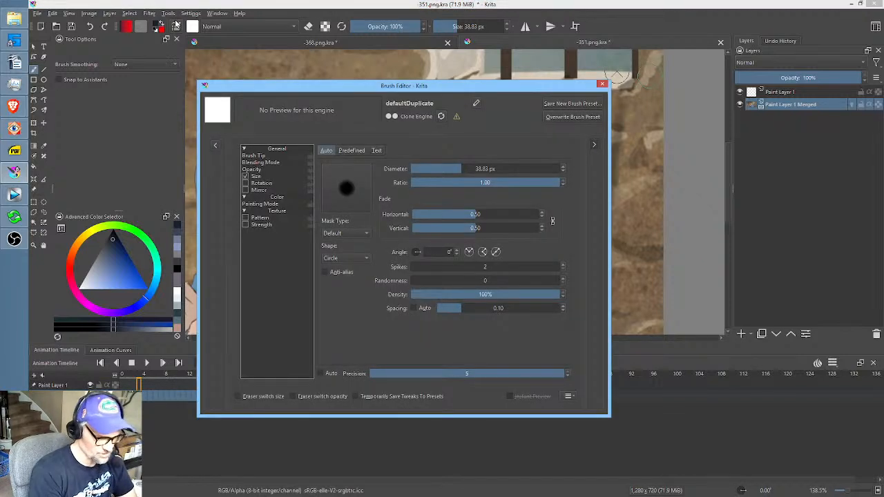
{"action": "left_click", "coordinate": [215, 146]}
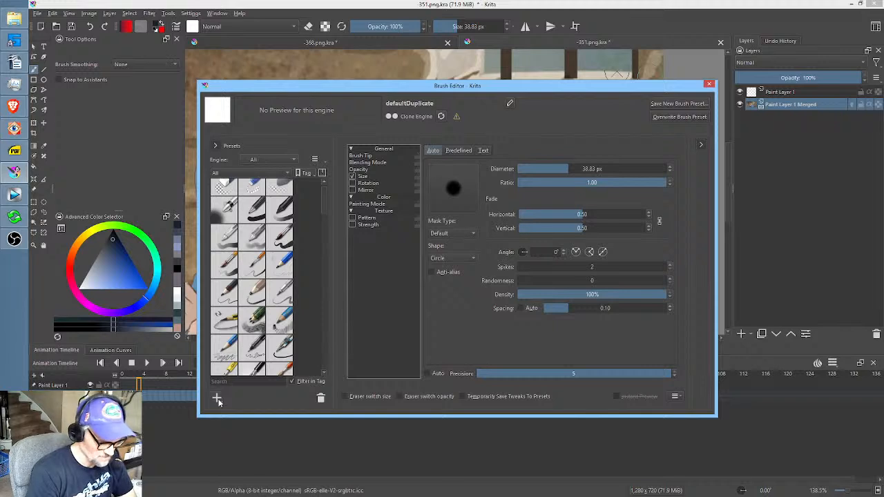
{"action": "left_click", "coordinate": [217, 399]}
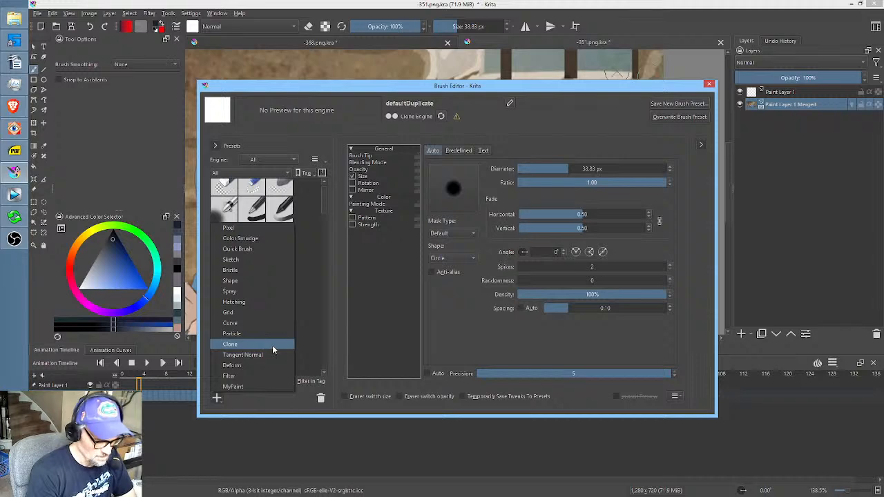
{"action": "left_click", "coordinate": [710, 85]}
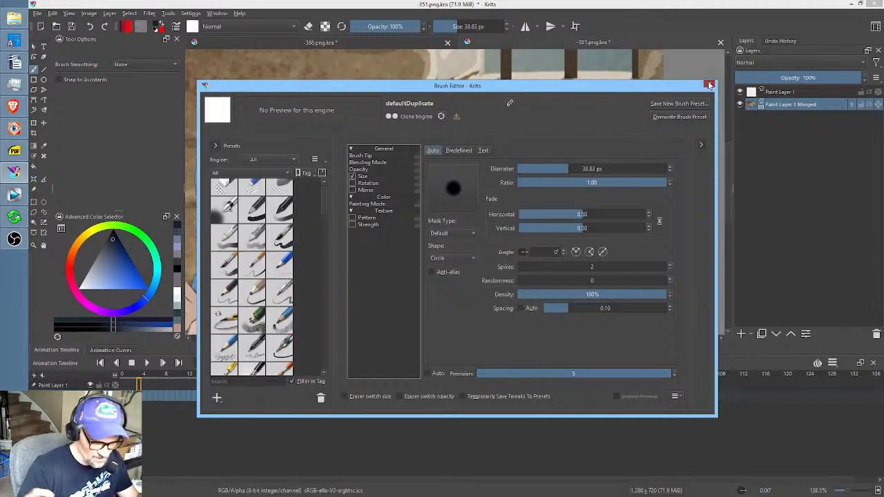
{"action": "left_click", "coordinate": [709, 85]}
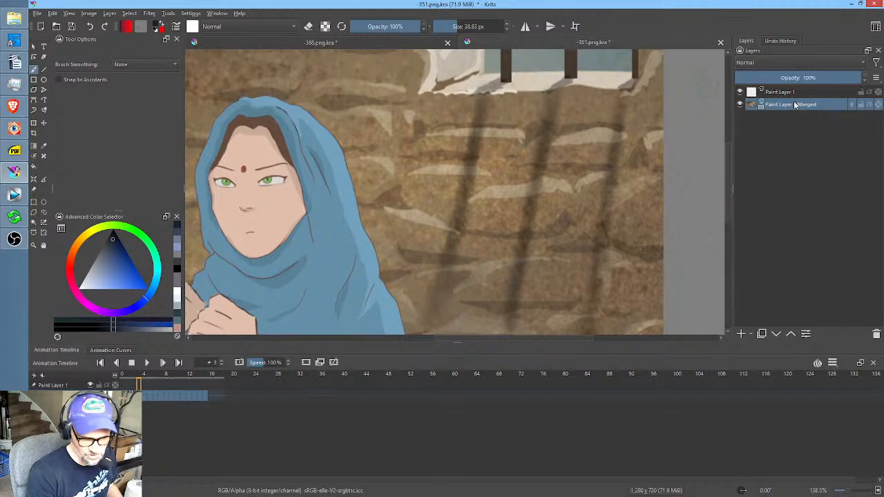
Sample the bare wall below the window and clone it over the top of the middle bar shadow on Paint Layer 1.
{"action": "mouse_move", "coordinate": [794, 104]}
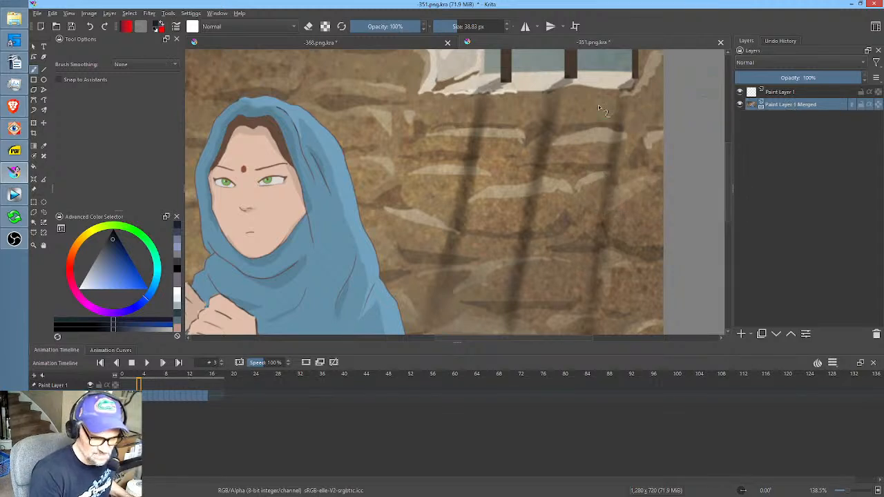
{"action": "key", "text": "ctrl"}
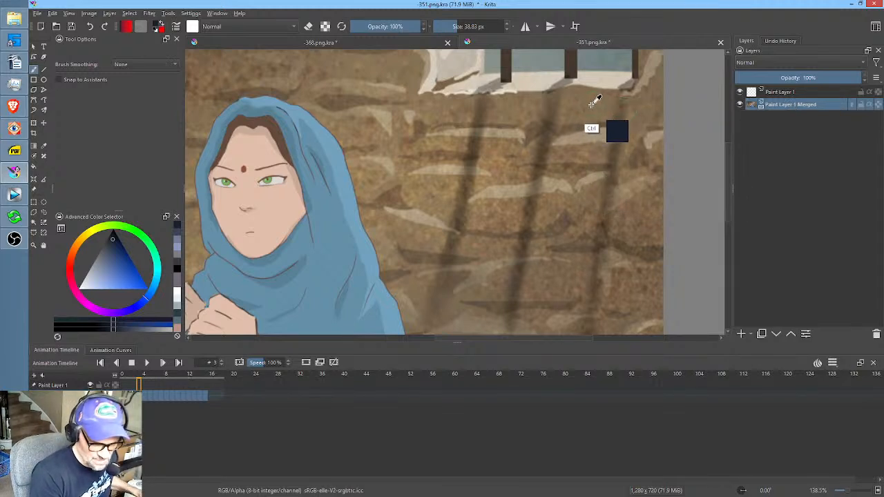
{"action": "left_click", "coordinate": [795, 94]}
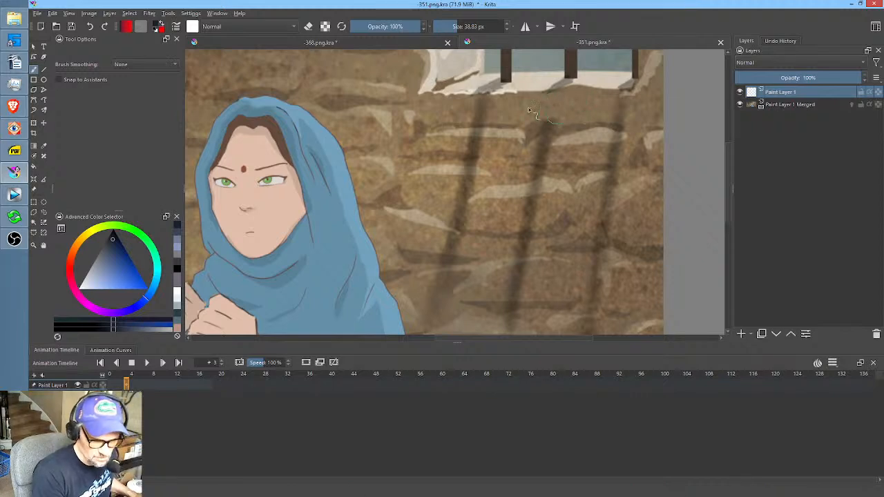
{"action": "left_click", "coordinate": [585, 133], "text": "ctrl"}
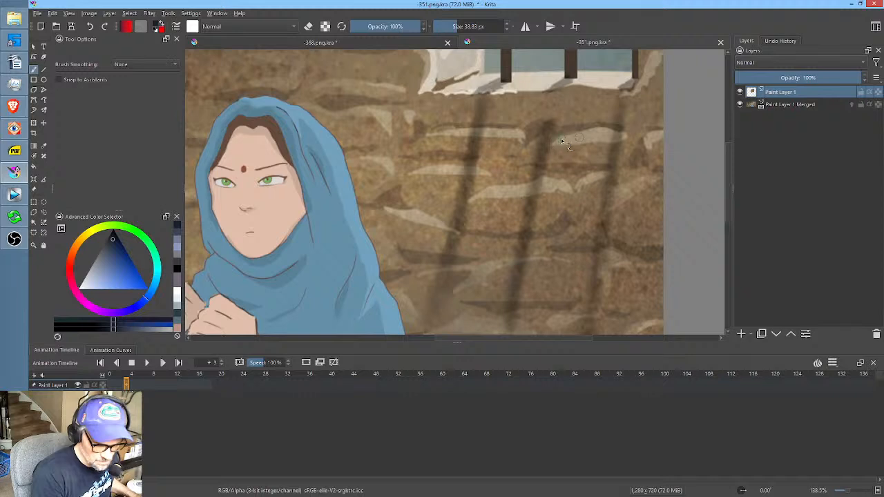
{"action": "left_click", "coordinate": [588, 133], "text": "ctrl"}
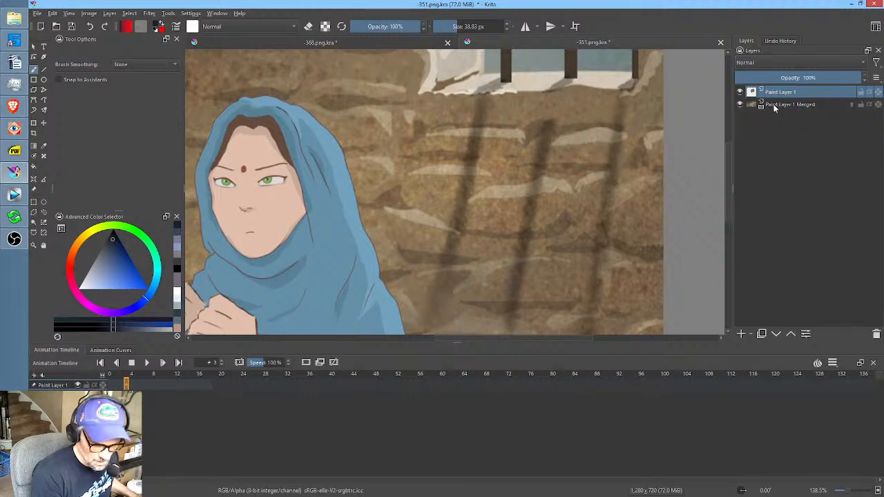
Clone the upper pale stone edge across the middle shadow with the brush reduced to 20.60 px, lowering its opacity to 43%.
{"action": "left_click", "coordinate": [774, 104]}
{"action": "left_click", "coordinate": [592, 135], "text": "ctrl"}
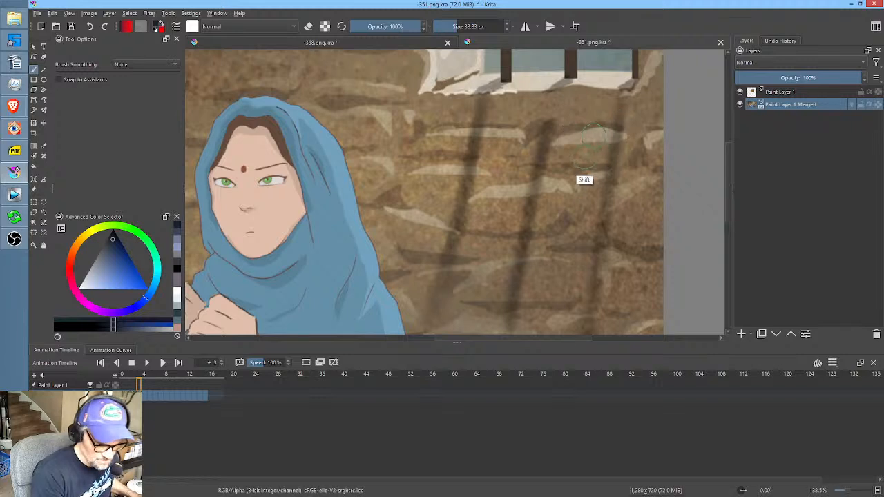
{"action": "left_click_drag", "start_coordinate": [588, 157], "coordinate": [575, 171]}
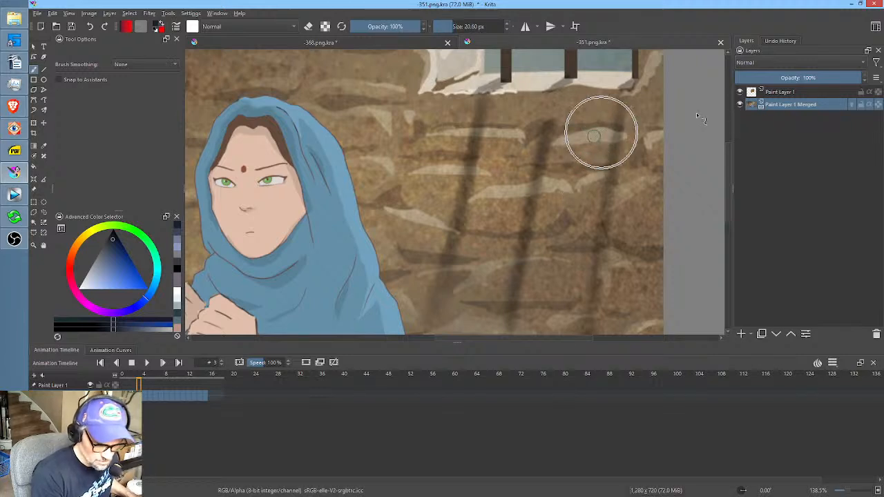
{"action": "left_click", "coordinate": [794, 92]}
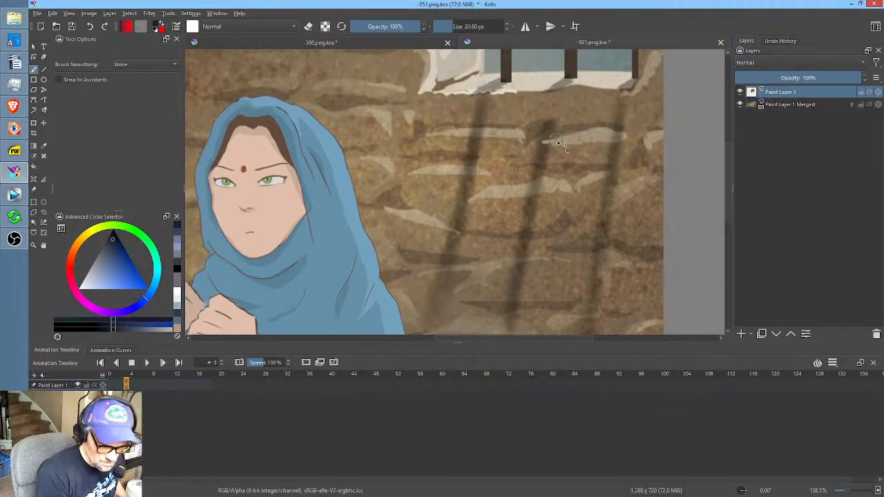
{"action": "left_click", "coordinate": [378, 26]}
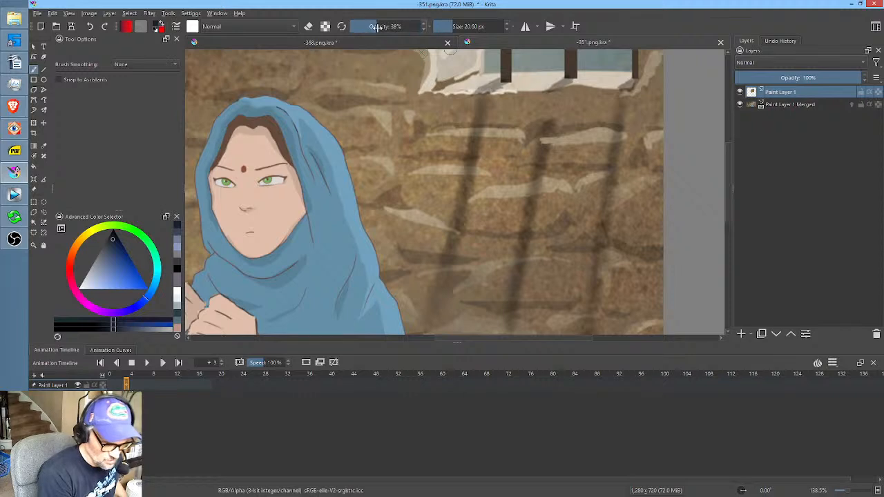
{"action": "left_click", "coordinate": [382, 27]}
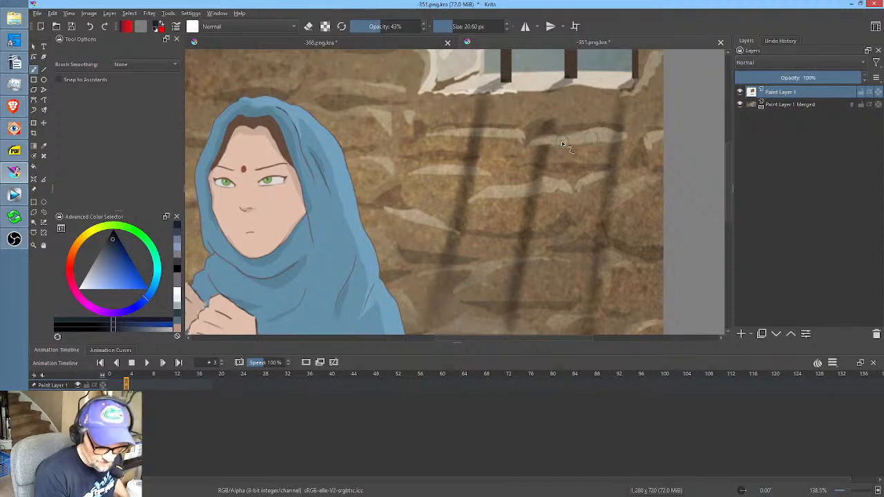
Sample wall texture from Paint Layer 1 Merged and clone it over the middle shadow between the first and second pale stone edges.
{"action": "left_click", "coordinate": [774, 104]}
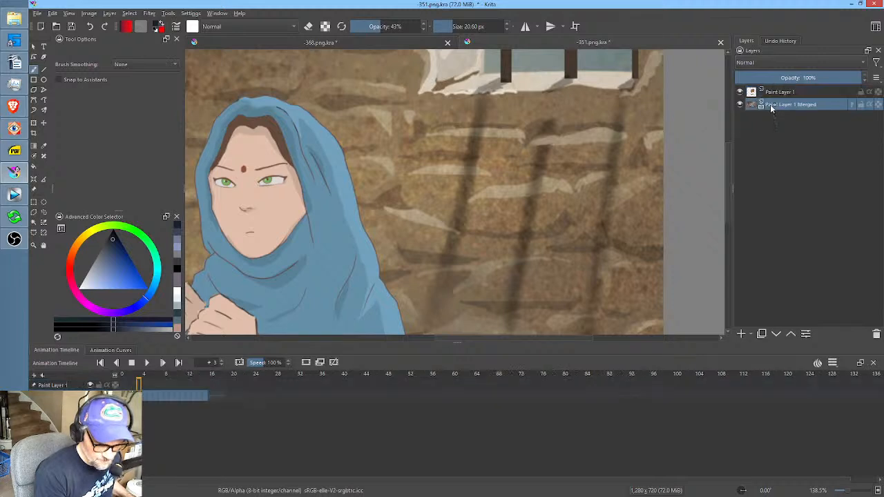
{"action": "key", "text": "Page_Up"}
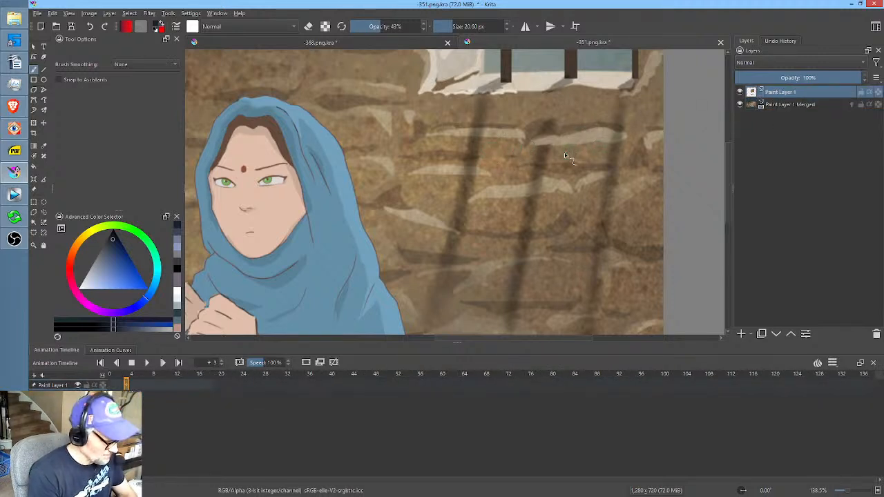
{"action": "key", "text": "Page_Down"}
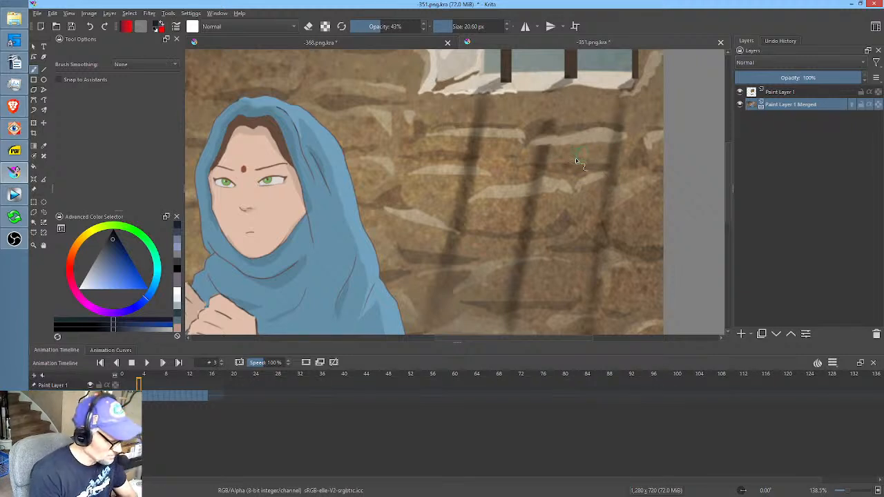
{"action": "key", "text": "Page_Up"}
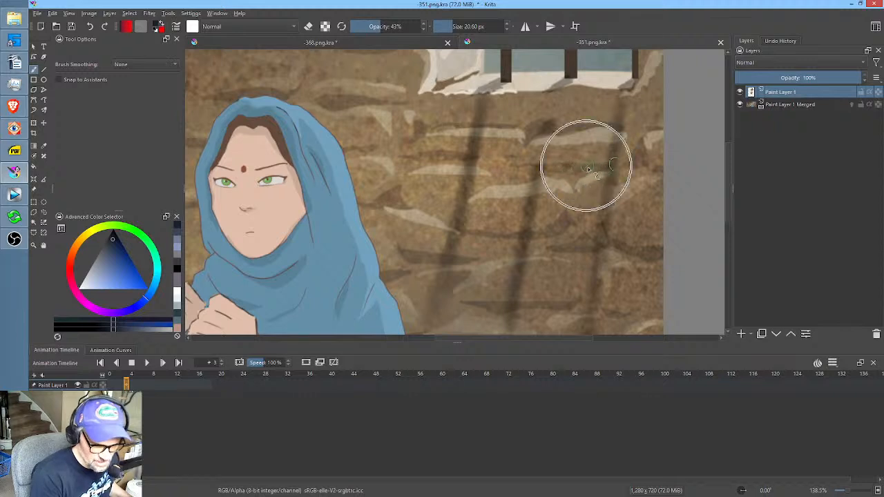
{"action": "key", "text": "Page_Down"}
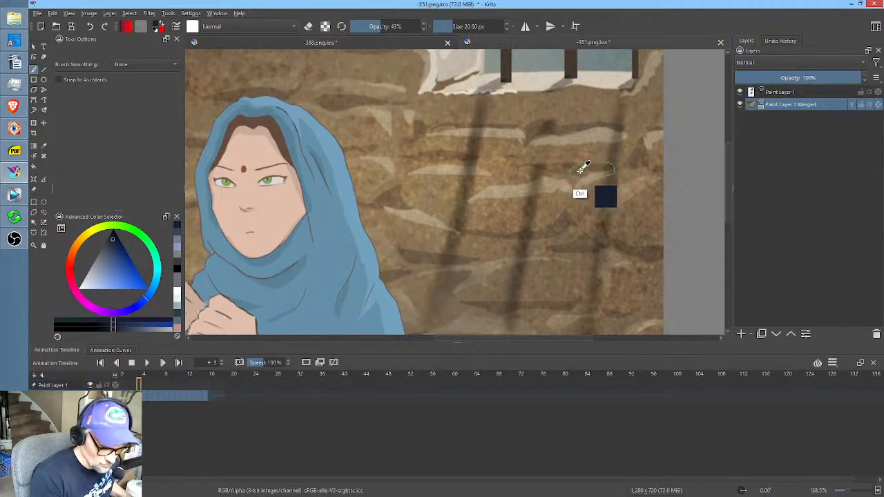
{"action": "key", "text": "Page_Up"}
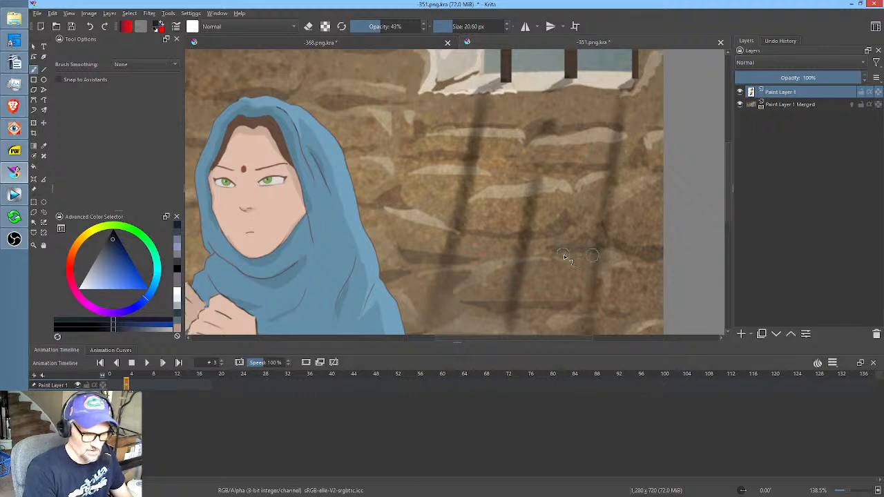
Rebuild the second pale stone edge across the middle shadow by cloning neighbouring stone from the merged layer onto Paint Layer 1.
{"action": "left_click_drag", "start_coordinate": [564, 254], "coordinate": [582, 241]}
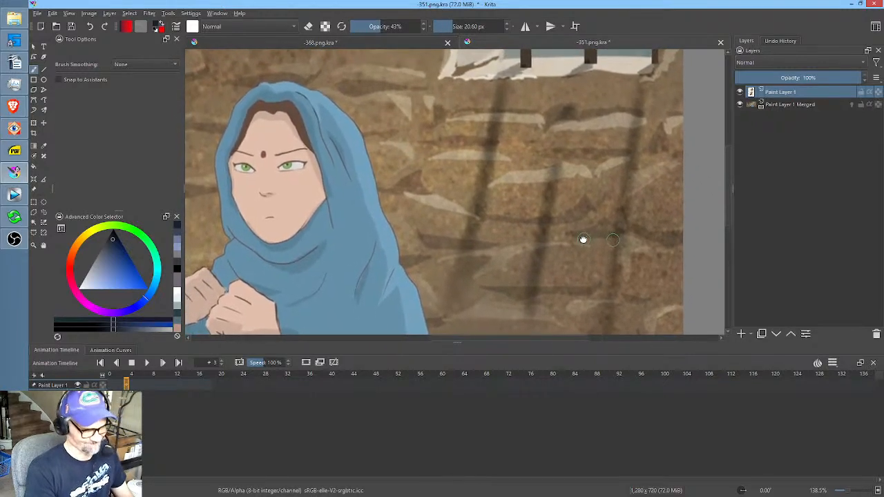
{"action": "key", "text": "Page_Down"}
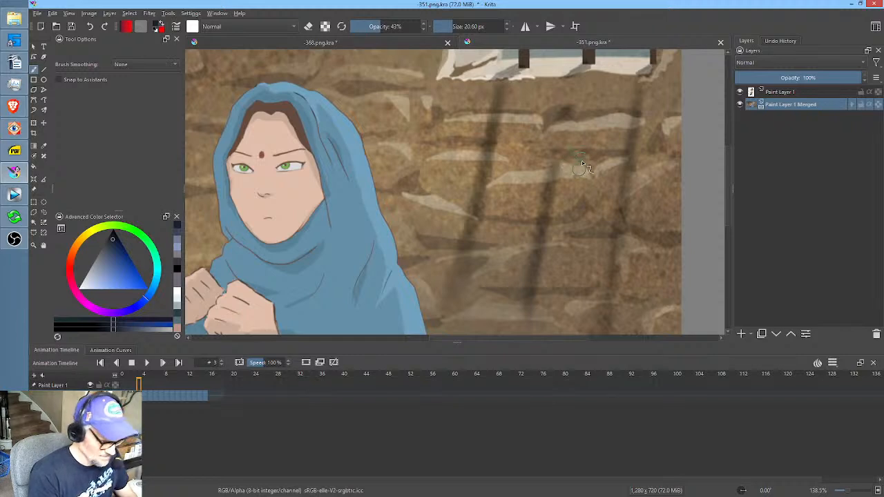
{"action": "key", "text": "Page_Up"}
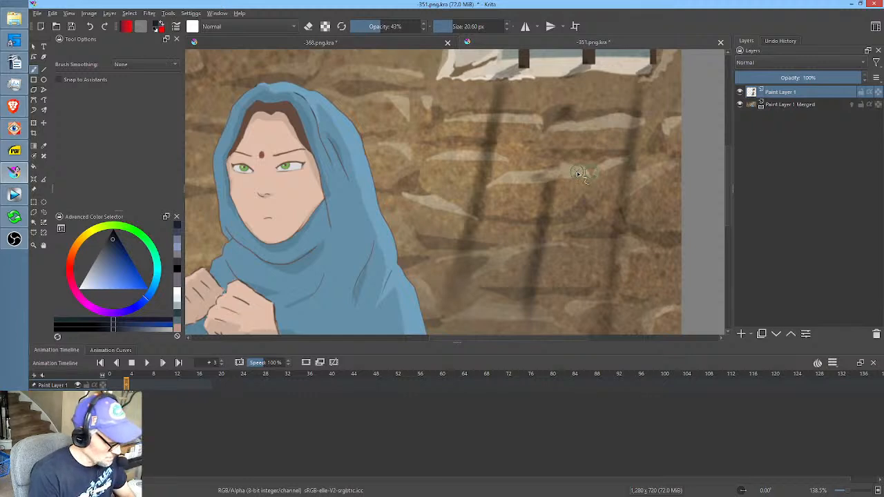
{"action": "key", "text": "Page_Down"}
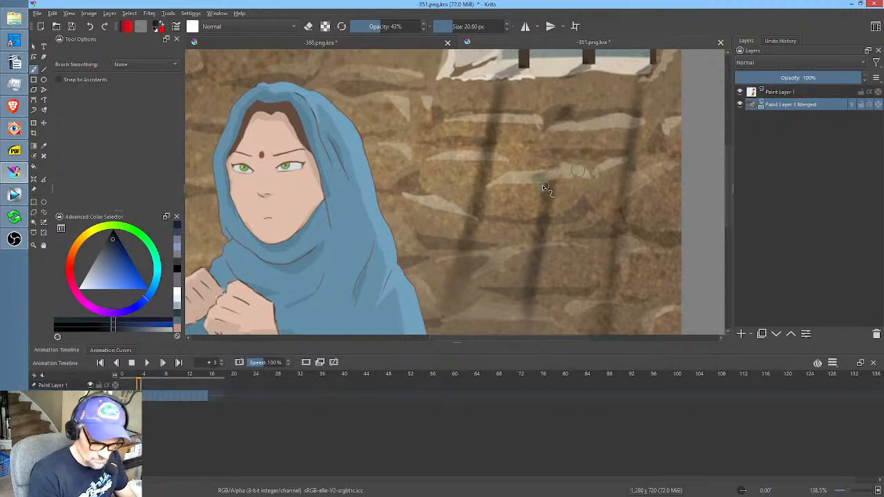
{"action": "key", "text": "Page_Up"}
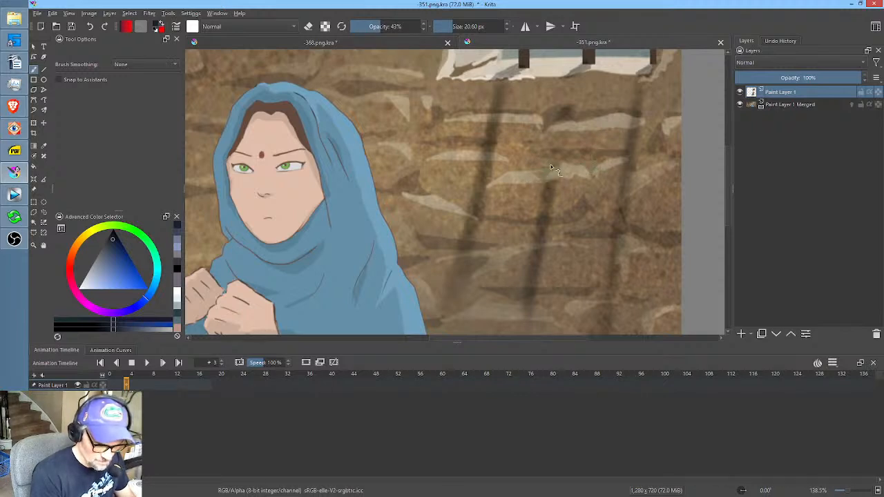
{"action": "left_click", "coordinate": [779, 105]}
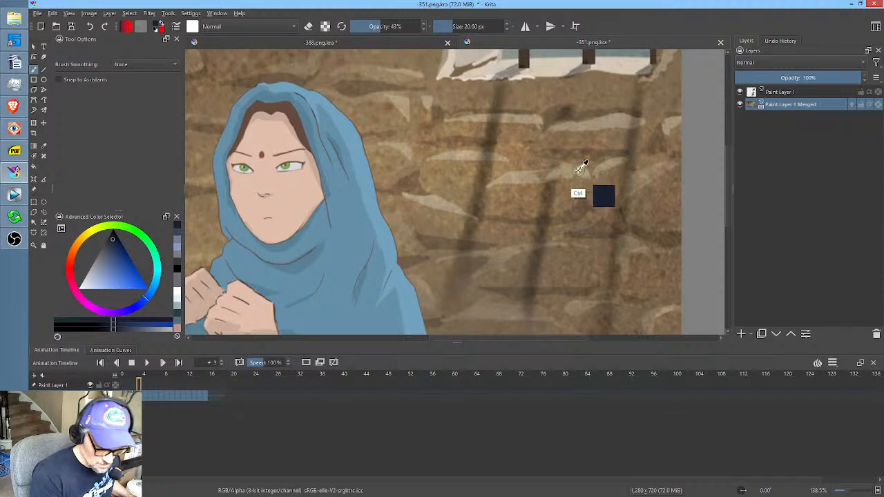
{"action": "left_click", "coordinate": [782, 93]}
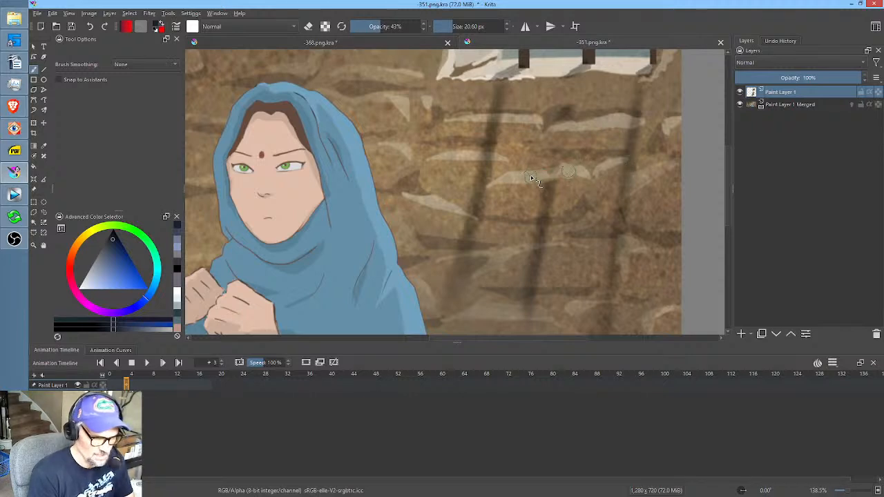
{"action": "left_click", "coordinate": [790, 104]}
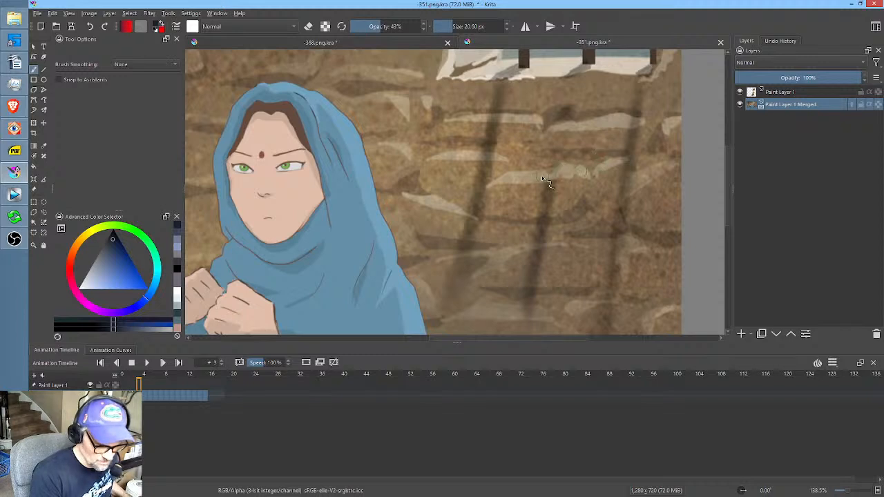
{"action": "left_click", "coordinate": [785, 94]}
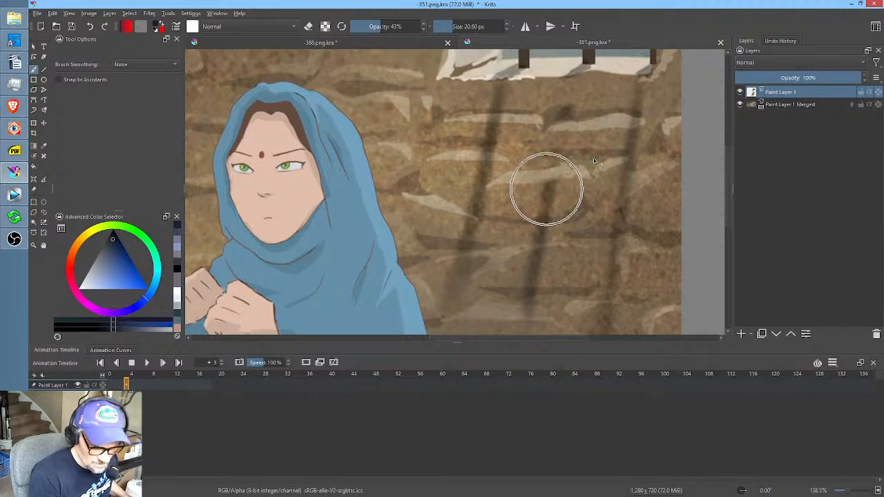
Sample the wall below the second pale edge and clone it over the middle shadow there, enlarging the brush to 40.66 px.
{"action": "left_click", "coordinate": [782, 105]}
{"action": "key", "text": "ctrl"}
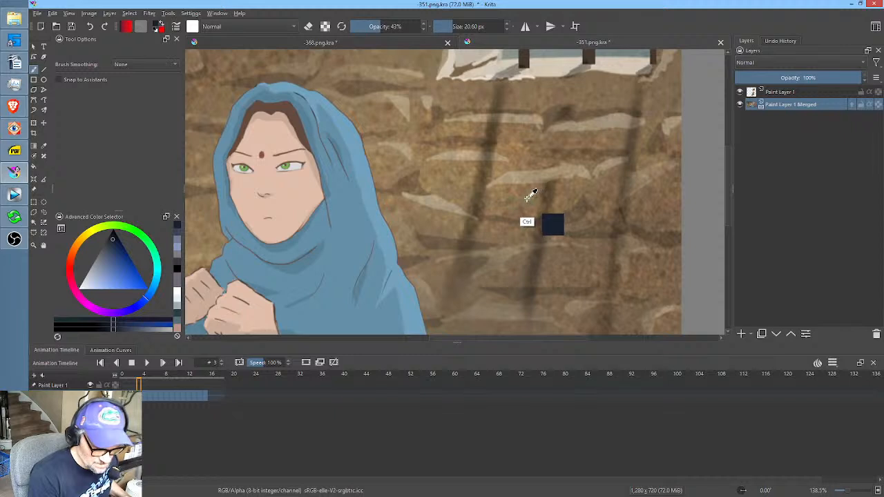
{"action": "left_click", "coordinate": [795, 94]}
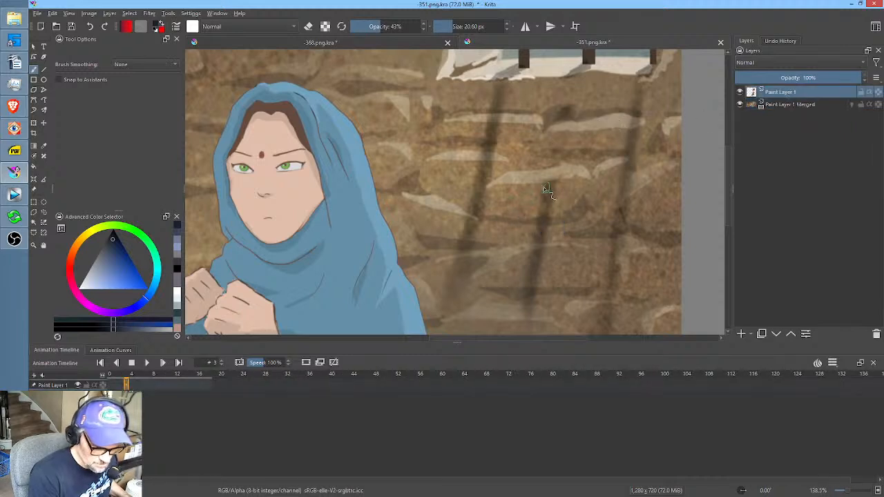
{"action": "mouse_move", "coordinate": [545, 199]}
{"action": "left_mouse_down", "text": "shift"}
{"action": "mouse_move", "coordinate": [558, 196]}
{"action": "mouse_move", "coordinate": [545, 200]}
{"action": "left_mouse_up", "text": "shift"}
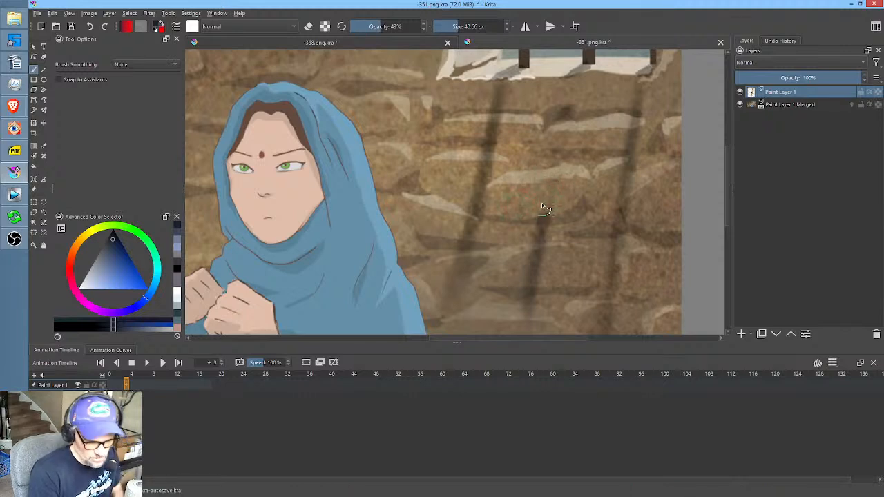
Clone wall texture from Paint Layer 1 Merged over the lower end of the middle shadow, and inspect Paint Layer 1 in isolation.
{"action": "left_click_drag", "start_coordinate": [568, 197], "coordinate": [560, 163]}
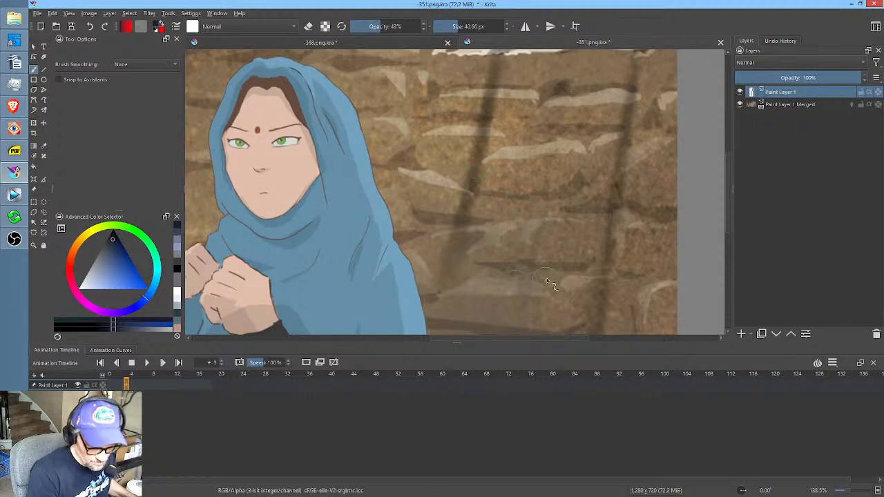
{"action": "left_click", "coordinate": [784, 105]}
{"action": "left_click", "coordinate": [571, 245], "text": "ctrl"}
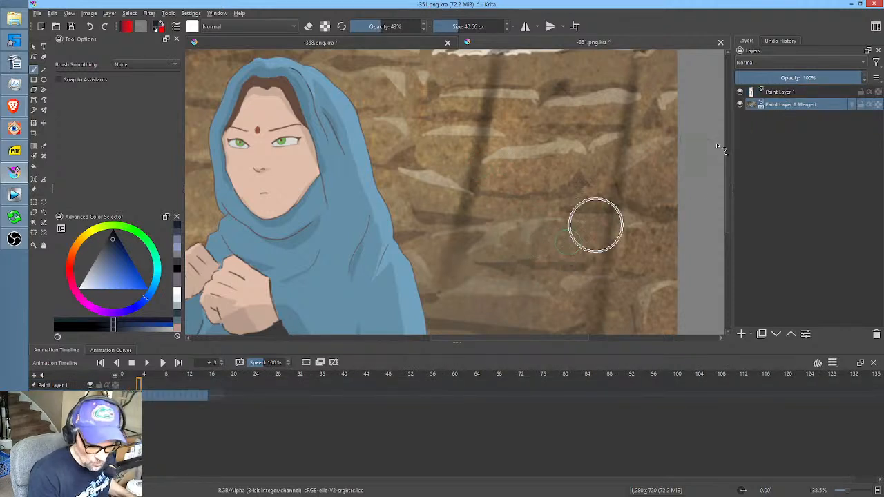
{"action": "left_click", "coordinate": [790, 93]}
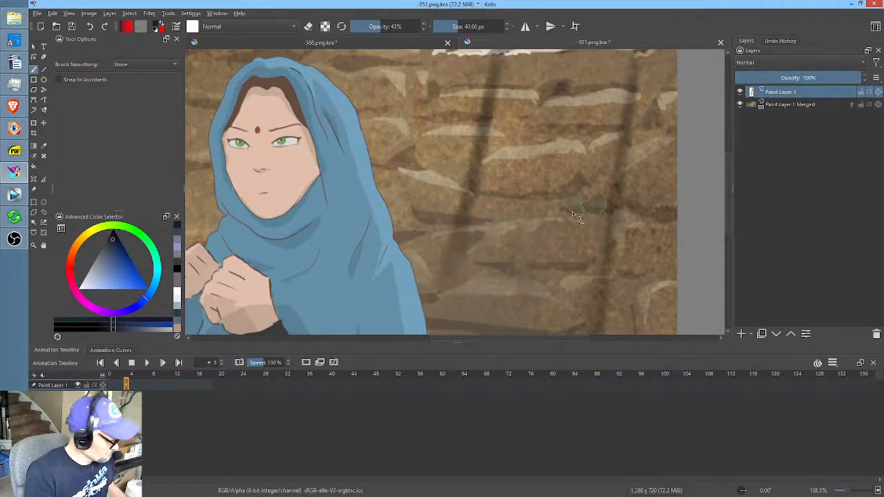
{"action": "key", "text": "1"}
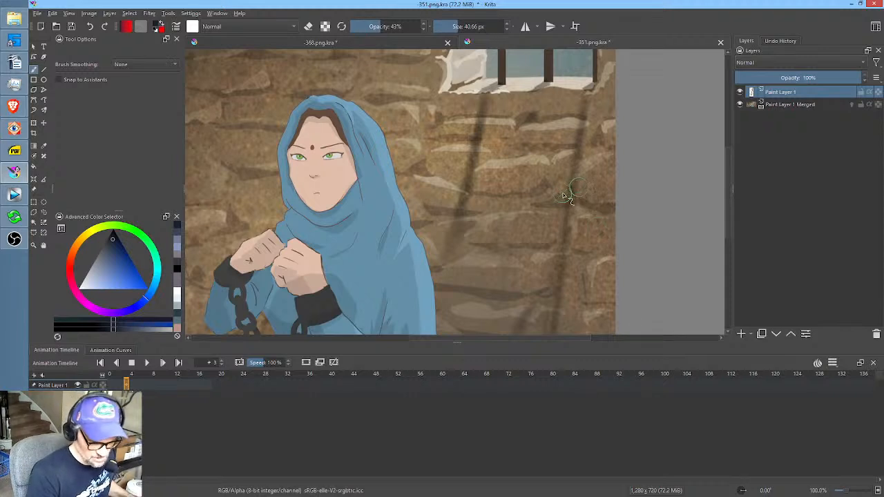
{"action": "left_click_drag", "start_coordinate": [560, 202], "coordinate": [569, 212]}
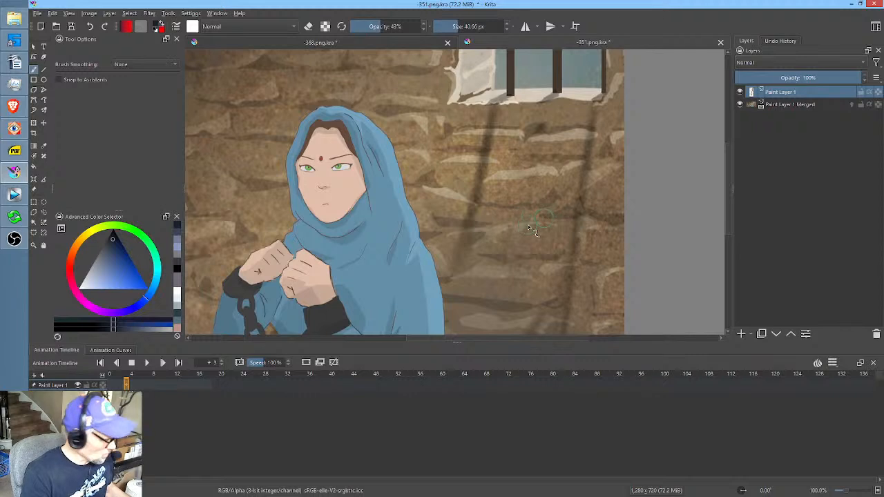
{"action": "key", "text": "alt+i"}
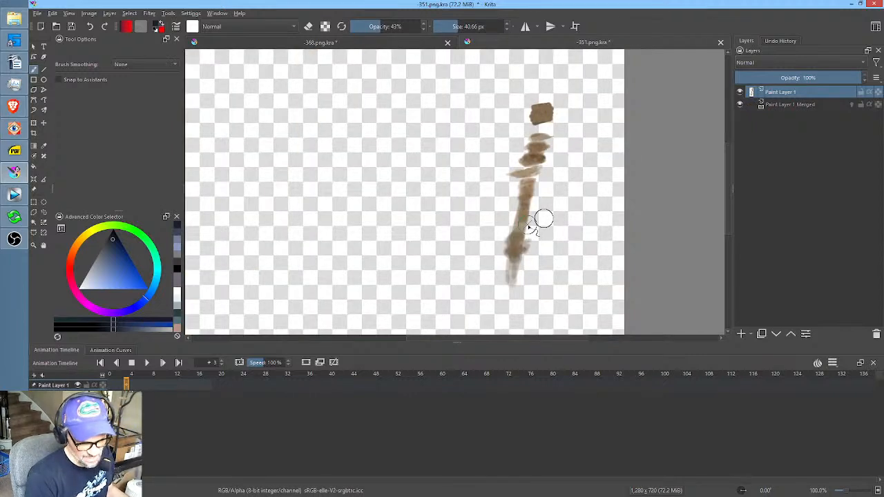
{"action": "key", "text": "alt+i"}
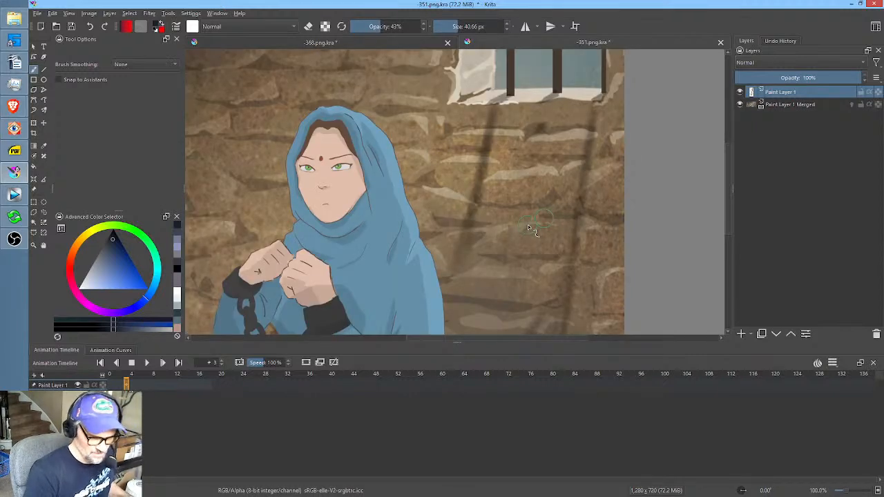
Sample the merged layer and clone wall texture onto Paint Layer 1 over the right shadow from the window sill past the upper pale stones.
{"action": "left_click_drag", "start_coordinate": [553, 163], "coordinate": [516, 183]}
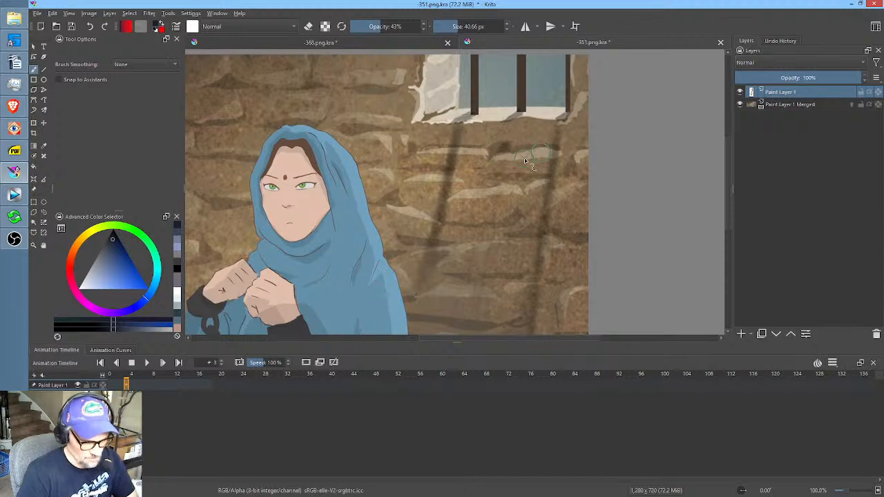
{"action": "key", "text": "Page_Down"}
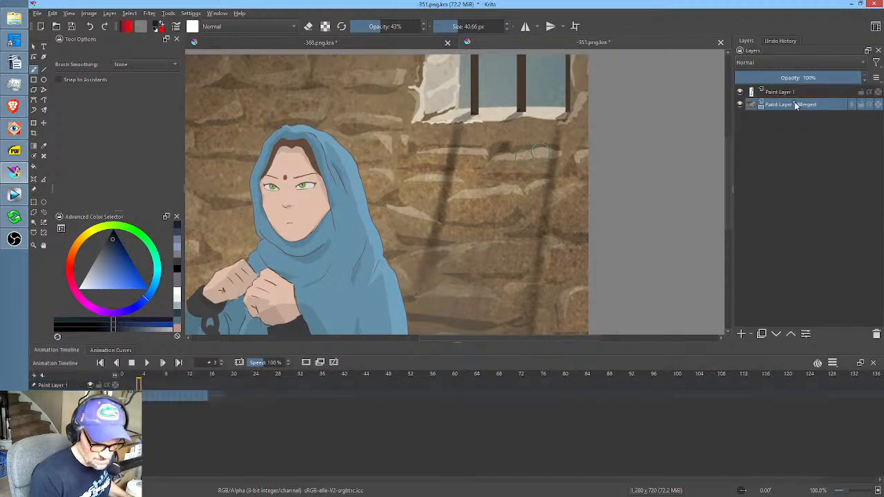
{"action": "key", "text": "Page_Up"}
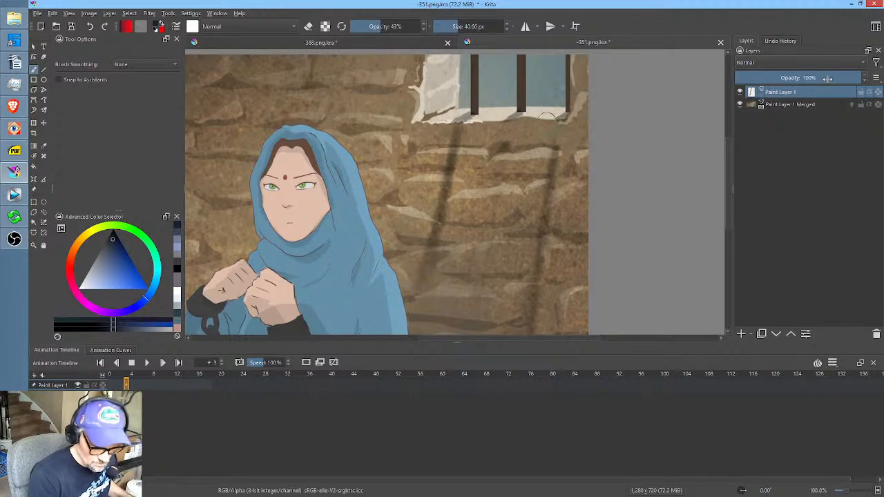
{"action": "left_click", "coordinate": [786, 107]}
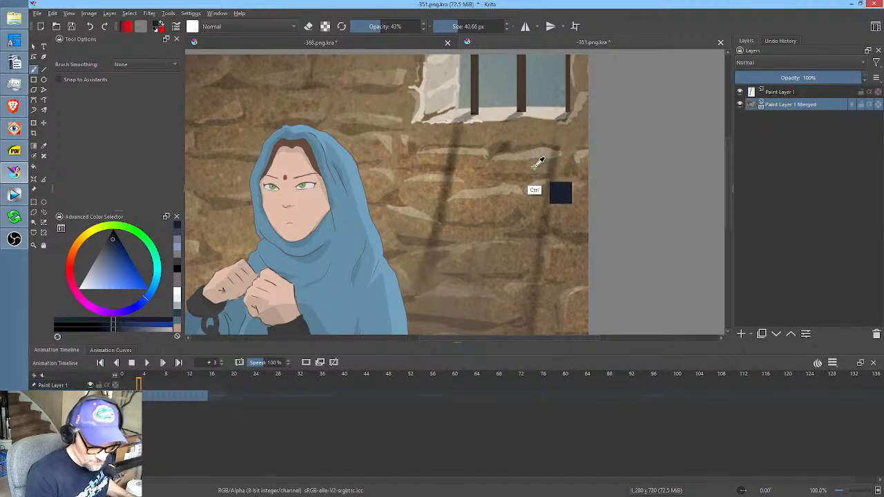
{"action": "left_click", "coordinate": [779, 94]}
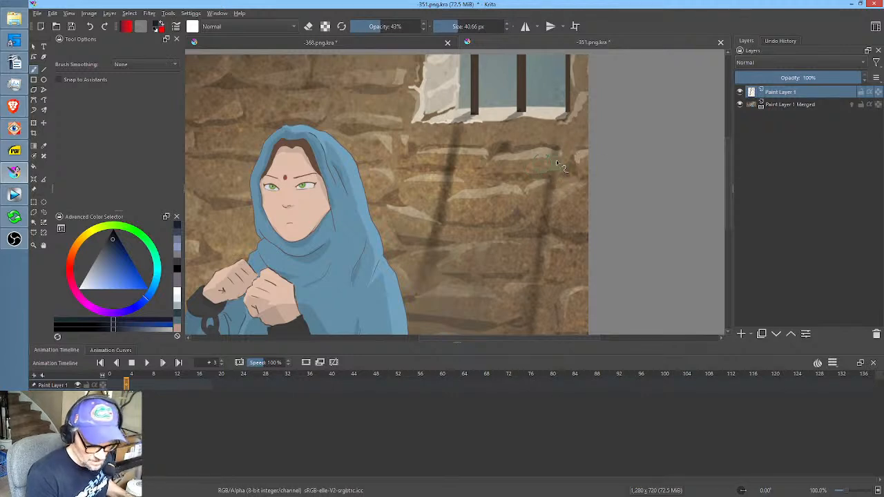
{"action": "left_click", "coordinate": [799, 106]}
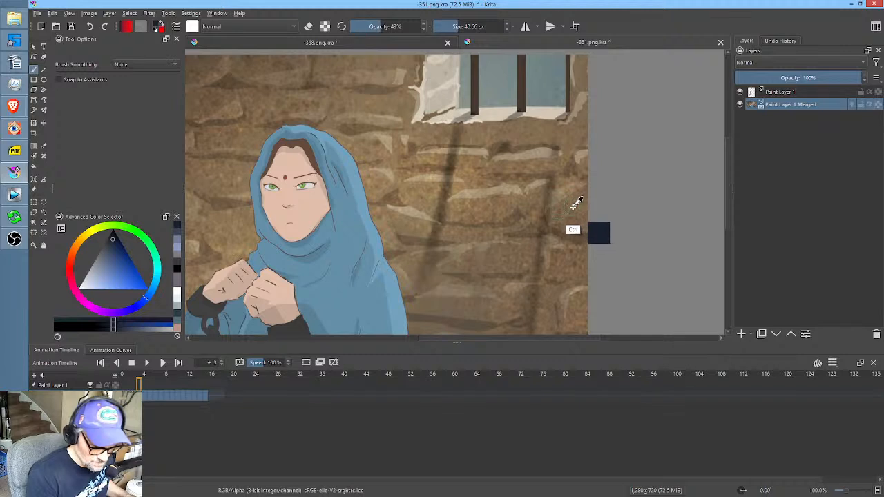
{"action": "key", "text": "Page_Up"}
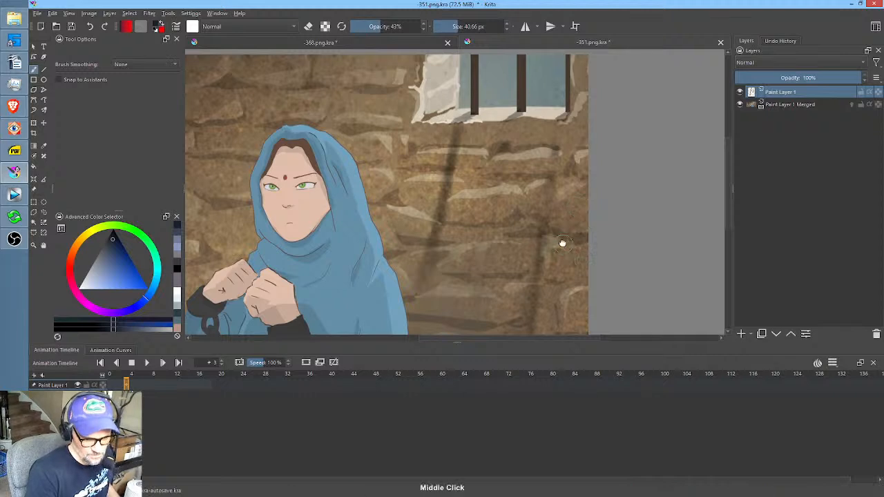
Clone neighbouring wall texture from the merged layer over the long middle stretch of the right shadow on Paint Layer 1.
{"action": "left_click_drag", "start_coordinate": [562, 242], "coordinate": [559, 166]}
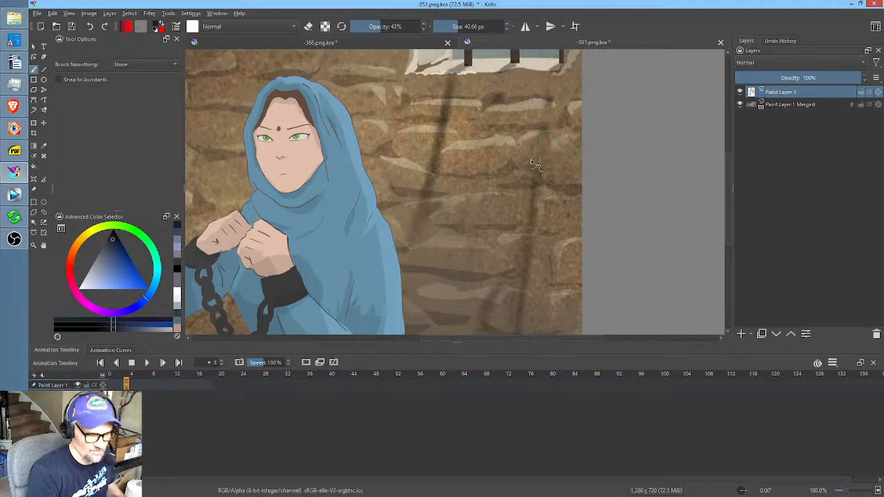
{"action": "left_click_drag", "start_coordinate": [531, 171], "coordinate": [525, 201]}
{"action": "left_click", "coordinate": [794, 105]}
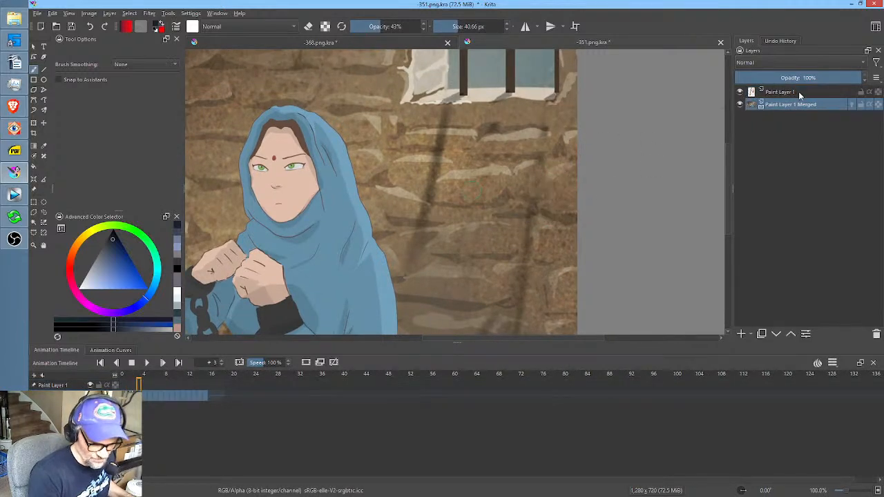
{"action": "left_click", "coordinate": [800, 93]}
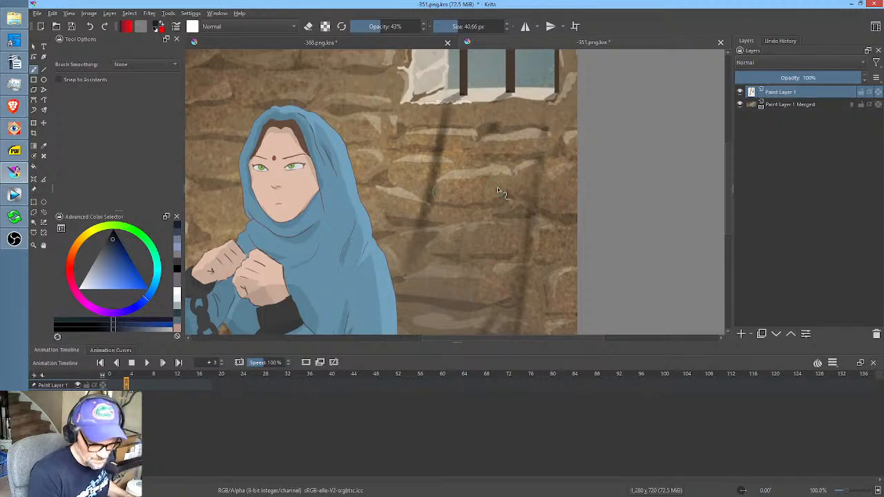
{"action": "left_click", "coordinate": [781, 104]}
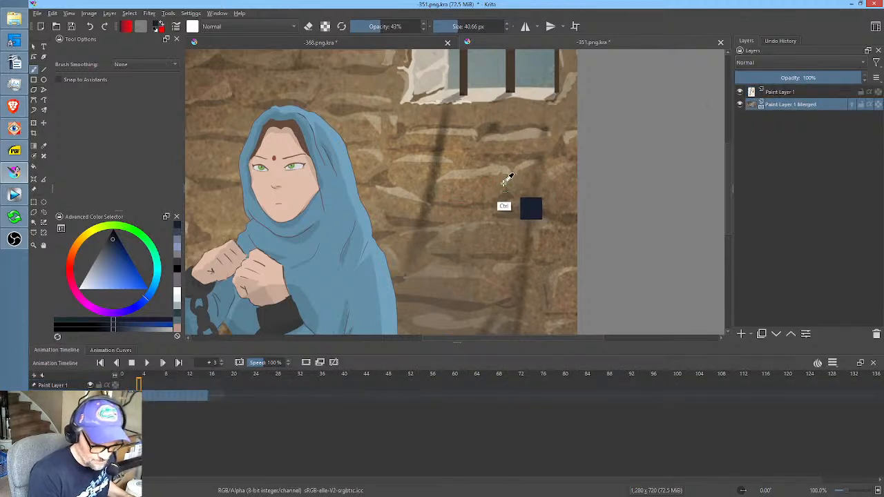
{"action": "left_click", "coordinate": [795, 93]}
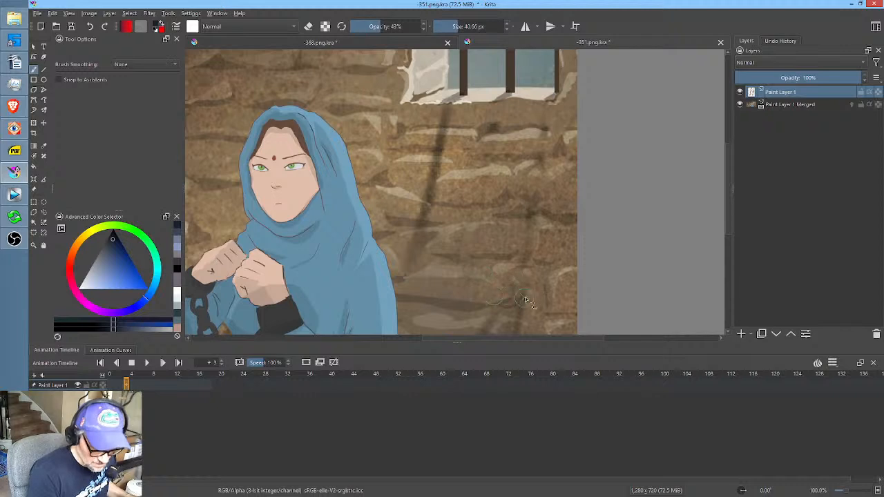
Resample the merged layer and clone texture over the right shadow's lower end near the bottom edge of the wall.
{"action": "left_click_drag", "start_coordinate": [584, 283], "coordinate": [564, 223]}
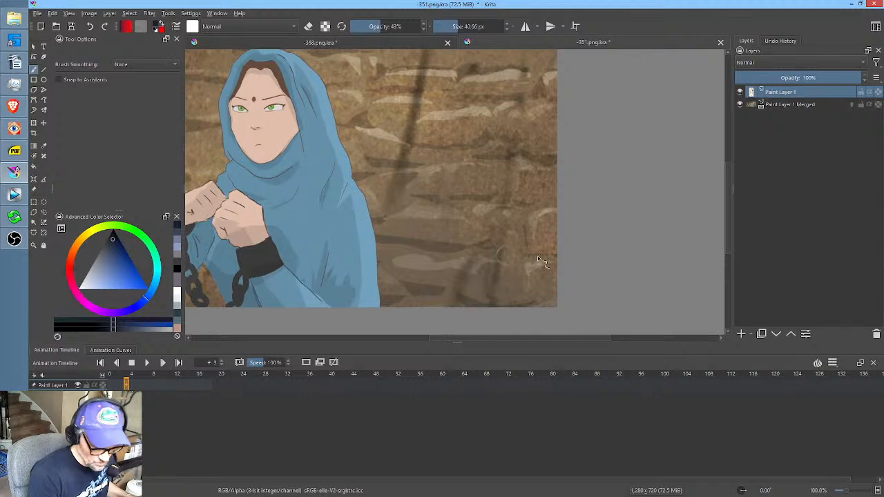
{"action": "left_click", "coordinate": [784, 106], "text": "ctrl"}
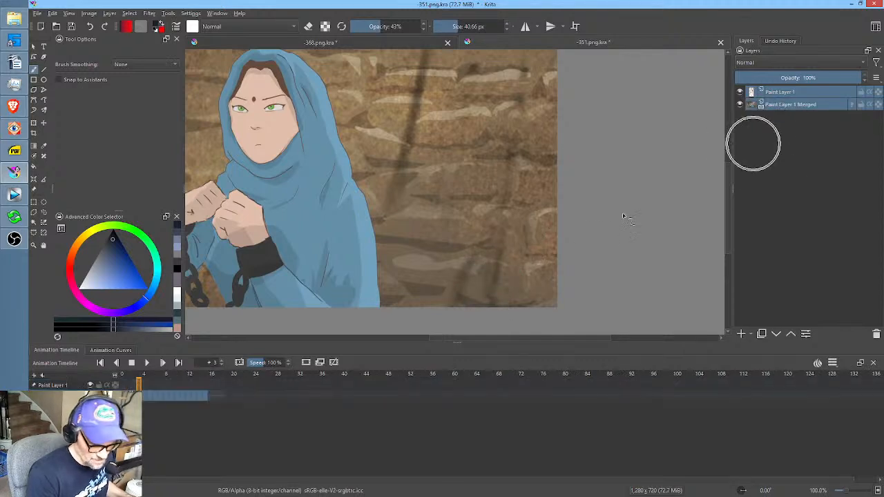
{"action": "left_click", "coordinate": [804, 94]}
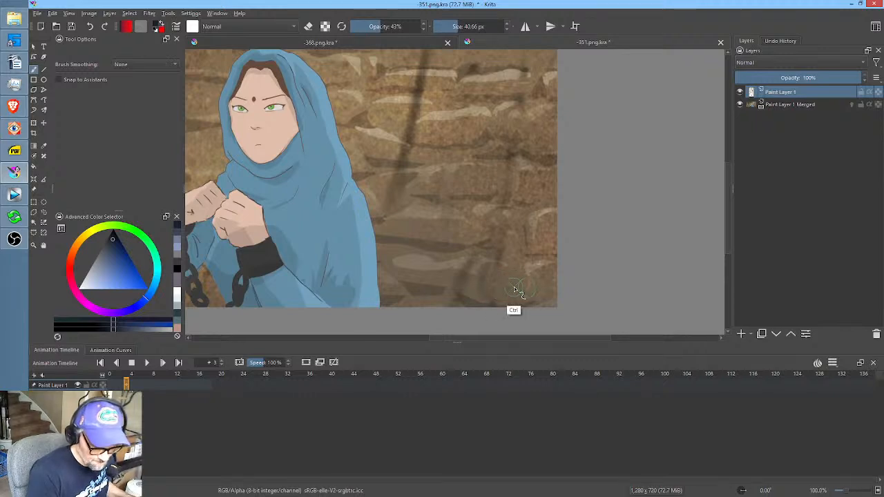
{"action": "left_click", "coordinate": [787, 105]}
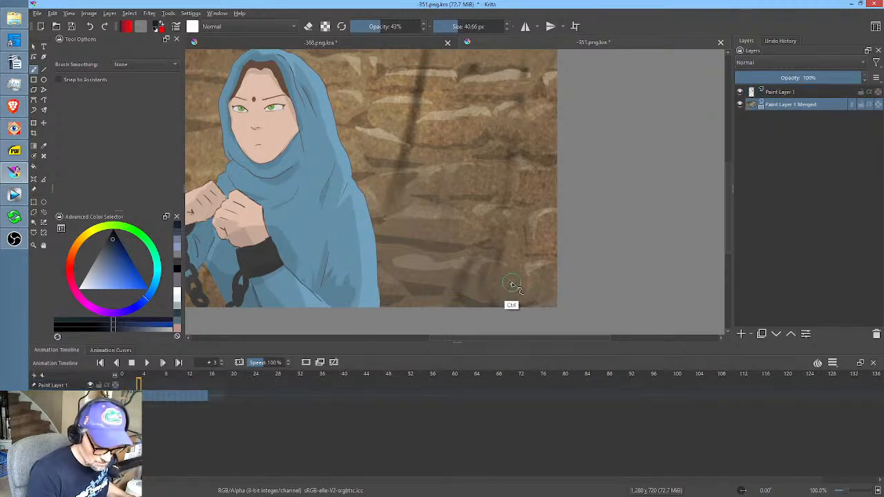
{"action": "left_click", "coordinate": [783, 92]}
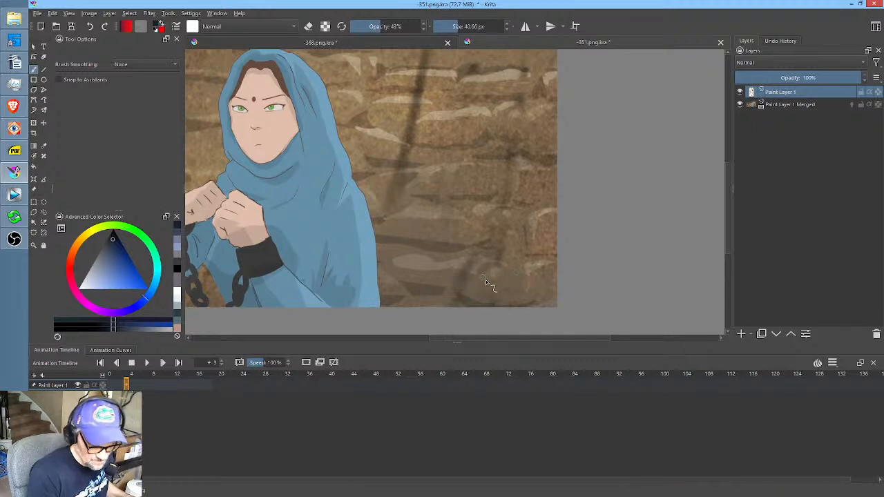
Sample wall texture from Paint Layer 1 Merged and clone it onto Paint Layer 1 across the left shadow beside the second pale stone edge.
{"action": "left_click_drag", "start_coordinate": [539, 234], "coordinate": [538, 256]}
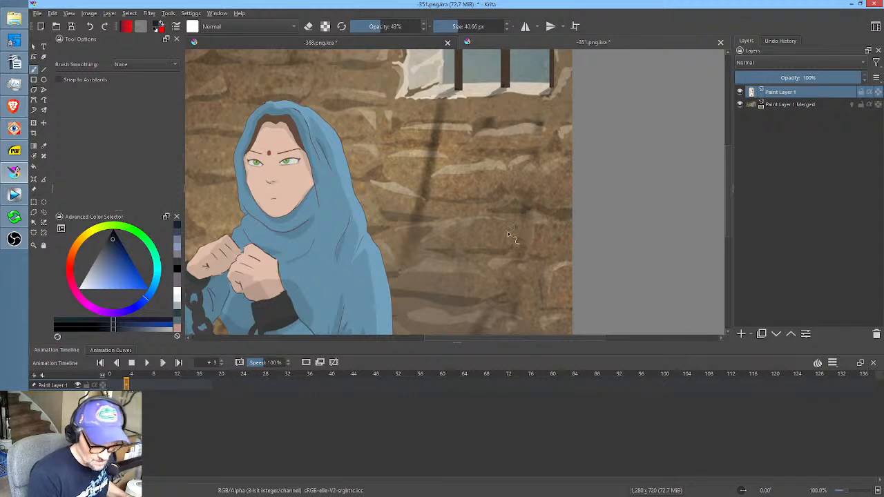
{"action": "middle_click", "coordinate": [488, 239]}
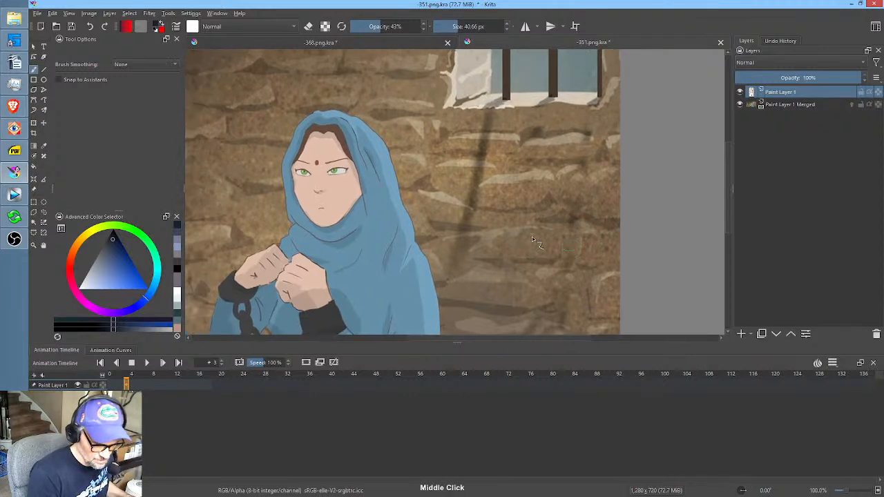
{"action": "left_click", "coordinate": [793, 103], "text": "ctrl"}
{"action": "left_click", "coordinate": [799, 95]}
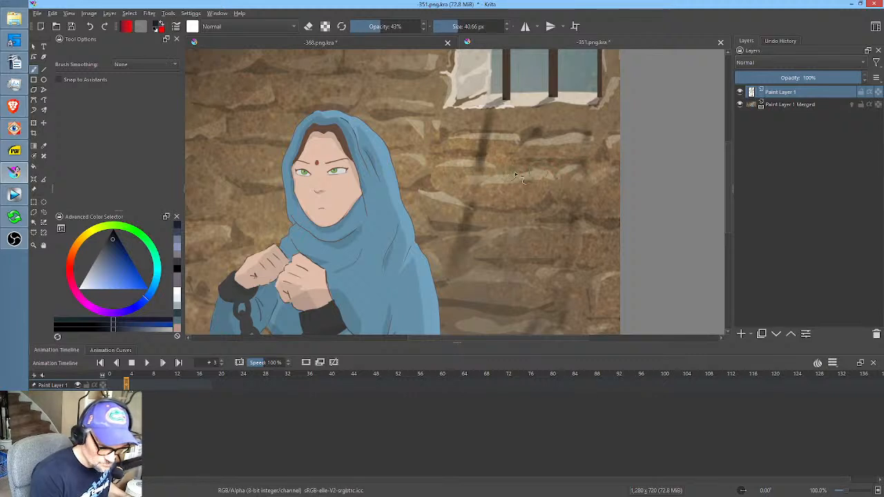
{"action": "left_click", "coordinate": [791, 105]}
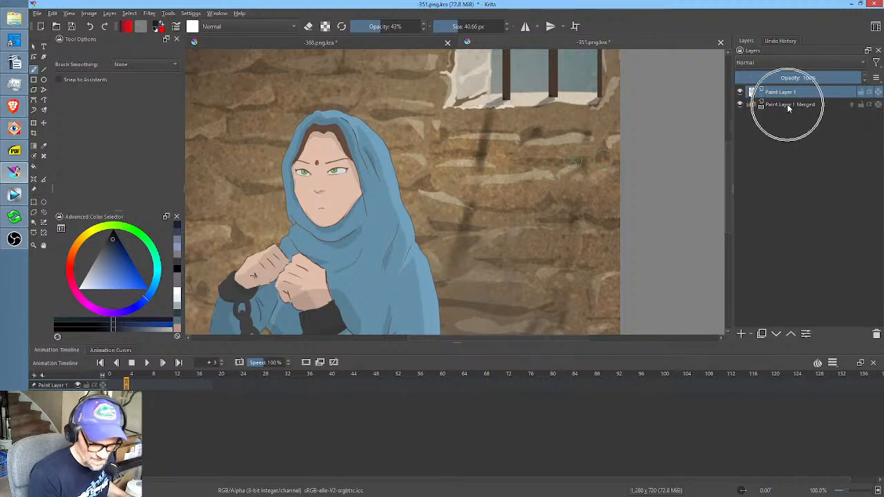
{"action": "left_click", "coordinate": [774, 96]}
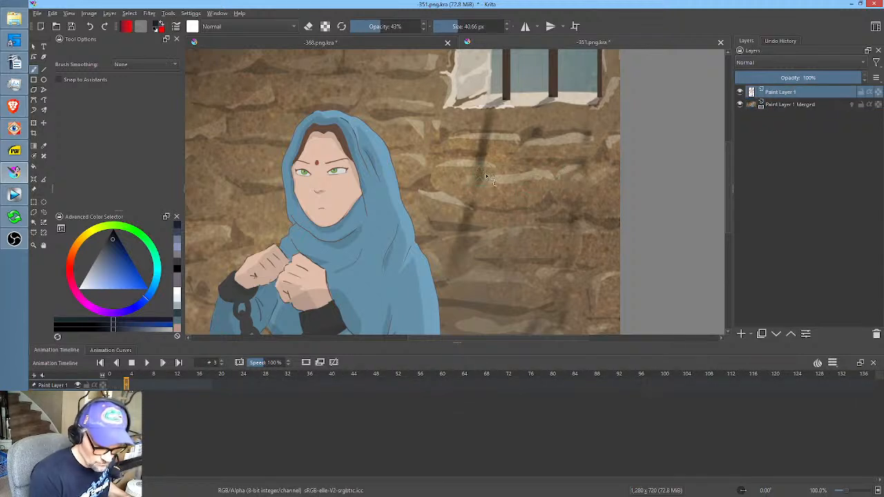
Sample texture from Paint Layer 1 Merged and clone it onto Paint Layer 1 over the left shadow below the third pale stone.
{"action": "left_click", "coordinate": [791, 105]}
{"action": "key", "text": "ctrl"}
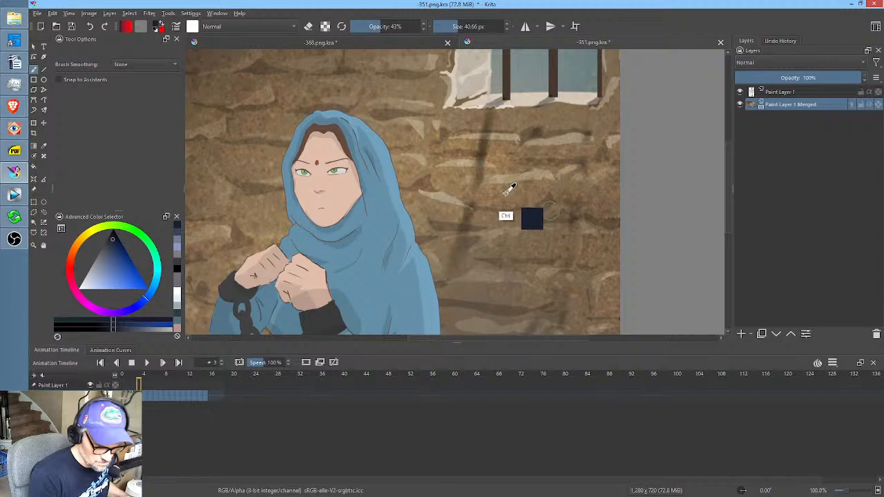
{"action": "left_click", "coordinate": [803, 92]}
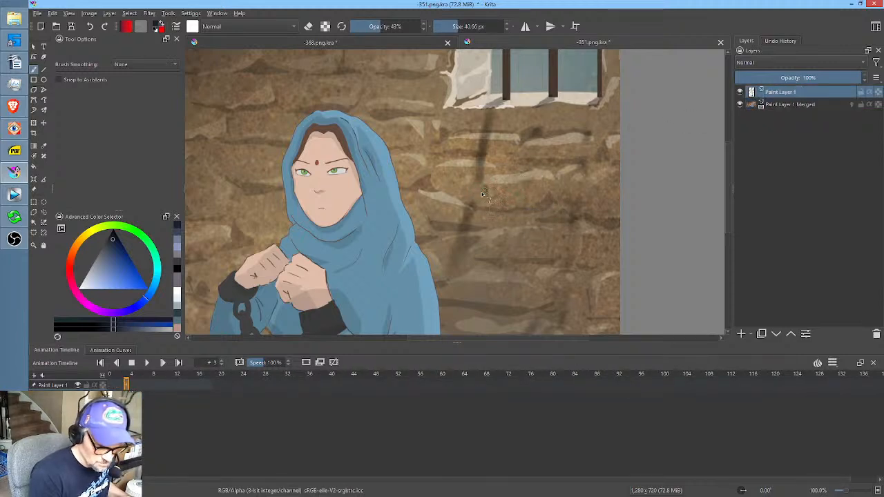
{"action": "left_click", "coordinate": [791, 104]}
{"action": "key", "text": "ctrl"}
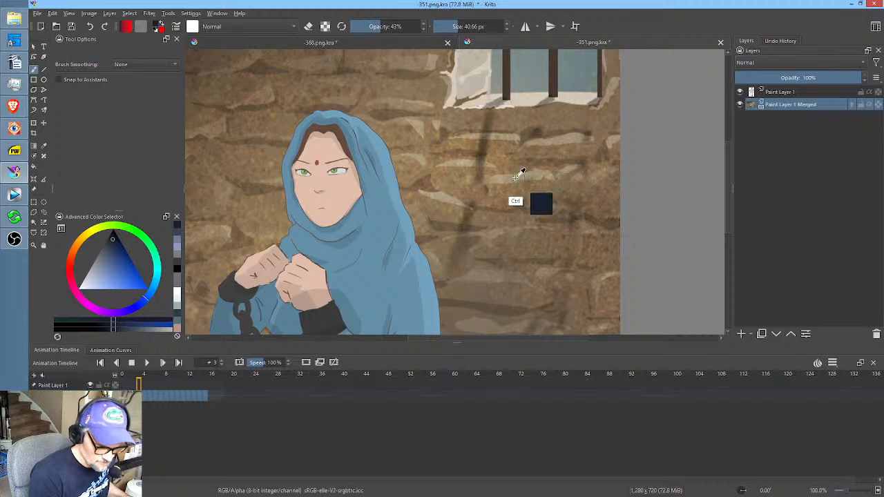
{"action": "left_click", "coordinate": [793, 92]}
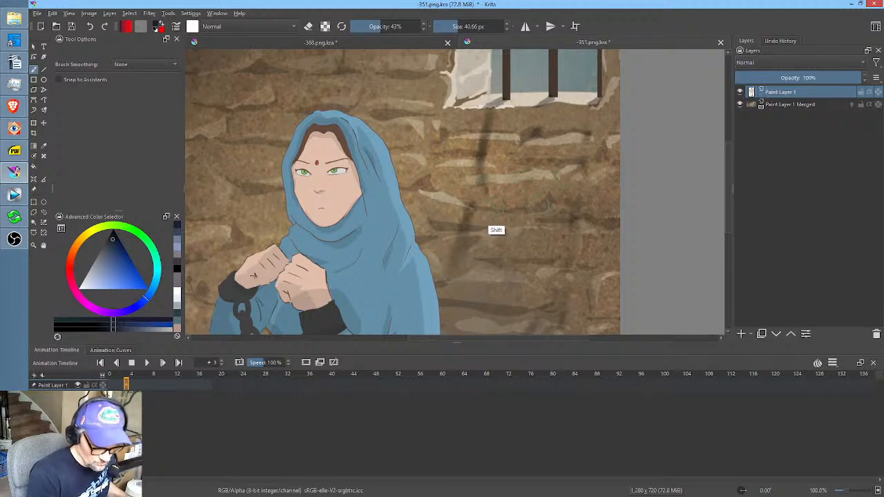
{"action": "left_click", "coordinate": [791, 104]}
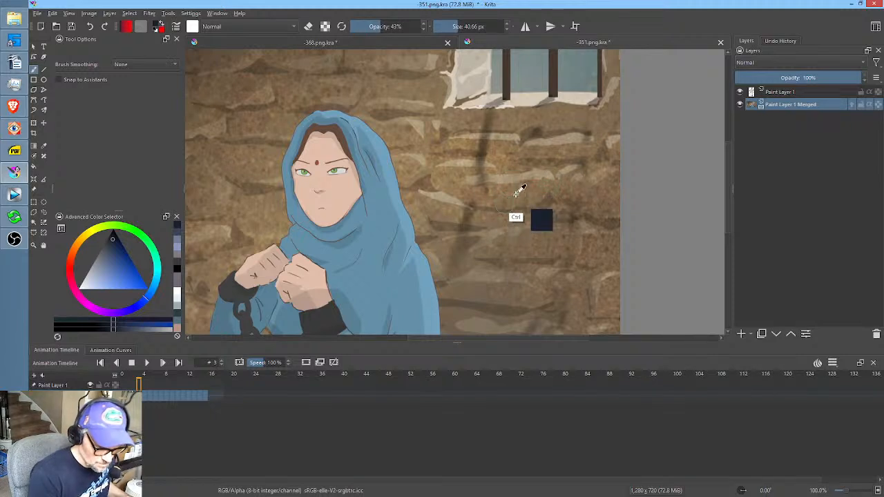
{"action": "left_click_drag", "start_coordinate": [516, 193], "coordinate": [542, 167]}
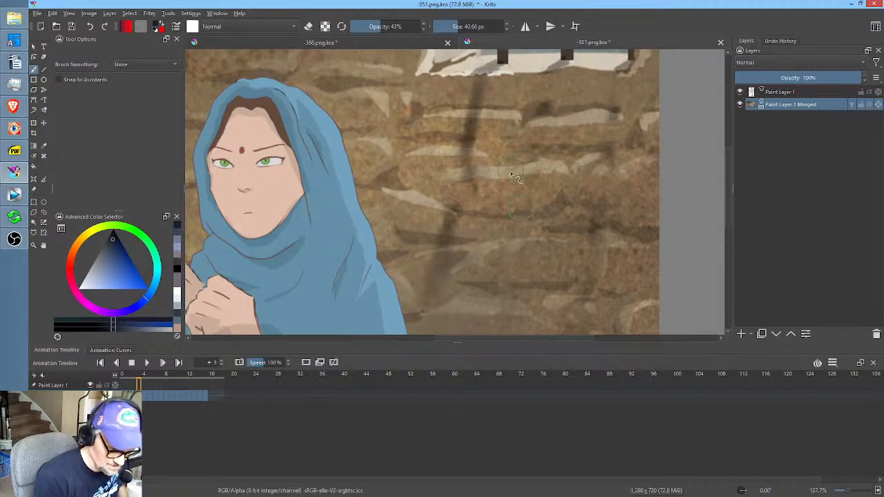
Reduce the brush size to 18.49 px and clone finer merged-layer texture onto Paint Layer 1 around the third pale stone and the crack below.
{"action": "left_click_drag", "start_coordinate": [513, 183], "coordinate": [500, 201], "text": "shift"}
{"action": "left_click", "coordinate": [787, 94]}
{"action": "left_click", "coordinate": [786, 105]}
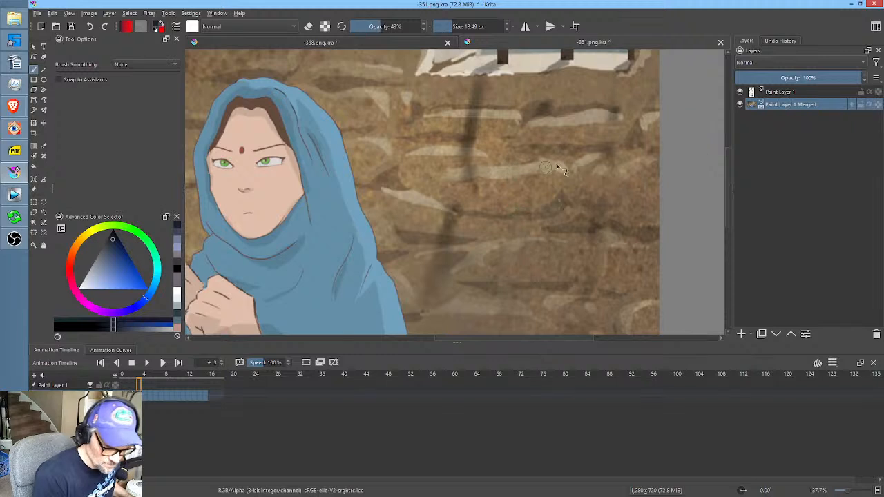
{"action": "left_click", "coordinate": [784, 94]}
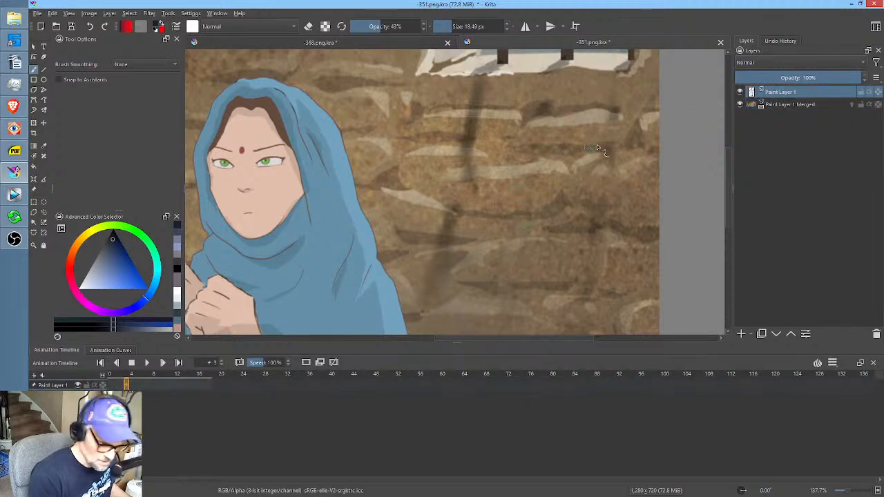
{"action": "left_click", "coordinate": [741, 92]}
{"action": "left_click", "coordinate": [740, 92]}
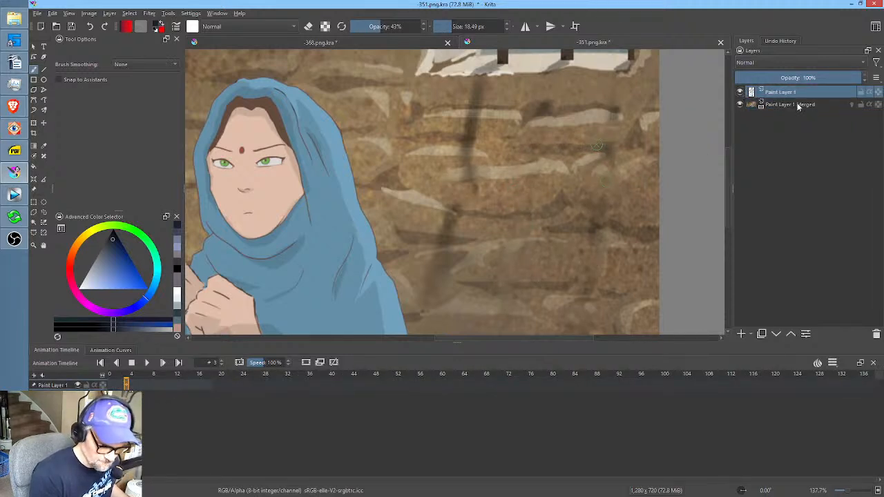
{"action": "left_click", "coordinate": [798, 105]}
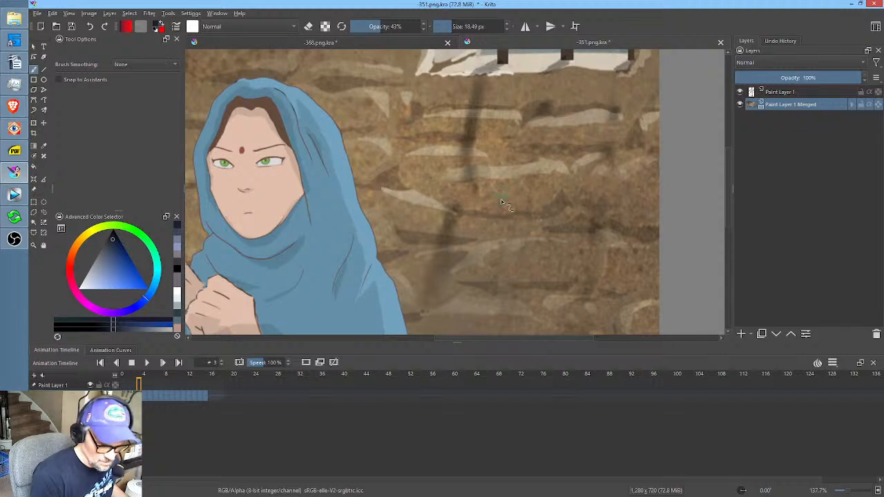
{"action": "left_click", "coordinate": [779, 94]}
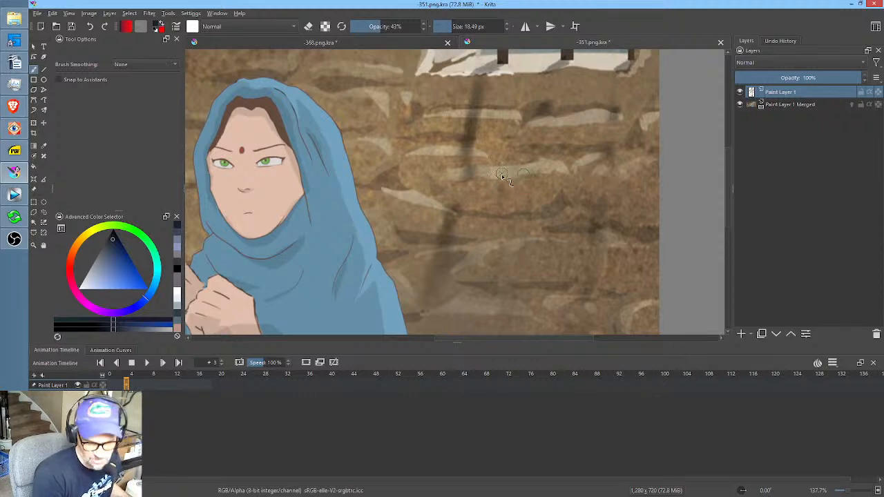
Resample the merged layer and clone the third pale stone's edge onto Paint Layer 1 across the end of the upper left shadow.
{"action": "left_click", "coordinate": [788, 105]}
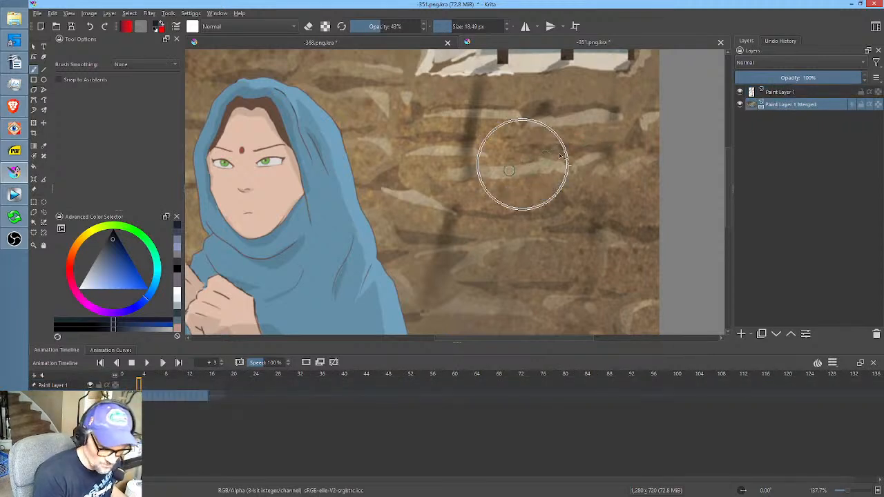
{"action": "key", "text": "Page_Up"}
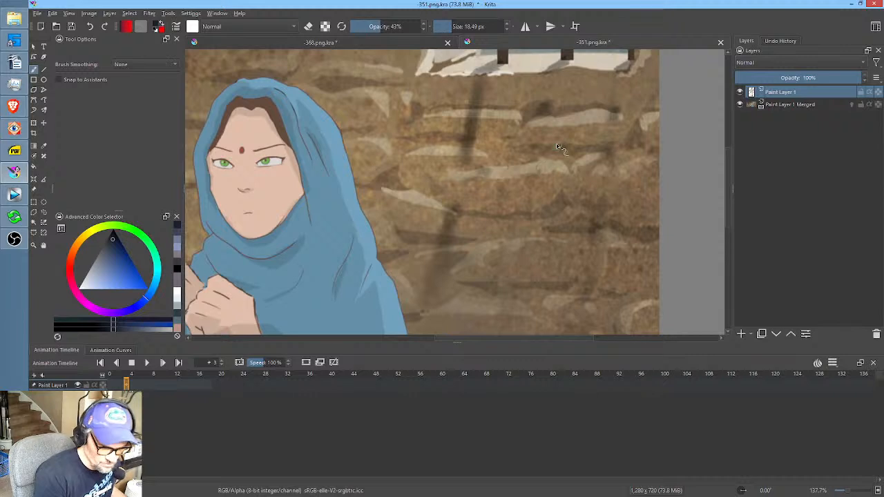
{"action": "left_click", "coordinate": [752, 103]}
{"action": "key", "text": "Page_Up"}
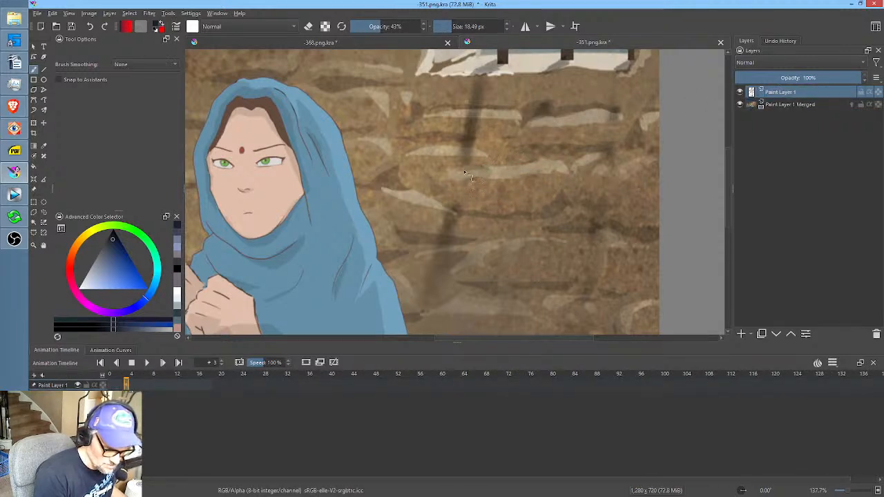
Clone neighbouring texture from the merged layer onto Paint Layer 1 where the left shadow crosses the tip of the second pale stone.
{"action": "left_click_drag", "start_coordinate": [525, 187], "coordinate": [530, 224]}
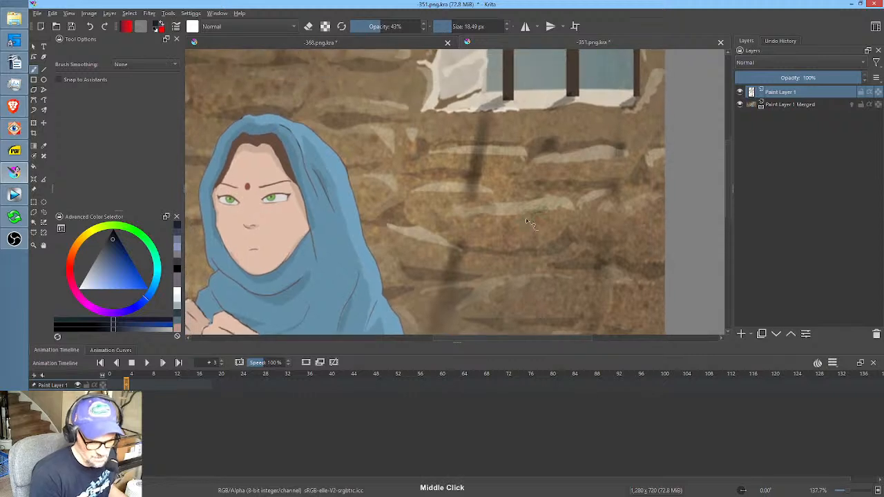
{"action": "left_click", "coordinate": [801, 105]}
{"action": "key", "text": "ctrl"}
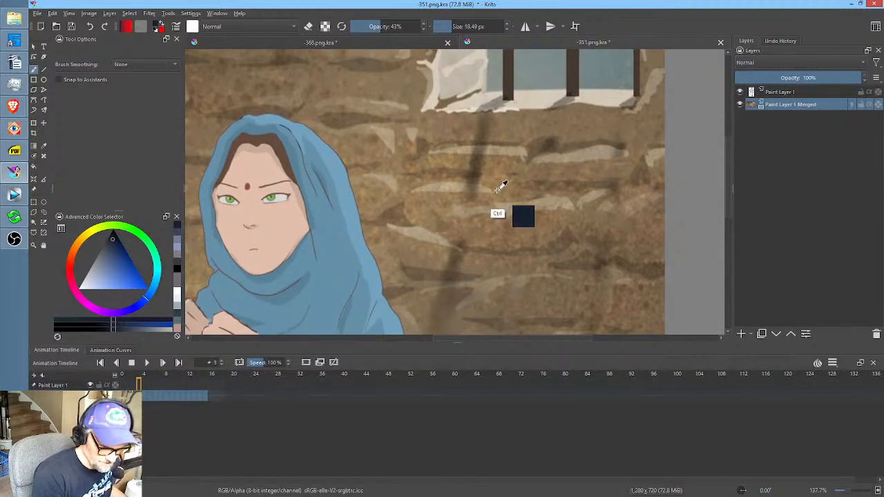
{"action": "left_click", "coordinate": [789, 93]}
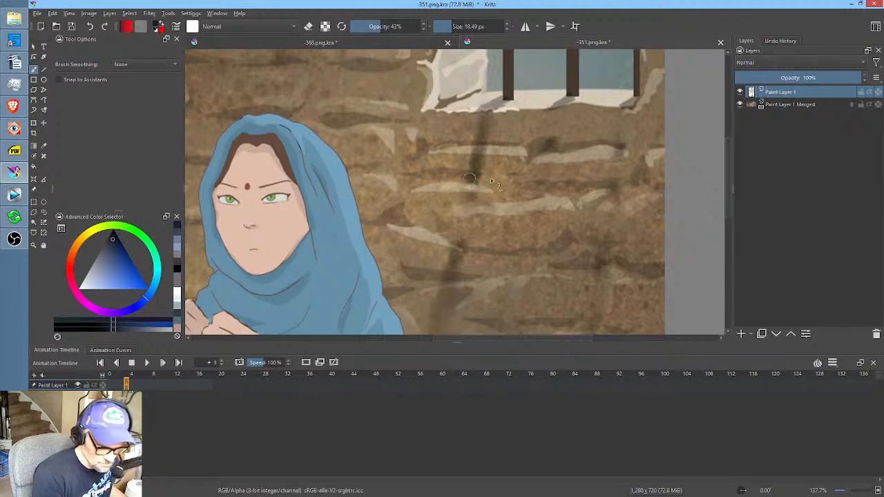
{"action": "left_click", "coordinate": [772, 104]}
{"action": "key", "text": "ctrl"}
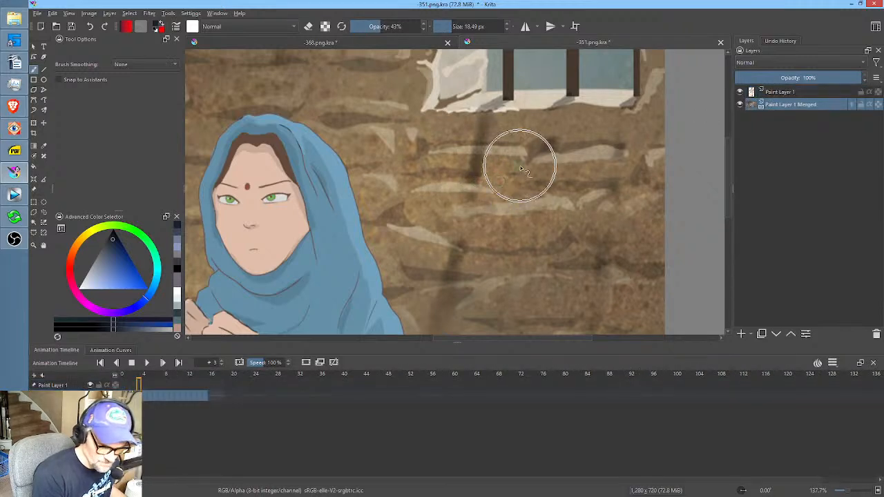
{"action": "left_click", "coordinate": [784, 93]}
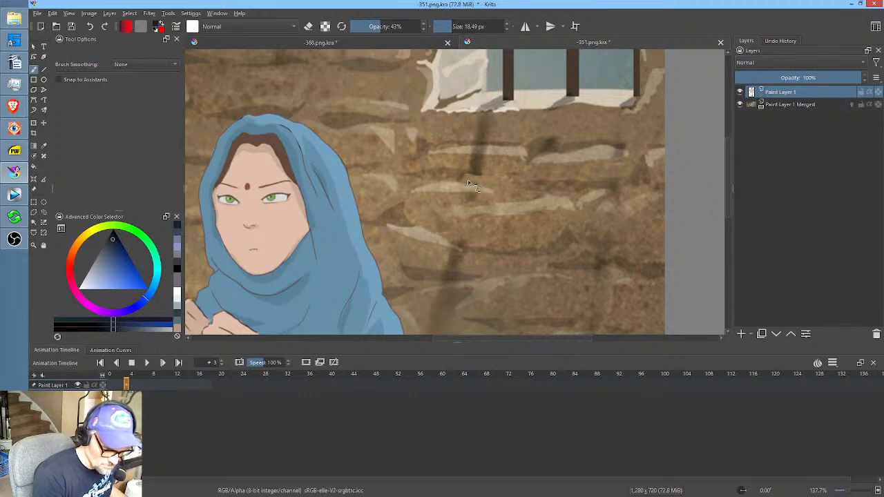
Resample the merged layer and clone over the left shadow from the window sill down past the fourth pale stone on Paint Layer 1.
{"action": "left_click", "coordinate": [794, 105]}
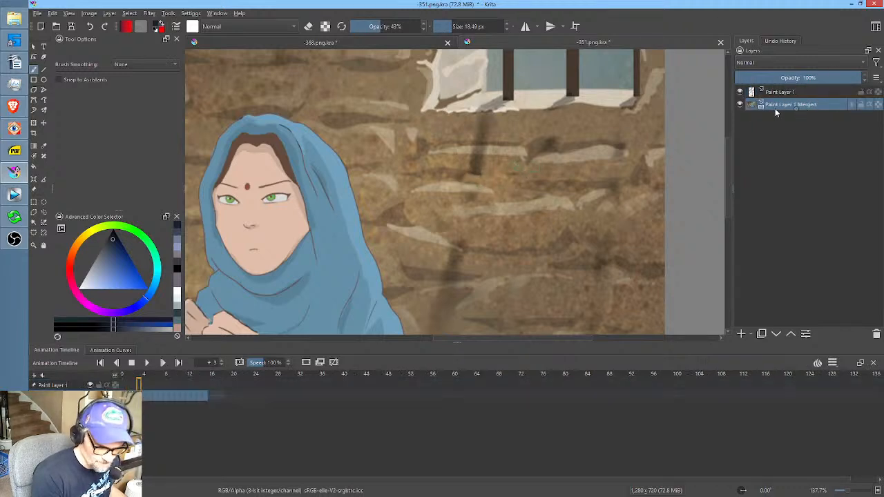
{"action": "key", "text": "ctrl"}
{"action": "left_click", "coordinate": [785, 93]}
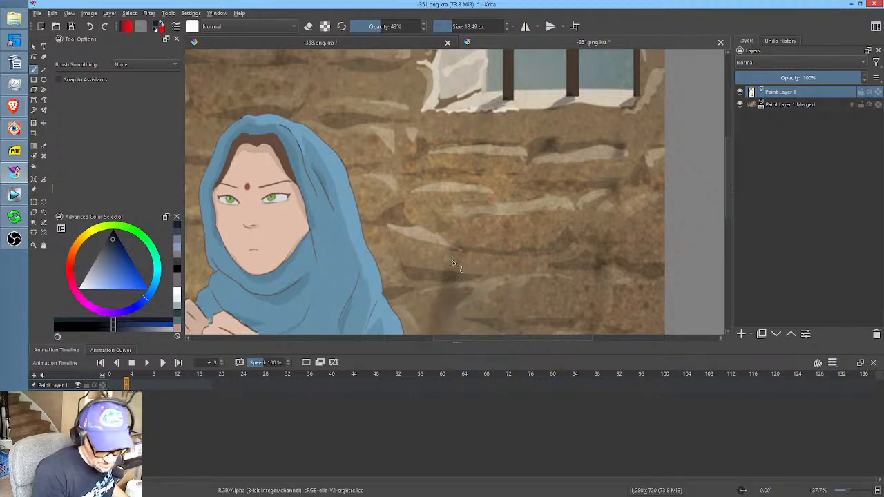
Set the brush size to 29 px and clone wall texture over the lower left shadow and the dark spot near the wall's right edge.
{"action": "middle_click", "coordinate": [527, 256]}
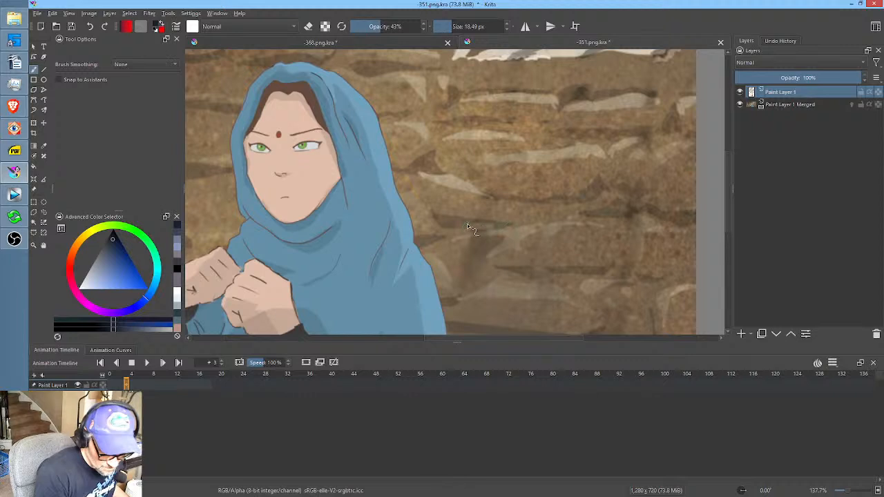
{"action": "middle_click", "coordinate": [512, 239]}
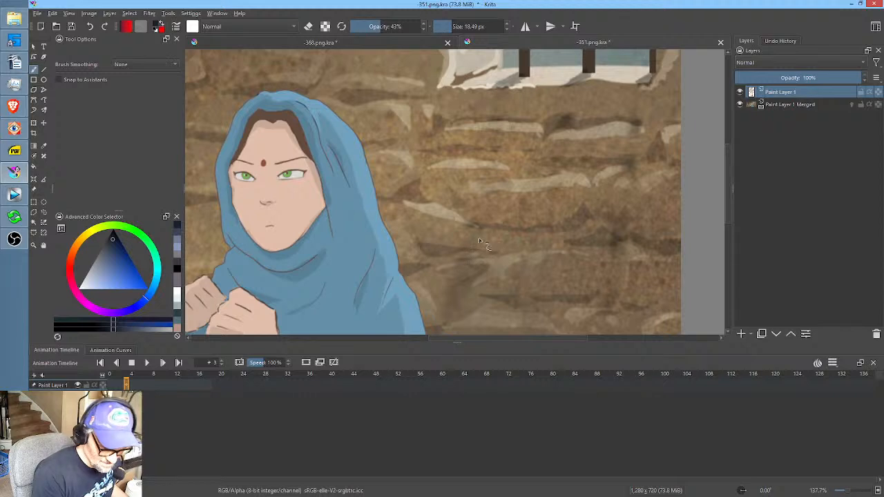
{"action": "left_click_drag", "start_coordinate": [479, 241], "coordinate": [485, 243], "text": "shift"}
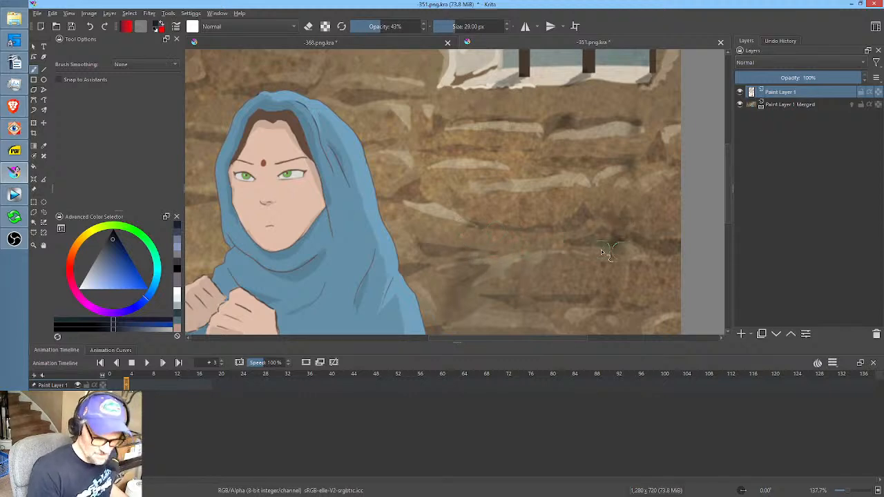
{"action": "left_click_drag", "start_coordinate": [557, 264], "coordinate": [483, 262]}
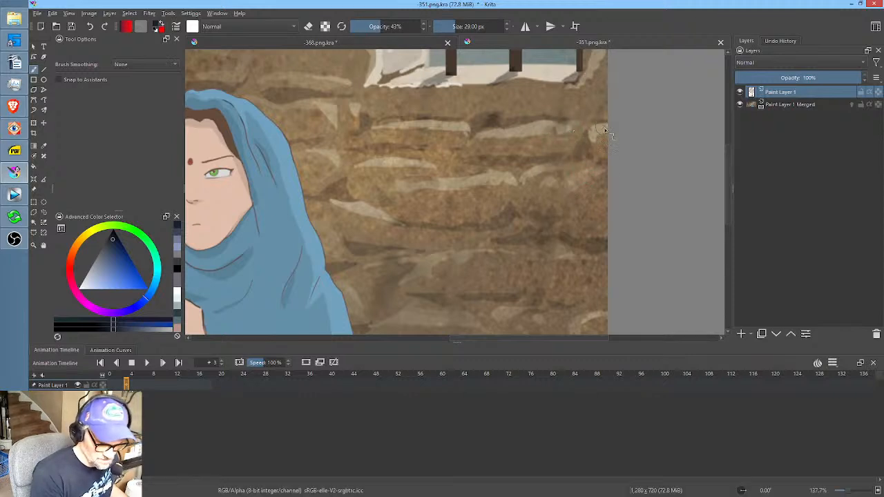
Compare the whole scene with Paint Layer 1 hidden and shown, checking the wall for leftover window-bar shadows.
{"action": "key", "text": "minus"}
{"action": "key", "text": "minus"}
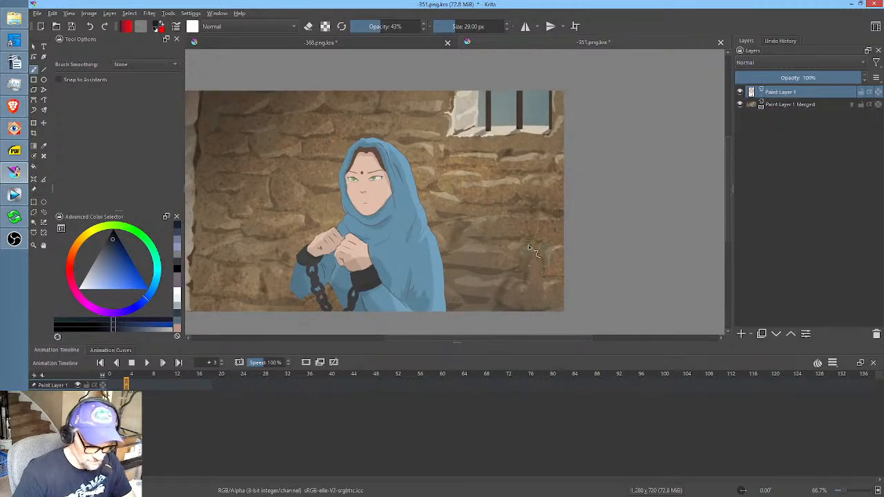
{"action": "left_click", "coordinate": [741, 93]}
{"action": "left_click", "coordinate": [741, 93]}
{"action": "left_click", "coordinate": [741, 93]}
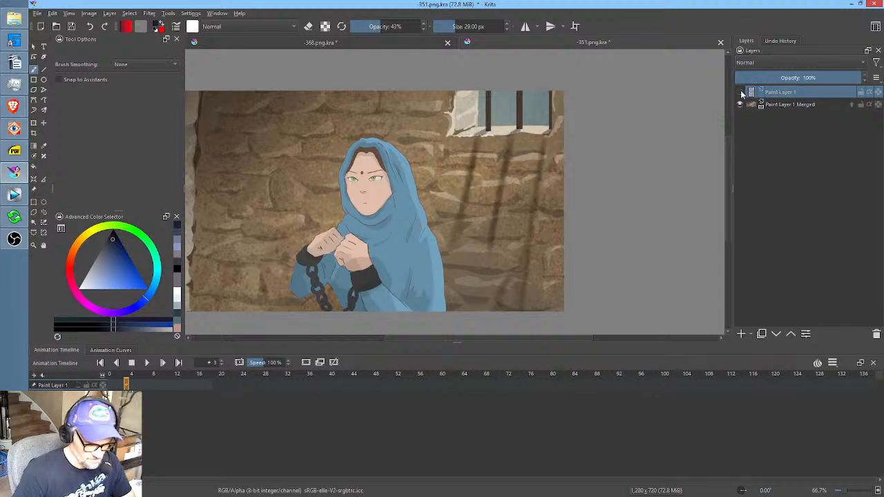
{"action": "left_click", "coordinate": [741, 92]}
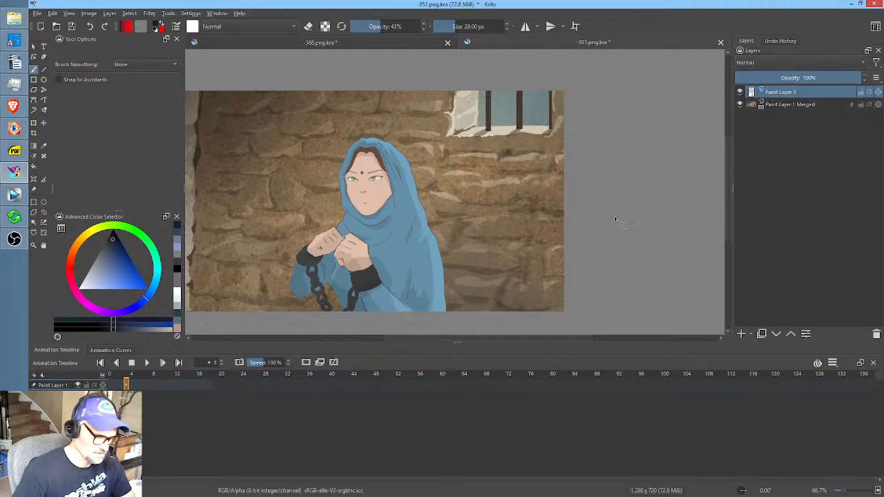
{"action": "scroll", "coordinate": [622, 214], "scroll_direction": "down", "scroll_amount": 1}
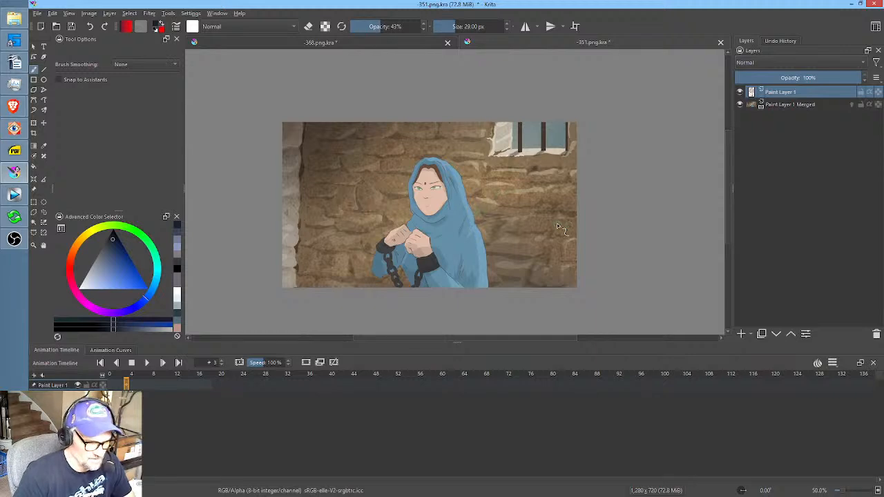
{"action": "scroll", "coordinate": [557, 223], "scroll_direction": "up", "scroll_amount": 3}
{"action": "scroll", "coordinate": [549, 207], "scroll_direction": "down", "scroll_amount": 2}
{"action": "scroll", "coordinate": [549, 205], "scroll_direction": "down", "scroll_amount": 1}
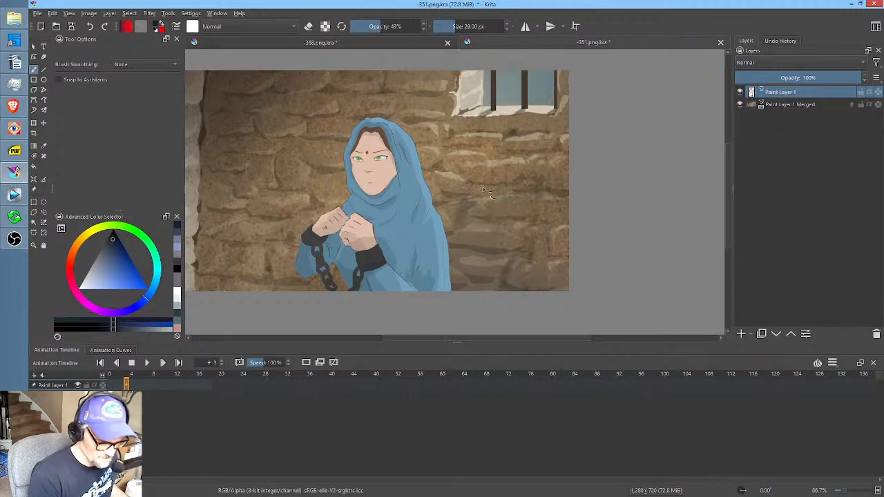
Set the clone brush to Lighten at 44.70 px, resample the merged layer, and clone over the leftover lower wall shadows on Paint Layer 1.
{"action": "left_click", "coordinate": [250, 22]}
{"action": "left_click", "coordinate": [245, 60]}
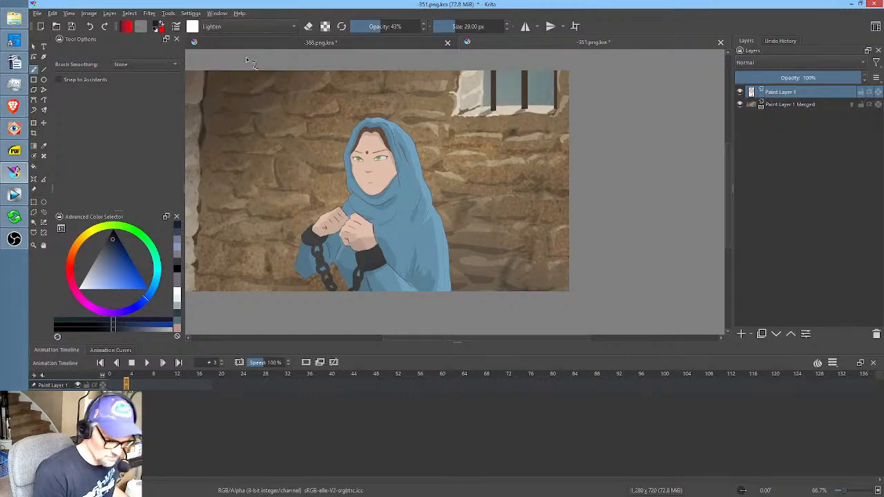
{"action": "left_click_drag", "start_coordinate": [498, 235], "coordinate": [504, 235], "text": "shift"}
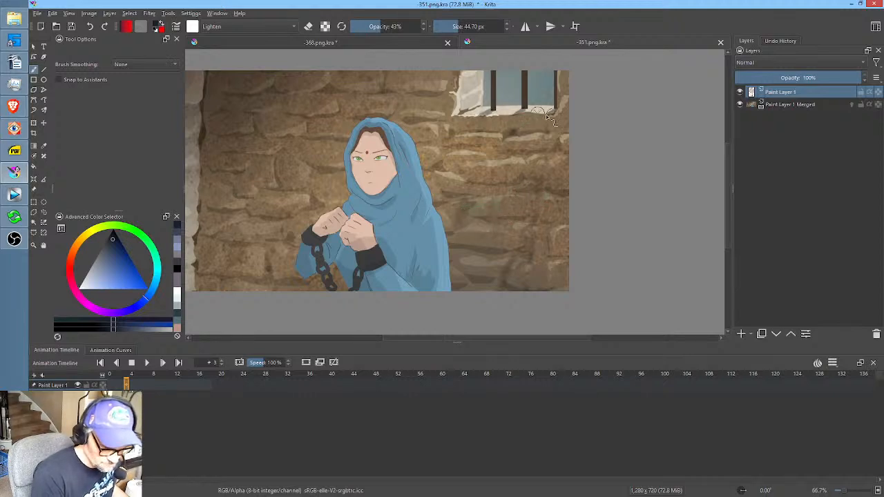
{"action": "left_click", "coordinate": [788, 104]}
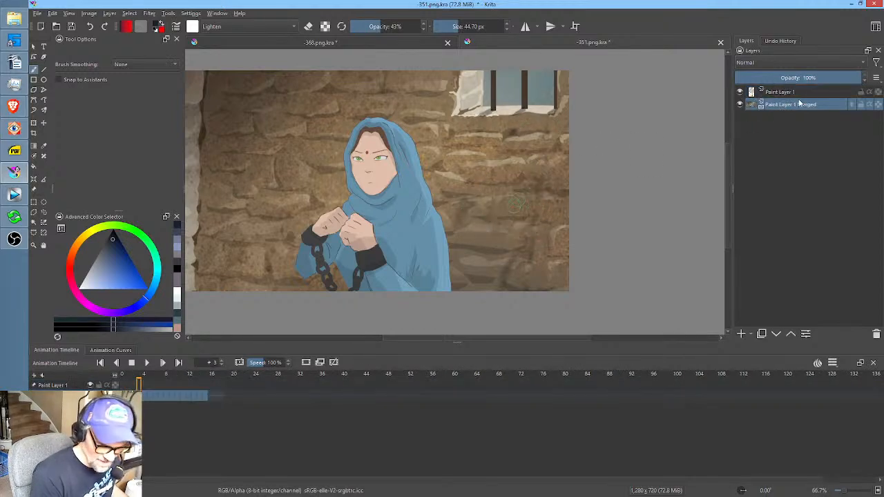
{"action": "key", "text": "Page_Up"}
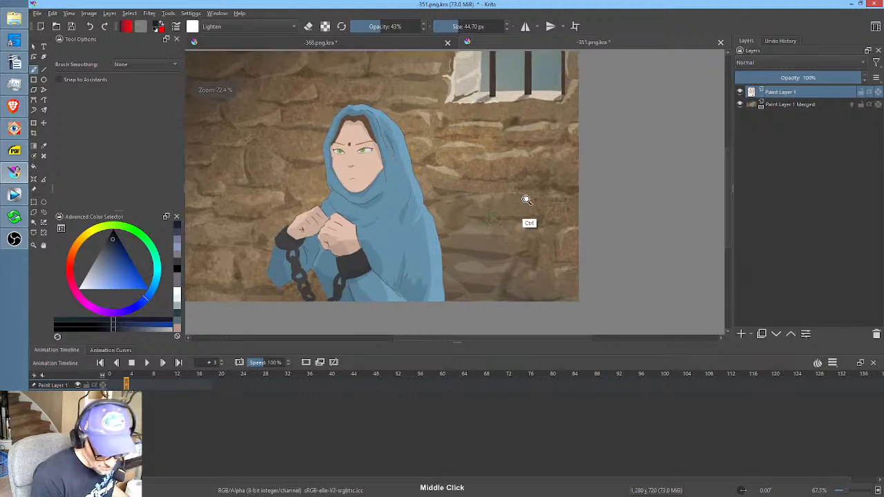
{"action": "scroll", "coordinate": [527, 198], "scroll_direction": "up", "scroll_amount": 3}
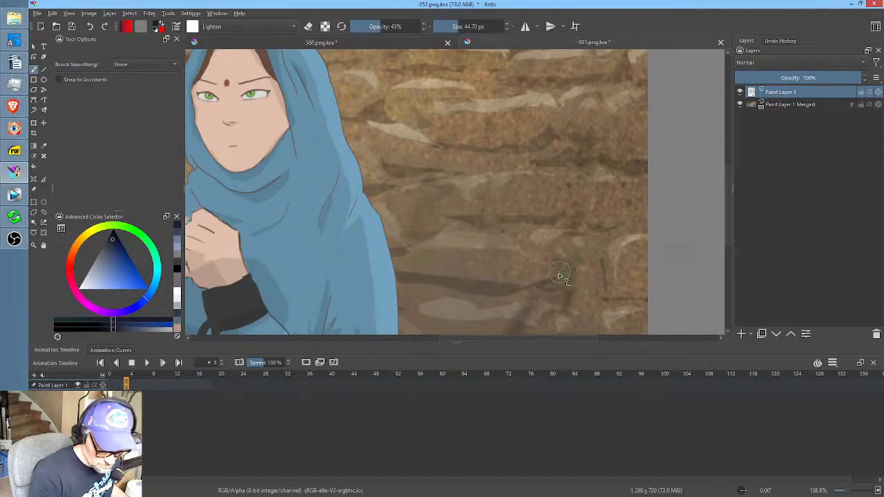
{"action": "mouse_move", "coordinate": [583, 279]}
{"action": "left_mouse_down"}
{"action": "mouse_move", "coordinate": [522, 317]}
{"action": "mouse_move", "coordinate": [484, 326]}
{"action": "left_mouse_up"}
{"action": "scroll", "coordinate": [572, 228], "scroll_direction": "down", "scroll_amount": 5}
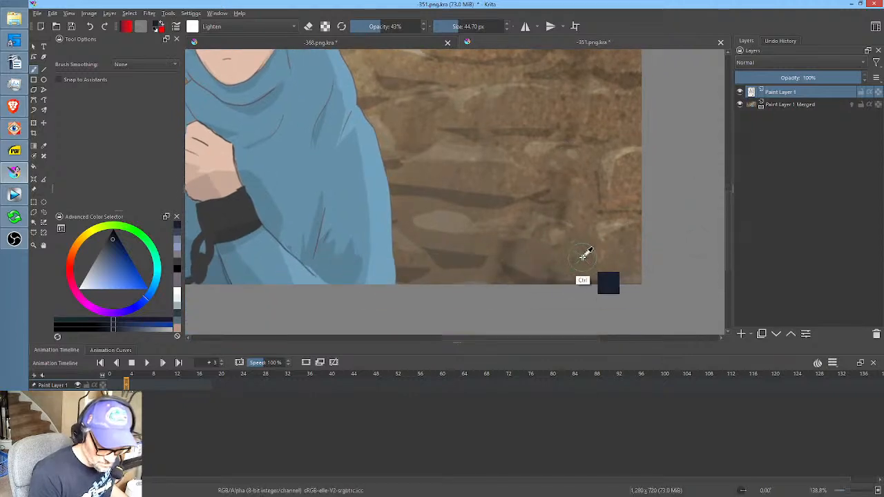
Resample the merged layer and clone over the remaining dark patches near the wall's lower right corner on Paint Layer 1.
{"action": "left_click", "coordinate": [780, 104]}
{"action": "key", "text": "ctrl"}
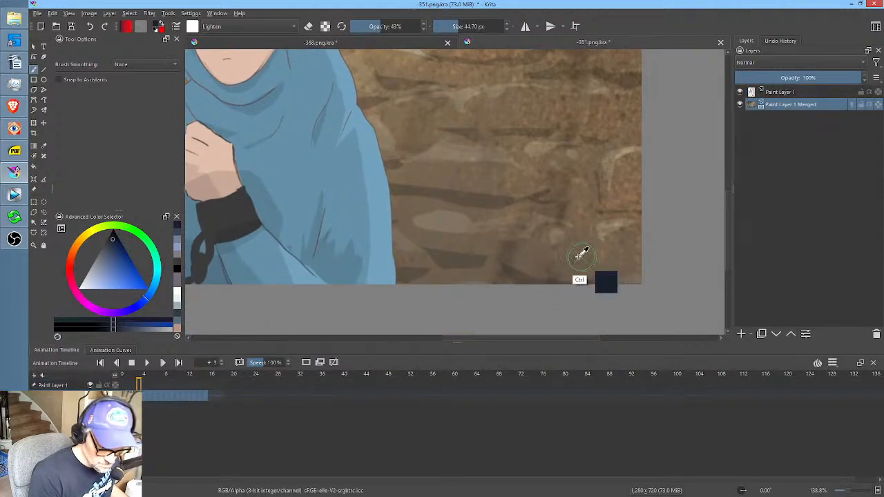
{"action": "left_click", "coordinate": [777, 92]}
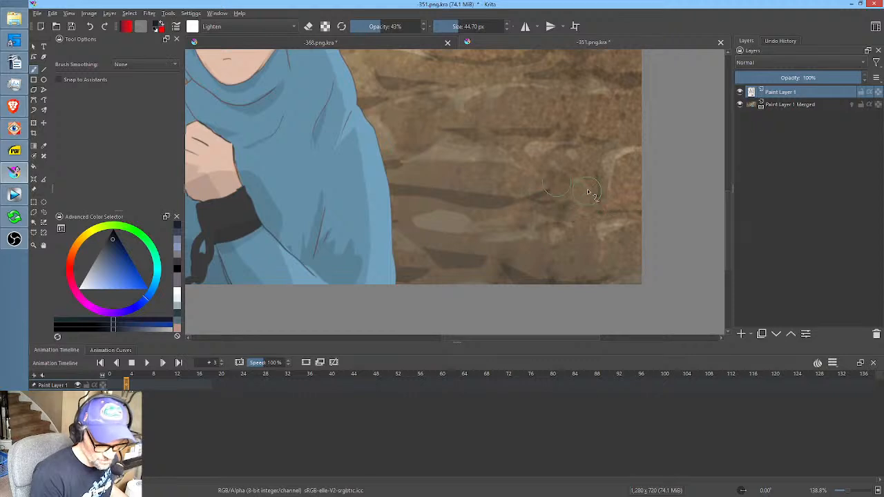
{"action": "left_click_drag", "start_coordinate": [571, 199], "coordinate": [553, 251]}
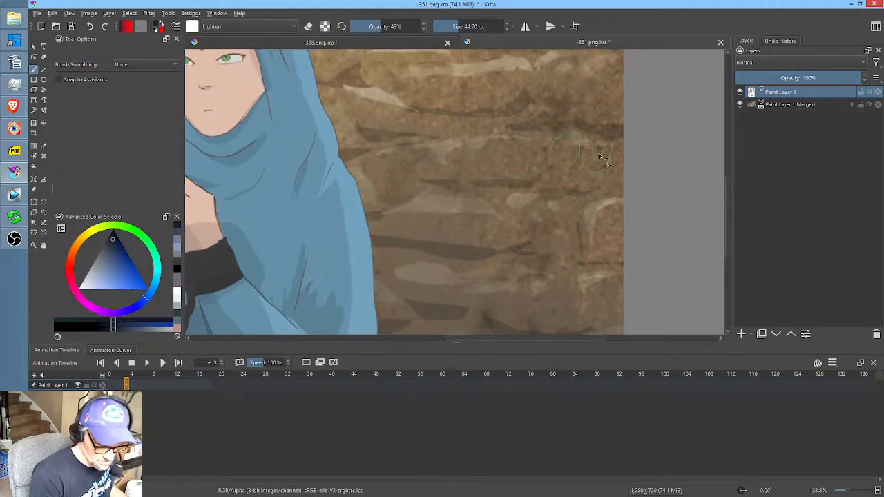
{"action": "left_click_drag", "start_coordinate": [555, 194], "coordinate": [545, 249]}
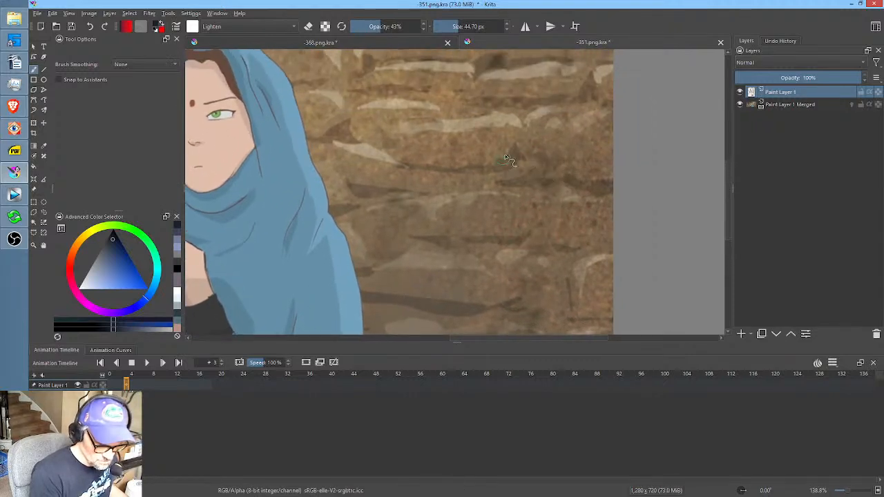
{"action": "left_click_drag", "start_coordinate": [552, 155], "coordinate": [523, 276]}
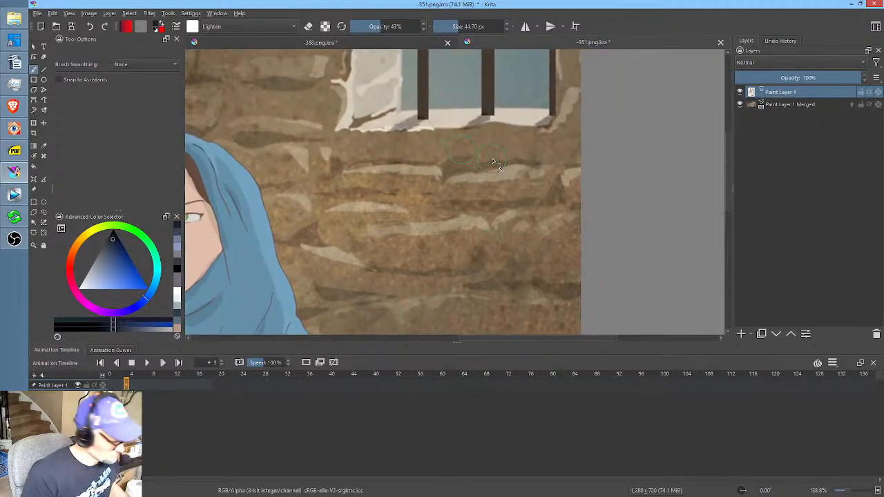
Clone over the pale stones beside the blue hood in Darken mode and switch the brush's blending mode to Normal.
{"action": "key", "text": "1"}
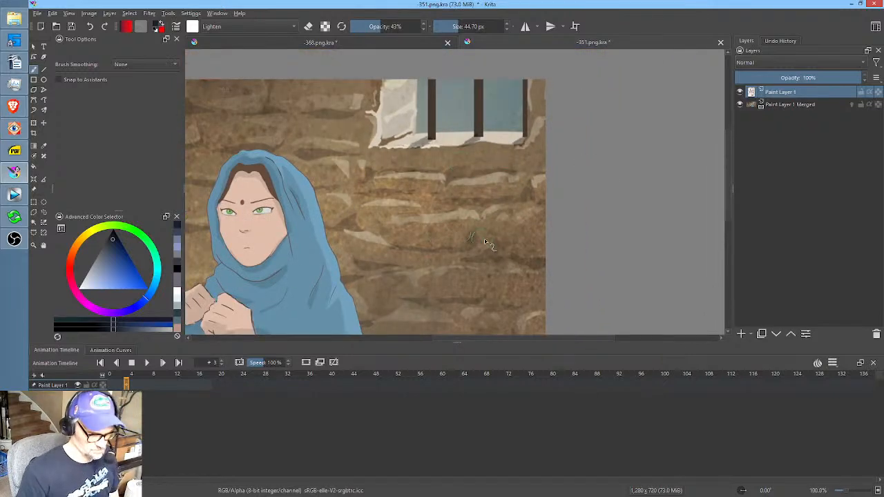
{"action": "key", "text": "minus"}
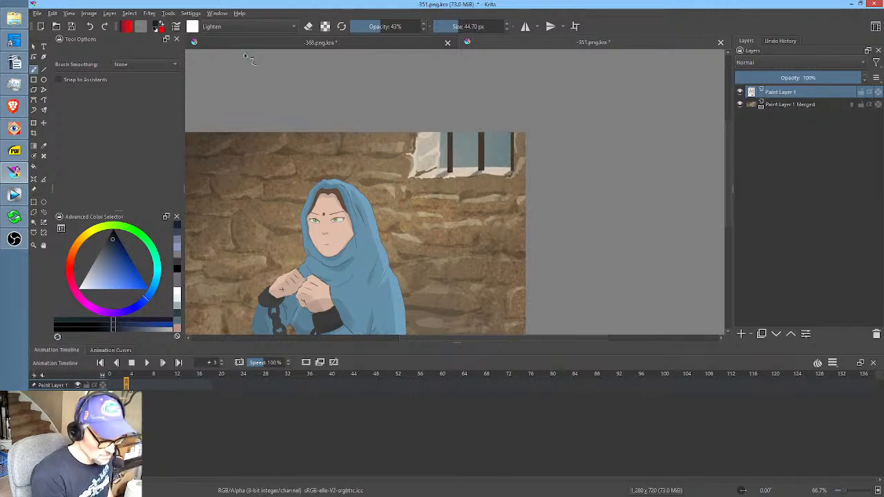
{"action": "left_click", "coordinate": [238, 27]}
{"action": "left_click", "coordinate": [230, 46]}
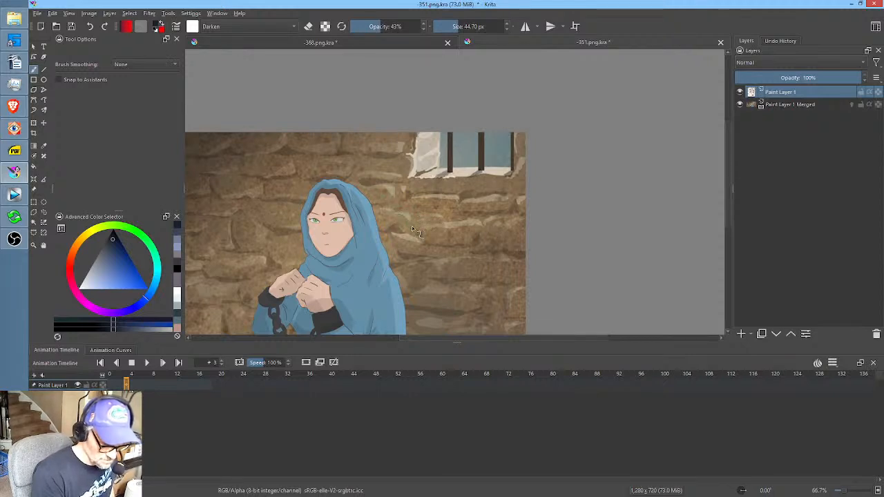
{"action": "left_click", "coordinate": [254, 28]}
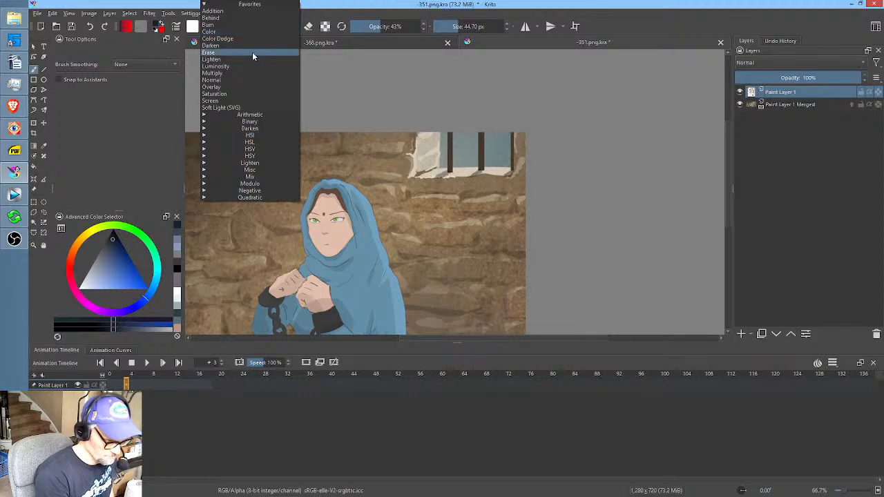
{"action": "left_click", "coordinate": [249, 72]}
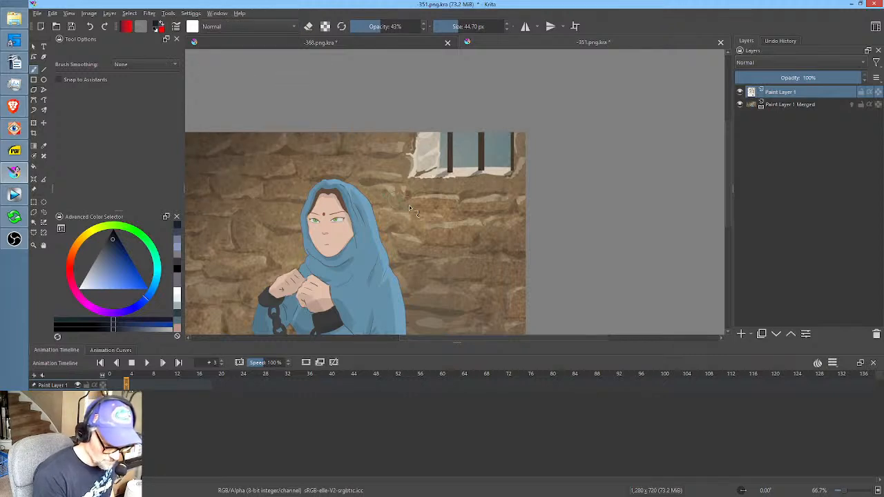
Set the clone brush to Multiply at 21% opacity and darken the wall texture to the right of the woman on Paint Layer 1.
{"action": "left_click", "coordinate": [253, 28]}
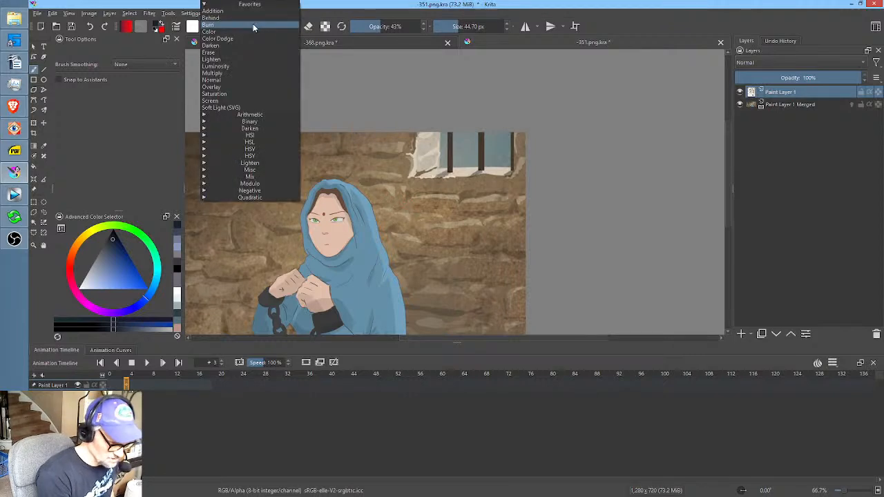
{"action": "left_click", "coordinate": [250, 66]}
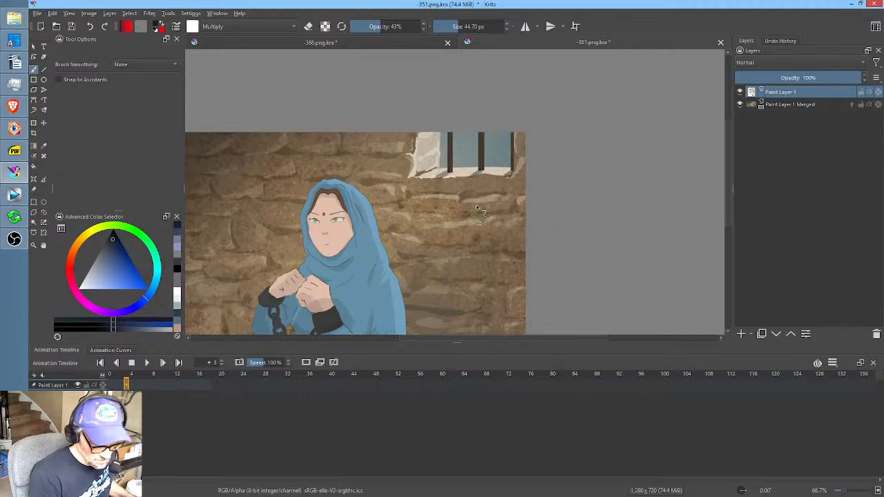
{"action": "key", "text": "i"}
{"action": "key", "text": "i"}
{"action": "key", "text": "i"}
{"action": "key", "text": "i"}
{"action": "key", "text": "i"}
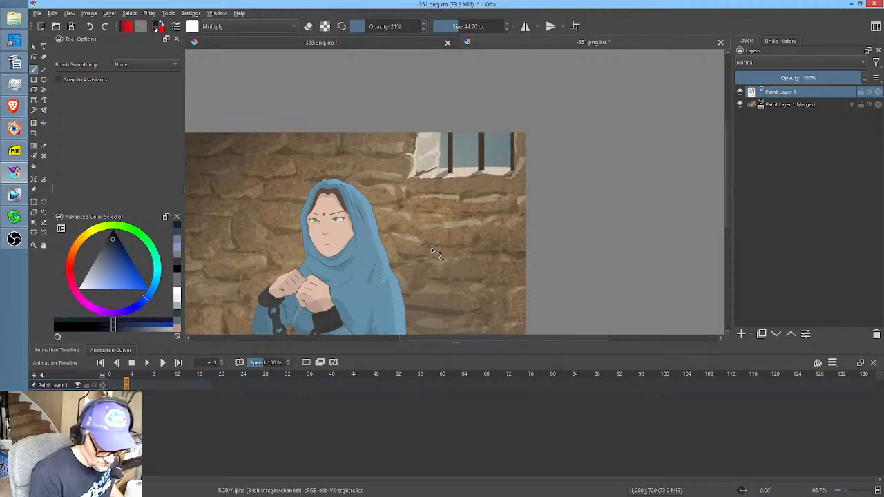
{"action": "mouse_move", "coordinate": [433, 250]}
{"action": "left_mouse_down"}
{"action": "mouse_move", "coordinate": [482, 249]}
{"action": "mouse_move", "coordinate": [430, 262]}
{"action": "mouse_move", "coordinate": [473, 263]}
{"action": "mouse_move", "coordinate": [457, 284]}
{"action": "left_mouse_up"}
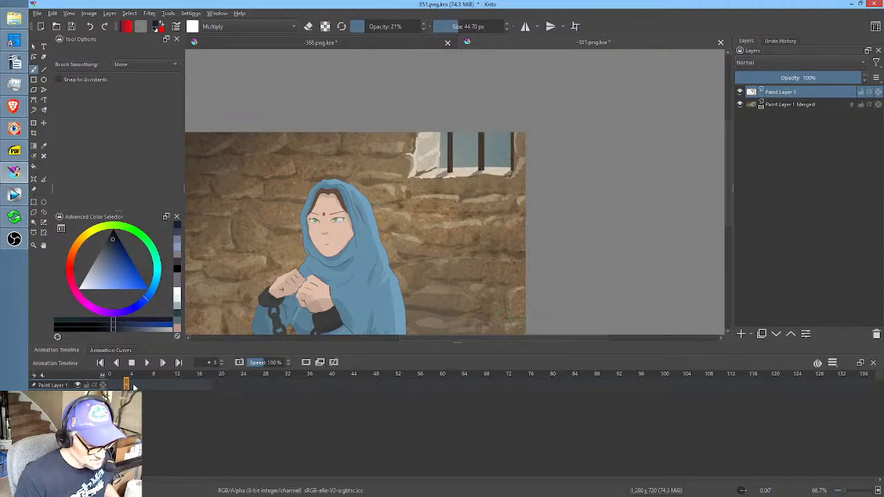
Go to frame 61 and compare the whole scene with Paint Layer 1 hidden and shown.
{"action": "left_click_drag", "start_coordinate": [133, 387], "coordinate": [447, 356]}
{"action": "scroll", "coordinate": [609, 187], "scroll_direction": "down", "scroll_amount": 1}
{"action": "scroll", "coordinate": [613, 186], "scroll_direction": "down", "scroll_amount": 2}
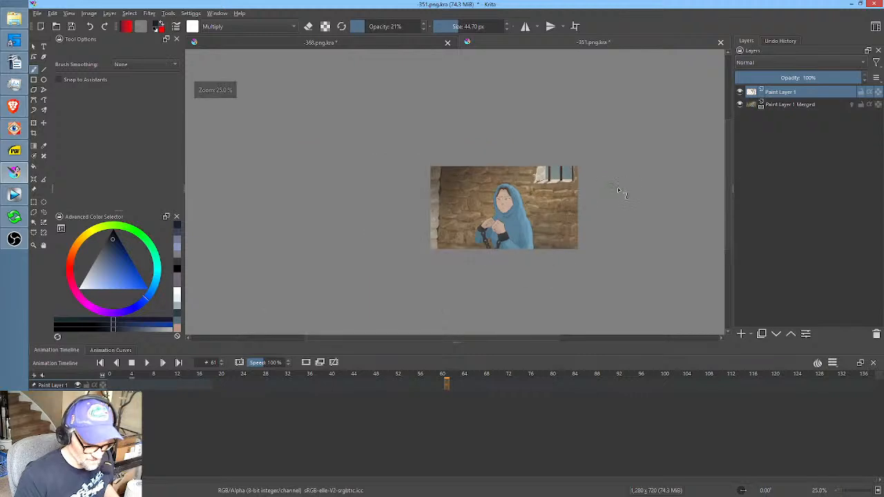
{"action": "scroll", "coordinate": [617, 187], "scroll_direction": "up", "scroll_amount": 2}
{"action": "left_click", "coordinate": [741, 91]}
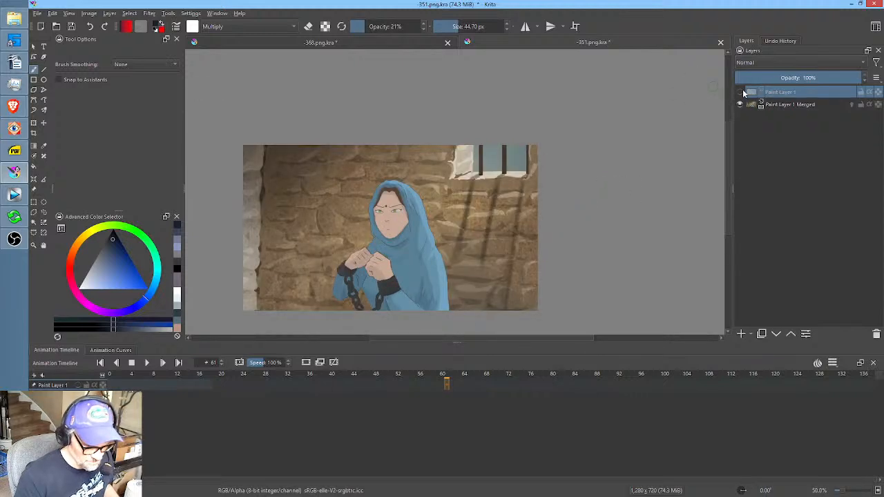
{"action": "left_click", "coordinate": [742, 92]}
{"action": "left_click", "coordinate": [741, 91]}
{"action": "left_click", "coordinate": [741, 92]}
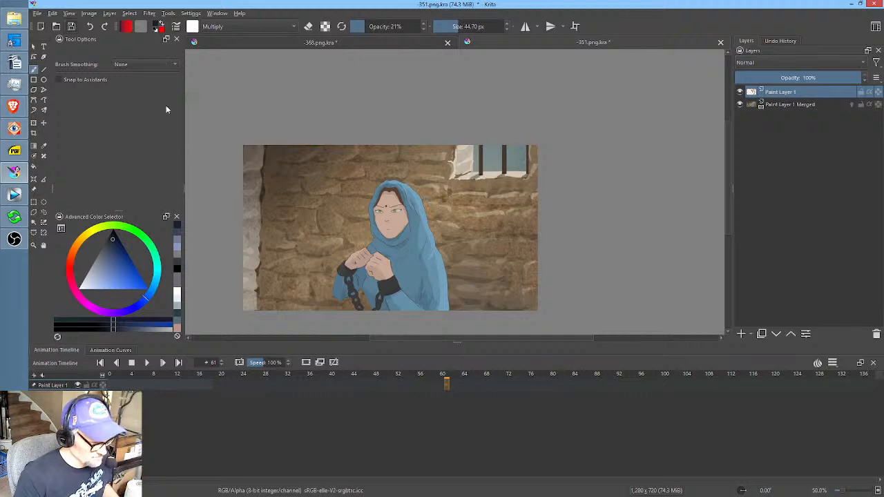
Save the scene and render it as a PNG image sequence to L:/ANIME/SL/scenes/351/RENDER with the base name "351.".
{"action": "key", "text": "ctrl+s"}
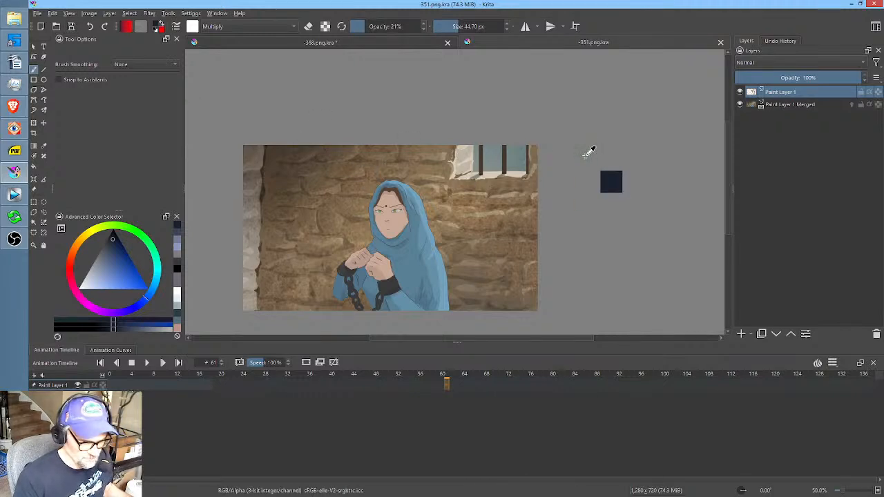
{"action": "key", "text": "ctrl+u"}
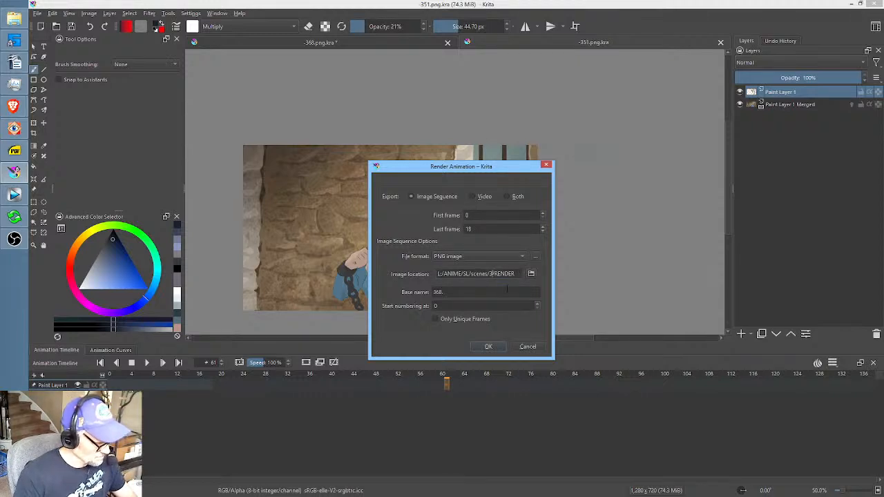
{"action": "type", "text": "8"}
{"action": "key", "text": "Tab"}
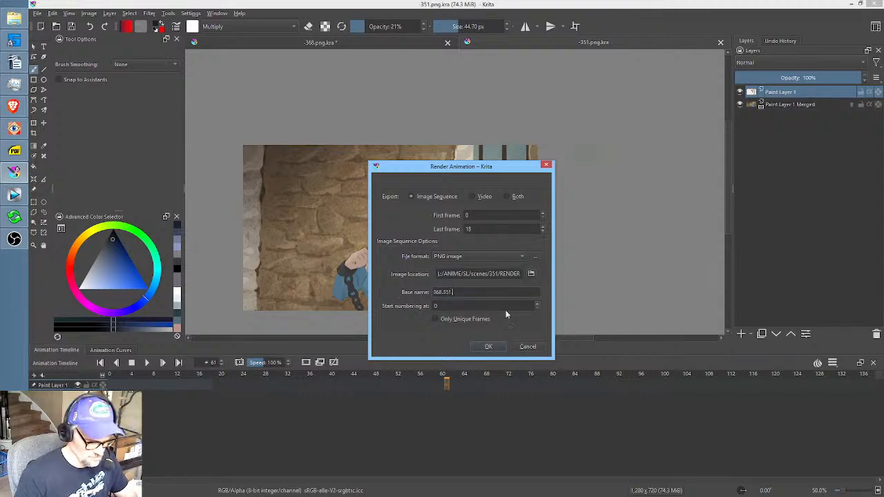
{"action": "key", "text": "ctrl+a"}
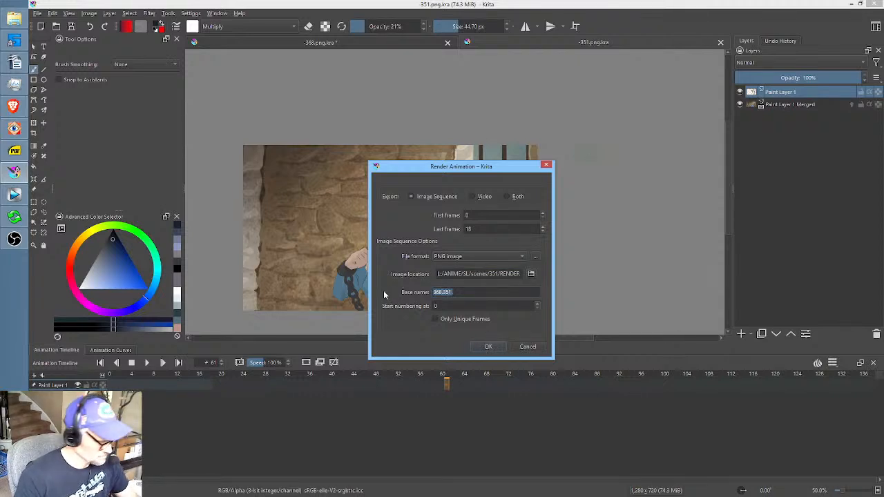
{"action": "type", "text": "351"}
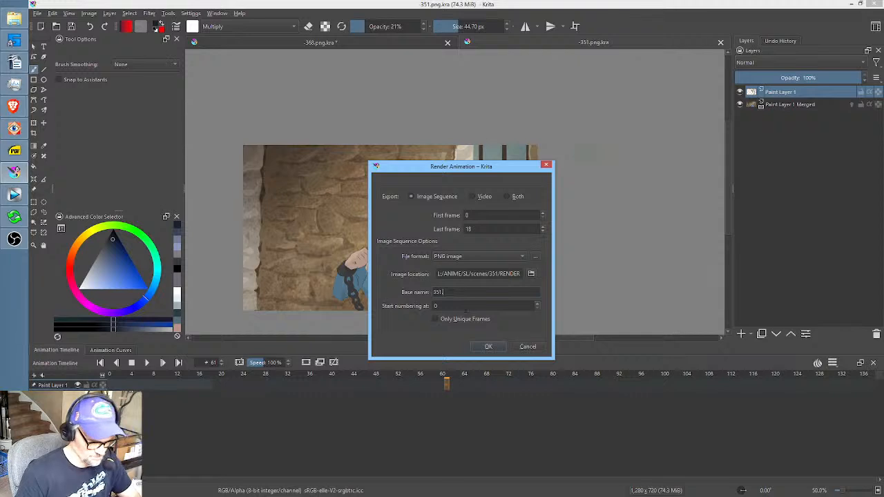
{"action": "left_click", "coordinate": [488, 347]}
{"action": "left_click", "coordinate": [508, 269]}
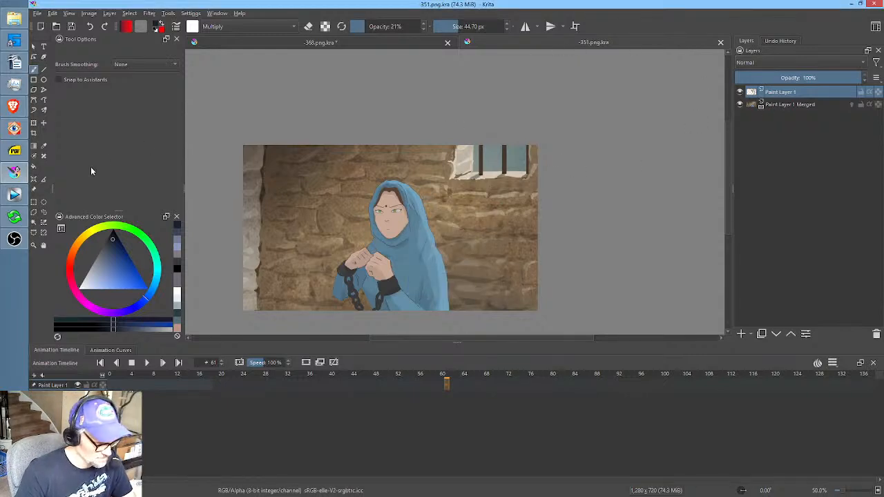
Switch to Vegas Pro and play the timeline from just before the scene 351 clip to check the new render.
{"action": "left_click", "coordinate": [14, 194]}
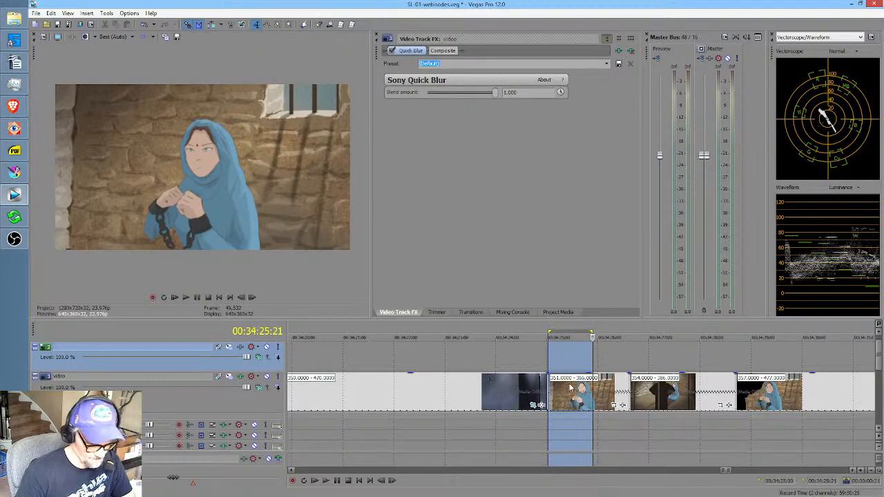
{"action": "left_click", "coordinate": [532, 353]}
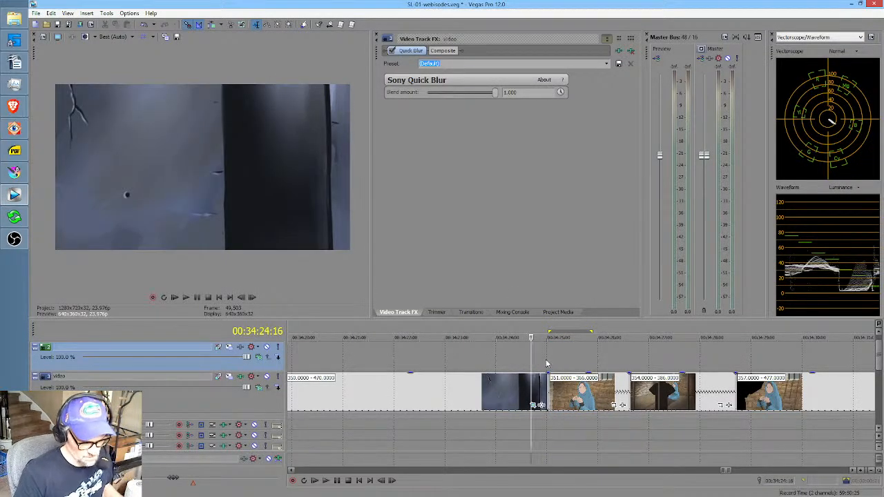
{"action": "key", "text": "space"}
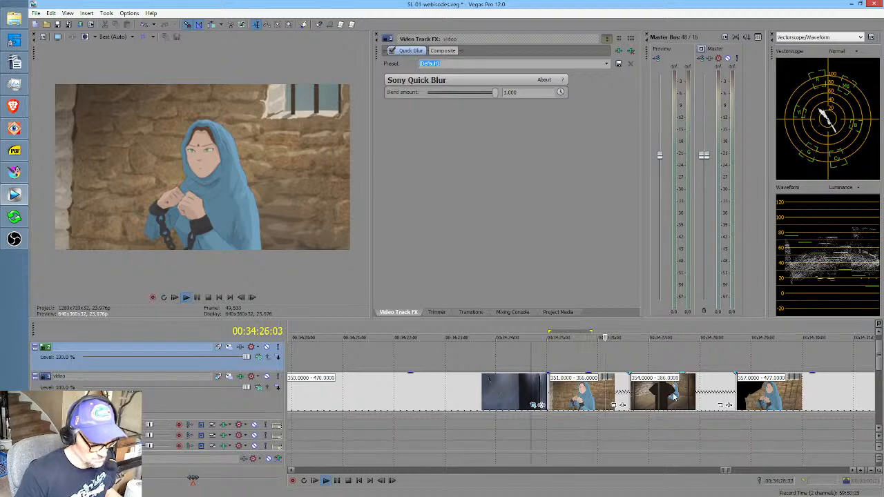
{"action": "key", "text": "space"}
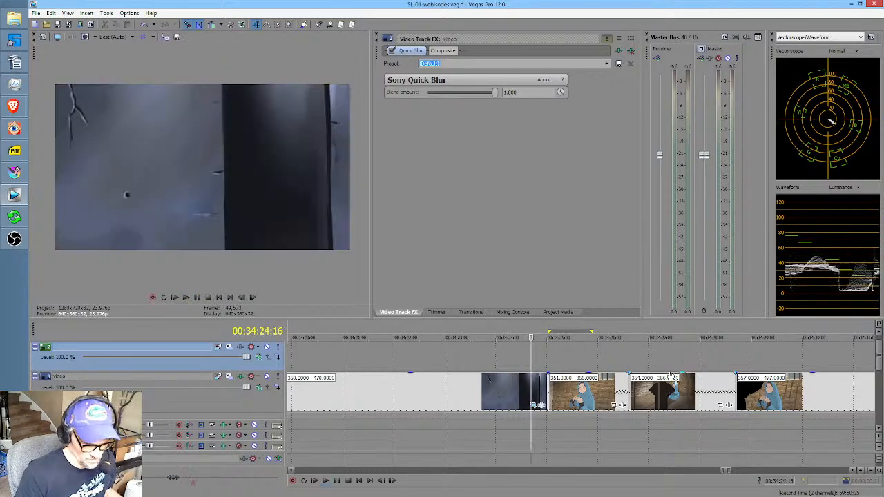
Select the time range spanning scene 354 and select the scene 357 clip to examine its wall shadows.
{"action": "left_click_drag", "start_coordinate": [616, 354], "coordinate": [749, 360]}
{"action": "scroll", "coordinate": [753, 363], "scroll_direction": "right", "scroll_amount": 4}
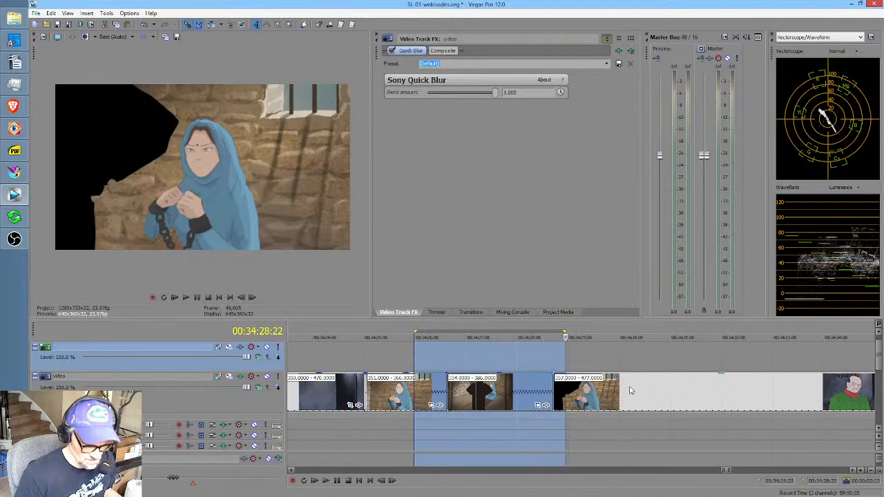
{"action": "left_click", "coordinate": [618, 392]}
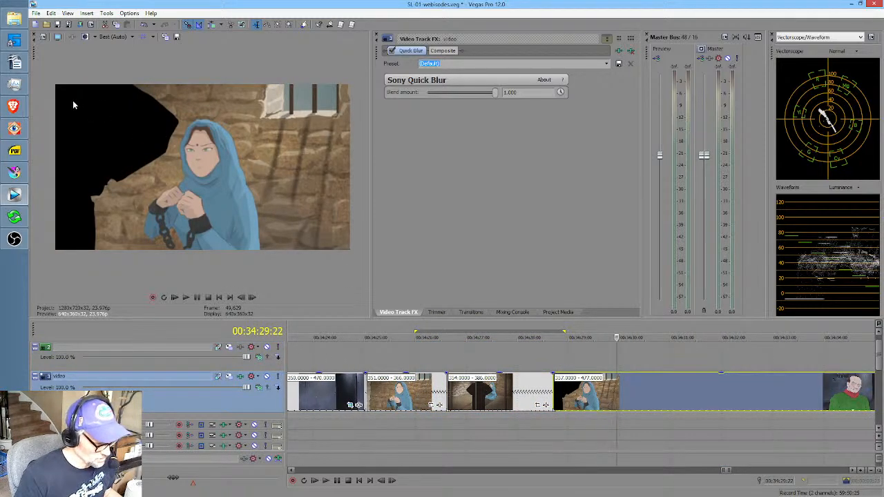
Switch to Krita and open the scene file -357.png.kra from L:/ANIME/SL/scenes.
{"action": "left_click", "coordinate": [14, 172]}
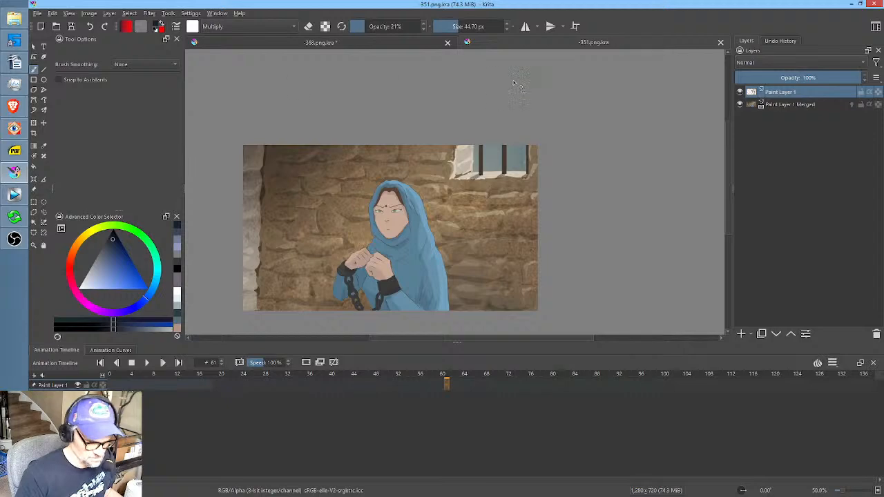
{"action": "left_click", "coordinate": [38, 13]}
{"action": "left_click", "coordinate": [42, 38]}
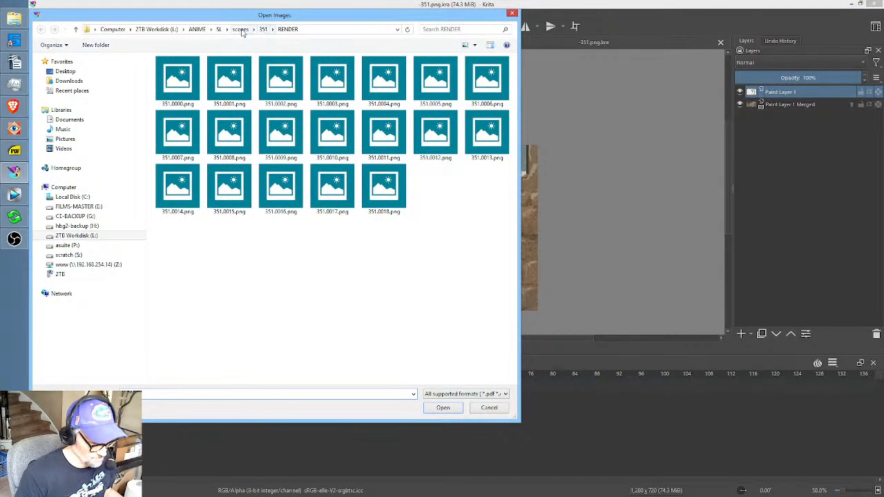
{"action": "left_click", "coordinate": [241, 29]}
{"action": "left_click", "coordinate": [262, 394]}
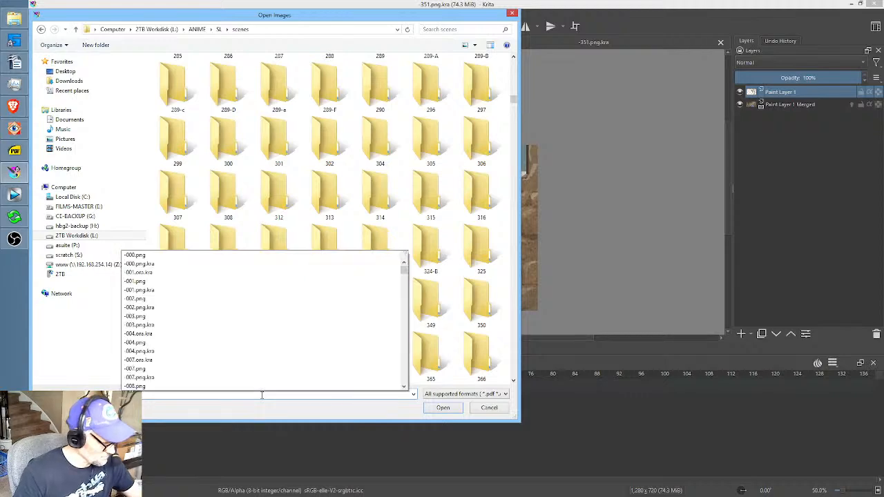
{"action": "type", "text": "-352"}
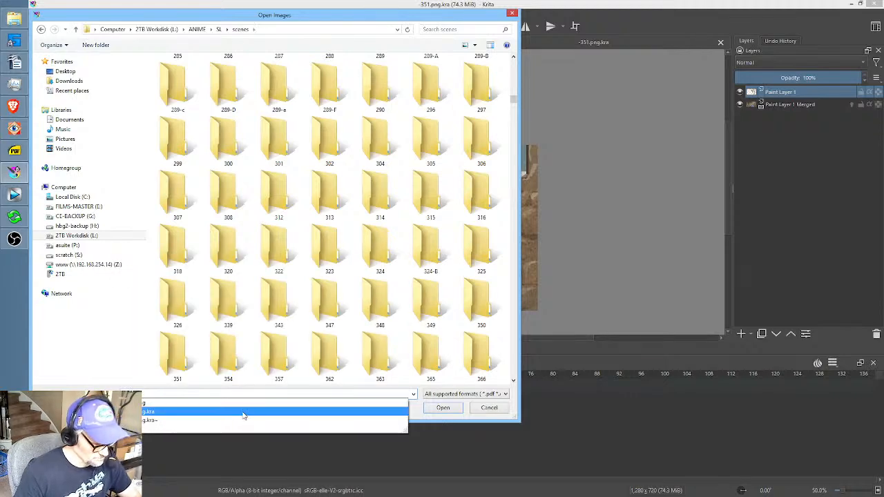
{"action": "left_click", "coordinate": [243, 413]}
{"action": "left_click", "coordinate": [441, 407]}
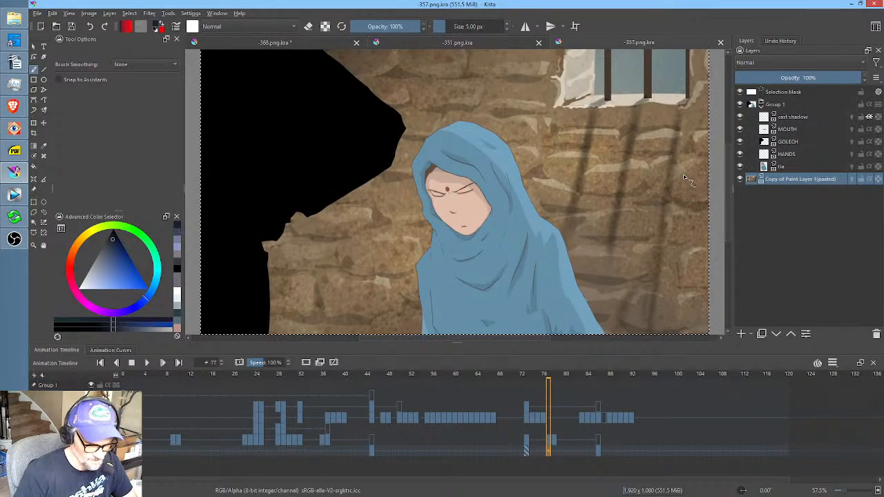
Scale the scene 357 image to 1280 px wide with constrained proportions and save the file.
{"action": "scroll", "coordinate": [676, 164], "scroll_direction": "down", "scroll_amount": 2}
{"action": "scroll", "coordinate": [674, 164], "scroll_direction": "up", "scroll_amount": 1}
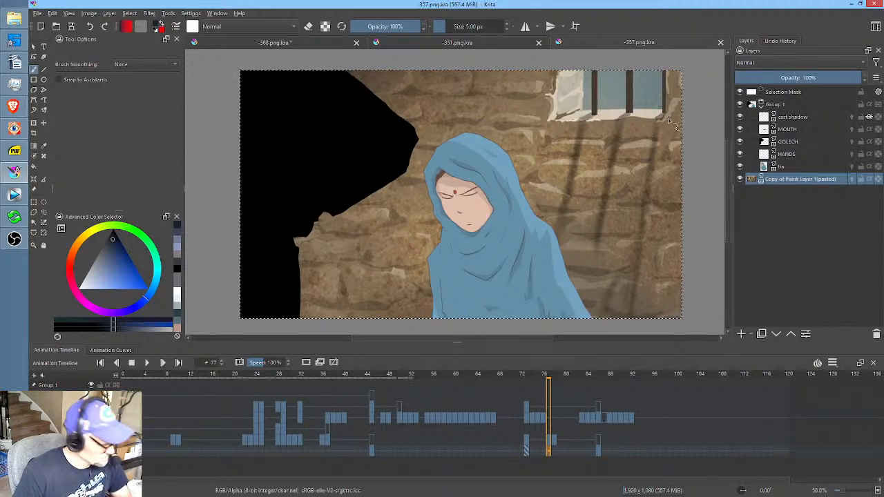
{"action": "key", "text": "1"}
{"action": "scroll", "coordinate": [547, 131], "scroll_direction": "down", "scroll_amount": 3}
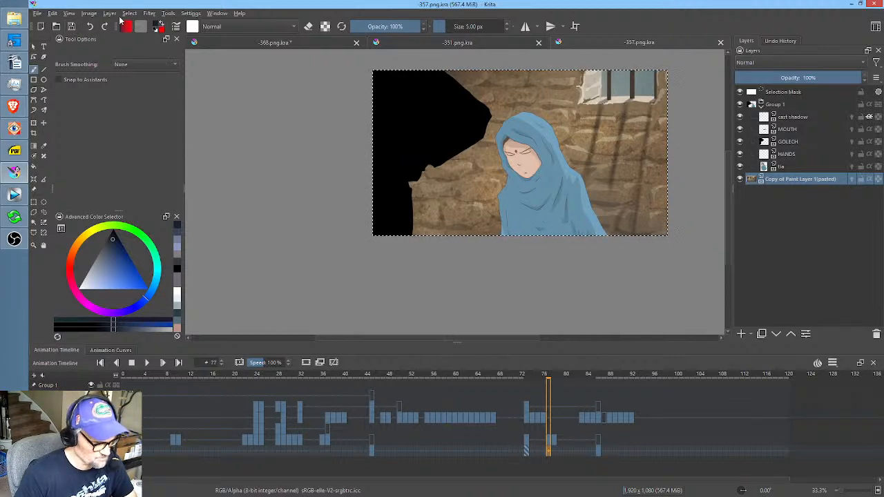
{"action": "left_click", "coordinate": [92, 13]}
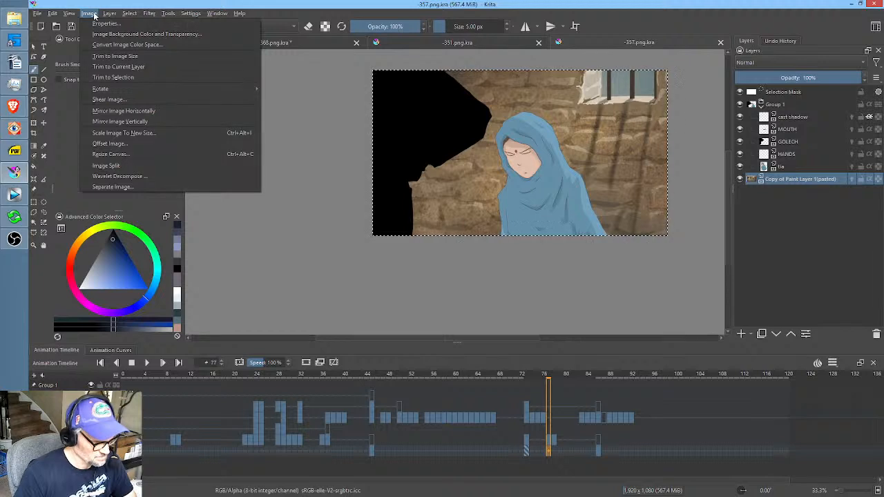
{"action": "left_click", "coordinate": [132, 133]}
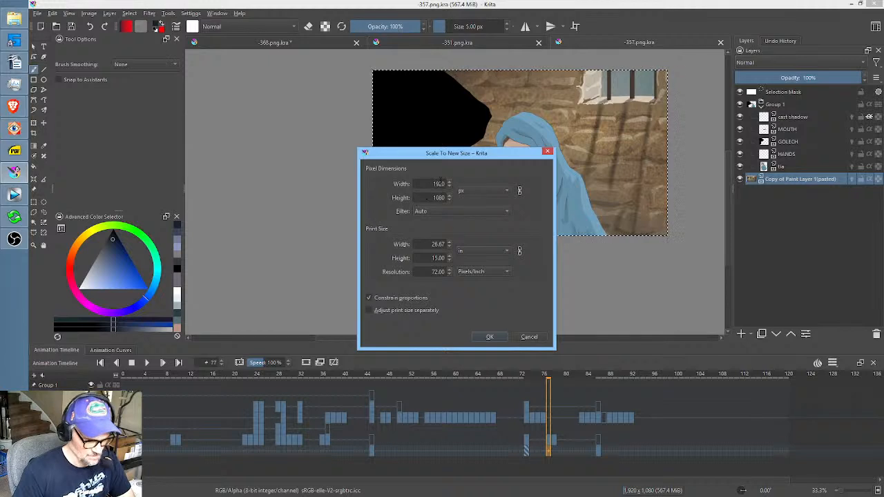
{"action": "double_click", "coordinate": [434, 184]}
{"action": "type", "text": "1280"}
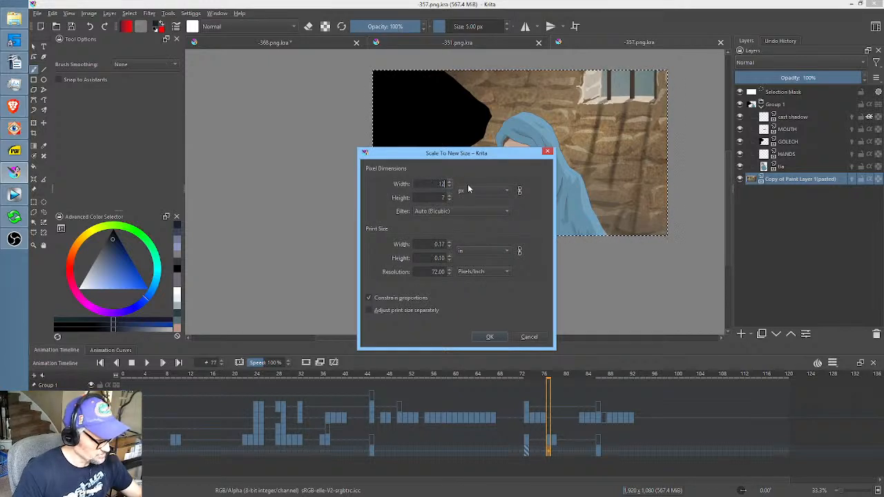
{"action": "left_click", "coordinate": [489, 336]}
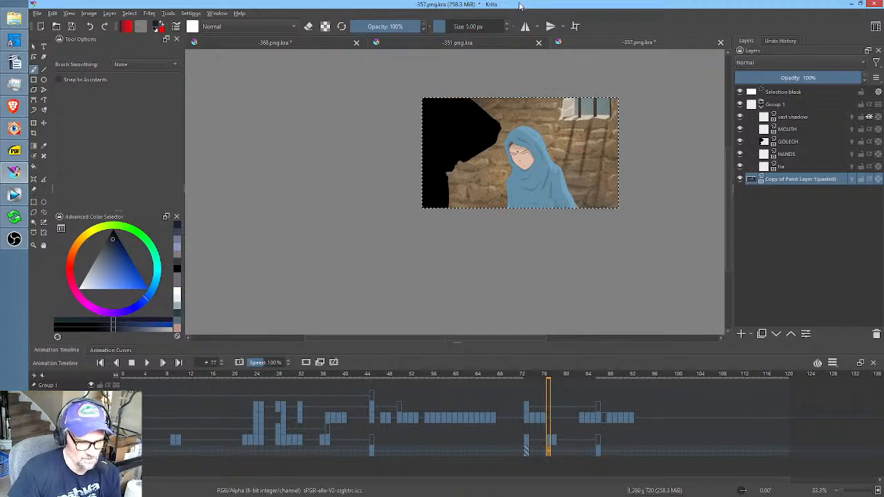
{"action": "left_click", "coordinate": [69, 26]}
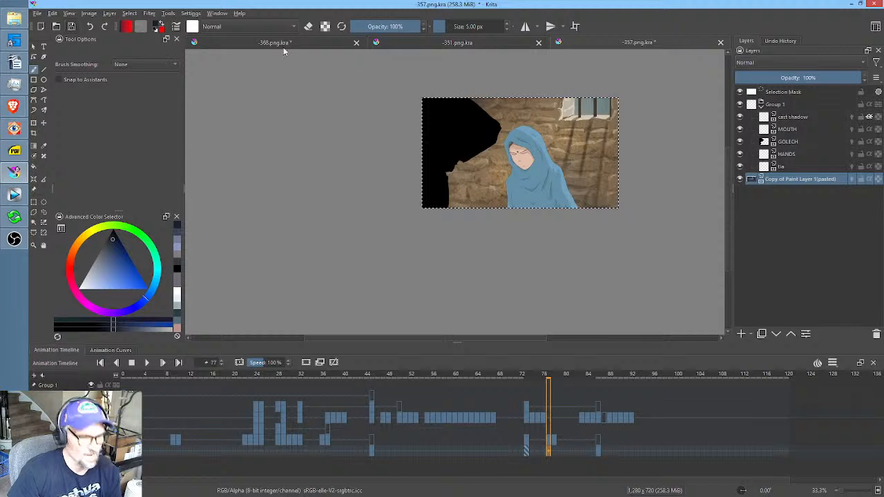
{"action": "key", "text": "1"}
{"action": "scroll", "coordinate": [620, 123], "scroll_direction": "down", "scroll_amount": 2}
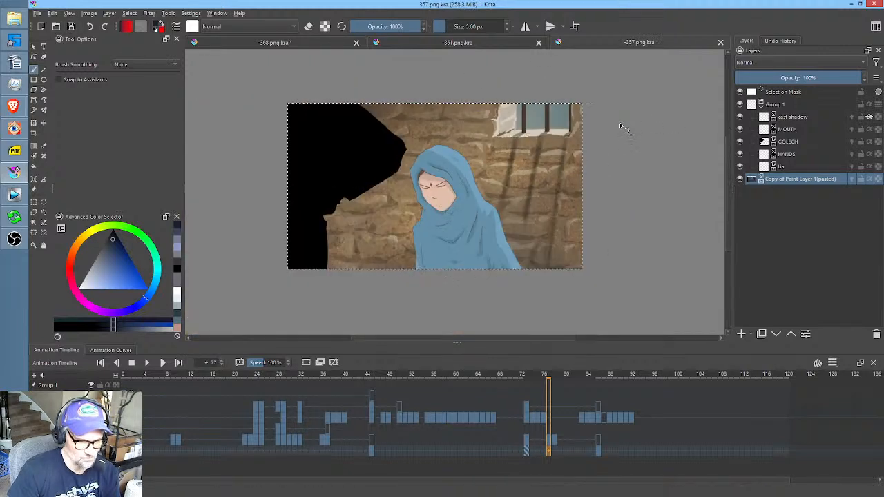
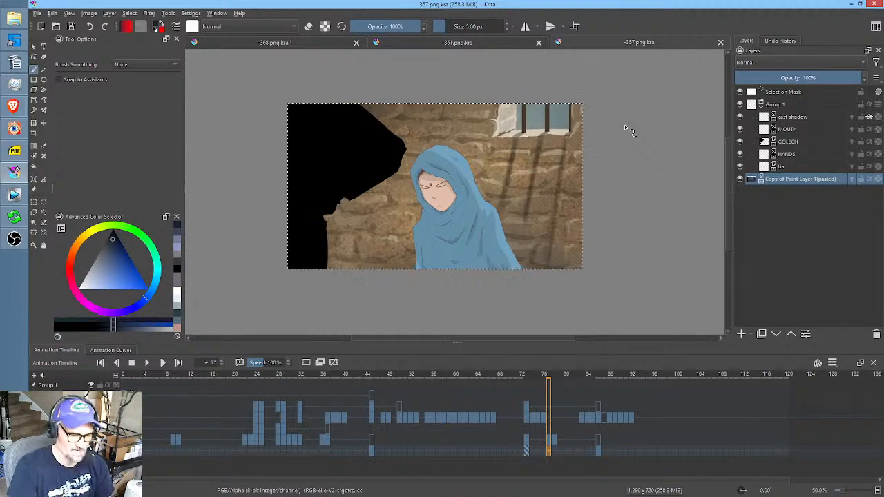
Copy Paint Layer 1 from -351.png.kra and paste it above the background layer of -357.png.kra, checking frame 0.
{"action": "left_click_drag", "start_coordinate": [711, 371], "coordinate": [123, 380]}
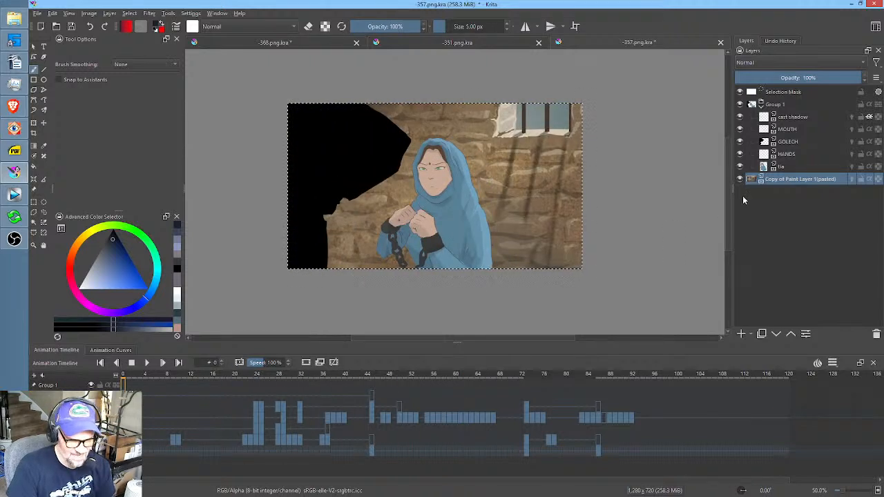
{"action": "left_click", "coordinate": [483, 45]}
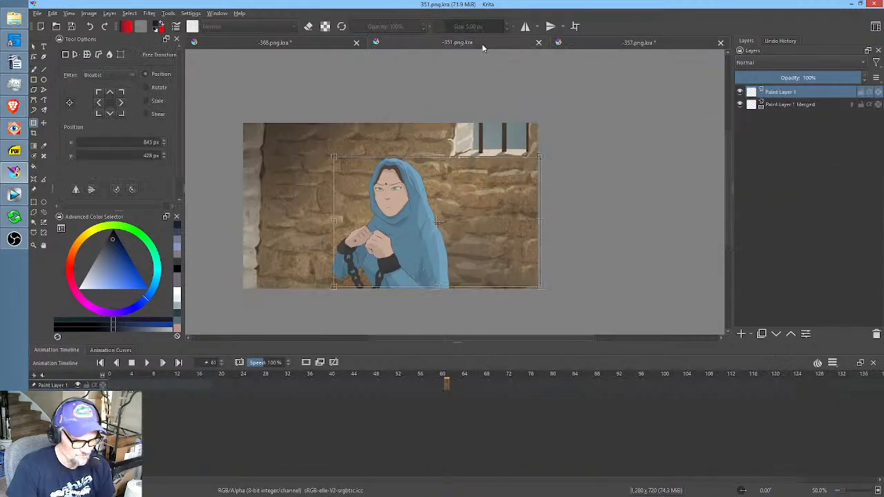
{"action": "right_click", "coordinate": [803, 93]}
{"action": "left_click", "coordinate": [798, 142]}
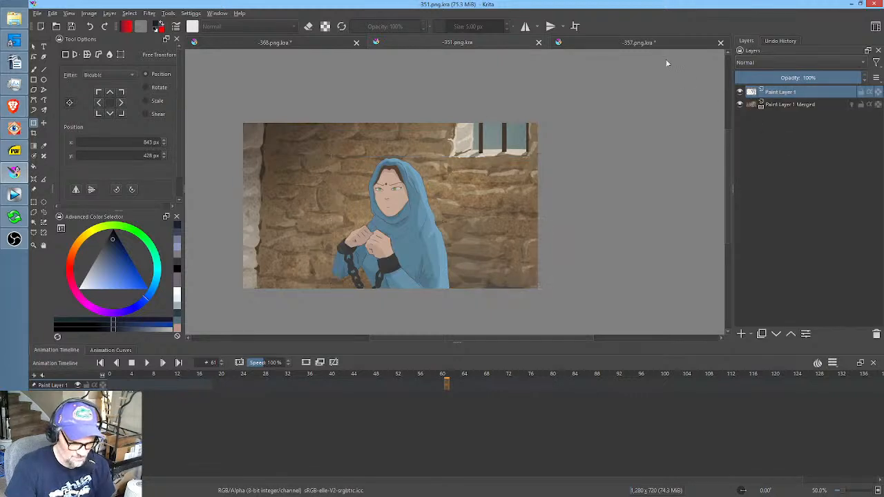
{"action": "left_click", "coordinate": [643, 42]}
{"action": "key", "text": "ctrl+v"}
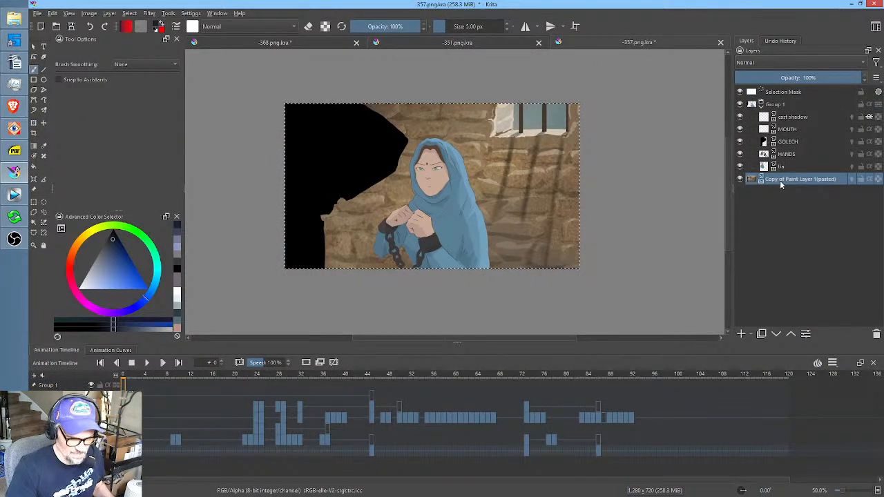
{"action": "right_click", "coordinate": [780, 182]}
{"action": "left_click", "coordinate": [782, 240]}
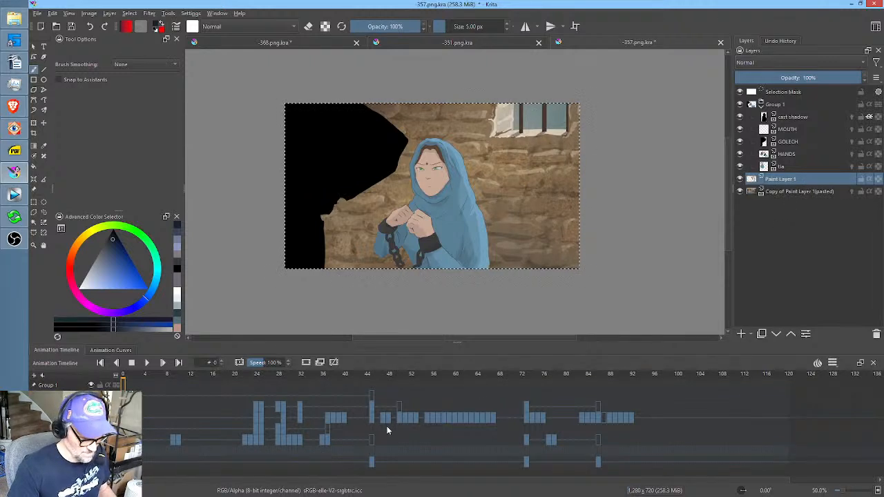
Blank Paint Layer 1 at frame 45, where the shot of the man in green begins.
{"action": "left_click_drag", "start_coordinate": [633, 377], "coordinate": [372, 408]}
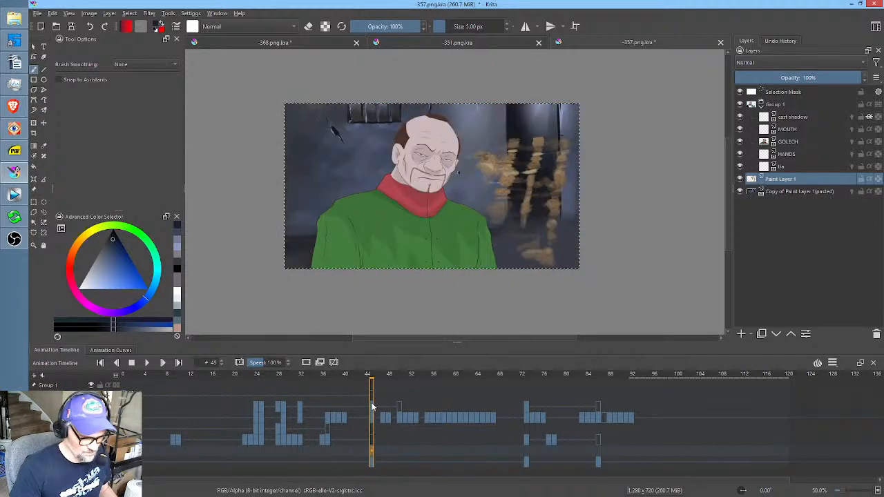
{"action": "left_click", "coordinate": [384, 449]}
{"action": "left_click", "coordinate": [371, 452]}
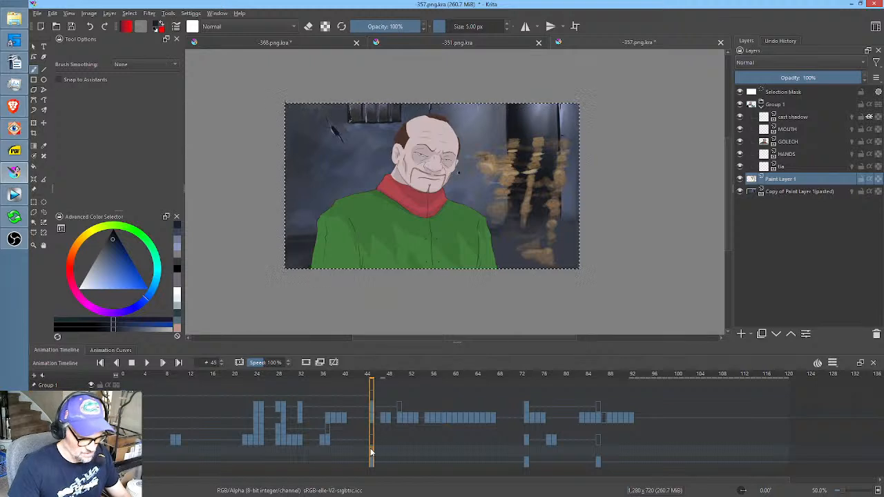
{"action": "key", "text": "Delete"}
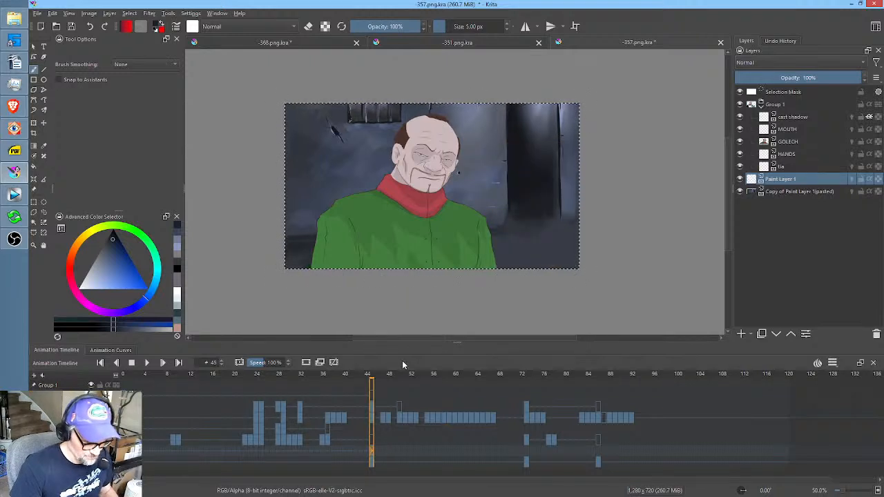
Copy Paint Layer 1's wall patch keyframe from frame 0 to frame 73, where the brick-wall shot returns.
{"action": "left_click_drag", "start_coordinate": [389, 375], "coordinate": [529, 394]}
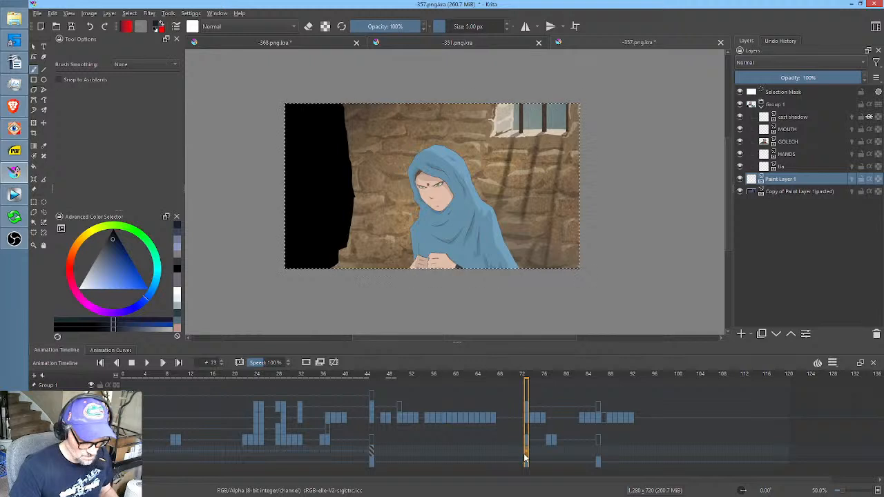
{"action": "left_click", "coordinate": [123, 452]}
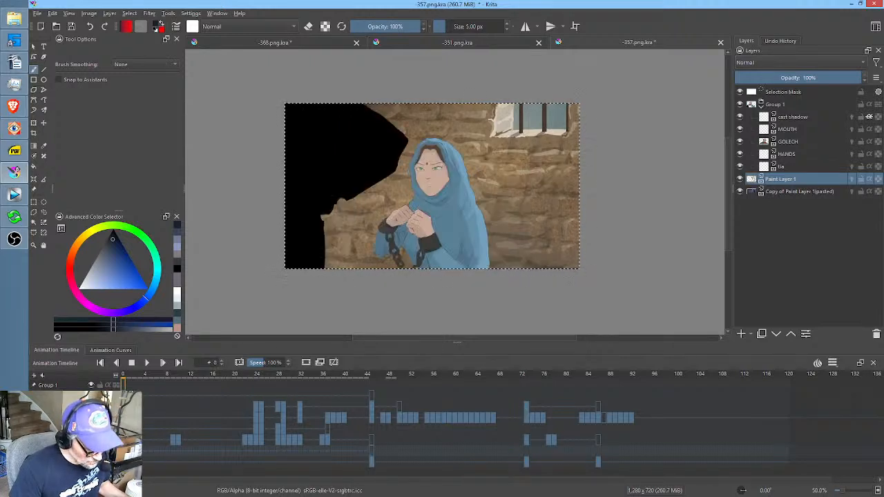
{"action": "left_click", "coordinate": [130, 451]}
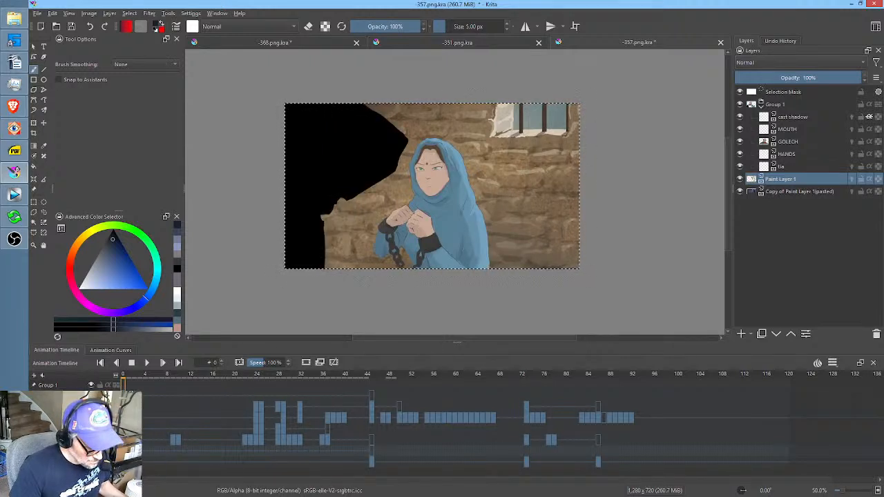
{"action": "left_click_drag", "start_coordinate": [129, 452], "coordinate": [514, 452]}
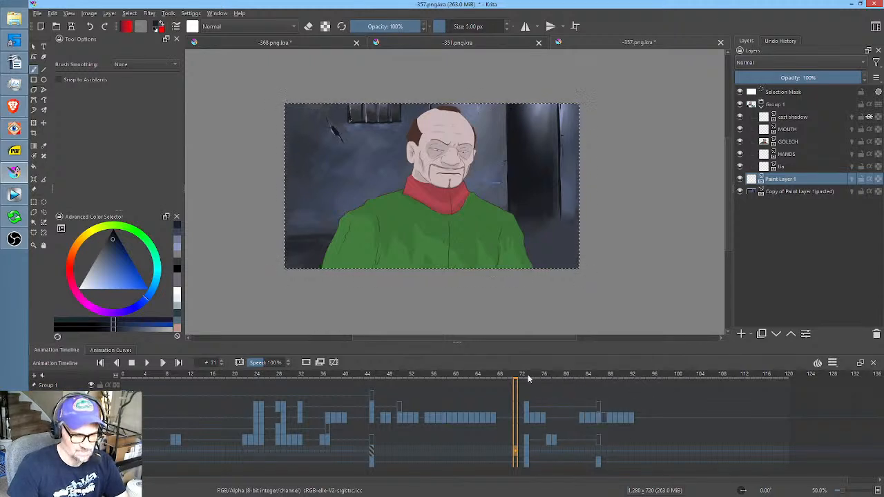
Blank Paint Layer 1 at frame 86, where the dark wall background returns.
{"action": "left_click_drag", "start_coordinate": [513, 375], "coordinate": [598, 375]}
{"action": "left_click", "coordinate": [603, 449]}
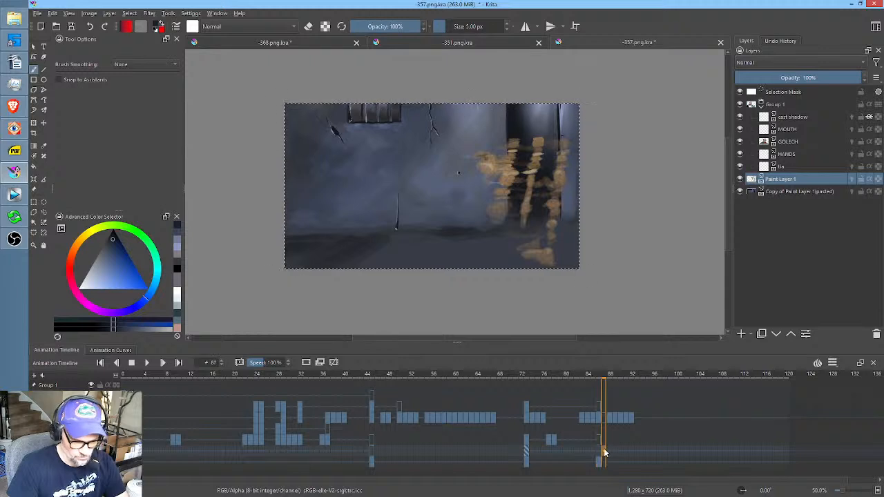
{"action": "left_click", "coordinate": [598, 451]}
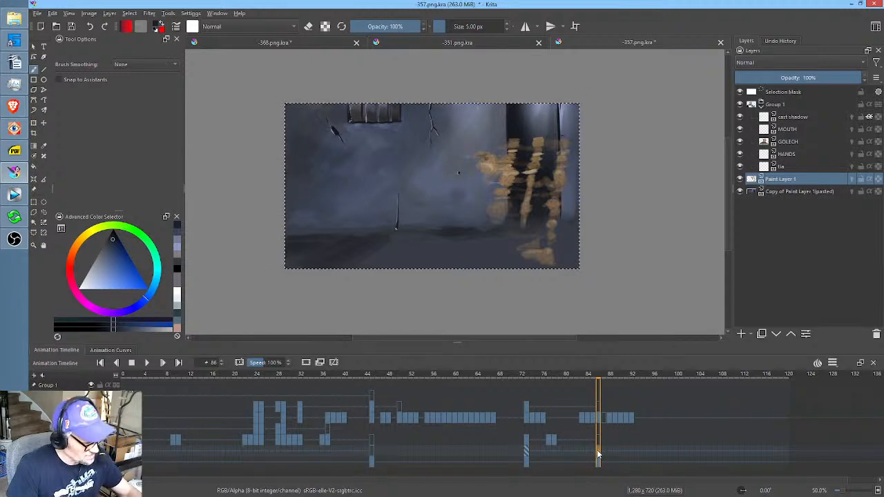
{"action": "key", "text": "Delete"}
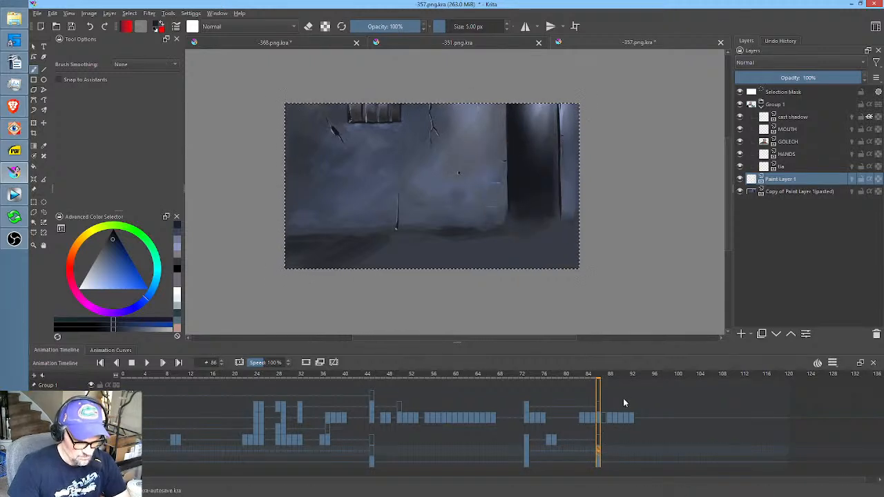
Scrub through the animation to check Paint Layer 1's wall patches at each shot change, and save the scene.
{"action": "left_click_drag", "start_coordinate": [657, 377], "coordinate": [527, 379]}
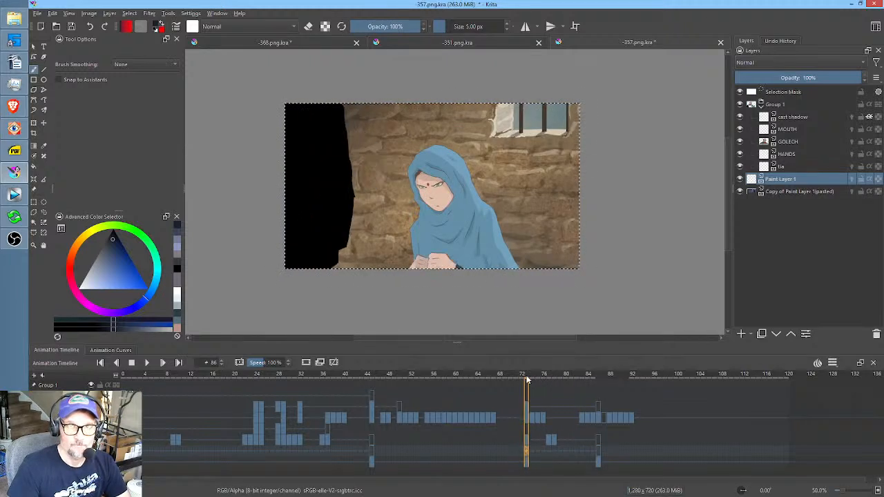
{"action": "left_click_drag", "start_coordinate": [522, 381], "coordinate": [415, 389]}
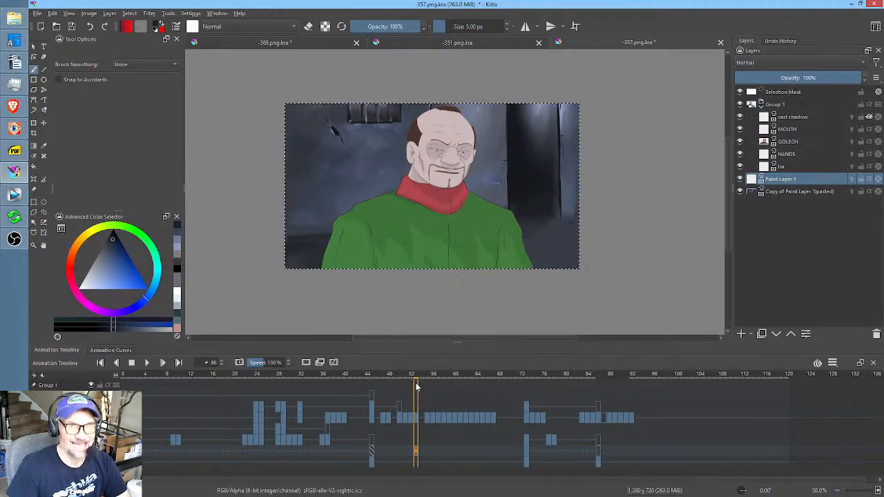
{"action": "left_click_drag", "start_coordinate": [415, 387], "coordinate": [375, 387]}
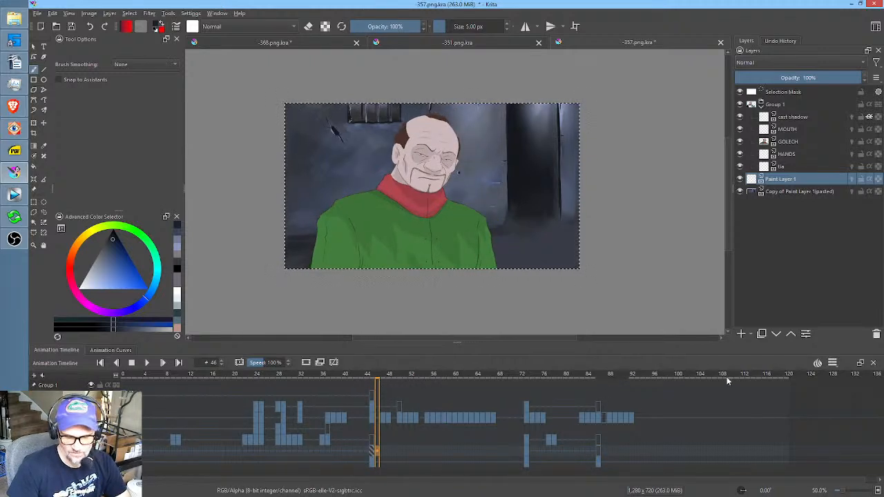
{"action": "left_click_drag", "start_coordinate": [736, 375], "coordinate": [123, 382]}
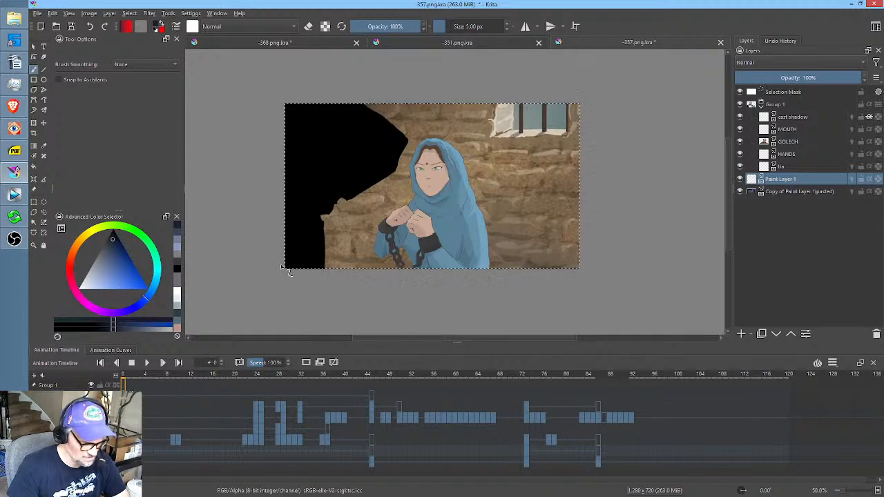
{"action": "left_click", "coordinate": [72, 27]}
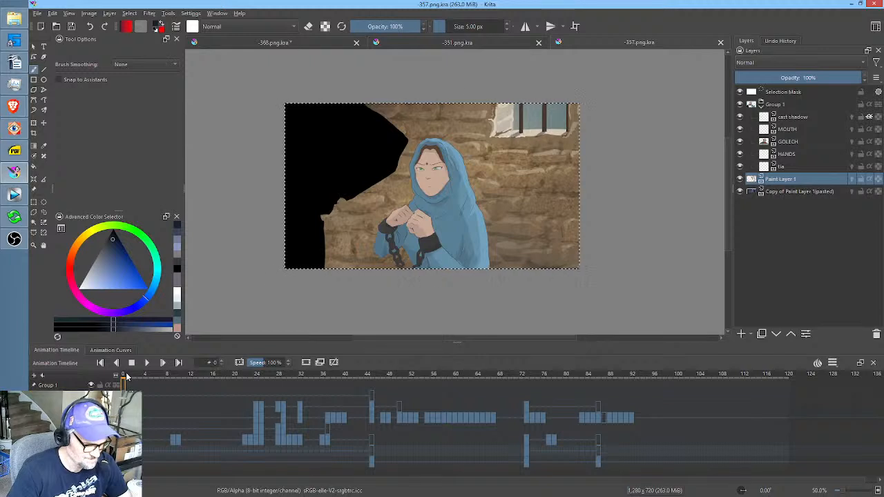
{"action": "left_click_drag", "start_coordinate": [129, 377], "coordinate": [527, 380]}
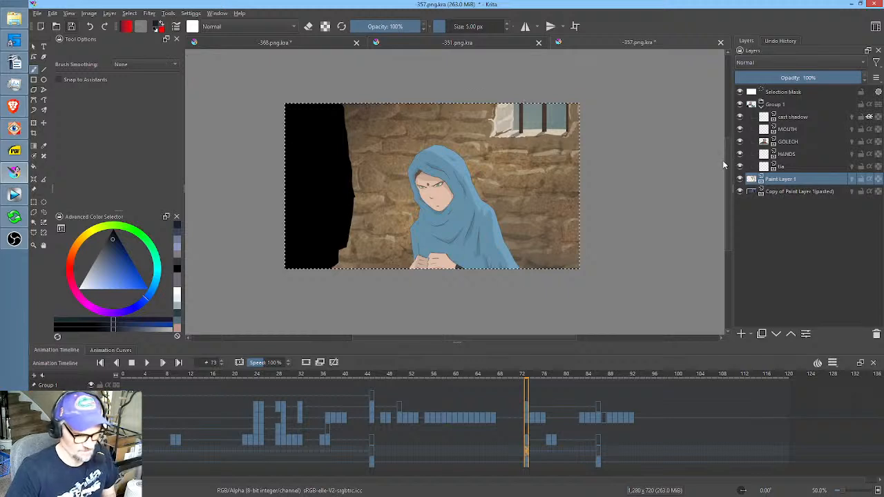
Save scene 357 and render frames 0 to 120 as a PNG image sequence with base name "357." into the scenes/357/RENDER folder.
{"action": "scroll", "coordinate": [670, 166], "scroll_direction": "up", "scroll_amount": 1}
{"action": "left_click_drag", "start_coordinate": [653, 166], "coordinate": [752, 173]}
{"action": "left_click_drag", "start_coordinate": [662, 181], "coordinate": [654, 180]}
{"action": "key", "text": "ctrl"}
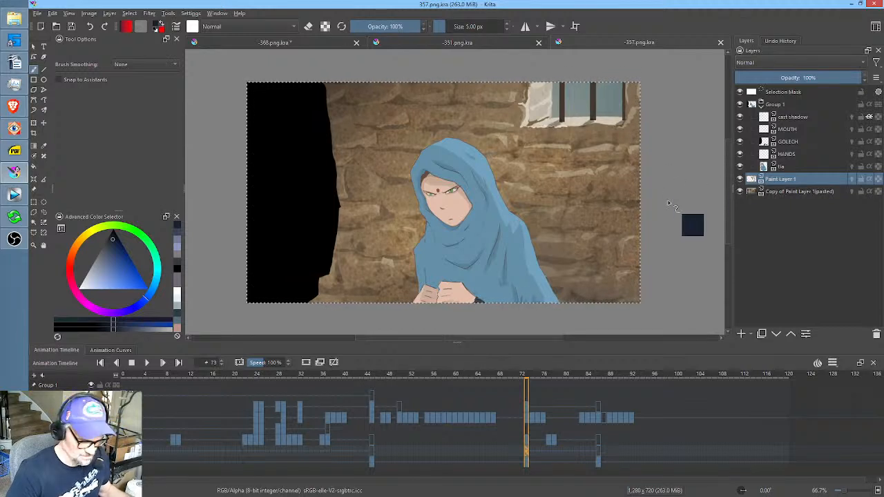
{"action": "key", "text": "ctrl+r"}
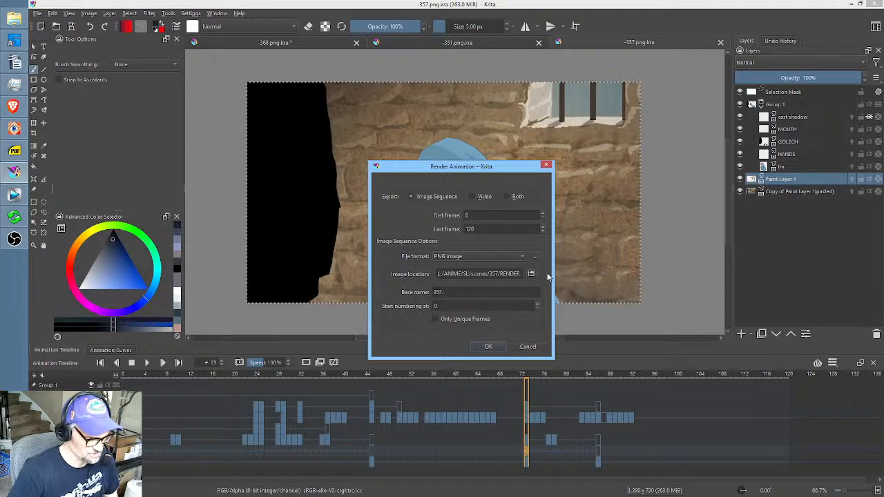
{"action": "left_click", "coordinate": [492, 348]}
{"action": "left_click", "coordinate": [511, 265]}
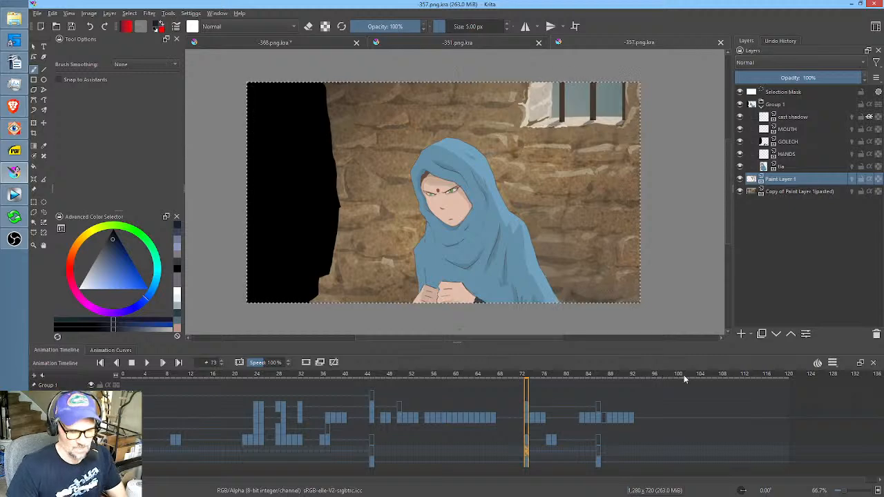
Scrub back through the animation to frame 22, where the woman raises her chained hands, and select the tia layer.
{"action": "left_click", "coordinate": [720, 377]}
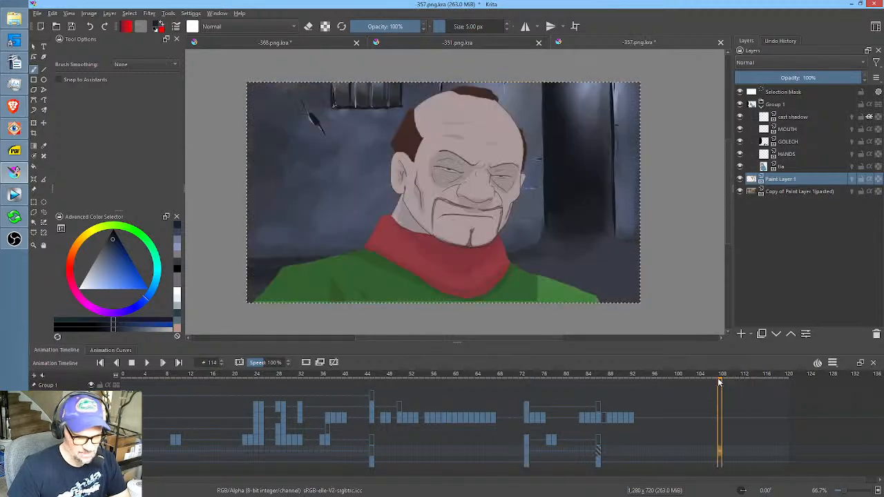
{"action": "left_click_drag", "start_coordinate": [720, 382], "coordinate": [245, 391]}
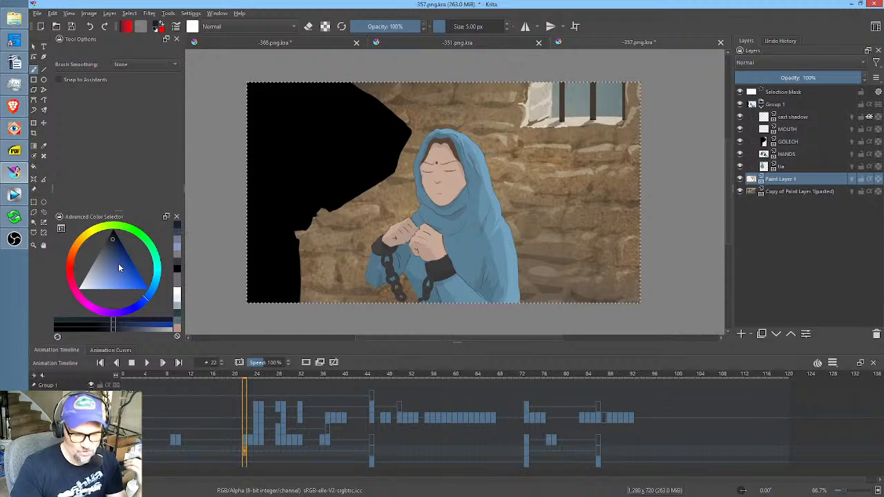
{"action": "left_click", "coordinate": [782, 167]}
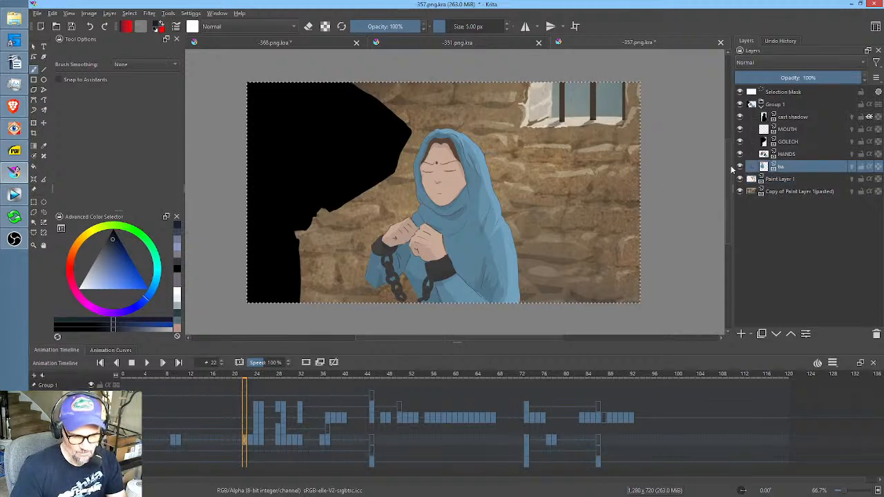
Try shifting the hue of the tia layer with a Color Adjustment curve starting at output 29.
{"action": "left_click", "coordinate": [744, 167]}
{"action": "left_click", "coordinate": [744, 168]}
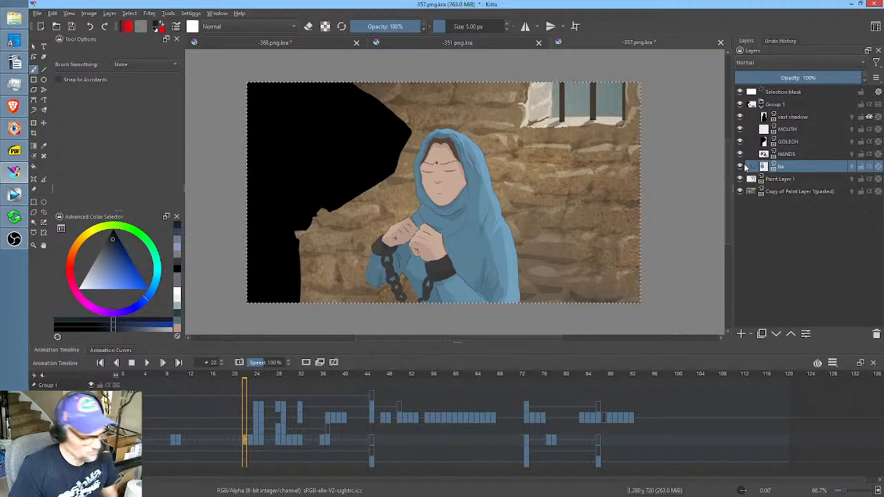
{"action": "key", "text": "ctrl+m"}
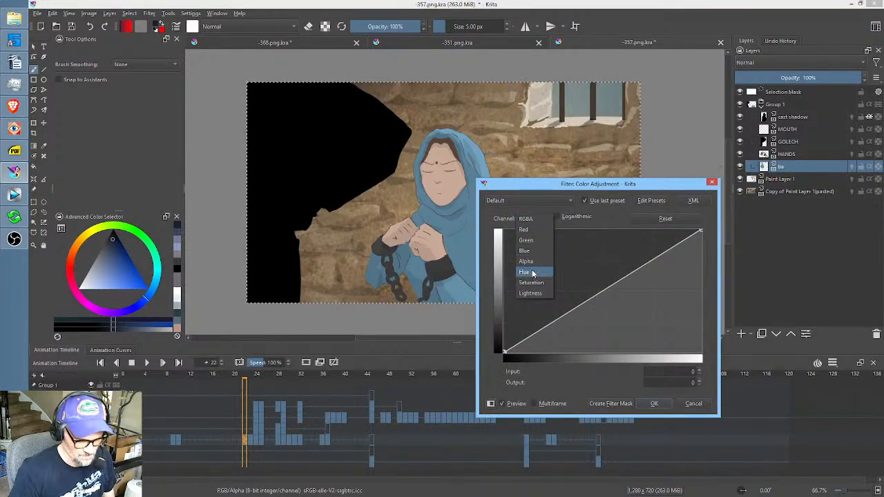
{"action": "left_click_drag", "start_coordinate": [504, 351], "coordinate": [490, 313]}
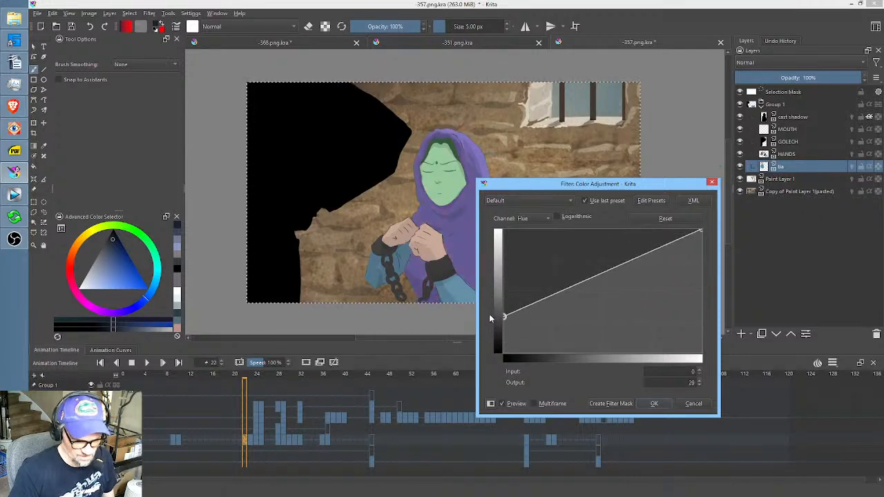
{"action": "left_click", "coordinate": [690, 406]}
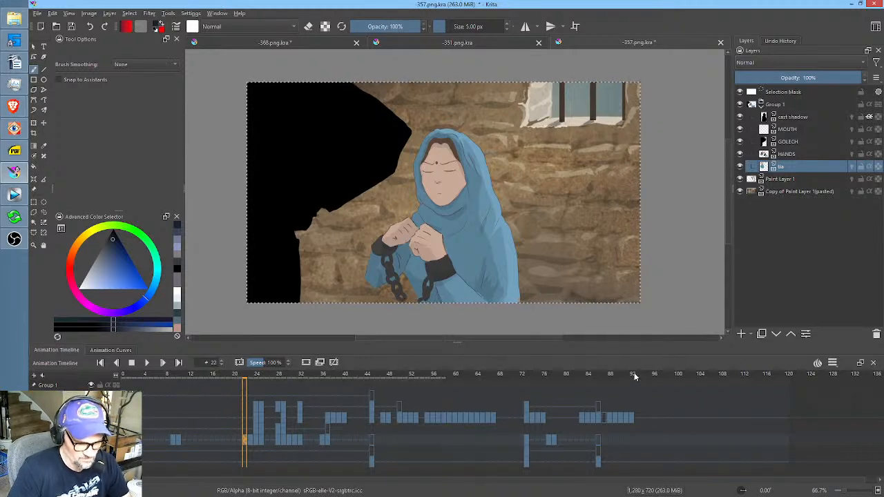
Go to frame 38 and set up a Liquify transform on the tia layer.
{"action": "left_click_drag", "start_coordinate": [635, 376], "coordinate": [333, 380]}
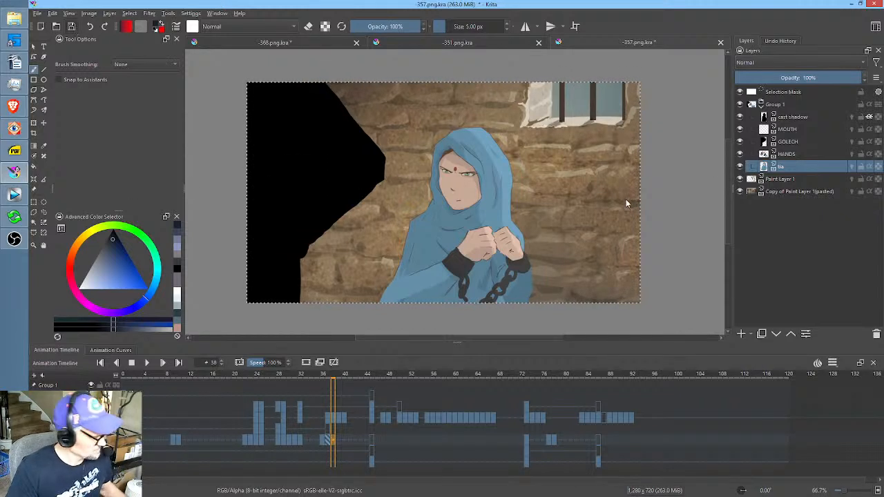
{"action": "key", "text": "ctrl+t"}
{"action": "right_click", "coordinate": [505, 177]}
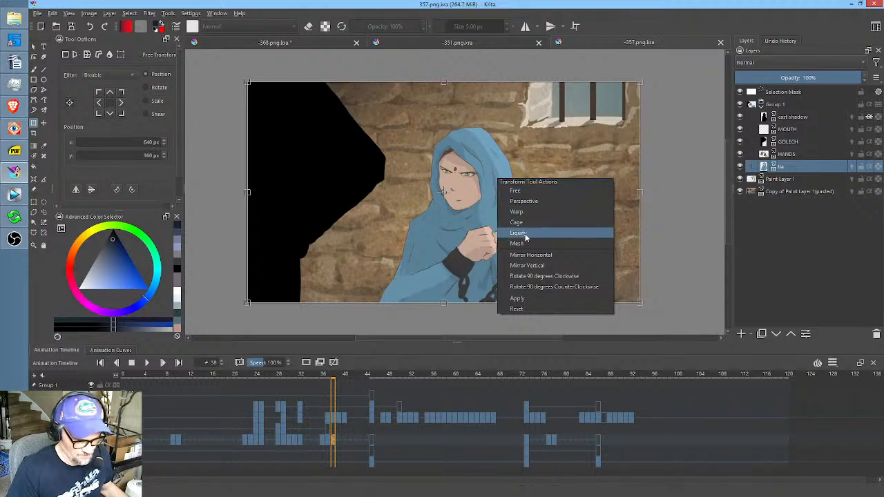
{"action": "left_click", "coordinate": [518, 239]}
{"action": "left_click_drag", "start_coordinate": [509, 180], "coordinate": [646, 180]}
Try a Liquify warp on the whole of Group 1 around the woman's face.
{"action": "left_click", "coordinate": [776, 104]}
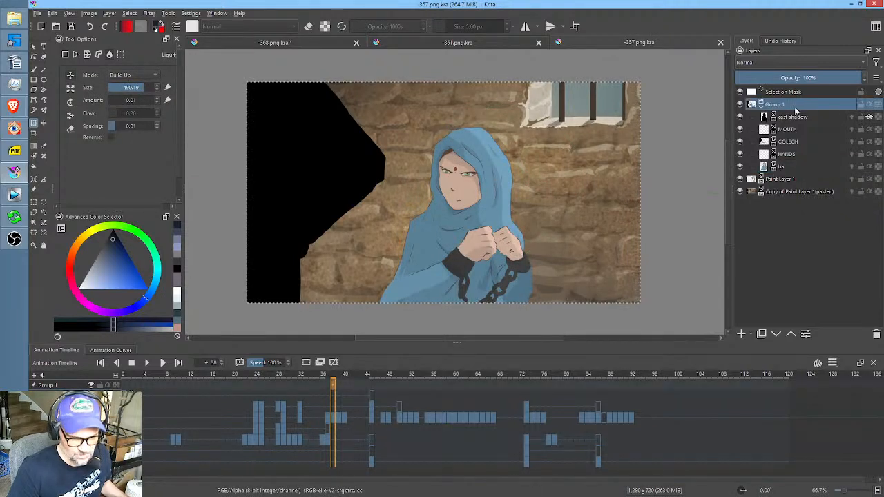
{"action": "left_click", "coordinate": [480, 180]}
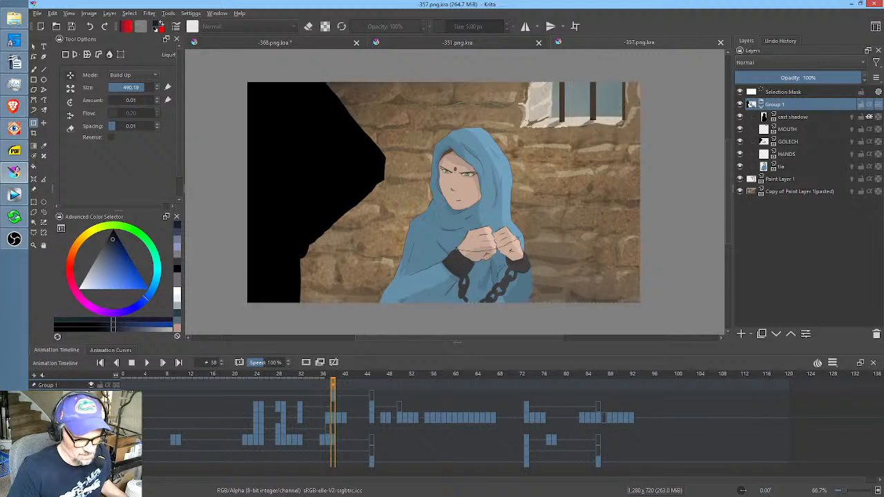
{"action": "mouse_move", "coordinate": [466, 181]}
{"action": "left_mouse_down"}
{"action": "mouse_move", "coordinate": [498, 180]}
{"action": "mouse_move", "coordinate": [450, 193]}
{"action": "mouse_move", "coordinate": [443, 183]}
{"action": "mouse_move", "coordinate": [407, 183]}
{"action": "mouse_move", "coordinate": [451, 181]}
{"action": "left_mouse_up"}
{"action": "key", "text": "ctrl+z"}
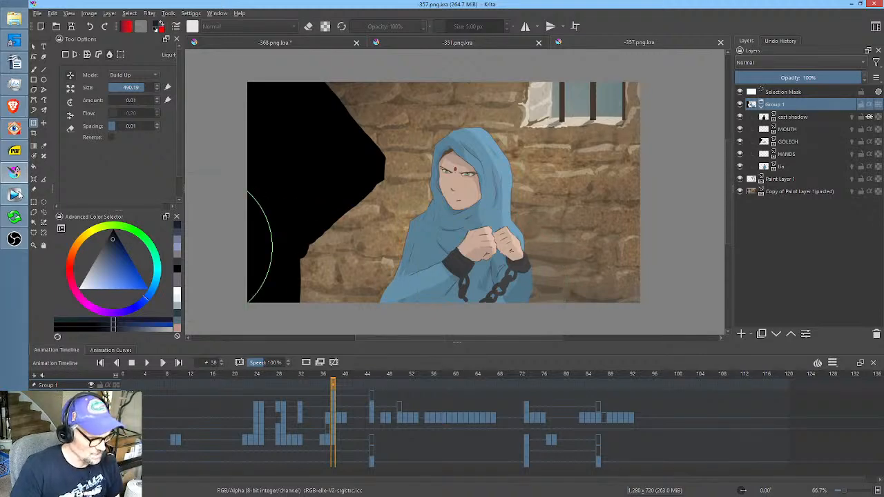
Switch to Vegas Pro and look through the episode timeline up to the shots near its end.
{"action": "left_click", "coordinate": [14, 194]}
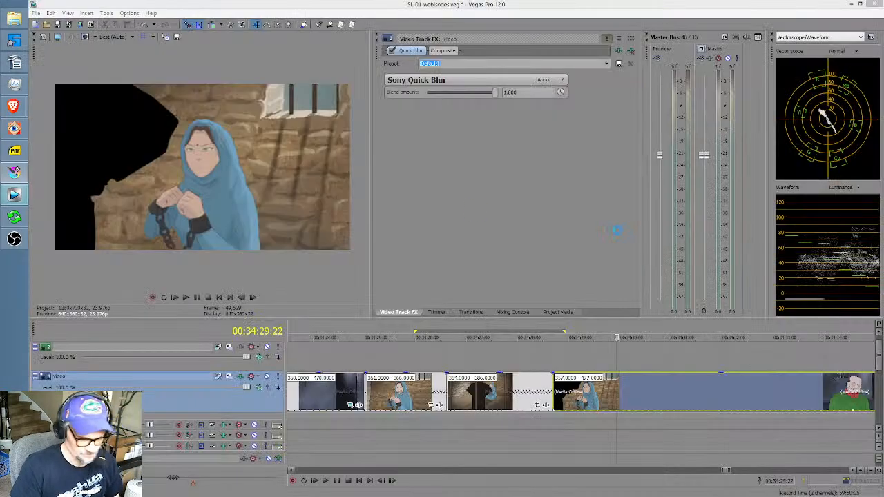
{"action": "left_click", "coordinate": [672, 359]}
{"action": "left_click", "coordinate": [701, 361]}
{"action": "scroll", "coordinate": [688, 361], "scroll_direction": "down", "scroll_amount": 7}
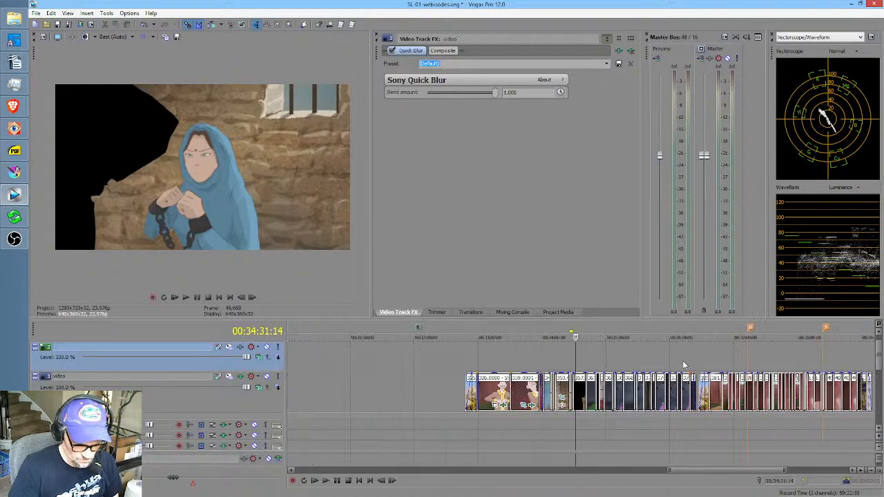
{"action": "left_click", "coordinate": [850, 357]}
{"action": "scroll", "coordinate": [703, 356], "scroll_direction": "up", "scroll_amount": 5}
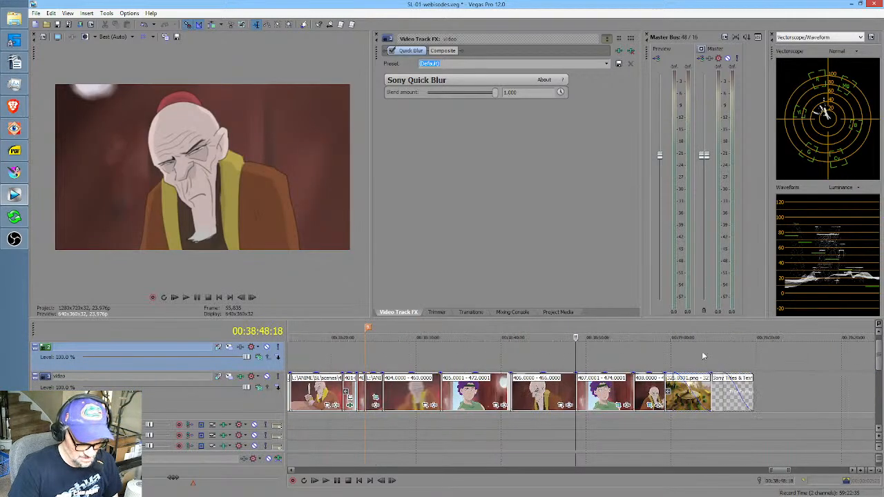
{"action": "left_click_drag", "start_coordinate": [681, 357], "coordinate": [602, 359]}
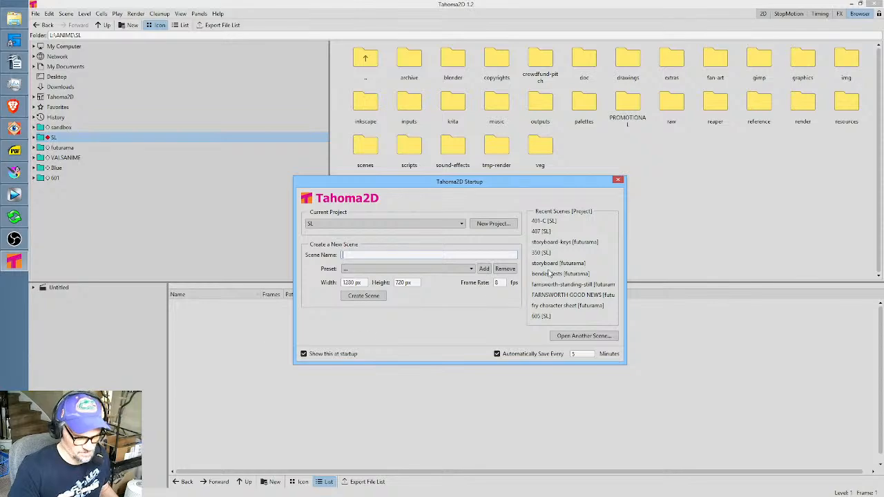
Open the recent scene 407 of the SL project in Tahoma2D and select frame 1 of the MEL_1 level in the 2D room.
{"action": "left_click", "coordinate": [542, 230]}
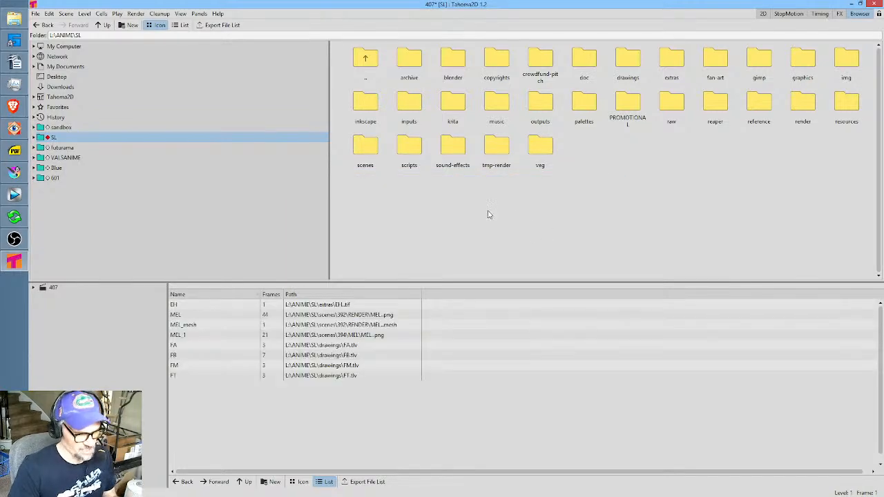
{"action": "left_click", "coordinate": [763, 15]}
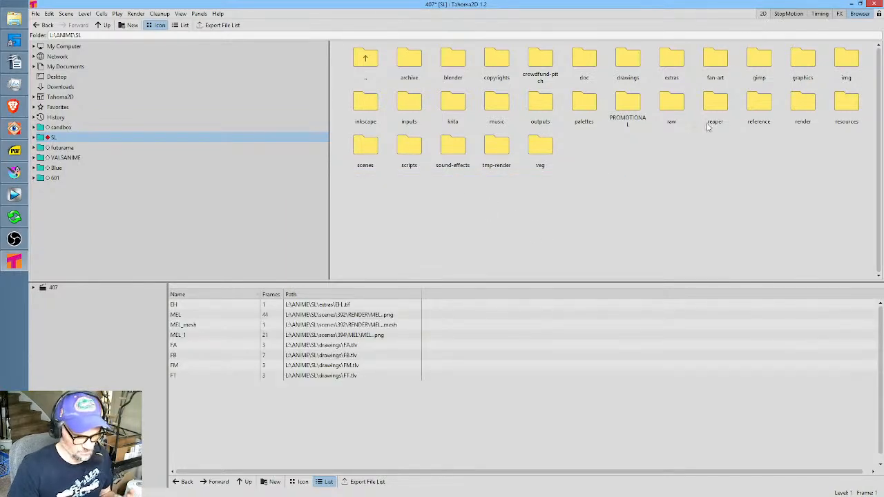
{"action": "left_click", "coordinate": [724, 99]}
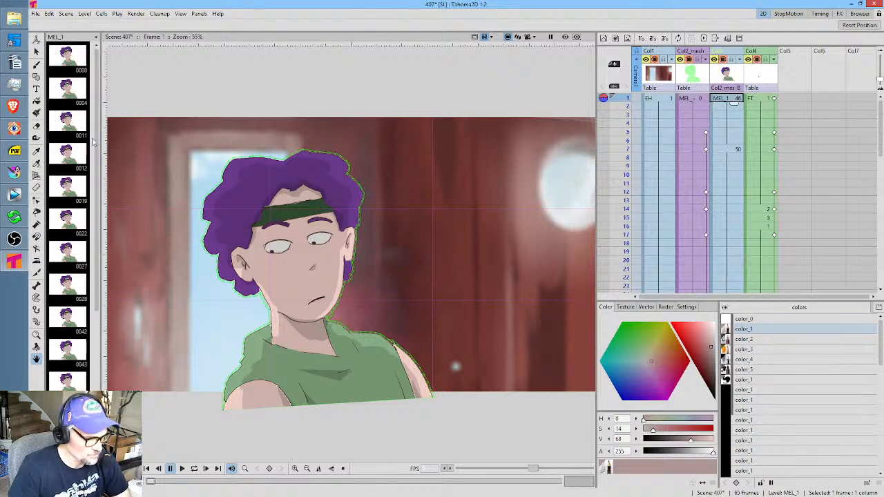
Switch to Krita and examine the contents of Group 1, cast shadow and tia by hiding and showing each one.
{"action": "left_click", "coordinate": [19, 176]}
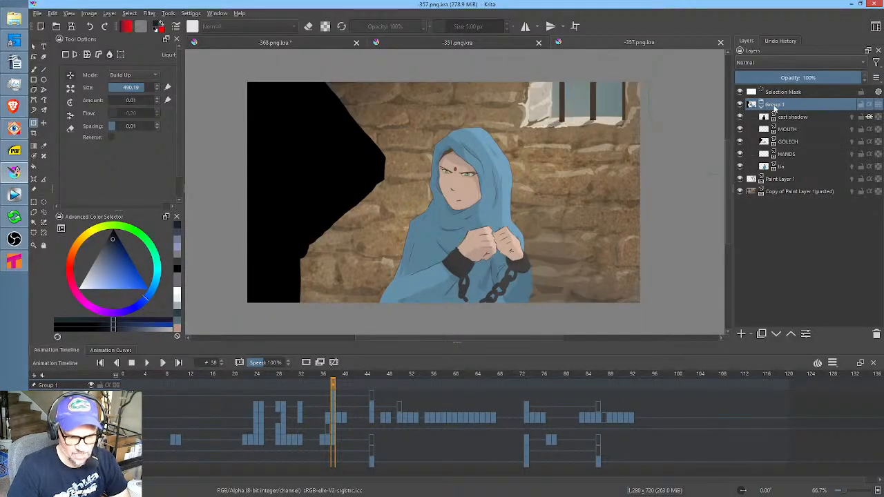
{"action": "left_click", "coordinate": [740, 105]}
{"action": "left_click", "coordinate": [739, 105]}
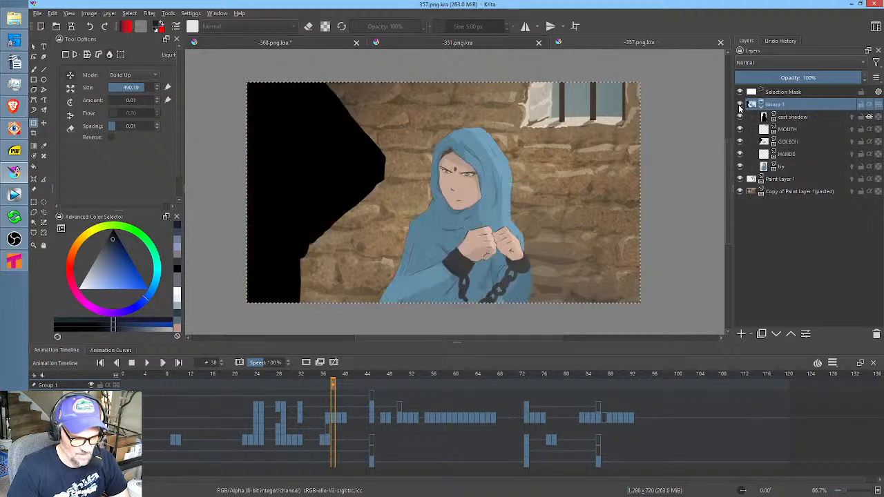
{"action": "left_click", "coordinate": [742, 118]}
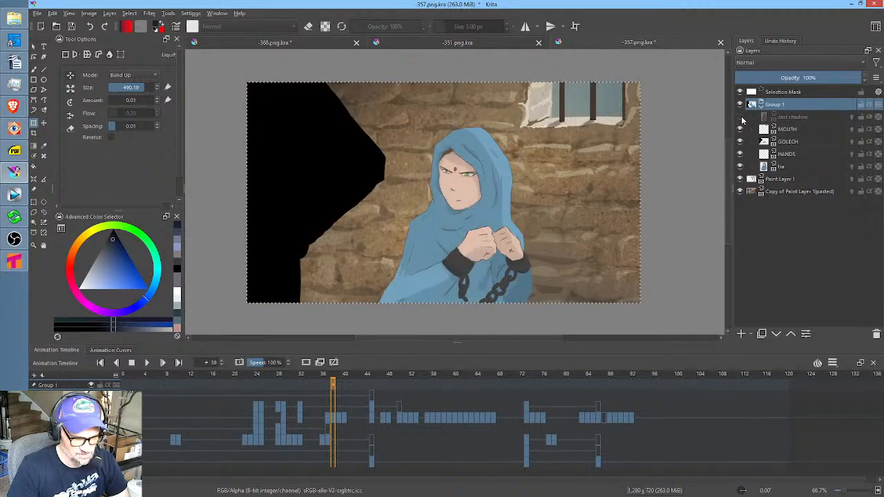
{"action": "left_click", "coordinate": [742, 118]}
{"action": "left_click", "coordinate": [740, 166]}
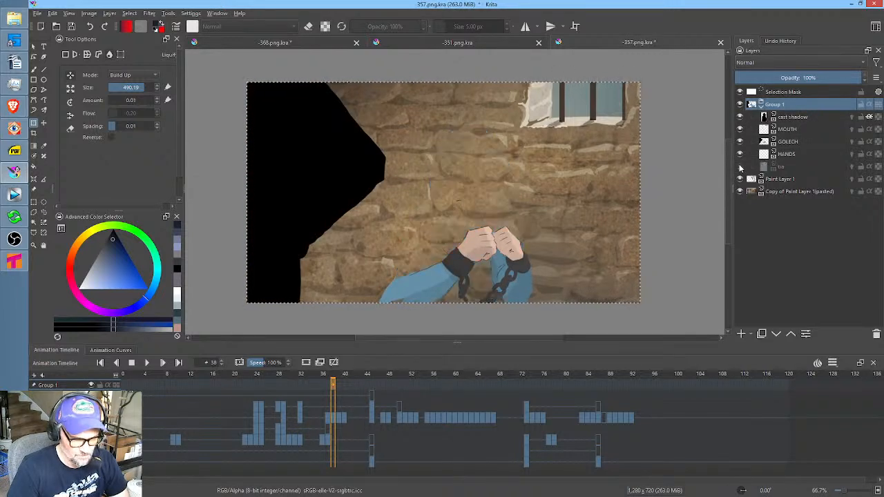
{"action": "left_click", "coordinate": [740, 166]}
Copy the Group 1 layer.
{"action": "right_click", "coordinate": [781, 106]}
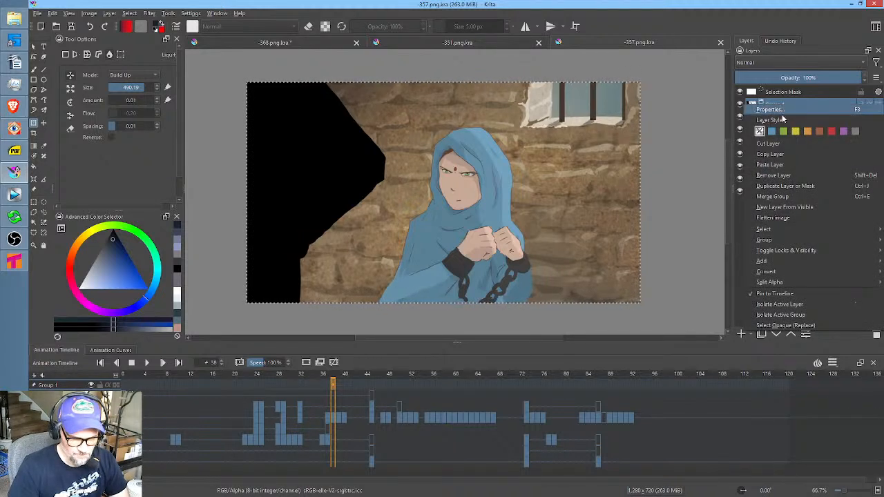
{"action": "left_click", "coordinate": [788, 154]}
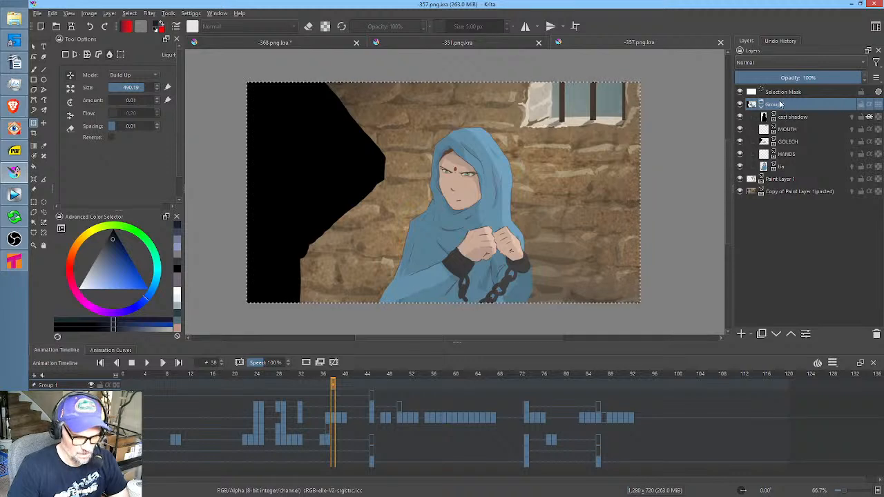
{"action": "left_click", "coordinate": [624, 138]}
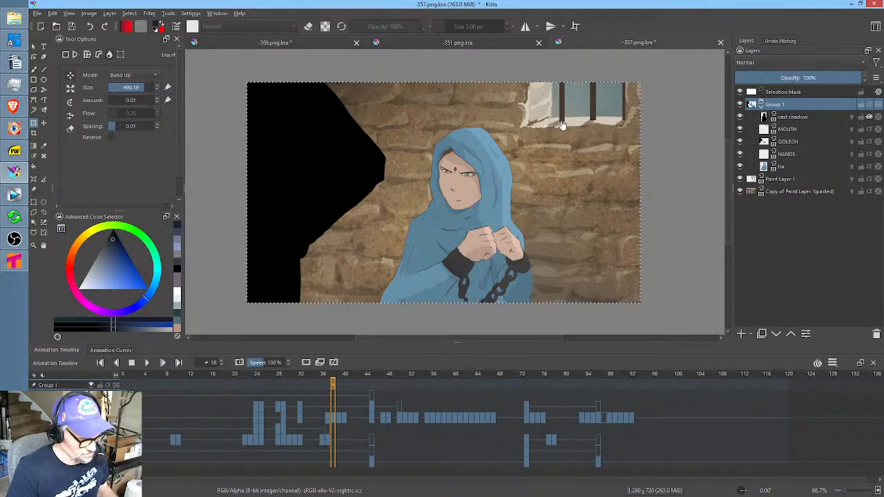
{"action": "mouse_move", "coordinate": [23, 180]}
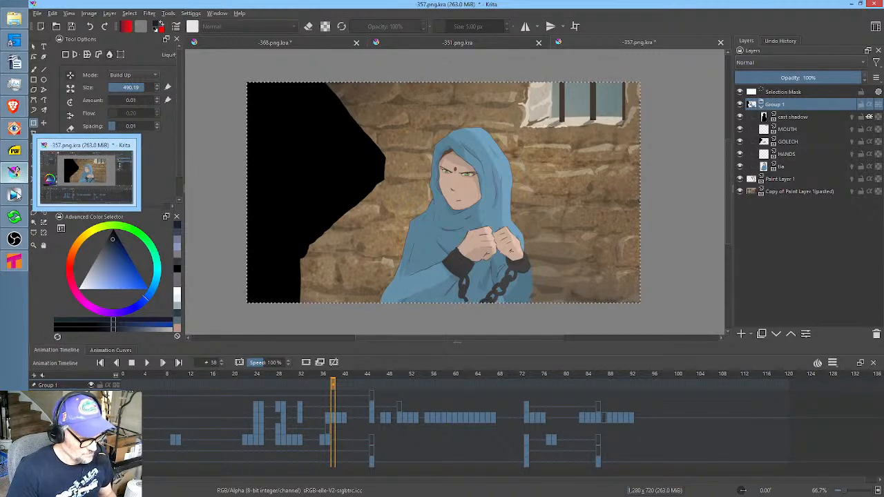
Switch to Tahoma2D, paste the copied artwork into frame 1 of the empty column Col5, and delete it again.
{"action": "left_click", "coordinate": [14, 261]}
{"action": "left_click", "coordinate": [797, 100]}
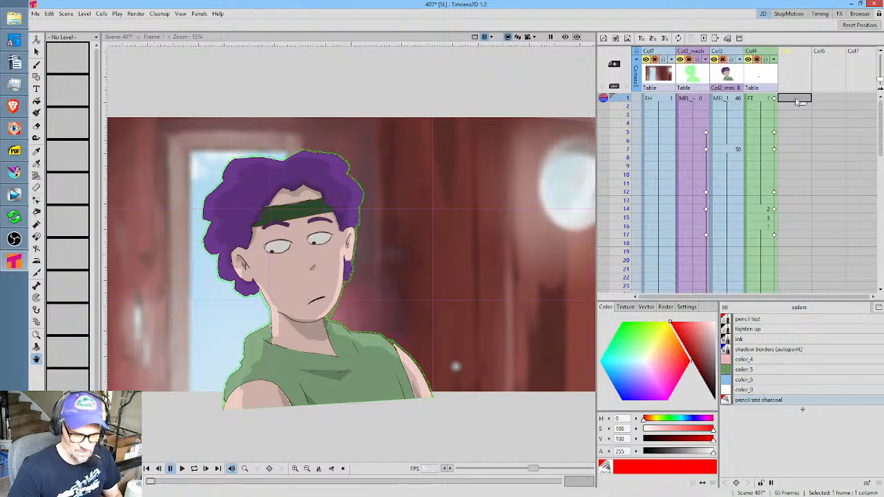
{"action": "key", "text": "ctrl+v"}
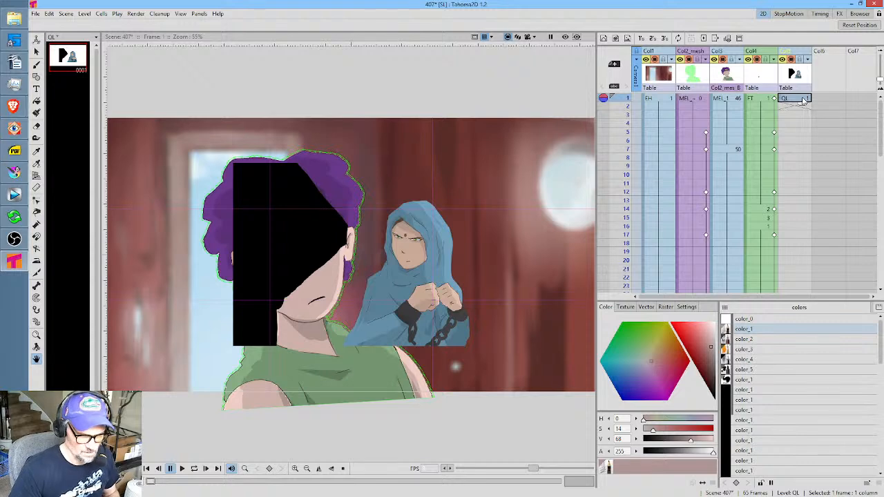
{"action": "left_click", "coordinate": [798, 81]}
{"action": "key", "text": "Delete"}
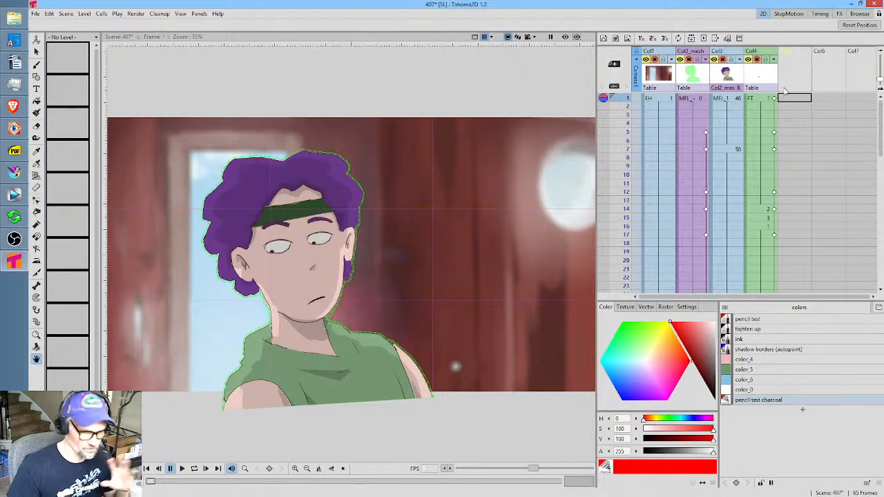
At frame 5 of the Col2_mesh column, animate the skeleton by rotating the head vertex between the eyes to 1.55°.
{"action": "left_click", "coordinate": [736, 100]}
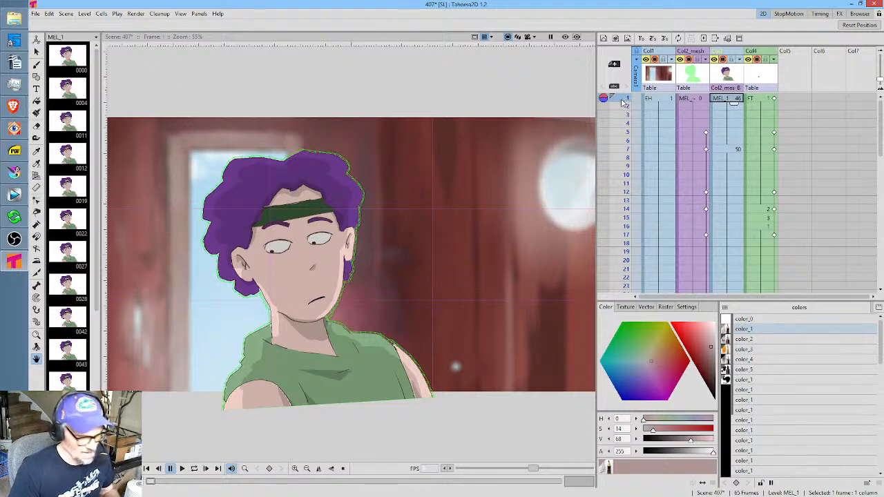
{"action": "left_click_drag", "start_coordinate": [621, 102], "coordinate": [638, 140]}
{"action": "left_click", "coordinate": [698, 134]}
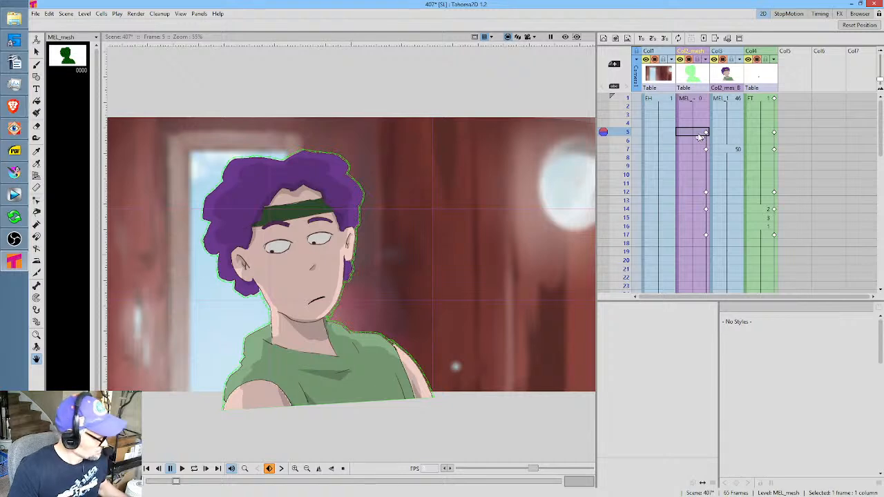
{"action": "key", "text": "k"}
{"action": "left_click", "coordinate": [214, 26]}
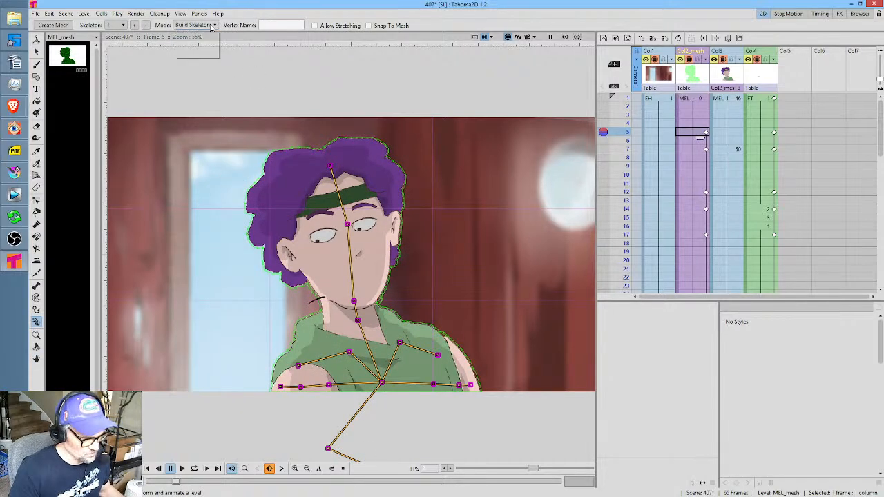
{"action": "left_click", "coordinate": [205, 54]}
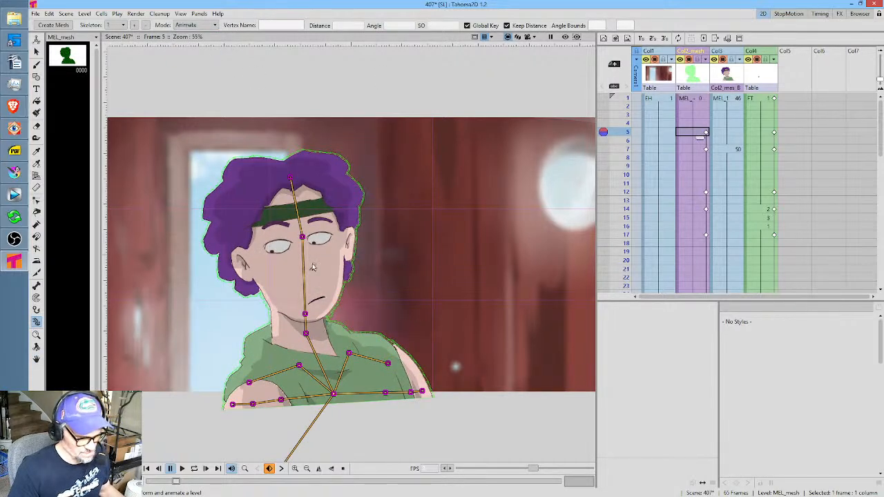
{"action": "mouse_move", "coordinate": [302, 237]}
{"action": "left_mouse_down"}
{"action": "mouse_move", "coordinate": [254, 225]}
{"action": "mouse_move", "coordinate": [325, 236]}
{"action": "mouse_move", "coordinate": [281, 237]}
{"action": "mouse_move", "coordinate": [310, 236]}
{"action": "left_mouse_up"}
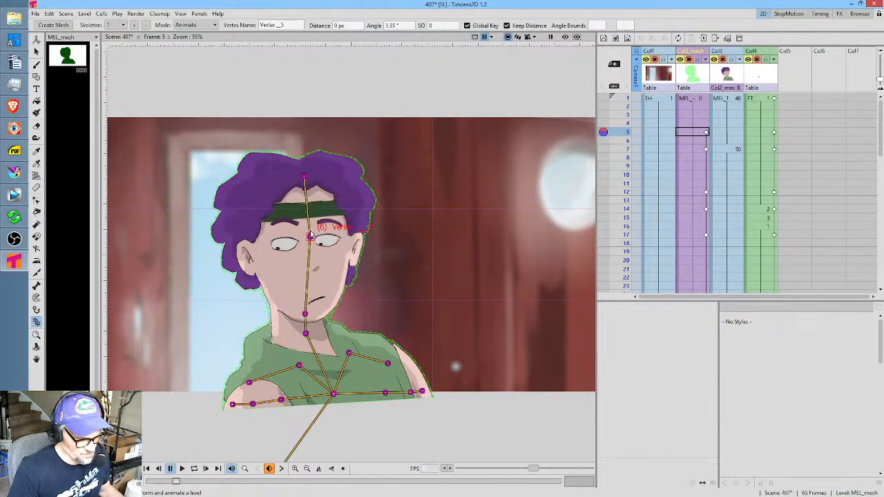
In Build Skeleton mode, add a vertex on the character's cheek that branches from the vertex between the eyes.
{"action": "left_click", "coordinate": [188, 25]}
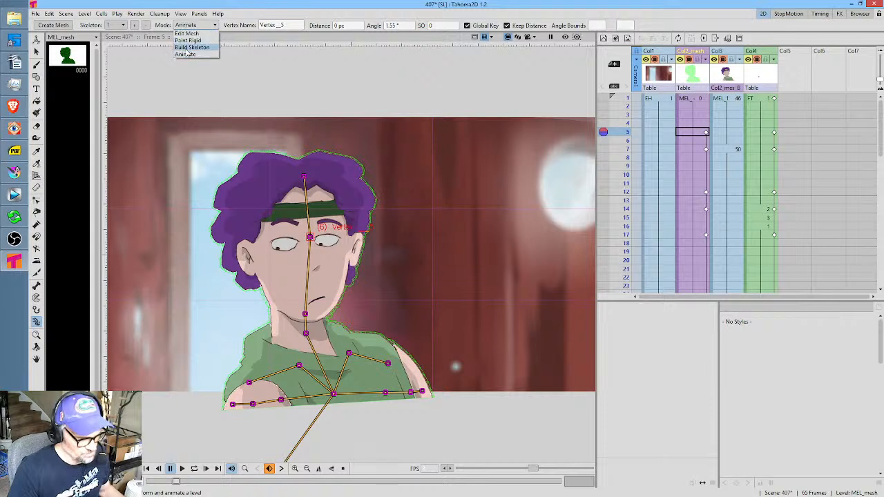
{"action": "left_click", "coordinate": [191, 47]}
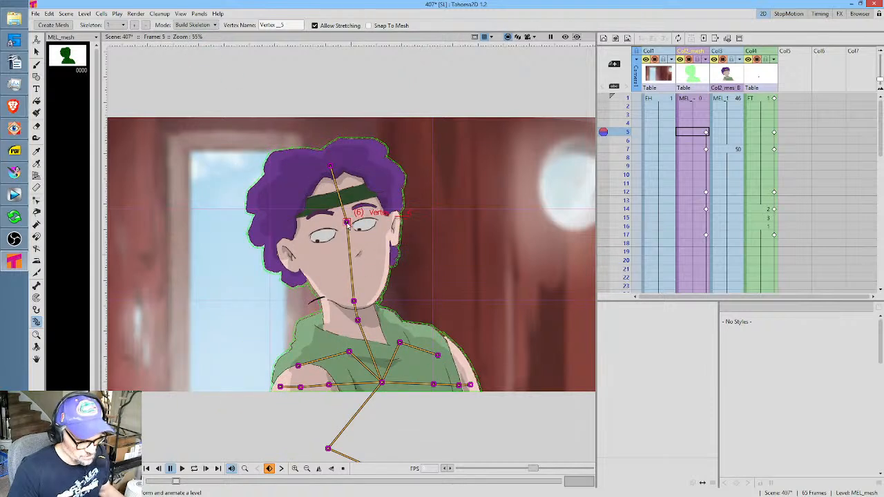
{"action": "left_click", "coordinate": [378, 276]}
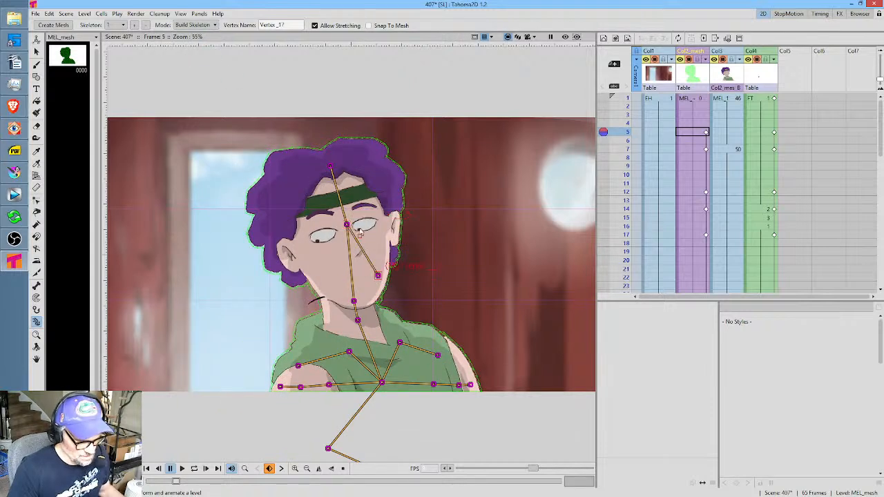
Add a second cheek vertex branching from the vertex between the eyes, and in Animate mode rotate the between-the-eyes vertex to 2.89°.
{"action": "left_click", "coordinate": [330, 283]}
{"action": "left_click", "coordinate": [193, 25]}
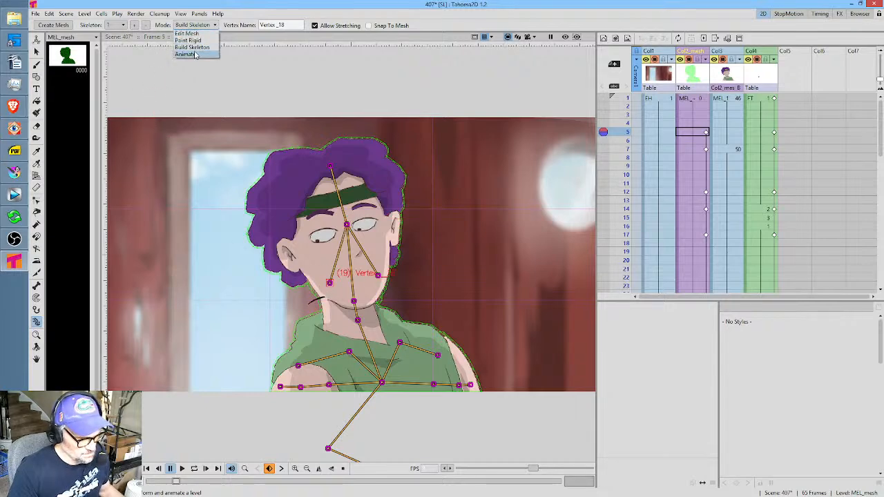
{"action": "left_click", "coordinate": [185, 54]}
{"action": "mouse_move", "coordinate": [310, 239]}
{"action": "left_mouse_down"}
{"action": "mouse_move", "coordinate": [319, 239]}
{"action": "mouse_move", "coordinate": [268, 233]}
{"action": "mouse_move", "coordinate": [335, 234]}
{"action": "mouse_move", "coordinate": [291, 239]}
{"action": "mouse_move", "coordinate": [351, 250]}
{"action": "mouse_move", "coordinate": [310, 237]}
{"action": "left_mouse_up"}
In the Stage Schematic, relink Col4 from the Table to Col2_mesh, and scrub frames 1 to 10 to check the mouth's motion.
{"action": "key", "text": "ctrl+alt+s"}
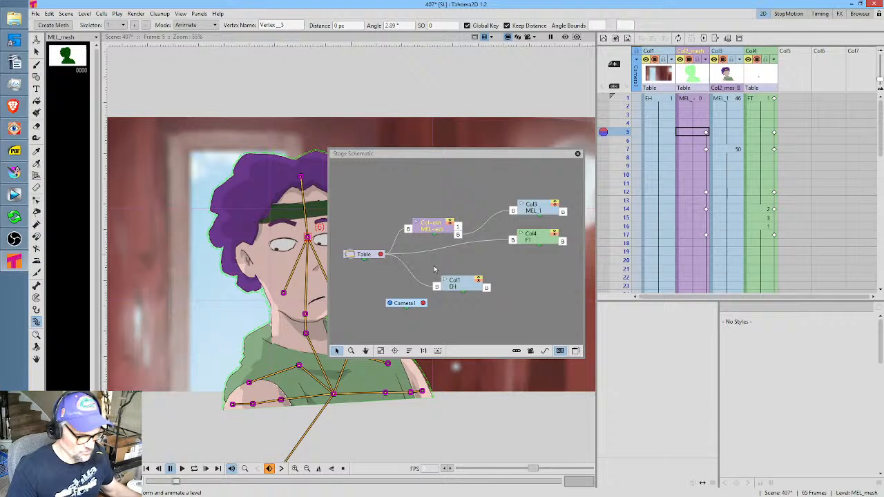
{"action": "left_click", "coordinate": [519, 239]}
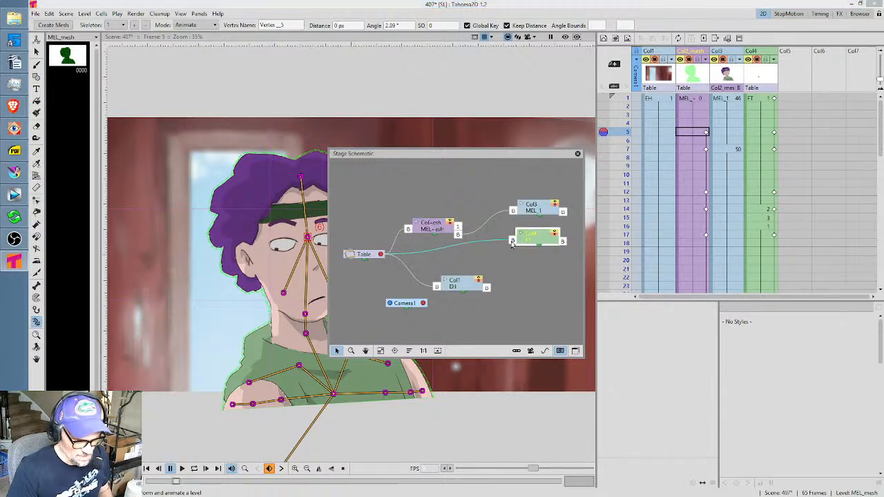
{"action": "left_click", "coordinate": [577, 154]}
{"action": "left_click", "coordinate": [765, 102]}
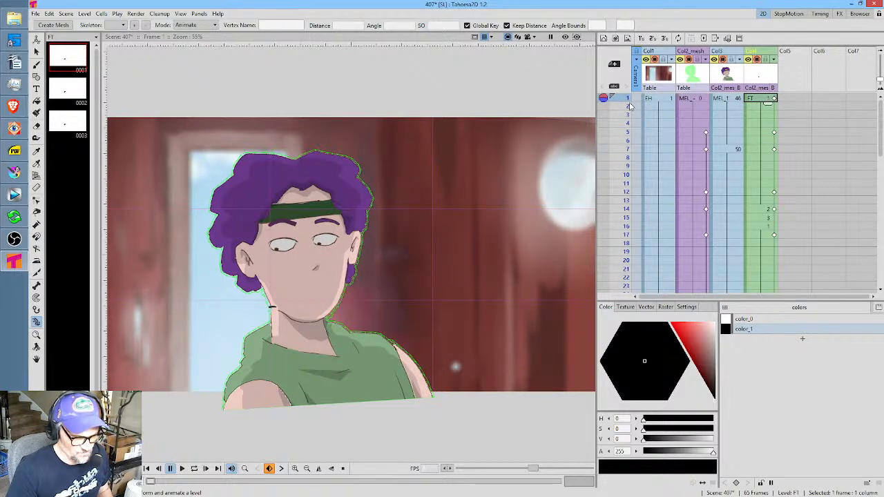
{"action": "left_click_drag", "start_coordinate": [628, 105], "coordinate": [636, 175]}
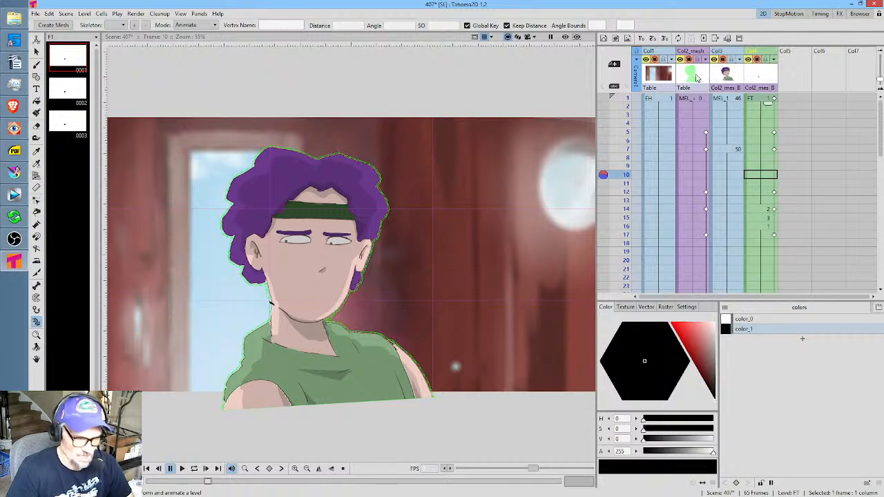
Quit Tahoma2D without saving the modified files.
{"action": "left_click", "coordinate": [875, 6]}
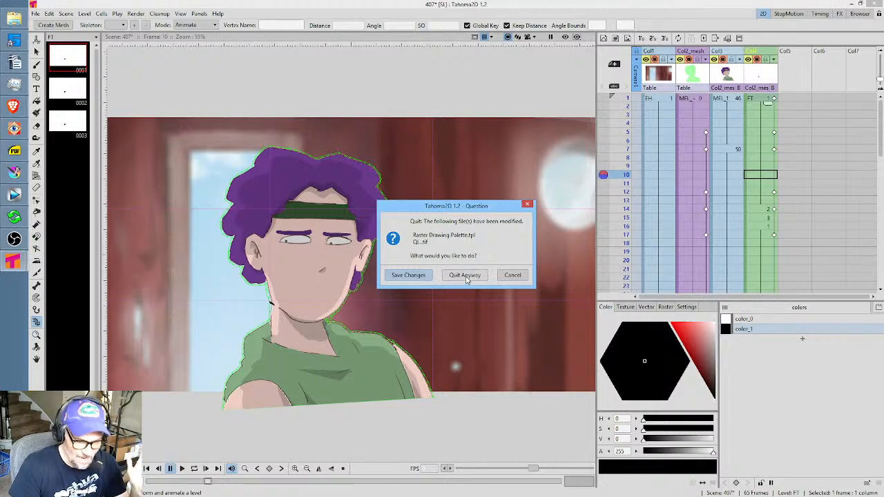
{"action": "left_click", "coordinate": [466, 276]}
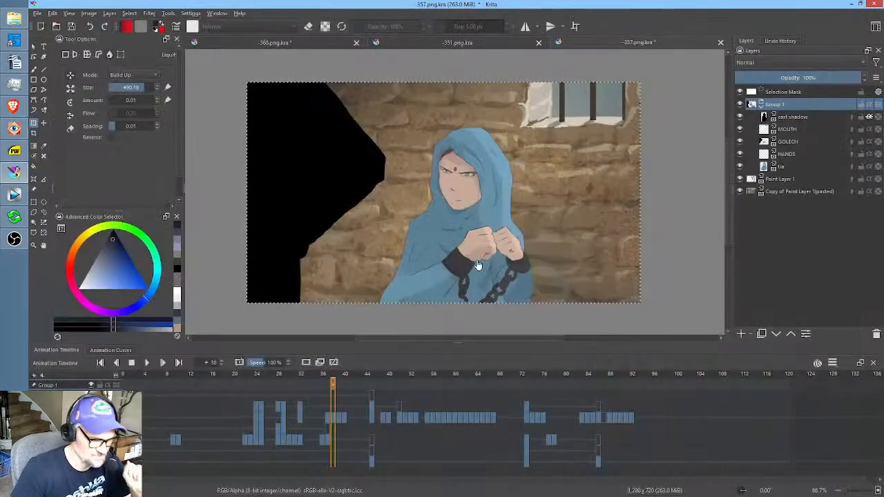
In Krita, scrub the -357.png.kra animation up to frame 60 and back to frame 53, and play it from about frame 45.
{"action": "left_click_drag", "start_coordinate": [351, 376], "coordinate": [457, 362]}
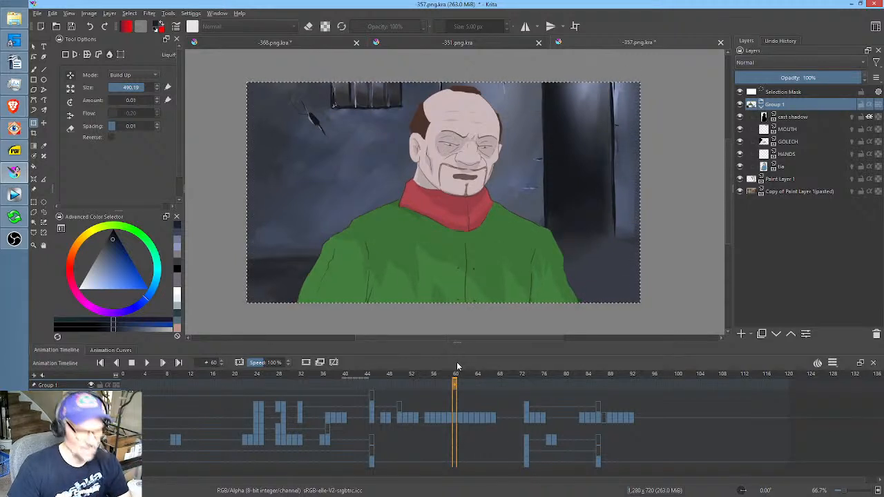
{"action": "left_click_drag", "start_coordinate": [457, 366], "coordinate": [444, 371]}
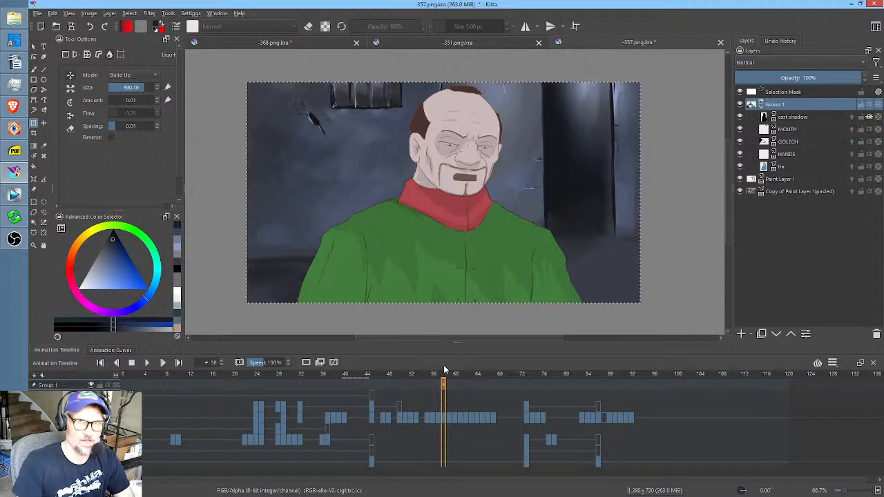
{"action": "left_click_drag", "start_coordinate": [439, 376], "coordinate": [415, 369]}
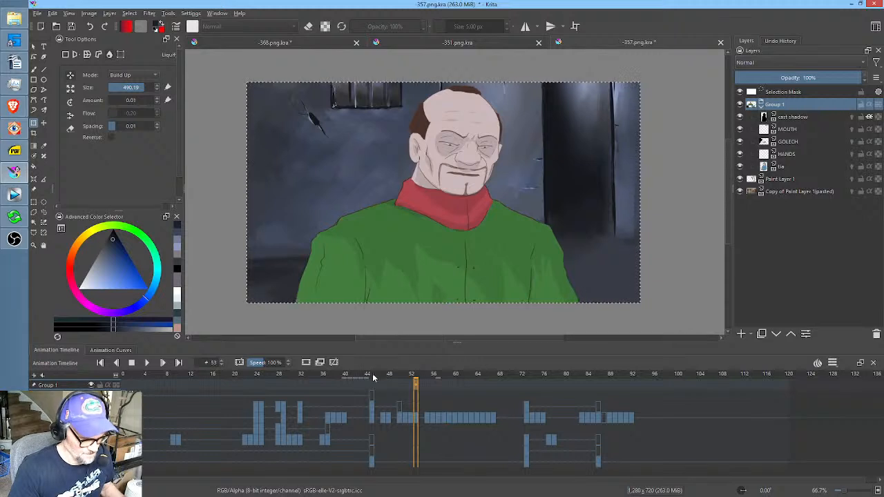
{"action": "left_click", "coordinate": [371, 378]}
{"action": "key", "text": "space"}
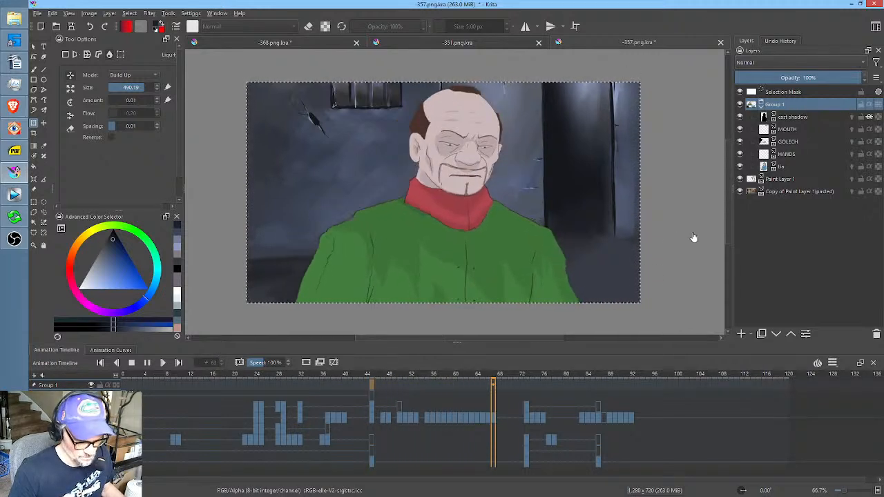
{"action": "key", "text": "space"}
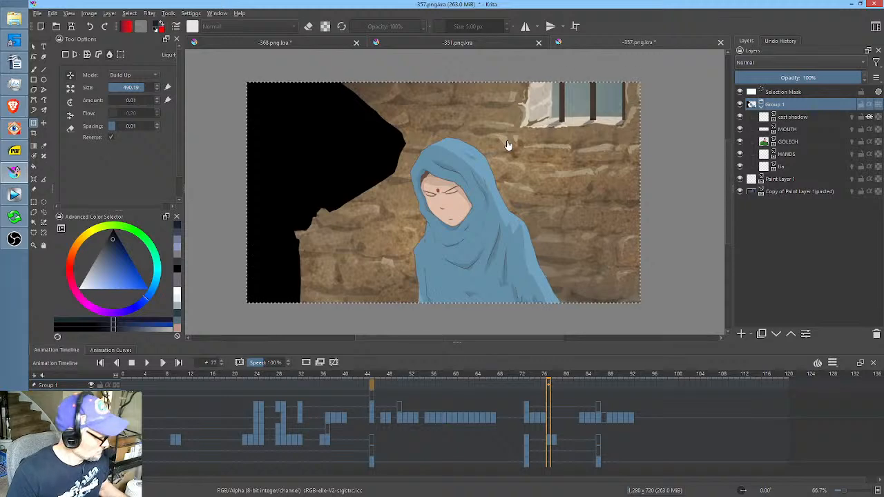
Save the -357.png.kra document and switch to the SL-01-webisodes.veg project in Vegas Pro.
{"action": "key", "text": "ctrl+s"}
{"action": "left_click", "coordinate": [14, 195]}
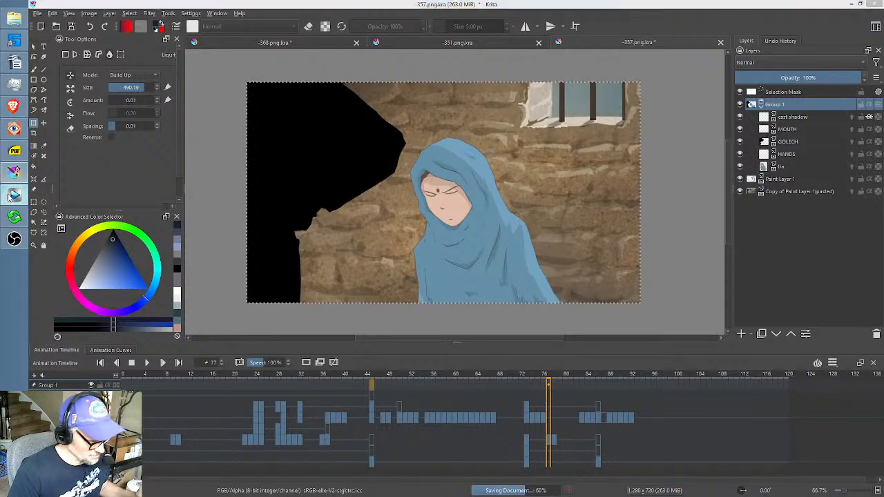
{"action": "left_click", "coordinate": [542, 435]}
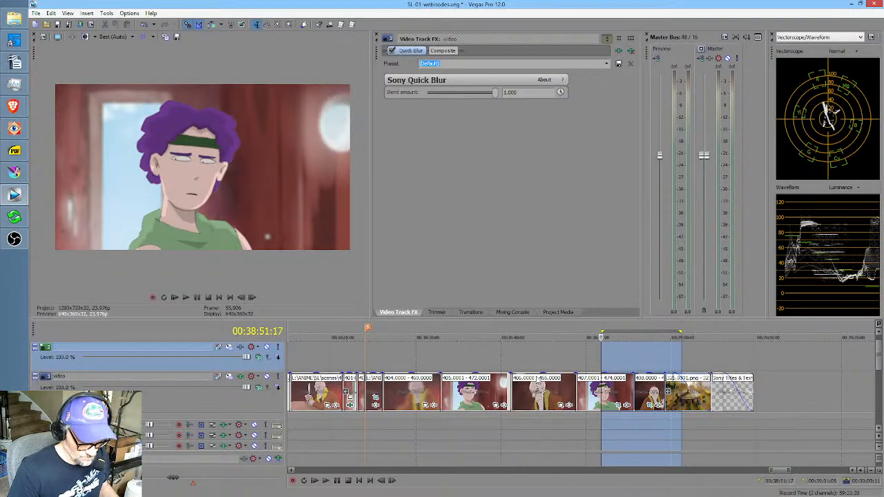
Examine the timeline from scene 406 back to scenes 325 to 357, and mark about 34:10 to 34:19 around scene 350.
{"action": "left_click", "coordinate": [533, 361]}
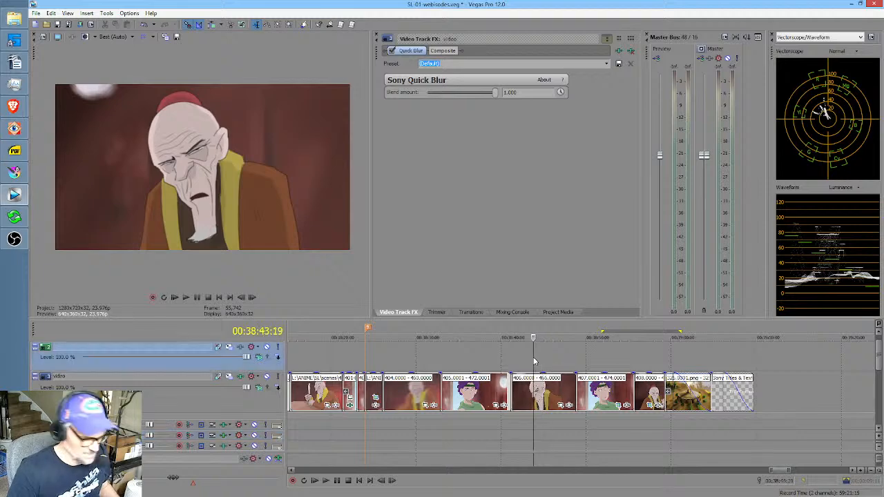
{"action": "scroll", "coordinate": [533, 362], "scroll_direction": "down", "scroll_amount": 6}
{"action": "scroll", "coordinate": [531, 363], "scroll_direction": "down", "scroll_amount": 2}
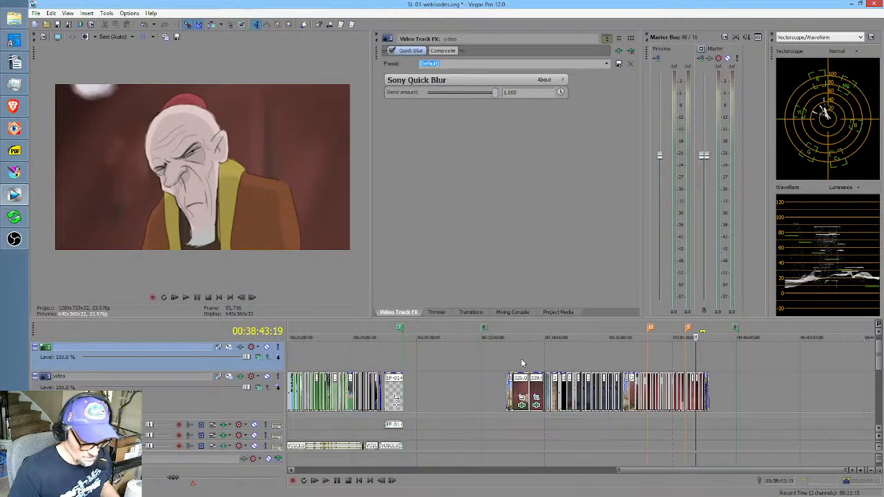
{"action": "left_click", "coordinate": [521, 363]}
{"action": "scroll", "coordinate": [522, 359], "scroll_direction": "up", "scroll_amount": 5}
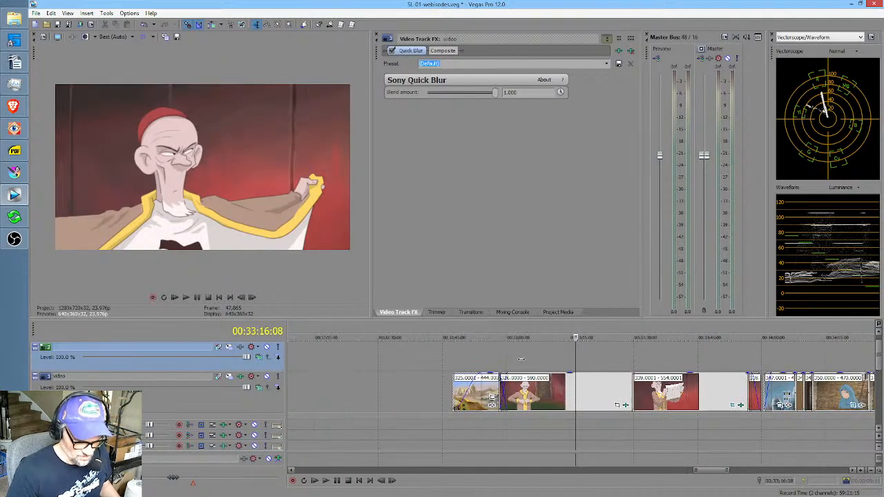
{"action": "scroll", "coordinate": [544, 364], "scroll_direction": "right", "scroll_amount": 1}
{"action": "scroll", "coordinate": [546, 363], "scroll_direction": "down", "scroll_amount": 1}
{"action": "scroll", "coordinate": [590, 361], "scroll_direction": "right", "scroll_amount": 4}
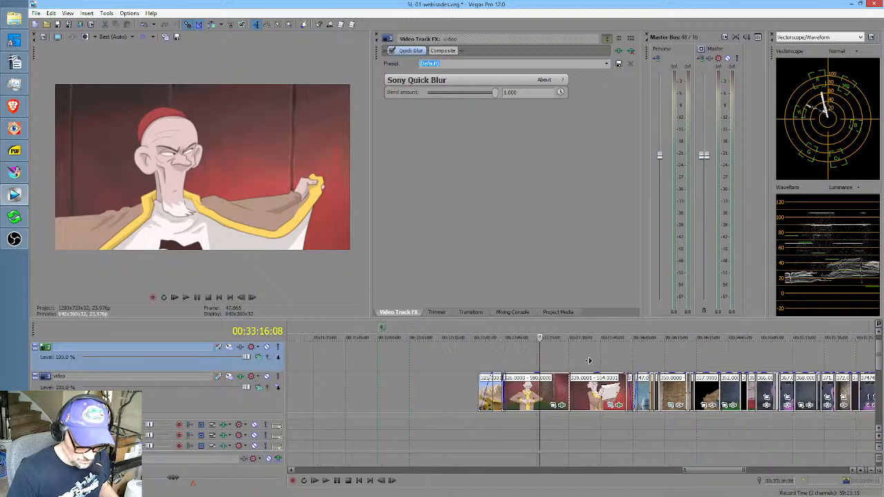
{"action": "left_click_drag", "start_coordinate": [529, 364], "coordinate": [664, 373]}
{"action": "left_click", "coordinate": [560, 366]}
{"action": "scroll", "coordinate": [561, 365], "scroll_direction": "up", "scroll_amount": 3}
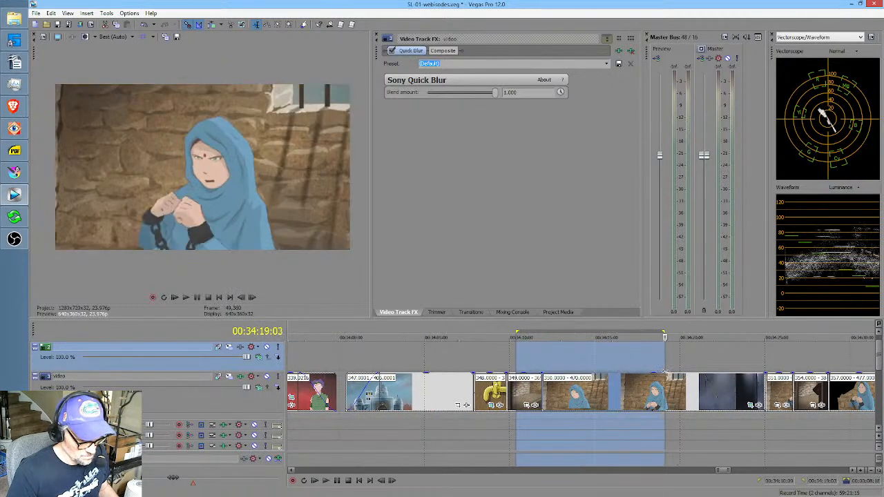
Switch to Krita and render frames 0 to 120 as a PNG image sequence into L:/ANIME/SL/scenes/357/RENDER, accepting the warning.
{"action": "left_click", "coordinate": [14, 173]}
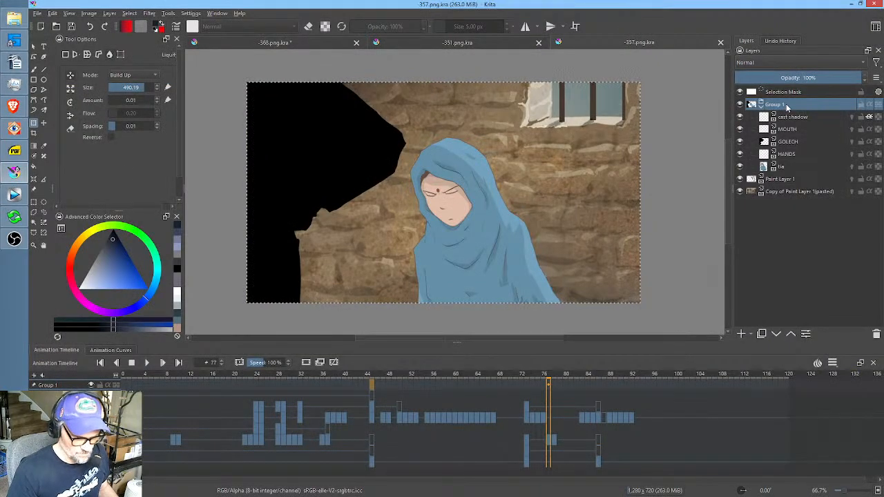
{"action": "key", "text": "ctrl+r"}
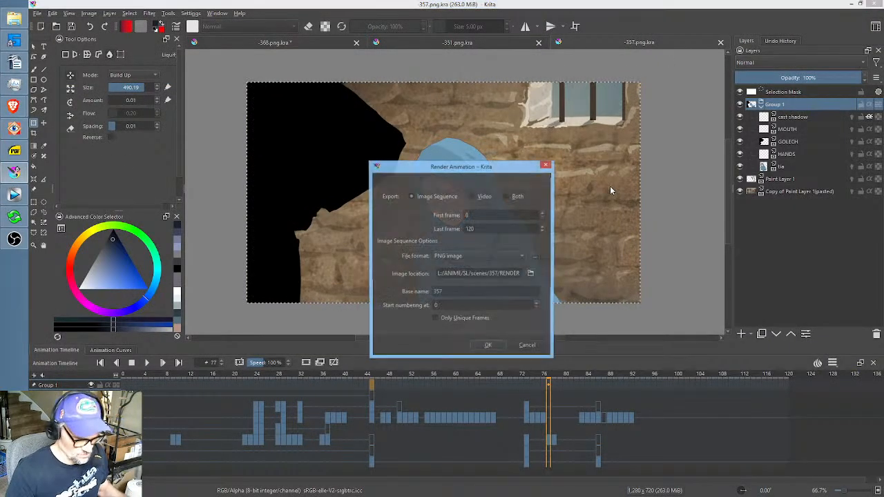
{"action": "left_click", "coordinate": [489, 347]}
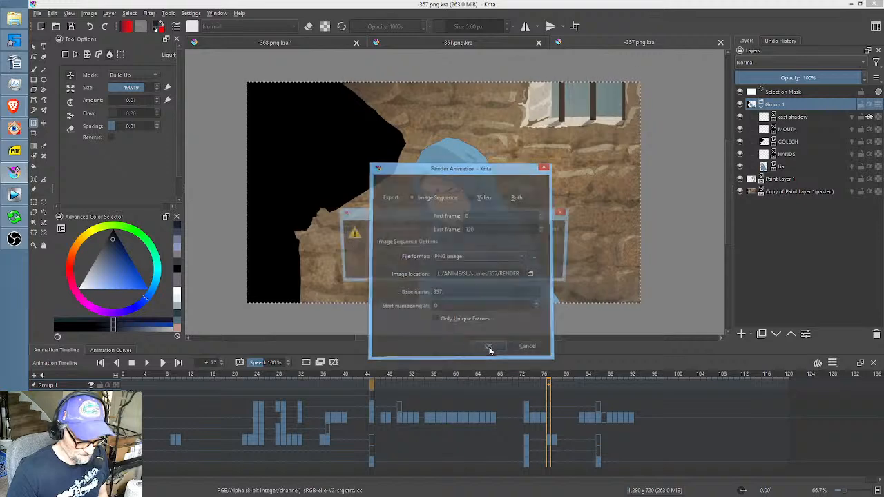
{"action": "left_click", "coordinate": [502, 275]}
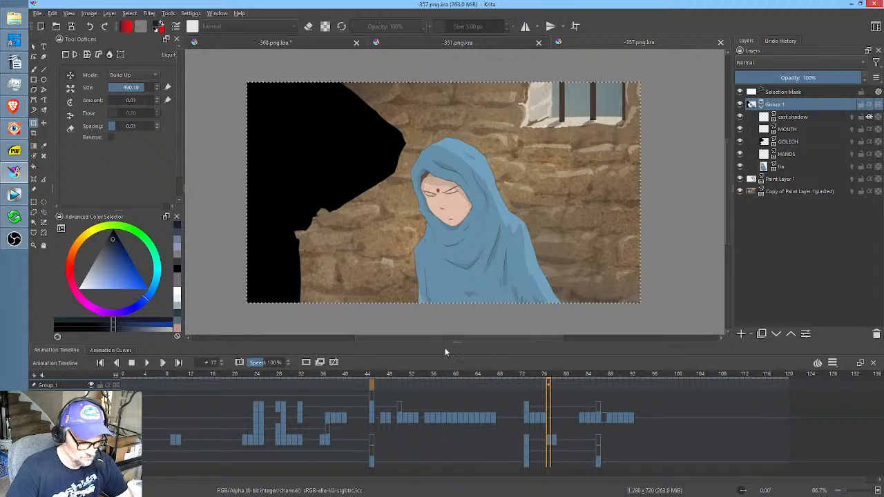
Scrub the scene 357 animation to frame 87 and save the document.
{"action": "left_click_drag", "start_coordinate": [357, 378], "coordinate": [607, 389]}
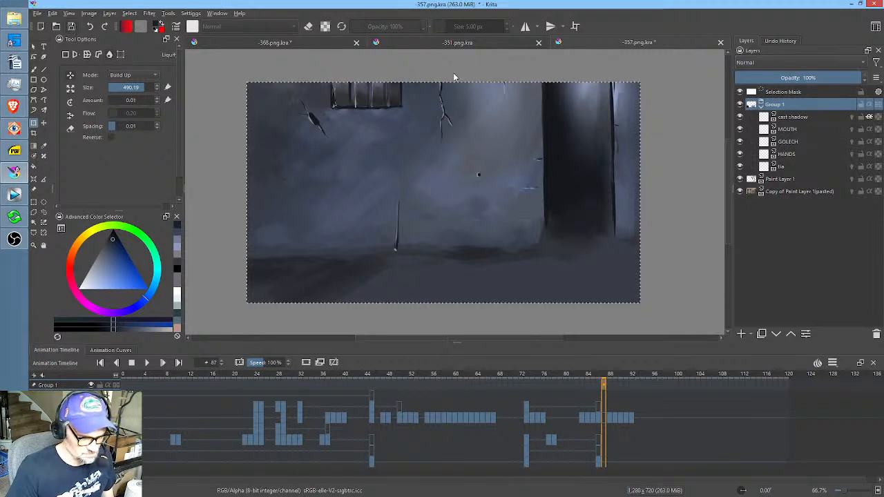
{"action": "key", "text": "ctrl+s"}
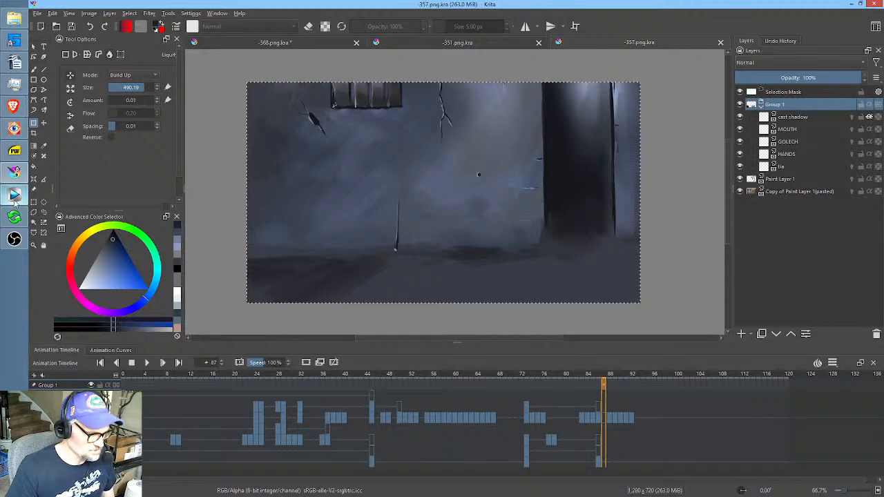
Switch to Vegas Pro, play the edit from the start of scene 350, and mark the range from about 34:17 to 34:29.
{"action": "mouse_move", "coordinate": [13, 197]}
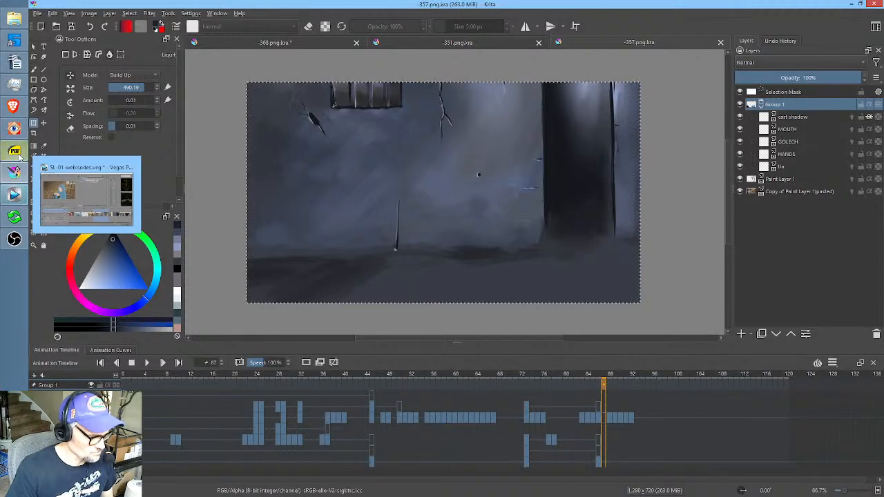
{"action": "left_click", "coordinate": [13, 195]}
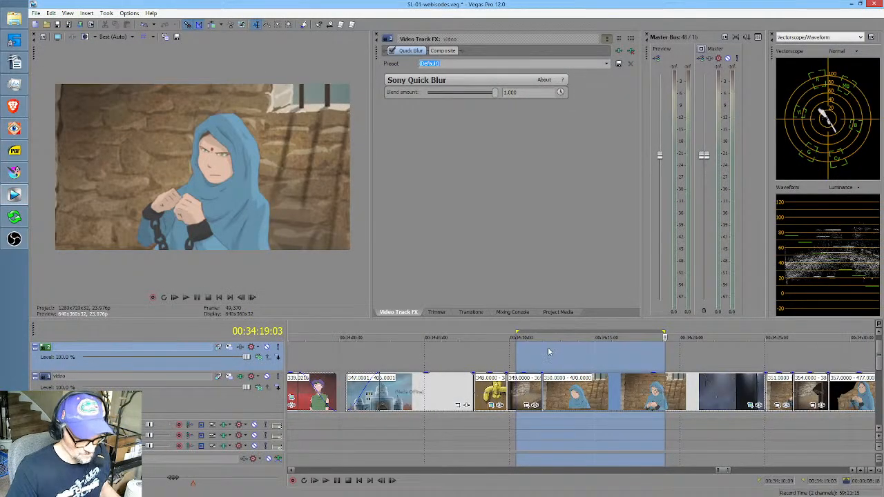
{"action": "left_click", "coordinate": [538, 348]}
{"action": "key", "text": "space"}
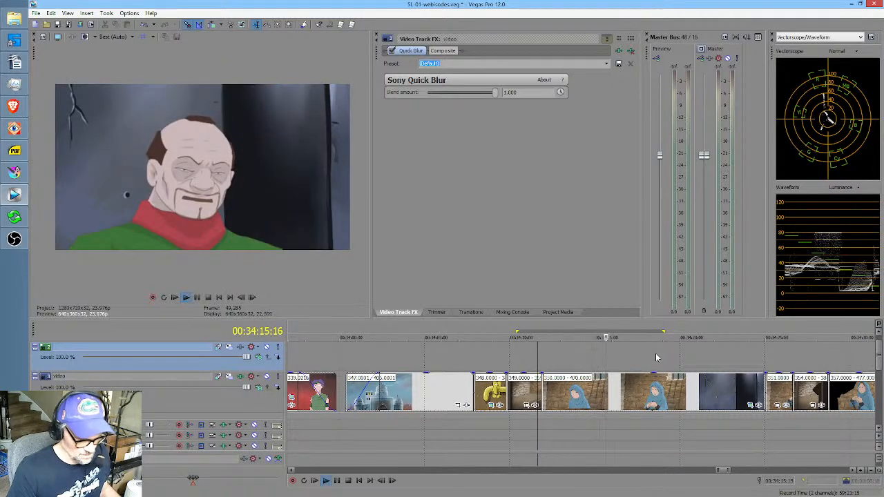
{"action": "key", "text": "space"}
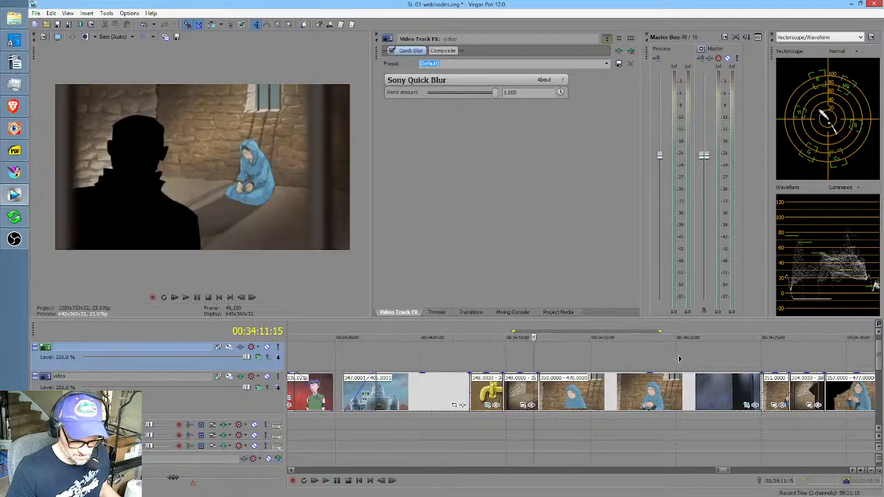
{"action": "scroll", "coordinate": [677, 361], "scroll_direction": "right", "scroll_amount": 4}
{"action": "left_click_drag", "start_coordinate": [537, 358], "coordinate": [339, 366]}
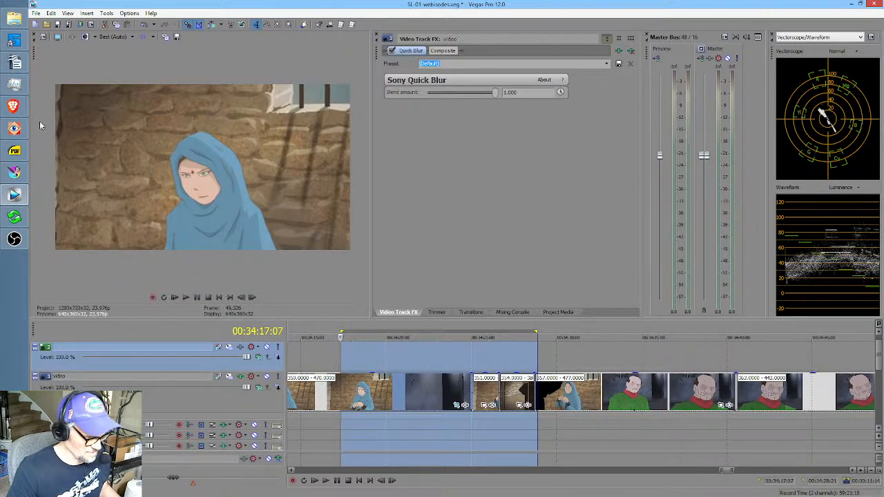
Switch to Krita and open the scene file -350.png.kra from the scenes folder.
{"action": "left_click", "coordinate": [16, 174]}
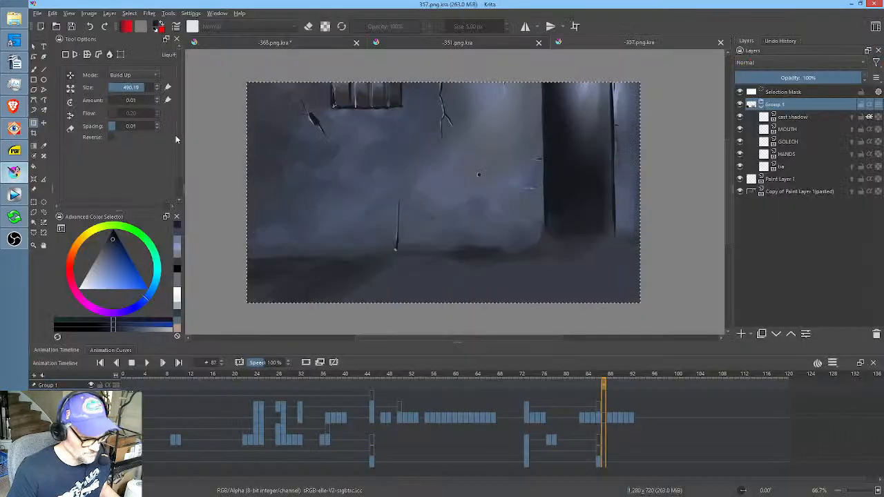
{"action": "left_click", "coordinate": [57, 26]}
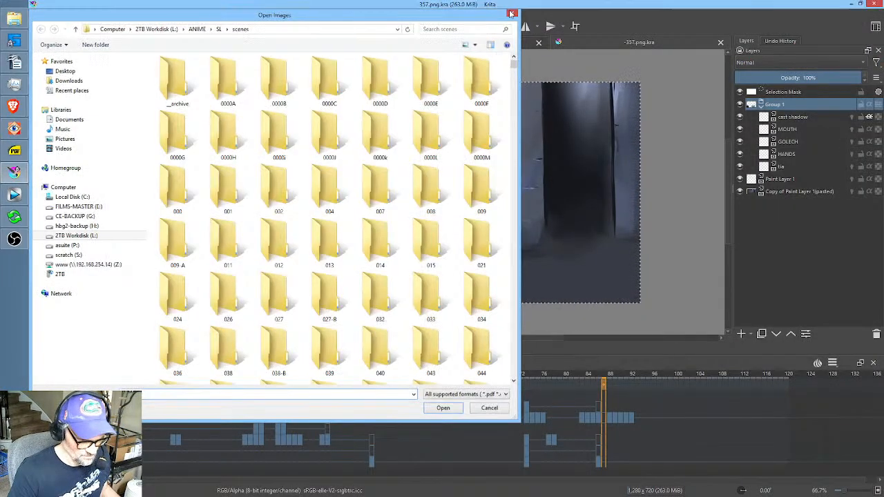
{"action": "left_click", "coordinate": [511, 13]}
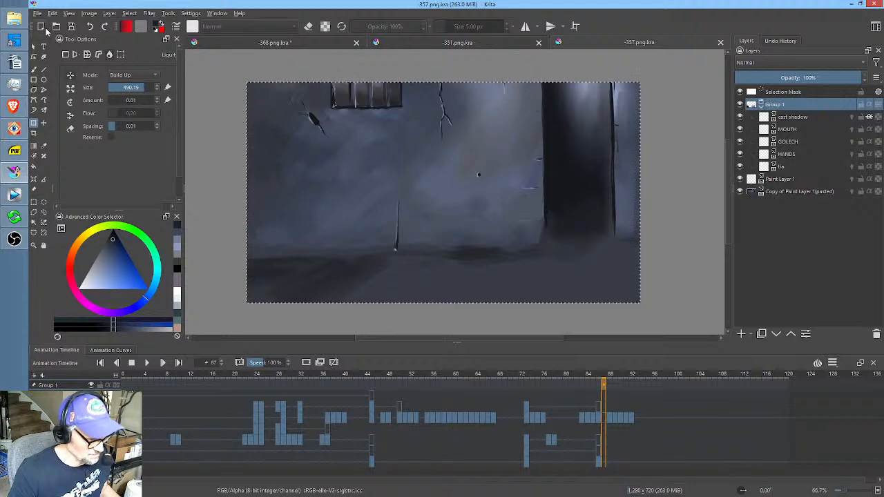
{"action": "left_click", "coordinate": [58, 26]}
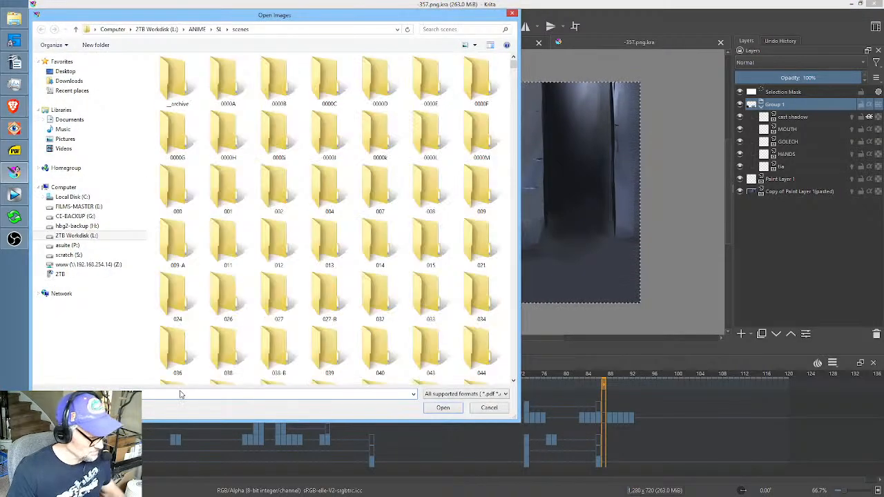
{"action": "type", "text": "-358"}
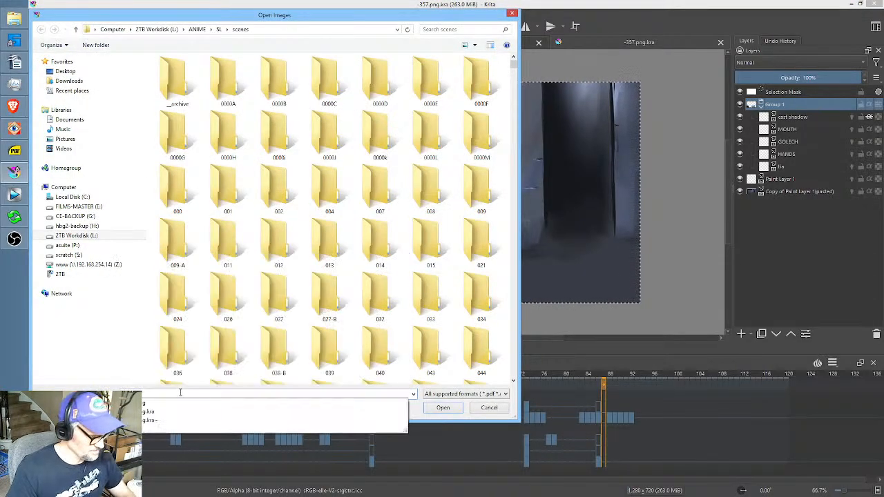
{"action": "left_click", "coordinate": [163, 413]}
{"action": "left_click", "coordinate": [449, 408]}
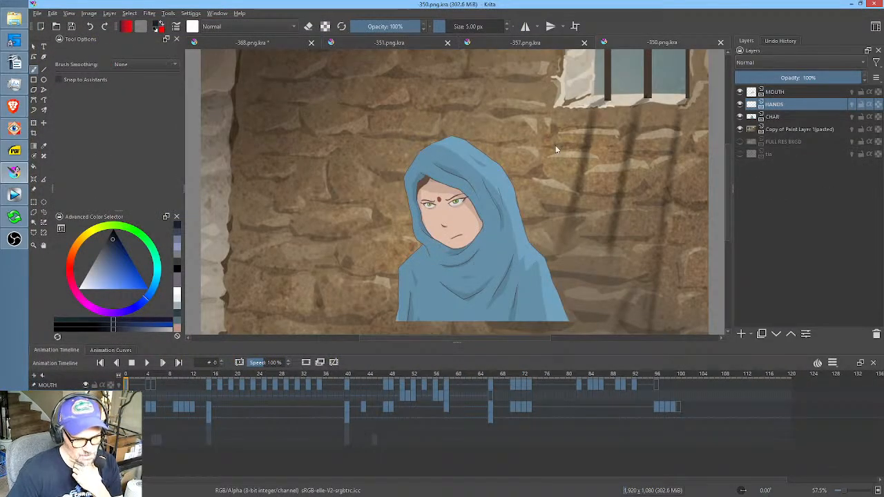
{"action": "scroll", "coordinate": [604, 148], "scroll_direction": "down", "scroll_amount": 1}
{"action": "scroll", "coordinate": [603, 148], "scroll_direction": "down", "scroll_amount": 2}
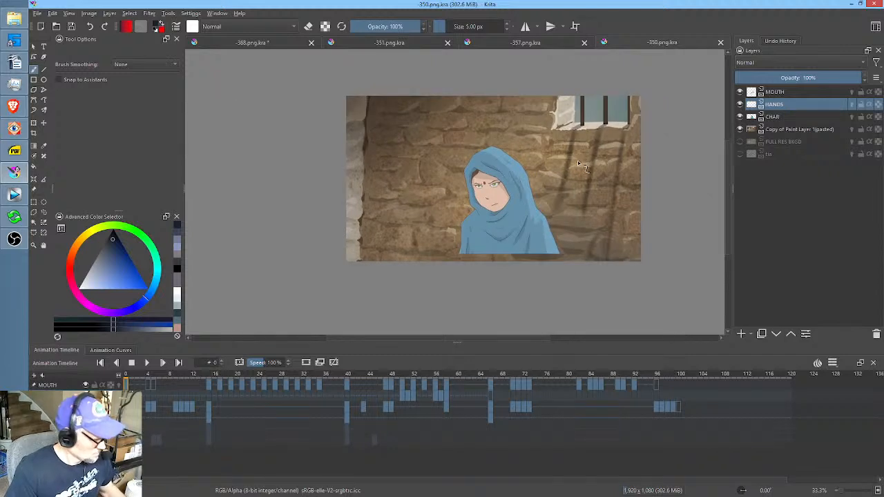
{"action": "key", "text": "1"}
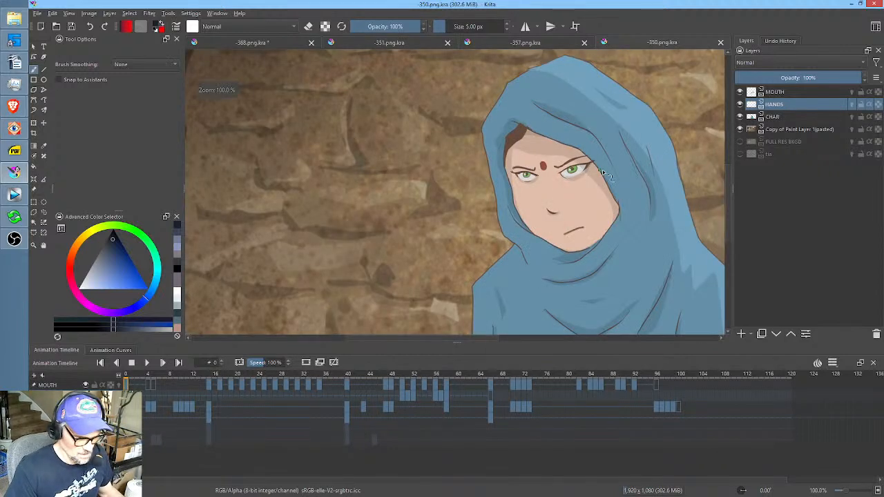
Scale the scene 350 image to a width of 1280 px with proportions constrained.
{"action": "left_click", "coordinate": [93, 14]}
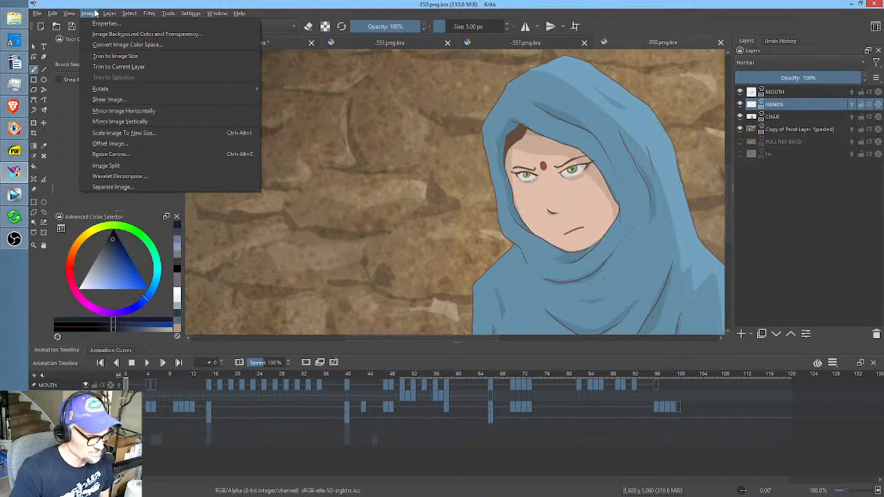
{"action": "left_click", "coordinate": [123, 133]}
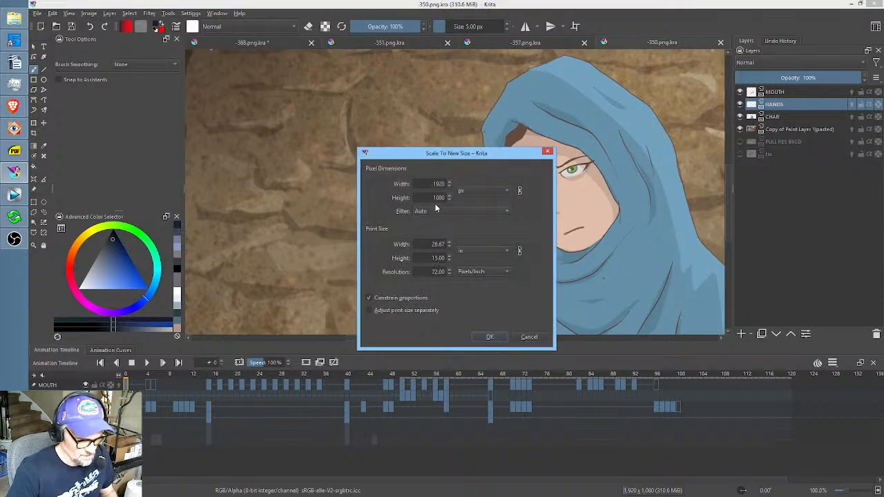
{"action": "left_click_drag", "start_coordinate": [417, 184], "coordinate": [478, 181]}
{"action": "type", "text": "1280"}
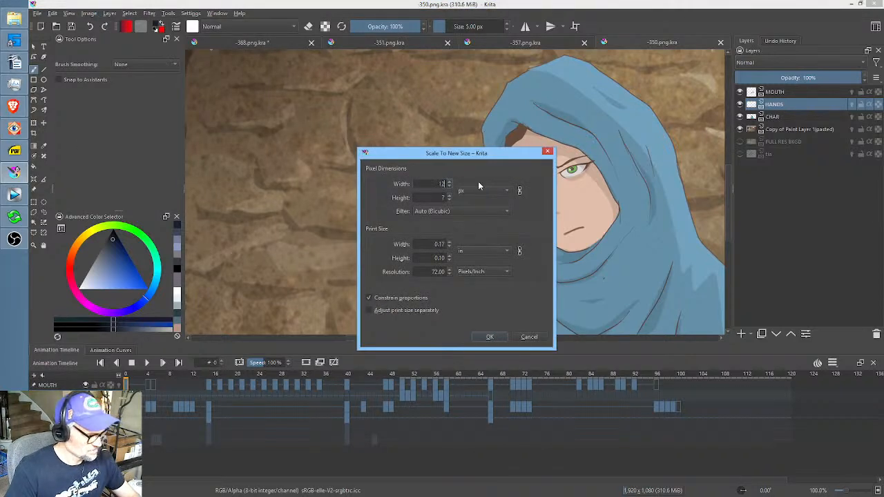
{"action": "left_click", "coordinate": [487, 336]}
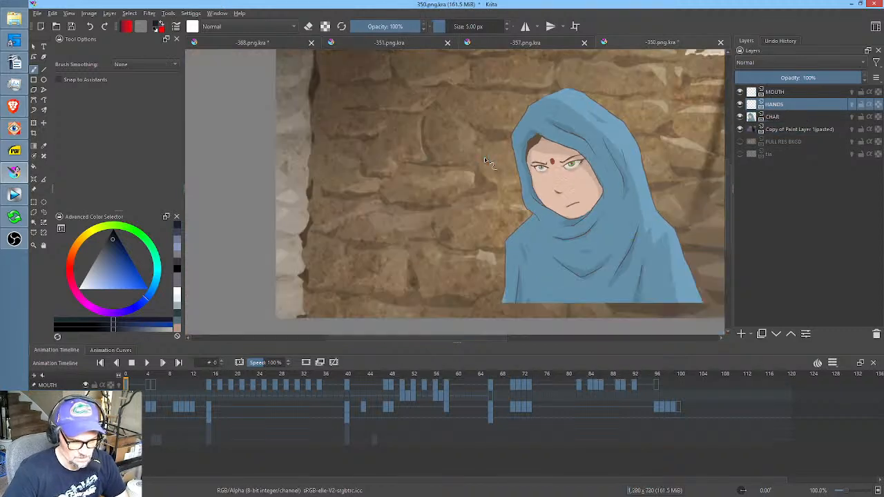
{"action": "scroll", "coordinate": [486, 161], "scroll_direction": "down", "scroll_amount": 2}
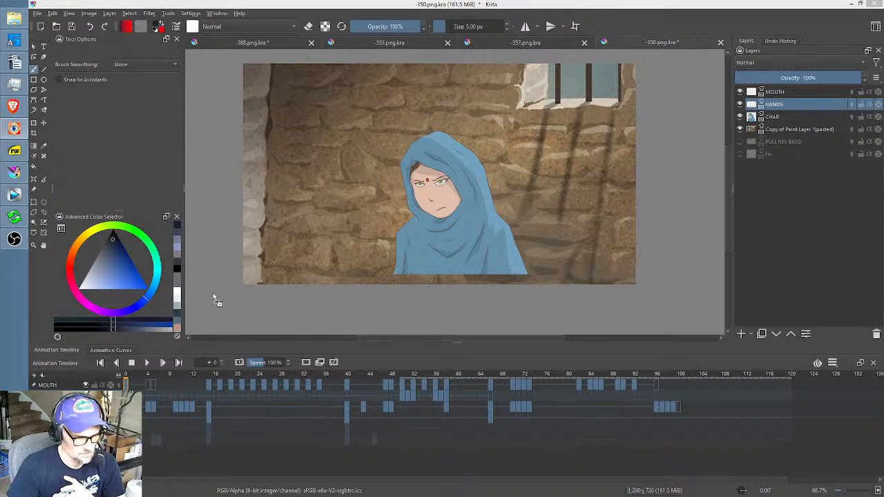
Insert the QF.0001.tif image as a new file layer above HANDS and try to transform it.
{"action": "left_click_drag", "start_coordinate": [419, 116], "coordinate": [418, 115]}
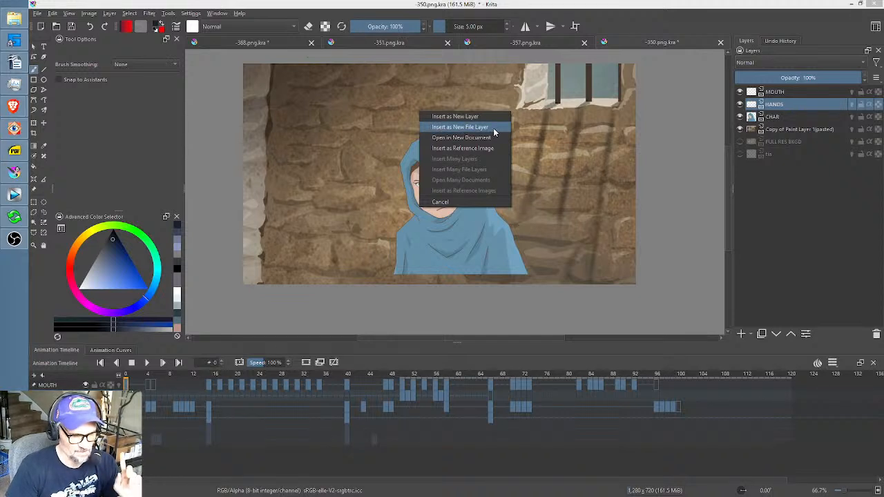
{"action": "left_click", "coordinate": [460, 127]}
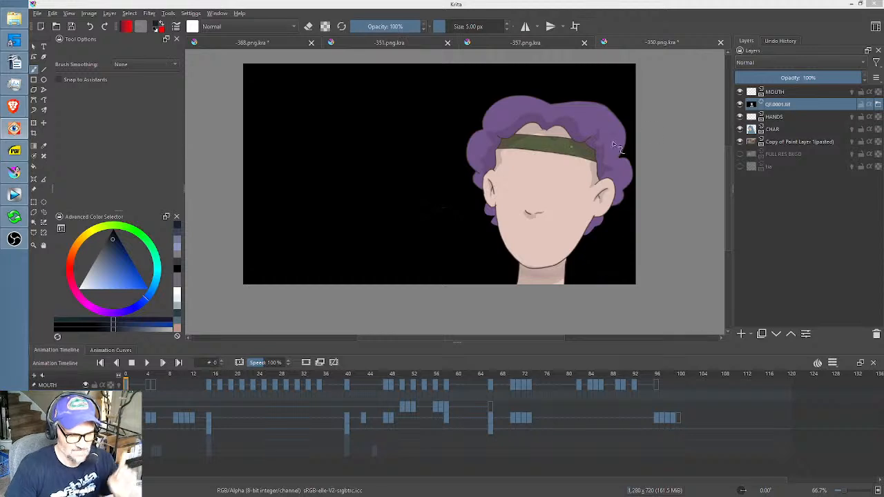
{"action": "right_click", "coordinate": [499, 198]}
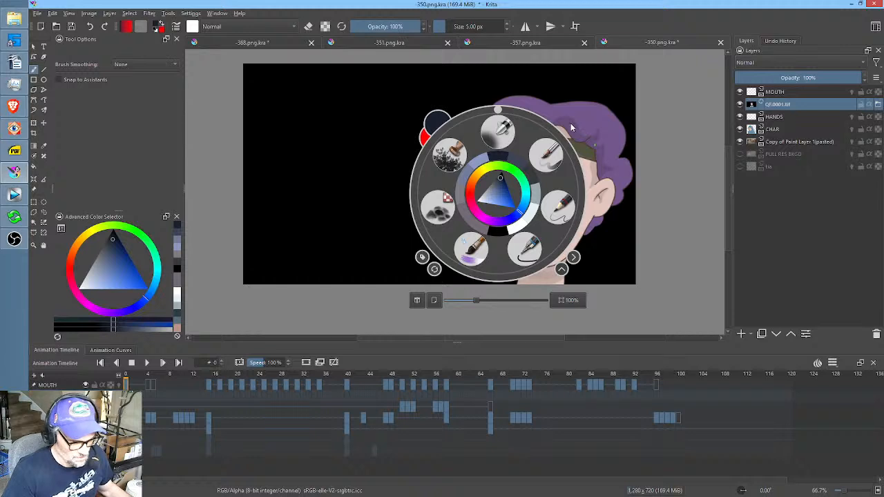
{"action": "key", "text": "ctrl+t"}
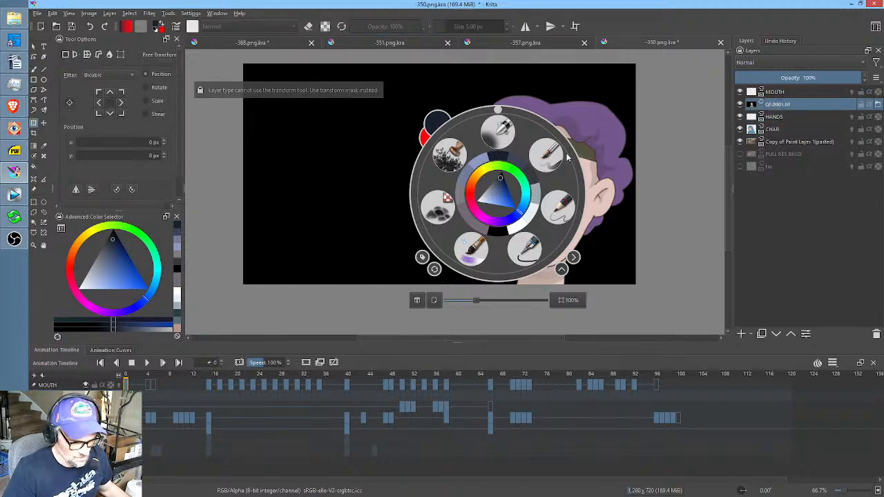
{"action": "key", "text": "b"}
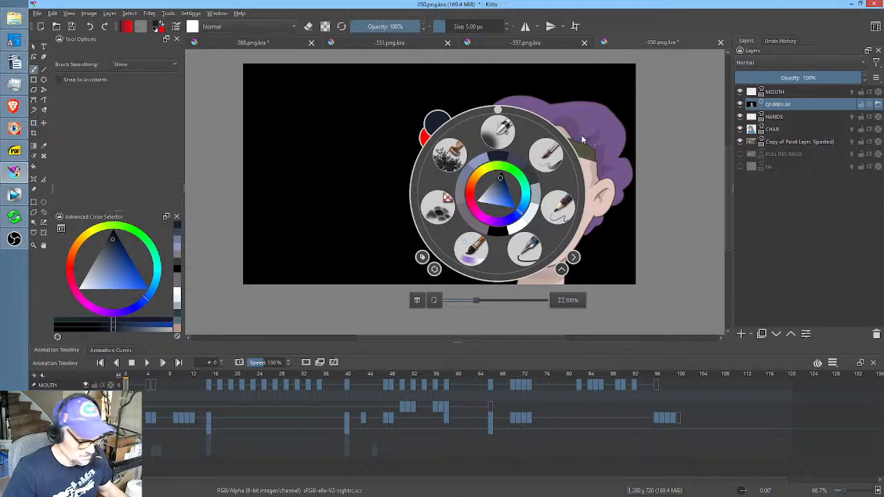
{"action": "left_click", "coordinate": [573, 127]}
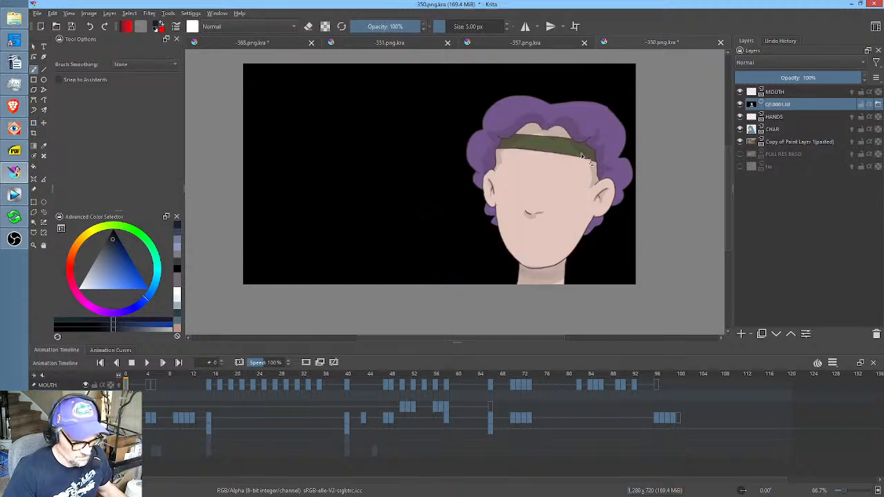
Try the Transform tool on the QF.0001.tif file layer again, and delete that layer.
{"action": "key", "text": "ctrl+t"}
{"action": "right_click", "coordinate": [552, 158]}
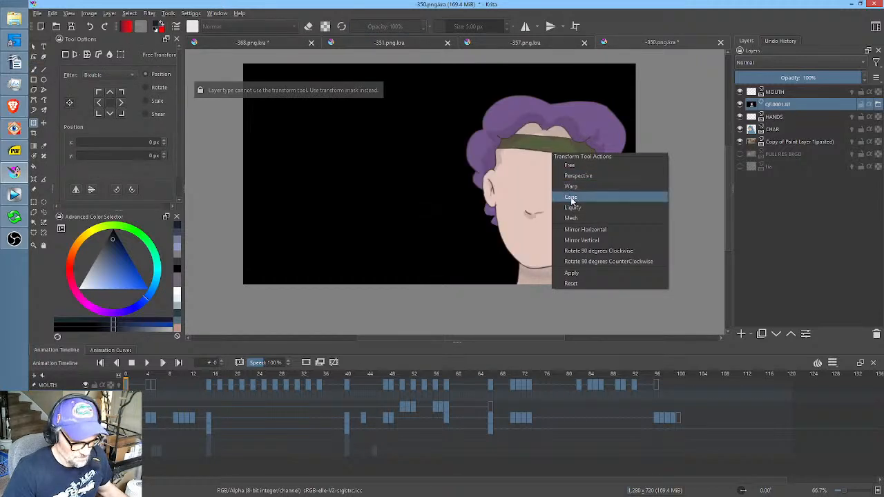
{"action": "left_click", "coordinate": [557, 216]}
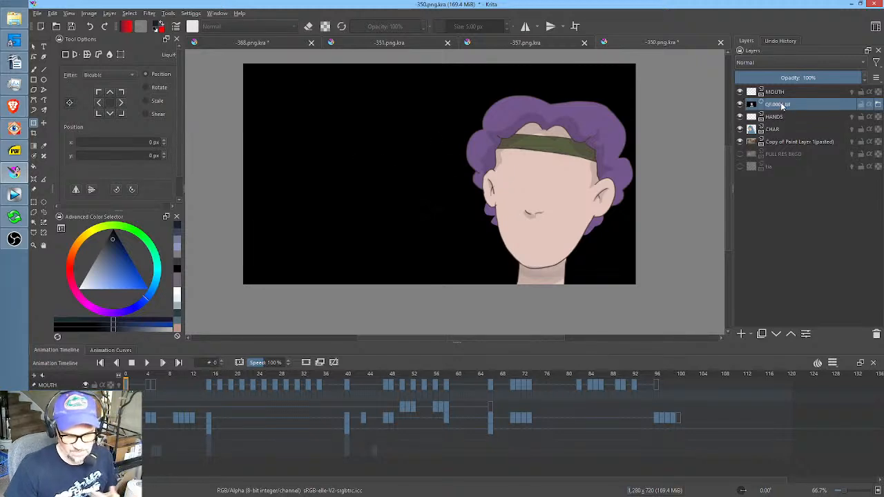
{"action": "left_click", "coordinate": [877, 335]}
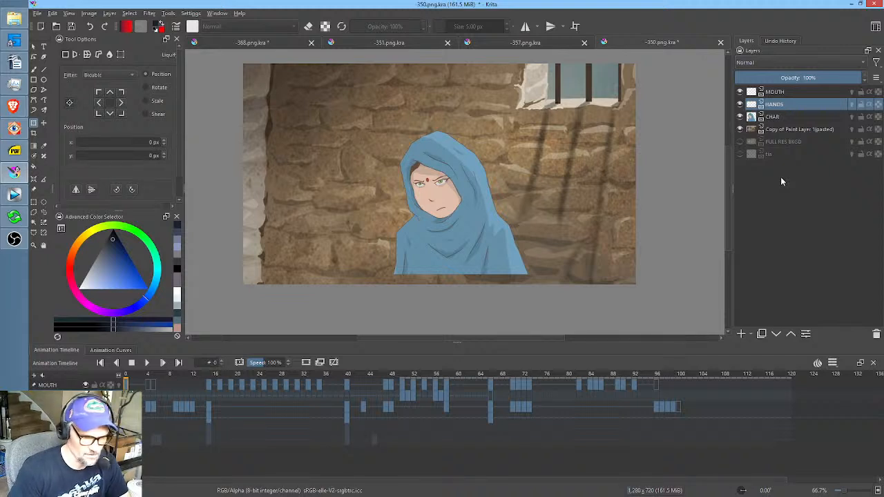
Add a transform mask to the CHAR layer and scale the veiled woman up around her centre until she reaches the image's lower edge.
{"action": "left_click_drag", "start_coordinate": [676, 147], "coordinate": [681, 178]}
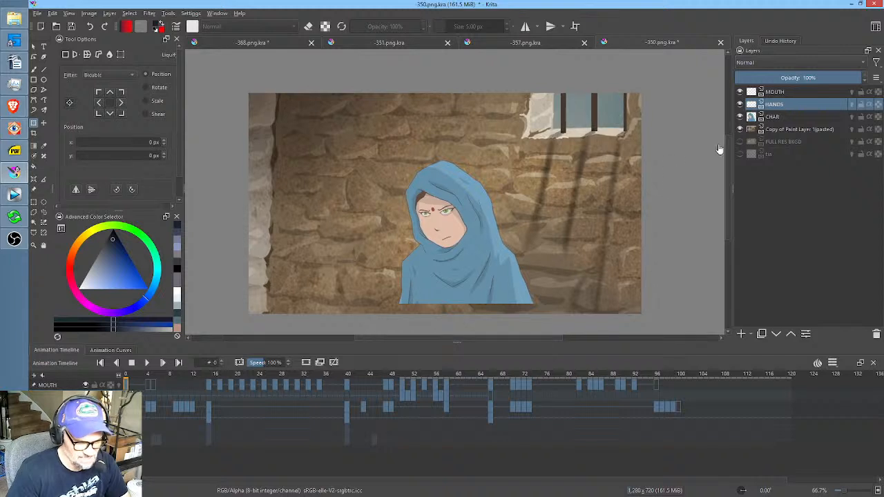
{"action": "left_click", "coordinate": [778, 118]}
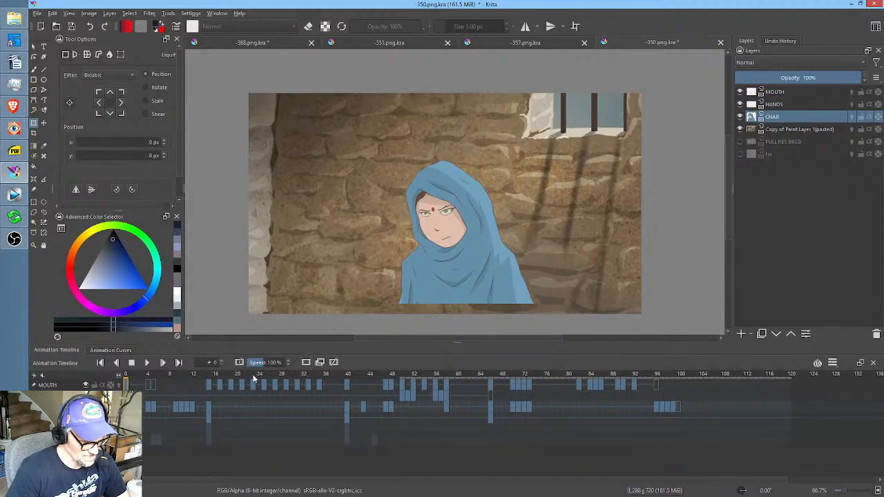
{"action": "right_click", "coordinate": [771, 117]}
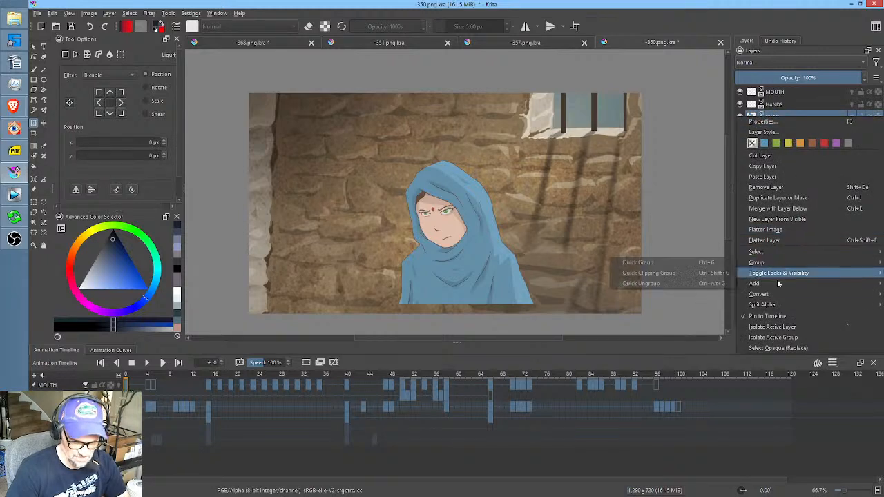
{"action": "mouse_move", "coordinate": [773, 284]}
{"action": "left_click", "coordinate": [678, 315]}
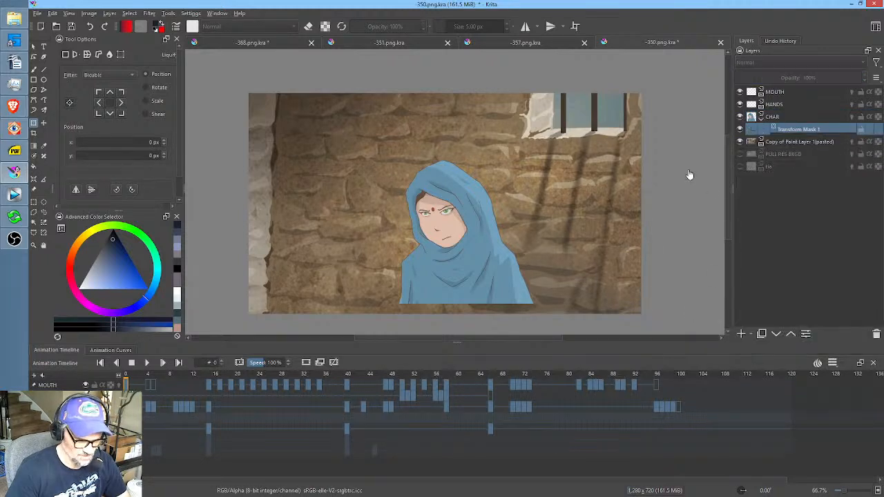
{"action": "left_click", "coordinate": [461, 227]}
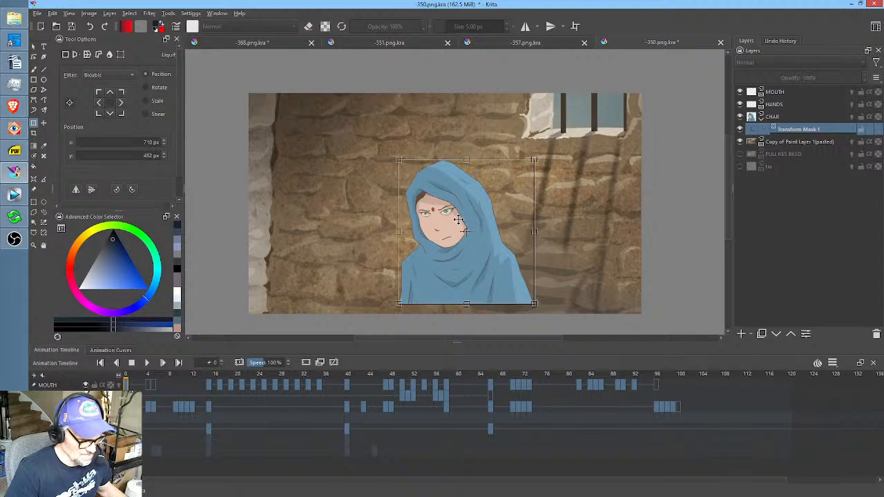
{"action": "left_click_drag", "start_coordinate": [536, 159], "coordinate": [556, 154]}
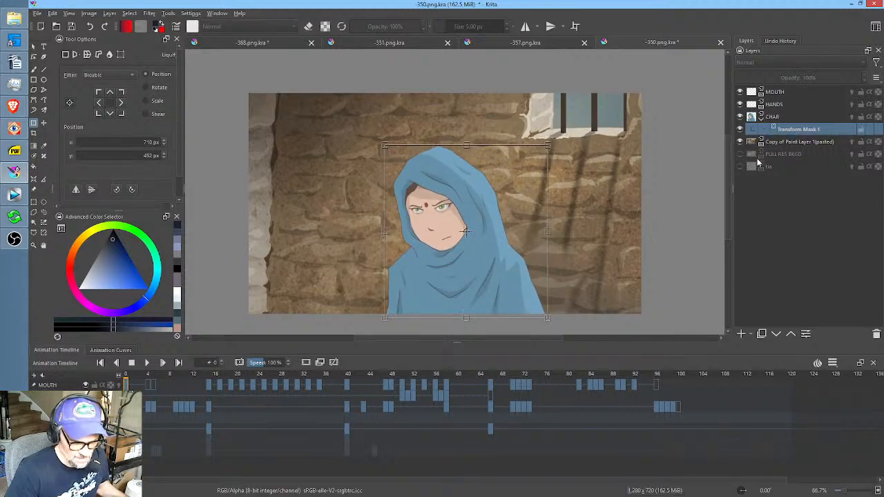
Copy Paint Layer 1 from -351.png.kra and paste it into -350.png.kra above the Copy of Paint Layer 1(pasted) background layer.
{"action": "left_click", "coordinate": [782, 147]}
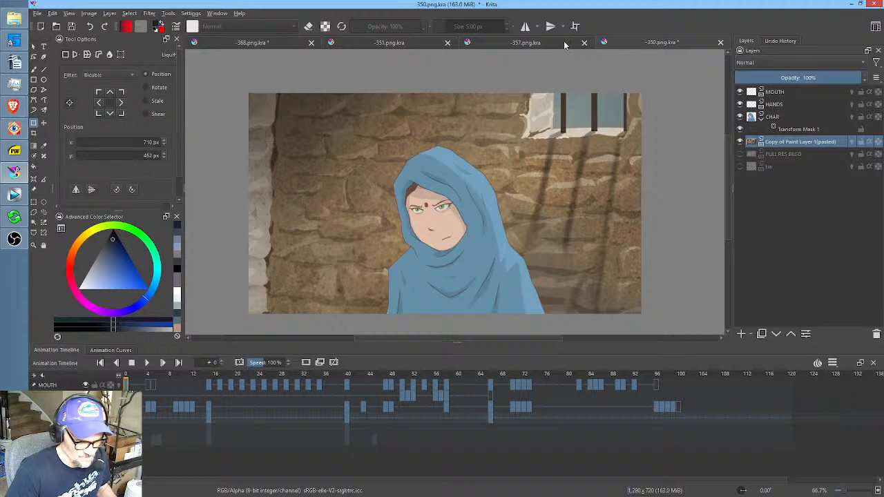
{"action": "left_click", "coordinate": [564, 43]}
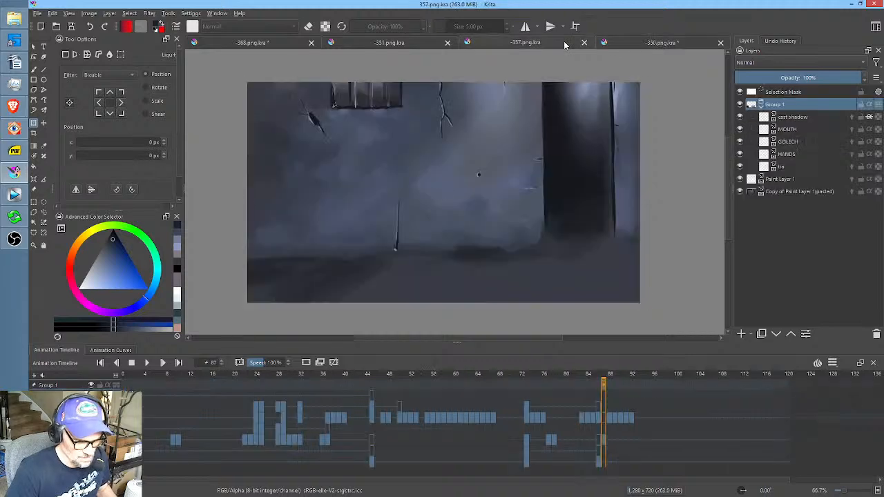
{"action": "left_click", "coordinate": [387, 43]}
{"action": "right_click", "coordinate": [783, 93]}
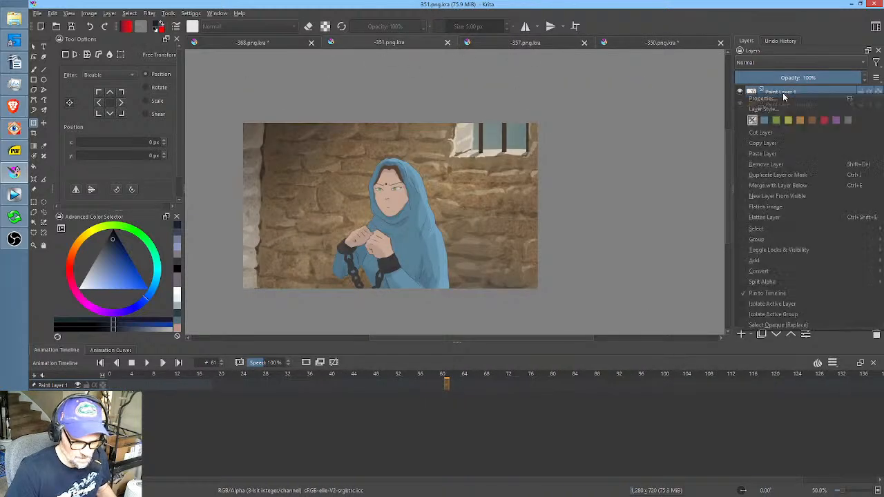
{"action": "left_click", "coordinate": [668, 43]}
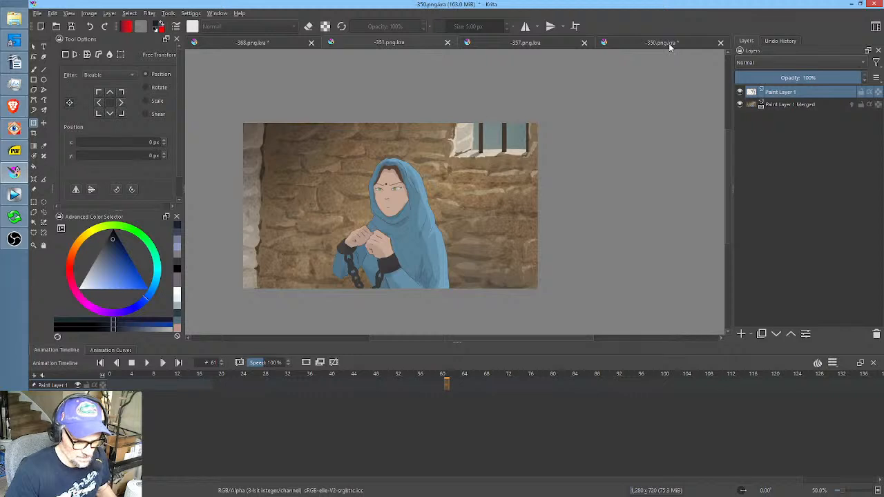
{"action": "right_click", "coordinate": [784, 143]}
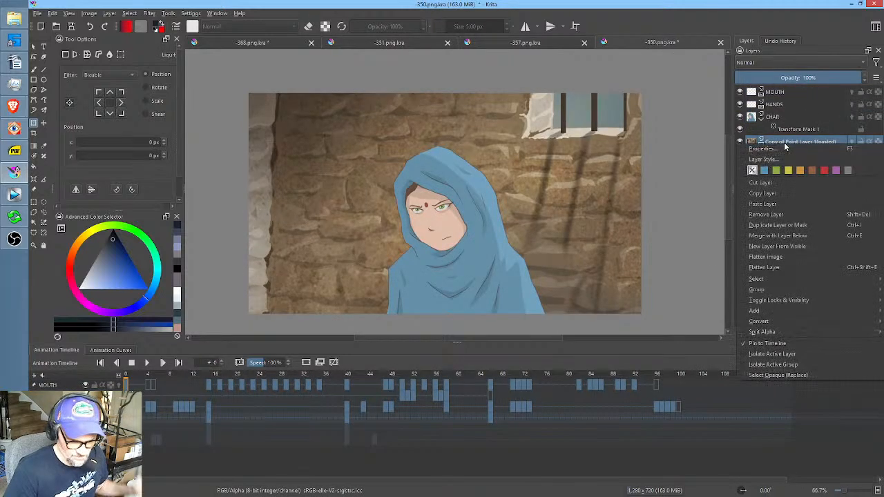
{"action": "left_click", "coordinate": [784, 201]}
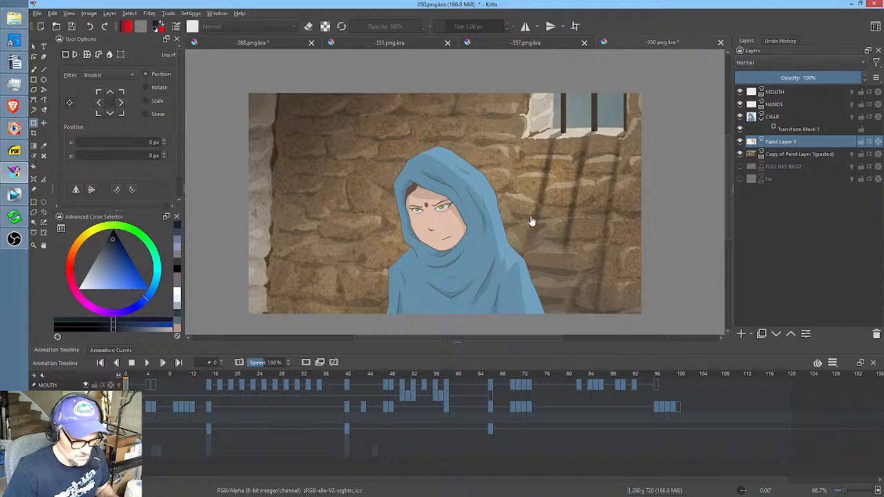
{"action": "scroll", "coordinate": [532, 221], "scroll_direction": "down", "scroll_amount": 3}
{"action": "scroll", "coordinate": [553, 218], "scroll_direction": "up", "scroll_amount": 3}
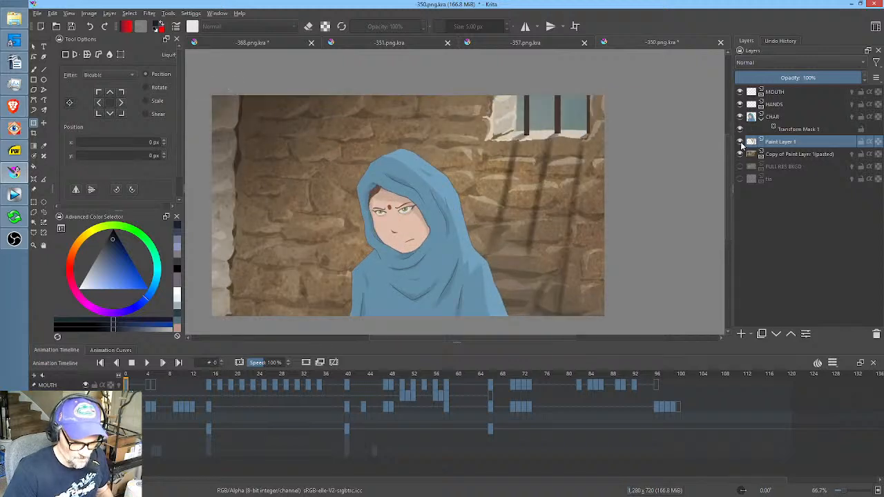
Compare the stone wall with and without Paint Layer 1 while the CHAR, HANDS and MOUTH layers are temporarily hidden.
{"action": "left_click", "coordinate": [741, 142]}
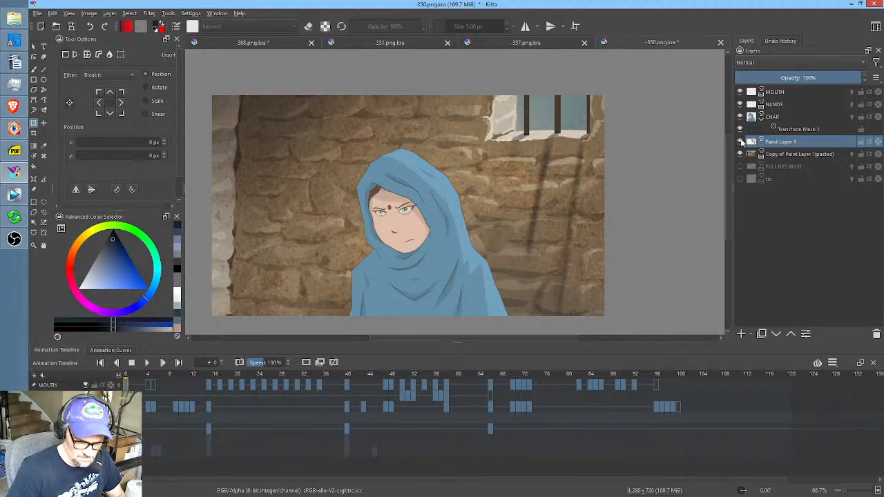
{"action": "left_click", "coordinate": [740, 116]}
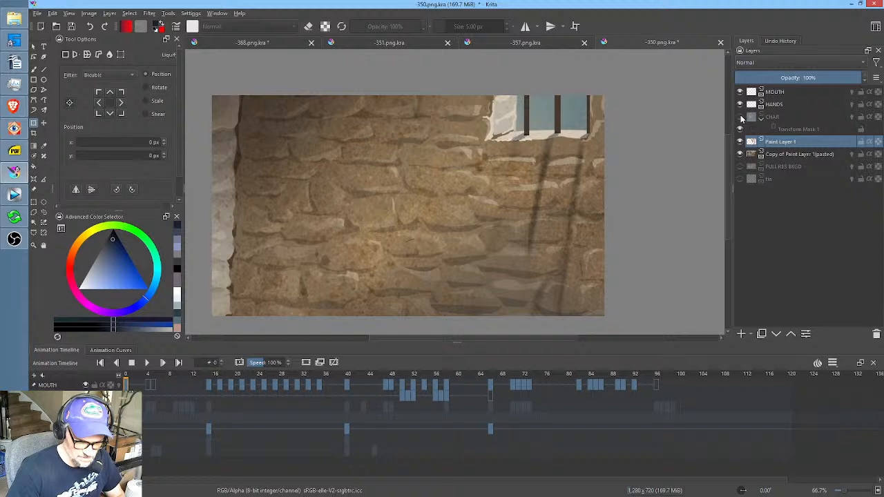
{"action": "left_click", "coordinate": [741, 104]}
{"action": "left_click", "coordinate": [741, 92]}
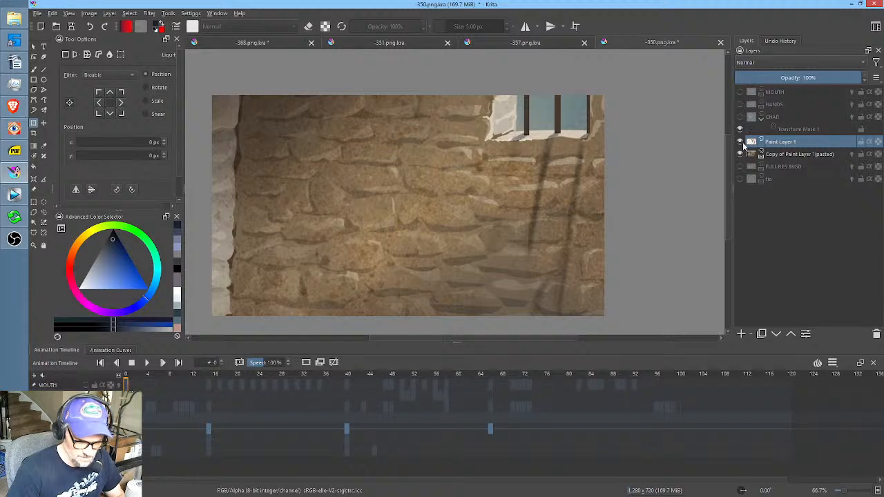
{"action": "left_click", "coordinate": [740, 142]}
{"action": "left_click", "coordinate": [741, 142]}
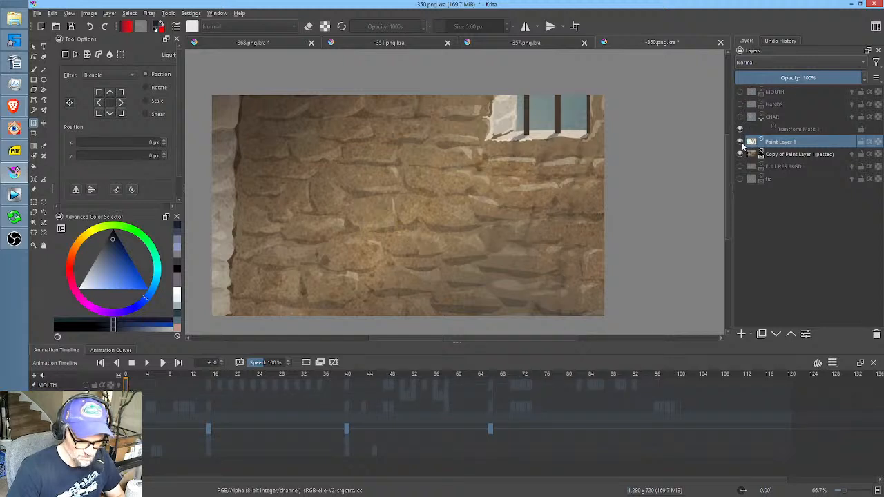
{"action": "left_click", "coordinate": [740, 117]}
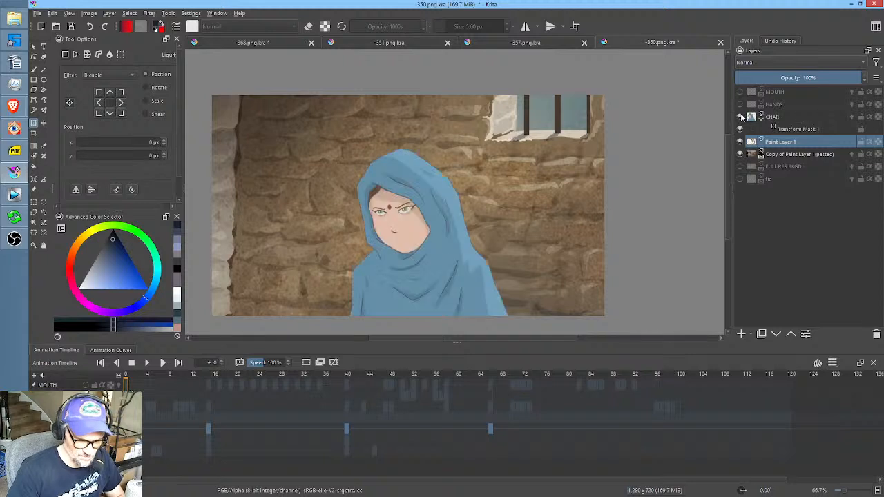
{"action": "left_click", "coordinate": [741, 105]}
{"action": "left_click", "coordinate": [741, 93]}
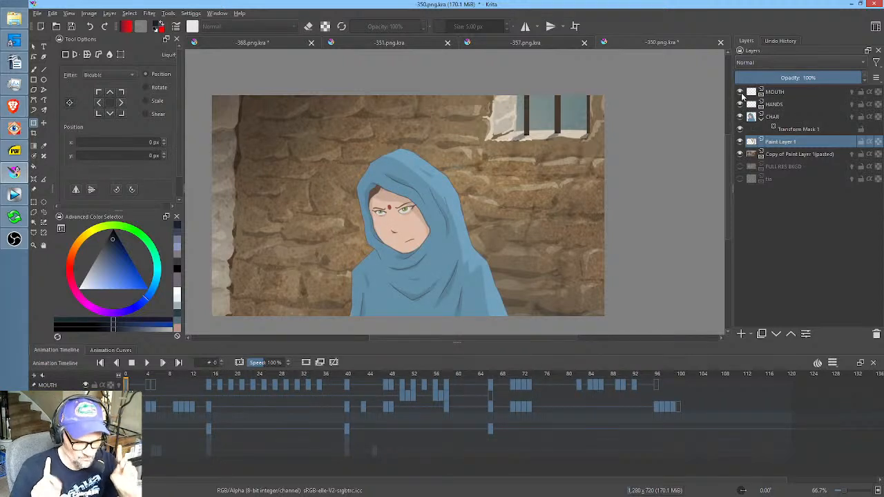
Compare the veiled woman's size with and without Transform Mask 1 on the CHAR layer.
{"action": "left_click", "coordinate": [797, 116]}
{"action": "left_click", "coordinate": [797, 130]}
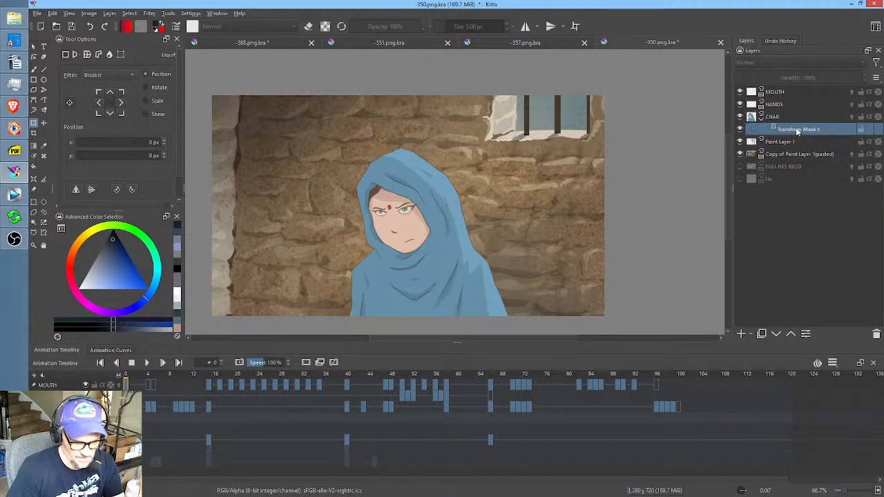
{"action": "mouse_move", "coordinate": [793, 125]}
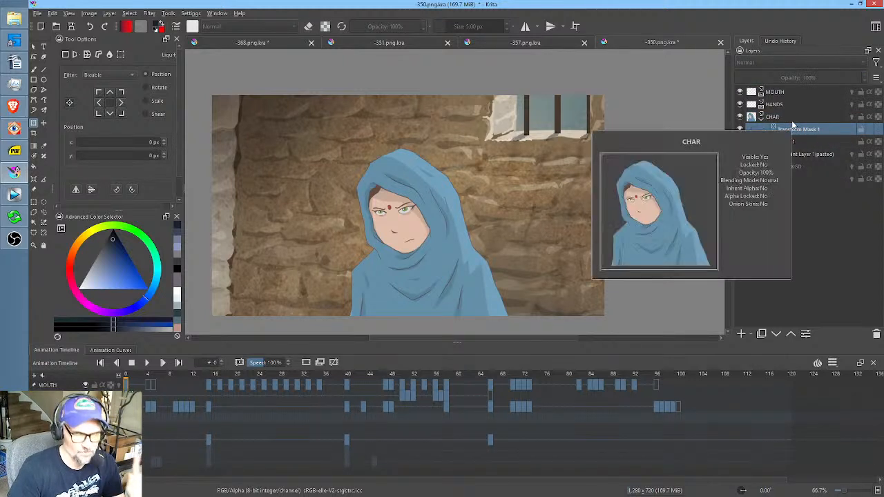
{"action": "left_click", "coordinate": [792, 119]}
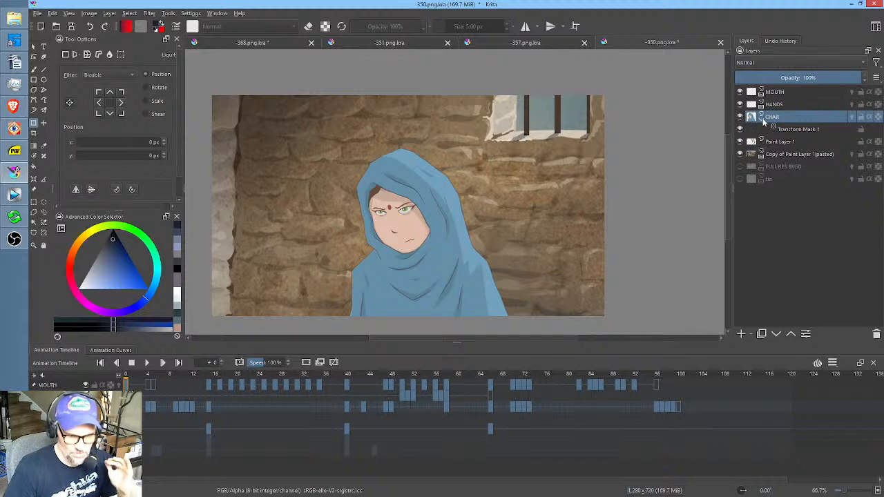
{"action": "left_click", "coordinate": [762, 119]}
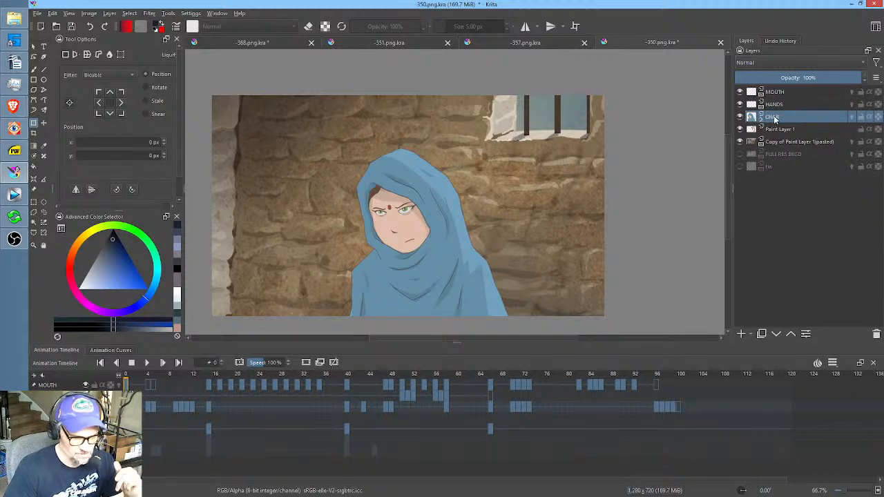
{"action": "left_click", "coordinate": [763, 119]}
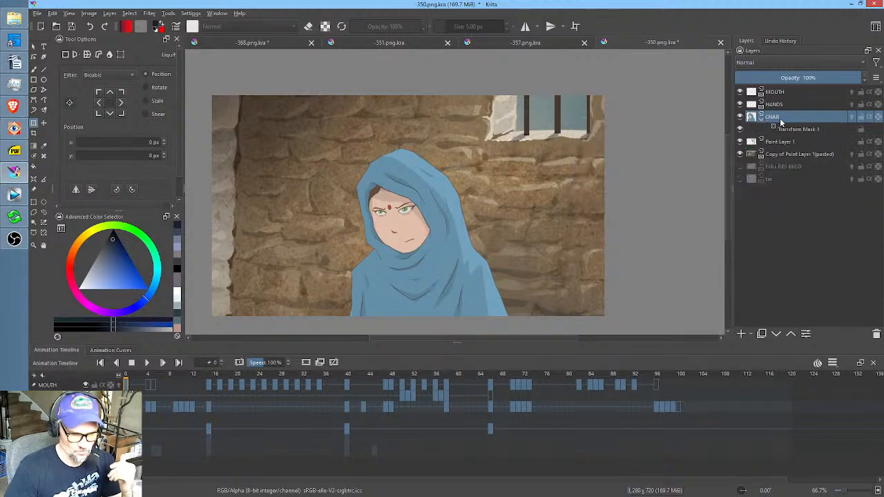
{"action": "left_click", "coordinate": [741, 130]}
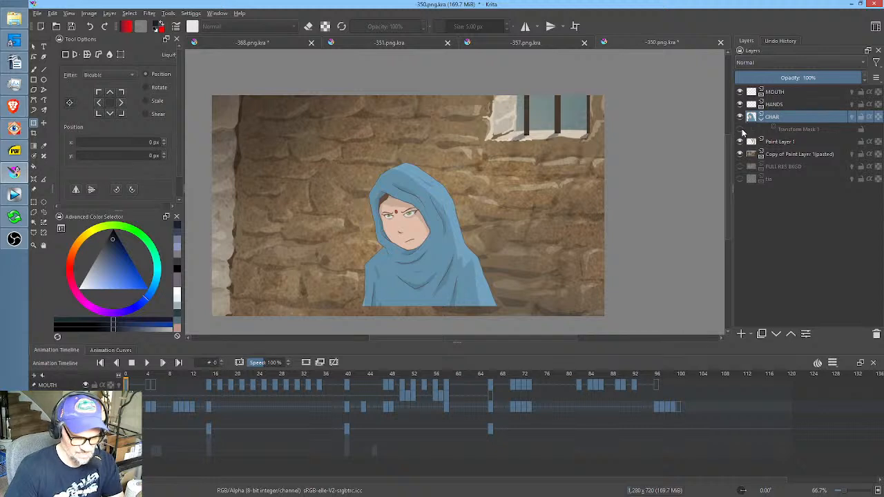
{"action": "left_click", "coordinate": [741, 129]}
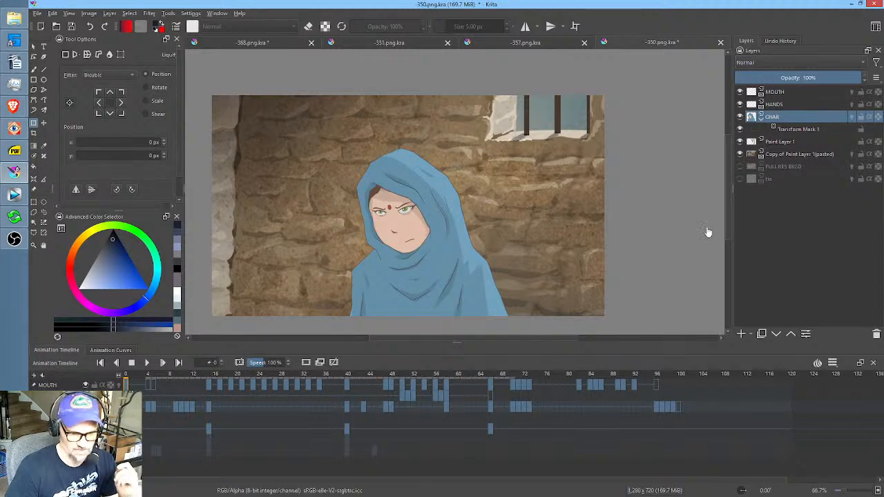
{"action": "left_click", "coordinate": [761, 118]}
{"action": "mouse_move", "coordinate": [782, 117]}
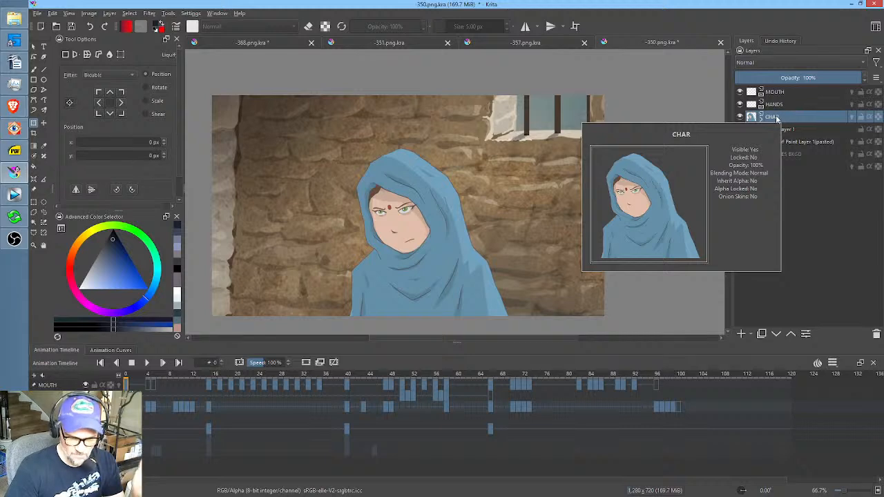
{"action": "left_click", "coordinate": [761, 118]}
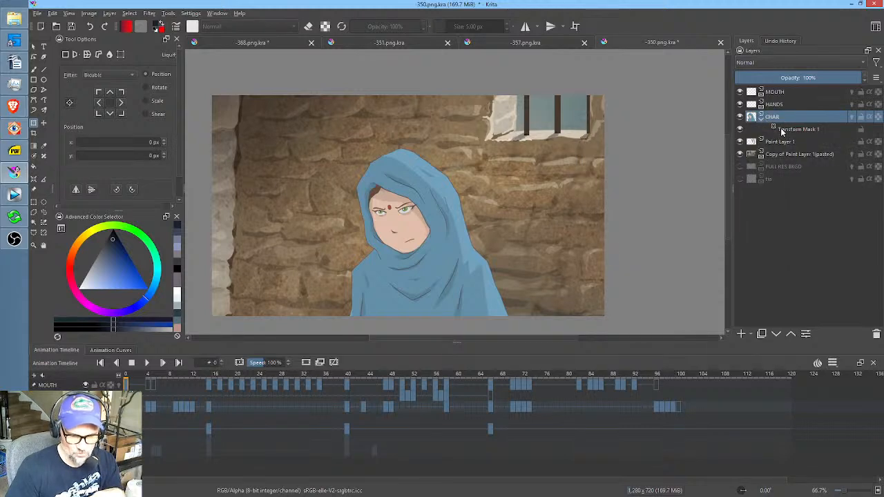
{"action": "left_click", "coordinate": [783, 130]}
{"action": "left_click", "coordinate": [784, 121]}
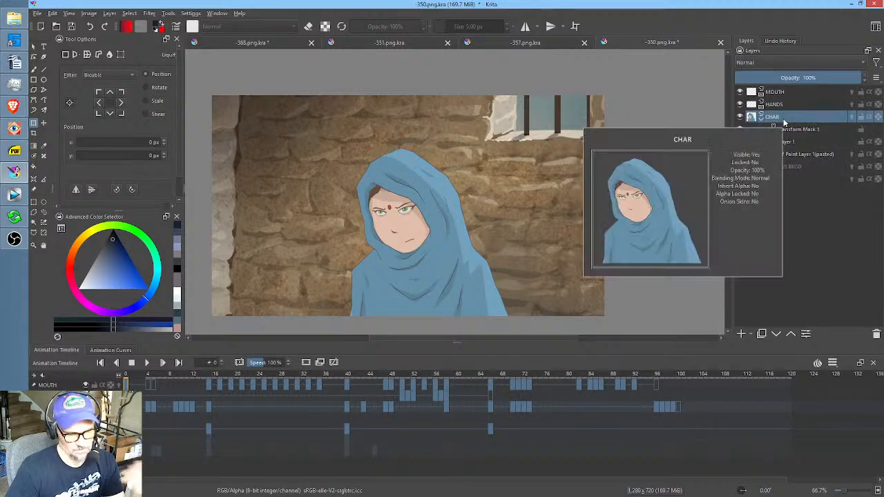
{"action": "right_click", "coordinate": [784, 121]}
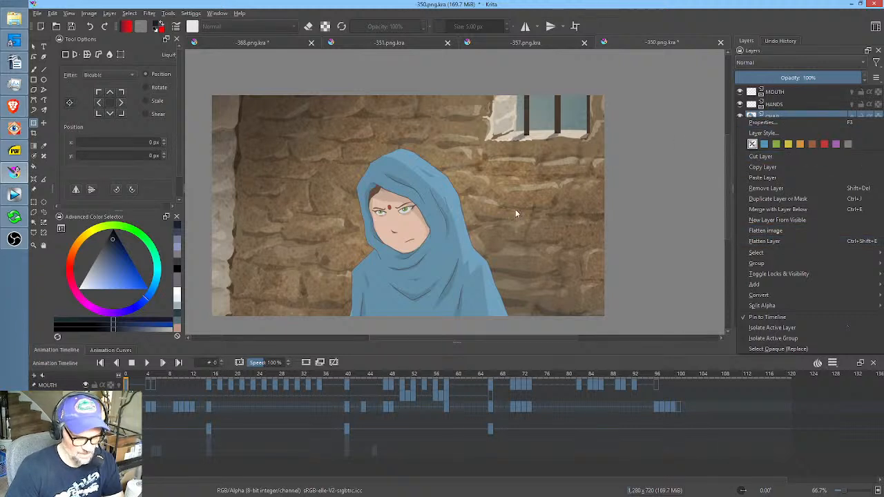
{"action": "left_click", "coordinate": [777, 25]}
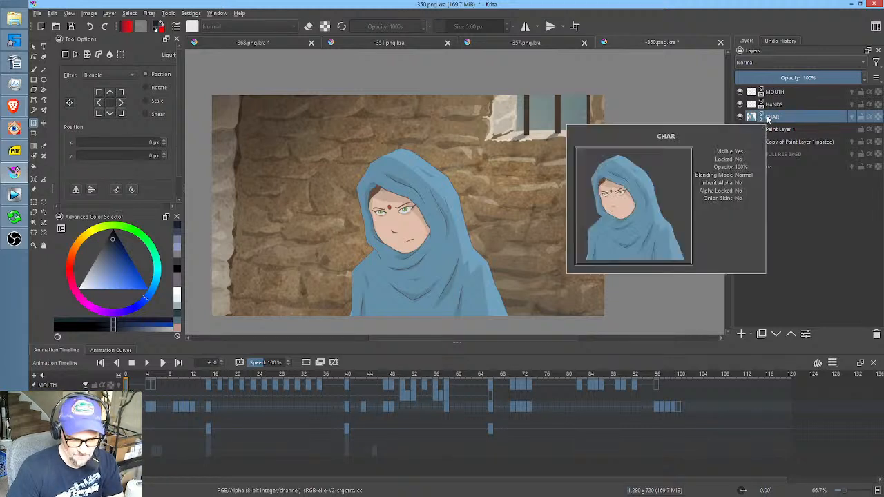
Duplicate the CHAR layer with its transform mask, keep the copy hidden as a backup, and flatten the original CHAR layer.
{"action": "left_click", "coordinate": [762, 334]}
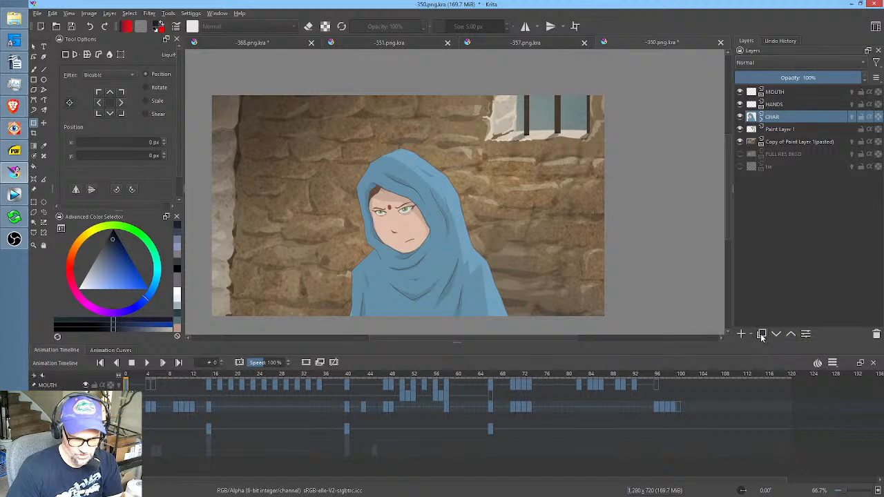
{"action": "left_click", "coordinate": [740, 117]}
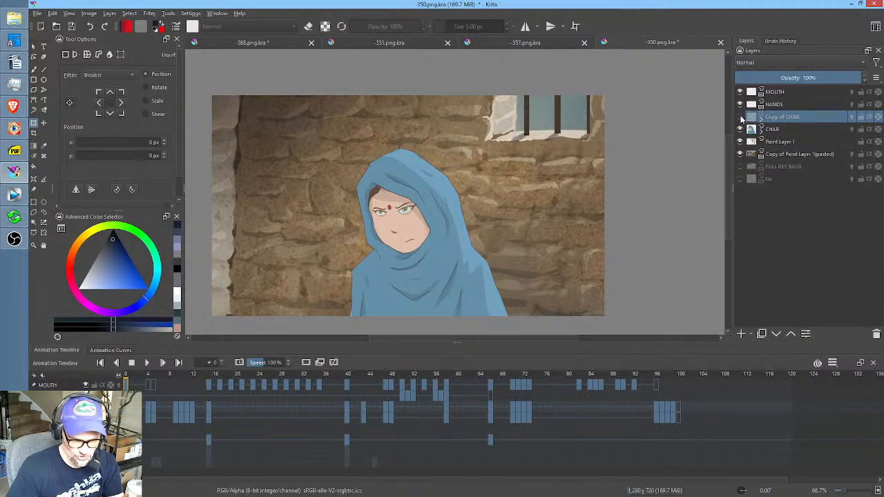
{"action": "left_click", "coordinate": [773, 131]}
{"action": "right_click", "coordinate": [775, 130]}
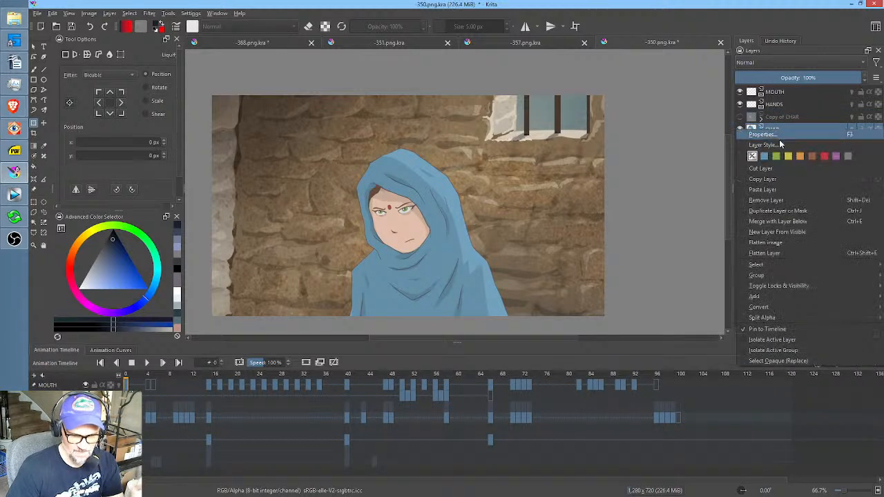
{"action": "left_click", "coordinate": [784, 254]}
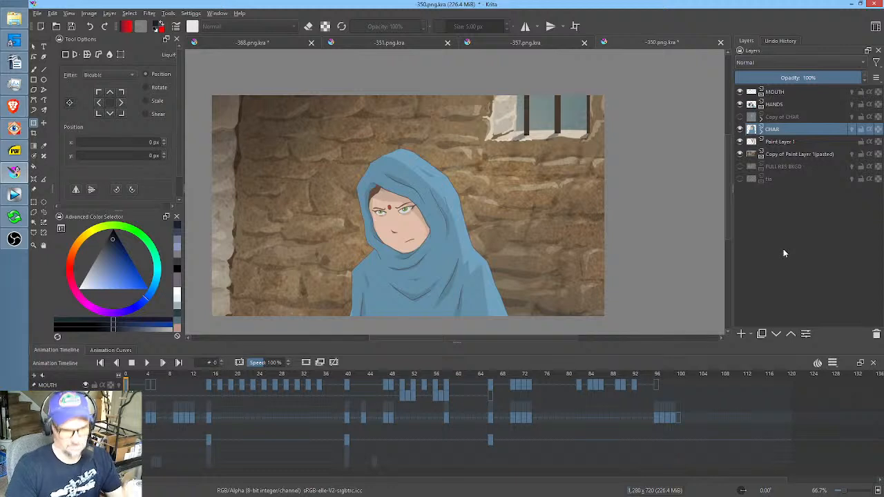
{"action": "left_click", "coordinate": [782, 118]}
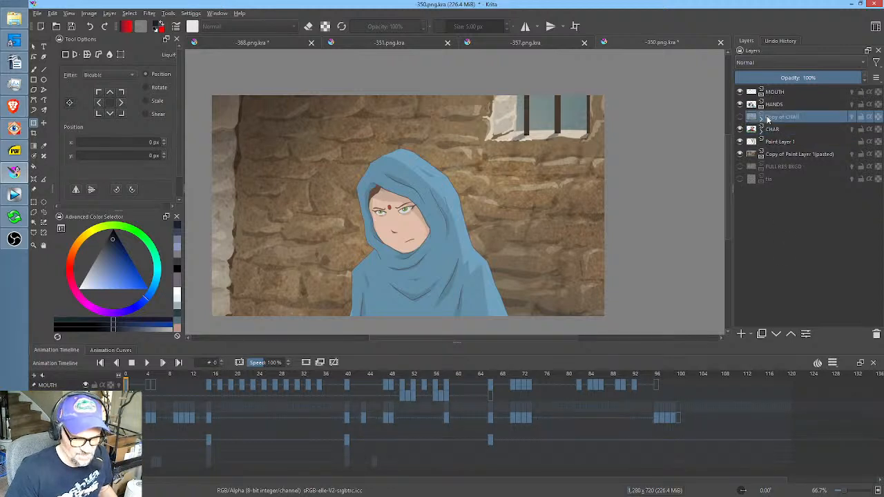
Keyframe Paint Layer 1 so its wall patch shows from frame 0 and a blank keyframe empties the layer at frame 15.
{"action": "left_click_drag", "start_coordinate": [308, 377], "coordinate": [212, 419]}
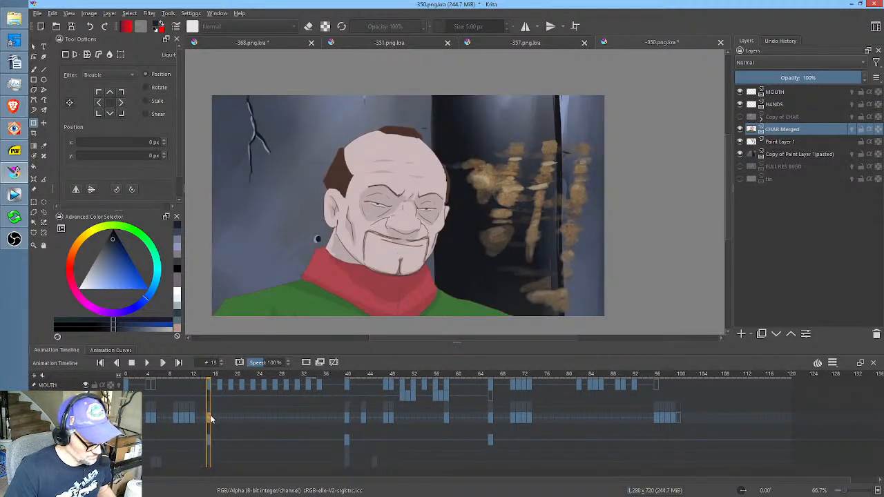
{"action": "left_click", "coordinate": [787, 142]}
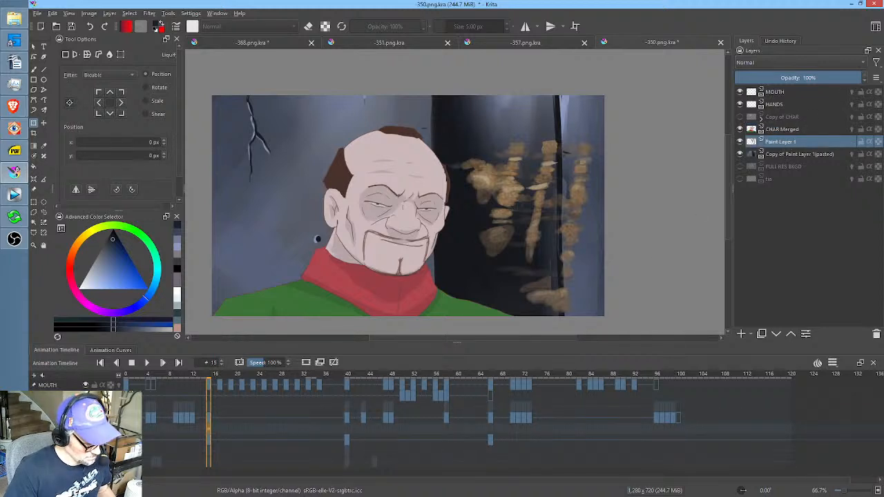
{"action": "key", "text": "Home"}
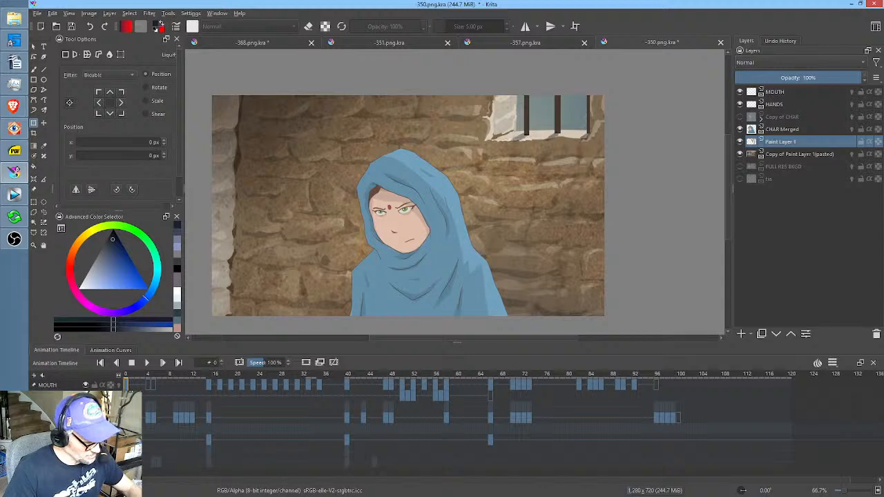
{"action": "left_click", "coordinate": [209, 433]}
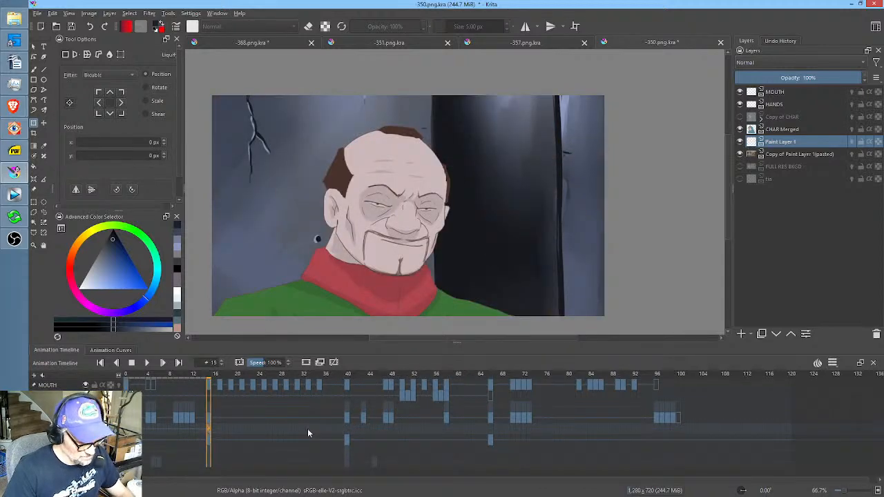
Copy Paint Layer 1's frame 0 keyframe to frame 40, where the veiled woman's shot resumes.
{"action": "left_click", "coordinate": [346, 428]}
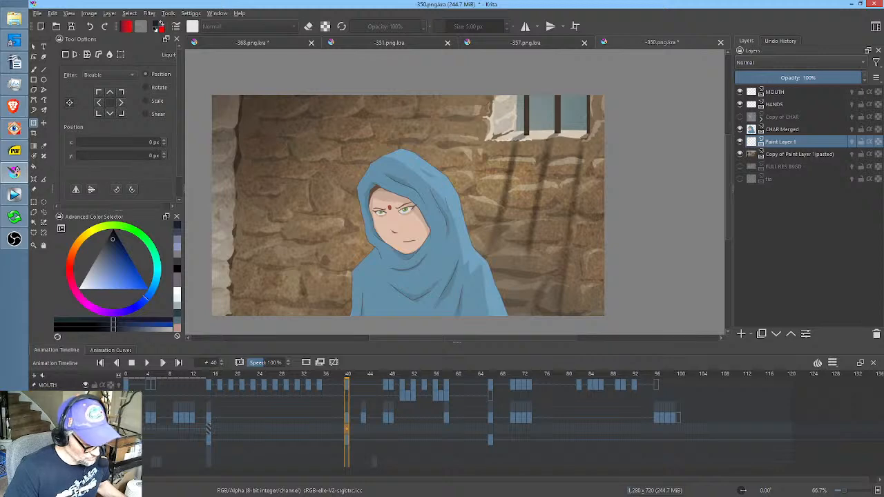
{"action": "left_click", "coordinate": [125, 429]}
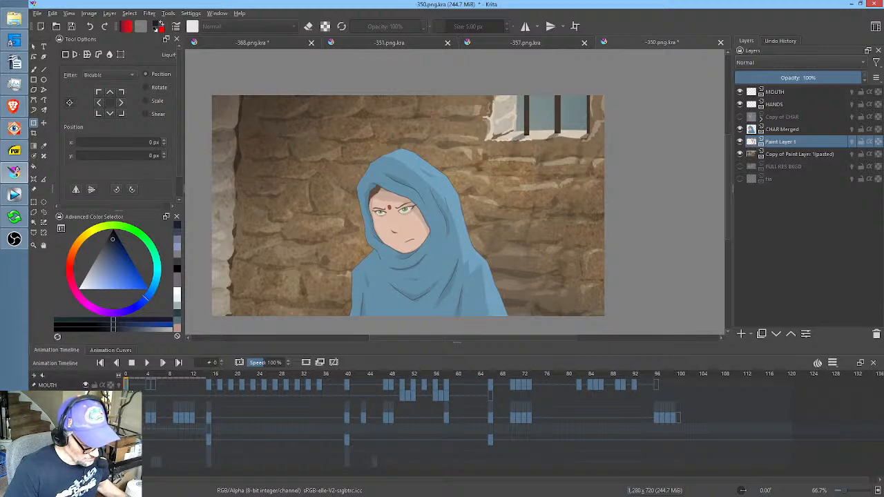
{"action": "left_click", "coordinate": [138, 431]}
{"action": "left_click_drag", "start_coordinate": [141, 429], "coordinate": [347, 428]}
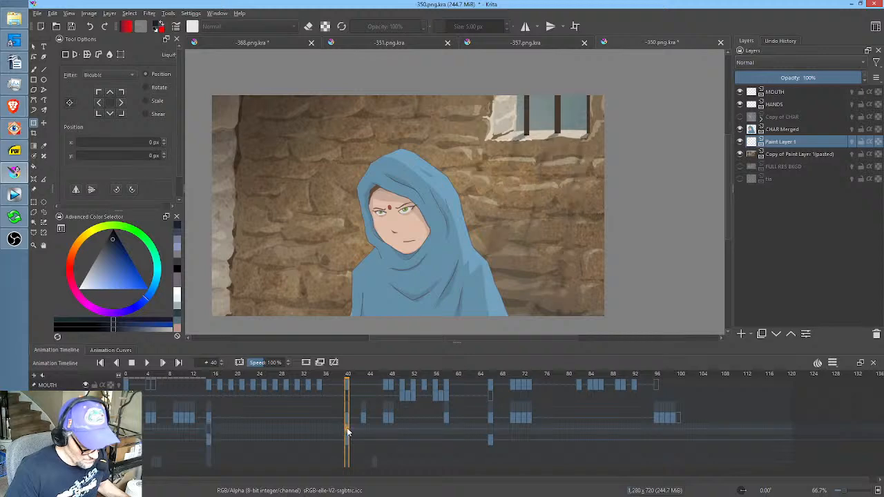
Add a blank keyframe to Paint Layer 1 at frame 66 and scrub through the balding man's shot to about frame 85.
{"action": "left_click", "coordinate": [491, 429]}
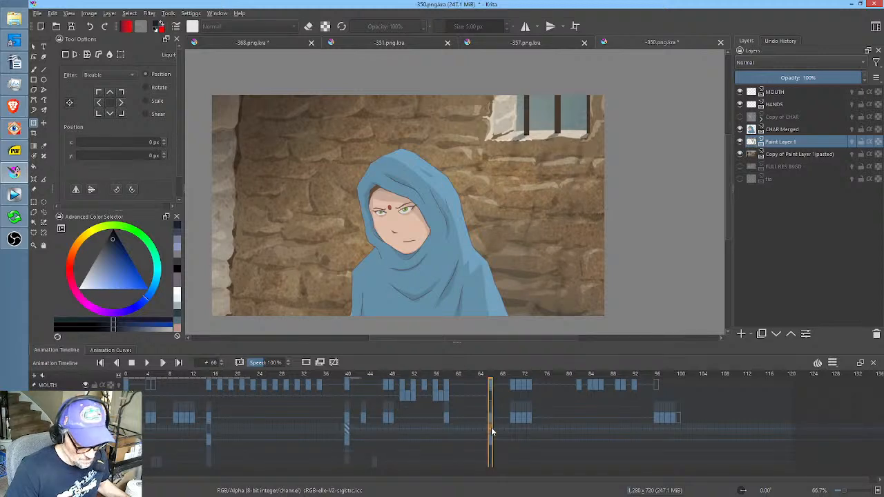
{"action": "left_click", "coordinate": [491, 427]}
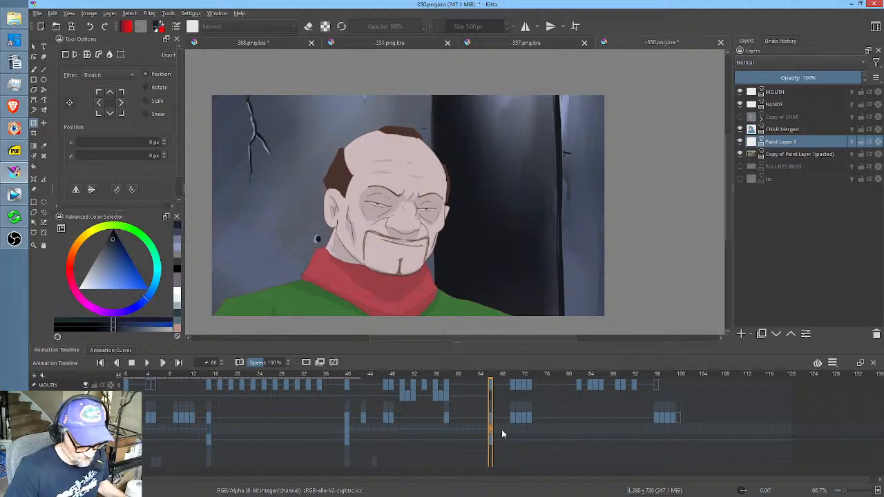
{"action": "left_click_drag", "start_coordinate": [501, 377], "coordinate": [597, 383]}
{"action": "left_click", "coordinate": [597, 389]}
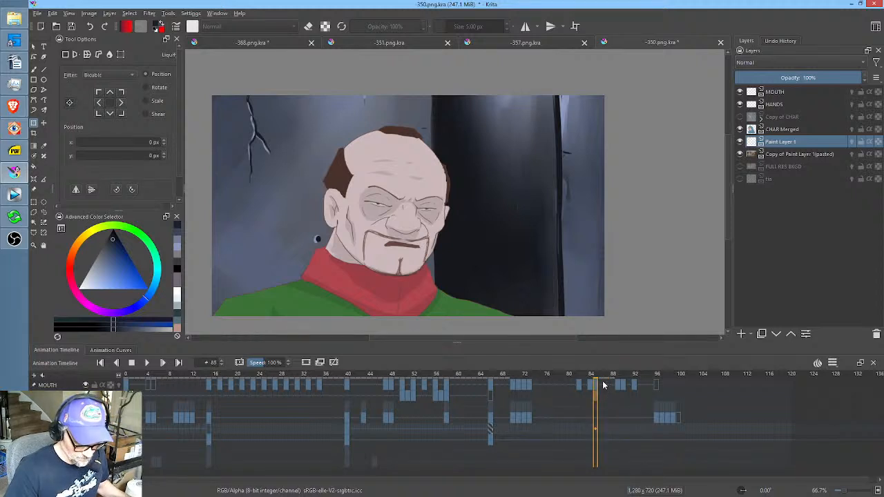
{"action": "key", "text": "ctrl+z"}
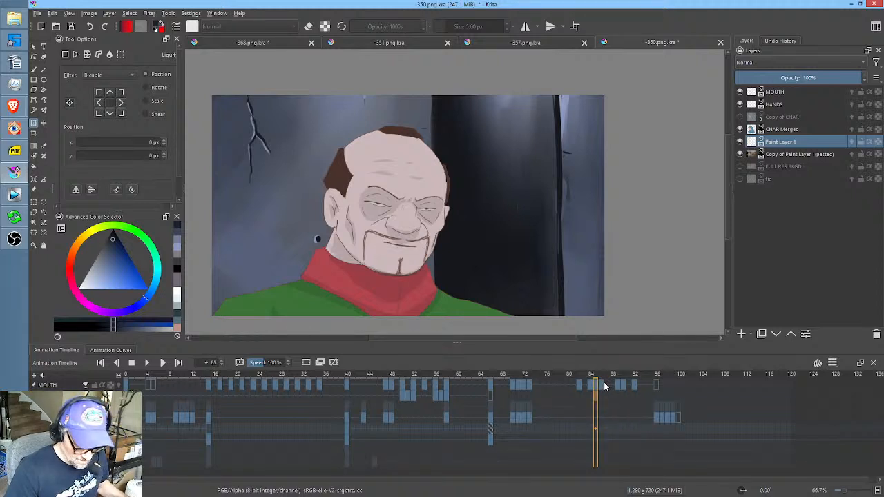
{"action": "left_click", "coordinate": [602, 386]}
{"action": "mouse_move", "coordinate": [593, 378]}
{"action": "left_mouse_down"}
{"action": "mouse_move", "coordinate": [562, 377]}
{"action": "mouse_move", "coordinate": [612, 381]}
{"action": "mouse_move", "coordinate": [419, 381]}
{"action": "mouse_move", "coordinate": [533, 382]}
{"action": "mouse_move", "coordinate": [495, 385]}
{"action": "left_mouse_up"}
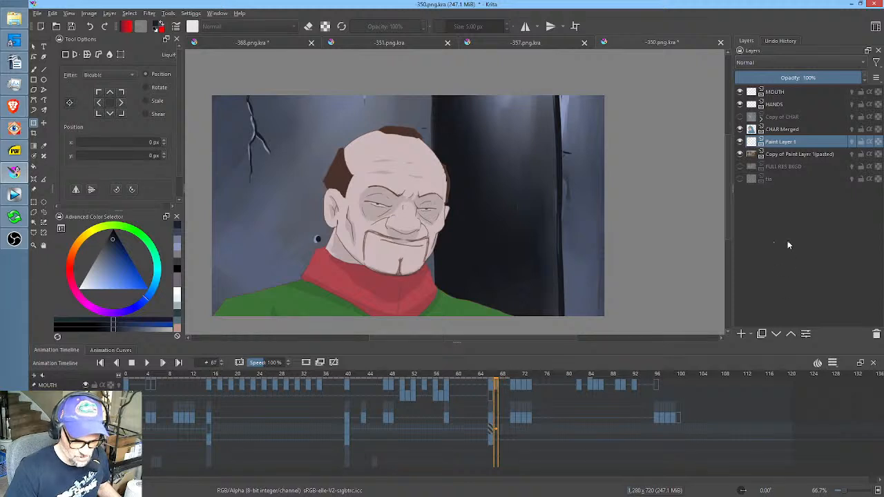
Toggle the MOUTH layer's visibility and scrub its frames from 0 into the balding man's shot to check how the mouths fit the characters.
{"action": "left_click", "coordinate": [740, 92]}
{"action": "left_click", "coordinate": [741, 93]}
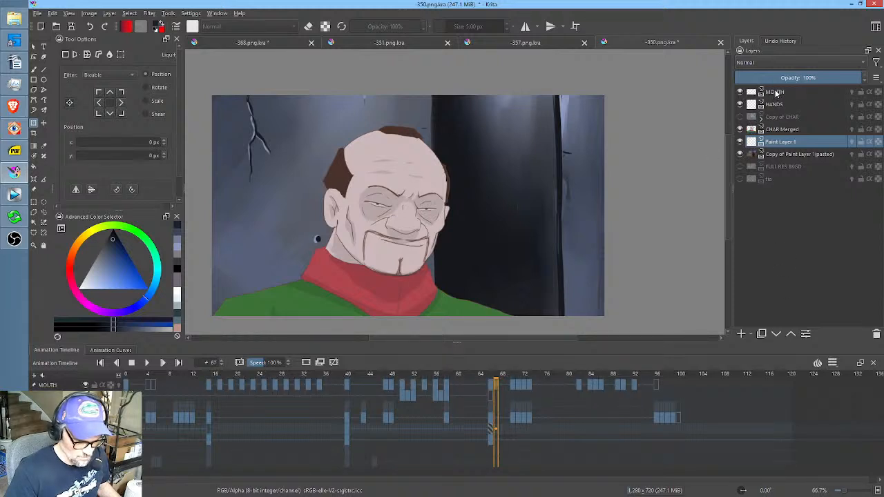
{"action": "left_click", "coordinate": [777, 93]}
{"action": "left_click_drag", "start_coordinate": [659, 376], "coordinate": [125, 385]}
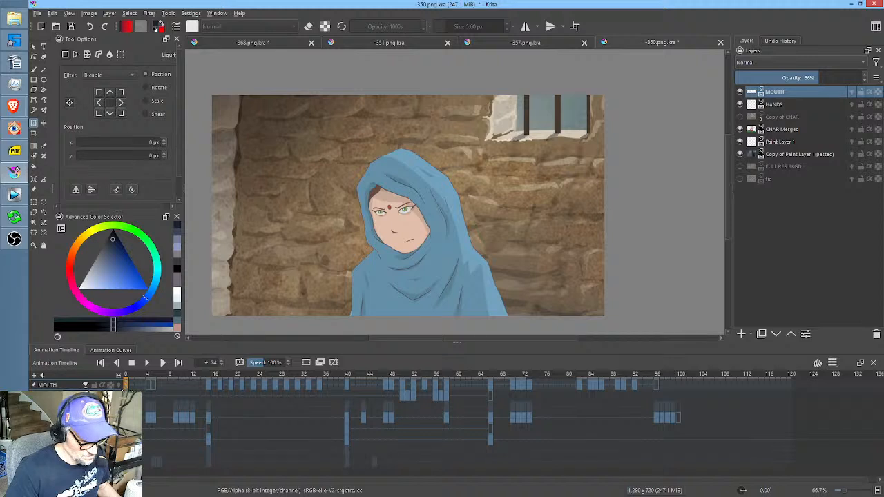
{"action": "left_click", "coordinate": [85, 385]}
{"action": "left_click", "coordinate": [85, 385]}
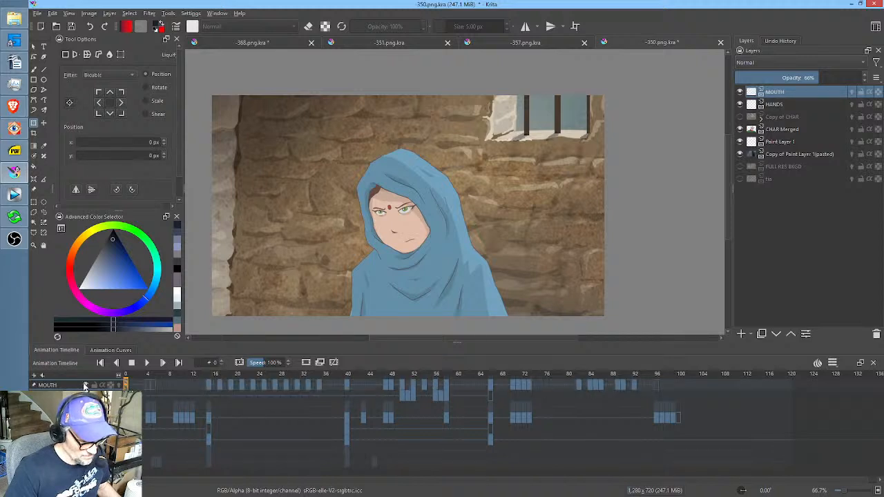
{"action": "left_click_drag", "start_coordinate": [149, 377], "coordinate": [207, 390]}
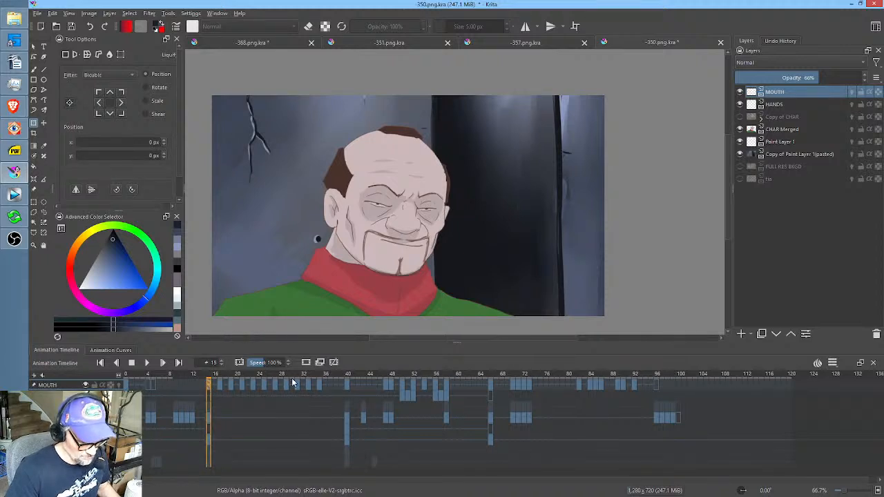
{"action": "mouse_move", "coordinate": [212, 375]}
{"action": "left_mouse_down"}
{"action": "mouse_move", "coordinate": [570, 375]}
{"action": "mouse_move", "coordinate": [647, 364]}
{"action": "mouse_move", "coordinate": [206, 389]}
{"action": "left_mouse_up"}
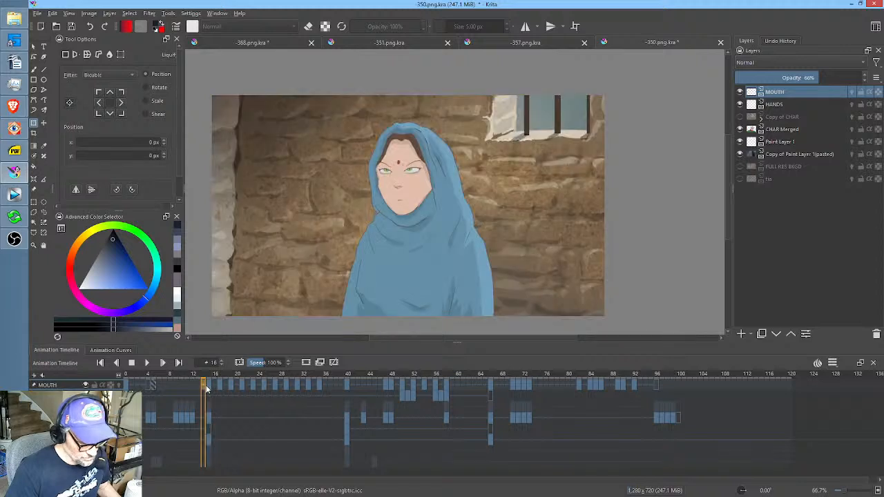
Go to frame 17 of the balding man's shot and add a transform mask to the MOUTH layer.
{"action": "left_click", "coordinate": [219, 386]}
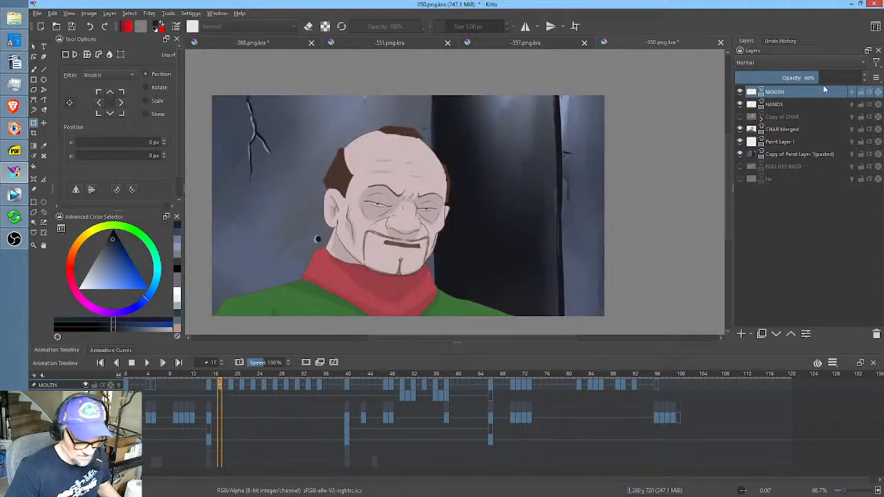
{"action": "right_click", "coordinate": [784, 96]}
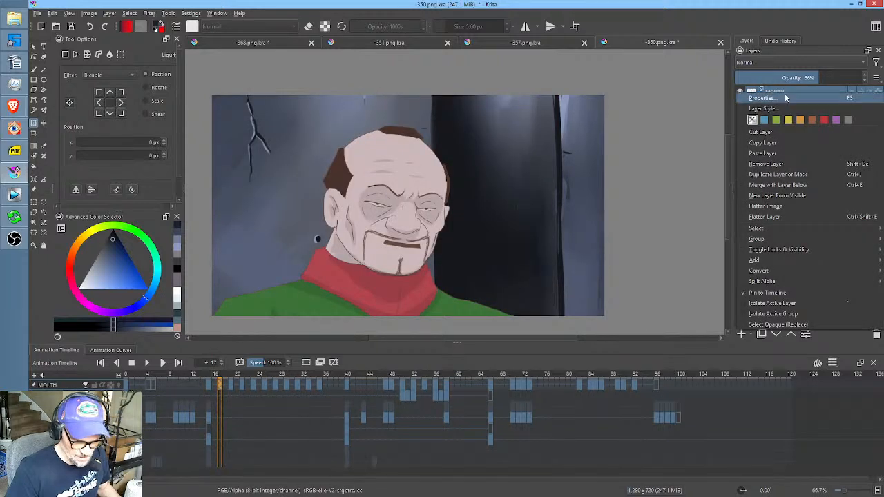
{"action": "mouse_move", "coordinate": [779, 261]}
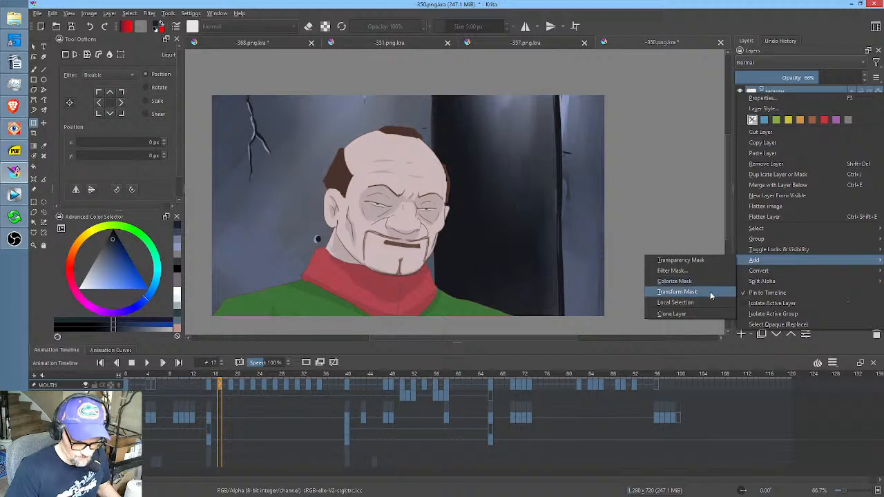
{"action": "left_click", "coordinate": [710, 294]}
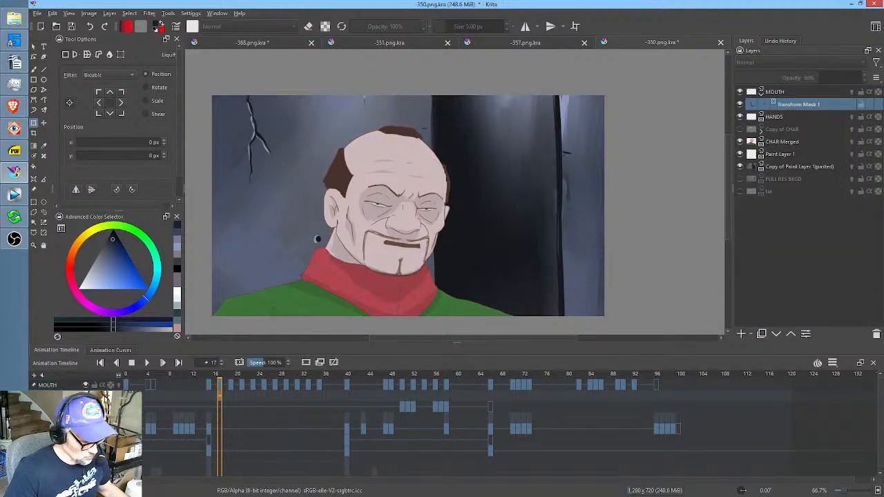
Scale the balding man's mouth down in width through the MOUTH transform mask so it sits inside his moustache.
{"action": "left_click", "coordinate": [409, 241]}
{"action": "scroll", "coordinate": [408, 243], "scroll_direction": "up", "scroll_amount": 3}
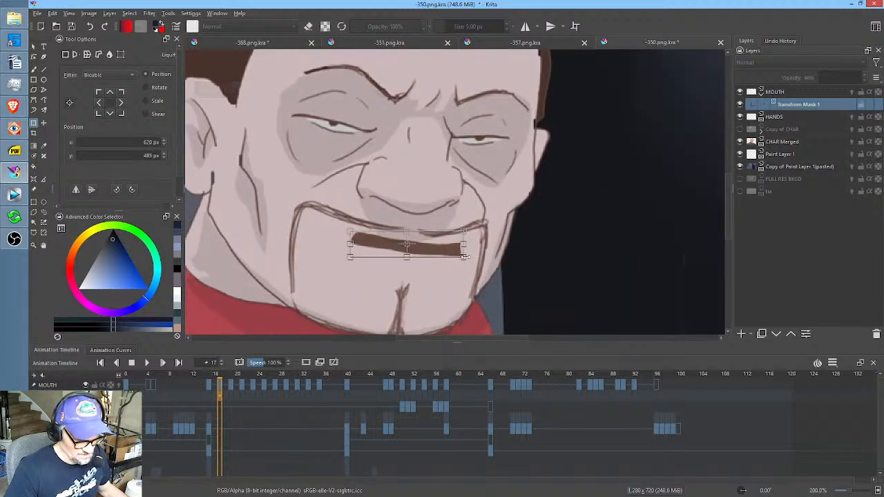
{"action": "left_click_drag", "start_coordinate": [466, 257], "coordinate": [436, 257]}
{"action": "scroll", "coordinate": [504, 246], "scroll_direction": "down", "scroll_amount": 1}
{"action": "scroll", "coordinate": [505, 246], "scroll_direction": "down", "scroll_amount": 3}
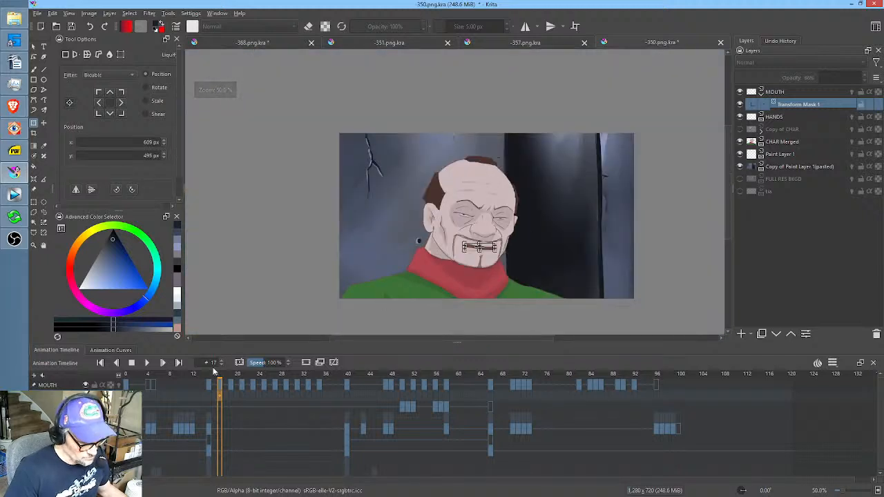
Go to frame 60 and move the veiled woman's mouth slightly up through the transform mask, to position 607, 489 px.
{"action": "left_click", "coordinate": [207, 378]}
{"action": "mouse_move", "coordinate": [207, 378]}
{"action": "left_mouse_down"}
{"action": "mouse_move", "coordinate": [154, 379]}
{"action": "mouse_move", "coordinate": [501, 390]}
{"action": "left_mouse_up"}
{"action": "left_click", "coordinate": [458, 391]}
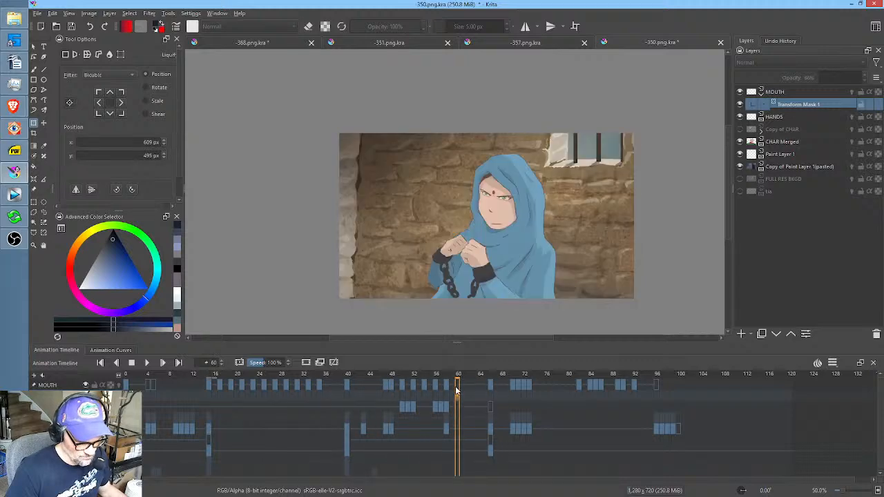
{"action": "scroll", "coordinate": [504, 234], "scroll_direction": "up", "scroll_amount": 6}
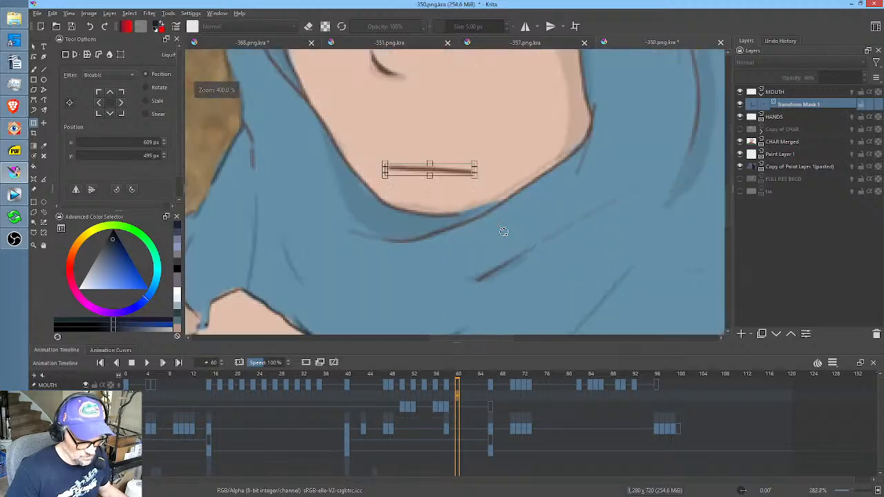
{"action": "left_click_drag", "start_coordinate": [452, 169], "coordinate": [449, 159]}
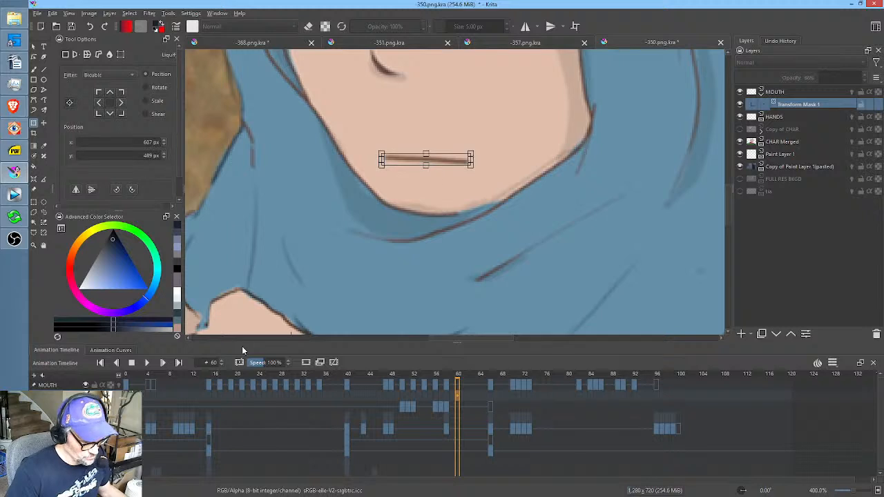
Check the balding man's mouth at frame 25 and flatten the MOUTH layer with its transform mask.
{"action": "left_click", "coordinate": [263, 389]}
{"action": "scroll", "coordinate": [418, 254], "scroll_direction": "down", "scroll_amount": 3}
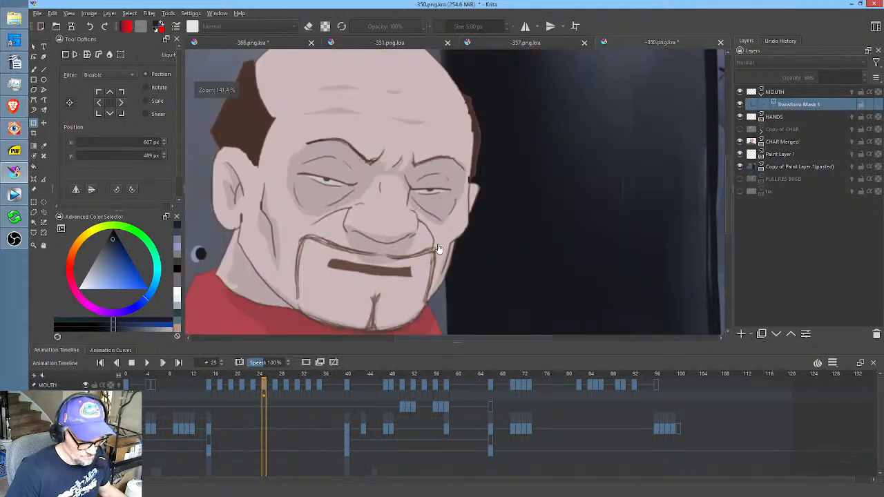
{"action": "scroll", "coordinate": [438, 247], "scroll_direction": "down", "scroll_amount": 3}
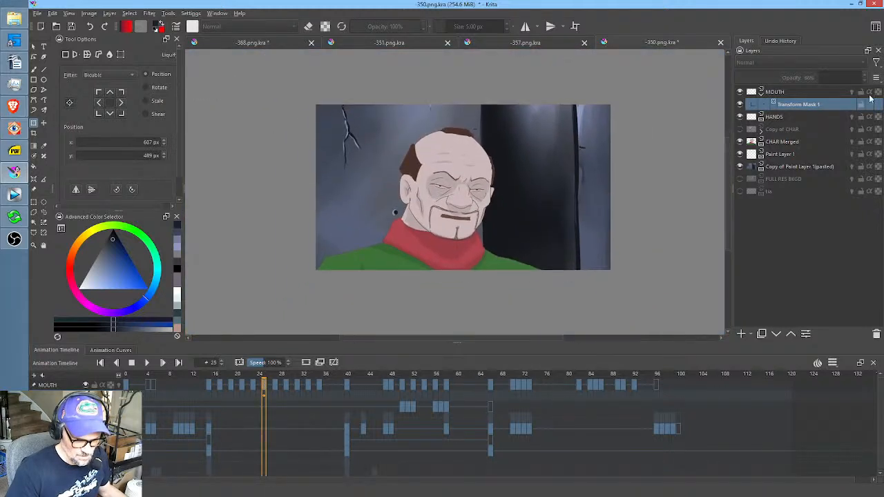
{"action": "left_click", "coordinate": [801, 90]}
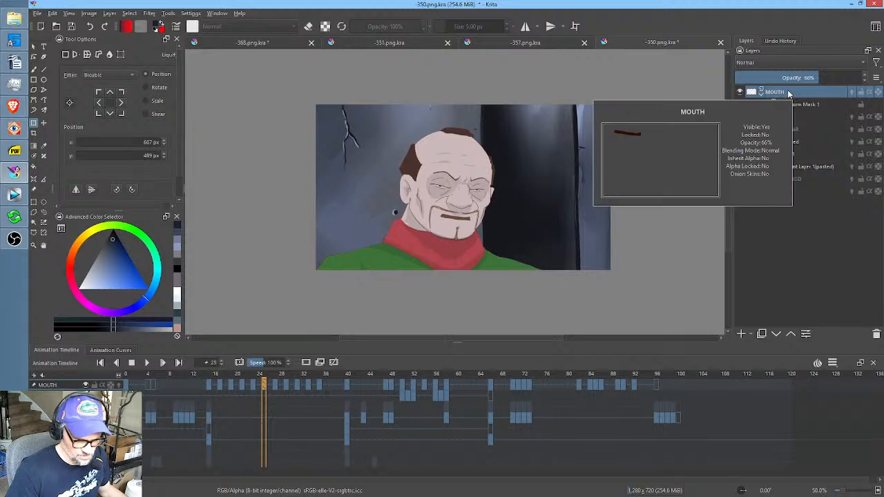
{"action": "right_click", "coordinate": [784, 92]}
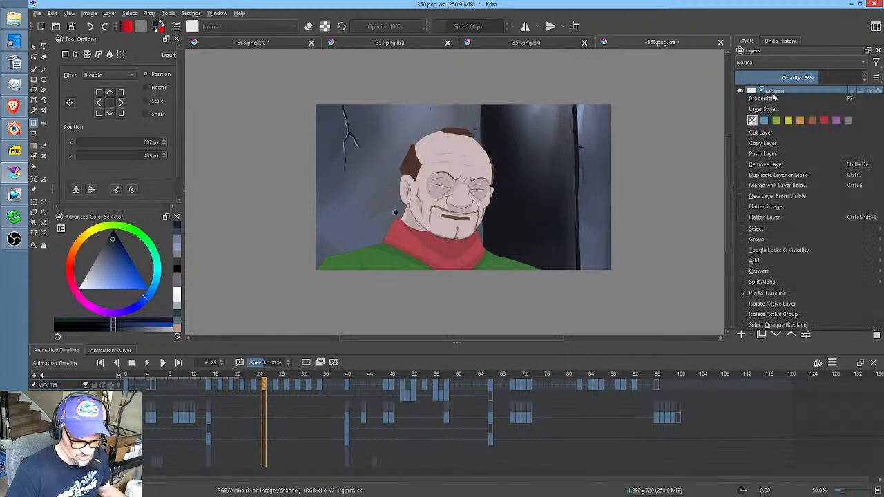
{"action": "left_click", "coordinate": [778, 216]}
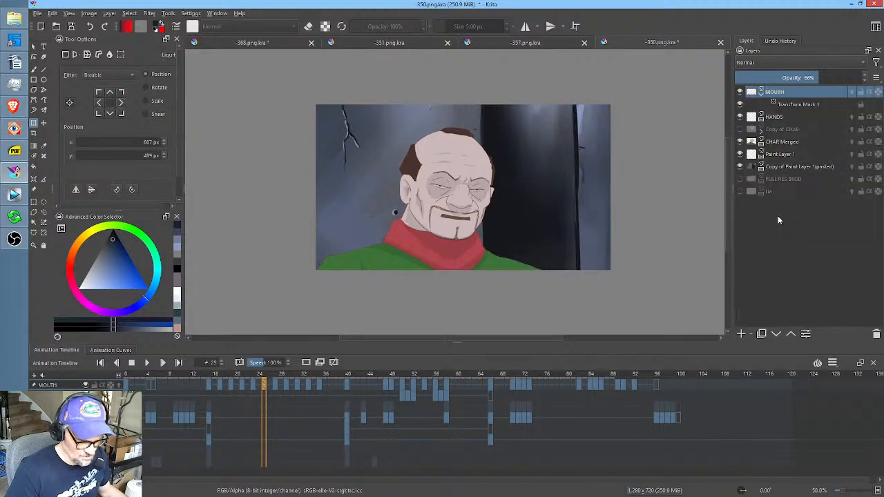
Play the scene 350 animation from frame 0 to review the adjusted mouths, and stop it near the end.
{"action": "left_click", "coordinate": [128, 387]}
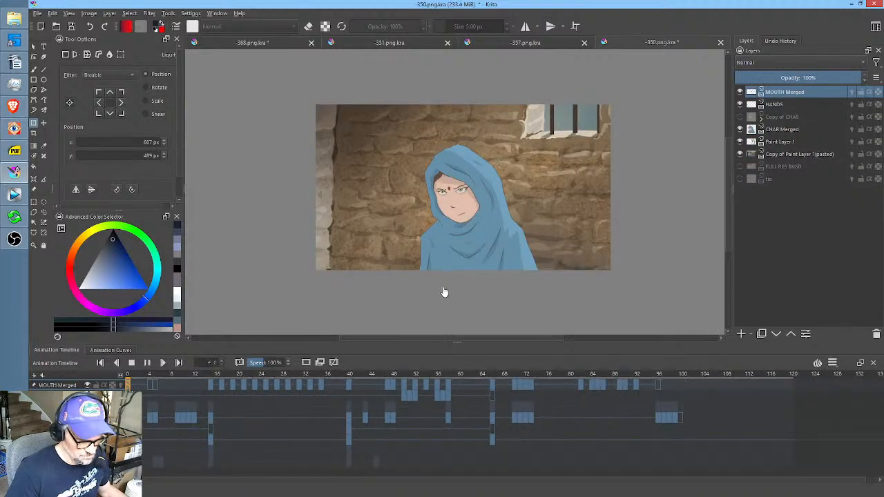
{"action": "key", "text": "space"}
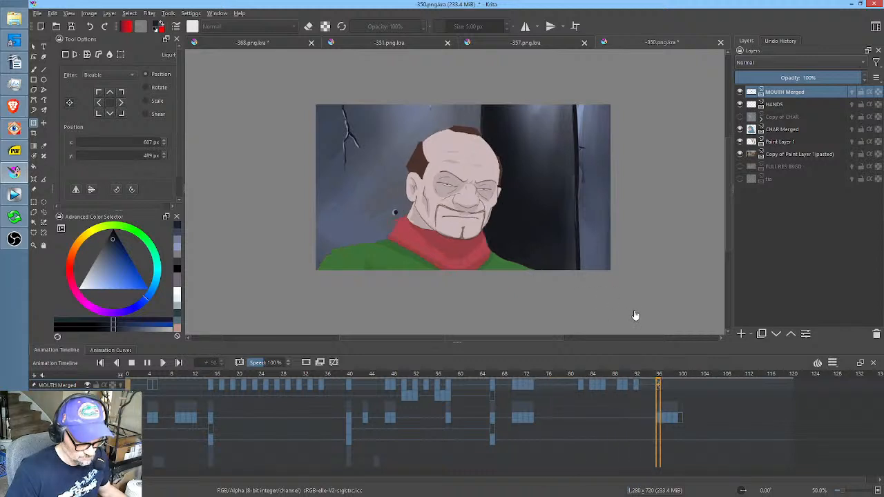
{"action": "key", "text": "space"}
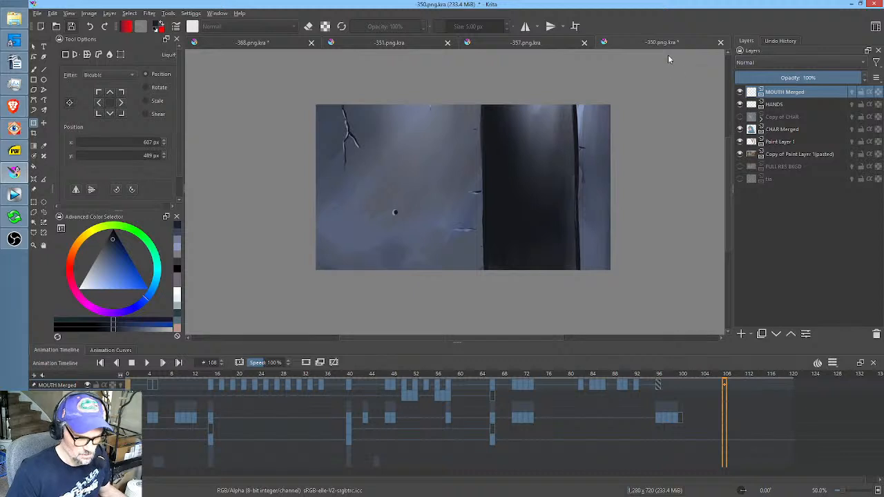
Save scene 350 and render frames 0 to 120 as a PNG image sequence with base name "350." into its RENDER folder.
{"action": "key", "text": "ctrl+s"}
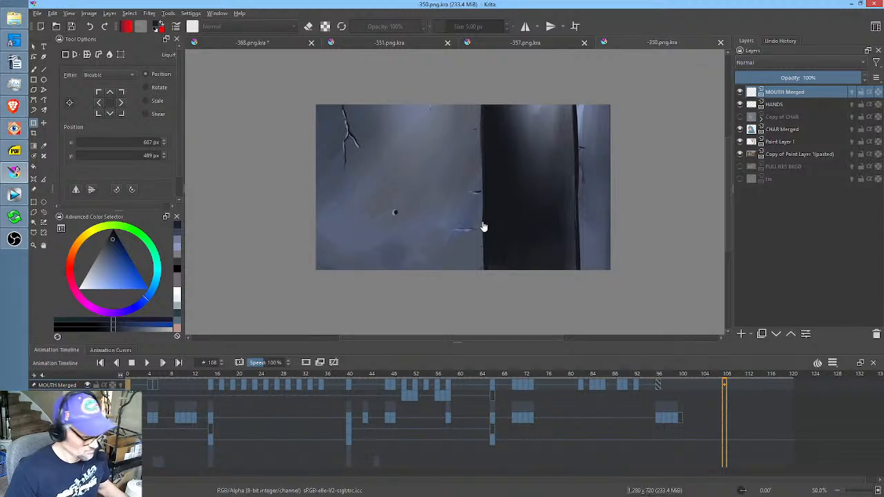
{"action": "key", "text": "ctrl+r"}
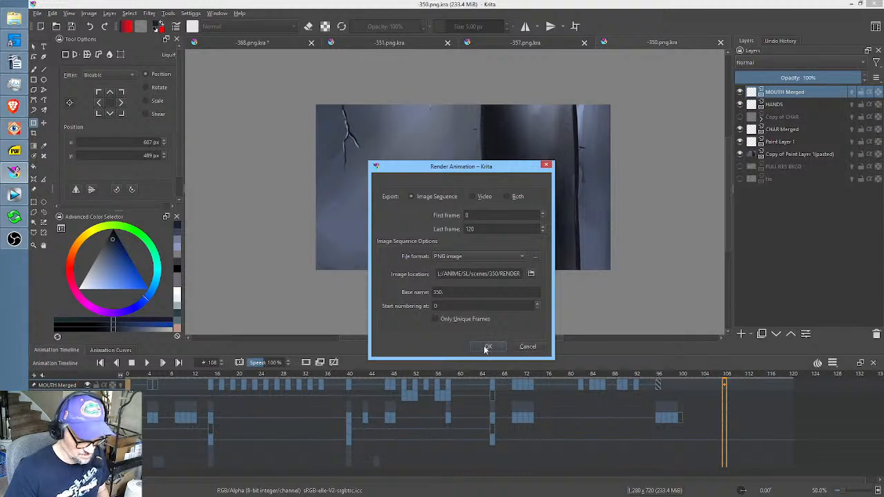
{"action": "left_click", "coordinate": [487, 347]}
{"action": "left_click", "coordinate": [506, 270]}
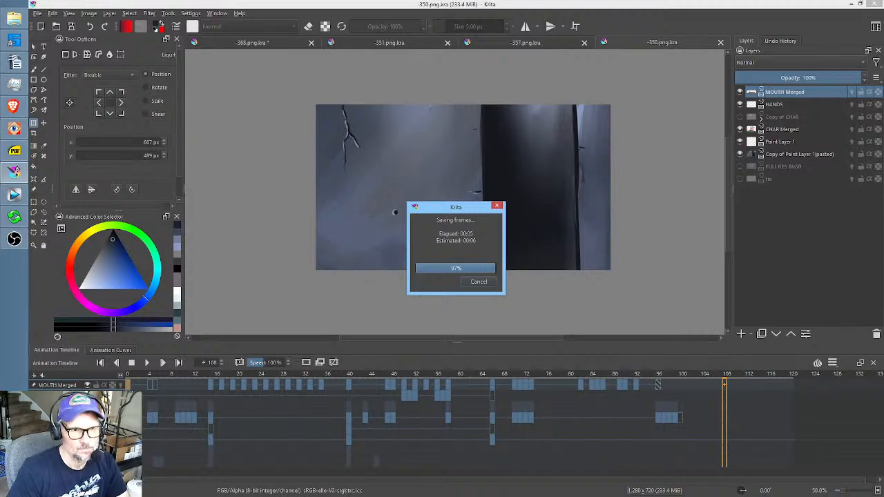
Switch to Vegas Pro, select the stretch around scenes 350 to 354, and view the silhouette shot at 00:34:27:11.
{"action": "left_click", "coordinate": [14, 196]}
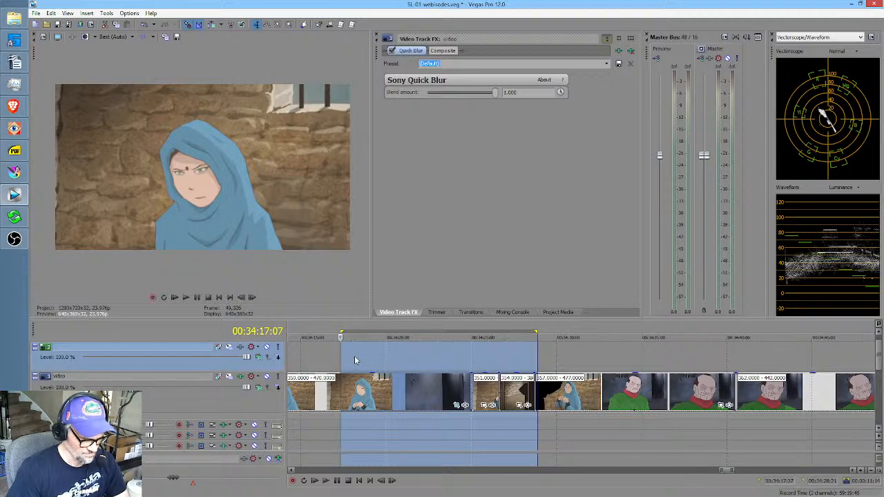
{"action": "left_click_drag", "start_coordinate": [355, 359], "coordinate": [505, 369]}
{"action": "left_click", "coordinate": [514, 367]}
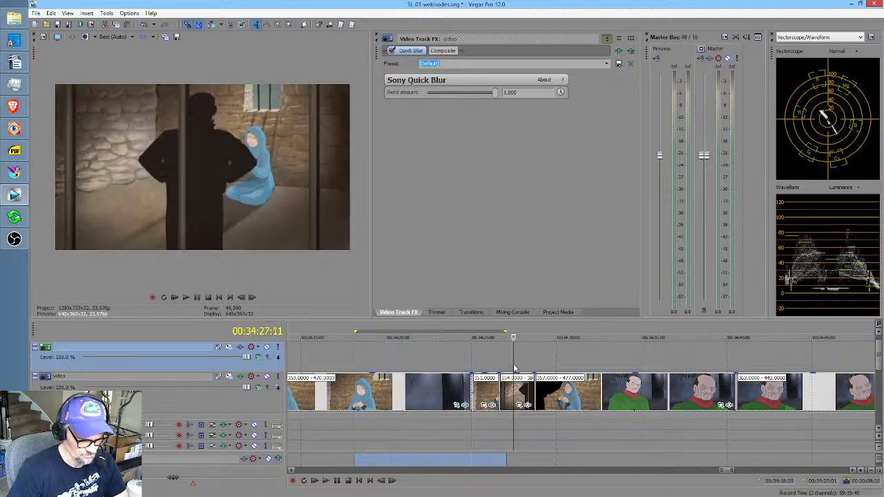
Switch back to Krita and open the file -354.png.kra from the scenes folder.
{"action": "left_click", "coordinate": [14, 172]}
{"action": "left_click", "coordinate": [58, 27]}
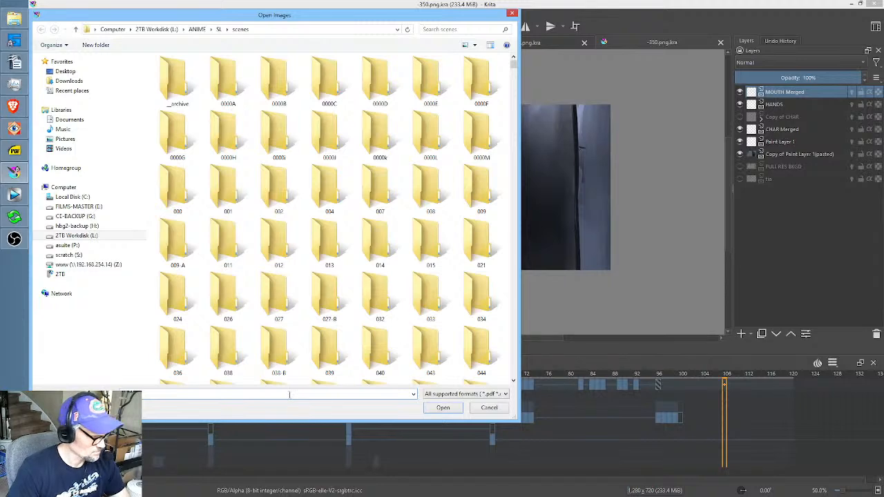
{"action": "type", "text": "-351"}
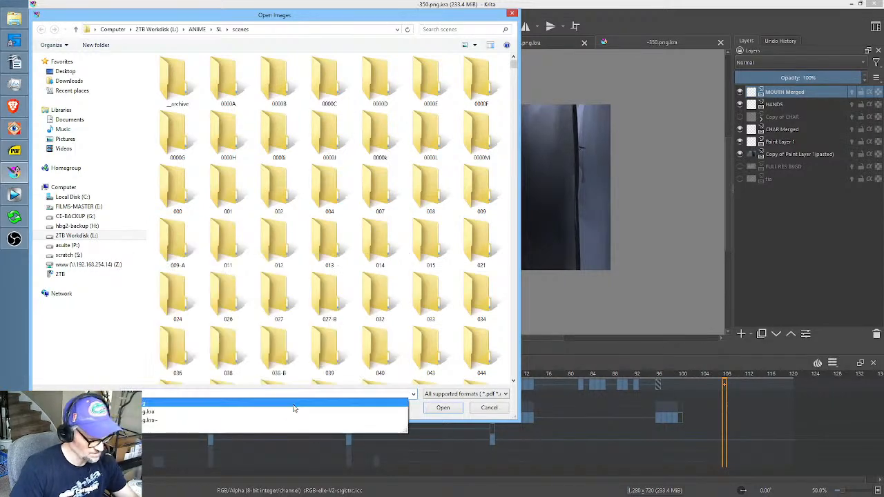
{"action": "left_click", "coordinate": [259, 412]}
{"action": "left_click", "coordinate": [443, 409]}
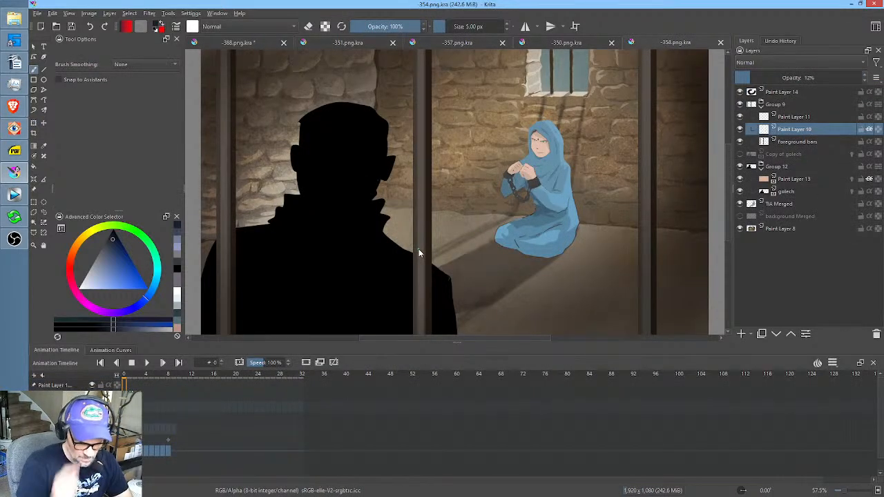
Hide and show Paint Layer 8 to confirm it holds the stone wall background, and select that layer.
{"action": "left_click", "coordinate": [740, 229]}
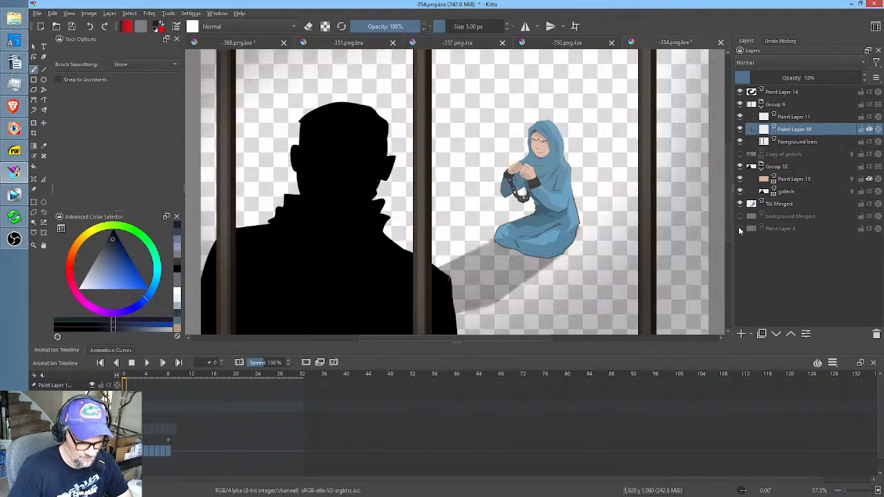
{"action": "left_click", "coordinate": [740, 228]}
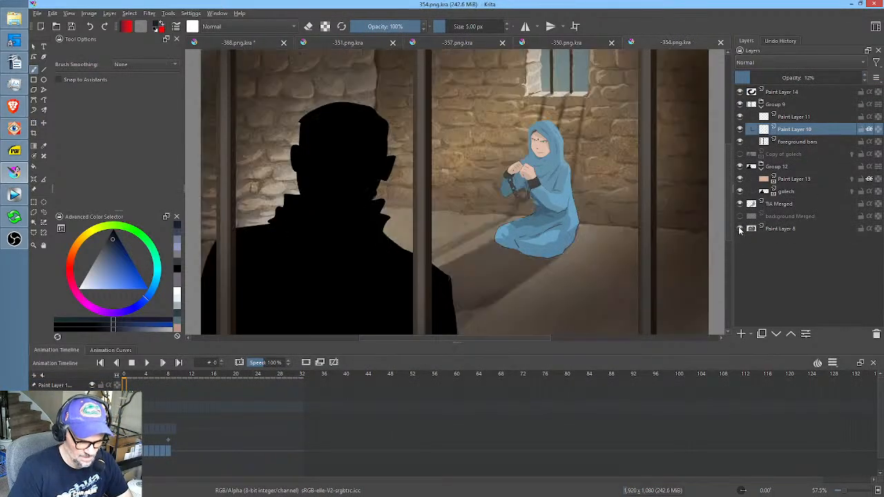
{"action": "left_click", "coordinate": [787, 231]}
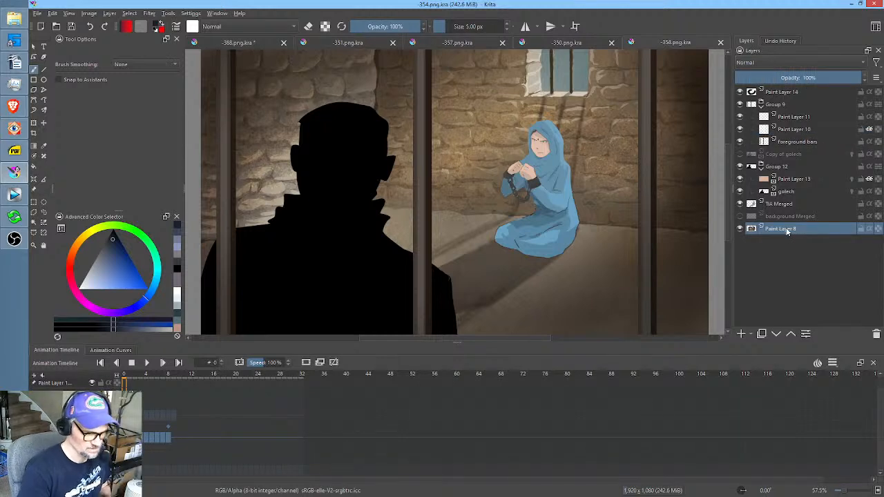
Clone clean stone texture over the rightmost bar shadow beneath the window, along the second and third stone rows.
{"action": "left_click_drag", "start_coordinate": [590, 143], "coordinate": [587, 201]}
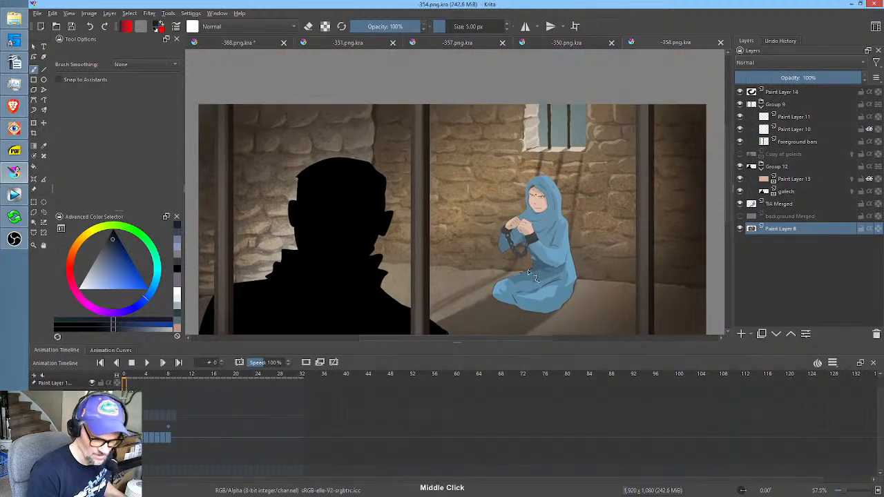
{"action": "left_click_drag", "start_coordinate": [646, 150], "coordinate": [686, 123]}
{"action": "mouse_move", "coordinate": [546, 239]}
{"action": "left_mouse_down"}
{"action": "mouse_move", "coordinate": [586, 183]}
{"action": "mouse_move", "coordinate": [593, 209]}
{"action": "left_mouse_up"}
{"action": "key", "text": "i"}
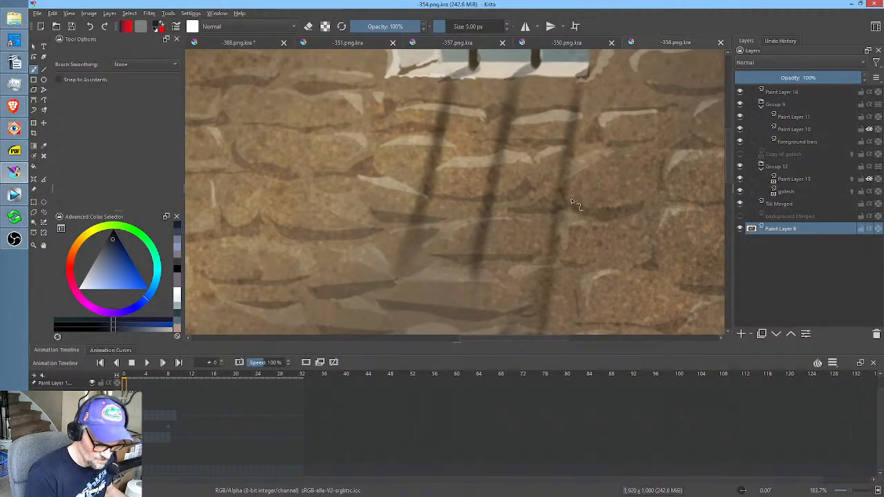
{"action": "left_click", "coordinate": [559, 199]}
{"action": "left_click_drag", "start_coordinate": [559, 199], "coordinate": [580, 200]}
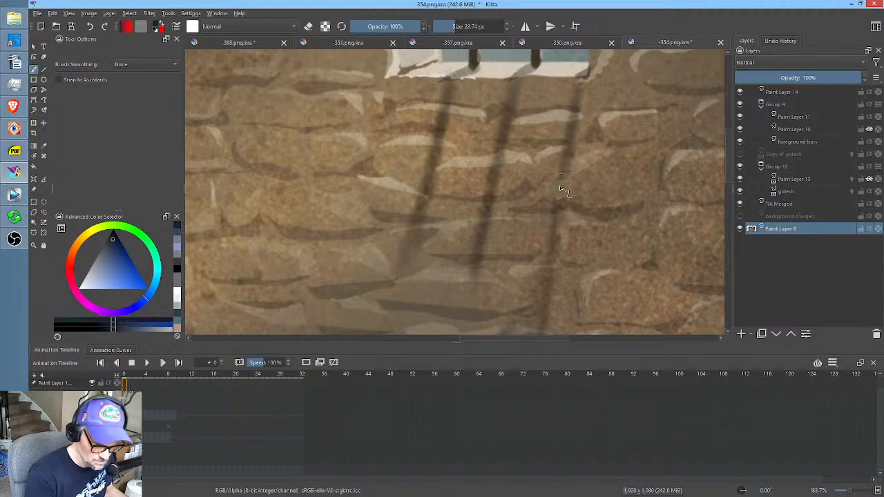
{"action": "left_click_drag", "start_coordinate": [573, 161], "coordinate": [565, 170]}
{"action": "mouse_move", "coordinate": [598, 140]}
{"action": "left_mouse_down"}
{"action": "mouse_move", "coordinate": [621, 140]}
{"action": "mouse_move", "coordinate": [589, 156]}
{"action": "mouse_move", "coordinate": [562, 155]}
{"action": "mouse_move", "coordinate": [562, 147]}
{"action": "left_mouse_up"}
Sample nearby stone and clone away the rest of the rightmost bar shadow up to the window sill, rebuilding the stone highlights.
{"action": "left_click", "coordinate": [581, 131], "text": "ctrl"}
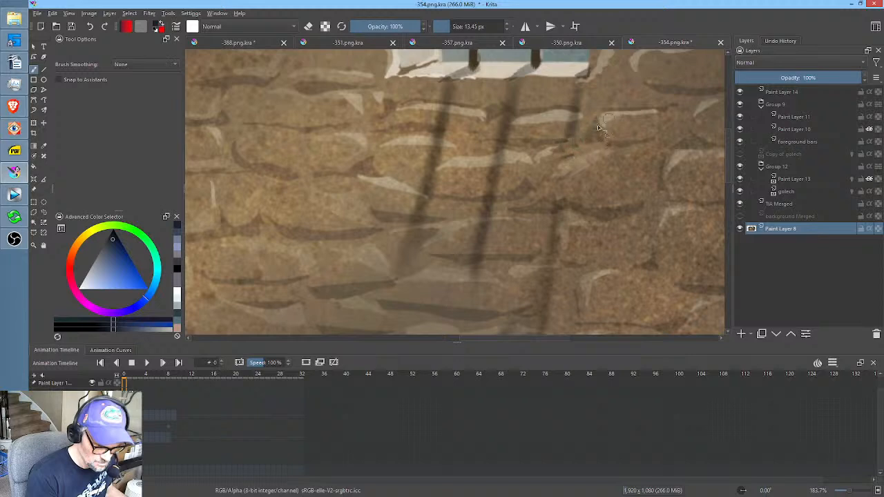
{"action": "left_click", "coordinate": [582, 157], "text": "ctrl"}
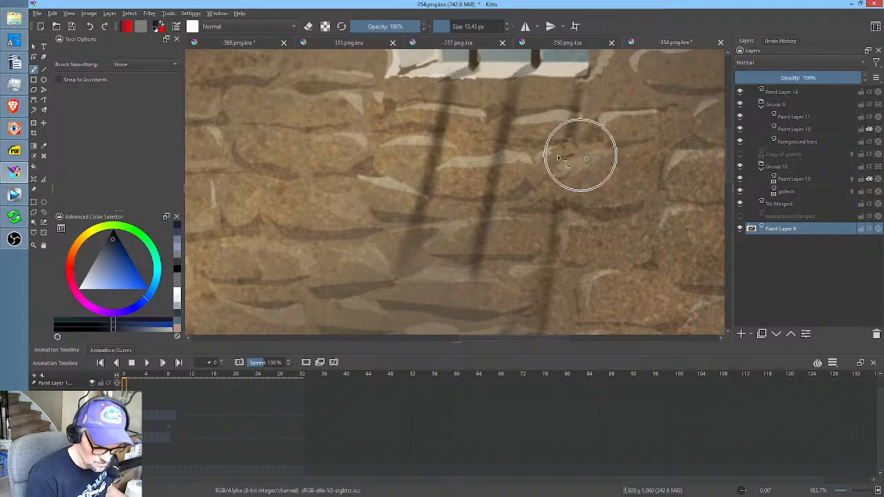
{"action": "left_click_drag", "start_coordinate": [574, 153], "coordinate": [555, 160]}
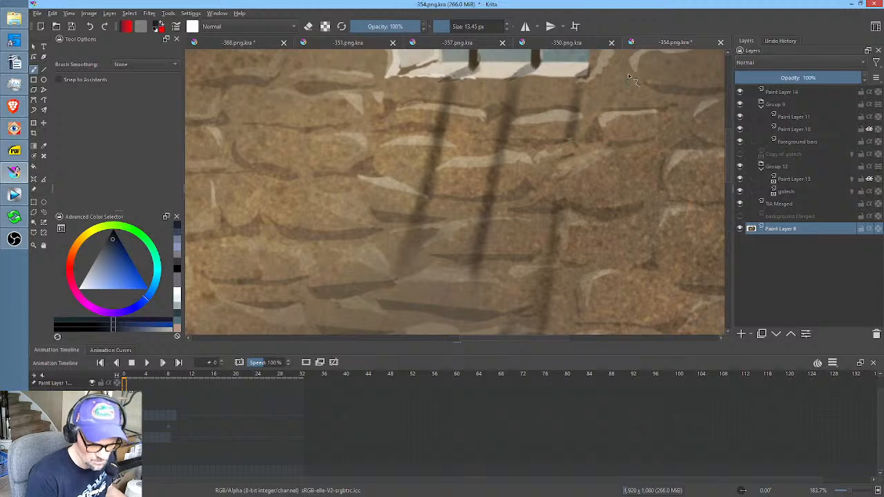
{"action": "left_click", "coordinate": [551, 130], "text": "ctrl"}
{"action": "mouse_move", "coordinate": [576, 121]}
{"action": "left_mouse_down"}
{"action": "mouse_move", "coordinate": [568, 134]}
{"action": "mouse_move", "coordinate": [568, 127]}
{"action": "left_mouse_up"}
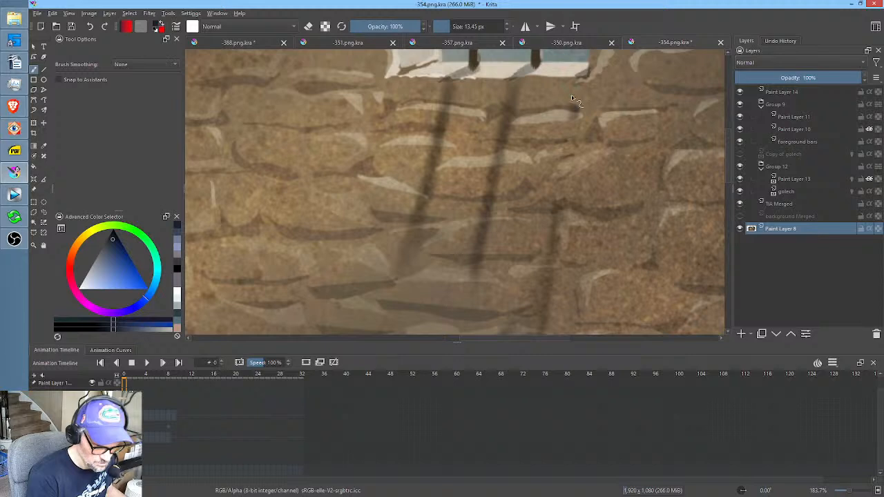
Set the clone brush size to about 16 px and paint out the middle bar shadow directly beneath the window sill.
{"action": "left_click_drag", "start_coordinate": [606, 213], "coordinate": [638, 233]}
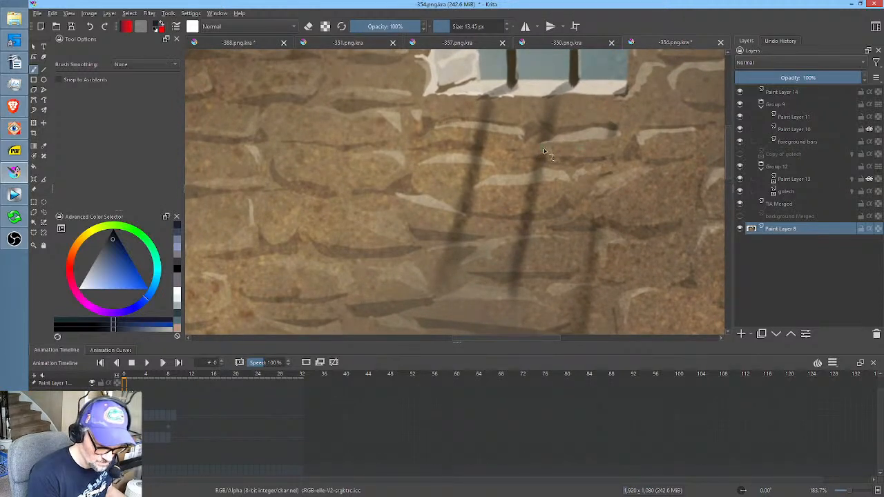
{"action": "left_click", "coordinate": [571, 136], "text": "ctrl"}
{"action": "mouse_move", "coordinate": [556, 137]}
{"action": "left_mouse_down"}
{"action": "mouse_move", "coordinate": [529, 147]}
{"action": "mouse_move", "coordinate": [573, 132]}
{"action": "mouse_move", "coordinate": [582, 173]}
{"action": "left_mouse_up"}
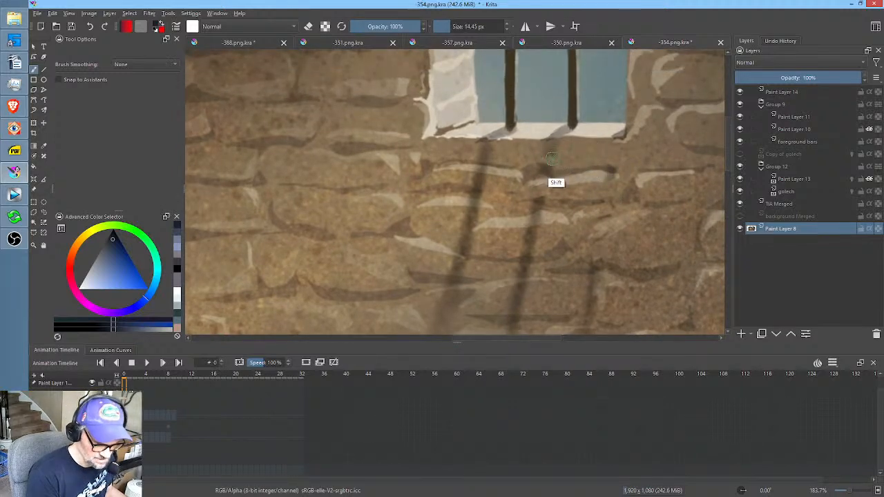
{"action": "left_click_drag", "start_coordinate": [556, 160], "coordinate": [562, 158]}
{"action": "mouse_move", "coordinate": [554, 150]}
{"action": "left_mouse_down"}
{"action": "mouse_move", "coordinate": [577, 160]}
{"action": "mouse_move", "coordinate": [592, 143]}
{"action": "mouse_move", "coordinate": [563, 166]}
{"action": "left_mouse_up"}
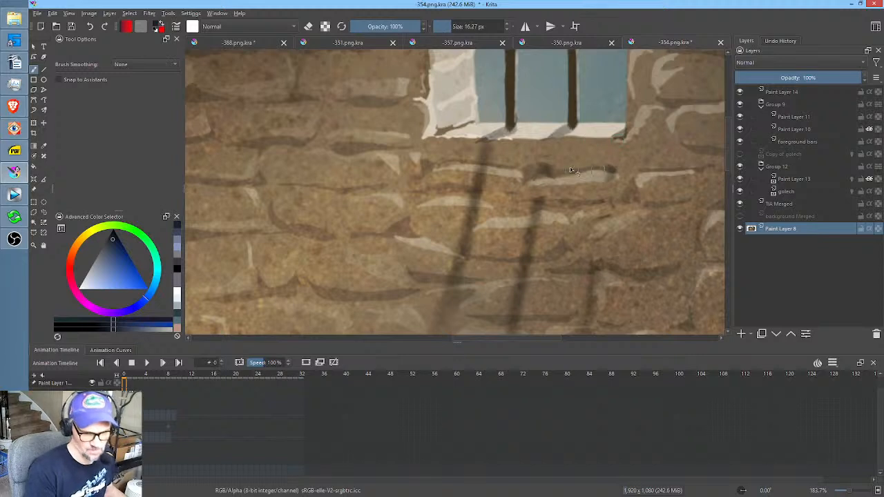
Clone wall texture over the upper end of the left bar shadow, from the sill through the first stone row.
{"action": "left_click_drag", "start_coordinate": [602, 232], "coordinate": [610, 231]}
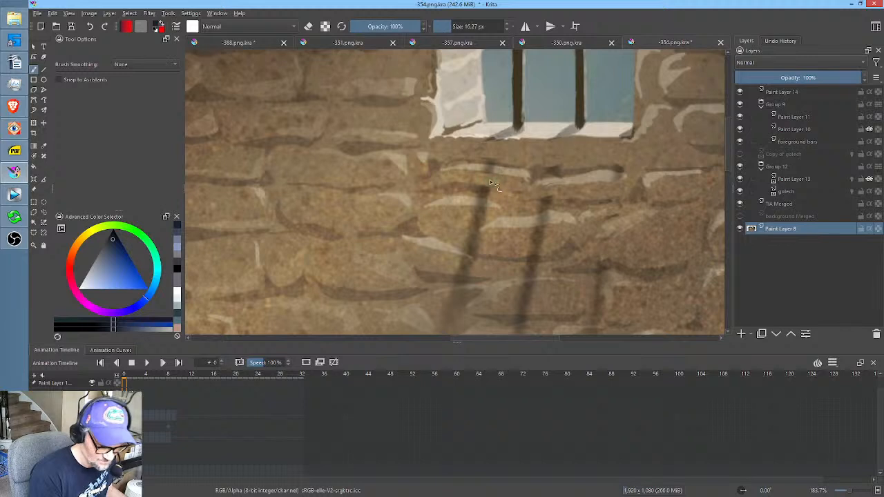
{"action": "key", "text": "ctrl"}
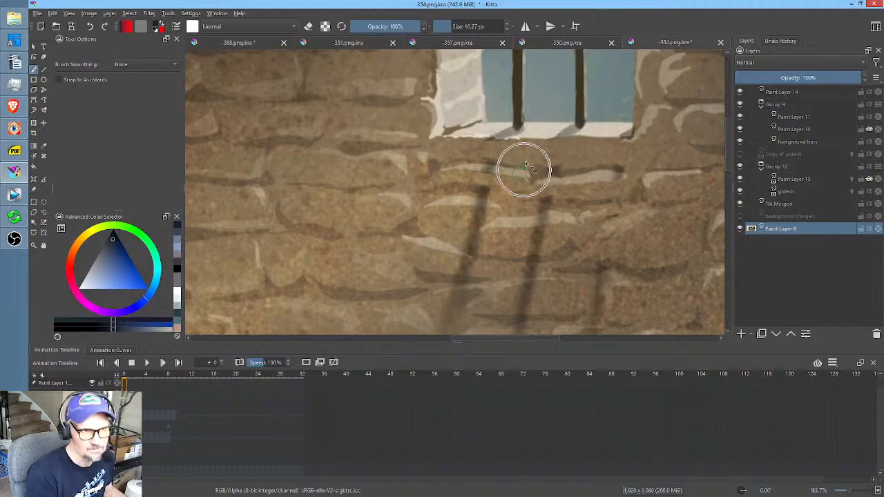
{"action": "left_click", "coordinate": [475, 153], "text": "ctrl"}
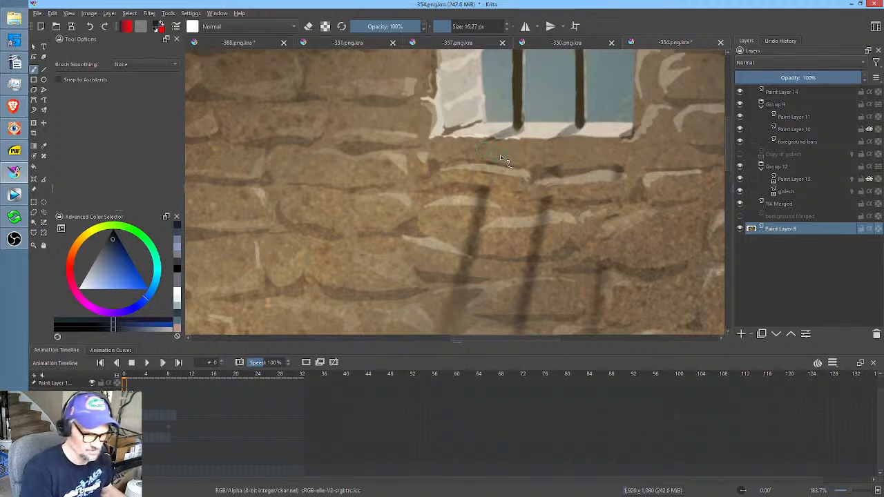
{"action": "left_click", "coordinate": [517, 191], "text": "ctrl"}
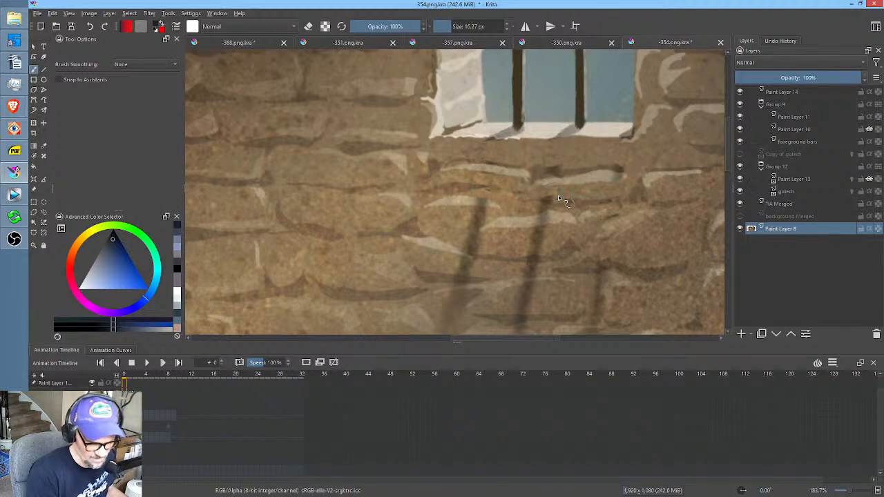
Resample surrounding stone and paint out the middle bar shadow along the mortar line under the first stone row.
{"action": "left_click", "coordinate": [518, 206], "text": "ctrl"}
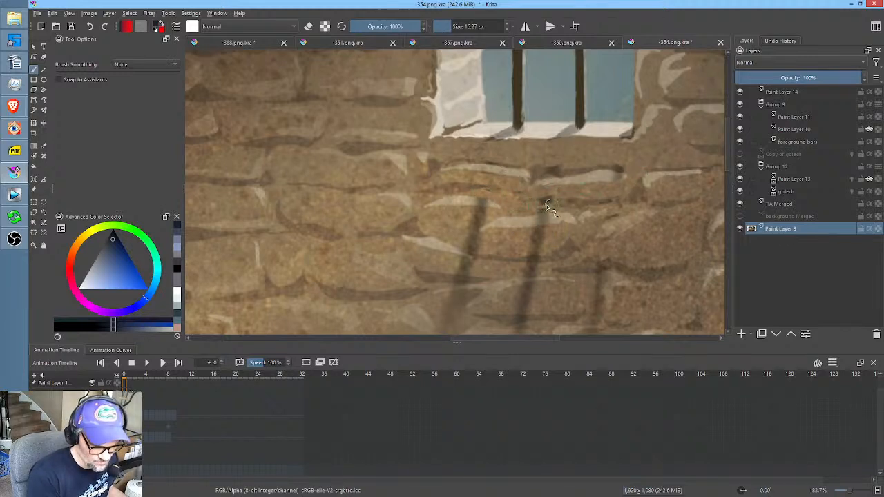
{"action": "left_click", "coordinate": [573, 185], "text": "ctrl"}
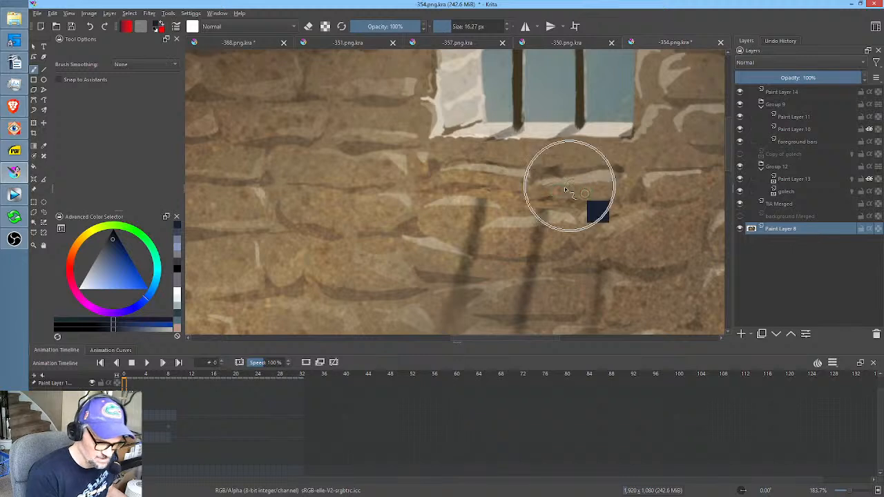
{"action": "left_click", "coordinate": [574, 156], "text": "ctrl"}
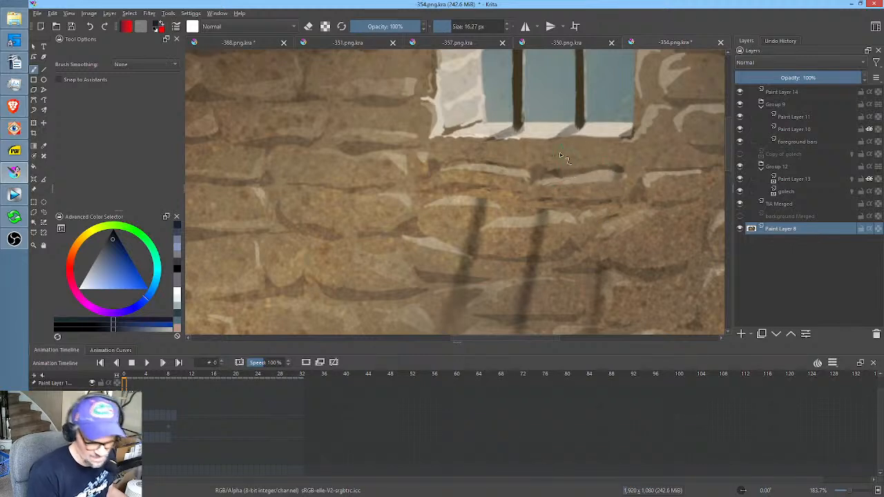
Clone stone texture over the left and middle bar shadows across the second stone row, undoing an unwanted stroke.
{"action": "left_click", "coordinate": [466, 201], "text": "ctrl"}
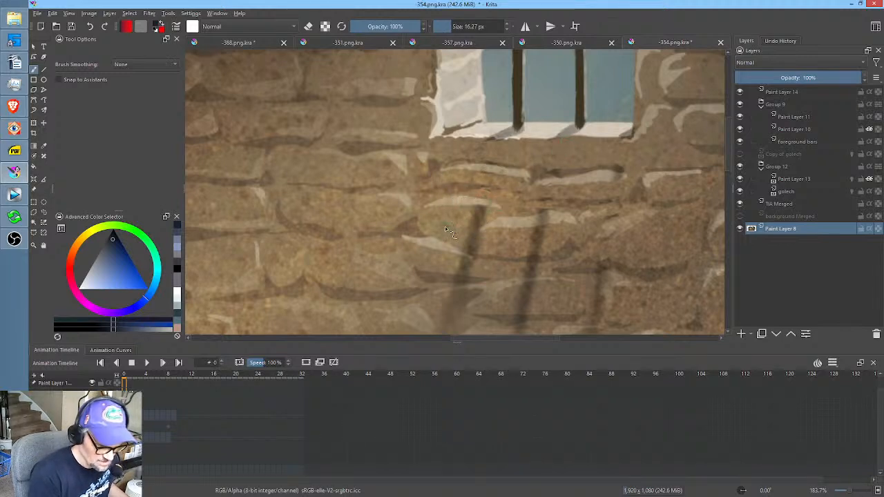
{"action": "left_click", "coordinate": [478, 212], "text": "ctrl"}
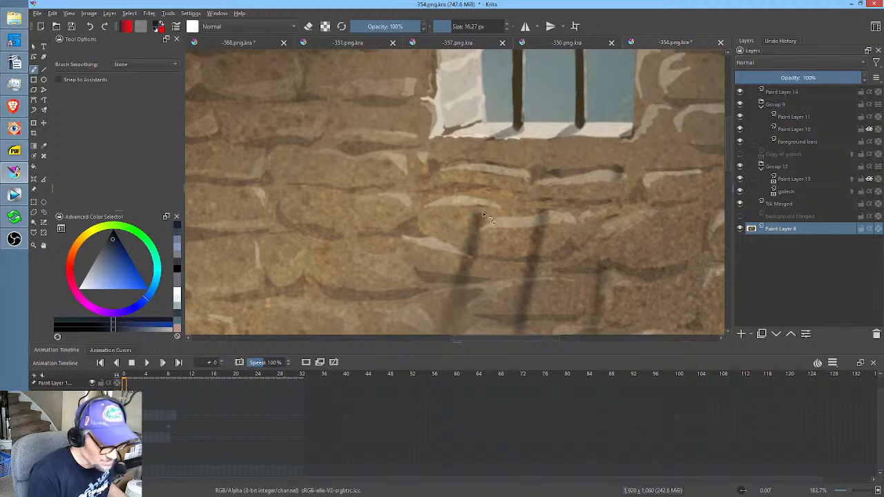
{"action": "left_click_drag", "start_coordinate": [488, 211], "coordinate": [480, 218]}
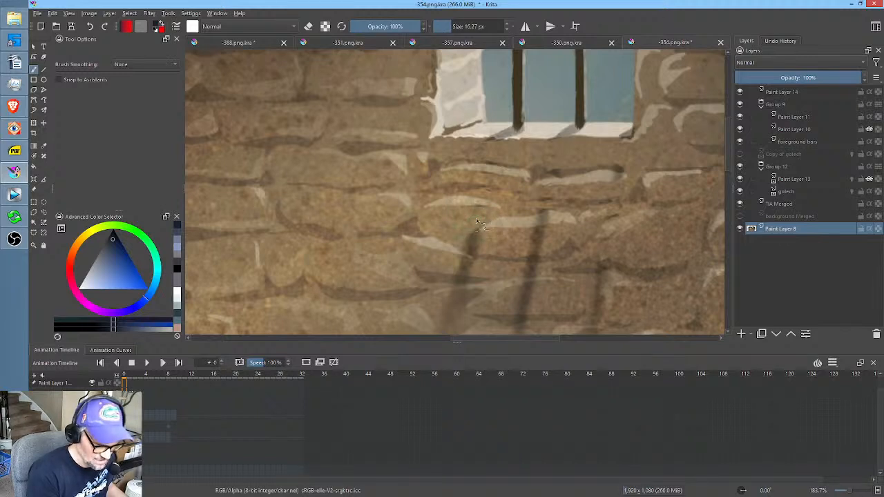
{"action": "key", "text": "ctrl+z"}
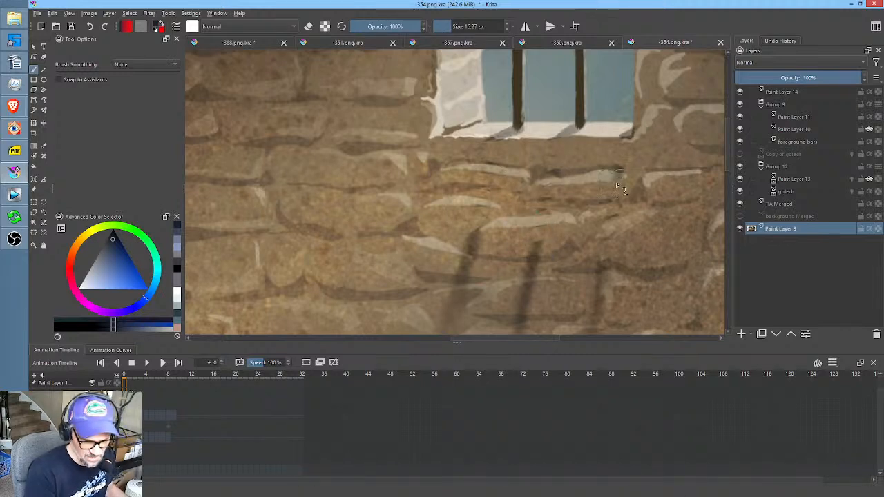
{"action": "left_click", "coordinate": [540, 244], "text": "ctrl"}
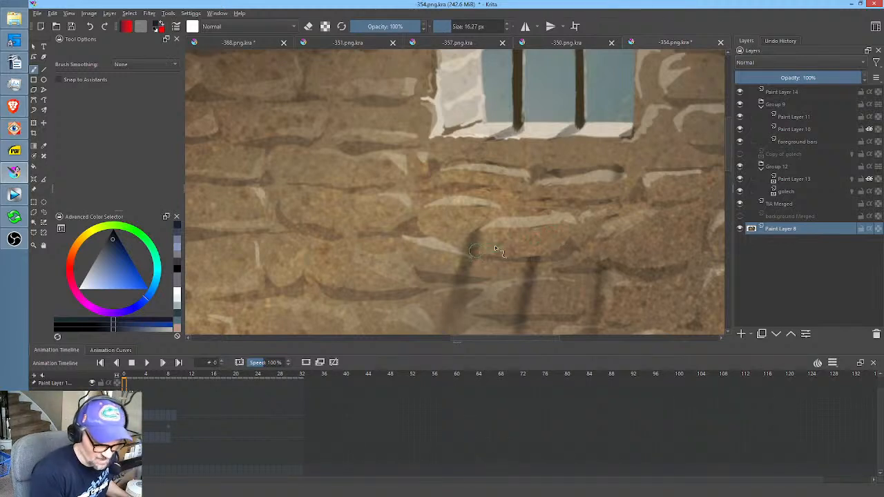
Undo the poor strokes and rework the left bar shadow into a clean joint between the second-row stones.
{"action": "key", "text": "ctrl+z"}
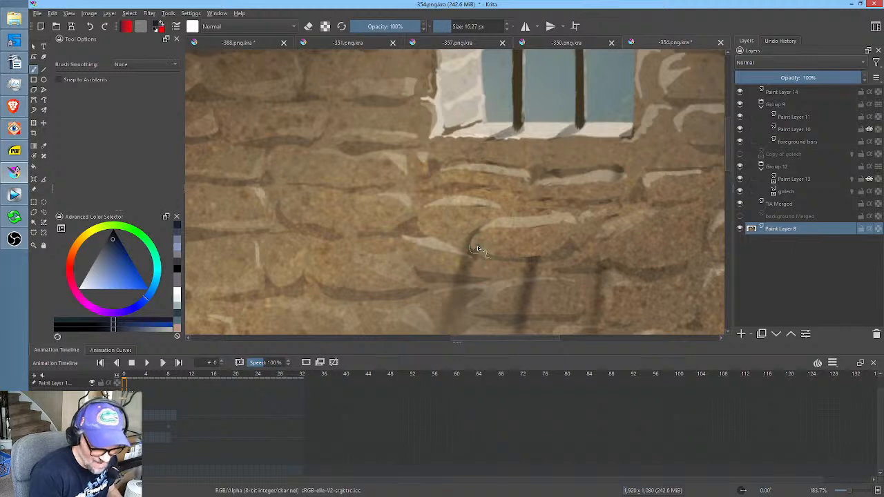
{"action": "left_click_drag", "start_coordinate": [478, 228], "coordinate": [468, 239]}
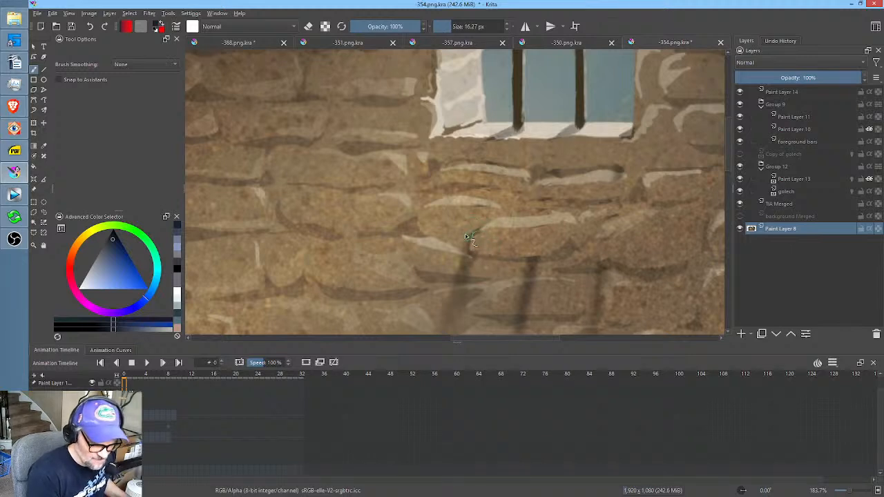
{"action": "key", "text": "ctrl+z"}
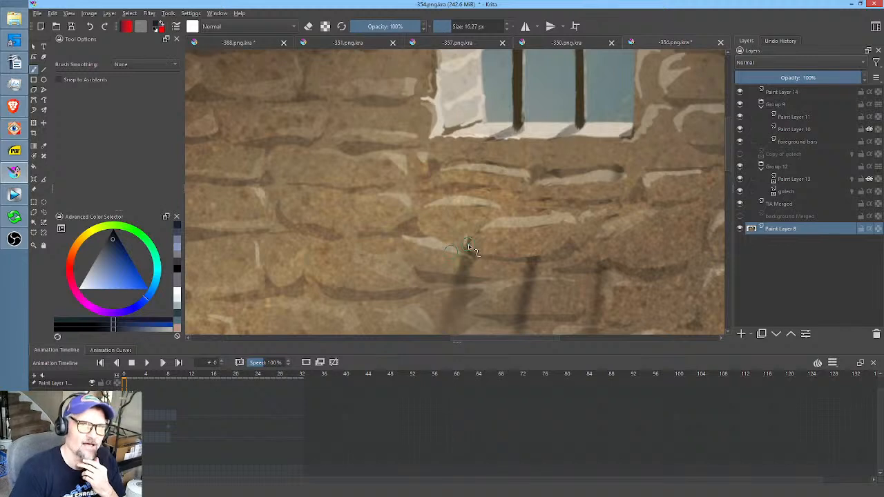
{"action": "left_click_drag", "start_coordinate": [468, 246], "coordinate": [470, 255]}
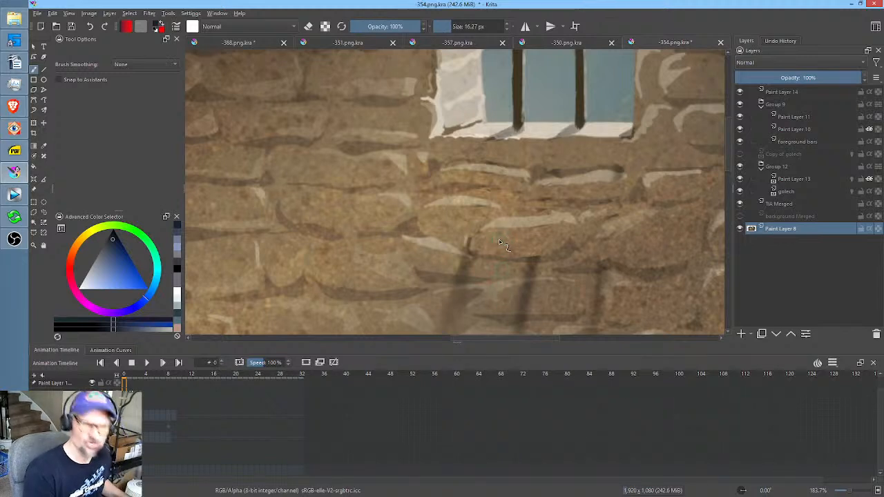
{"action": "key", "text": "ctrl"}
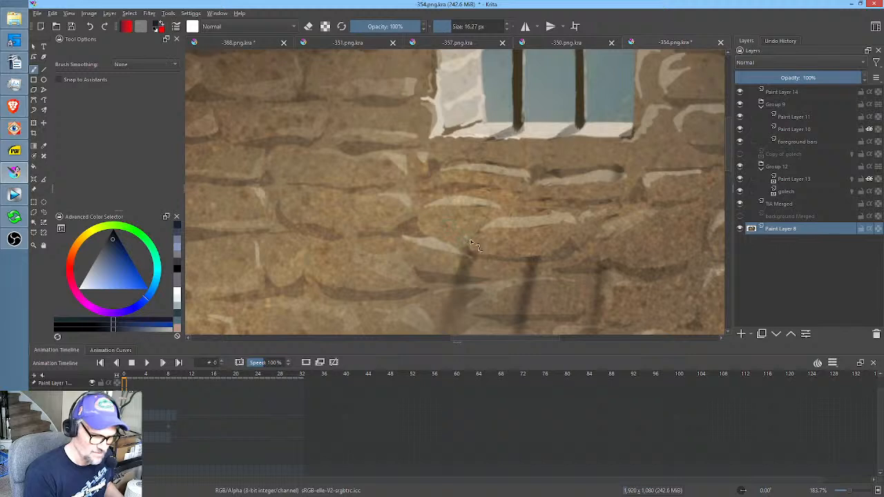
{"action": "key", "text": "ctrl"}
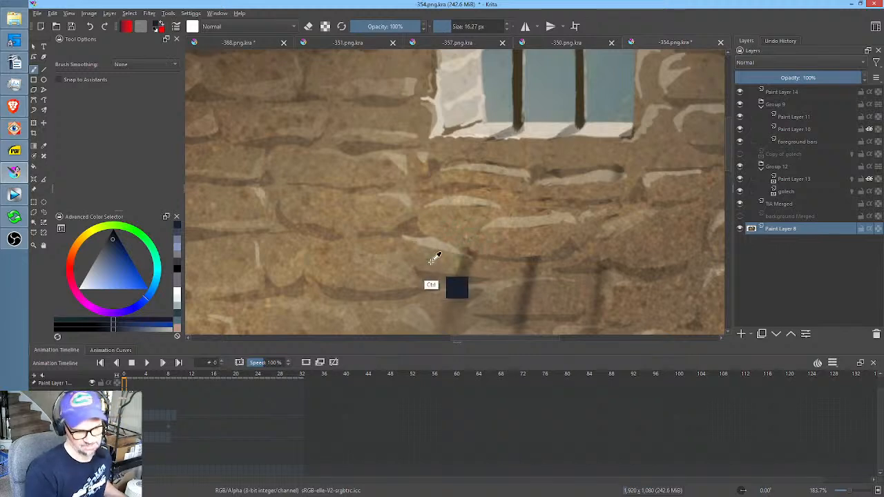
Resample nearby stone and paint out the middle bar shadow across the third stone row.
{"action": "middle_click", "coordinate": [481, 269]}
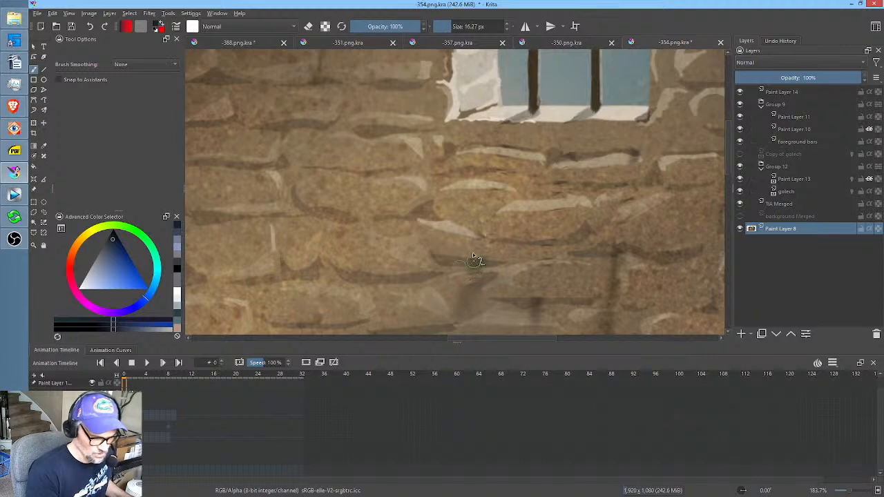
{"action": "left_click", "coordinate": [447, 292], "text": "ctrl"}
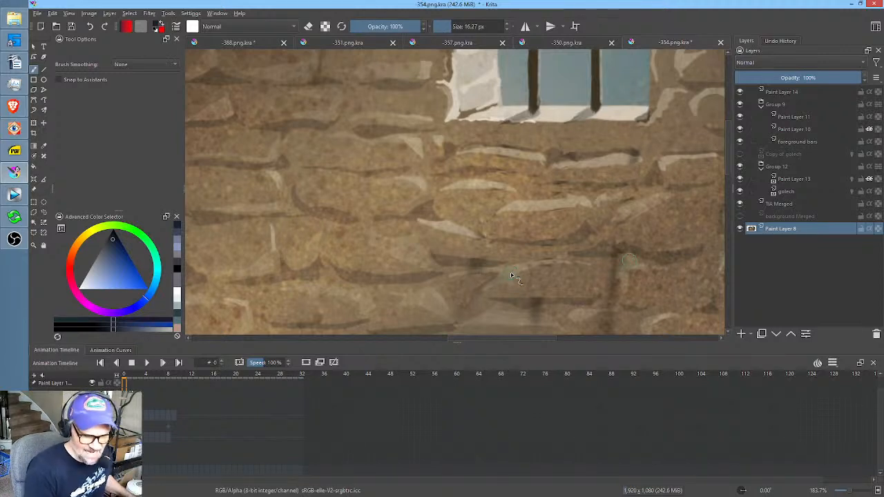
{"action": "left_click_drag", "start_coordinate": [600, 263], "coordinate": [627, 222]}
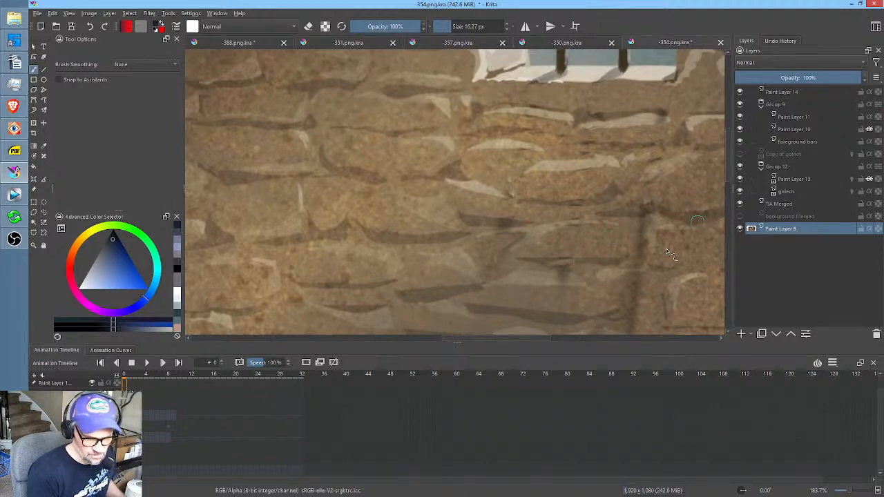
{"action": "left_click", "coordinate": [520, 312], "text": "ctrl"}
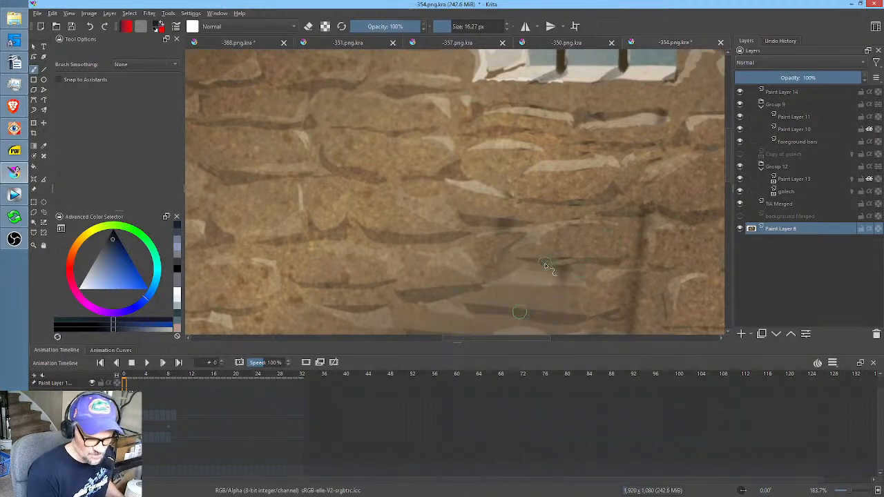
{"action": "left_click", "coordinate": [580, 264]}
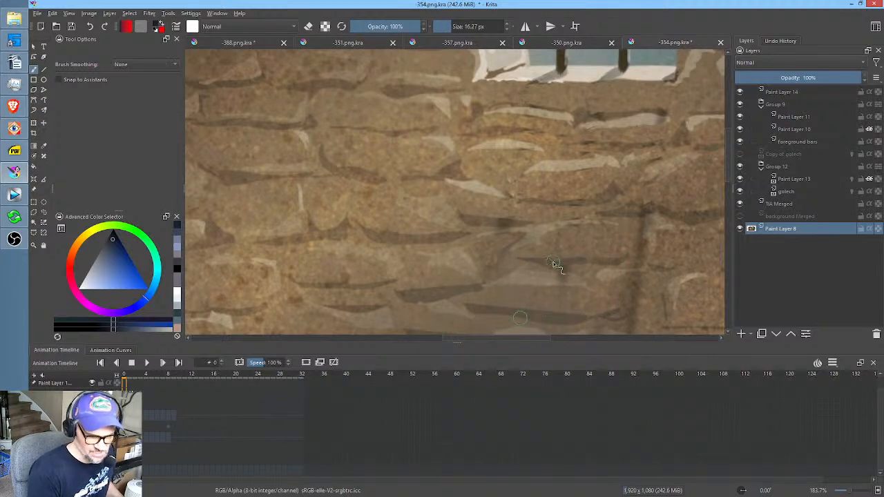
Clone stone texture over the right bar shadow, blending it into the stones and mortar joint beside it.
{"action": "middle_click", "coordinate": [606, 256]}
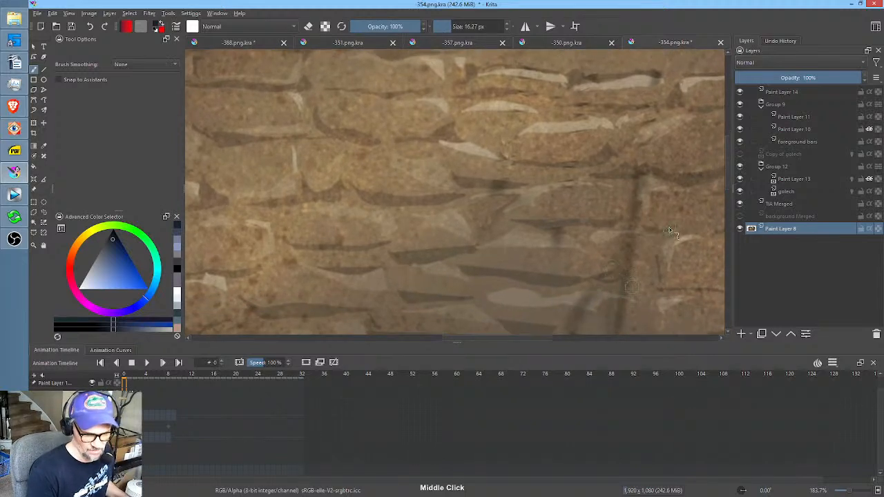
{"action": "left_click_drag", "start_coordinate": [633, 247], "coordinate": [605, 197]}
{"action": "left_click", "coordinate": [629, 246], "text": "ctrl"}
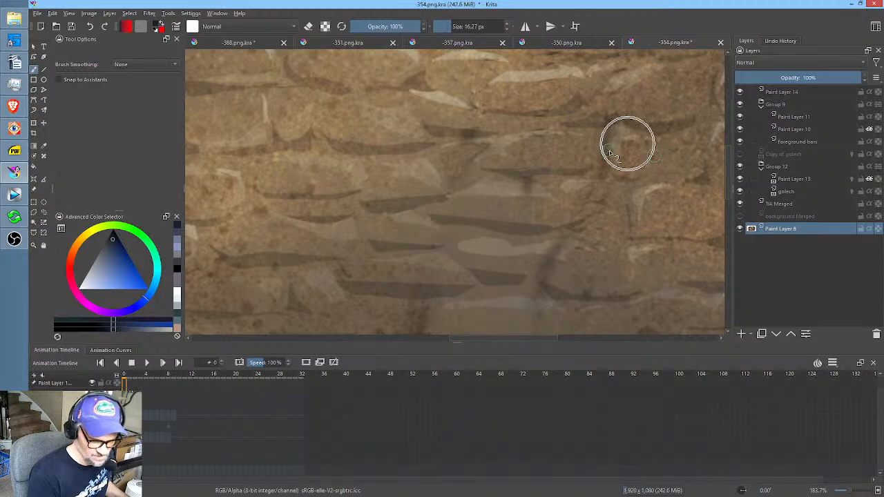
{"action": "left_click_drag", "start_coordinate": [640, 210], "coordinate": [607, 284]}
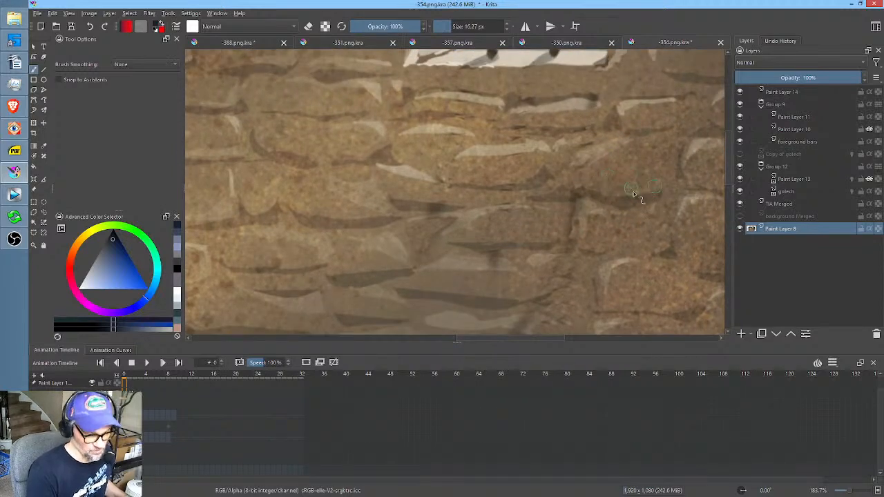
{"action": "left_click_drag", "start_coordinate": [634, 193], "coordinate": [675, 203]}
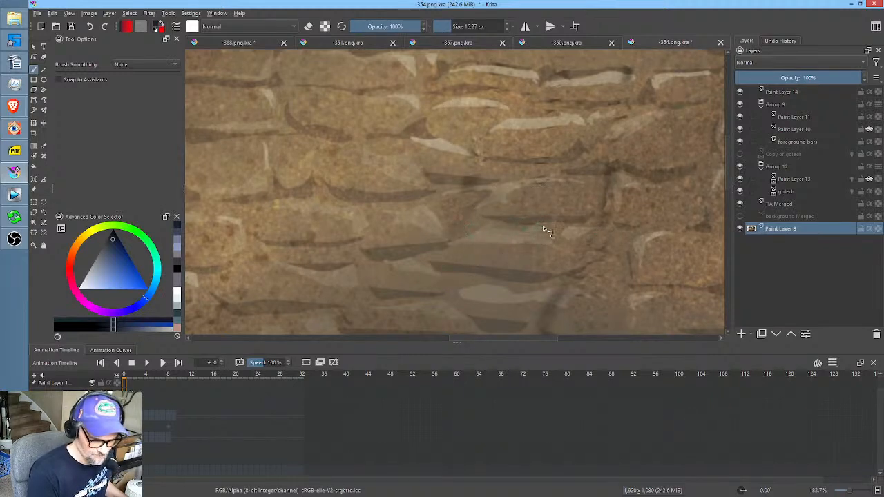
{"action": "left_click_drag", "start_coordinate": [630, 211], "coordinate": [656, 154]}
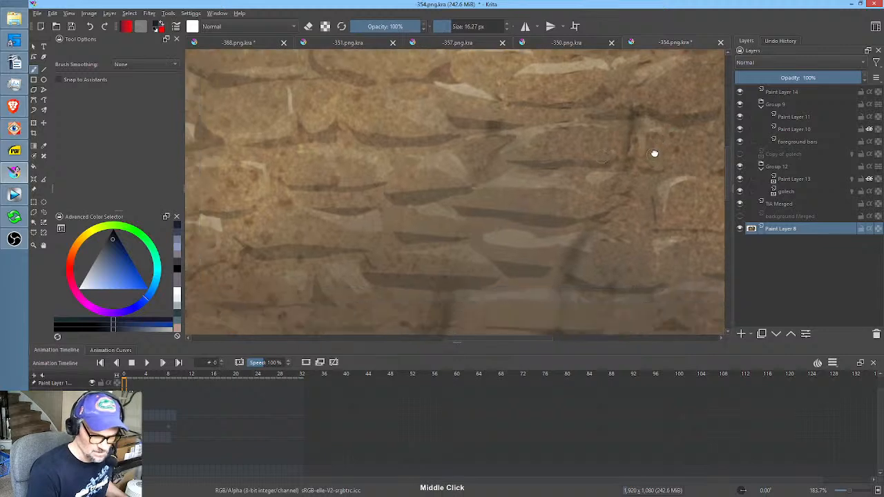
Clone wall texture over the curved bar shadow crossing the lower stone rows.
{"action": "key", "text": "ctrl"}
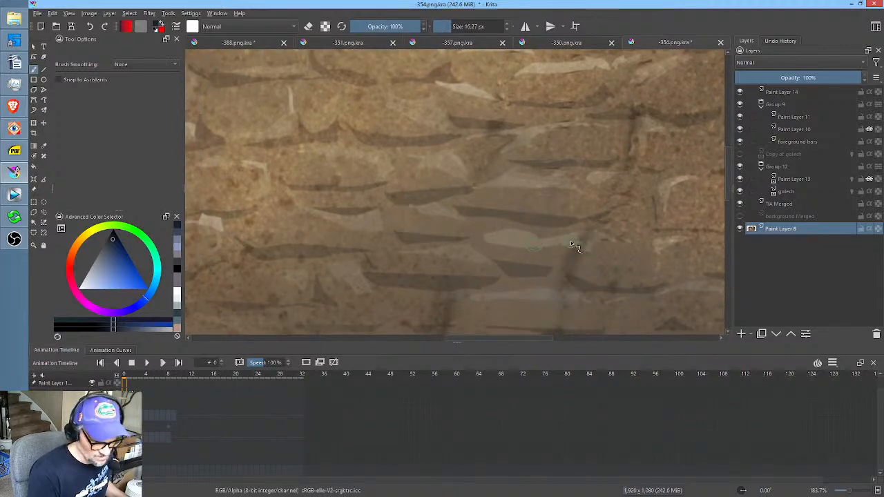
{"action": "left_click_drag", "start_coordinate": [598, 238], "coordinate": [543, 281]}
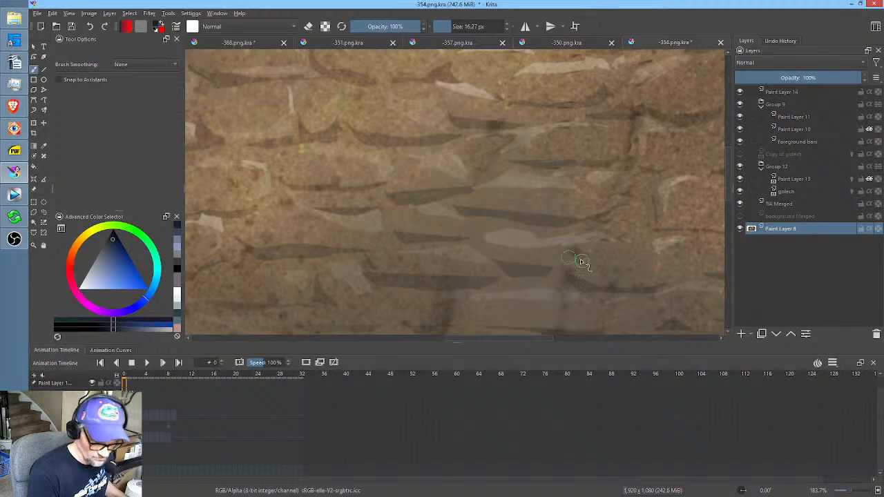
{"action": "left_click_drag", "start_coordinate": [632, 226], "coordinate": [639, 135]}
{"action": "left_click", "coordinate": [538, 217], "text": "ctrl"}
{"action": "mouse_move", "coordinate": [560, 212]}
{"action": "left_mouse_down"}
{"action": "mouse_move", "coordinate": [600, 212]}
{"action": "mouse_move", "coordinate": [579, 216]}
{"action": "mouse_move", "coordinate": [574, 231]}
{"action": "left_mouse_up"}
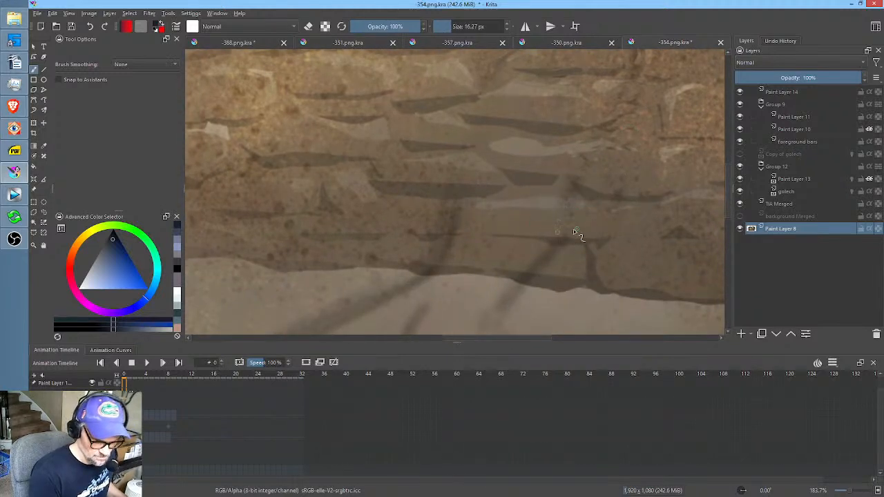
Resample stone and paint out the two remaining bar shadows in the bottom stone row just above the floor.
{"action": "left_click", "coordinate": [518, 255], "text": "ctrl"}
{"action": "mouse_move", "coordinate": [535, 250]}
{"action": "left_mouse_down"}
{"action": "mouse_move", "coordinate": [558, 260]}
{"action": "mouse_move", "coordinate": [525, 270]}
{"action": "mouse_move", "coordinate": [660, 262]}
{"action": "mouse_move", "coordinate": [547, 263]}
{"action": "left_mouse_up"}
{"action": "left_click", "coordinate": [665, 264], "text": "ctrl"}
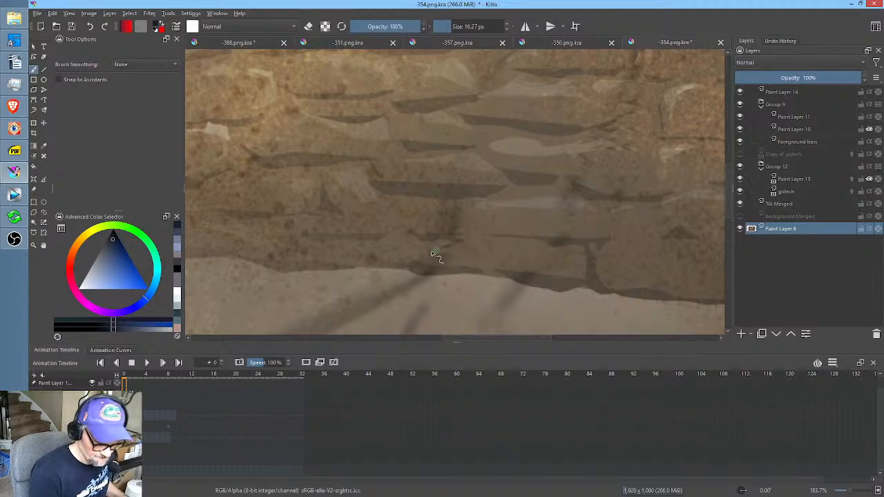
{"action": "left_click", "coordinate": [393, 216], "text": "ctrl"}
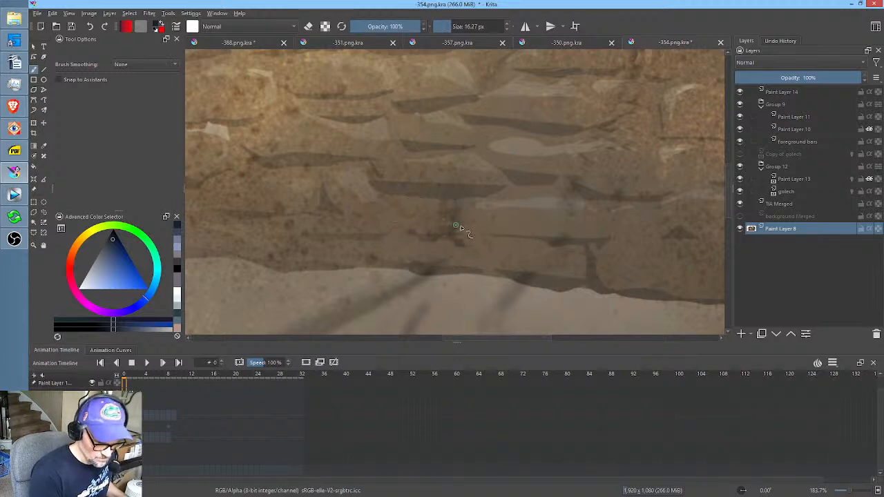
{"action": "left_click_drag", "start_coordinate": [457, 223], "coordinate": [450, 214]}
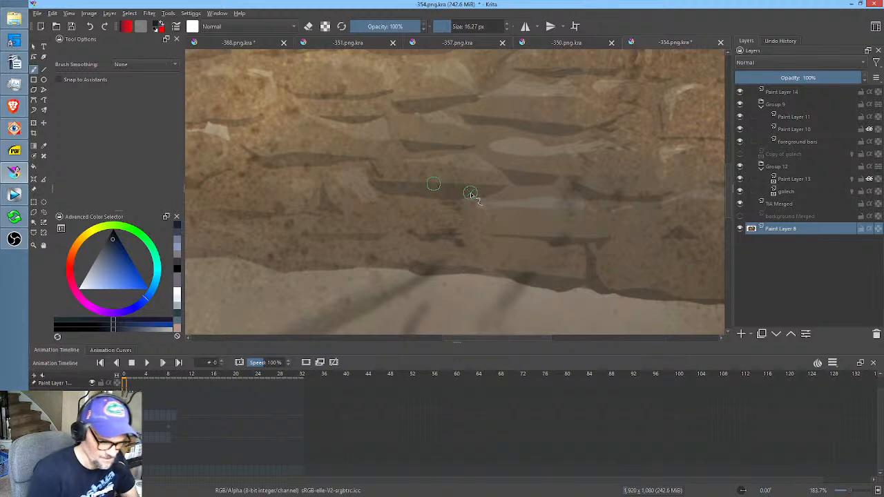
Check the cleaned wall in the full scene with all layers showing, and return to the isolated background layer.
{"action": "left_click_drag", "start_coordinate": [565, 194], "coordinate": [632, 75]}
{"action": "mouse_move", "coordinate": [587, 226]}
{"action": "left_mouse_down"}
{"action": "mouse_move", "coordinate": [532, 276]}
{"action": "mouse_move", "coordinate": [584, 229]}
{"action": "mouse_move", "coordinate": [594, 205]}
{"action": "mouse_move", "coordinate": [584, 228]}
{"action": "left_mouse_up"}
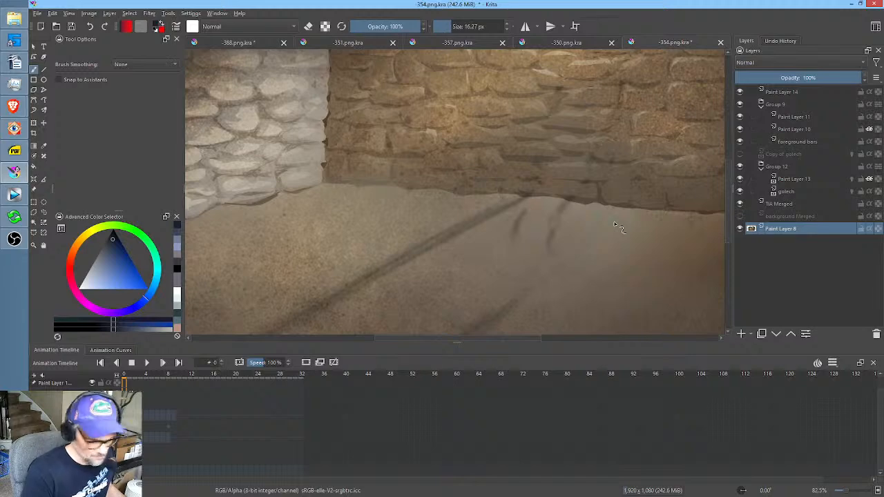
{"action": "key", "text": "i"}
{"action": "scroll", "coordinate": [547, 176], "scroll_direction": "down", "scroll_amount": 2}
{"action": "left_click_drag", "start_coordinate": [548, 178], "coordinate": [531, 233]}
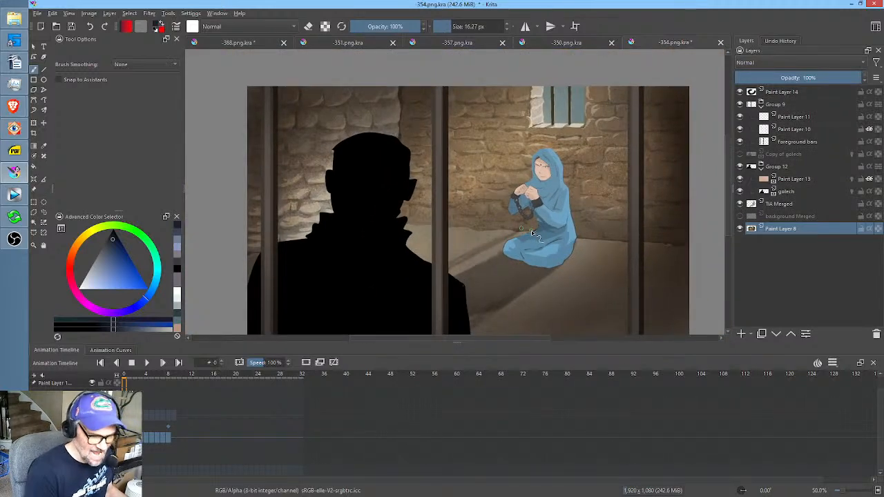
{"action": "key", "text": "i"}
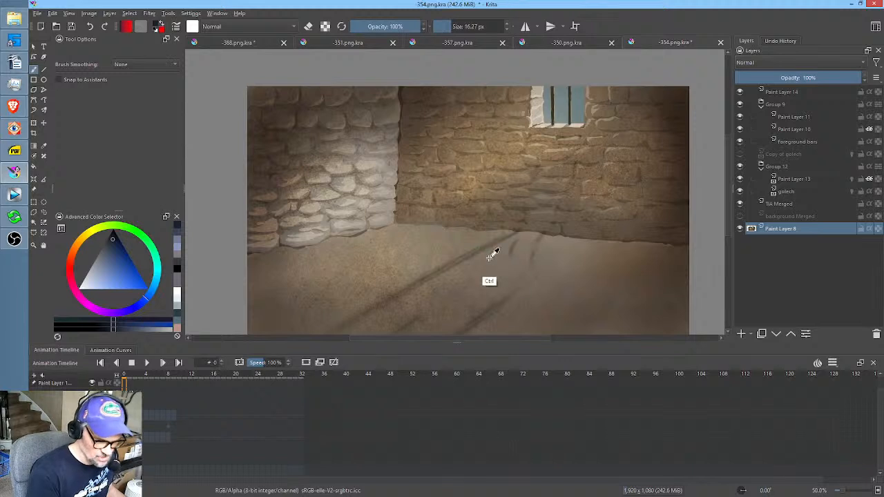
Clone floor texture over the upper end of the long floor shadow and the short shadow beside it, using a 36.28 px brush.
{"action": "key", "text": "ctrl+z"}
{"action": "scroll", "coordinate": [485, 265], "scroll_direction": "up", "scroll_amount": 3}
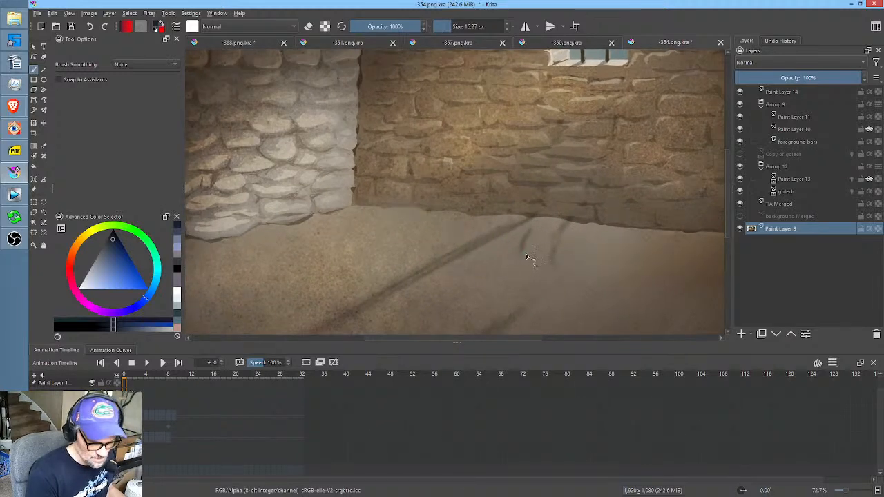
{"action": "mouse_move", "coordinate": [527, 261]}
{"action": "left_mouse_down"}
{"action": "mouse_move", "coordinate": [540, 261]}
{"action": "mouse_move", "coordinate": [531, 234]}
{"action": "mouse_move", "coordinate": [523, 261]}
{"action": "left_mouse_up"}
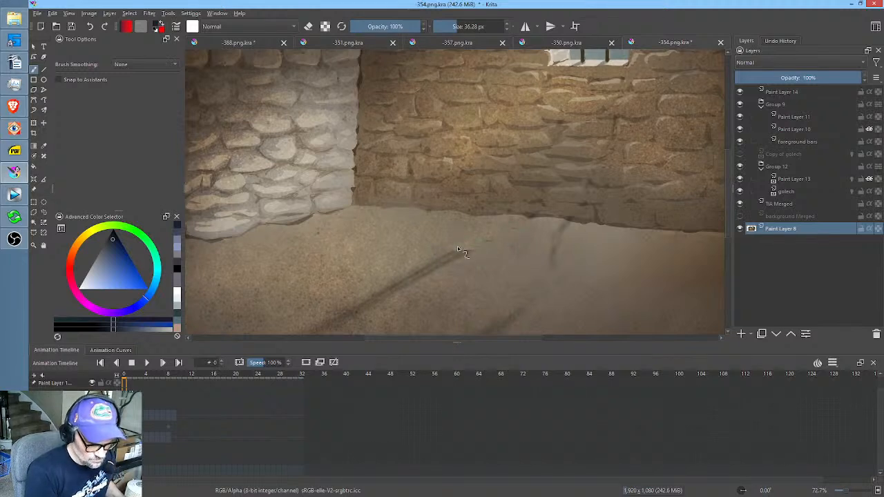
{"action": "left_click_drag", "start_coordinate": [458, 247], "coordinate": [471, 257]}
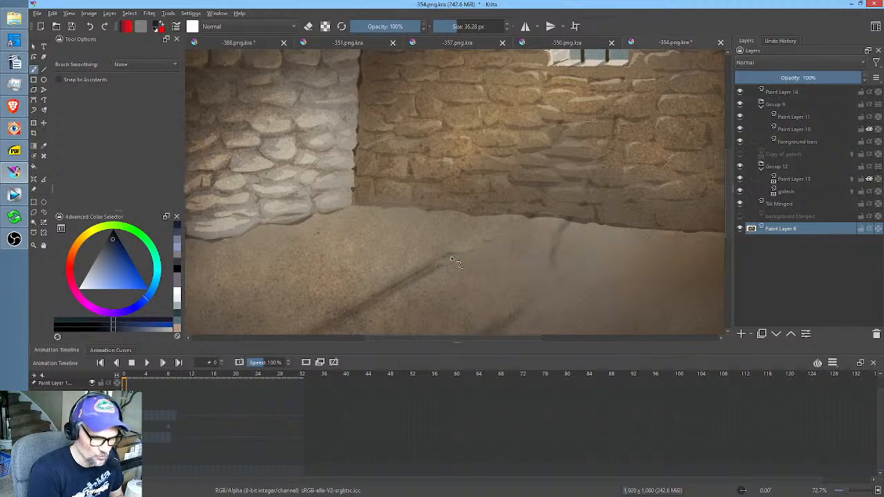
Lower the brush opacity to 60% and soften the rest of the long floor shadow and the short one below the wall.
{"action": "key", "text": "i"}
{"action": "key", "text": "i"}
{"action": "key", "text": "i"}
{"action": "key", "text": "i"}
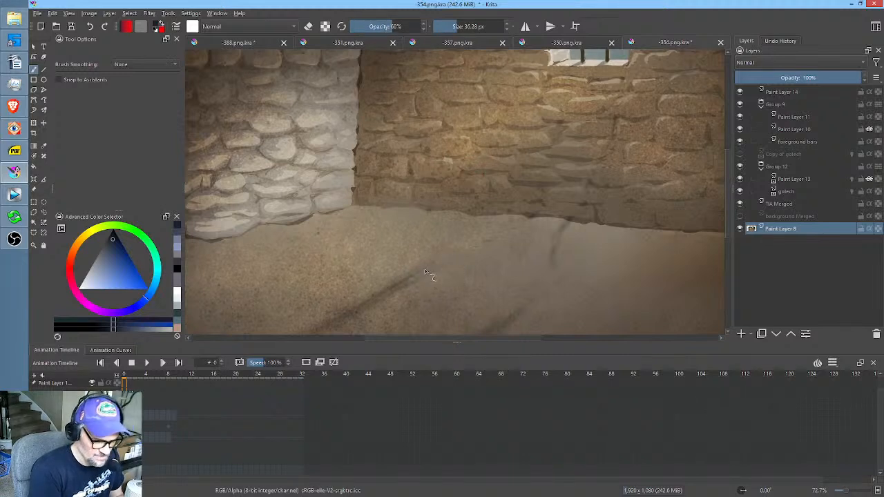
{"action": "mouse_move", "coordinate": [559, 257]}
{"action": "left_mouse_down"}
{"action": "mouse_move", "coordinate": [545, 257]}
{"action": "mouse_move", "coordinate": [556, 252]}
{"action": "left_mouse_up"}
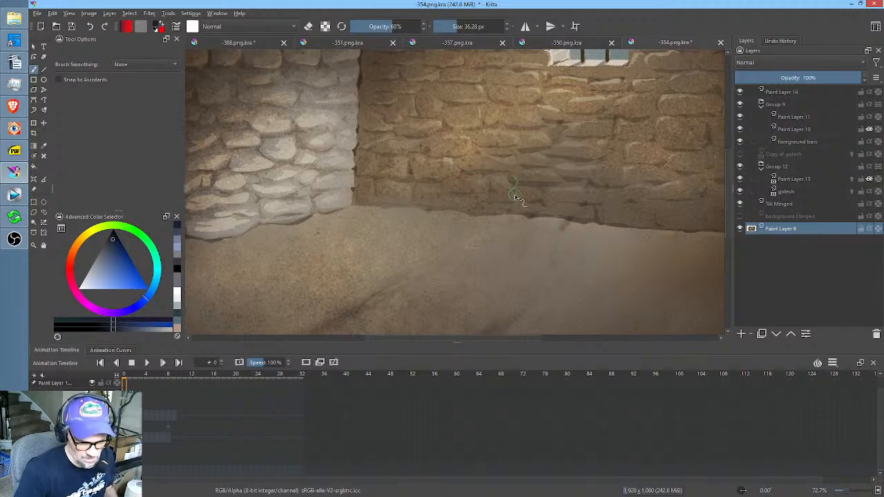
Save scene 354 with all layers showing and render frames 0 to 32 as PNG images, replacing the old frames in its RENDER folder.
{"action": "scroll", "coordinate": [335, 184], "scroll_direction": "down", "scroll_amount": 2}
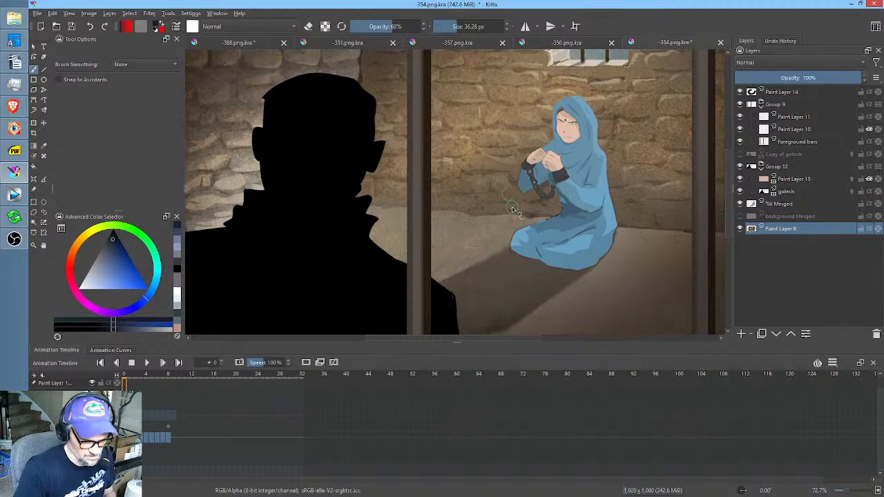
{"action": "mouse_move", "coordinate": [562, 209]}
{"action": "left_mouse_down"}
{"action": "mouse_move", "coordinate": [559, 195]}
{"action": "mouse_move", "coordinate": [532, 226]}
{"action": "left_mouse_up"}
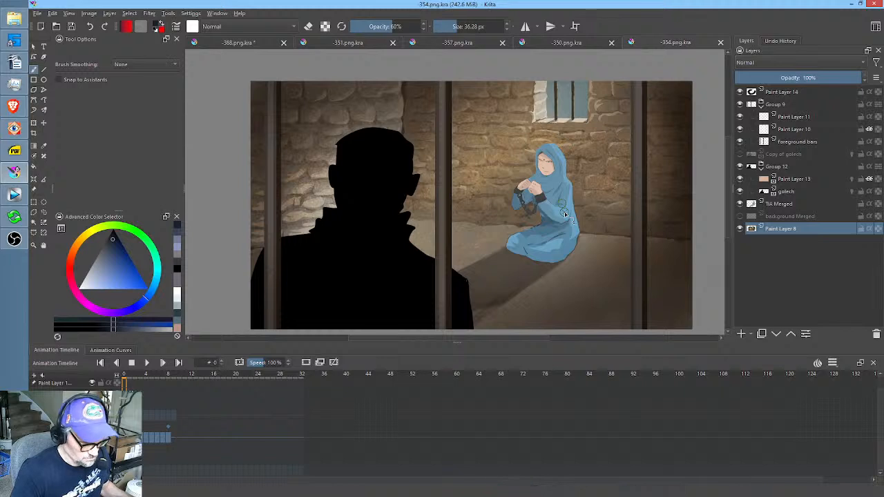
{"action": "key", "text": "ctrl+shift+r"}
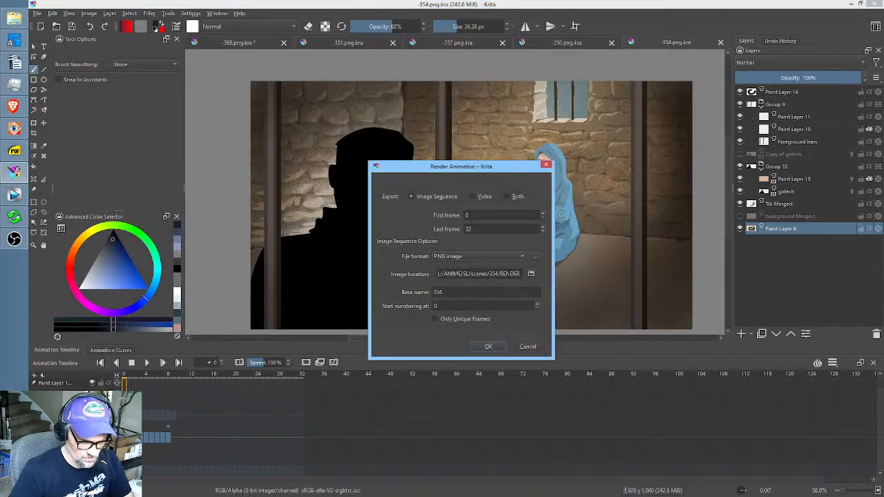
{"action": "left_click", "coordinate": [488, 347]}
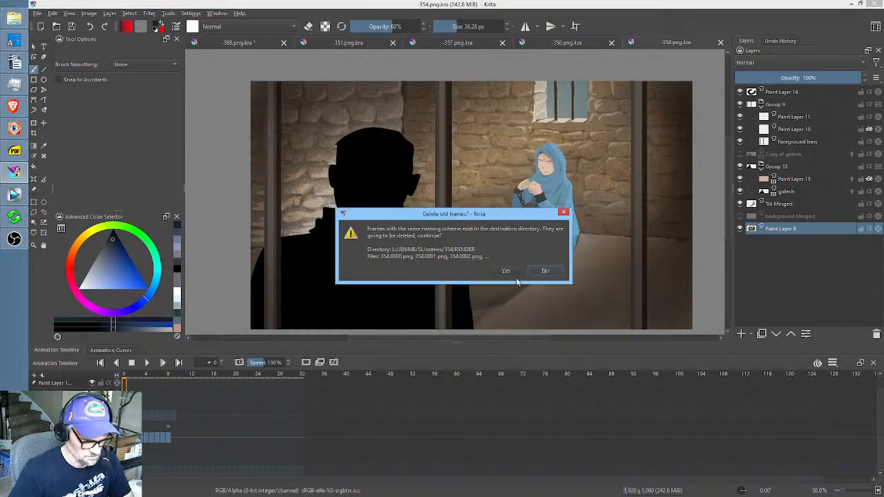
{"action": "left_click", "coordinate": [510, 273]}
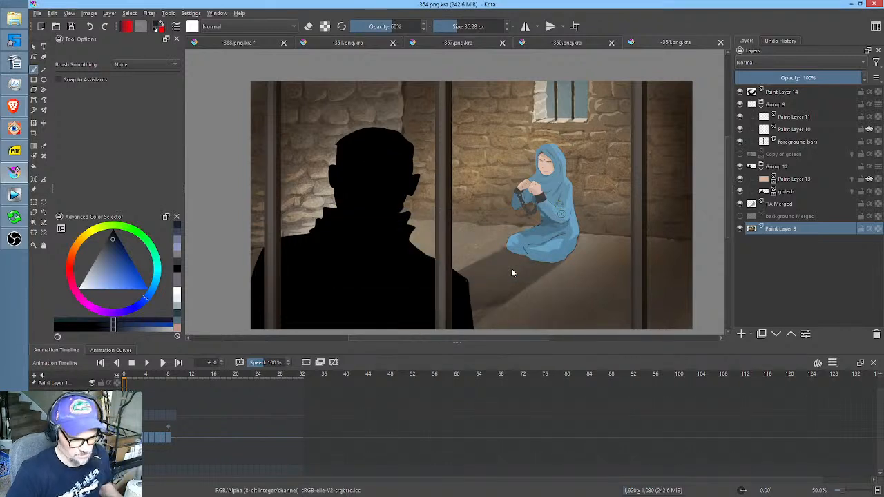
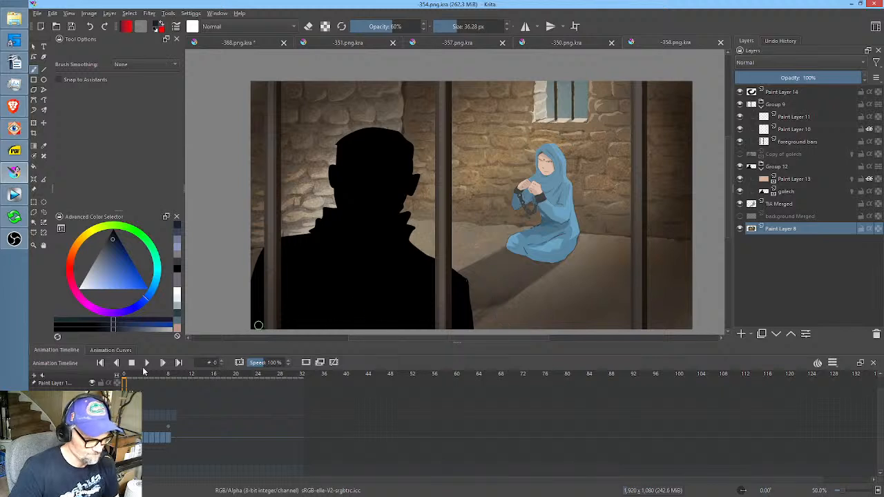
Scrub through the opening frames of scene 354, selecting Group 9 with the foreground bars.
{"action": "mouse_move", "coordinate": [136, 378]}
{"action": "left_mouse_down"}
{"action": "mouse_move", "coordinate": [270, 383]}
{"action": "mouse_move", "coordinate": [121, 376]}
{"action": "left_mouse_up"}
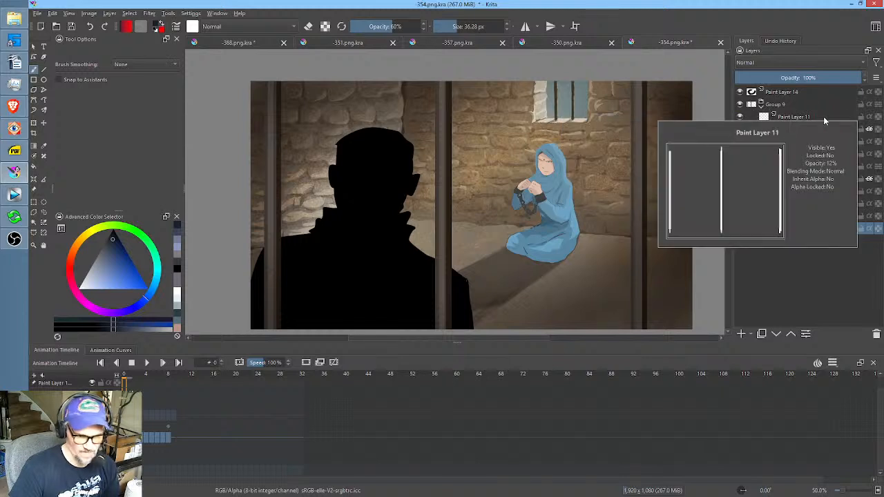
{"action": "left_click", "coordinate": [772, 105]}
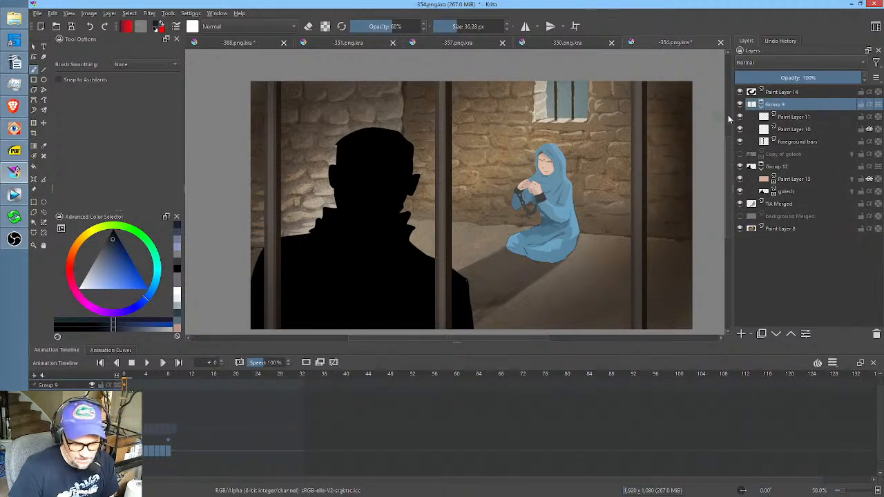
{"action": "left_click", "coordinate": [146, 377]}
{"action": "left_click_drag", "start_coordinate": [146, 378], "coordinate": [116, 379]}
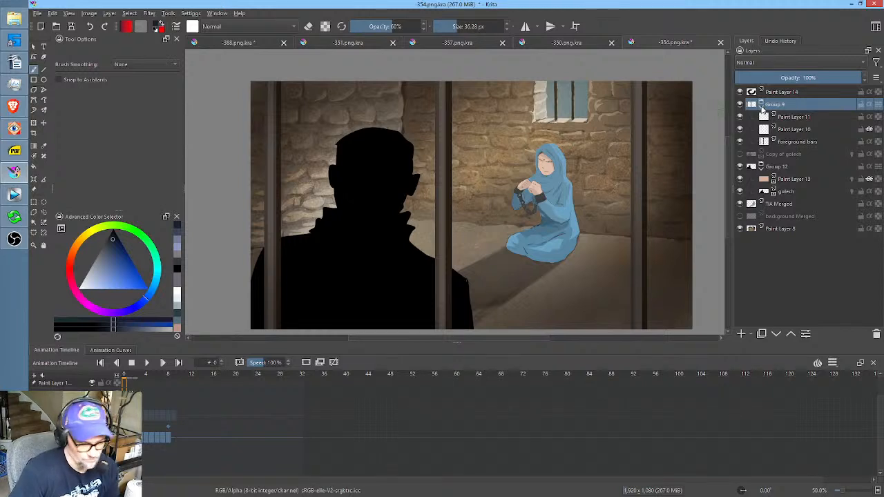
Close the 350.png.kra document and switch to 357.png.kra.
{"action": "left_click", "coordinate": [577, 46]}
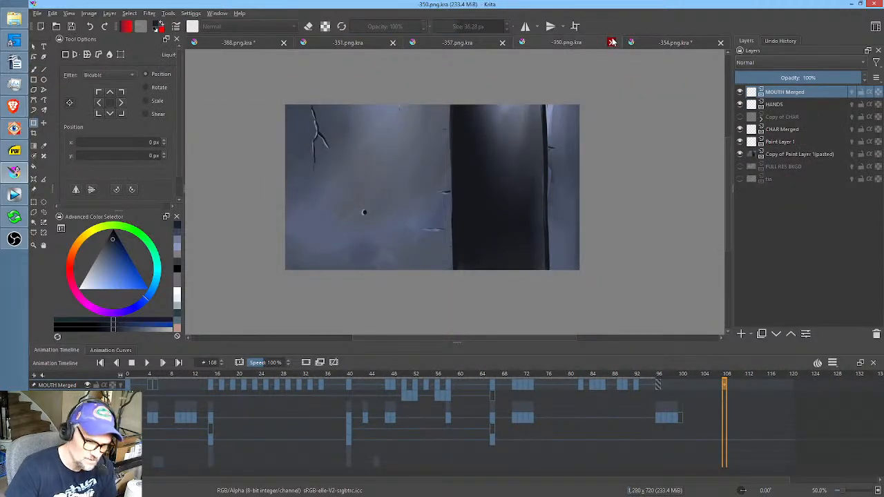
{"action": "left_click", "coordinate": [611, 42]}
{"action": "left_click", "coordinate": [536, 43]}
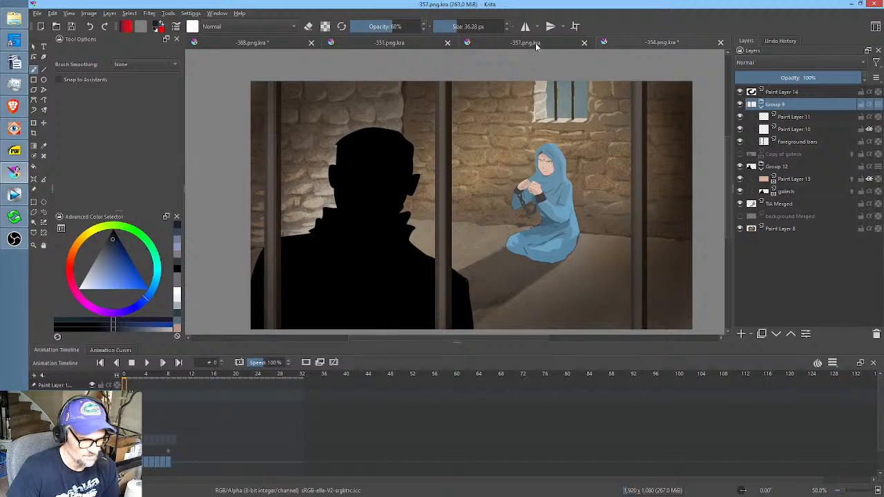
Close the 357, 368 and 351 documents, saving the changes to 368 and keeping only scene 354 open.
{"action": "left_click", "coordinate": [585, 43]}
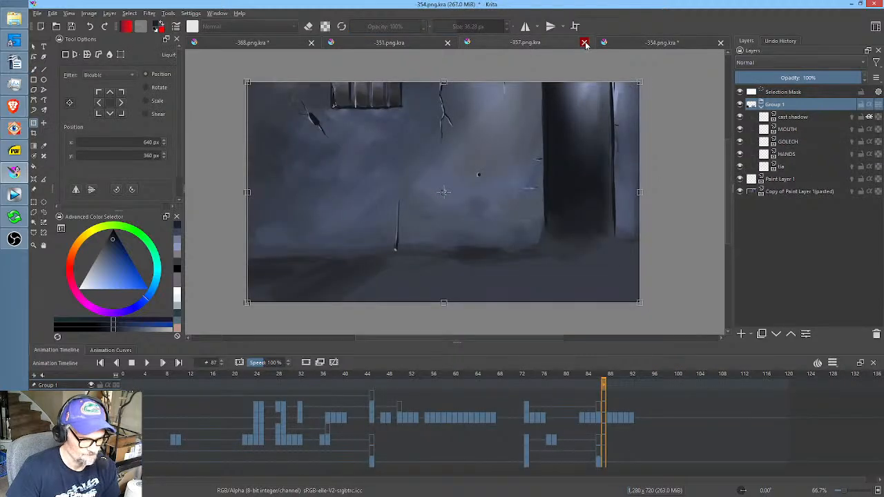
{"action": "left_click", "coordinate": [469, 43]}
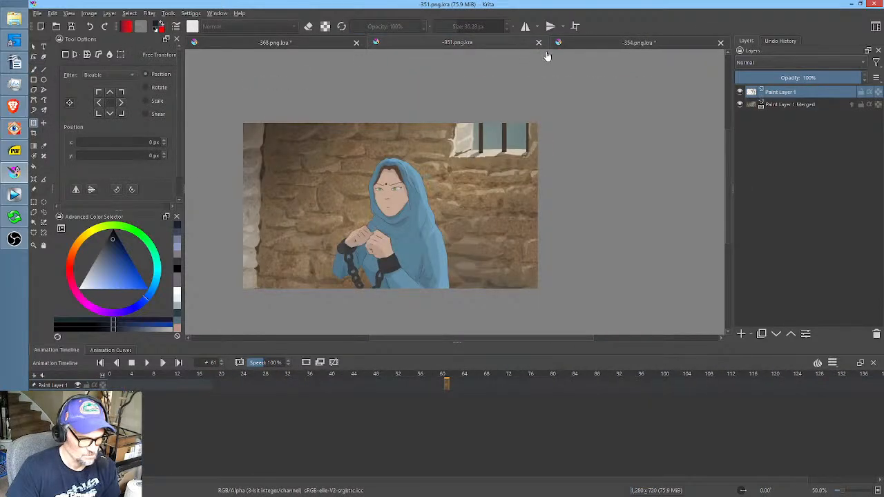
{"action": "left_click", "coordinate": [316, 44]}
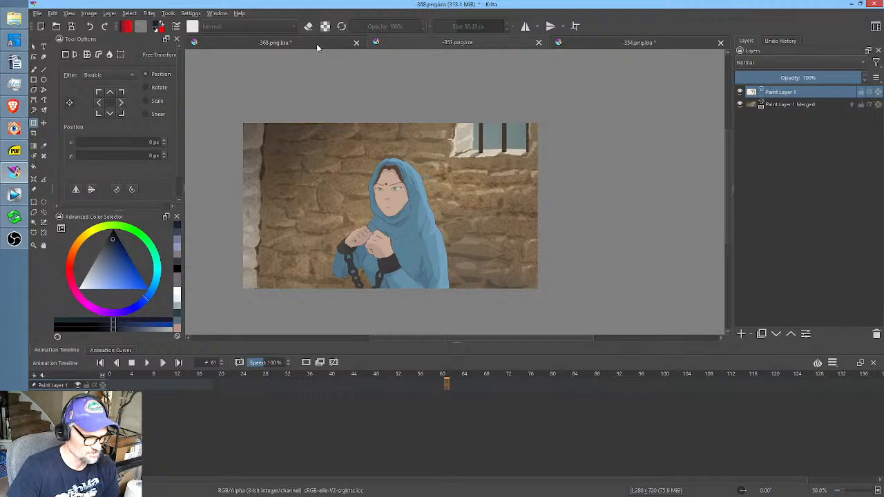
{"action": "left_click", "coordinate": [357, 43]}
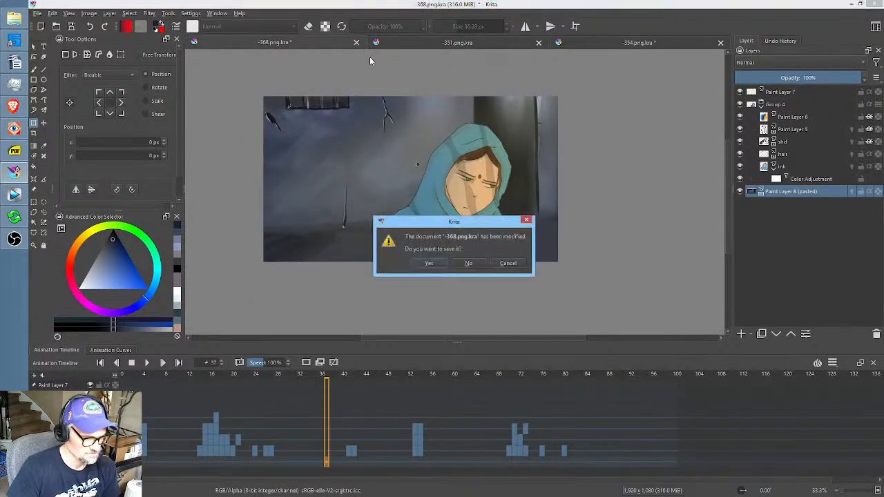
{"action": "left_click", "coordinate": [425, 264]}
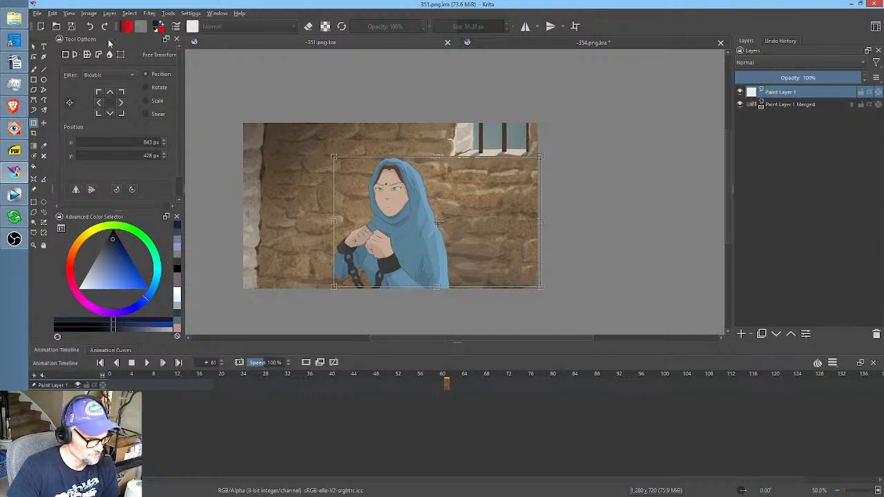
{"action": "left_click", "coordinate": [451, 43]}
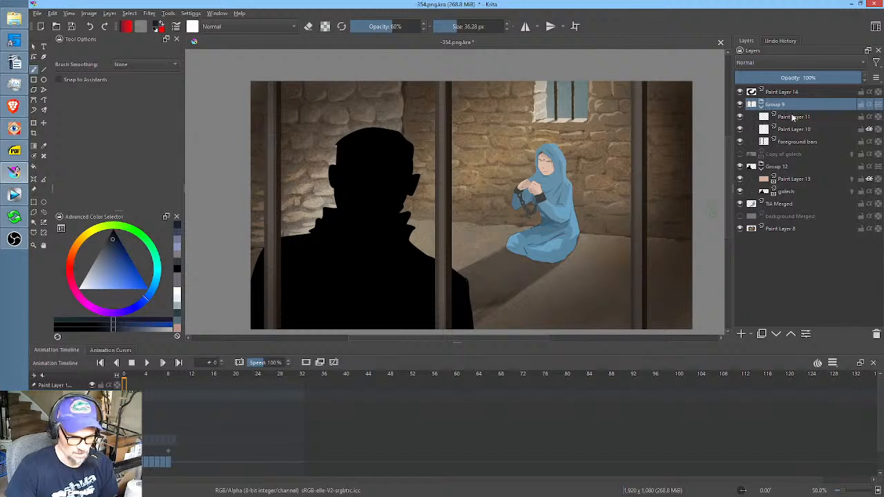
Merge Group 9 with the foreground bars into a single layer and apply the Blur filter to it.
{"action": "right_click", "coordinate": [779, 106]}
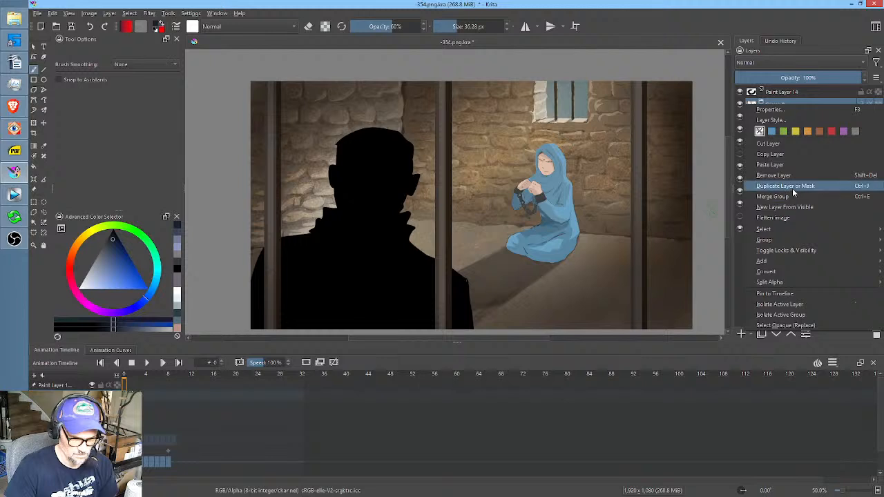
{"action": "left_click", "coordinate": [793, 196]}
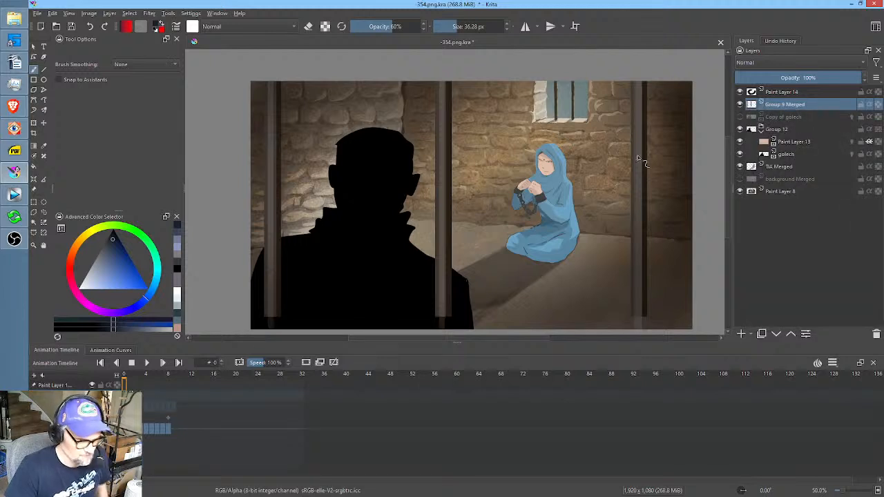
{"action": "scroll", "coordinate": [551, 234], "scroll_direction": "down", "scroll_amount": 1}
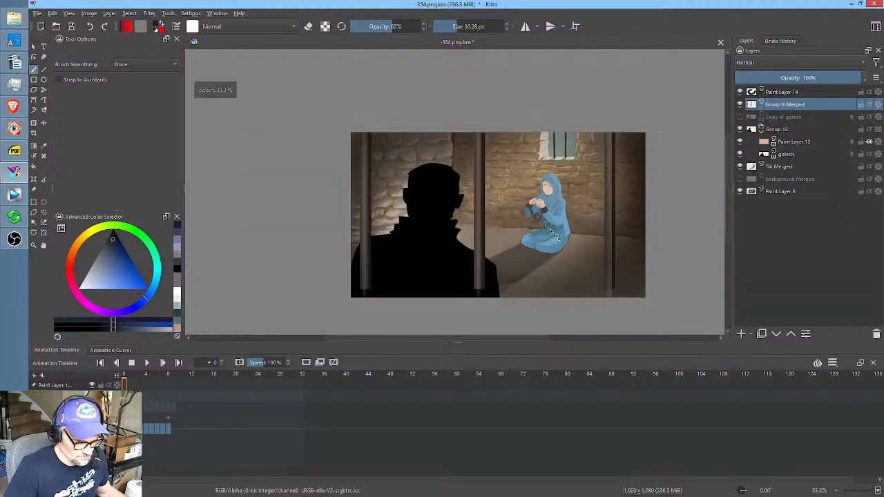
{"action": "key", "text": "ctrl+t"}
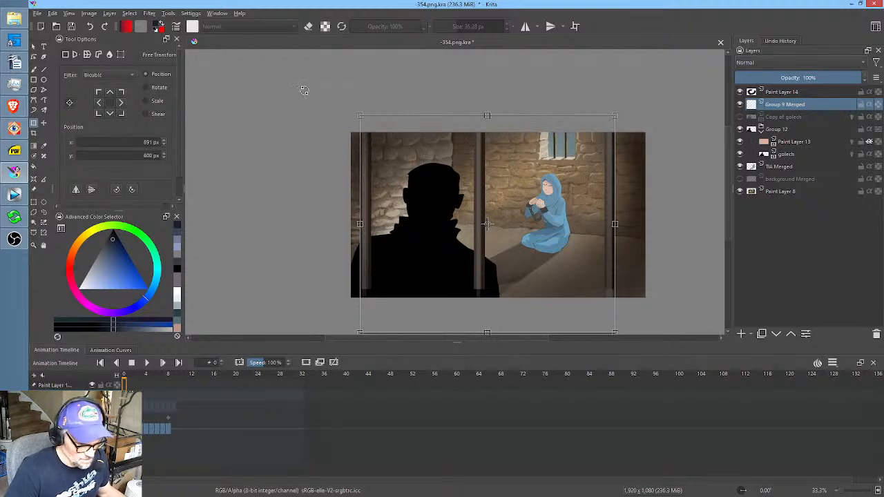
{"action": "left_click", "coordinate": [147, 14]}
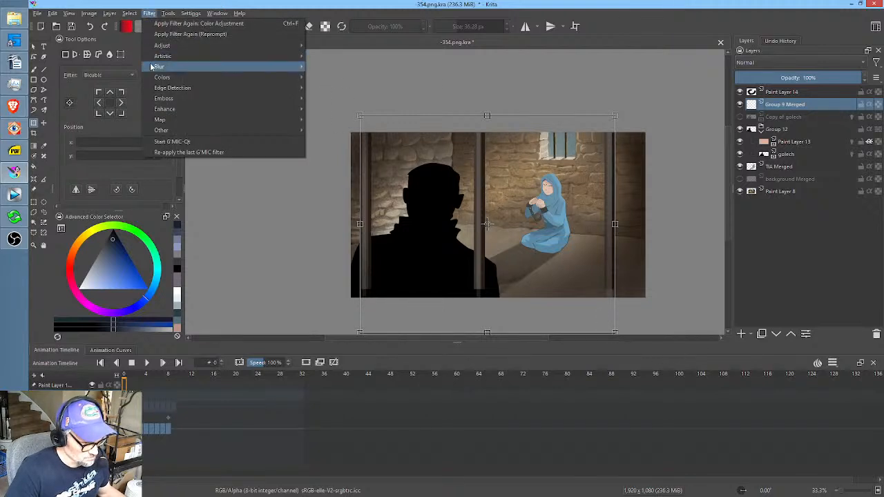
{"action": "mouse_move", "coordinate": [297, 66]}
{"action": "left_click", "coordinate": [324, 66]}
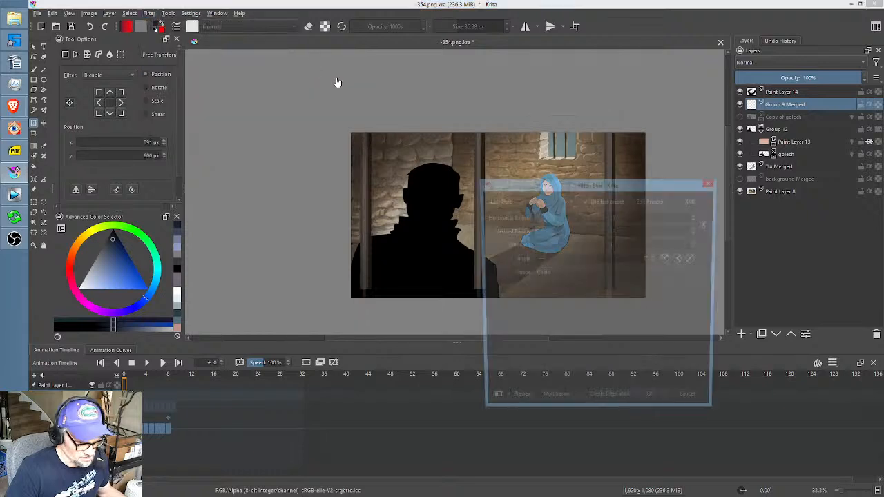
{"action": "left_click", "coordinate": [643, 405]}
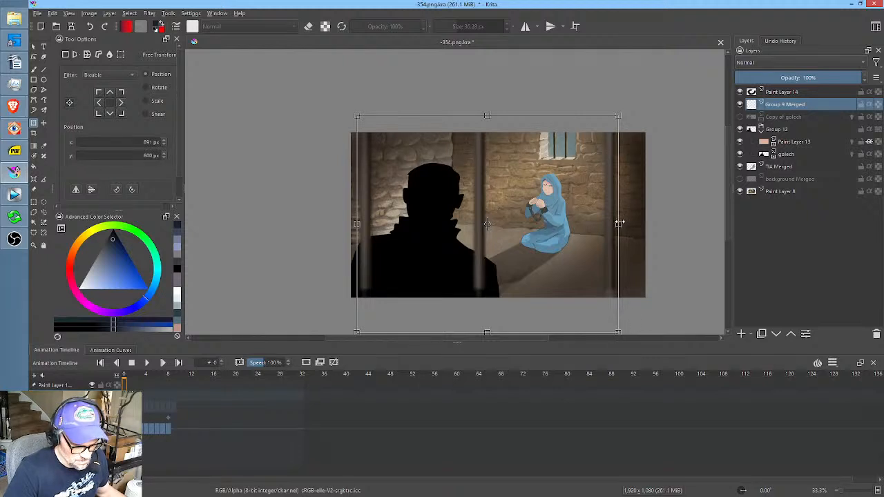
Enlarge the blurred bars beyond the canvas, place them at x 294 px, y 603 px, and check the opening frames.
{"action": "left_click_drag", "start_coordinate": [620, 223], "coordinate": [526, 224]}
{"action": "left_click_drag", "start_coordinate": [397, 115], "coordinate": [395, 81]}
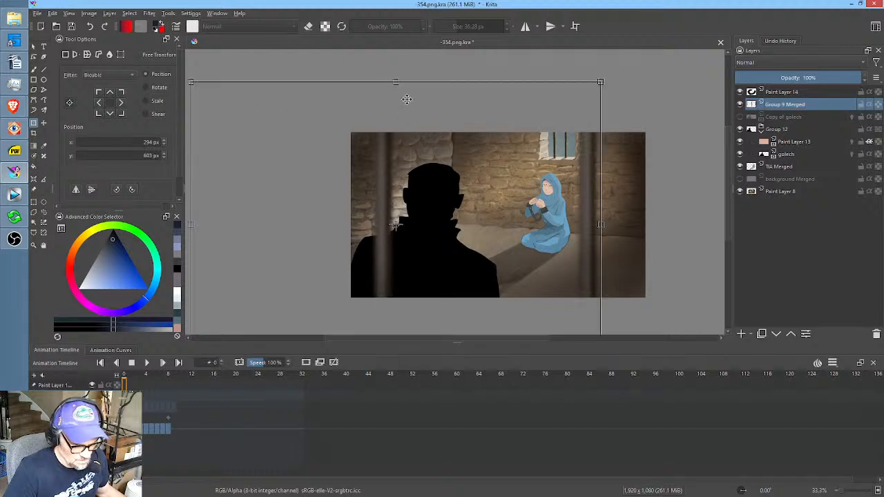
{"action": "left_click_drag", "start_coordinate": [142, 383], "coordinate": [125, 376]}
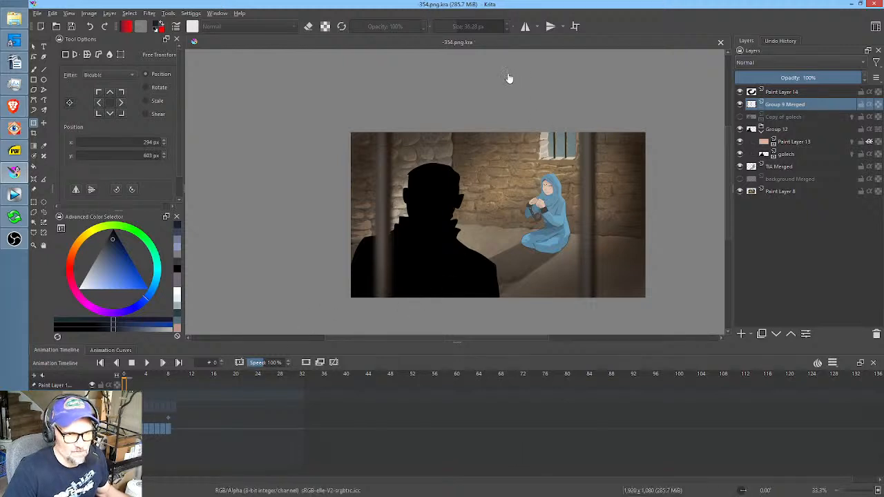
Render frames 0 to 32 of scene 354 as PNG images, replacing the old frames in its RENDER folder.
{"action": "key", "text": "ctrl+shift+r"}
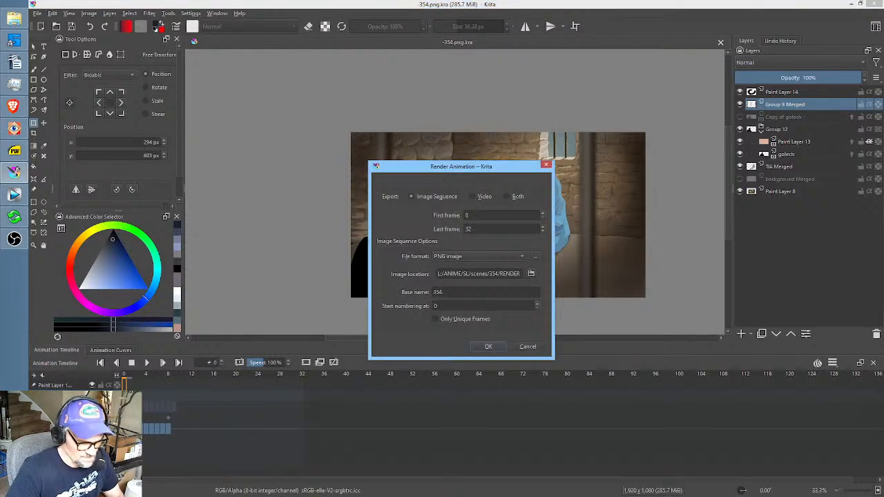
{"action": "left_click", "coordinate": [489, 346]}
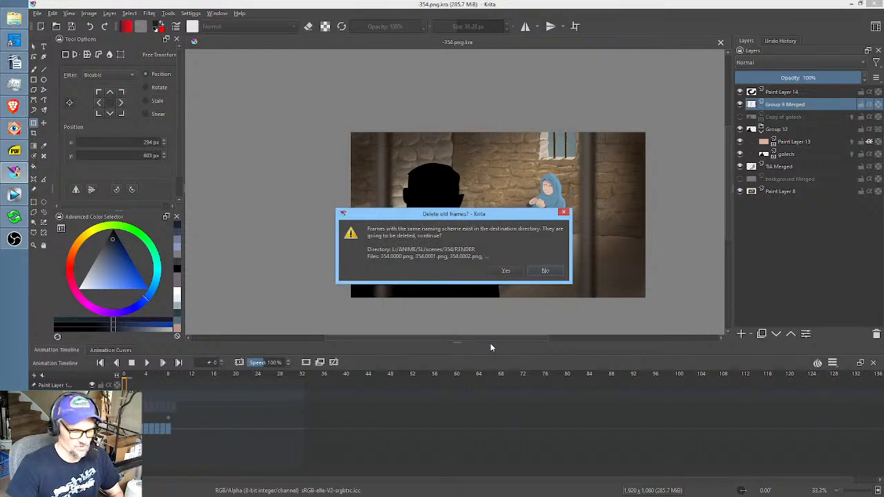
{"action": "left_click", "coordinate": [507, 270]}
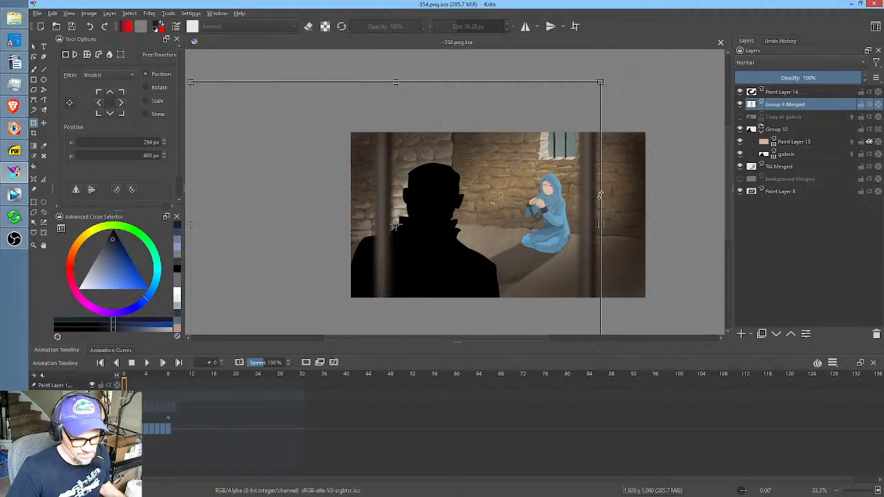
Shift the blurred bars slightly right to x 353 px, scrub the opening frames and save scene 354.
{"action": "left_click_drag", "start_coordinate": [591, 200], "coordinate": [602, 200]}
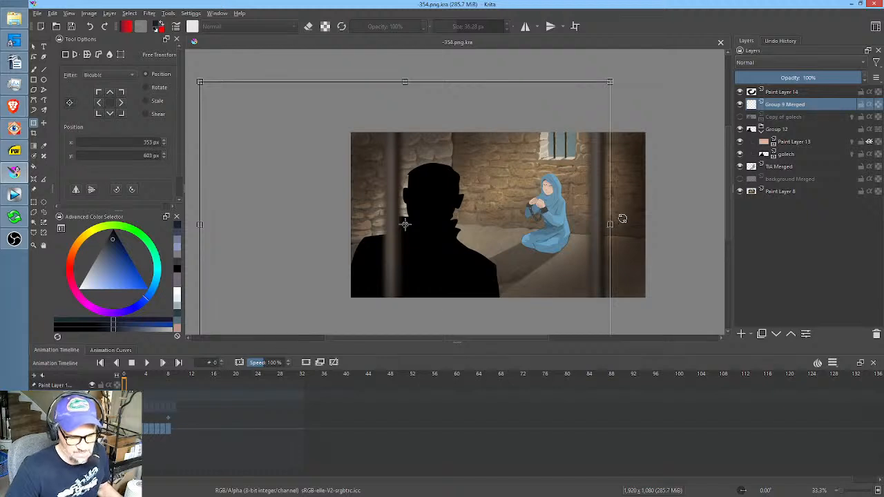
{"action": "left_click", "coordinate": [72, 26]}
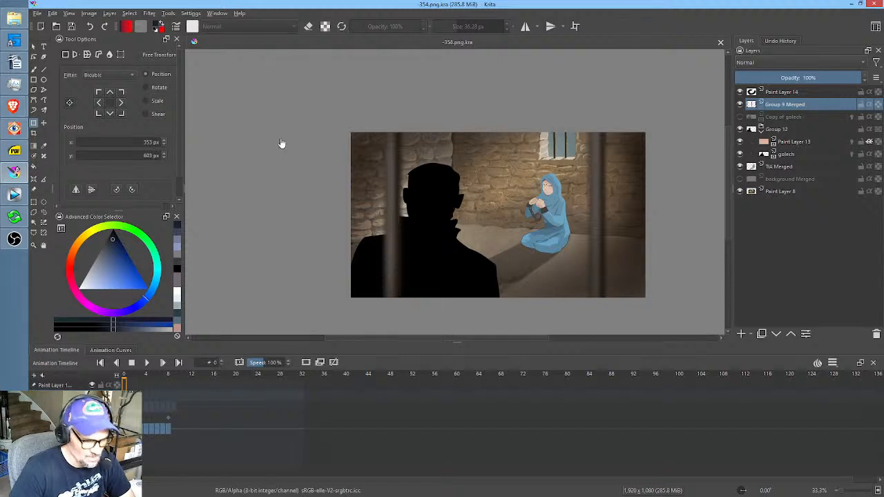
{"action": "mouse_move", "coordinate": [135, 376]}
{"action": "left_mouse_down"}
{"action": "mouse_move", "coordinate": [291, 376]}
{"action": "mouse_move", "coordinate": [124, 376]}
{"action": "left_mouse_up"}
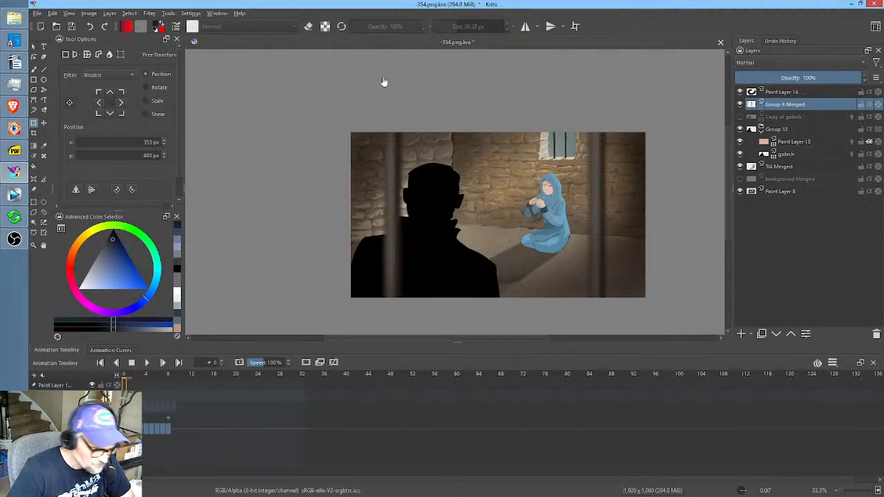
{"action": "left_click", "coordinate": [72, 29]}
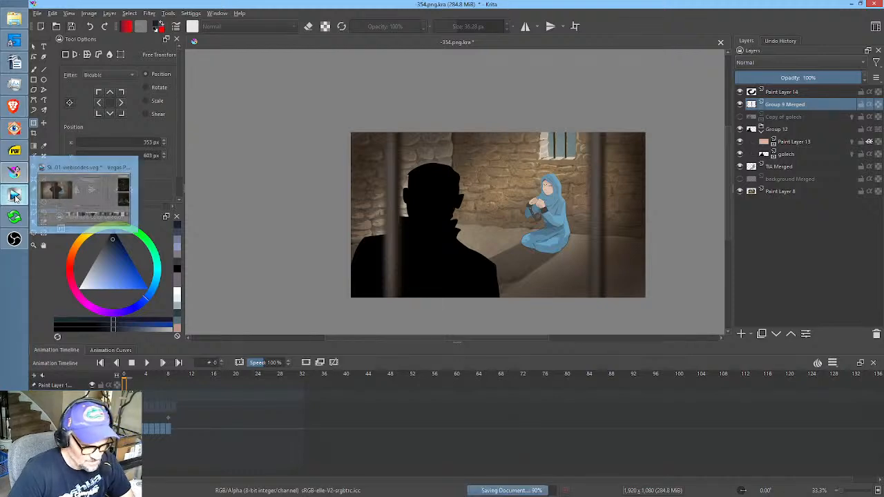
Switch to Vegas Pro and play the edit from 00:34:24:03 through scenes 351 and 354.
{"action": "left_click", "coordinate": [15, 197]}
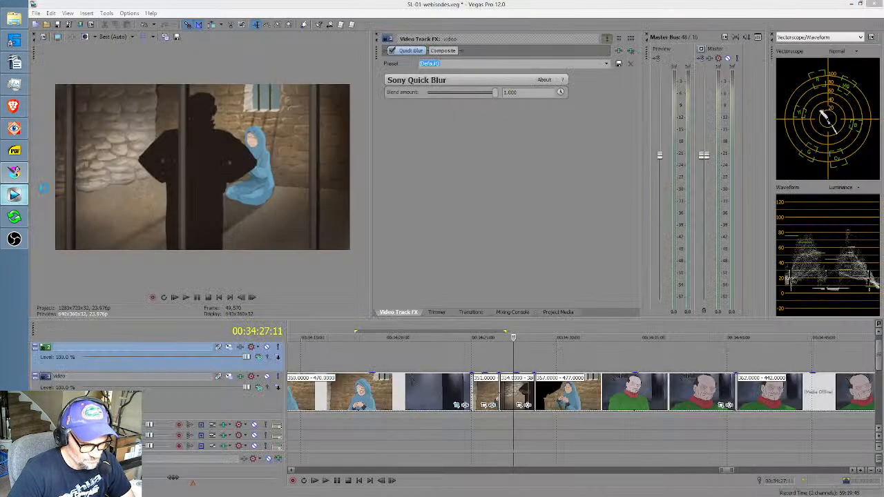
{"action": "left_click", "coordinate": [456, 357]}
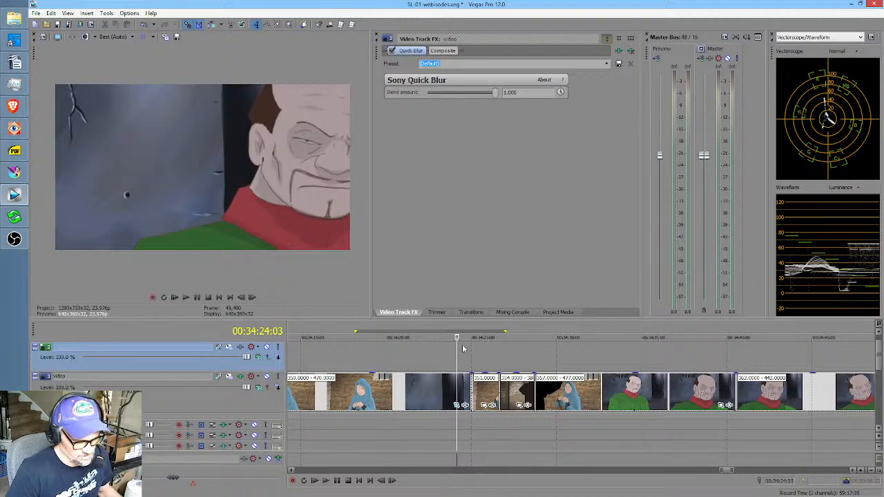
{"action": "key", "text": "space"}
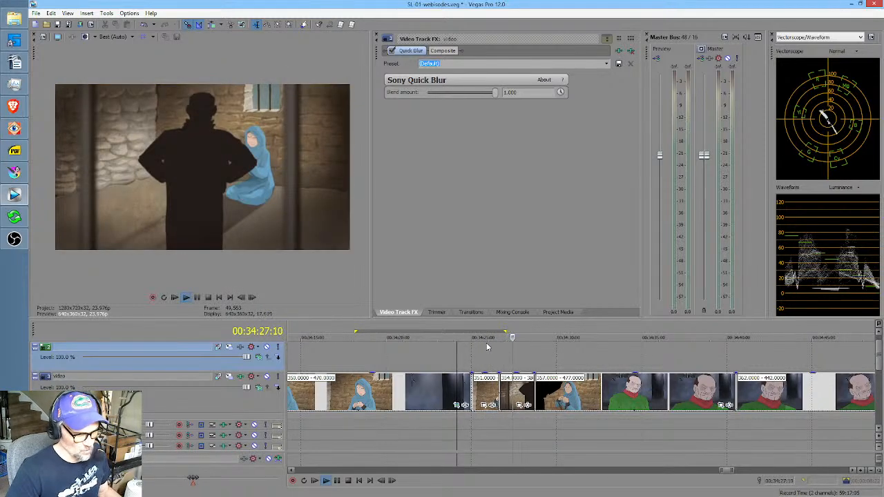
{"action": "key", "text": "space"}
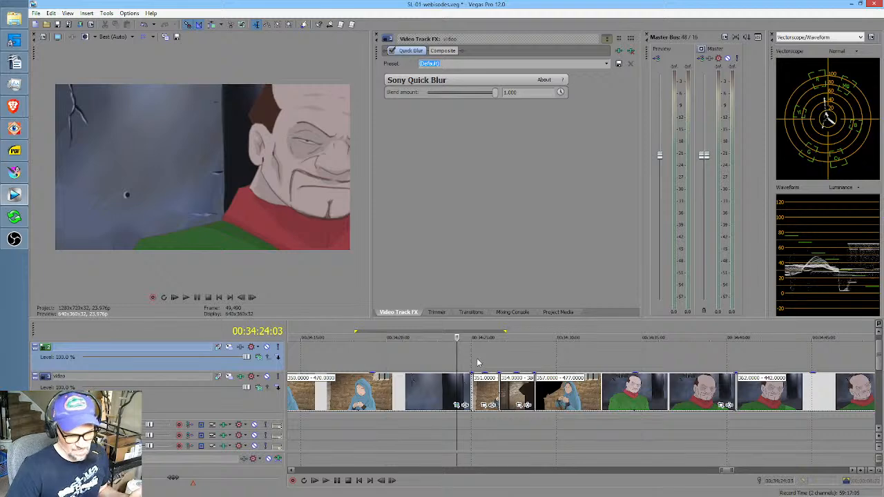
Scrub the timeline across scenes 351, 354 and 357 to review how the cell shots cut together.
{"action": "left_click_drag", "start_coordinate": [477, 362], "coordinate": [522, 361]}
{"action": "left_click", "coordinate": [527, 364]}
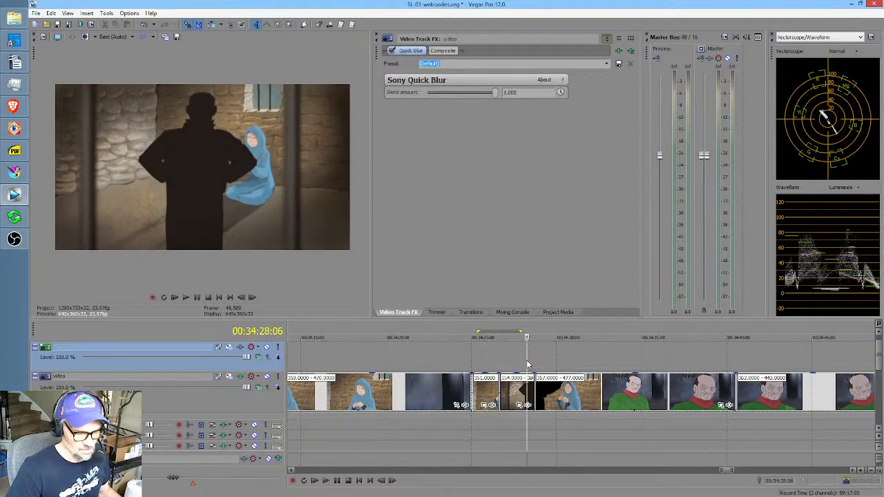
{"action": "scroll", "coordinate": [527, 364], "scroll_direction": "up", "scroll_amount": 1}
{"action": "scroll", "coordinate": [525, 360], "scroll_direction": "up", "scroll_amount": 1}
{"action": "scroll", "coordinate": [523, 361], "scroll_direction": "down", "scroll_amount": 1}
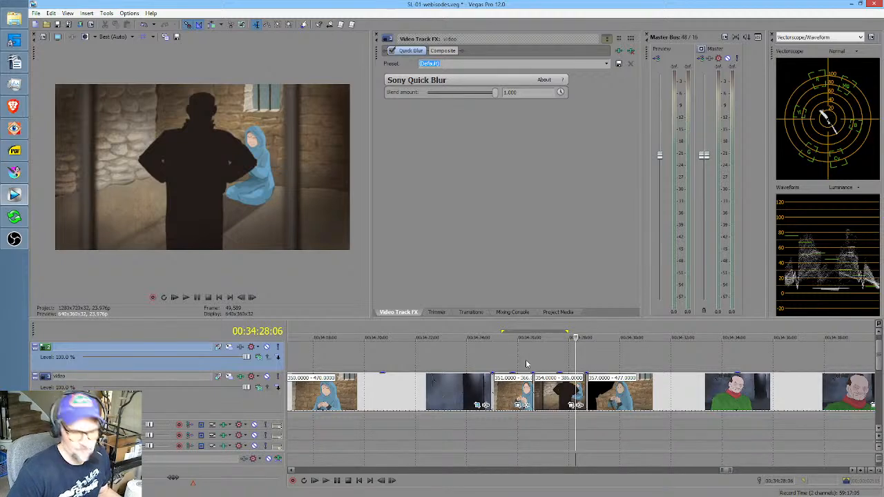
{"action": "left_click_drag", "start_coordinate": [514, 362], "coordinate": [644, 360]}
{"action": "middle_click", "coordinate": [571, 366]}
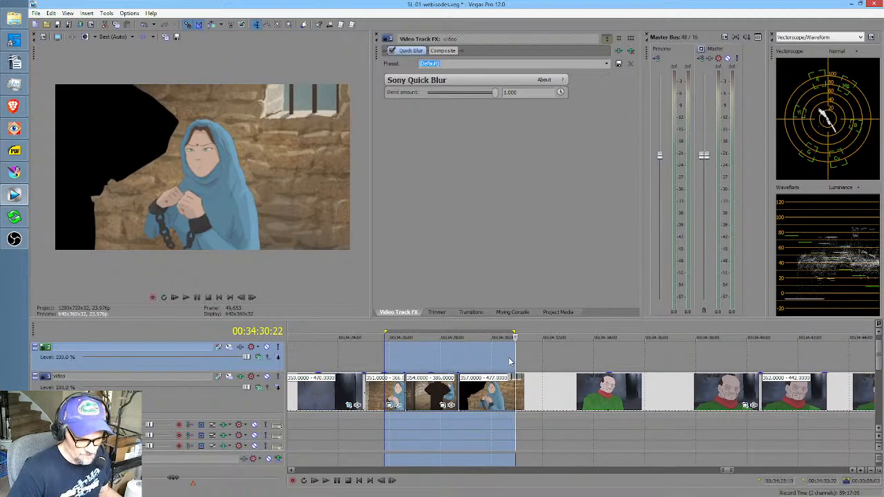
{"action": "left_click", "coordinate": [513, 356]}
{"action": "left_click_drag", "start_coordinate": [513, 355], "coordinate": [568, 359]}
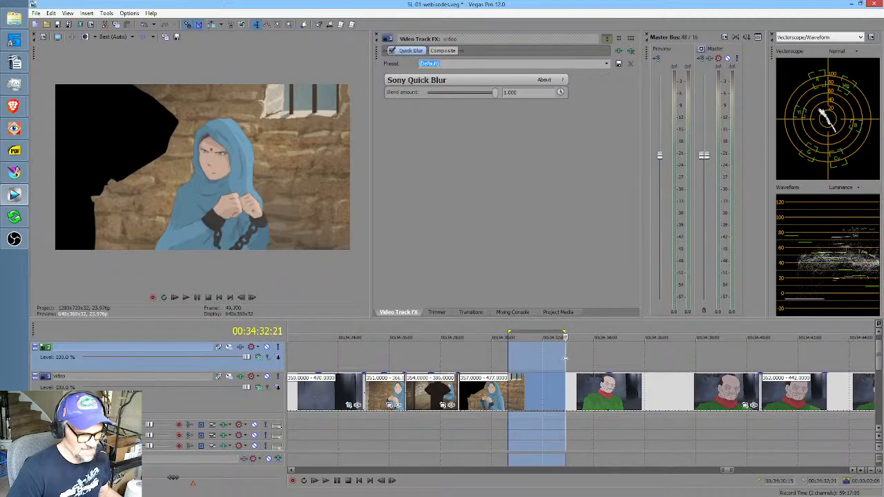
Review the wider sequence by scrubbing from scene 362 back to 357 and from the scene 350 shot into scene 351.
{"action": "scroll", "coordinate": [569, 357], "scroll_direction": "down", "scroll_amount": 5}
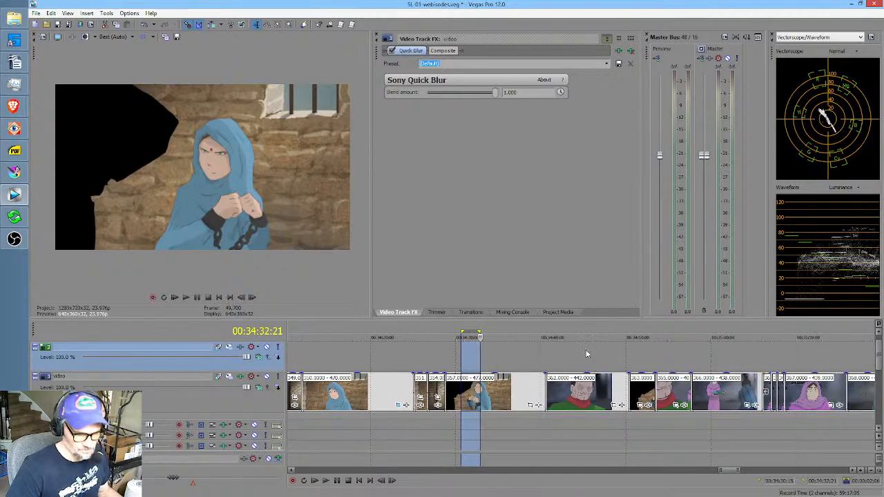
{"action": "left_click_drag", "start_coordinate": [609, 351], "coordinate": [474, 356]}
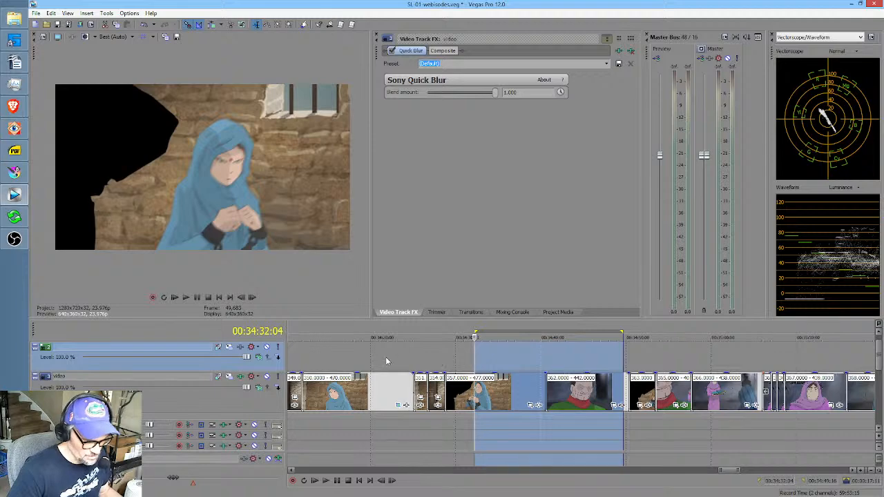
{"action": "left_click_drag", "start_coordinate": [379, 357], "coordinate": [411, 357]}
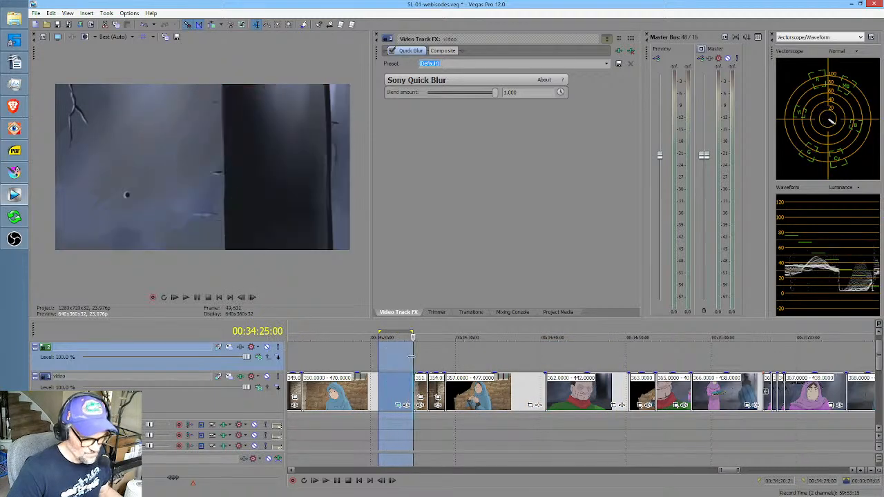
{"action": "left_click", "coordinate": [411, 357]}
{"action": "scroll", "coordinate": [411, 356], "scroll_direction": "up", "scroll_amount": 3}
{"action": "scroll", "coordinate": [469, 361], "scroll_direction": "down", "scroll_amount": 2}
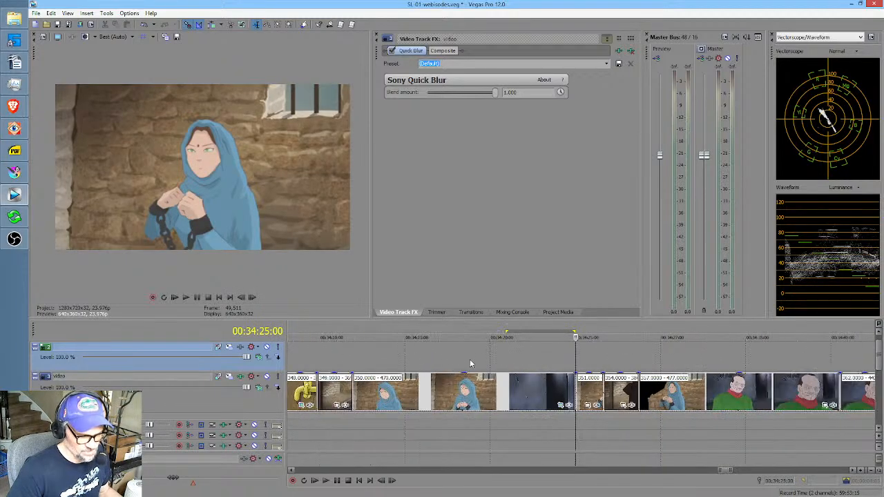
{"action": "left_click_drag", "start_coordinate": [481, 360], "coordinate": [588, 344]}
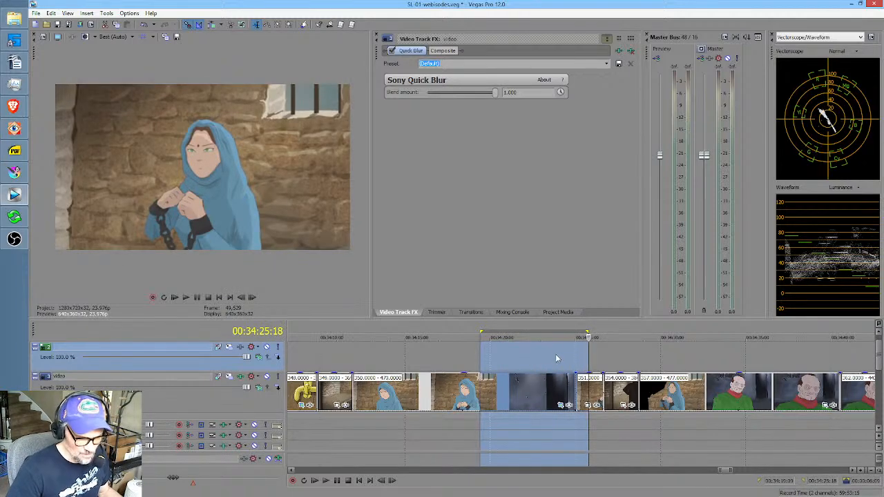
Scrub back and forth across scenes 351, 354 and 357 to review how the cell shots cut together.
{"action": "scroll", "coordinate": [557, 359], "scroll_direction": "right", "scroll_amount": 5}
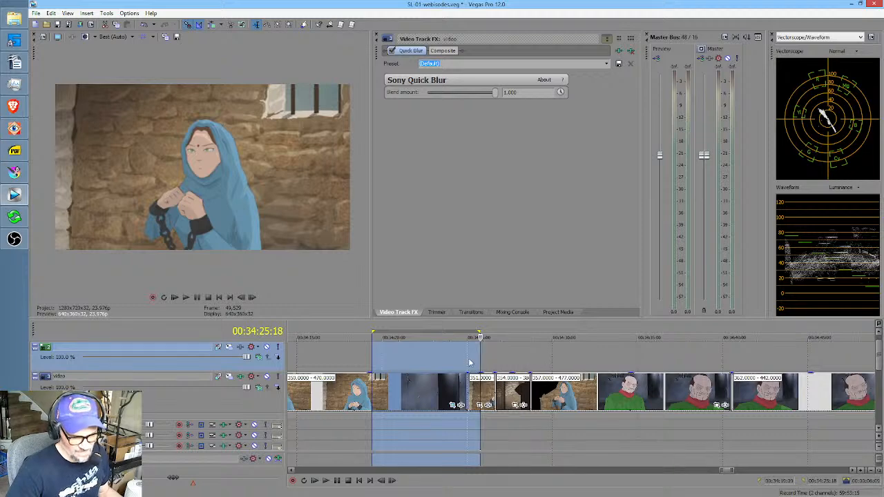
{"action": "left_click_drag", "start_coordinate": [469, 362], "coordinate": [558, 360]}
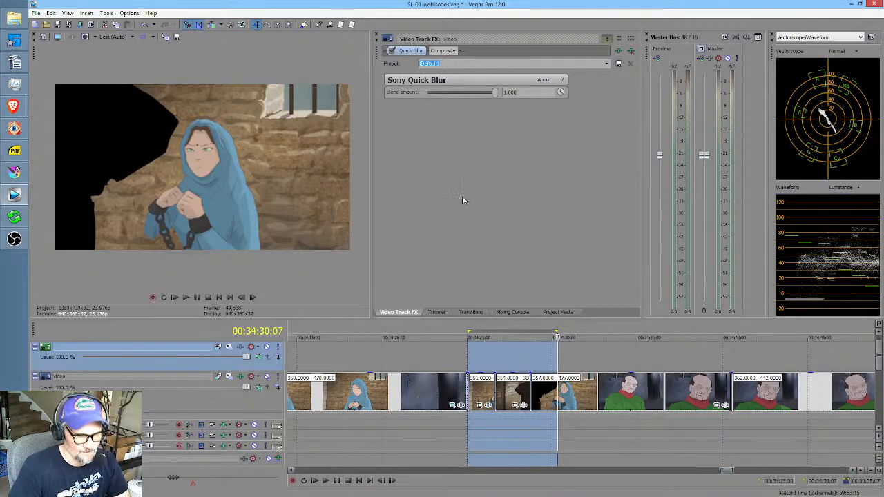
{"action": "left_click_drag", "start_coordinate": [646, 359], "coordinate": [560, 354]}
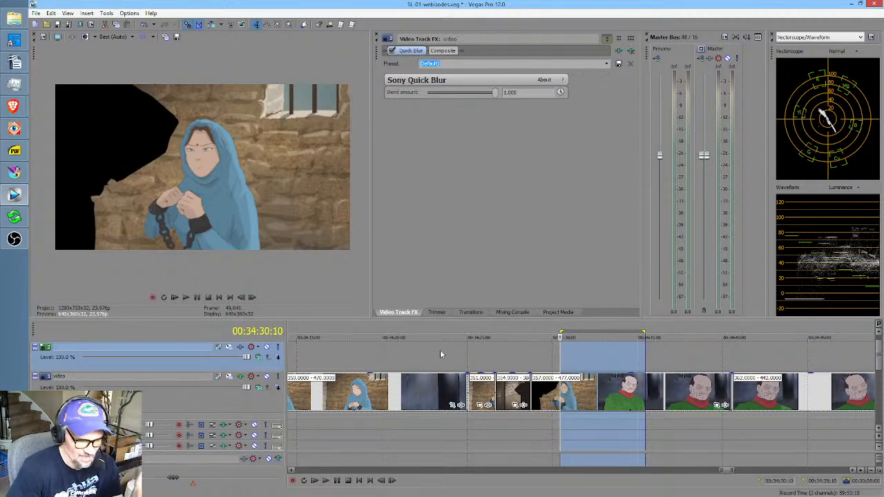
{"action": "left_click_drag", "start_coordinate": [440, 350], "coordinate": [564, 366]}
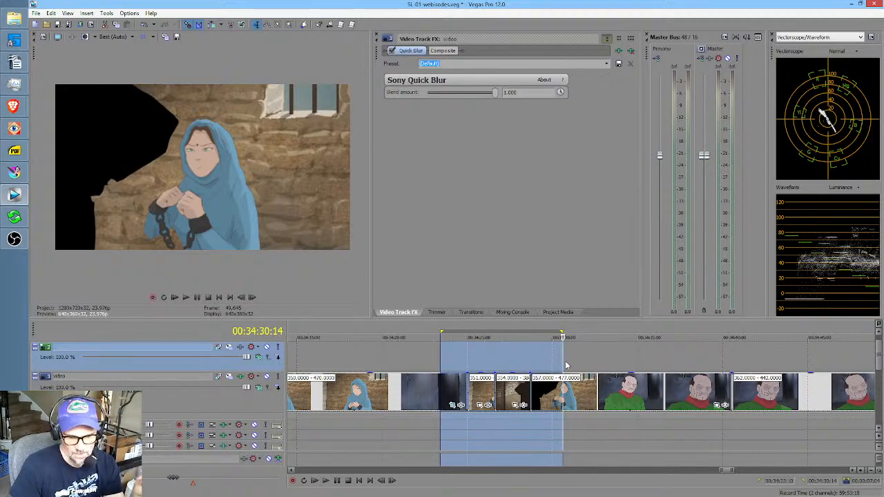
{"action": "left_click_drag", "start_coordinate": [577, 352], "coordinate": [491, 362]}
{"action": "left_click", "coordinate": [487, 358]}
Examine the cuts closely by scrubbing from the end of scene 350 through scene 357 to 00:34:34:23.
{"action": "scroll", "coordinate": [486, 354], "scroll_direction": "up", "scroll_amount": 4}
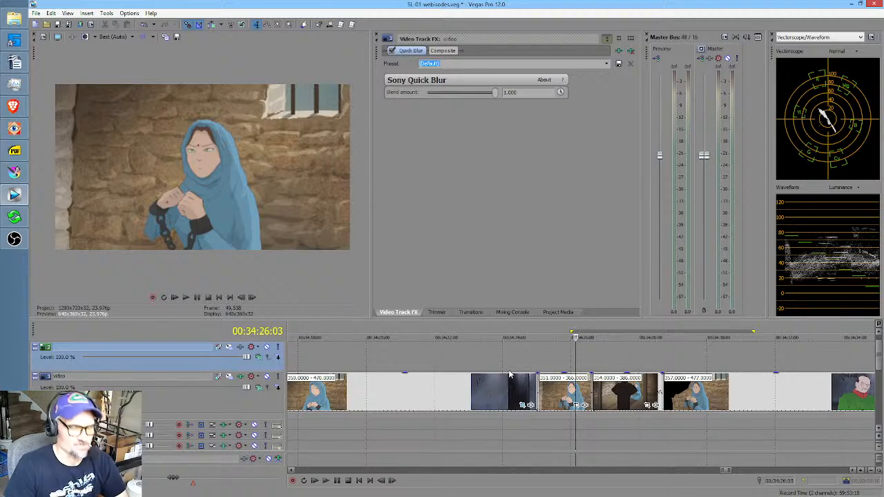
{"action": "left_click_drag", "start_coordinate": [502, 353], "coordinate": [663, 344]}
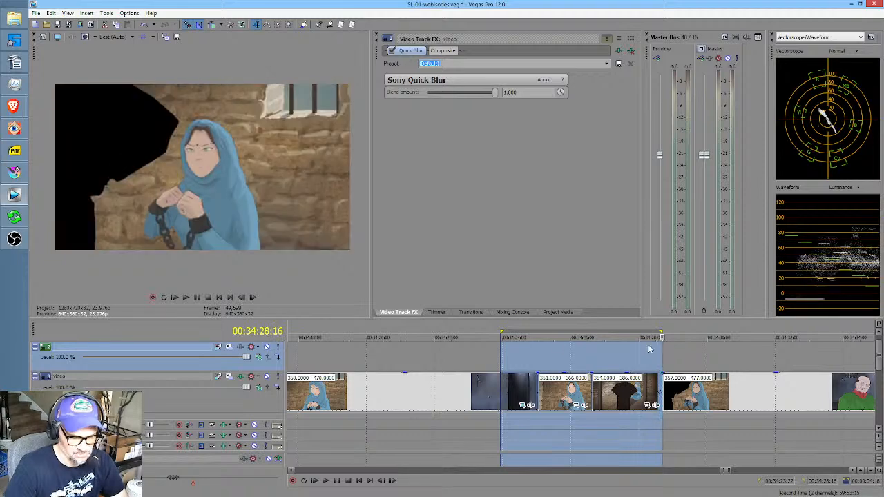
{"action": "scroll", "coordinate": [568, 347], "scroll_direction": "right", "scroll_amount": 5}
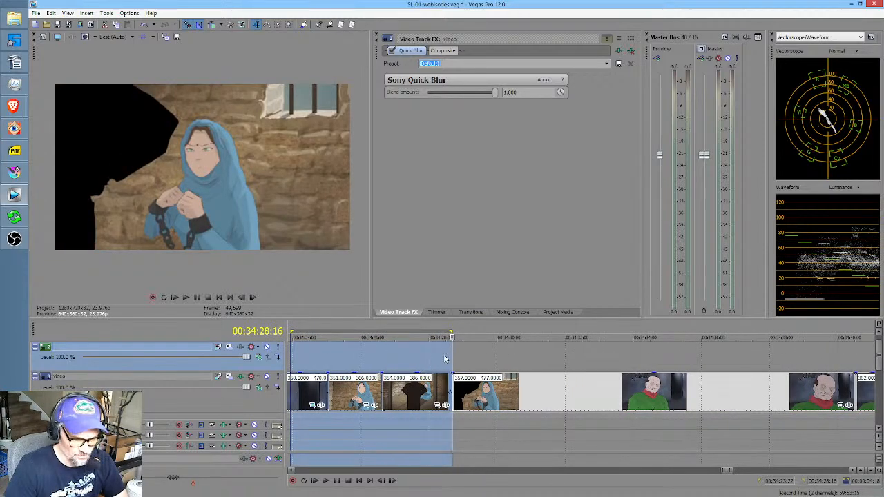
{"action": "left_click_drag", "start_coordinate": [444, 355], "coordinate": [667, 358]}
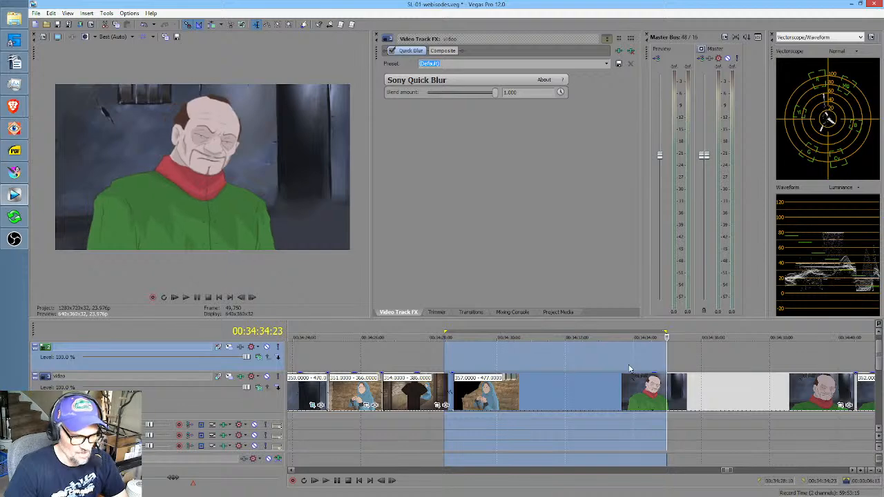
{"action": "scroll", "coordinate": [655, 366], "scroll_direction": "right", "scroll_amount": 3}
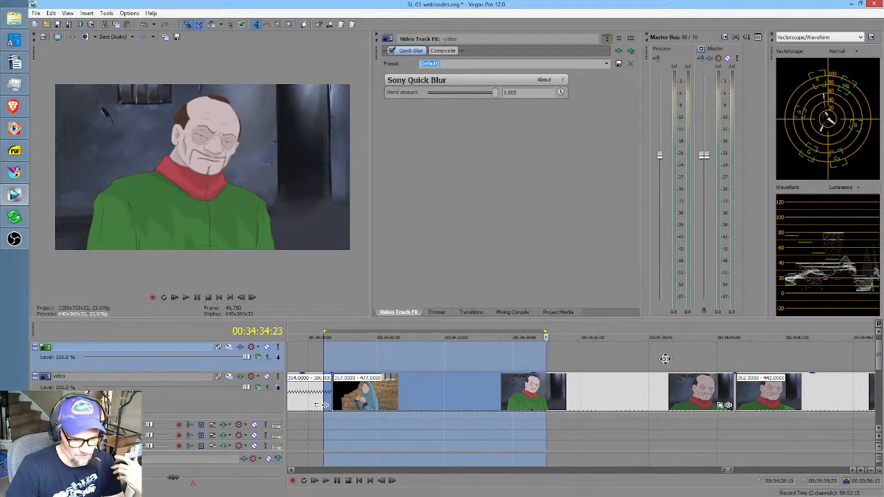
{"action": "scroll", "coordinate": [665, 358], "scroll_direction": "right", "scroll_amount": 3}
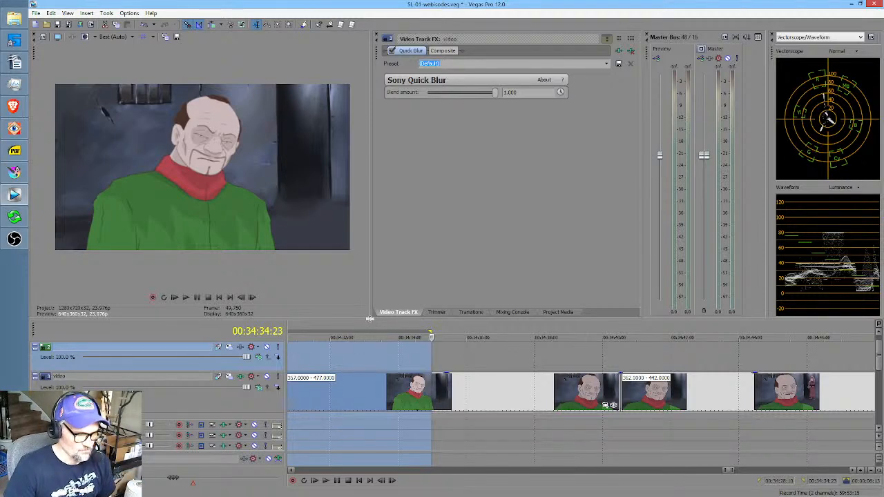
Enlarge the timeline area and scrub scene 357 between the man's shot and the woman's shot, ending at 00:34:31:12.
{"action": "left_click_drag", "start_coordinate": [370, 319], "coordinate": [370, 246]}
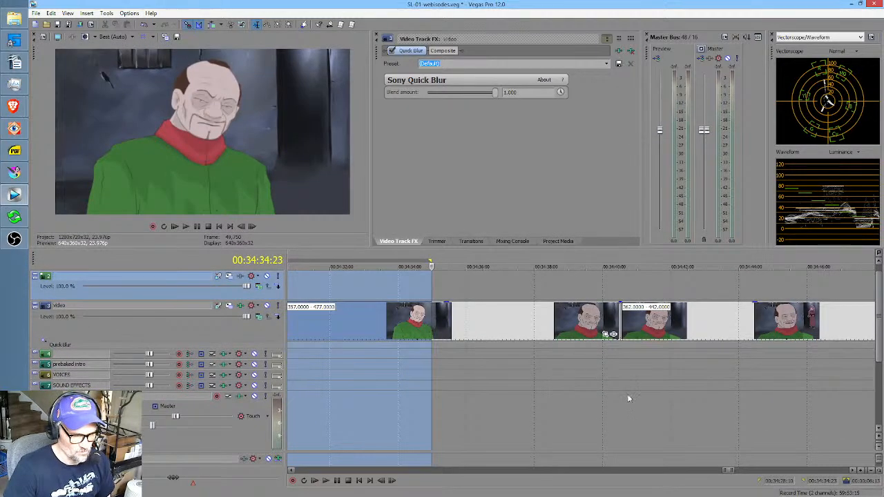
{"action": "left_click_drag", "start_coordinate": [650, 399], "coordinate": [510, 407]}
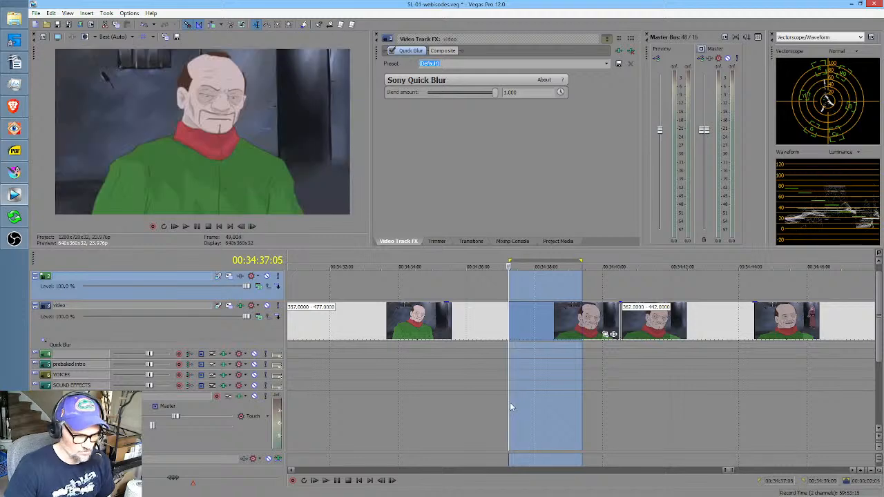
{"action": "scroll", "coordinate": [512, 406], "scroll_direction": "down", "scroll_amount": 3}
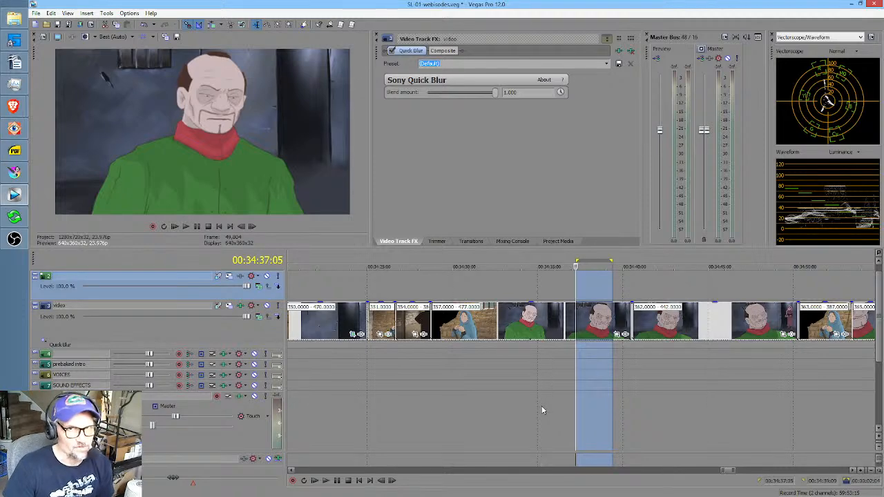
{"action": "left_click", "coordinate": [540, 411]}
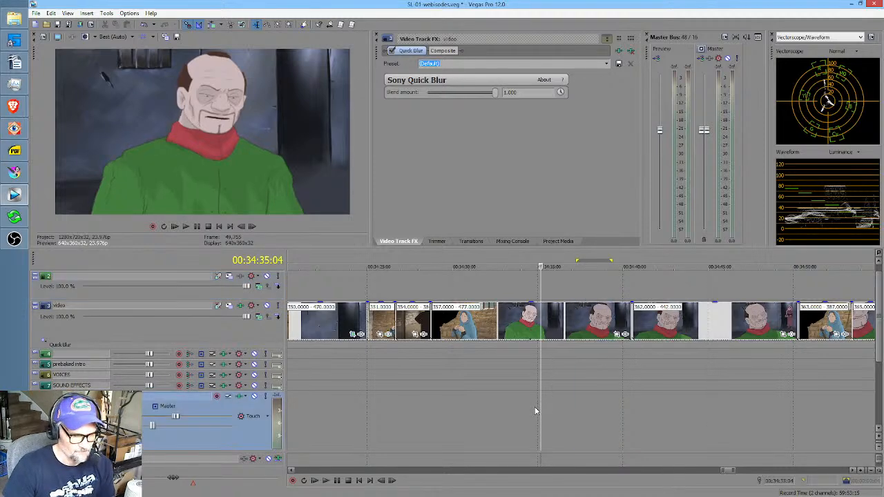
{"action": "left_click_drag", "start_coordinate": [534, 411], "coordinate": [478, 415]}
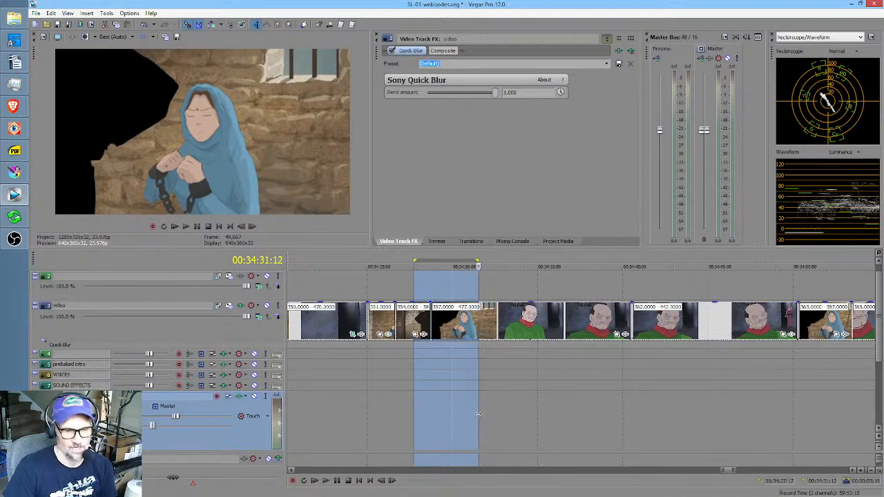
Scrub from scene 354 at 00:34:27:08 through scene 357 and into scene 362, ending at 00:34:46:22.
{"action": "left_click", "coordinate": [404, 410]}
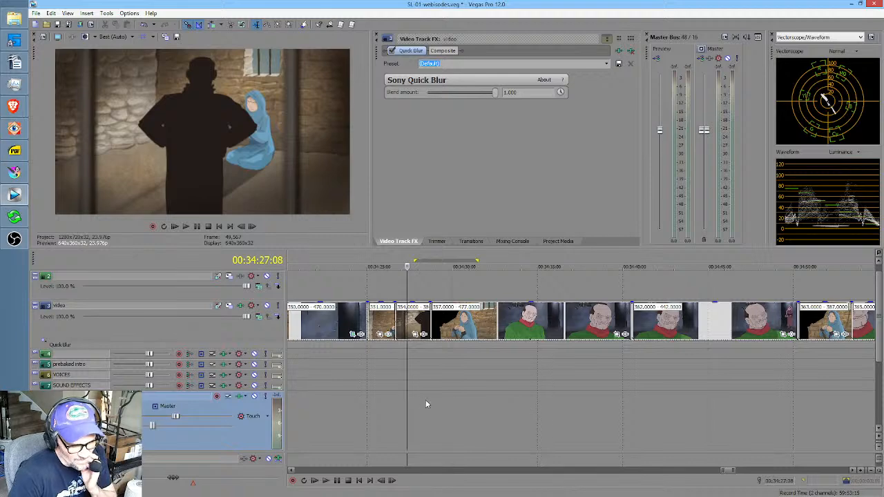
{"action": "left_click_drag", "start_coordinate": [403, 414], "coordinate": [514, 382]}
{"action": "scroll", "coordinate": [561, 401], "scroll_direction": "right", "scroll_amount": 3}
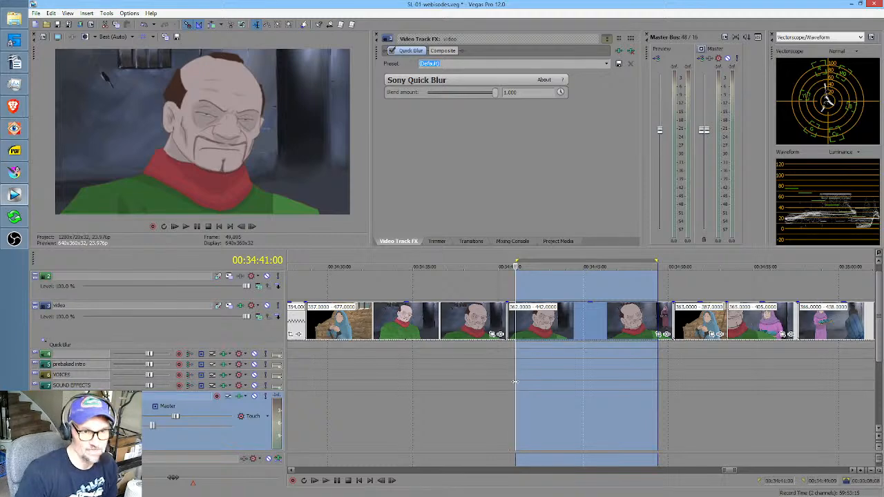
{"action": "left_click_drag", "start_coordinate": [474, 414], "coordinate": [616, 416]}
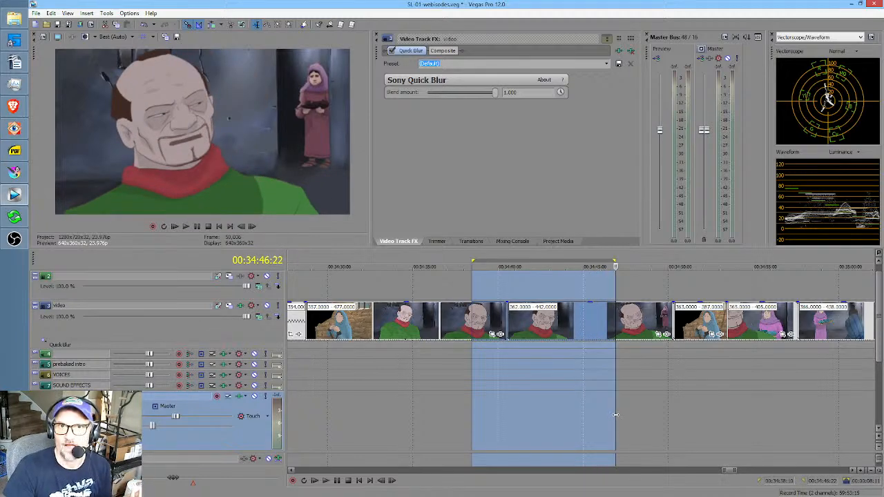
Scrub from scene 362 into scene 363 and park the playhead on the woman's shot at 00:34:51:19.
{"action": "scroll", "coordinate": [597, 409], "scroll_direction": "right", "scroll_amount": 3}
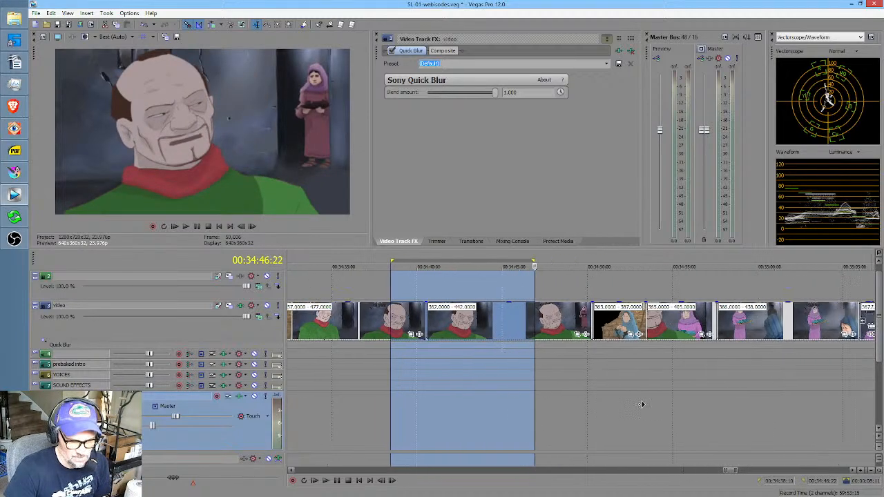
{"action": "left_click_drag", "start_coordinate": [478, 404], "coordinate": [579, 388]}
{"action": "left_click", "coordinate": [567, 394]}
{"action": "left_click", "coordinate": [557, 402]}
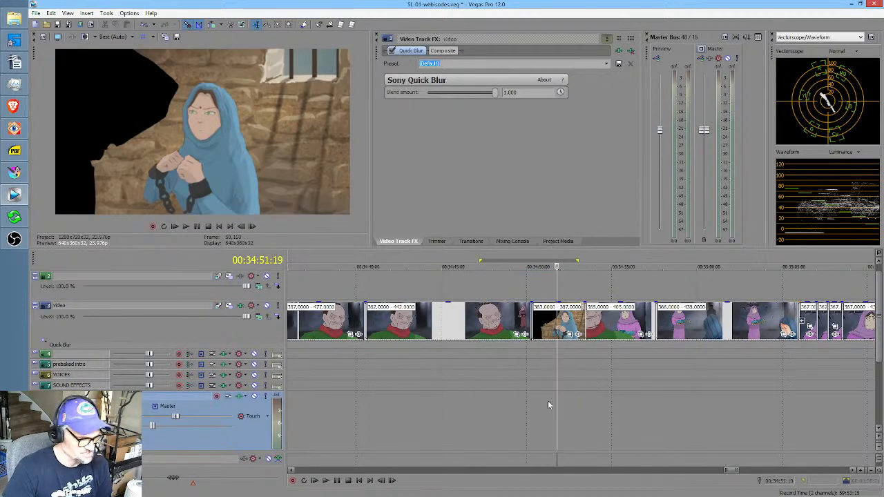
Switch to Krita, close scene 354 and open the recent document -350.png.kra.
{"action": "left_click", "coordinate": [14, 172]}
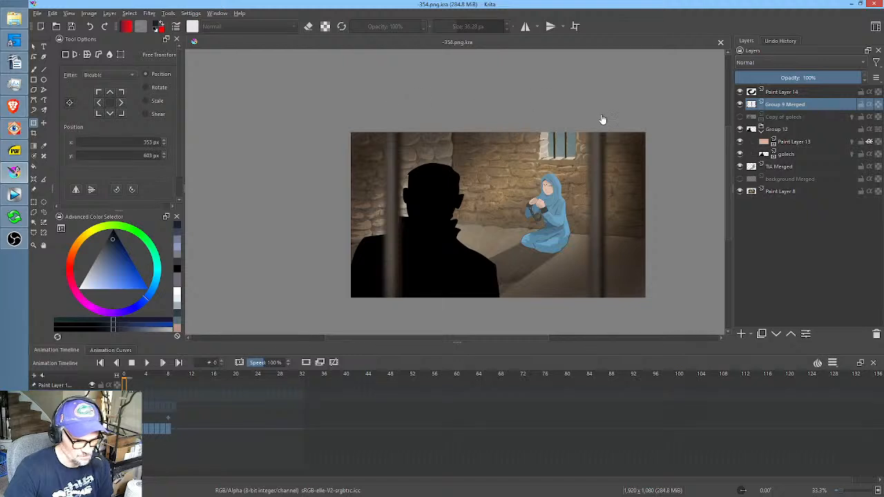
{"action": "left_click", "coordinate": [721, 44]}
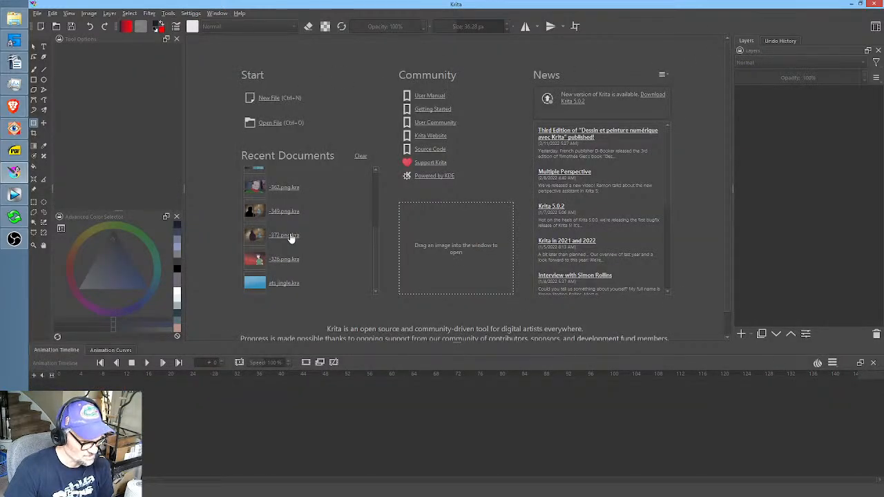
{"action": "scroll", "coordinate": [346, 215], "scroll_direction": "down", "scroll_amount": 2}
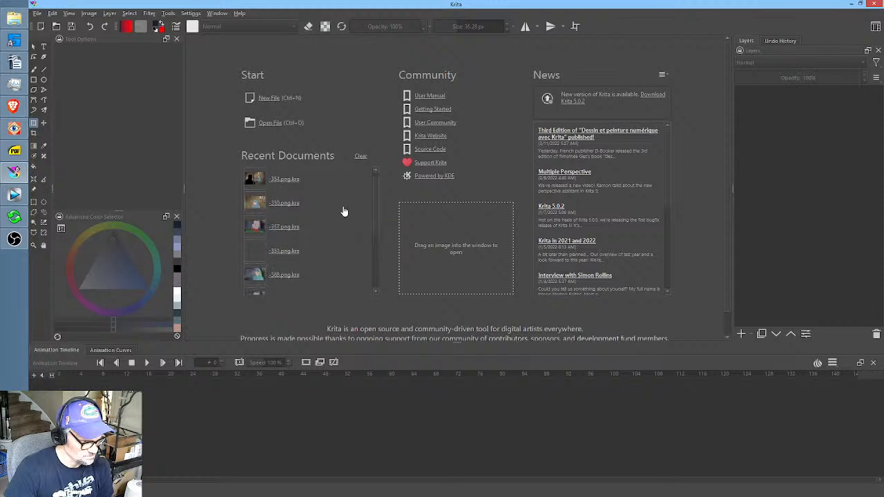
{"action": "left_click", "coordinate": [290, 206]}
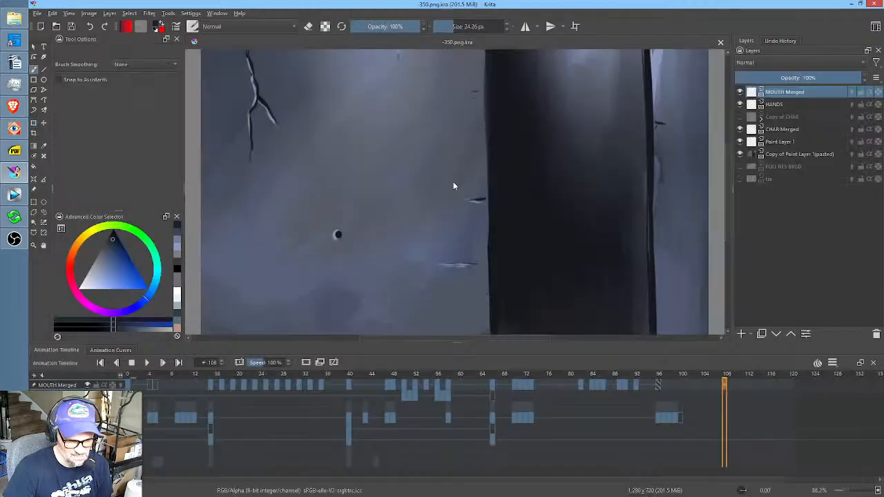
Inspect the pasted wall background layer at frame 40 by toggling its visibility off and back on.
{"action": "left_click", "coordinate": [791, 155]}
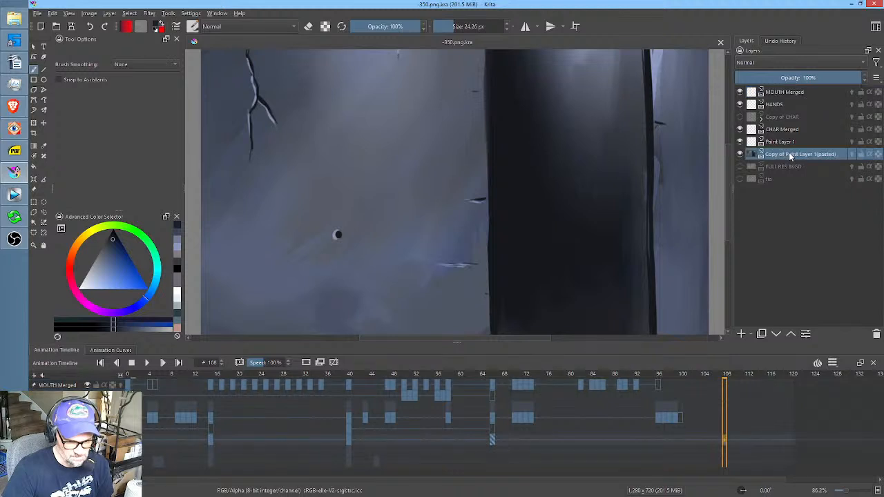
{"action": "left_click", "coordinate": [348, 437]}
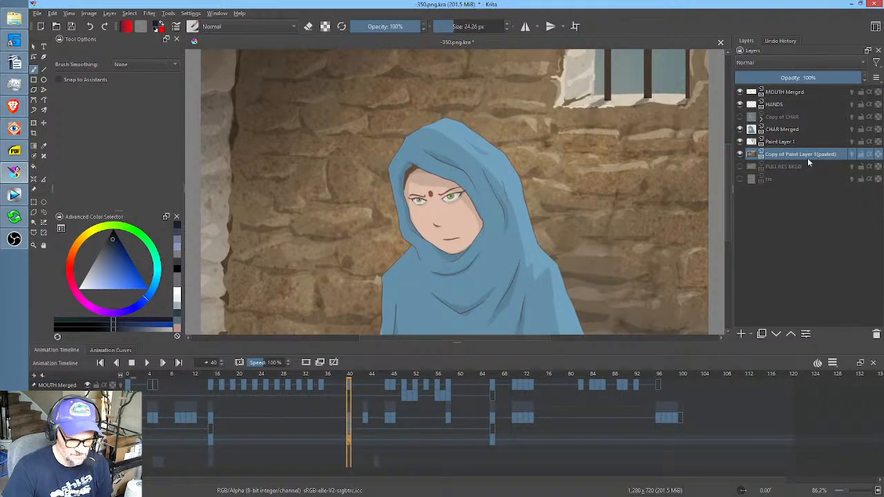
{"action": "left_click", "coordinate": [740, 154]}
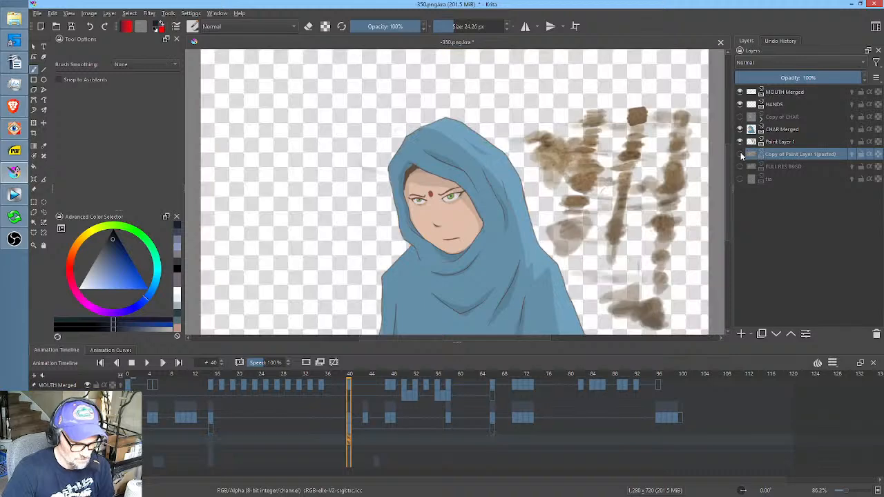
{"action": "left_click", "coordinate": [739, 154]}
Scrub the animation with Paint Layer 1 selected, return to frame 0 and delete that layer.
{"action": "left_click", "coordinate": [785, 143]}
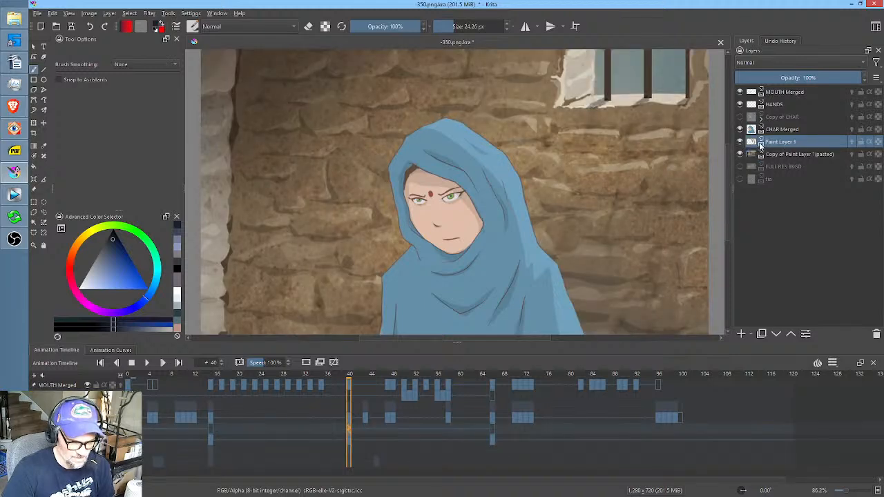
{"action": "mouse_move", "coordinate": [751, 145]}
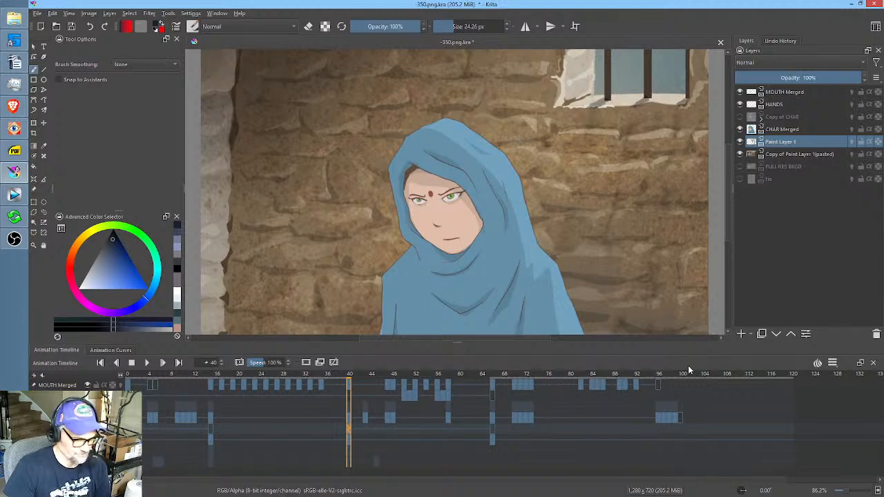
{"action": "left_click_drag", "start_coordinate": [704, 376], "coordinate": [349, 381]}
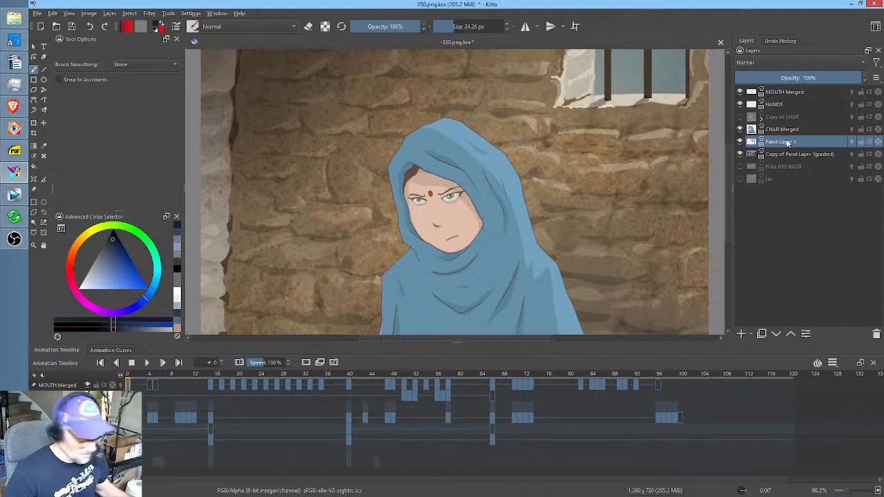
{"action": "key", "text": "shift+Delete"}
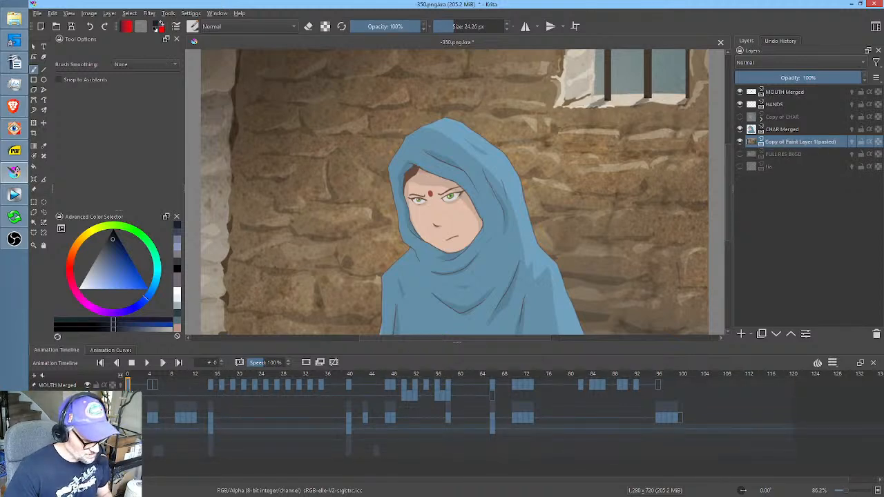
Select the whole canvas on scene 350's pasted wall background layer, copy it and close the document without saving.
{"action": "right_click", "coordinate": [129, 428]}
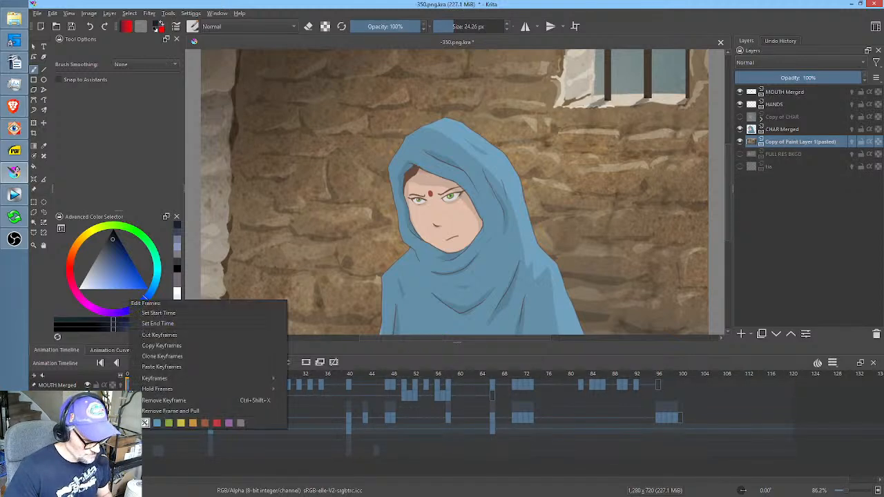
{"action": "left_click", "coordinate": [332, 267]}
{"action": "scroll", "coordinate": [611, 157], "scroll_direction": "down", "scroll_amount": 3}
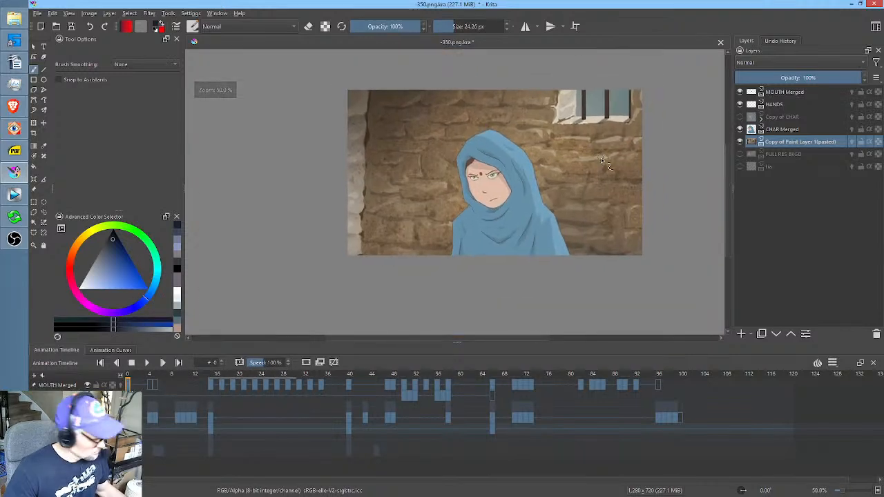
{"action": "key", "text": "ctrl+a"}
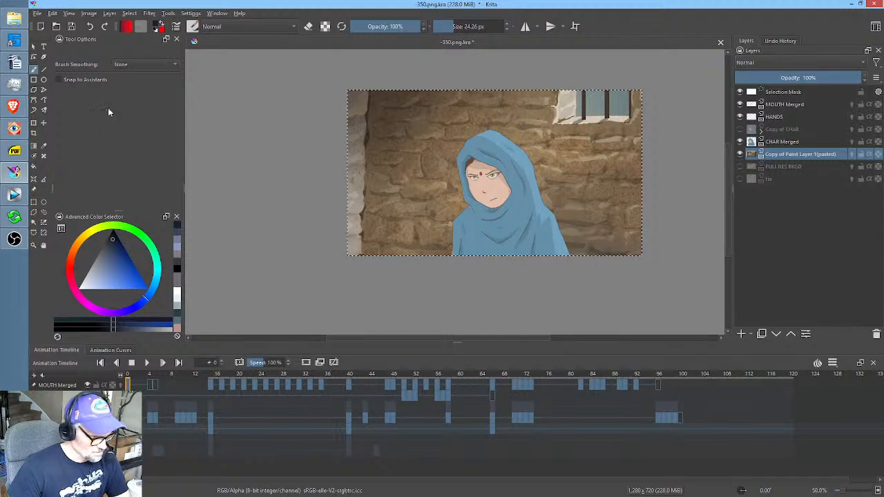
{"action": "left_click", "coordinate": [720, 43]}
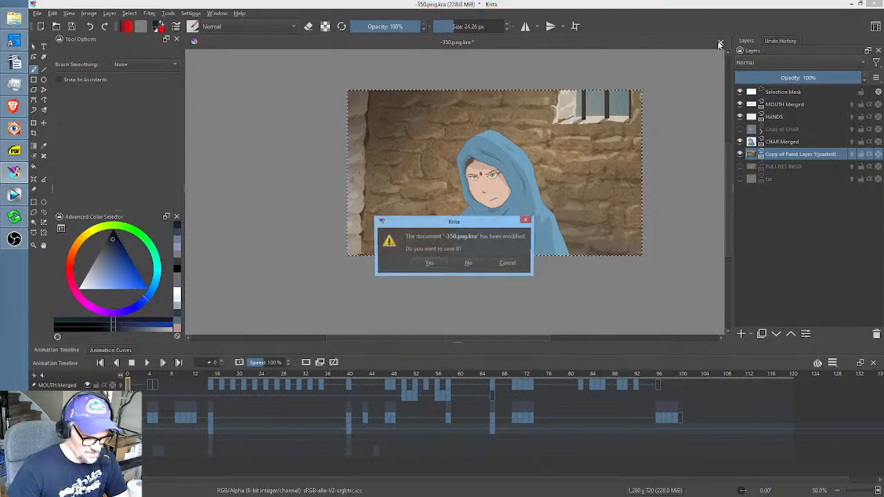
{"action": "left_click", "coordinate": [468, 263]}
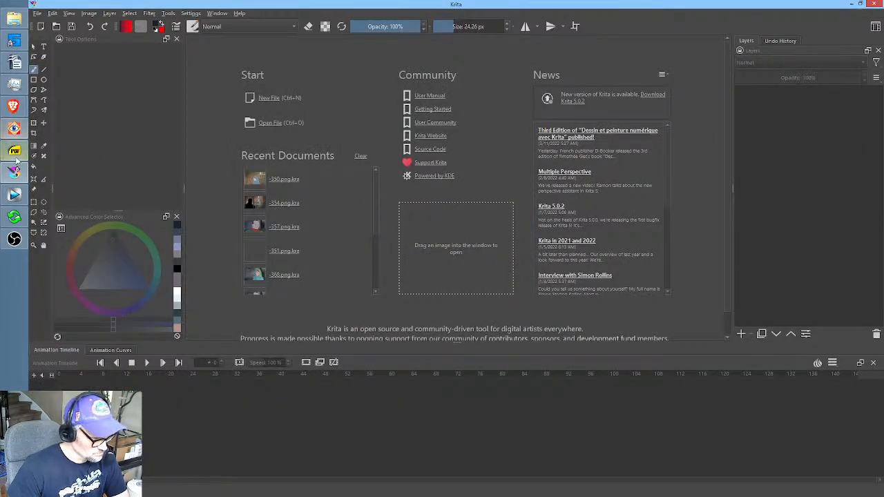
Switch to Vegas Pro and review the cut from scene 362 into scene 363, parking the playhead at 00:34:51:05.
{"action": "left_click", "coordinate": [14, 194]}
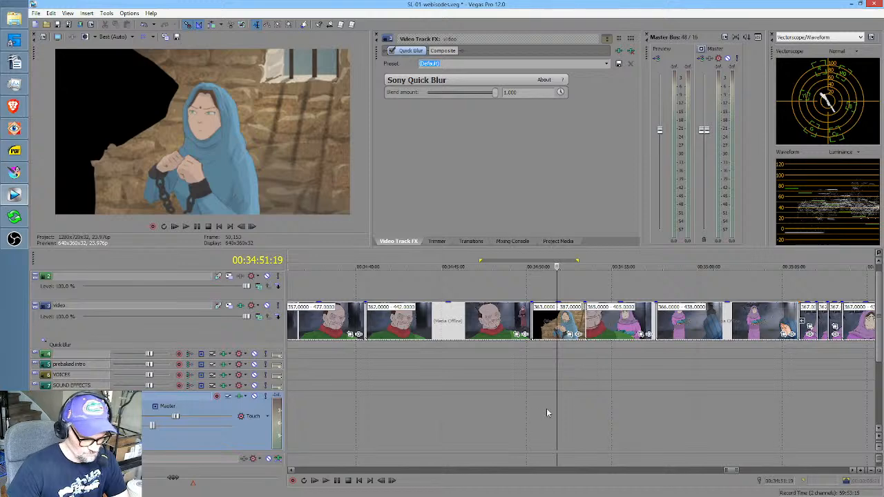
{"action": "left_click", "coordinate": [523, 411]}
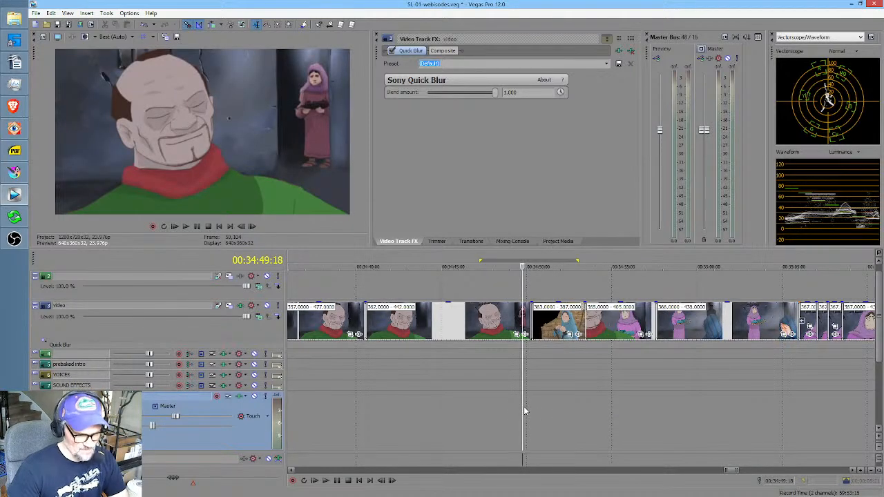
{"action": "left_click_drag", "start_coordinate": [523, 408], "coordinate": [545, 407]}
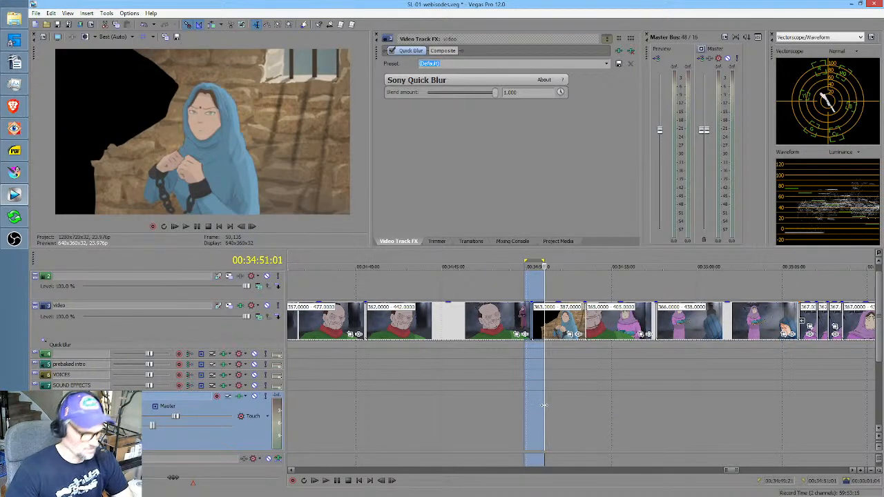
{"action": "left_click", "coordinate": [547, 406]}
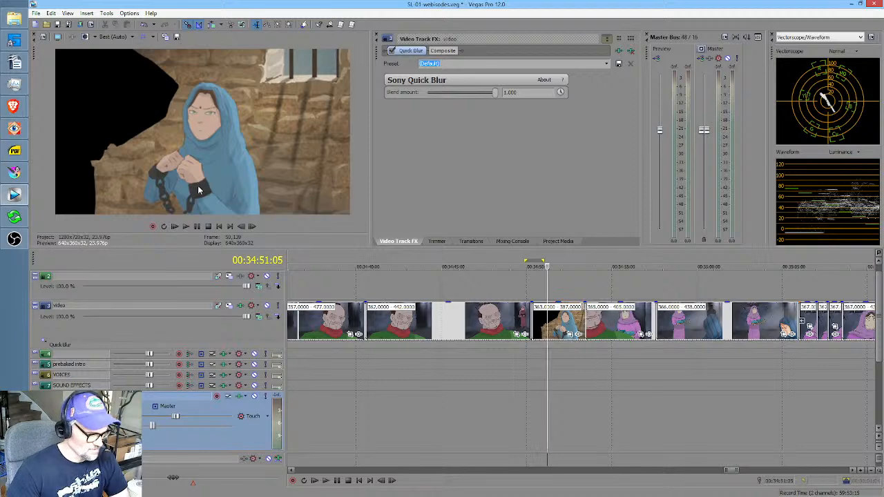
Switch to Krita and bring up the file browser for opening an image from the scenes folder.
{"action": "mouse_move", "coordinate": [18, 172]}
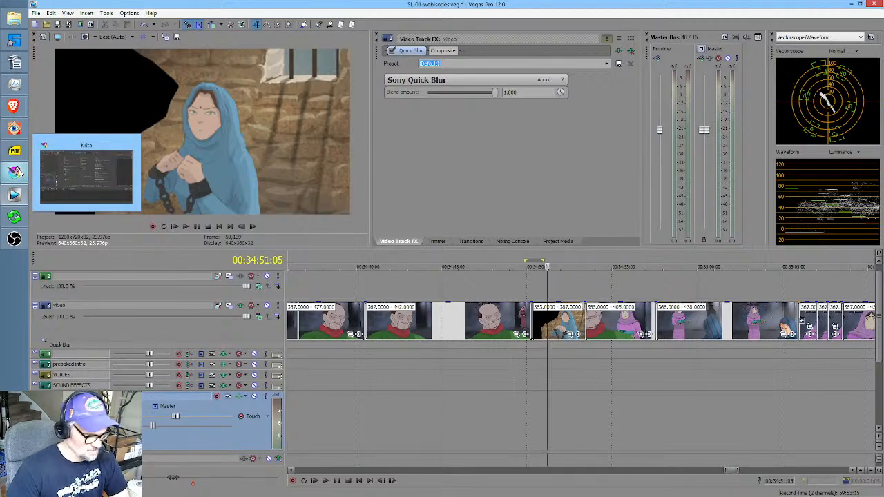
{"action": "left_click", "coordinate": [17, 172]}
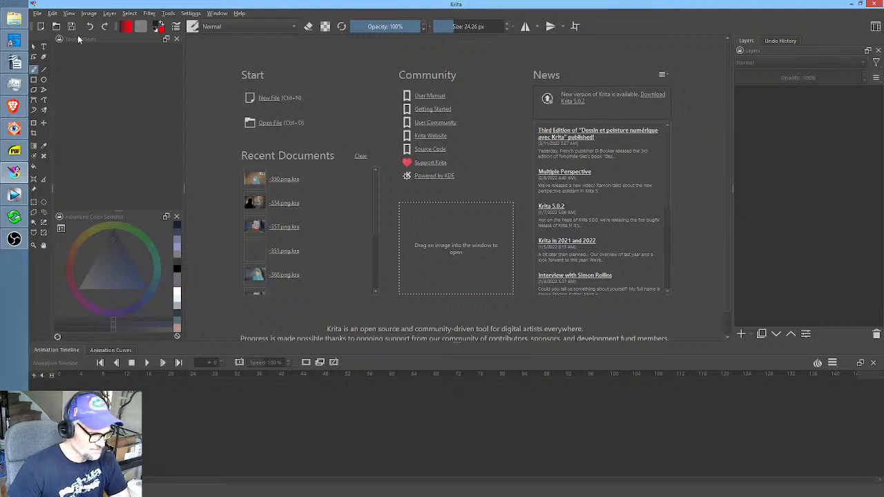
{"action": "left_click", "coordinate": [56, 28]}
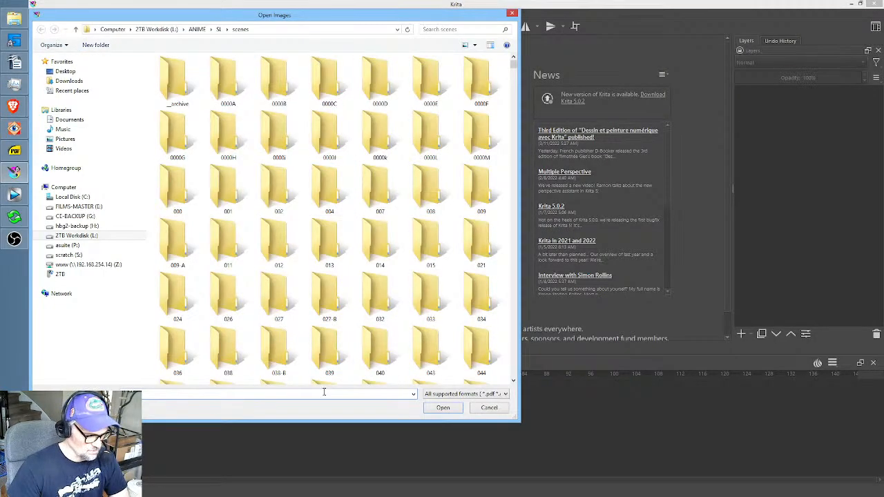
Return to Vegas Pro and scrub back through the woman's shot in scene 363 to 00:34:50:19.
{"action": "left_click", "coordinate": [14, 194]}
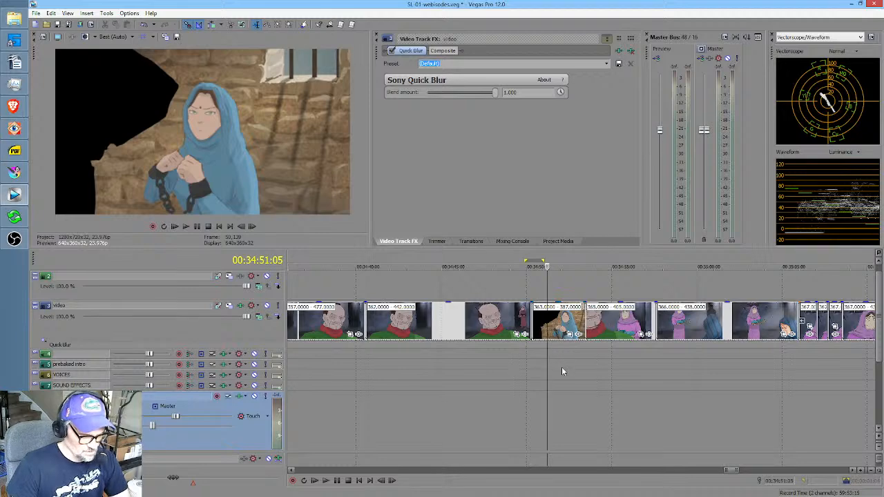
{"action": "left_click_drag", "start_coordinate": [566, 406], "coordinate": [540, 405]}
{"action": "left_click", "coordinate": [541, 408]}
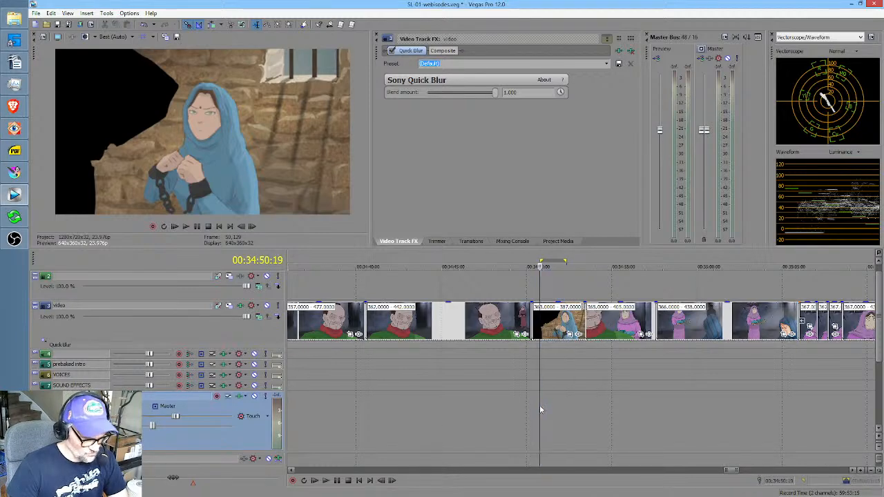
Switch to Krita and open scene 363's document -363.png.kra.
{"action": "left_click", "coordinate": [18, 175]}
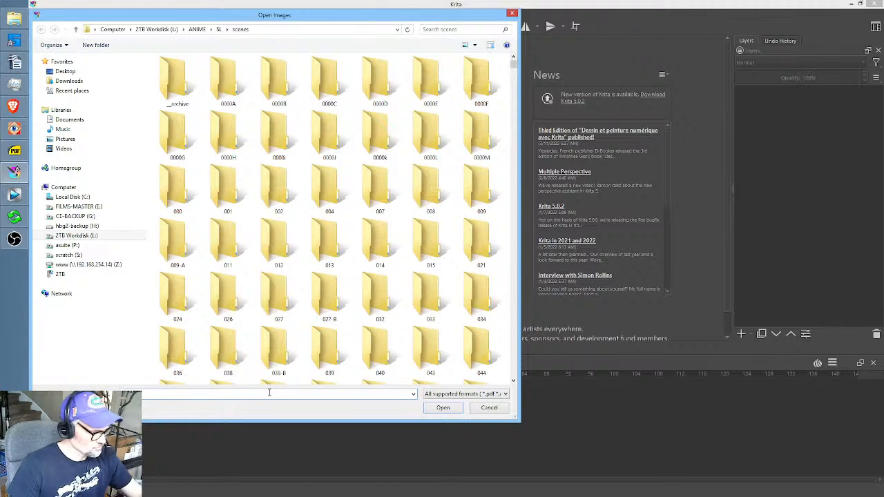
{"action": "type", "text": "405"}
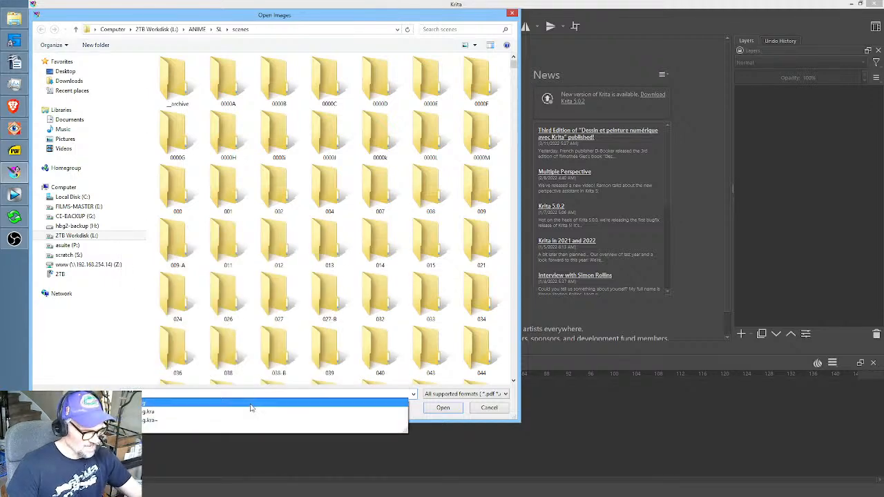
{"action": "left_click", "coordinate": [250, 407]}
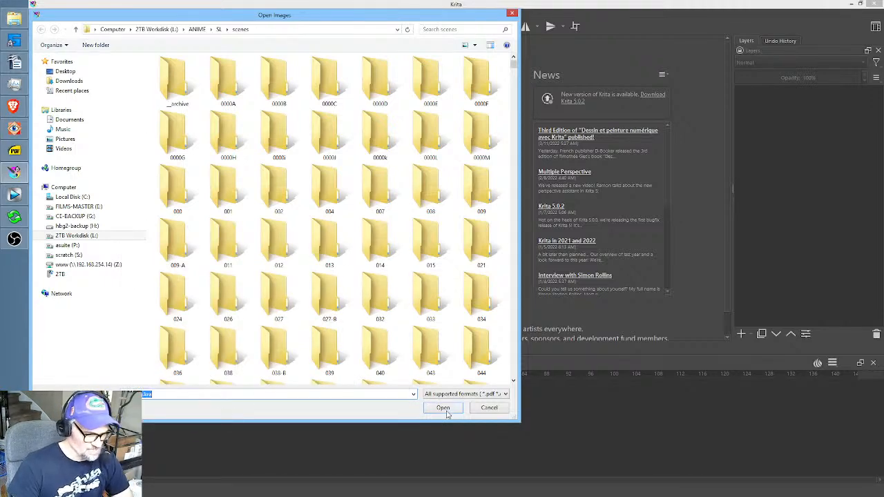
{"action": "left_click", "coordinate": [445, 409]}
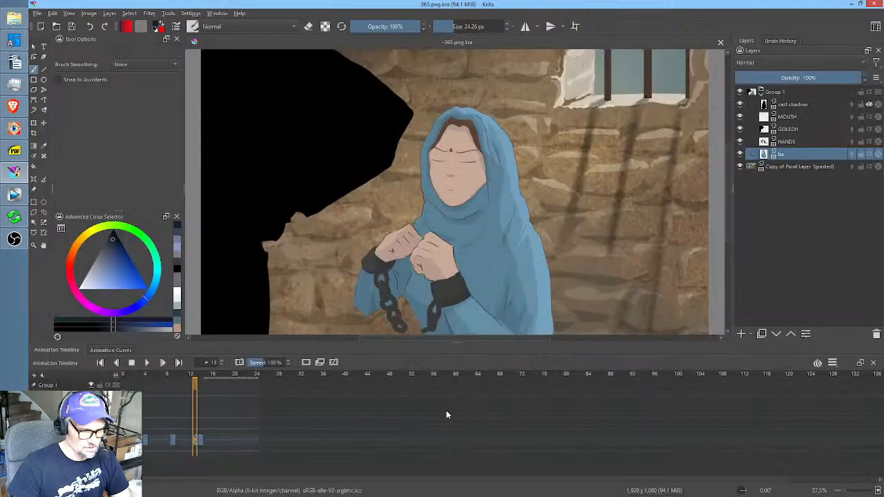
Try placing the copied wall background on the Copy of Paint Layer 1(pasted) layer, then undo the placement.
{"action": "left_click", "coordinate": [797, 167]}
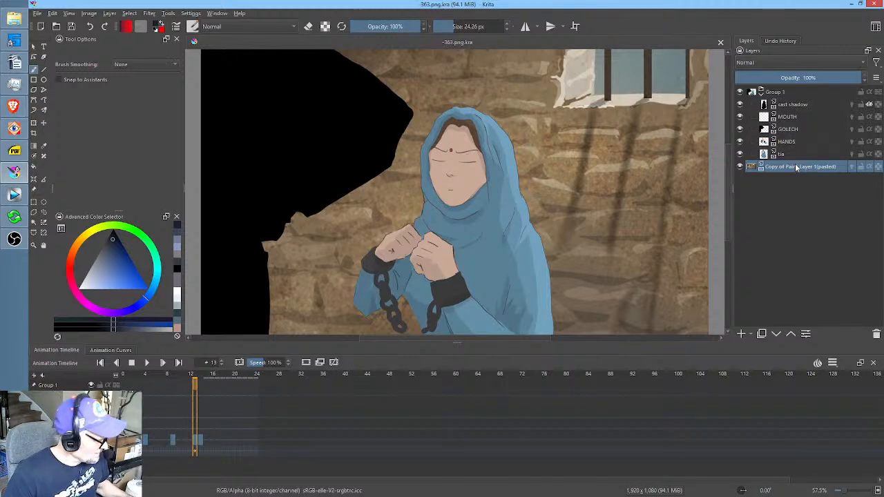
{"action": "key", "text": "ctrl+t"}
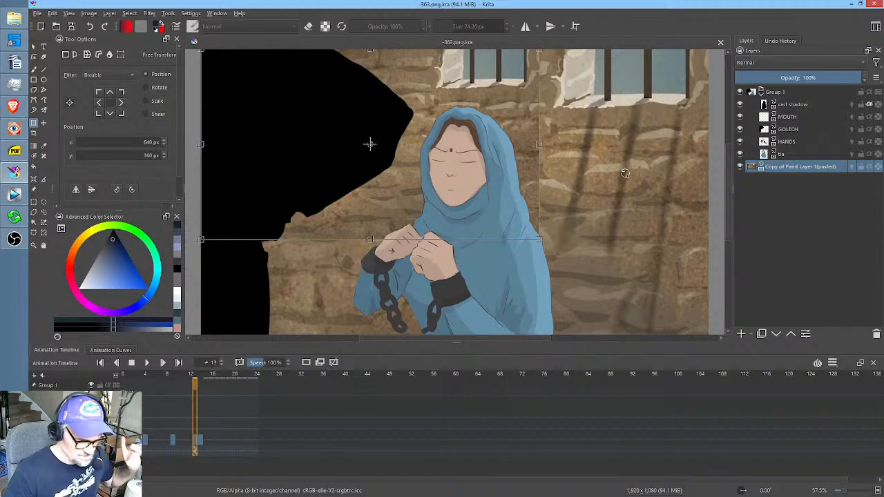
{"action": "left_click", "coordinate": [805, 156]}
{"action": "left_click", "coordinate": [800, 170]}
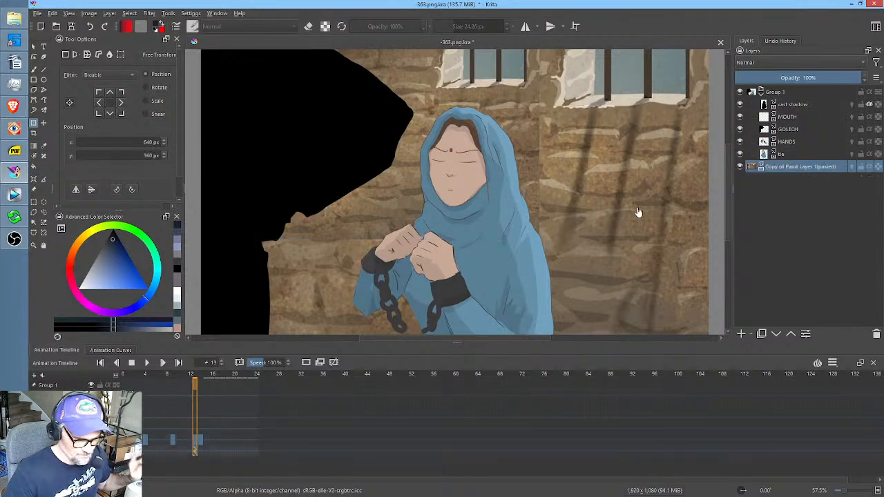
{"action": "key", "text": "ctrl+z"}
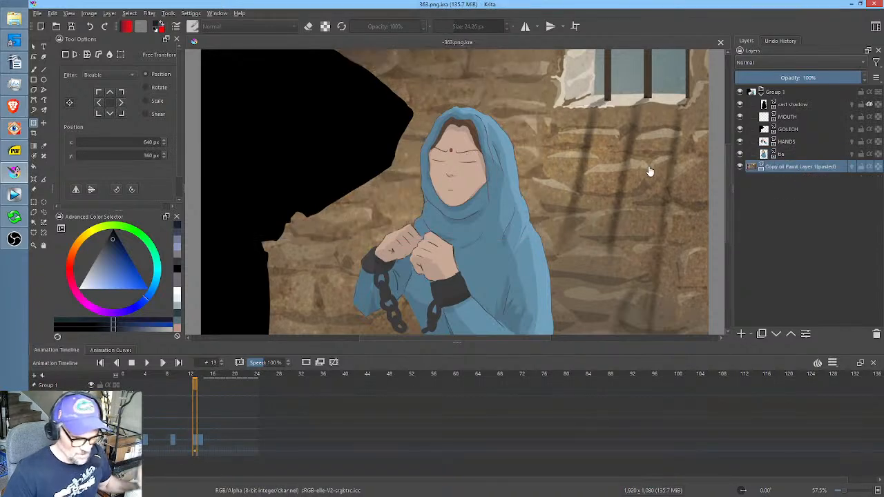
Scale the whole image to 1280 × 720 px with proportions constrained.
{"action": "left_click", "coordinate": [90, 13]}
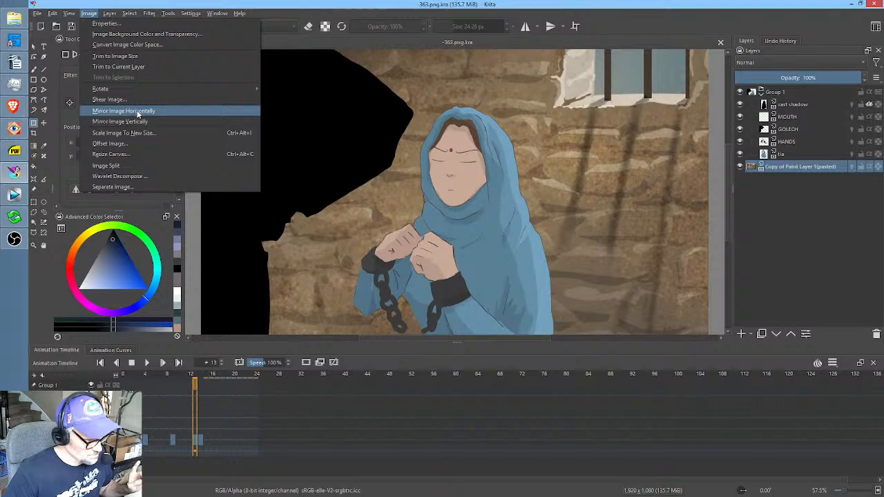
{"action": "left_click", "coordinate": [137, 133]}
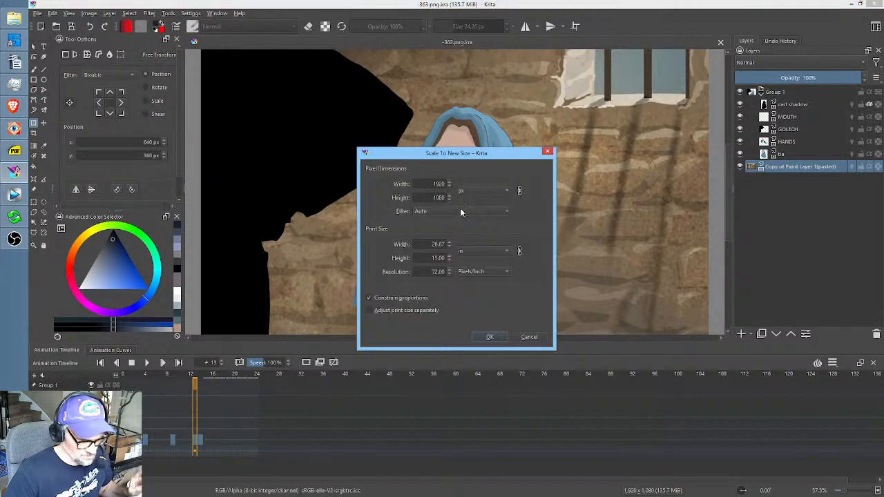
{"action": "double_click", "coordinate": [440, 184]}
{"action": "type", "text": "128"}
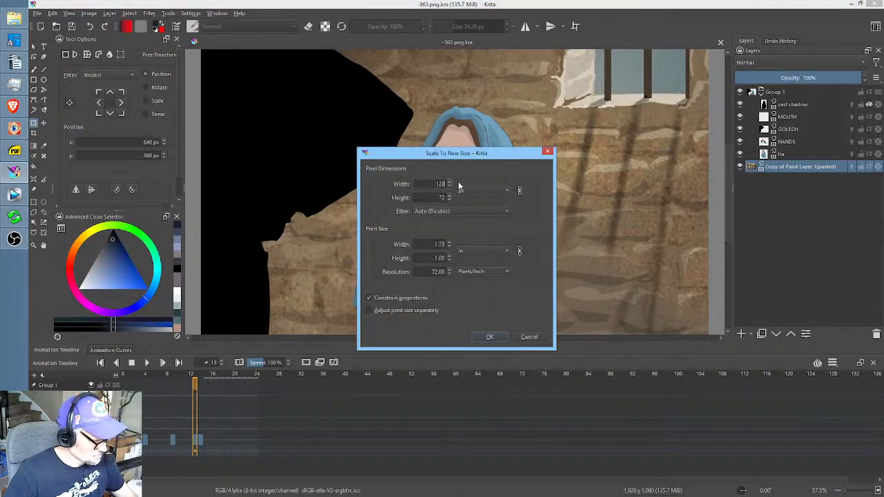
{"action": "left_click", "coordinate": [489, 337]}
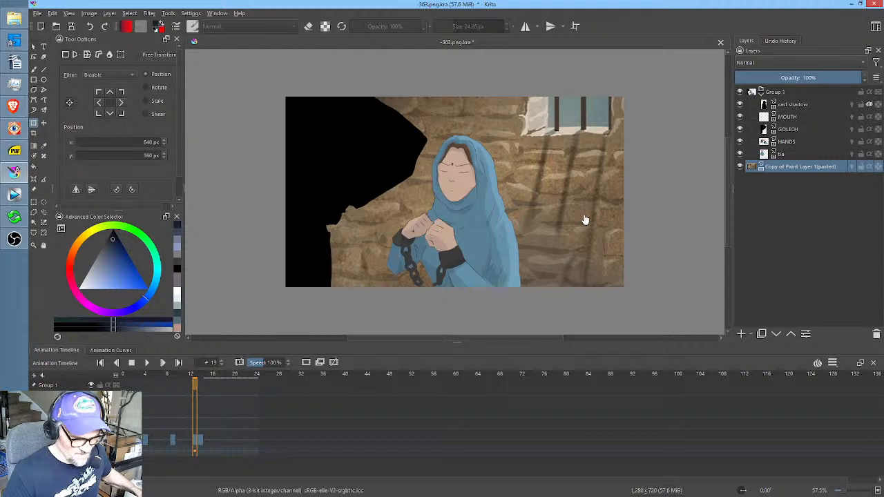
Place the copied wall background on the Copy of Paint Layer 1(pasted) layer at frame 13 and save the document.
{"action": "left_click", "coordinate": [585, 219]}
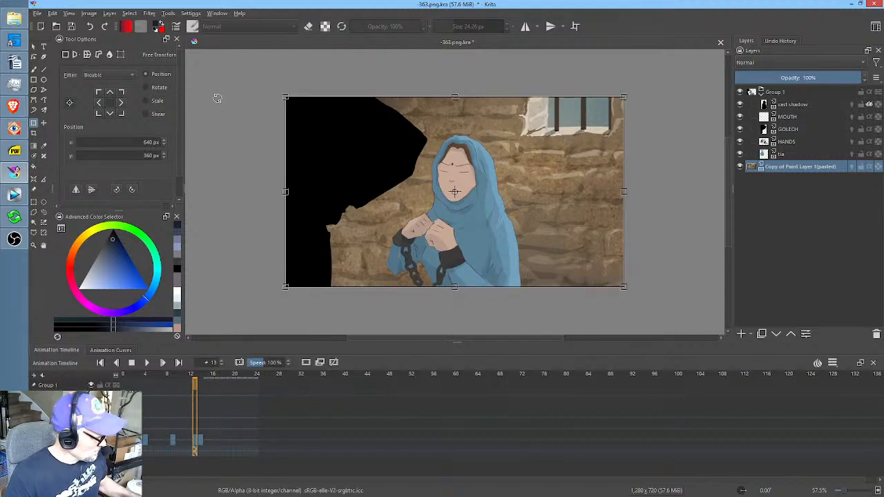
{"action": "key", "text": "Return"}
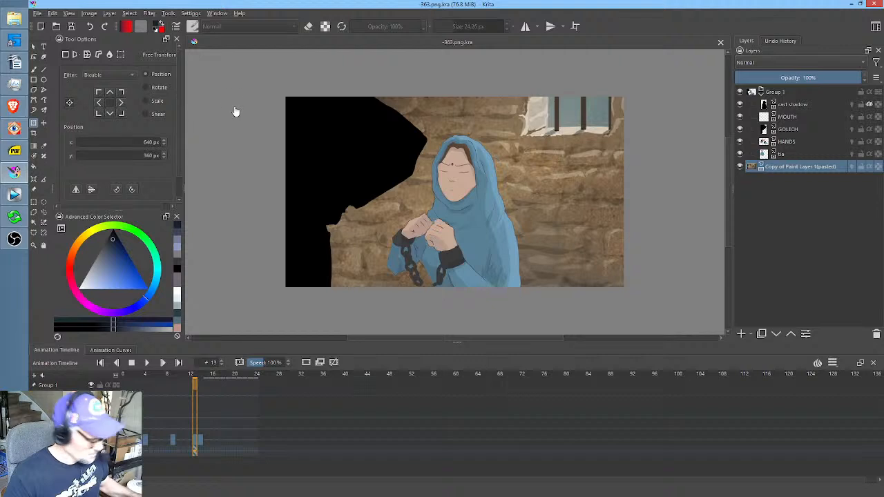
Render frames 0 to 24 as a PNG image sequence into scene 363's RENDER folder, replacing the old frames.
{"action": "key", "text": "ctrl+shift+r"}
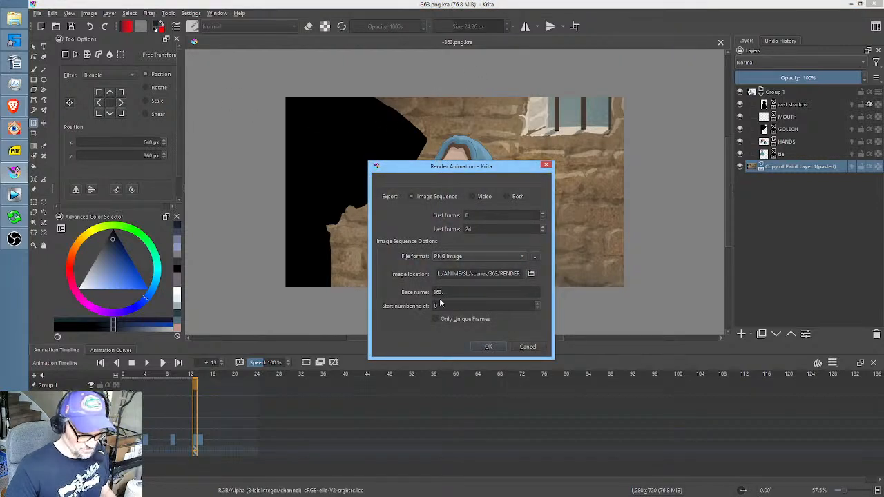
{"action": "left_click", "coordinate": [488, 347]}
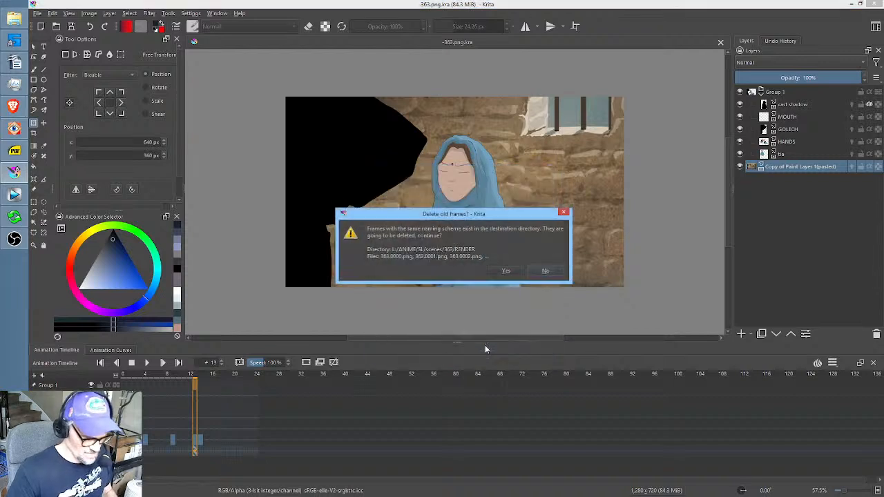
{"action": "left_click", "coordinate": [512, 271]}
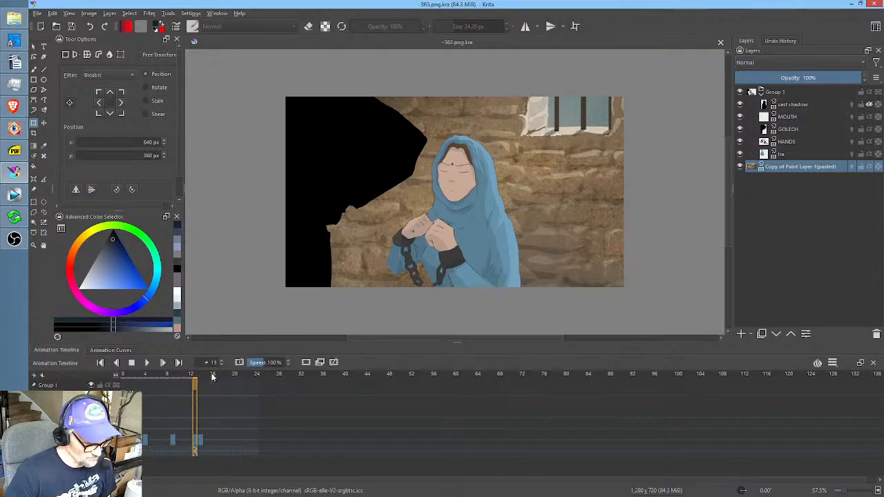
Go back to frame 0 and move the wall background's keyframe from frame 13 to frame 0.
{"action": "left_click_drag", "start_coordinate": [210, 376], "coordinate": [123, 378]}
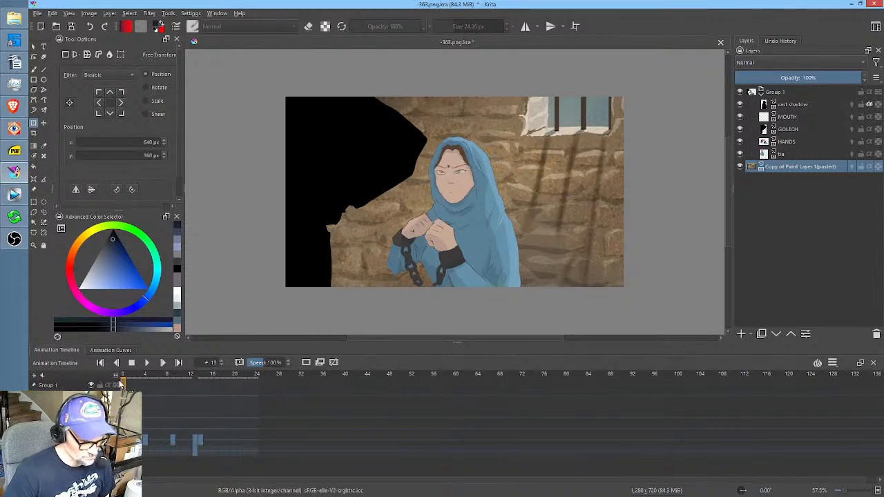
{"action": "left_click", "coordinate": [194, 454]}
{"action": "left_click_drag", "start_coordinate": [195, 453], "coordinate": [123, 464]}
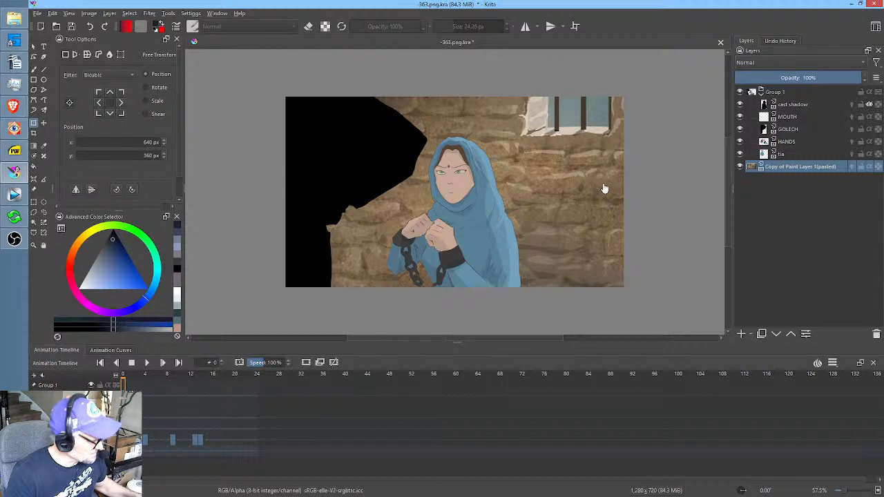
Render the corrected animation again as a PNG sequence for frames 0 to 24, overwriting scene 363's existing frames.
{"action": "key", "text": "ctrl+shift+r"}
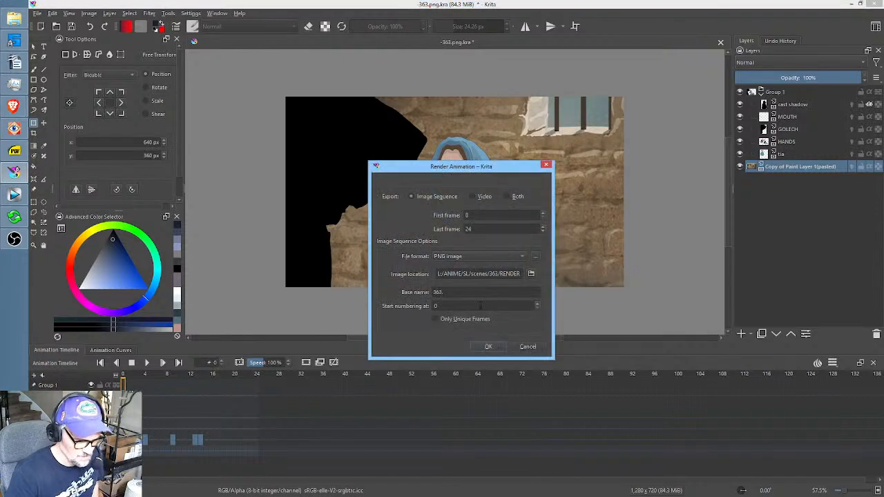
{"action": "left_click", "coordinate": [481, 347]}
{"action": "left_click", "coordinate": [510, 270]}
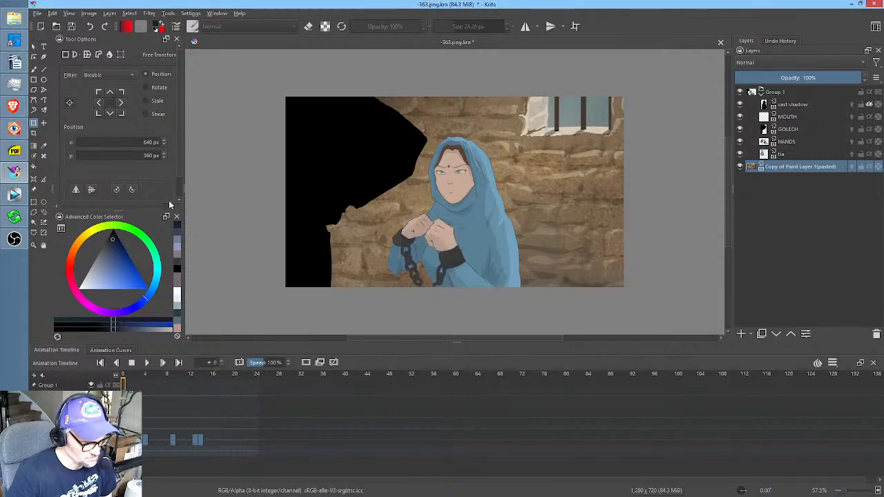
Switch to Vegas Pro and review the edit from re-rendered scene 363 through scene 373, examining the cut from 371 into 372.
{"action": "left_click", "coordinate": [17, 195]}
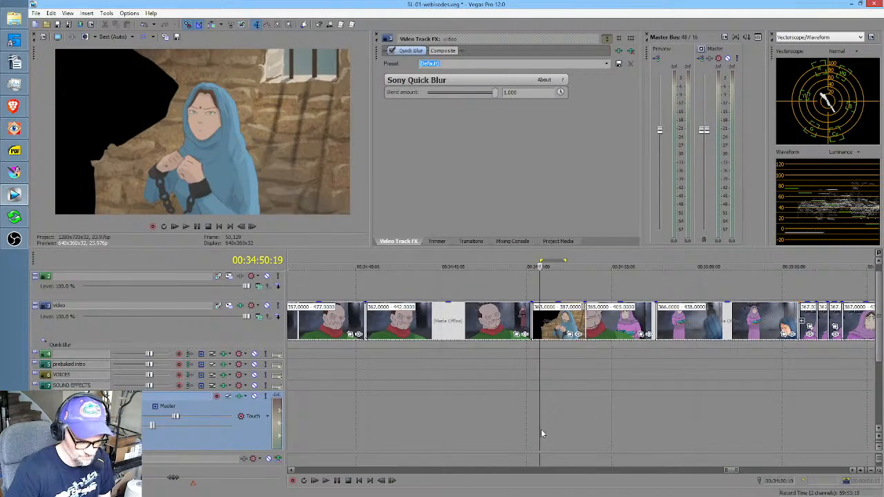
{"action": "left_click_drag", "start_coordinate": [498, 417], "coordinate": [642, 417]}
{"action": "scroll", "coordinate": [681, 415], "scroll_direction": "right", "scroll_amount": 1}
{"action": "scroll", "coordinate": [681, 415], "scroll_direction": "right", "scroll_amount": 8}
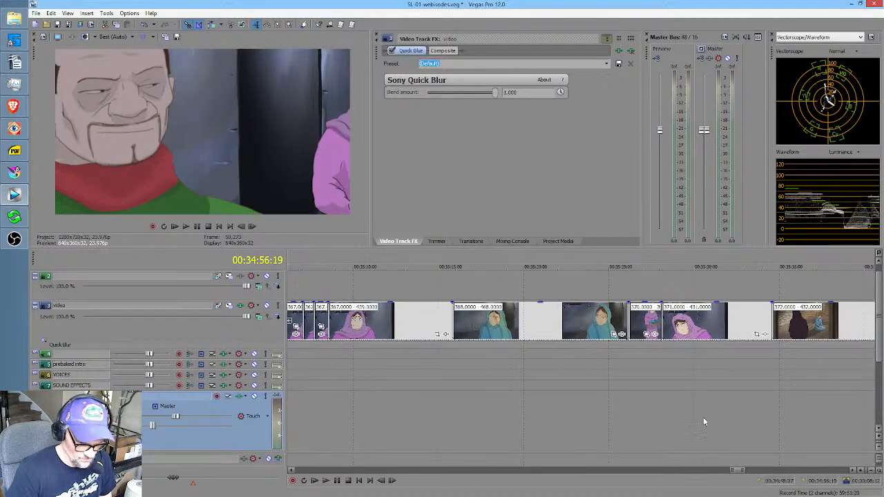
{"action": "left_click_drag", "start_coordinate": [581, 417], "coordinate": [816, 417]}
{"action": "scroll", "coordinate": [602, 431], "scroll_direction": "right", "scroll_amount": 2}
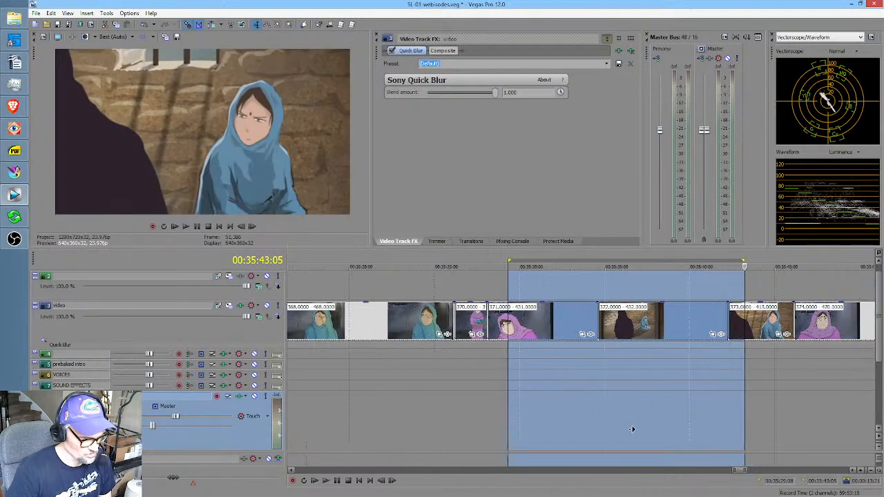
{"action": "left_click", "coordinate": [699, 406]}
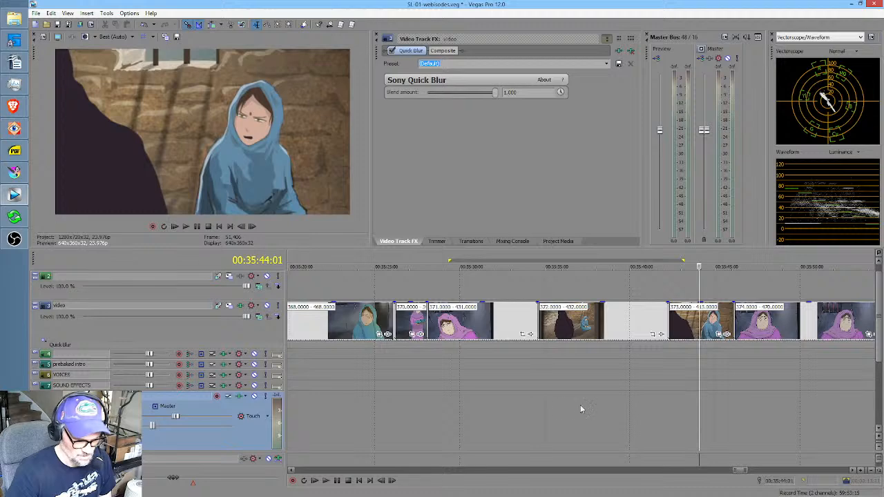
{"action": "left_click_drag", "start_coordinate": [464, 412], "coordinate": [570, 423]}
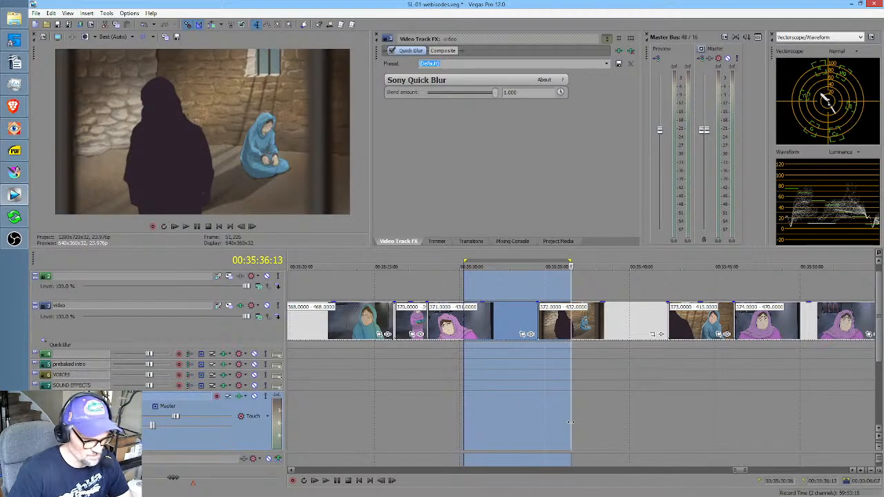
{"action": "left_click_drag", "start_coordinate": [504, 418], "coordinate": [595, 421]}
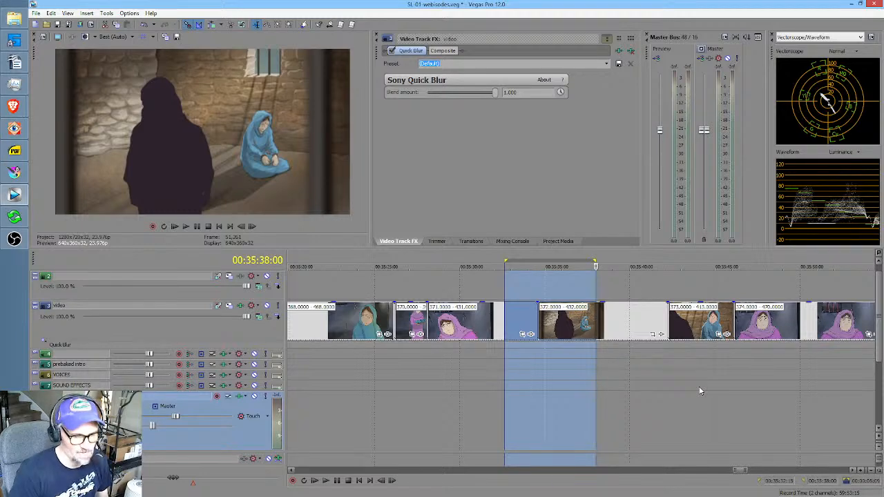
{"action": "left_click_drag", "start_coordinate": [717, 415], "coordinate": [545, 427]}
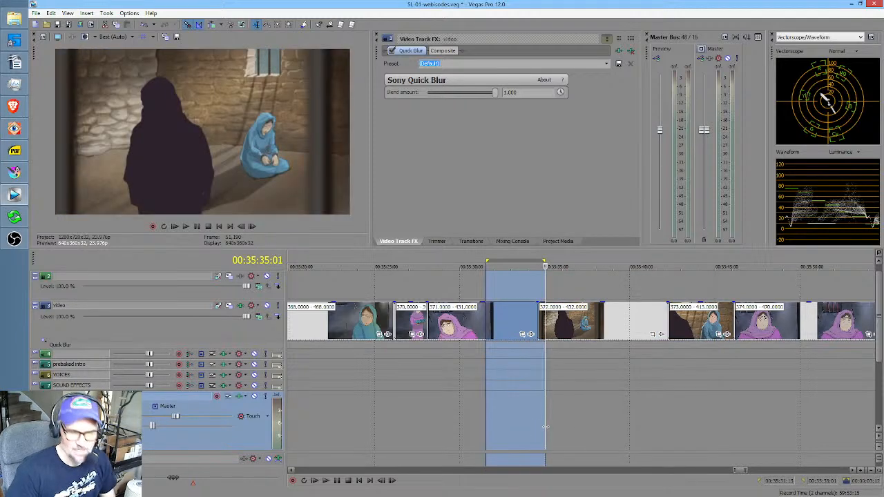